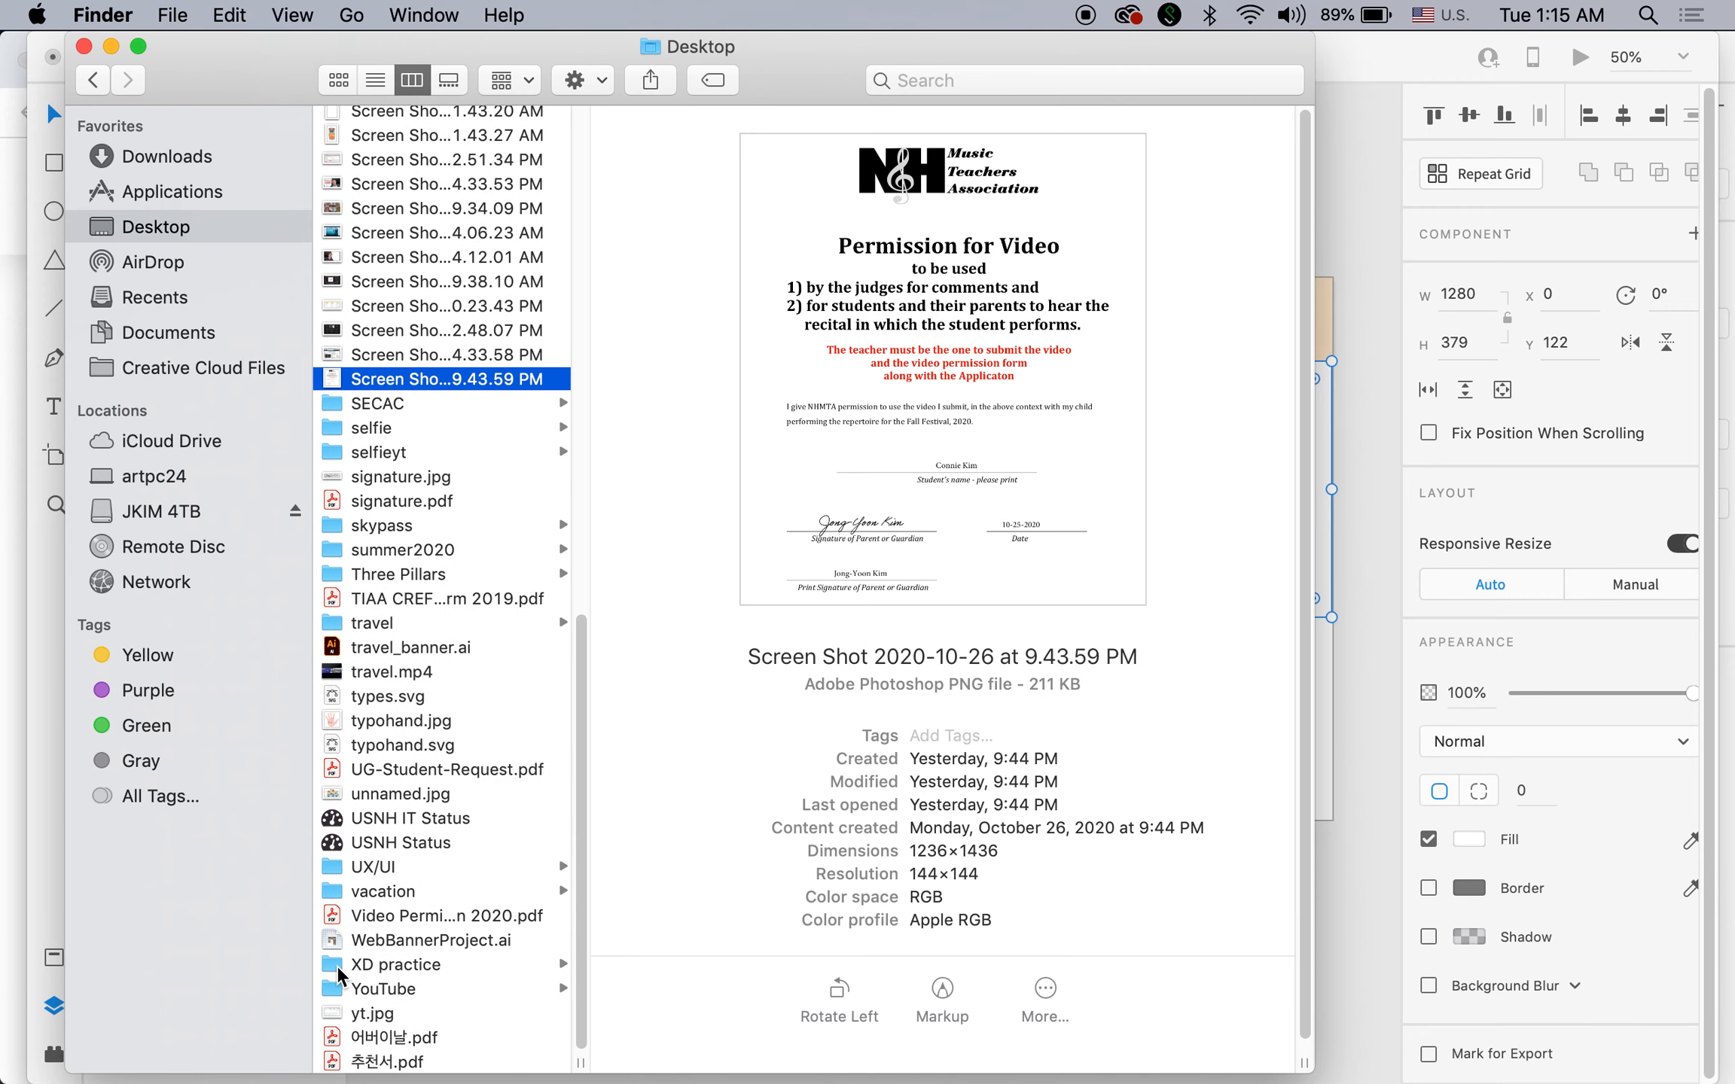
# Open the images folder inside the Arches NP folder of XD practice on the desktop.
pyautogui.click(340, 972)
pyautogui.click(662, 121)
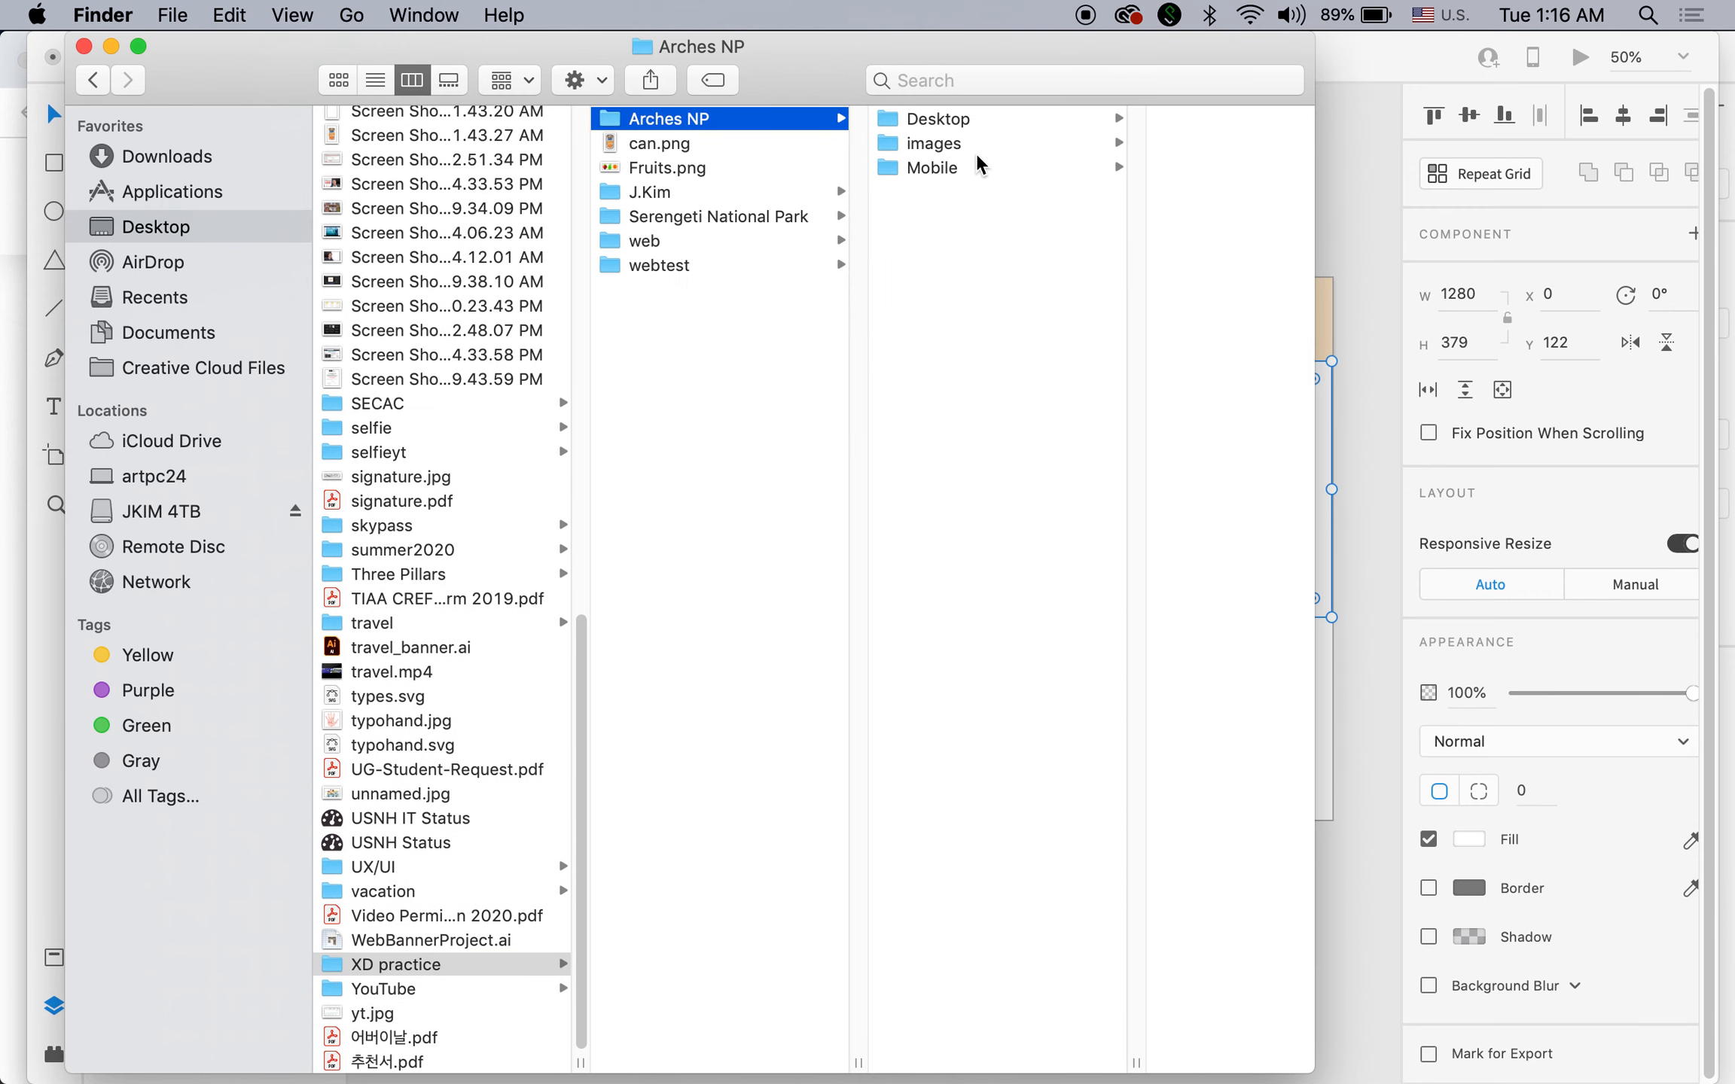
pyautogui.click(932, 142)
pyautogui.click(1069, 193)
# Preview the landscape photos in the images folder and select 0_x9j_8DHfn8P-IGX1.jpg.
pyautogui.click(828, 144)
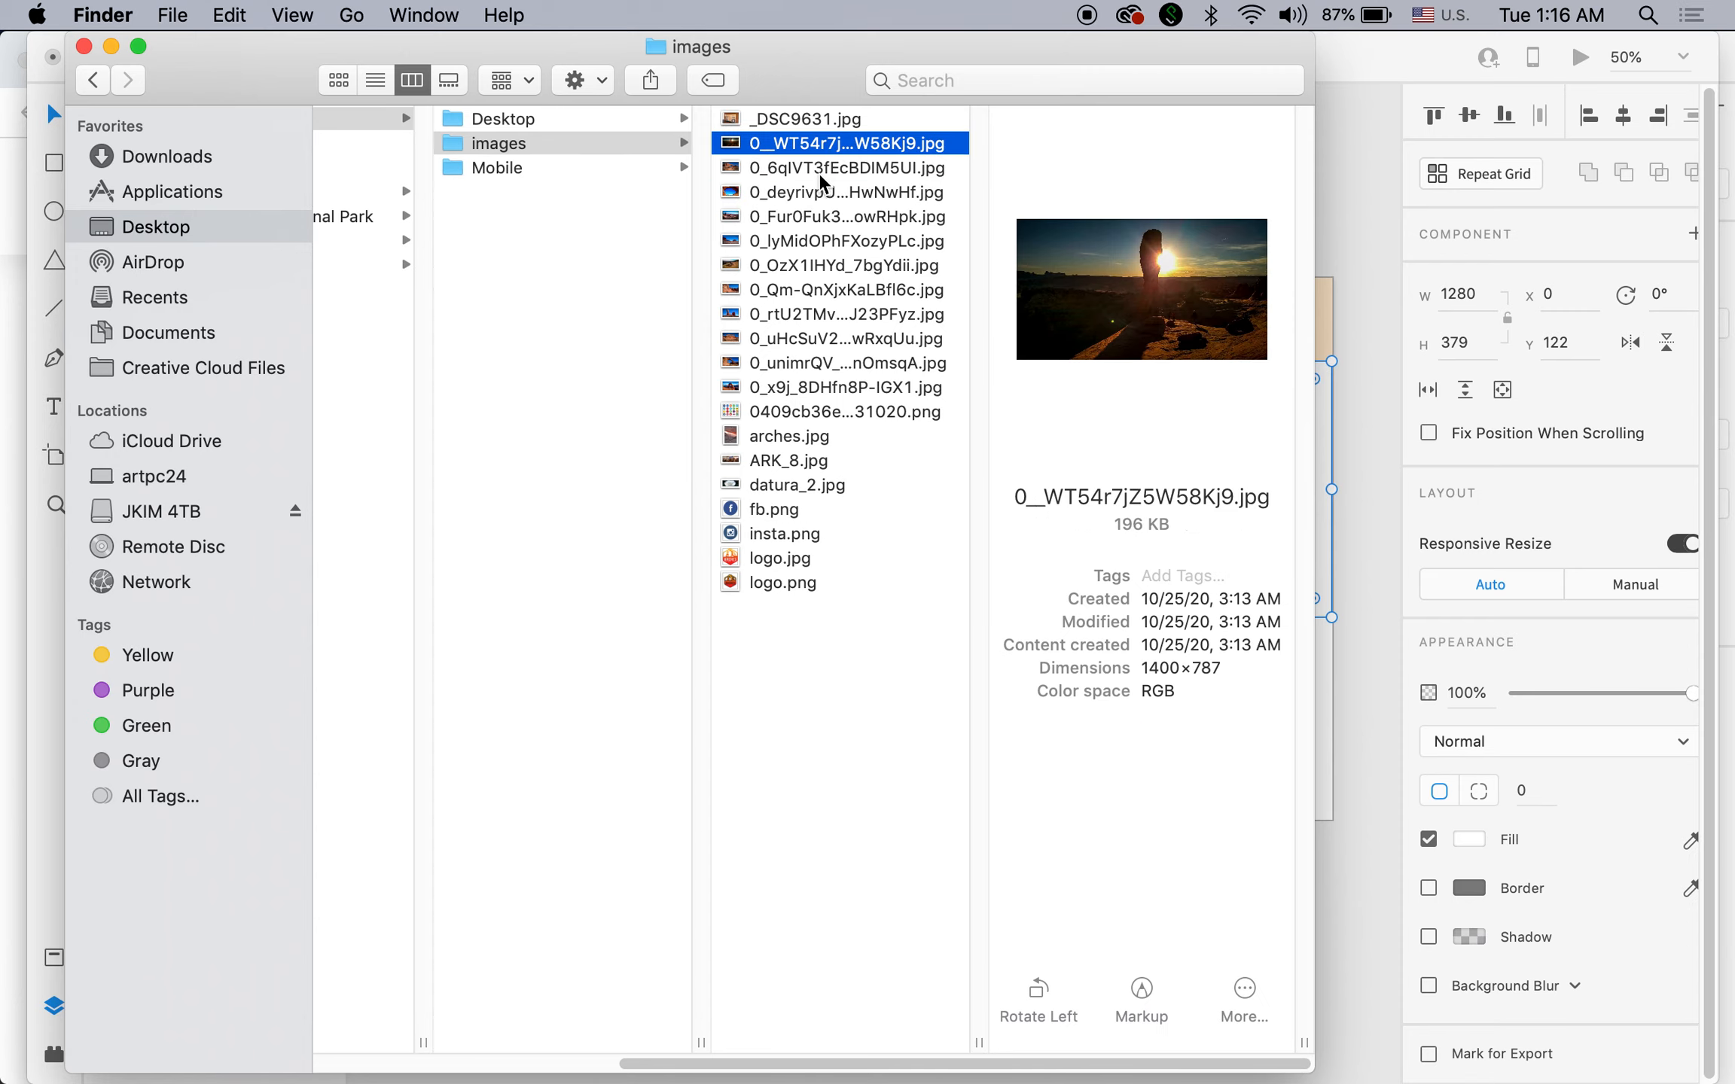
pyautogui.click(819, 170)
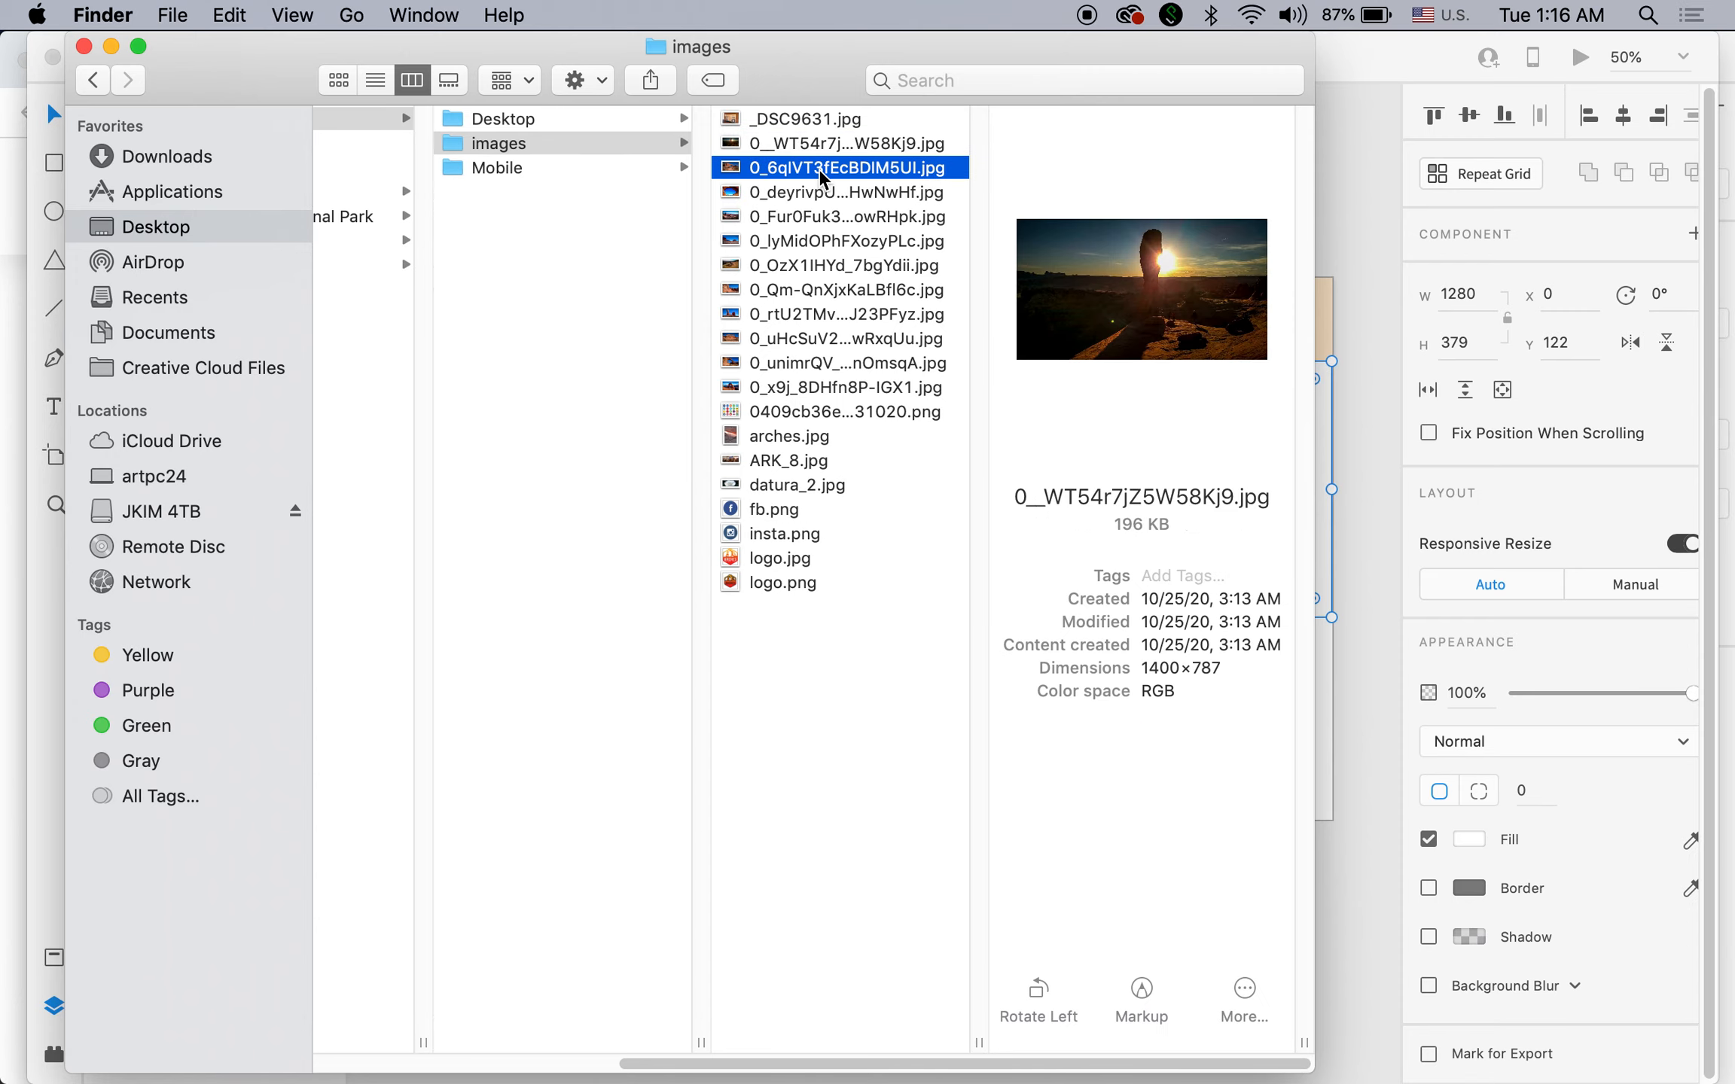
pyautogui.click(776, 290)
pyautogui.click(772, 315)
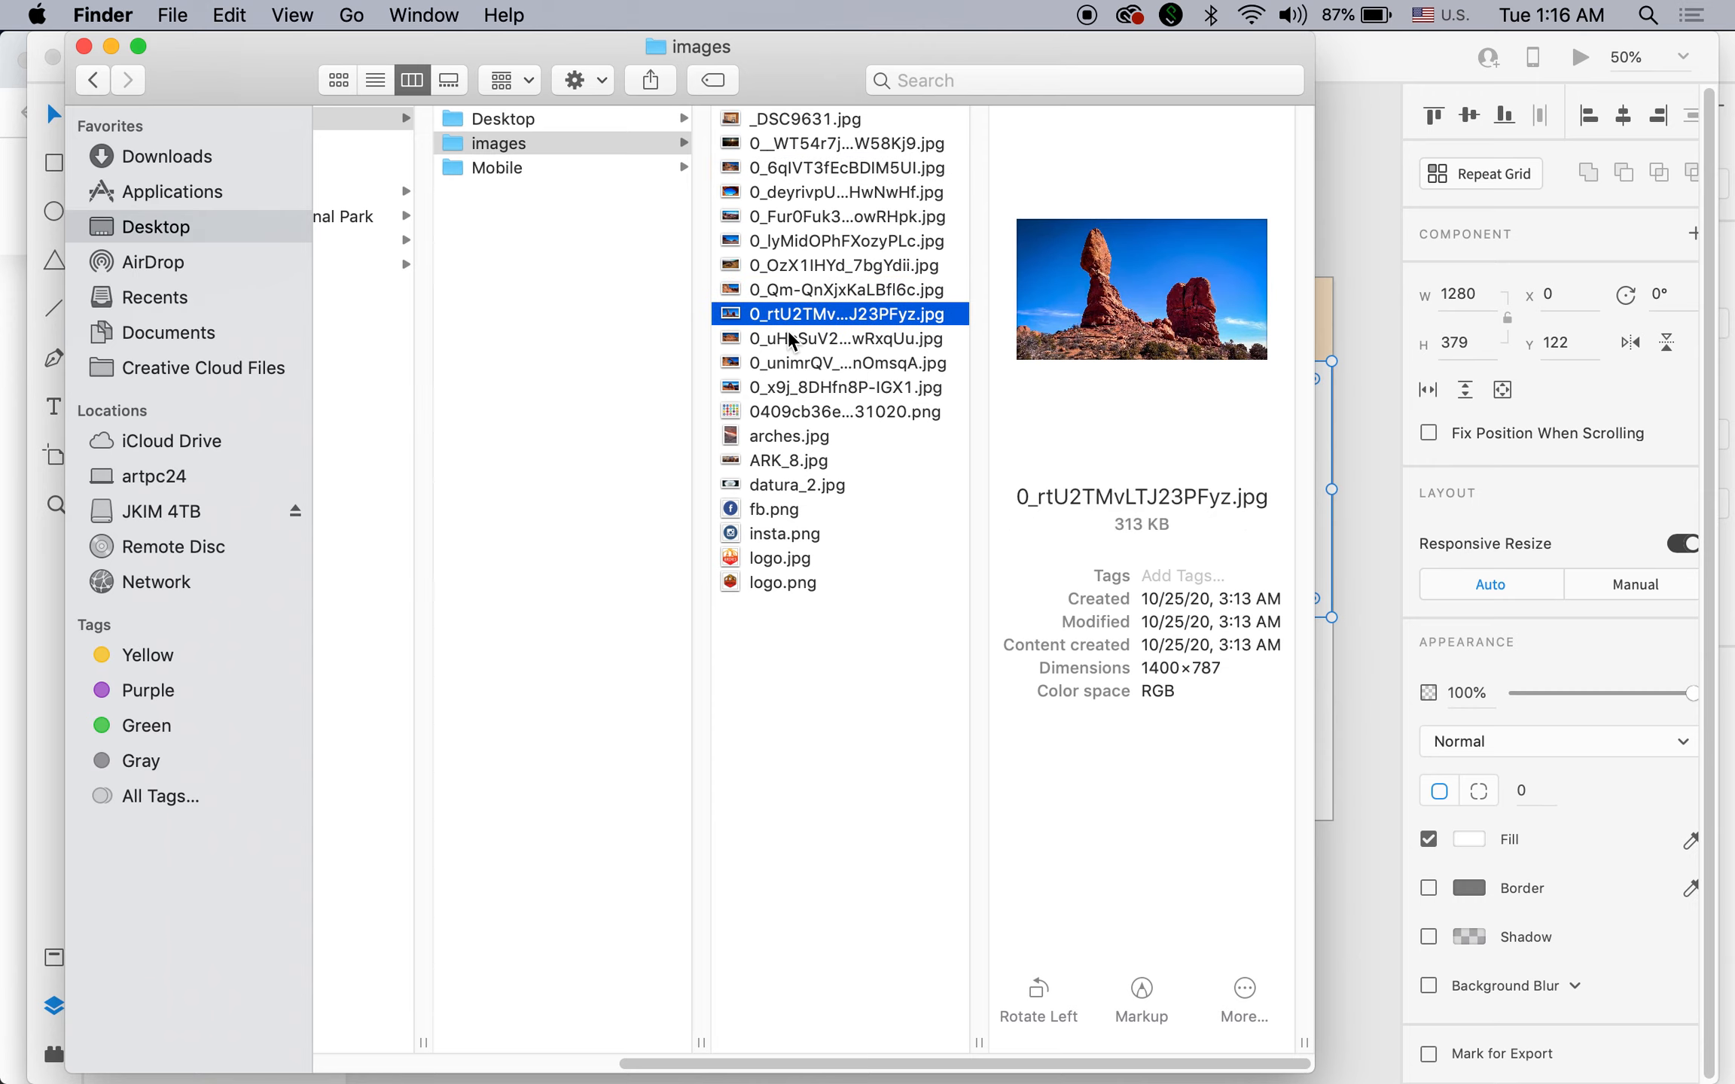
pyautogui.click(788, 337)
pyautogui.click(774, 365)
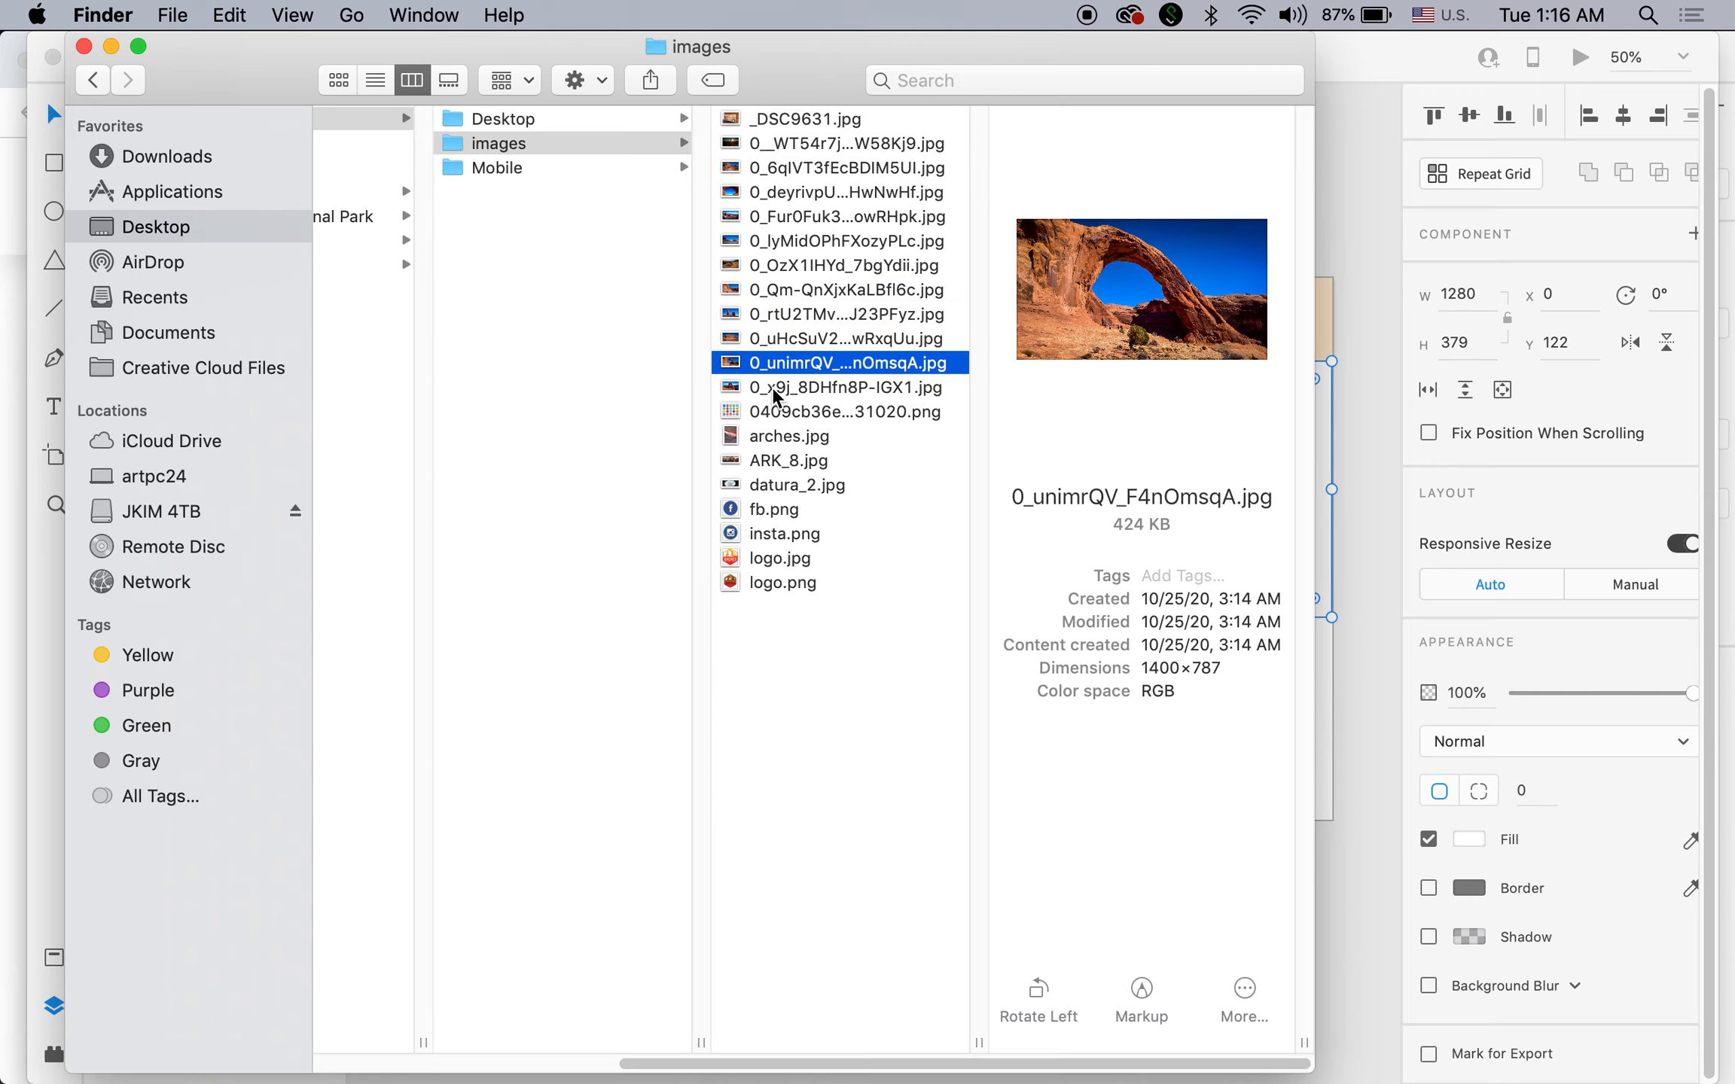
pyautogui.click(771, 386)
# Fill the blank banner rectangle below the navigation bar with the photo 0_x9j_8DHfn8P-IGX1.jpg.
pyautogui.moveTo(542, 36); pyautogui.dragTo(887, 545)
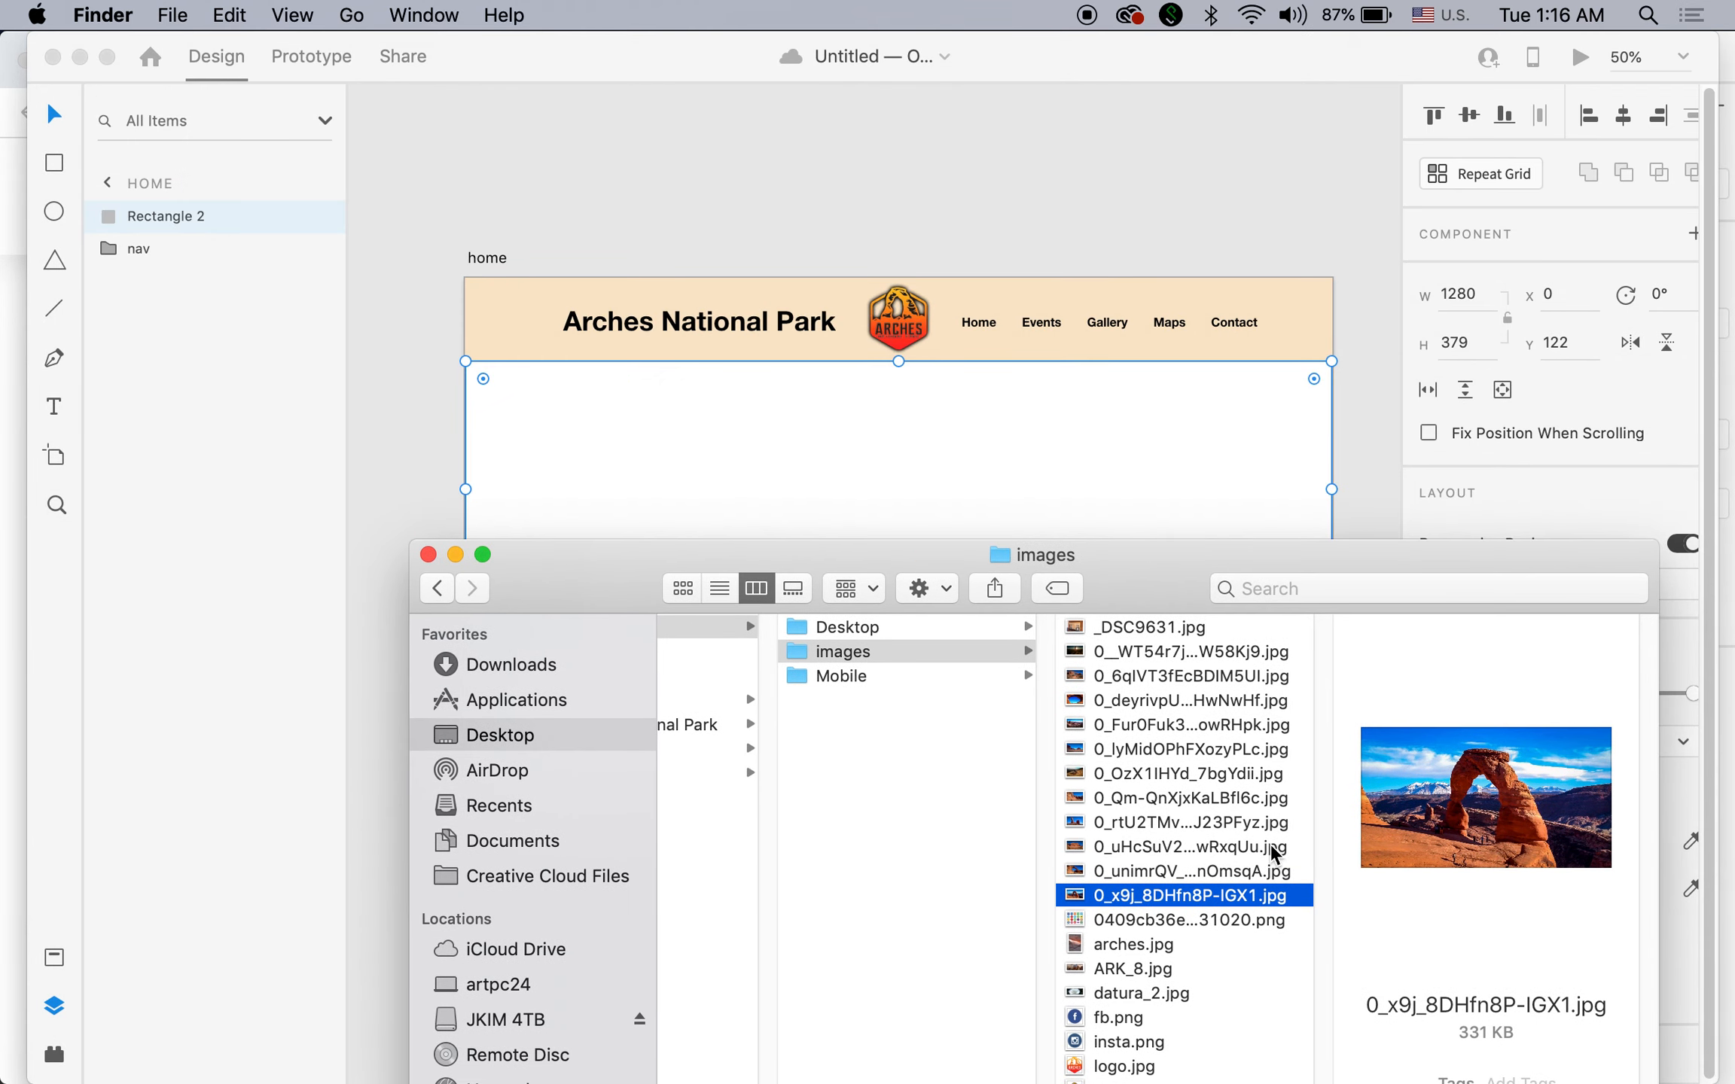
pyautogui.moveTo(1081, 897); pyautogui.dragTo(738, 489)
pyautogui.click(1071, 202)
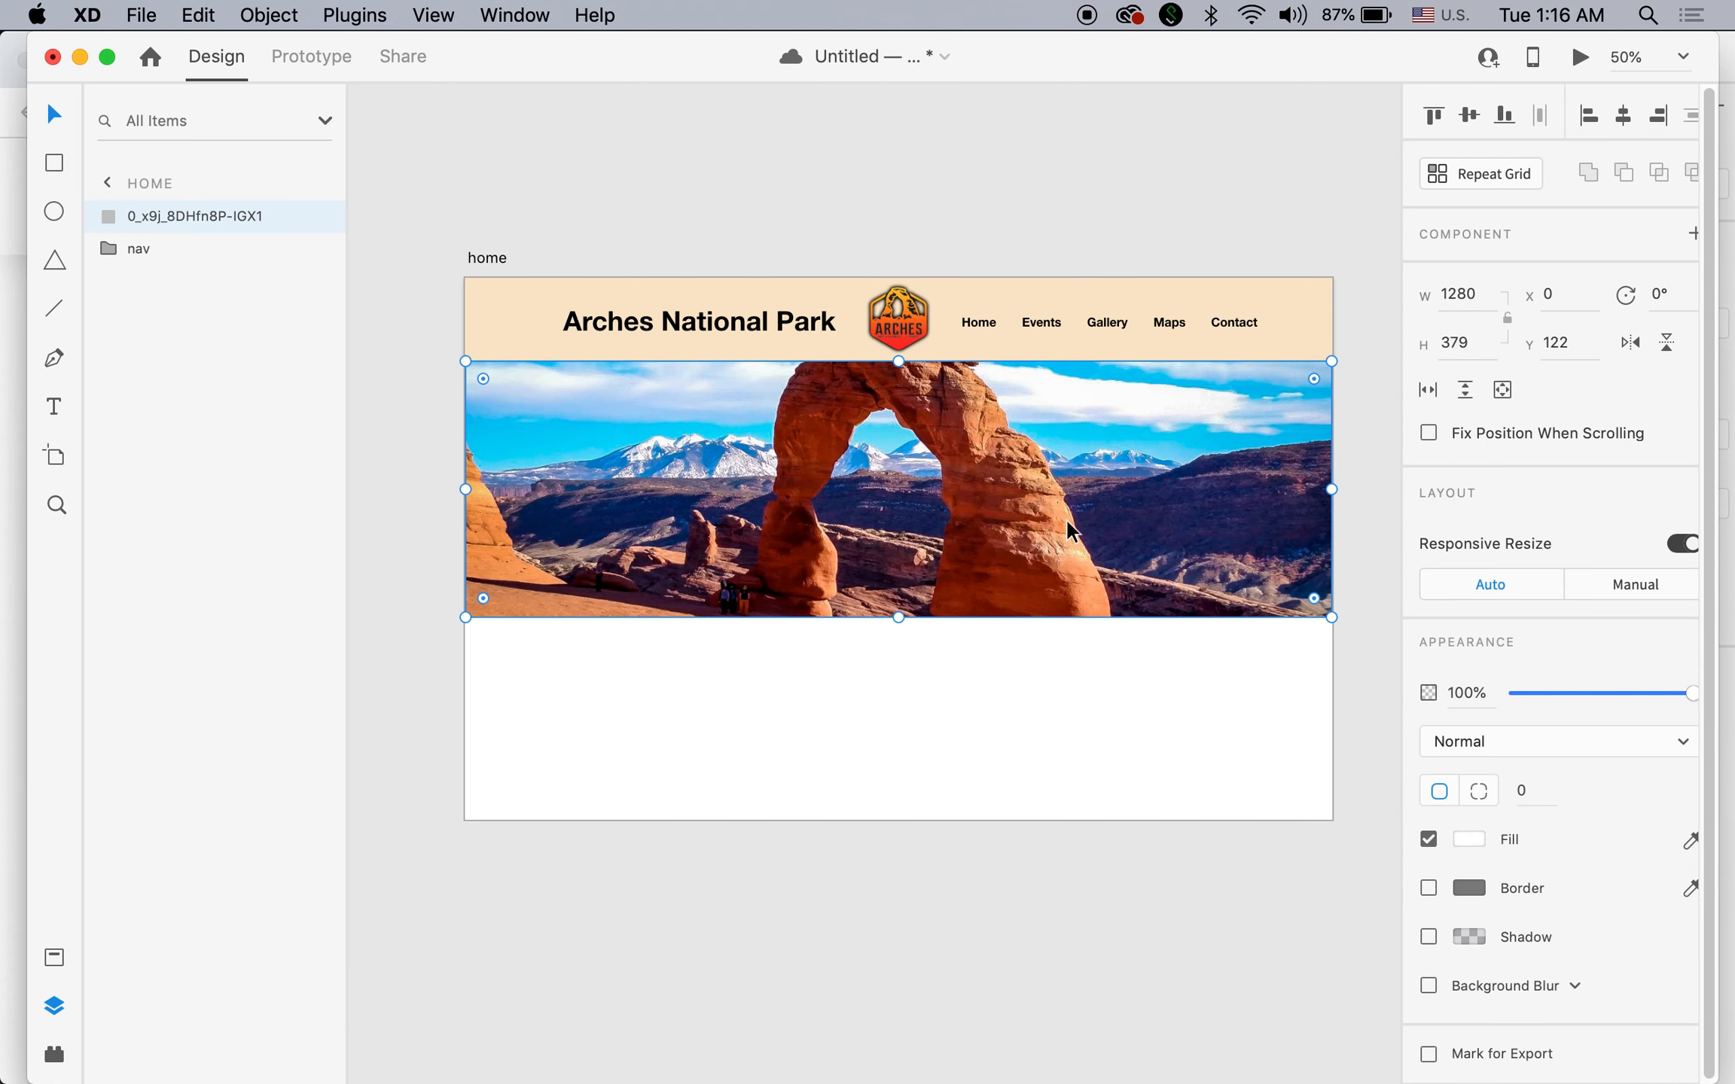
# Move the photo down within its banner frame to bring the top of the arch into view.
pyautogui.doubleClick(988, 512)
pyautogui.moveTo(982, 439); pyautogui.dragTo(983, 498)
pyautogui.click(1062, 242)
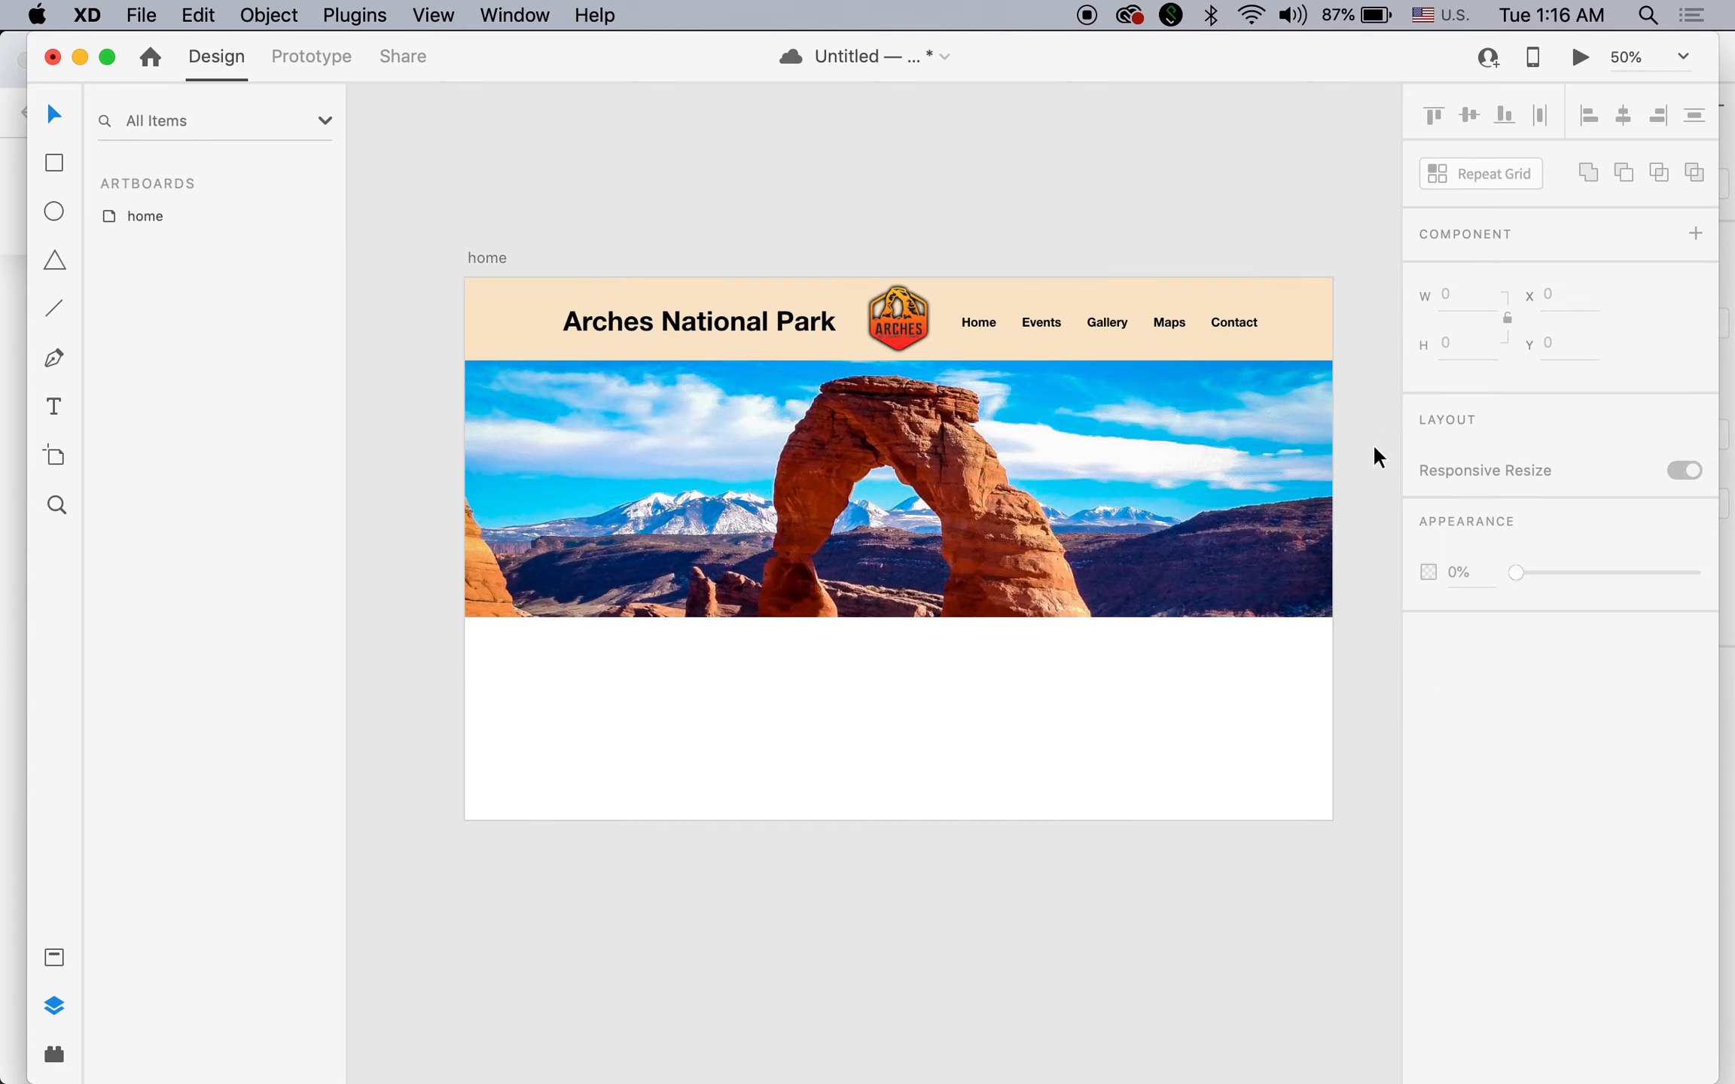
# Move the nav group above the banner photo in the home artboard's layer order.
pyautogui.click(607, 473)
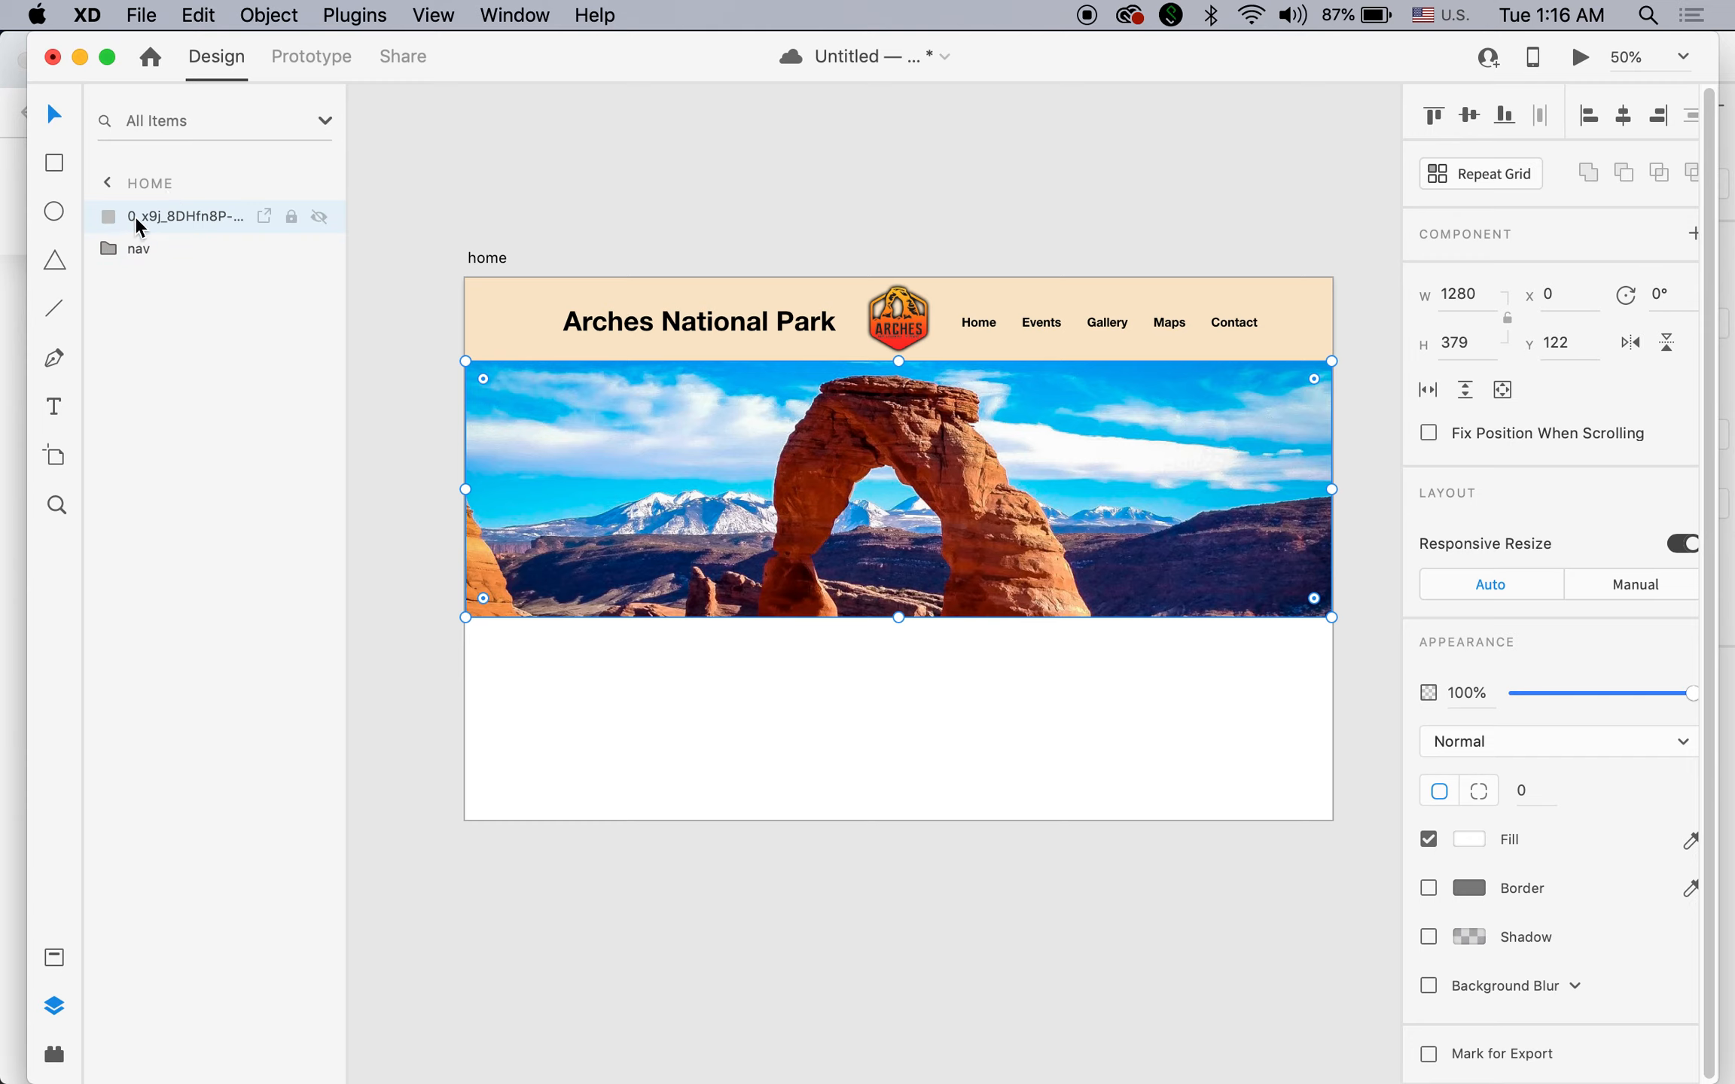
pyautogui.click(126, 247)
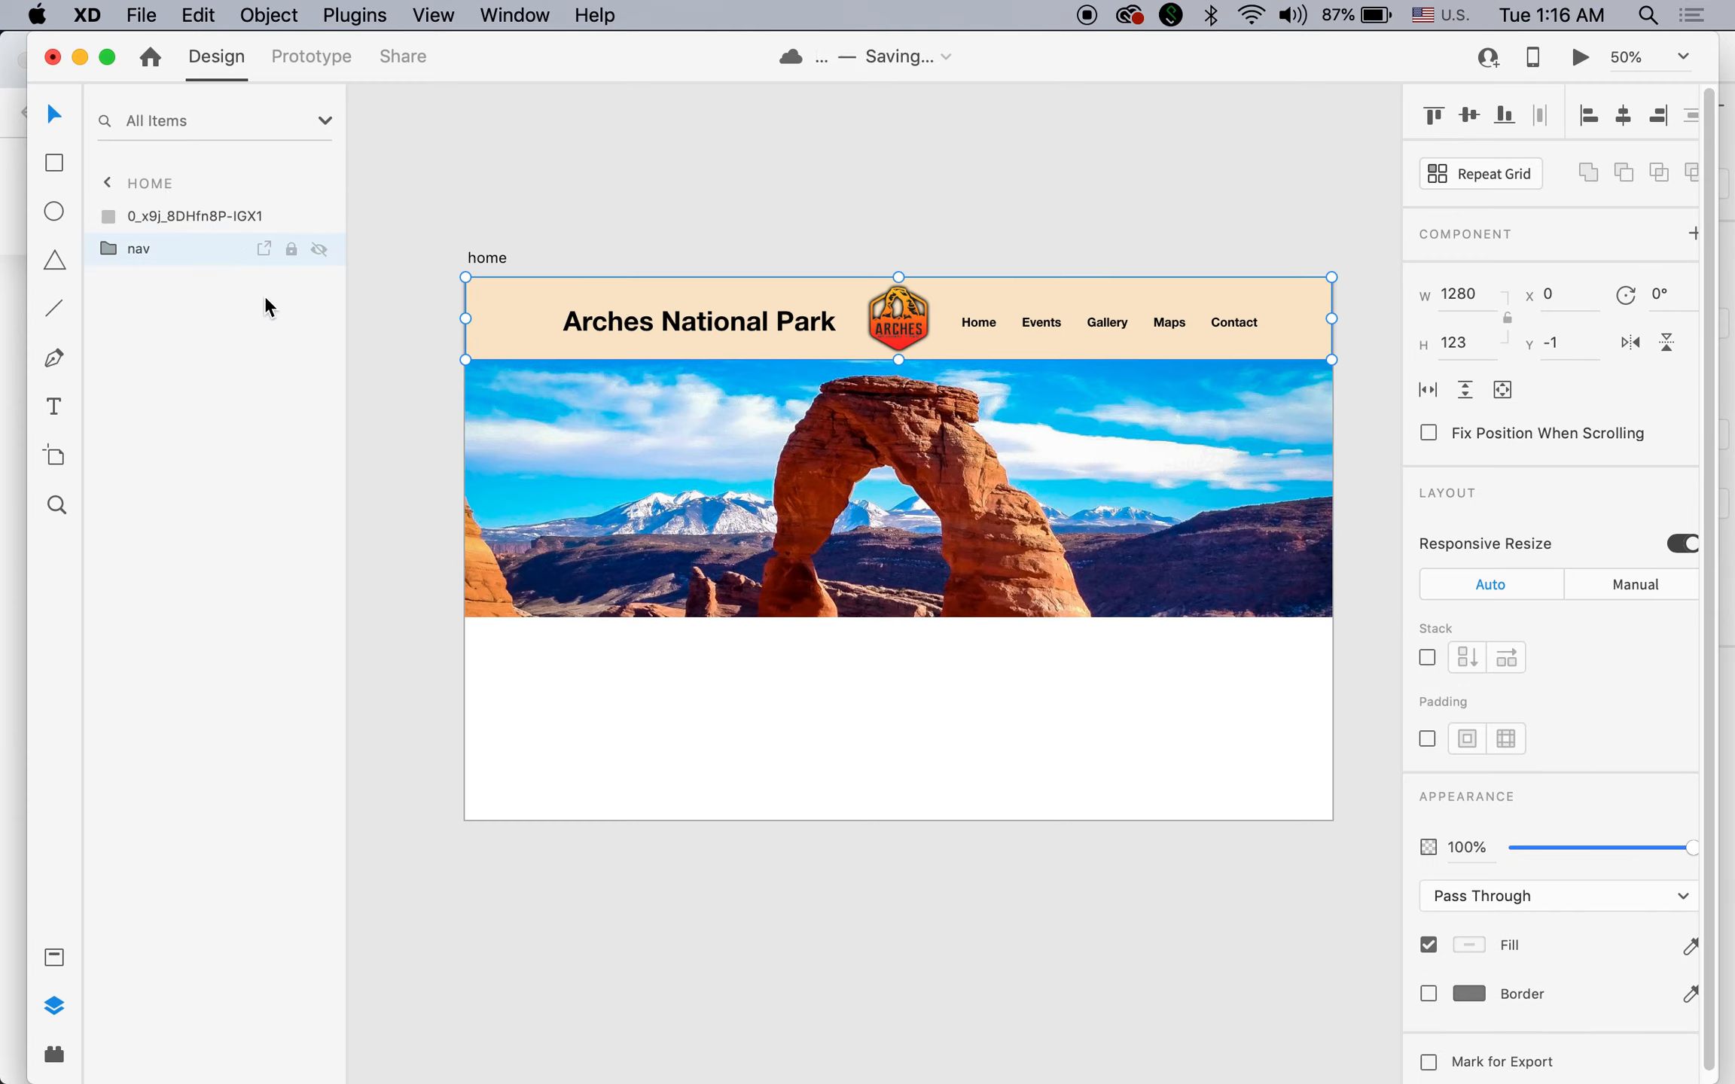
pyautogui.moveTo(105, 249); pyautogui.dragTo(112, 212)
pyautogui.click(793, 176)
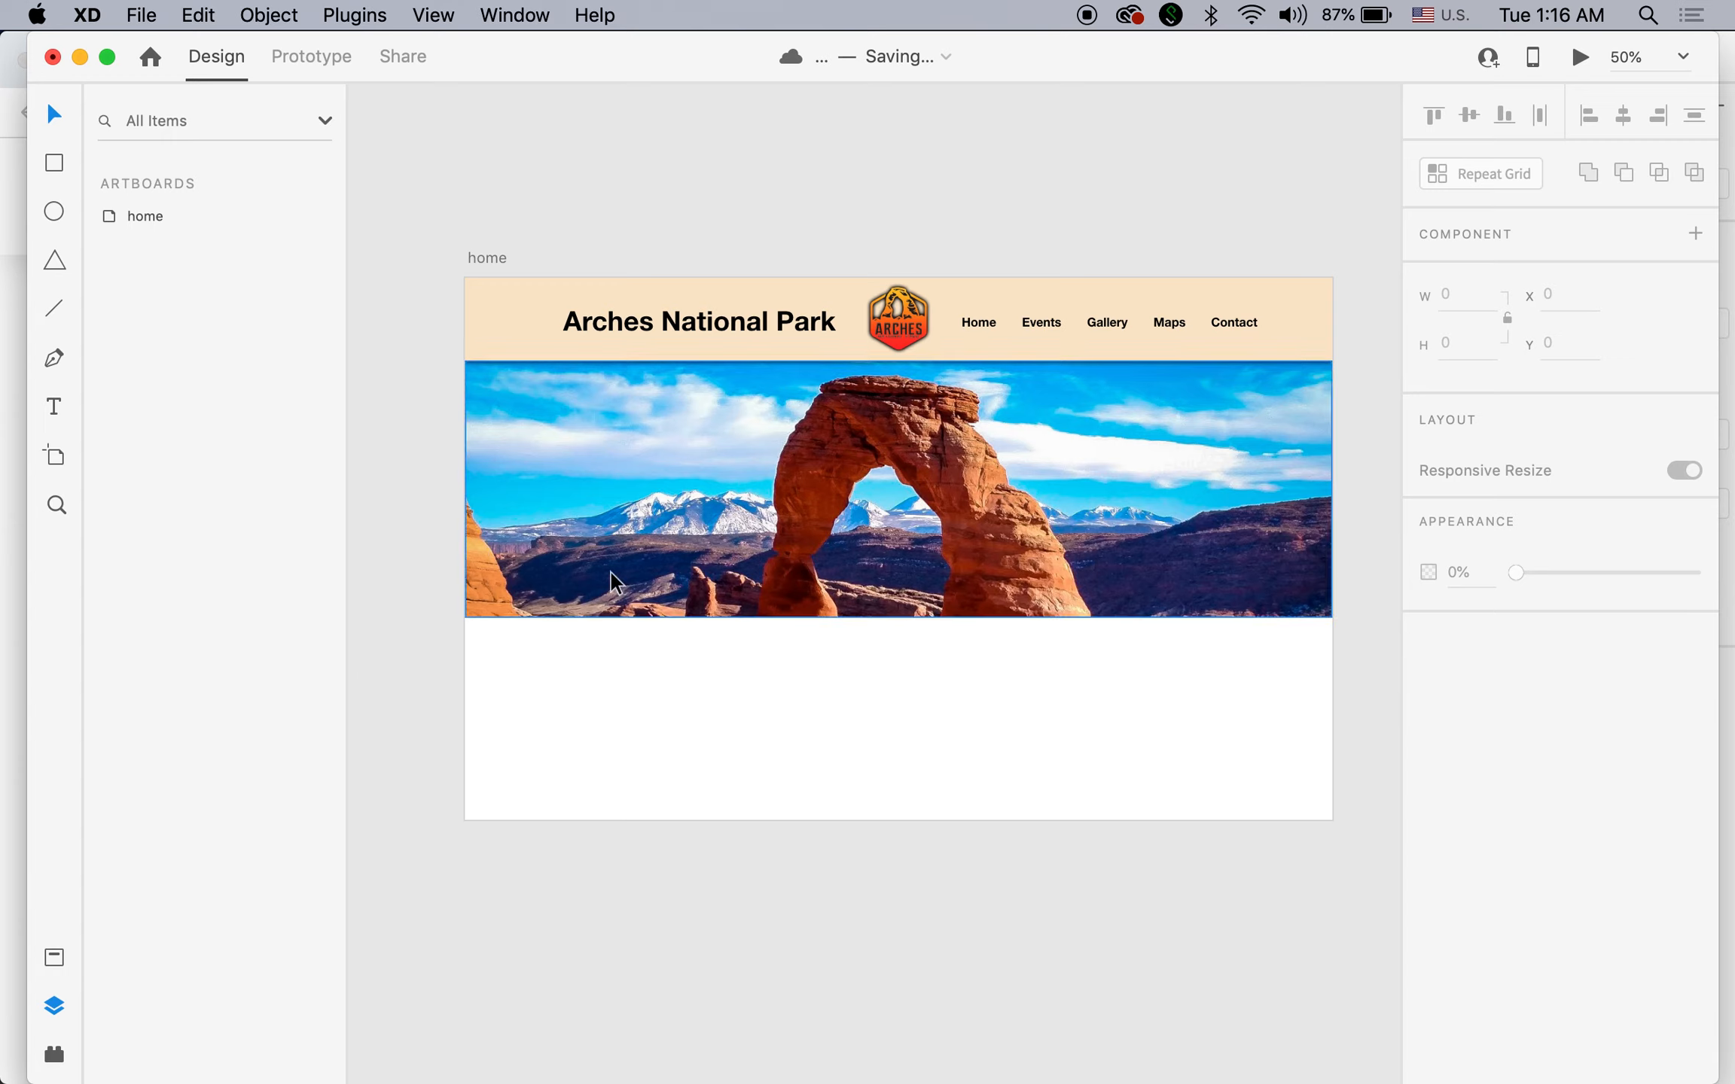
# Copy the "About Arches National Park" heading and both Lorem ipsum columns from the About artboard of the ArchesNP document.
pyautogui.click(516, 15)
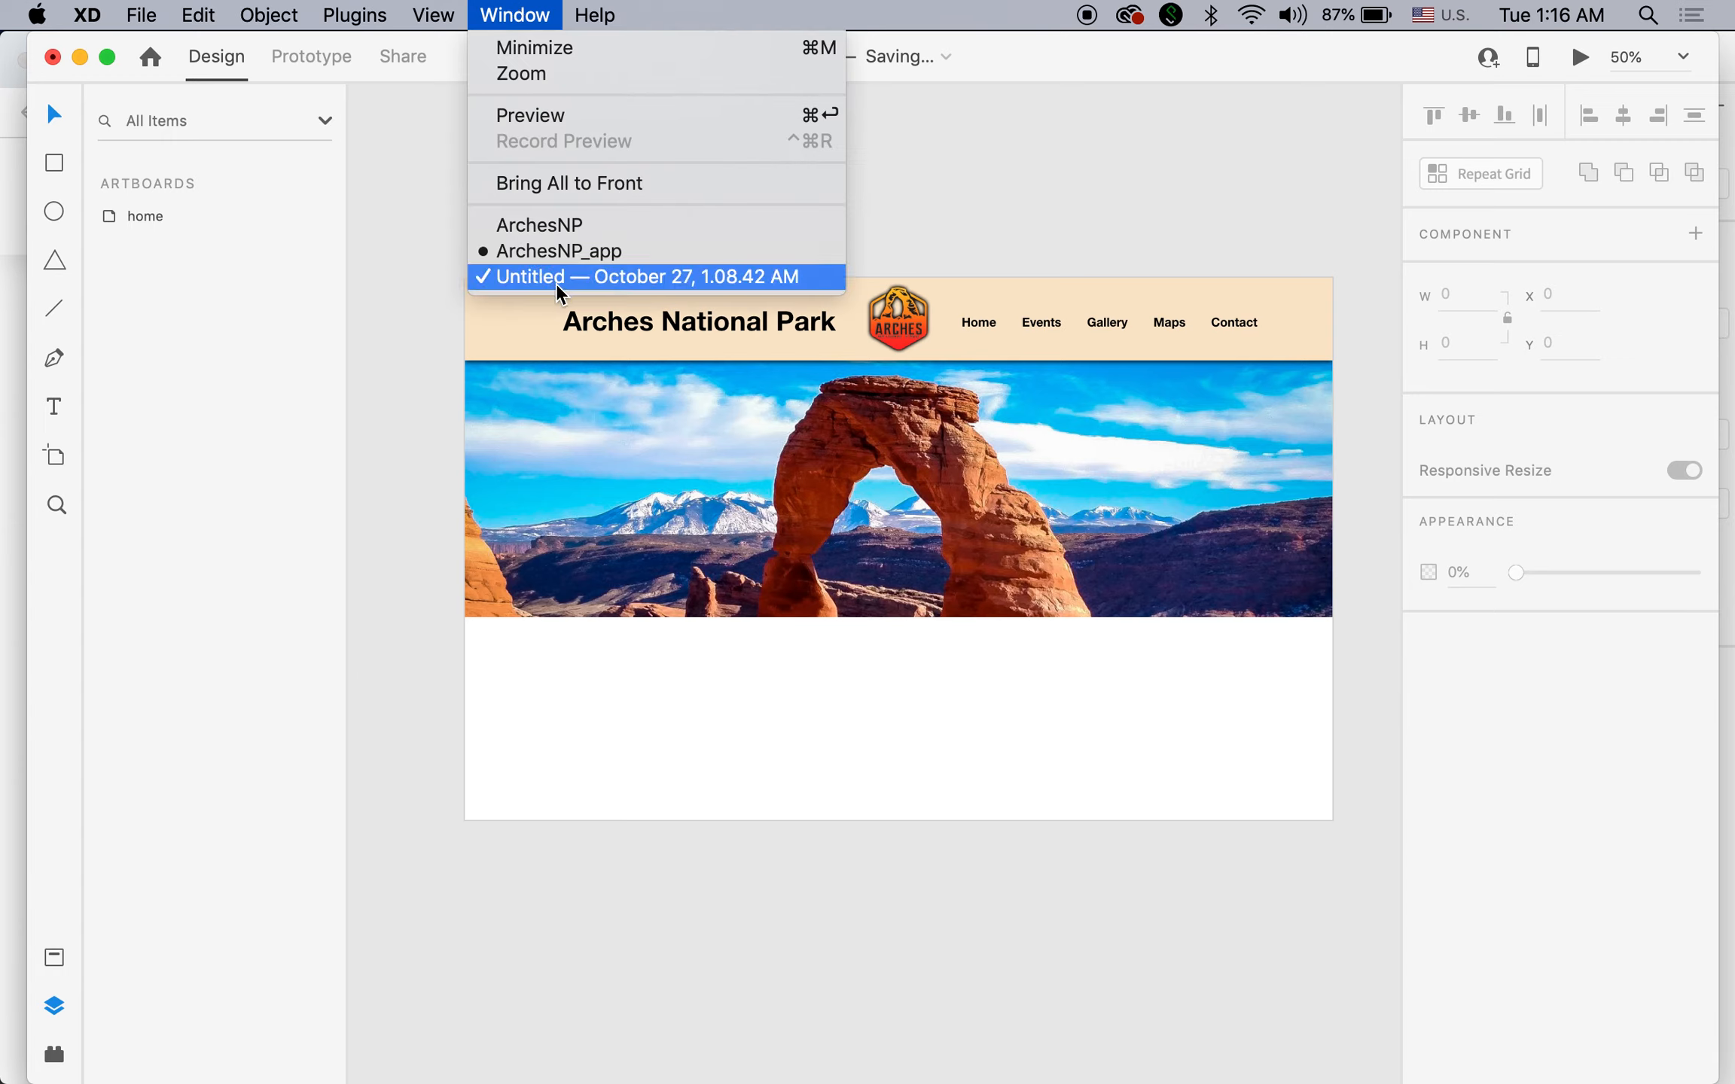
pyautogui.click(561, 223)
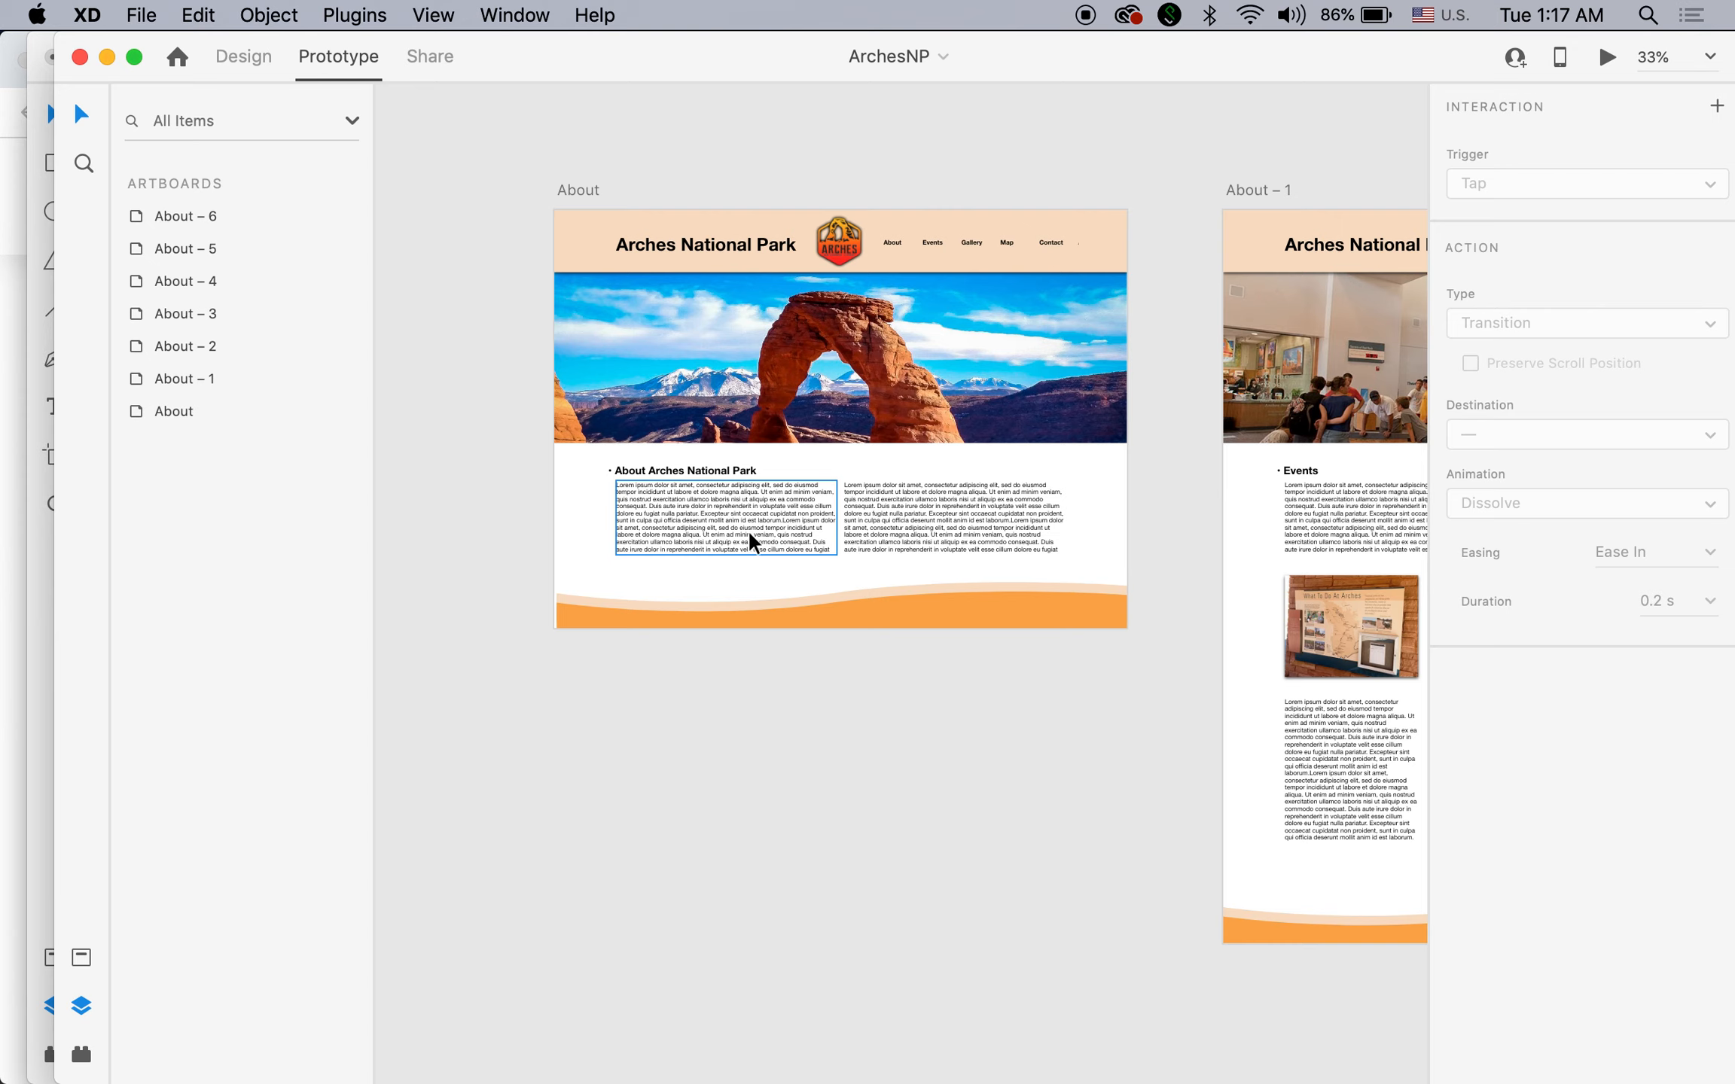
pyautogui.click(640, 471)
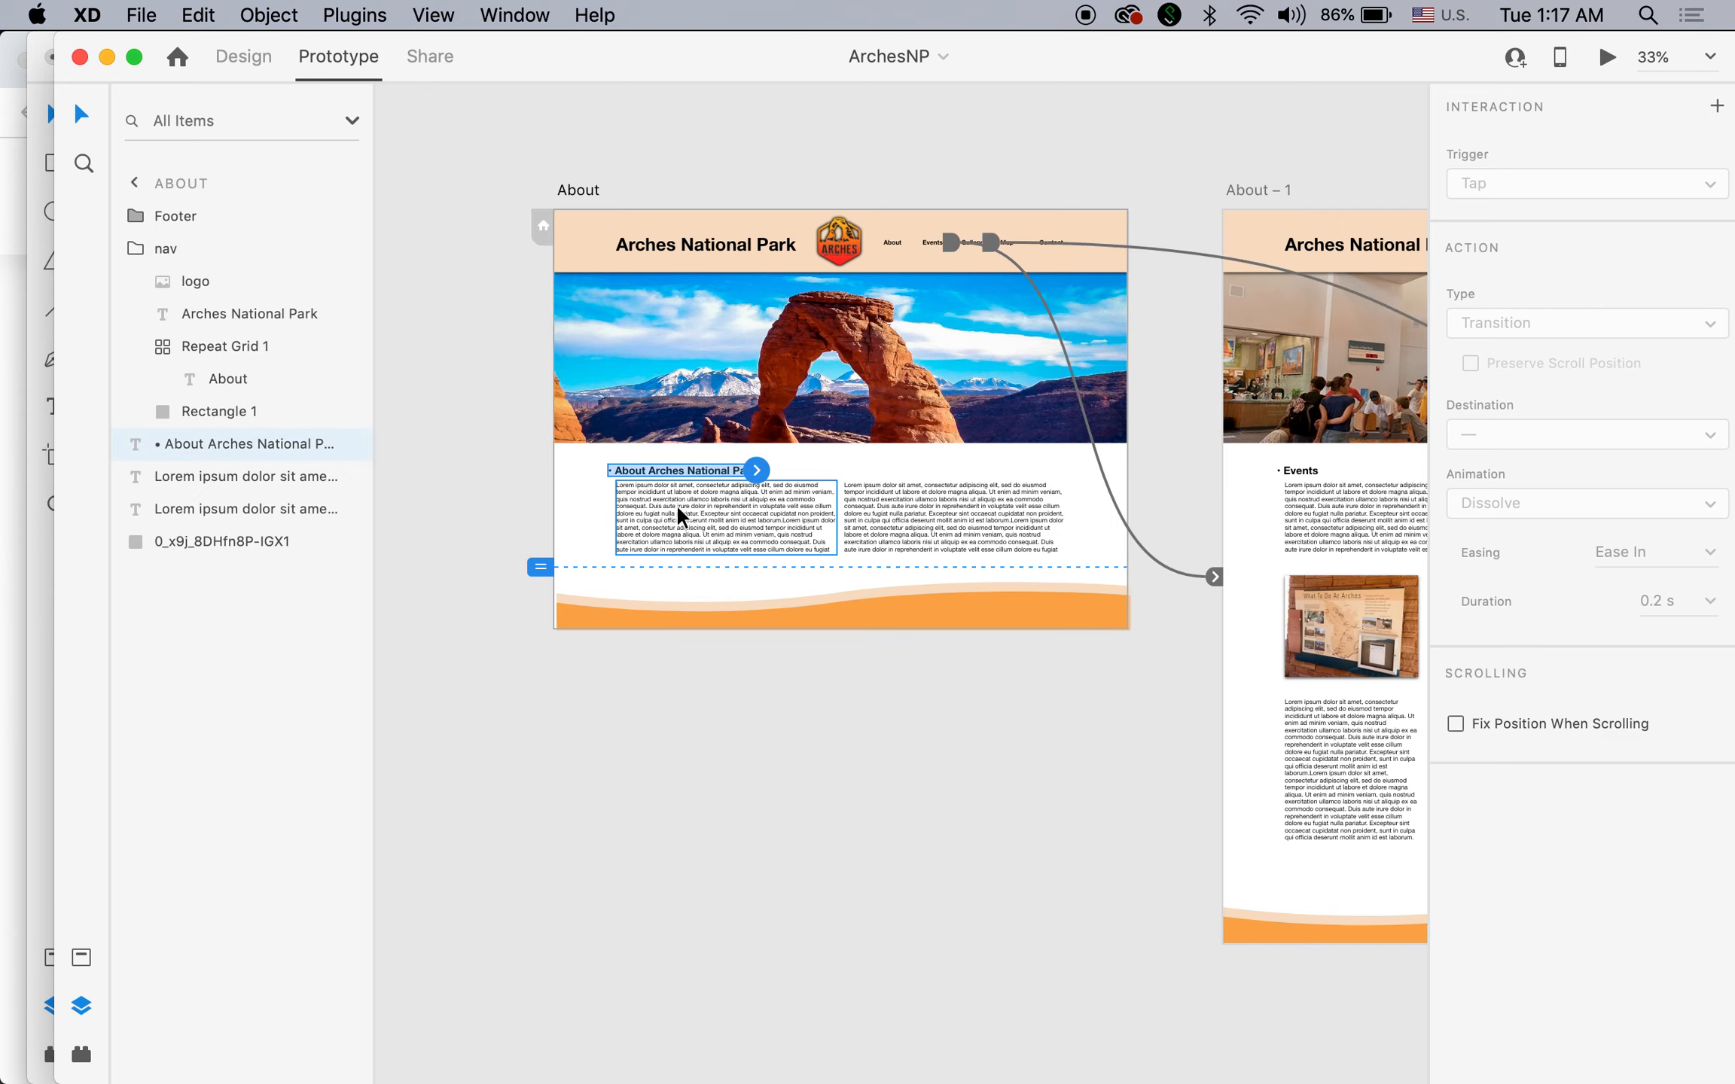
pyautogui.keyDown('shift'); pyautogui.click(672, 538); pyautogui.keyUp('shift')
pyautogui.click(252, 59)
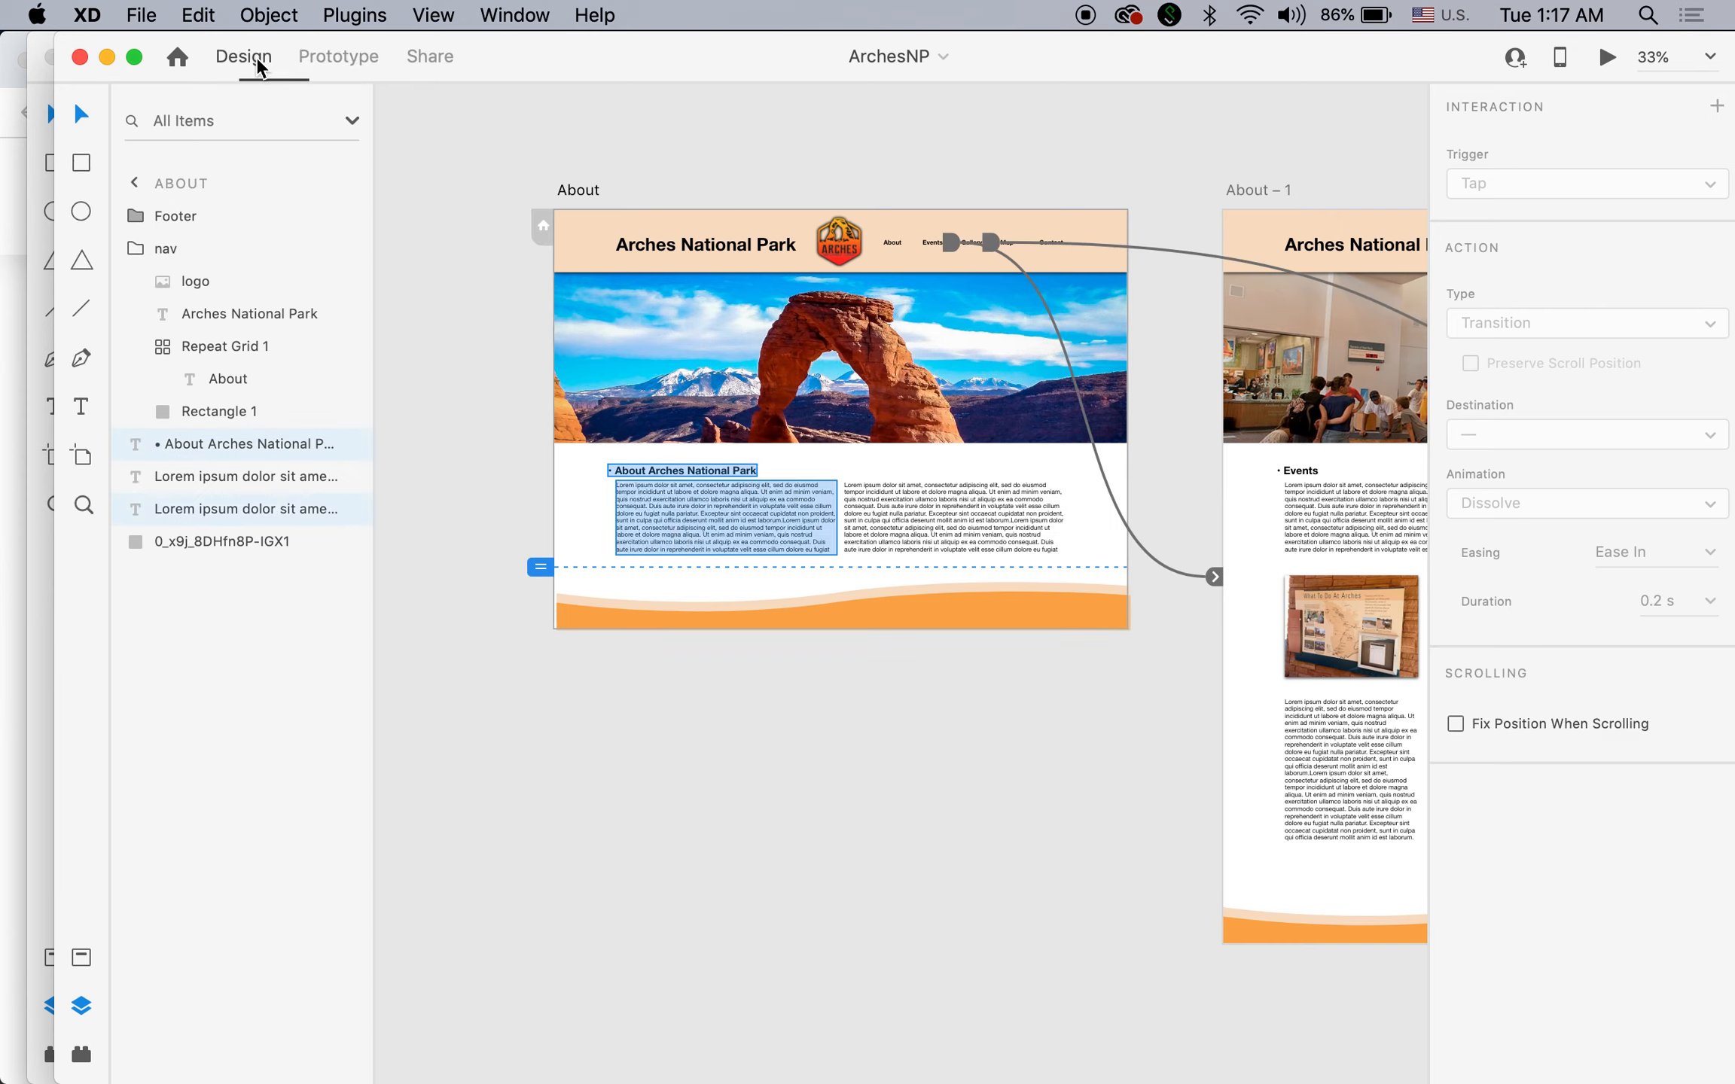
pyautogui.keyDown('shift'); pyautogui.click(896, 531); pyautogui.keyUp('shift')
pyautogui.press('super+c')
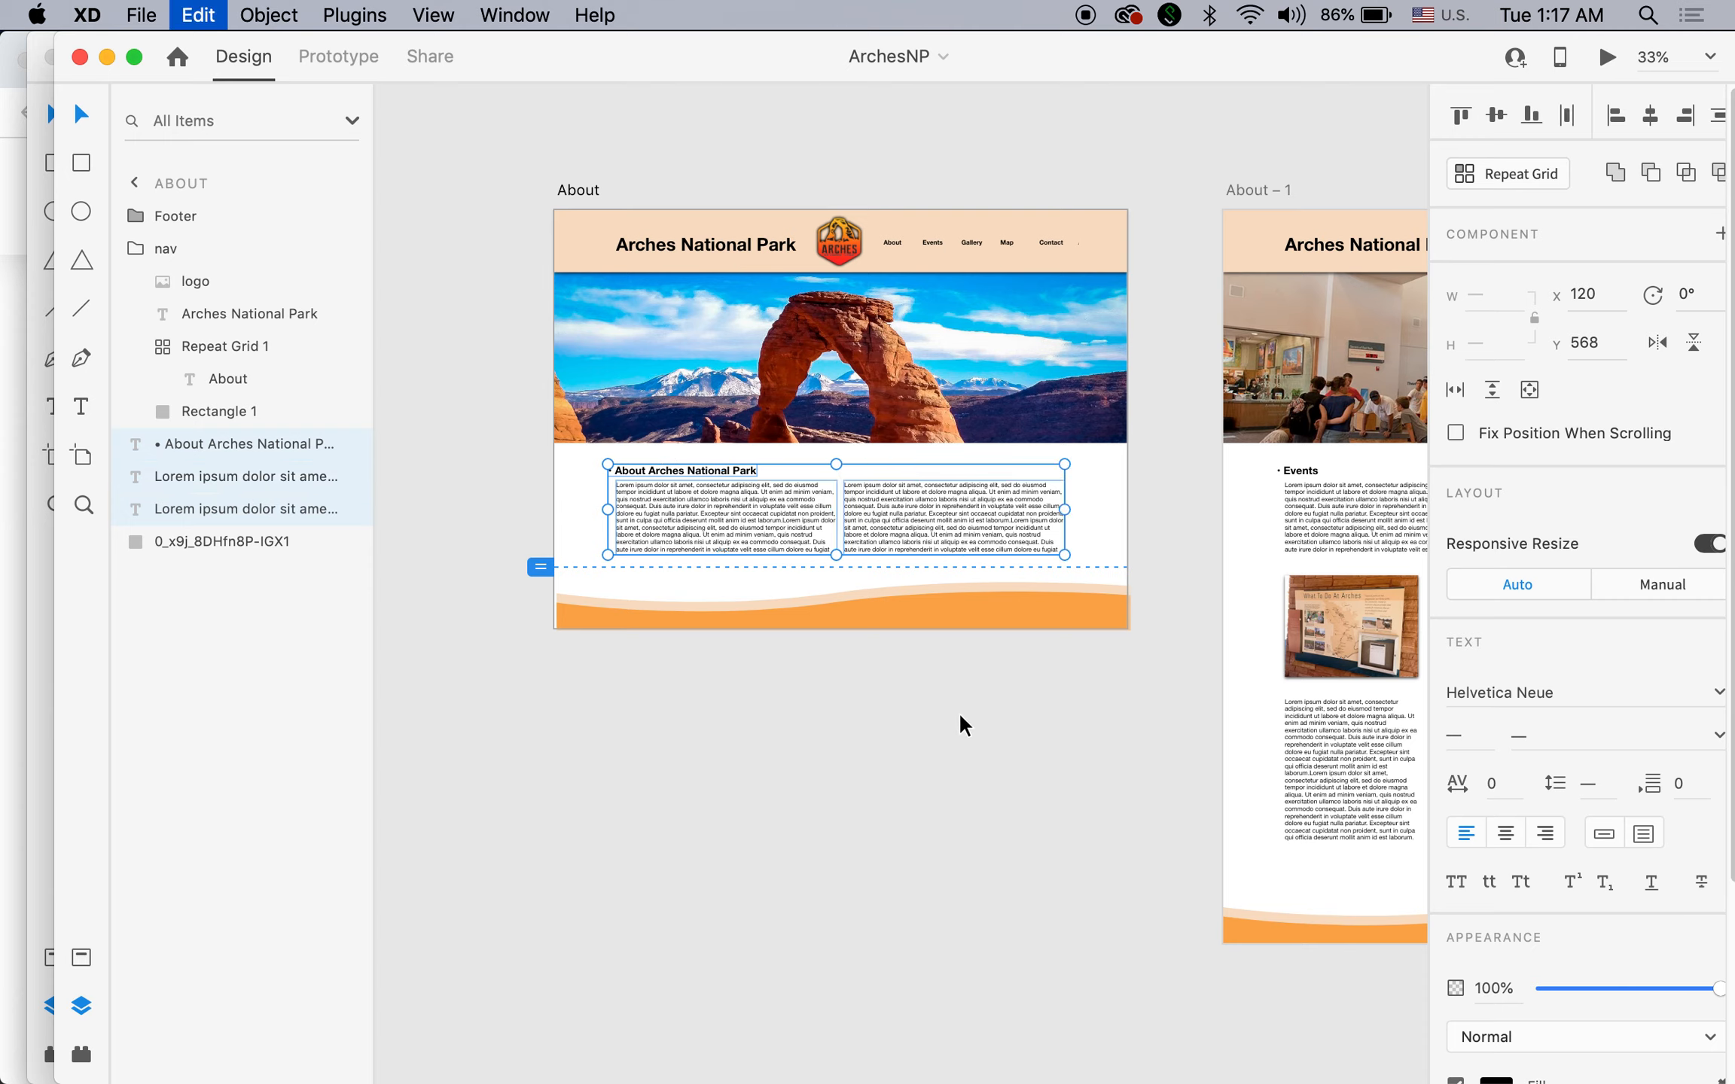
# Paste the copied heading and text columns into the untitled document's home artboard and position them just below the banner photo.
pyautogui.click(532, 11)
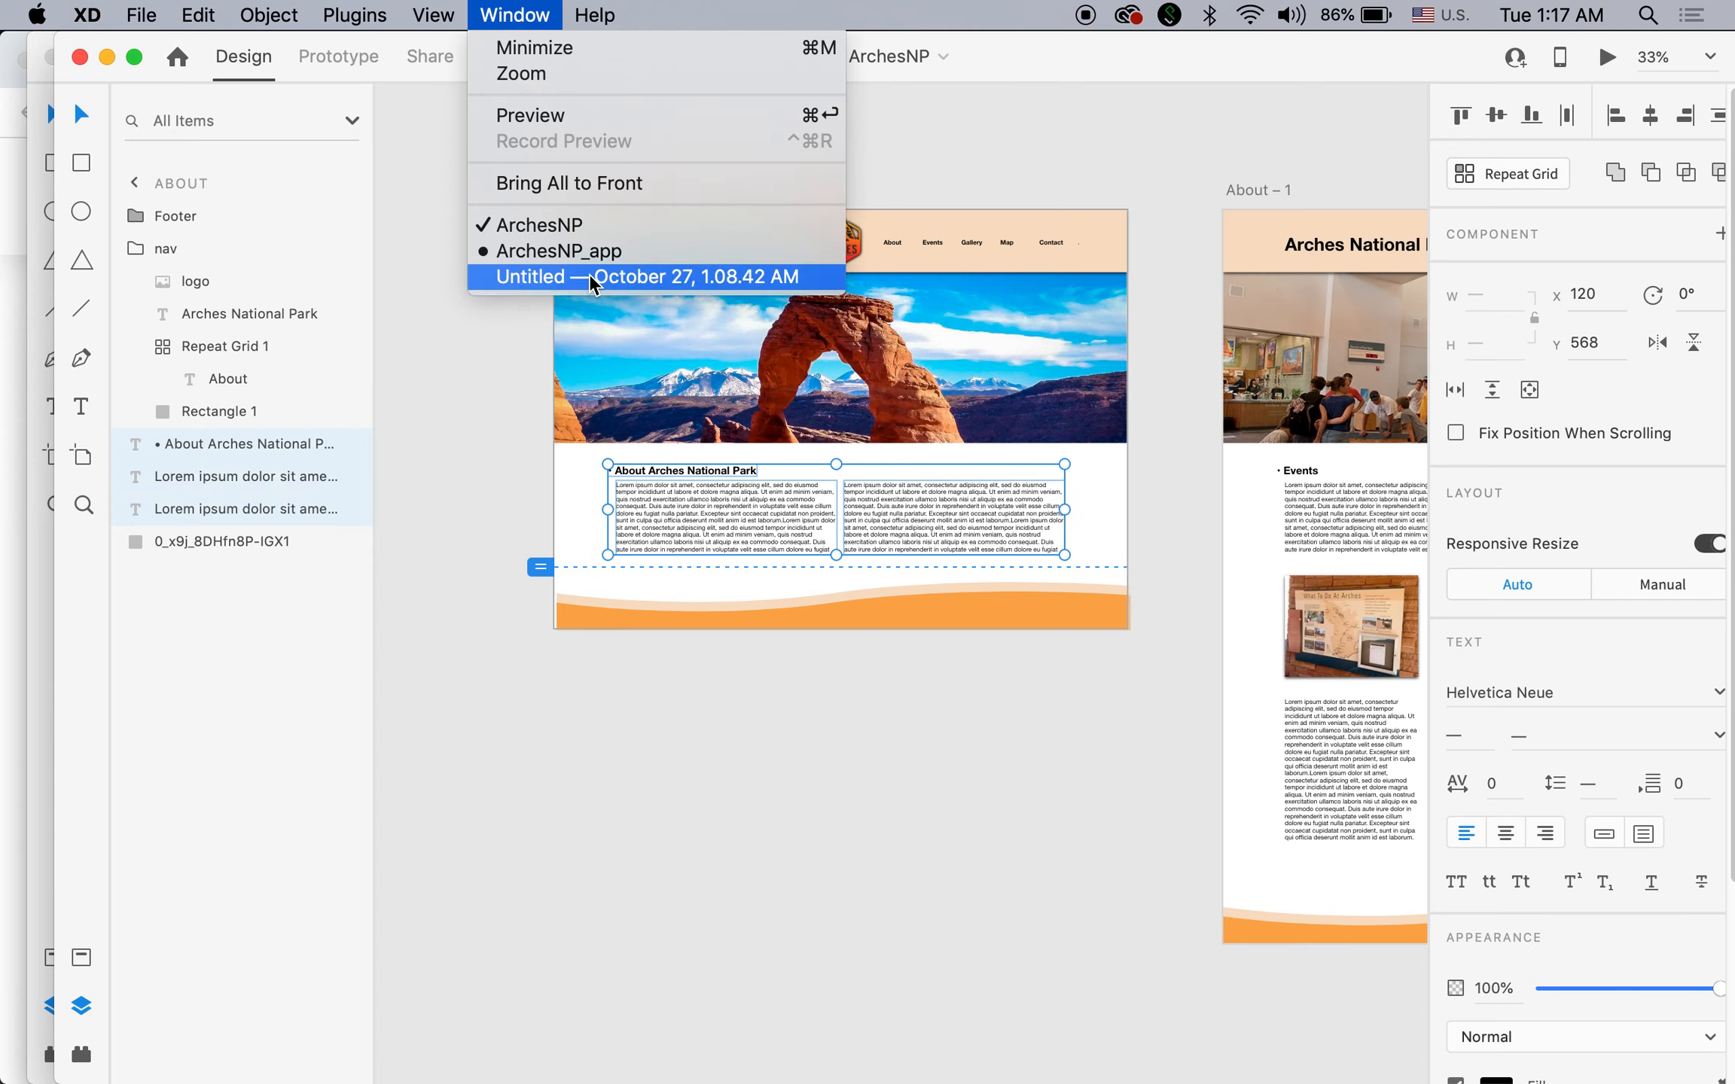
pyautogui.click(584, 277)
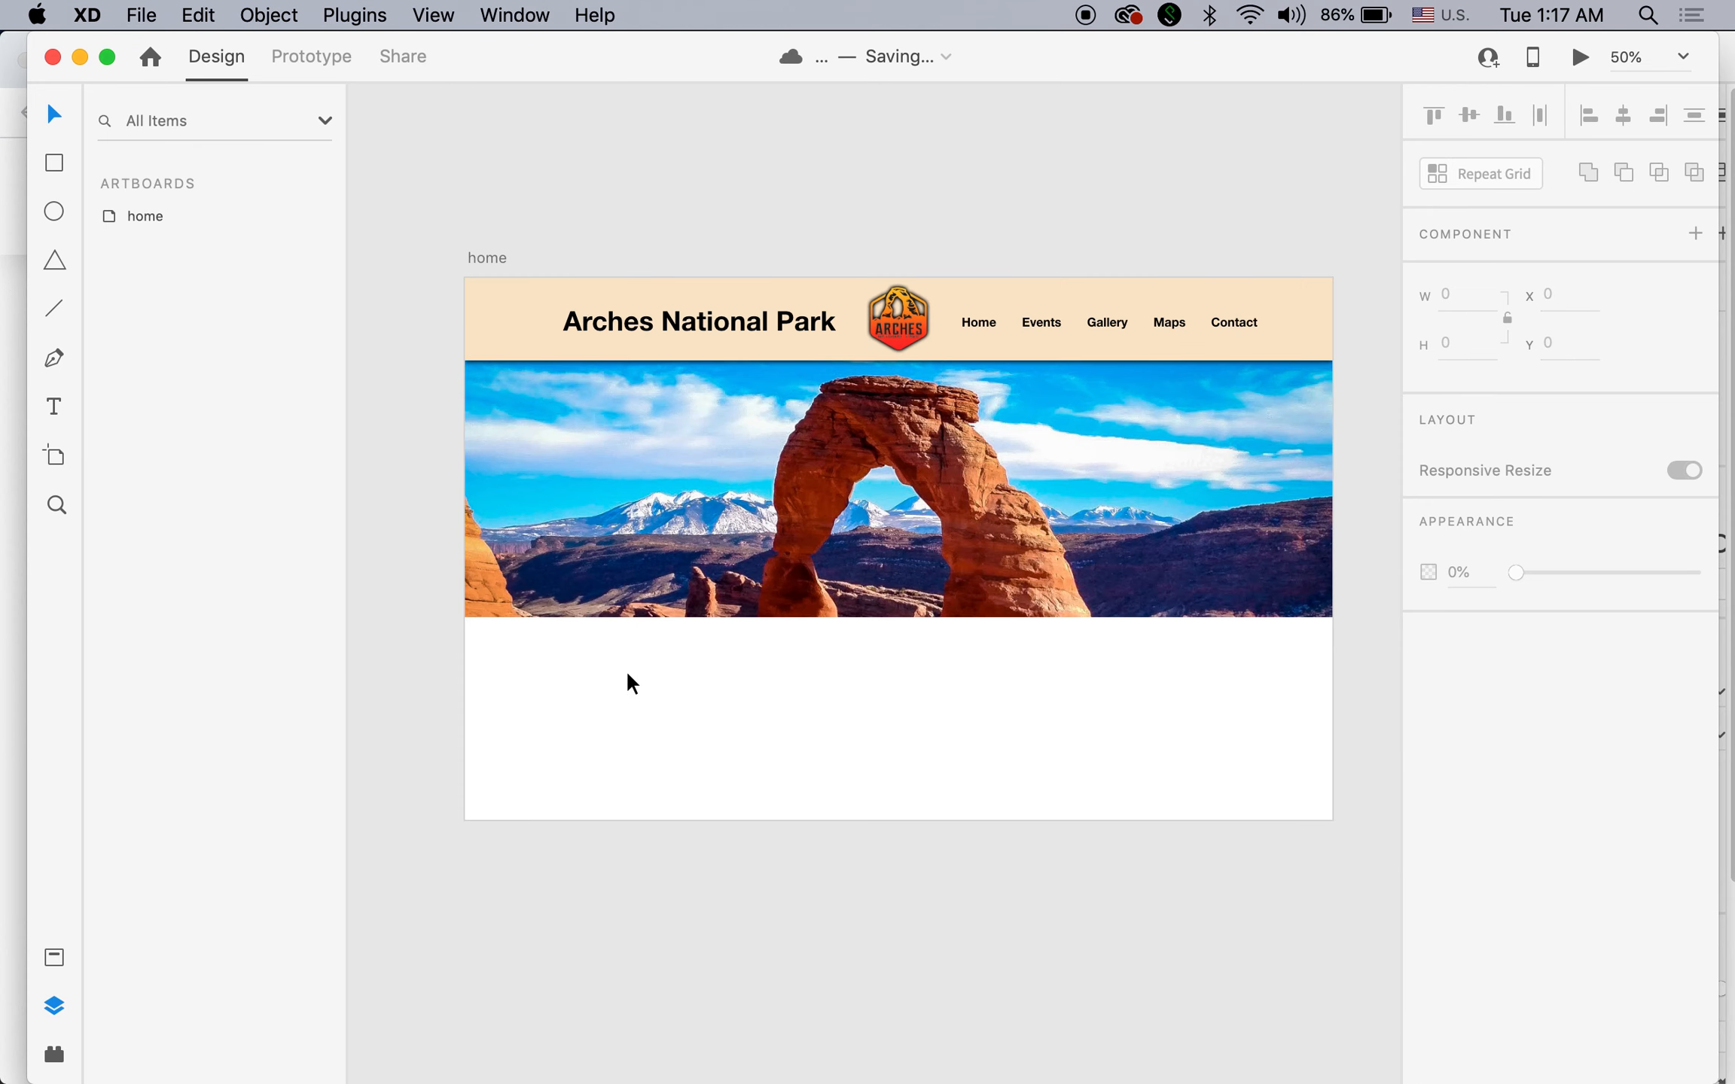
pyautogui.click(628, 685)
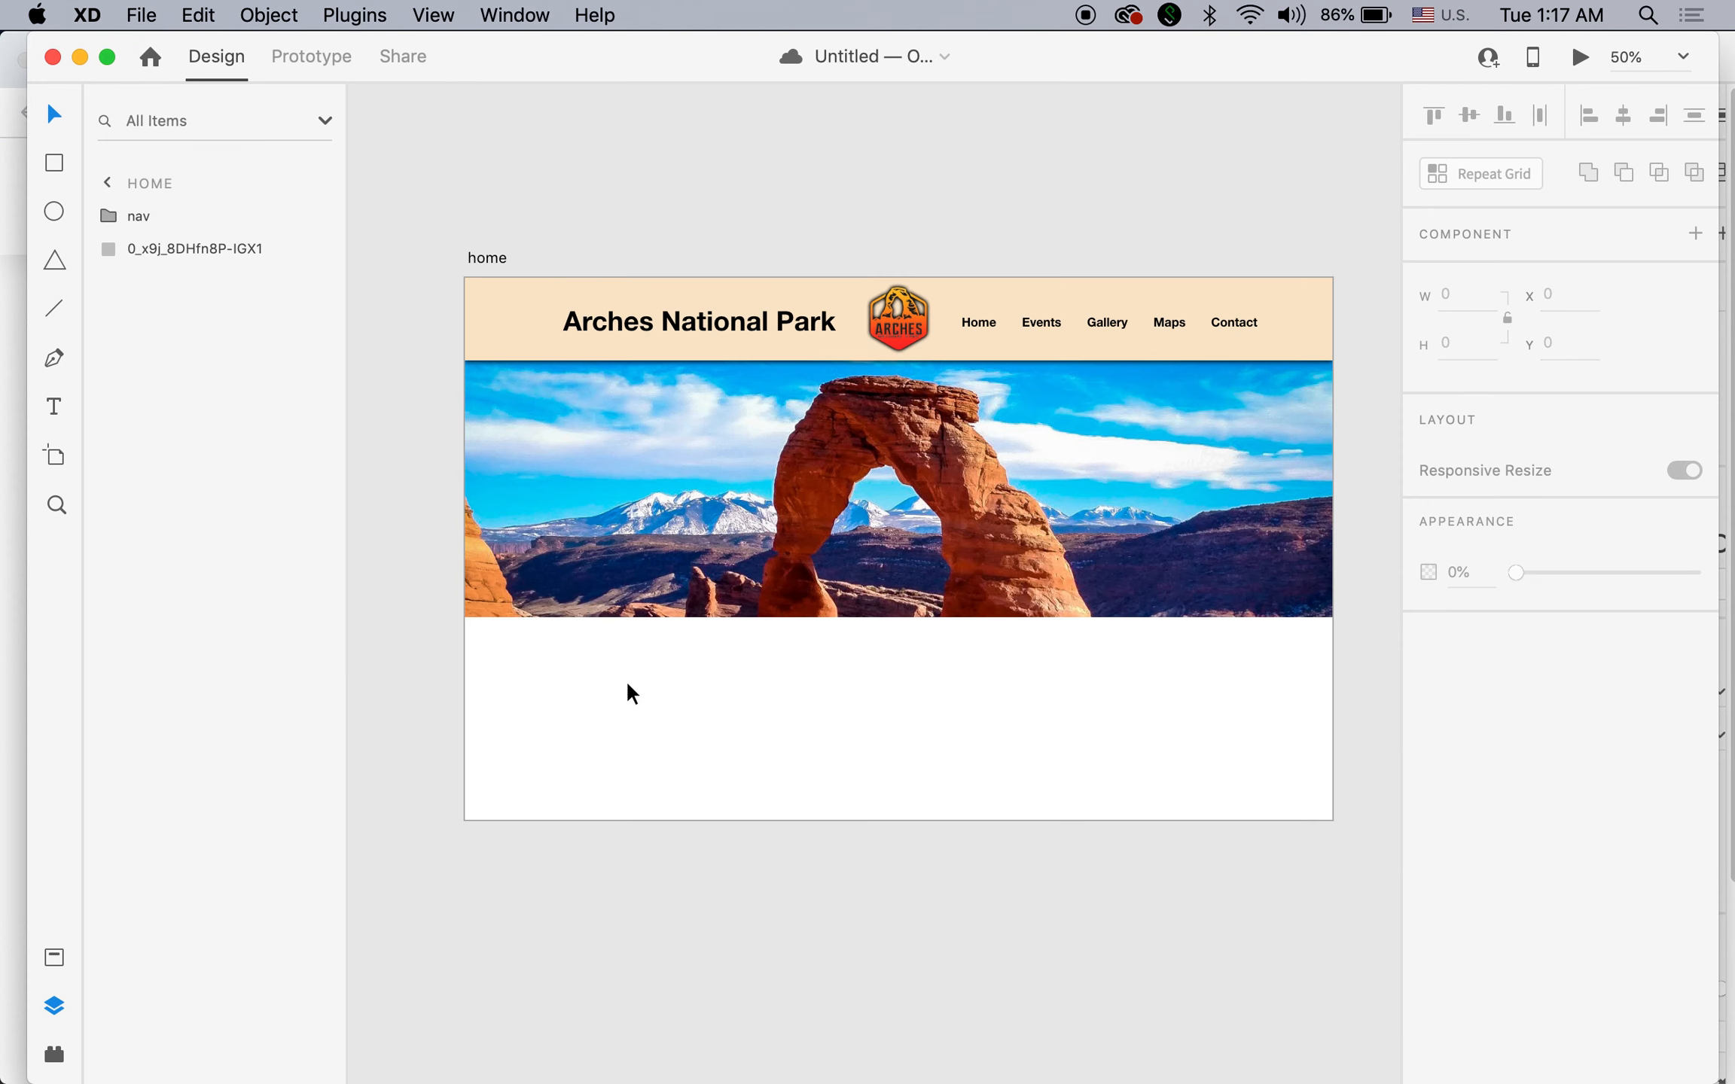
pyautogui.press('super+v')
pyautogui.moveTo(729, 717); pyautogui.dragTo(734, 688)
pyautogui.click(1160, 914)
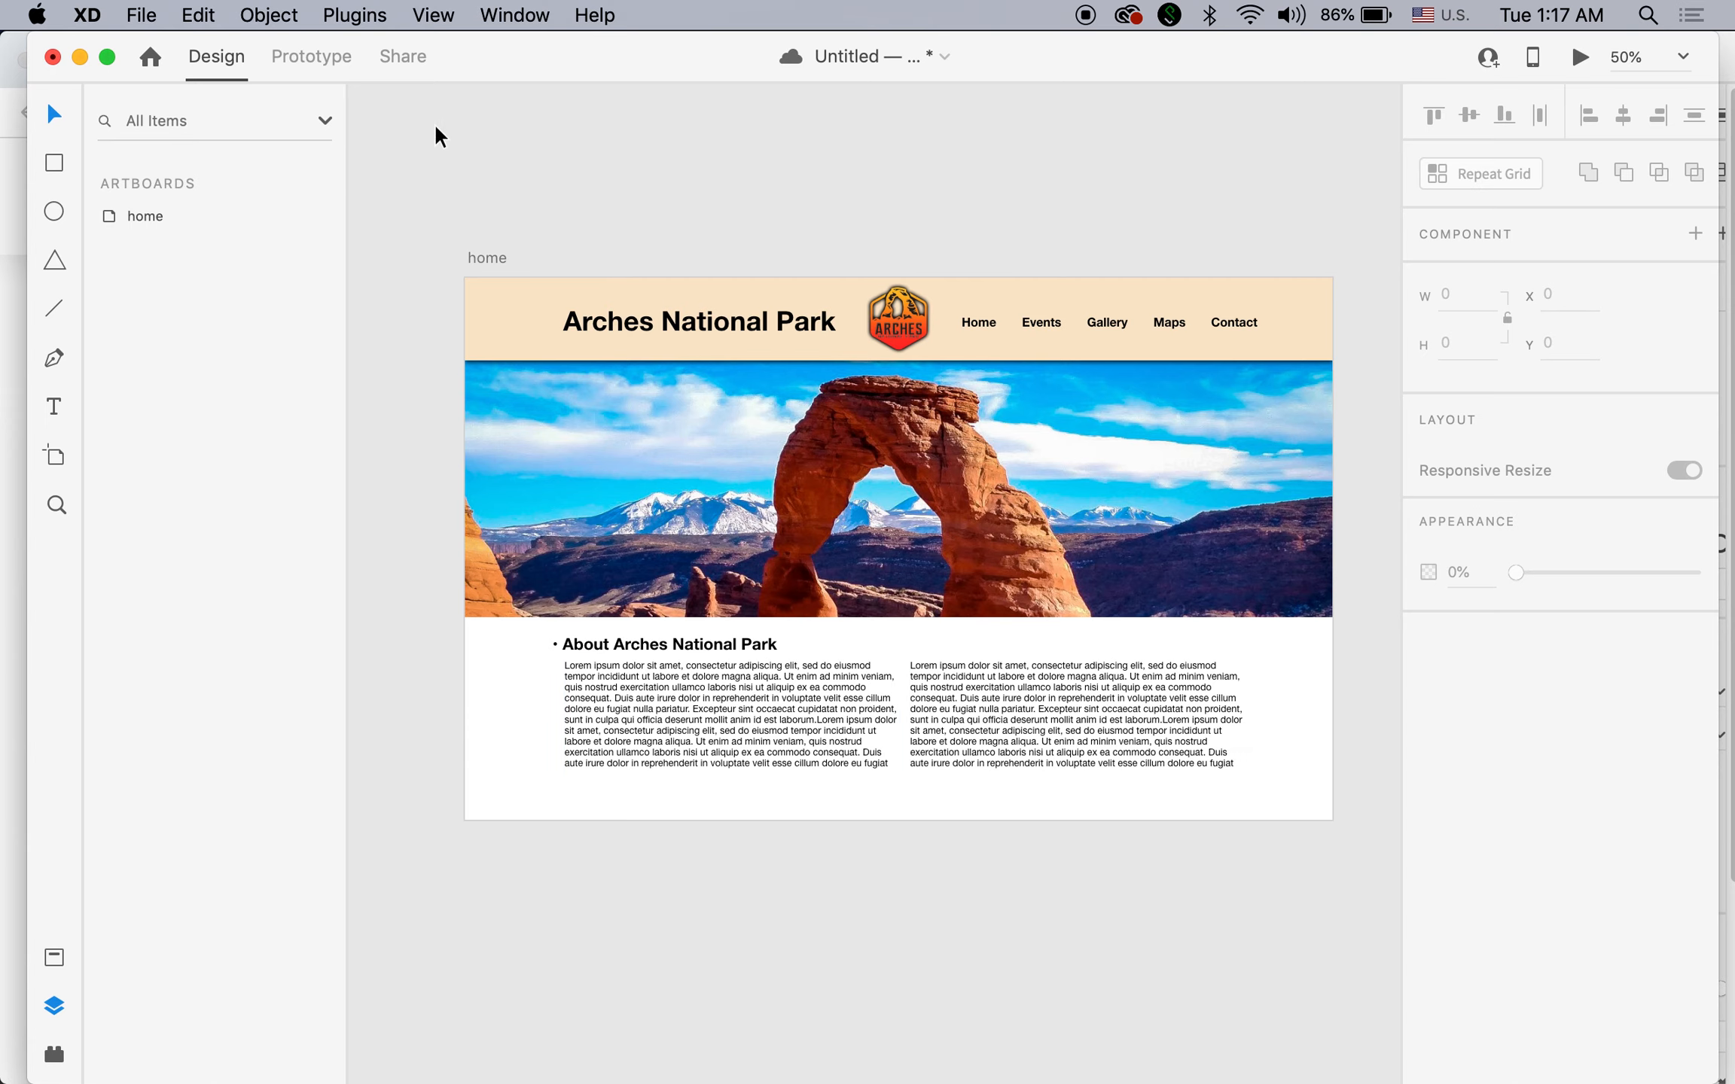
# Switch to the ArchesNP document and nudge the About artboard's wave footer left to the artboard's edge.
pyautogui.click(494, 9)
pyautogui.click(593, 220)
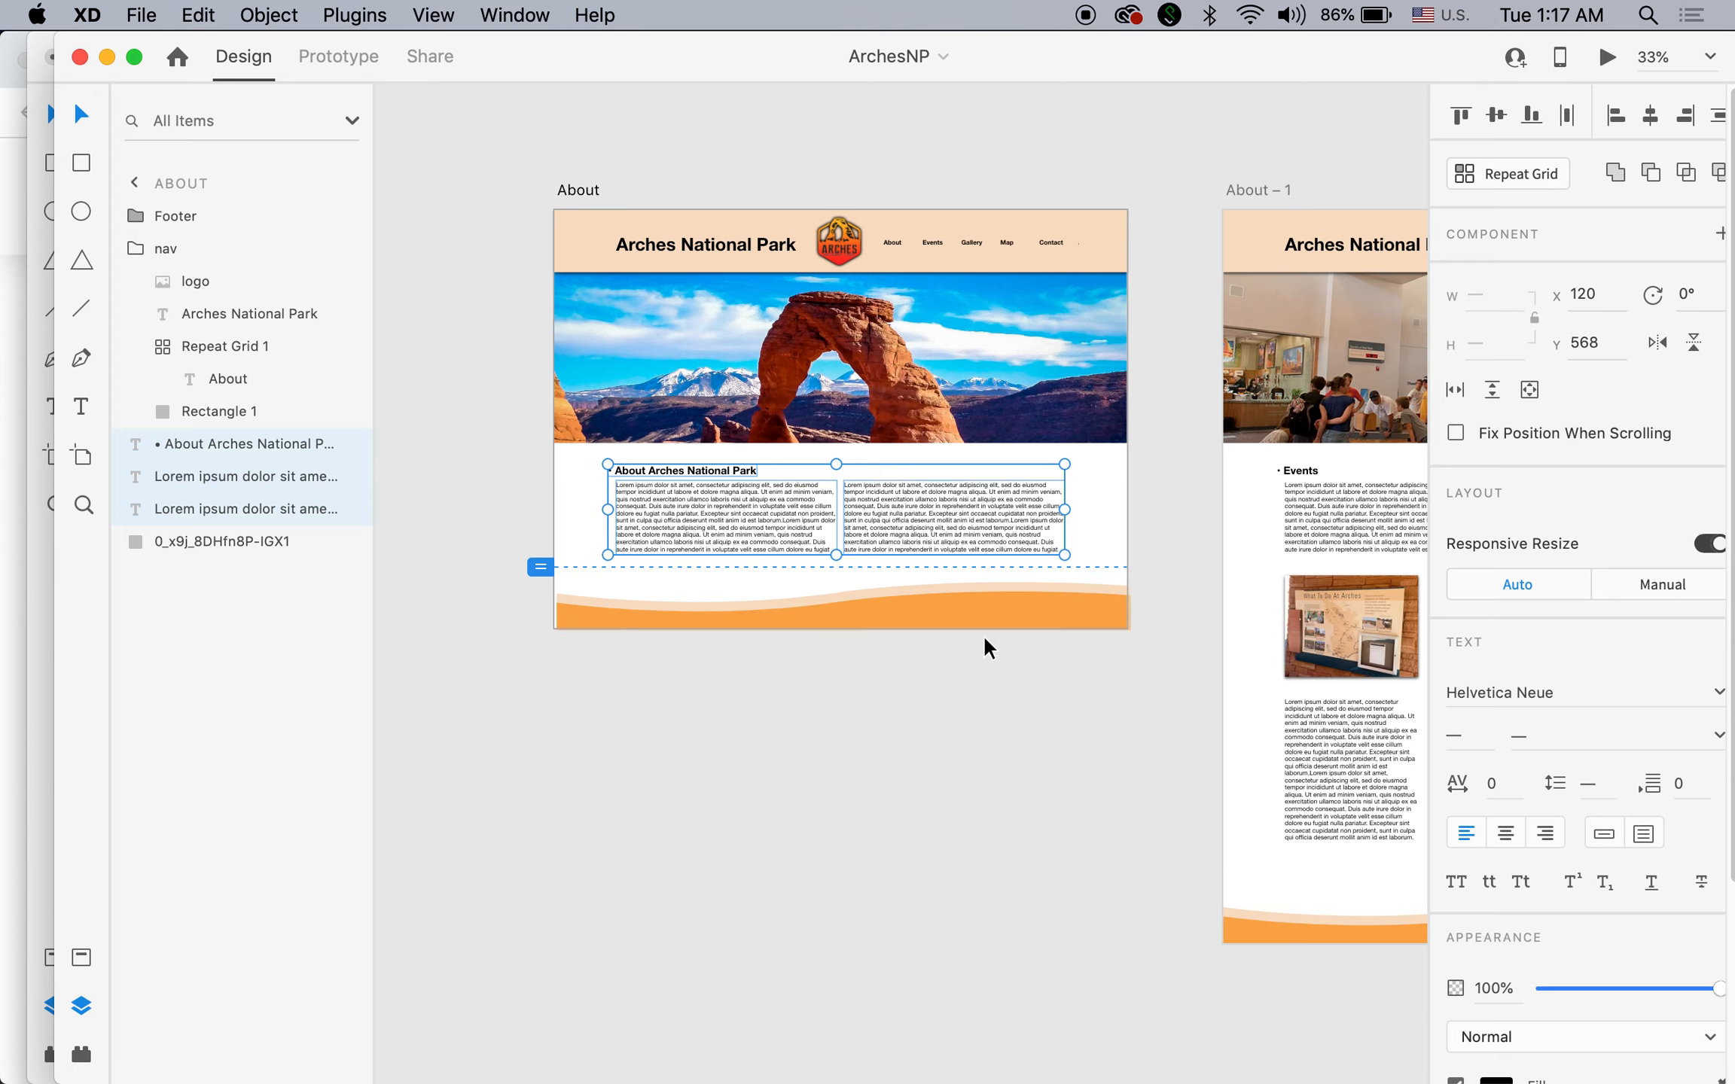
pyautogui.click(737, 619)
pyautogui.hotkey('shift', 'c')
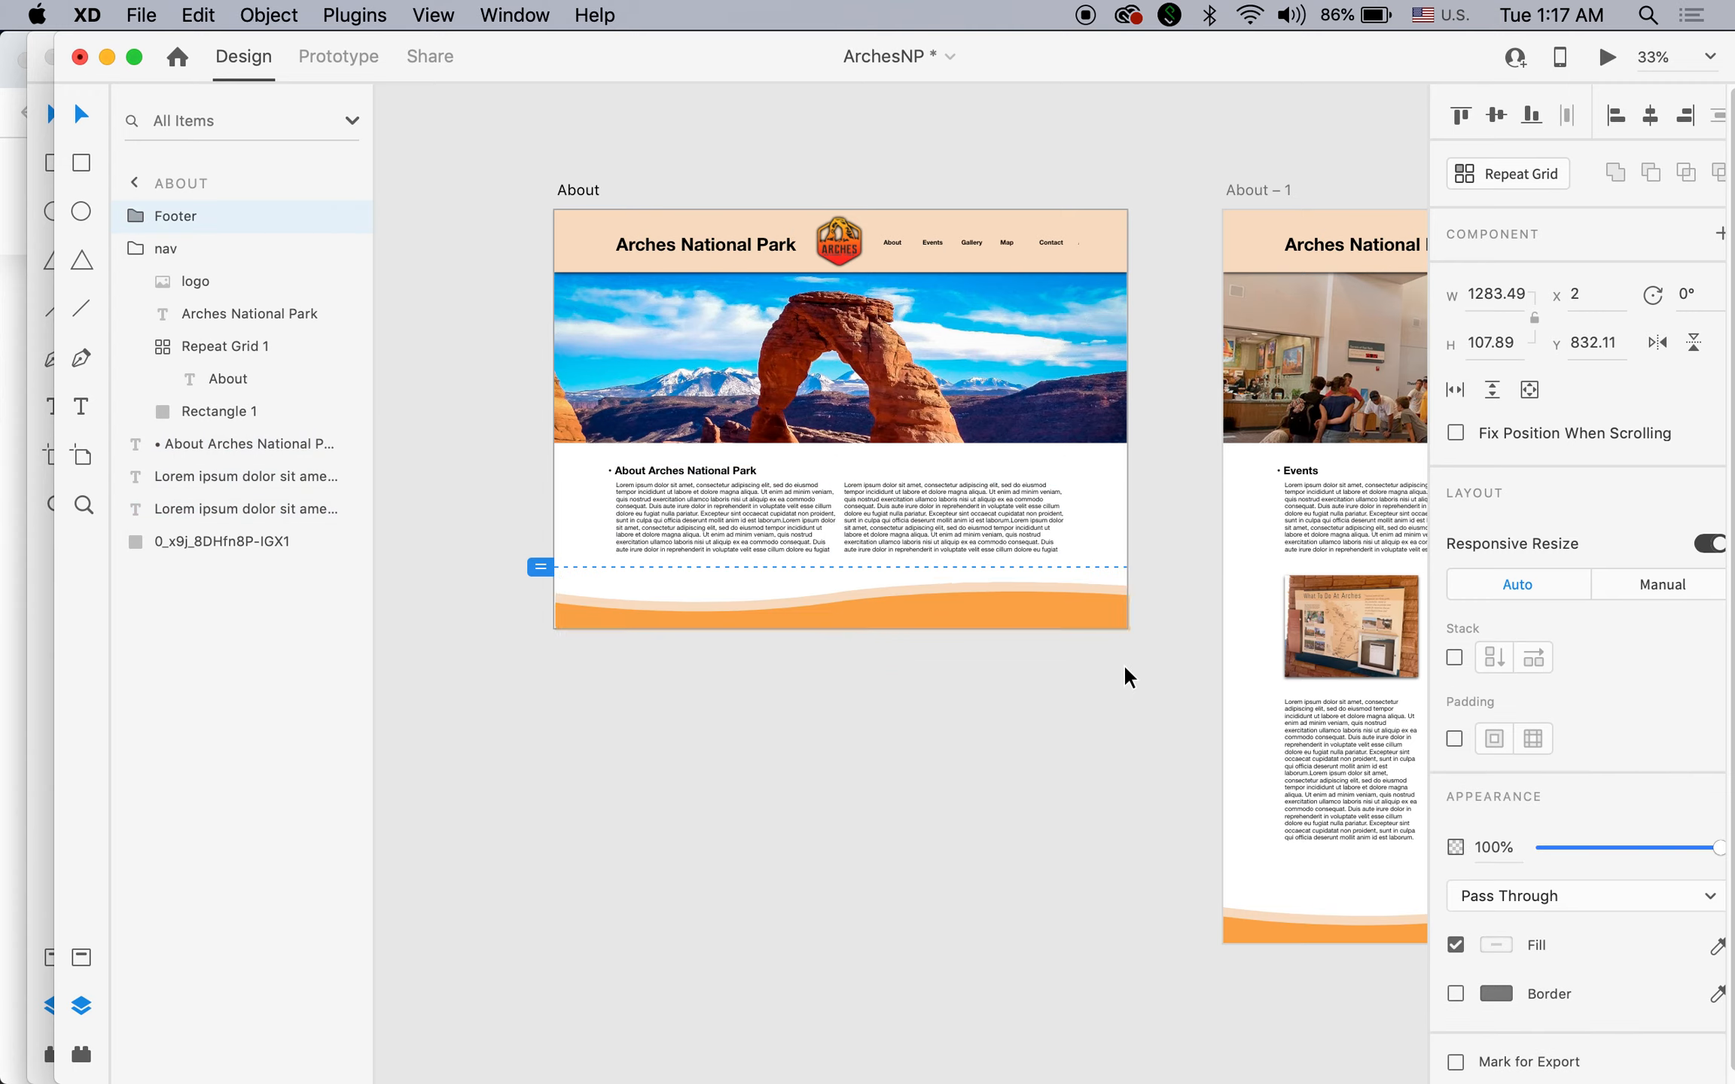
pyautogui.press('Left')
pyautogui.click(1075, 766)
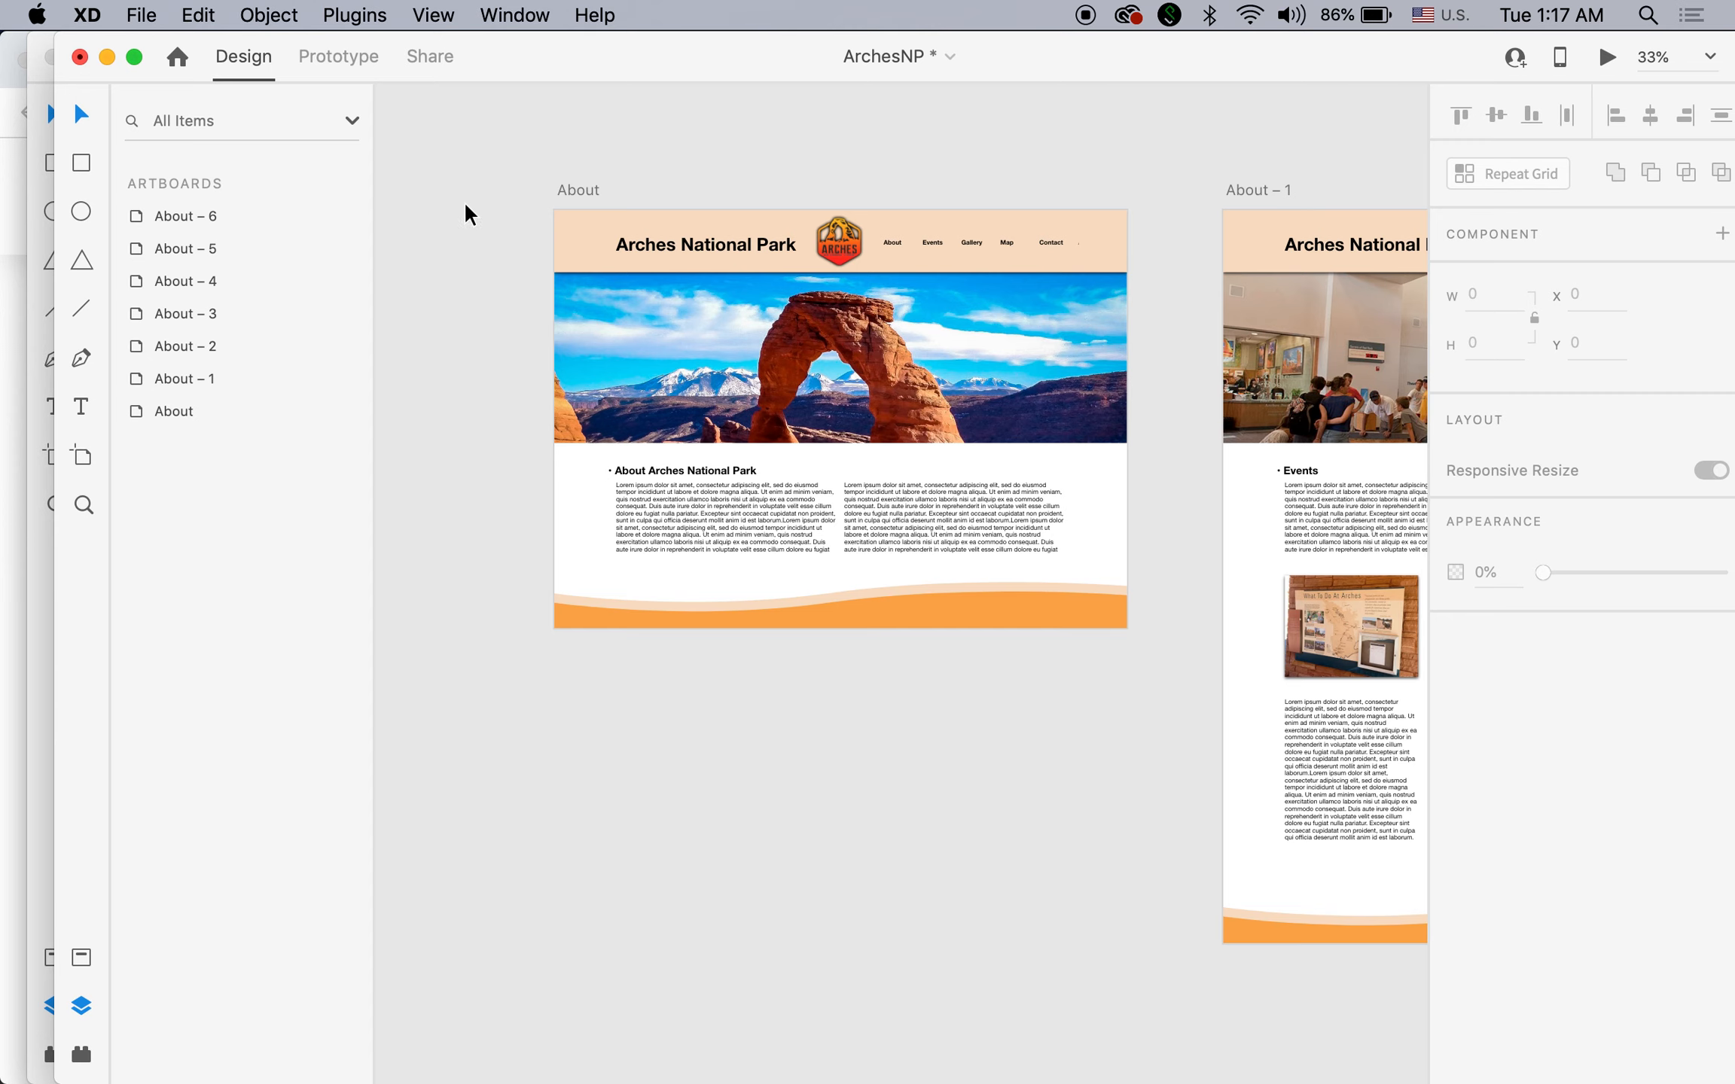
# Return to the untitled document and extend the home artboard downwards to a height of about 926.
pyautogui.click(509, 15)
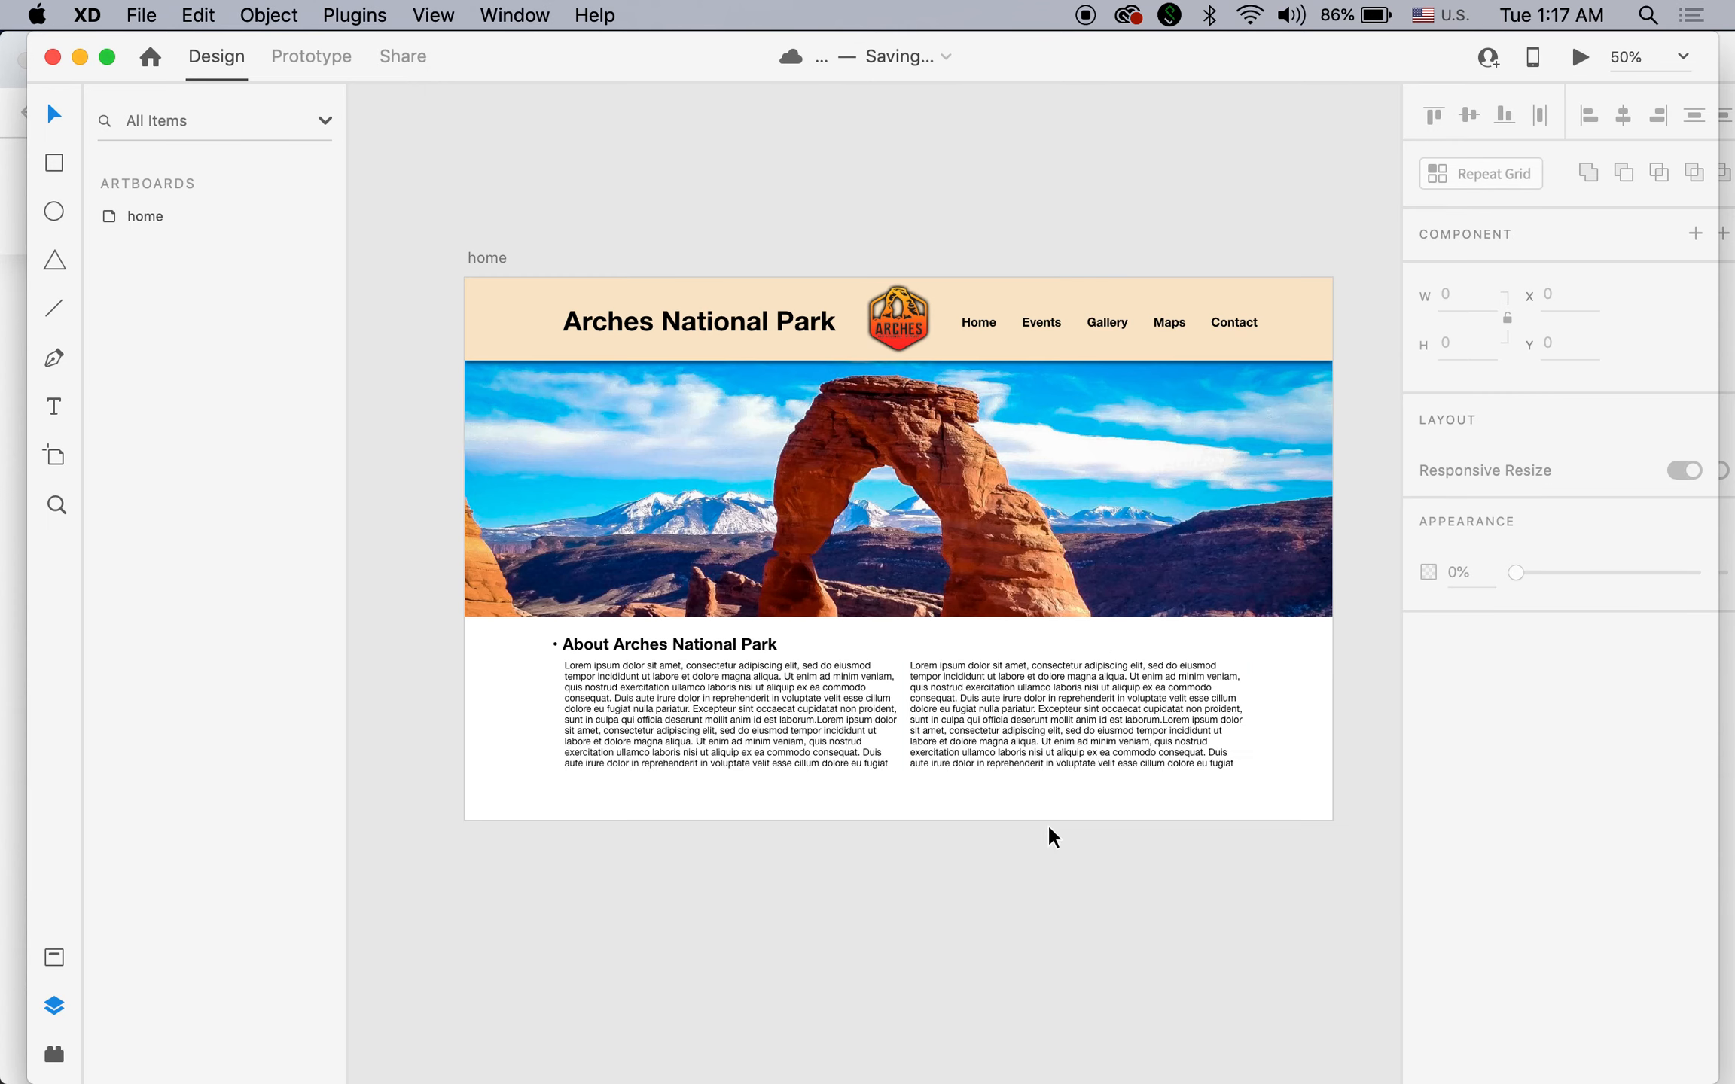
pyautogui.click(1049, 798)
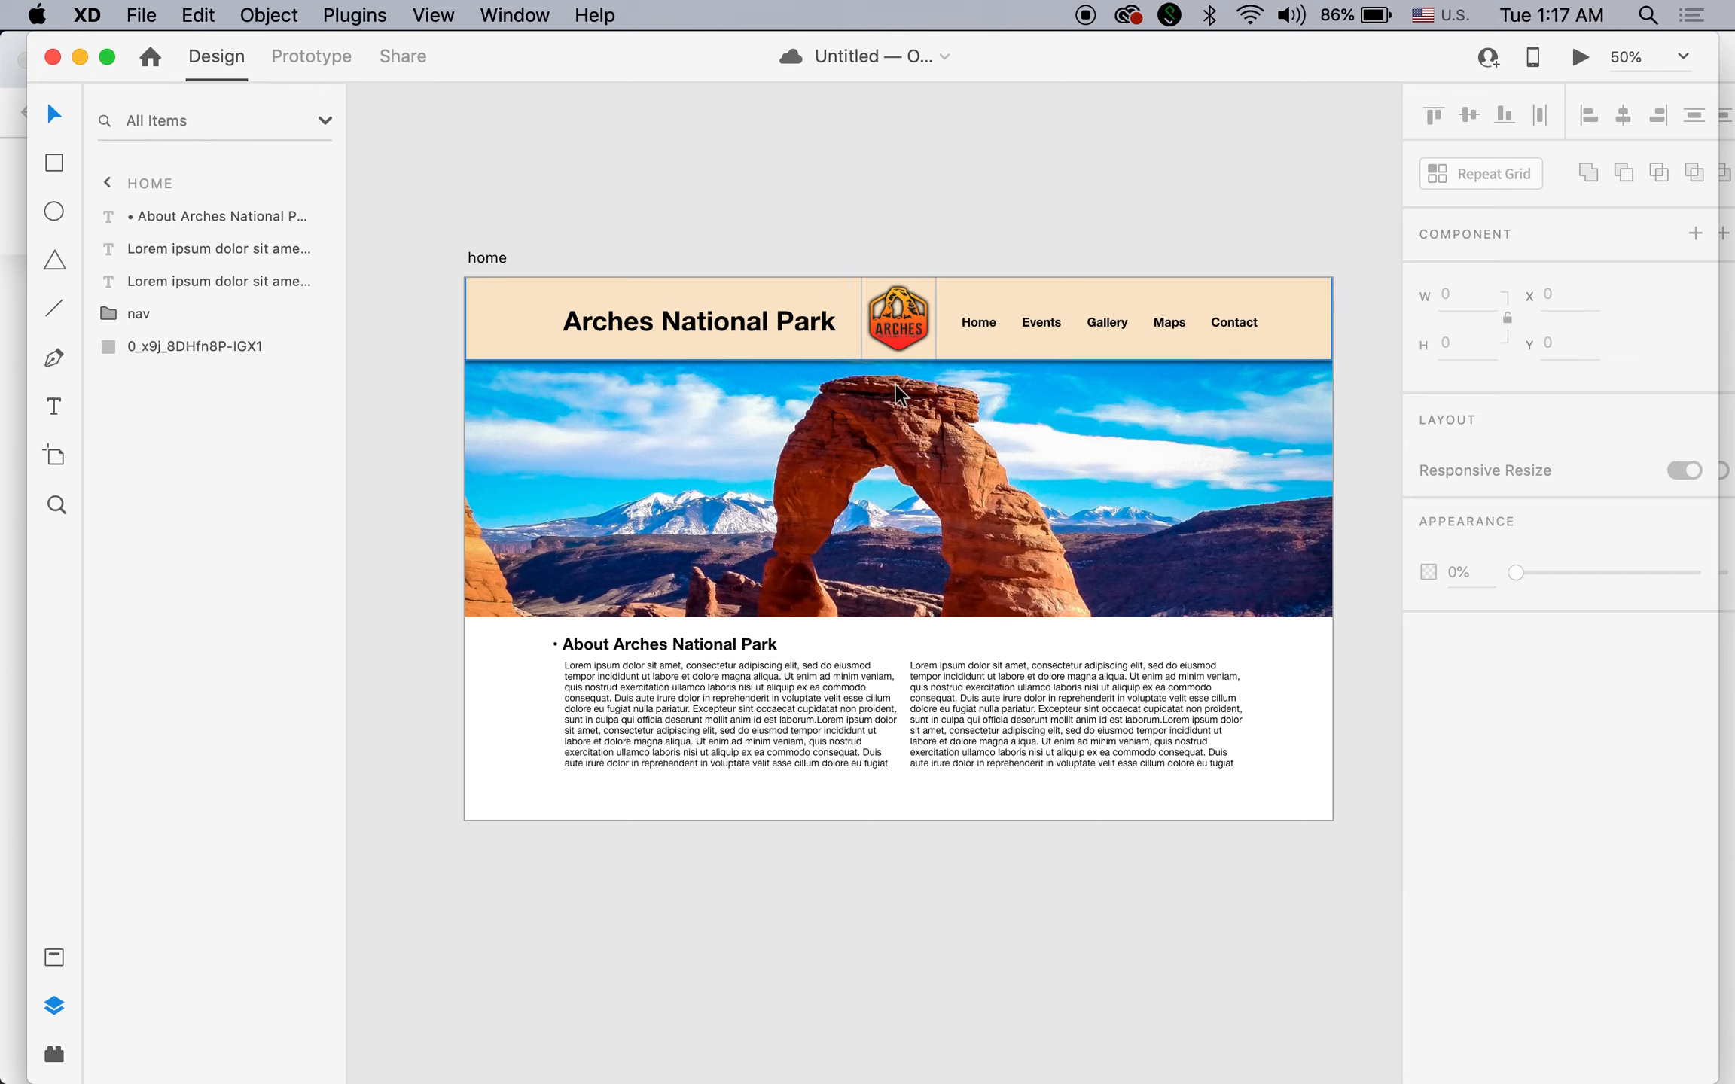
pyautogui.click(496, 257)
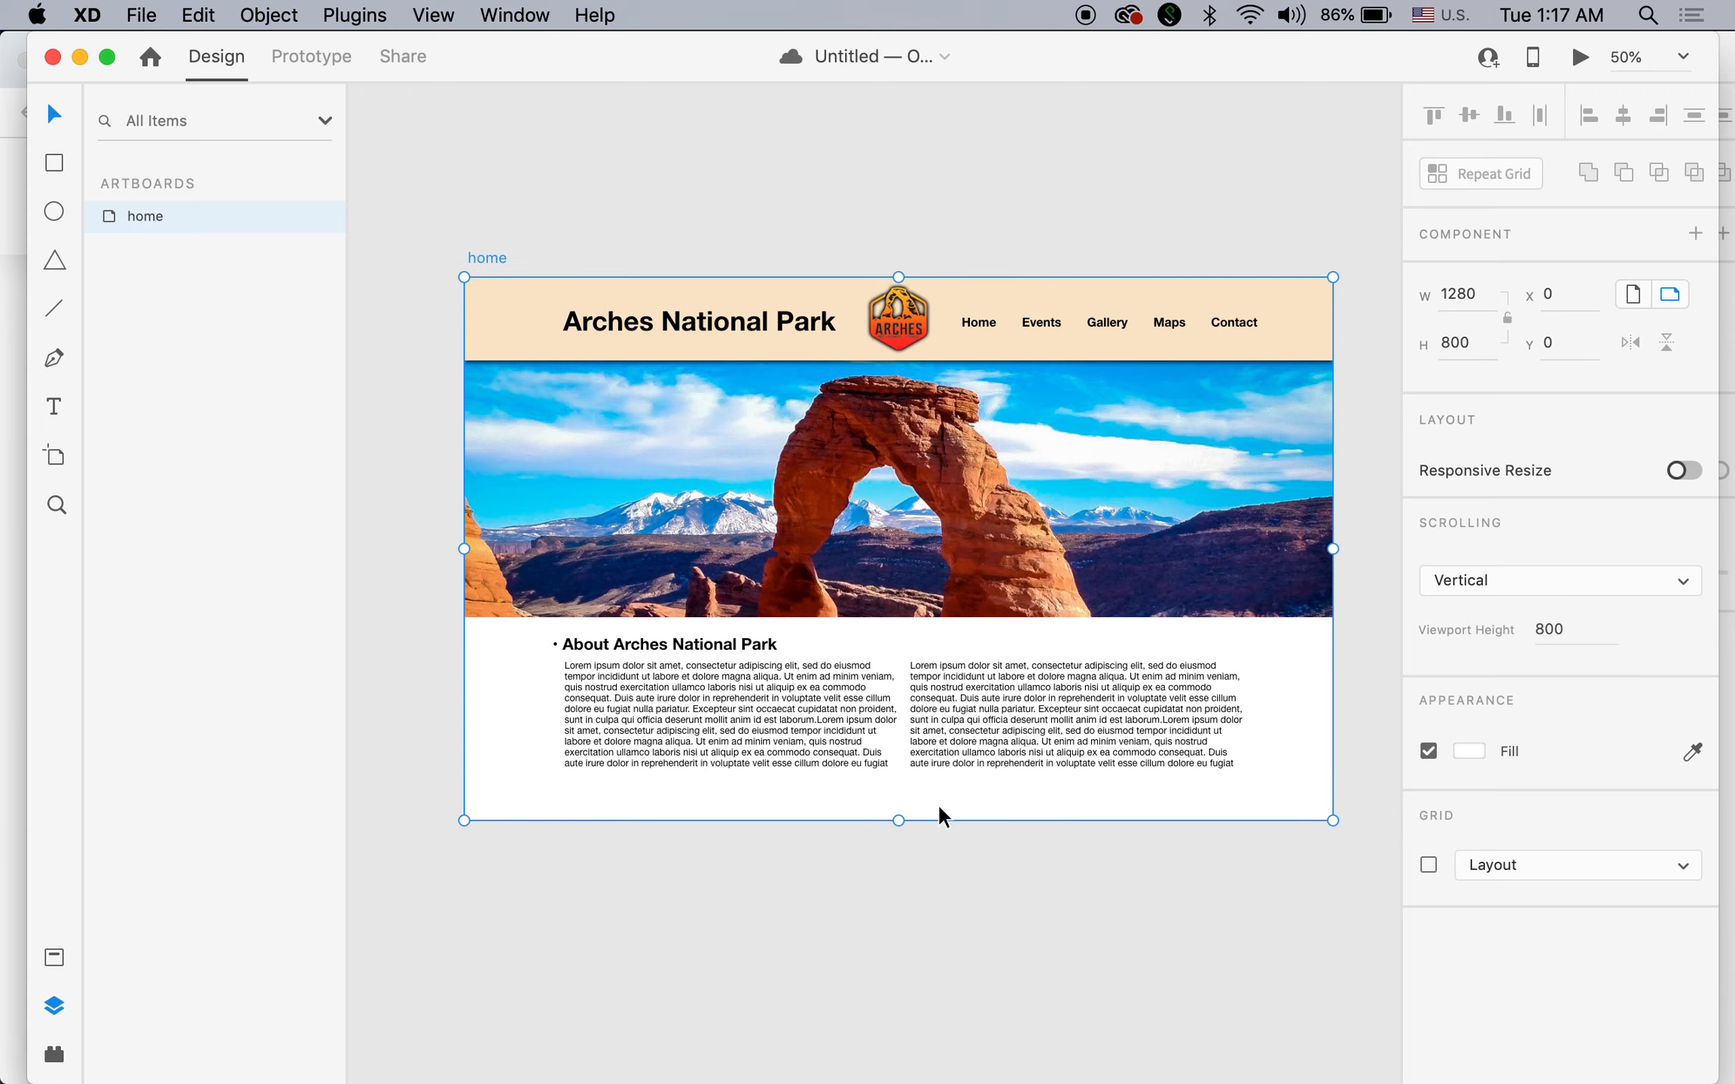
pyautogui.moveTo(898, 821); pyautogui.dragTo(896, 906)
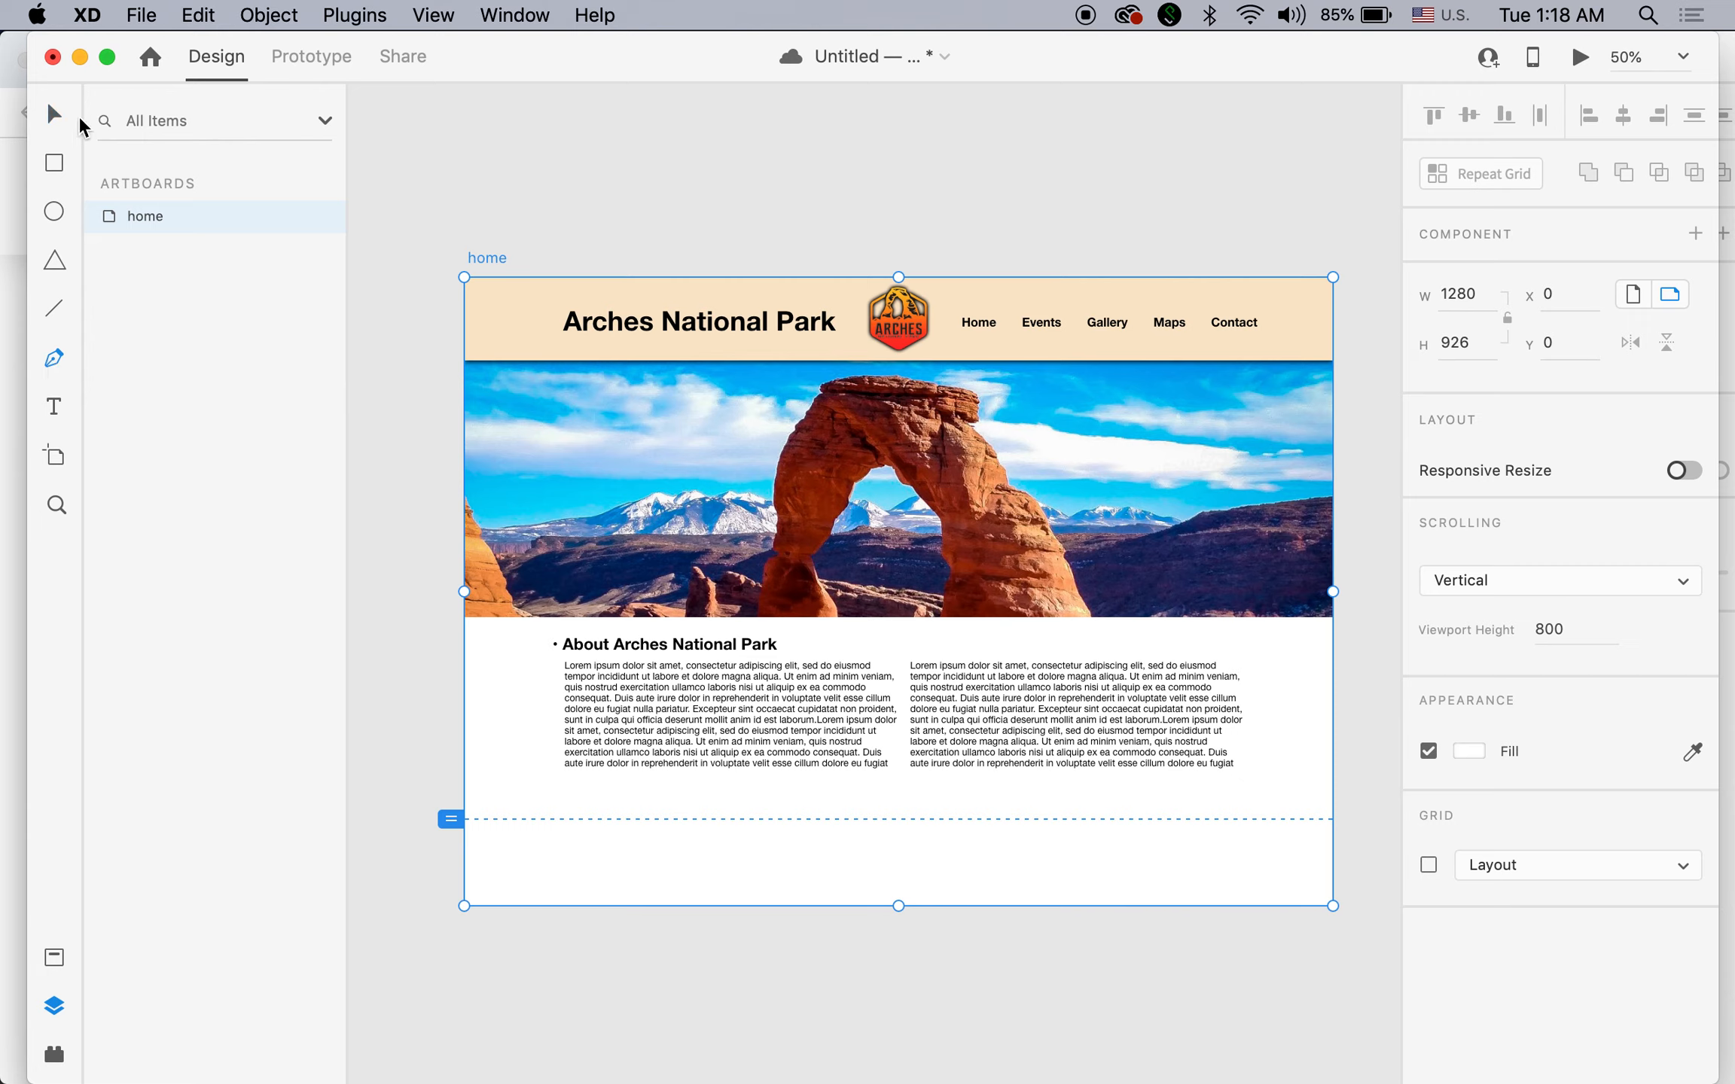
pyautogui.click(539, 210)
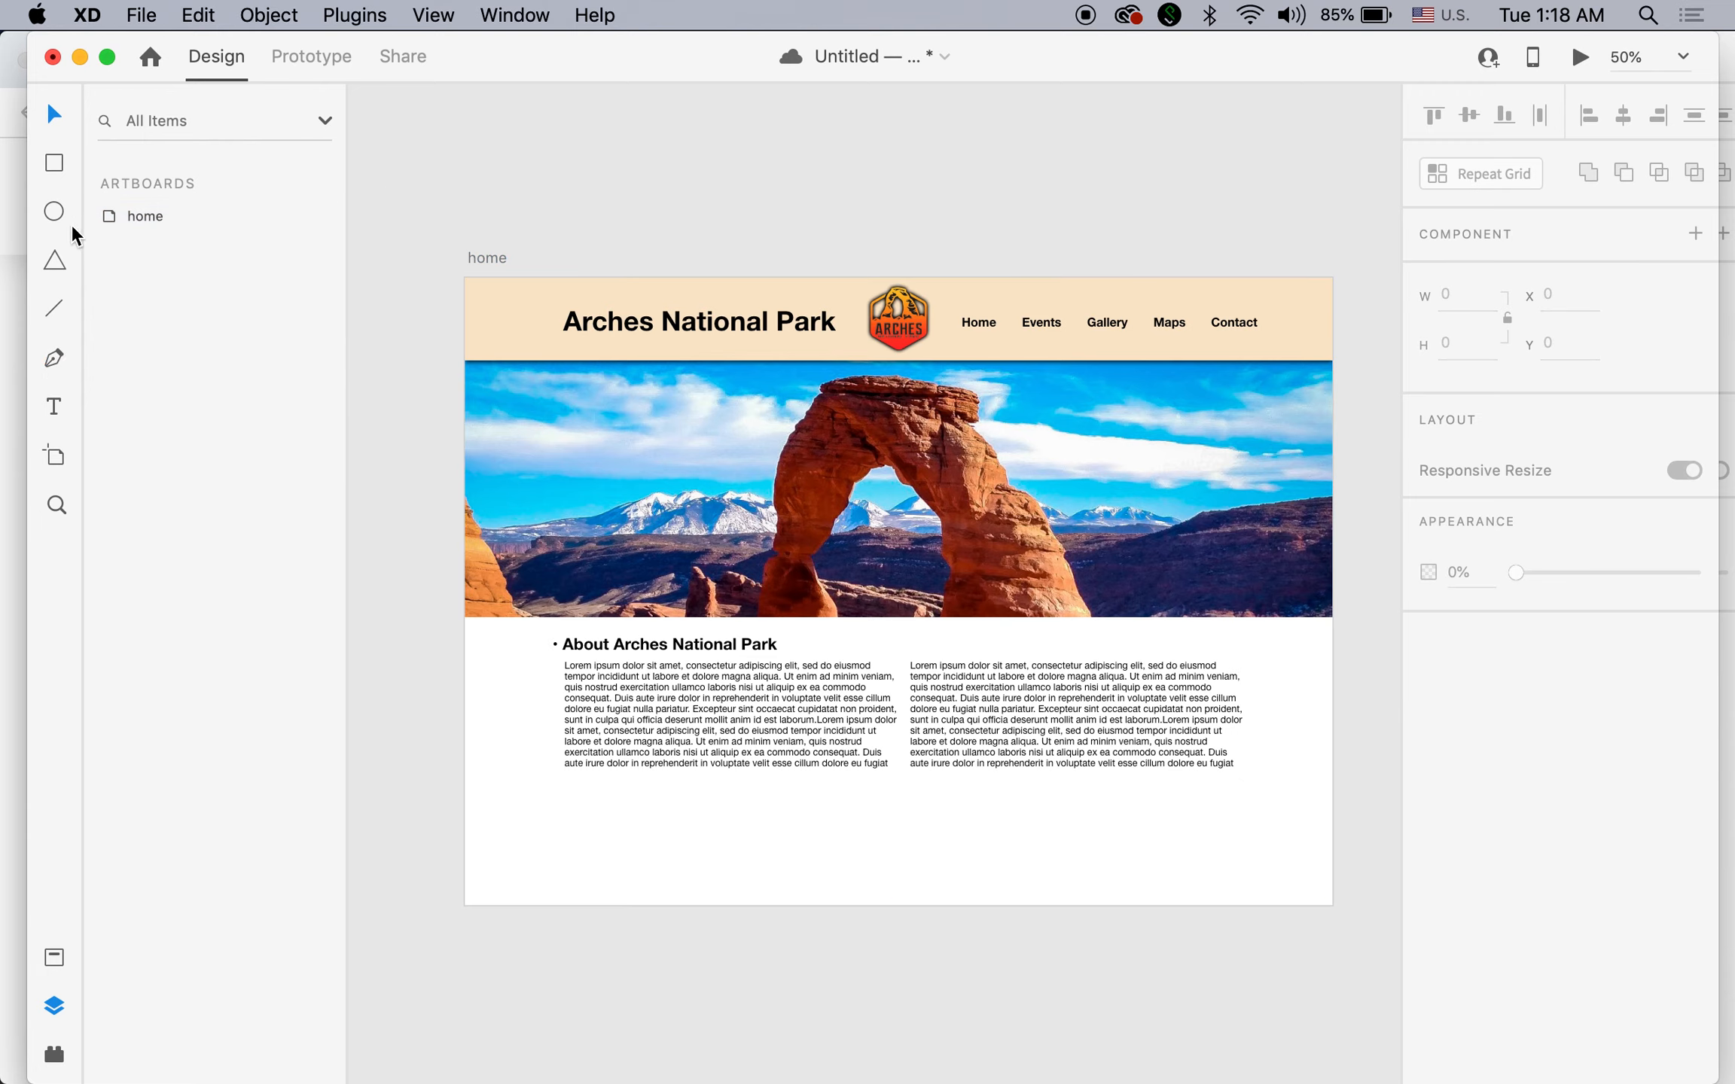
# Draw a full-width footer shape with the Pen tool from the artboard's bottom edge up to about Y 801, with a wavy top edge.
pyautogui.click(47, 359)
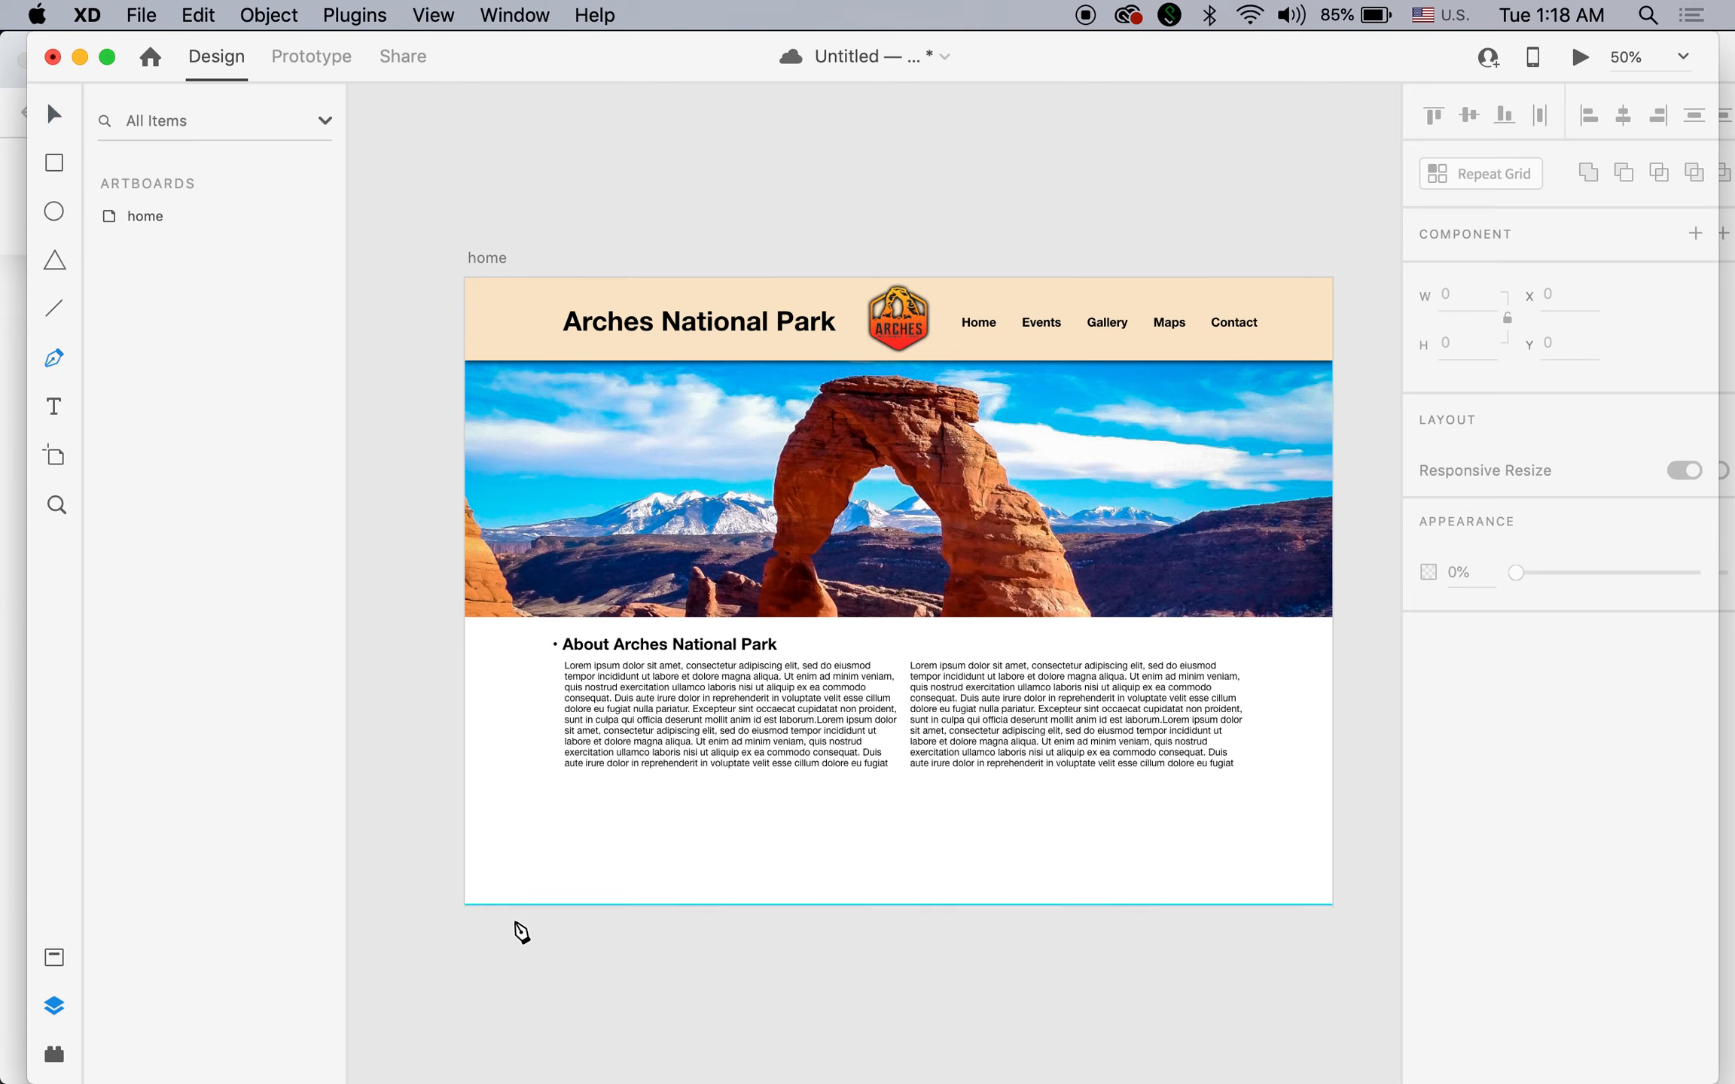
pyautogui.click(464, 906)
pyautogui.click(1332, 906)
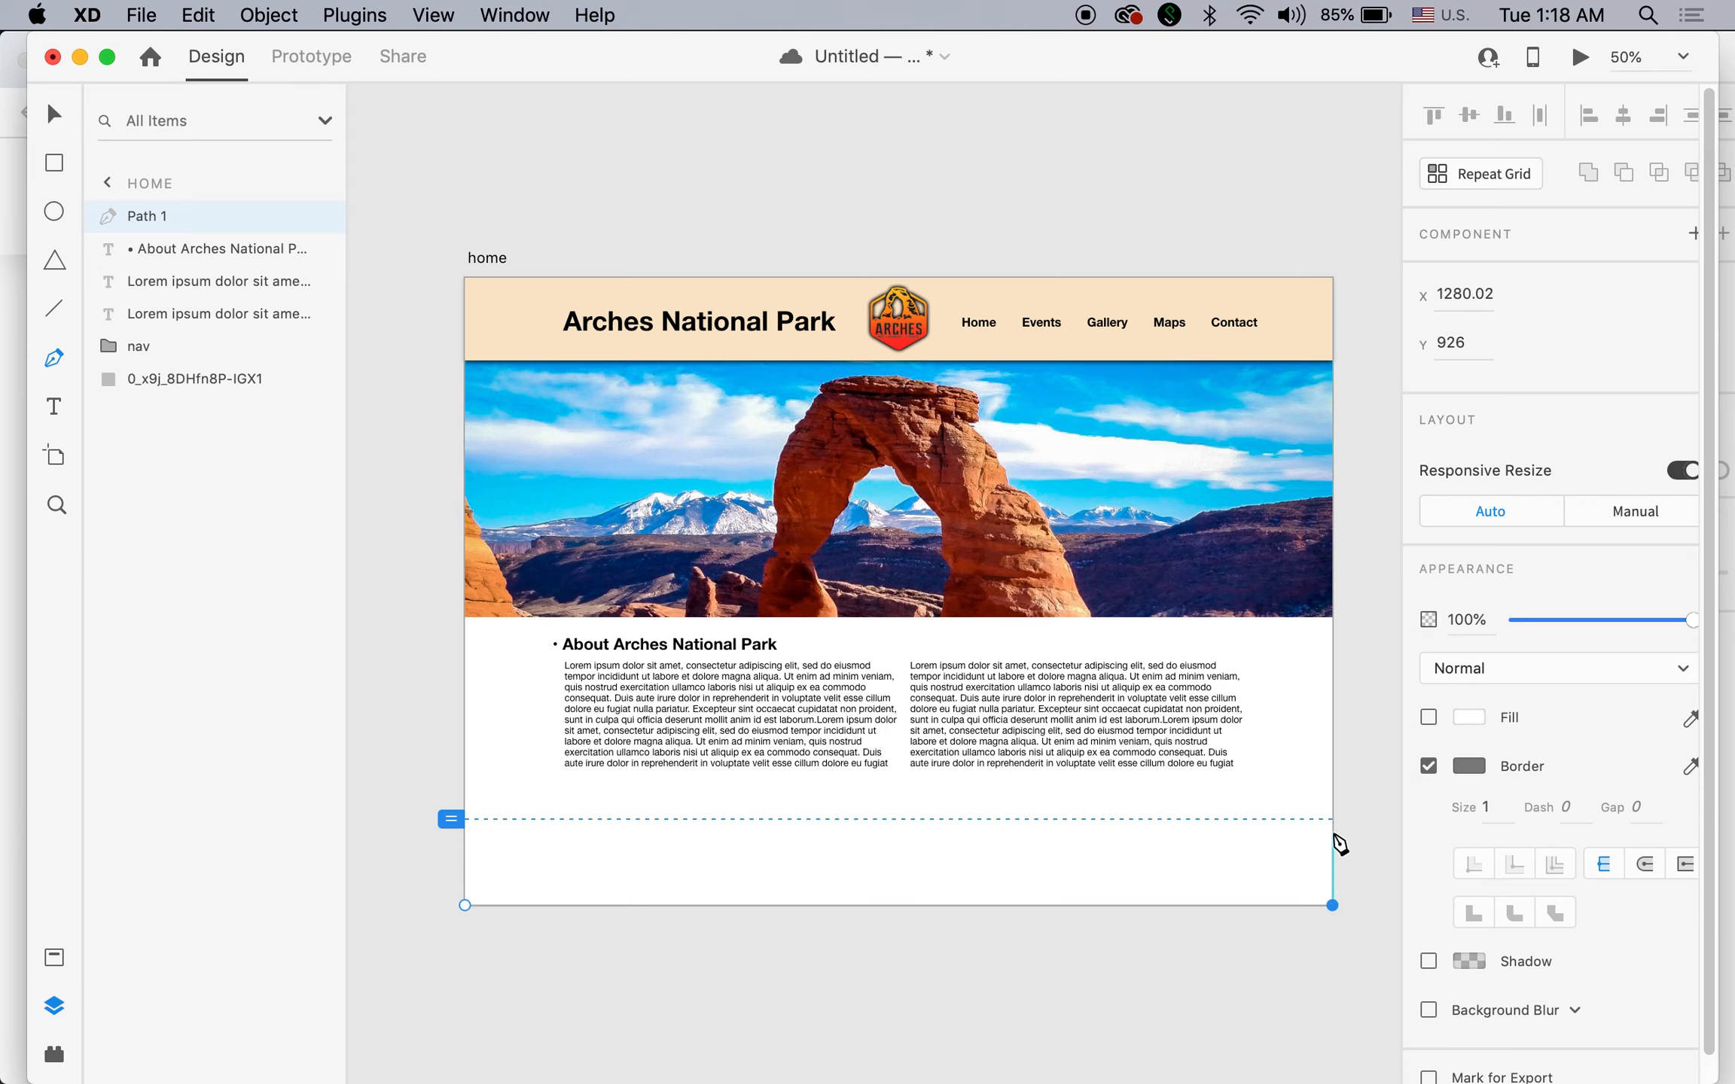
pyautogui.click(1333, 822)
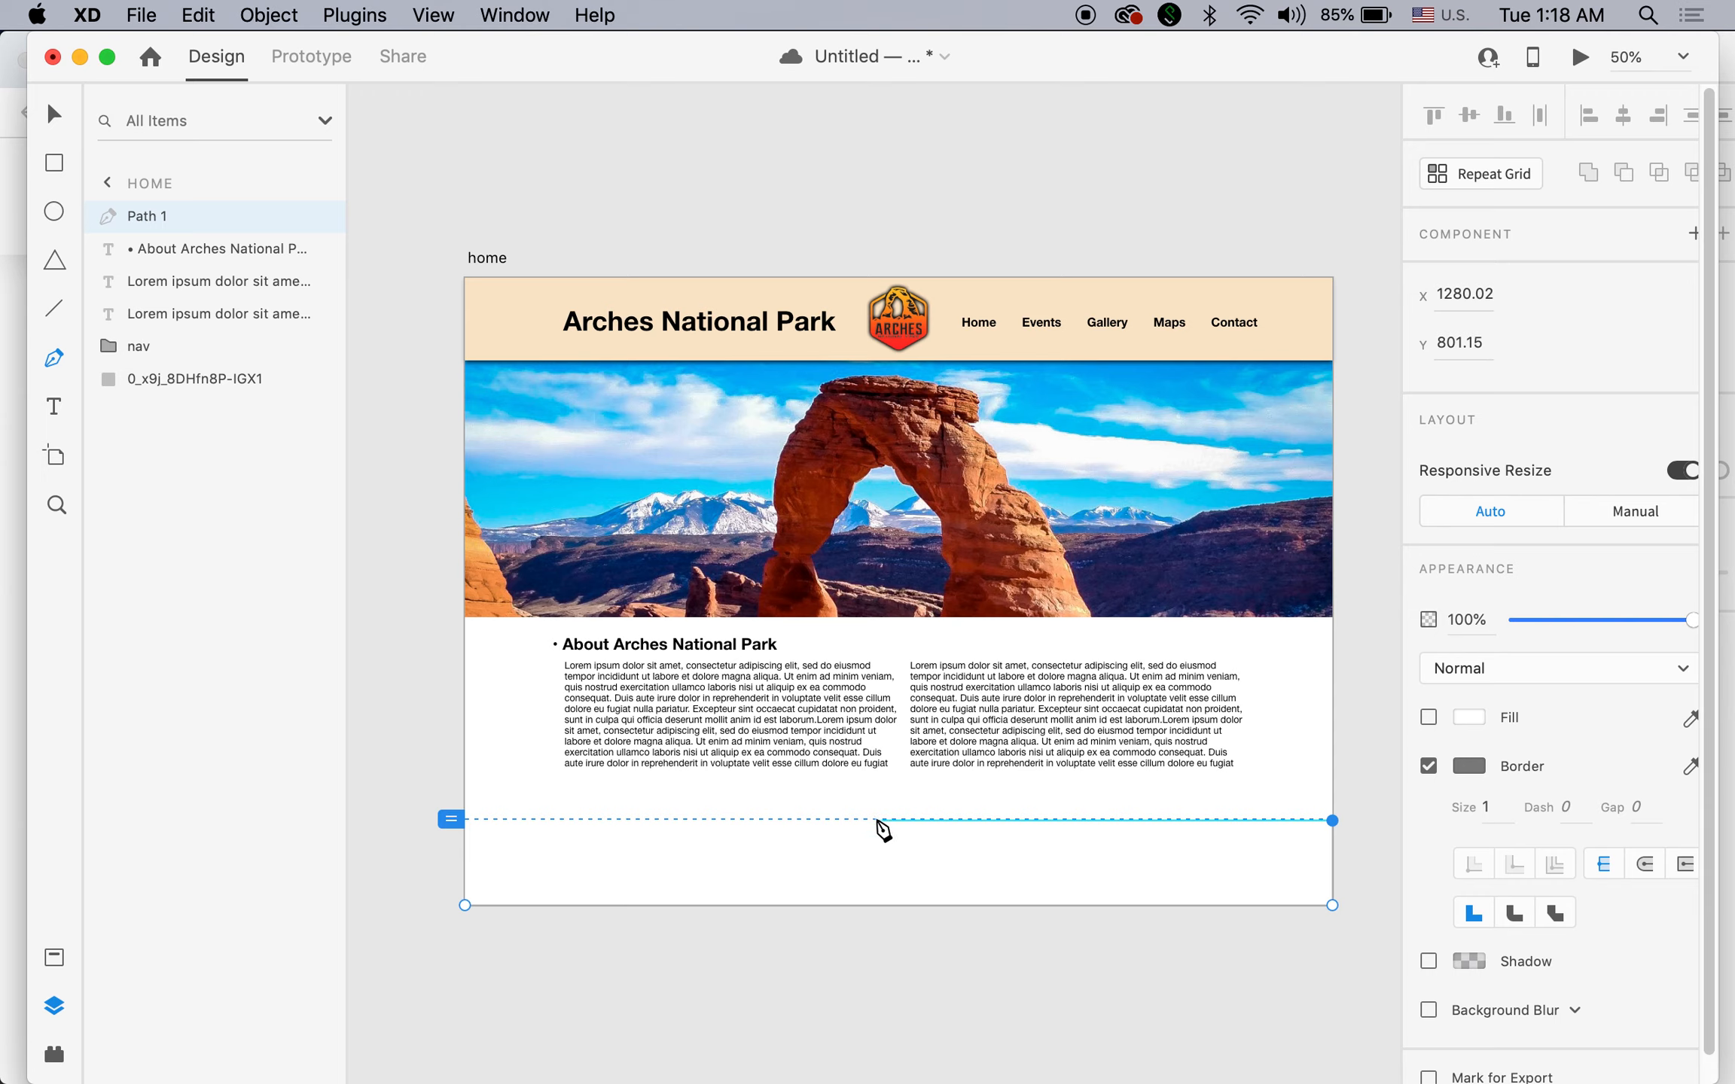
pyautogui.moveTo(876, 820); pyautogui.dragTo(626, 865)
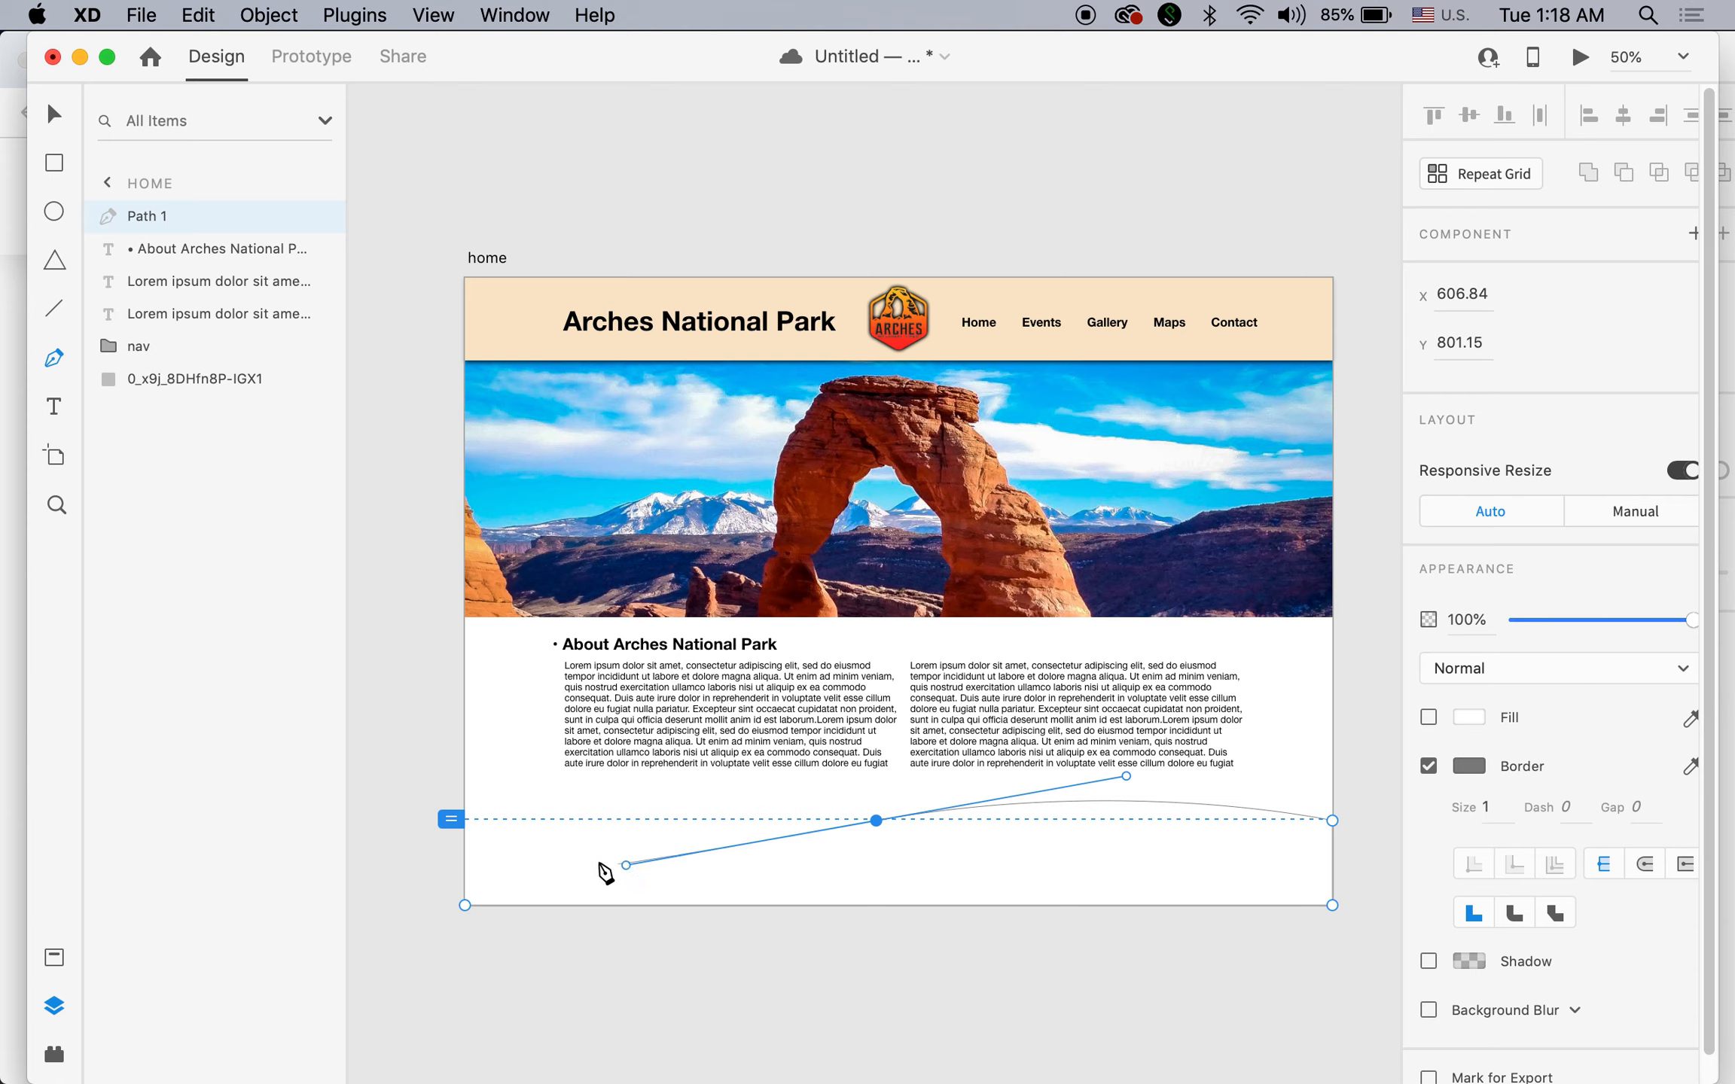
pyautogui.click(466, 821)
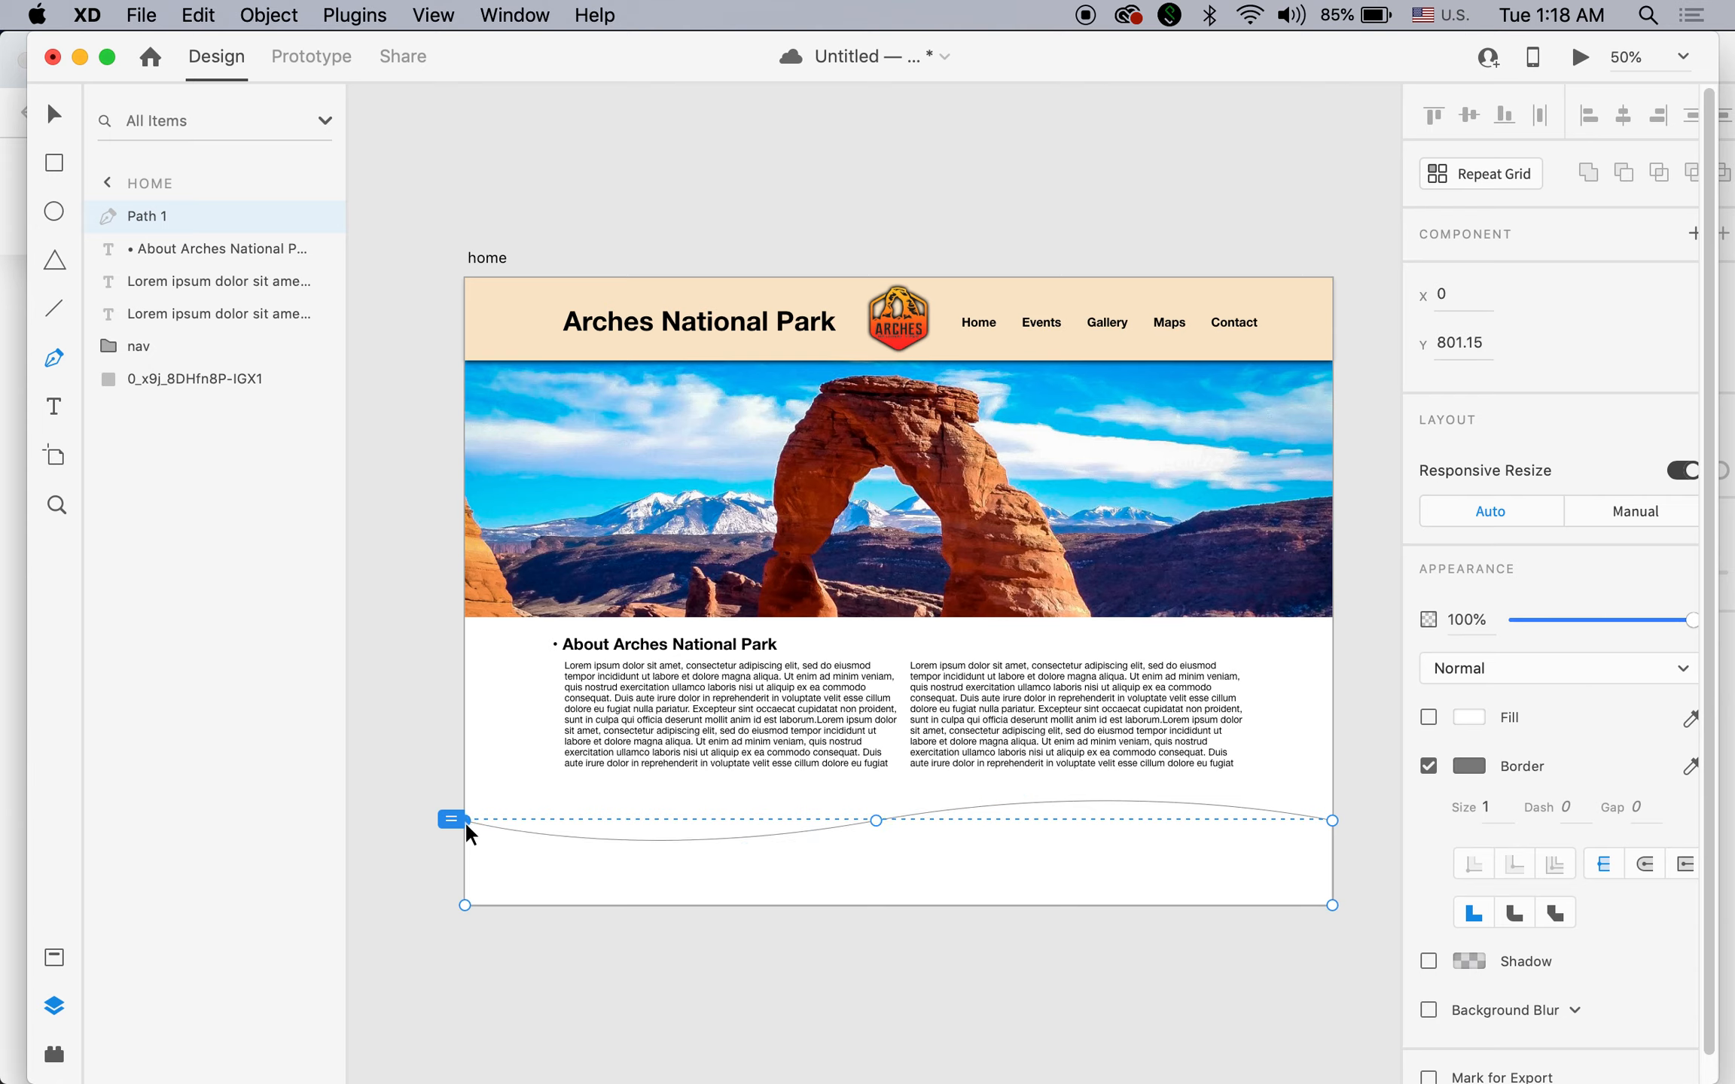
pyautogui.press('Escape')
# Remove the wavy footer shape's border and fill it with the peach colour sampled from the header.
pyautogui.scroll(-1, 1494, 983)
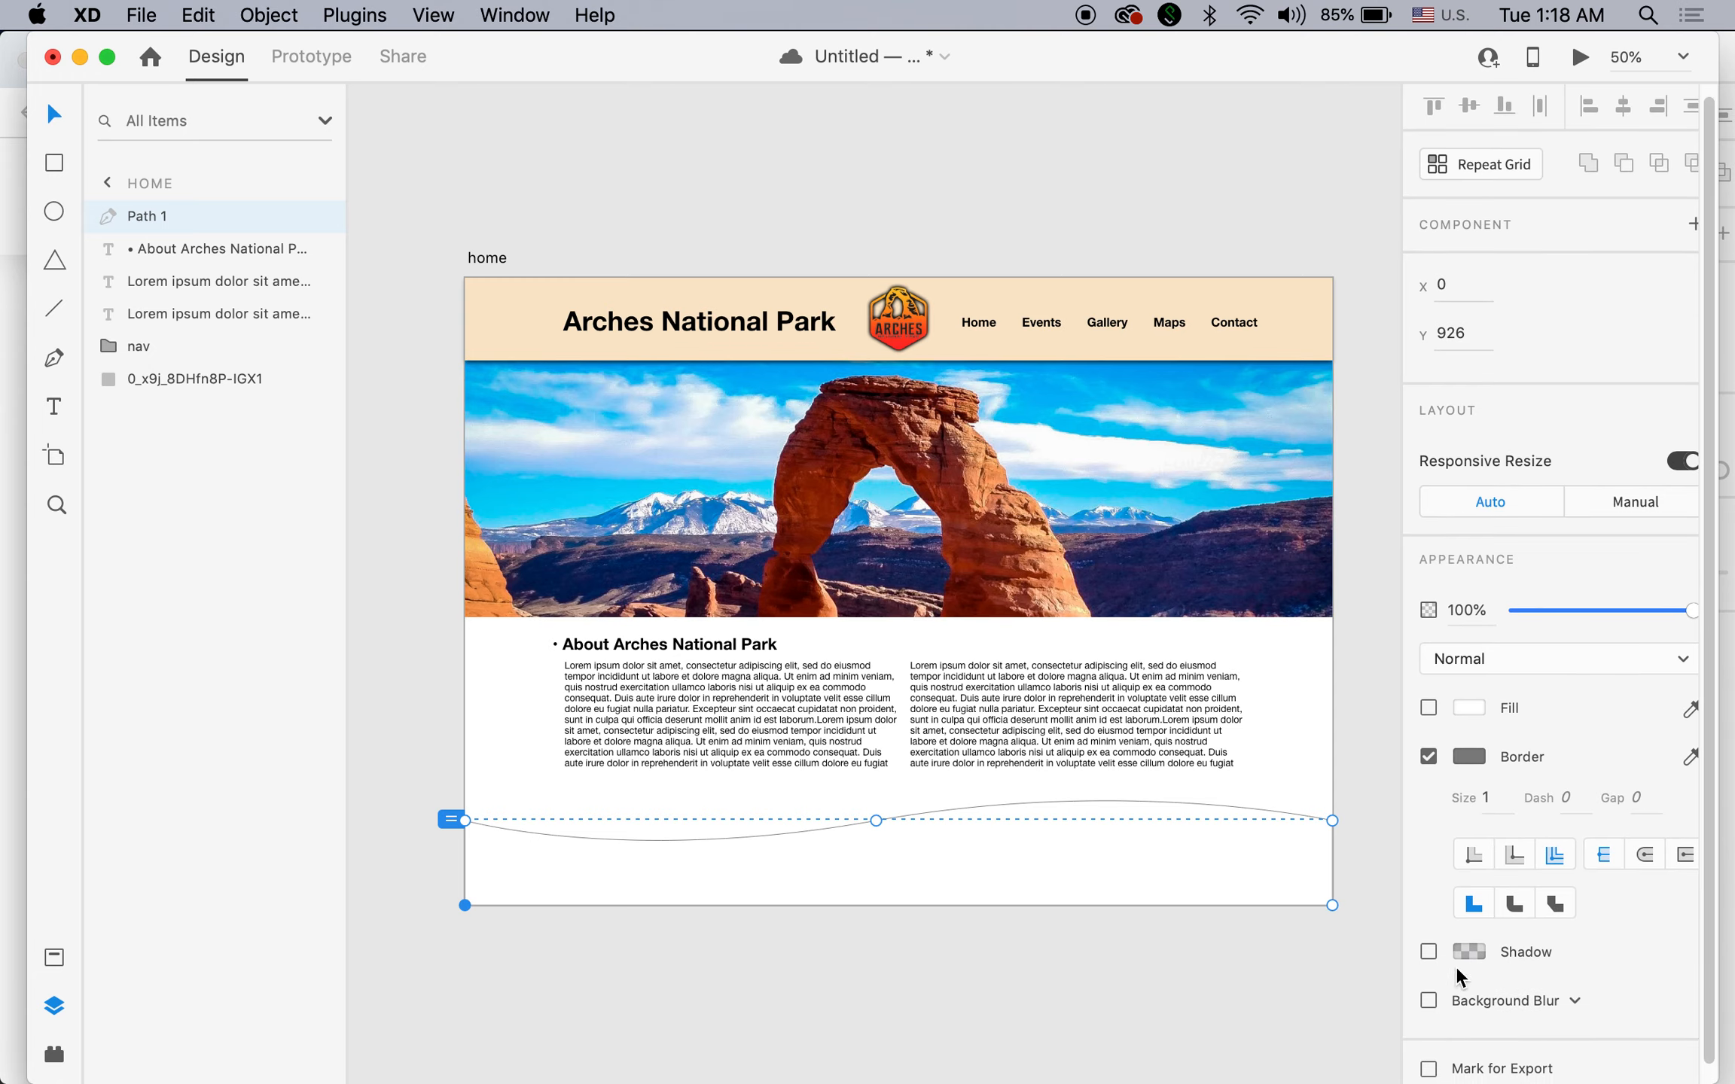
pyautogui.click(1430, 754)
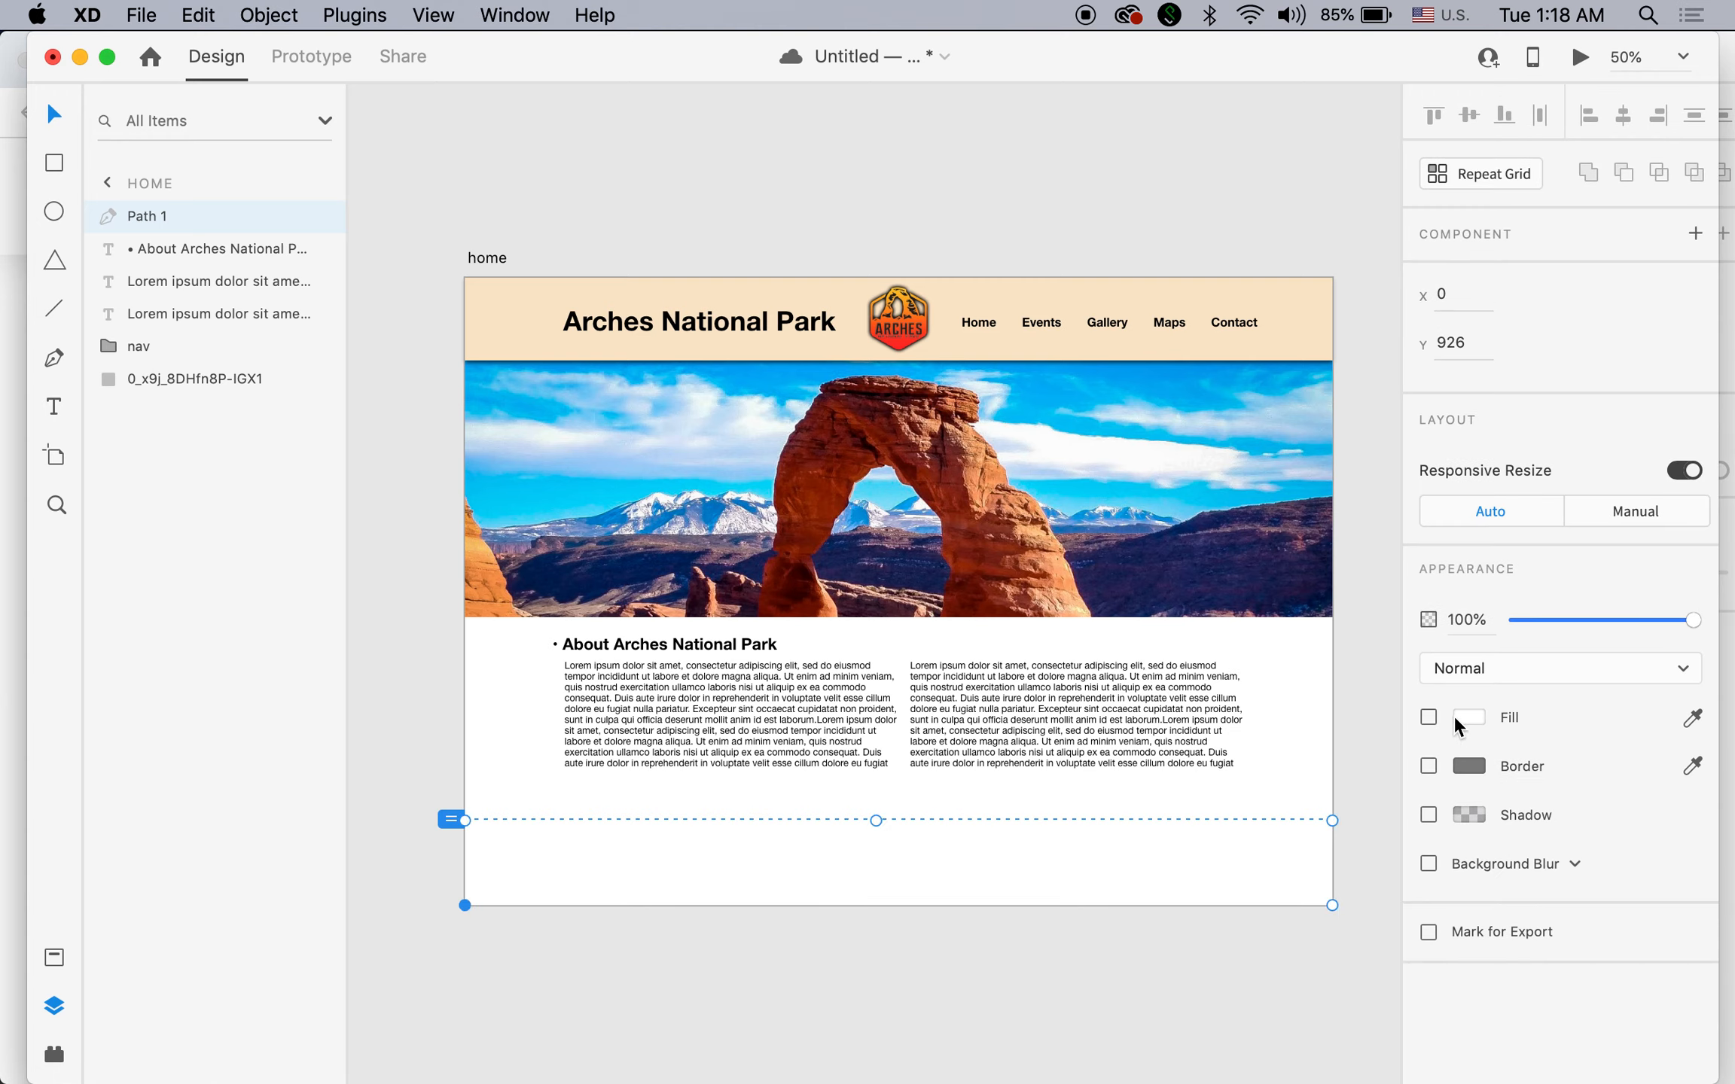
pyautogui.click(1429, 718)
pyautogui.click(1692, 721)
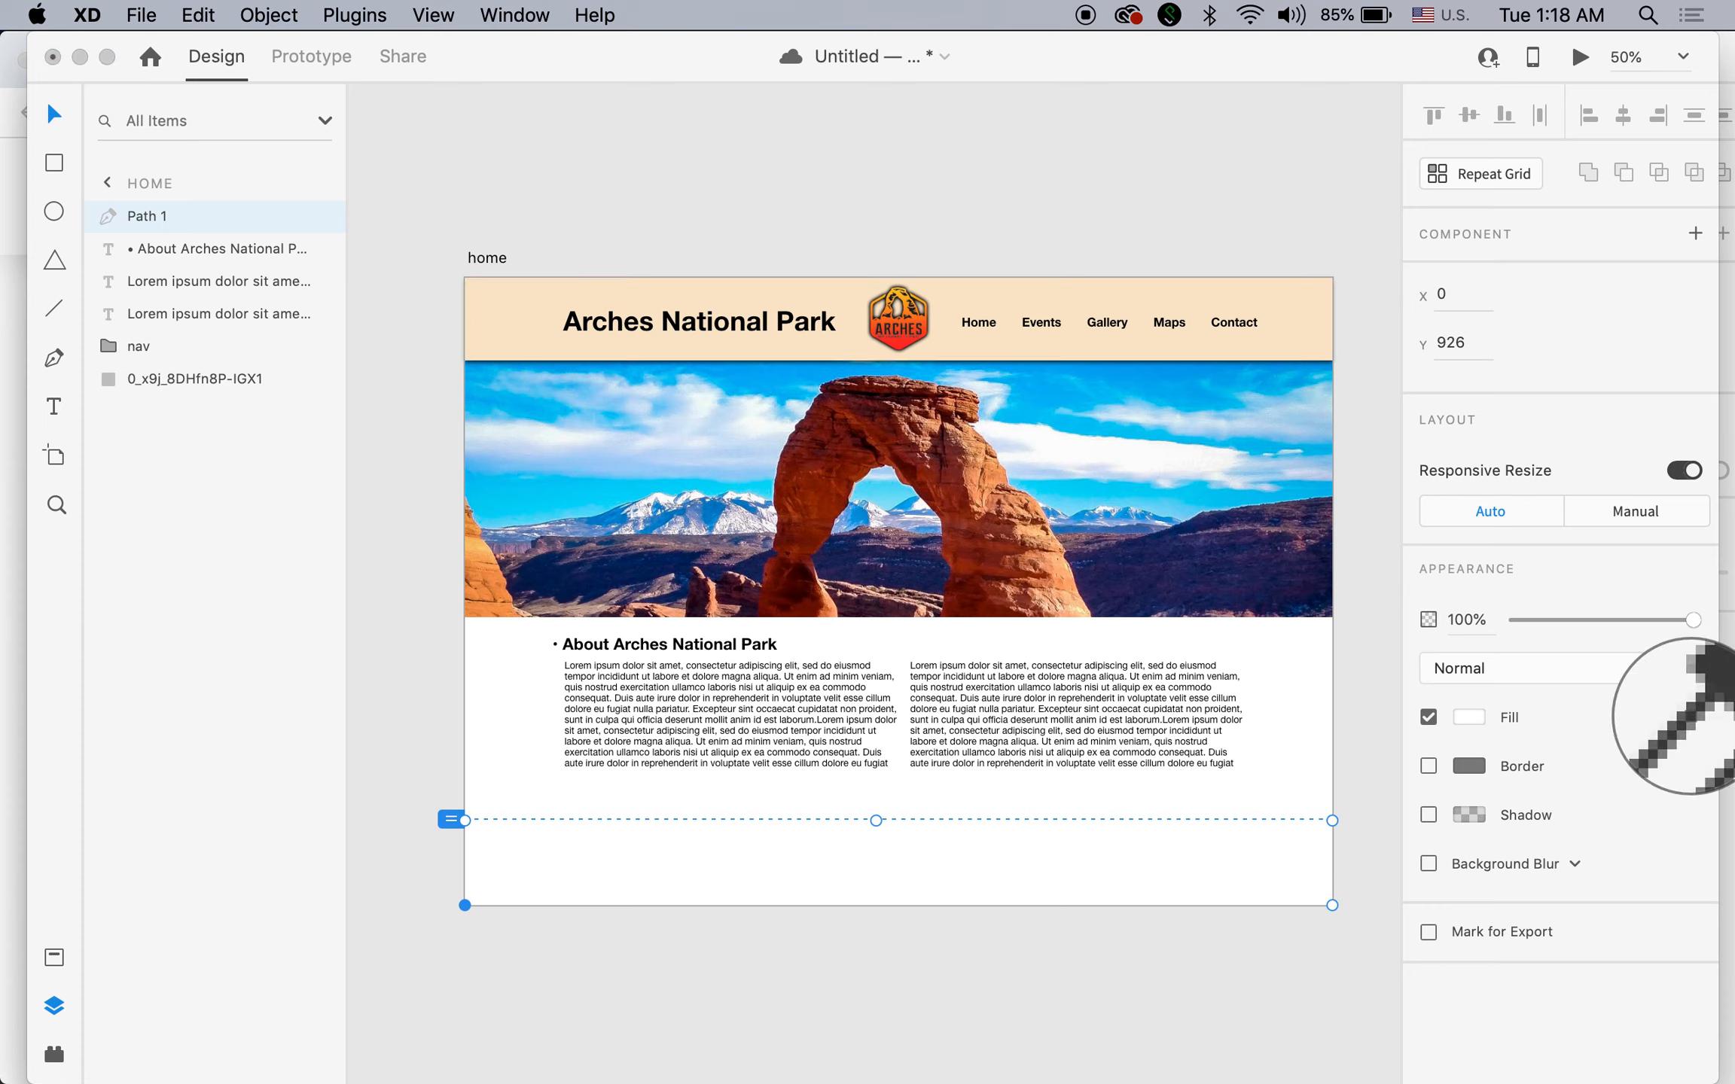
pyautogui.click(1281, 311)
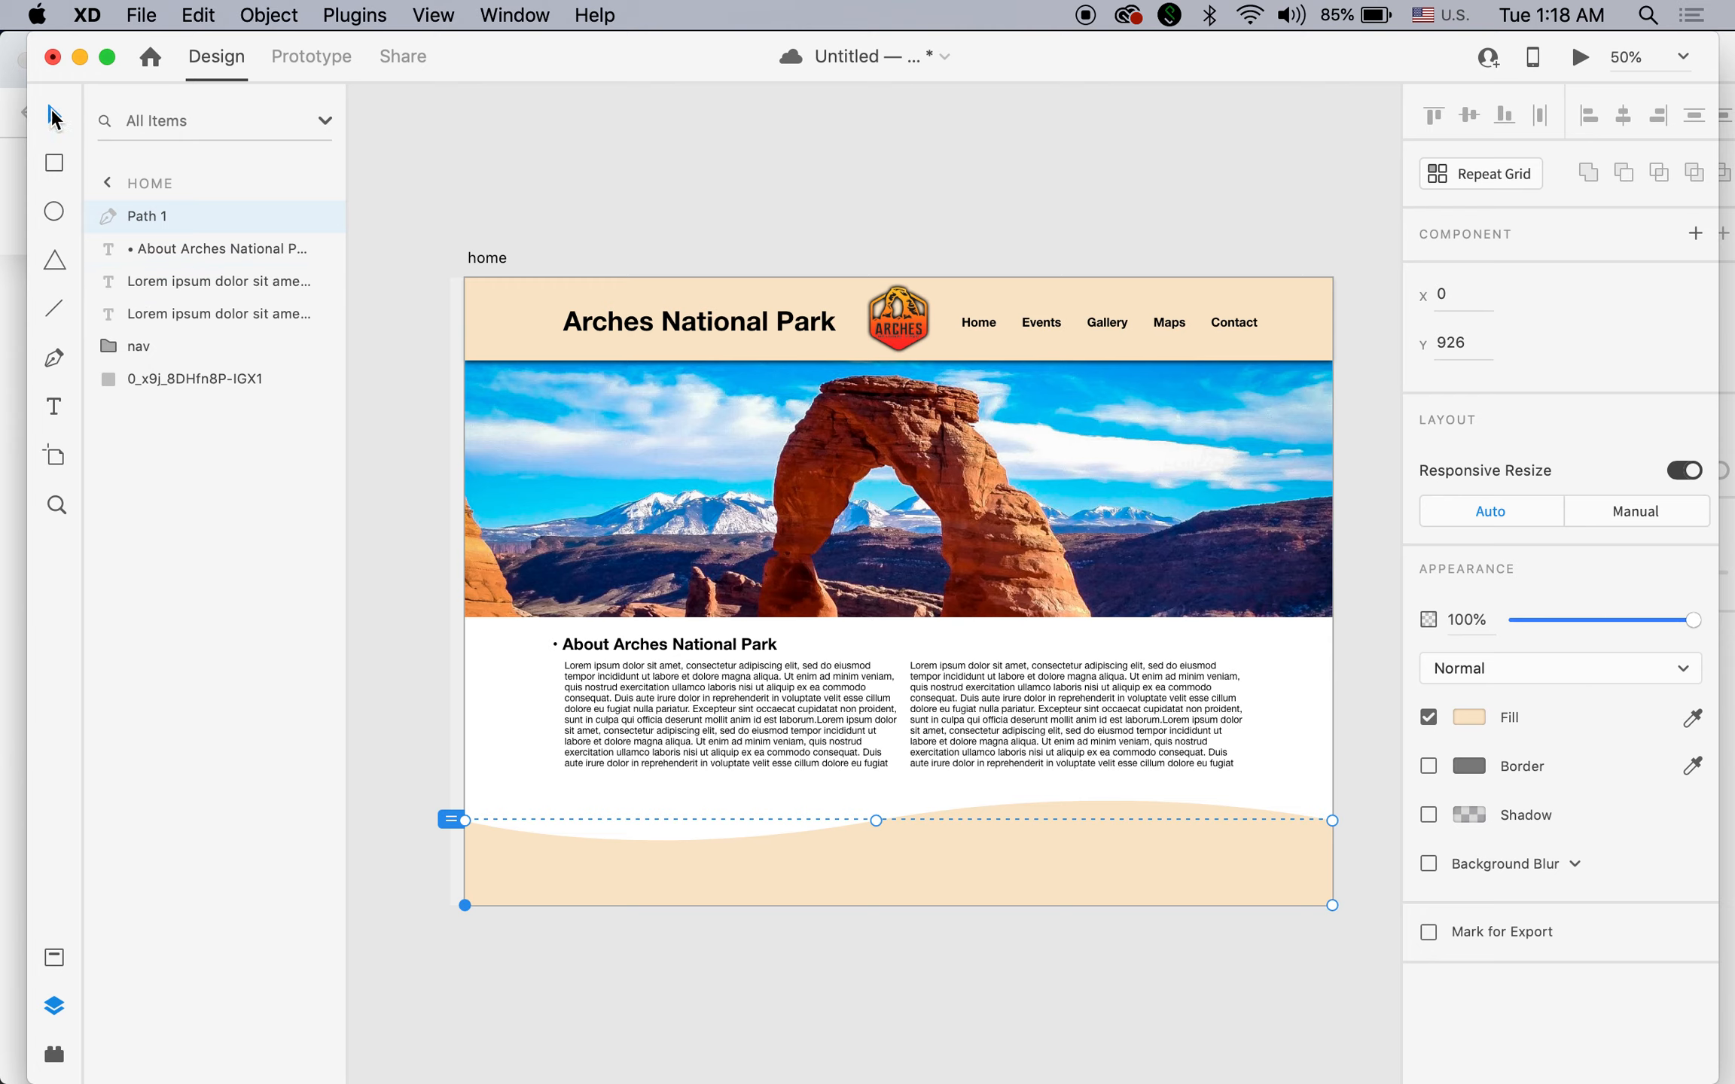
pyautogui.click(260, 900)
# Duplicate the footer wave, offset the copy about 36 px downwards and fill it with orange #DE8910.
pyautogui.click(1041, 875)
pyautogui.press('alt')
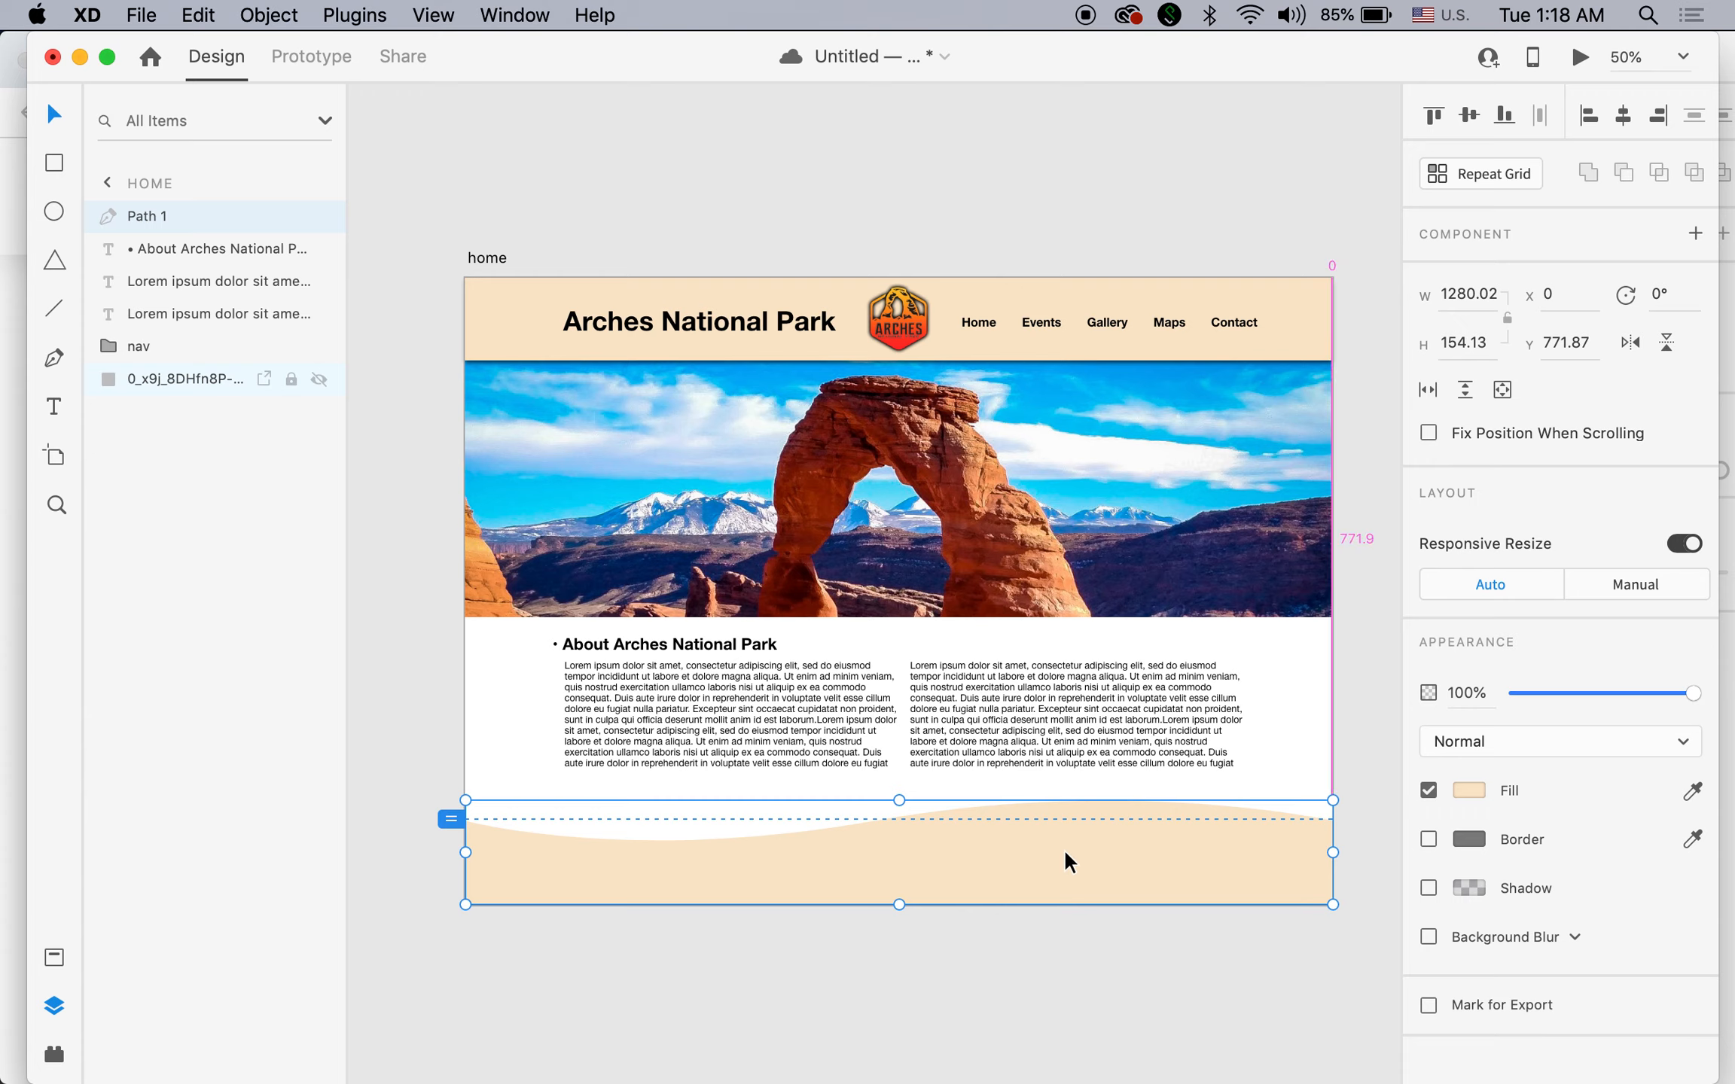
pyautogui.moveTo(1064, 849); pyautogui.dragTo(1063, 872)
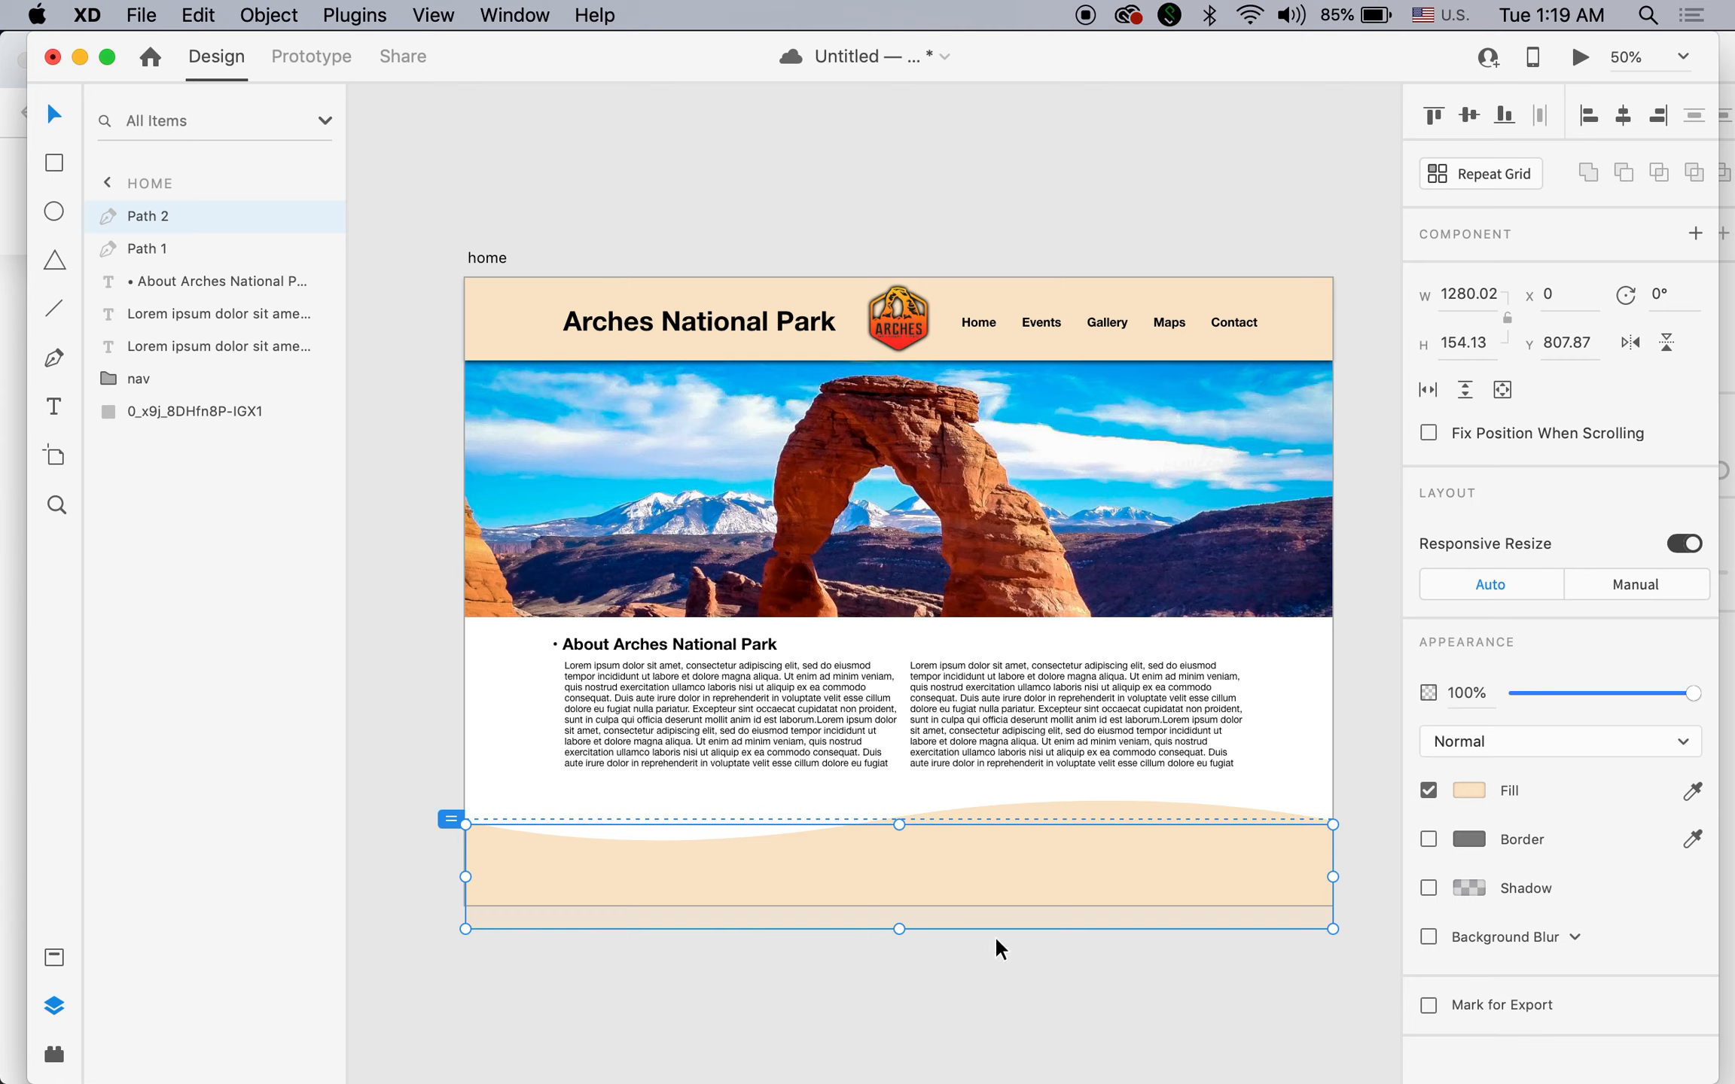
pyautogui.click(1469, 790)
pyautogui.click(1340, 681)
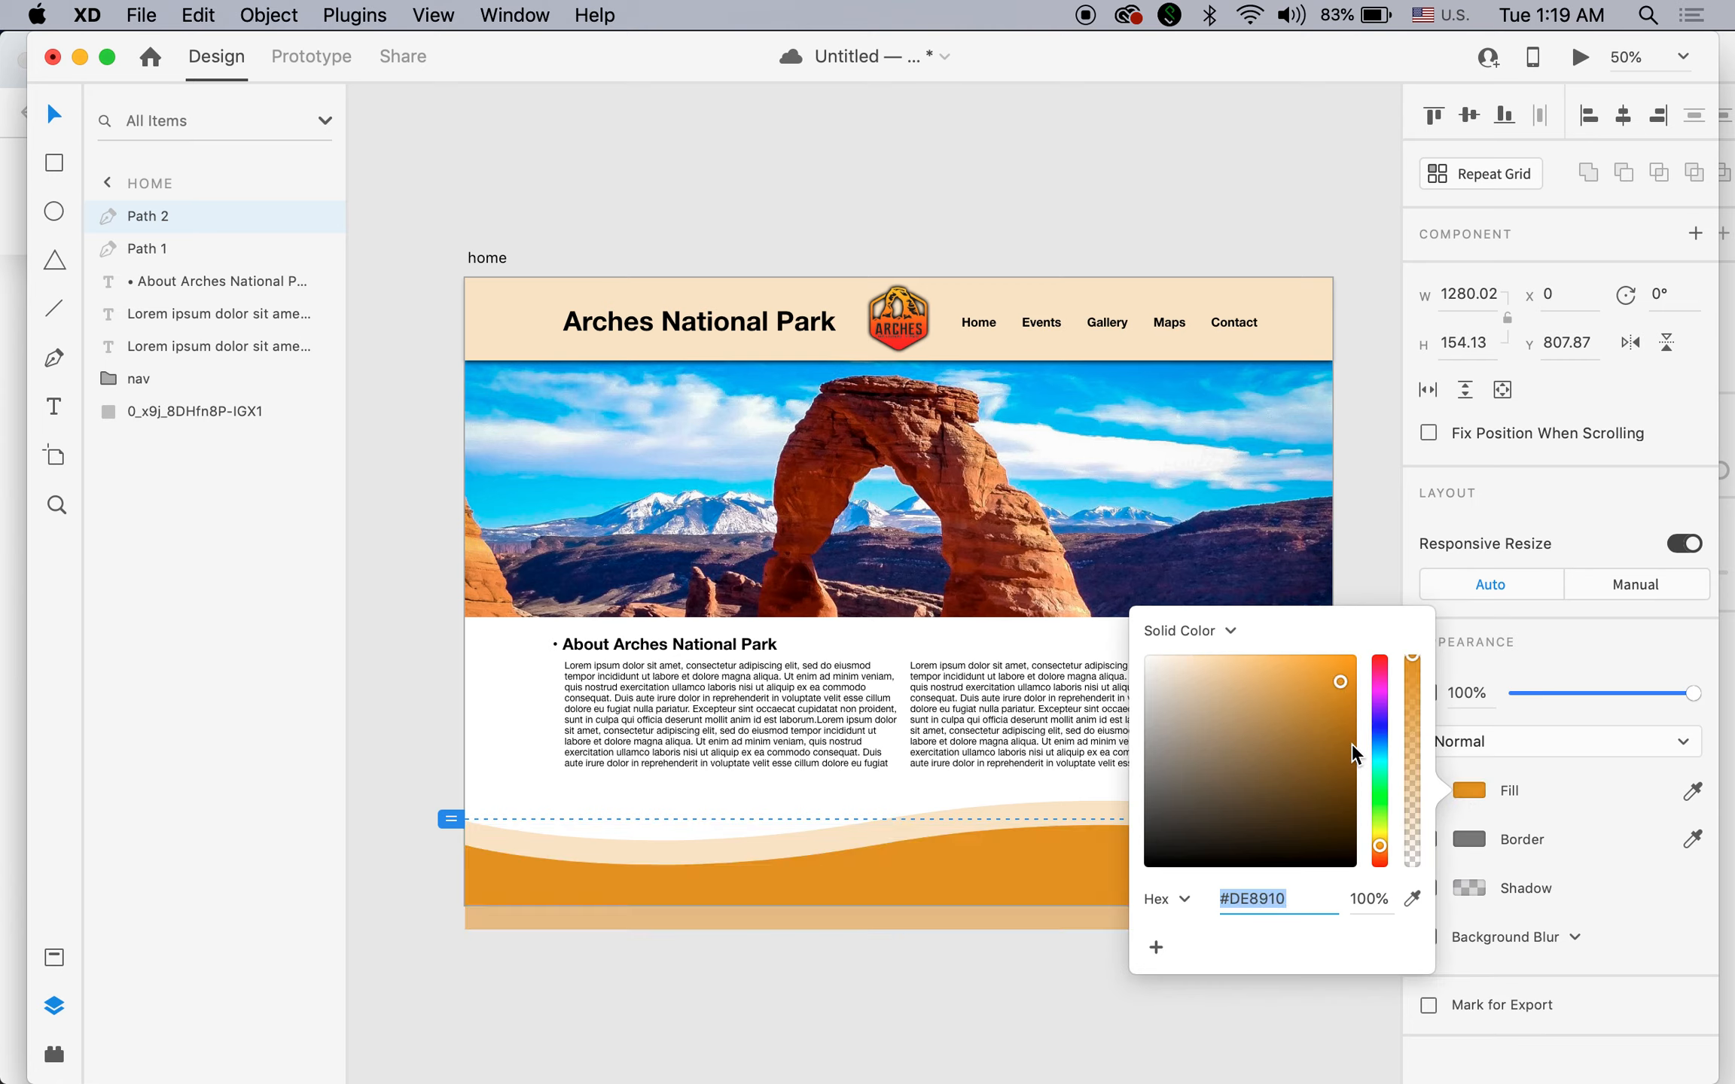
pyautogui.click(1345, 536)
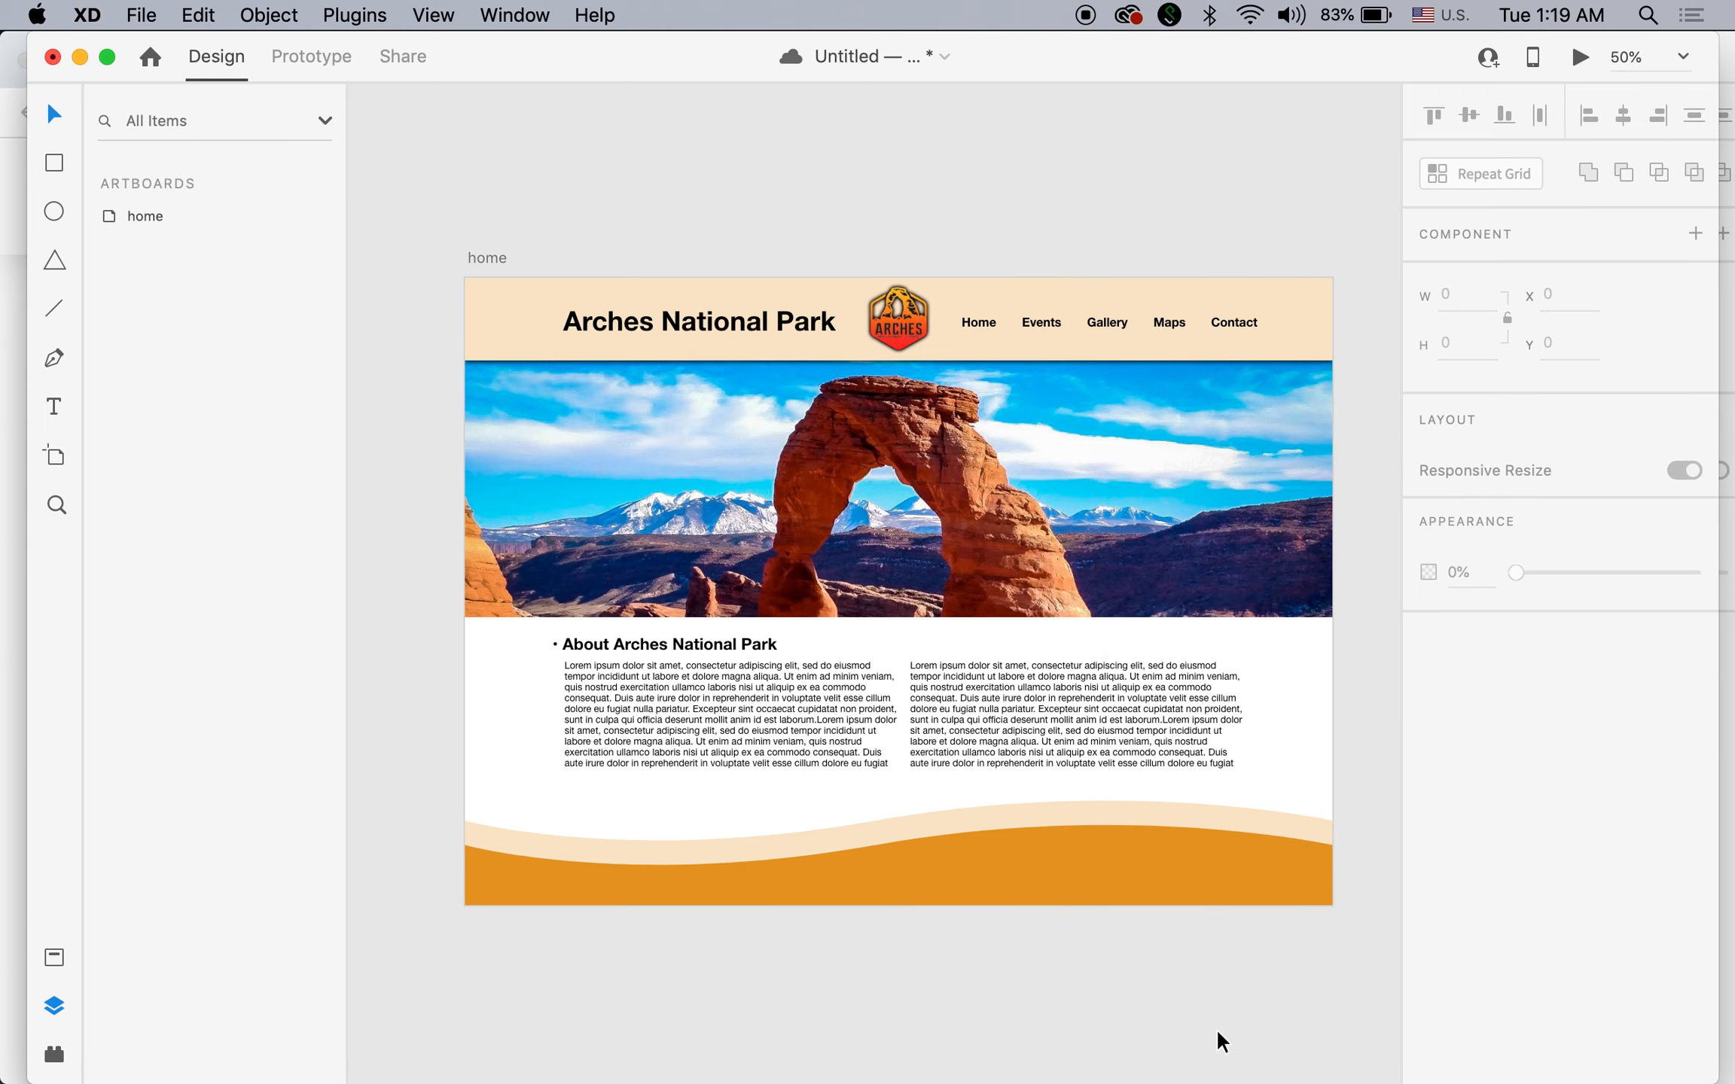
# Shorten the orange wave from below so its base meets the home artboard's lower edge.
pyautogui.click(993, 891)
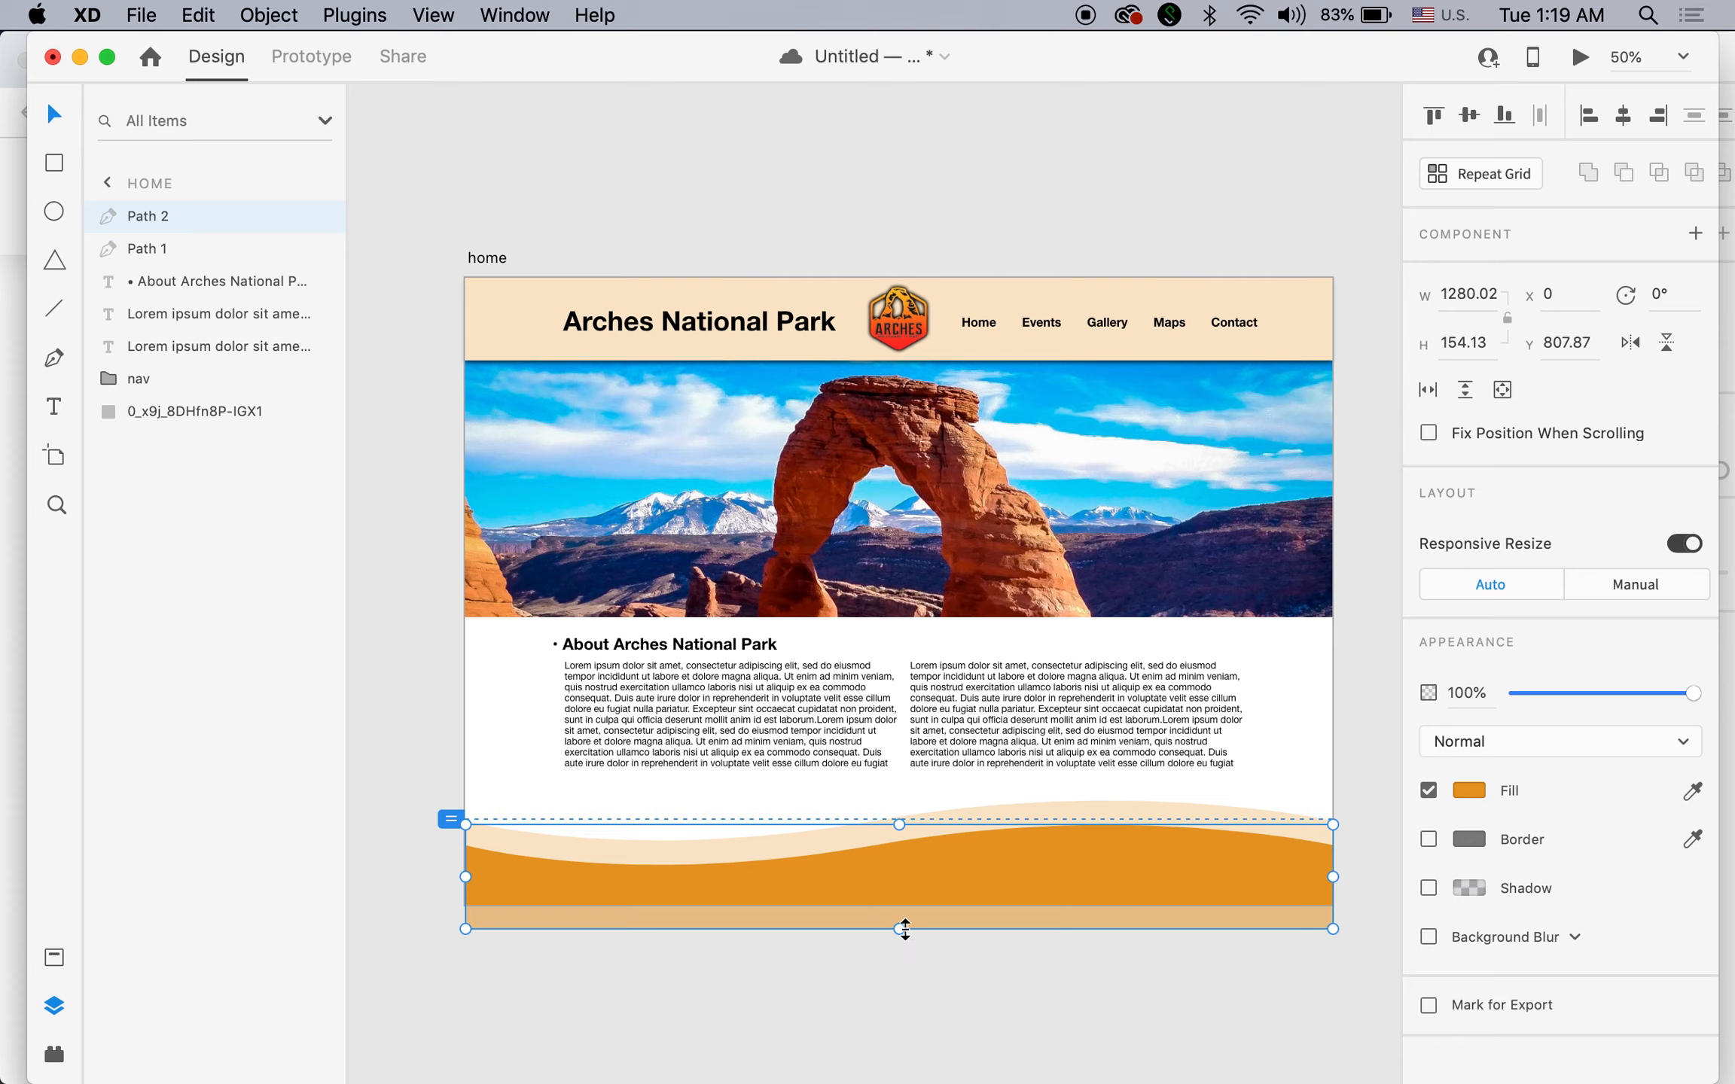
pyautogui.moveTo(901, 929); pyautogui.dragTo(902, 904)
pyautogui.click(967, 972)
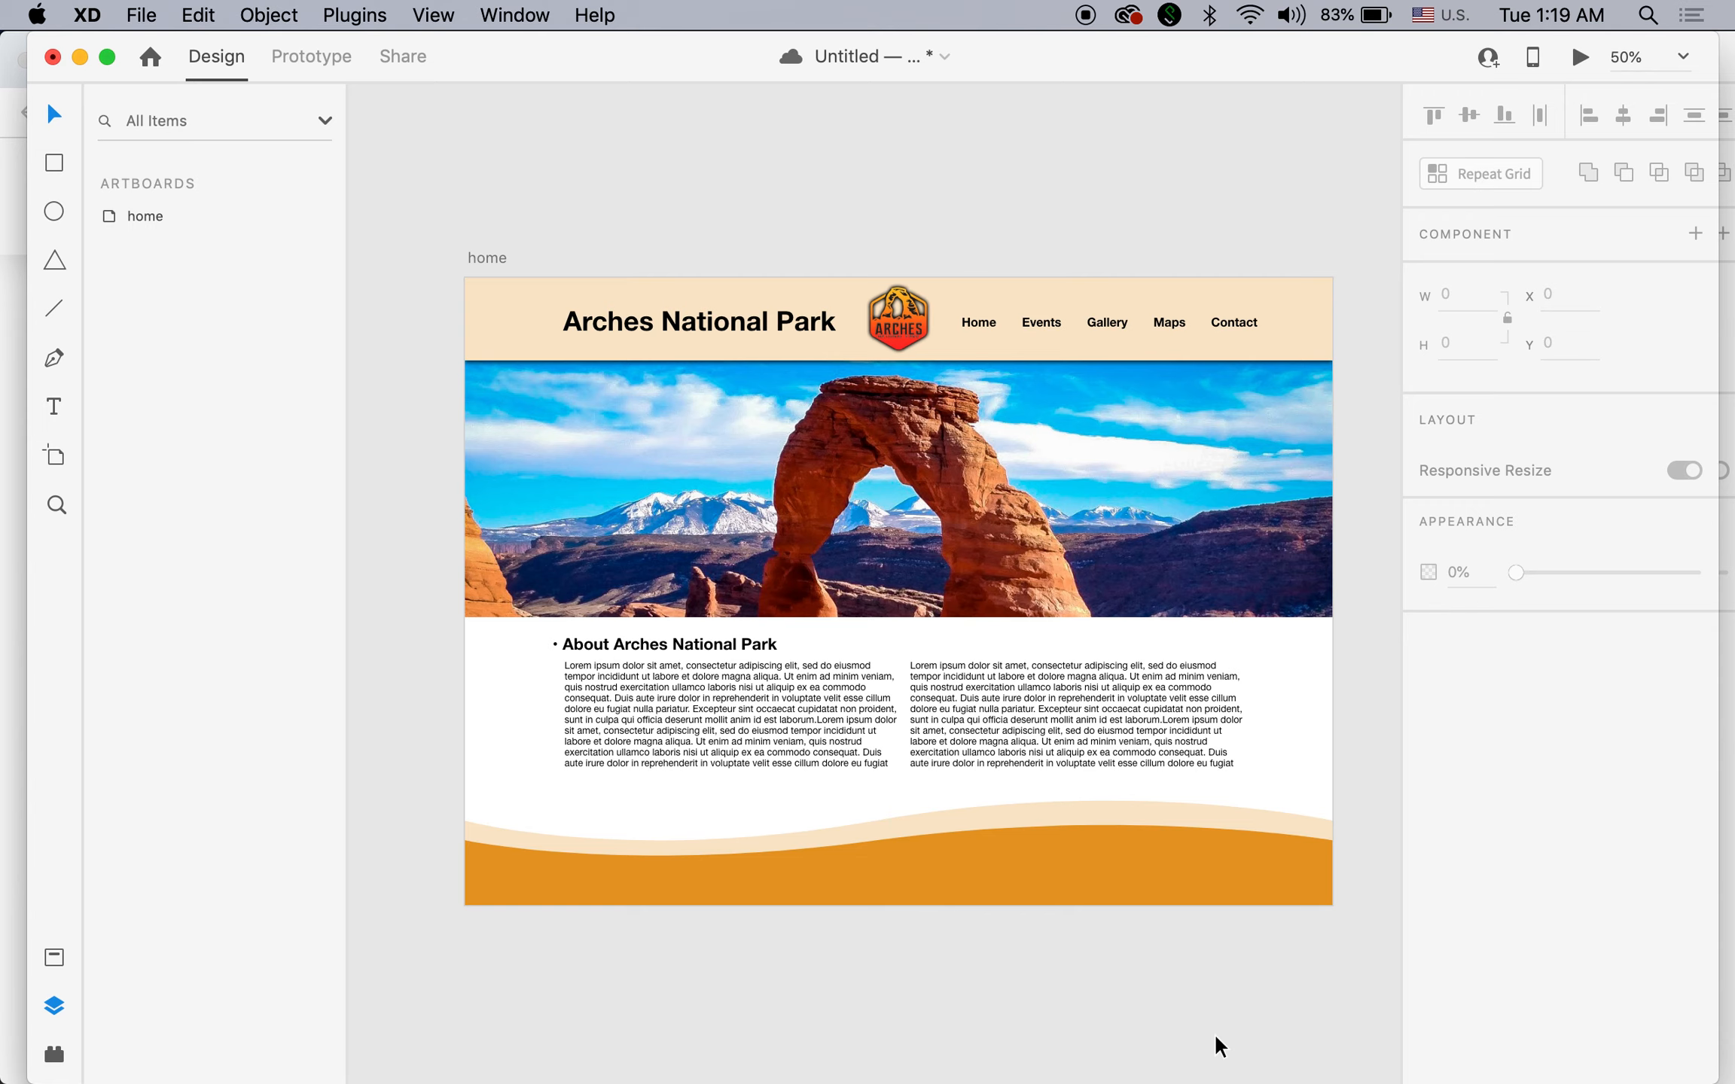
# Group the two footer waves and name the group footer.
pyautogui.moveTo(424, 811); pyautogui.dragTo(567, 922)
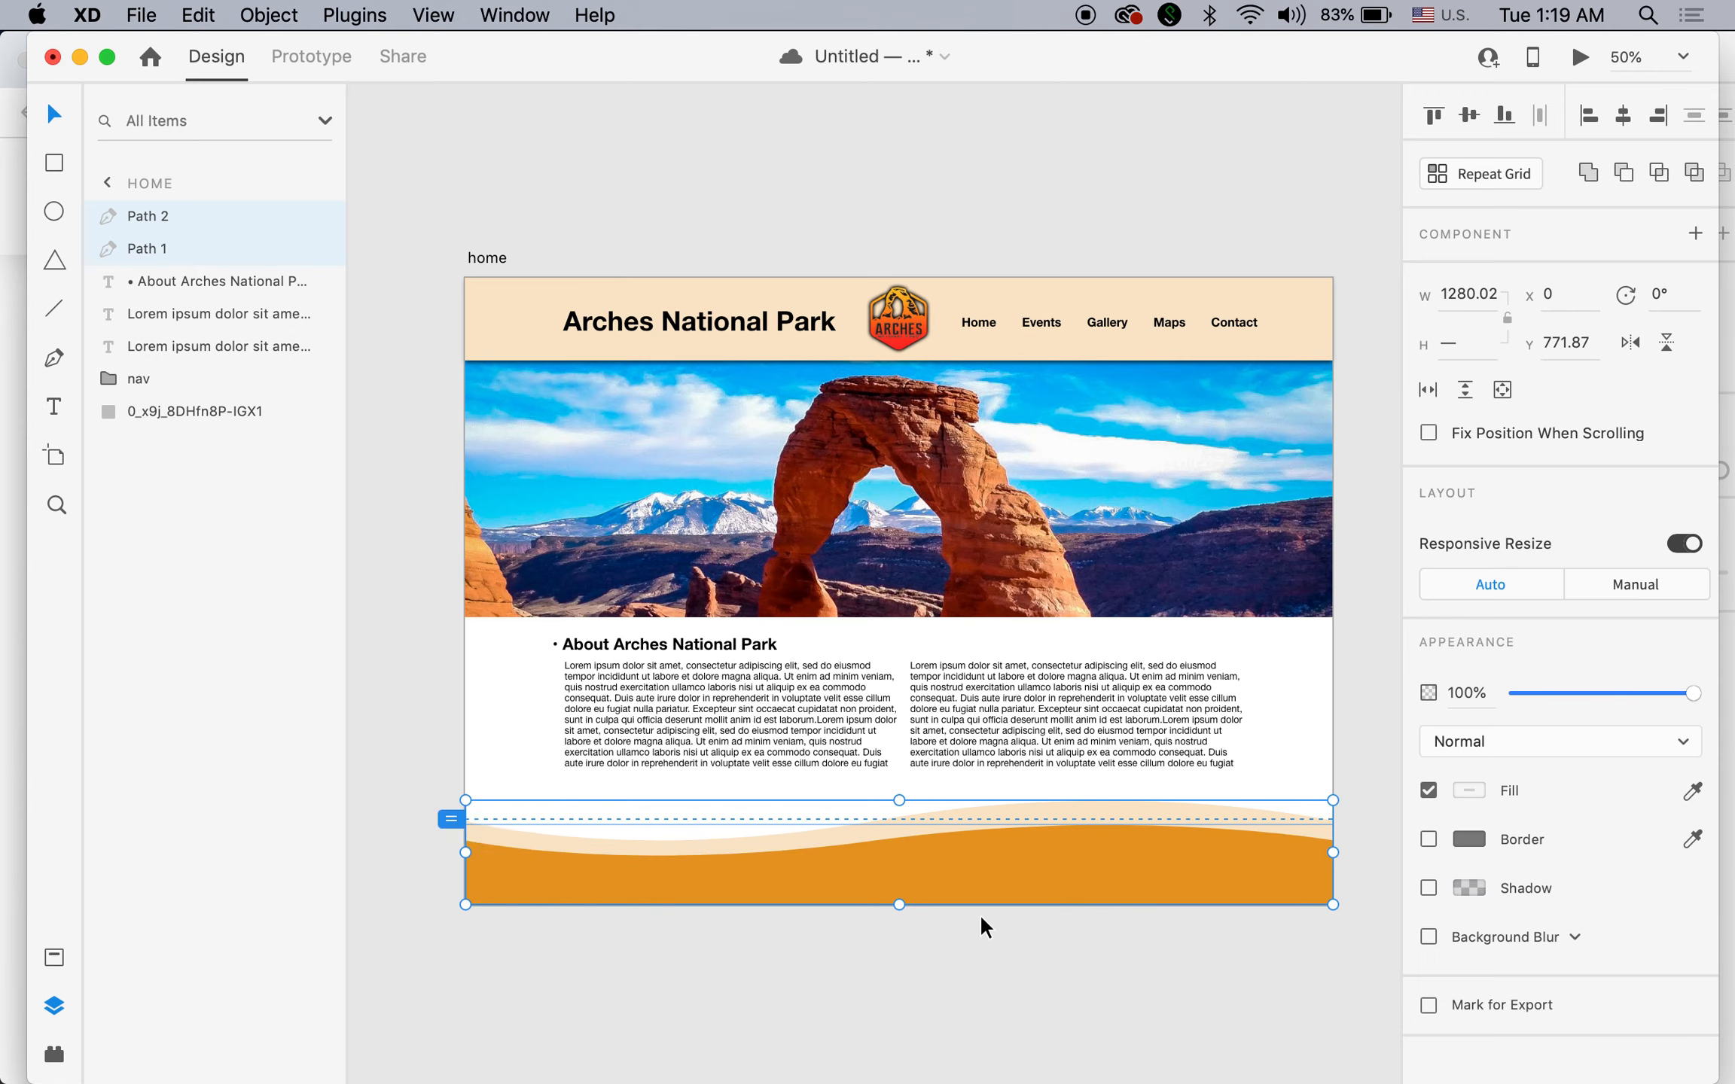
pyautogui.press('super+g')
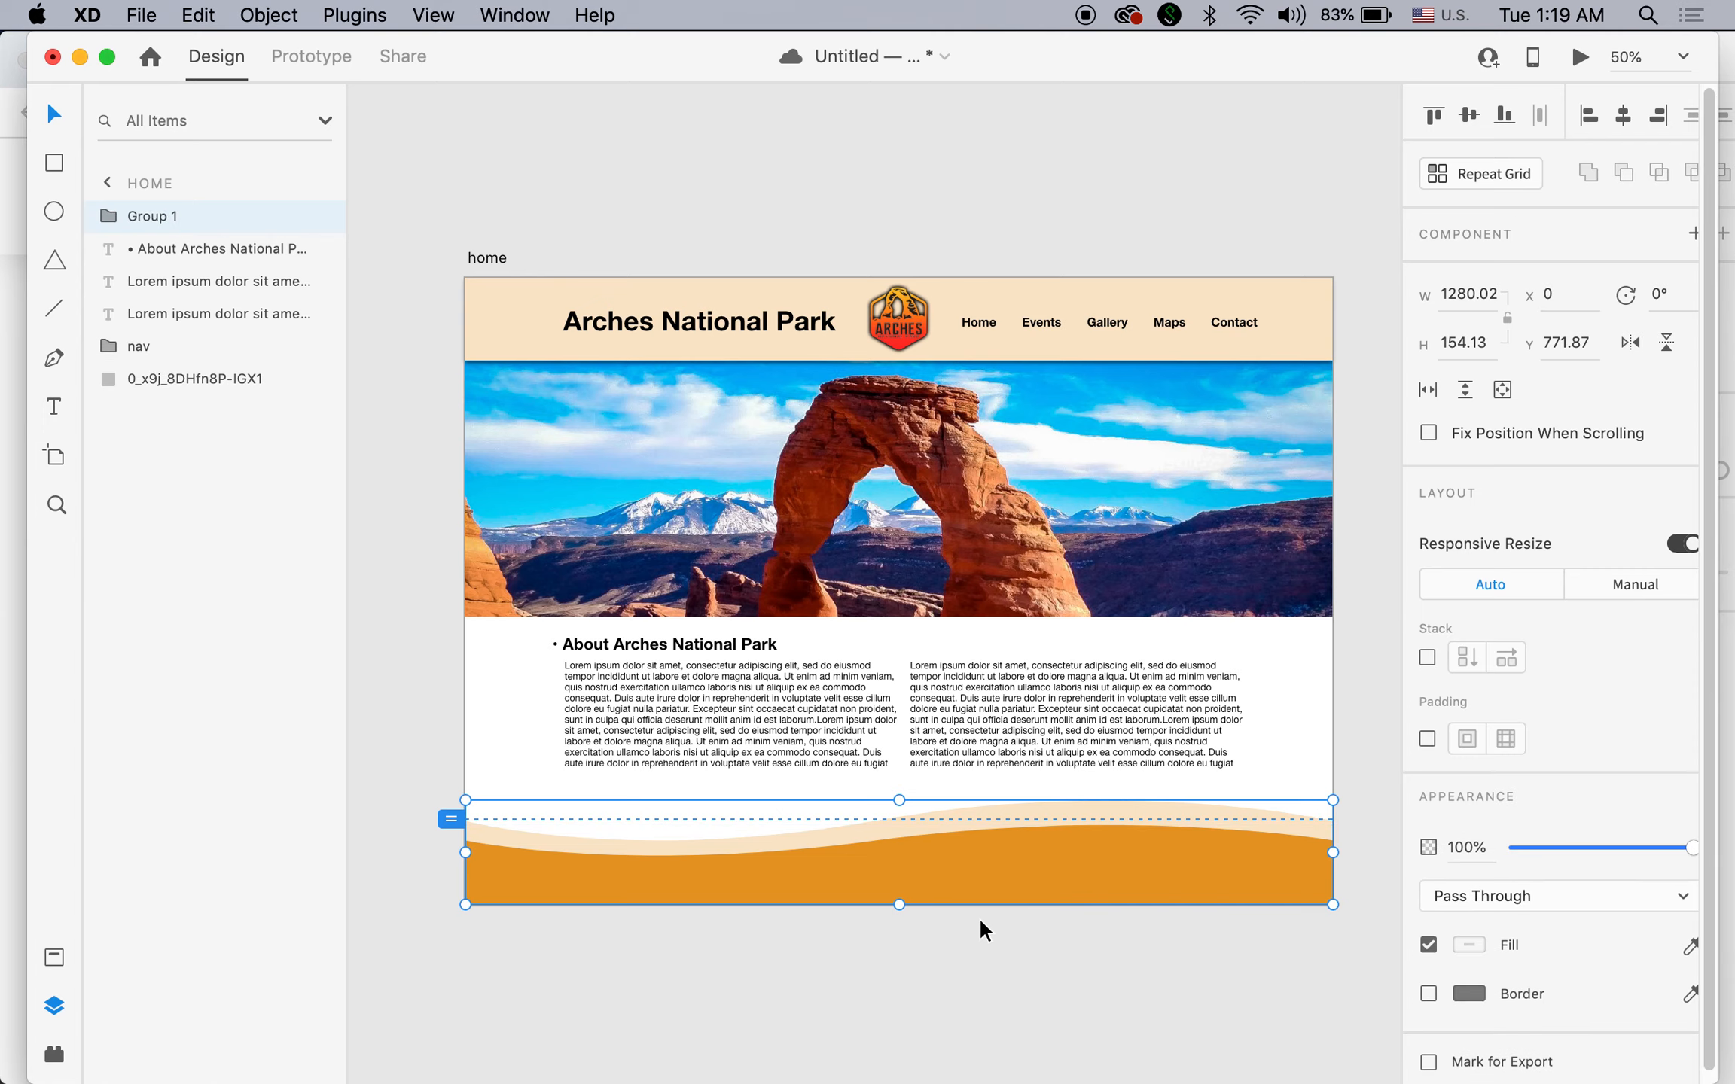
pyautogui.doubleClick(156, 218)
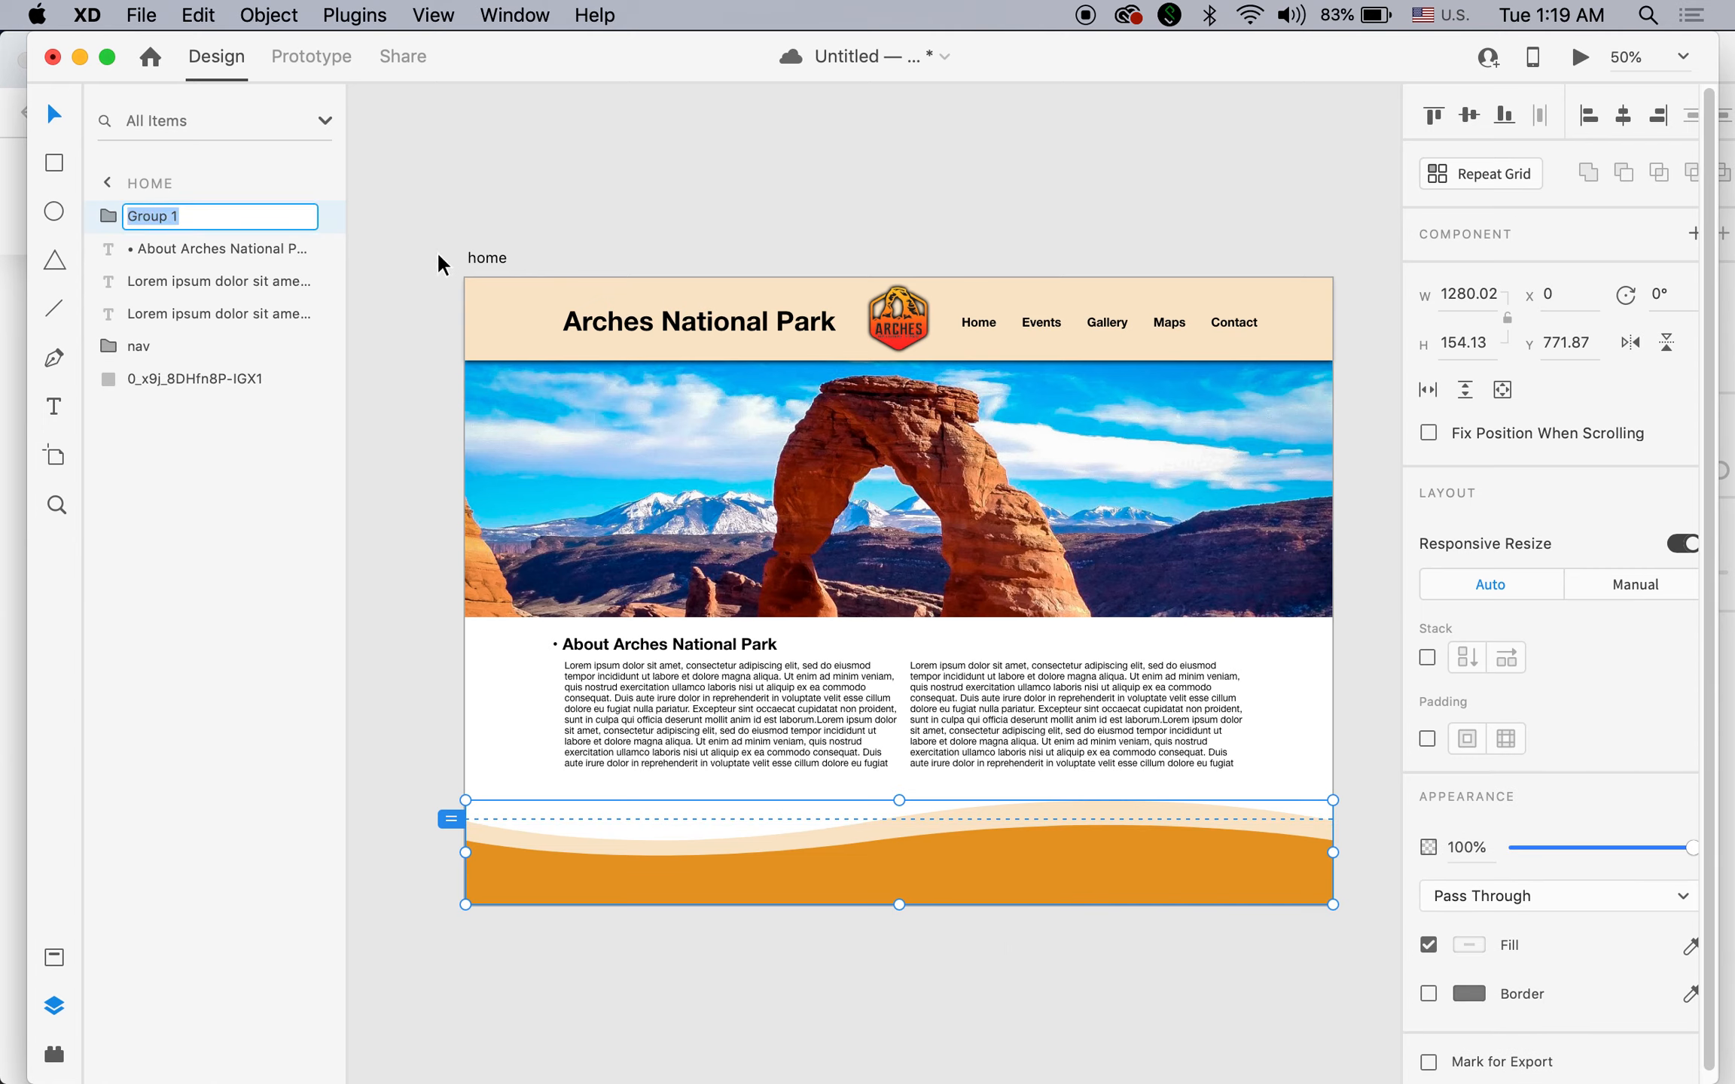
pyautogui.write('footer')
pyautogui.press('Return')
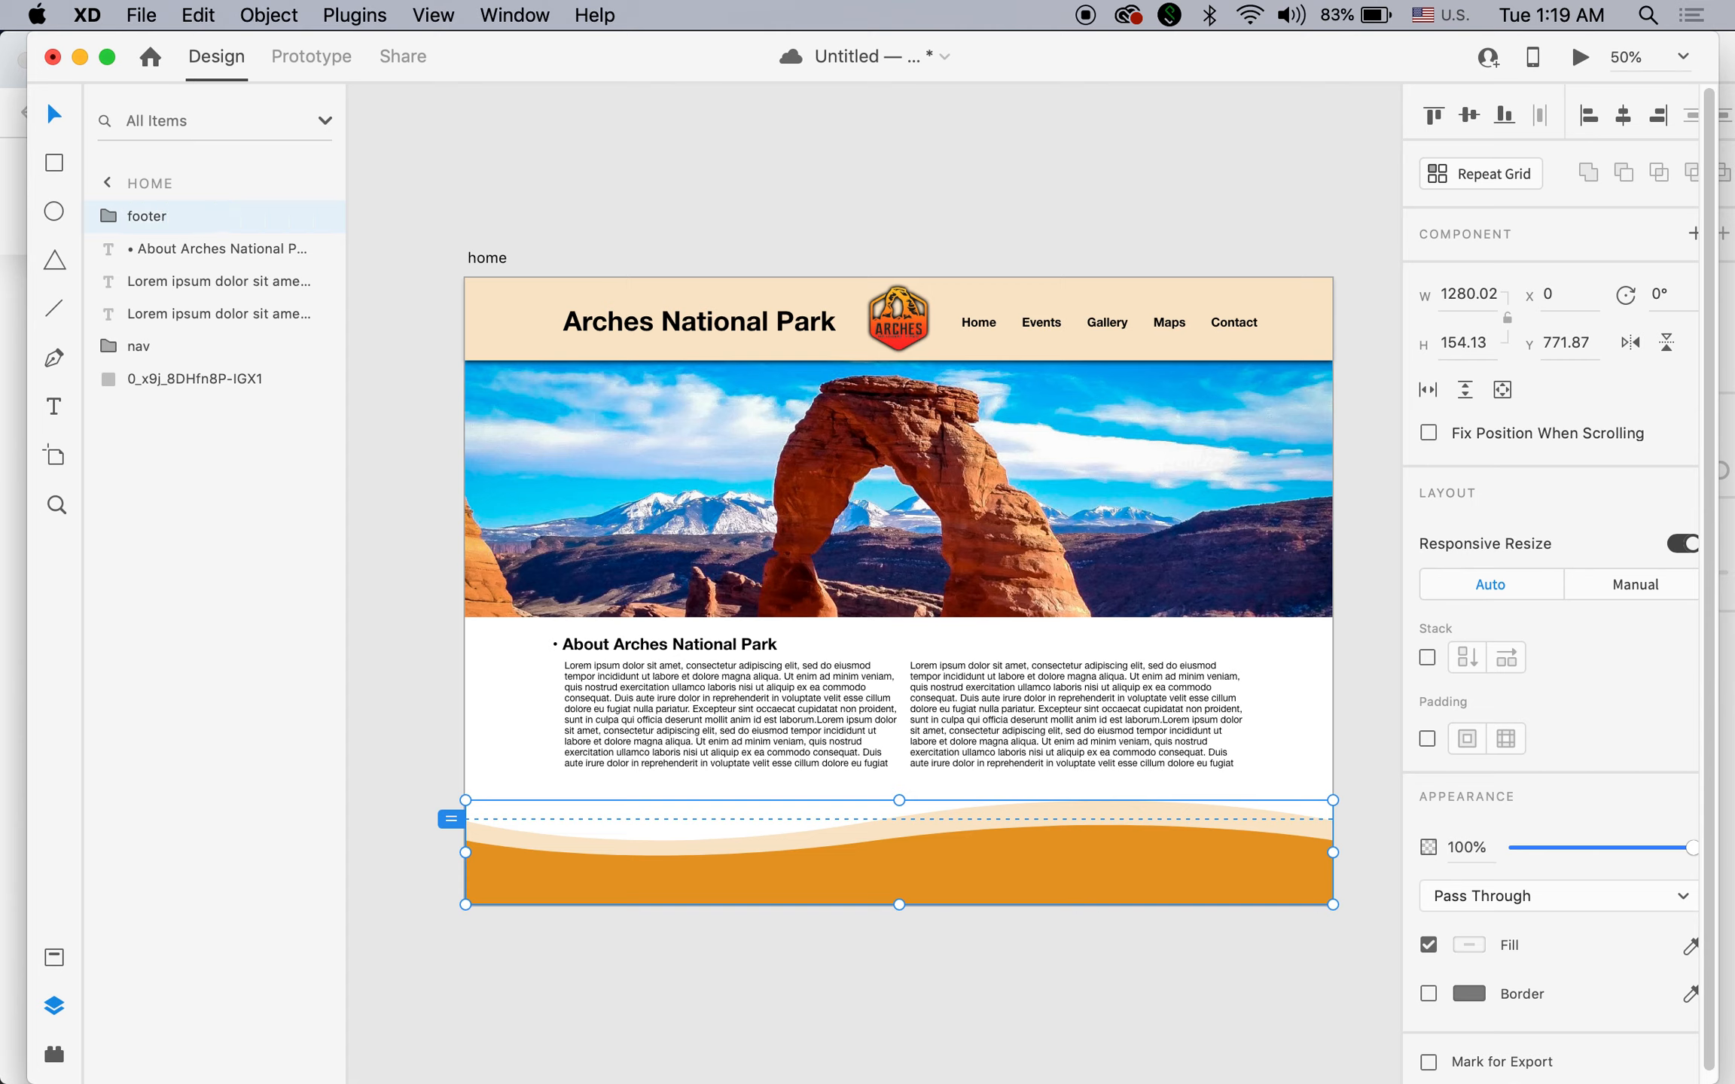
pyautogui.click(387, 497)
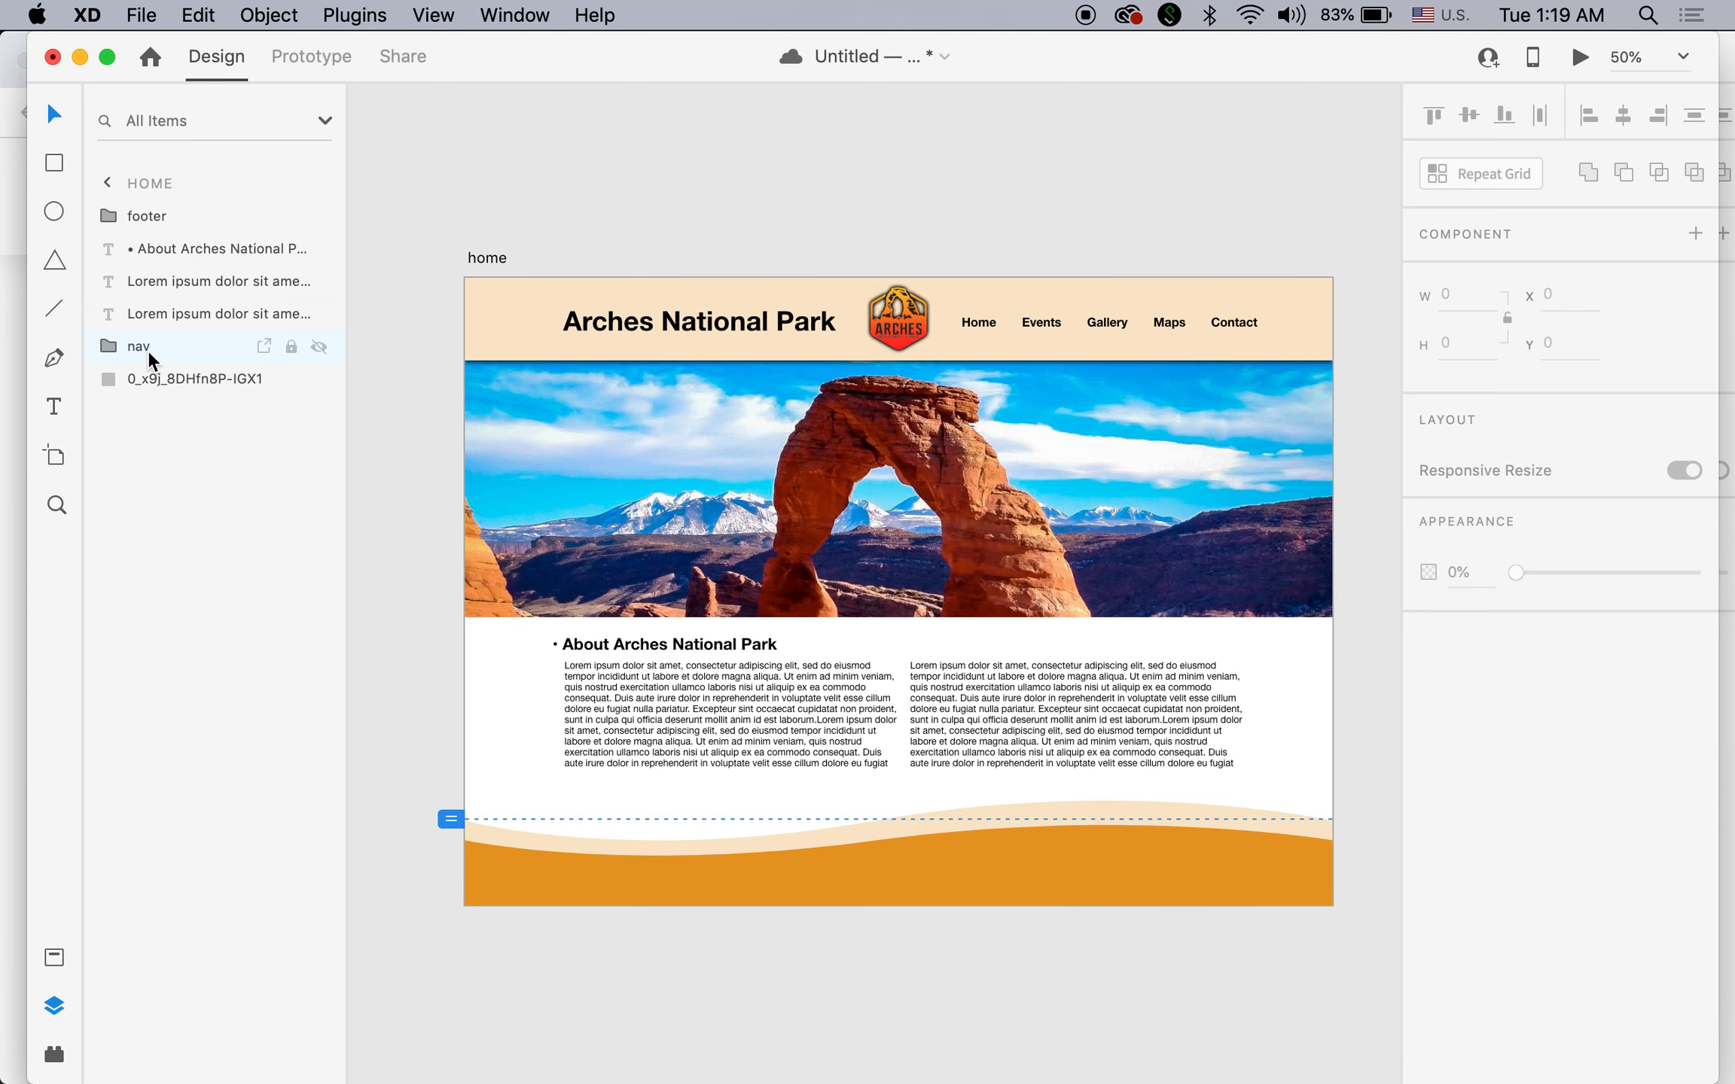
# Move the nav group up in the home artboard's layer order to directly below the footer group.
pyautogui.moveTo(111, 343); pyautogui.dragTo(118, 240)
pyautogui.click(312, 770)
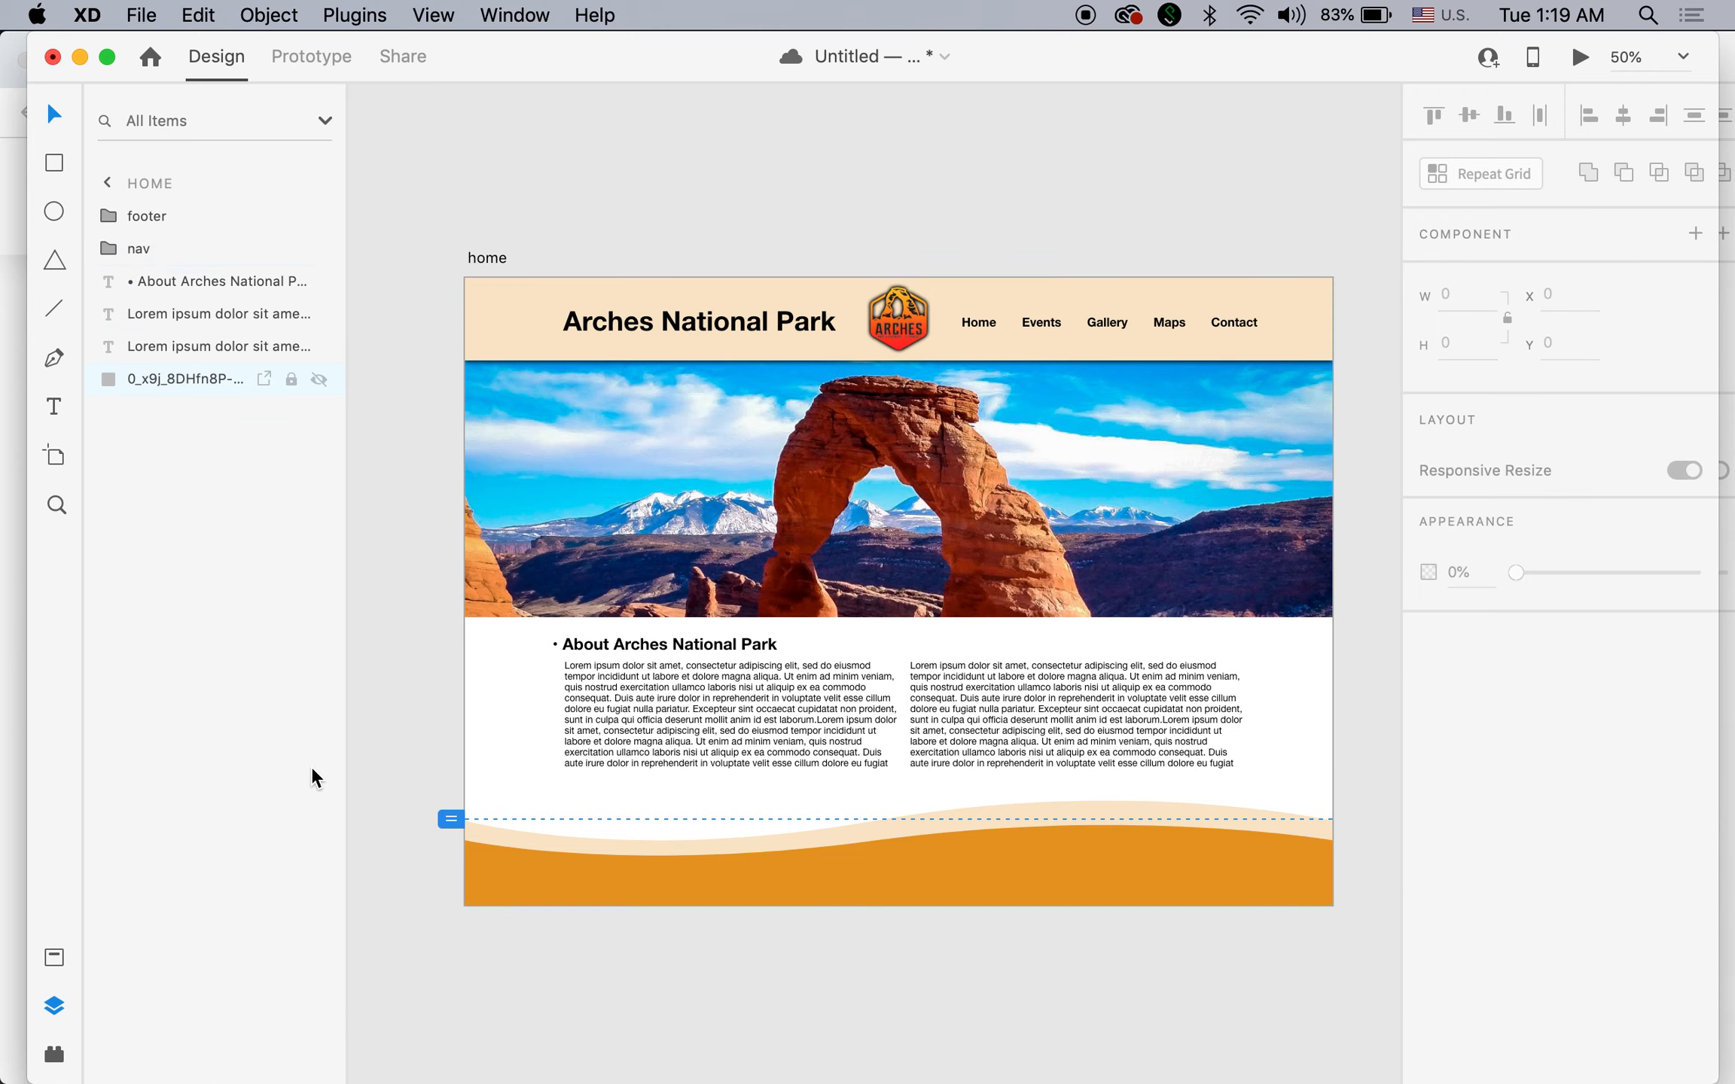
pyautogui.click(376, 534)
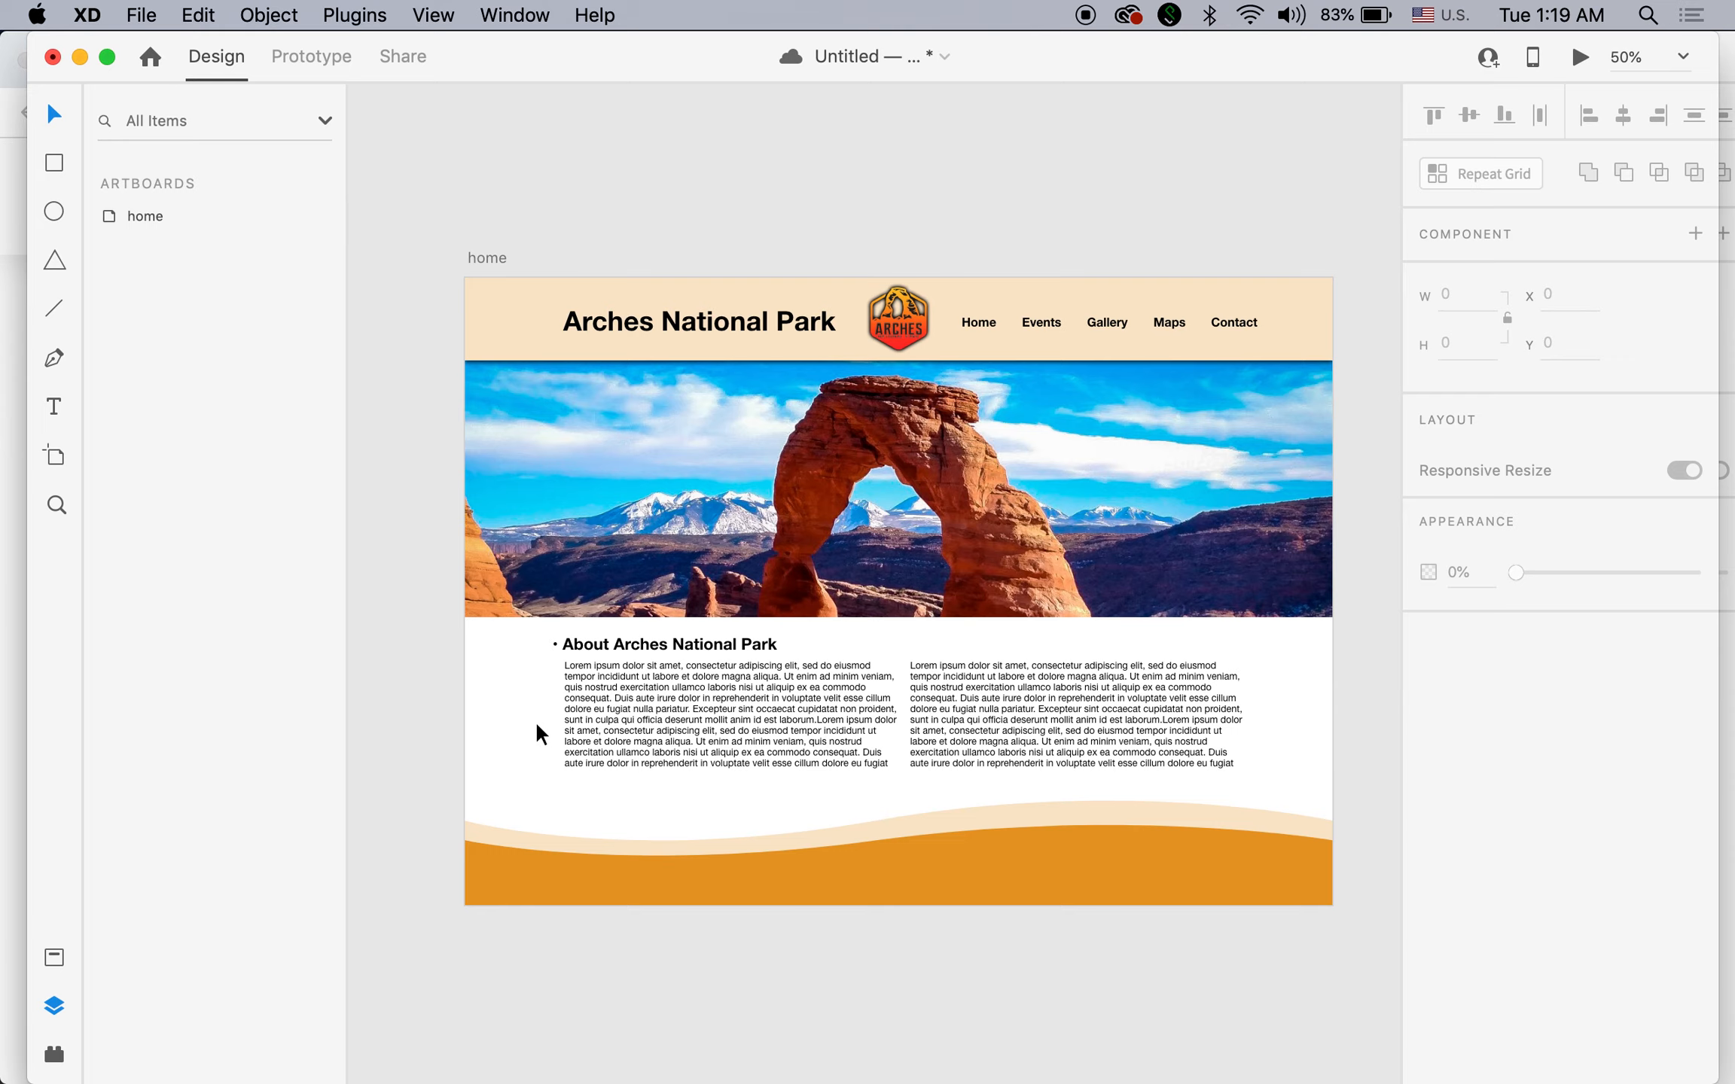
# Switch to the ArchesNP document to examine its Events page layout, and return to the untitled document.
pyautogui.click(517, 17)
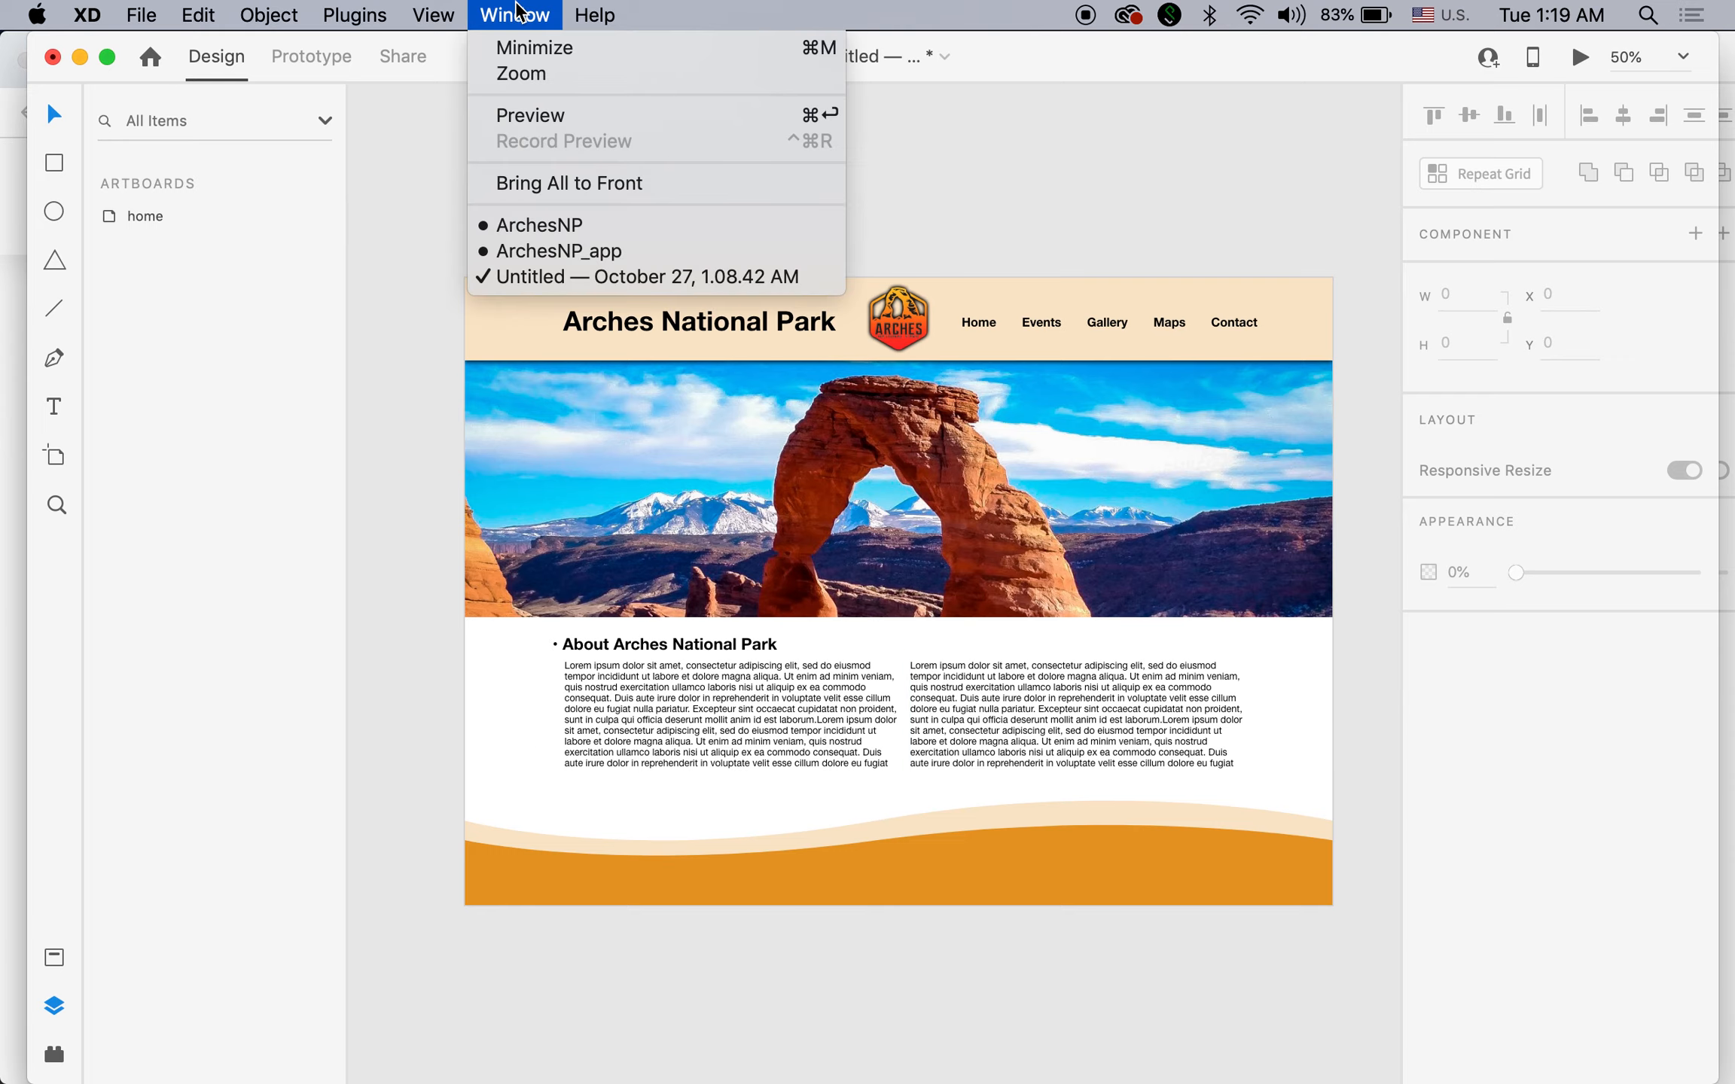
pyautogui.click(562, 226)
pyautogui.moveTo(1110, 638); pyautogui.dragTo(538, 634)
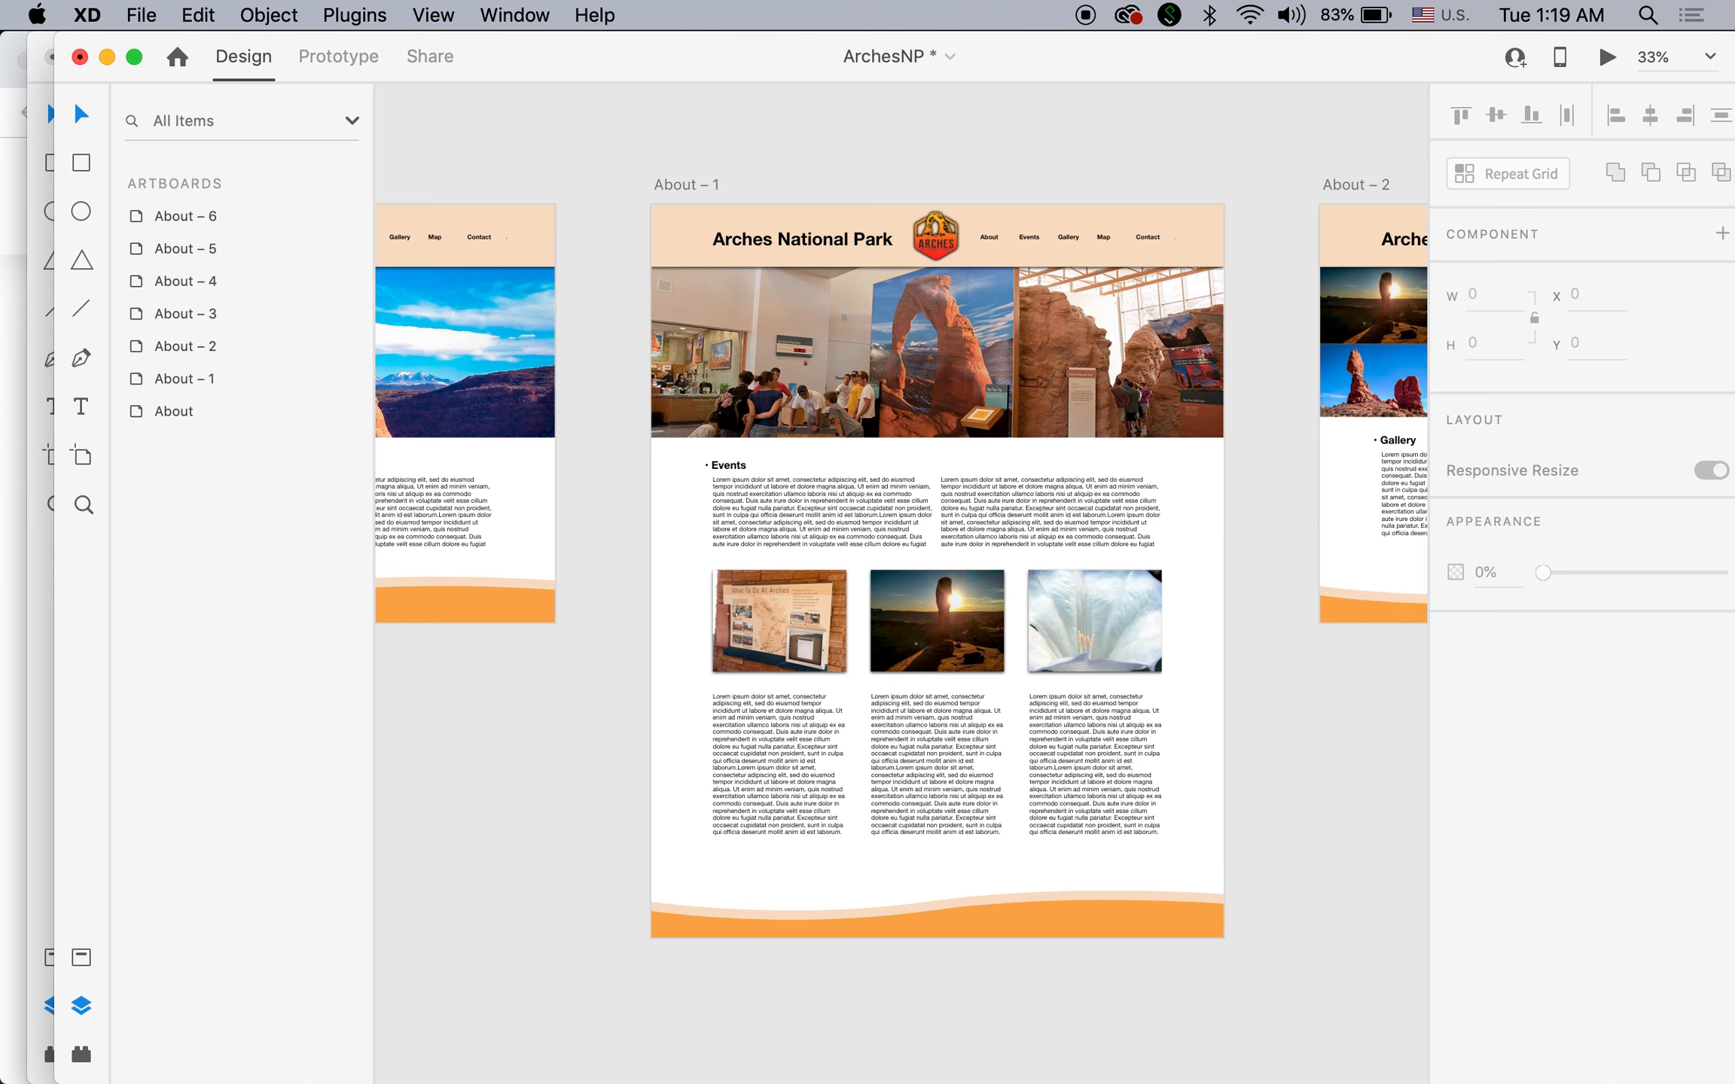
pyautogui.click(515, 15)
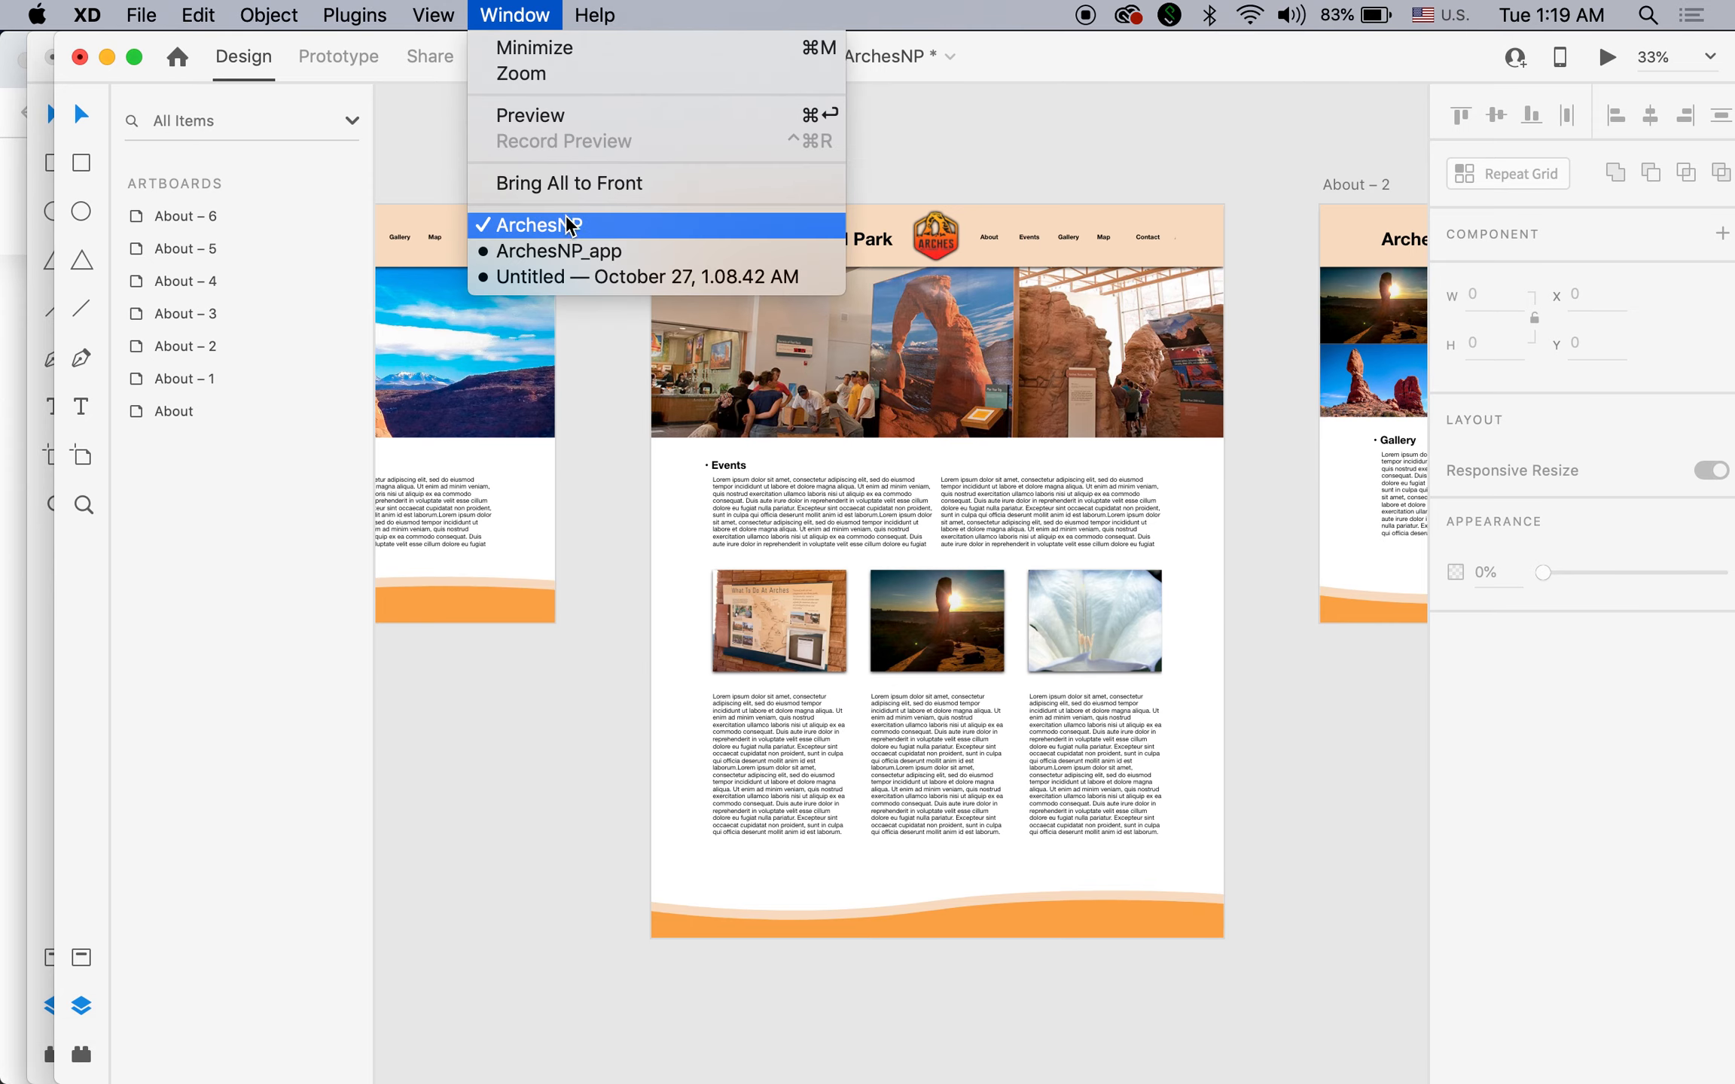
pyautogui.click(573, 277)
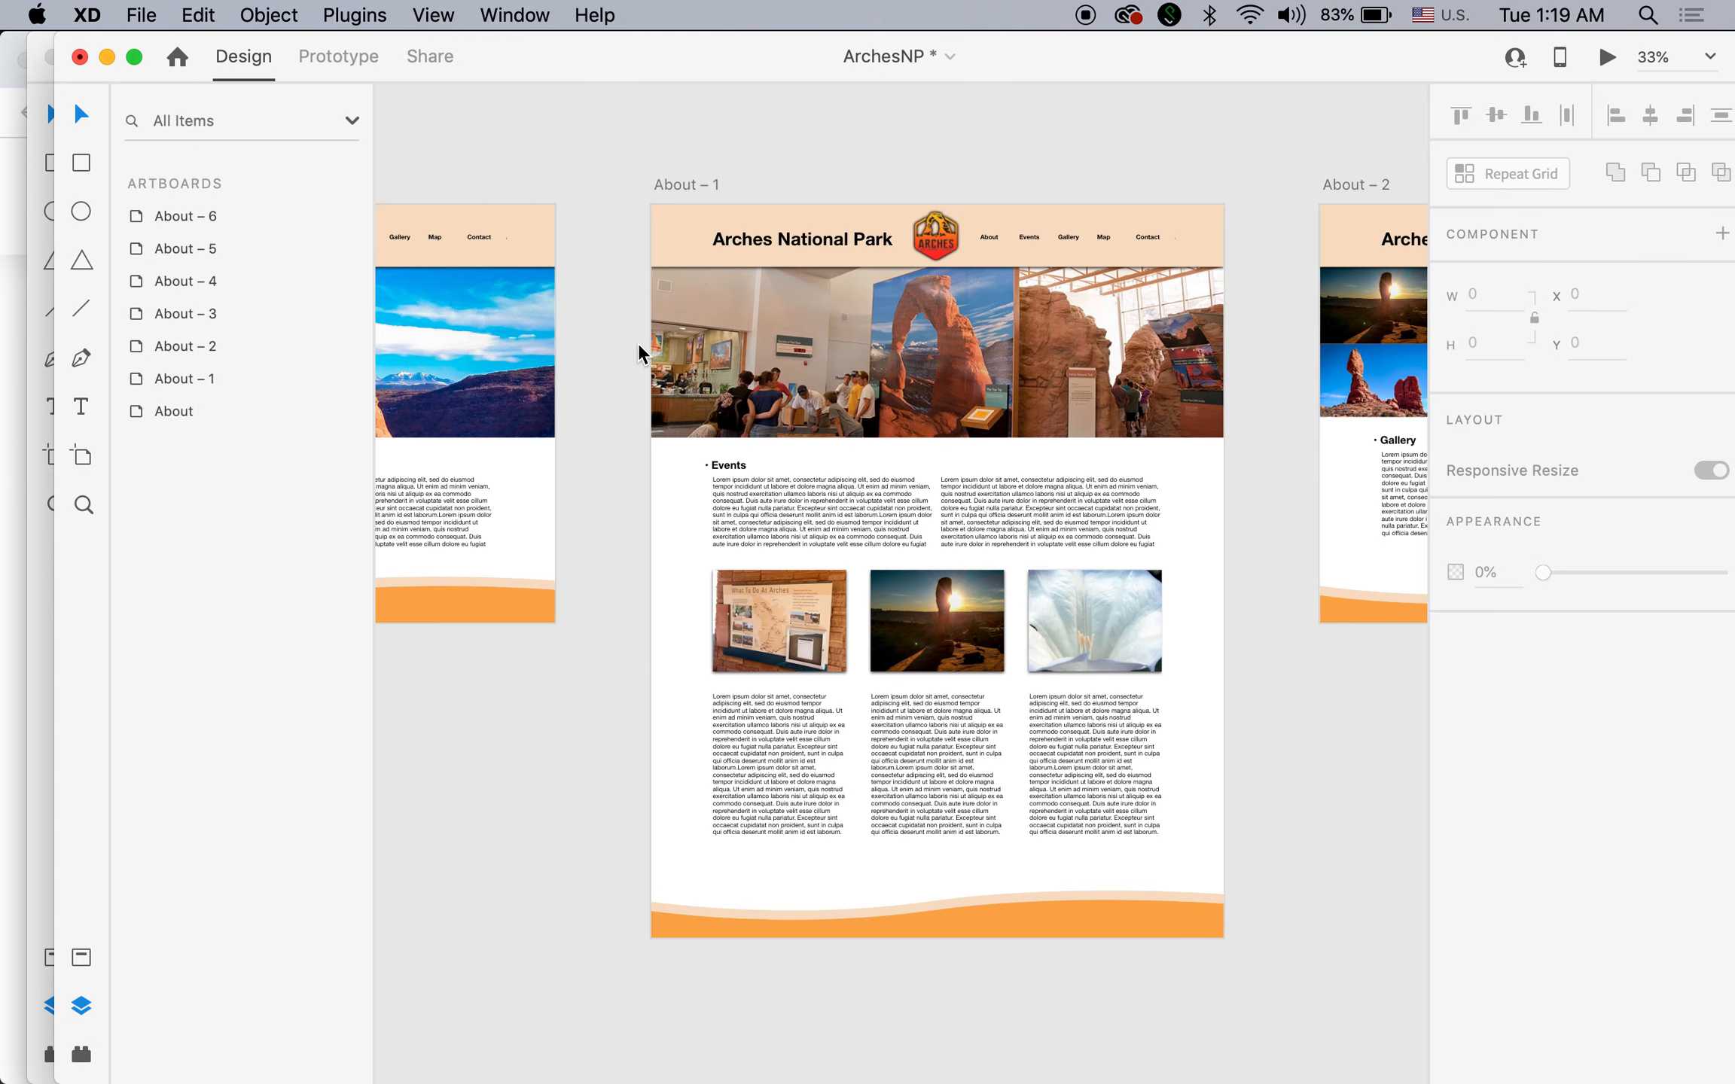
# Duplicate the home artboard and place the copy to its right with a gap of 162 px, aligned at Y 0.
pyautogui.press('super+minus')
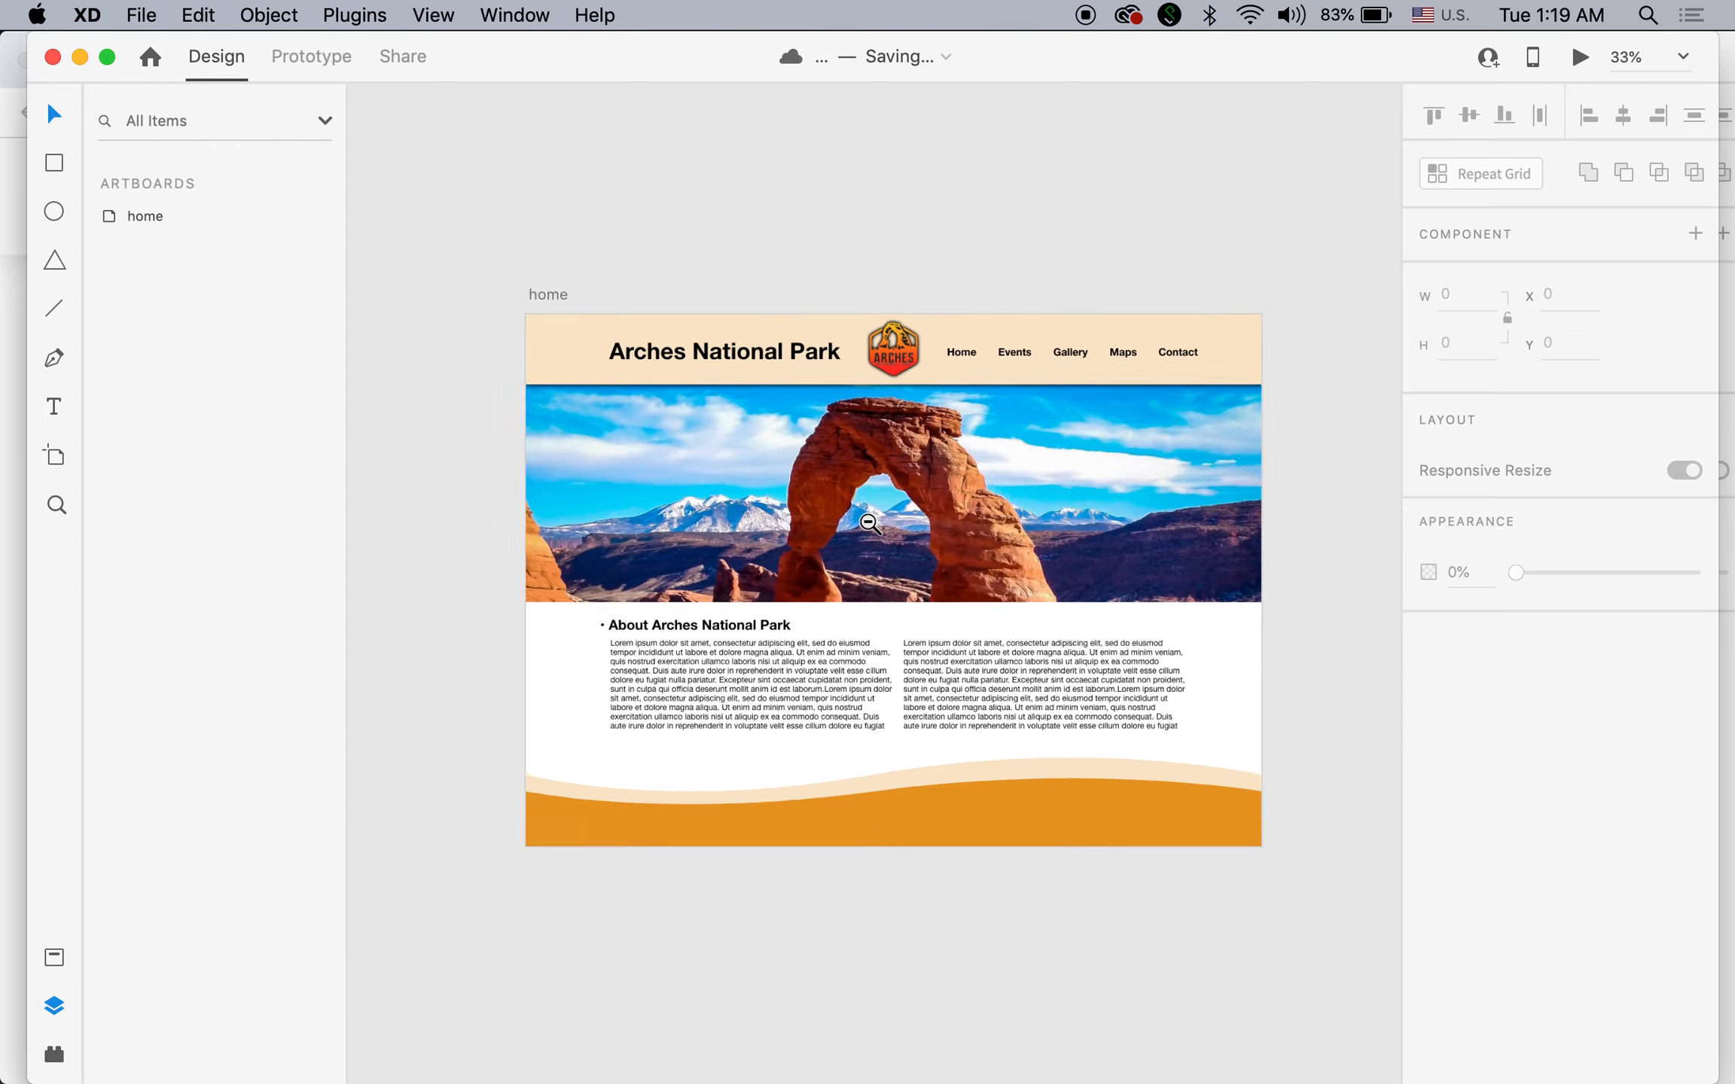
pyautogui.moveTo(988, 550); pyautogui.dragTo(774, 443)
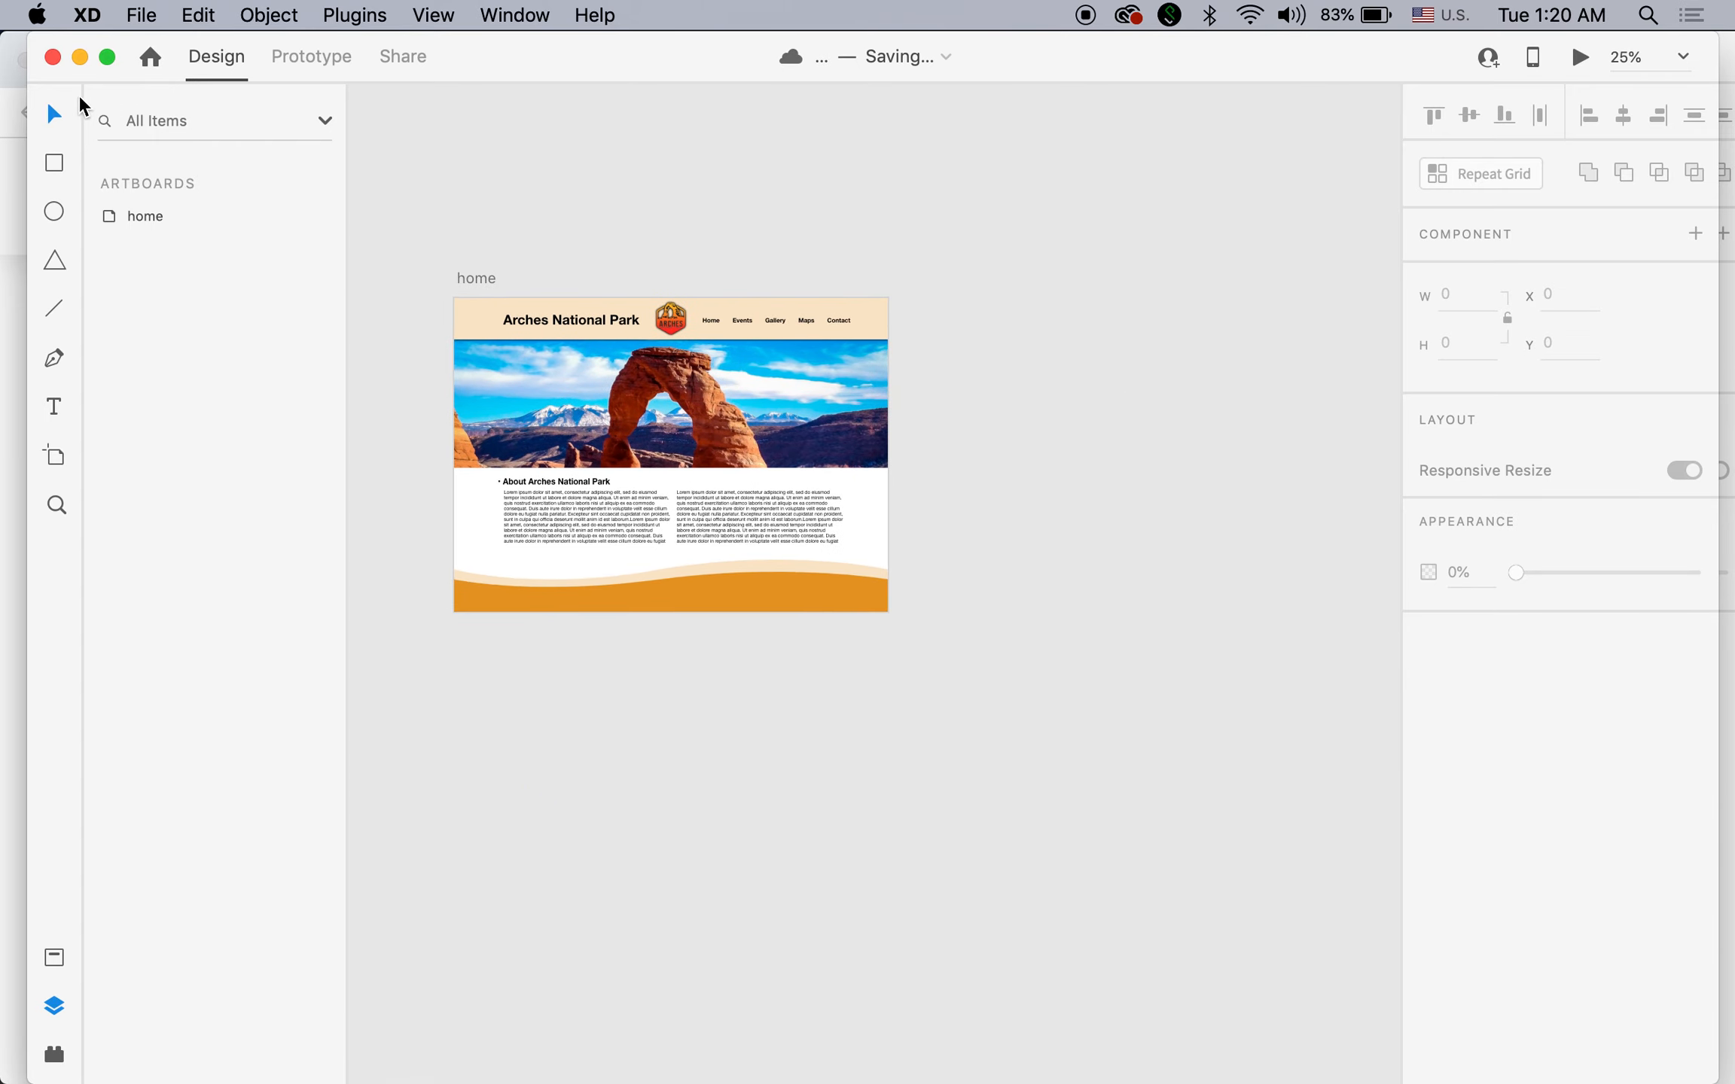
pyautogui.click(476, 278)
pyautogui.moveTo(476, 279); pyautogui.dragTo(964, 279)
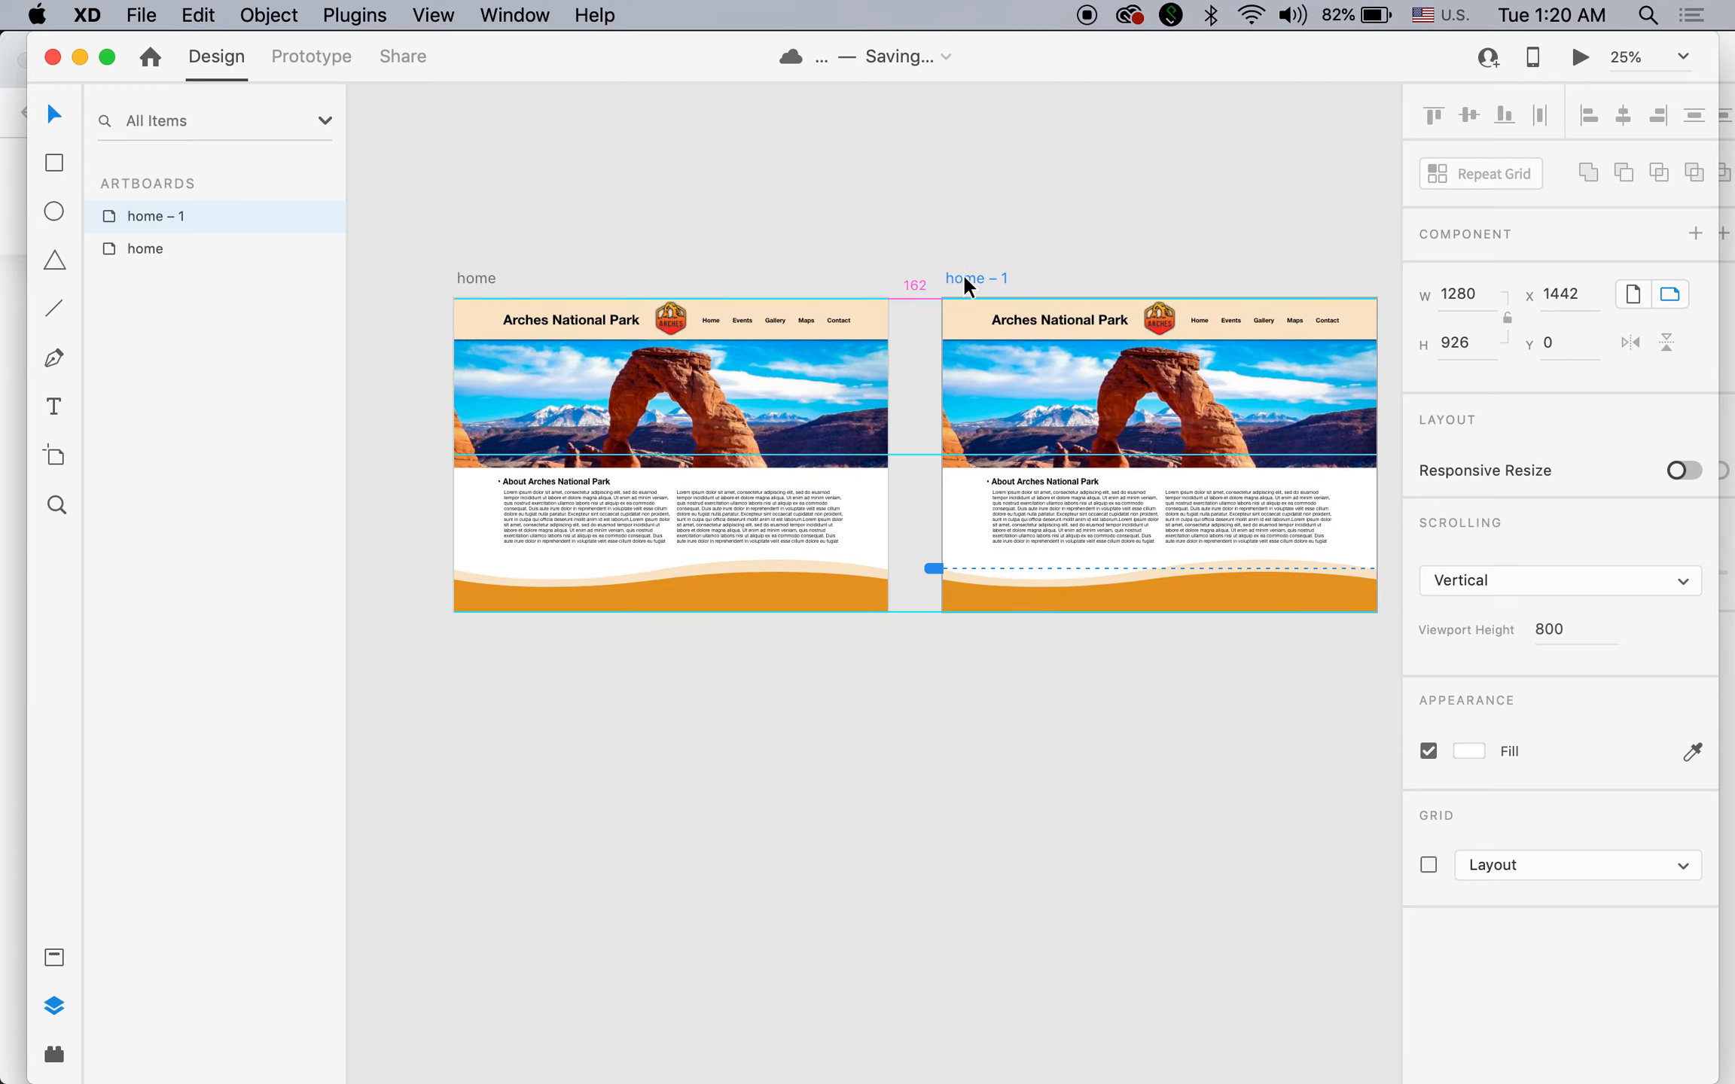
pyautogui.click(1173, 822)
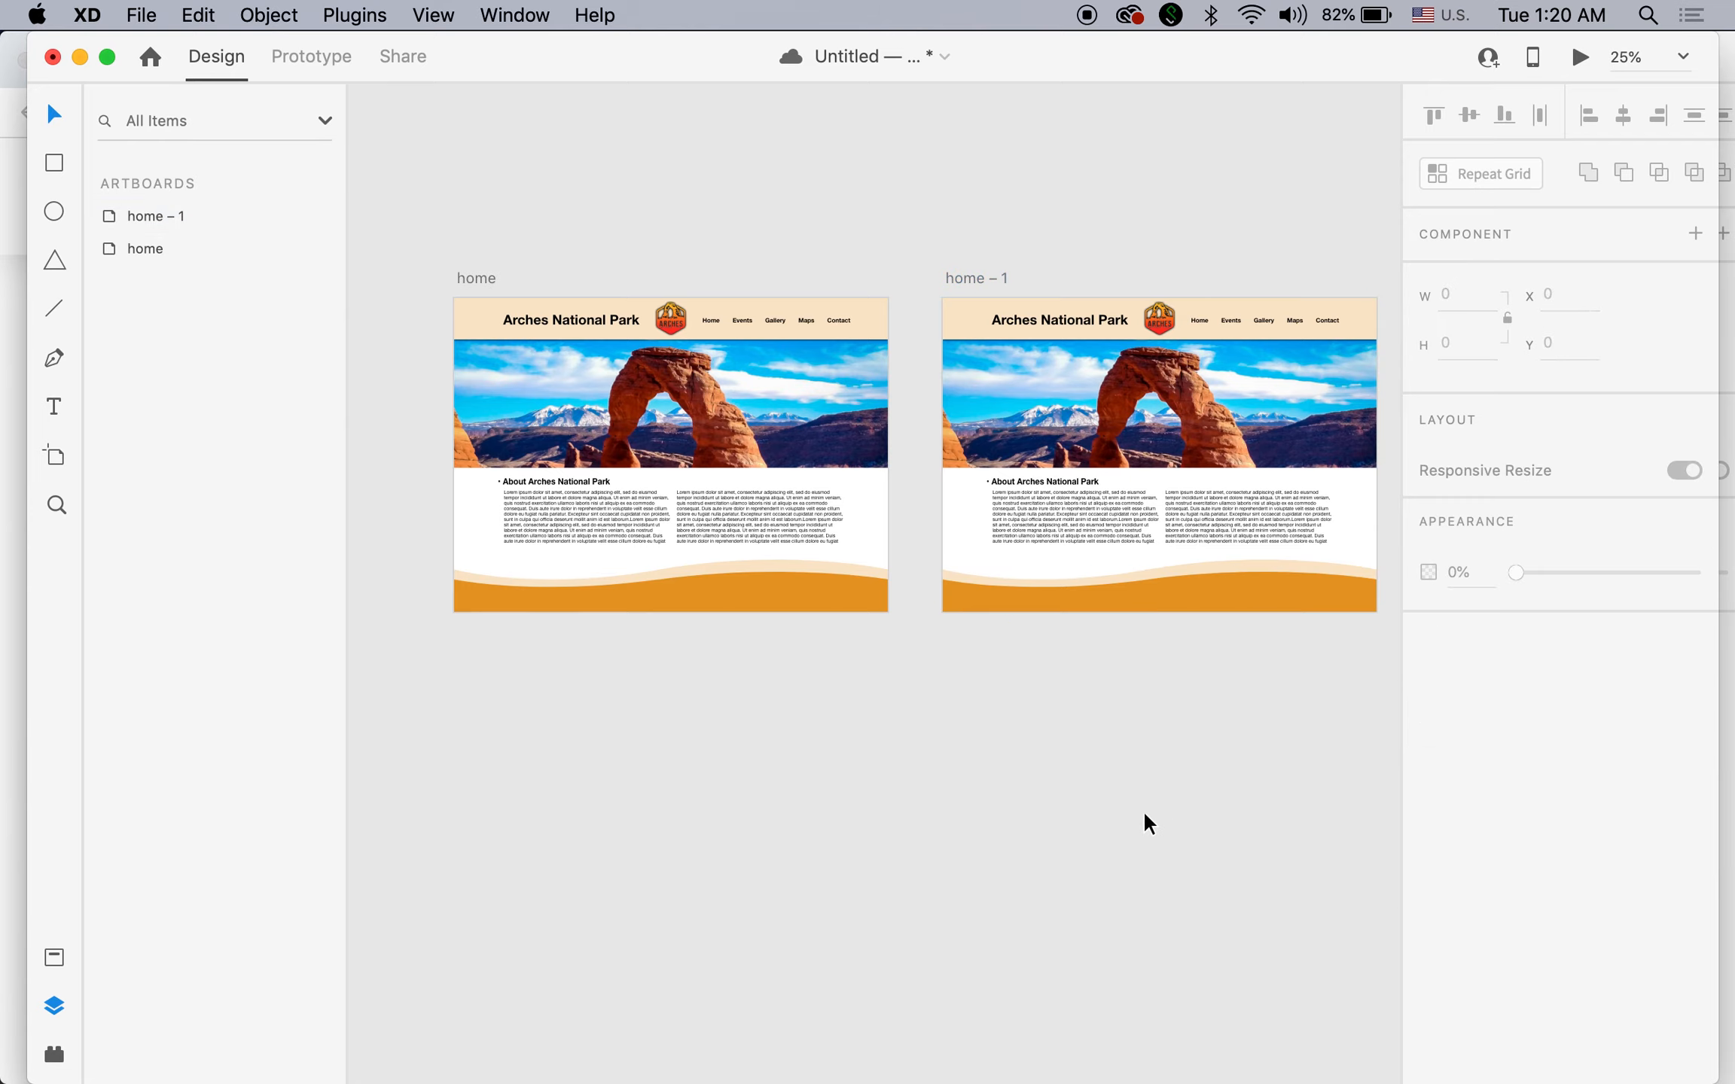
# Rename the duplicated home artboard as events.
pyautogui.click(997, 275)
pyautogui.doubleClick(966, 275)
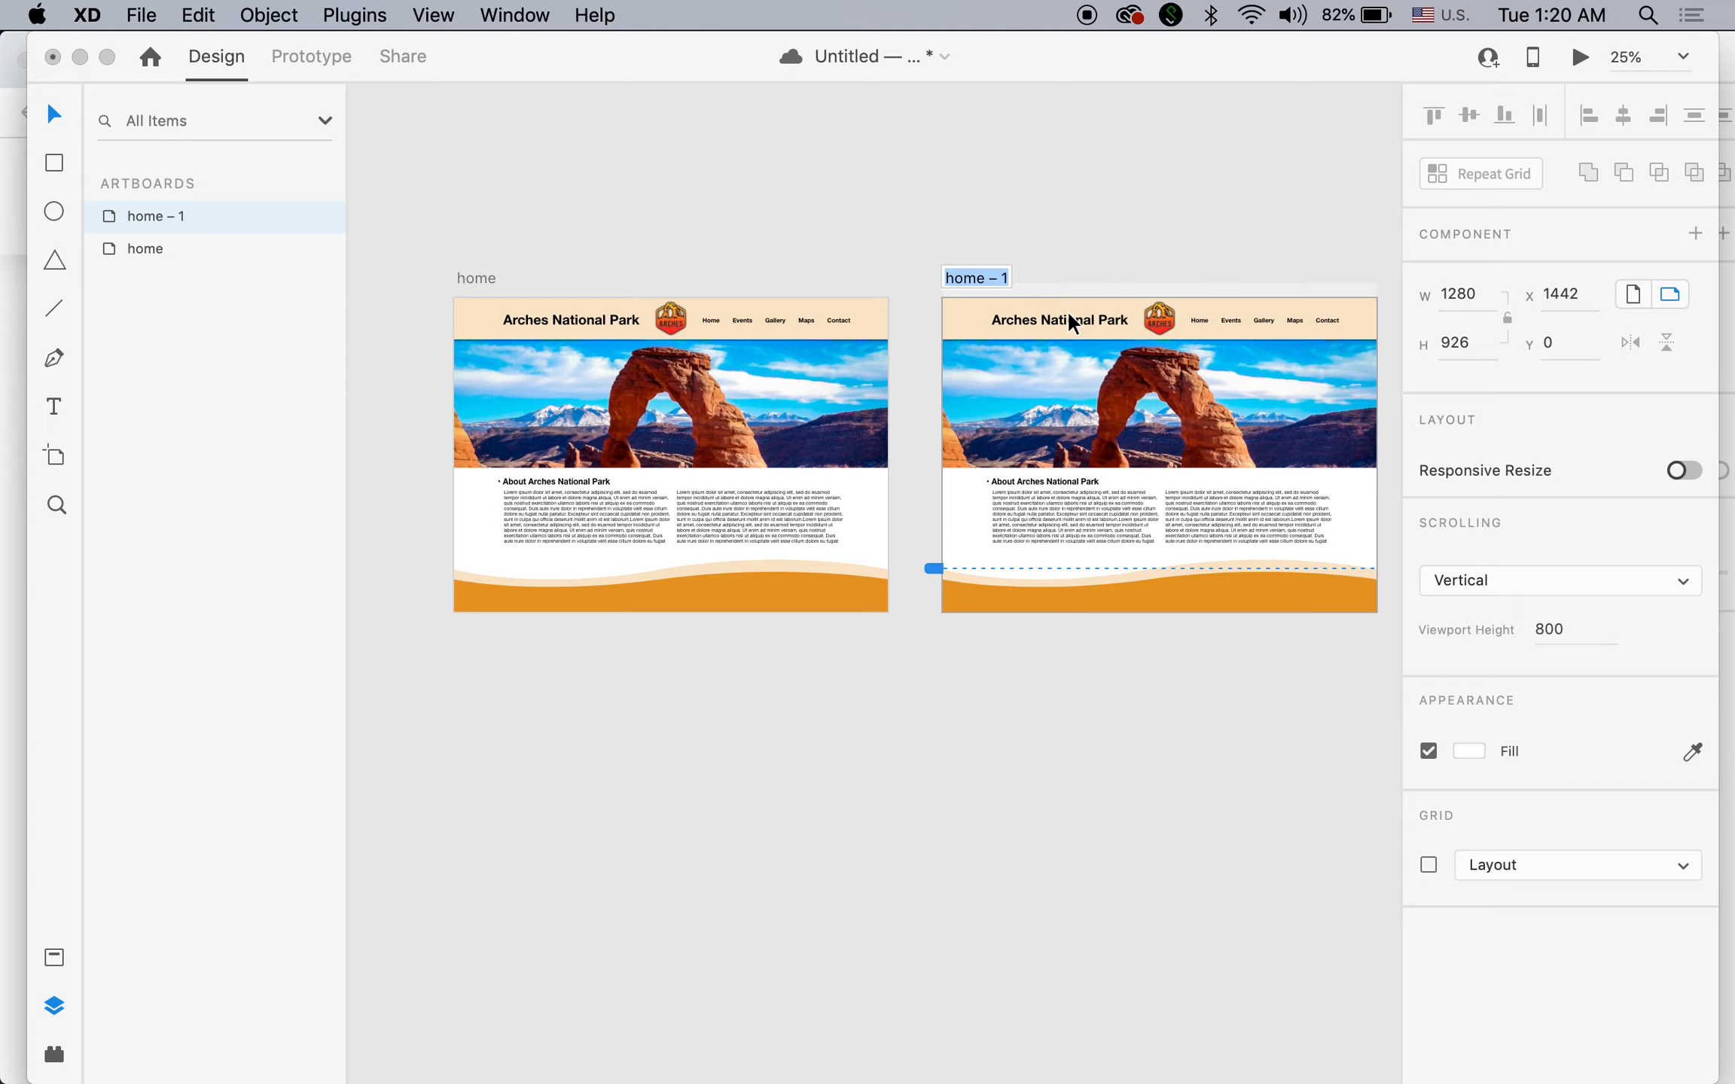
pyautogui.write('en')
pyautogui.write('vents')
pyautogui.press('Return')
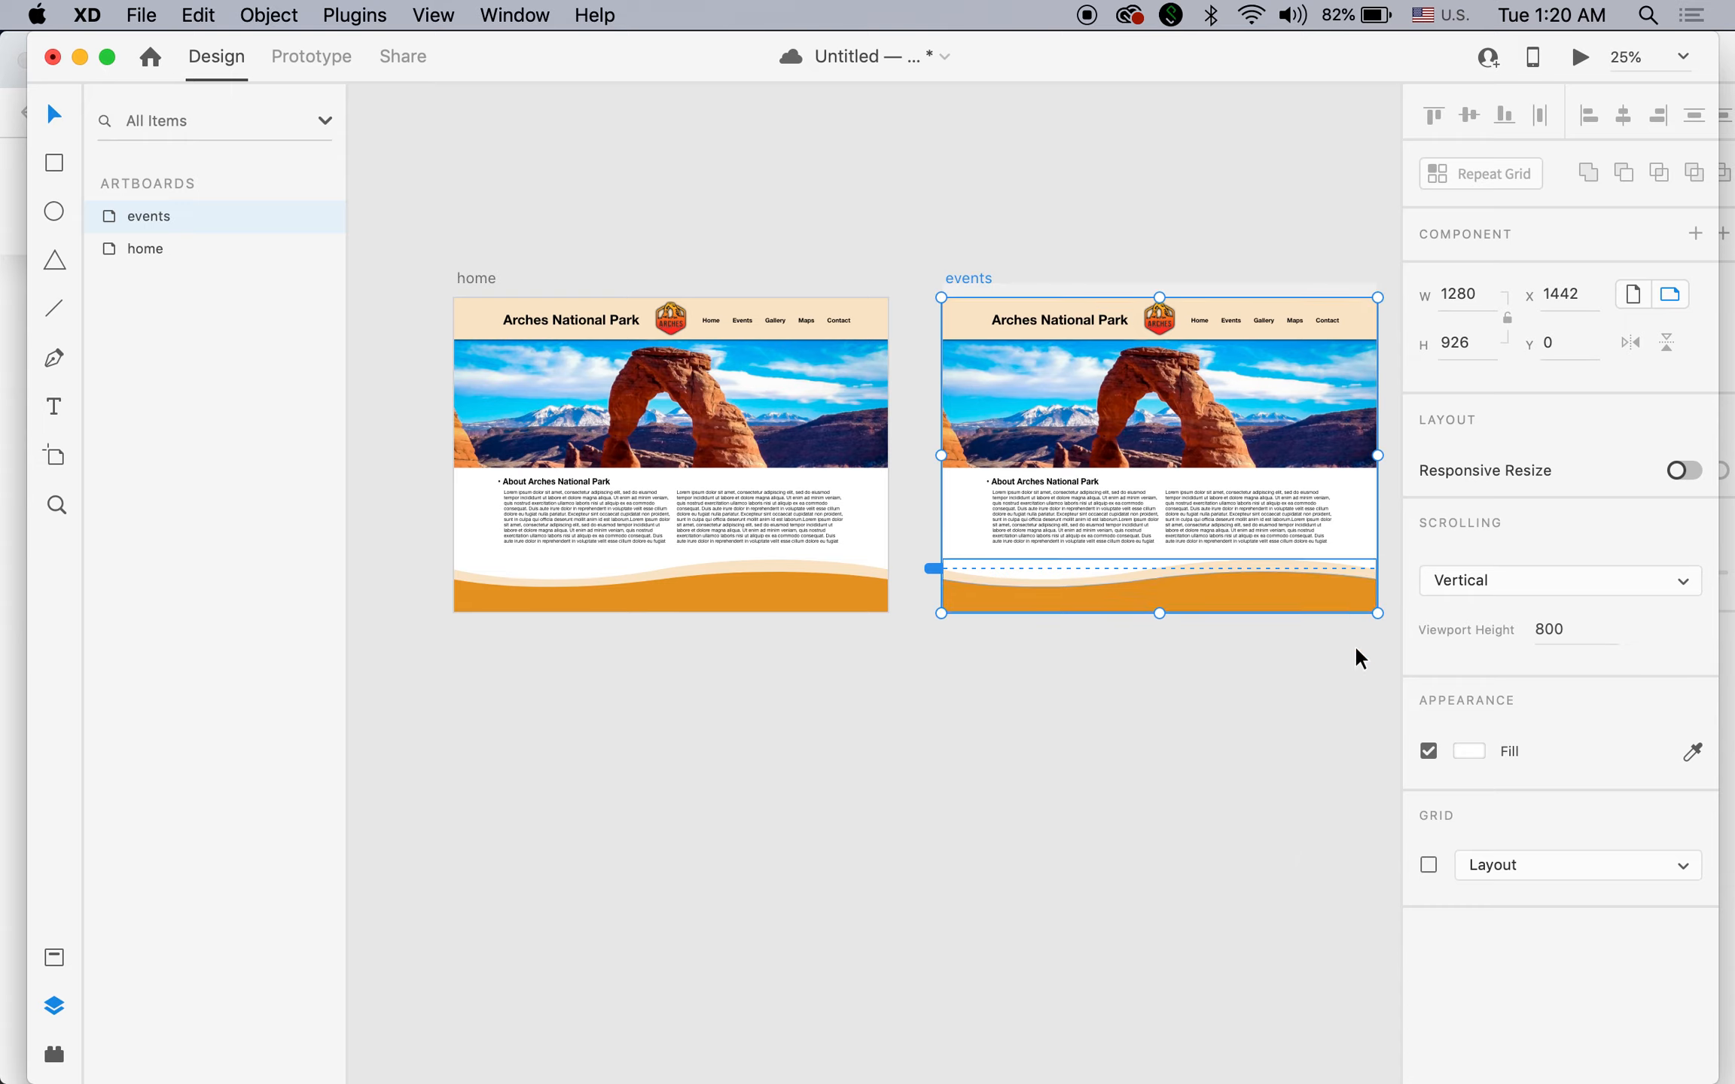
pyautogui.click(1230, 856)
# Replace the events artboard's banner photo with ARK_8.jpg from the images folder in Finder, and return to Adobe XD.
pyautogui.hscroll(5, 1134, 925)
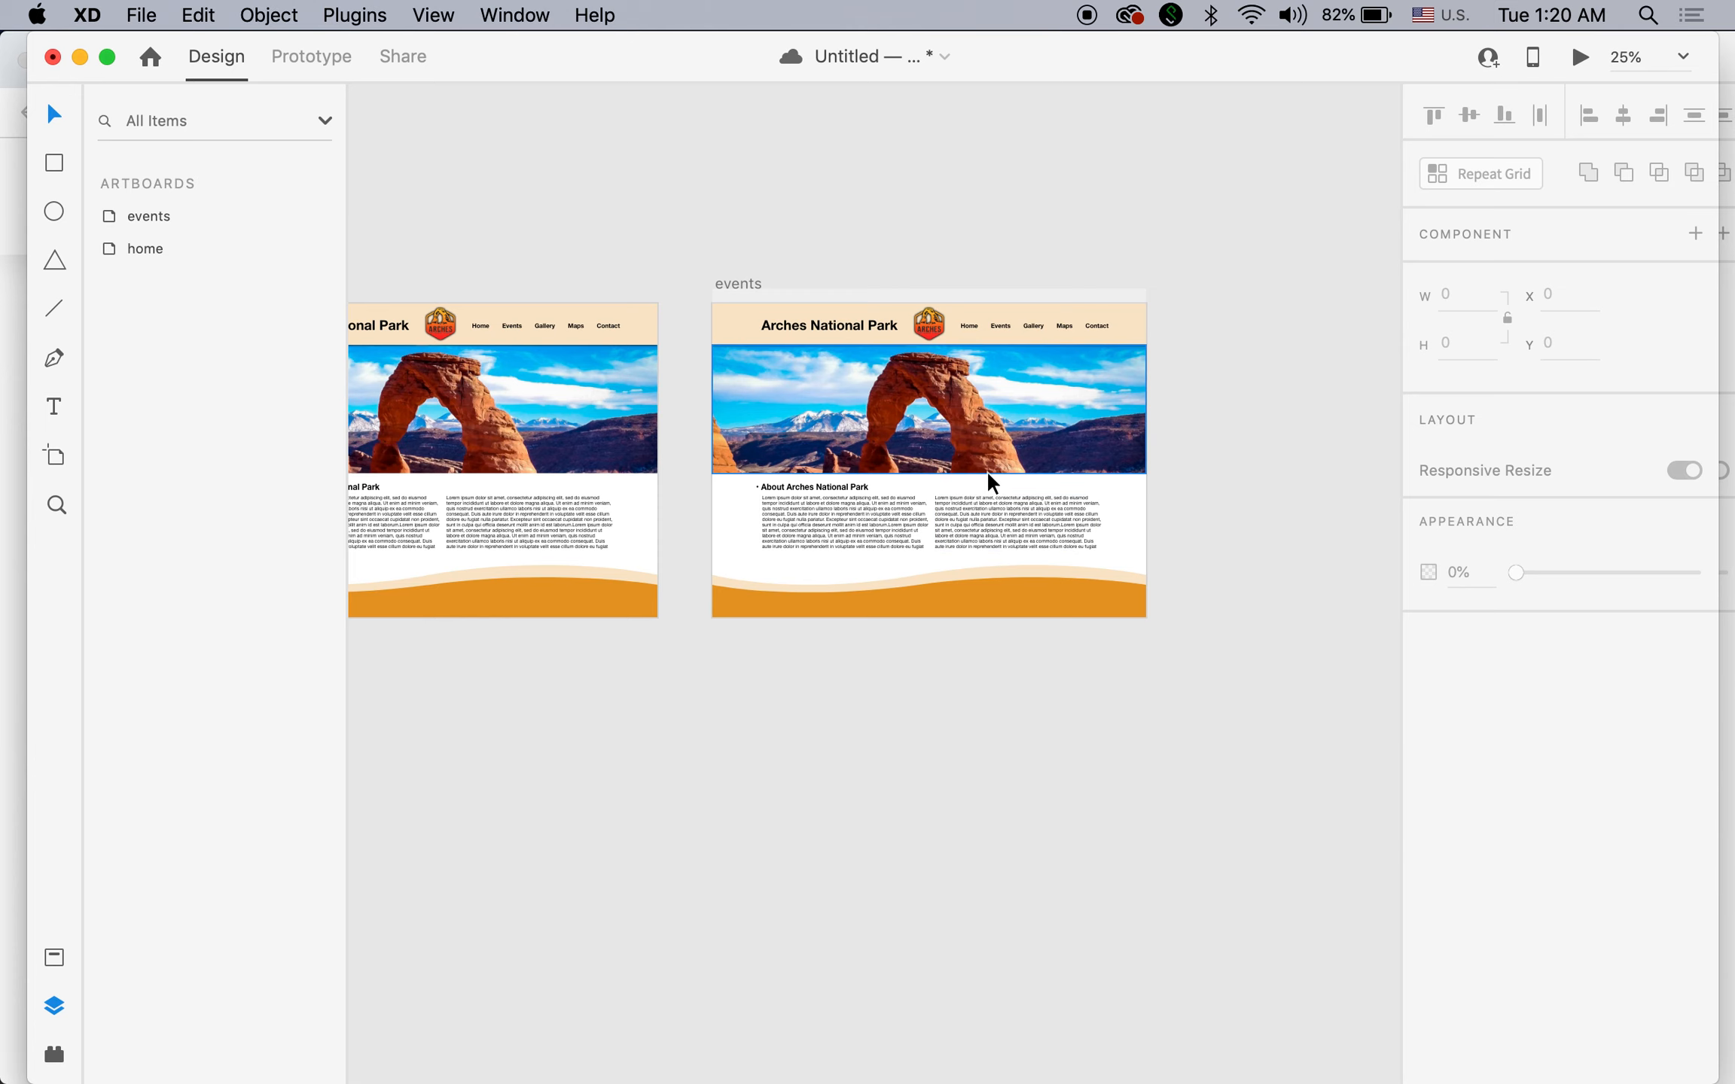
pyautogui.press('super+equal')
pyautogui.press('super+equal')
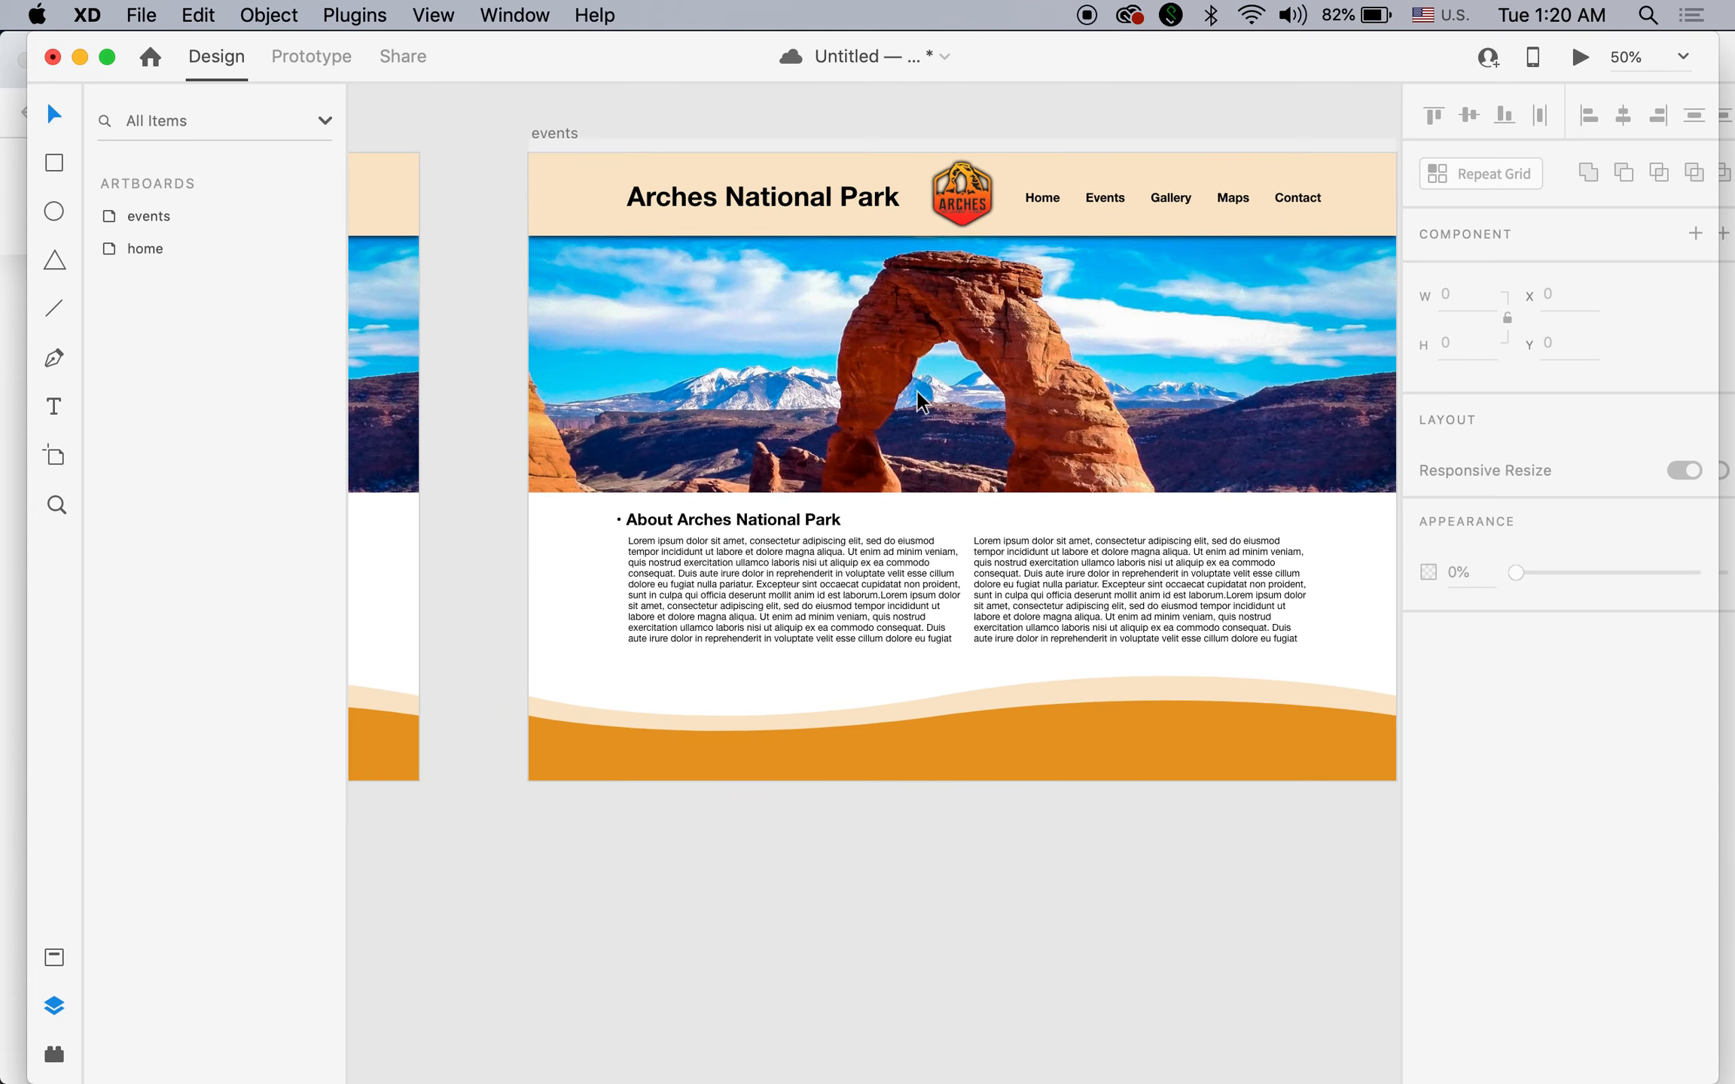
pyautogui.click(918, 390)
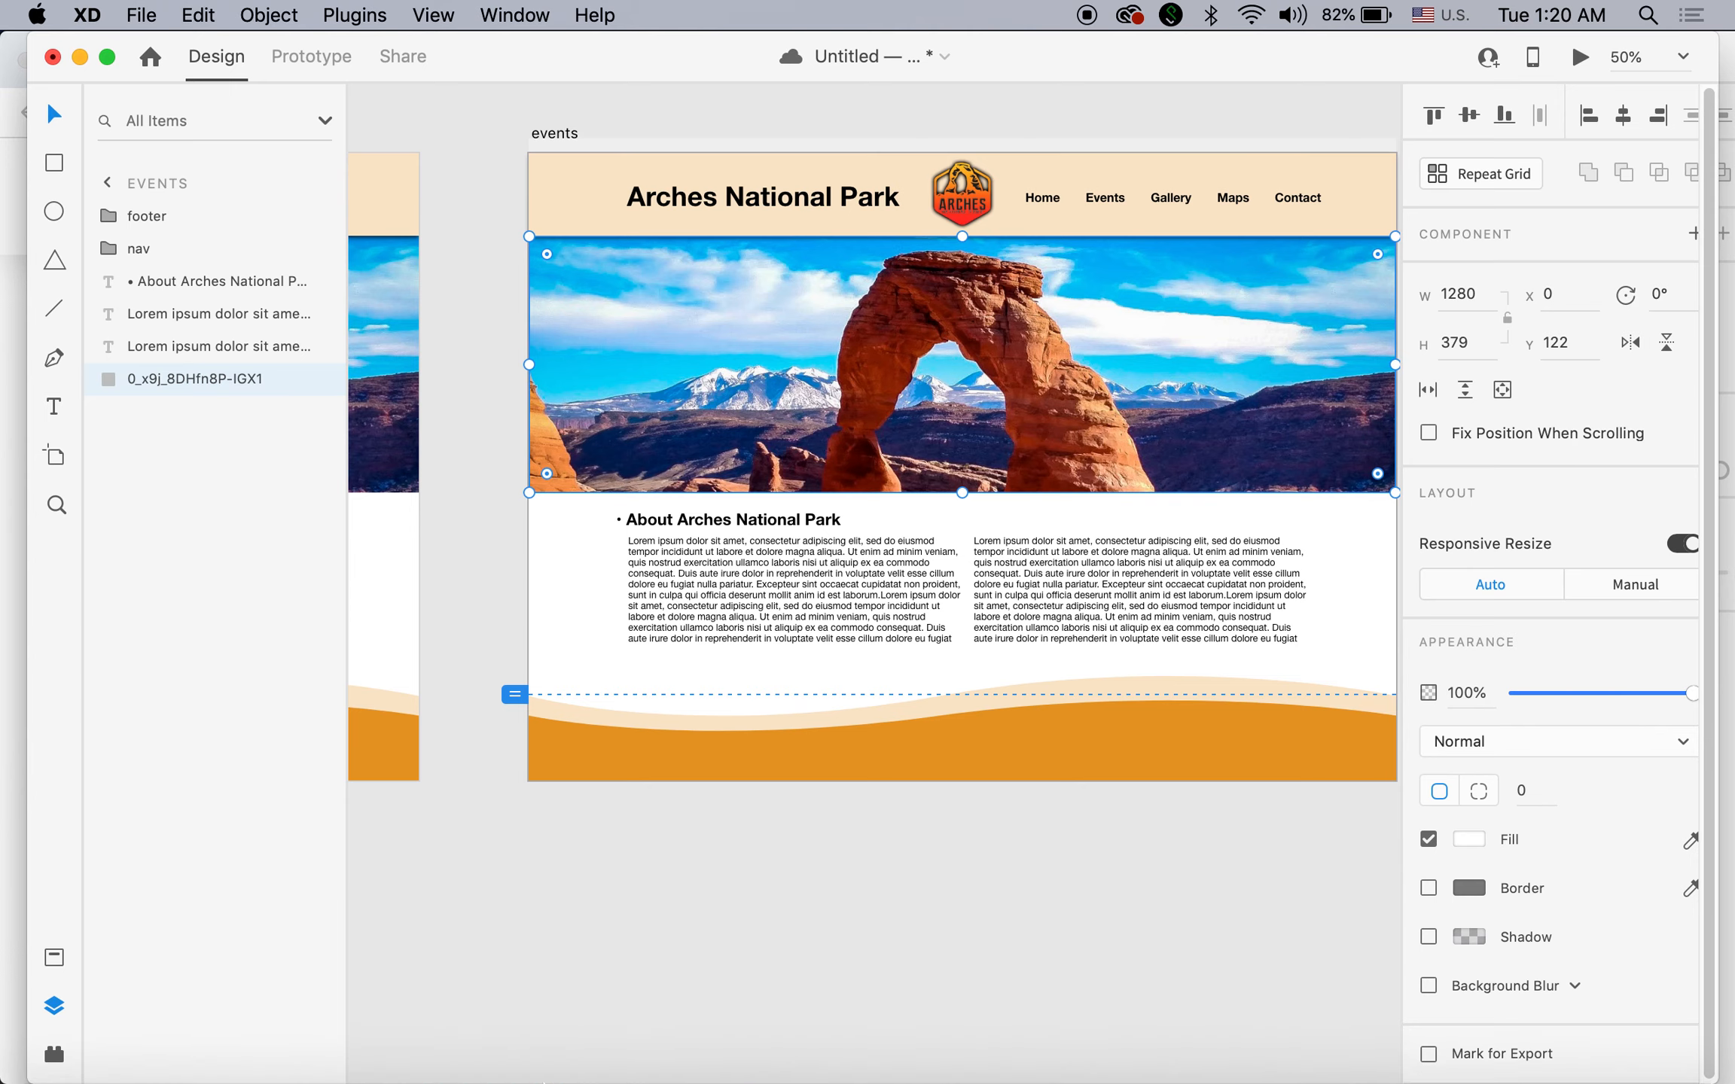
pyautogui.moveTo(544, 1069)
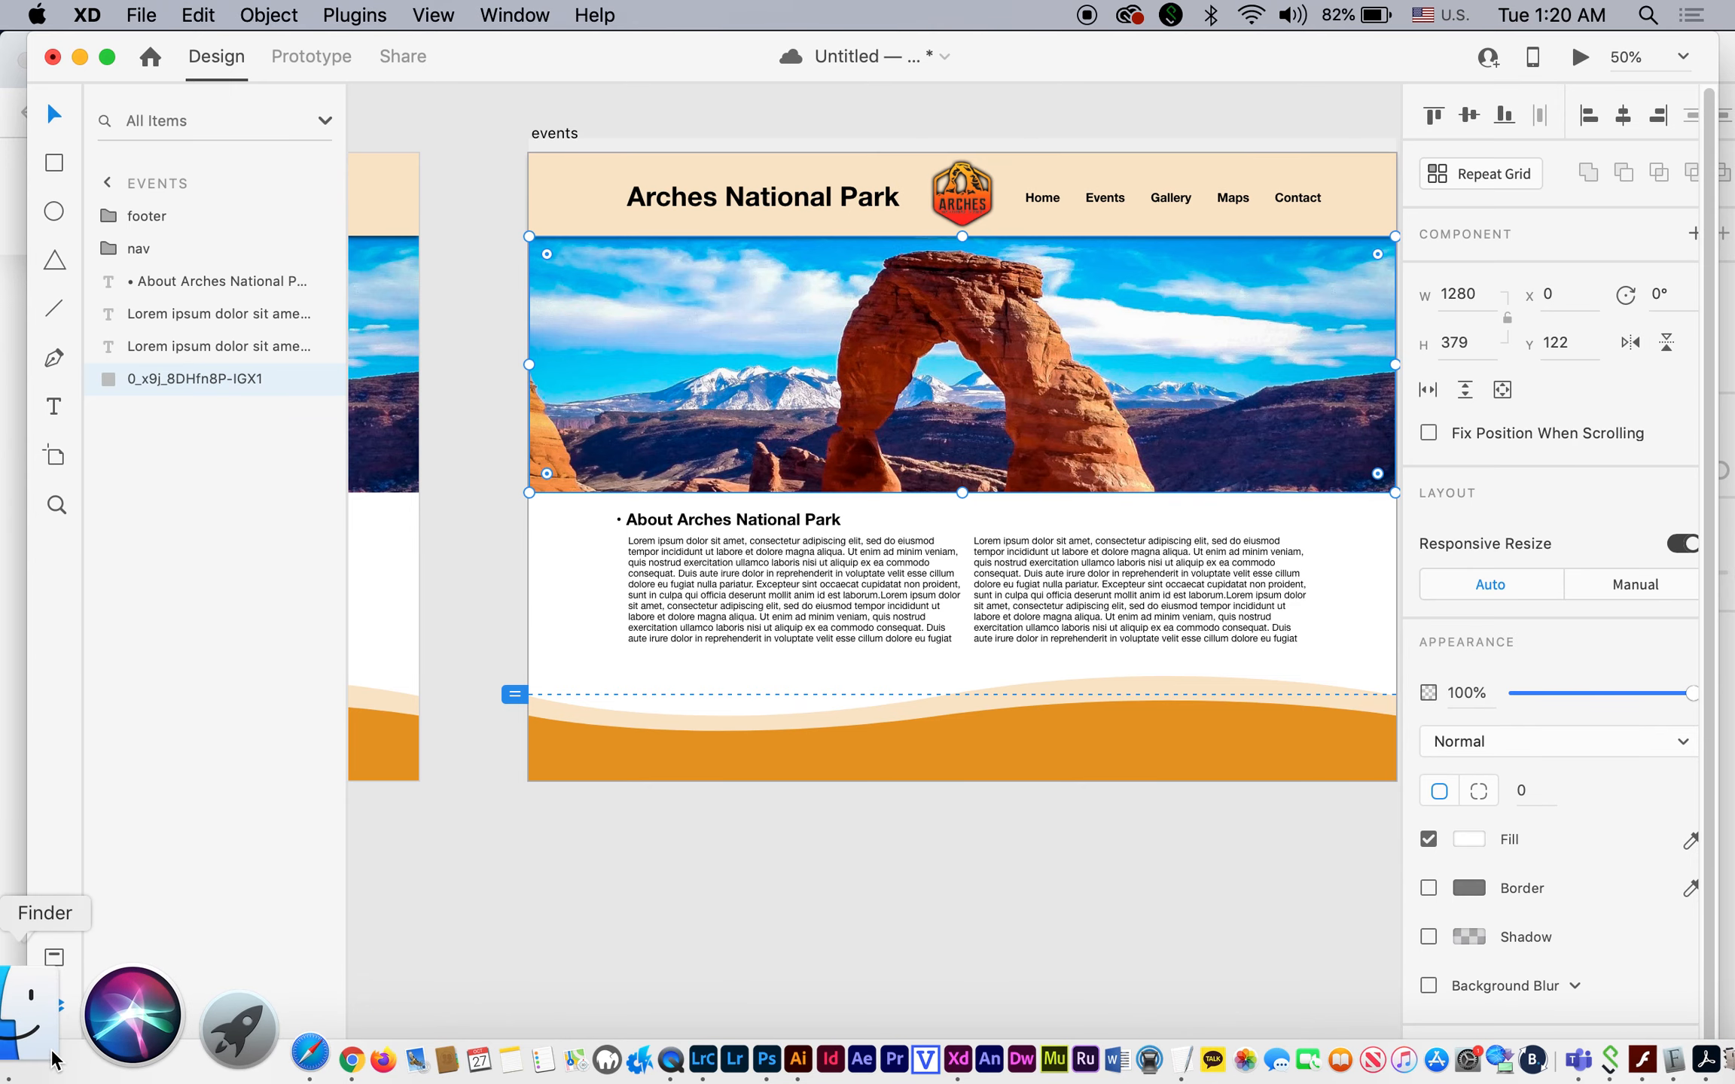
pyautogui.click(44, 1058)
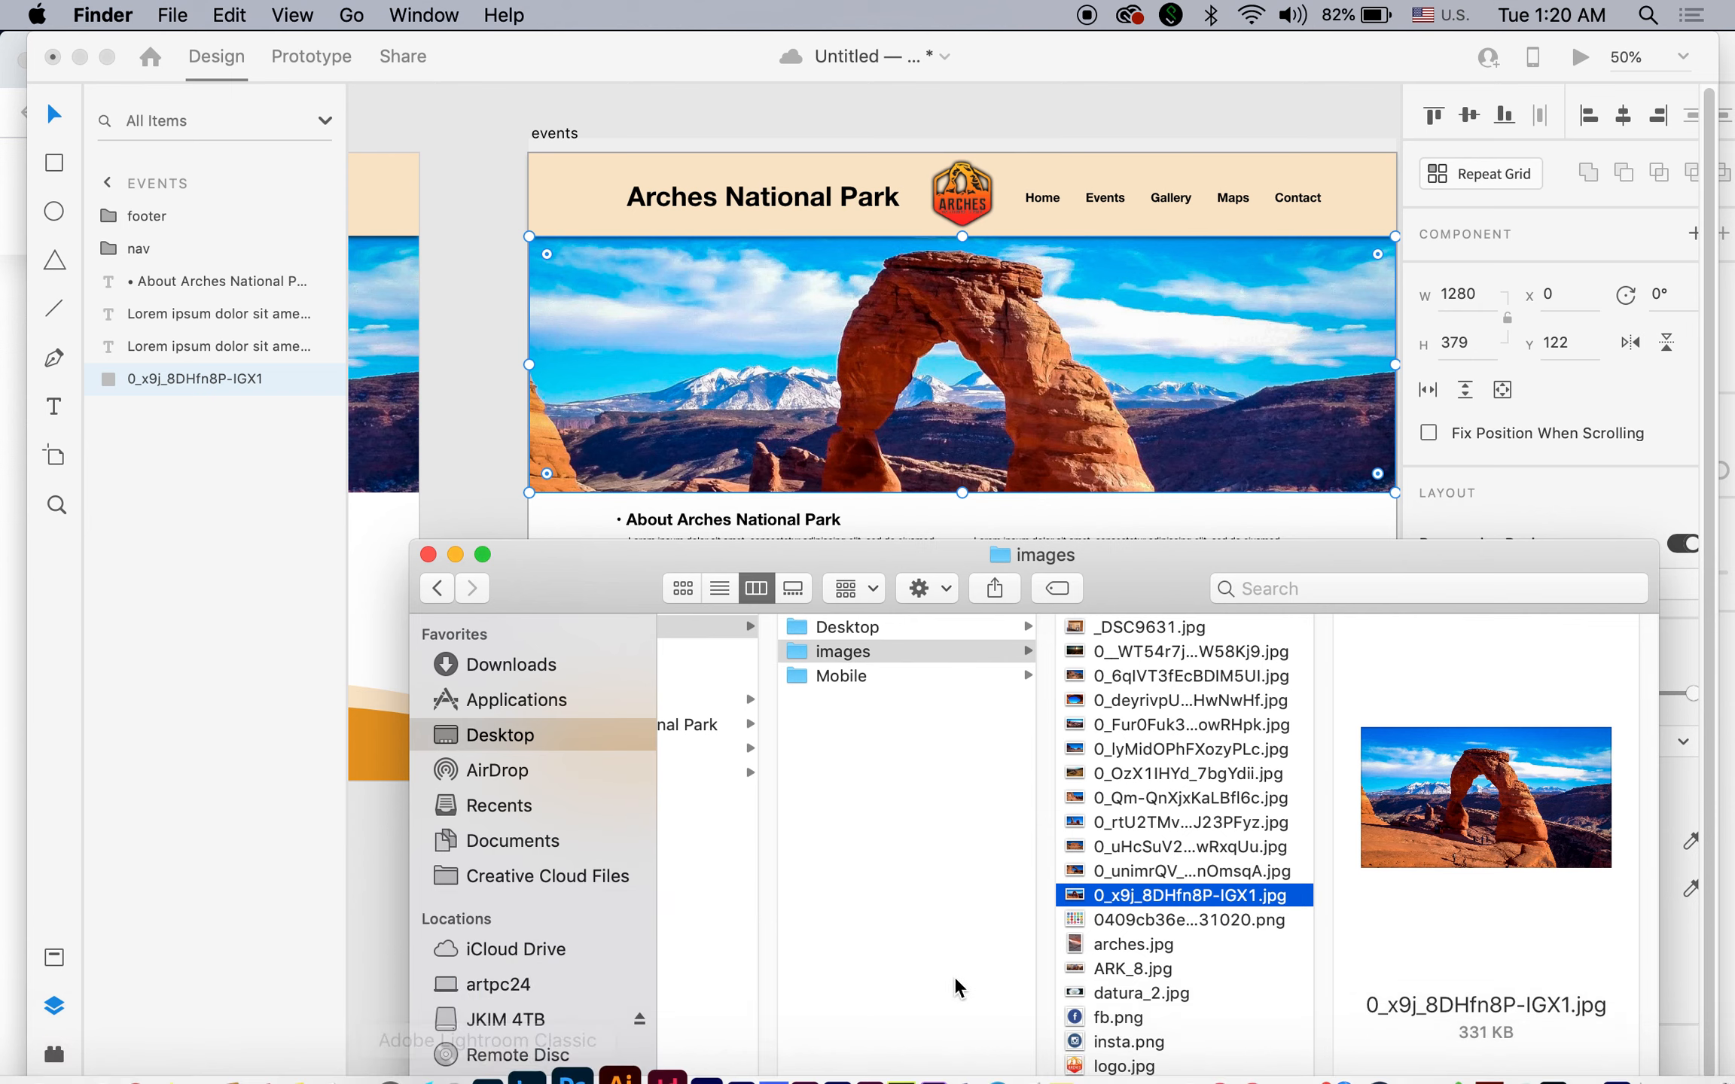
pyautogui.click(1078, 971)
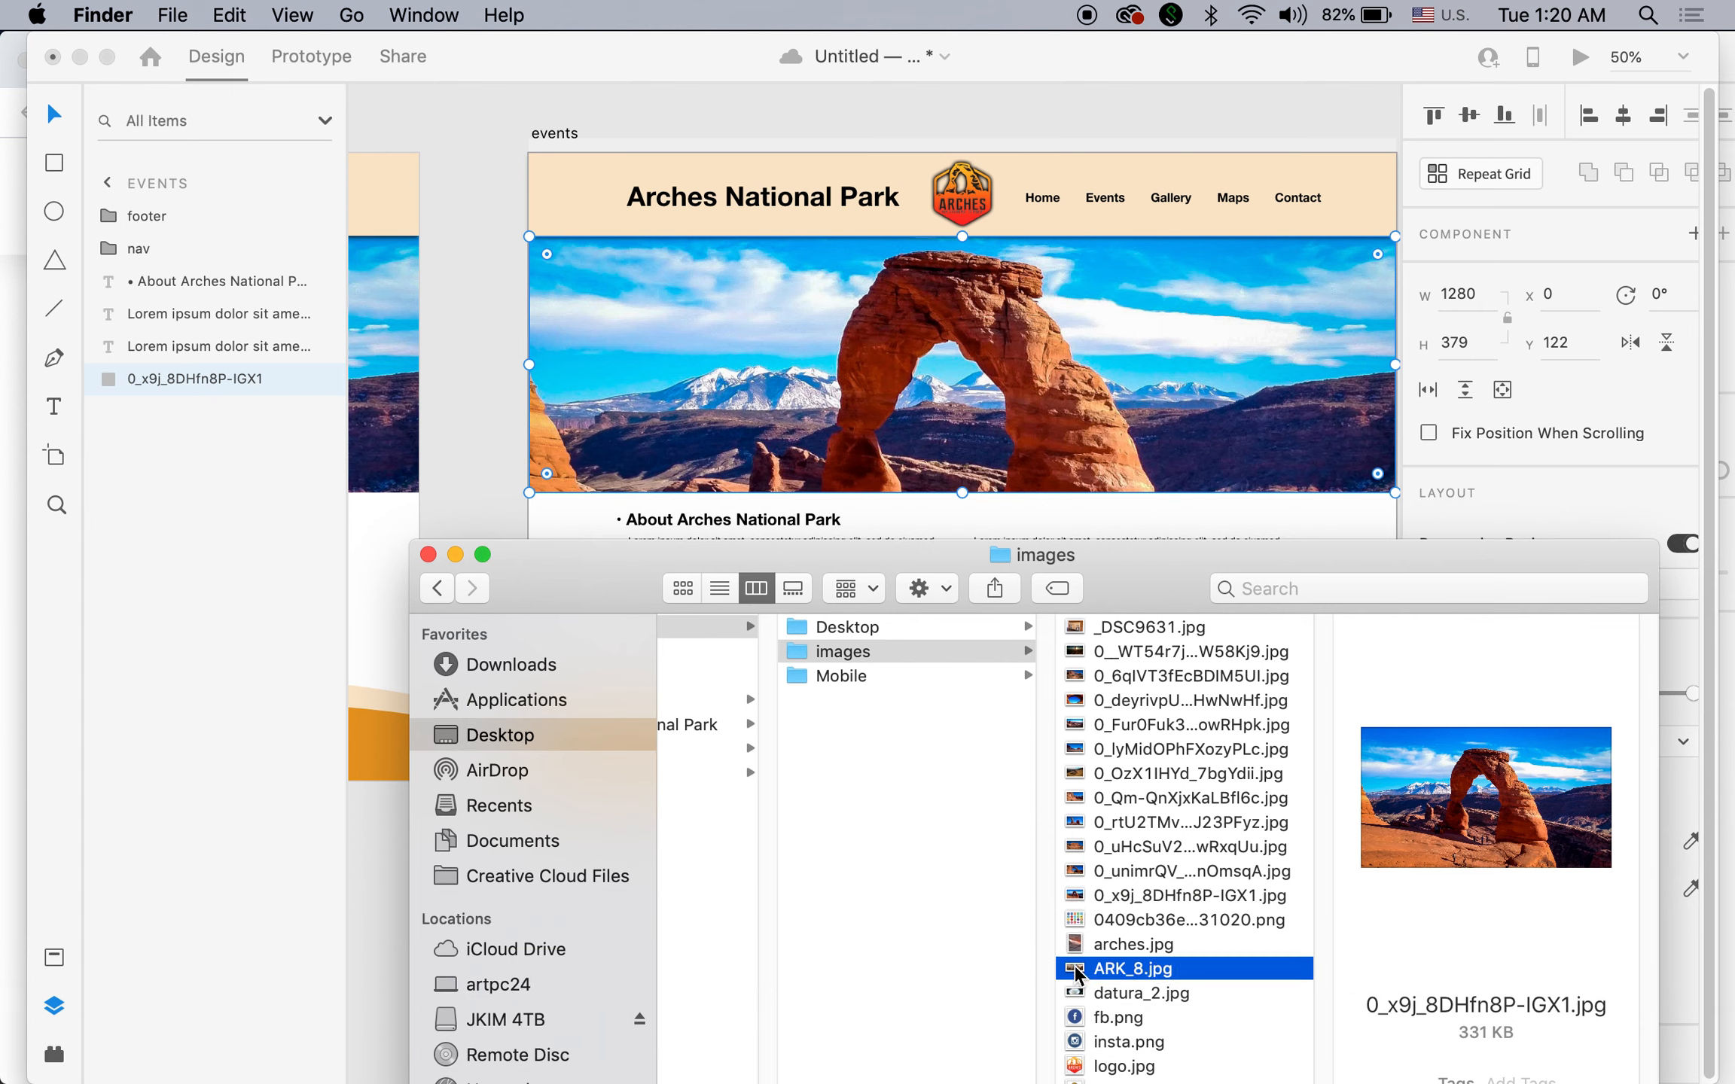
pyautogui.moveTo(1078, 971); pyautogui.dragTo(711, 426)
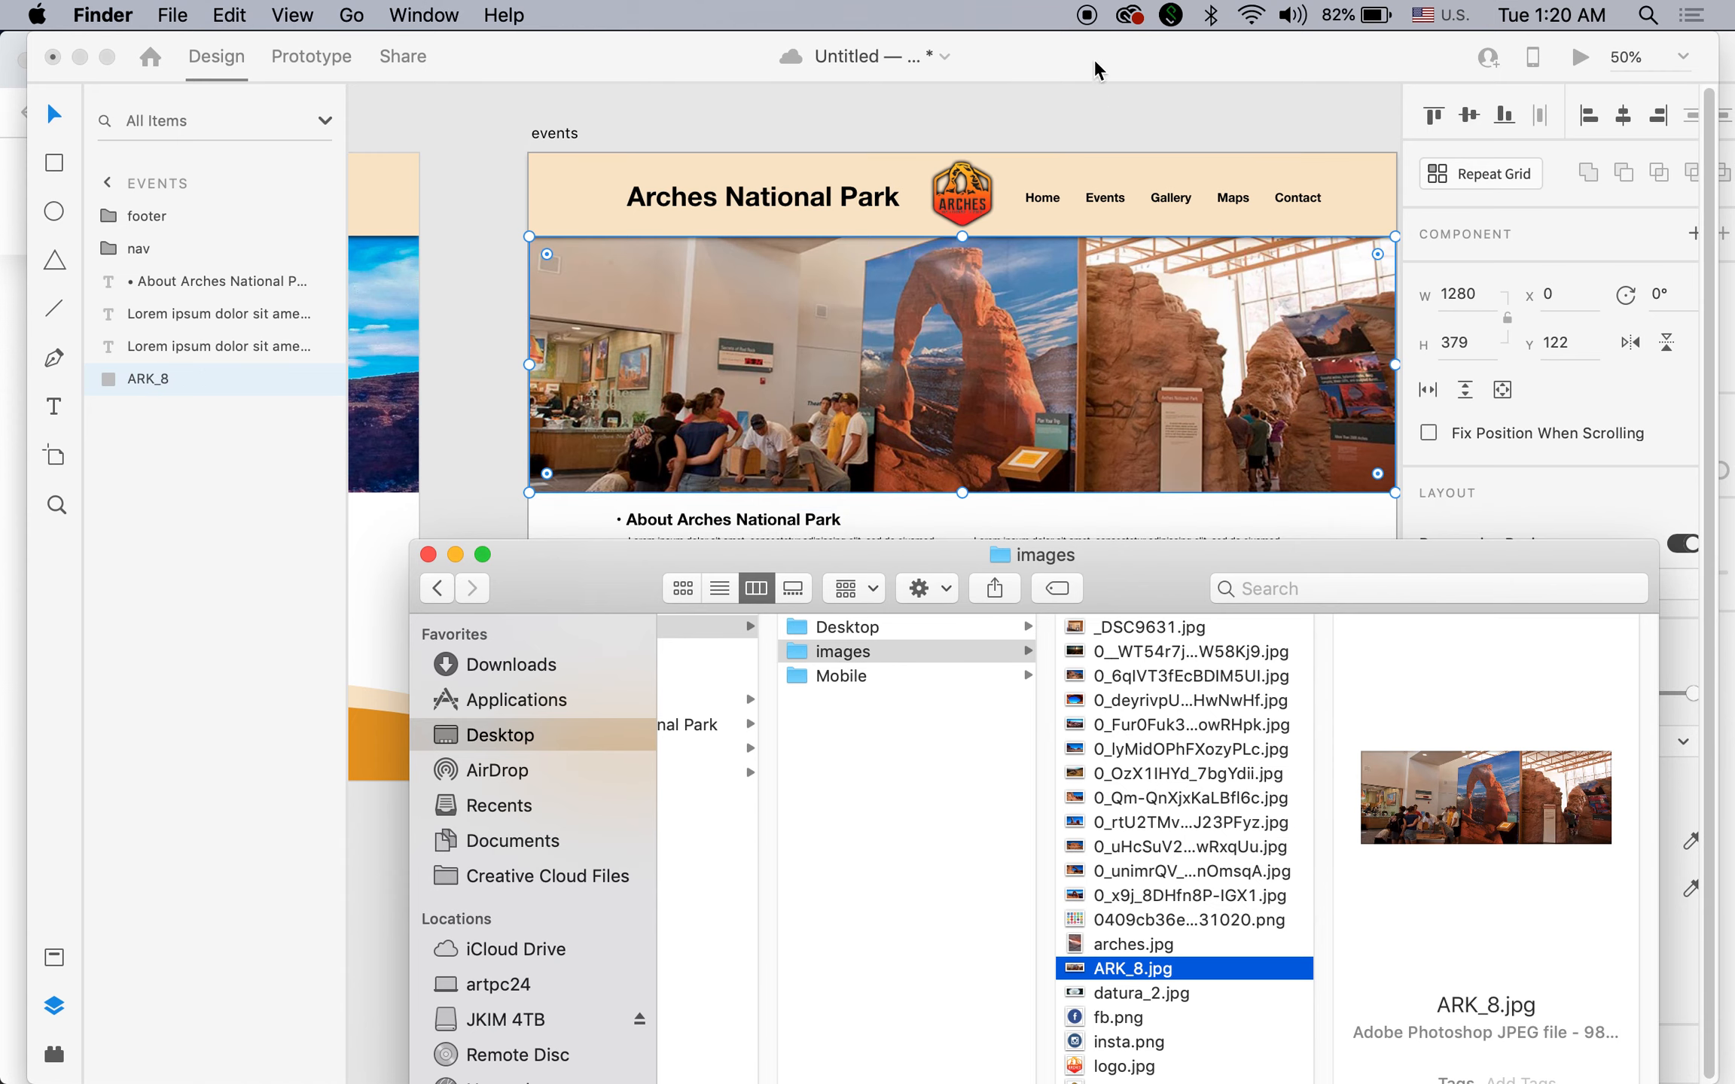
pyautogui.click(1019, 383)
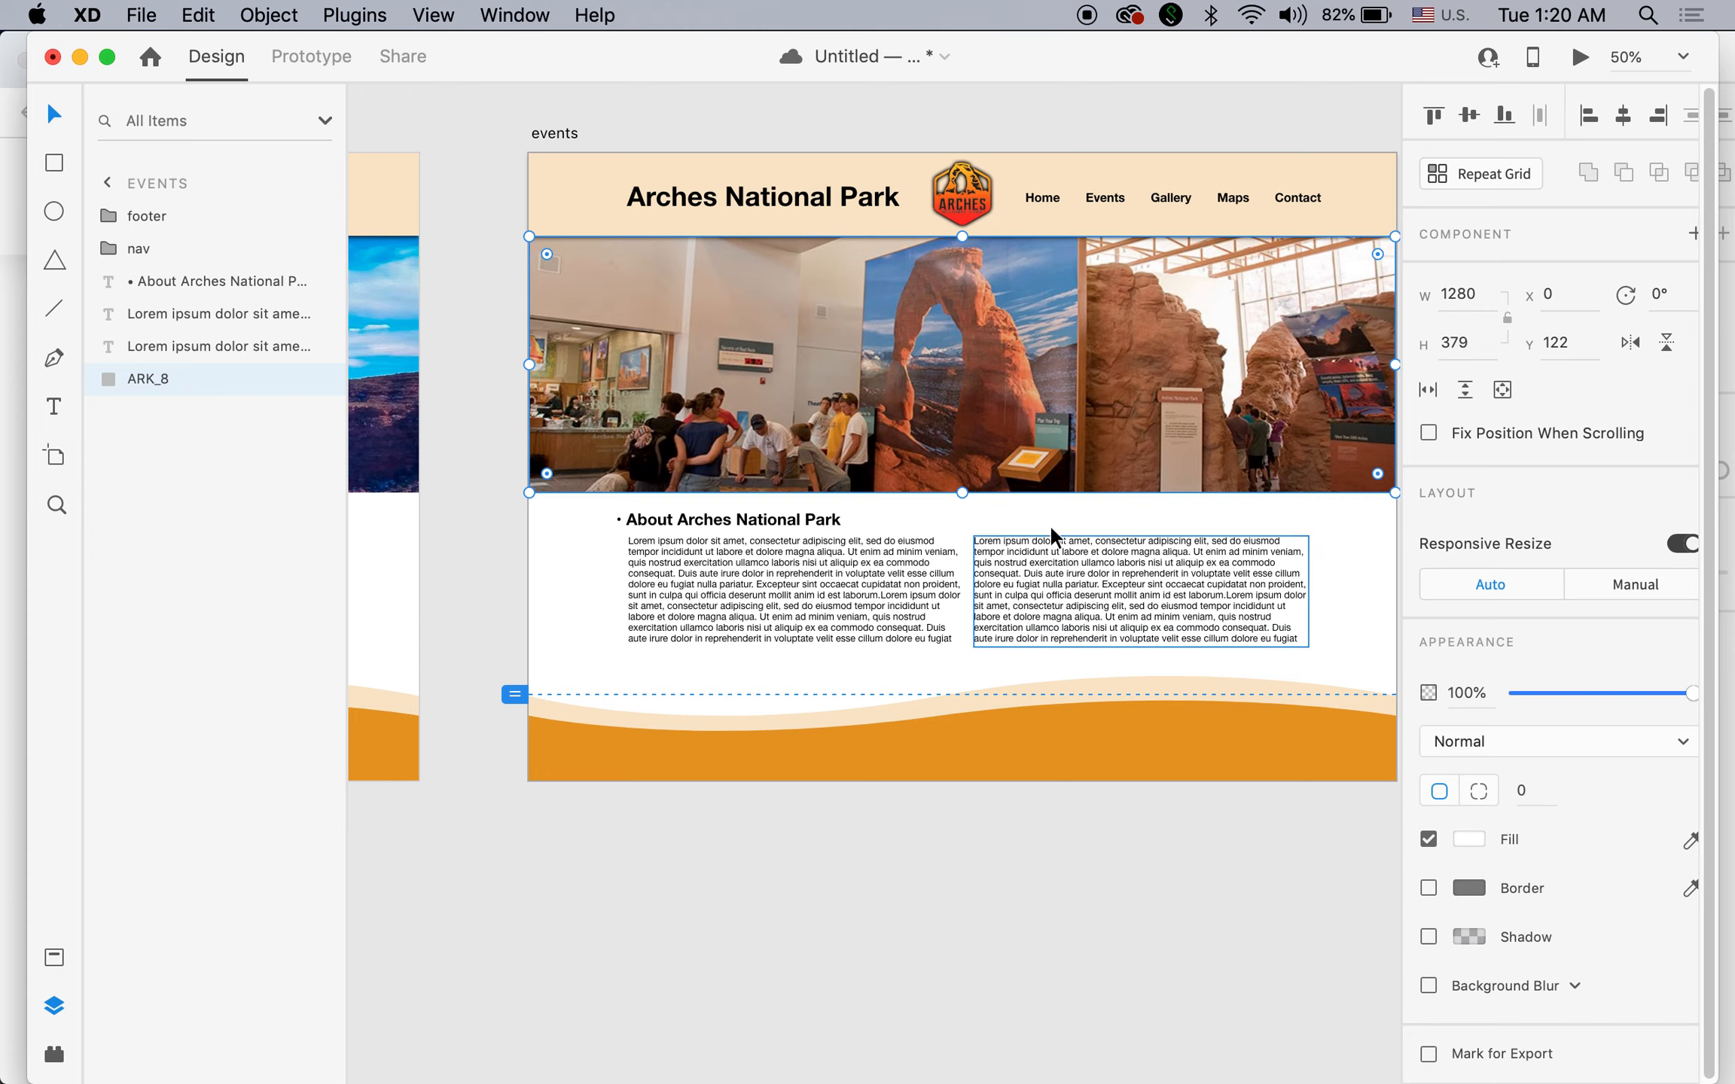
# Extend the events artboard's height to about 1964 px and move its footer down to about Y 1593.
pyautogui.click(558, 131)
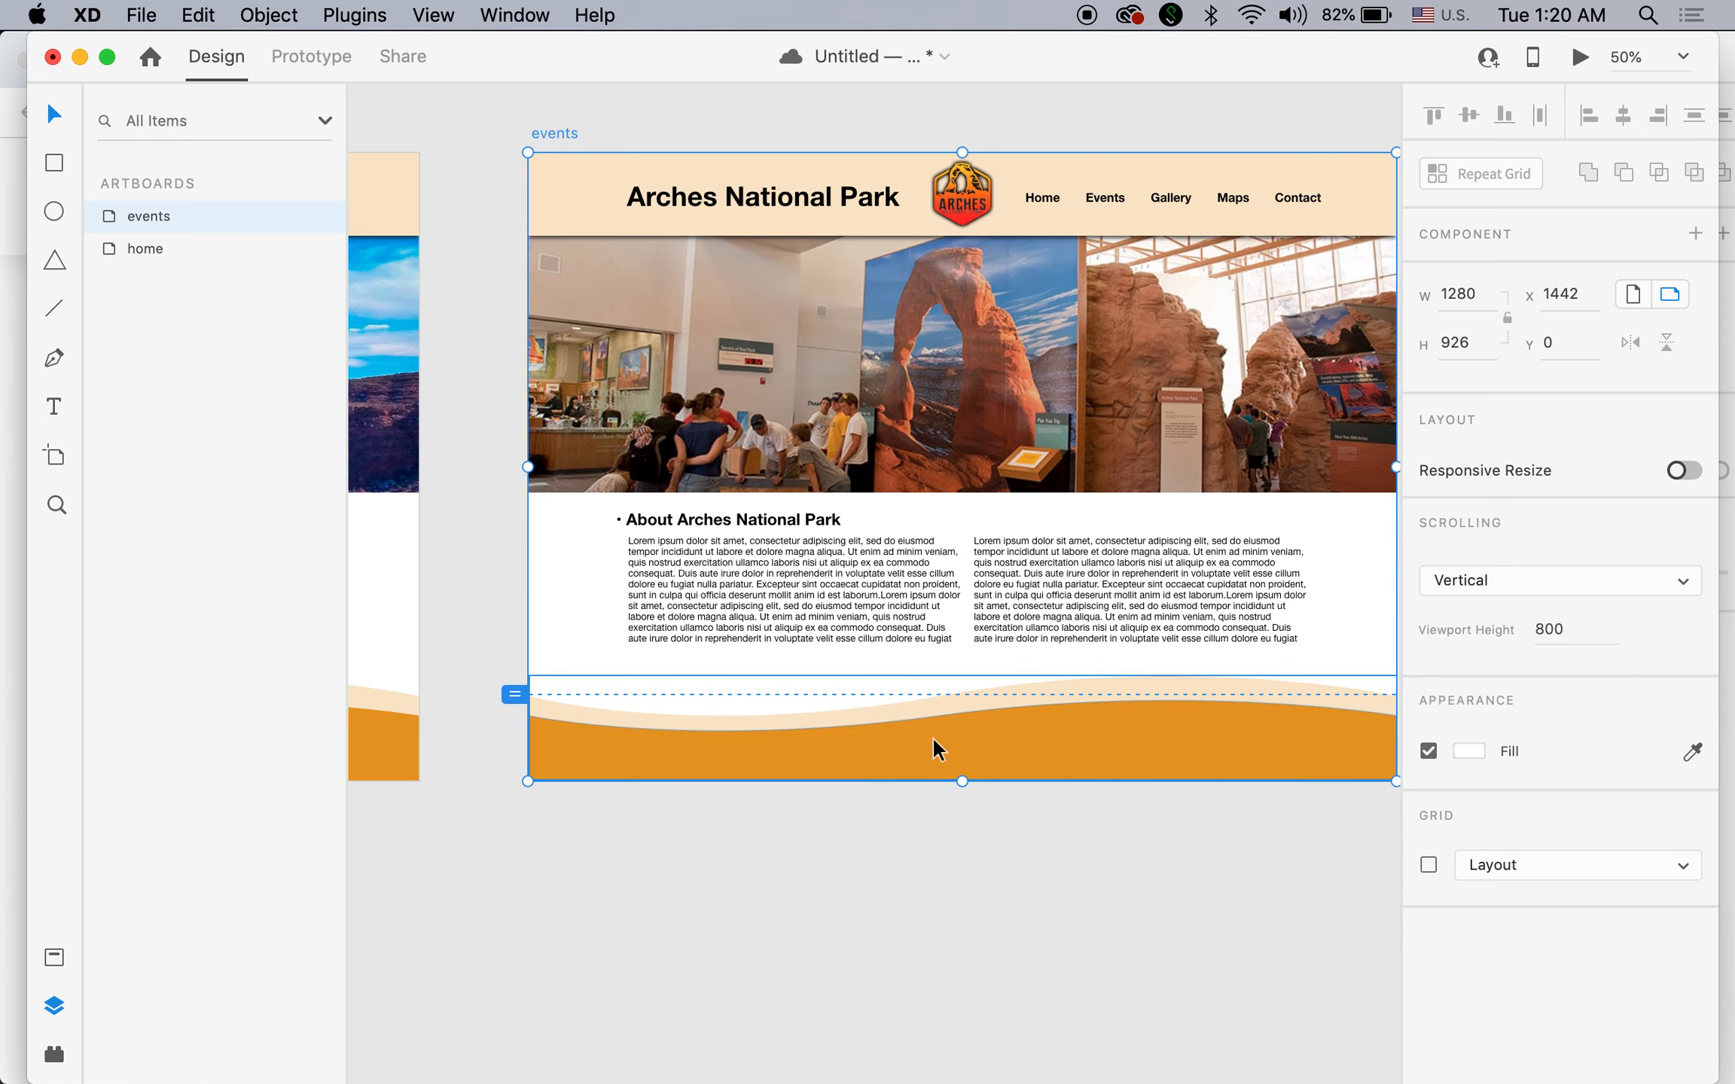
pyautogui.keyDown('alt'); pyautogui.click(955, 798); pyautogui.keyUp('alt')
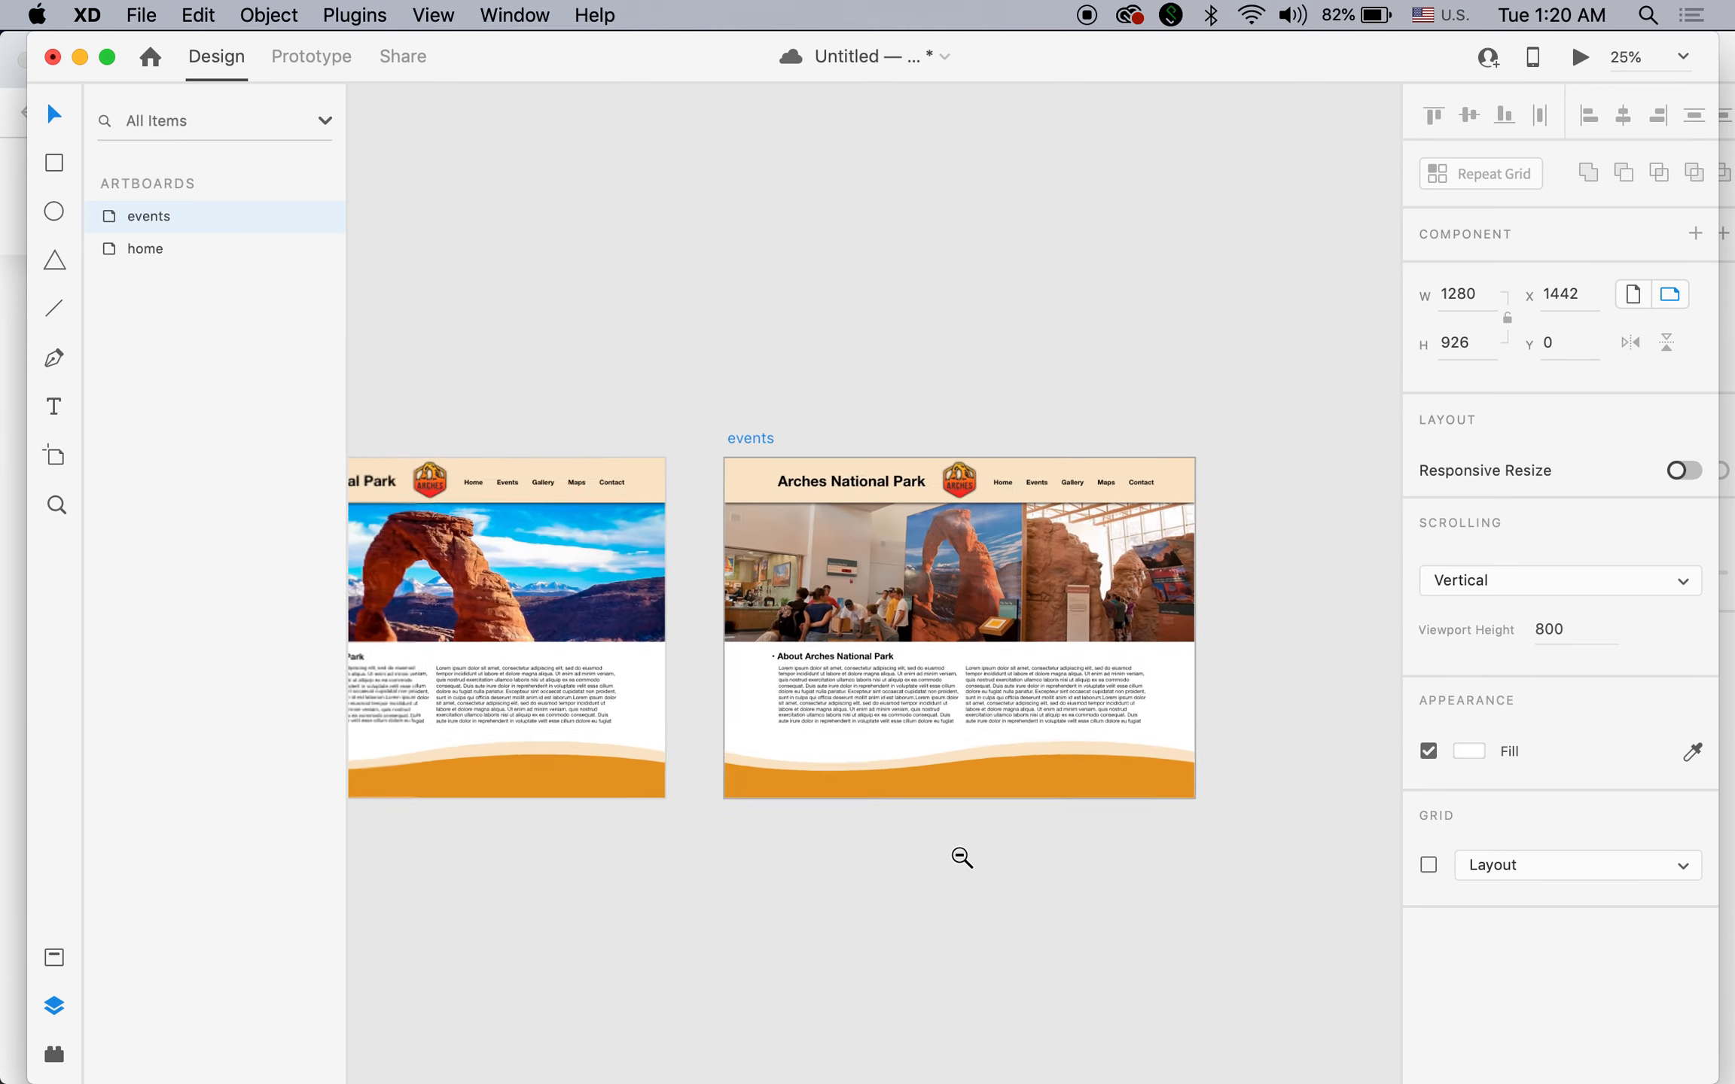
pyautogui.moveTo(921, 563); pyautogui.dragTo(921, 911)
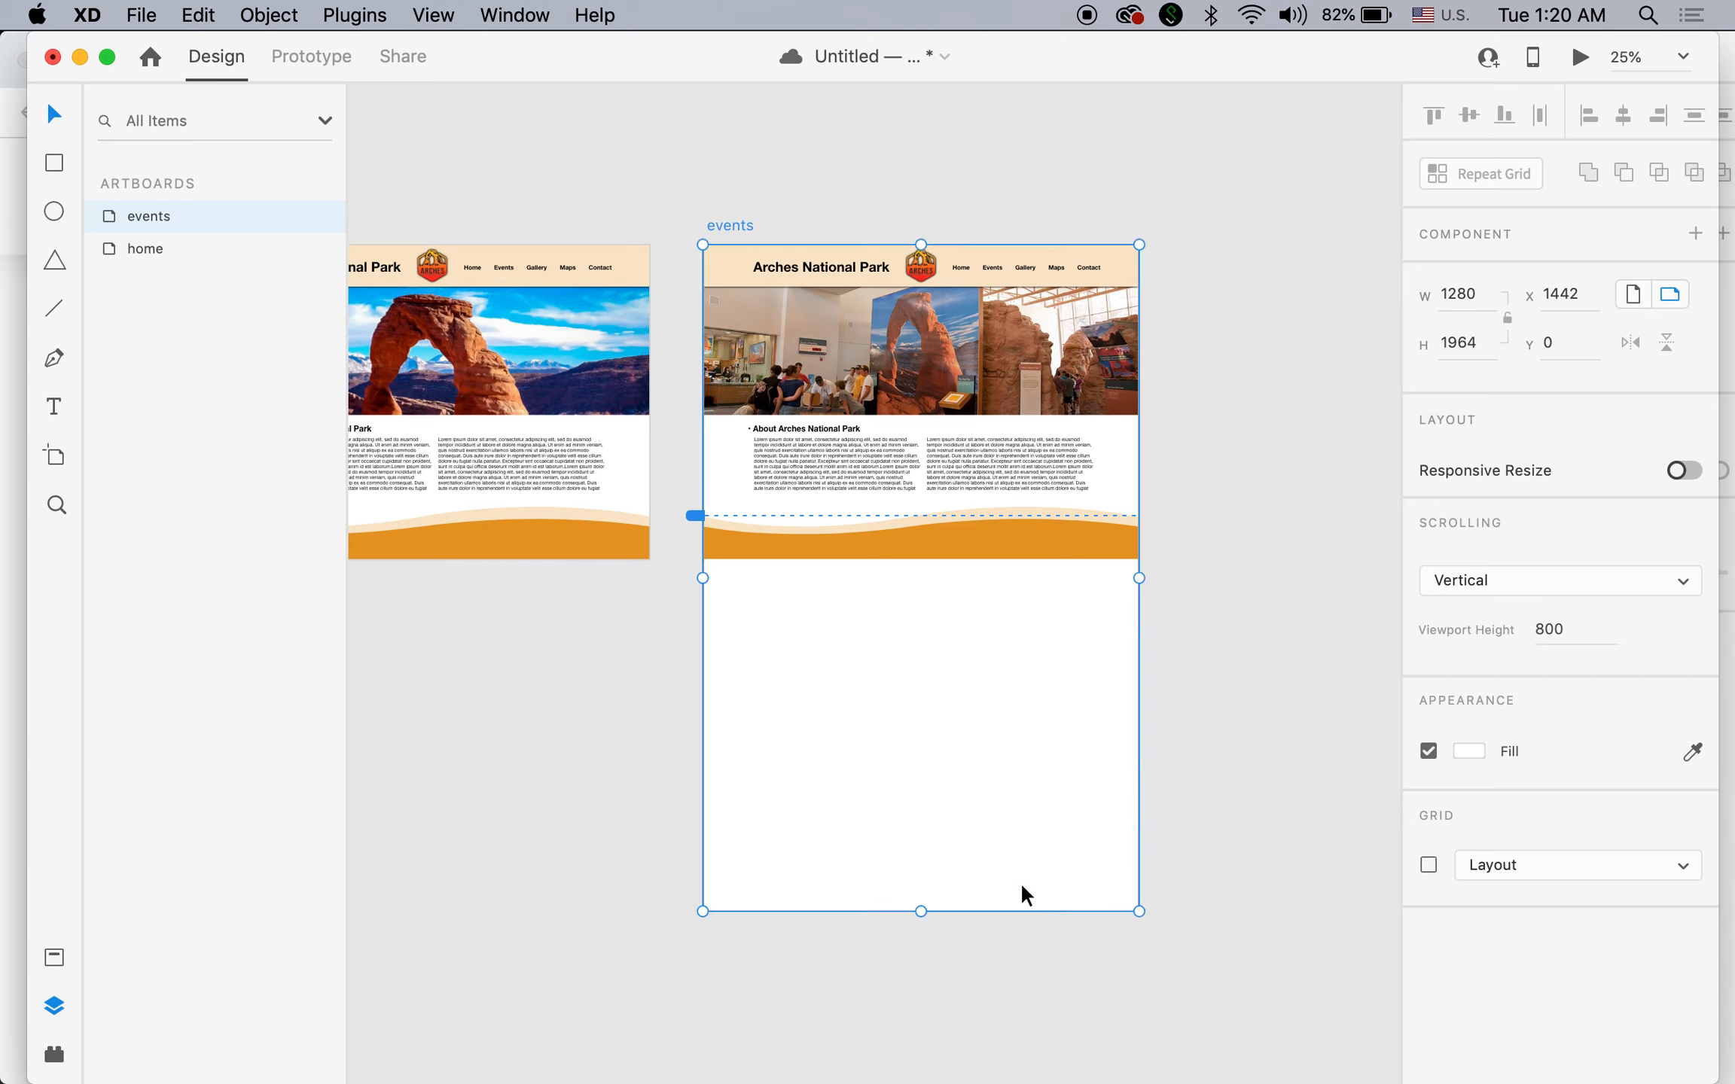
pyautogui.click(940, 541)
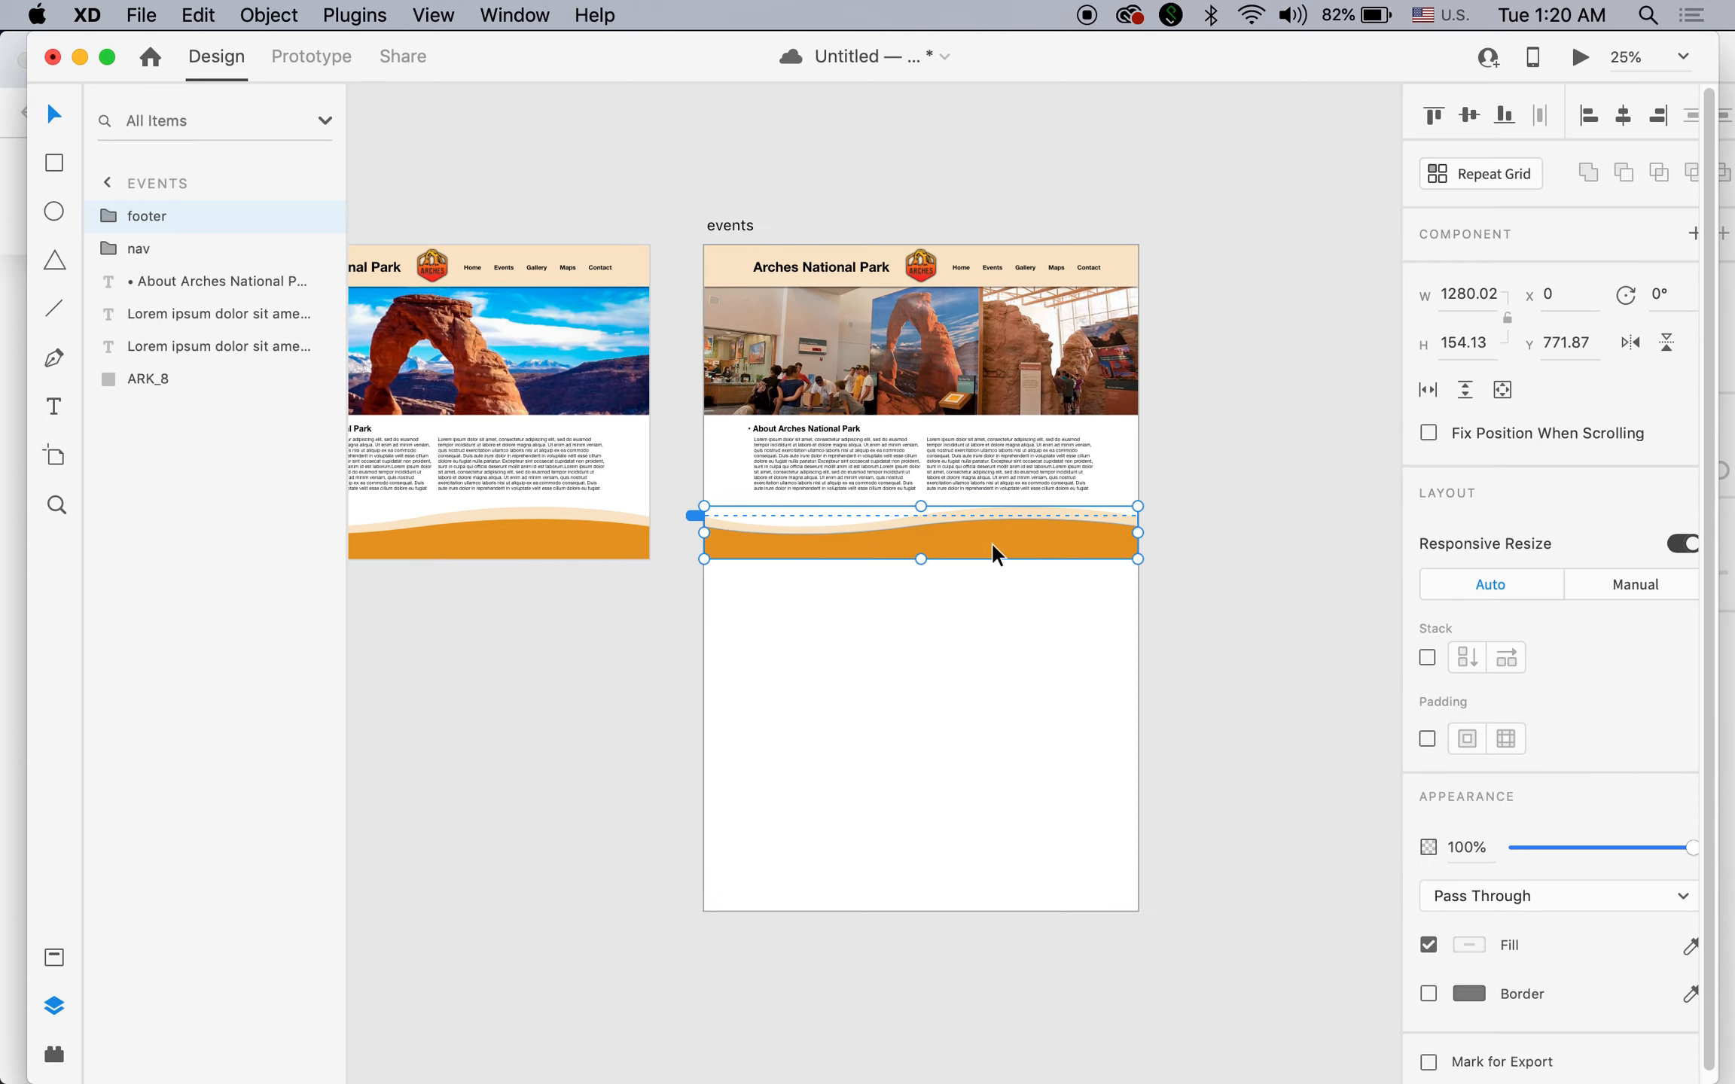
pyautogui.moveTo(993, 552); pyautogui.dragTo(994, 817)
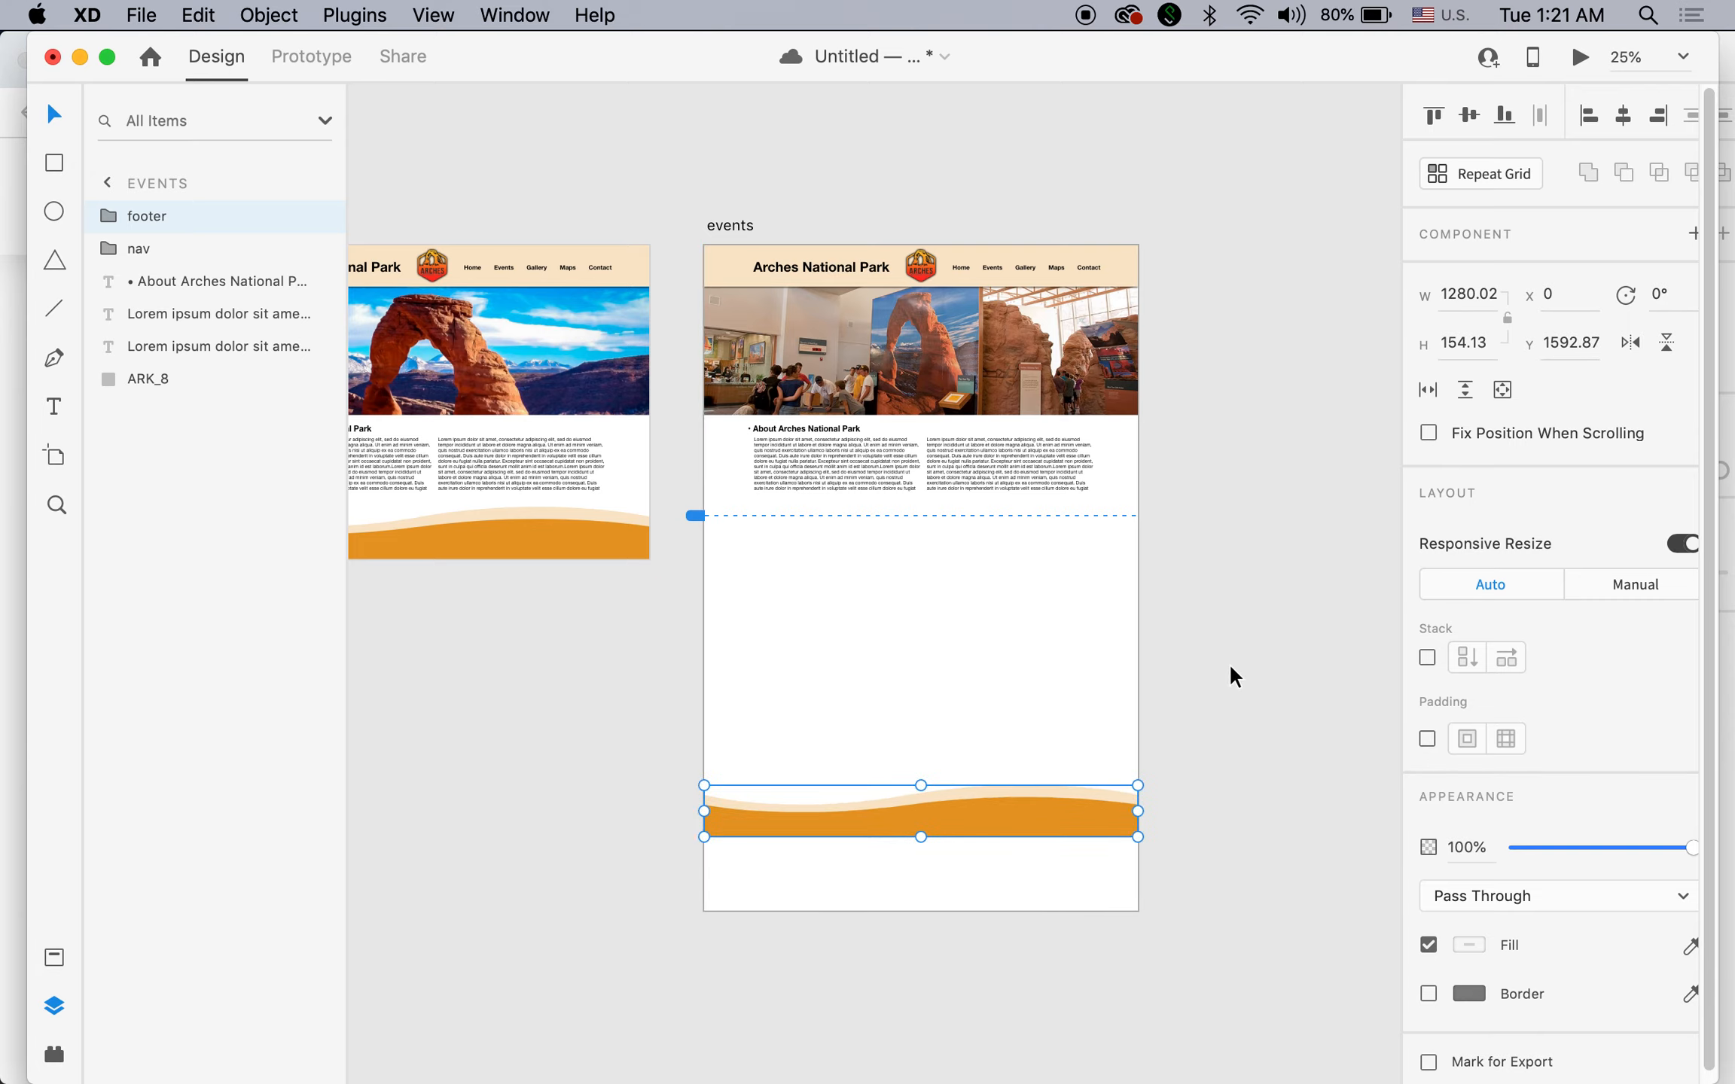
# Switch to the ArchesNP document and copy the About – 1 artboard's Events heading, two paragraphs, photo grid and three text columns.
pyautogui.click(515, 15)
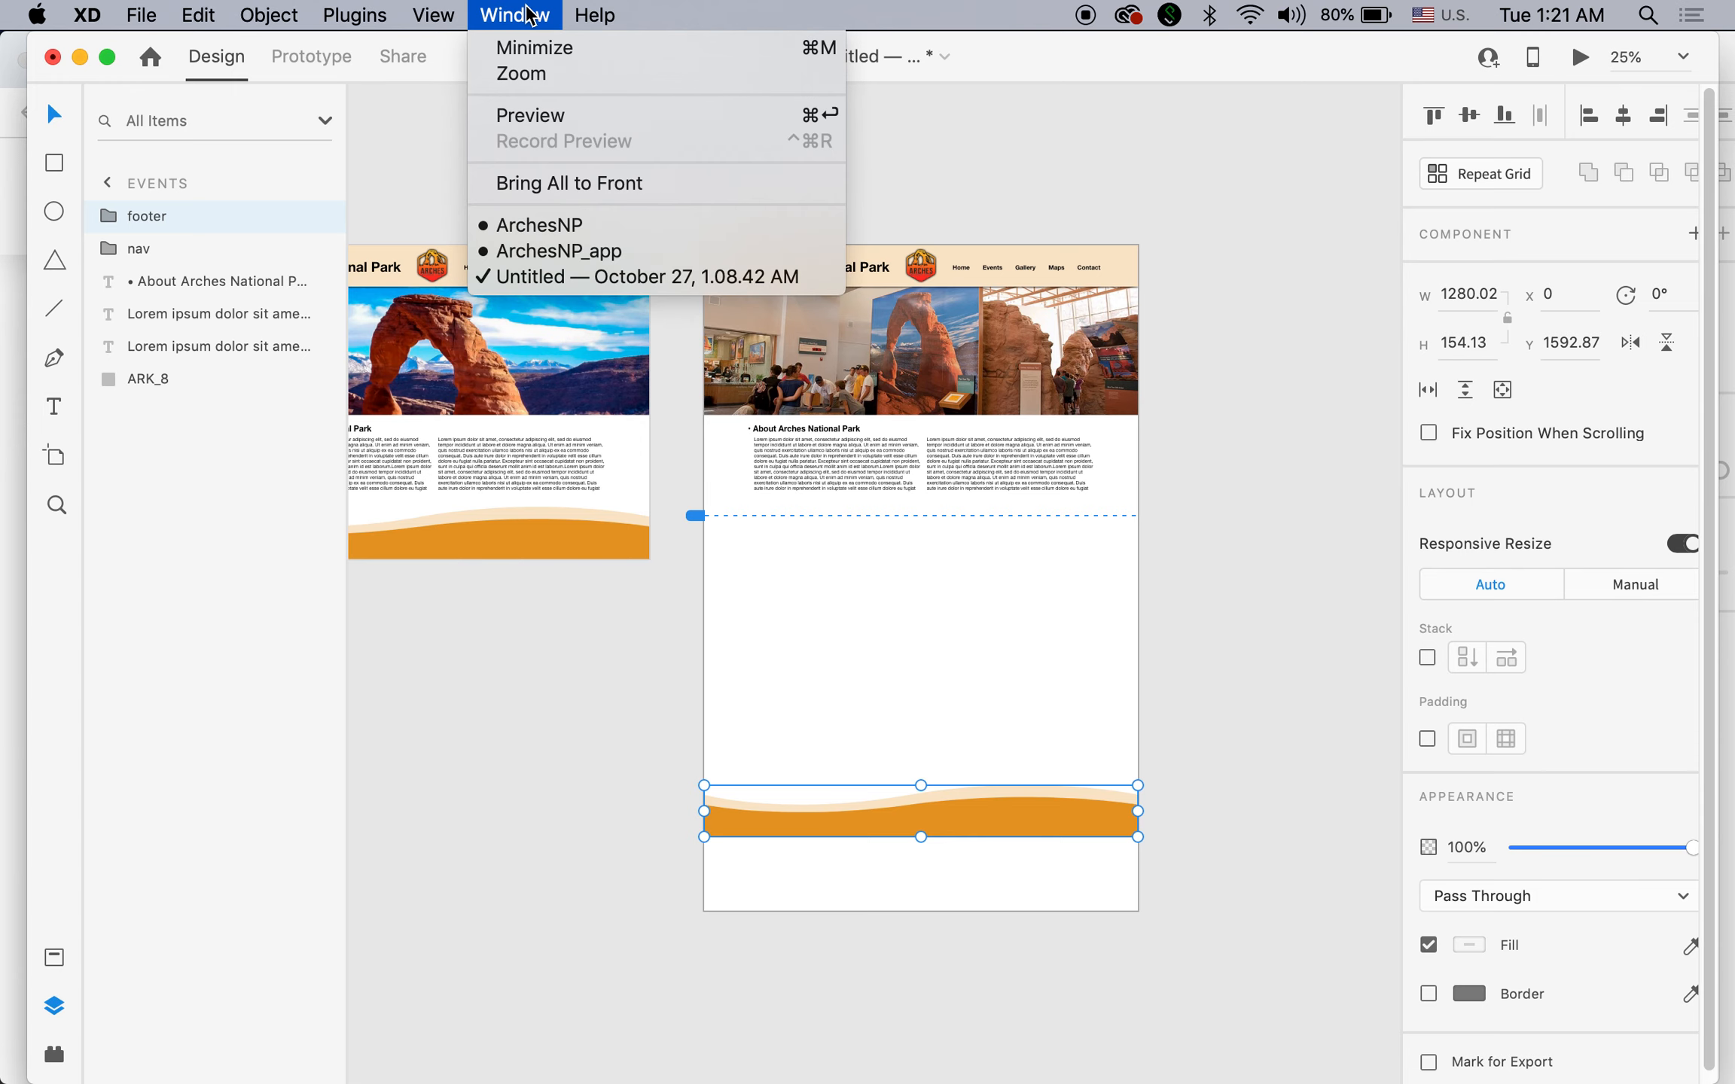
pyautogui.click(588, 224)
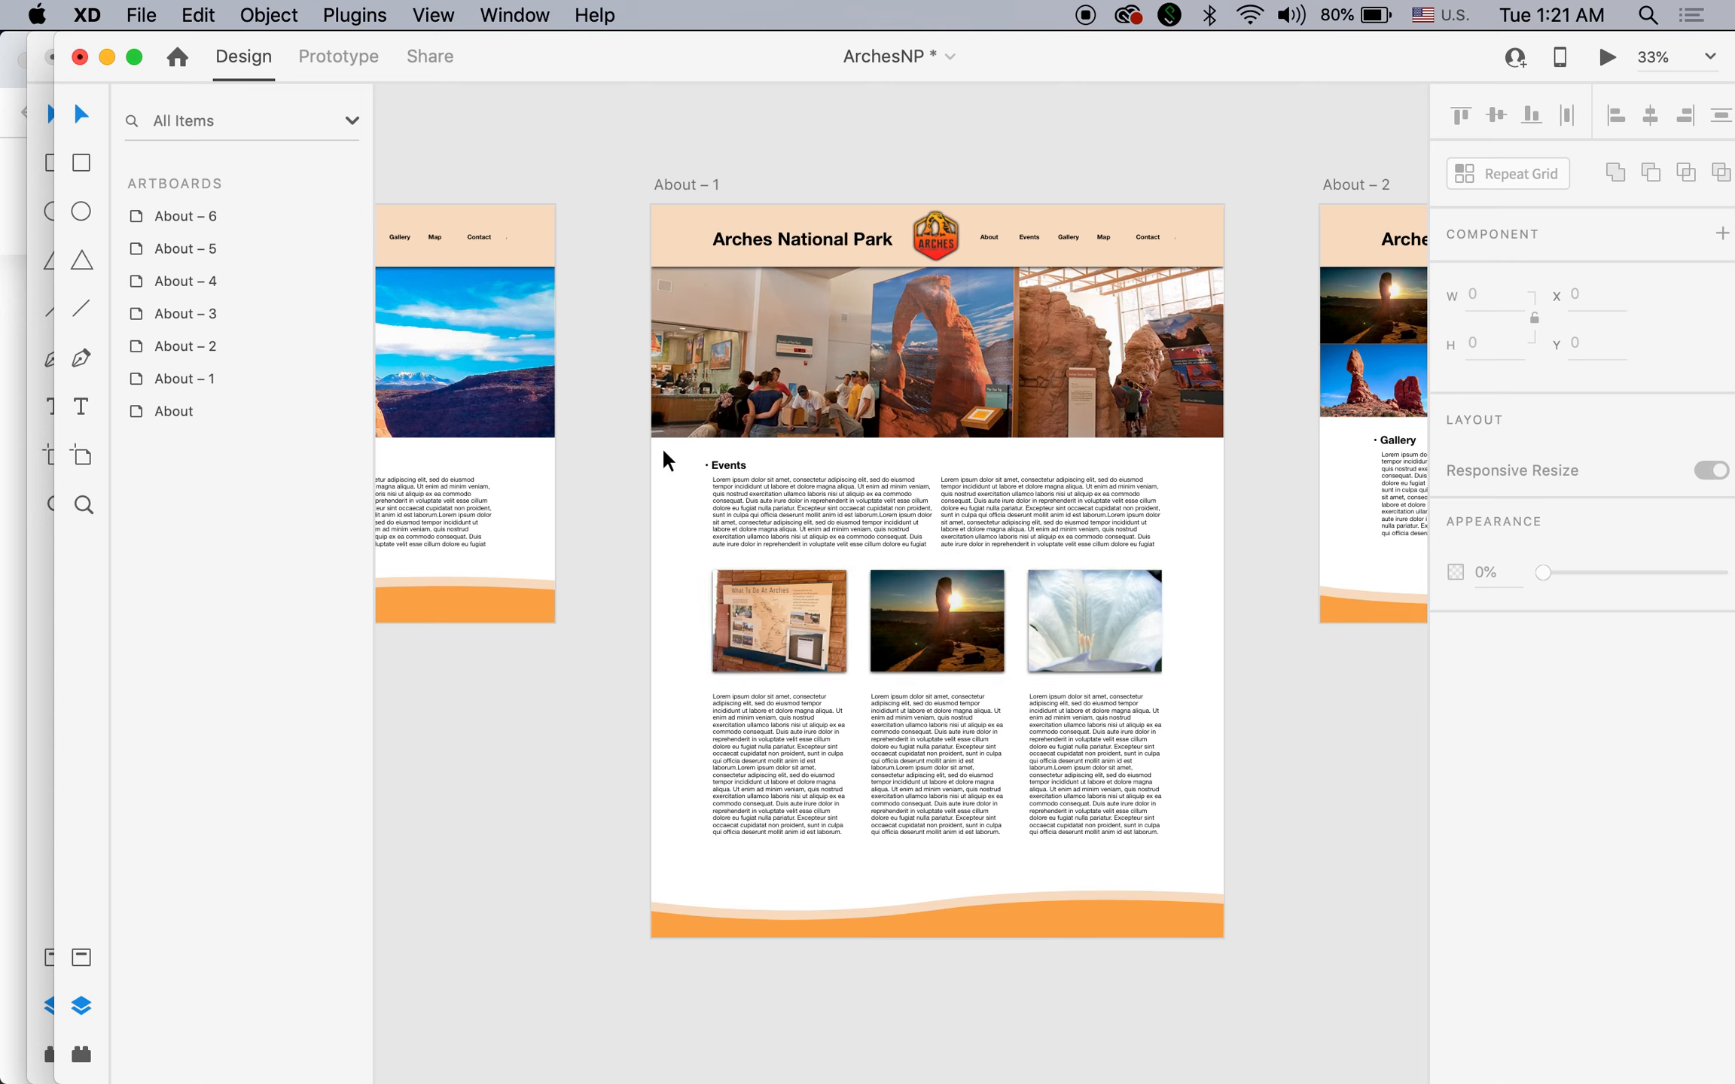
pyautogui.click(729, 473)
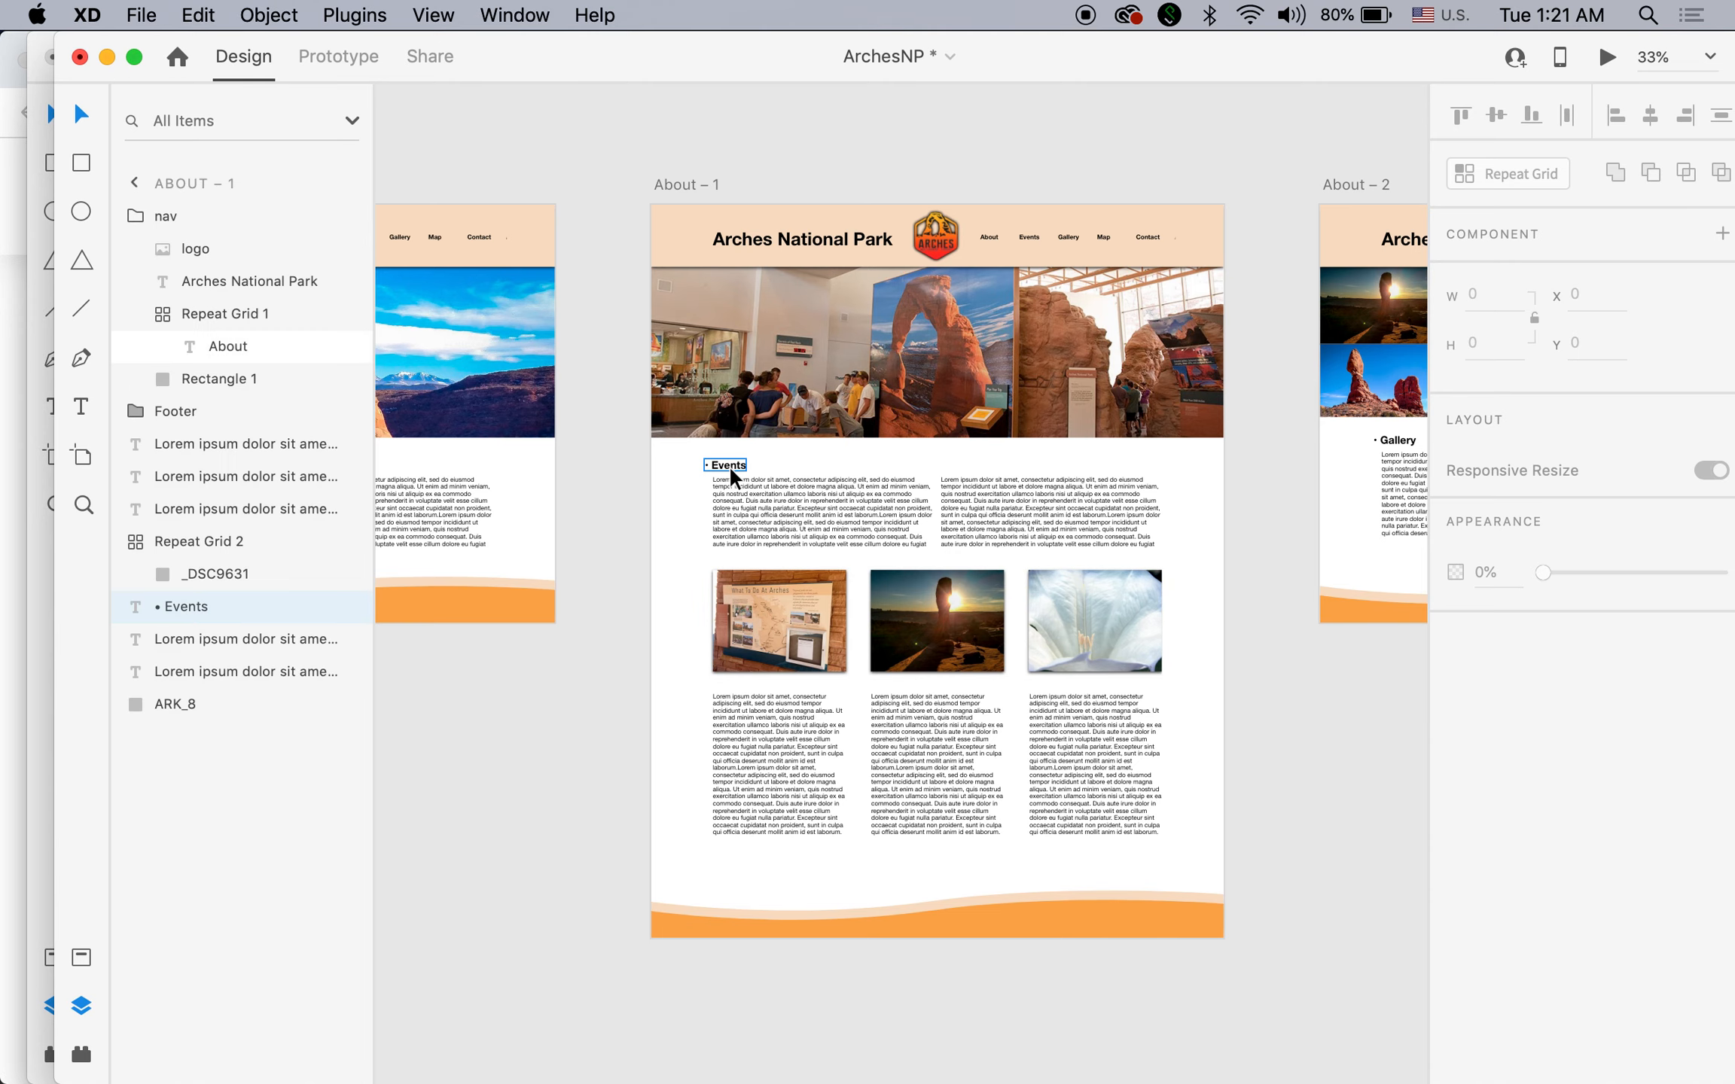
pyautogui.keyDown('shift'); pyautogui.click(829, 518); pyautogui.keyUp('shift')
pyautogui.keyDown('shift'); pyautogui.click(1028, 518); pyautogui.keyUp('shift')
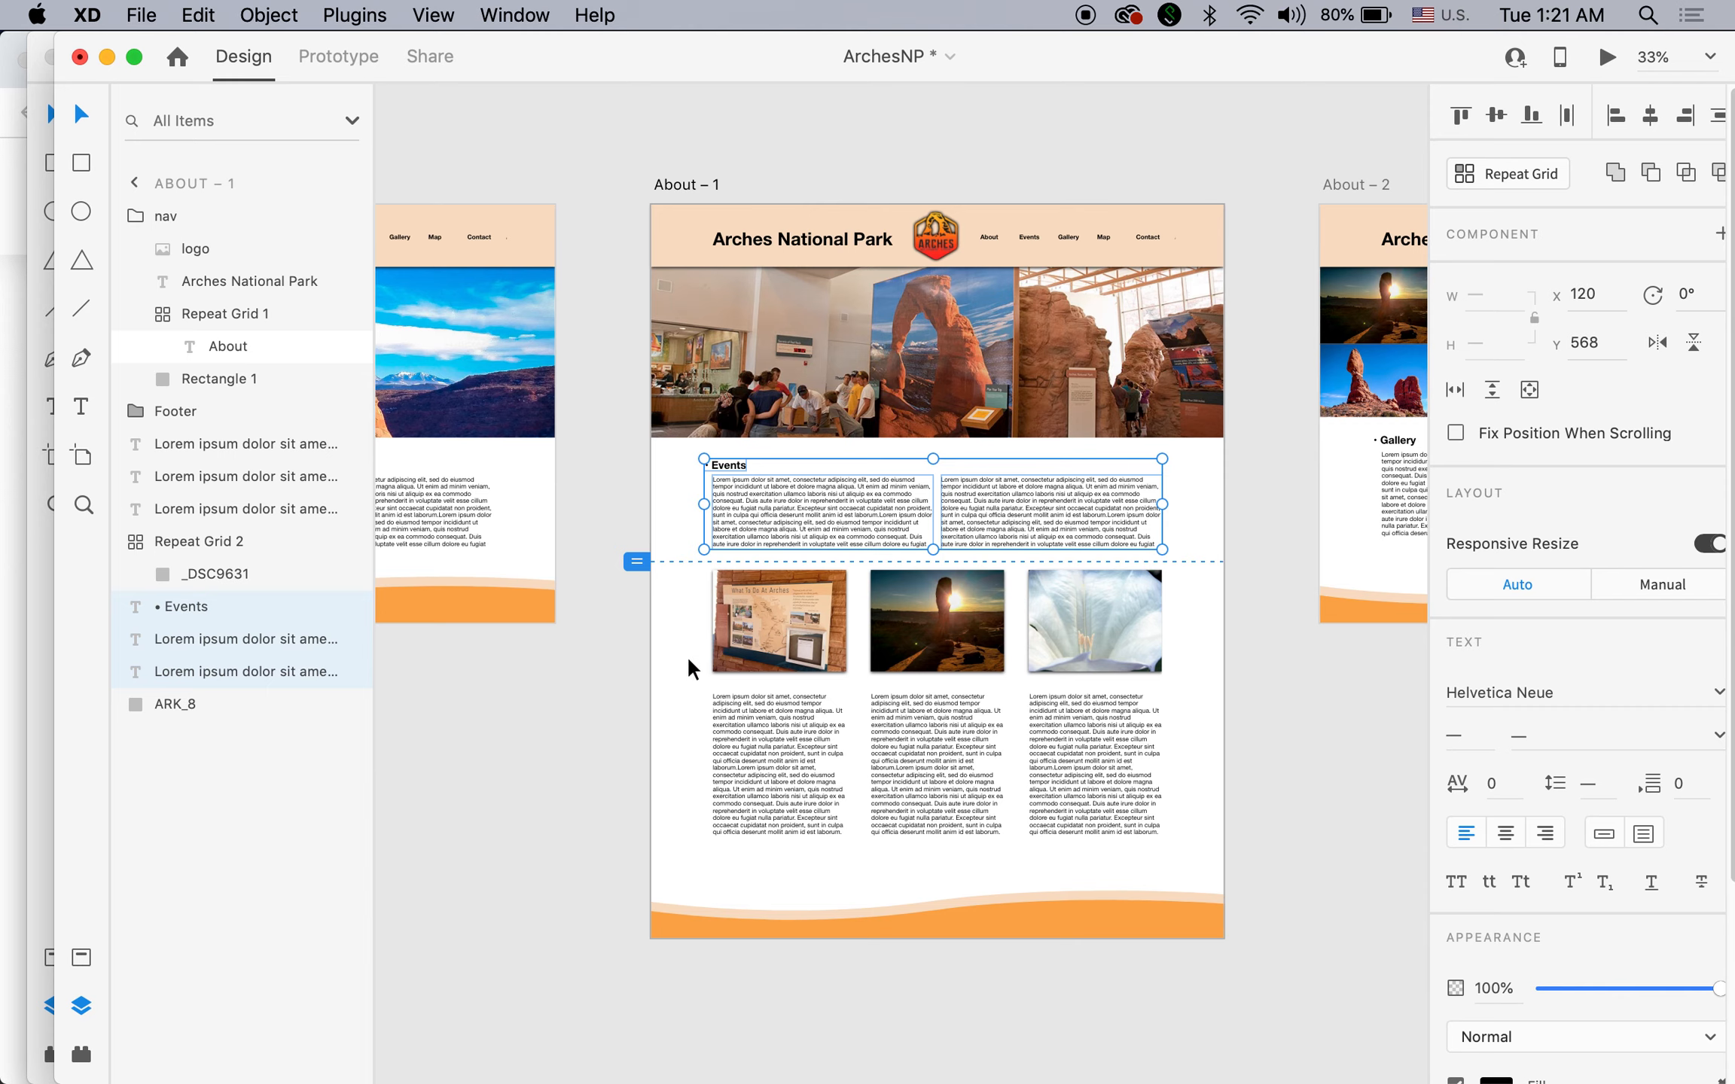
pyautogui.keyDown('shift'); pyautogui.click(724, 671); pyautogui.keyUp('shift')
pyautogui.keyDown('shift'); pyautogui.click(776, 764); pyautogui.keyUp('shift')
pyautogui.keyDown('shift'); pyautogui.click(946, 764); pyautogui.keyUp('shift')
pyautogui.keyDown('shift'); pyautogui.click(1101, 764); pyautogui.keyUp('shift')
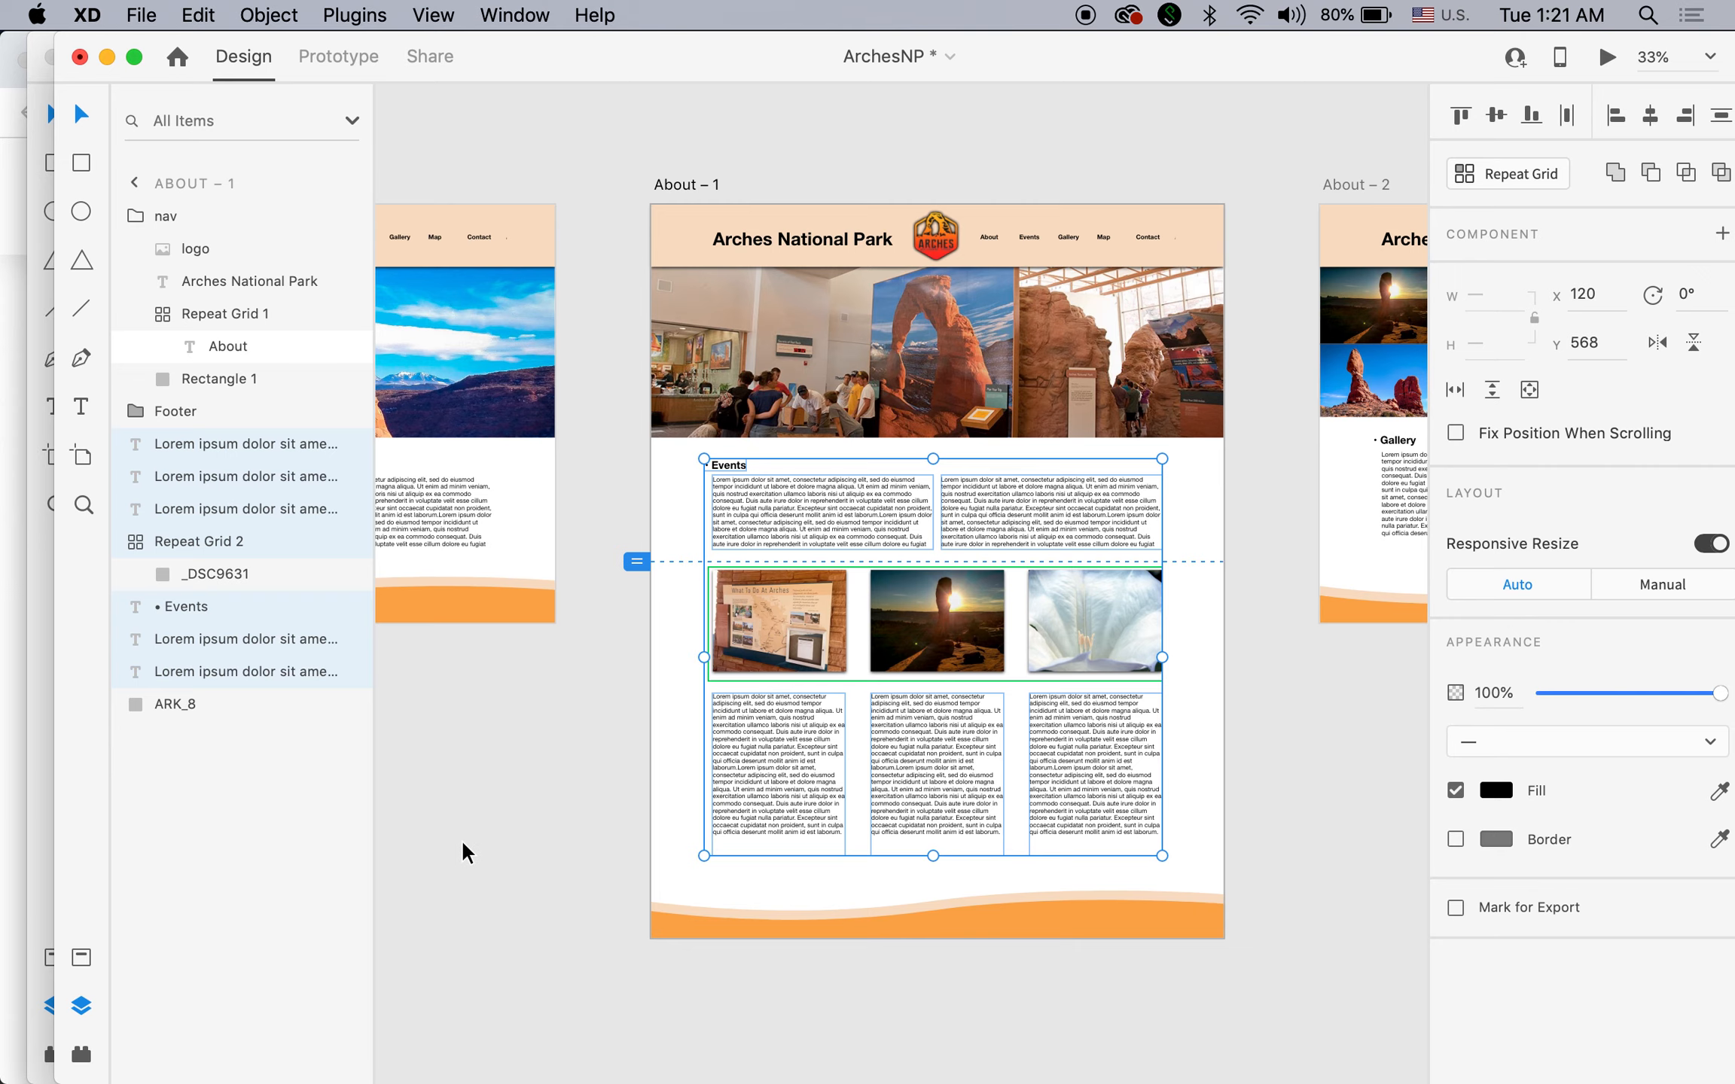
# Return to the untitled document, paste the copied Events content into the events artboard, and move it down to Y 816.
pyautogui.click(509, 14)
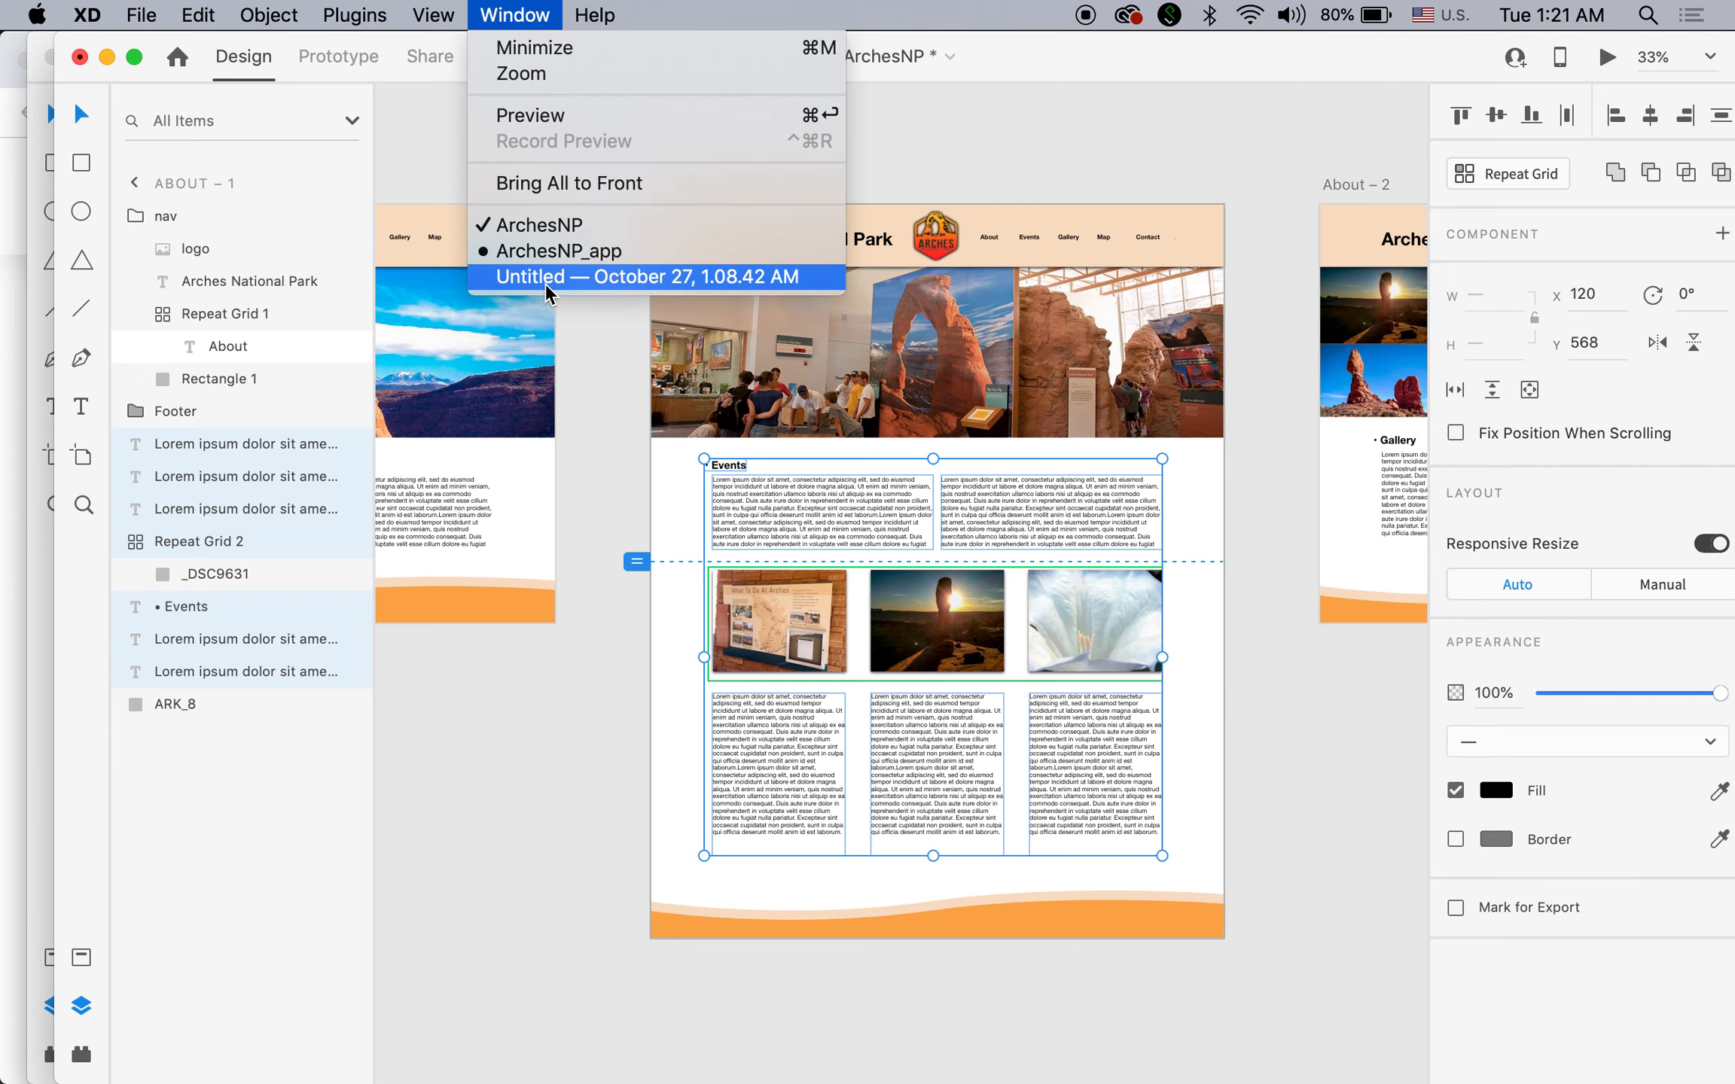
pyautogui.press('Return')
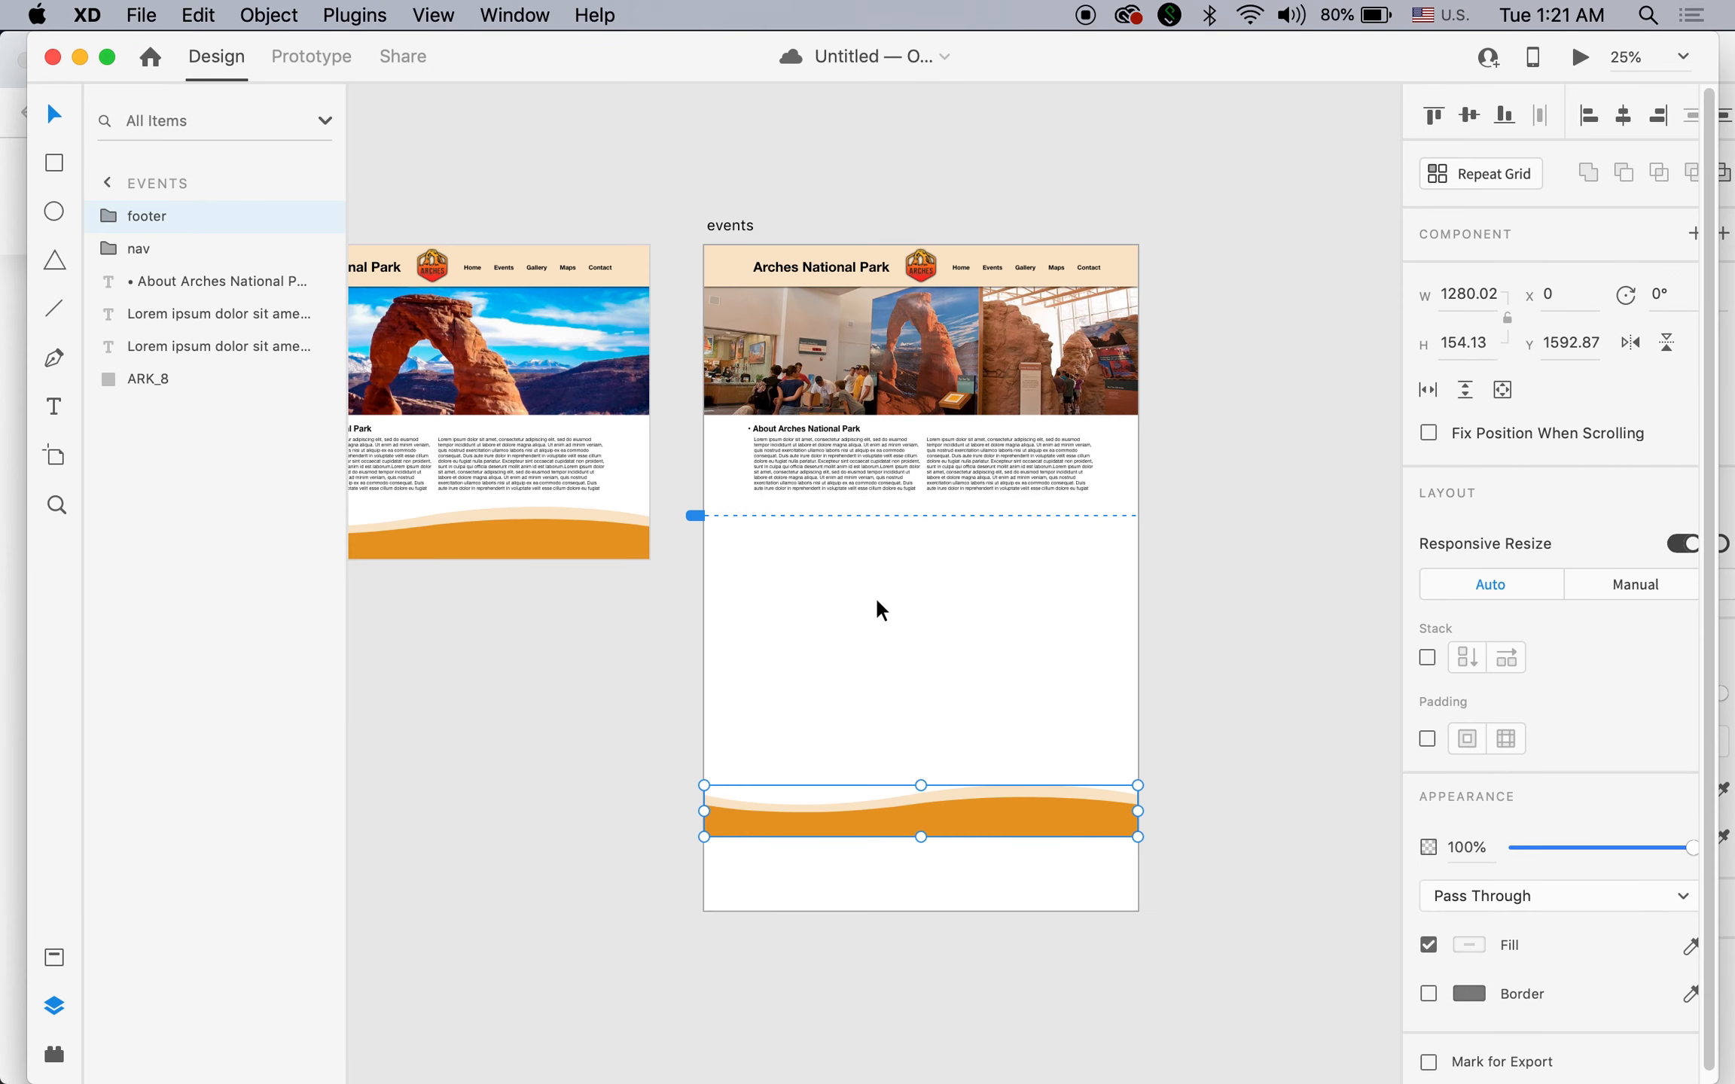
pyautogui.press('super+v')
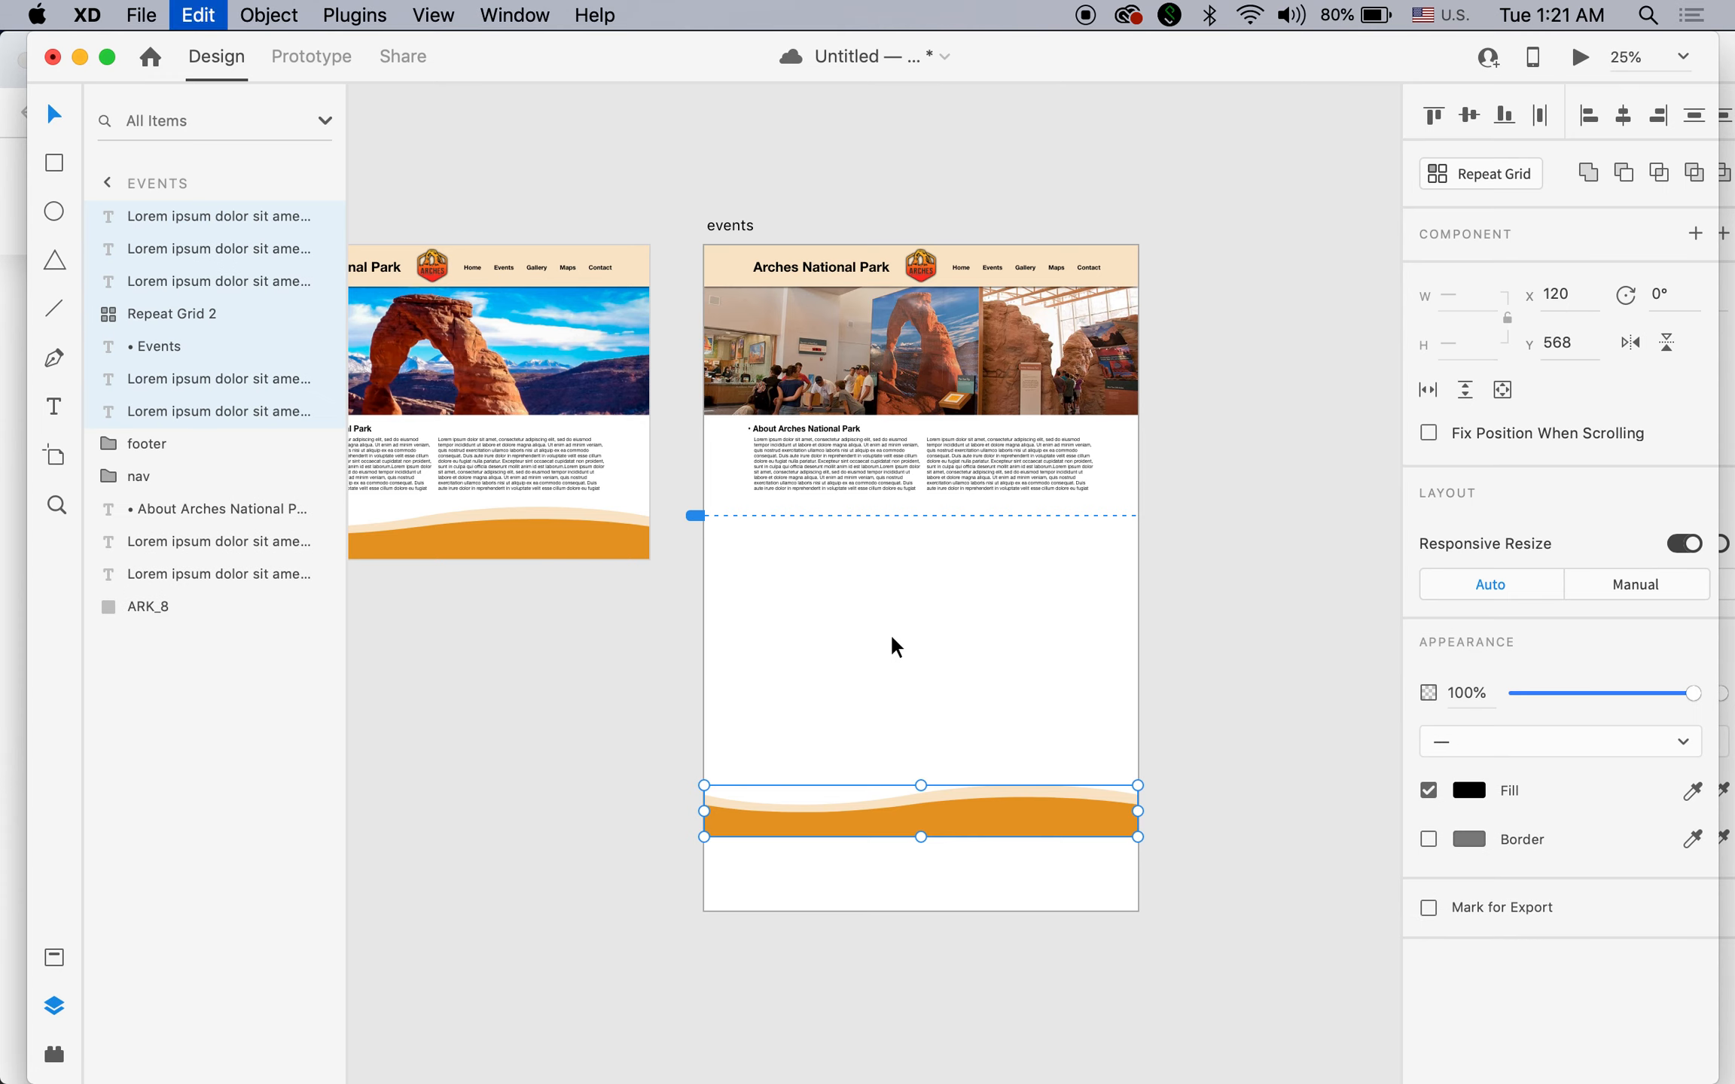
pyautogui.moveTo(920, 583); pyautogui.dragTo(920, 663)
pyautogui.press('Down')
pyautogui.press('Down')
pyautogui.press('Down')
pyautogui.press('Down')
pyautogui.press('Down')
pyautogui.press('Down')
pyautogui.press('Down')
pyautogui.press('Down')
pyautogui.press('Down')
pyautogui.press('Down')
pyautogui.press('Down')
pyautogui.press('Down')
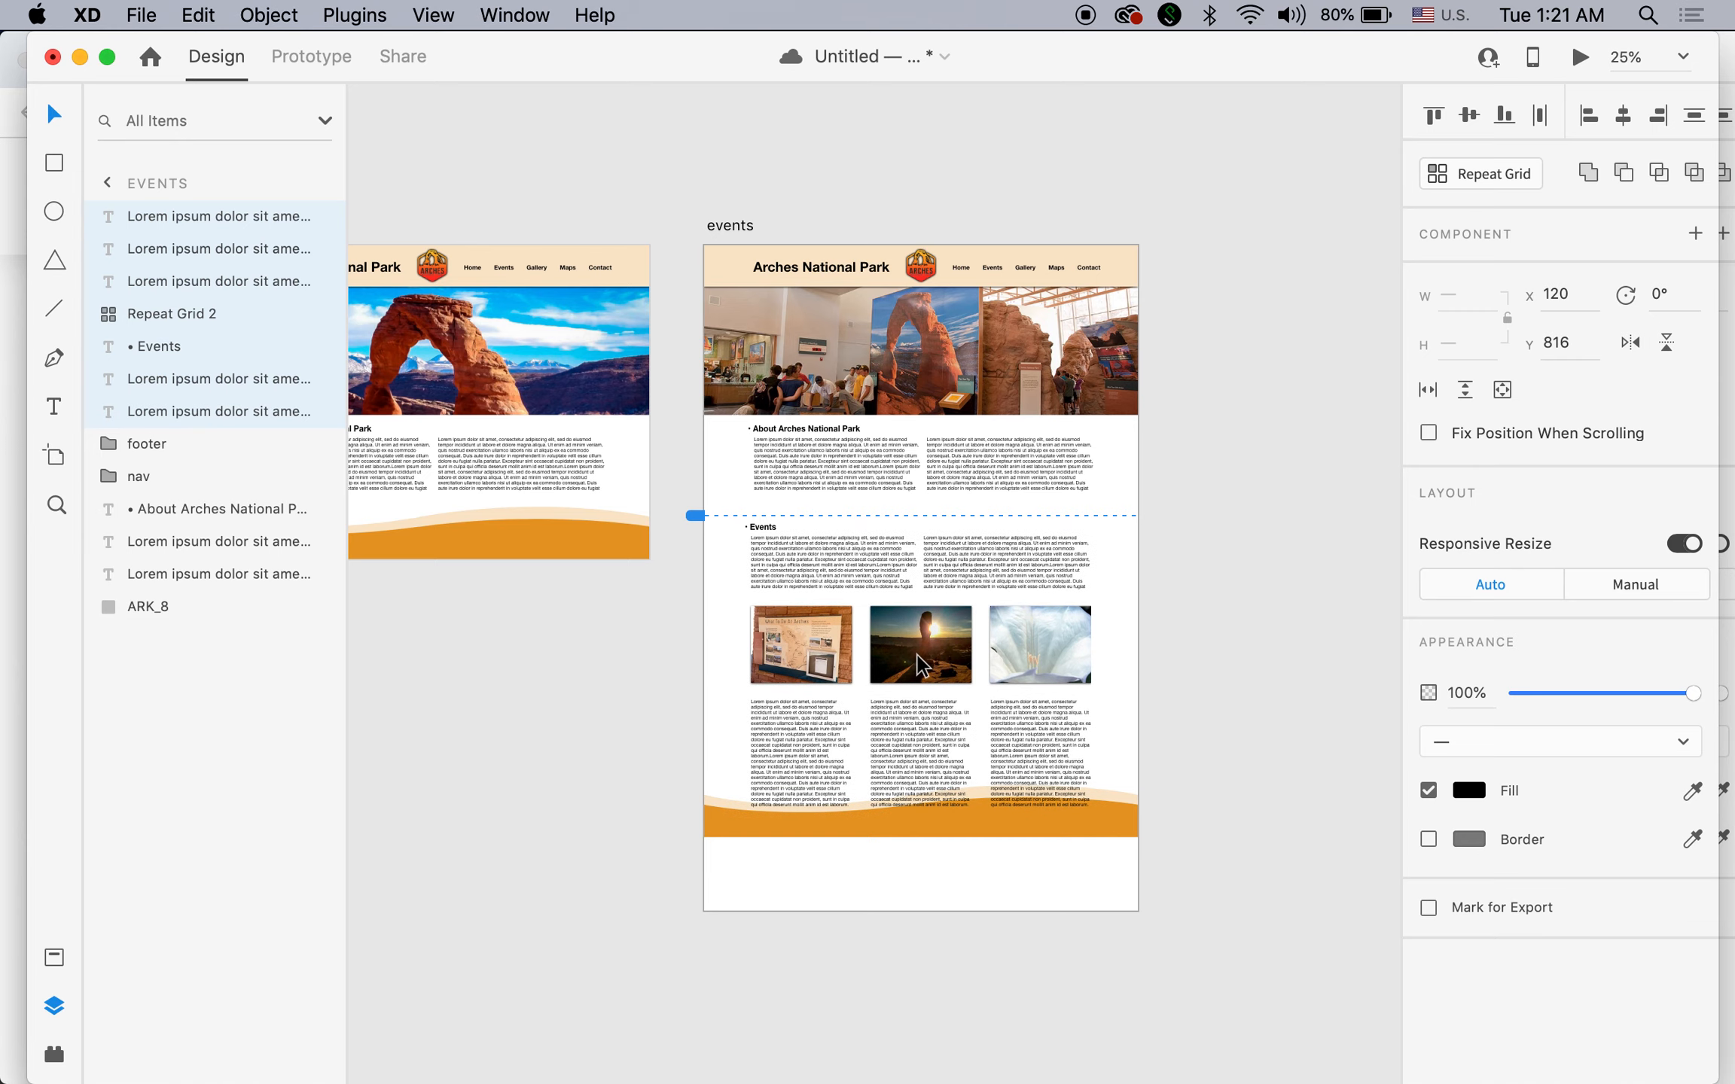
# Move the events footer below the text columns to about Y 1680 and shorten the artboard to 1829 px to end at the footer.
pyautogui.click(1122, 818)
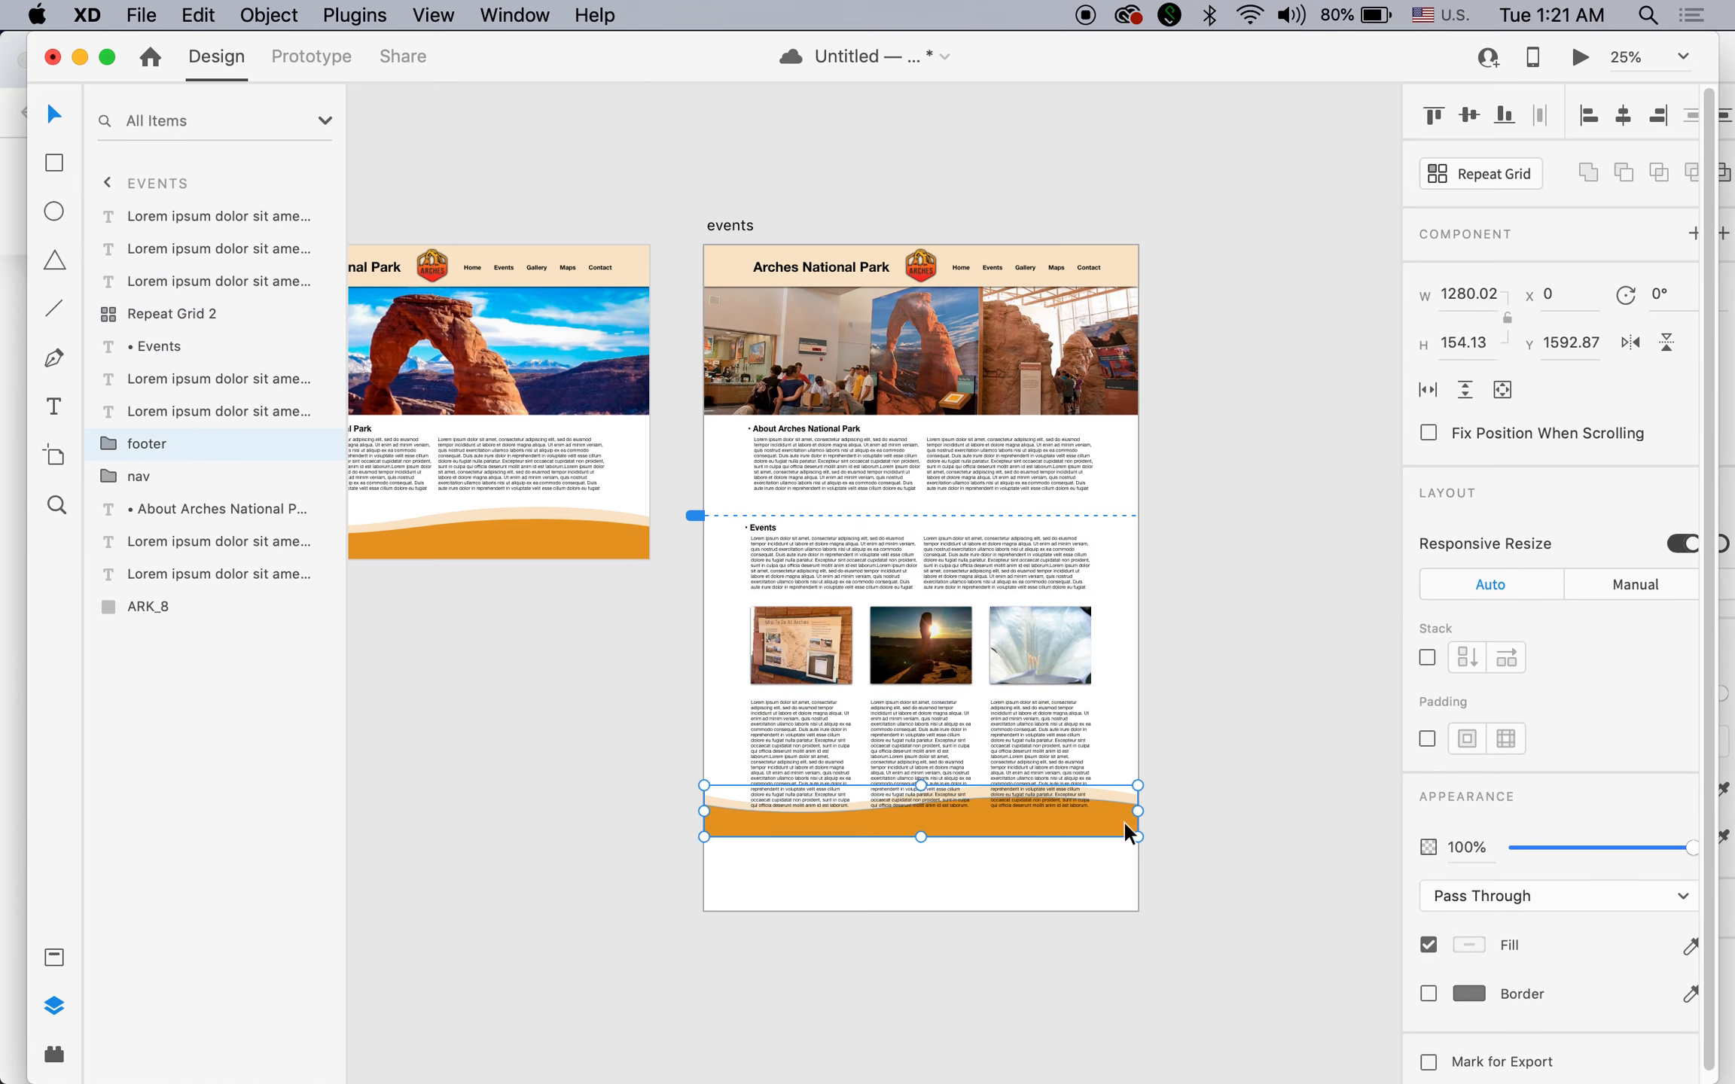
pyautogui.moveTo(1108, 820); pyautogui.dragTo(1109, 848)
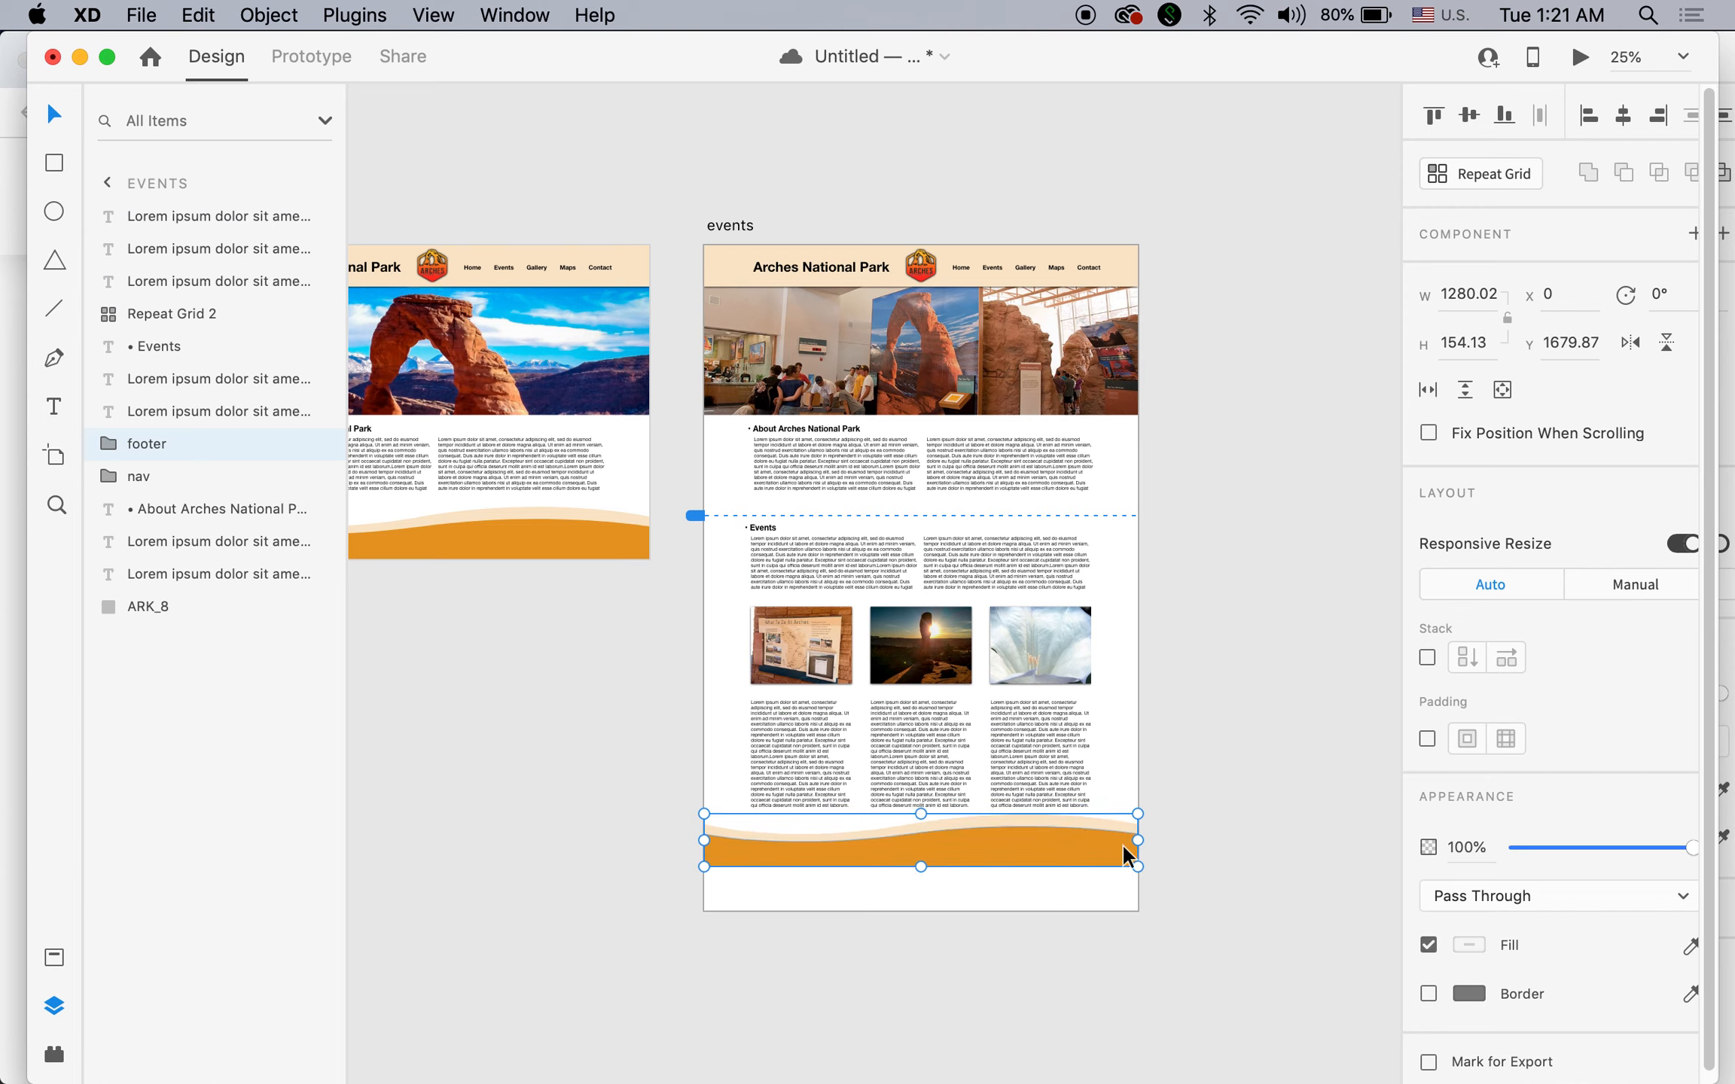
pyautogui.click(727, 222)
pyautogui.moveTo(920, 911); pyautogui.dragTo(921, 866)
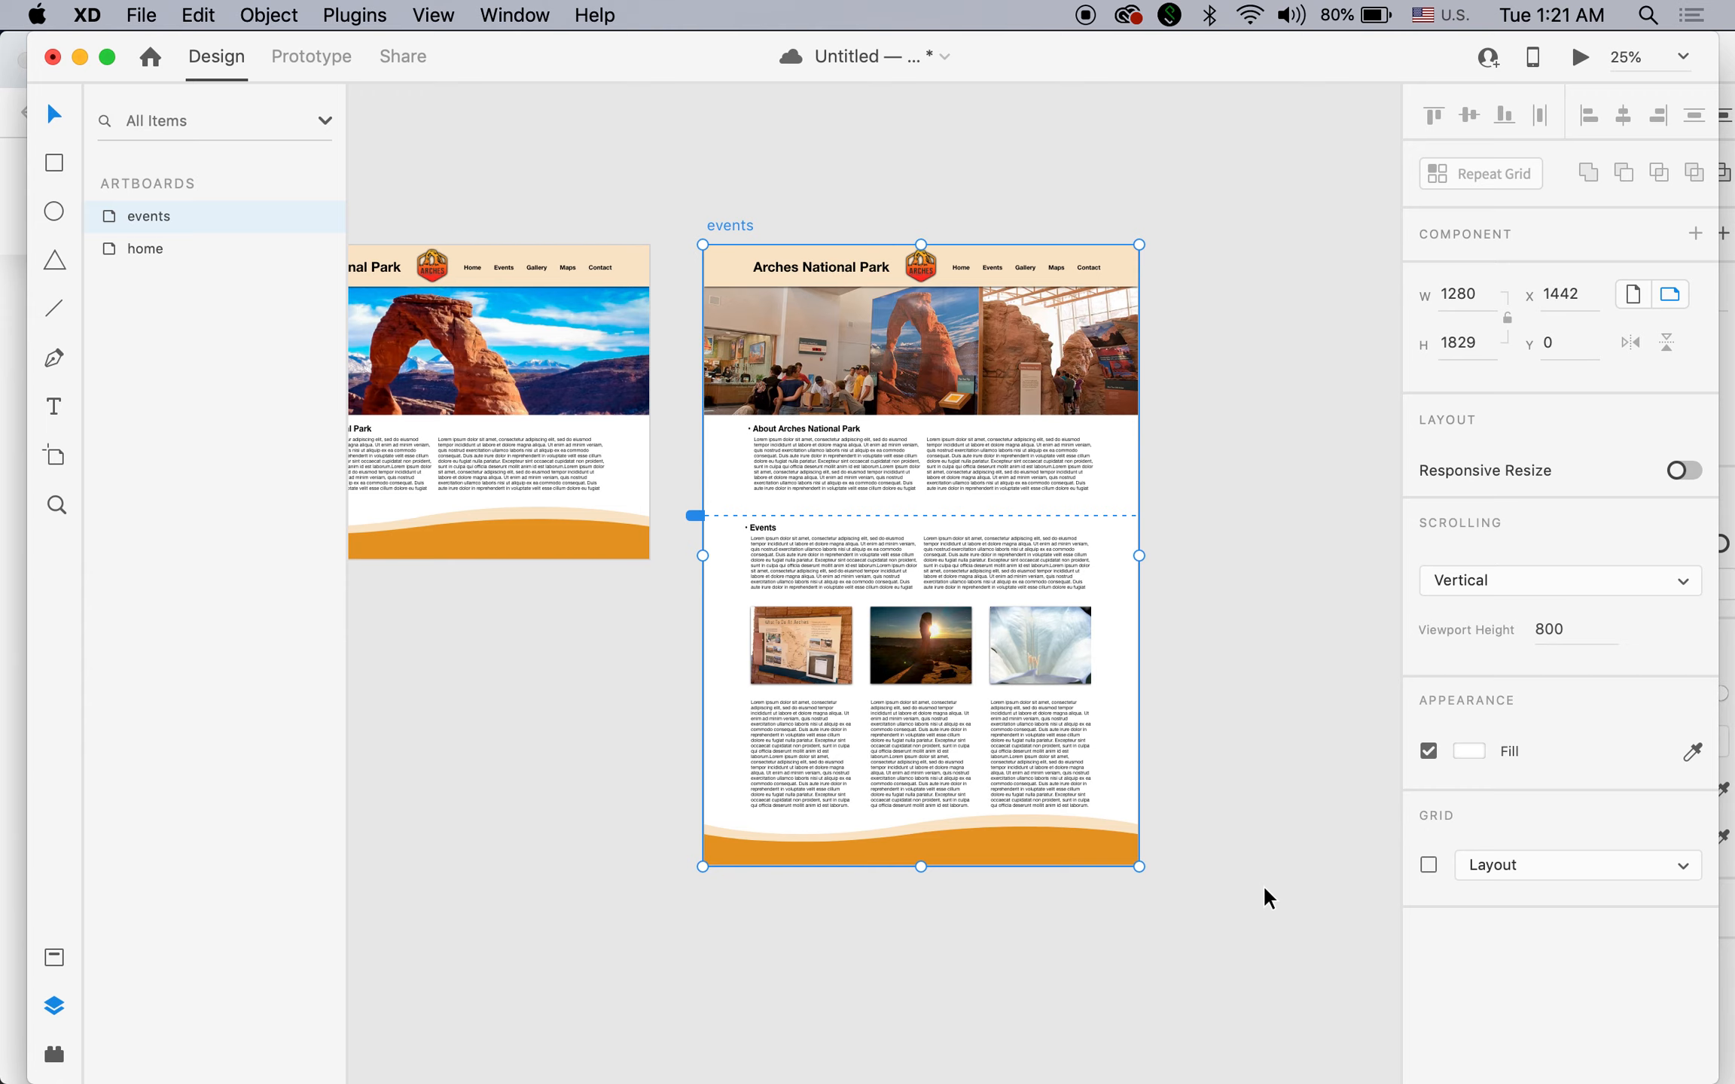
# Move the footer and nav groups above all other layers of the events artboard.
pyautogui.click(1060, 844)
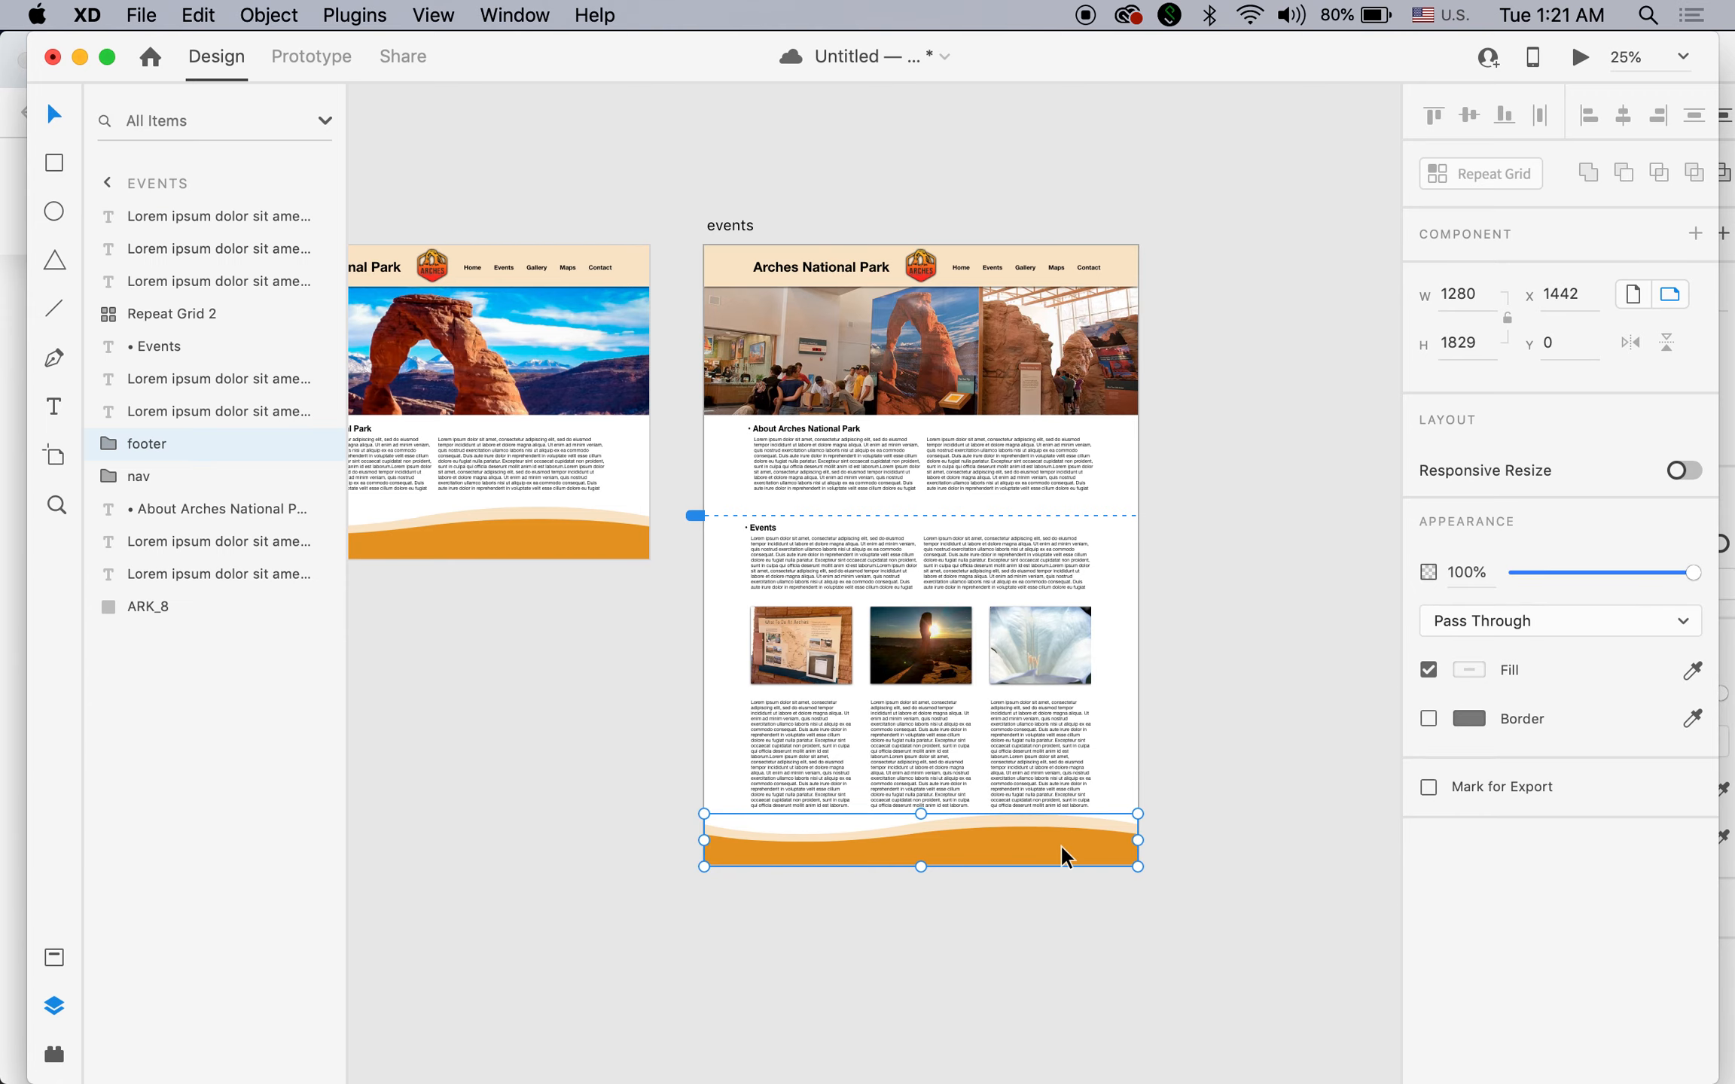
pyautogui.keyDown('shift'); pyautogui.click(1117, 259); pyautogui.keyUp('shift')
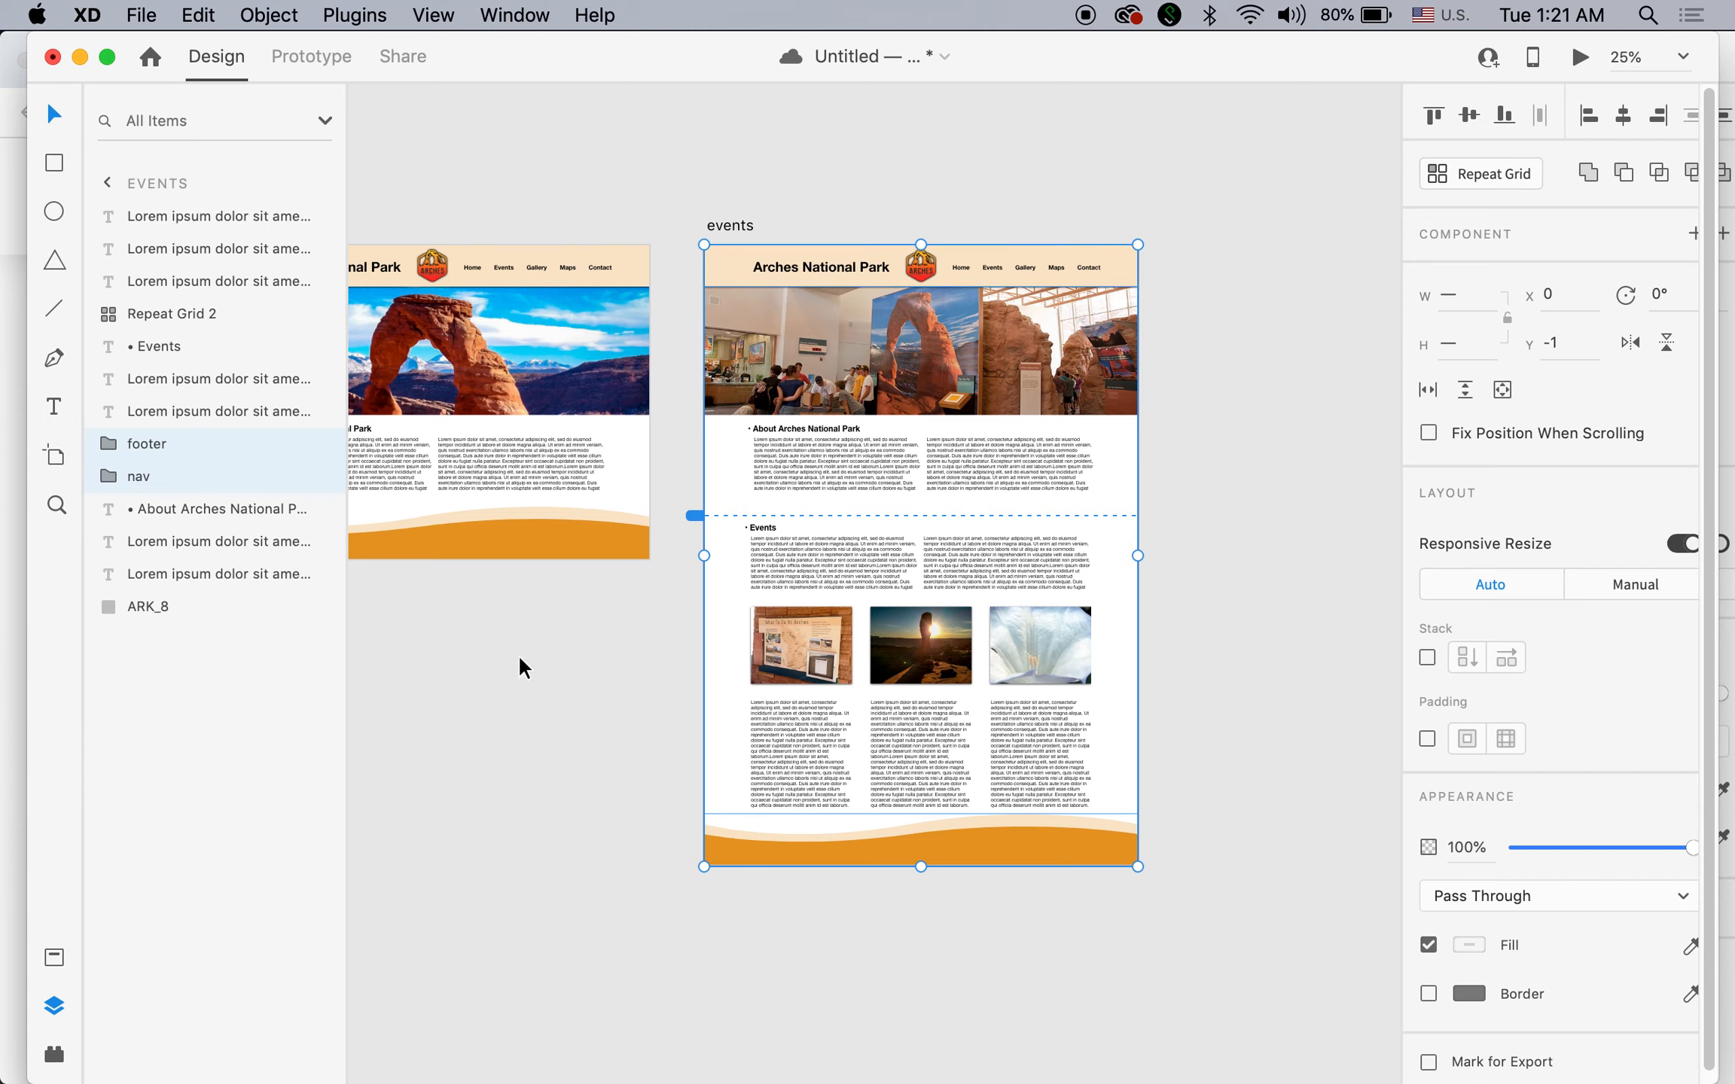
pyautogui.moveTo(127, 444); pyautogui.dragTo(140, 209)
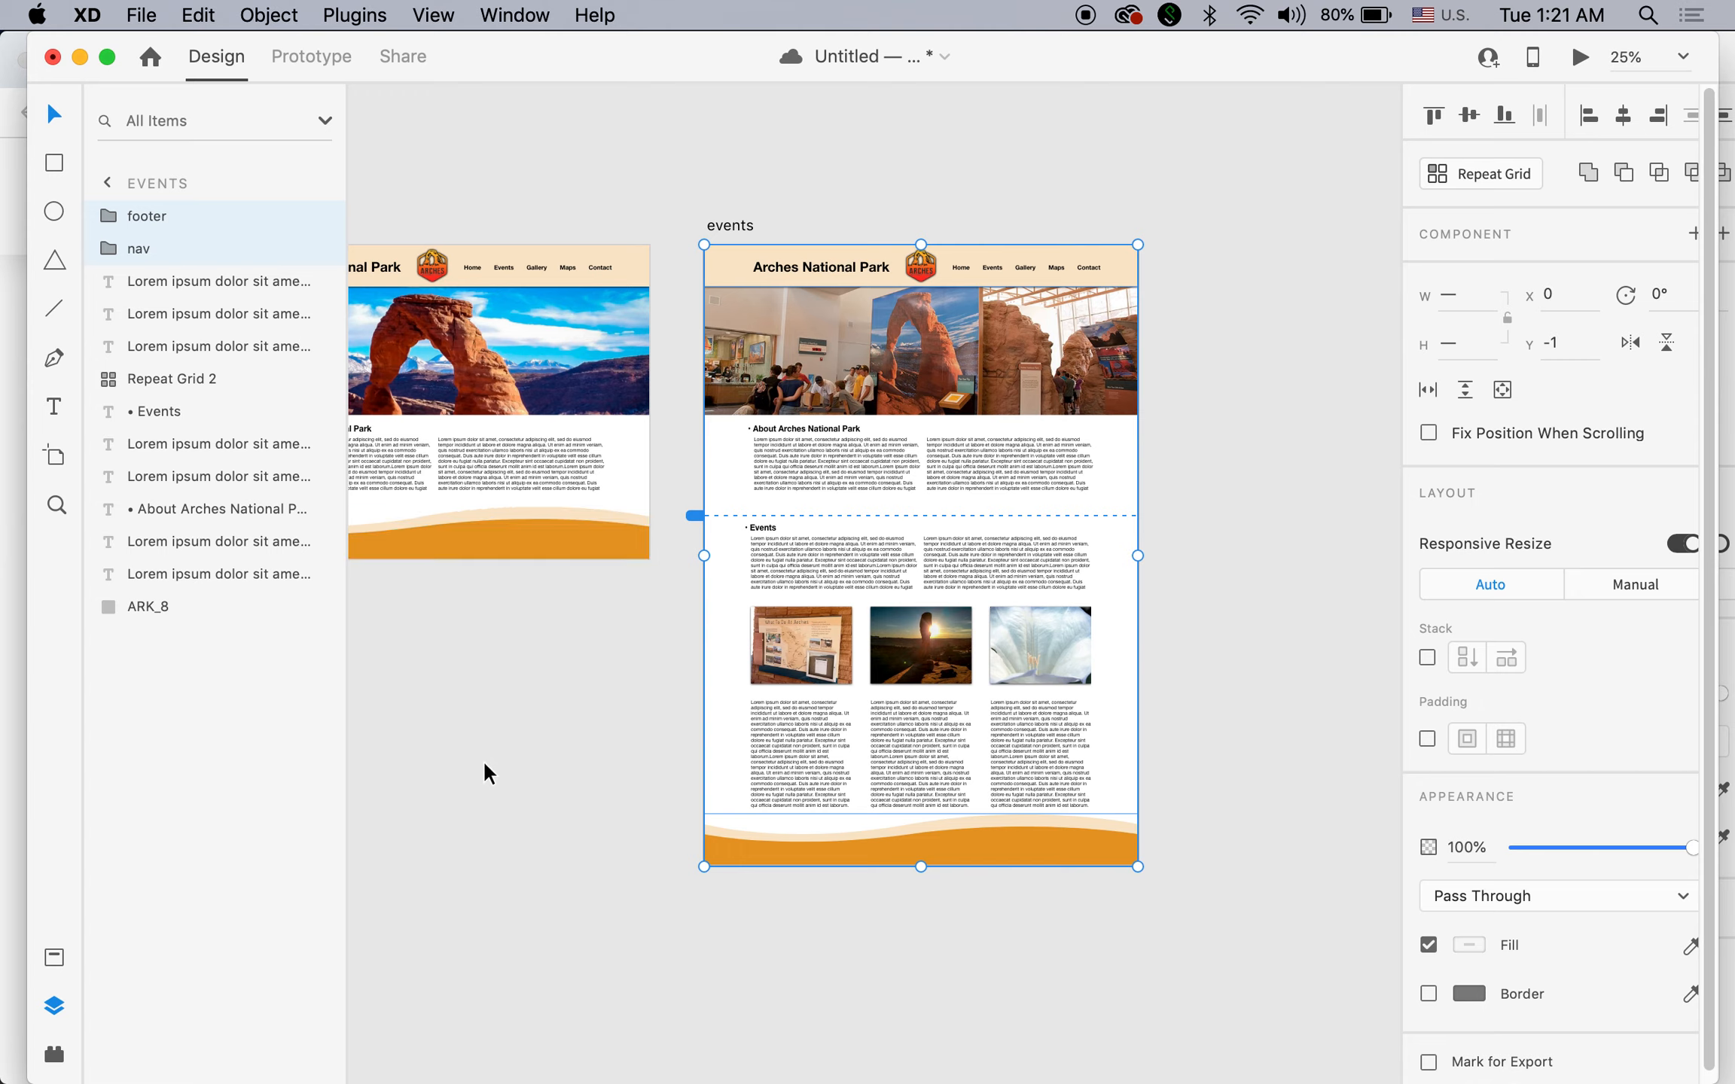
pyautogui.click(480, 784)
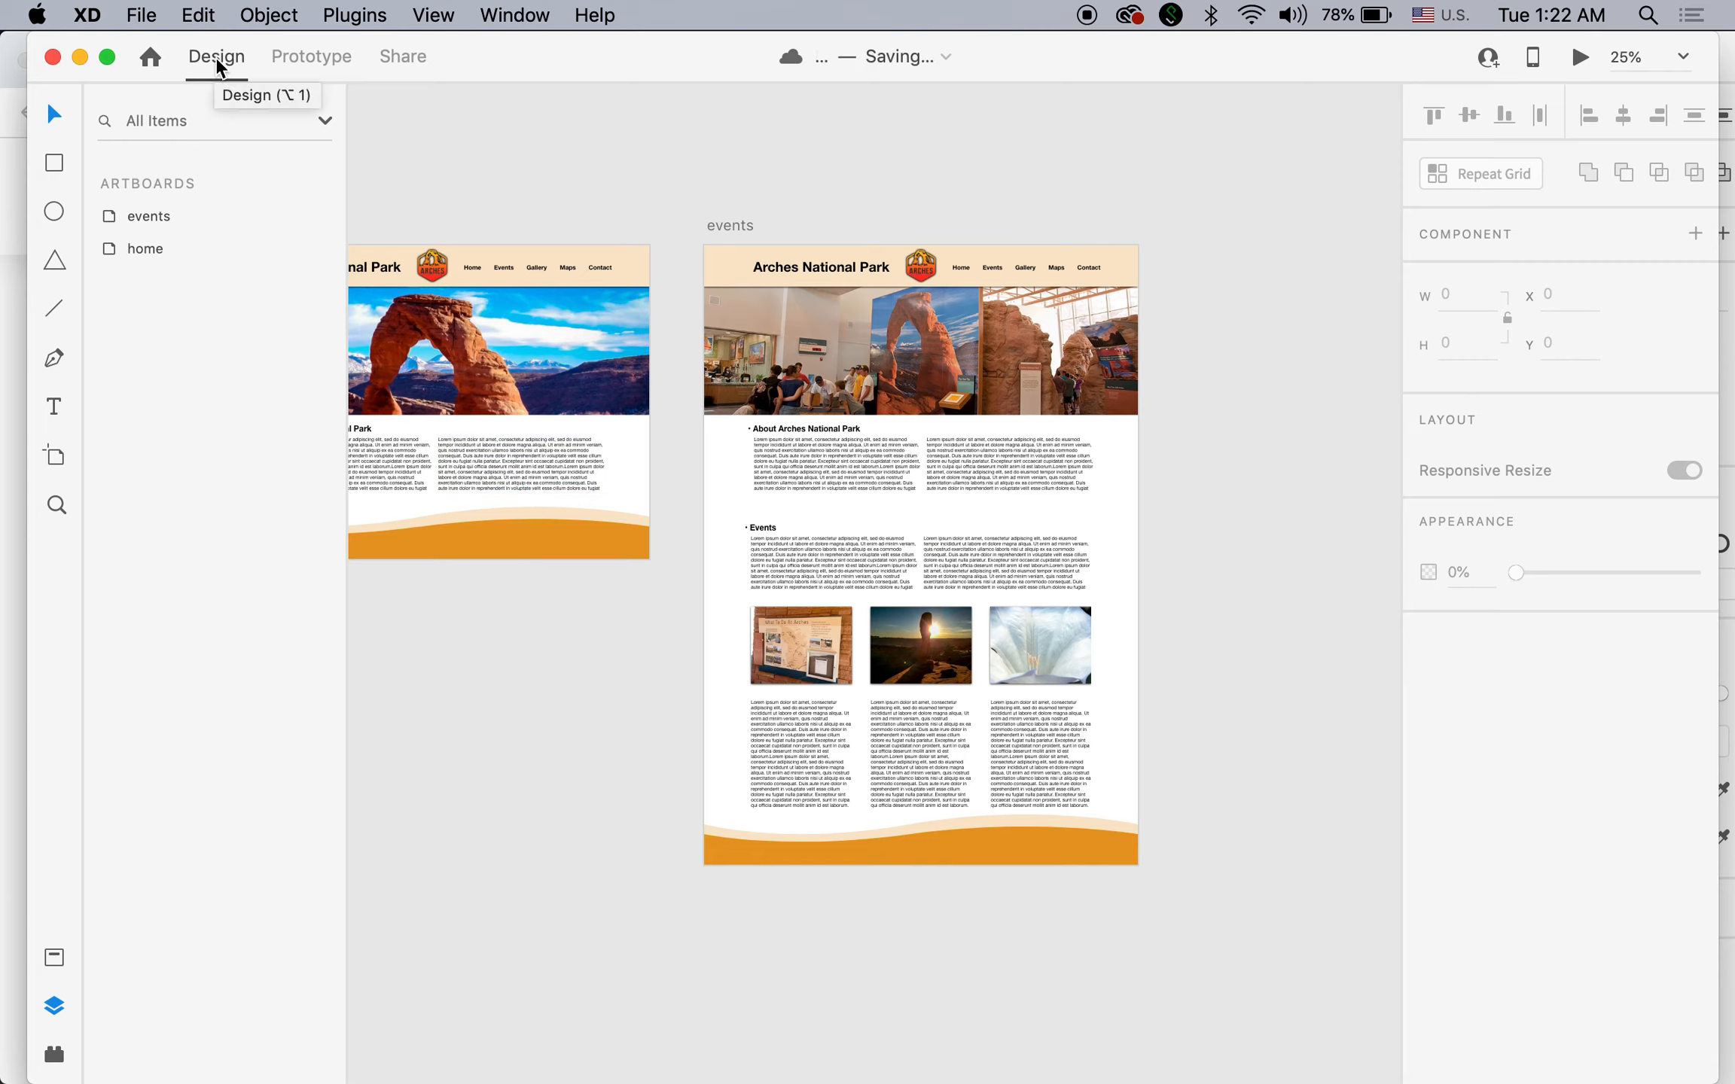
# Switch to Prototype mode and link the Events item in the home artboard's navigation to the events artboard.
pyautogui.click(308, 56)
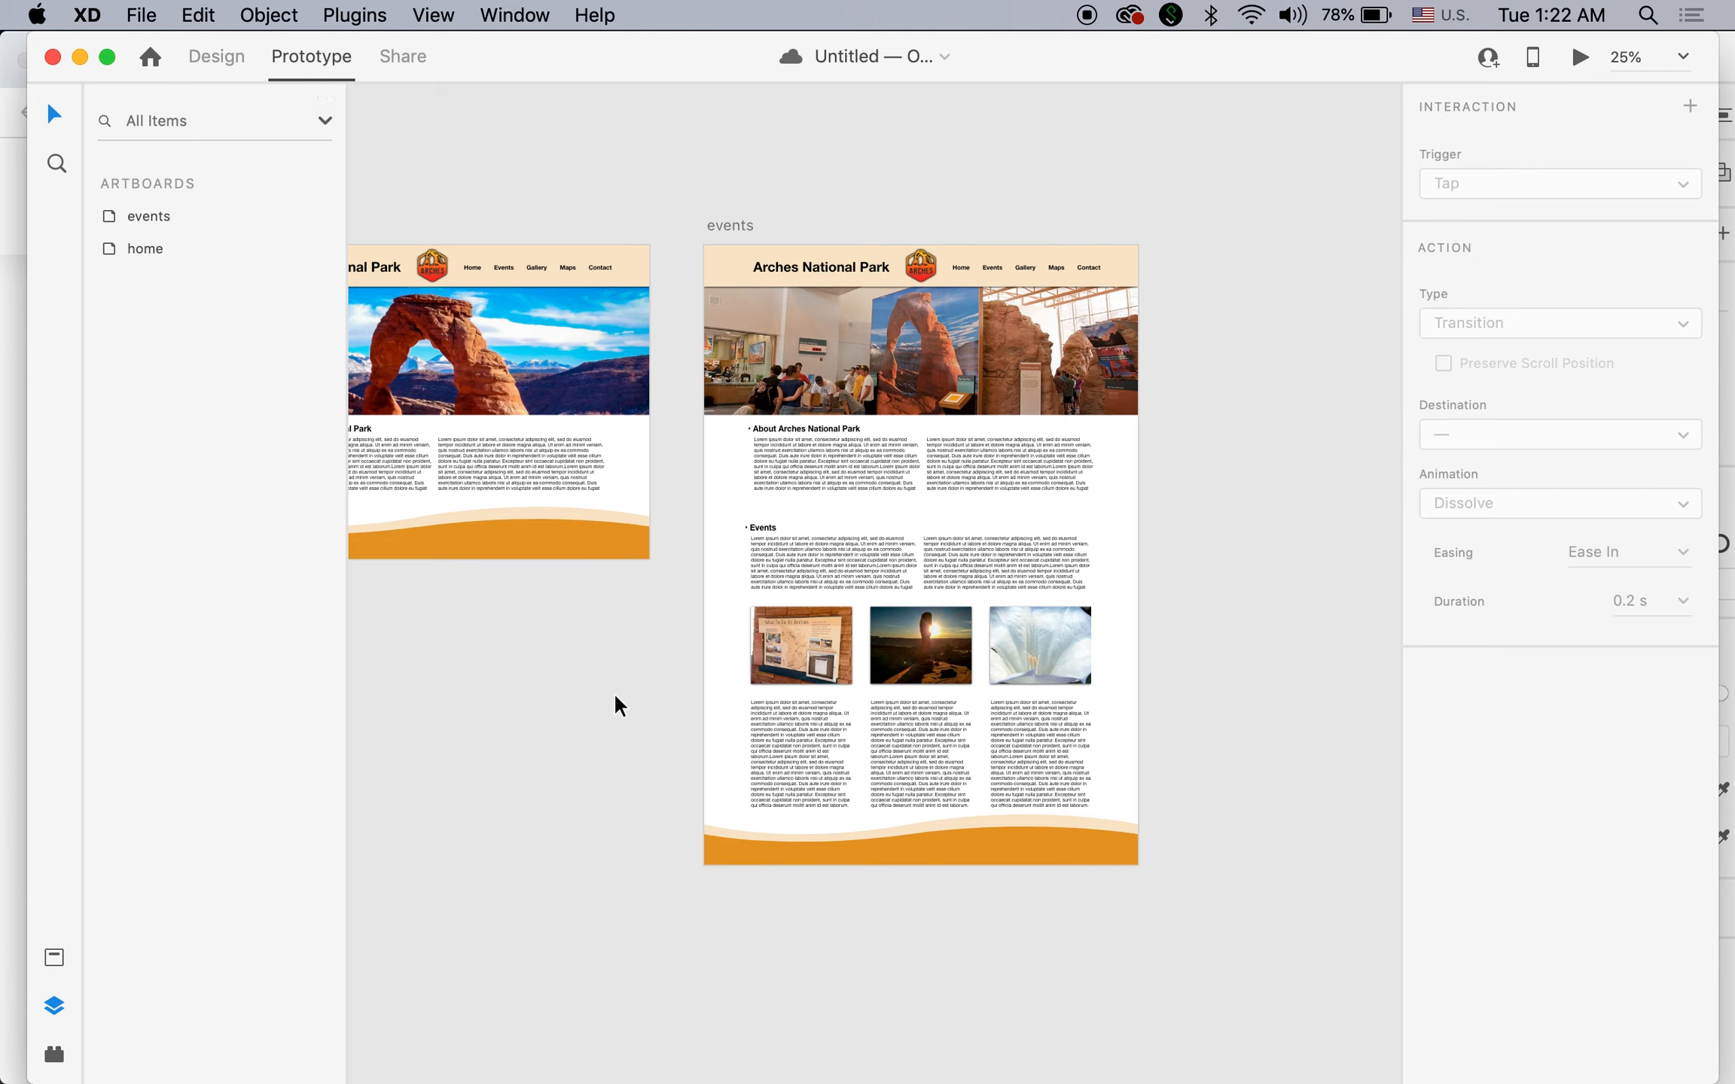
pyautogui.moveTo(617, 667); pyautogui.dragTo(757, 691)
pyautogui.click(588, 670)
pyautogui.moveTo(573, 642); pyautogui.dragTo(716, 701)
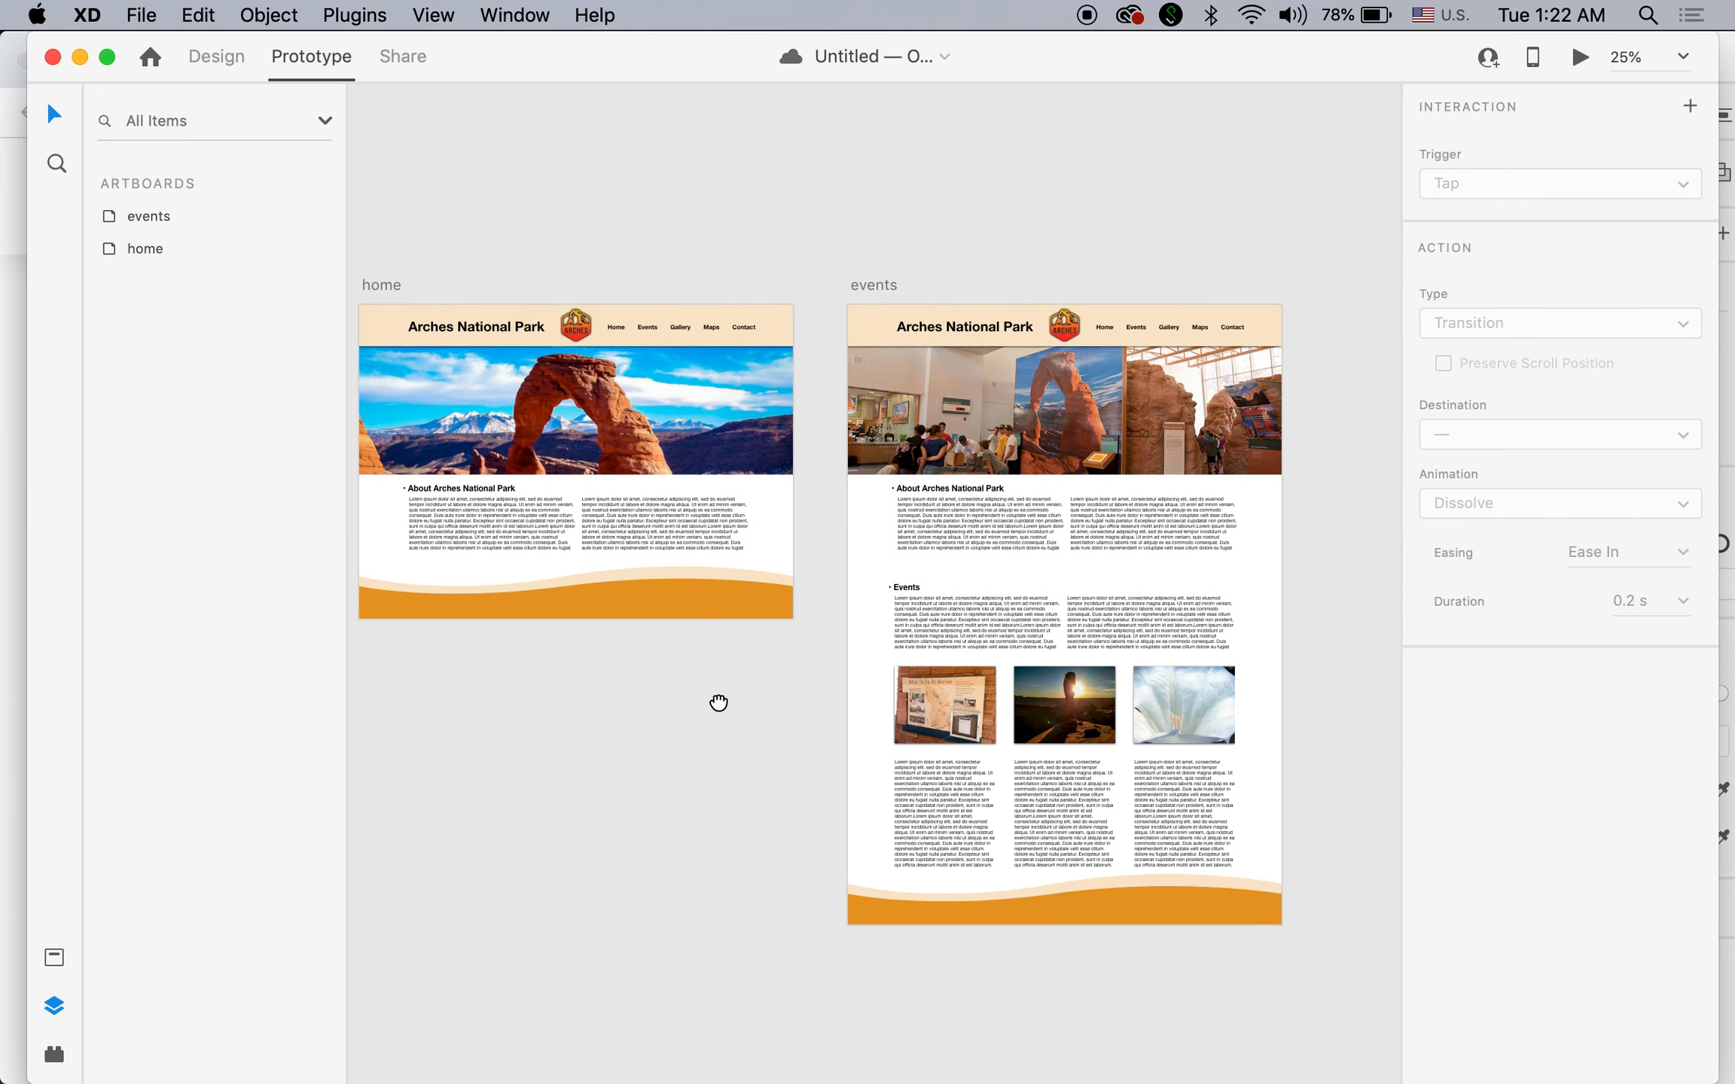
pyautogui.click(753, 320)
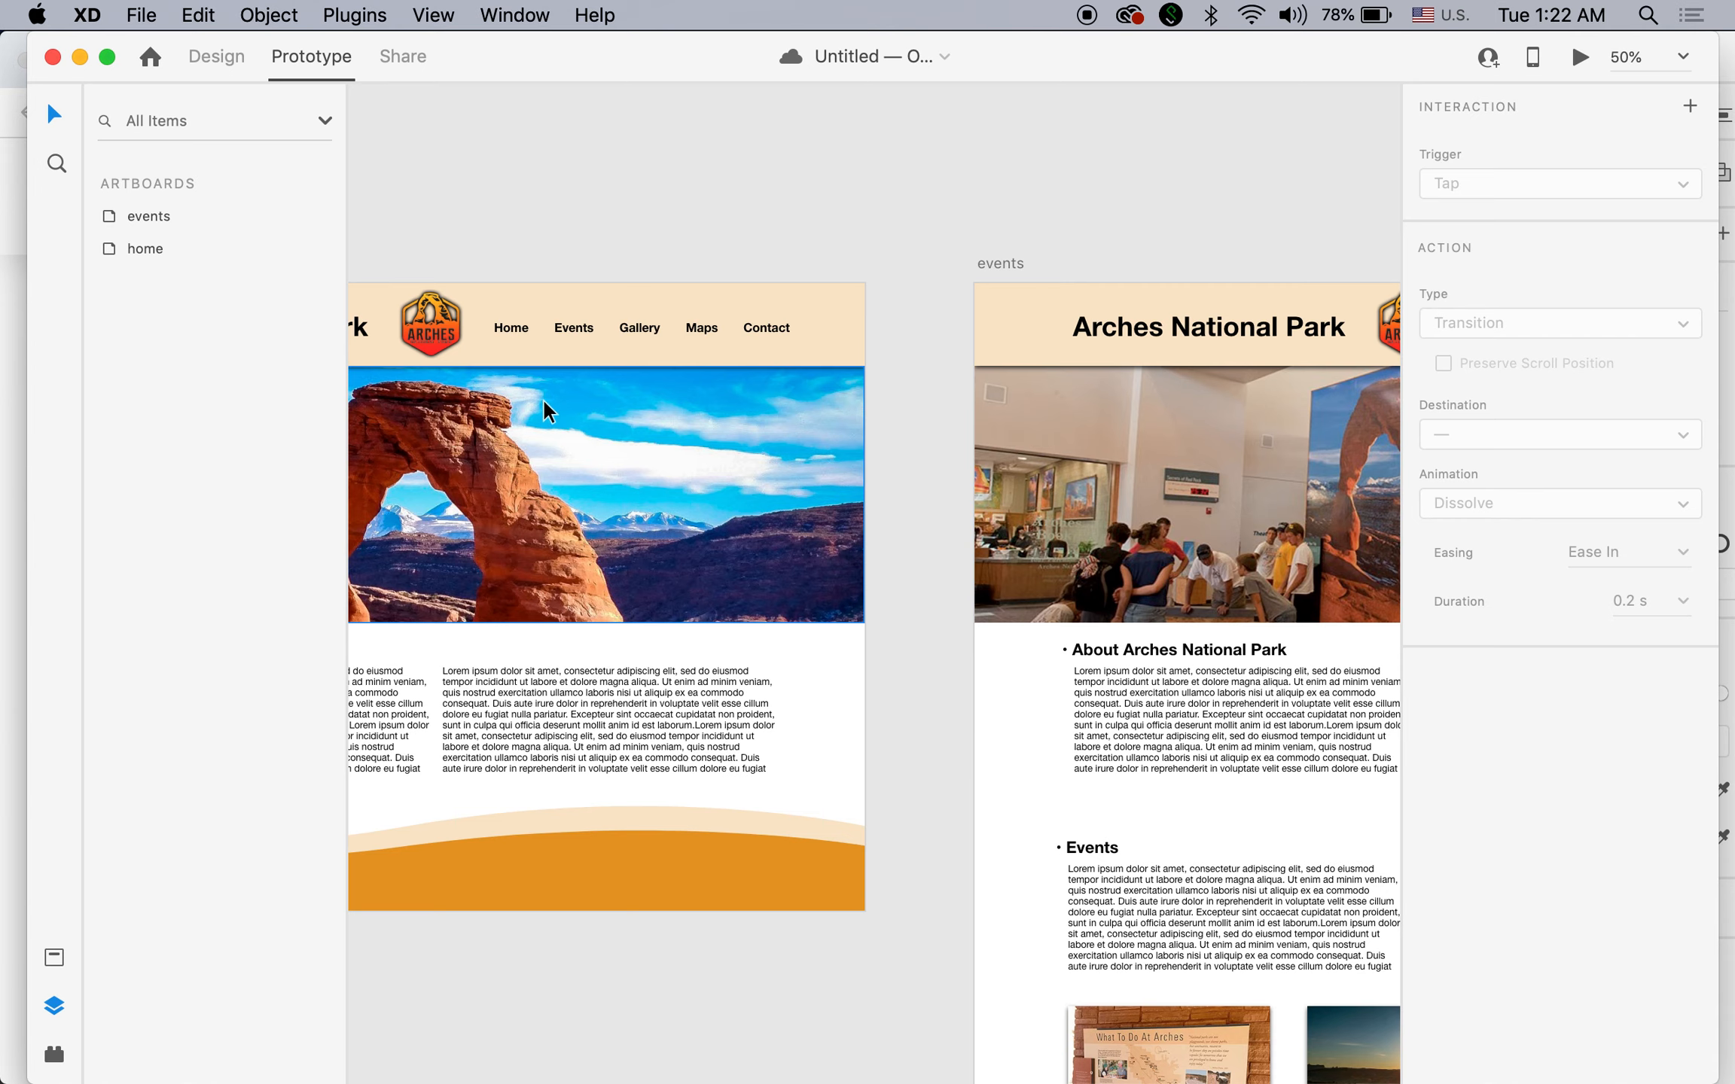
pyautogui.click(572, 322)
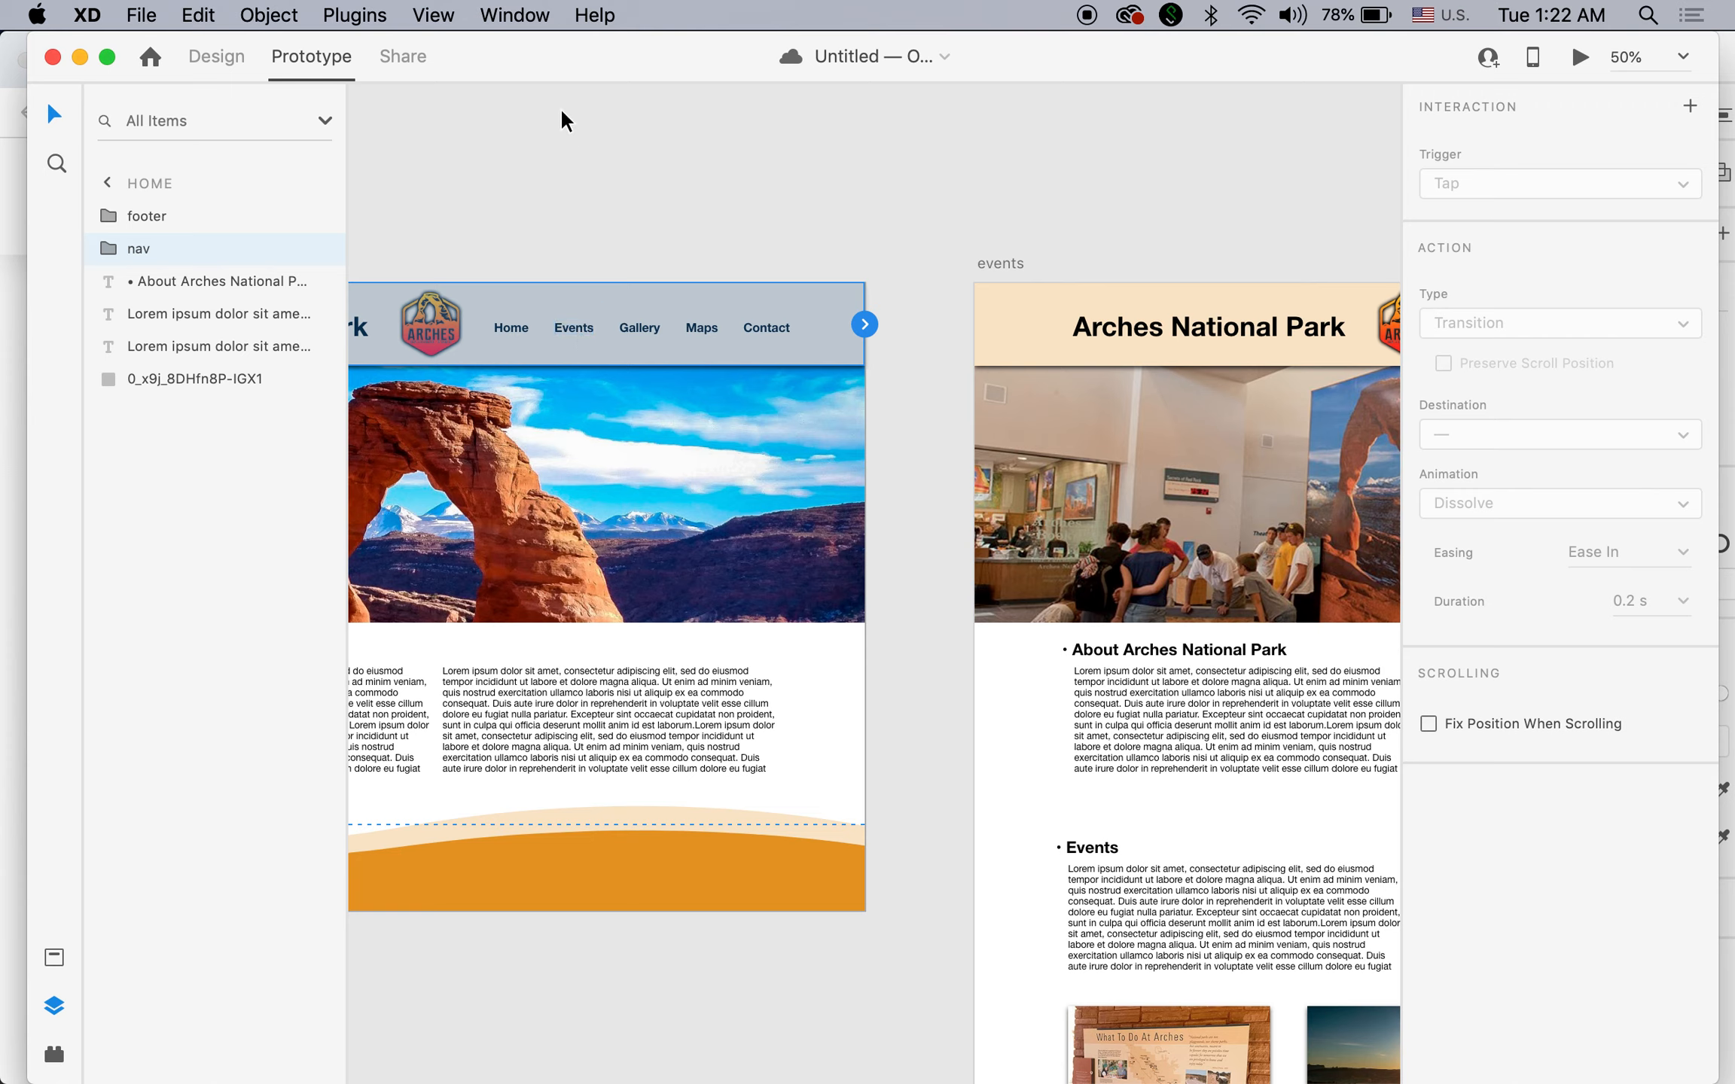
pyautogui.click(611, 161)
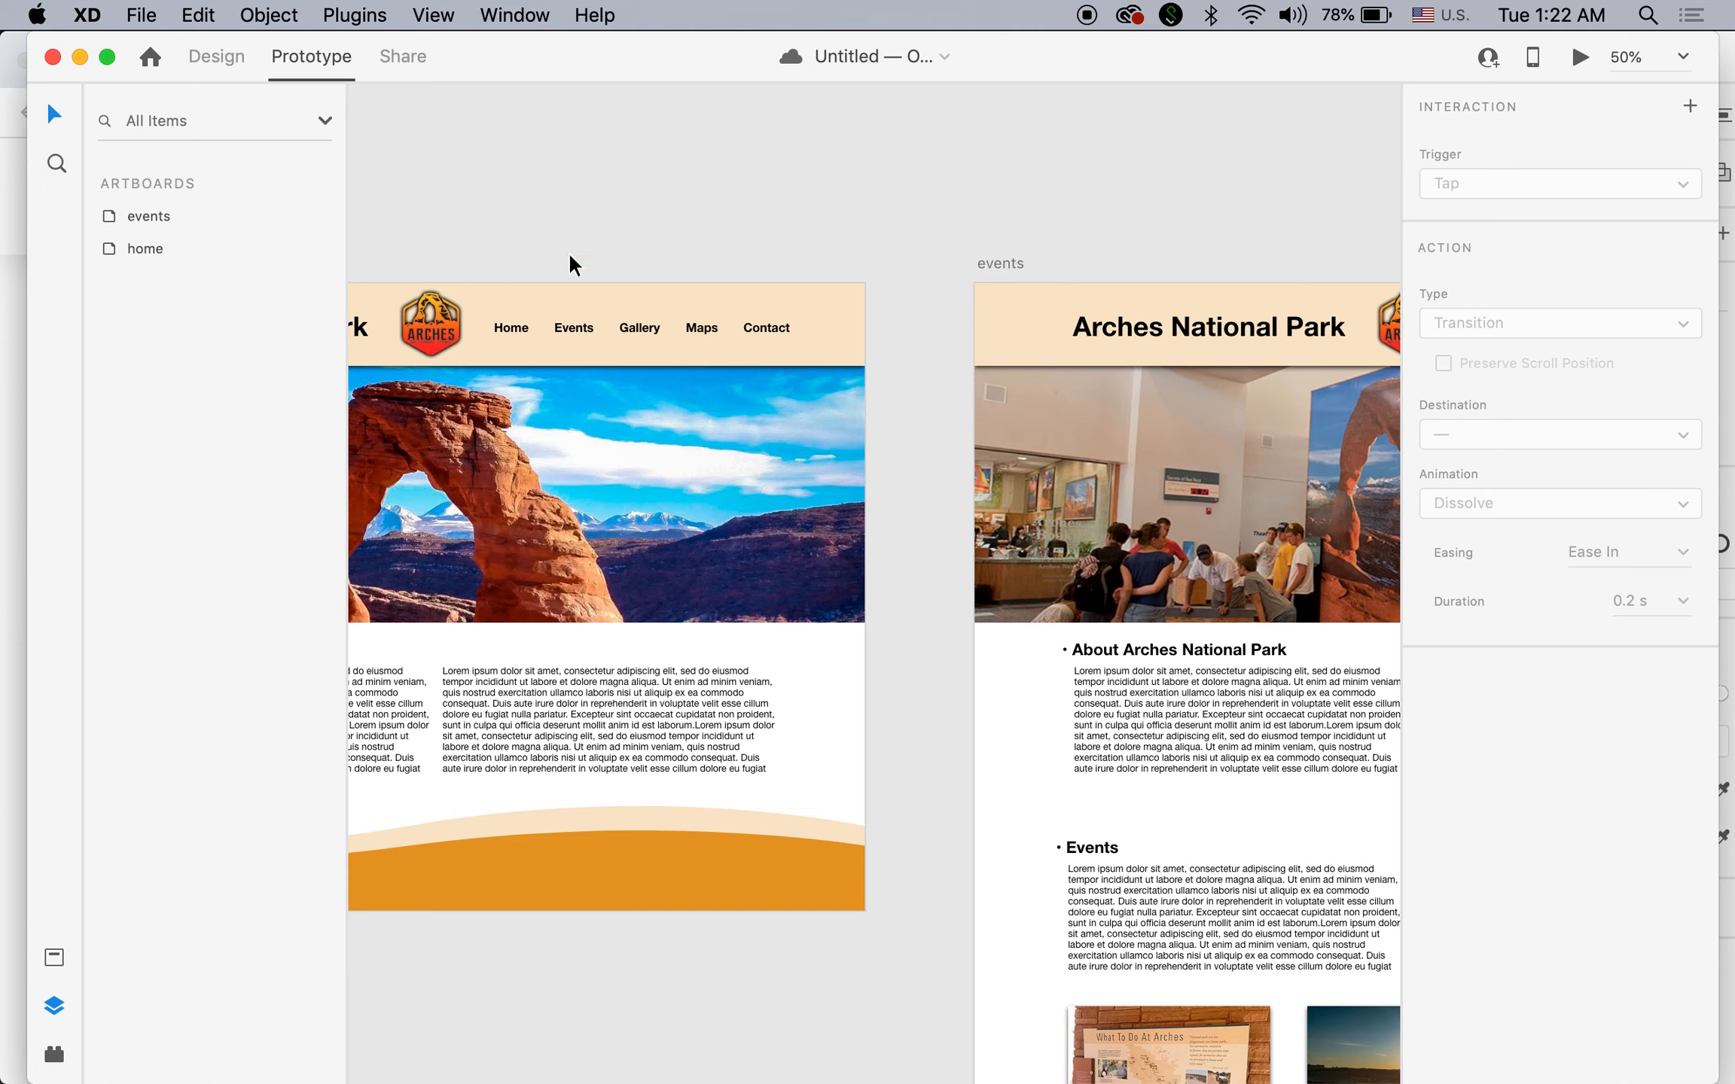
pyautogui.click(584, 329)
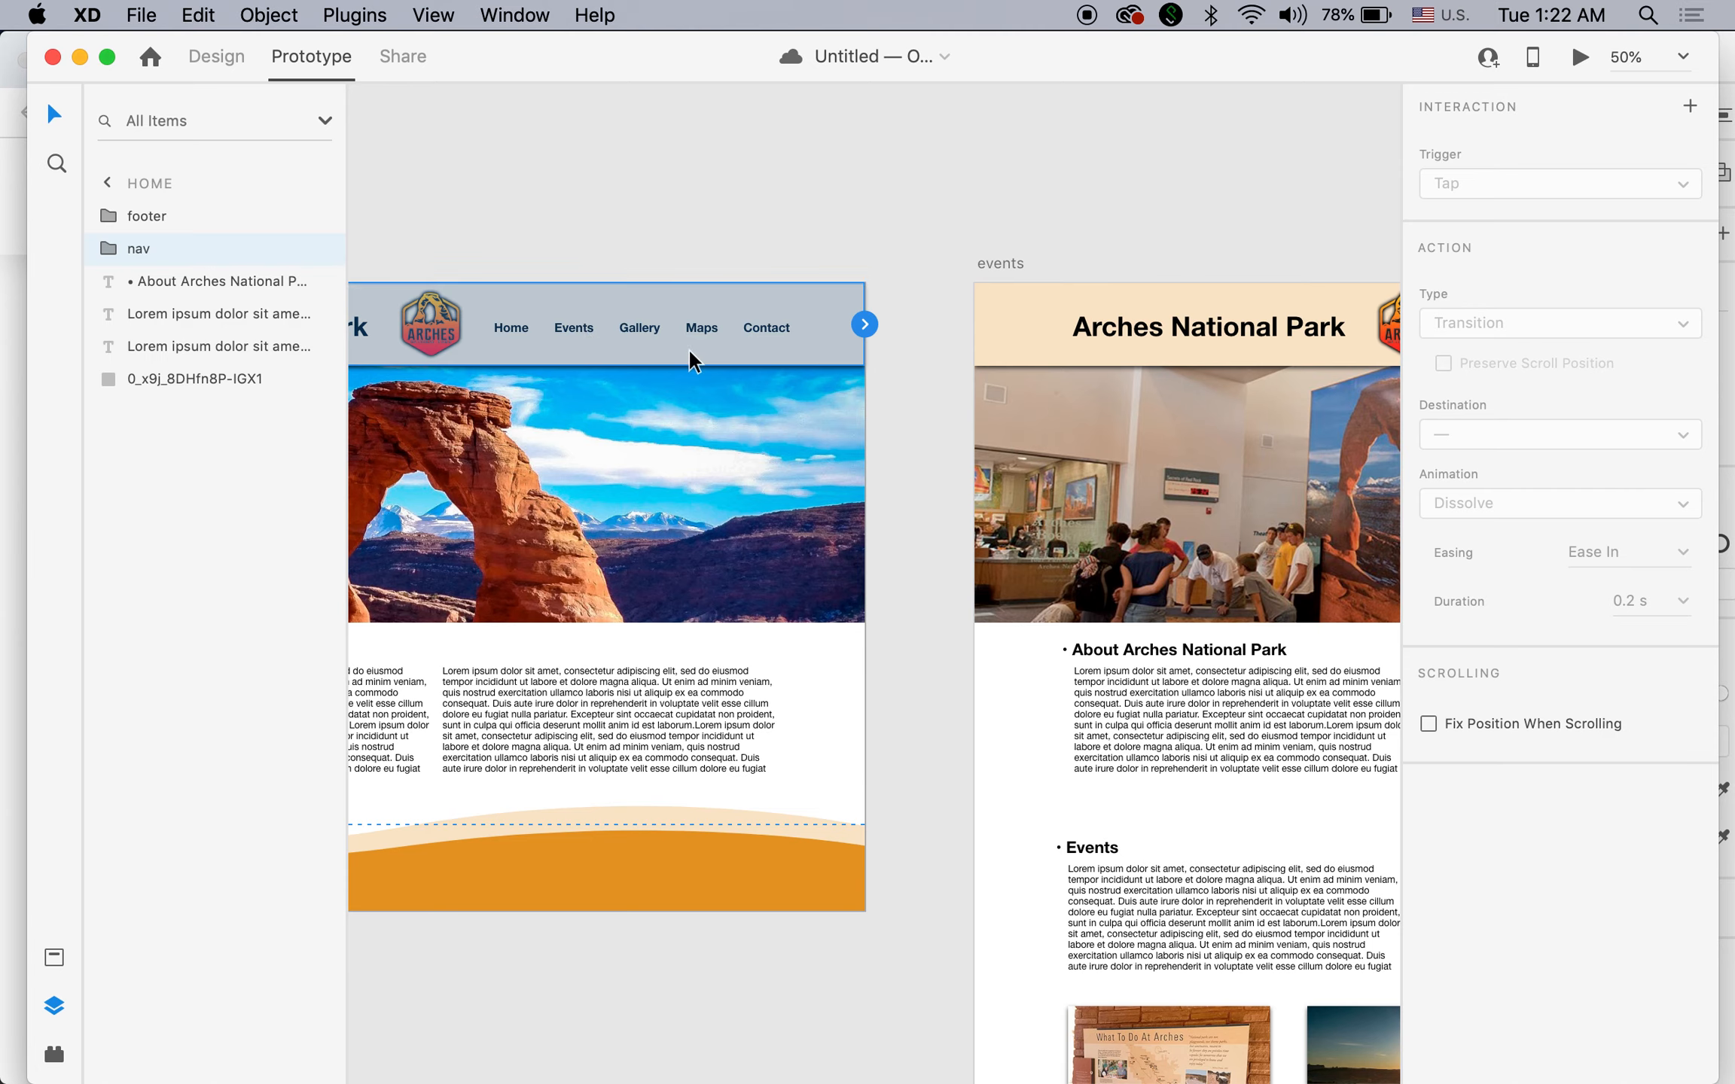
pyautogui.doubleClick(568, 325)
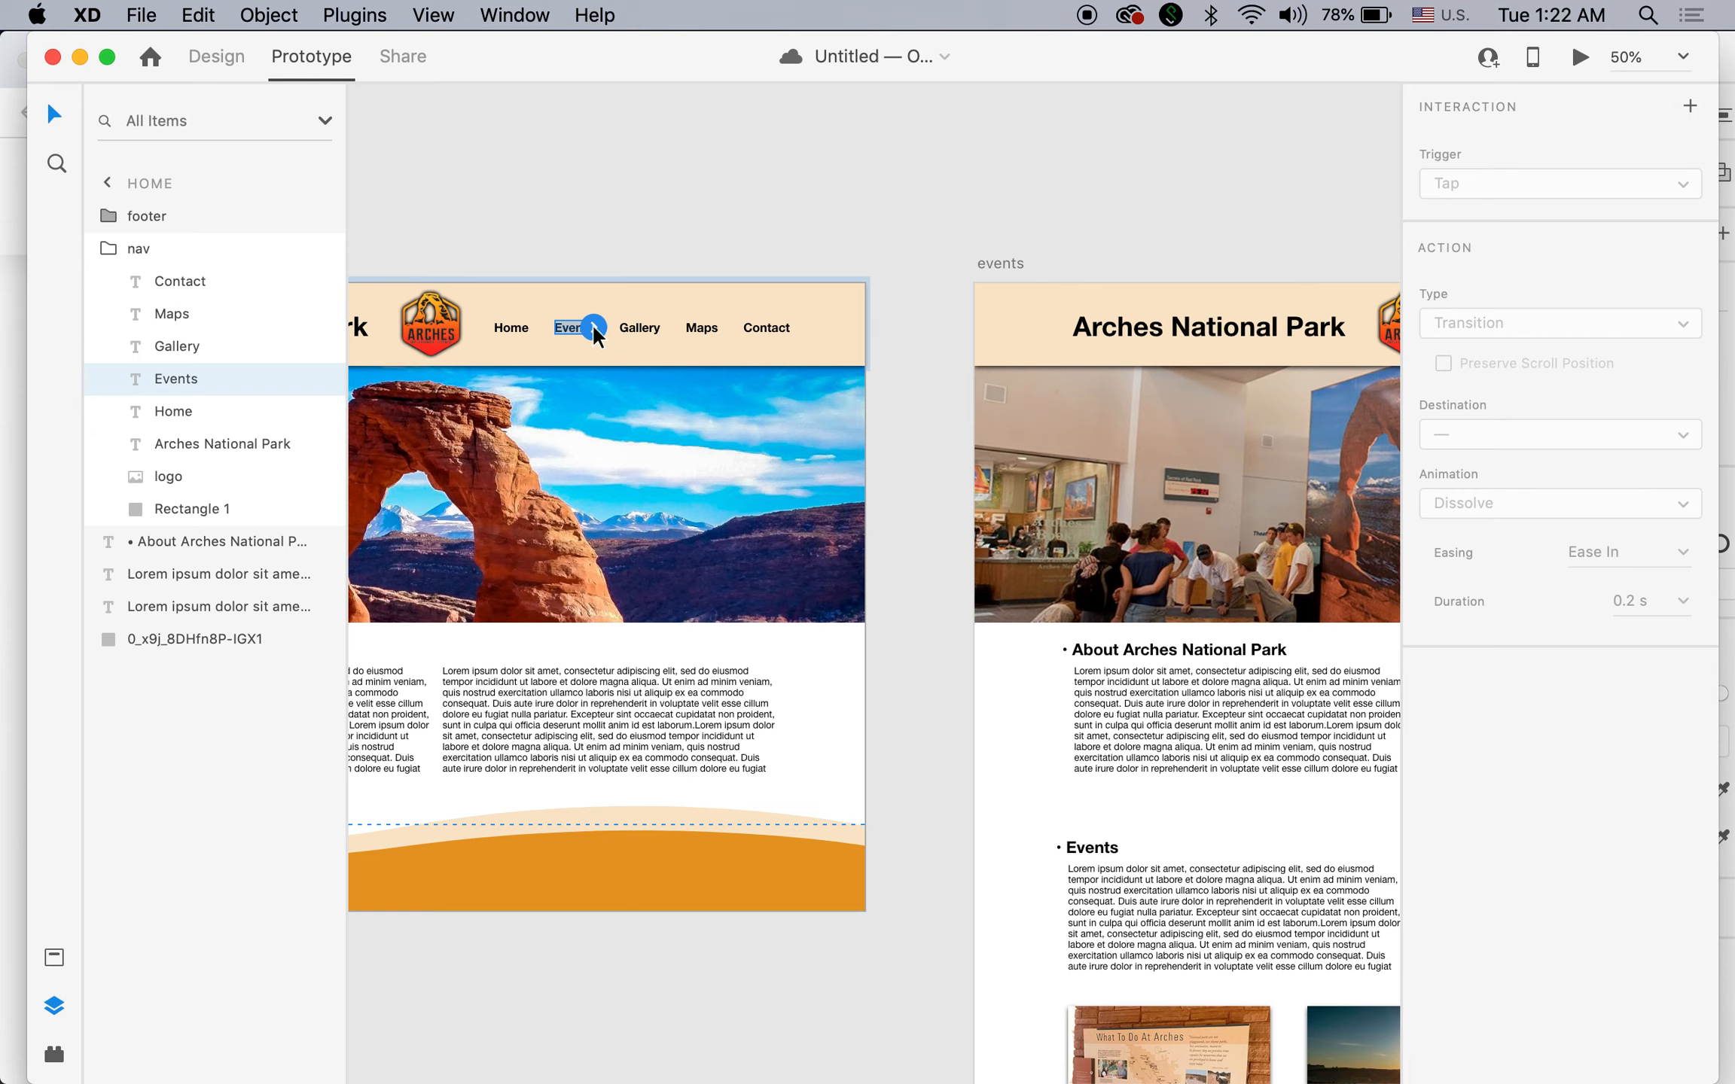
pyautogui.moveTo(593, 322); pyautogui.dragTo(993, 618)
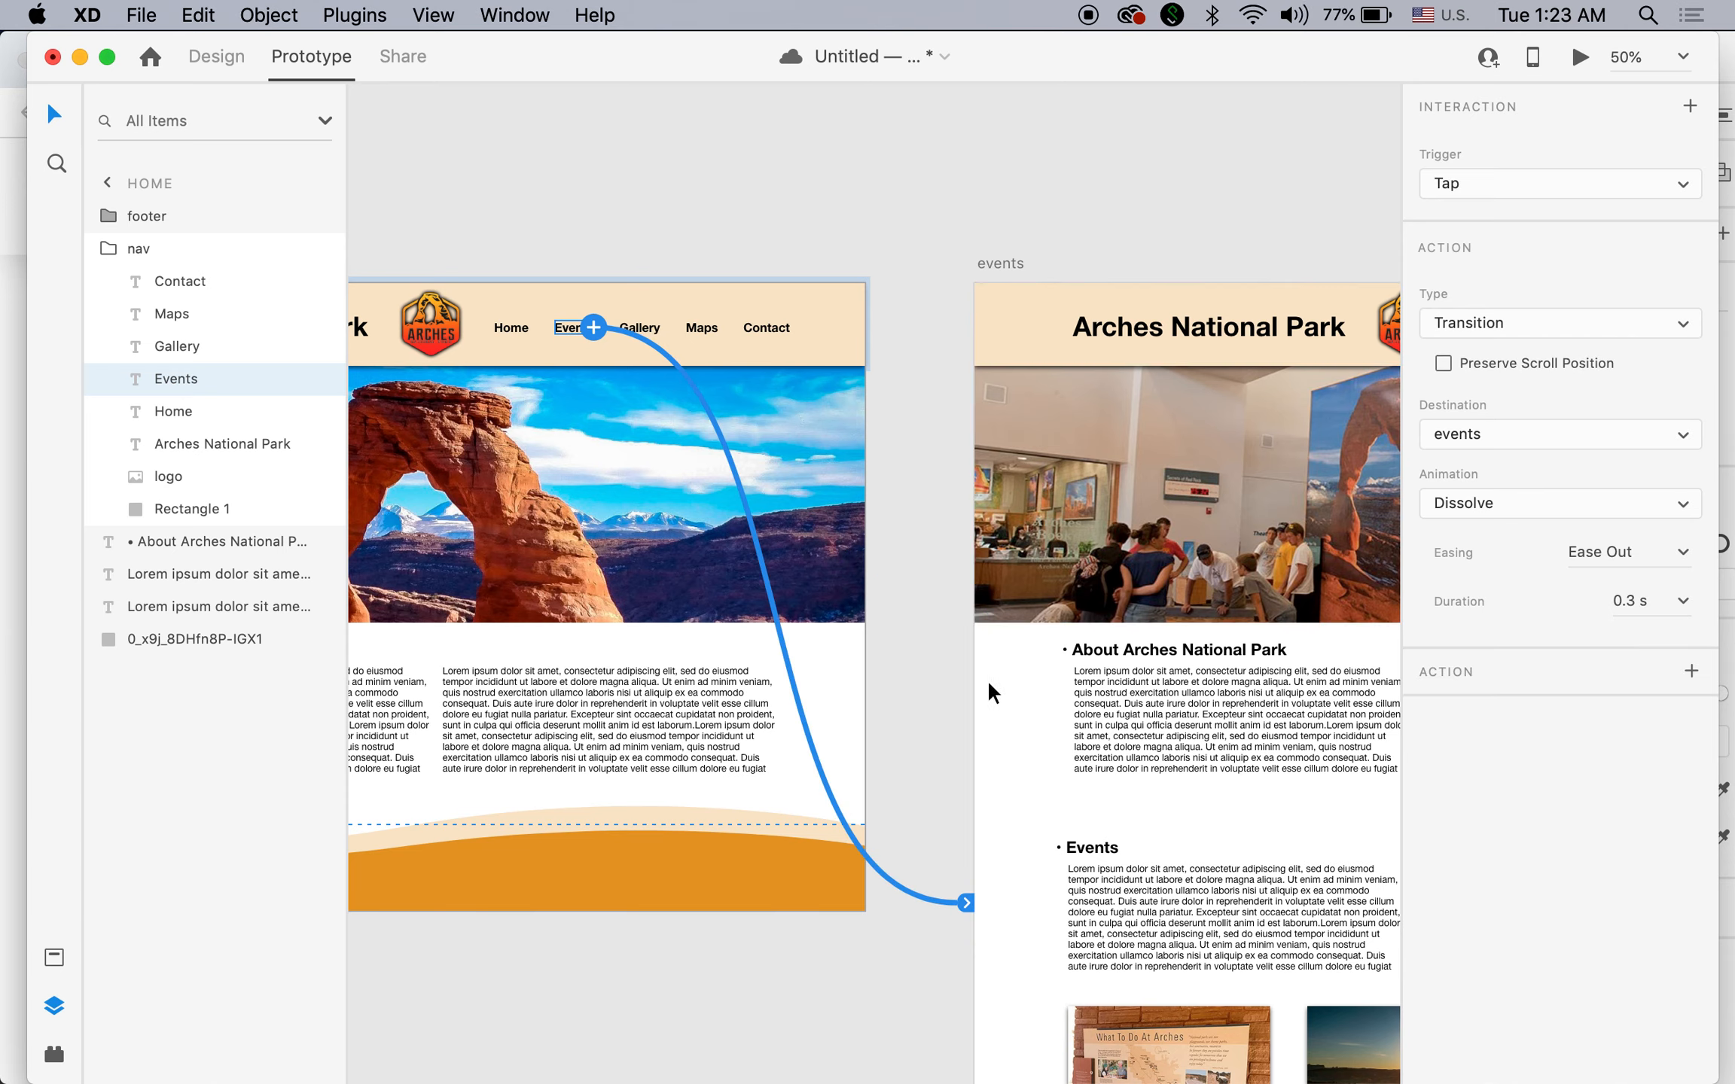
# Link the Home item in the events artboard's navigation back to the home artboard.
pyautogui.click(928, 667)
pyautogui.moveTo(1111, 633); pyautogui.dragTo(813, 632)
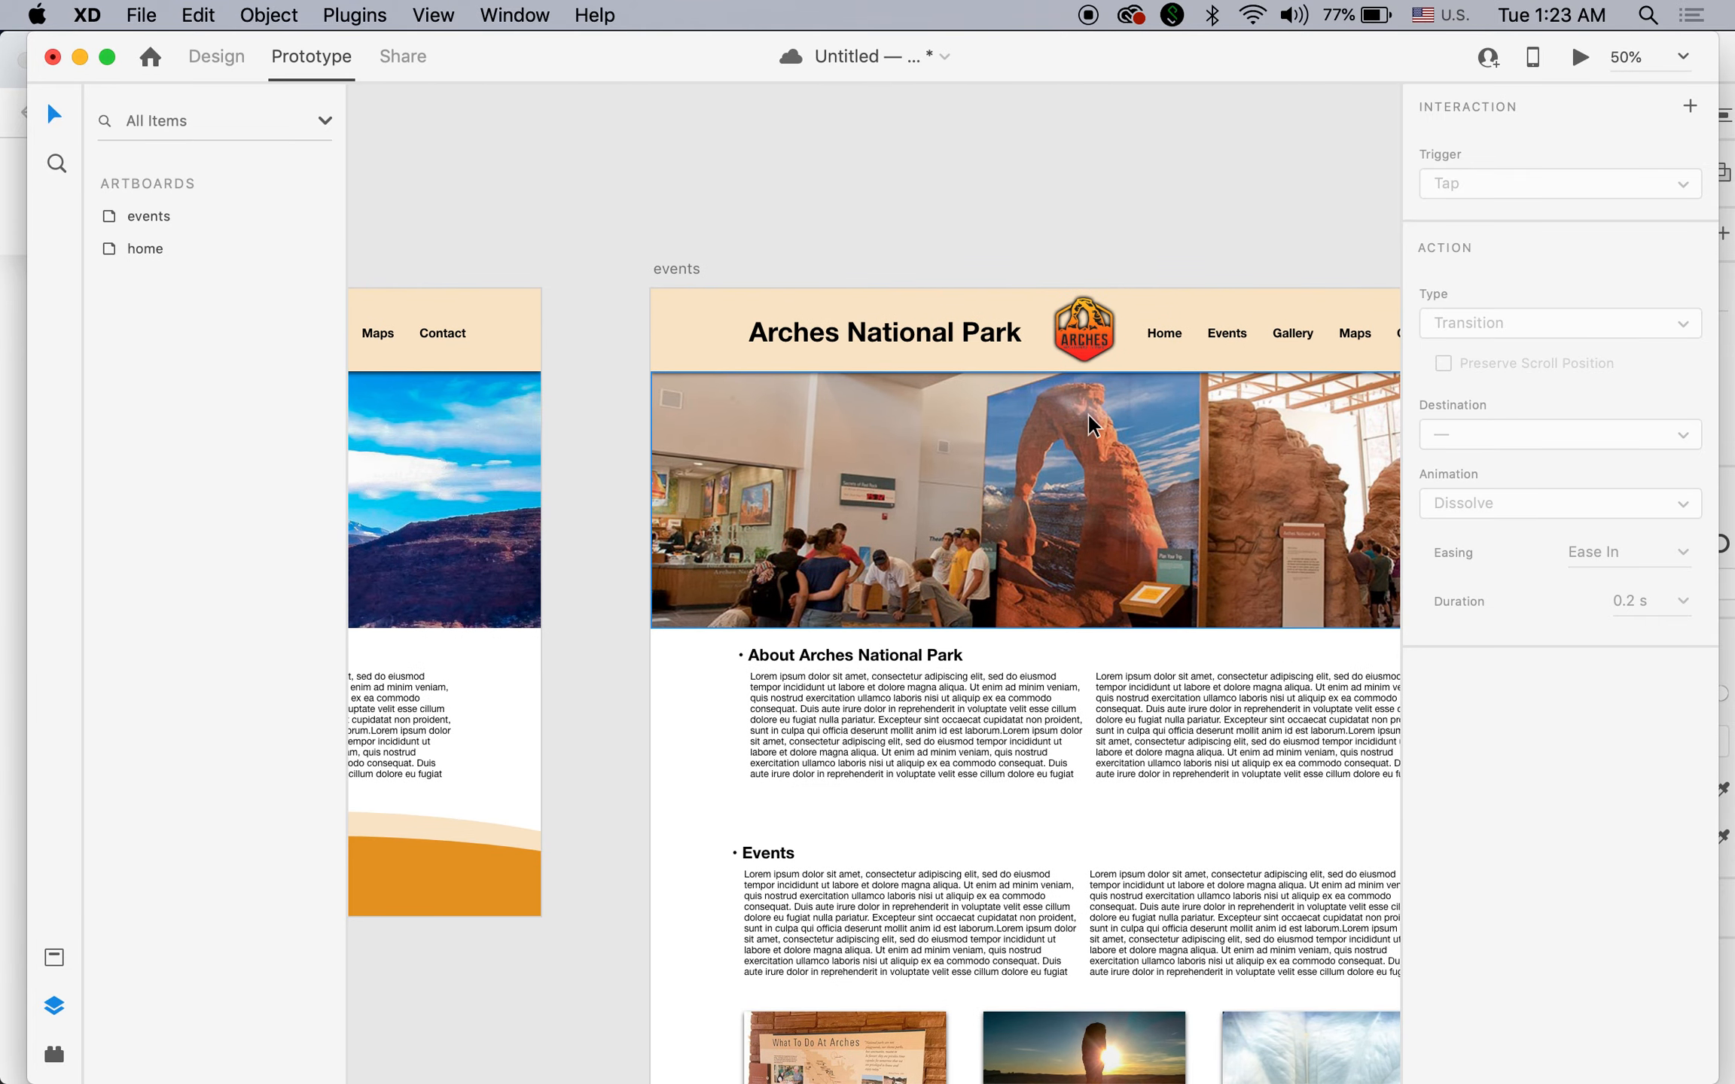
pyautogui.doubleClick(1170, 327)
pyautogui.moveTo(1177, 329); pyautogui.dragTo(520, 580)
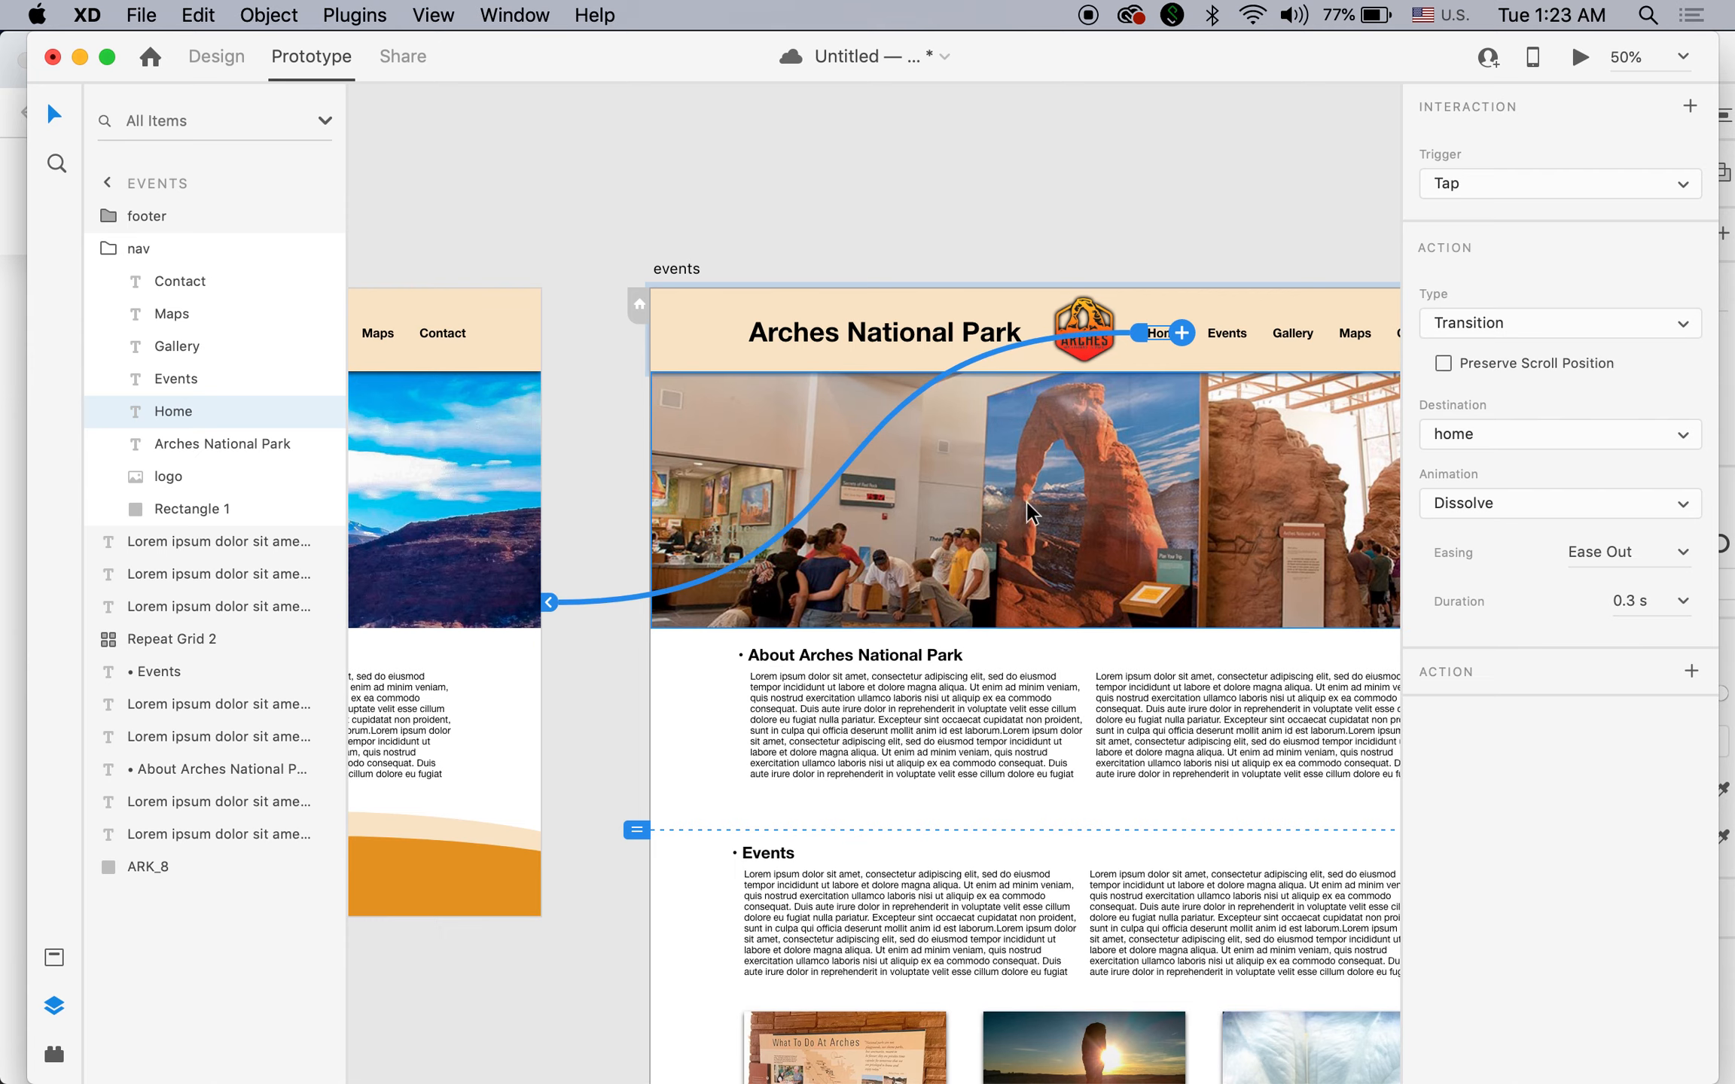
pyautogui.click(898, 154)
# Select both artboards to examine the prototype links between the home and events pages, and clear the selection.
pyautogui.keyDown('alt'); pyautogui.keyDown('super'); pyautogui.click(807, 555); pyautogui.keyUp('super'); pyautogui.keyUp('alt')
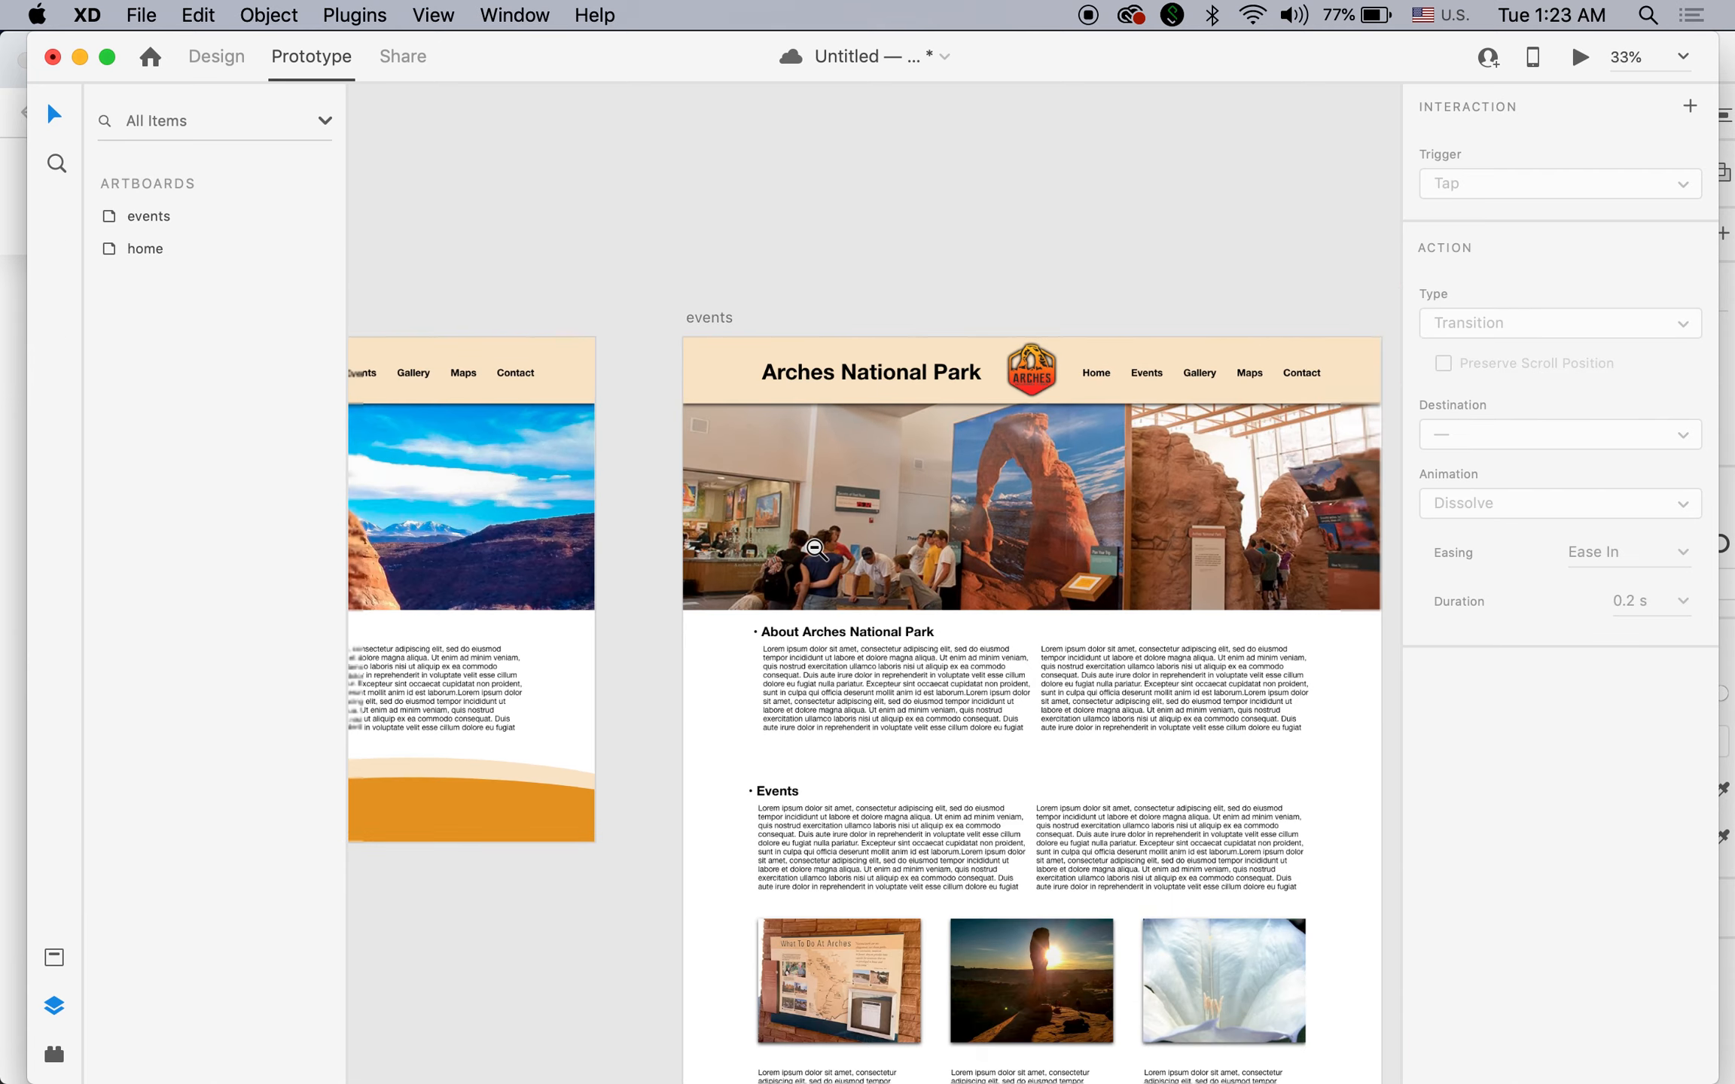
pyautogui.keyDown('alt'); pyautogui.keyDown('super'); pyautogui.click(807, 555); pyautogui.keyUp('super'); pyautogui.keyUp('alt')
pyautogui.moveTo(818, 589); pyautogui.dragTo(943, 372)
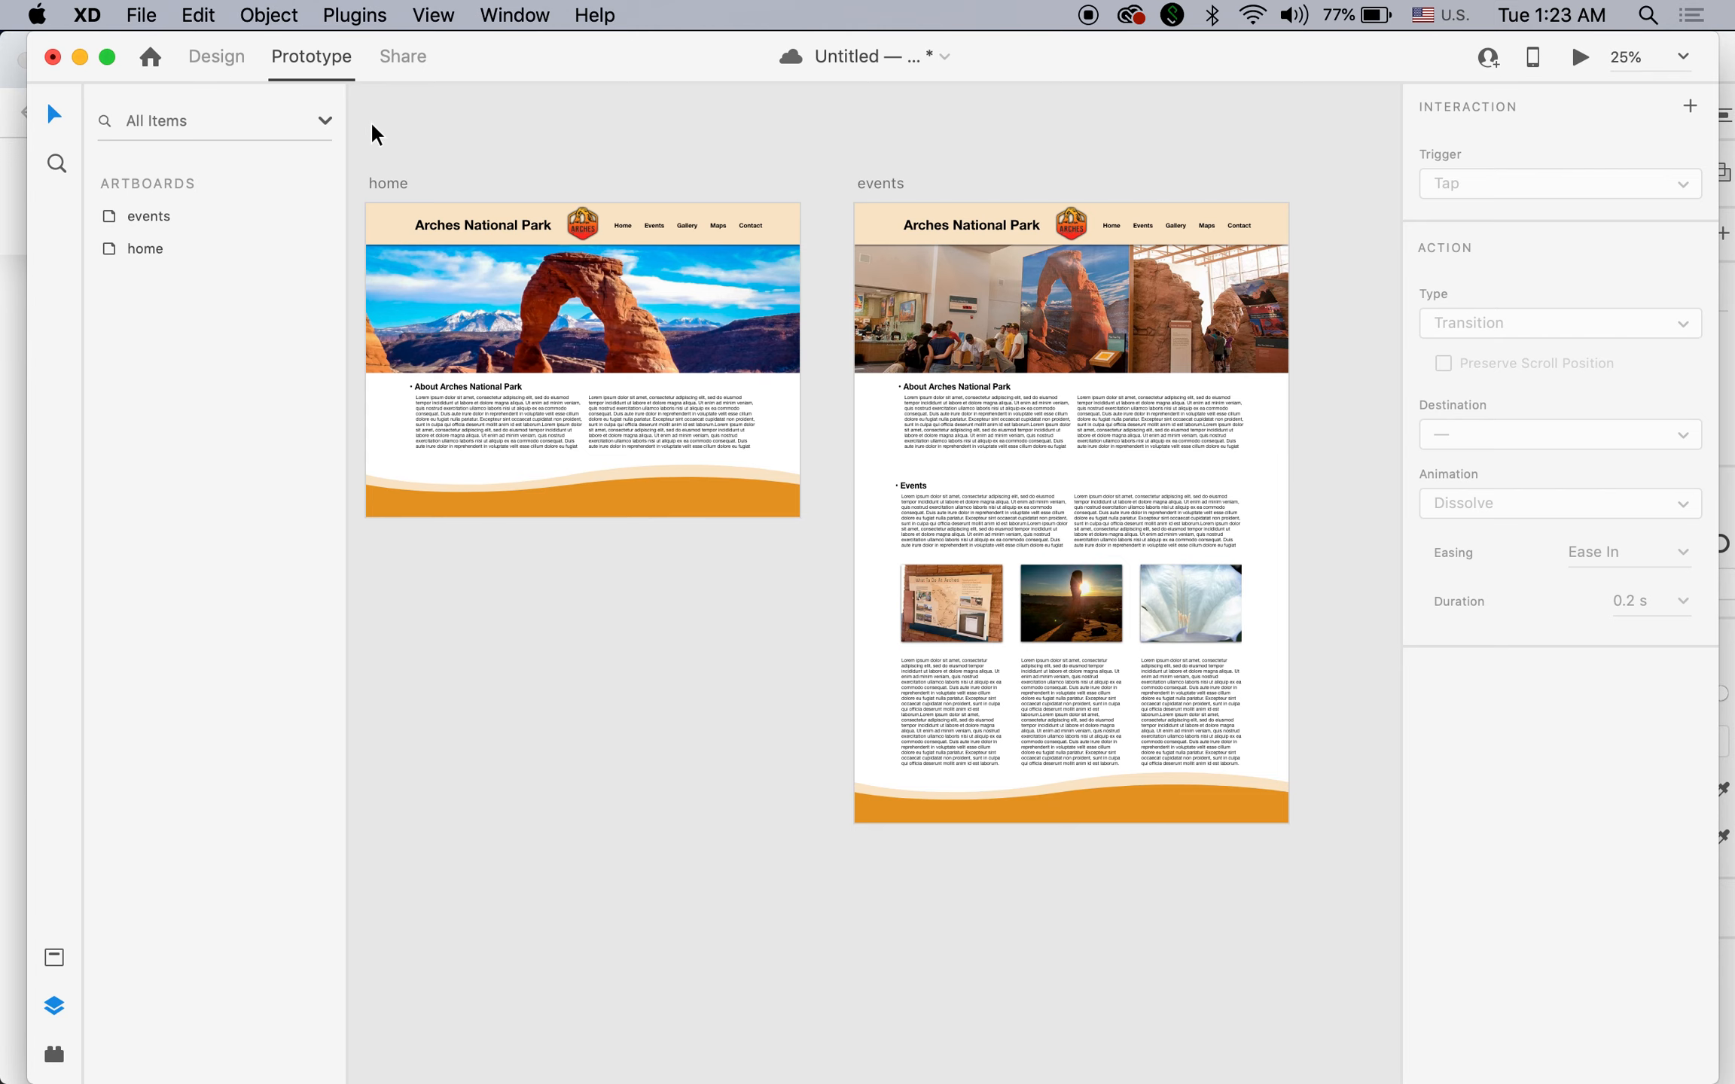
pyautogui.moveTo(371, 125); pyautogui.dragTo(1293, 846)
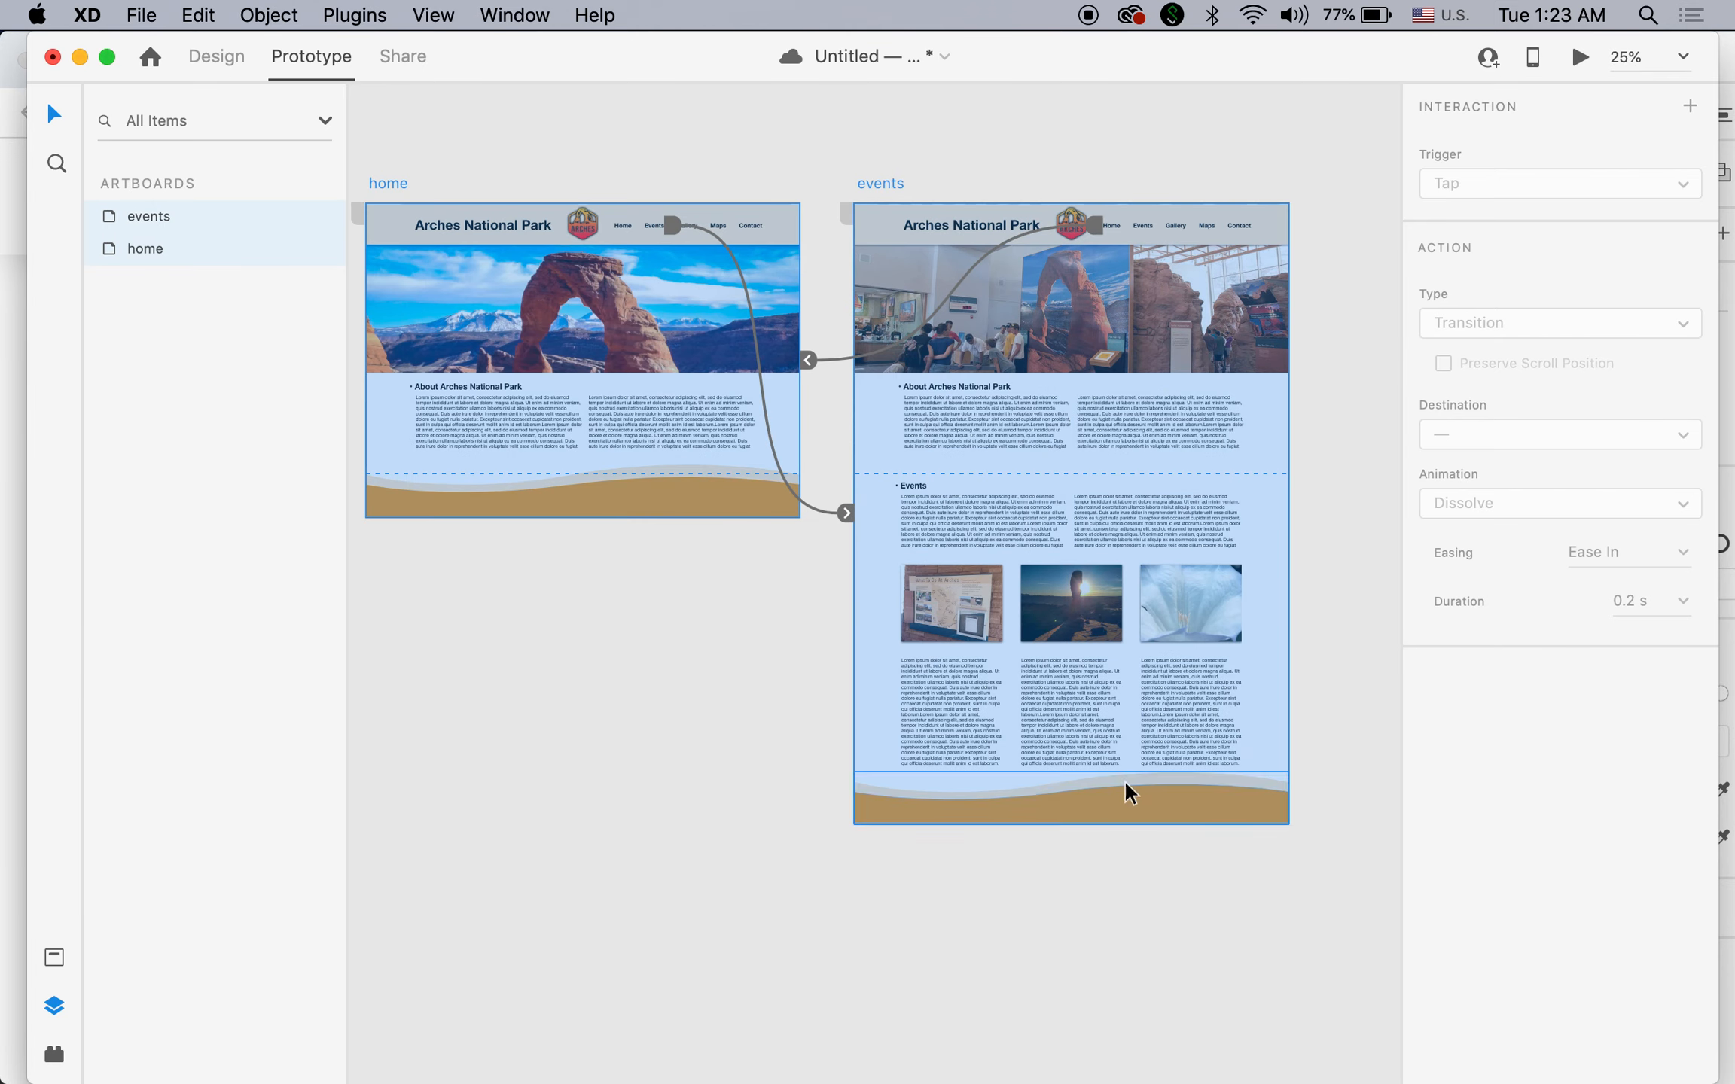
pyautogui.click(698, 808)
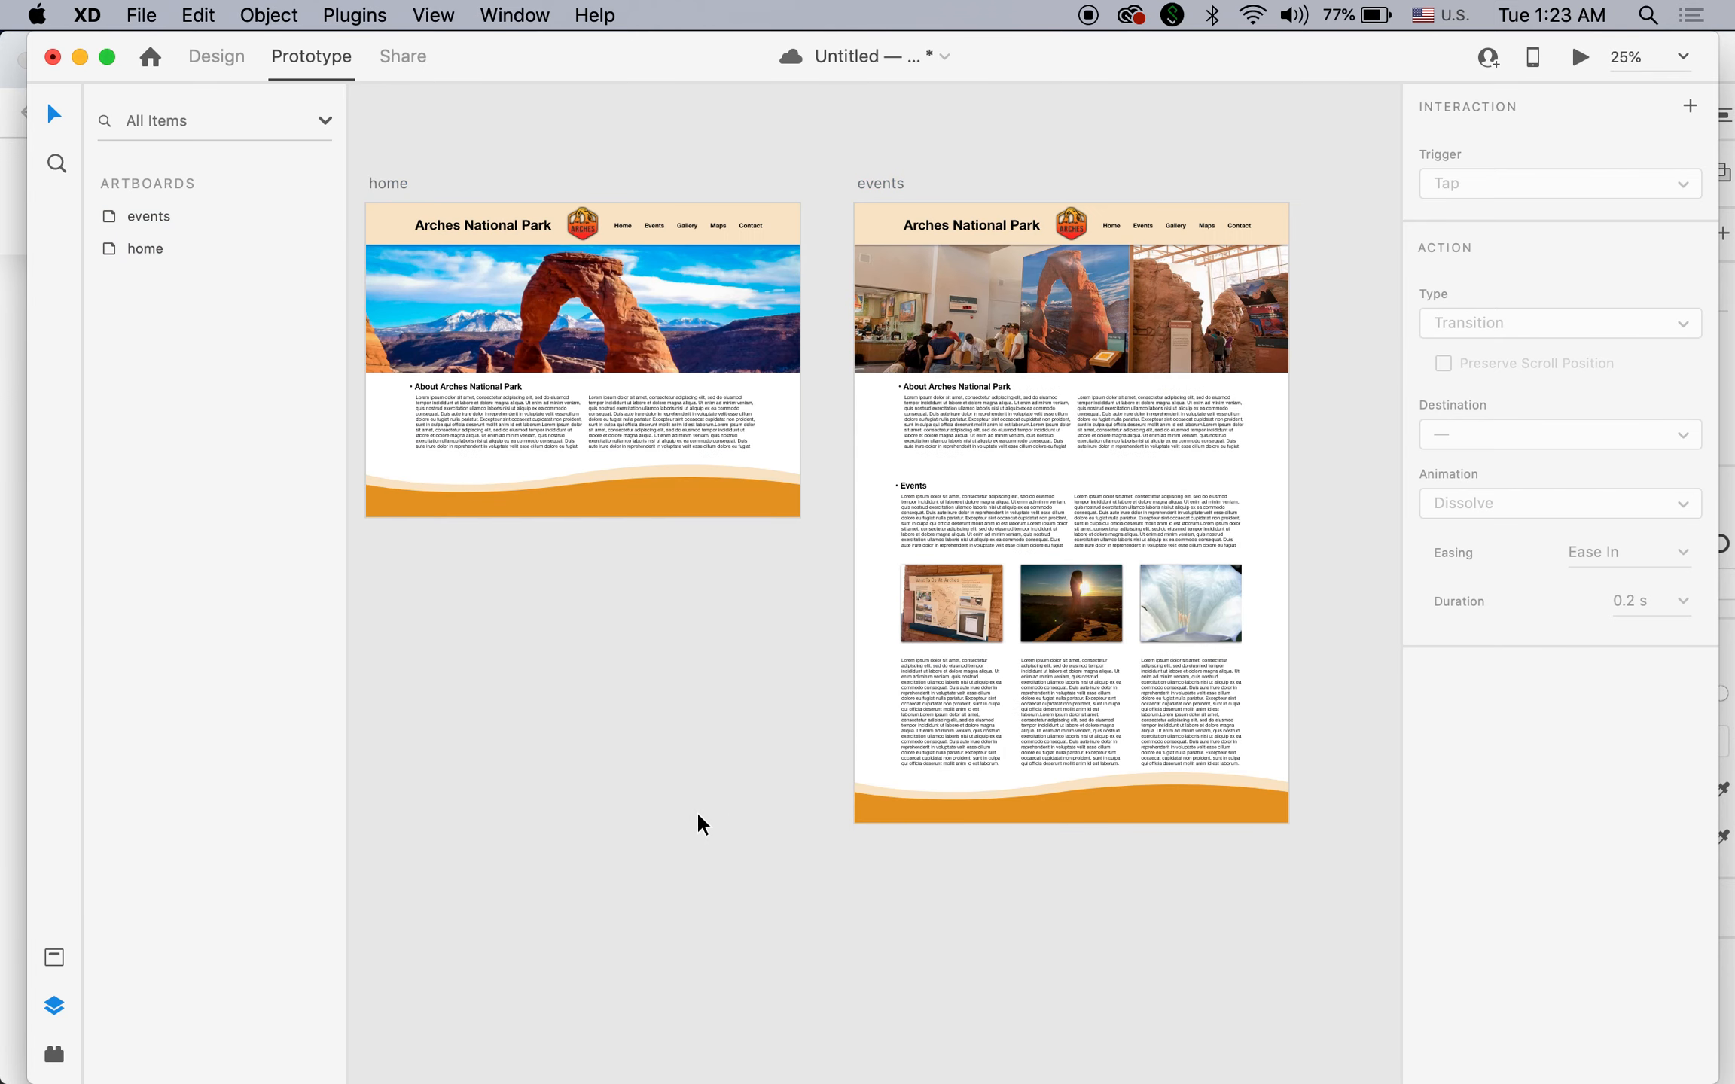
# Preview the prototype from the home page and test the Events and Home navigation links, scrolling through both pages.
pyautogui.click(1581, 62)
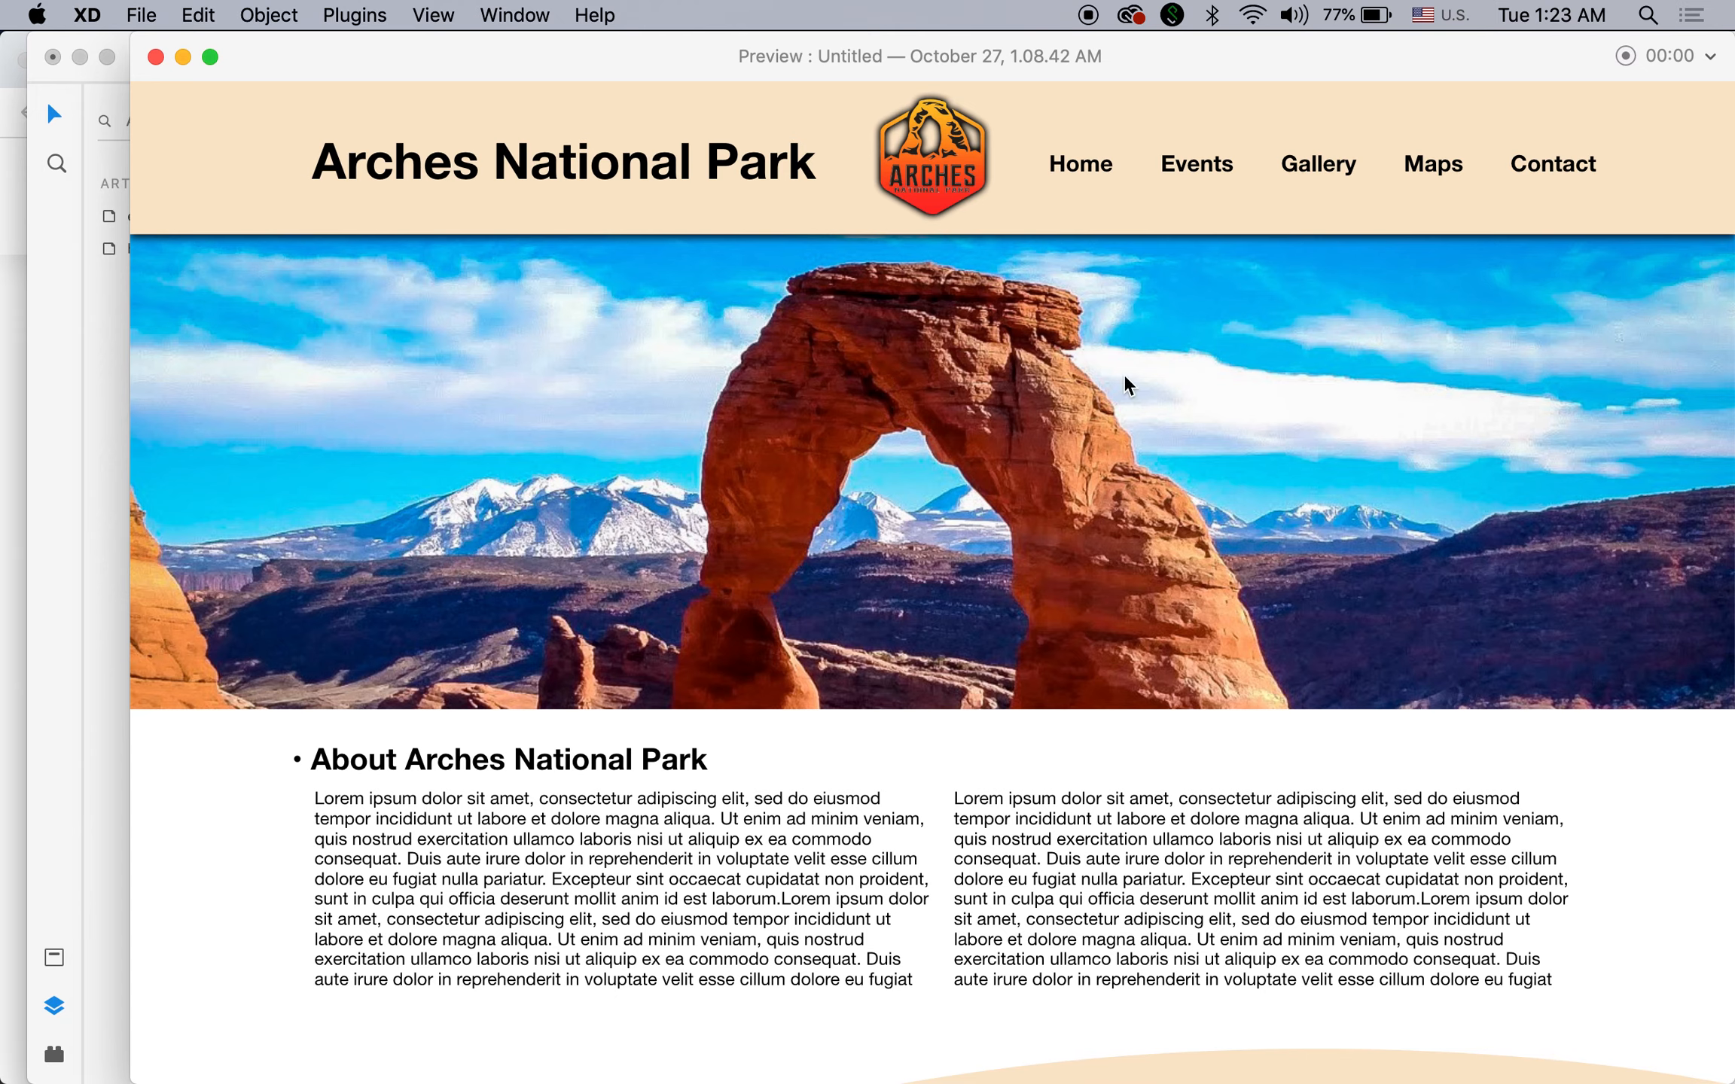
pyautogui.click(1197, 171)
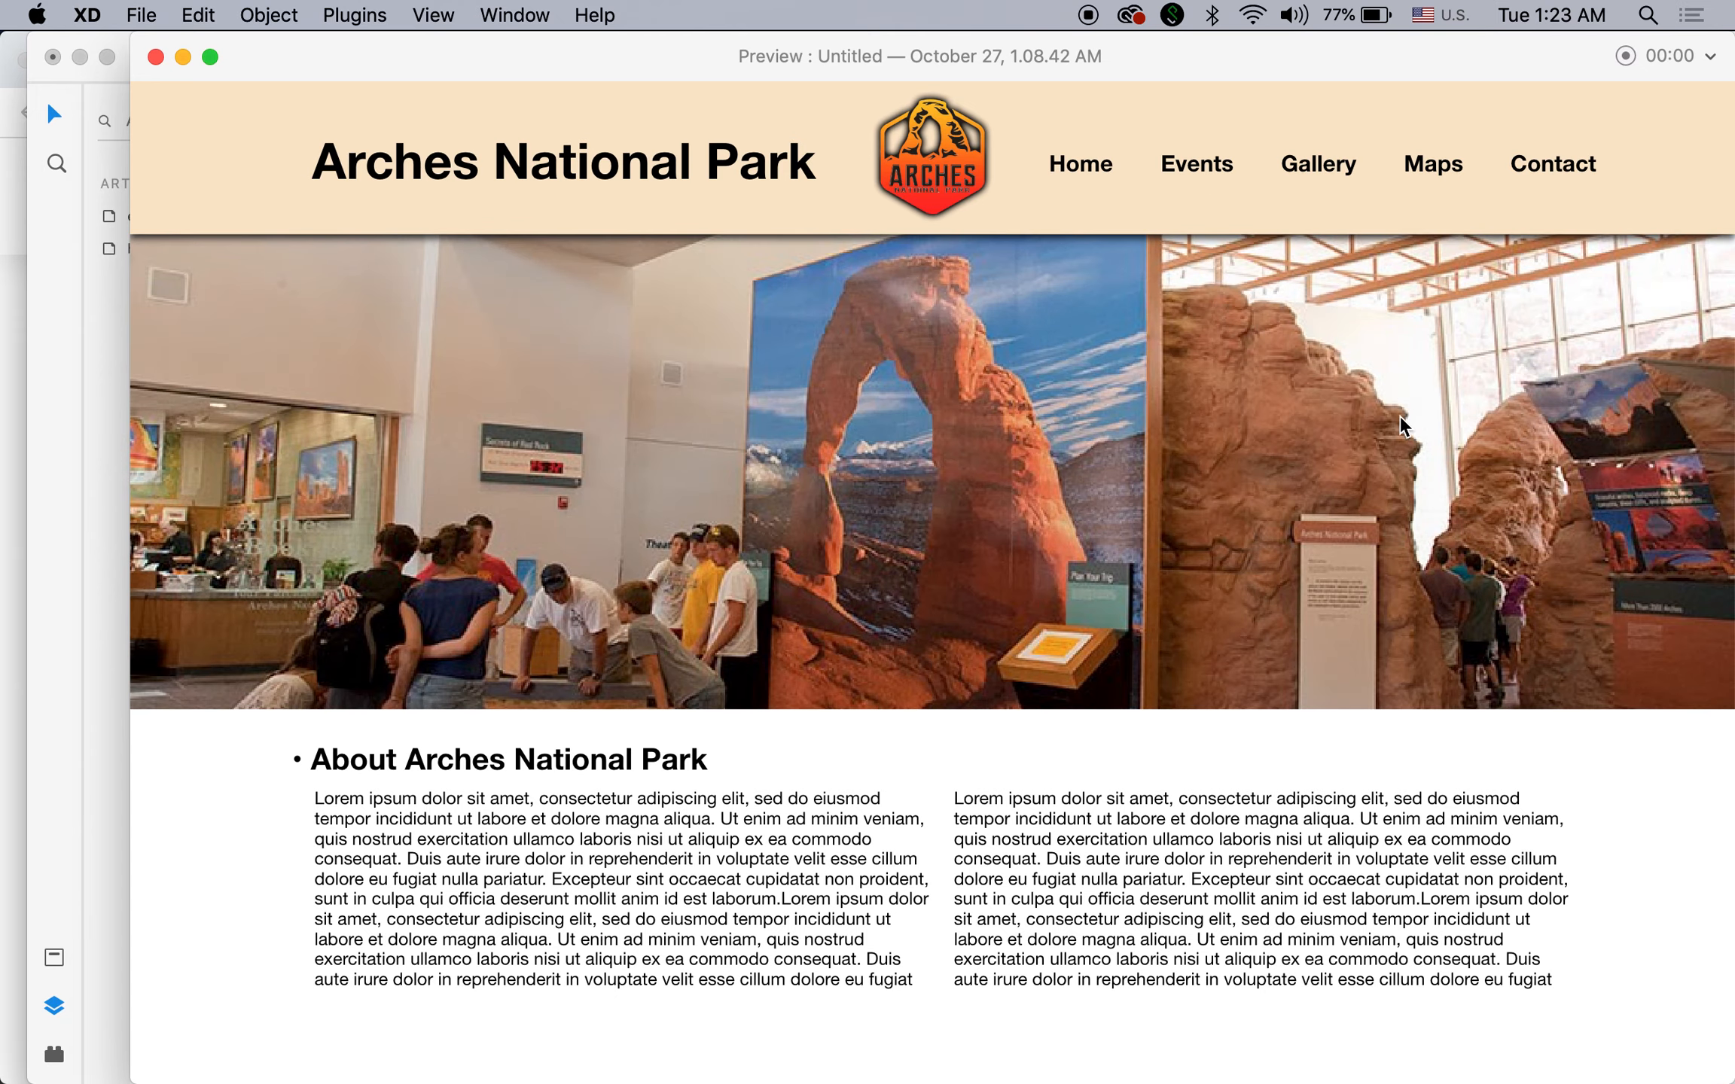
pyautogui.scroll(-15, 1390, 674)
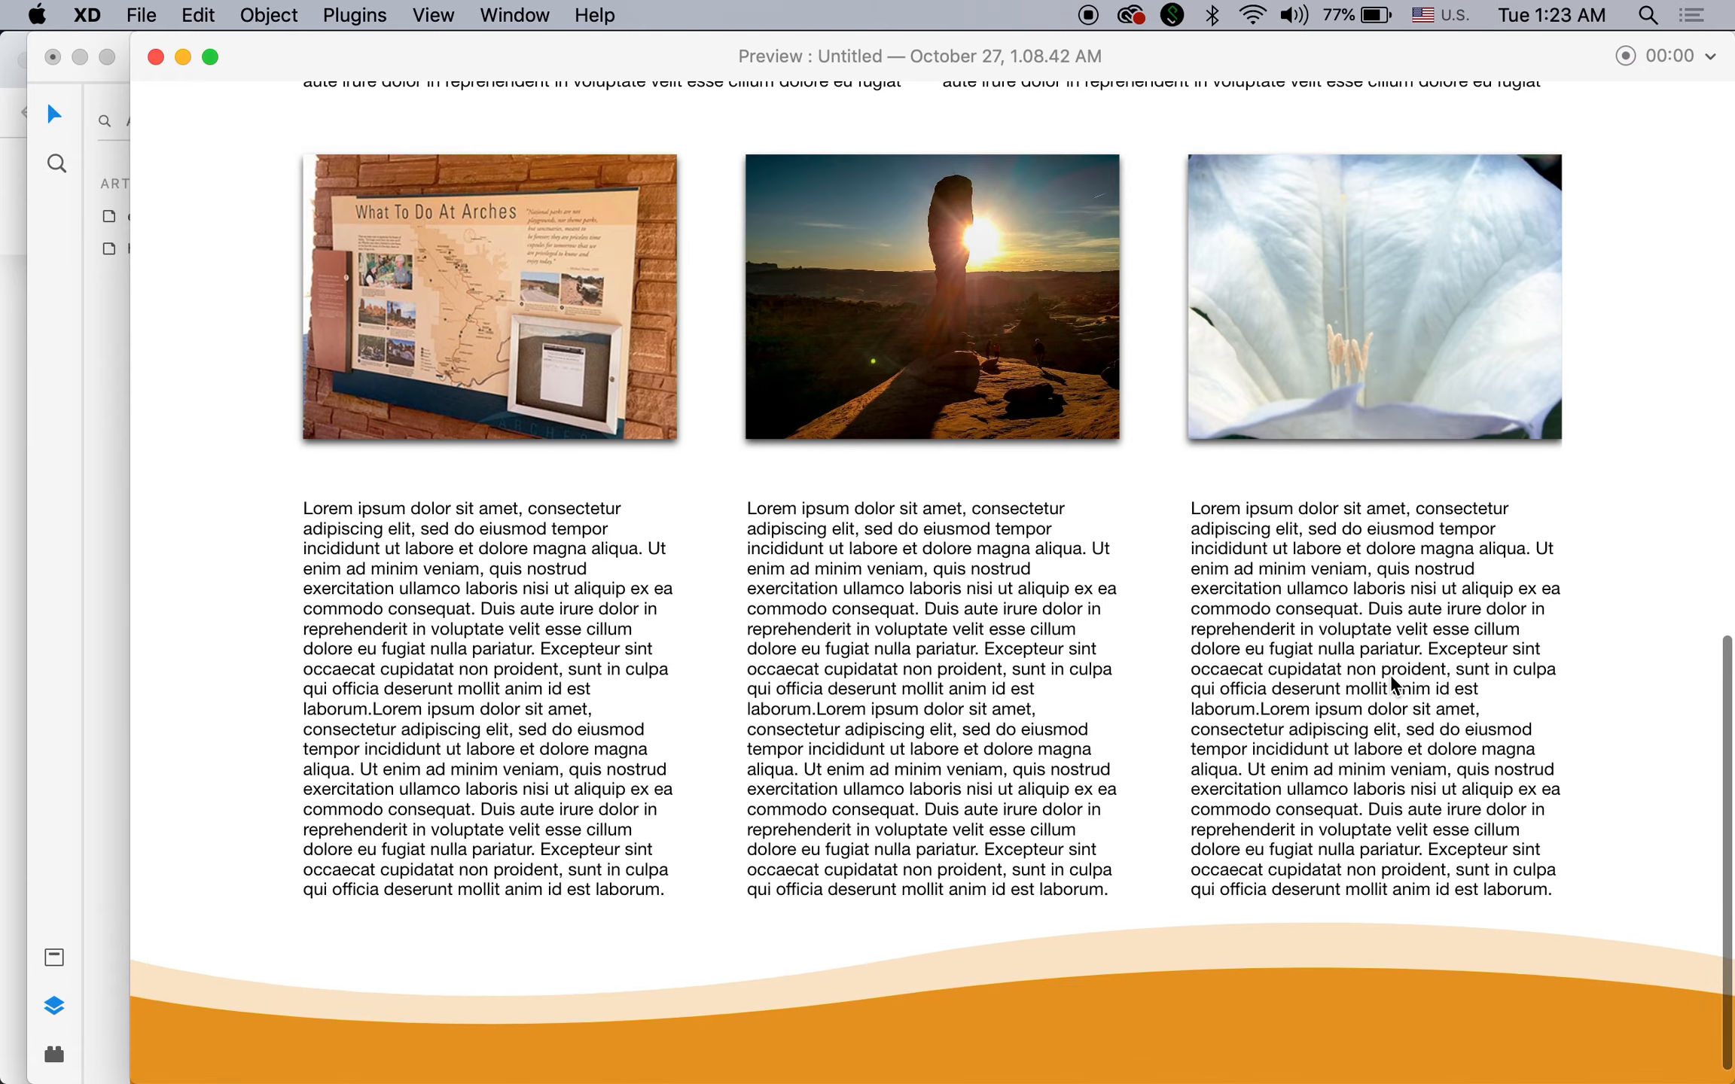
pyautogui.scroll(10, 1391, 674)
pyautogui.scroll(5, 1391, 674)
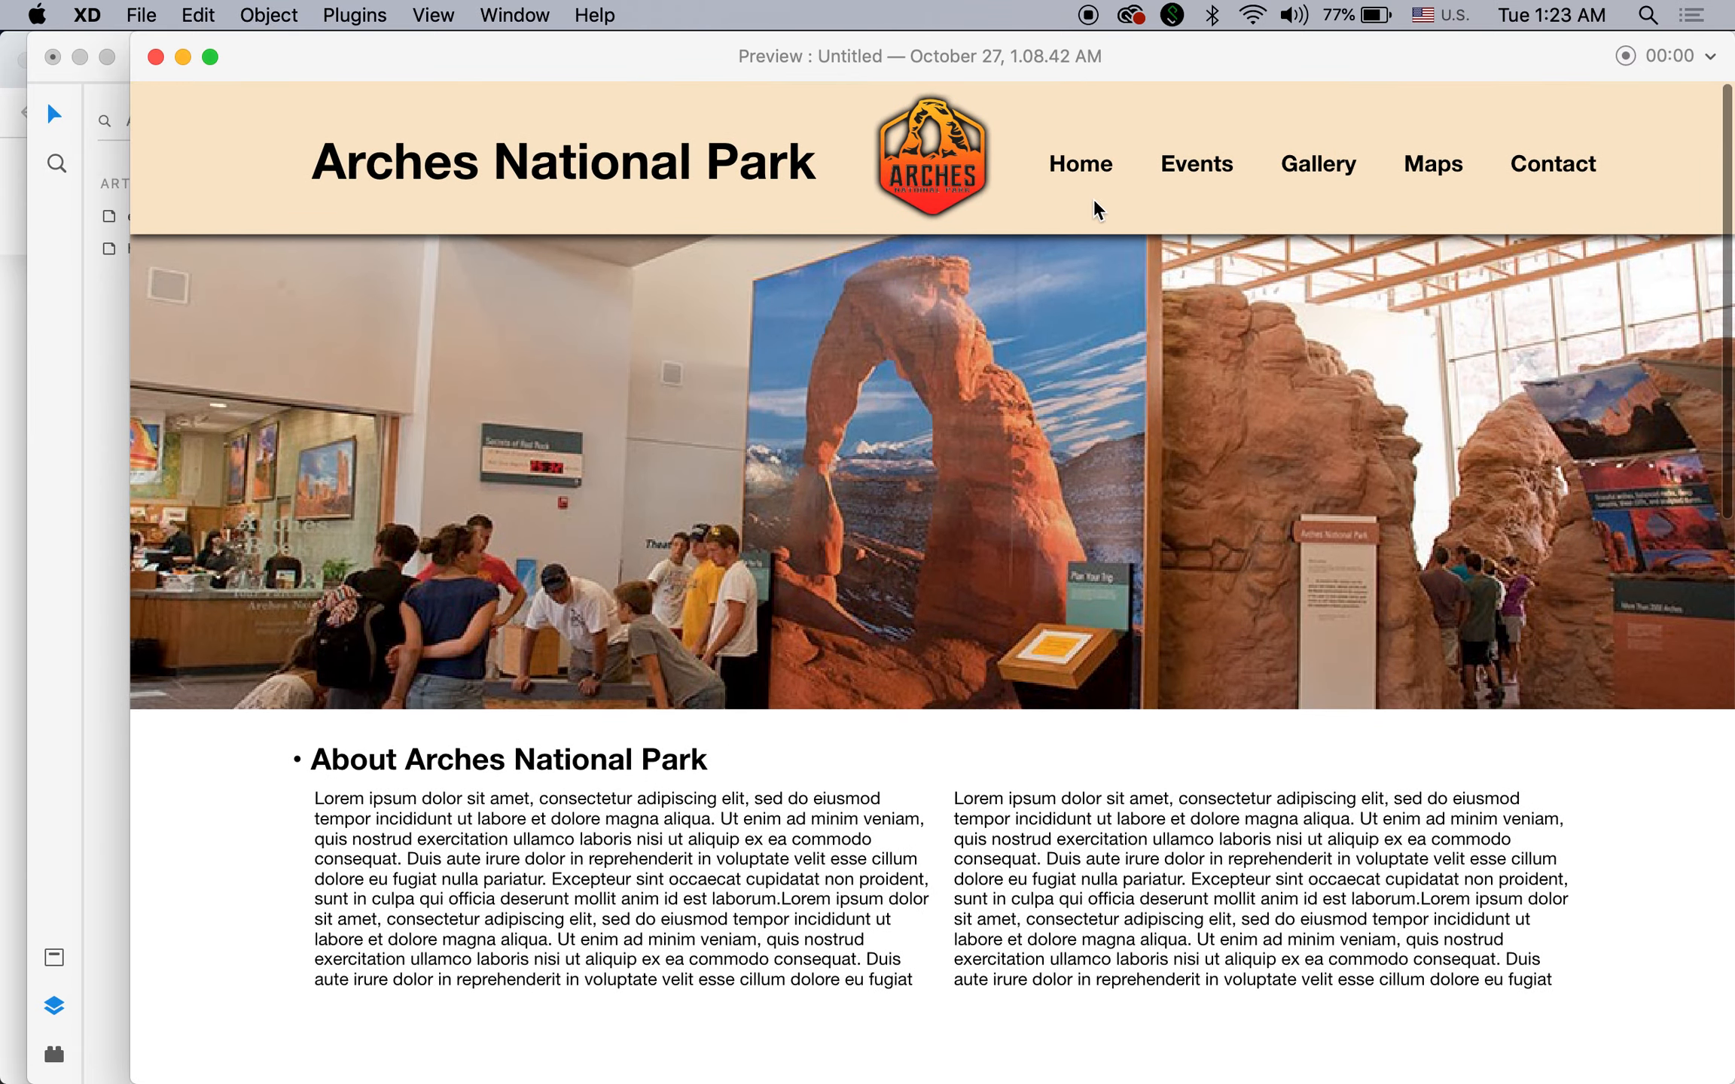
pyautogui.click(1088, 173)
pyautogui.scroll(-3, 1330, 497)
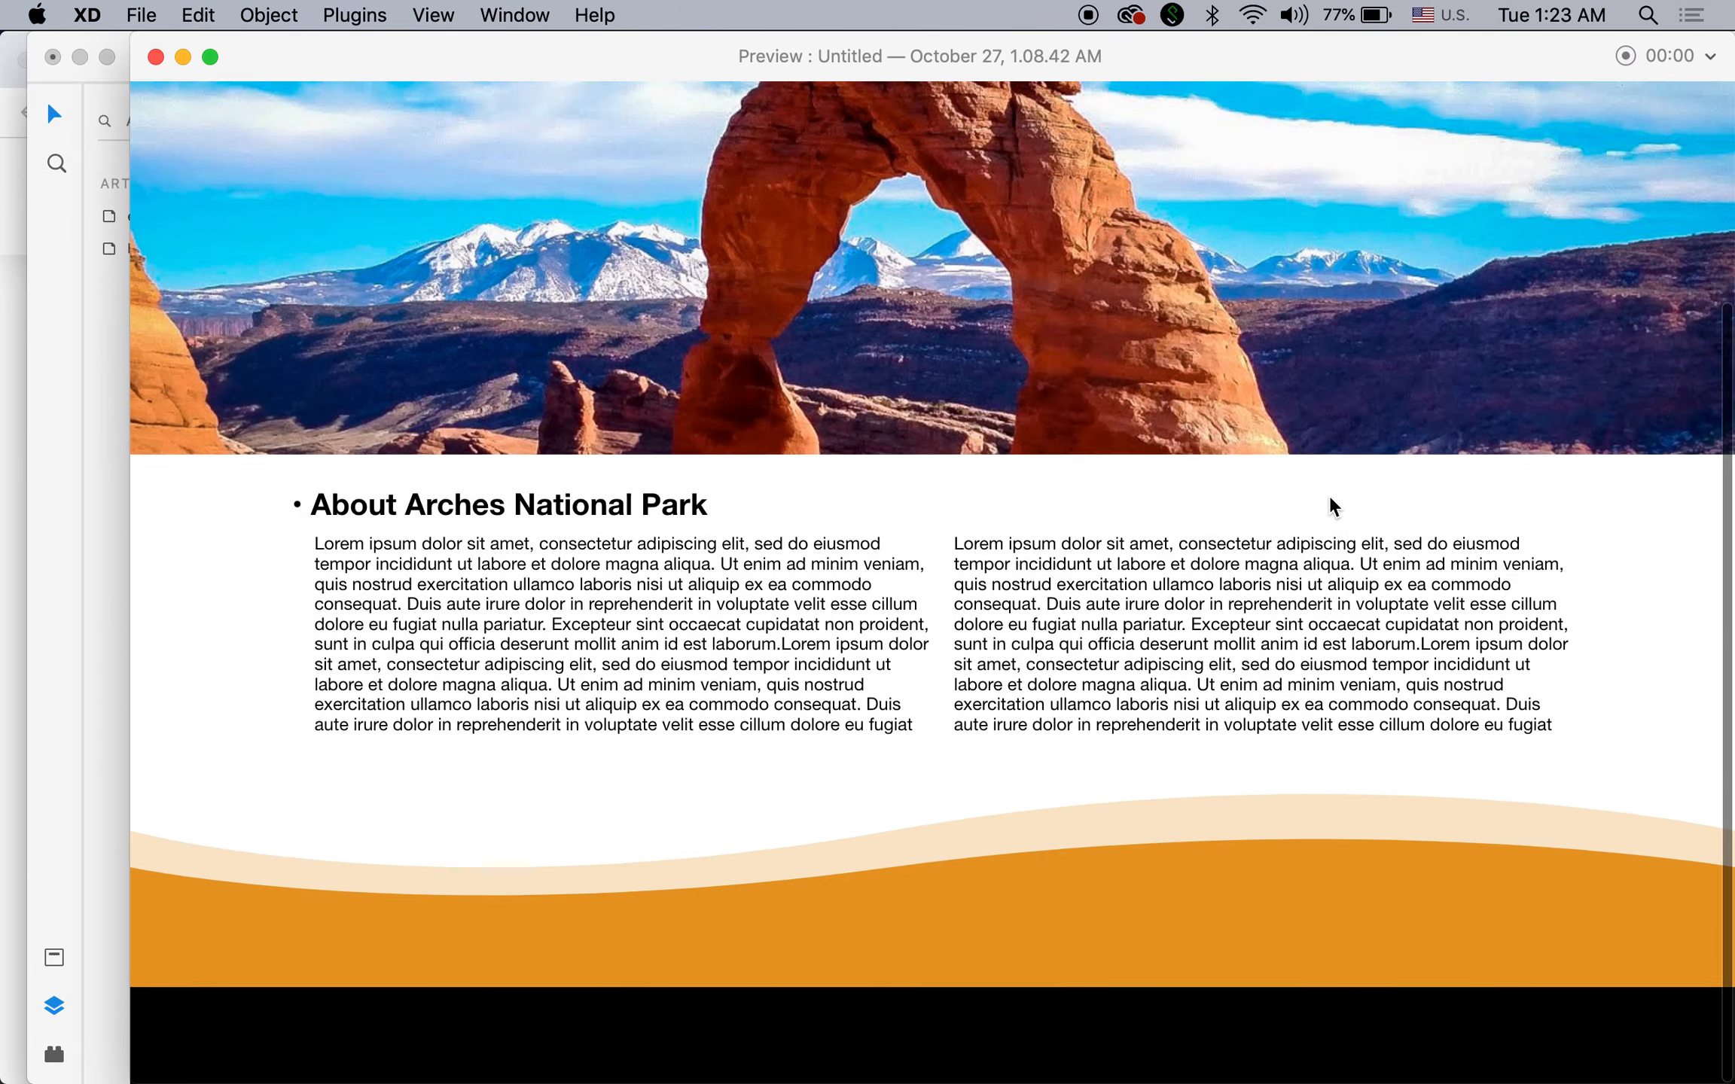
pyautogui.scroll(3, 1330, 495)
pyautogui.click(1196, 168)
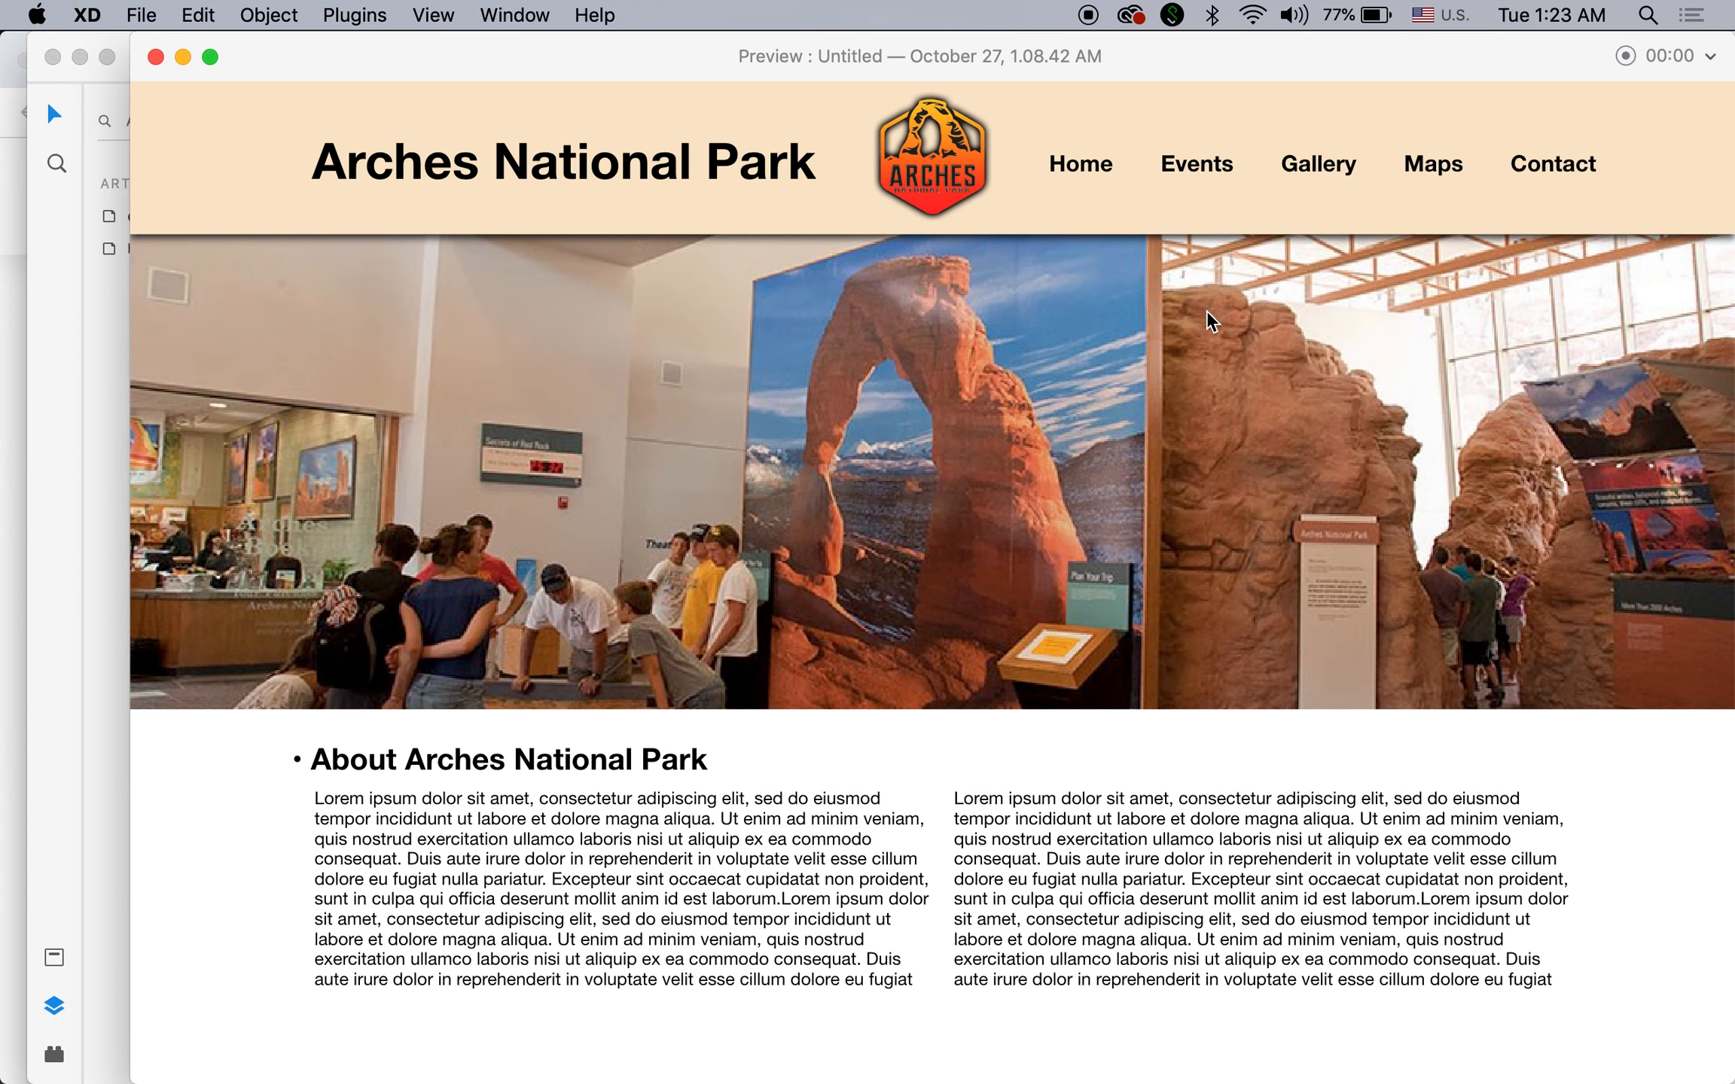
# Examine how the navigation bar behaves while scrolling the previewed events page, and close the preview.
pyautogui.scroll(-3, 1203, 322)
pyautogui.scroll(3, 1202, 321)
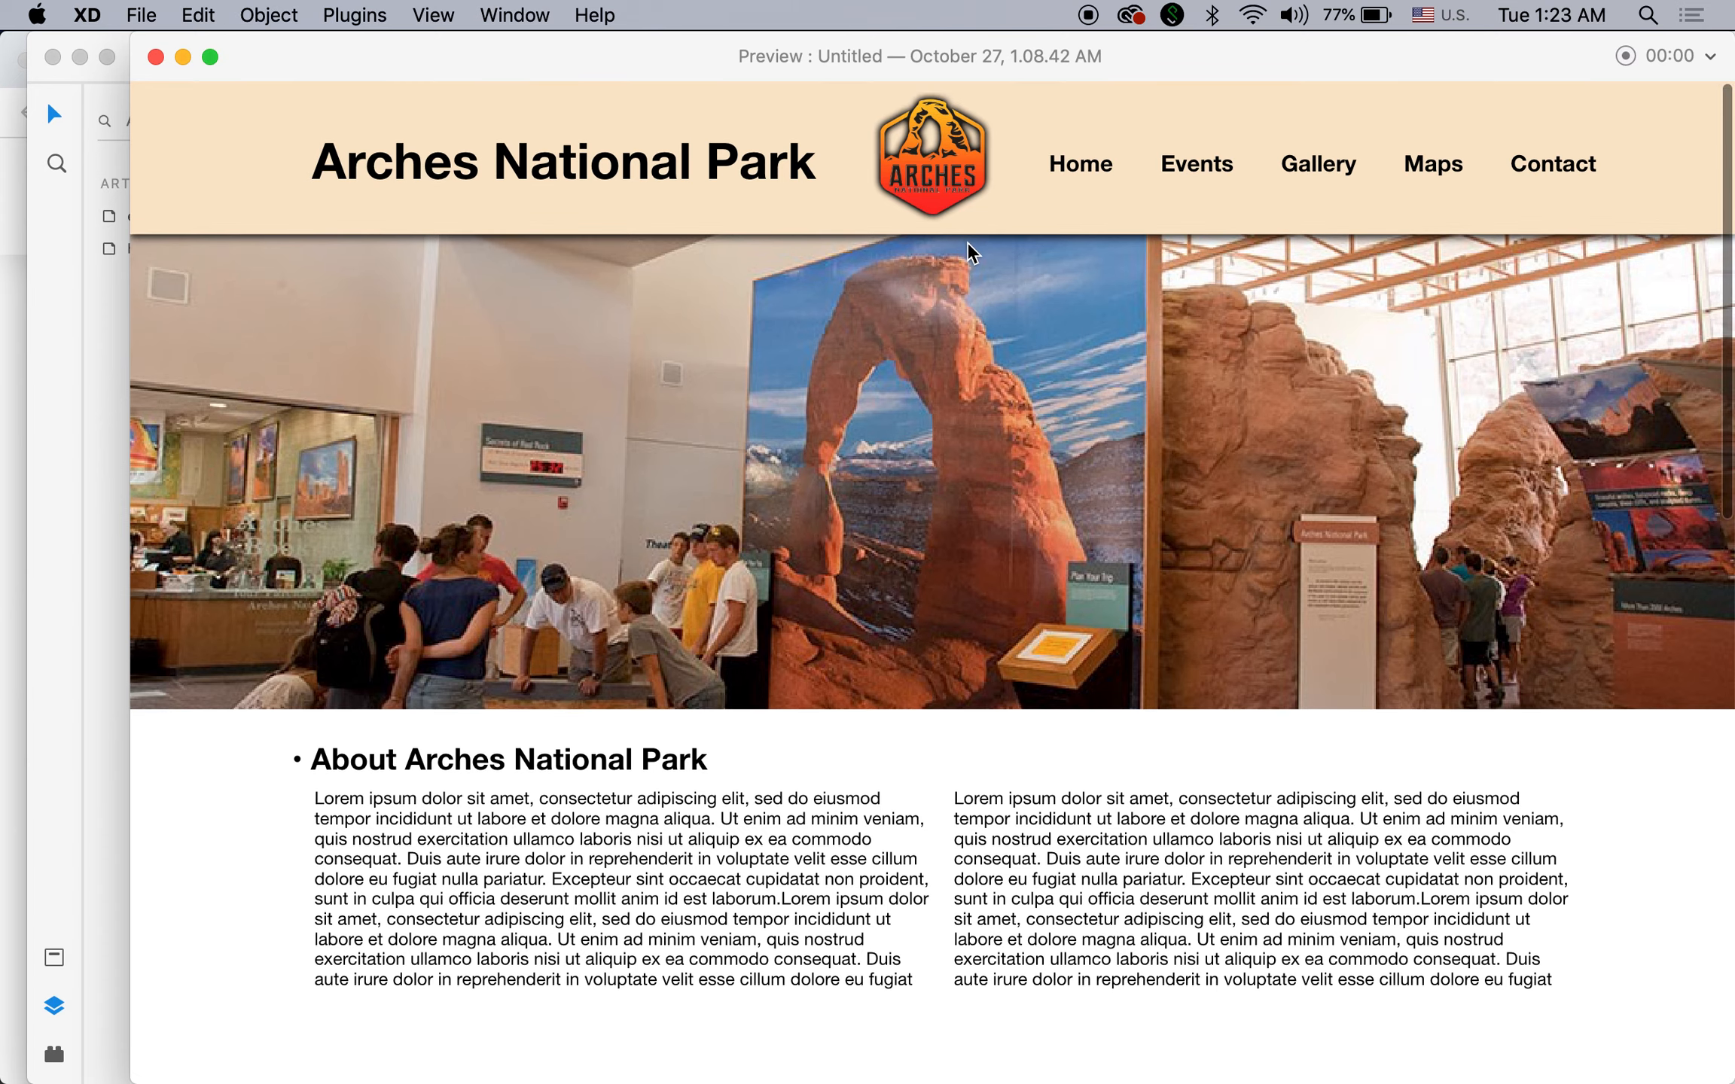
pyautogui.scroll(-5, 965, 256)
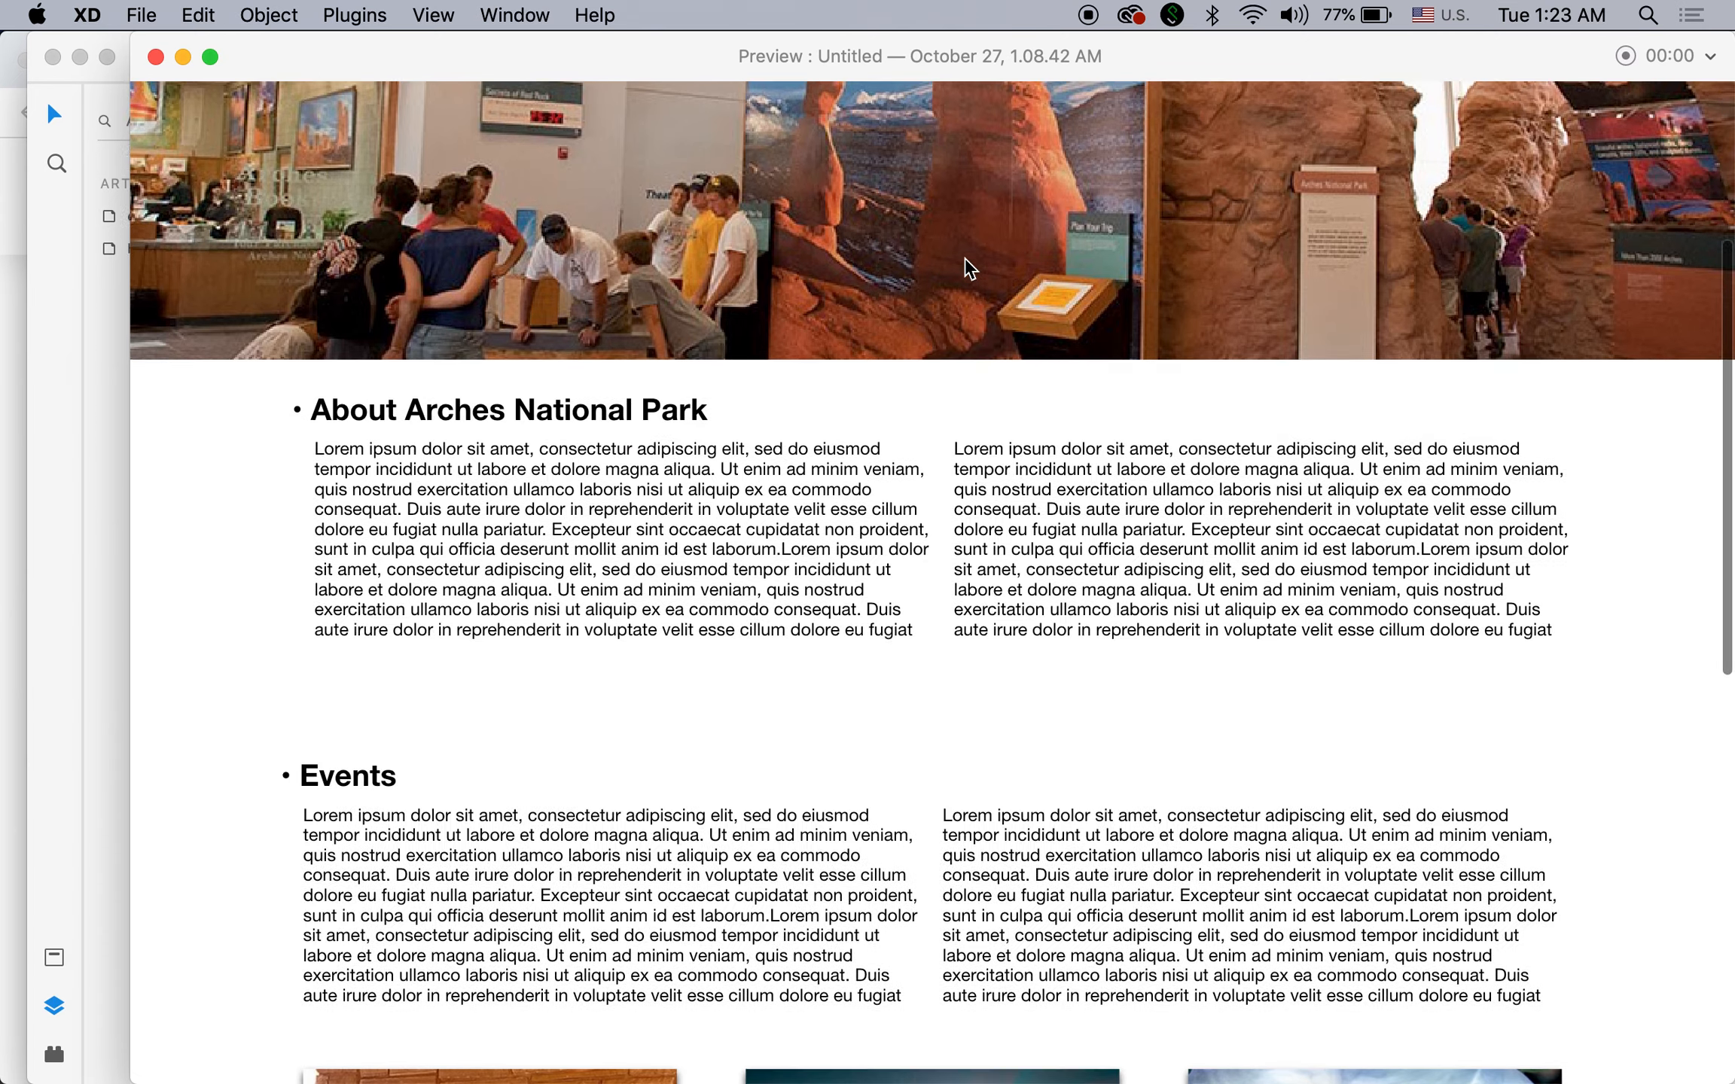
pyautogui.scroll(5, 965, 258)
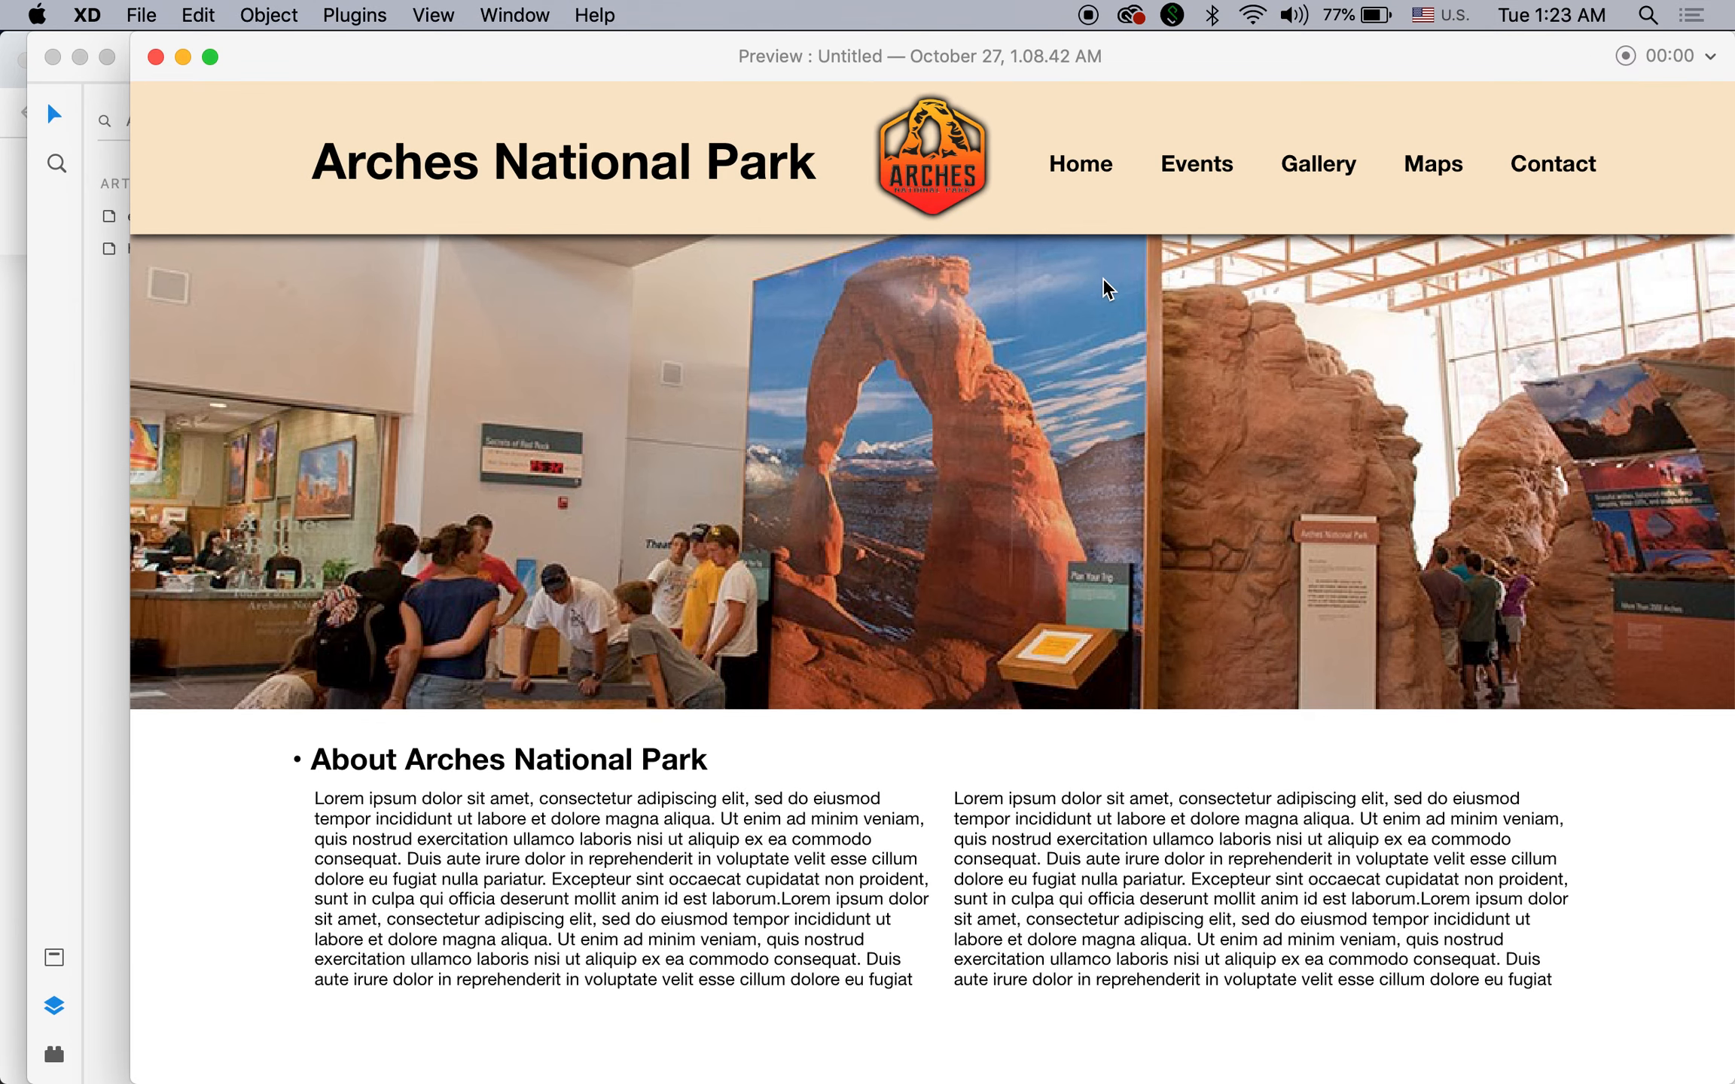
pyautogui.click(156, 58)
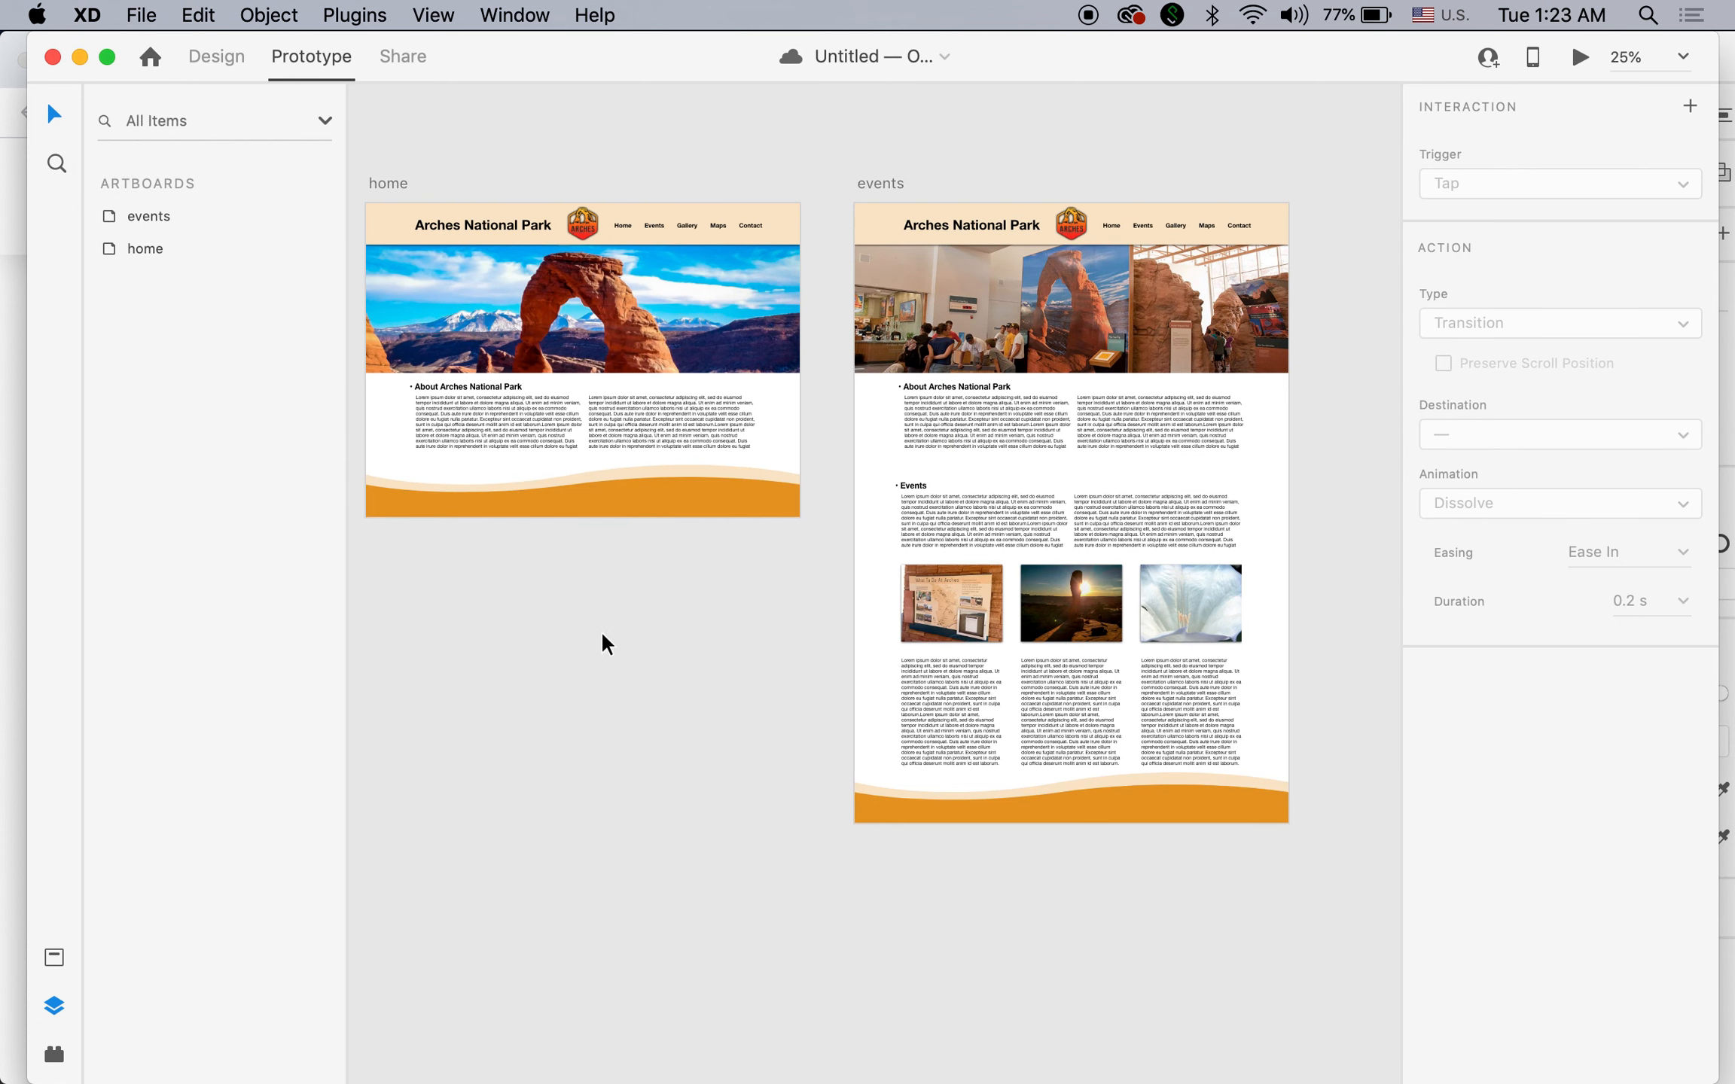
# In Design mode, fix the position of the nav groups on the events and home artboards when scrolling.
pyautogui.click(866, 233)
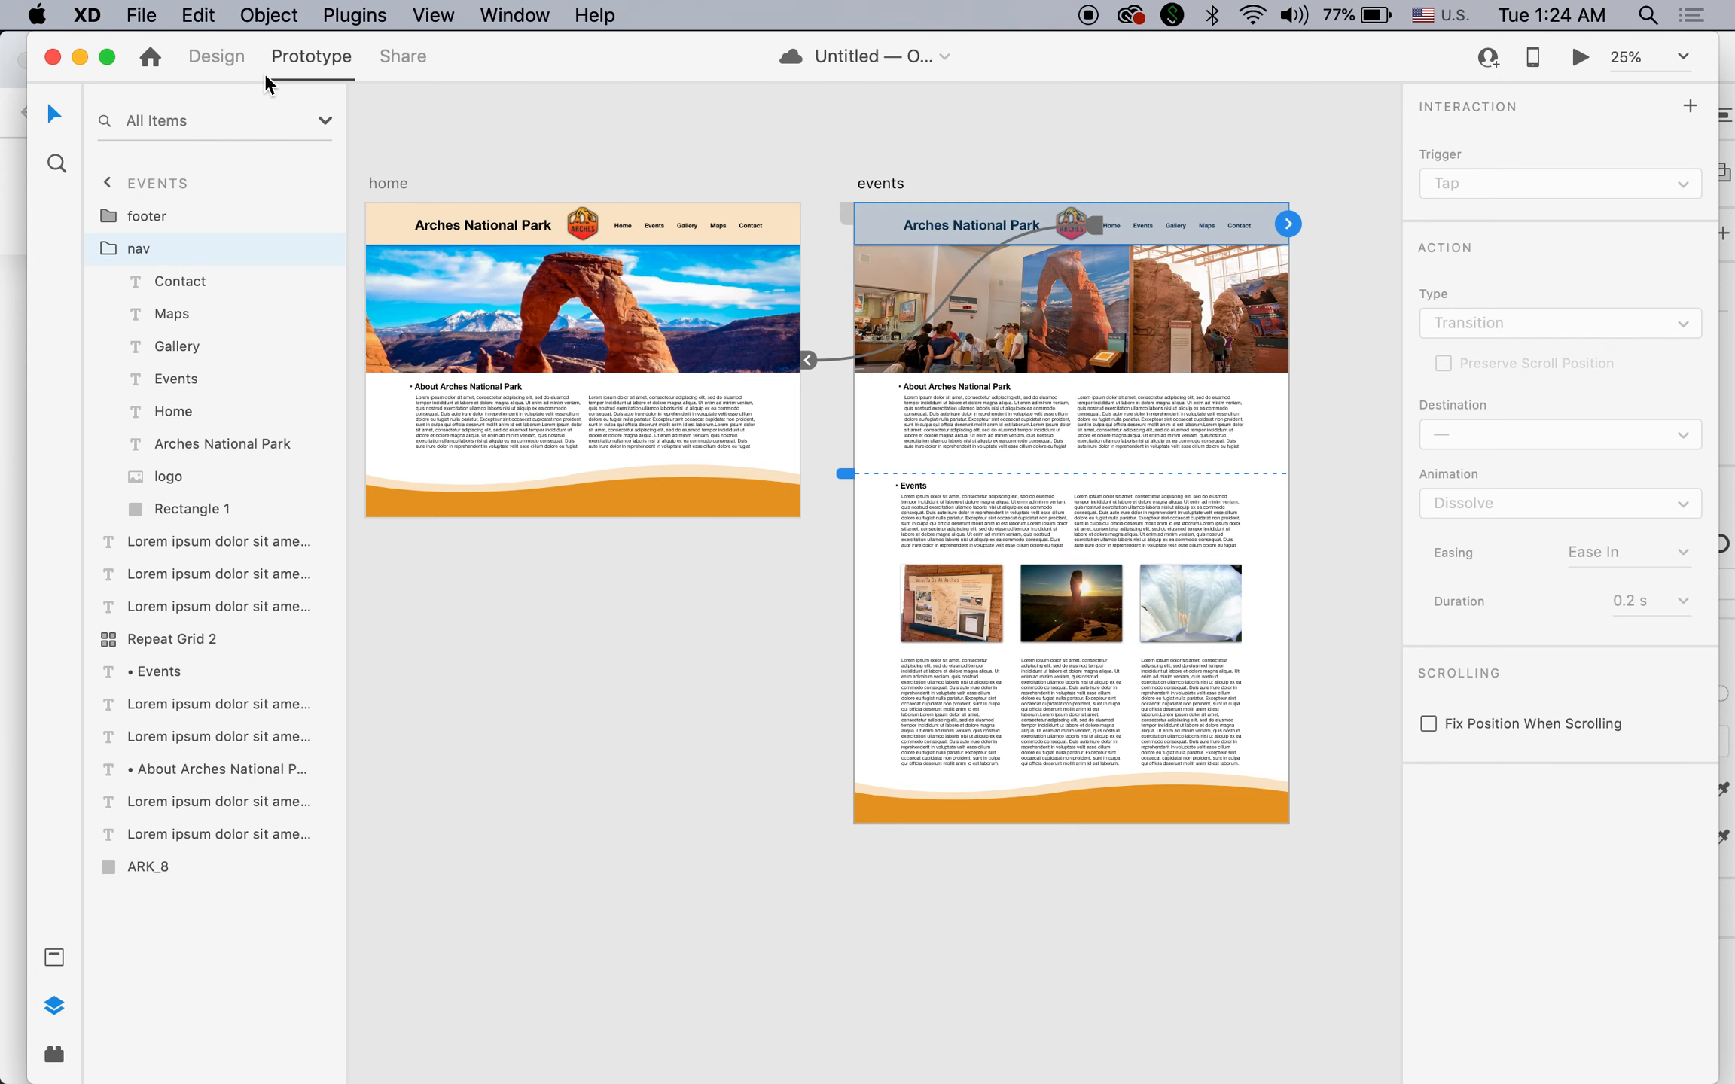
pyautogui.click(213, 55)
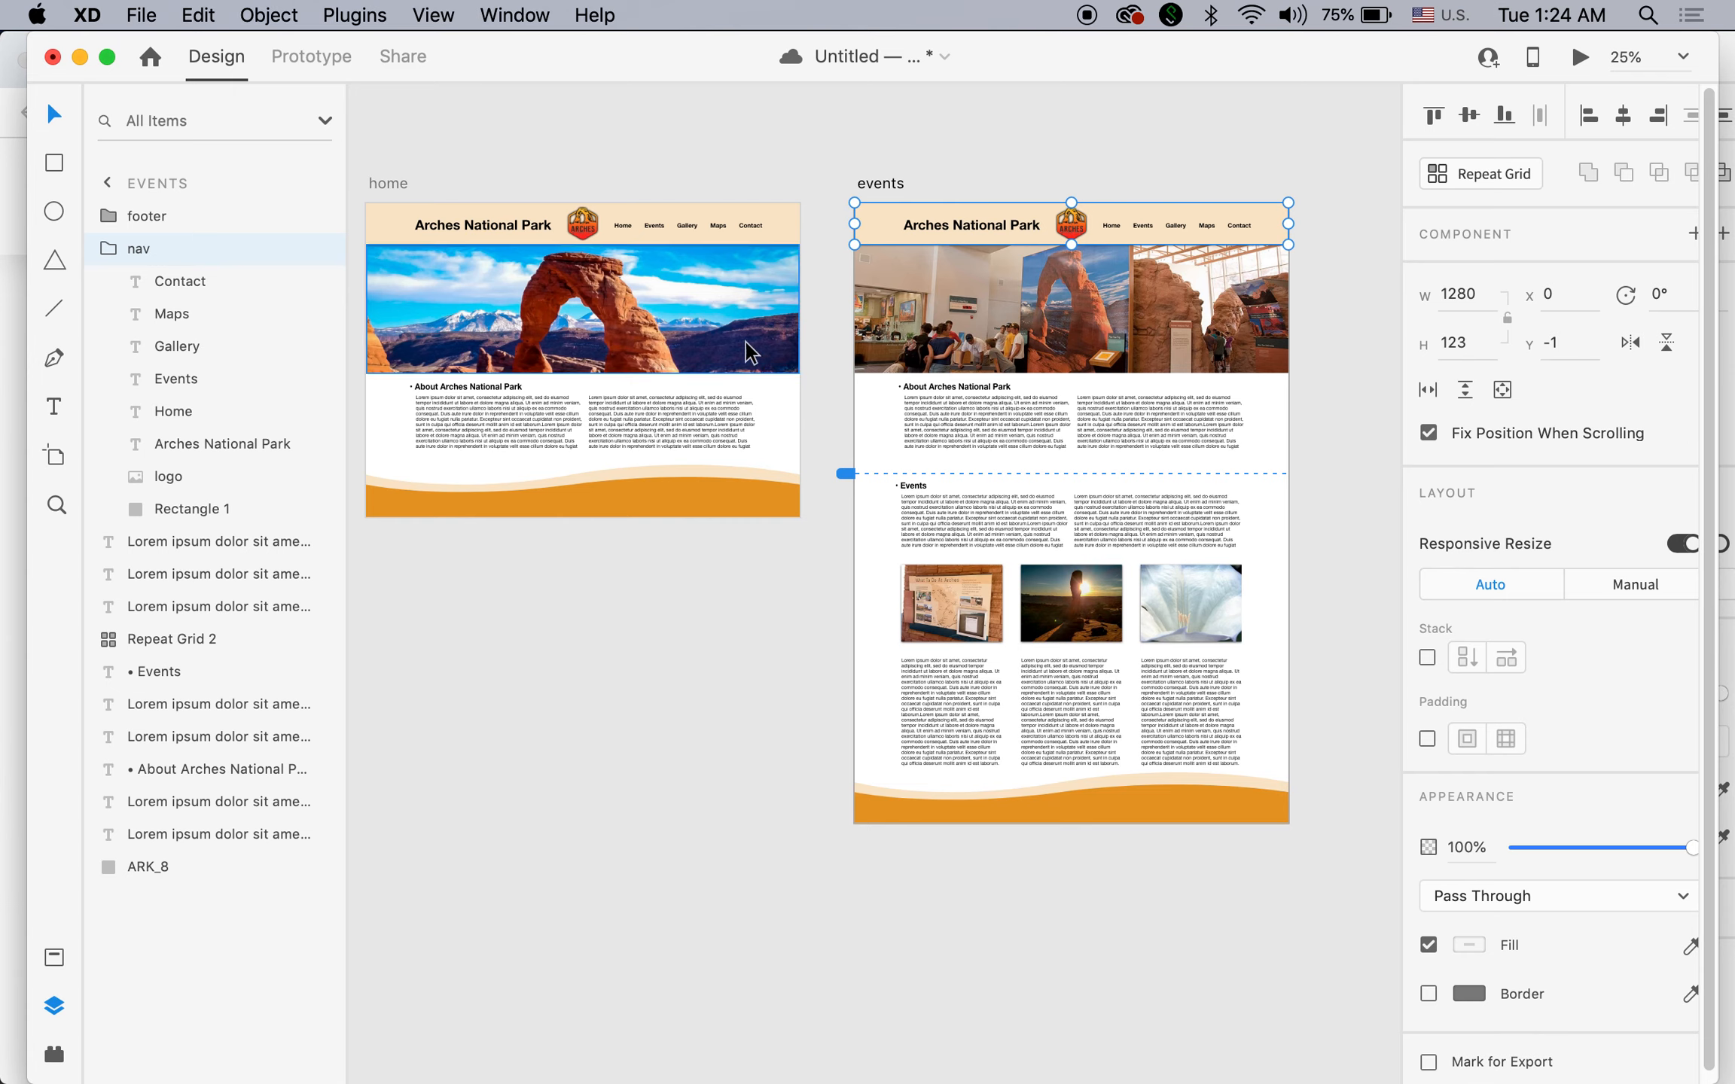
pyautogui.click(601, 229)
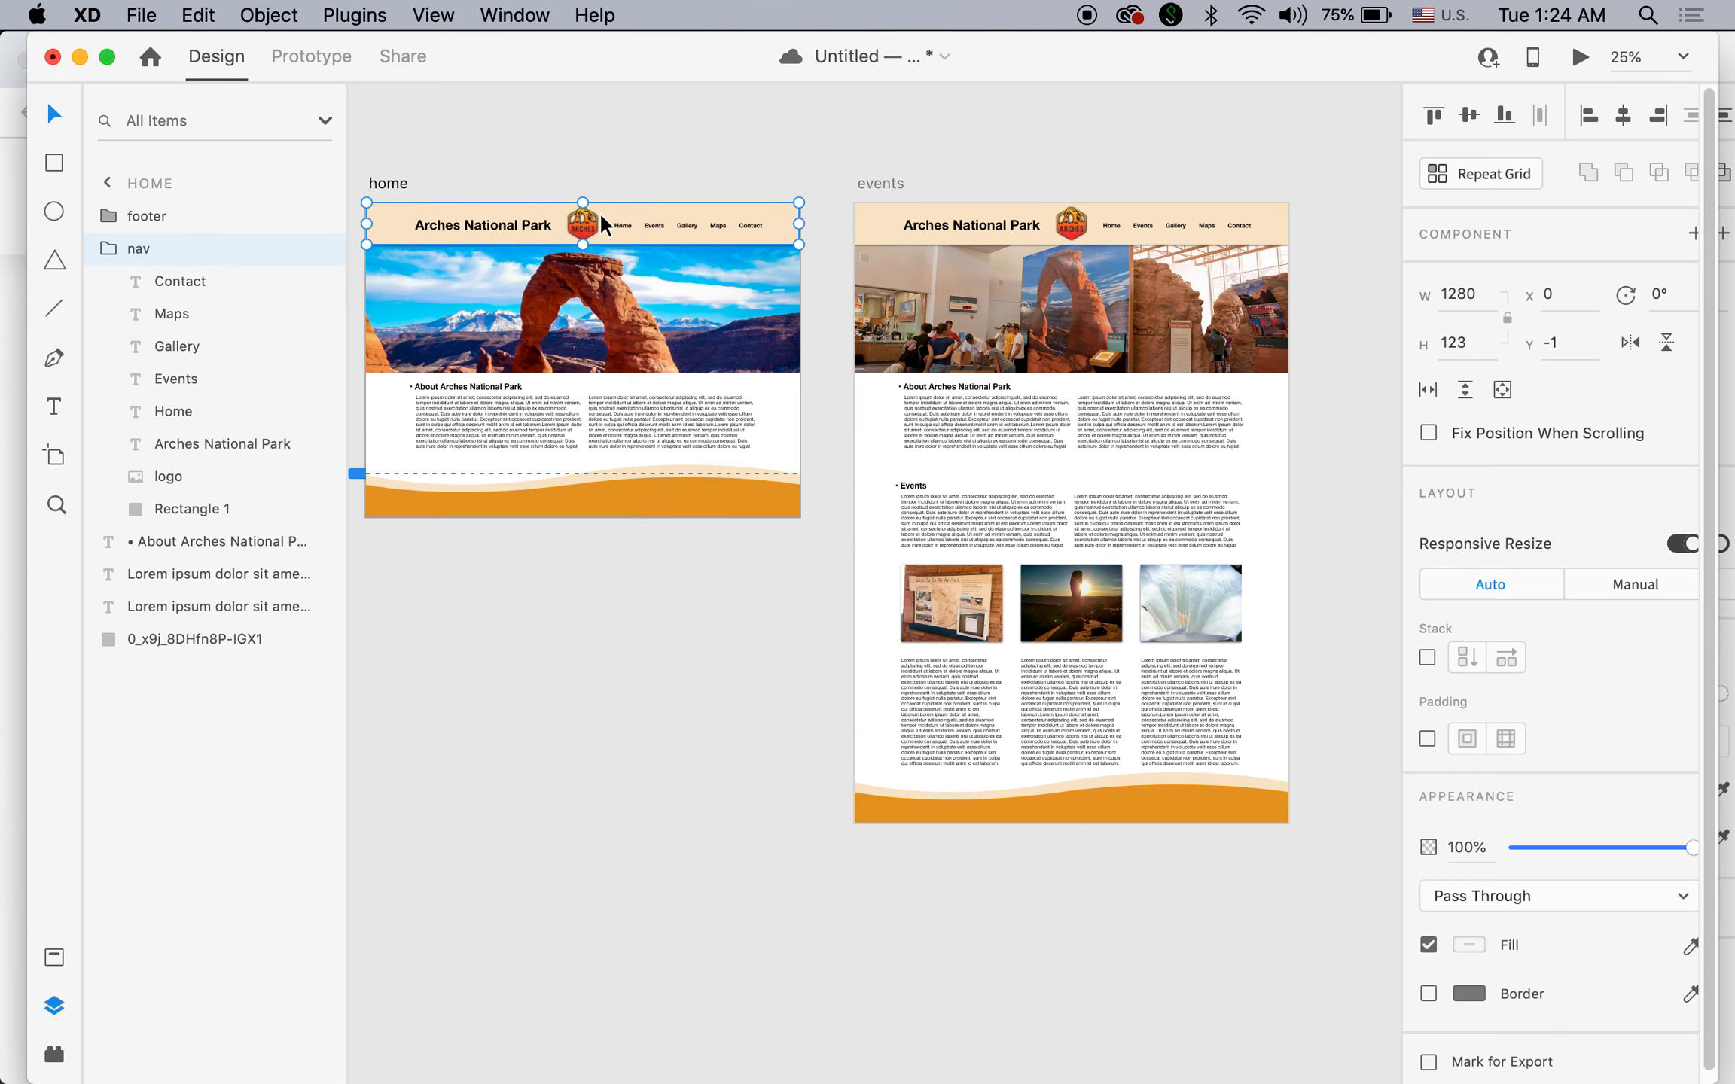
pyautogui.click(1430, 433)
pyautogui.click(586, 640)
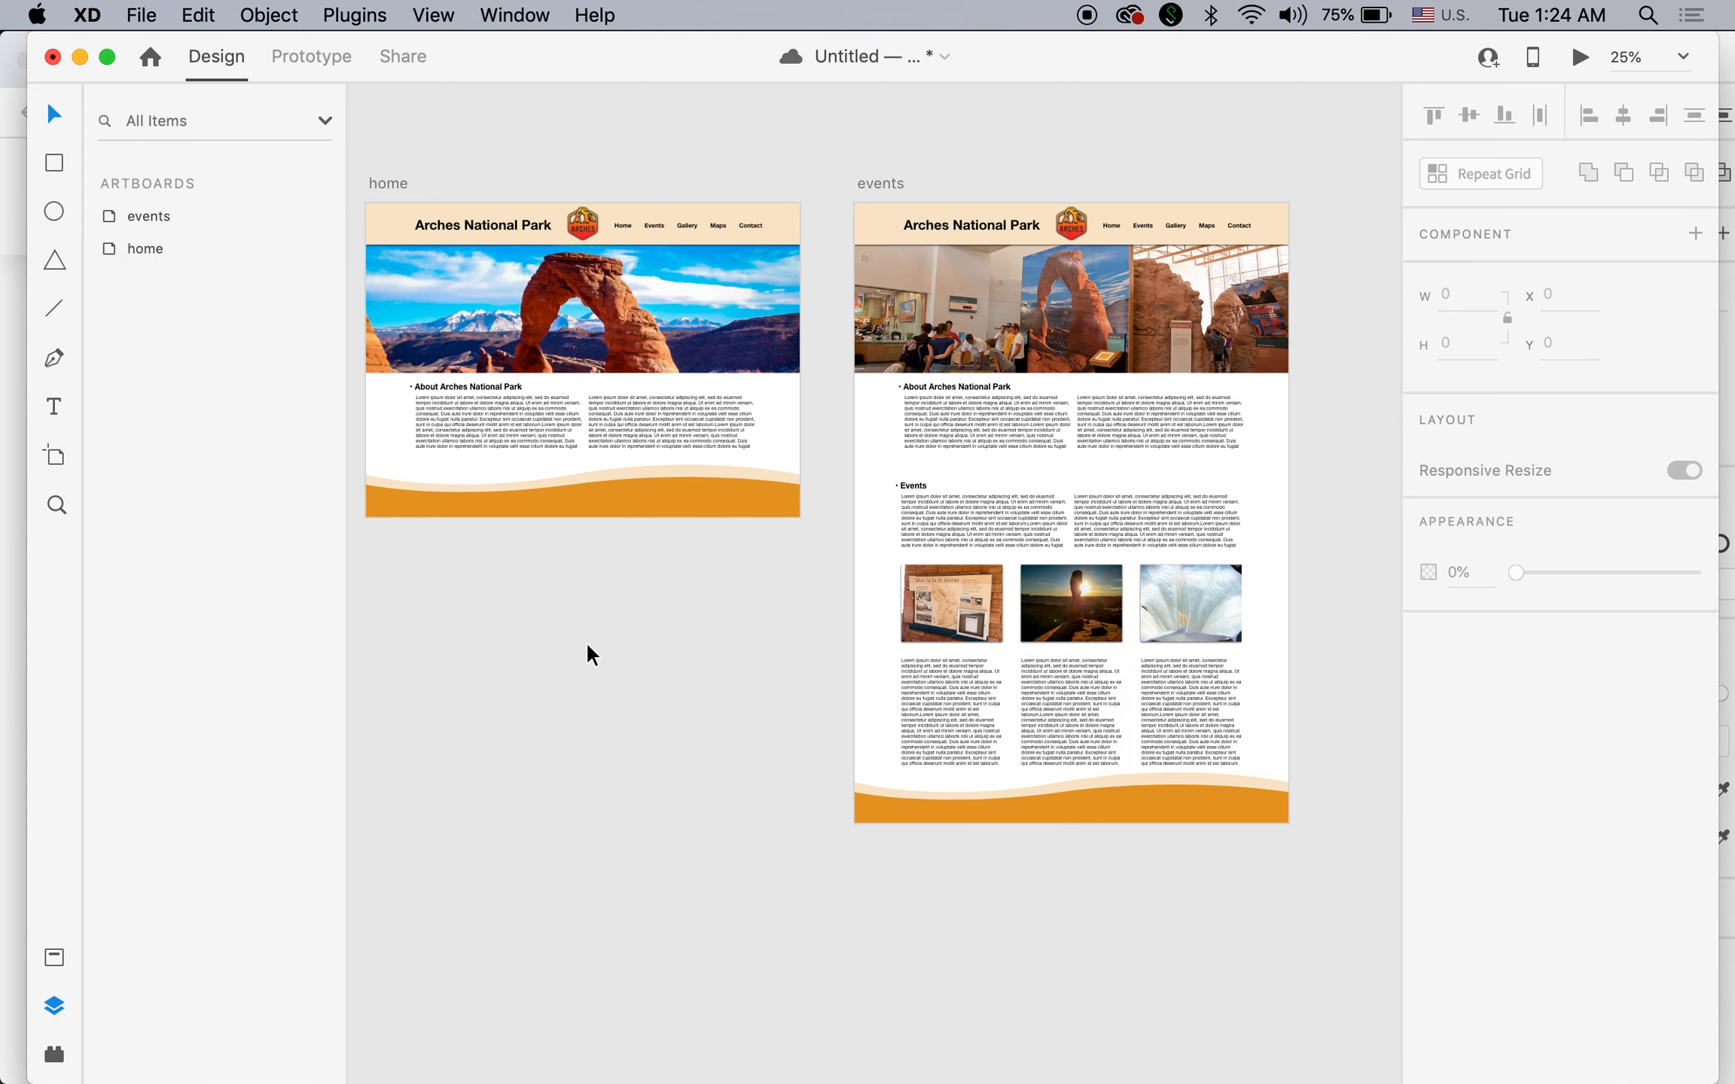
# Preview the home page and check the fixed navigation bar while scrolling it.
pyautogui.click(1580, 60)
pyautogui.scroll(-3, 1141, 324)
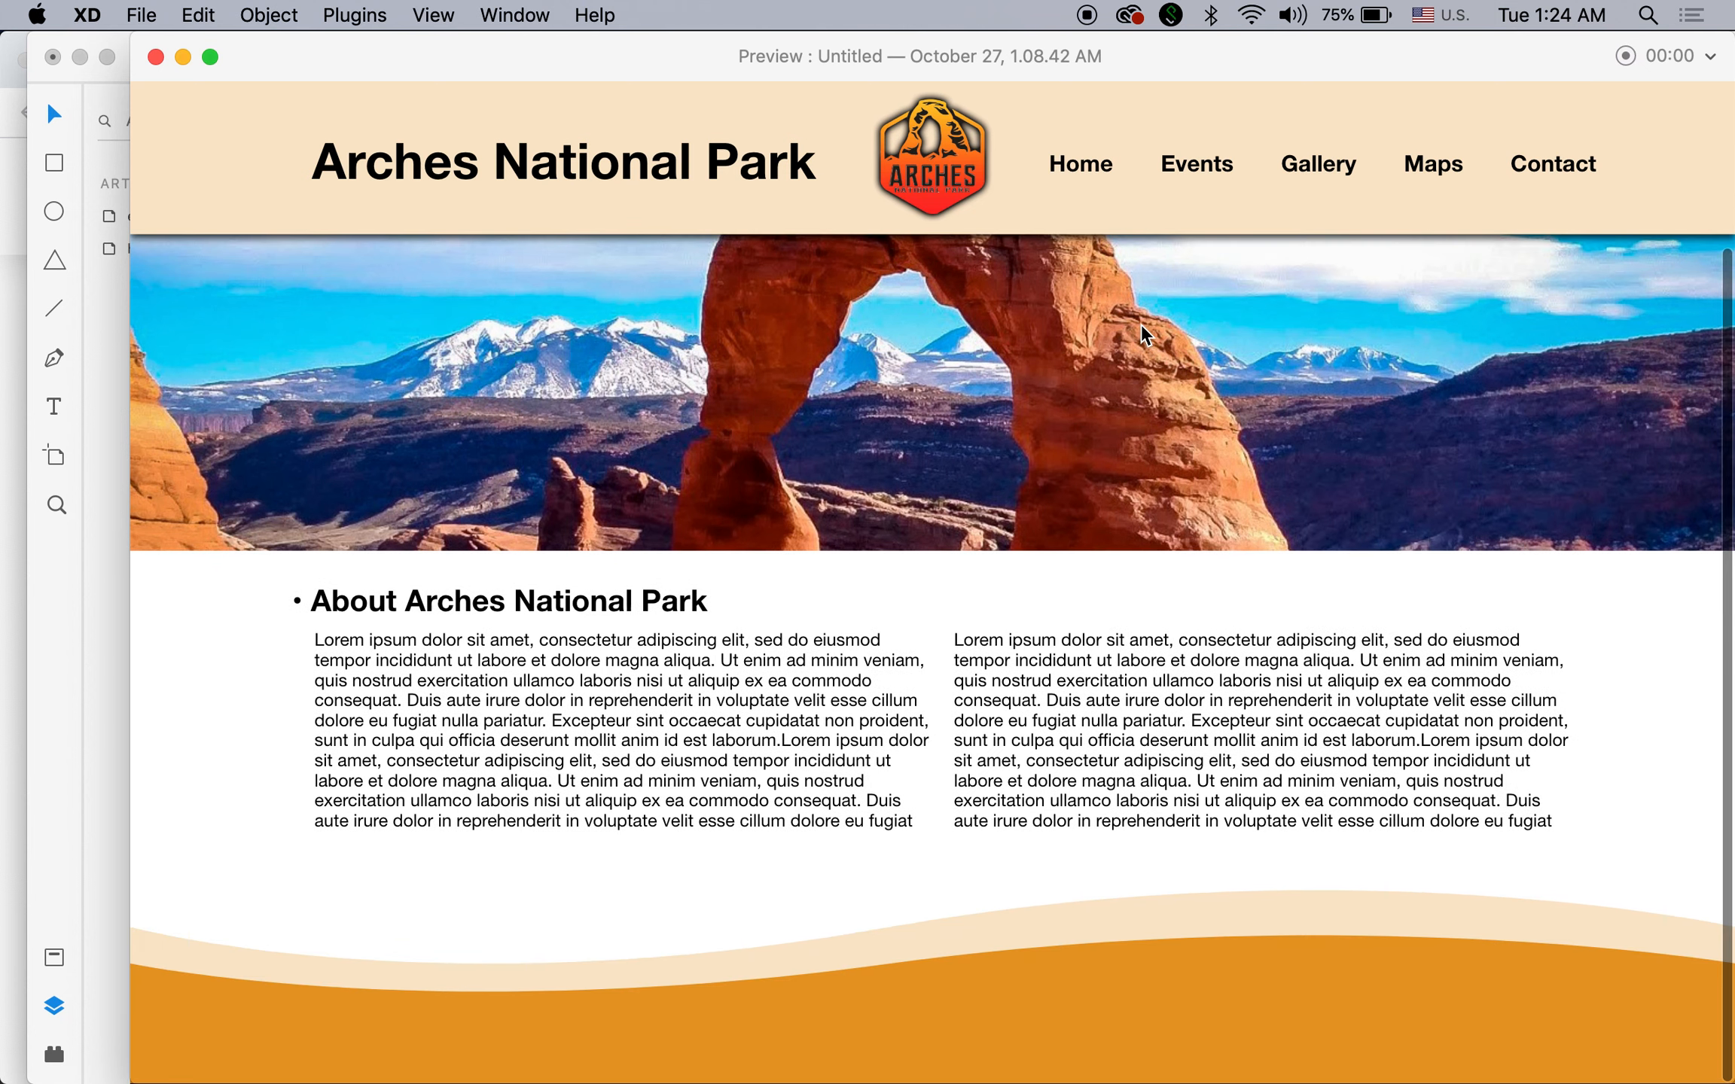
pyautogui.scroll(3, 1142, 326)
# Follow the Events link in the preview, check the fixed navigation bar along the full events page, and close the preview.
pyautogui.click(1205, 172)
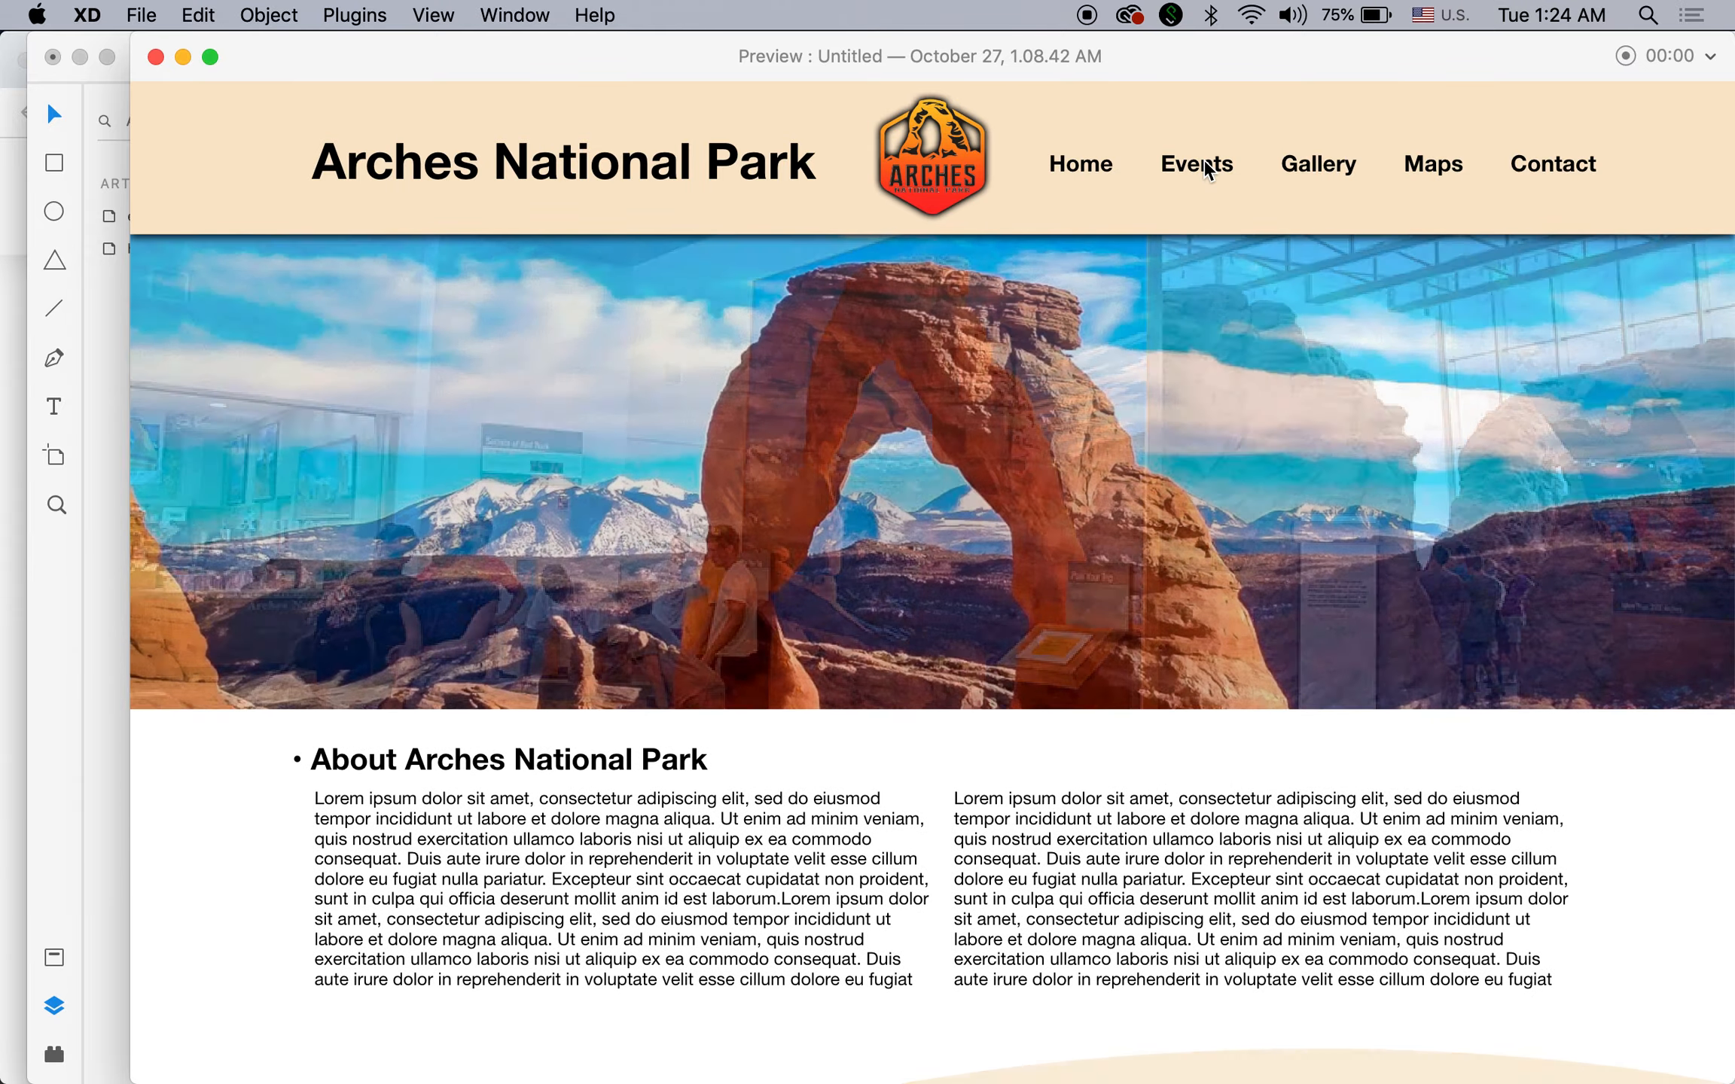
pyautogui.scroll(-2, 1211, 383)
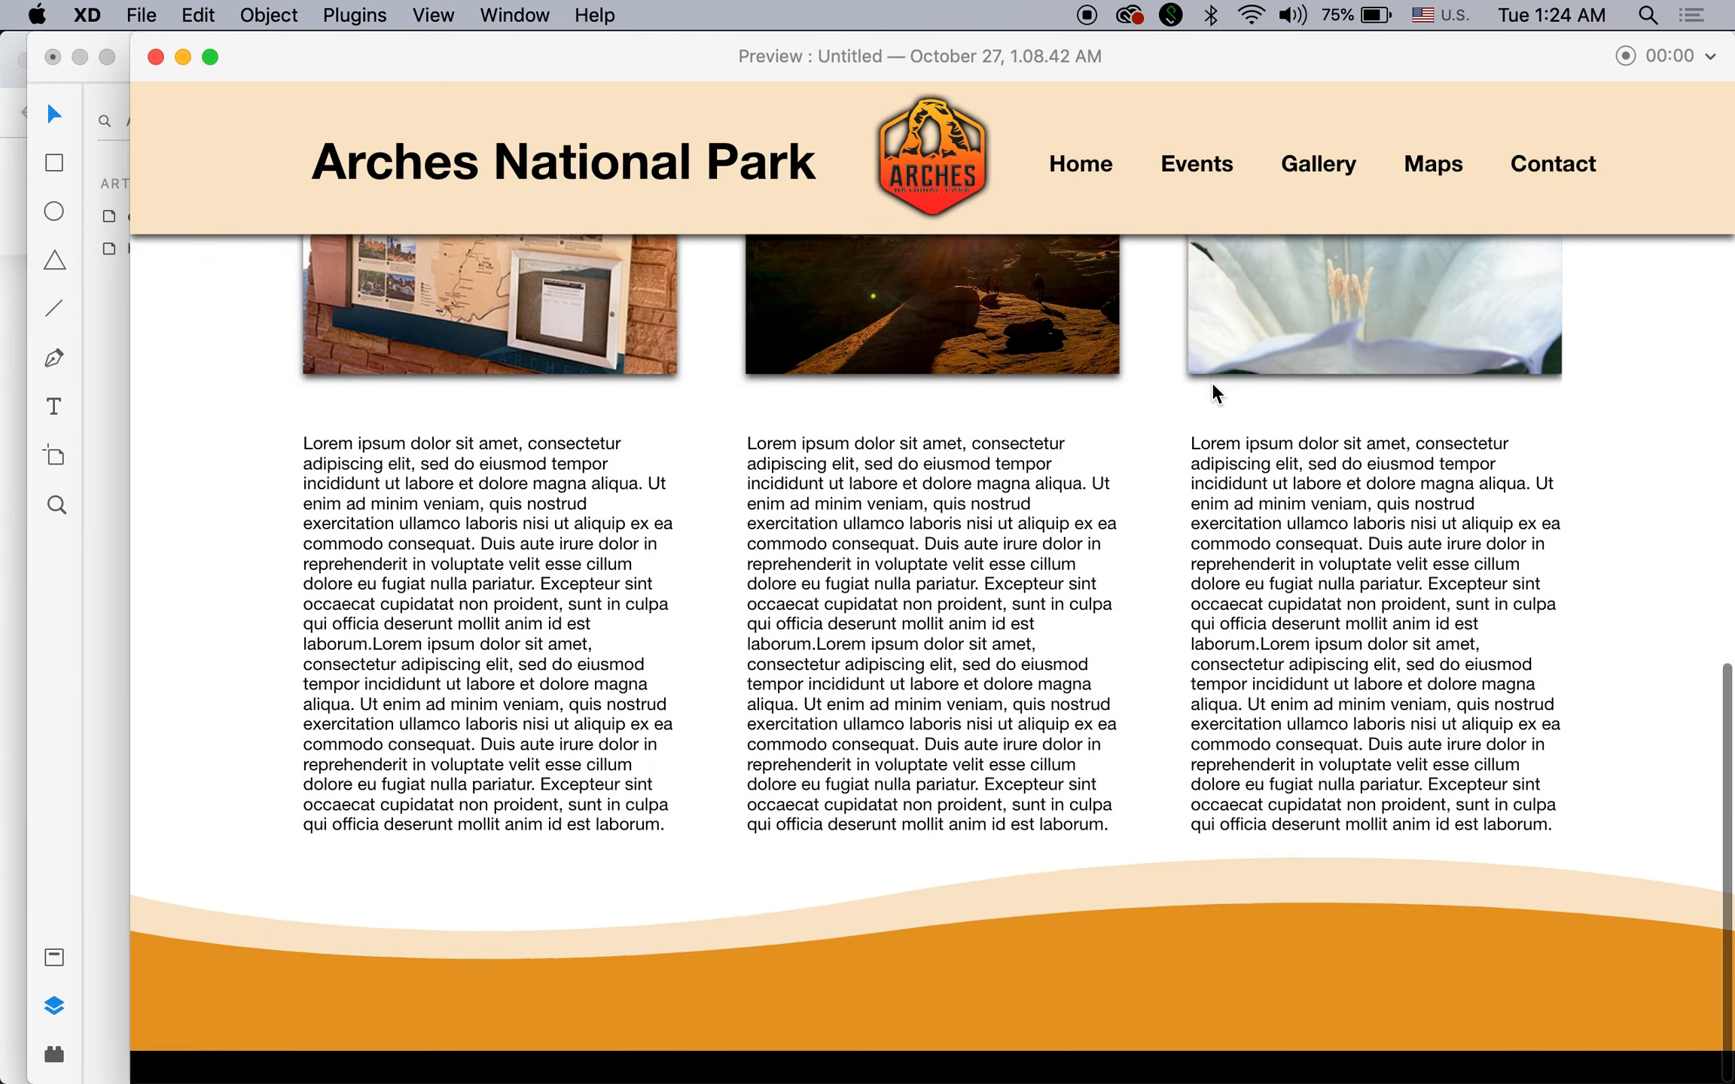
pyautogui.scroll(10, 1210, 384)
pyautogui.scroll(-10, 1210, 383)
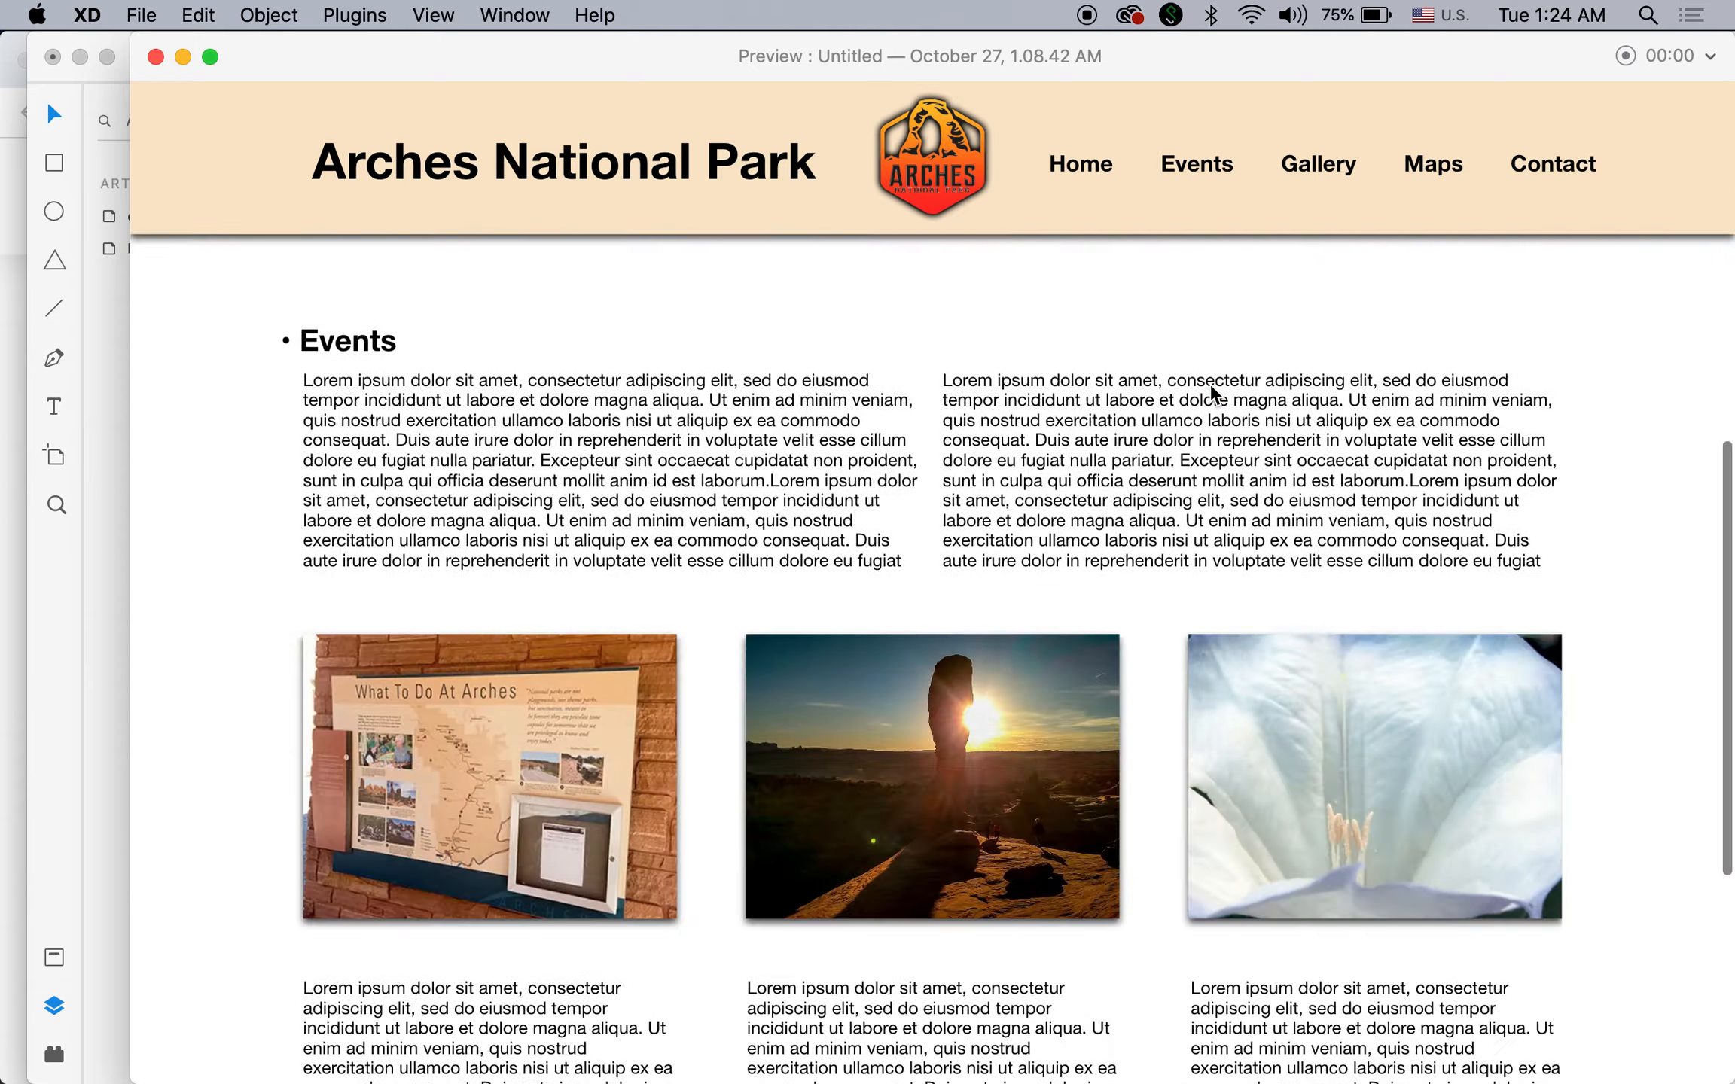
pyautogui.scroll(10, 1210, 383)
pyautogui.scroll(-10, 1209, 384)
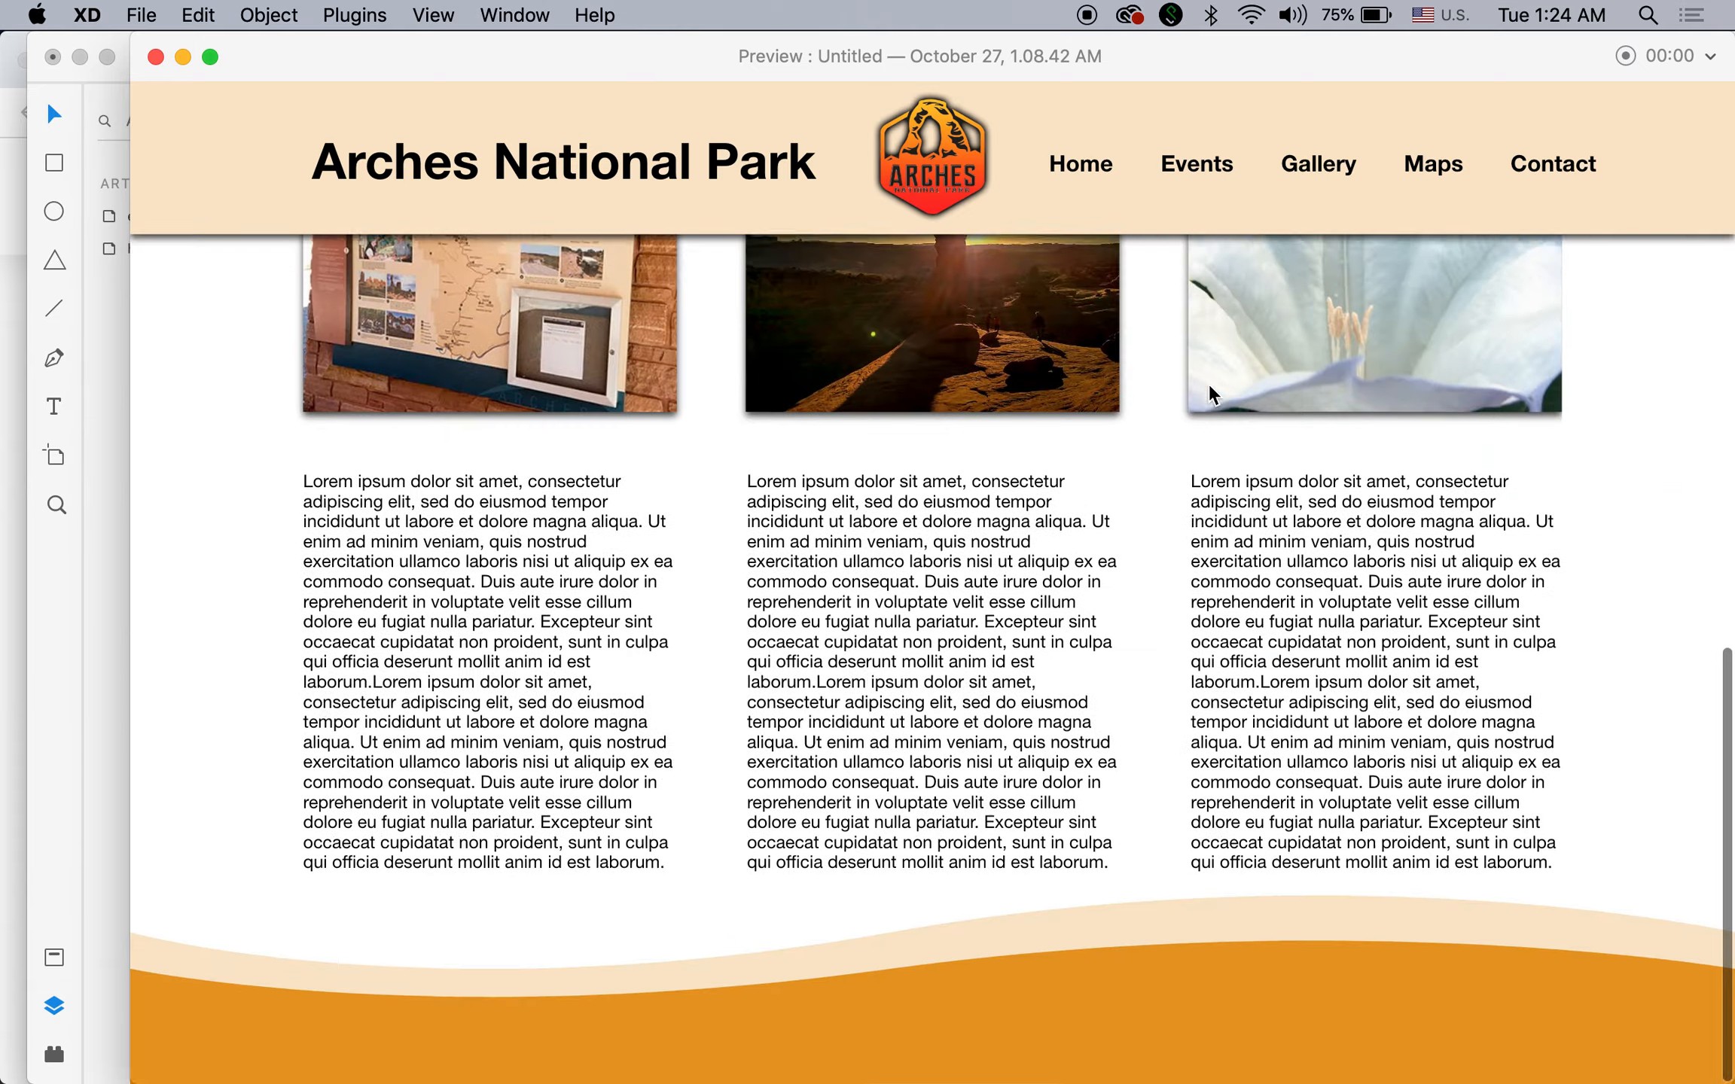
pyautogui.scroll(10, 1210, 384)
pyautogui.scroll(-10, 1208, 384)
pyautogui.scroll(10, 1208, 383)
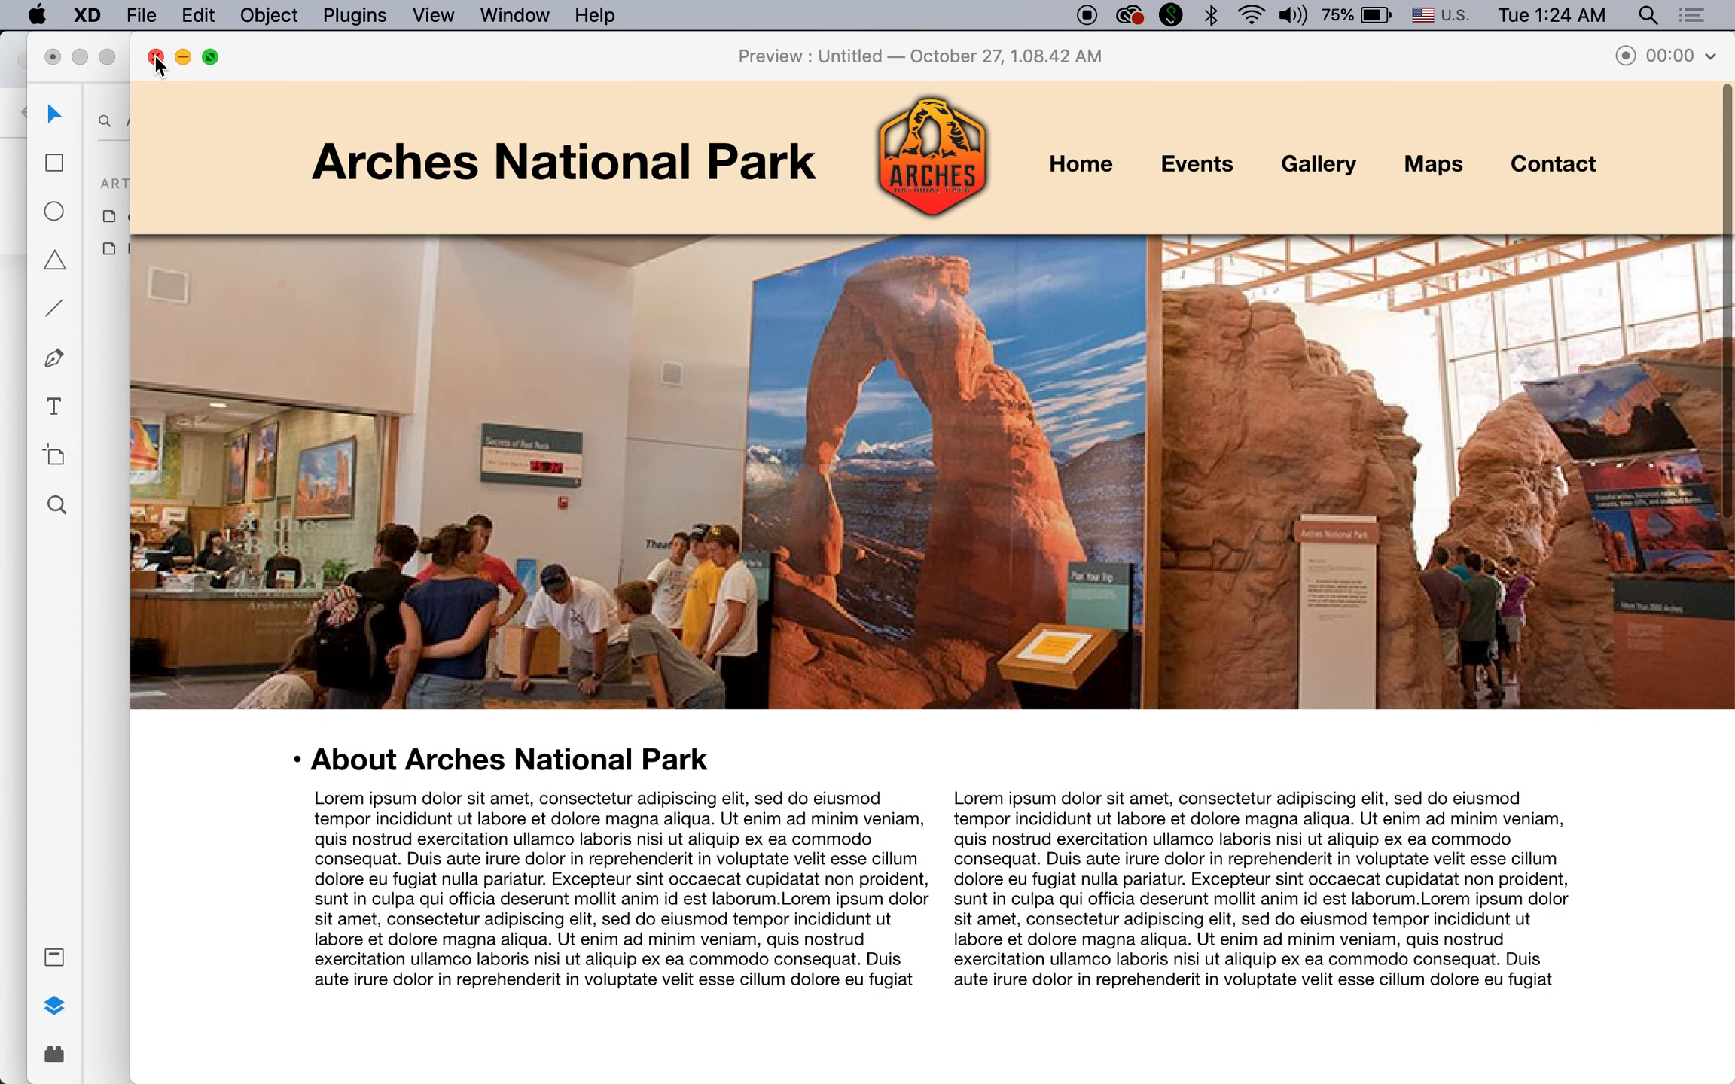
pyautogui.click(155, 57)
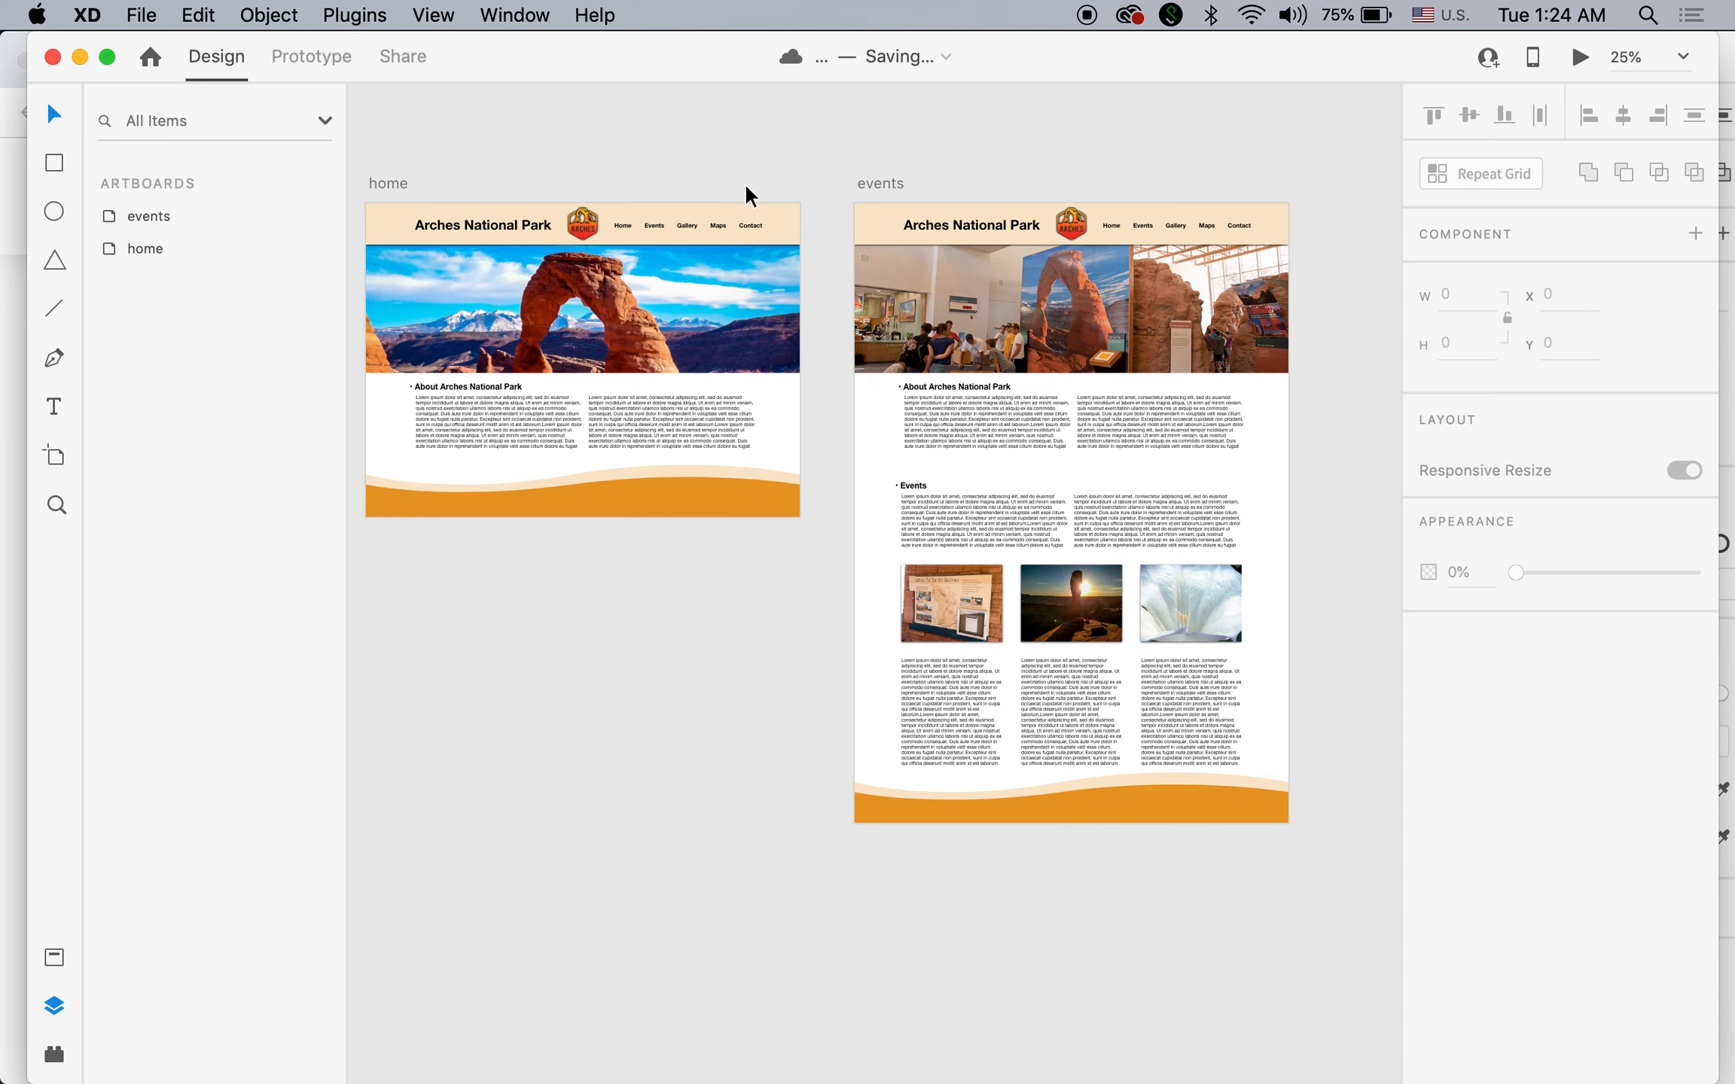
# Switch to the ArchesNP document to examine its gallery and single-image artboards, and return to the untitled document.
pyautogui.click(523, 13)
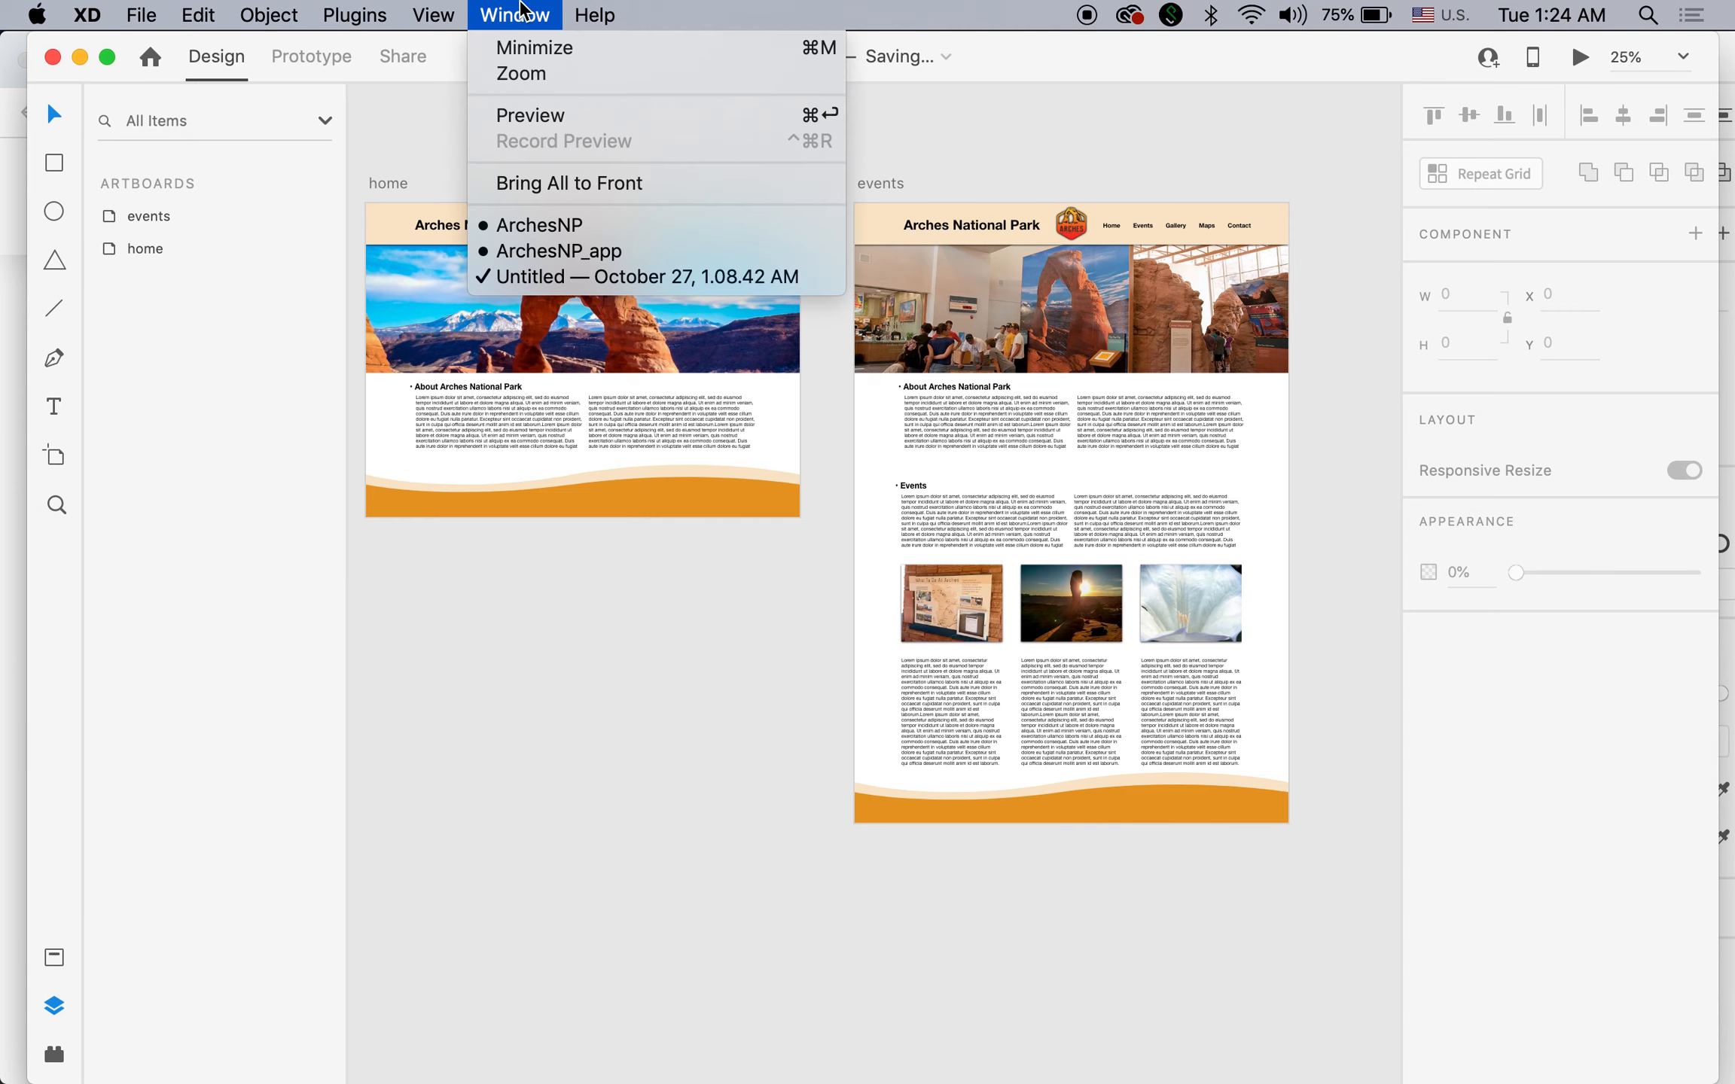
pyautogui.click(570, 224)
pyautogui.moveTo(1256, 544); pyautogui.dragTo(670, 544)
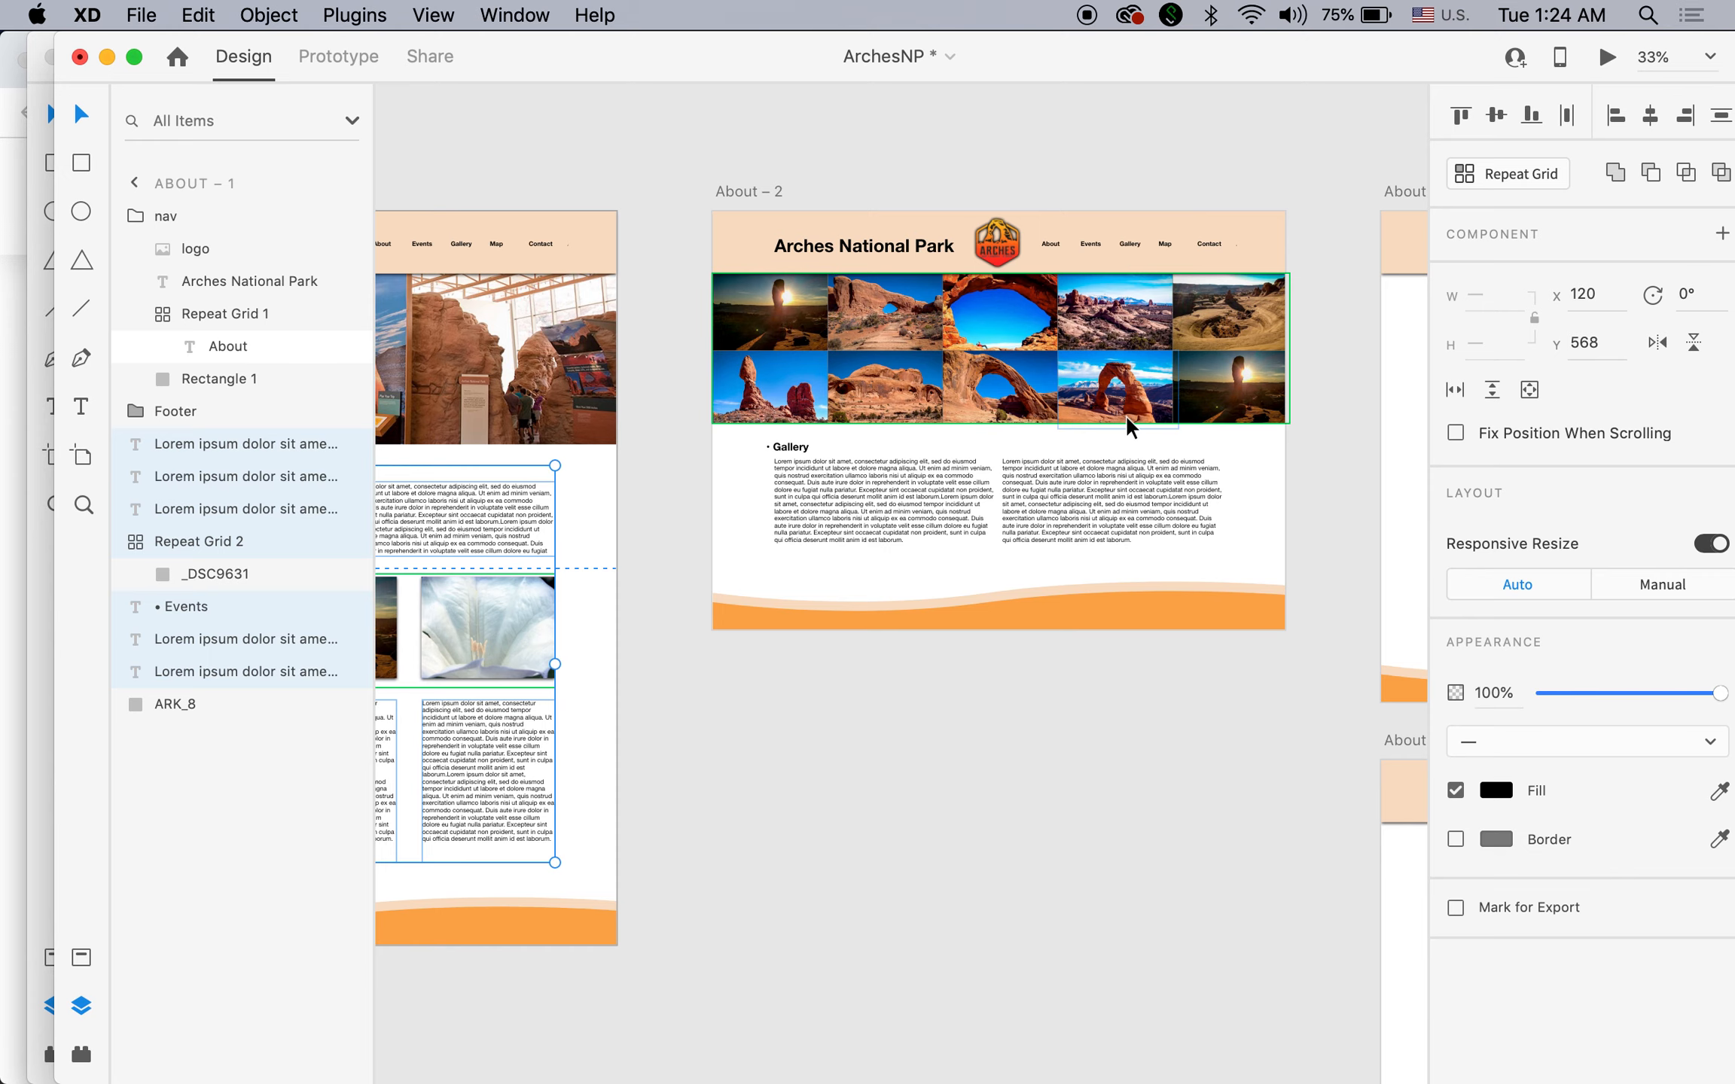
pyautogui.hscroll(10, 1159, 421)
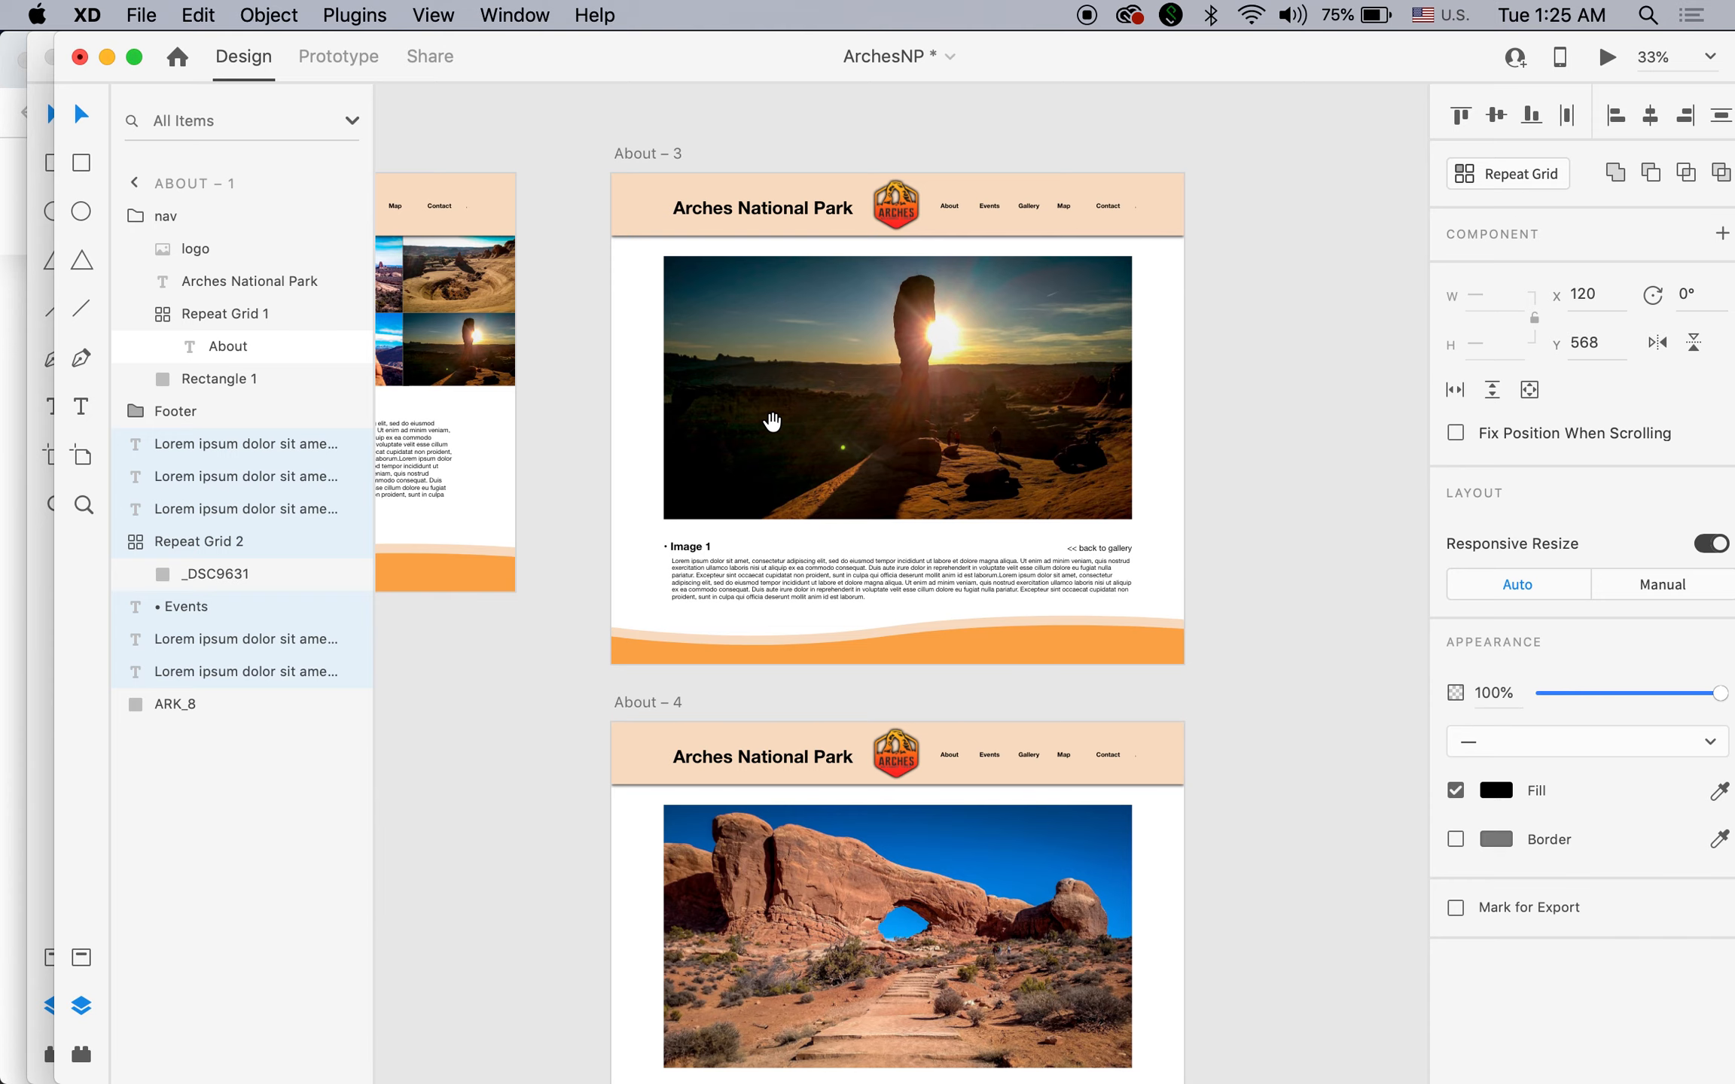
pyautogui.hscroll(-7, 774, 426)
pyautogui.hscroll(-3, 1091, 465)
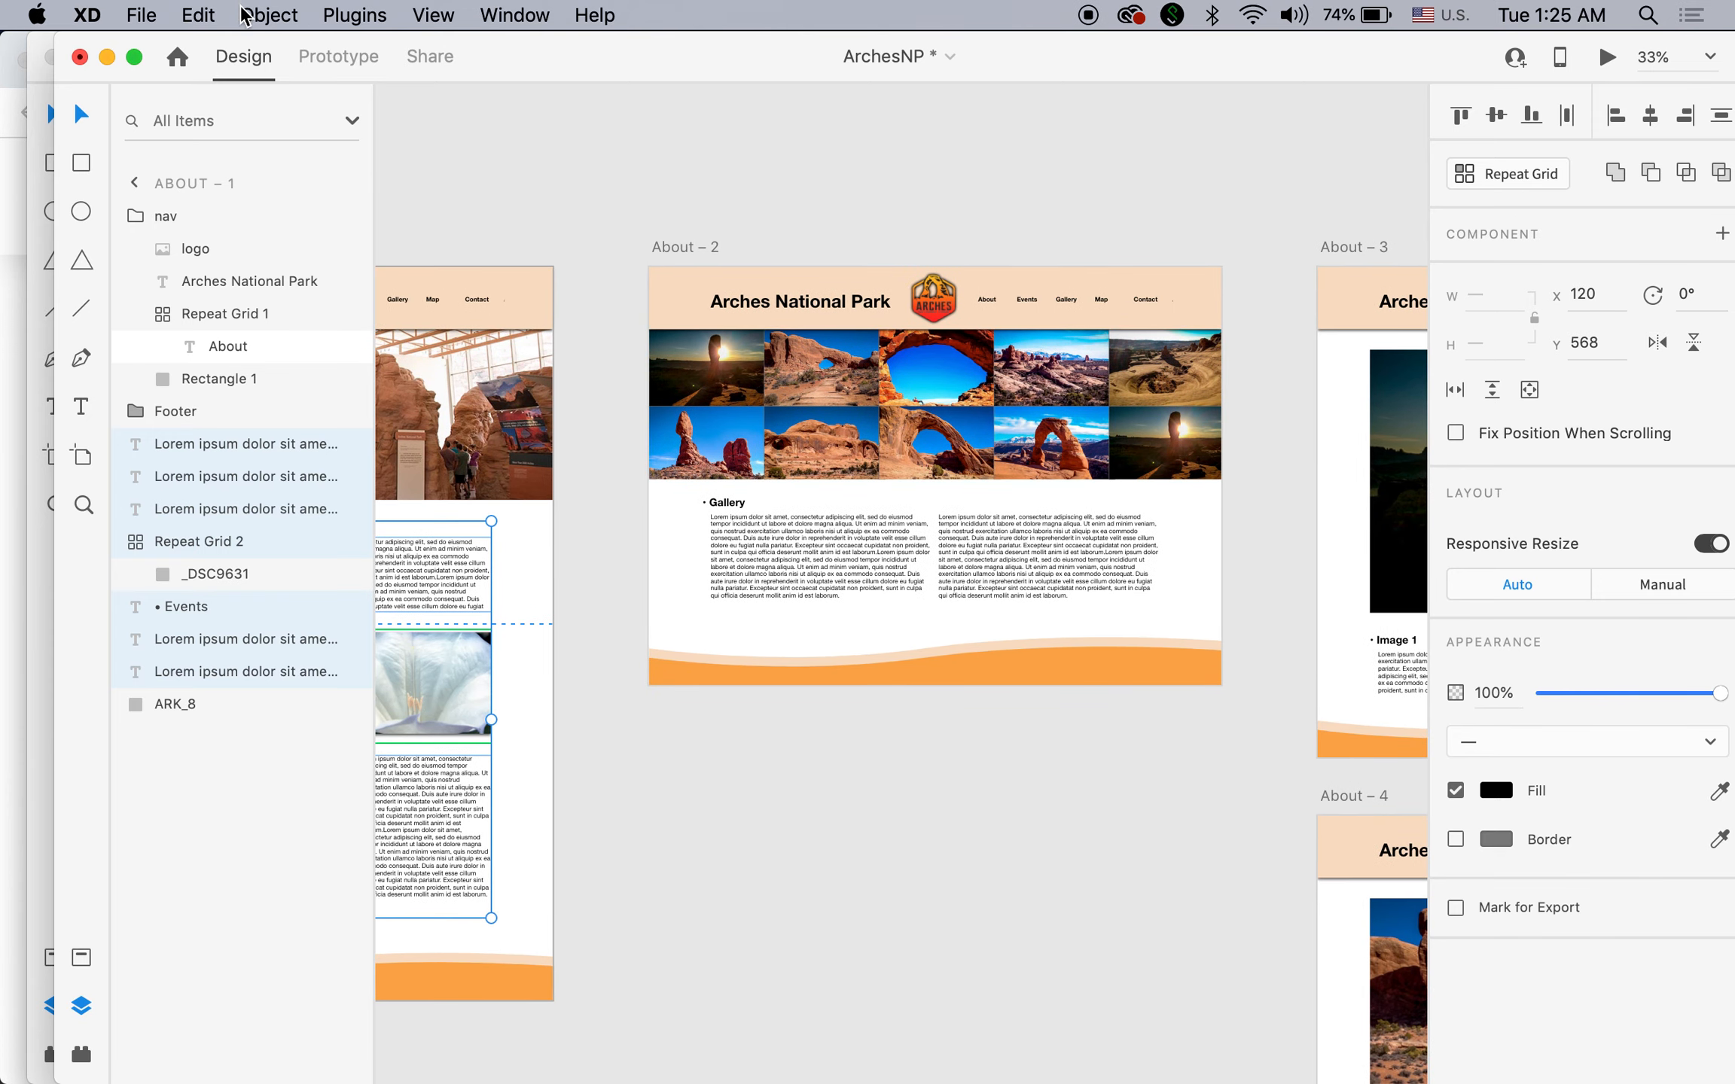
pyautogui.click(546, 15)
pyautogui.click(595, 276)
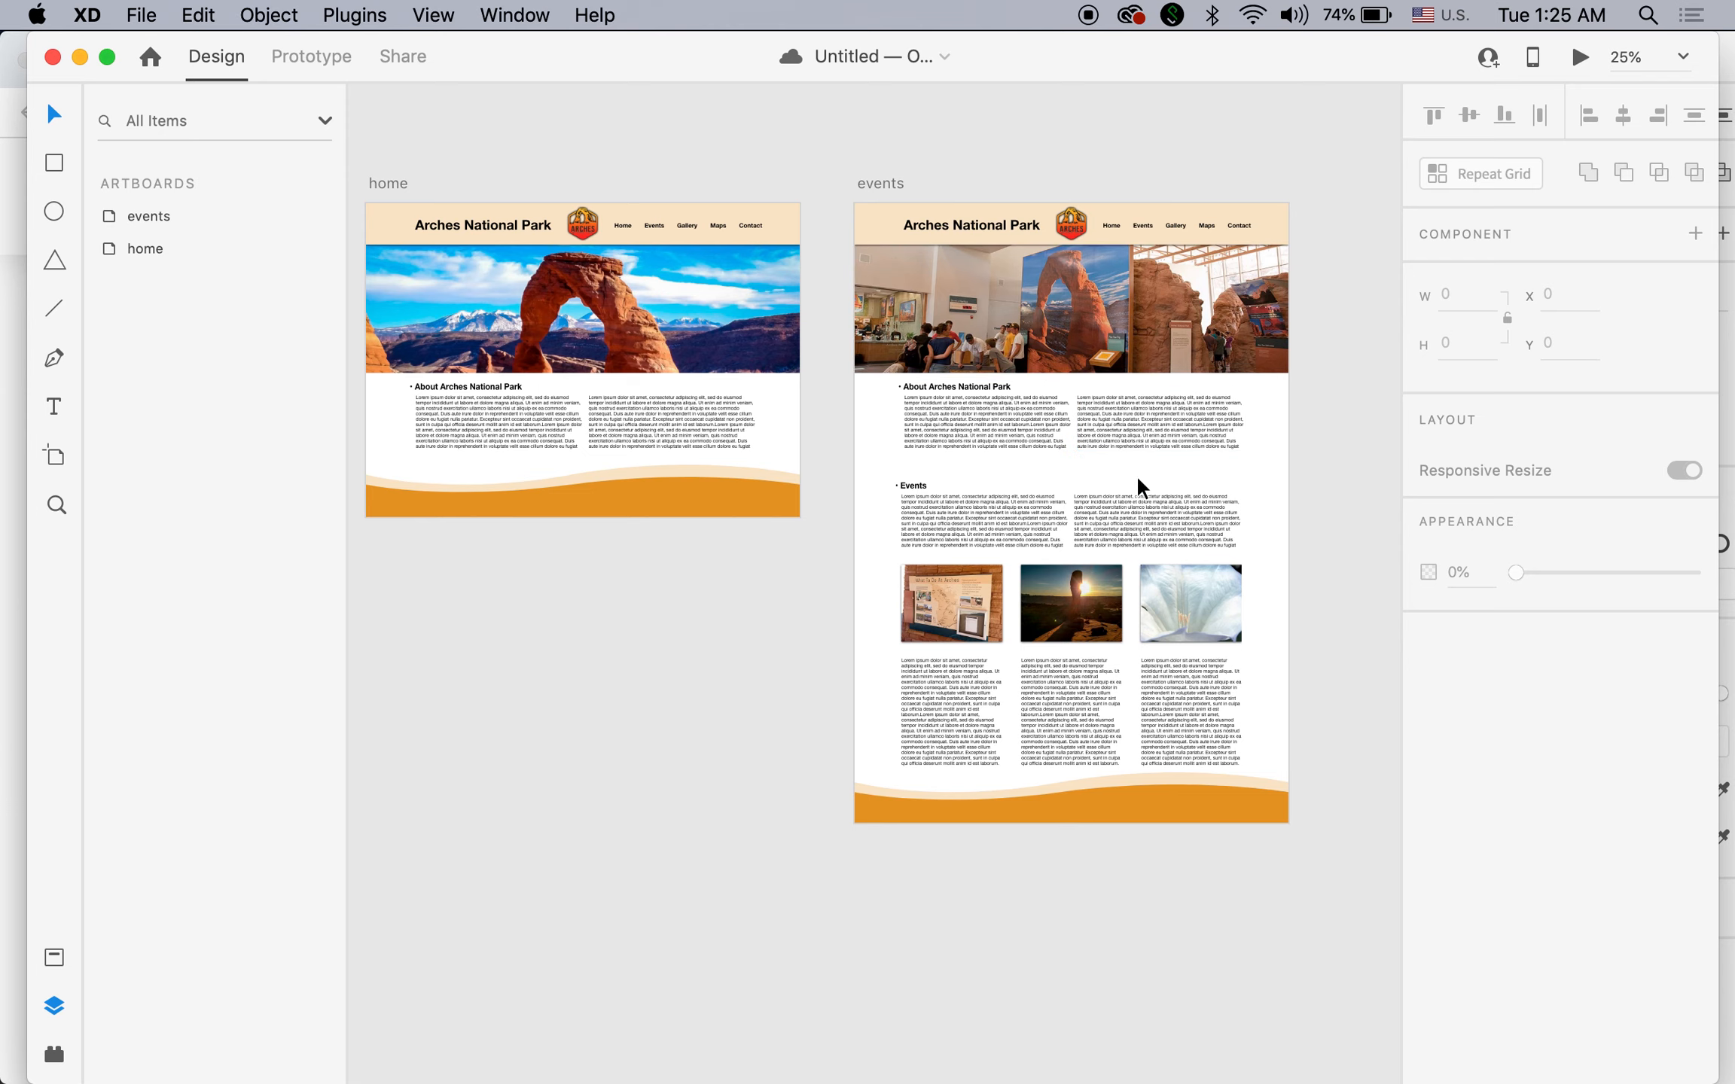
# Duplicate the events artboard beside the original and rename the copy gallery.
pyautogui.hscroll(10, 1158, 470)
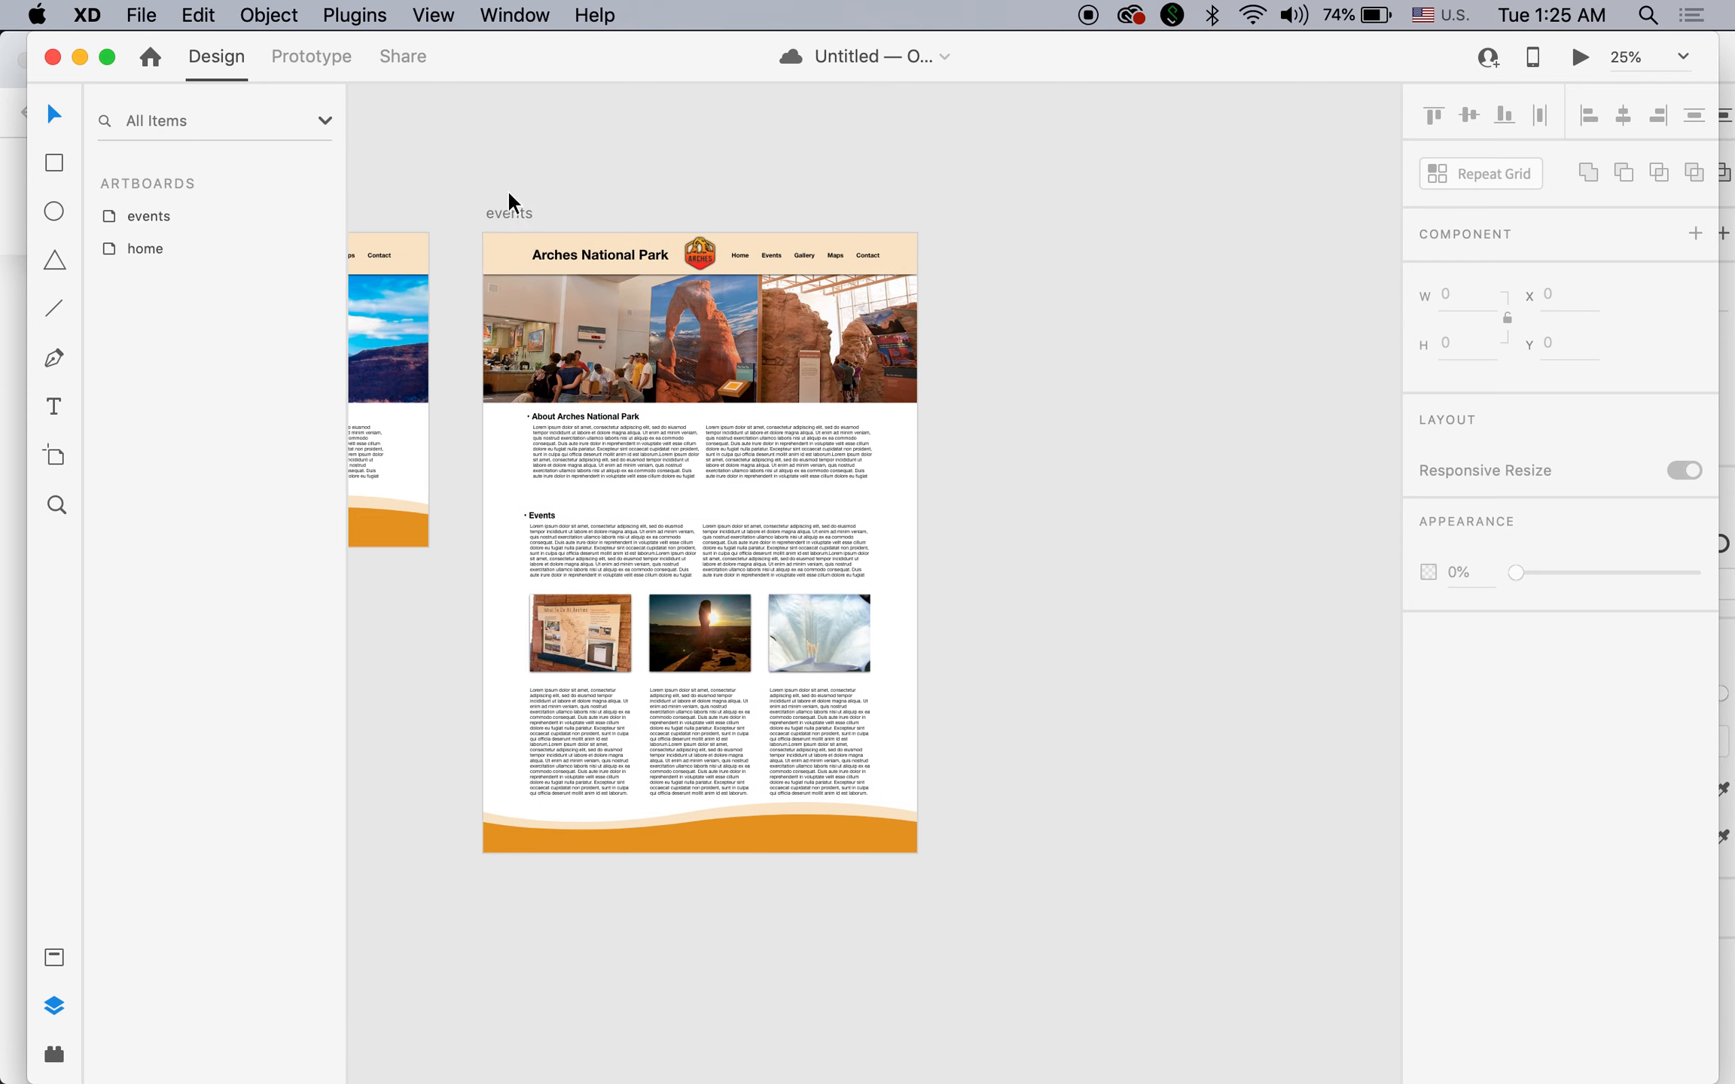
pyautogui.click(511, 213)
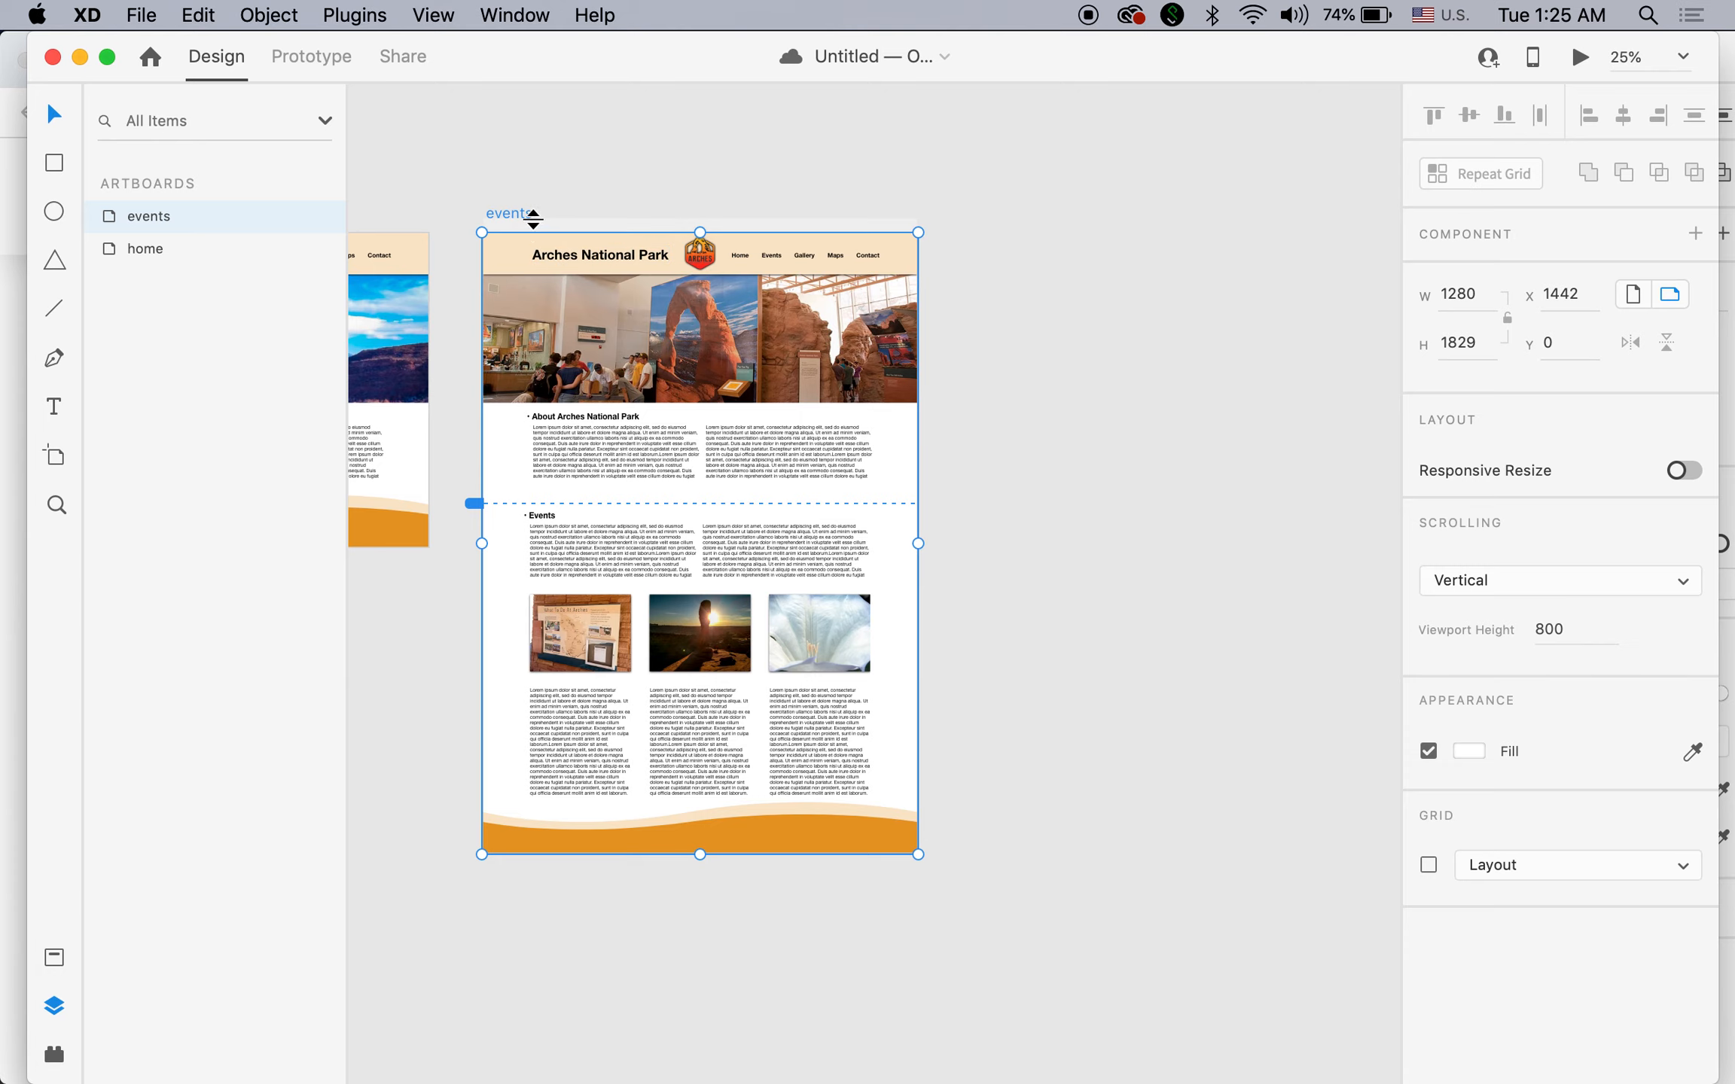
pyautogui.moveTo(517, 215); pyautogui.dragTo(1004, 226)
pyautogui.click(1040, 149)
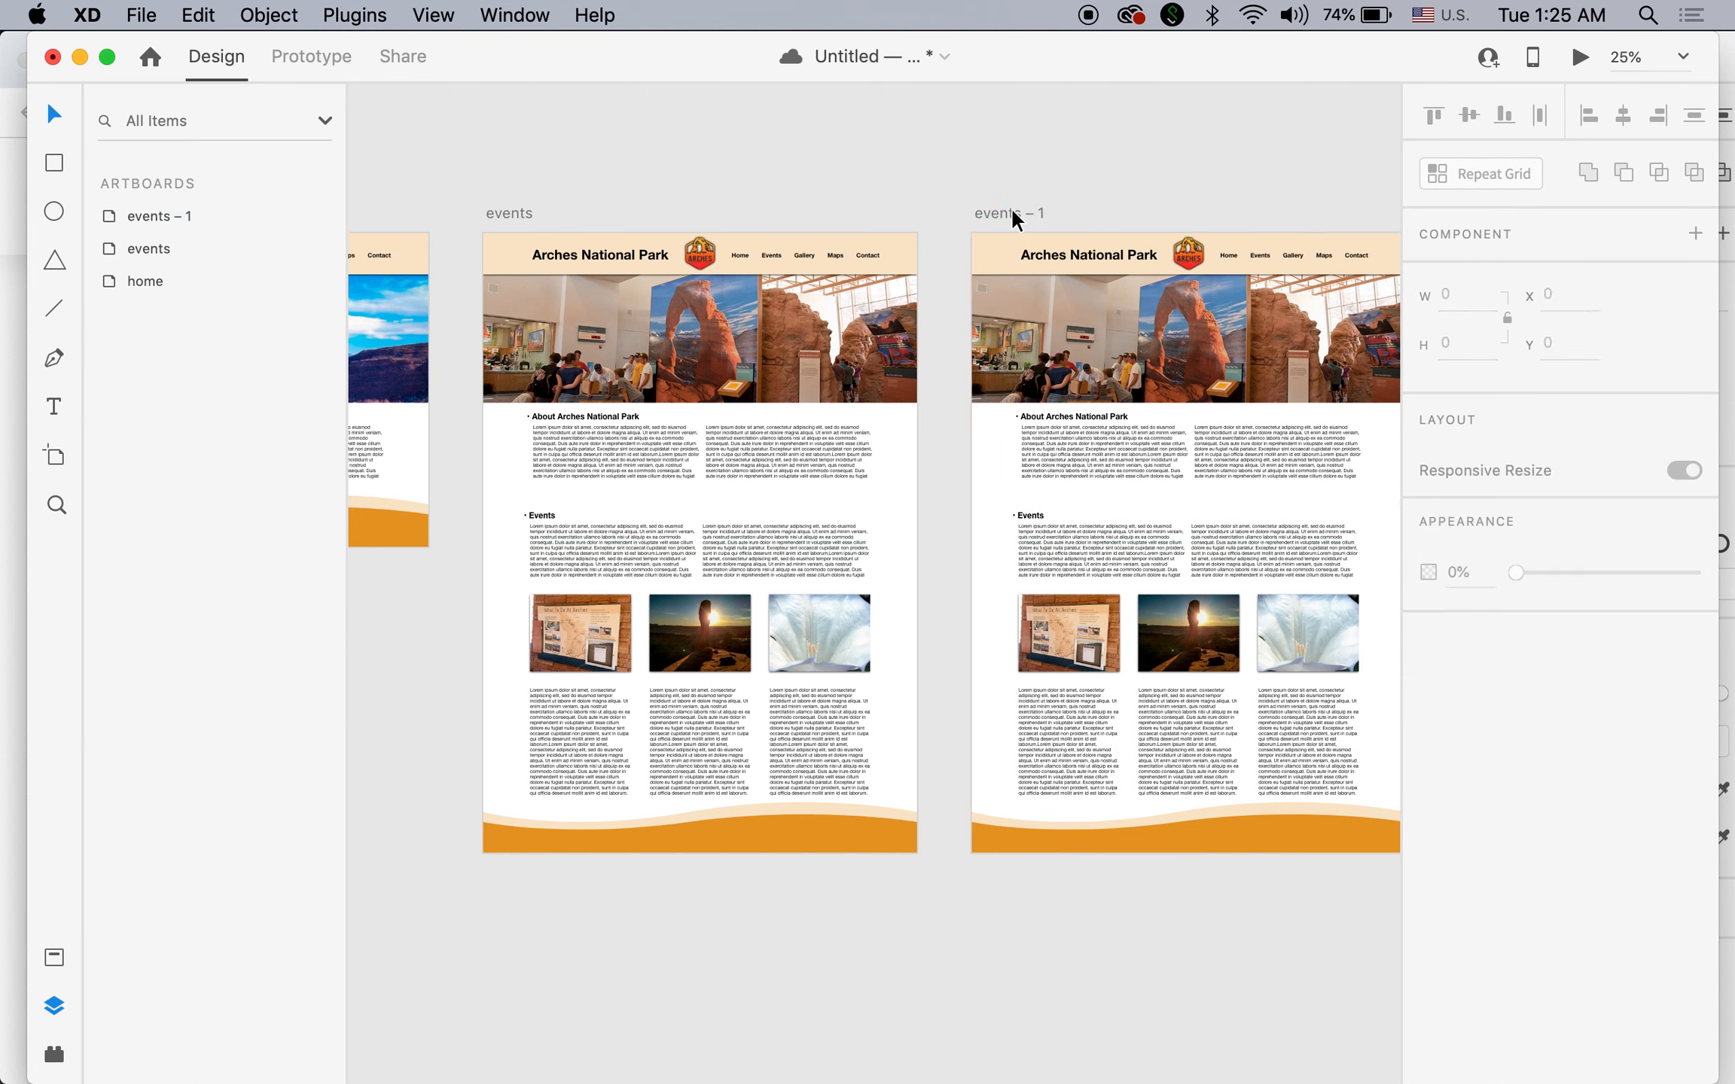
pyautogui.doubleClick(1009, 213)
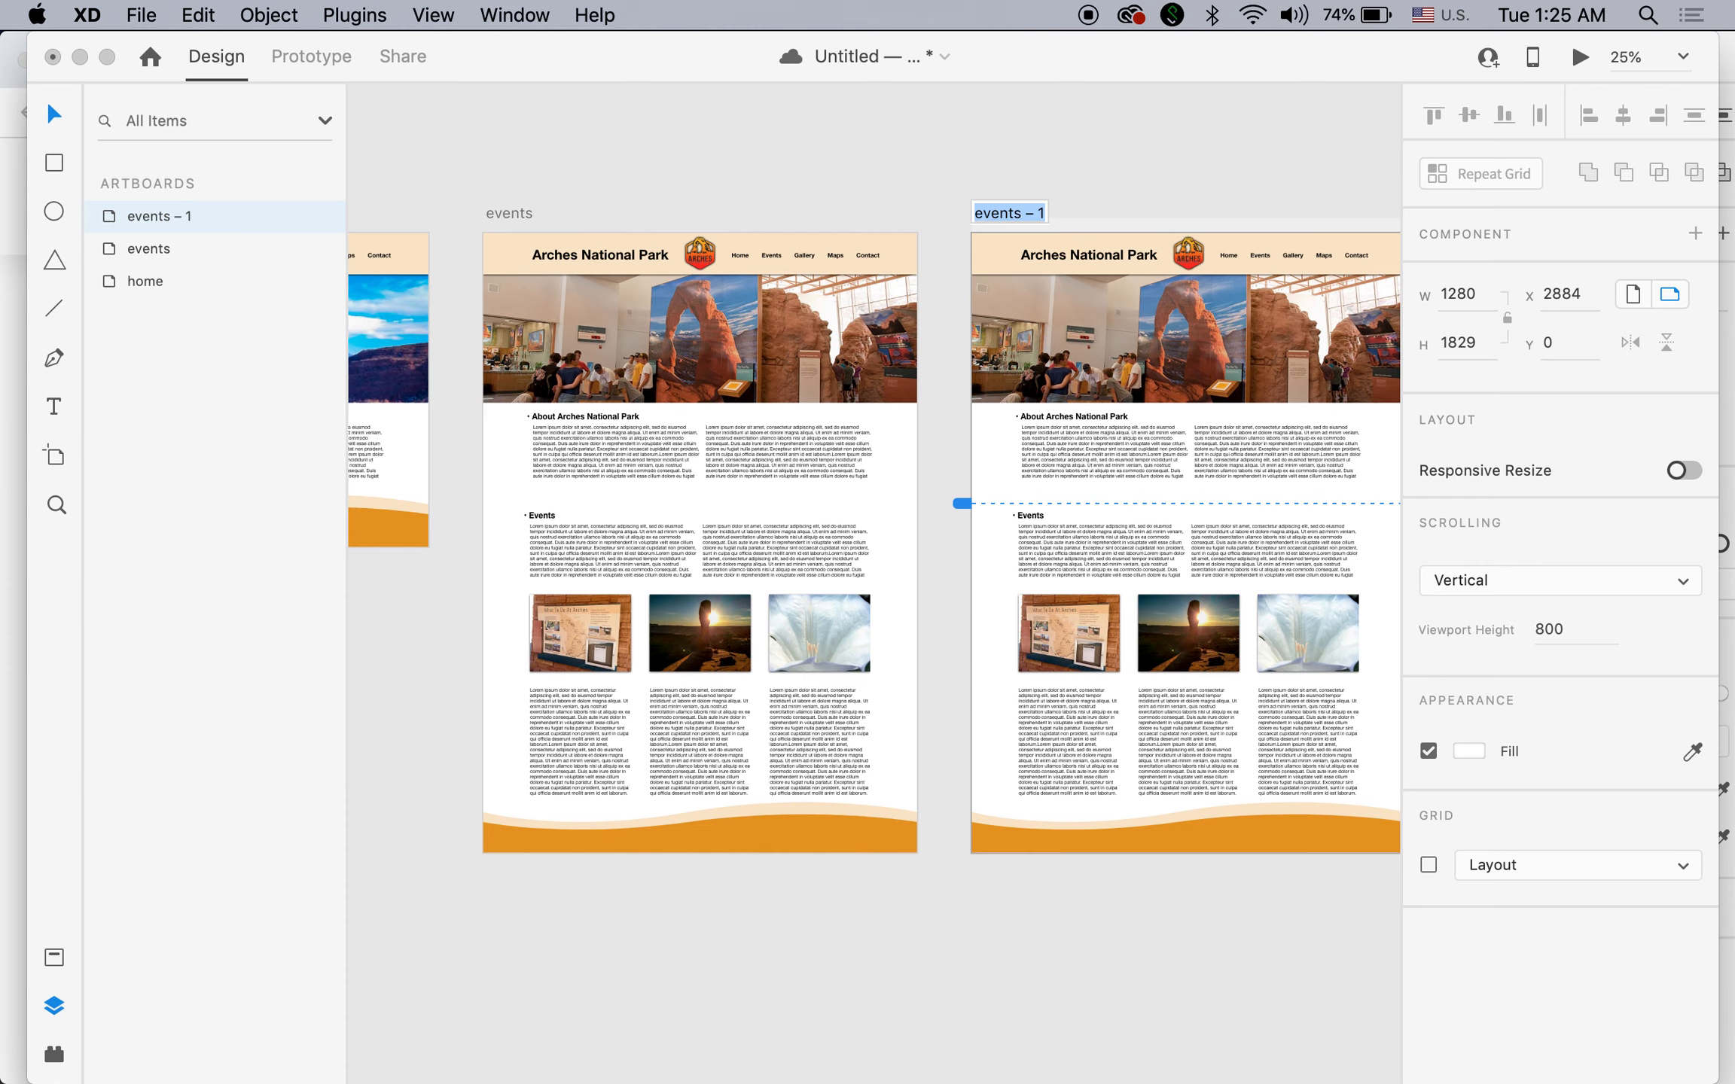
pyautogui.write('gallery')
pyautogui.press('Return')
# Delete the banner image and the About Arches National Park heading from the gallery artboard.
pyautogui.hscroll(5, 1212, 373)
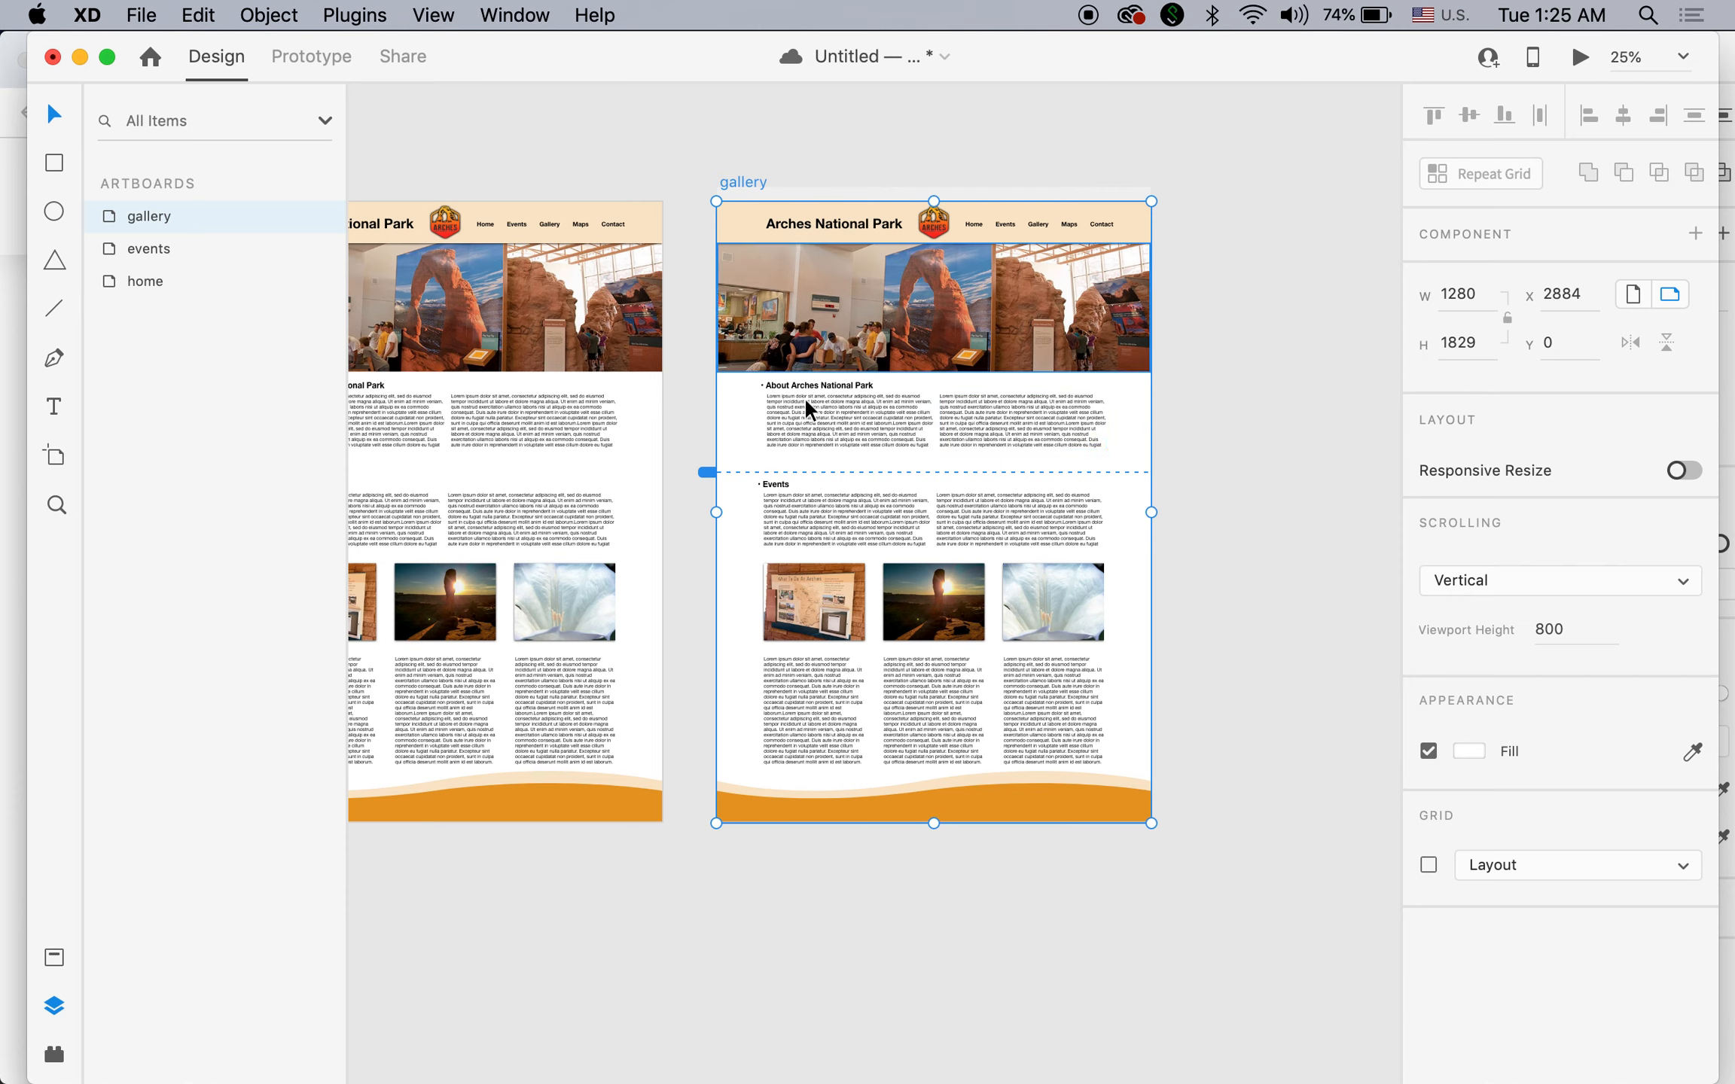
pyautogui.click(813, 334)
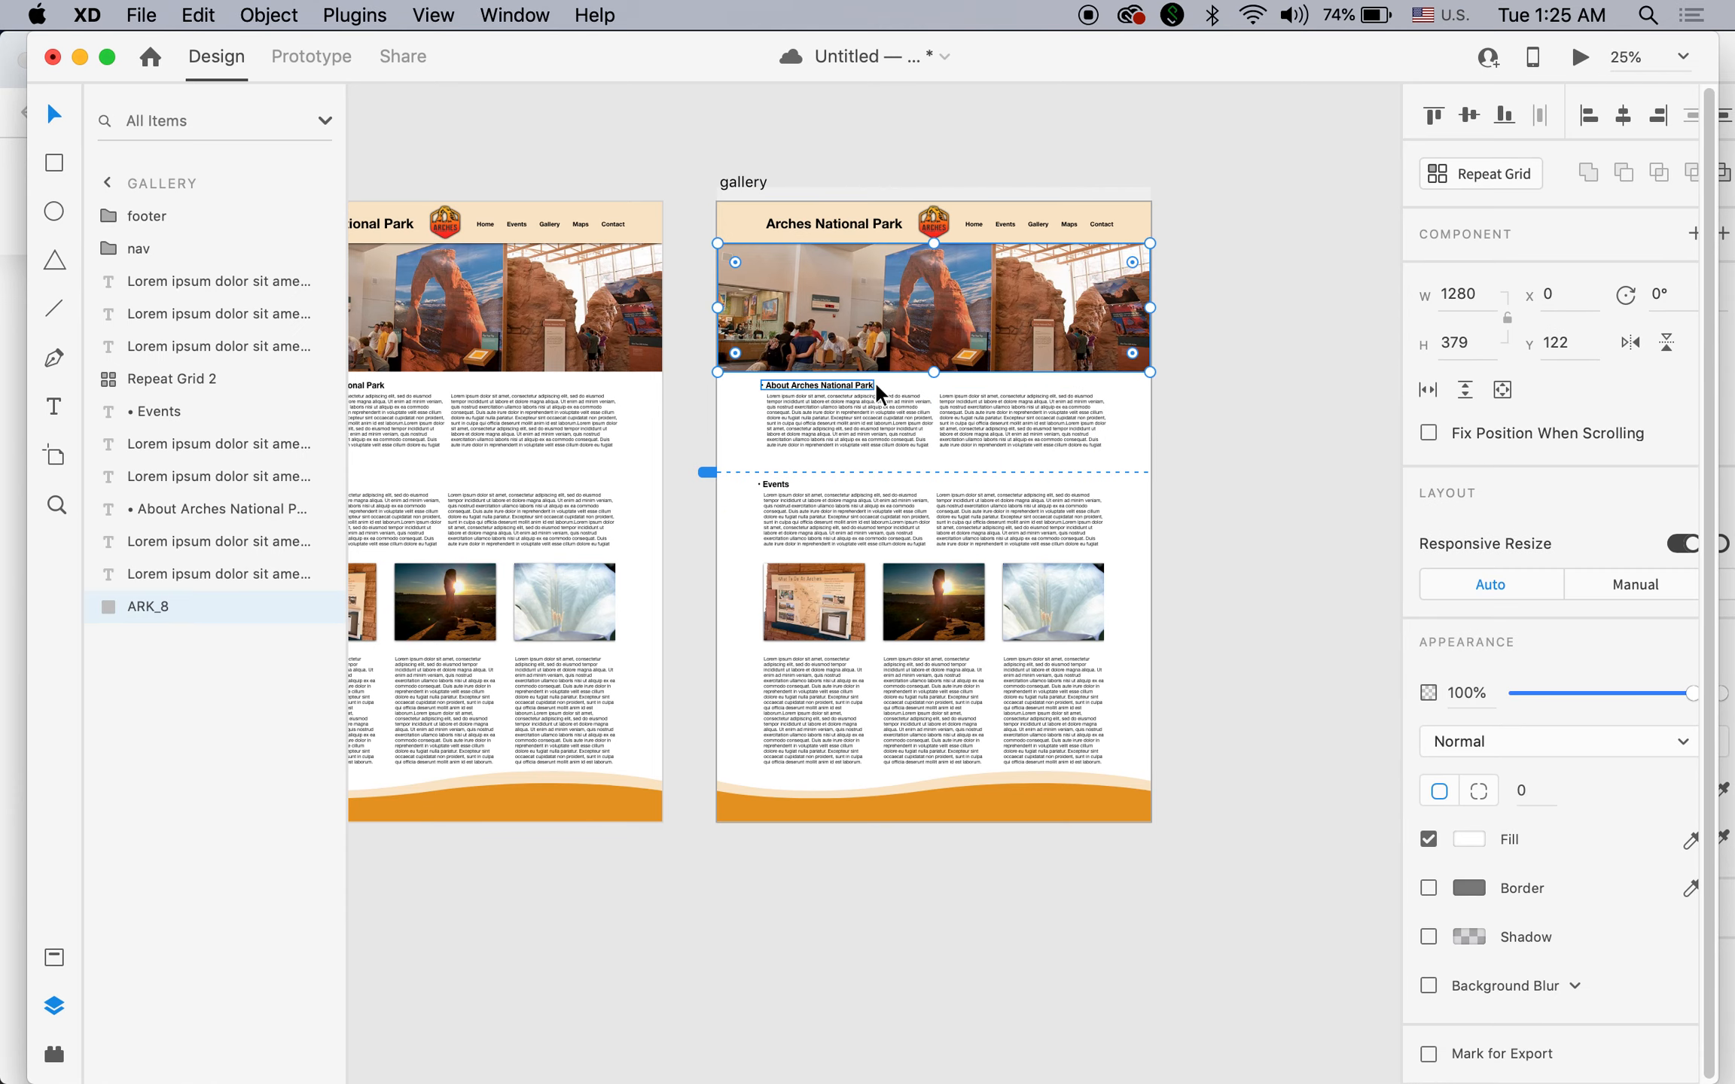
pyautogui.press('Delete')
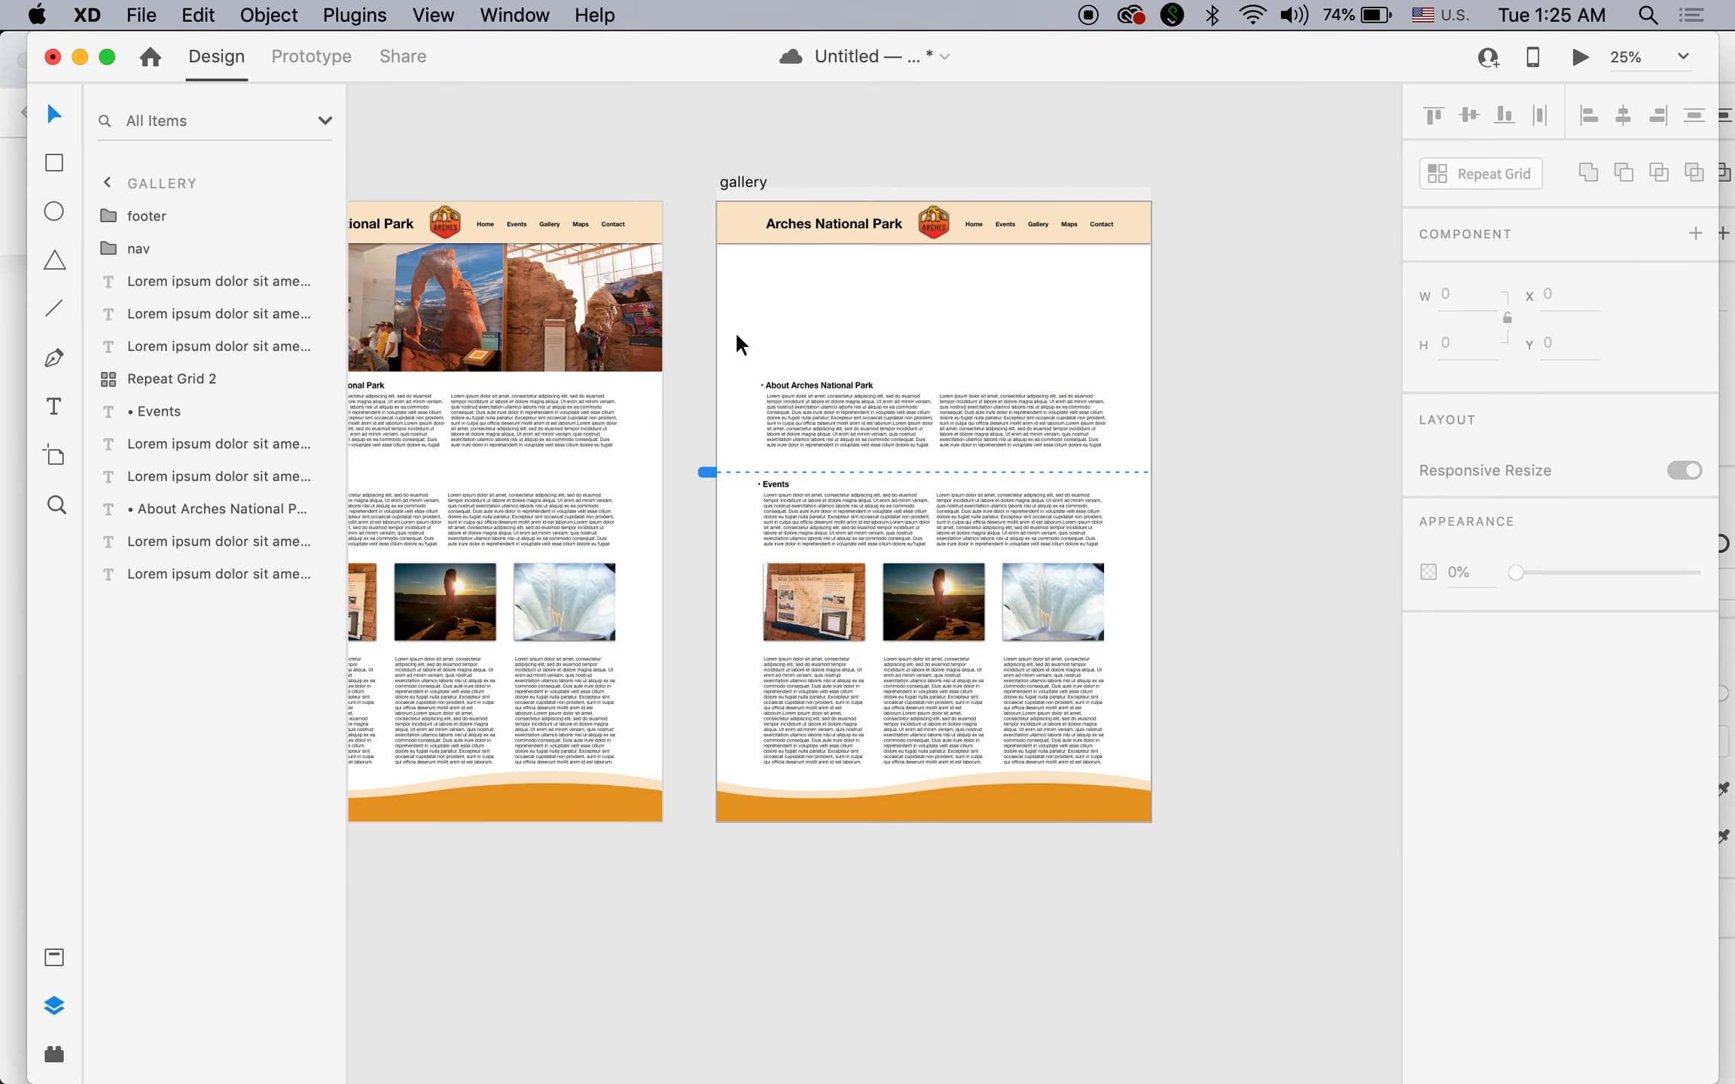
pyautogui.click(776, 385)
pyautogui.press('Delete')
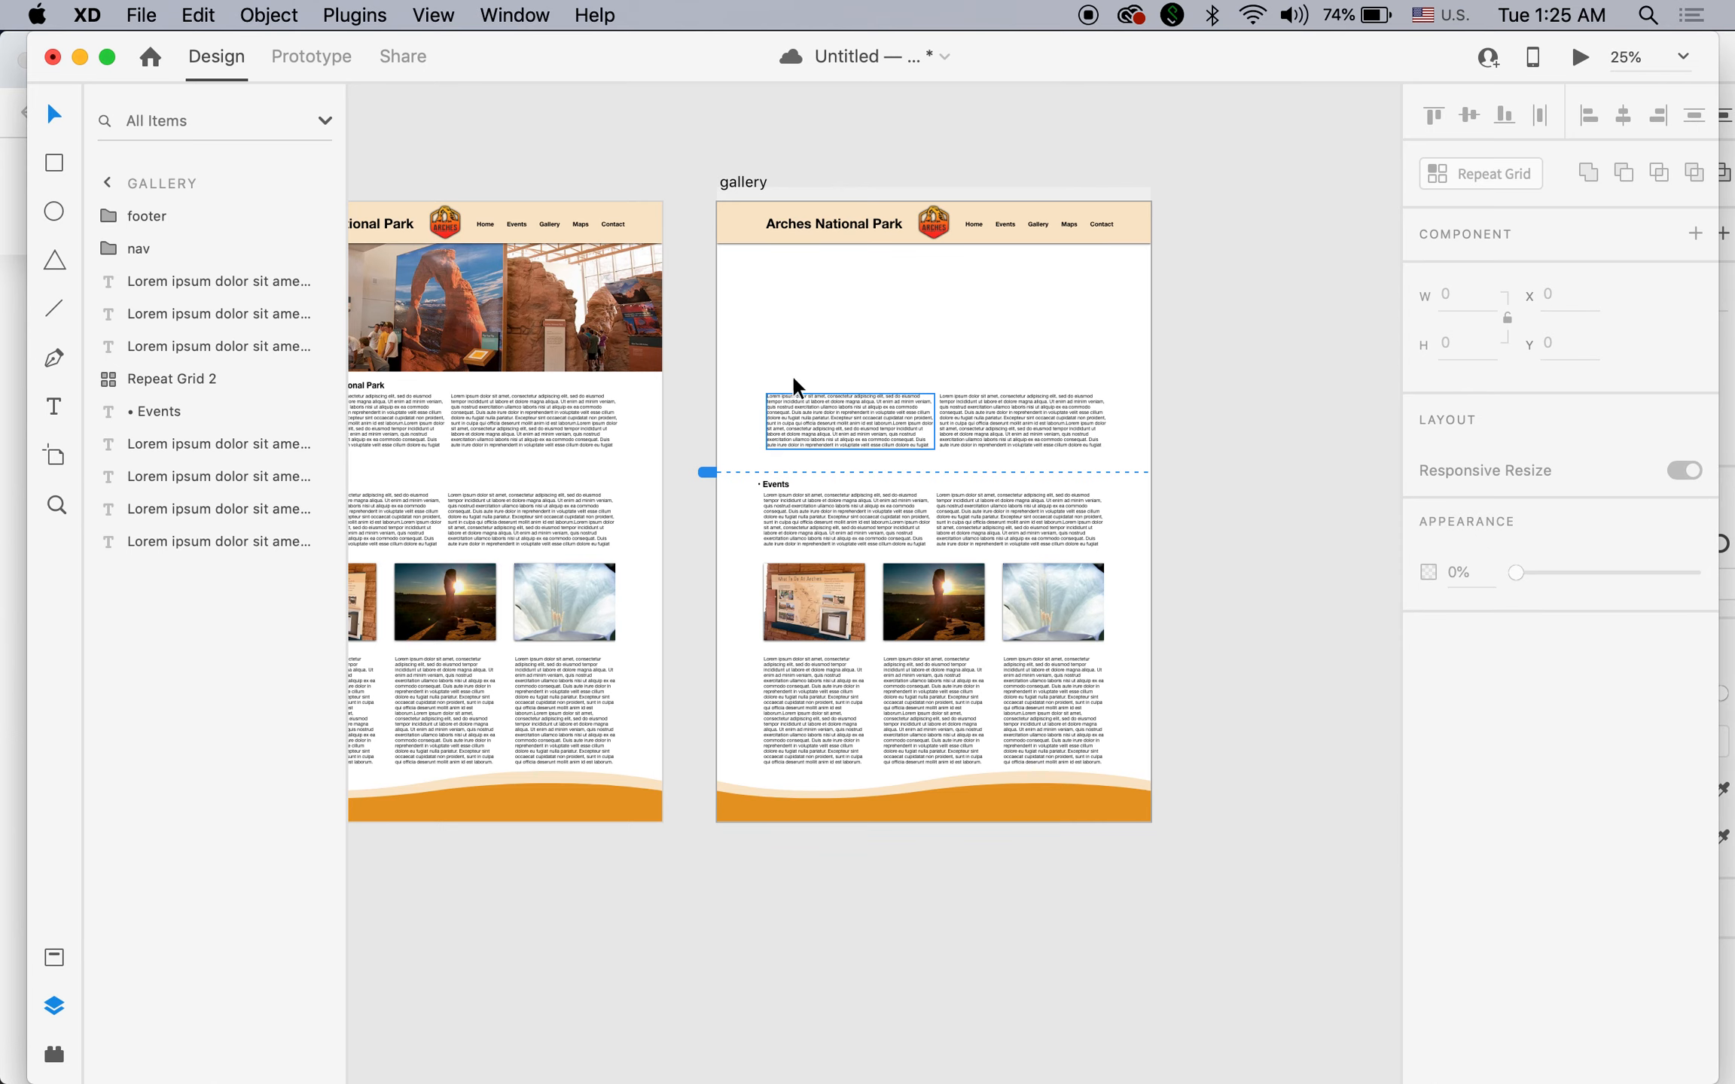
# Delete all remaining body text blocks, the Events heading and the three-image repeat grid from the gallery artboard, keeping nav and footer.
pyautogui.click(863, 425)
pyautogui.keyDown('shift'); pyautogui.click(1008, 410); pyautogui.keyUp('shift')
pyautogui.keyDown('shift'); pyautogui.click(975, 499); pyautogui.keyUp('shift')
pyautogui.keyDown('shift'); pyautogui.click(883, 531); pyautogui.keyUp('shift')
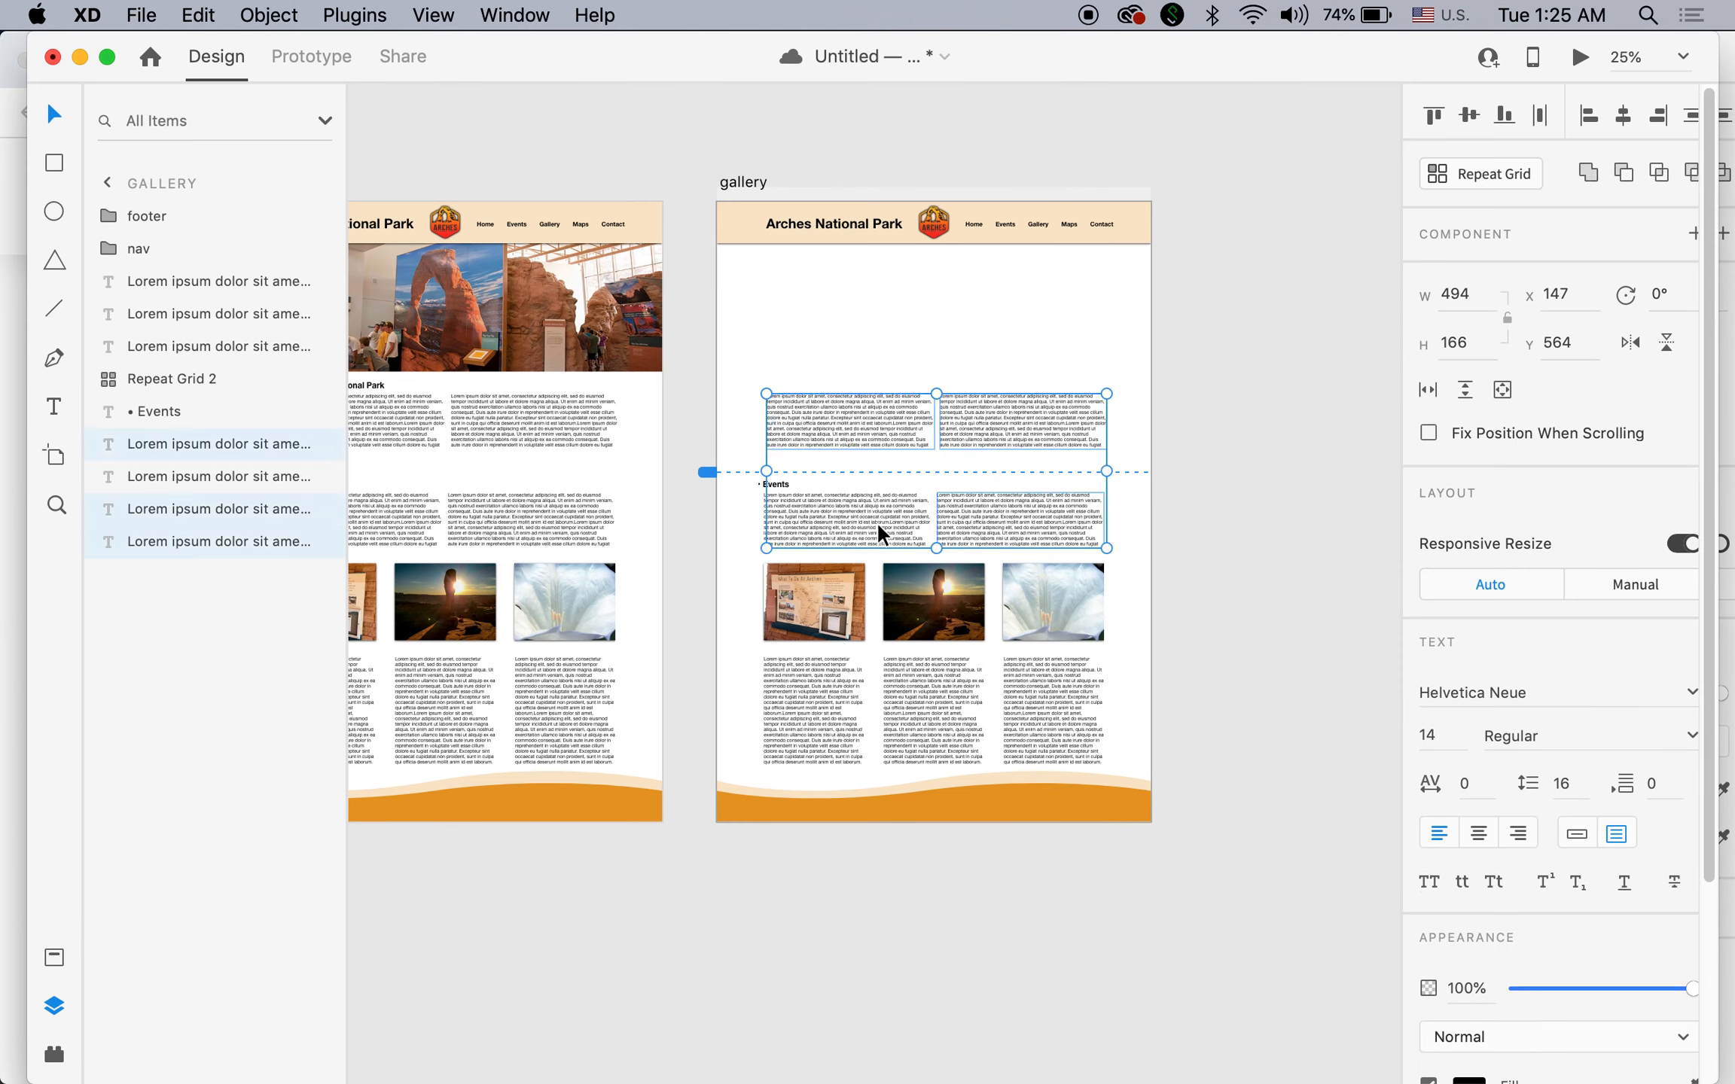
pyautogui.keyDown('shift'); pyautogui.click(774, 483); pyautogui.keyUp('shift')
pyautogui.keyDown('shift'); pyautogui.click(859, 621); pyautogui.keyUp('shift')
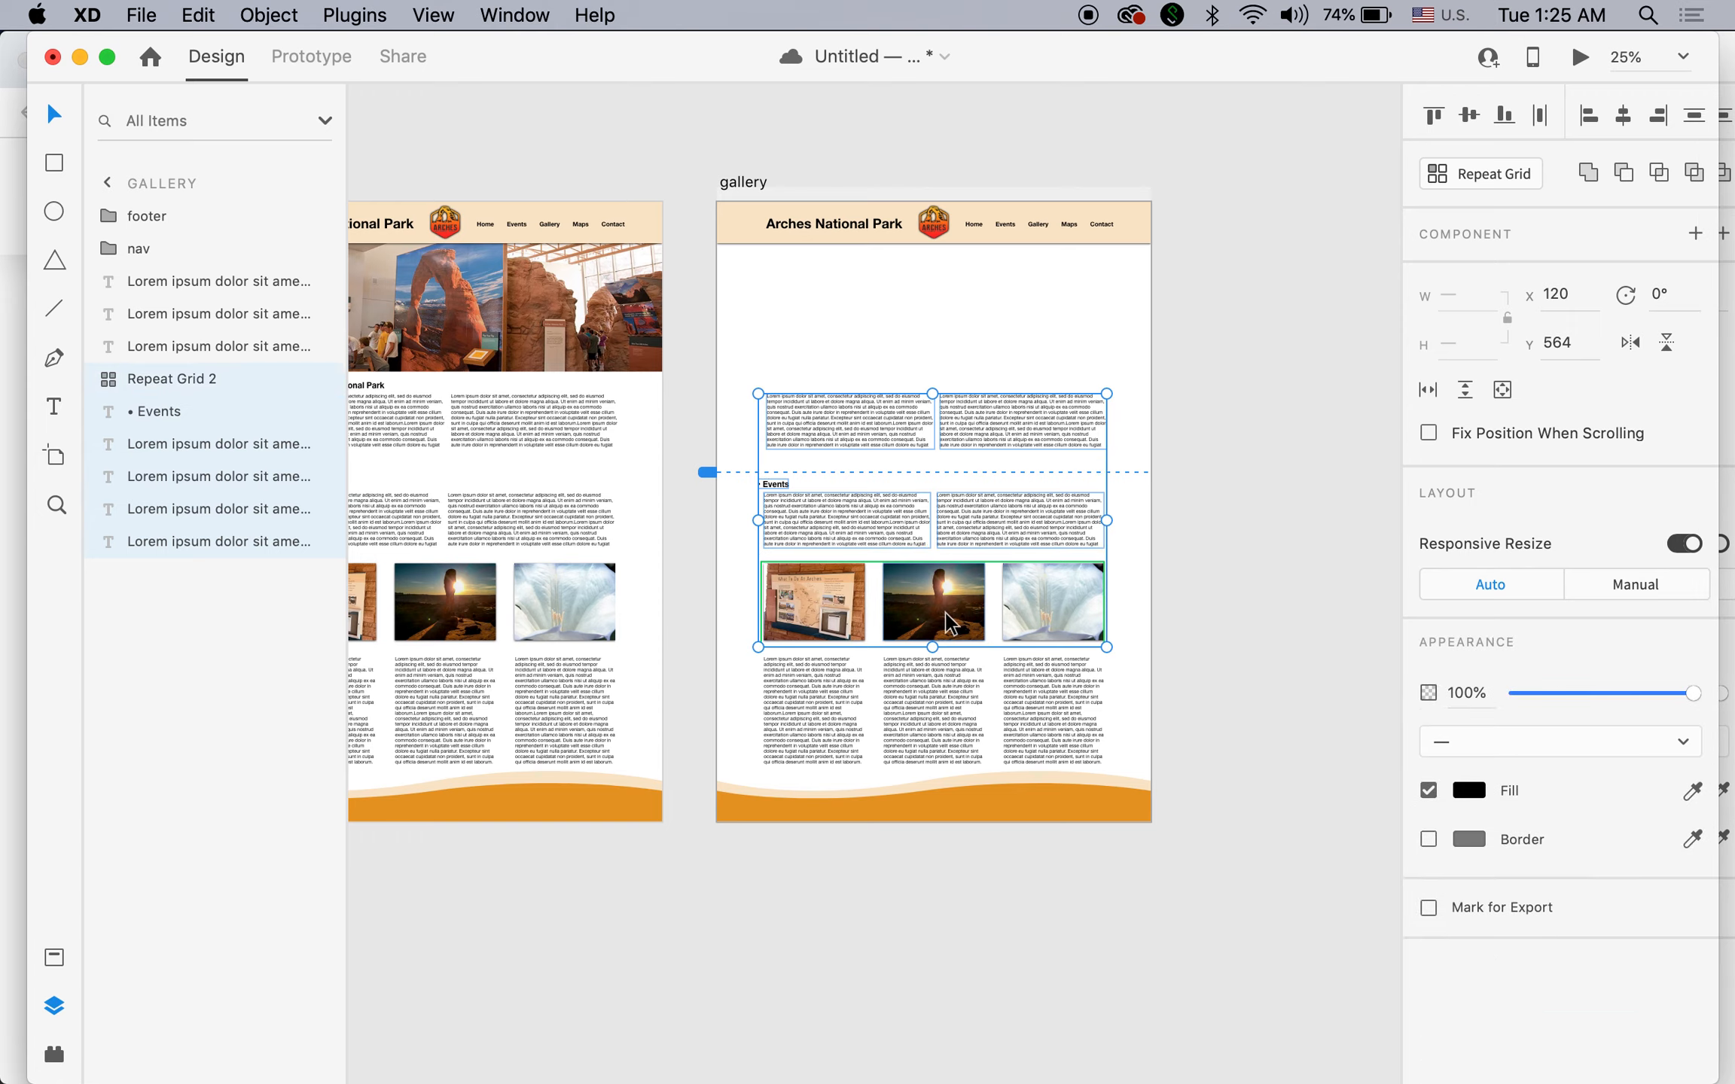
pyautogui.keyDown('shift'); pyautogui.click(928, 701); pyautogui.keyUp('shift')
pyautogui.keyDown('shift'); pyautogui.click(809, 708); pyautogui.keyUp('shift')
pyautogui.keyDown('shift'); pyautogui.click(1055, 698); pyautogui.keyUp('shift')
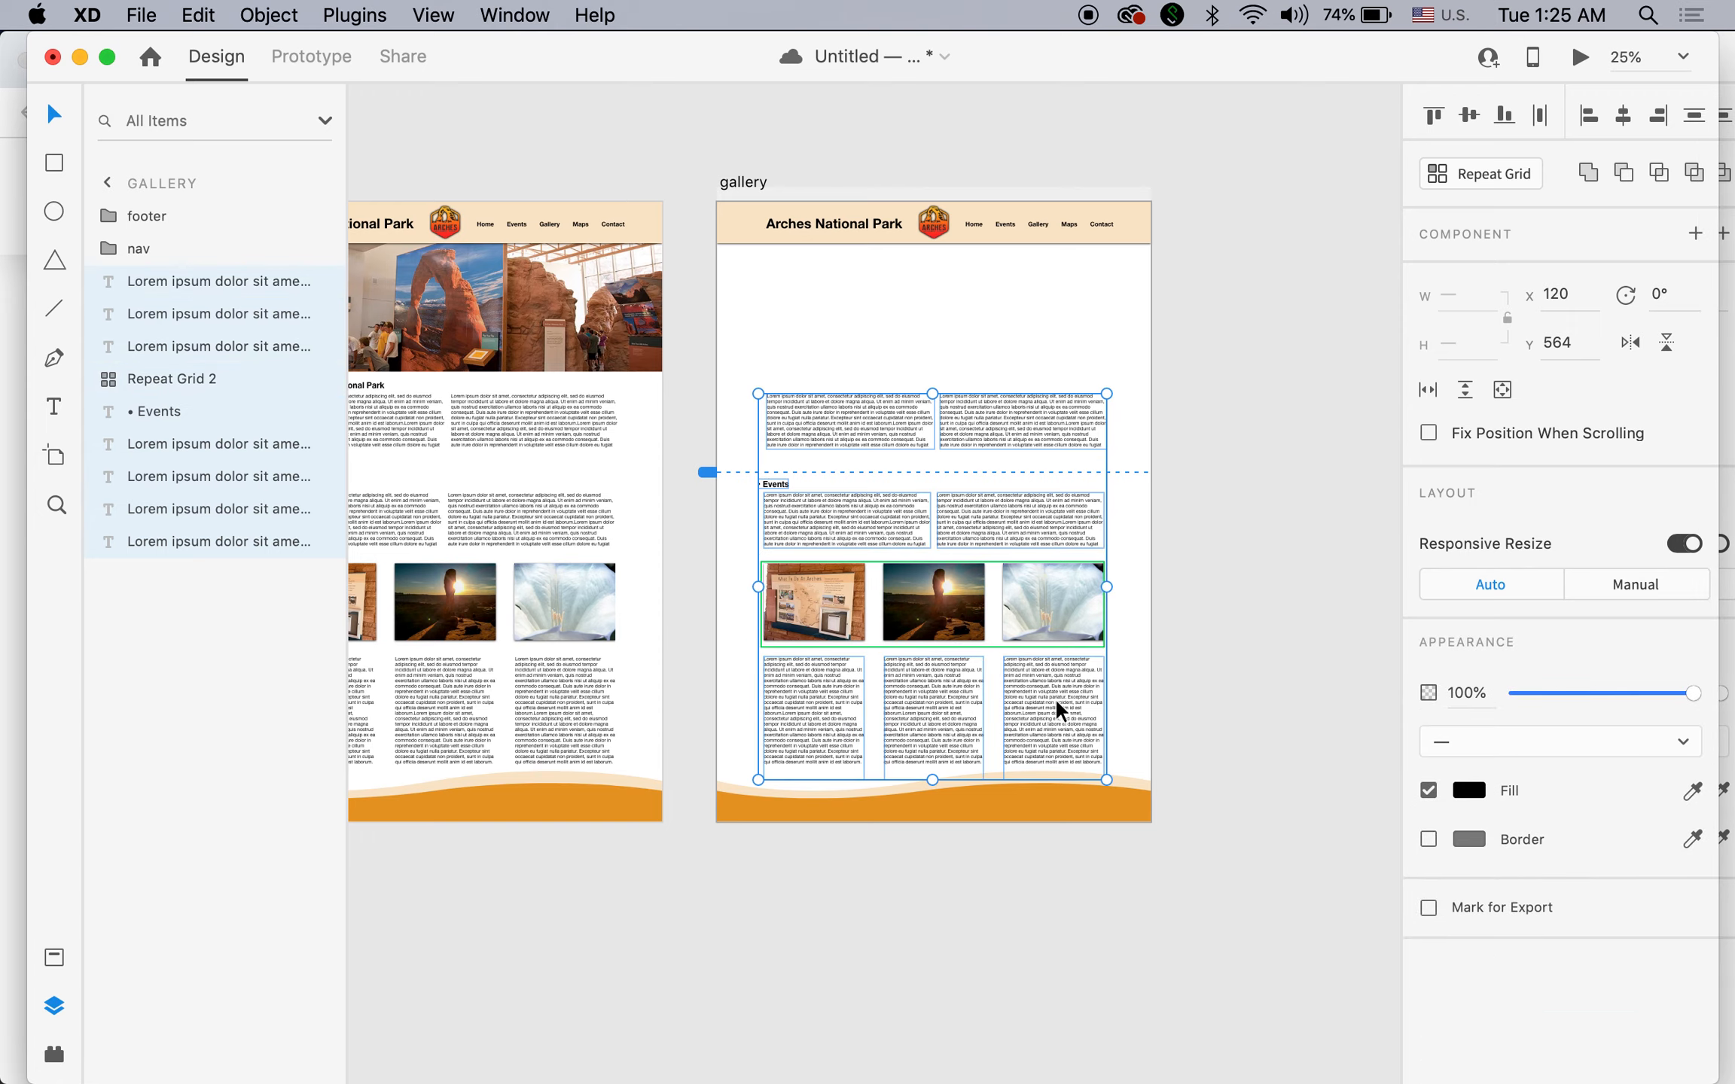
pyautogui.press('Delete')
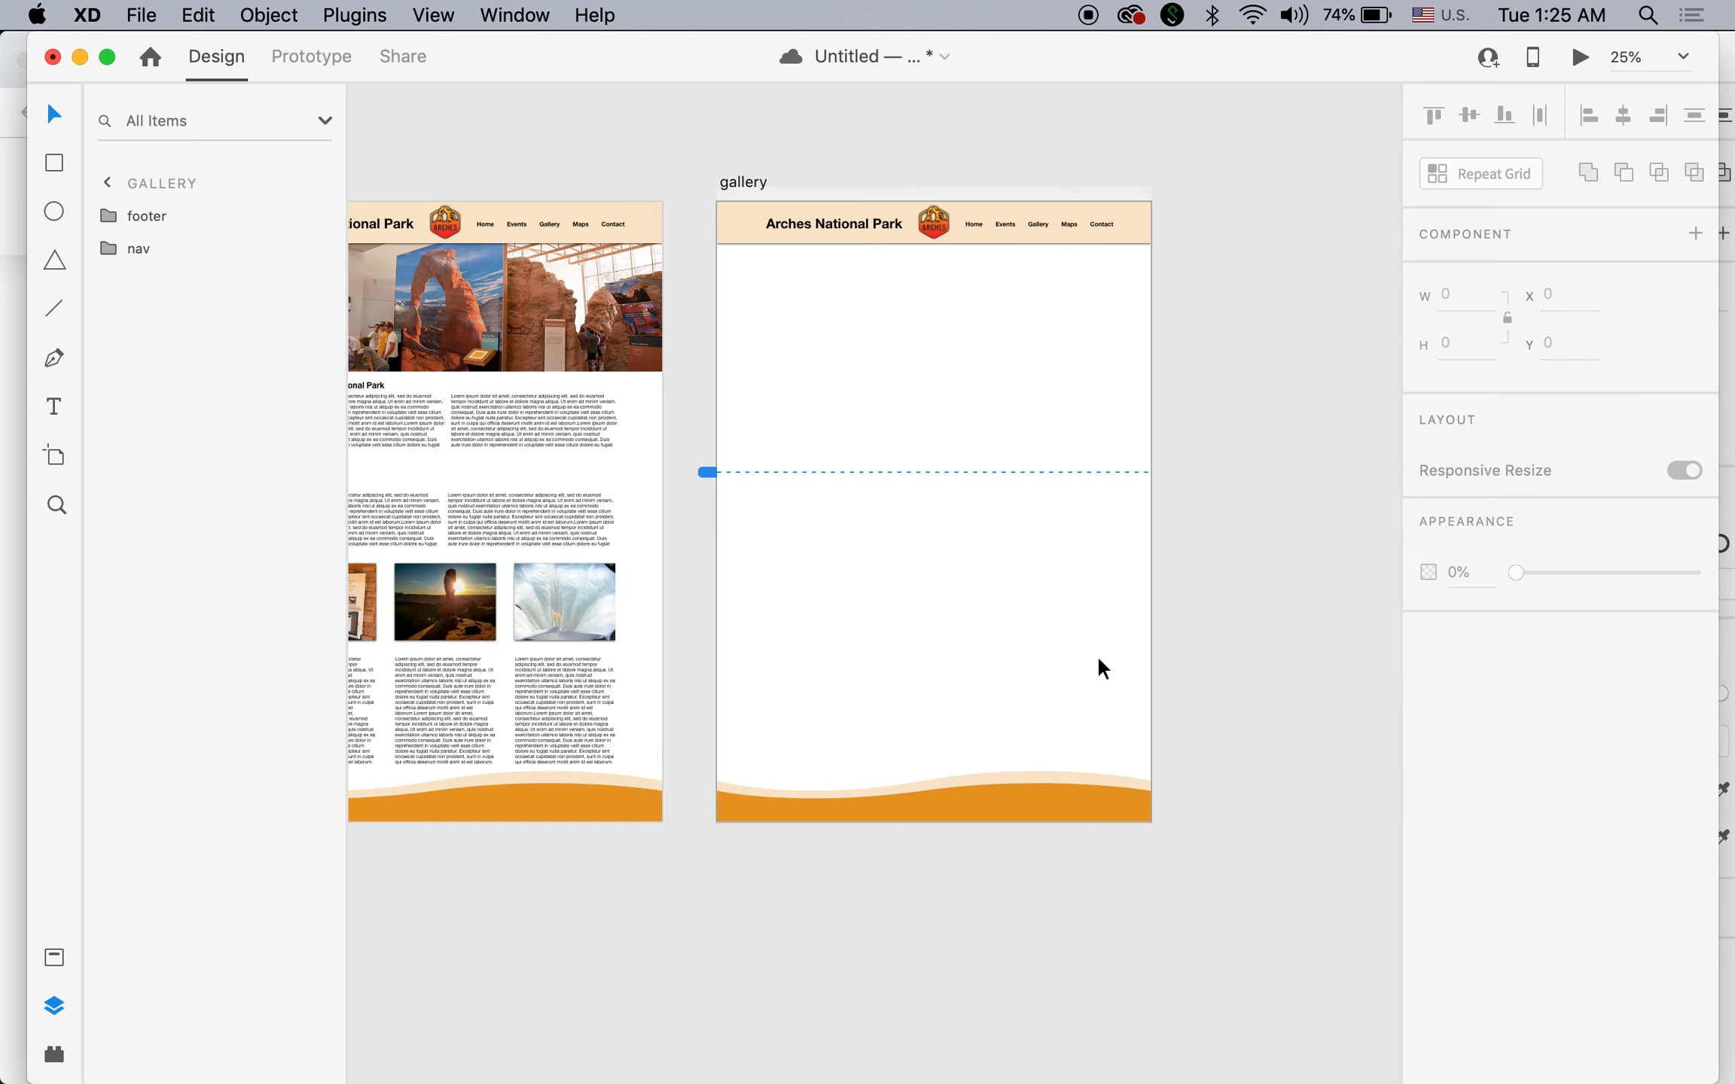
# Draw a borderless rectangle of about 291 by 209 directly below the navigation bar, flush with the gallery artboard's left edge.
pyautogui.press('z')
pyautogui.click(888, 380)
pyautogui.click(834, 318)
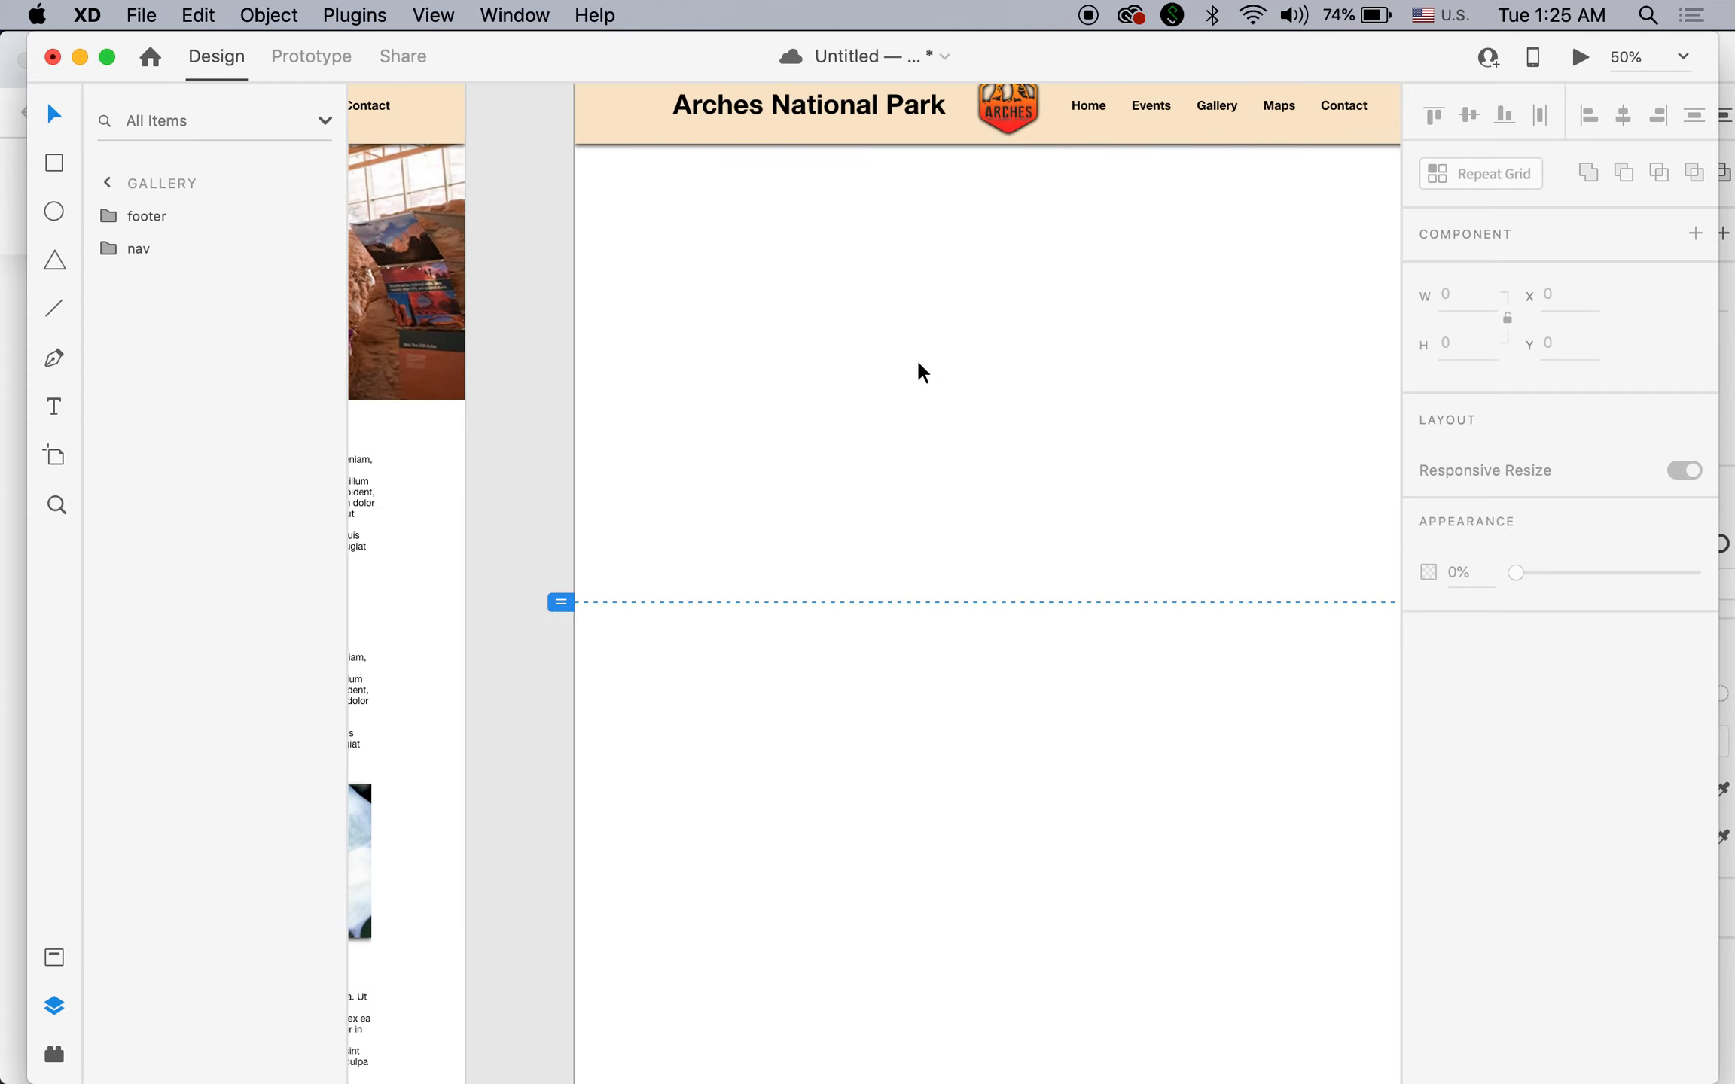
pyautogui.moveTo(984, 391); pyautogui.dragTo(829, 415)
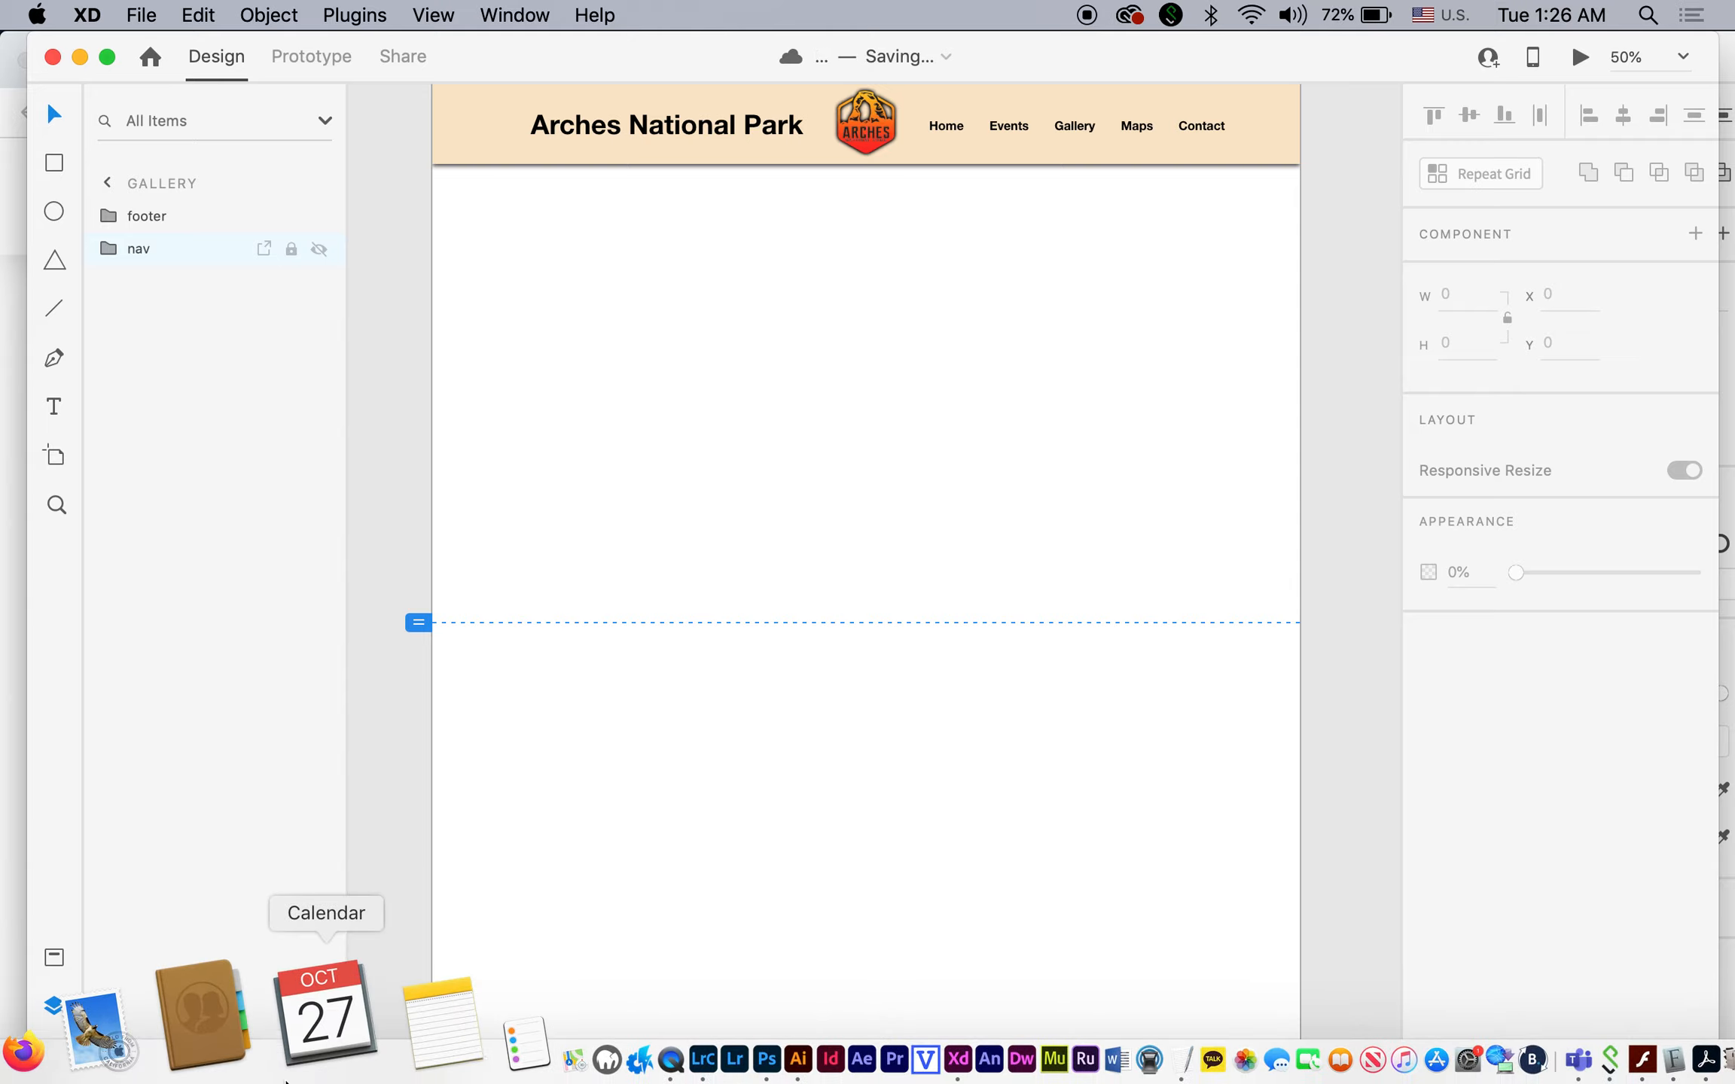
pyautogui.click(54, 163)
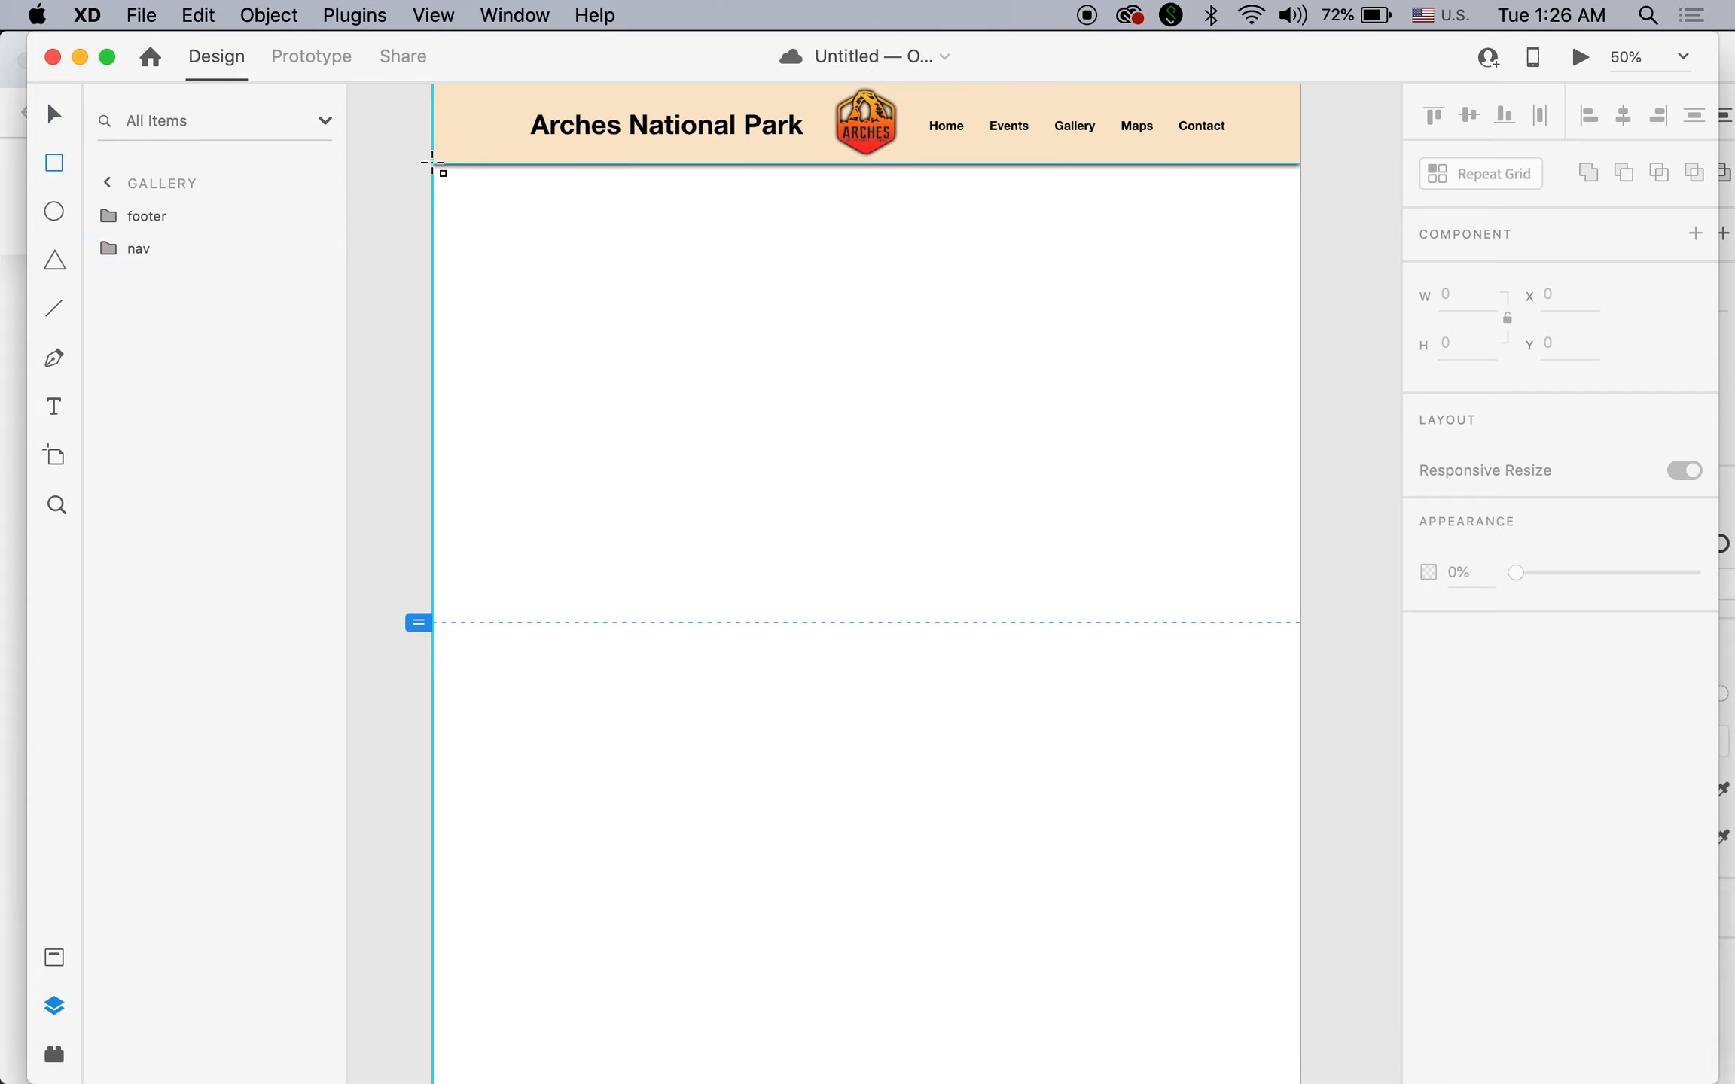
pyautogui.moveTo(434, 164); pyautogui.dragTo(630, 305)
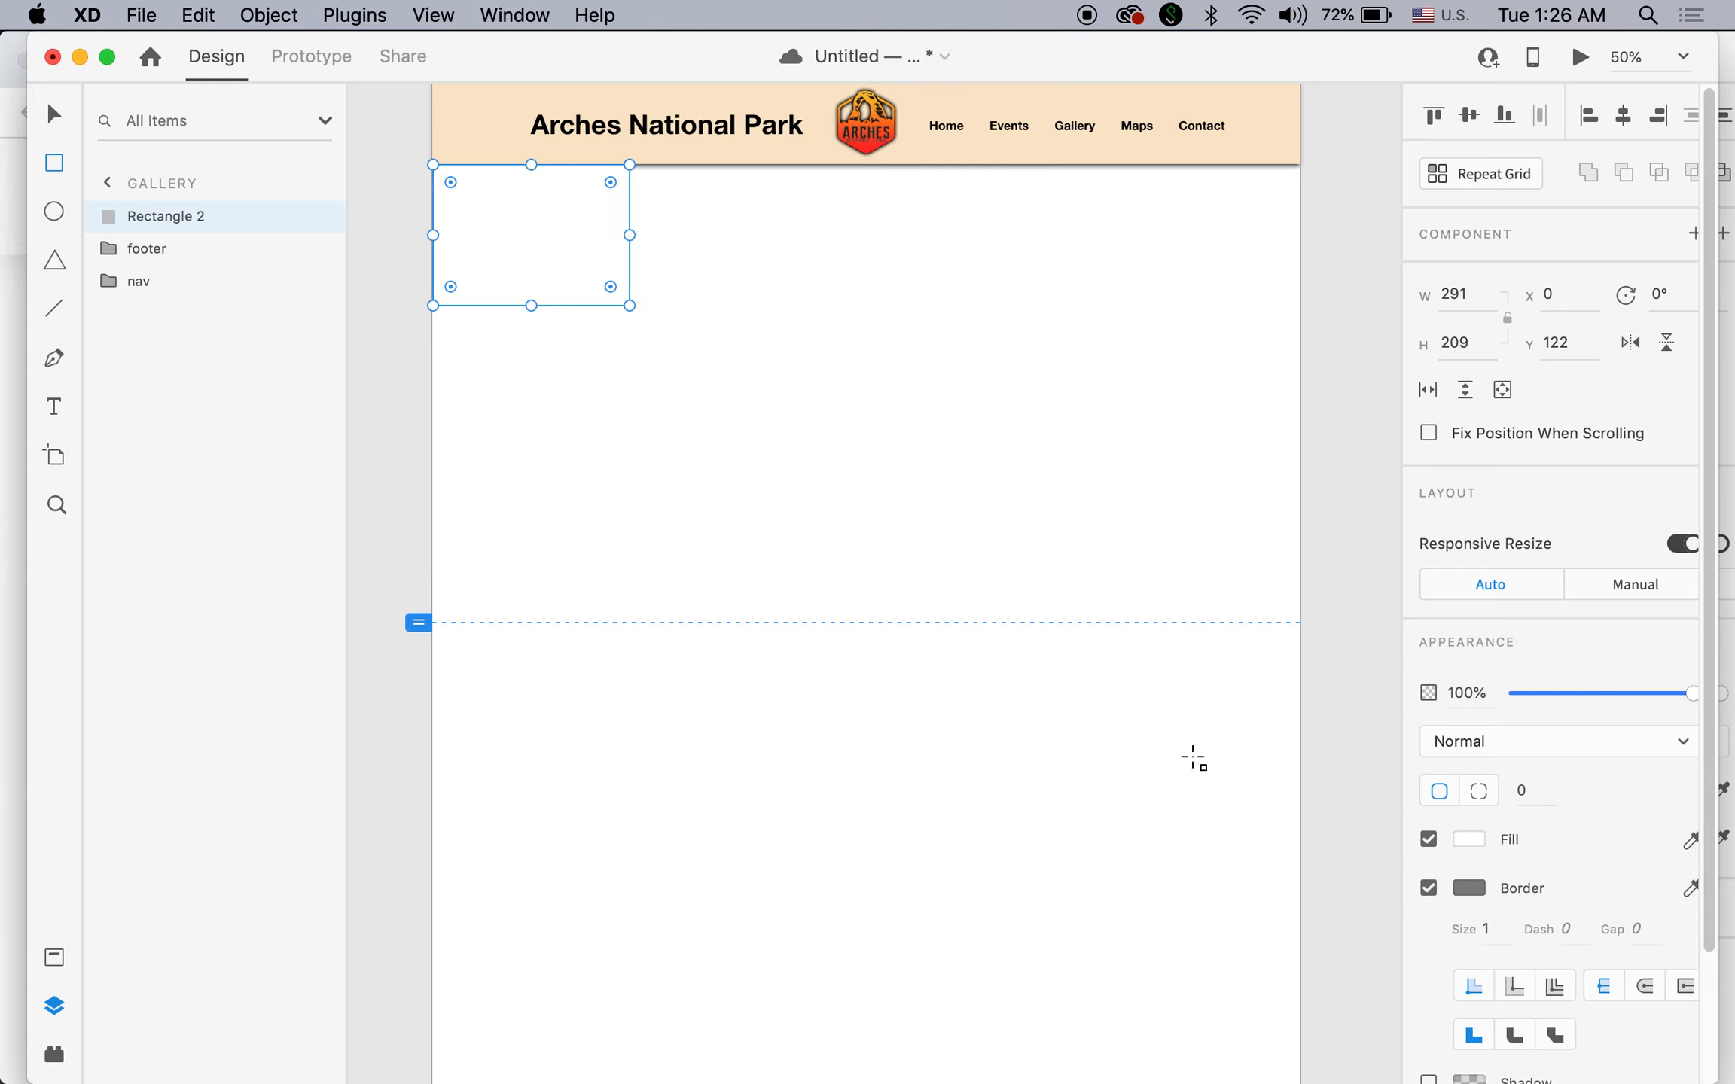
pyautogui.click(1429, 888)
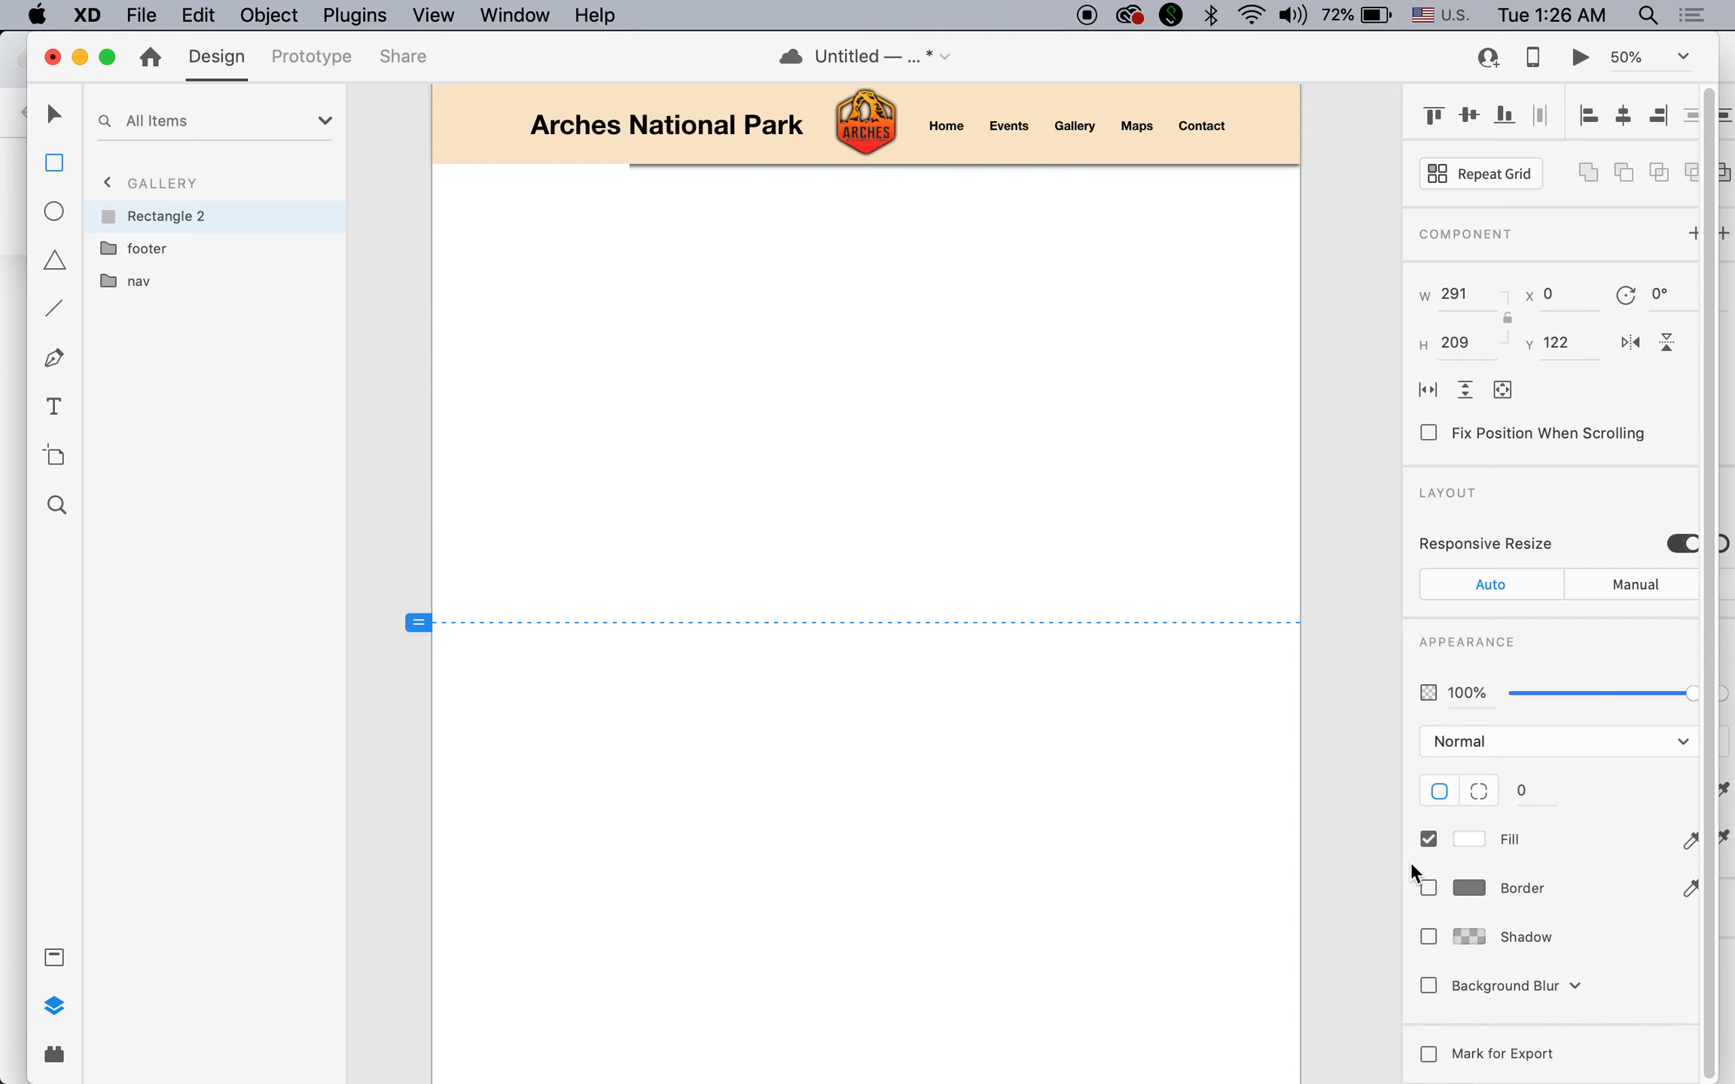
pyautogui.press('v')
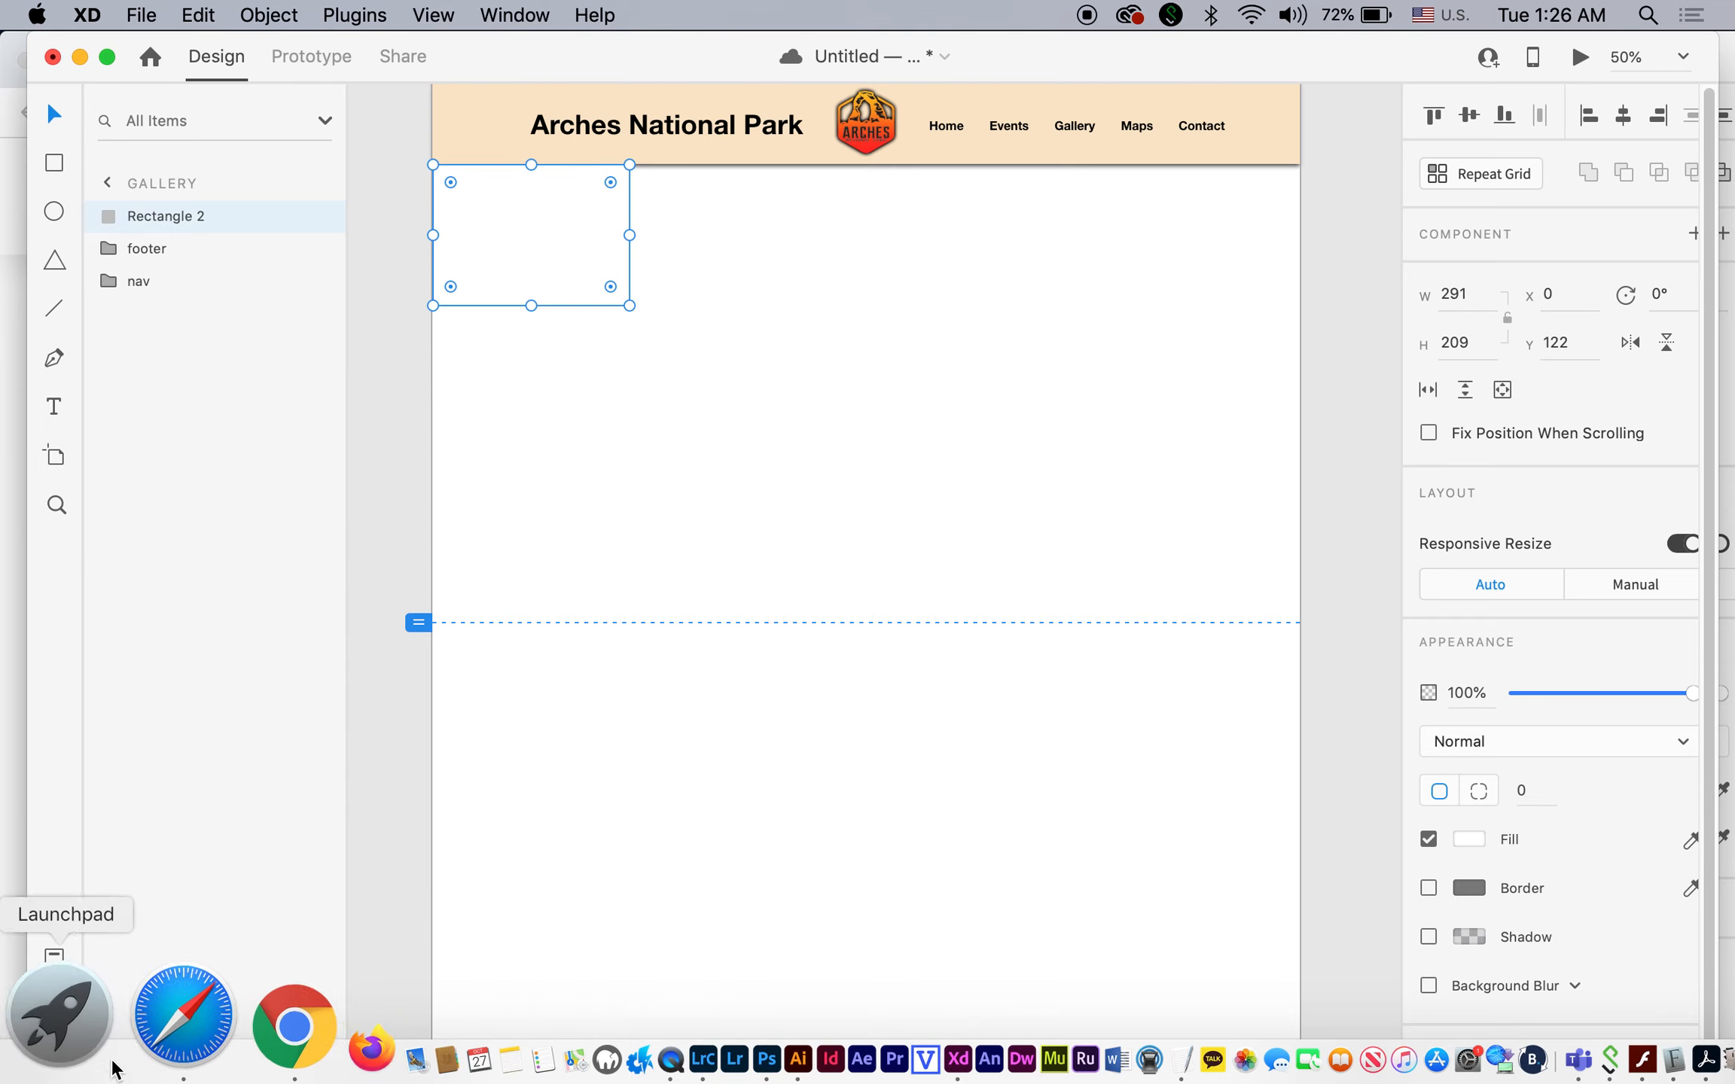
# Fill the rectangle with the image 0__WT54r7jZ5W58Kj9.jpg from the images folder in Finder.
pyautogui.click(41, 1066)
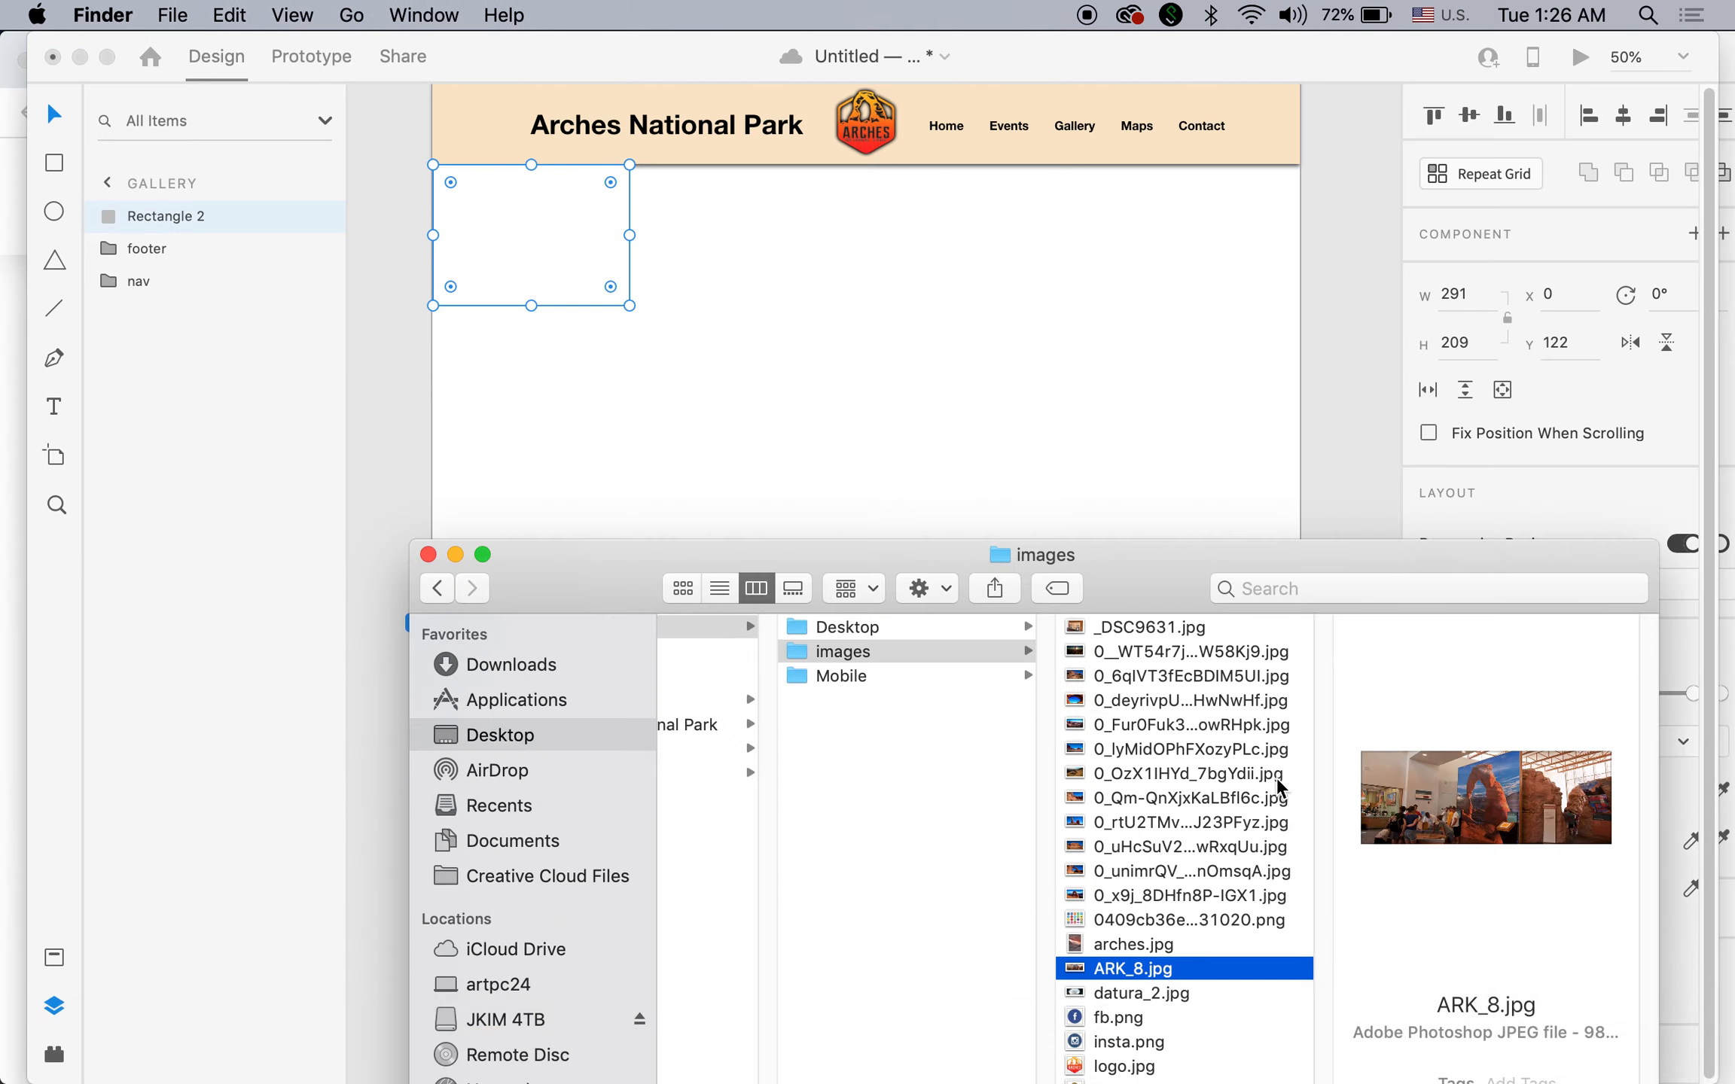
pyautogui.click(1086, 651)
pyautogui.press('Up')
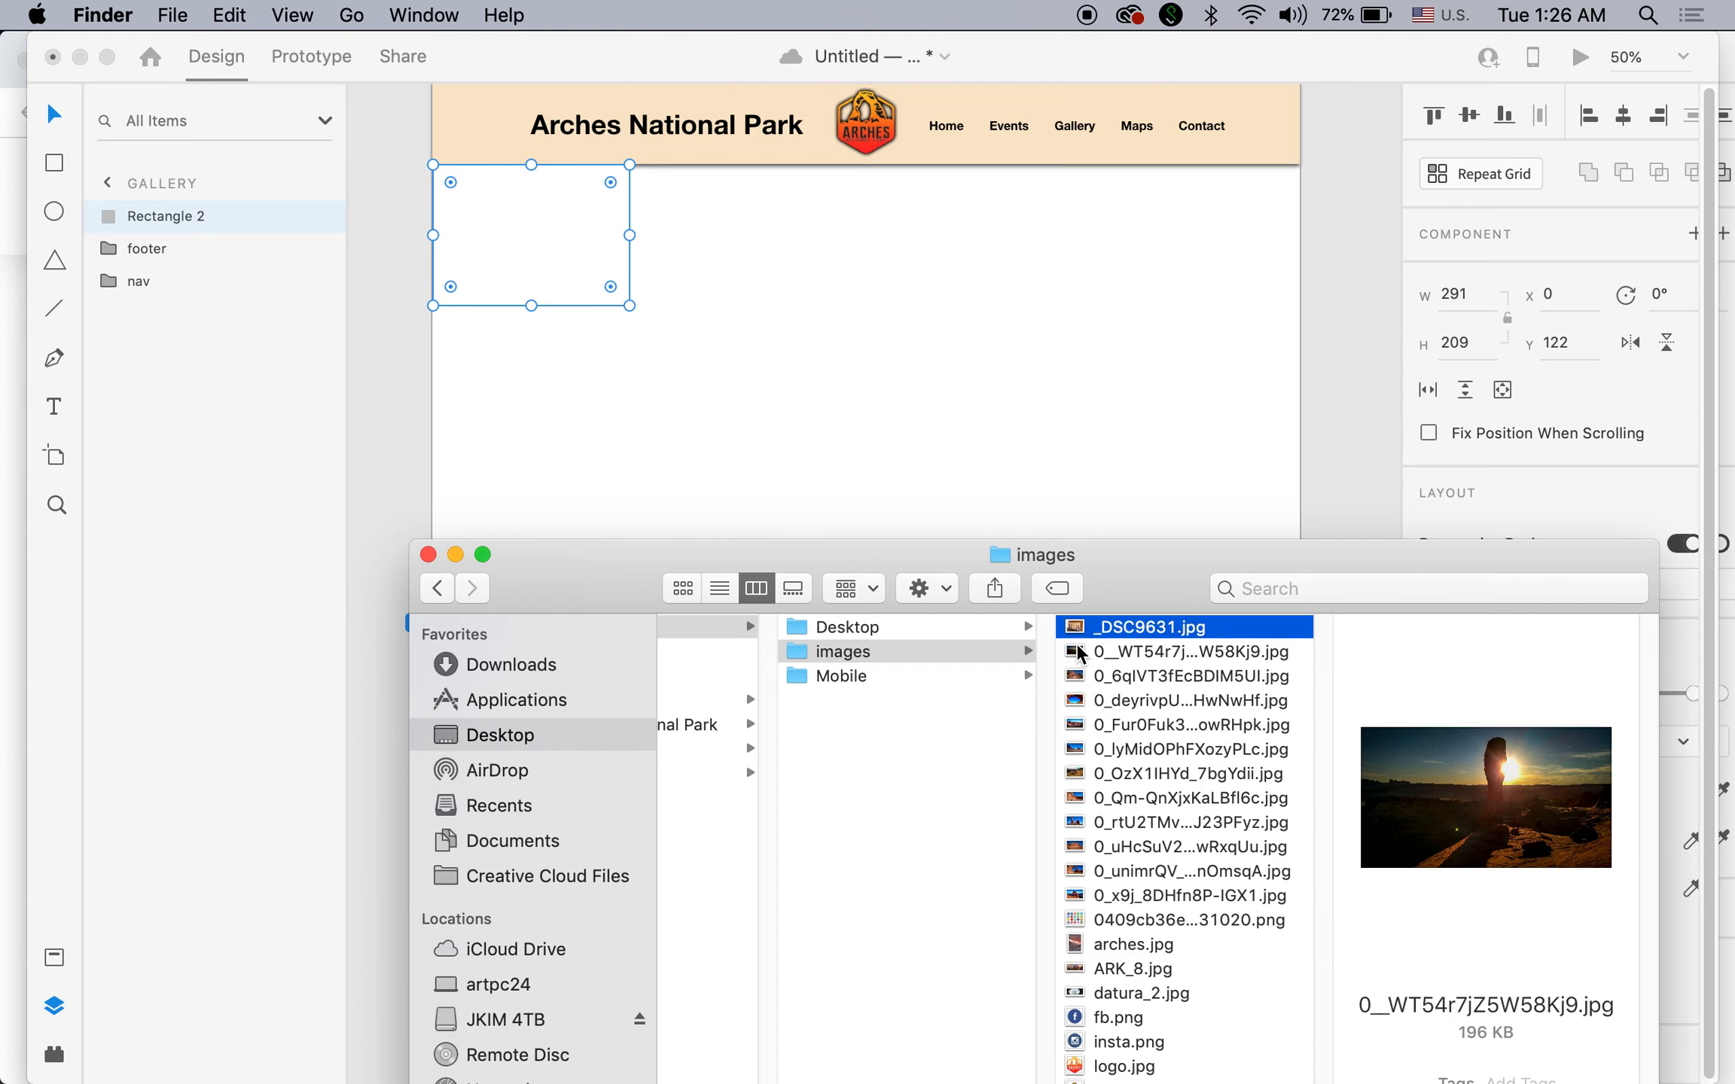
pyautogui.press('Down')
pyautogui.moveTo(1078, 652); pyautogui.dragTo(503, 234)
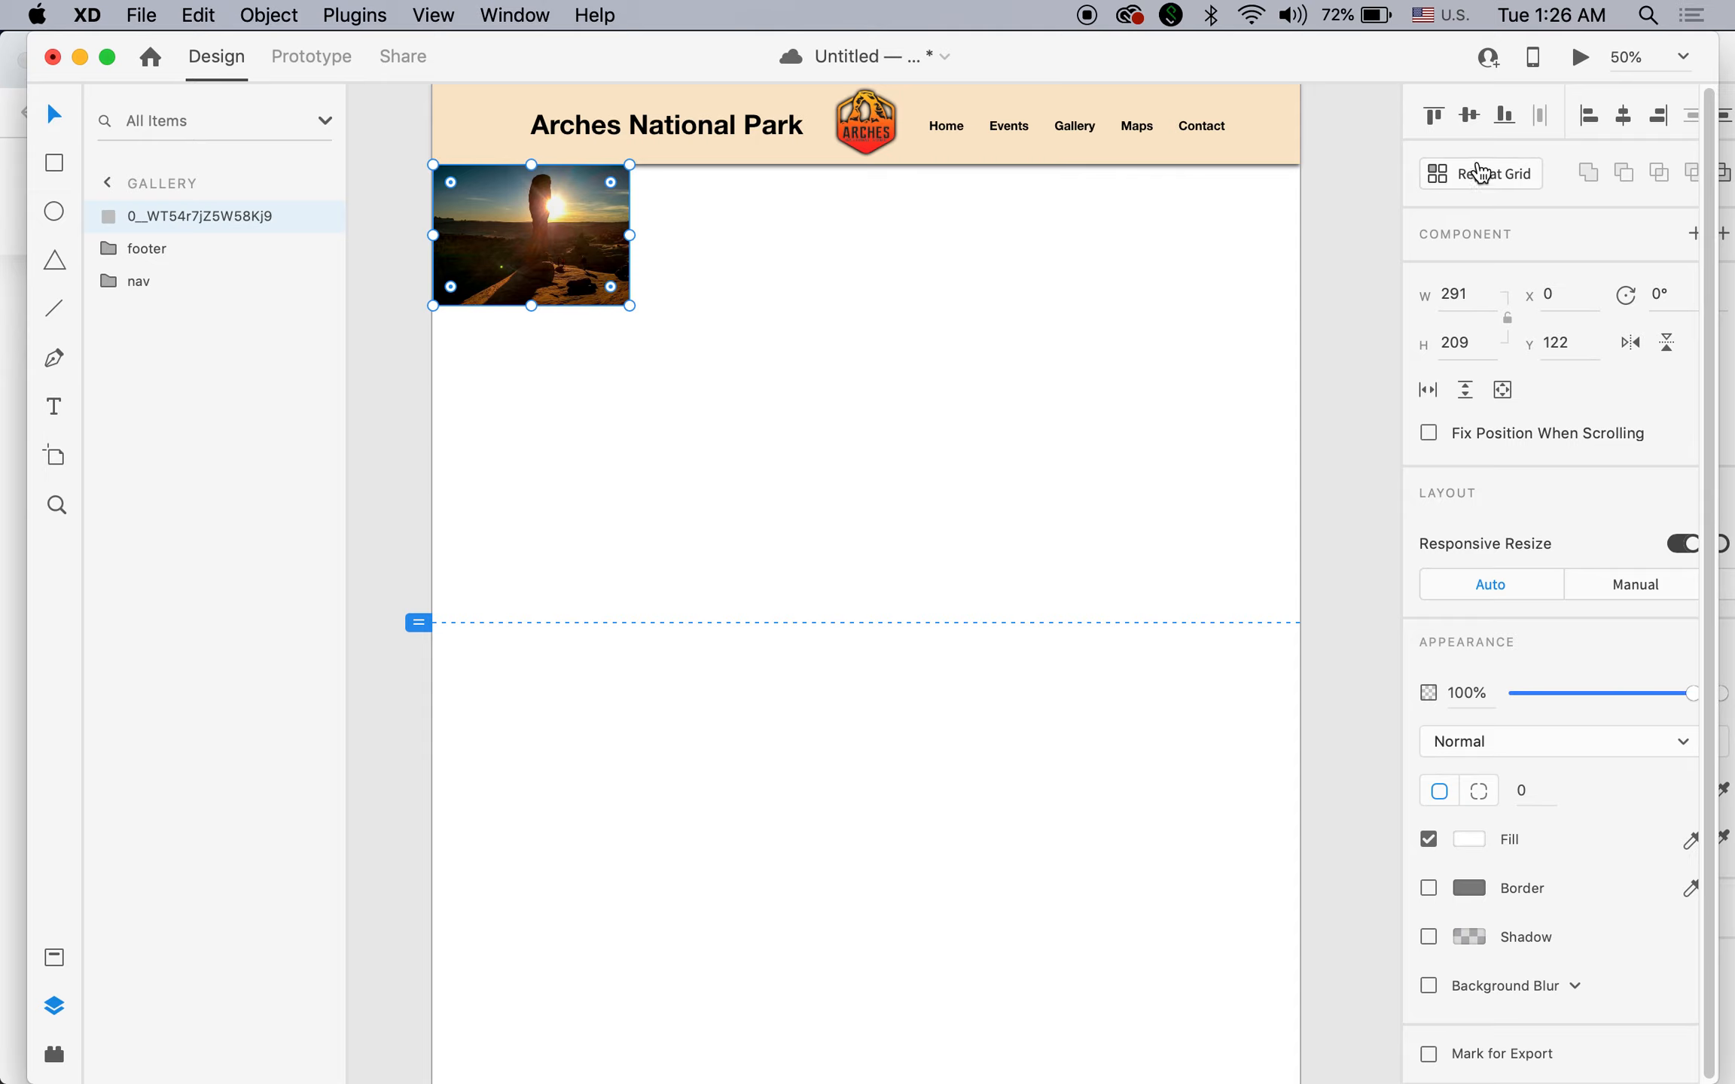
# Turn the image into a repeat grid and extend it horizontally to five columns, about 1535 wide.
pyautogui.click(1438, 174)
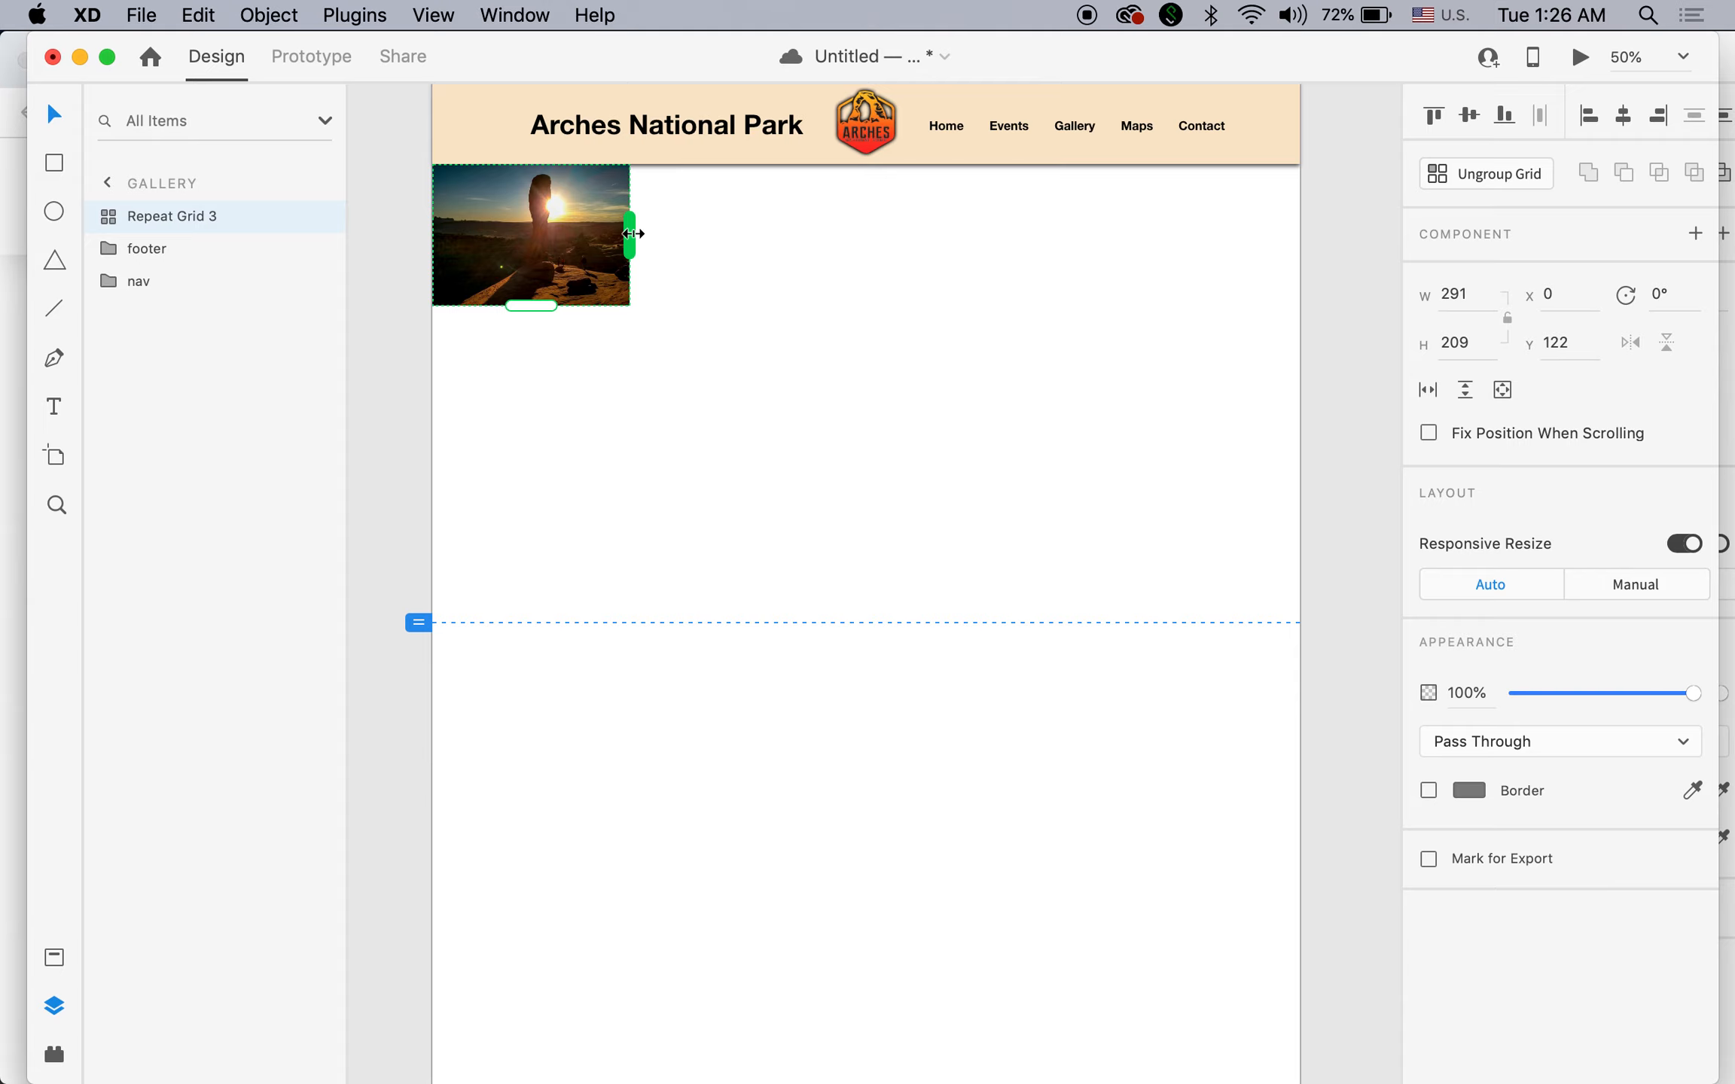
pyautogui.moveTo(631, 233); pyautogui.dragTo(1226, 256)
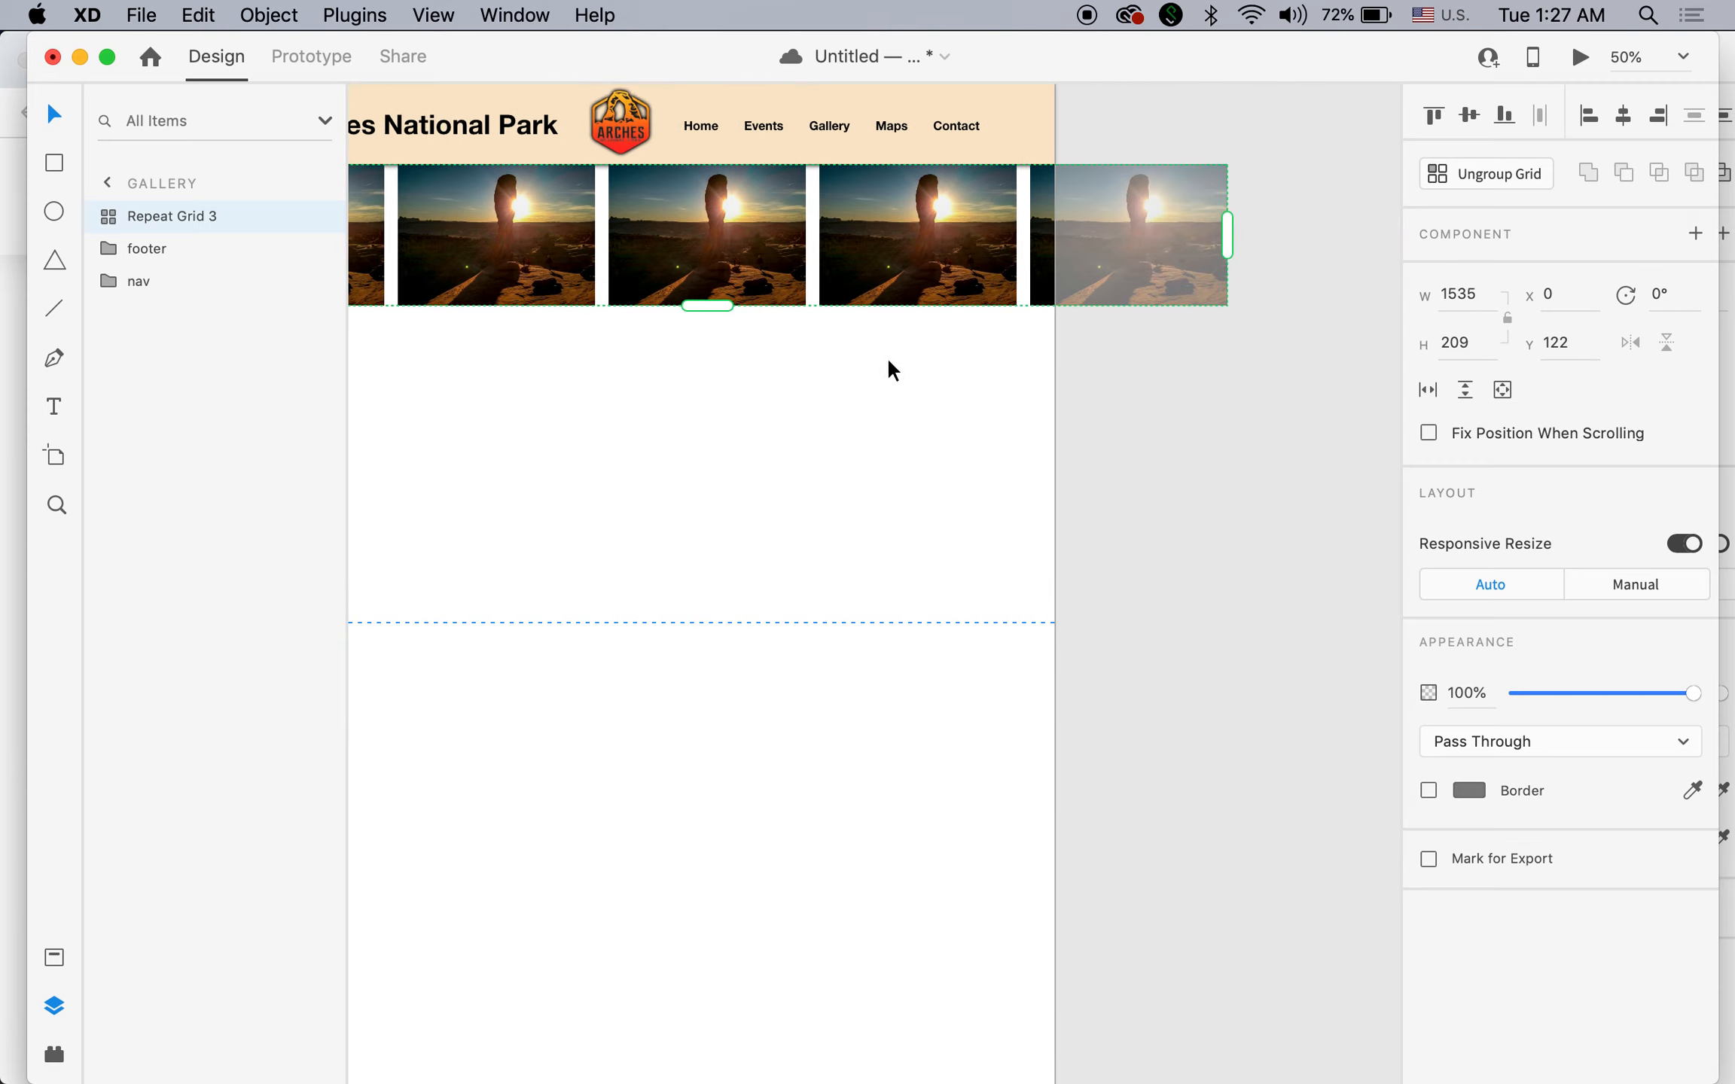
pyautogui.moveTo(887, 360); pyautogui.dragTo(1104, 399)
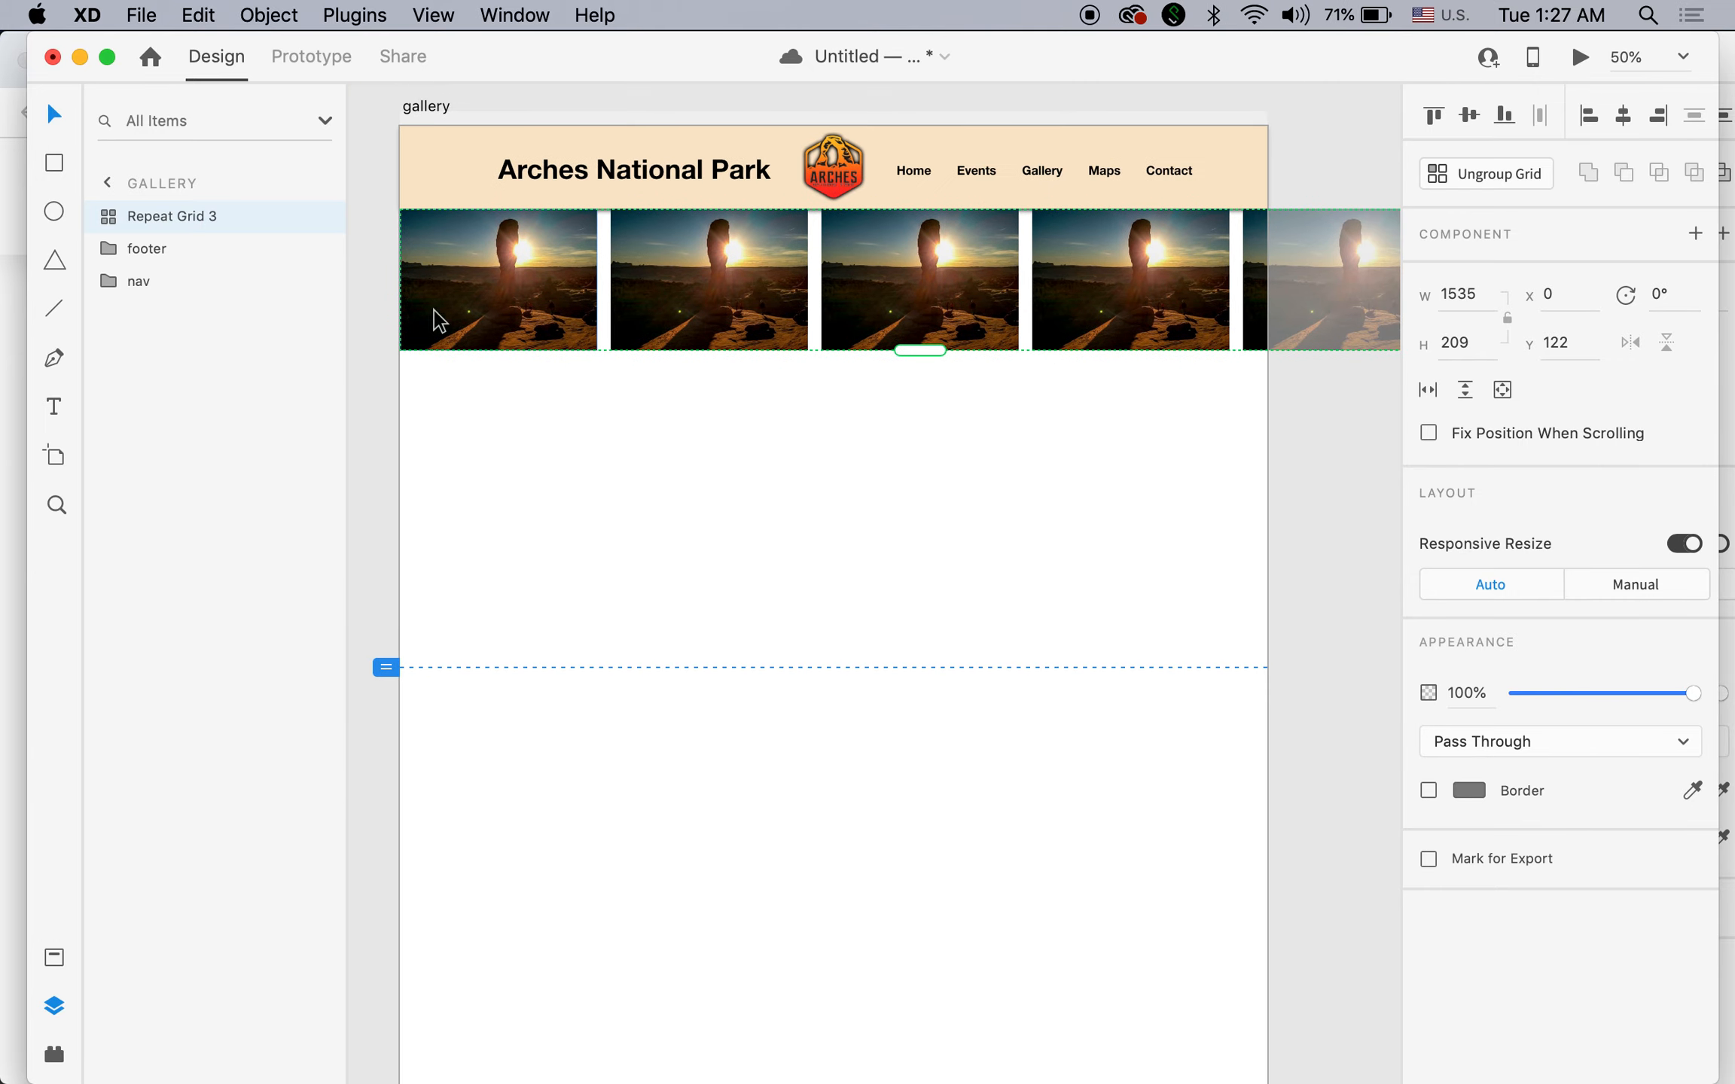
# Shrink the repeated images to about 279 by 187 and close the horizontal gaps between them.
pyautogui.doubleClick(539, 268)
pyautogui.moveTo(597, 348); pyautogui.dragTo(589, 337)
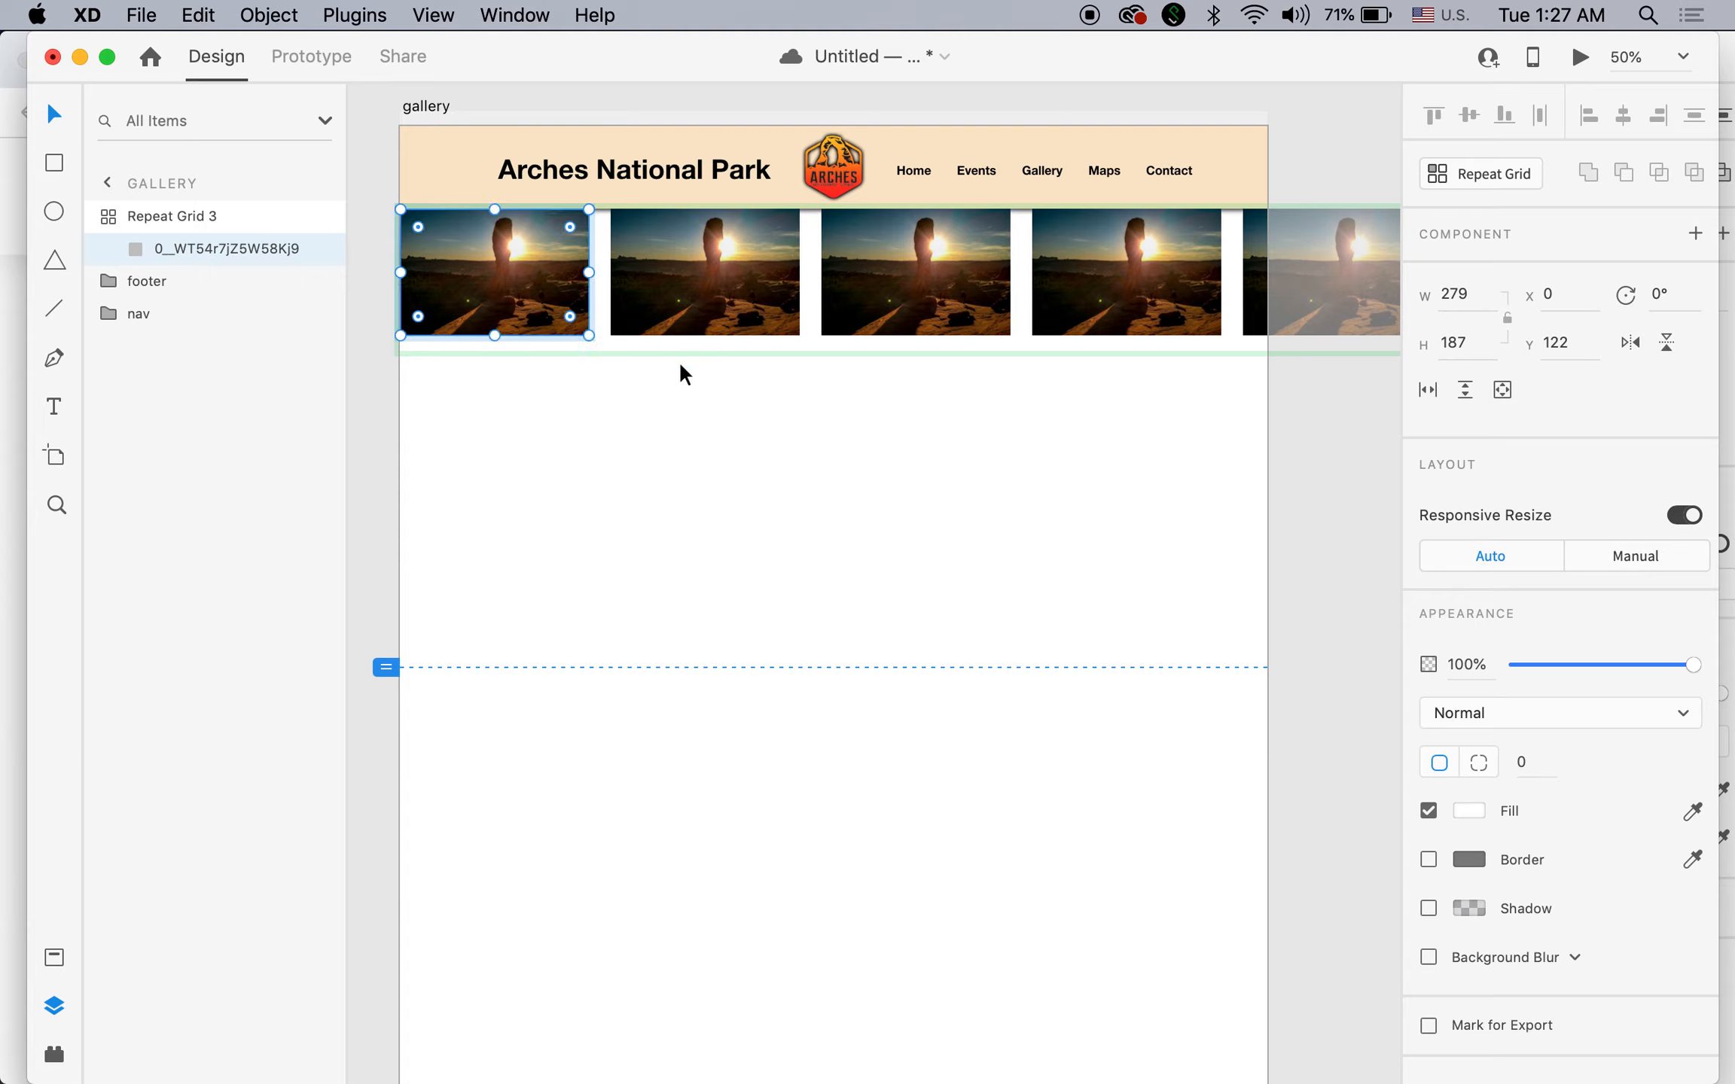
pyautogui.click(687, 423)
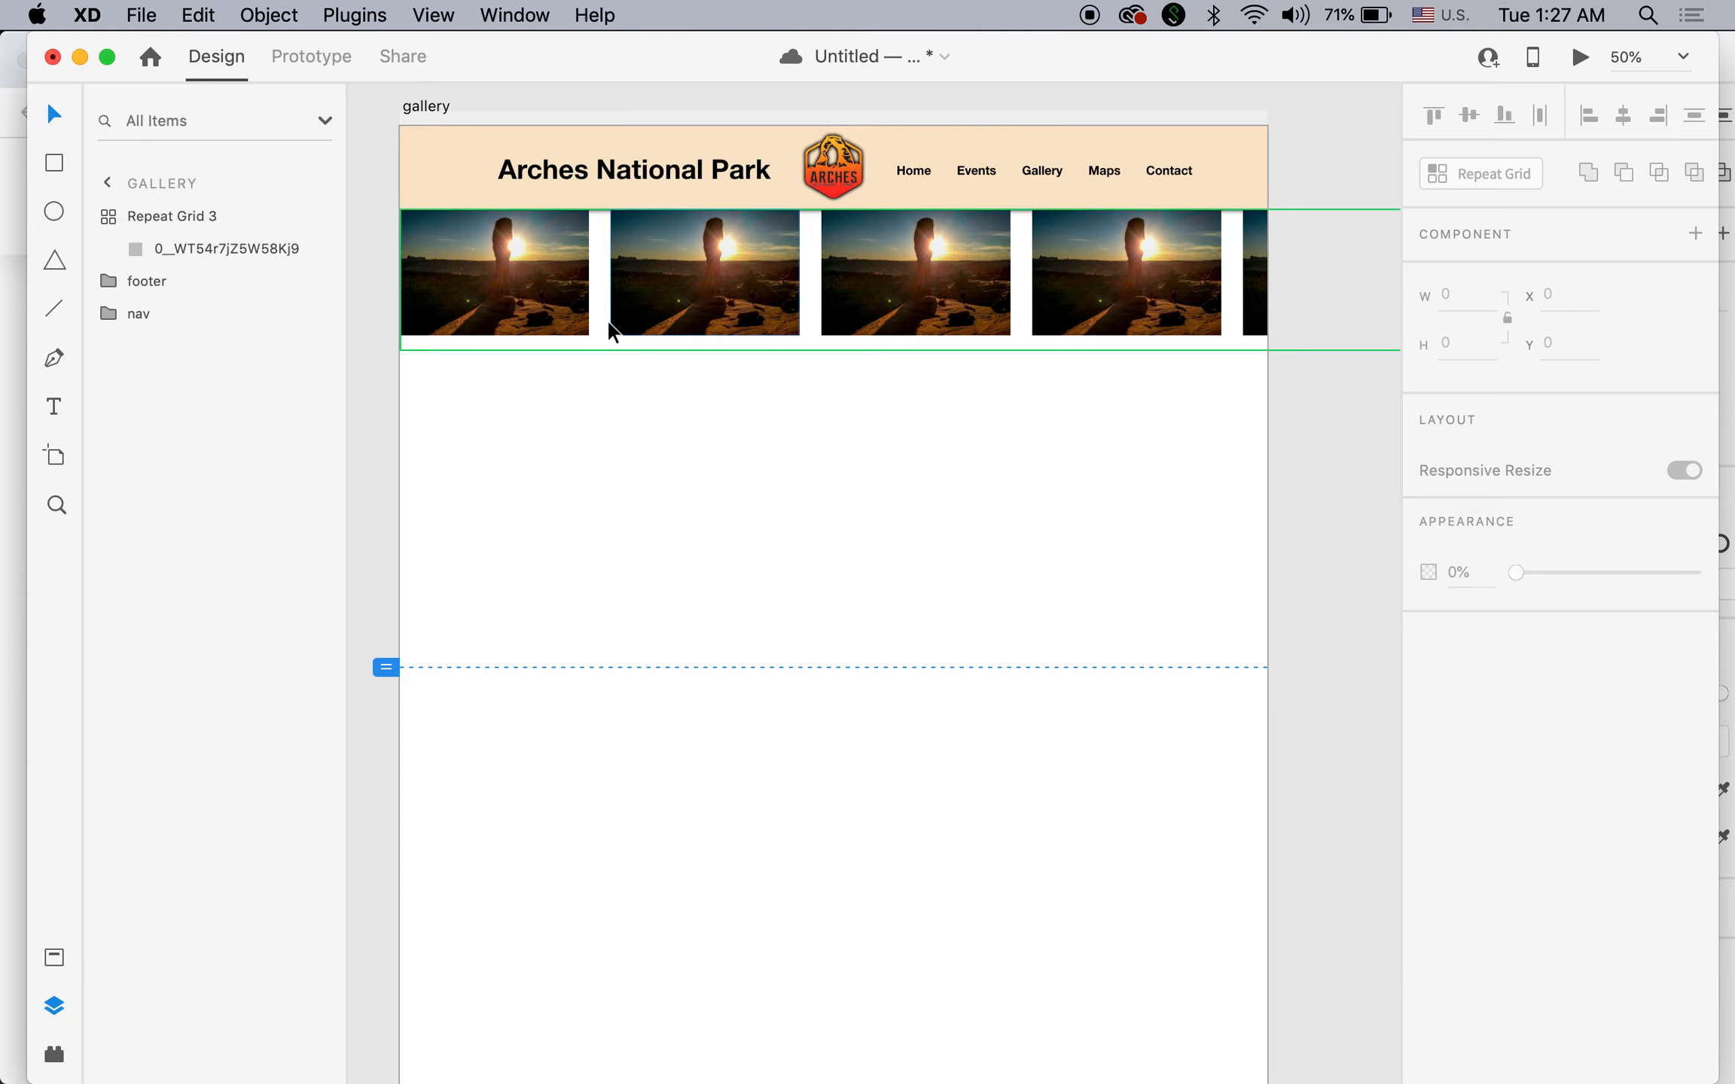
pyautogui.click(593, 262)
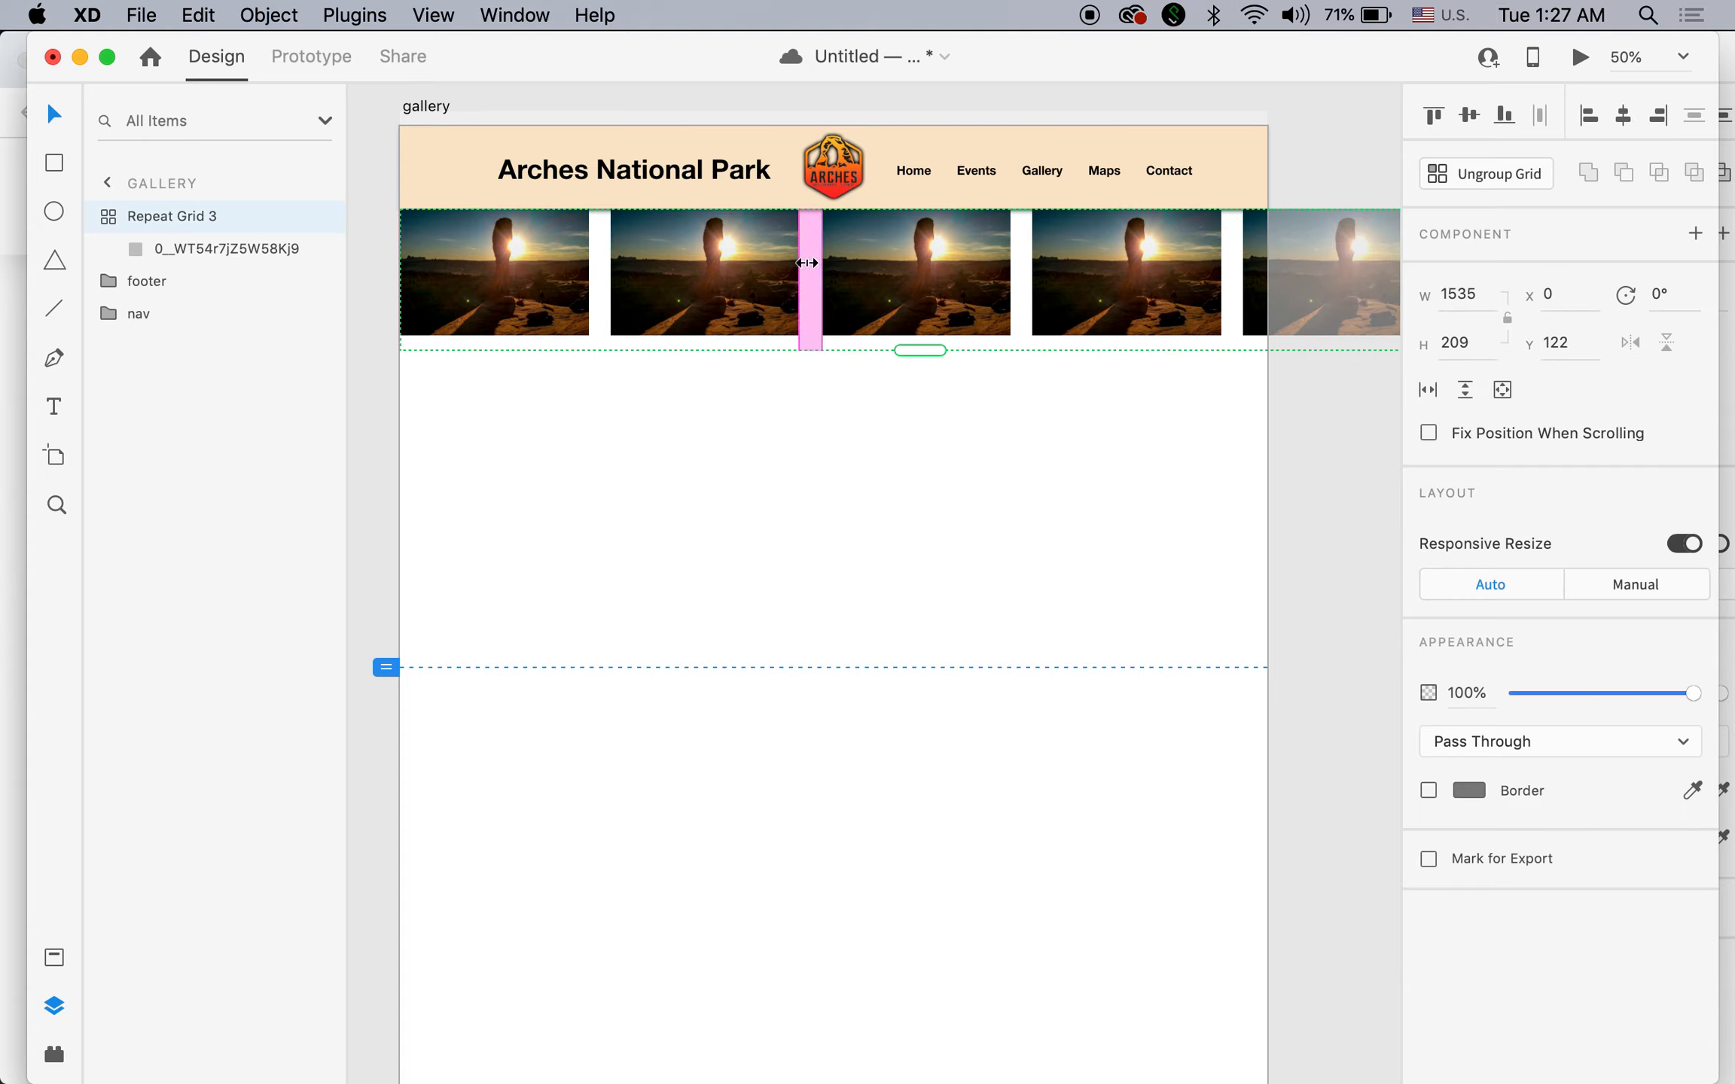
pyautogui.moveTo(606, 266); pyautogui.dragTo(583, 268)
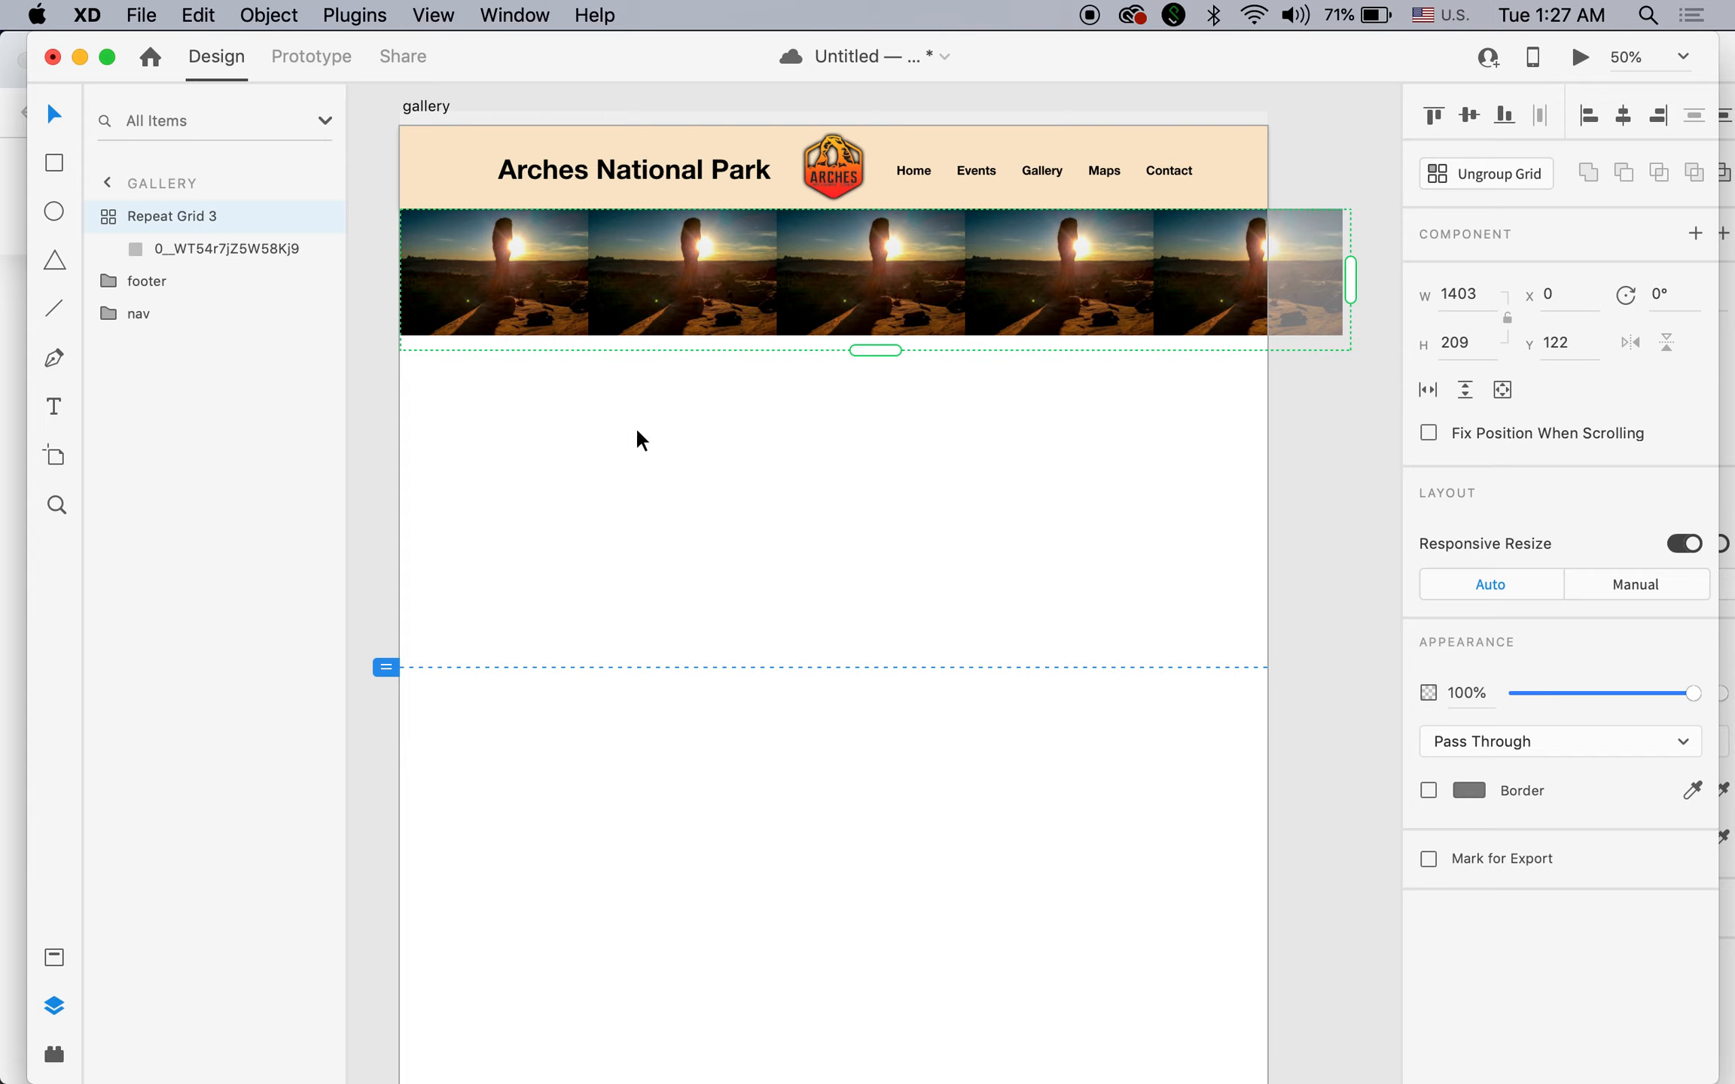
# Reduce the repeated images further to about 255 by 168, closing the column gaps between resizes so five fit the artboard width.
pyautogui.doubleClick(531, 305)
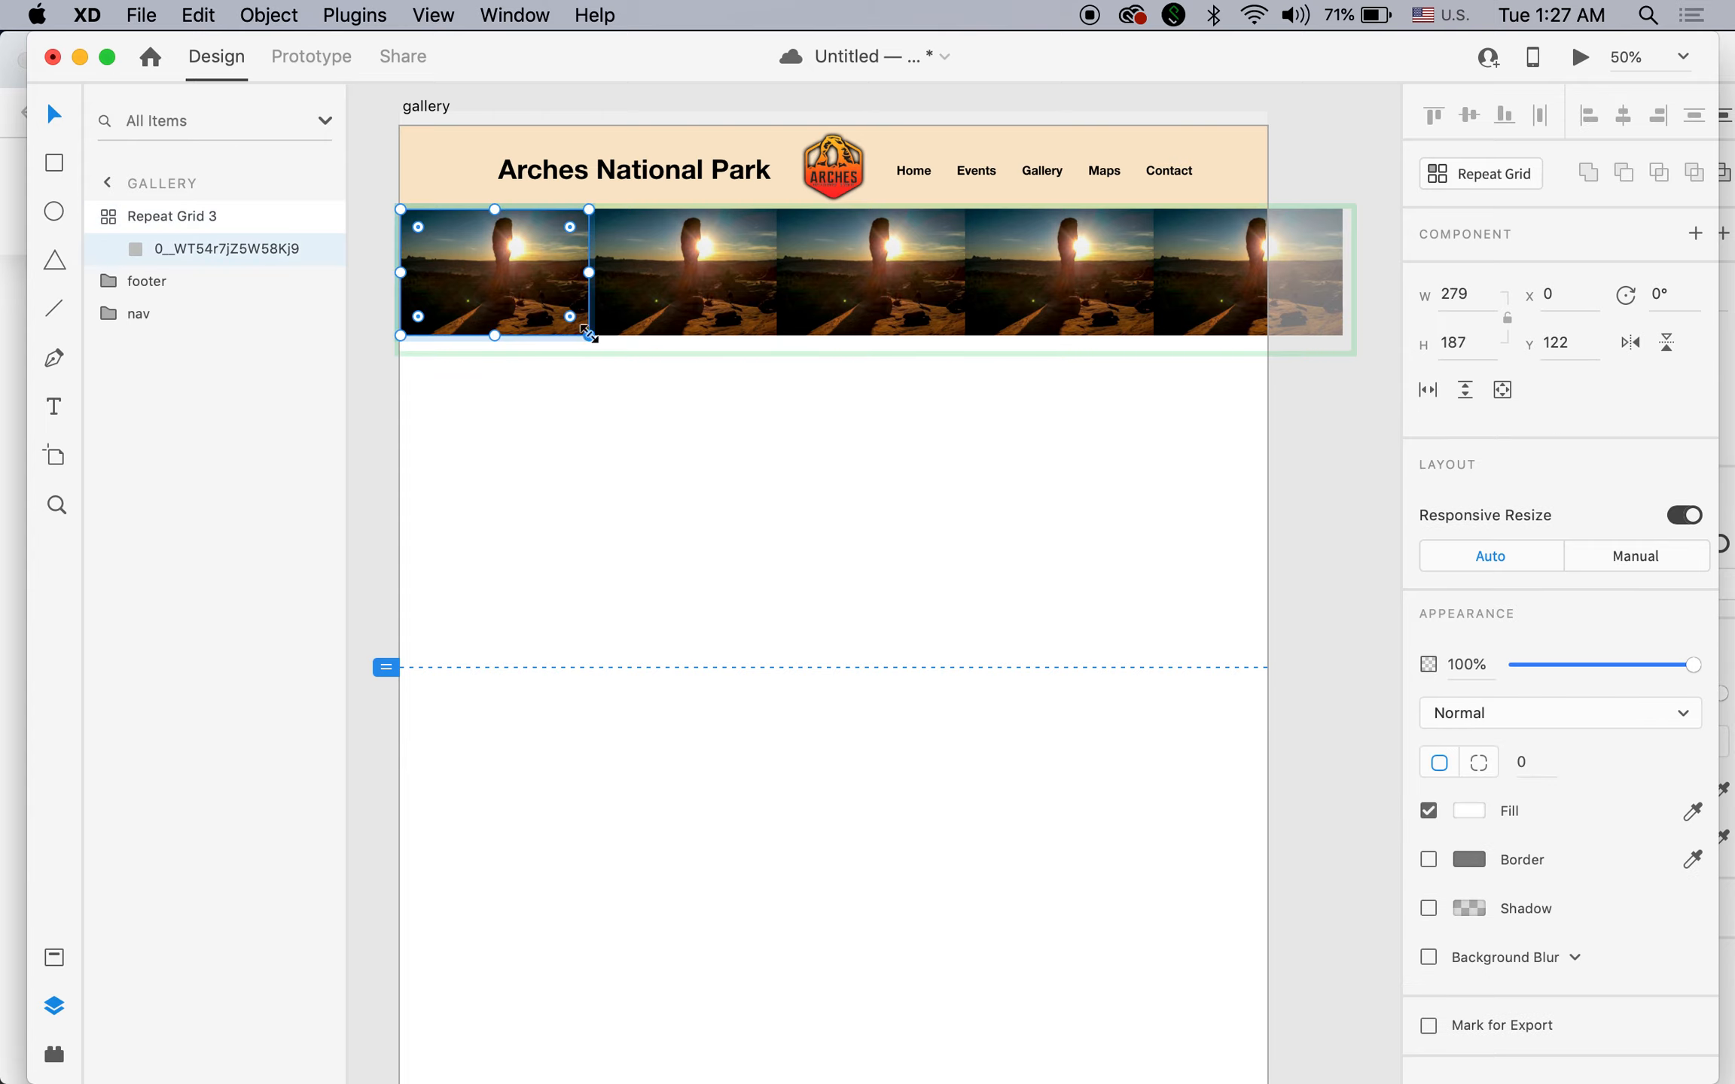
pyautogui.moveTo(587, 334); pyautogui.dragTo(579, 328)
pyautogui.press('Escape')
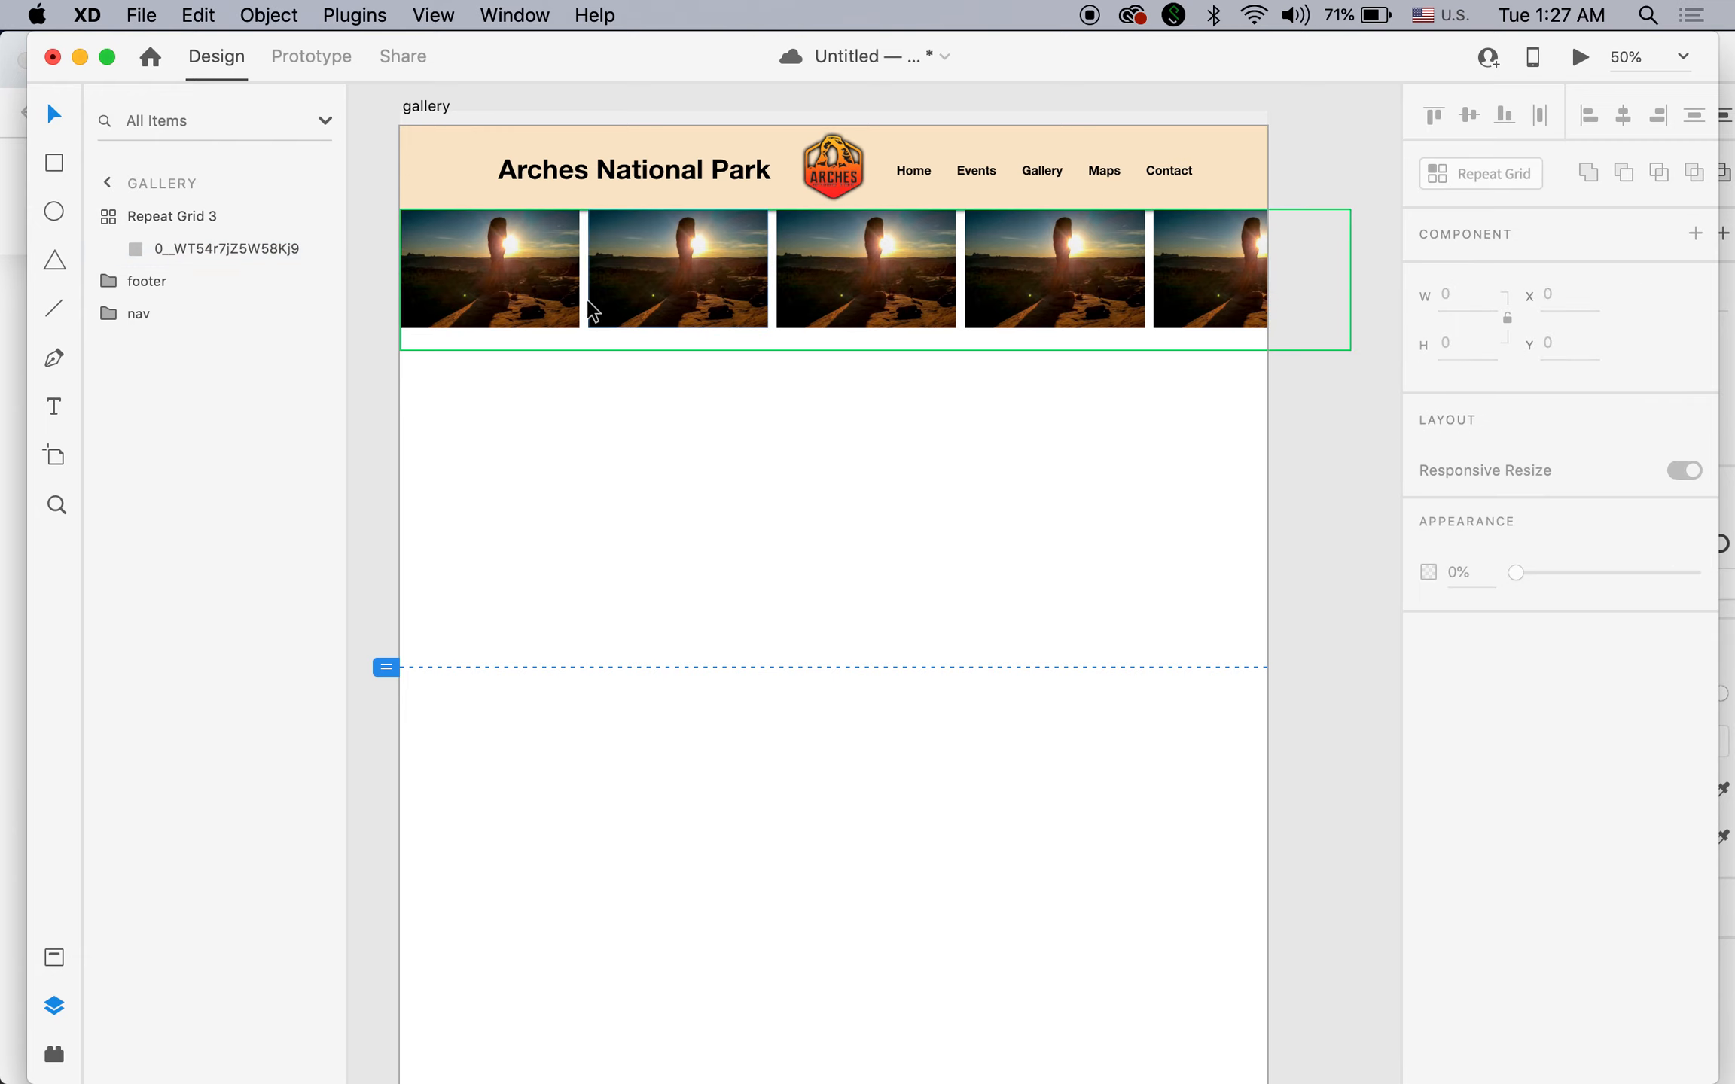
pyautogui.moveTo(583, 298); pyautogui.dragTo(573, 299)
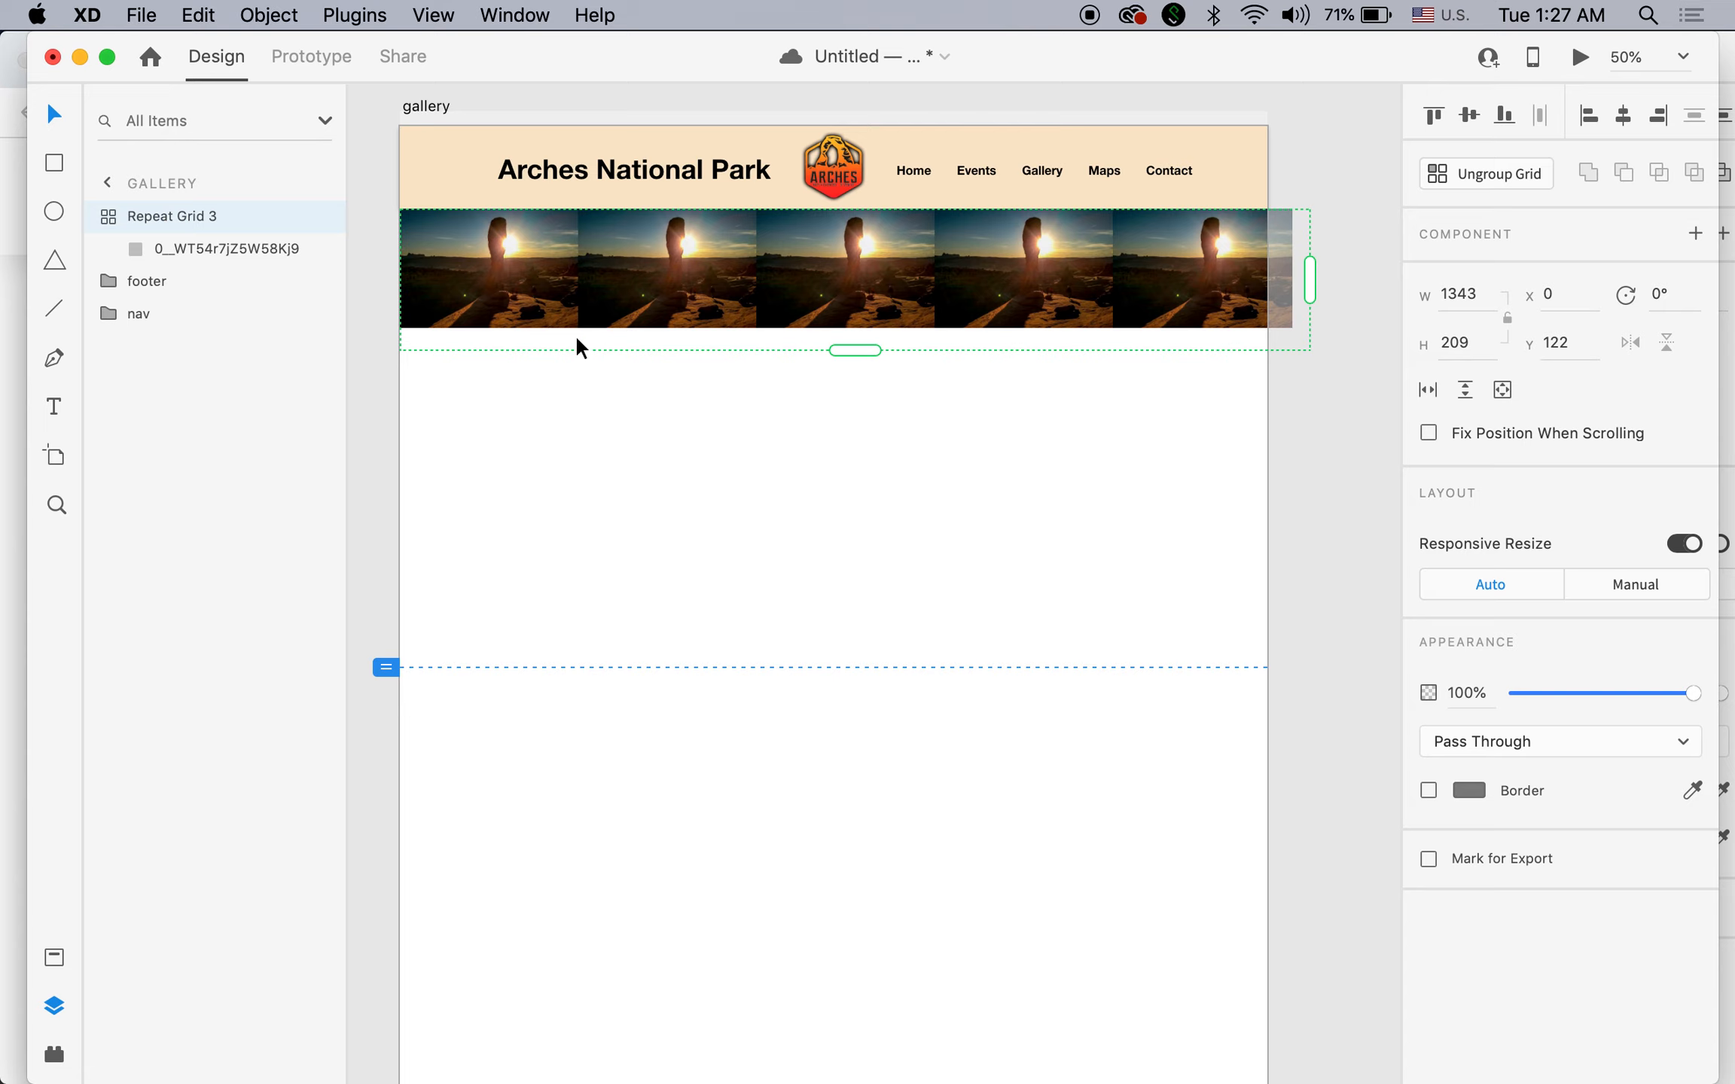
pyautogui.doubleClick(485, 282)
pyautogui.moveTo(579, 326); pyautogui.dragTo(574, 323)
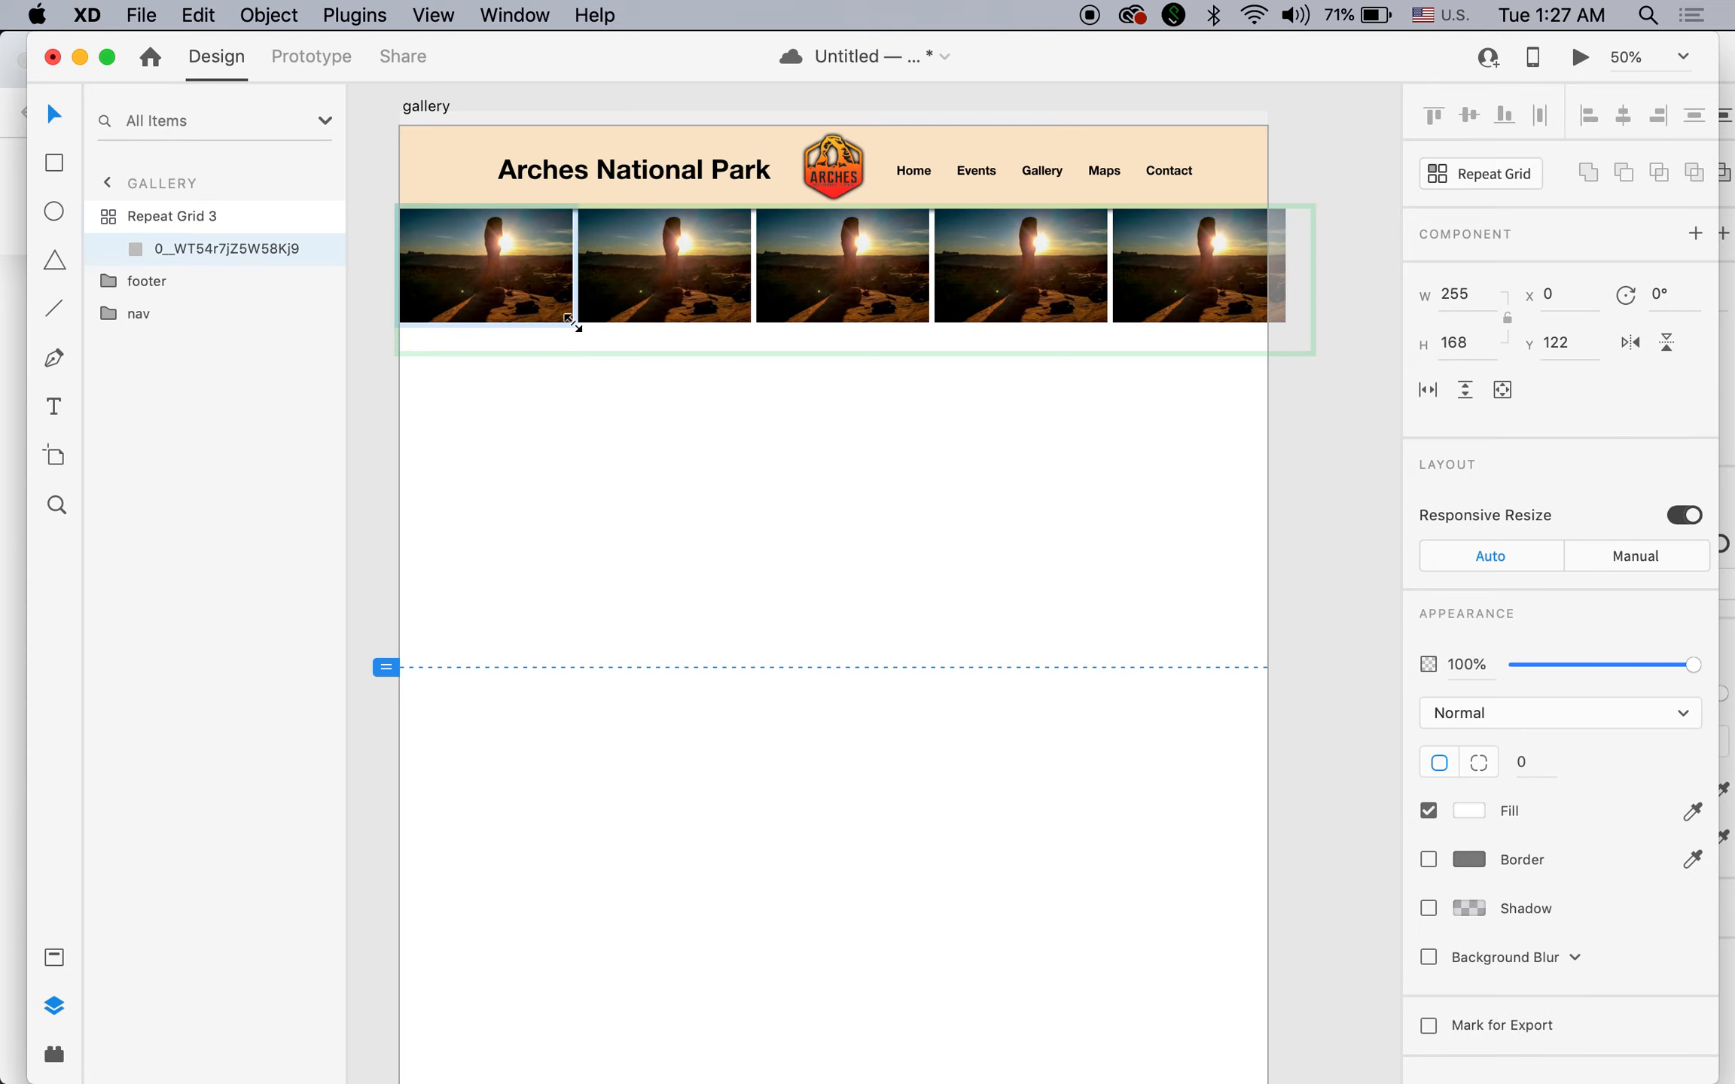
pyautogui.press('Escape')
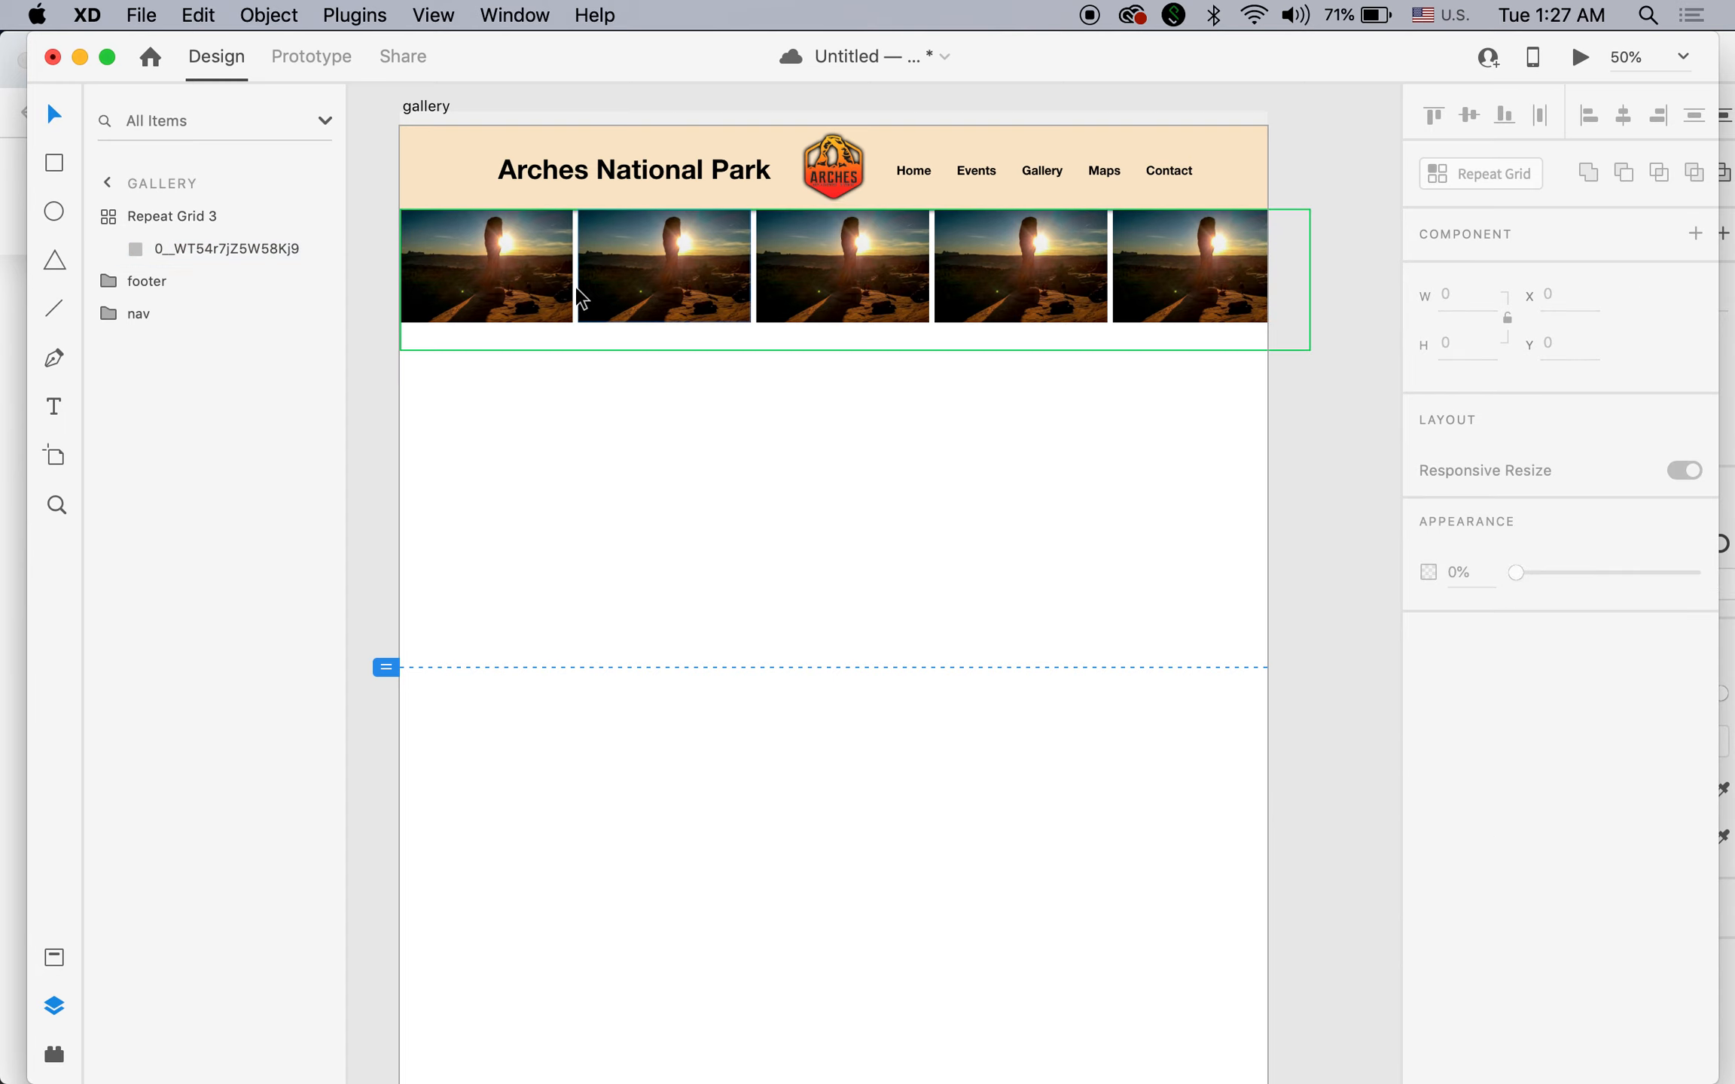
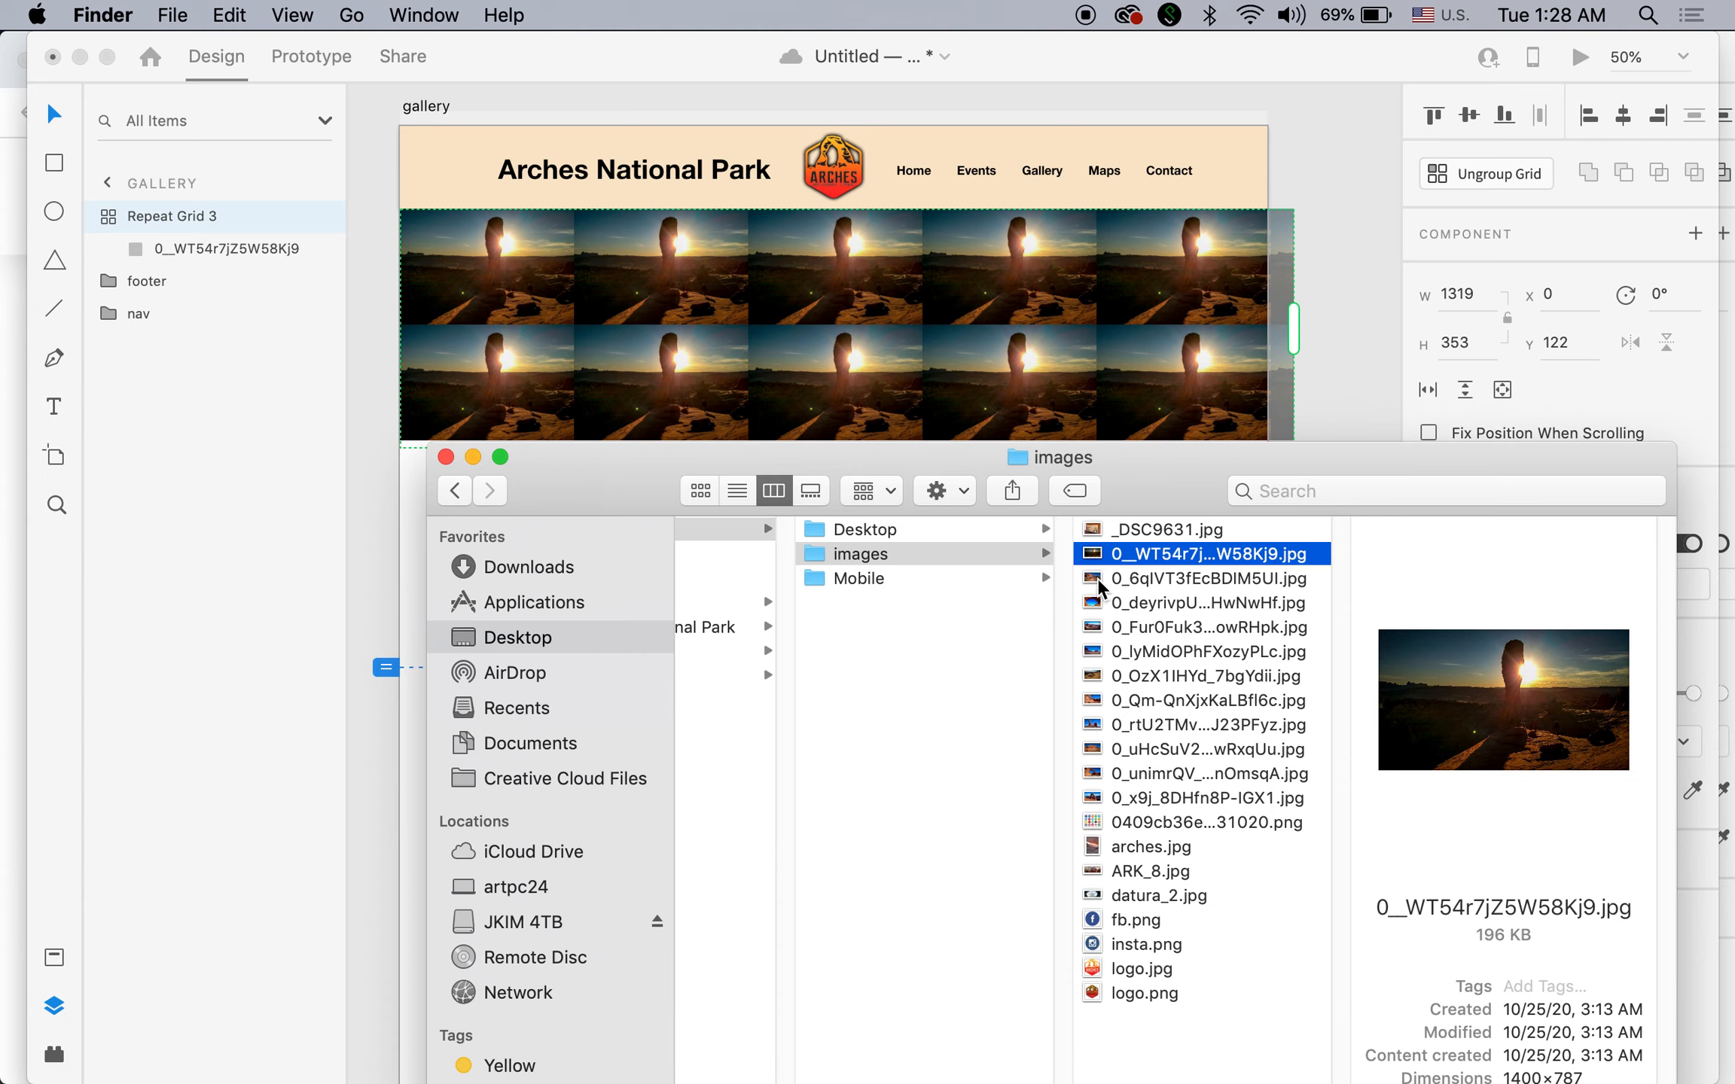
# Fill the two-row repeat grid with the ten Finder images from 0__WT54r7jZ5W58Kj9.jpg through 0_unimrQV_…nOmsqA.jpg, and dismiss the Finder window.
pyautogui.keyDown('shift'); pyautogui.click(1101, 582); pyautogui.keyUp('shift')
pyautogui.keyDown('shift'); pyautogui.click(1100, 605); pyautogui.keyUp('shift')
pyautogui.keyDown('shift'); pyautogui.click(1099, 629); pyautogui.keyUp('shift')
pyautogui.keyDown('shift'); pyautogui.click(1099, 677); pyautogui.keyUp('shift')
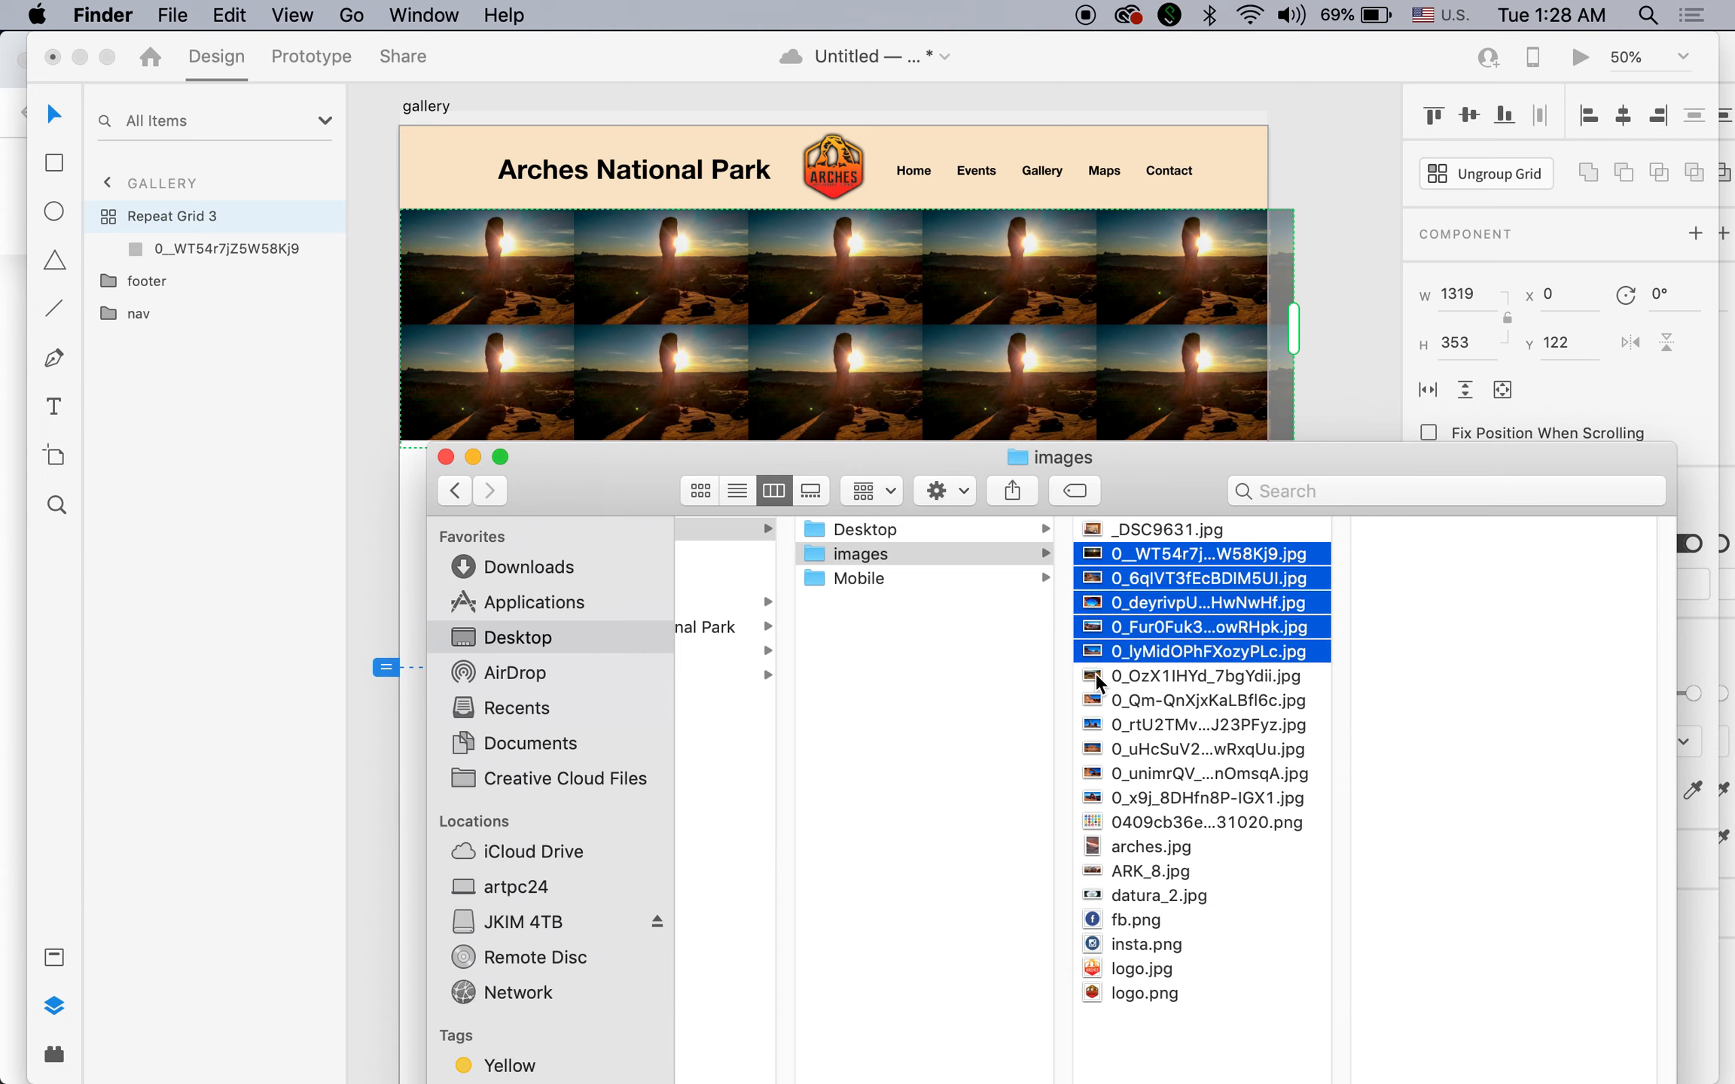
pyautogui.keyDown('shift'); pyautogui.click(1099, 701); pyautogui.keyUp('shift')
pyautogui.keyDown('shift'); pyautogui.click(1099, 725); pyautogui.keyUp('shift')
pyautogui.keyDown('shift'); pyautogui.click(1100, 749); pyautogui.keyUp('shift')
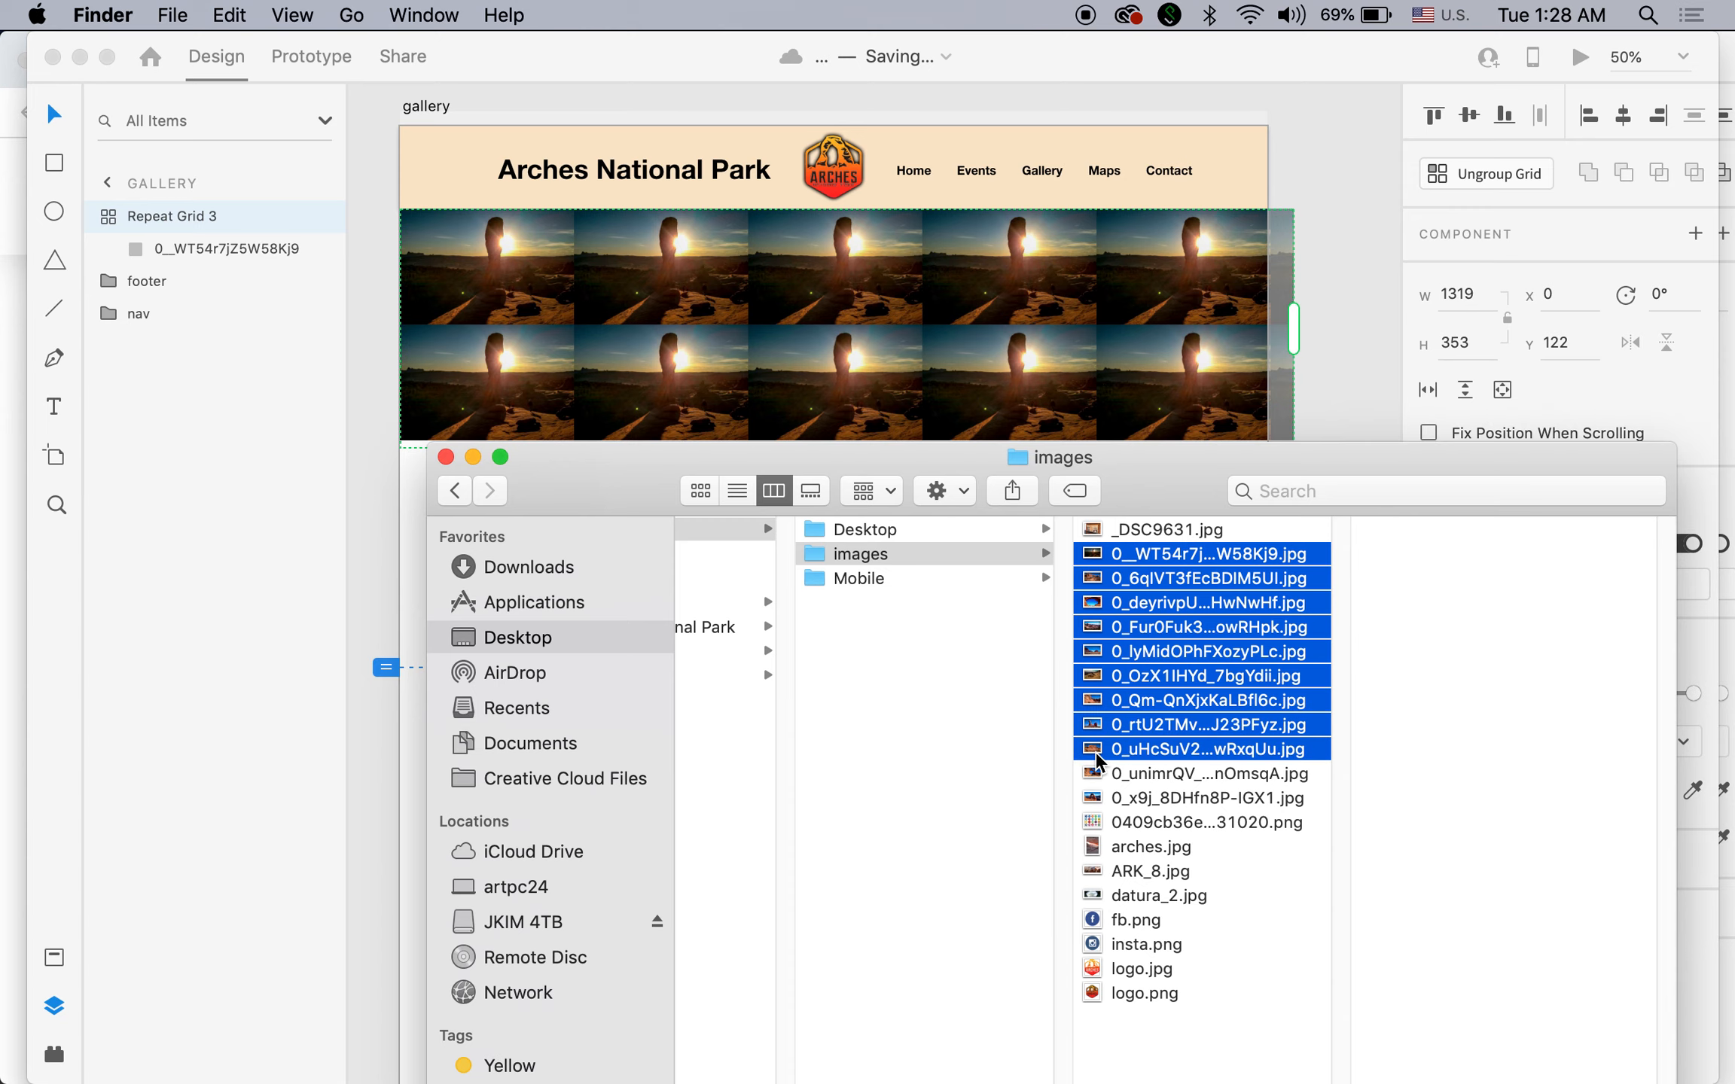
pyautogui.keyDown('shift'); pyautogui.click(1101, 773); pyautogui.keyUp('shift')
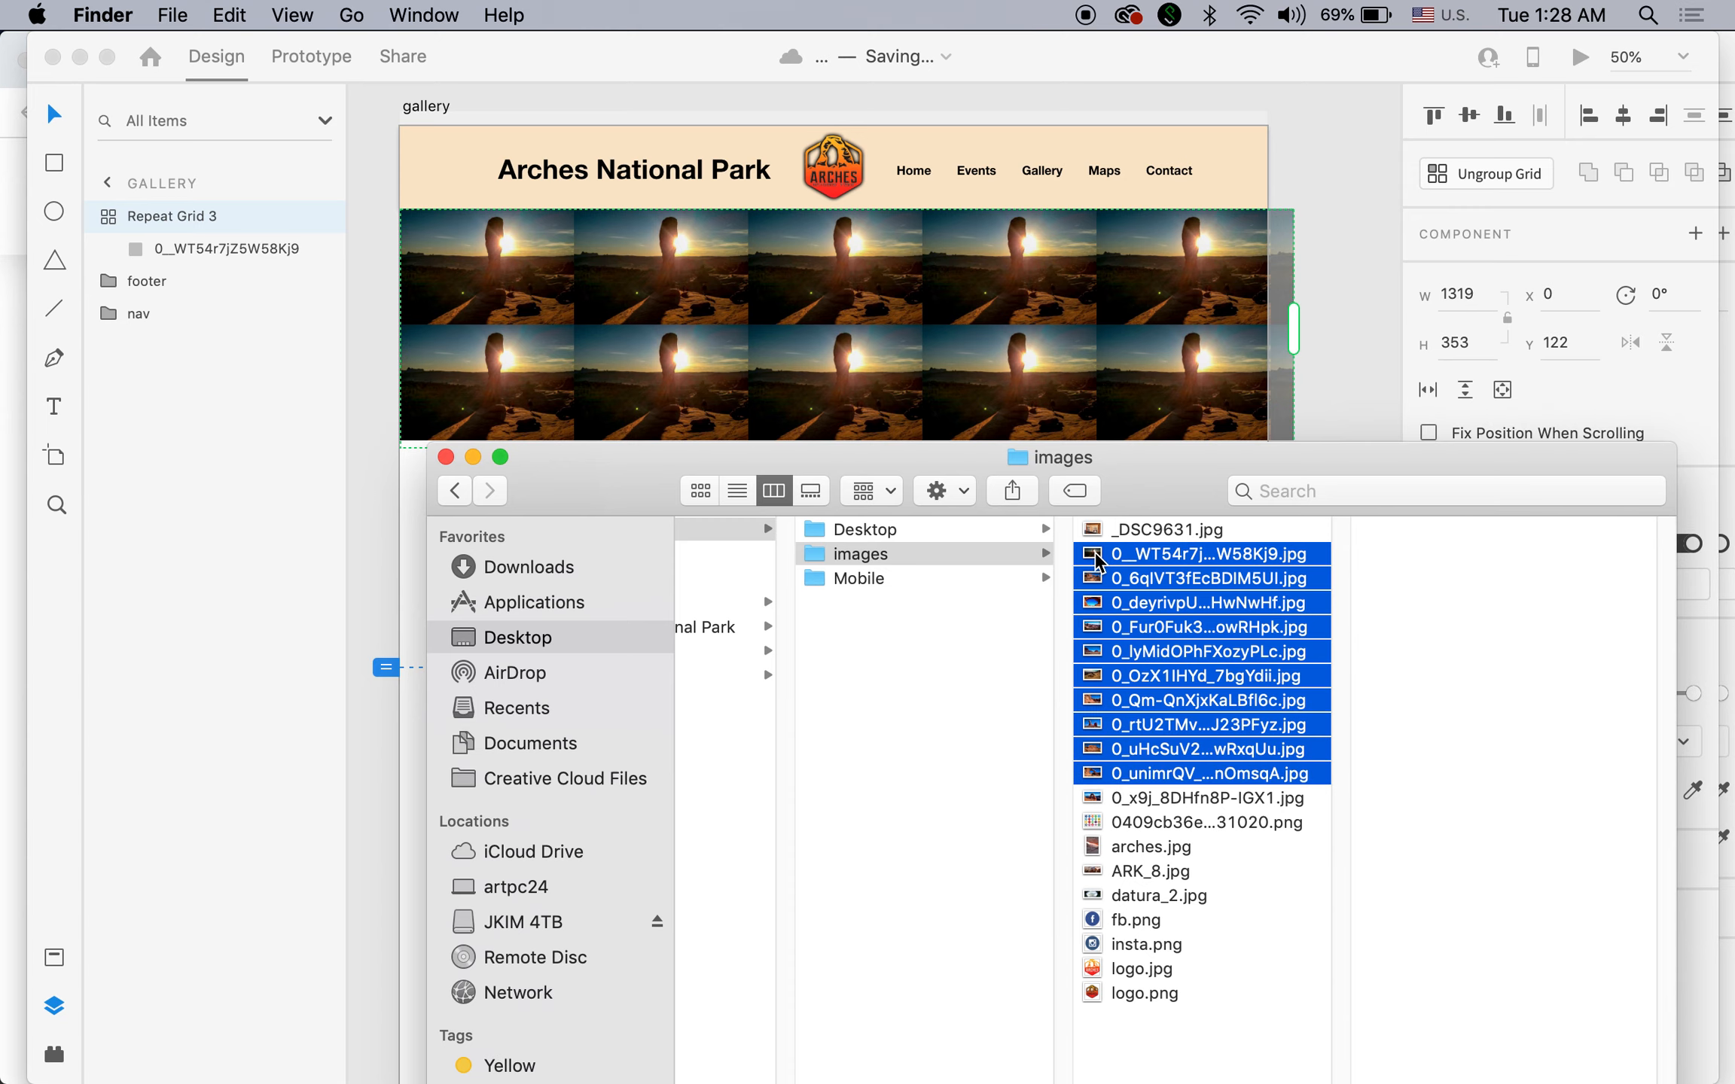
pyautogui.moveTo(1101, 561); pyautogui.dragTo(497, 260)
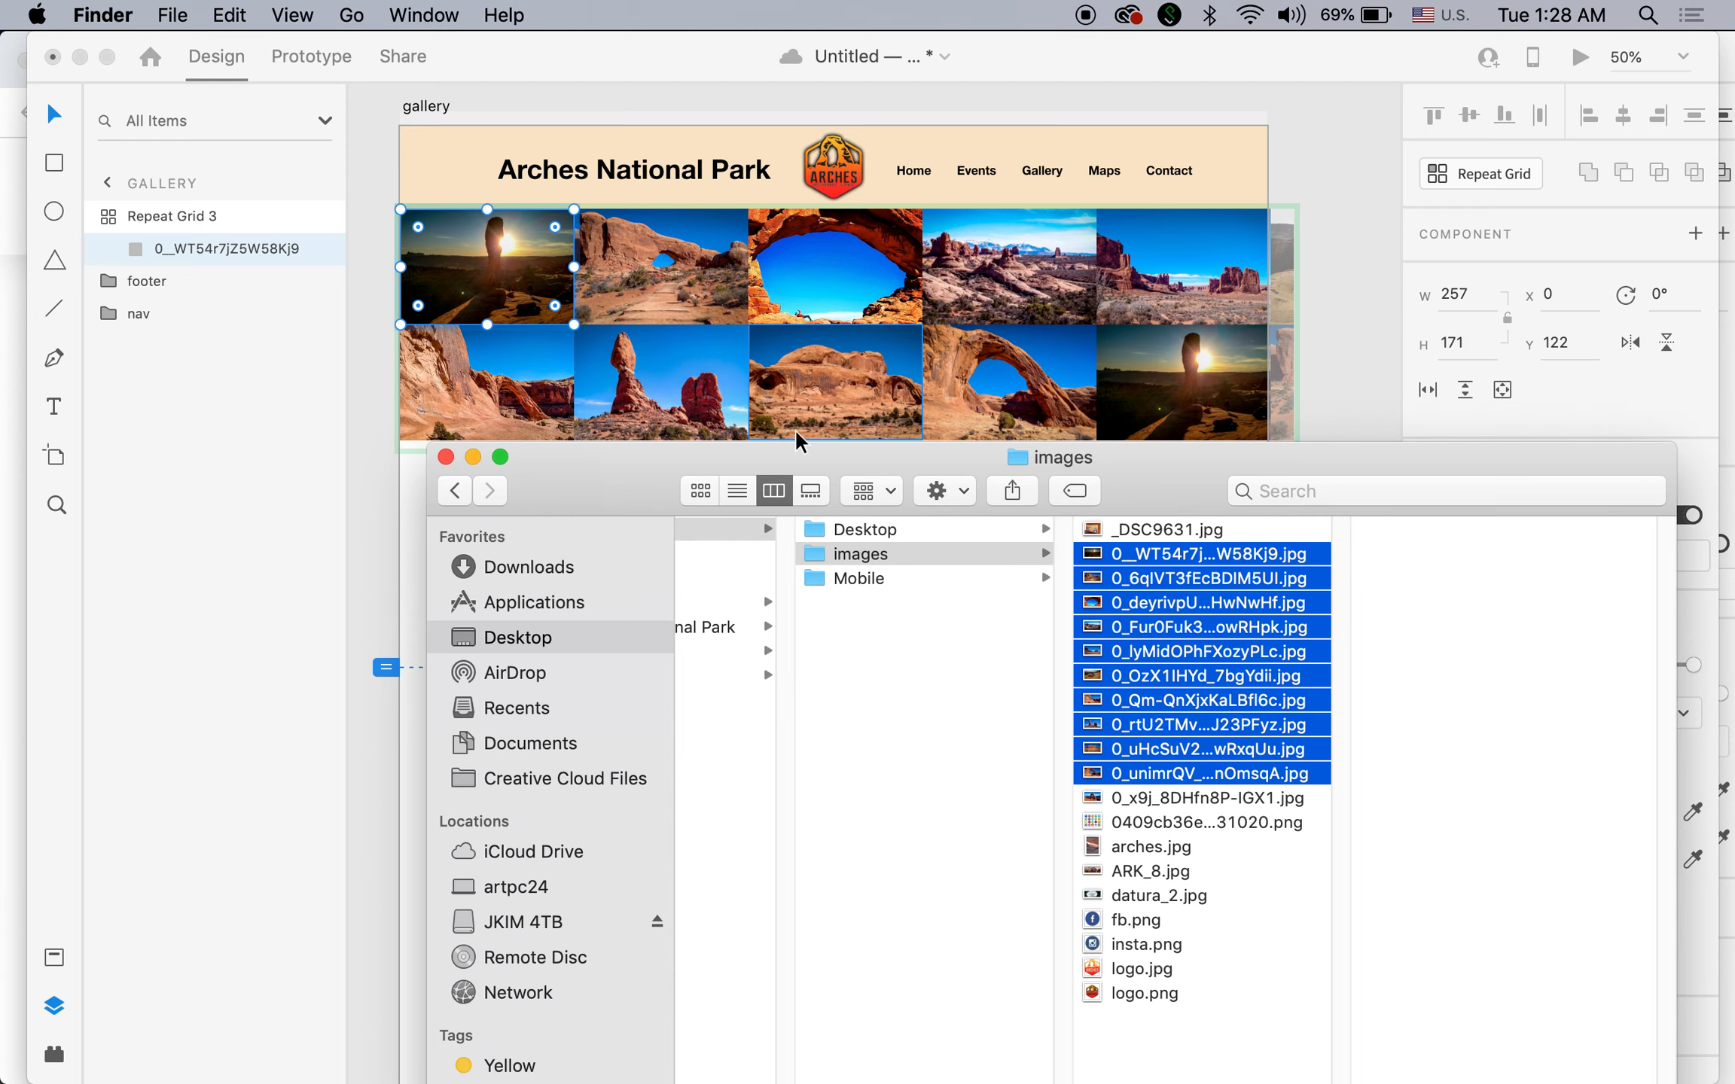
pyautogui.moveTo(478, 462); pyautogui.dragTo(424, 548)
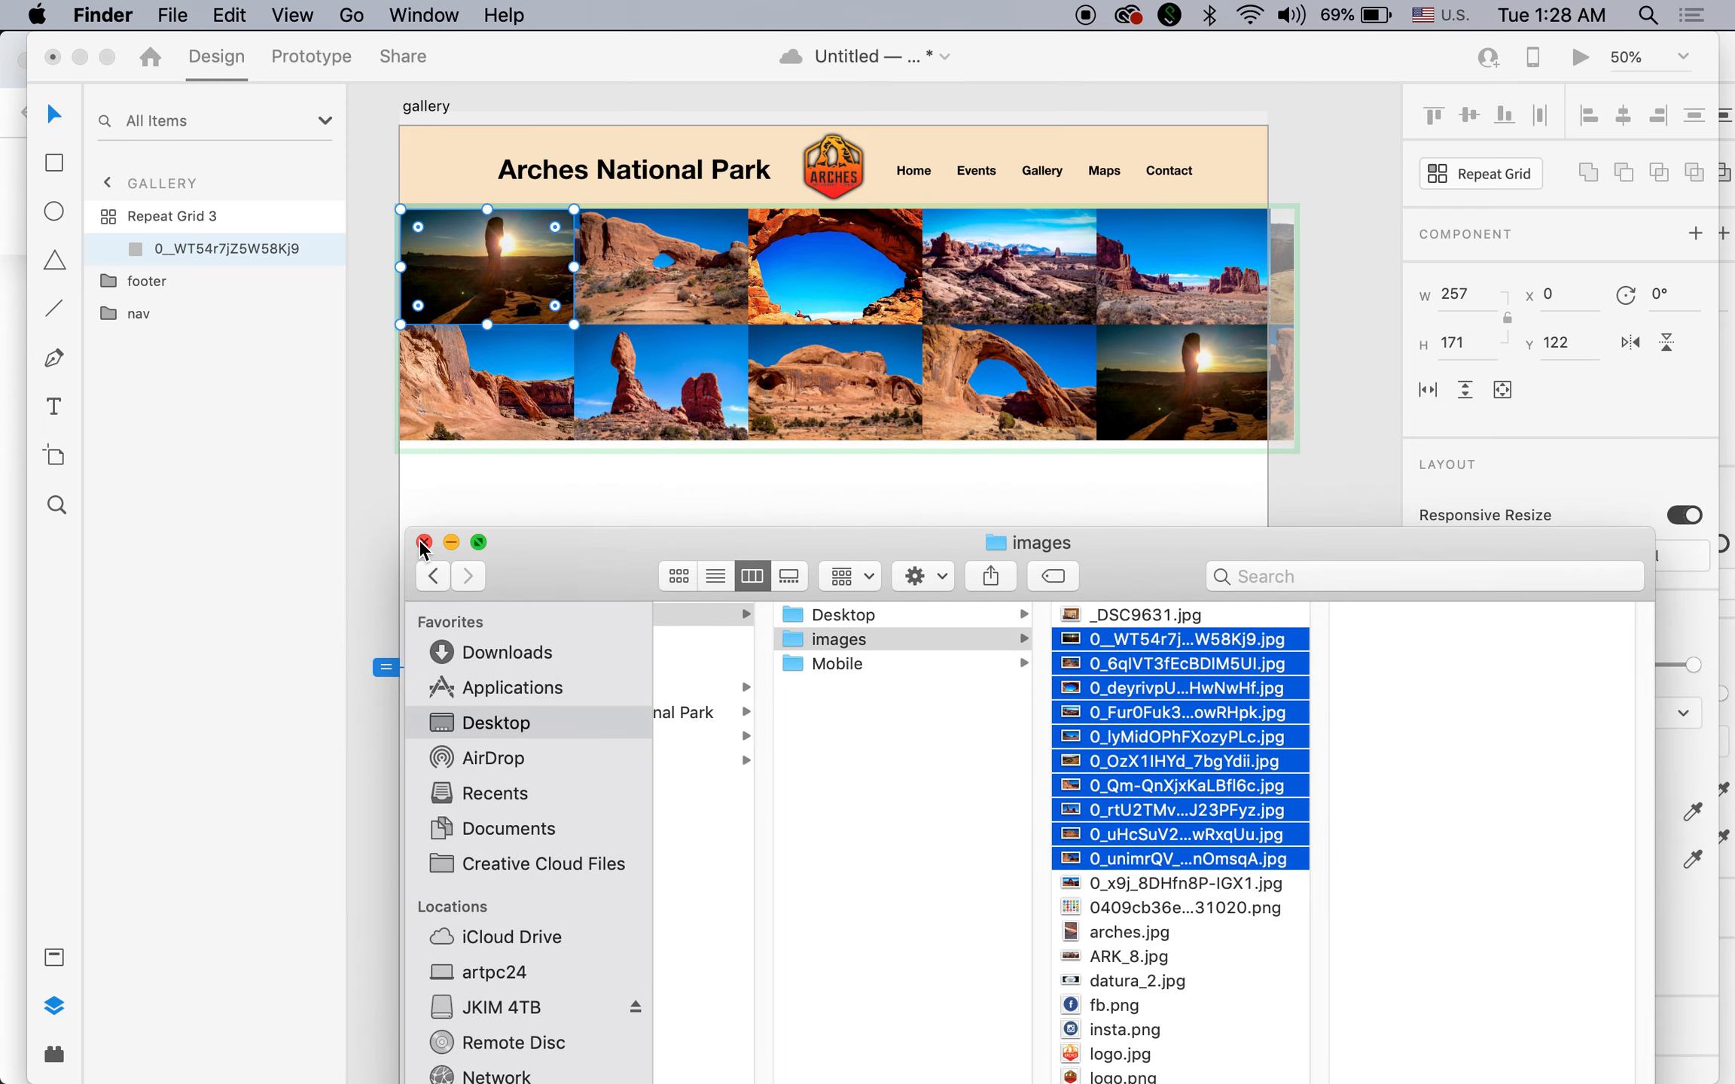
pyautogui.click(539, 500)
pyautogui.click(1143, 587)
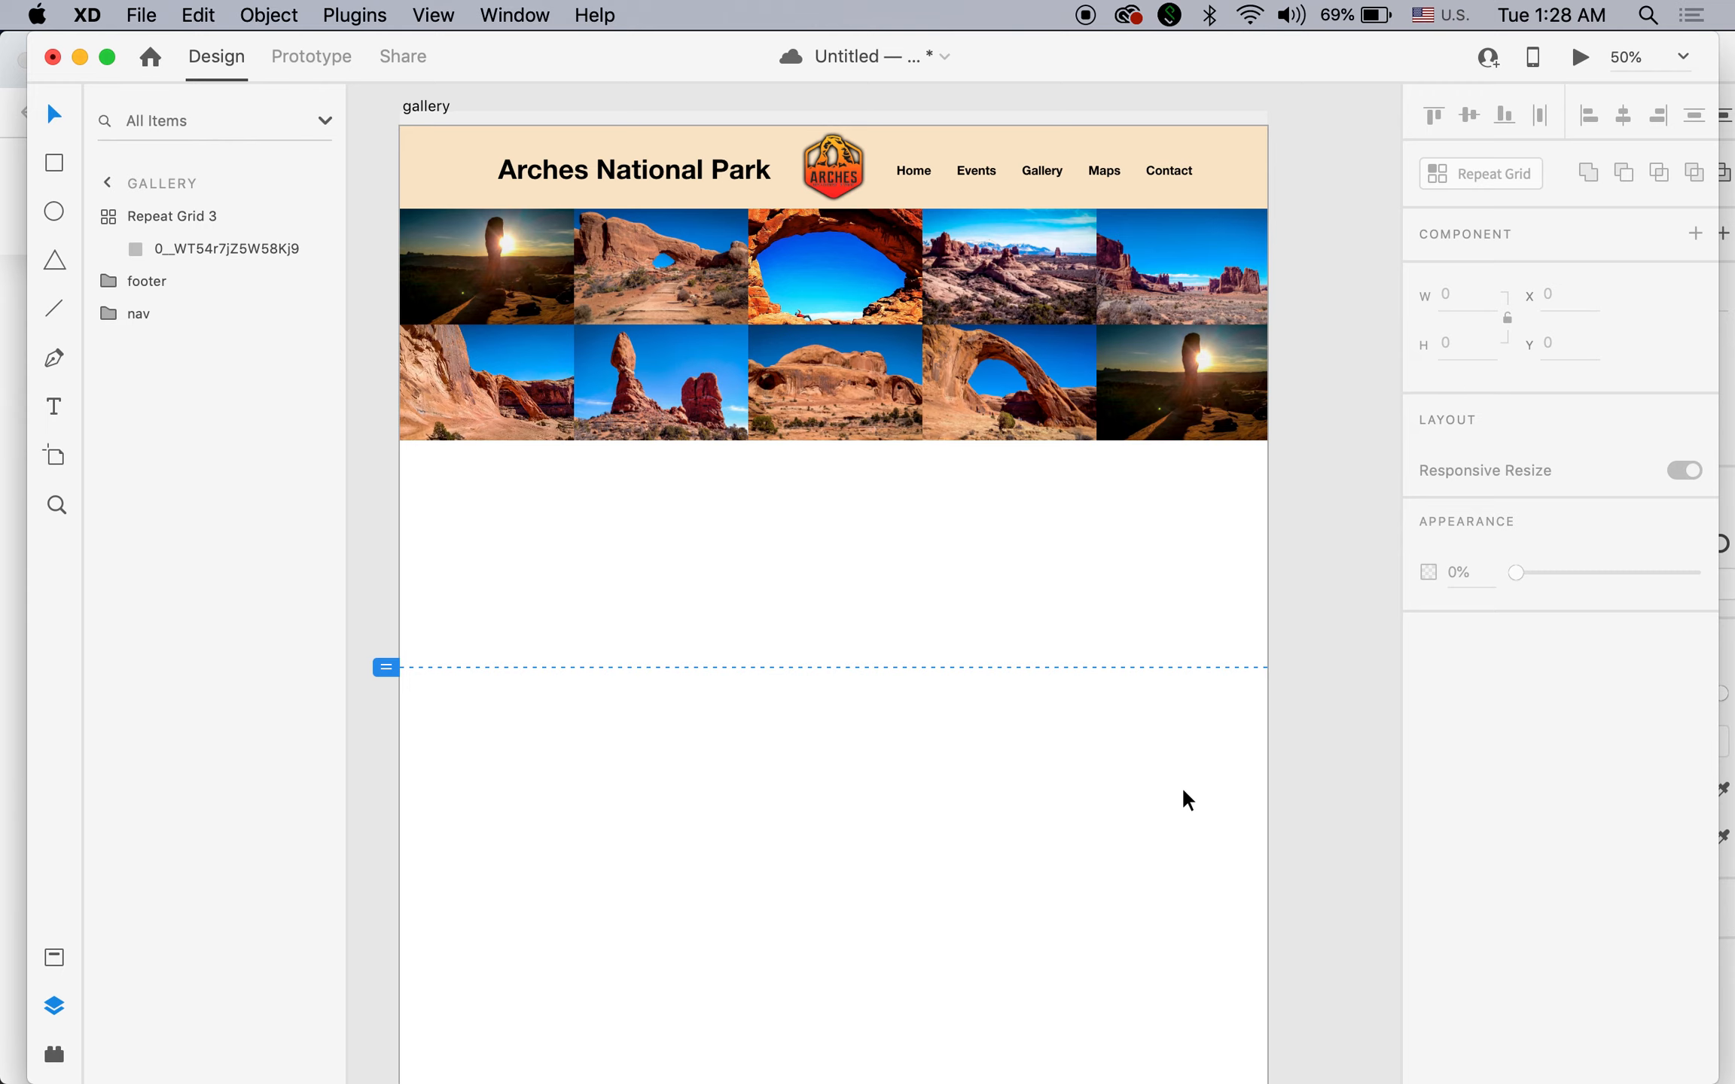
# Move the footer and nav groups above the image repeat grid in the gallery artboard's layer order.
pyautogui.click(1203, 431)
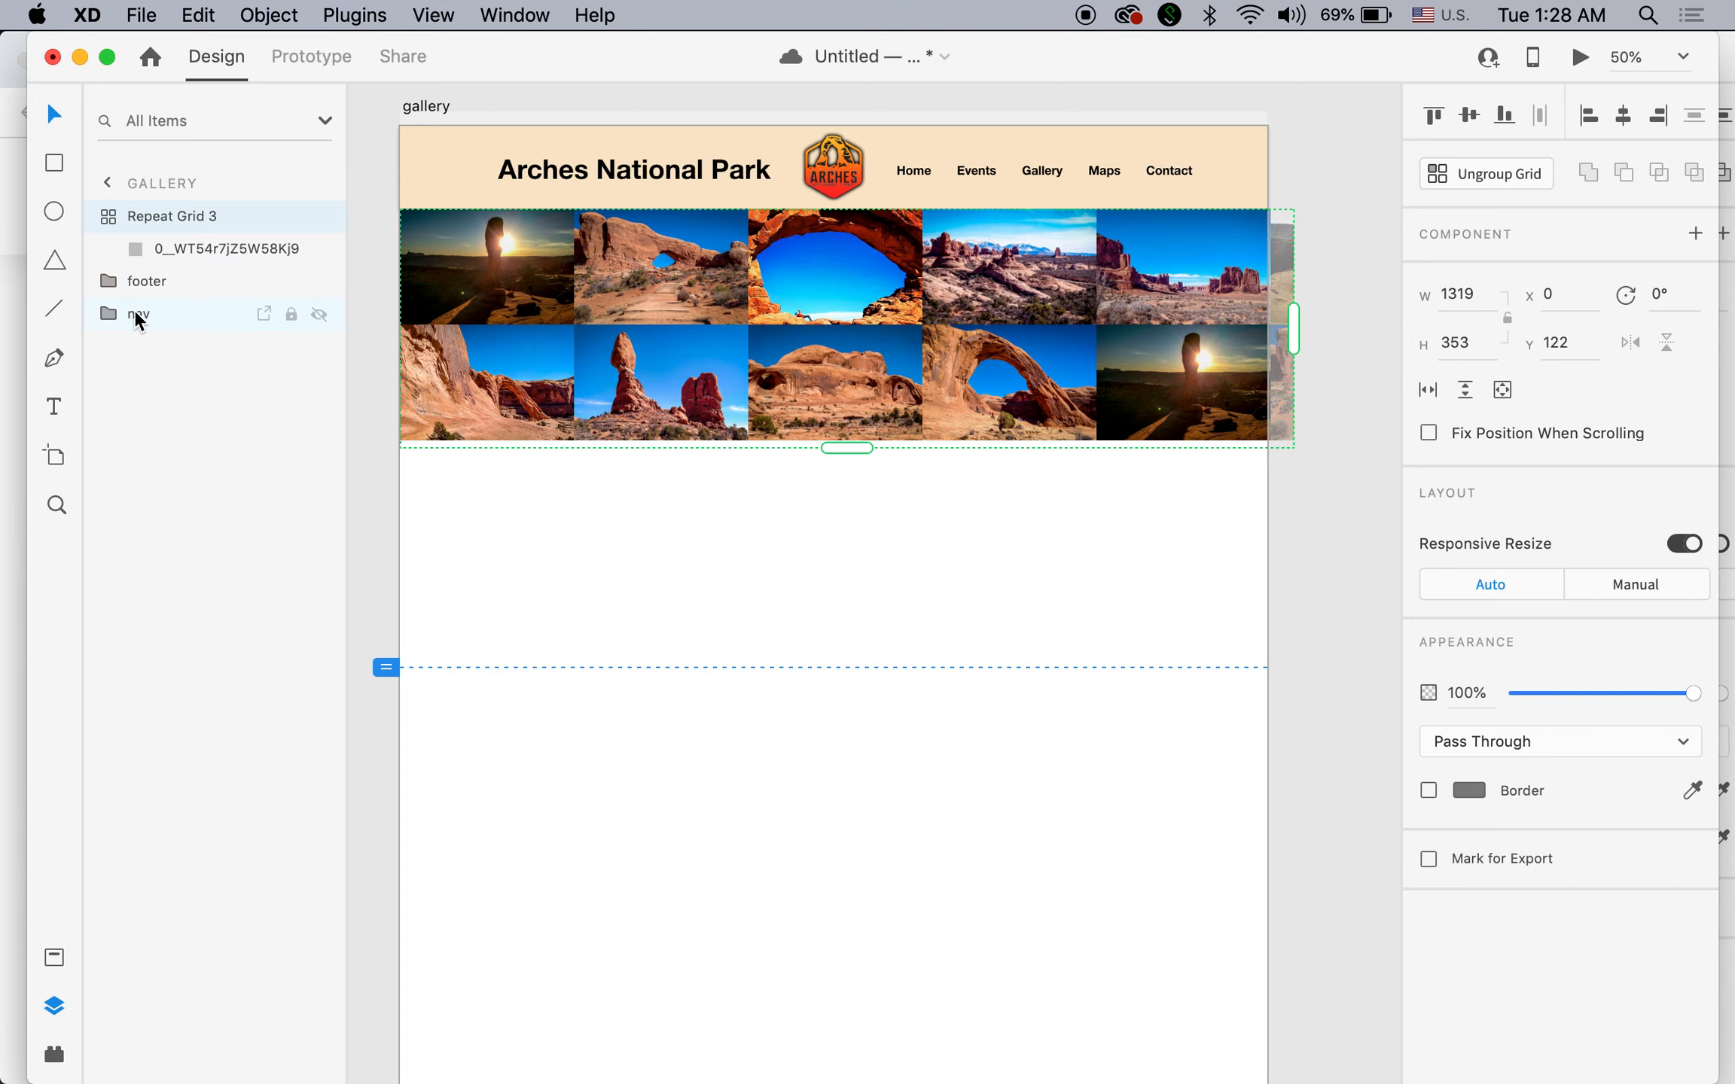
pyautogui.click(146, 286)
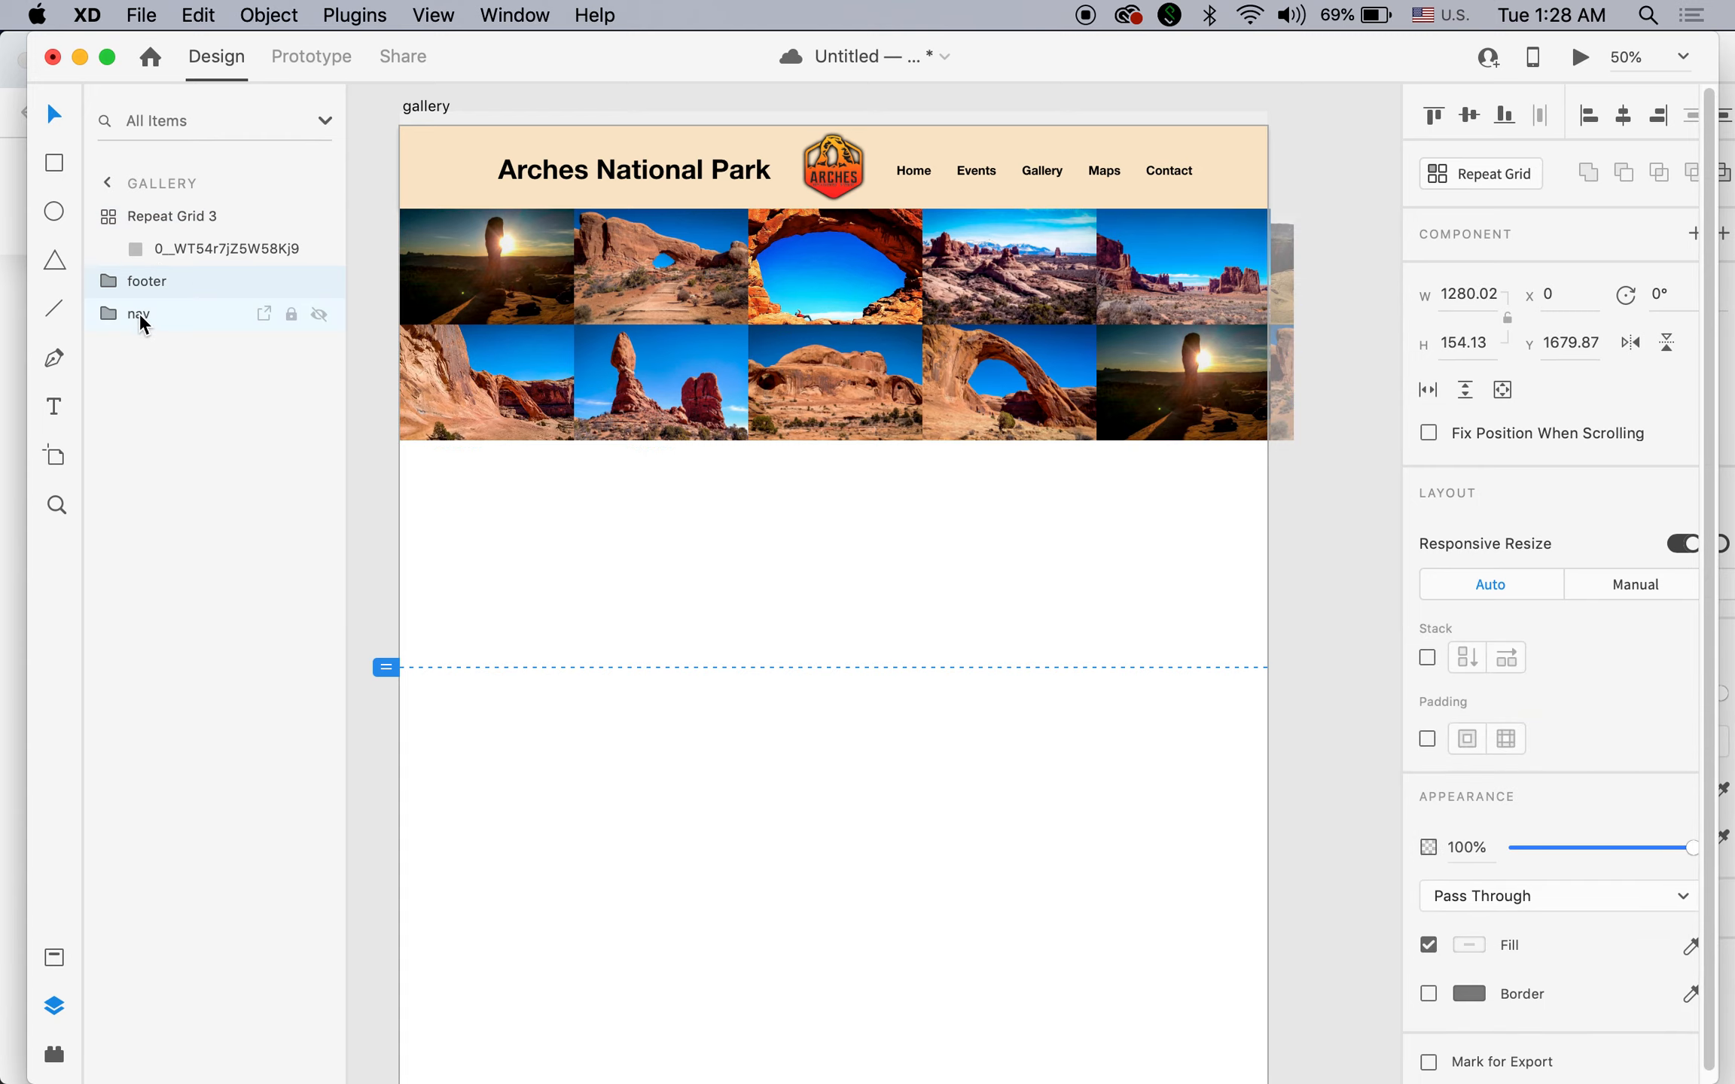
pyautogui.keyDown('shift'); pyautogui.click(143, 310); pyautogui.keyUp('shift')
pyautogui.moveTo(107, 276); pyautogui.dragTo(111, 215)
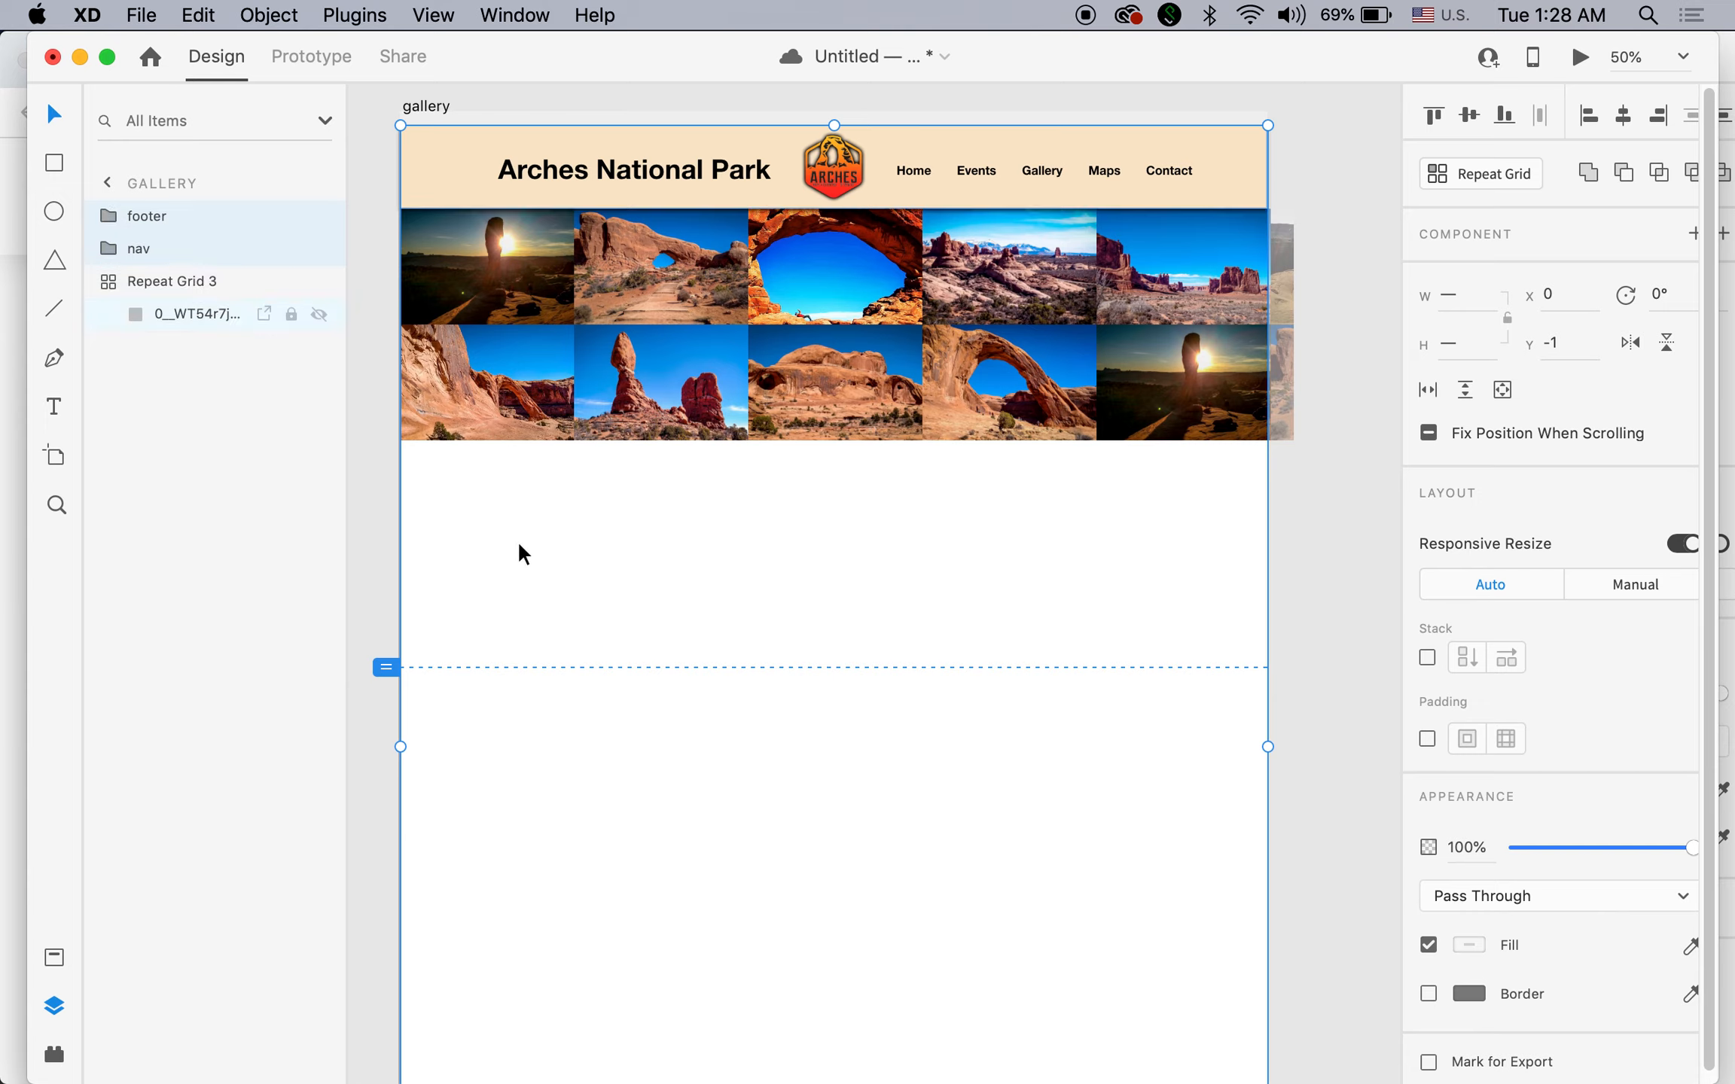
# Switch to the ArchesNP document and select the Gallery heading and both lorem ipsum text blocks on About – 2 for copying.
pyautogui.click(837, 823)
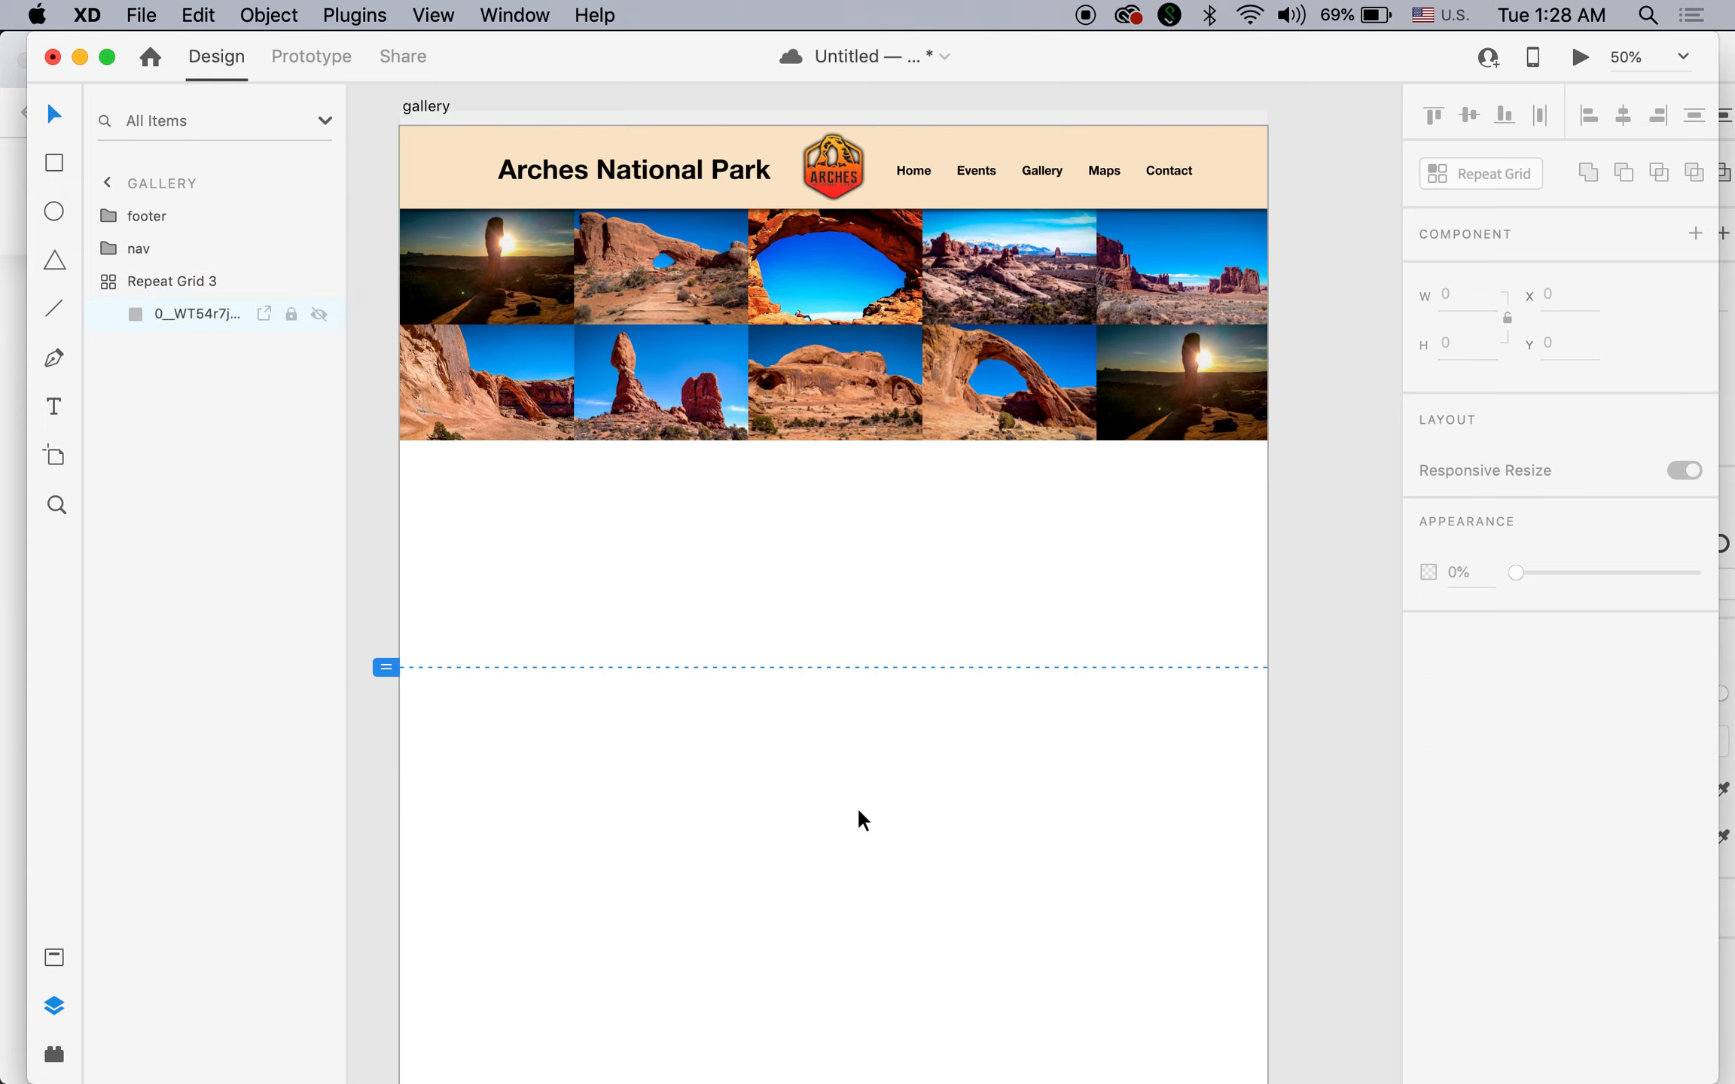
pyautogui.click(514, 15)
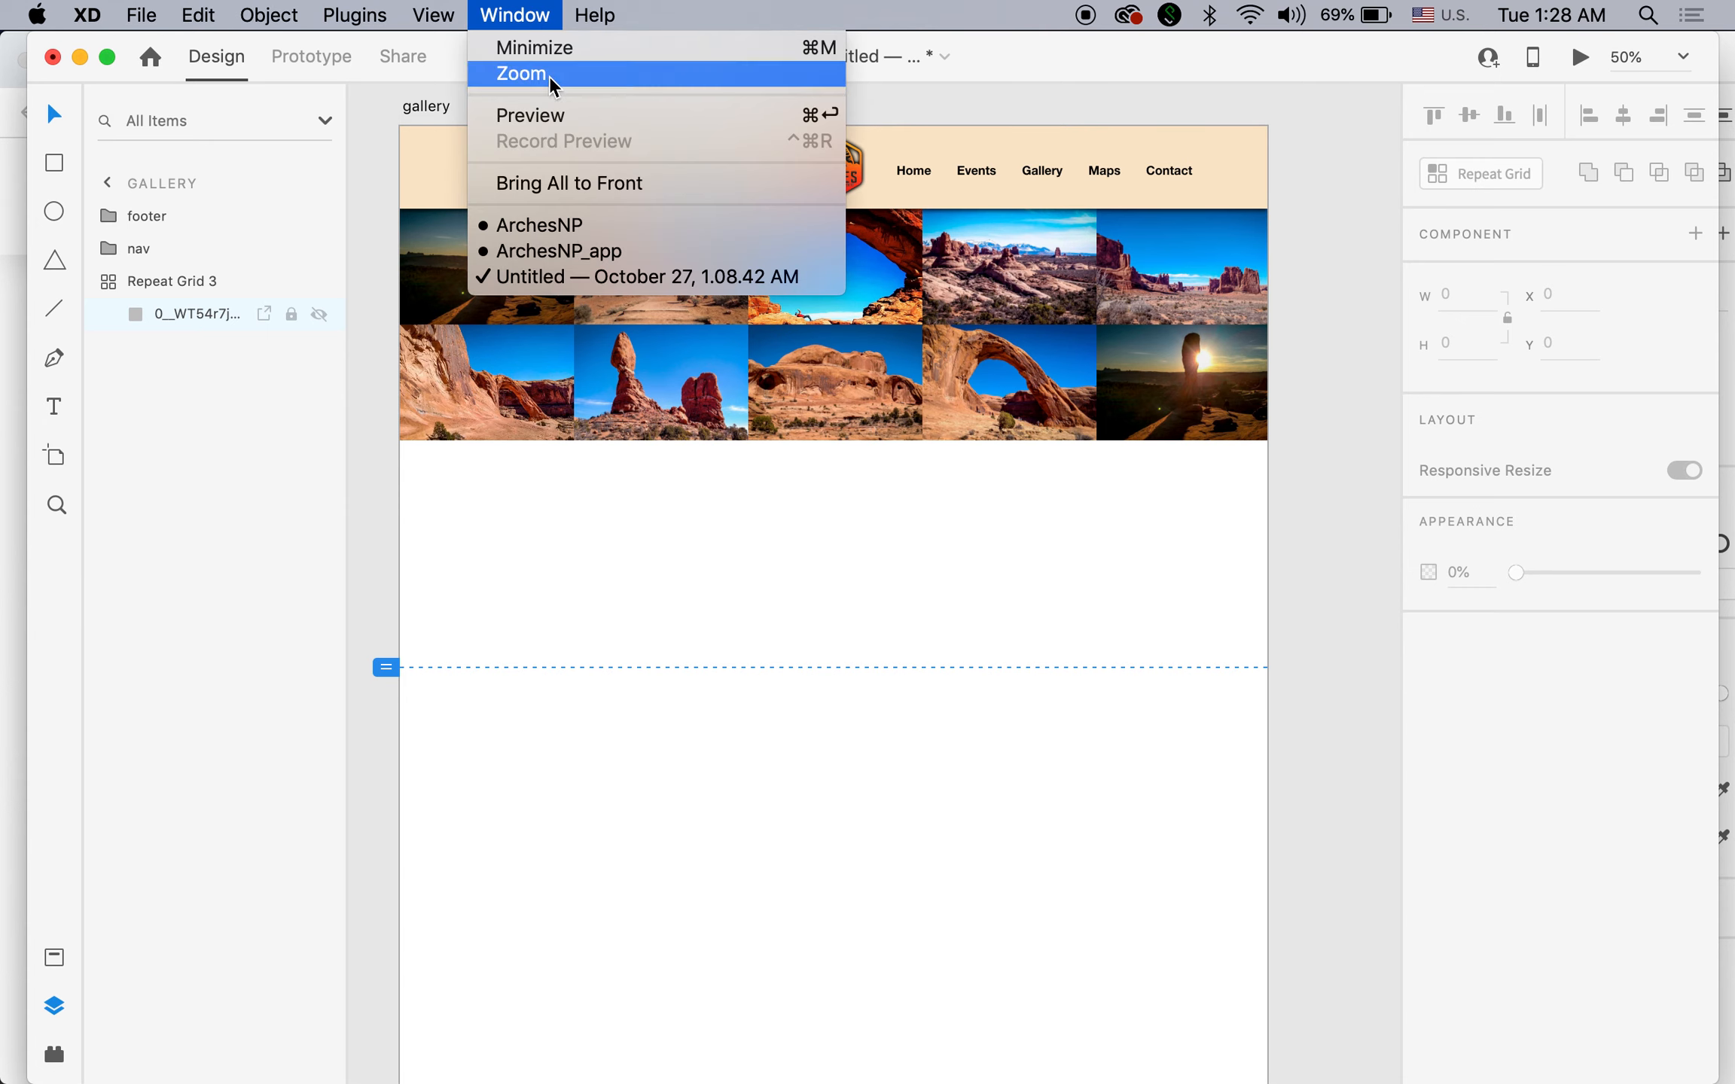
pyautogui.click(543, 220)
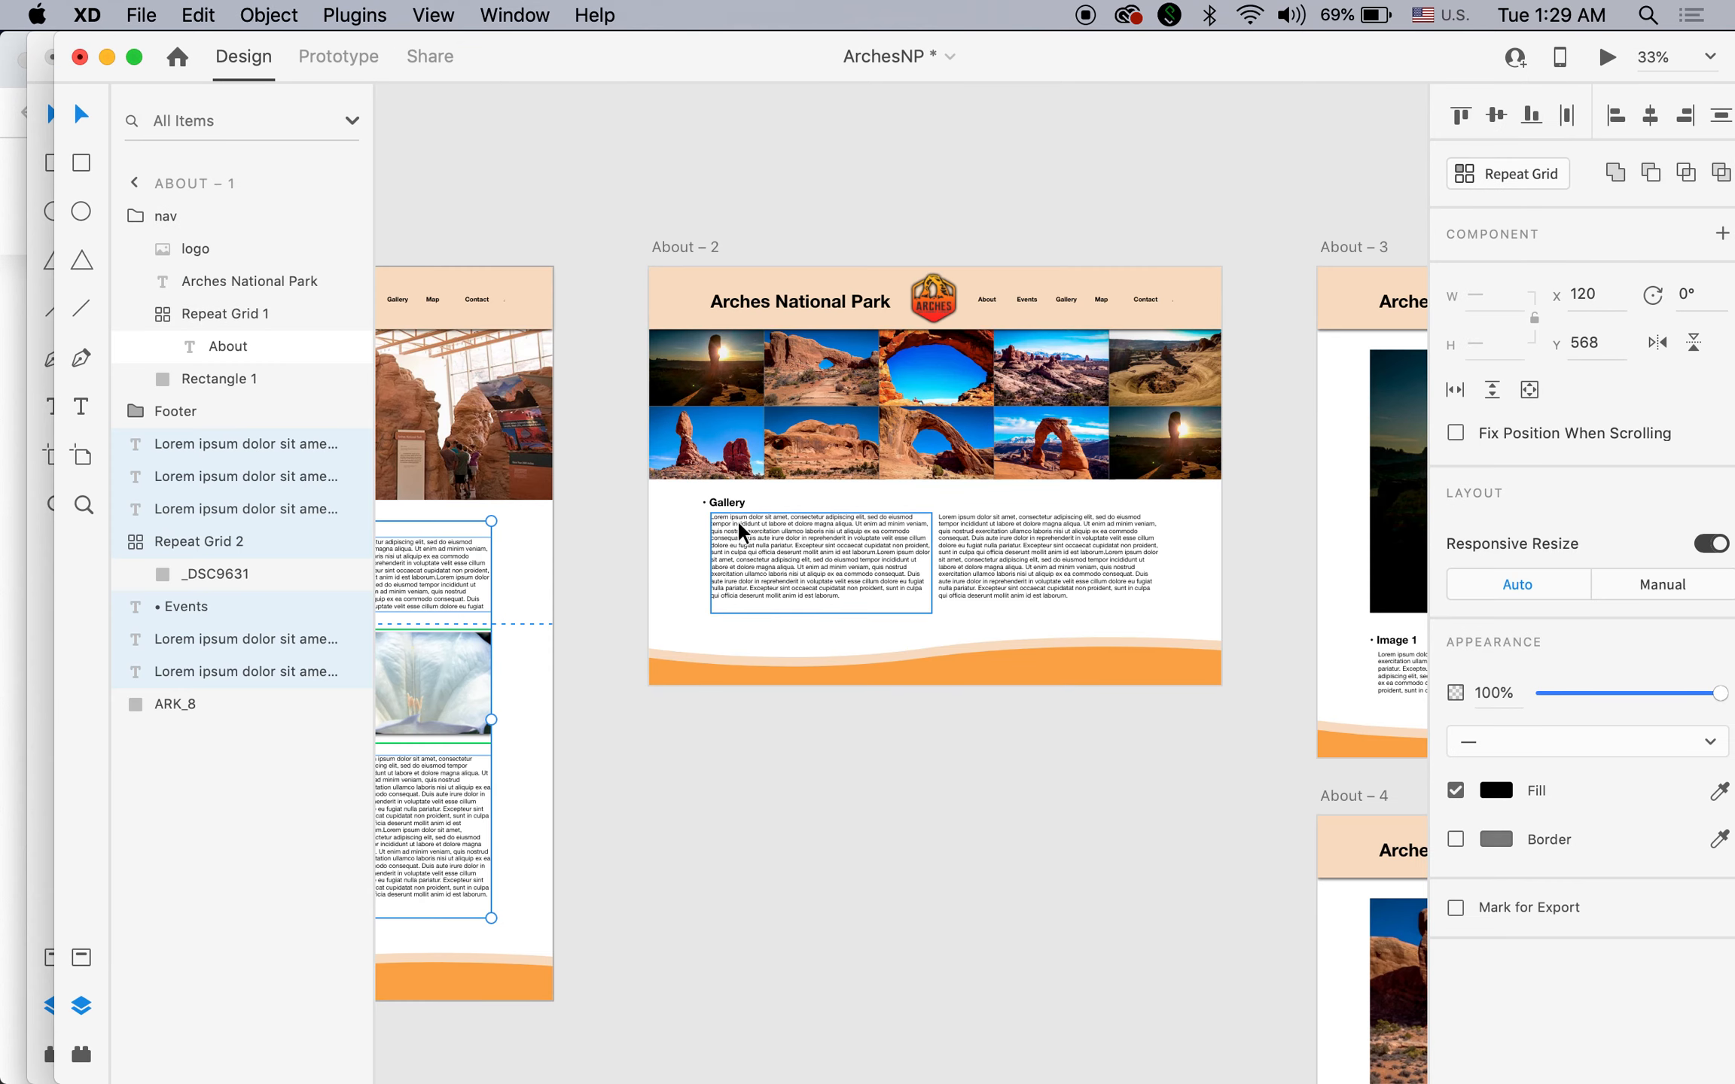
pyautogui.click(722, 503)
pyautogui.keyDown('shift'); pyautogui.click(814, 561); pyautogui.keyUp('shift')
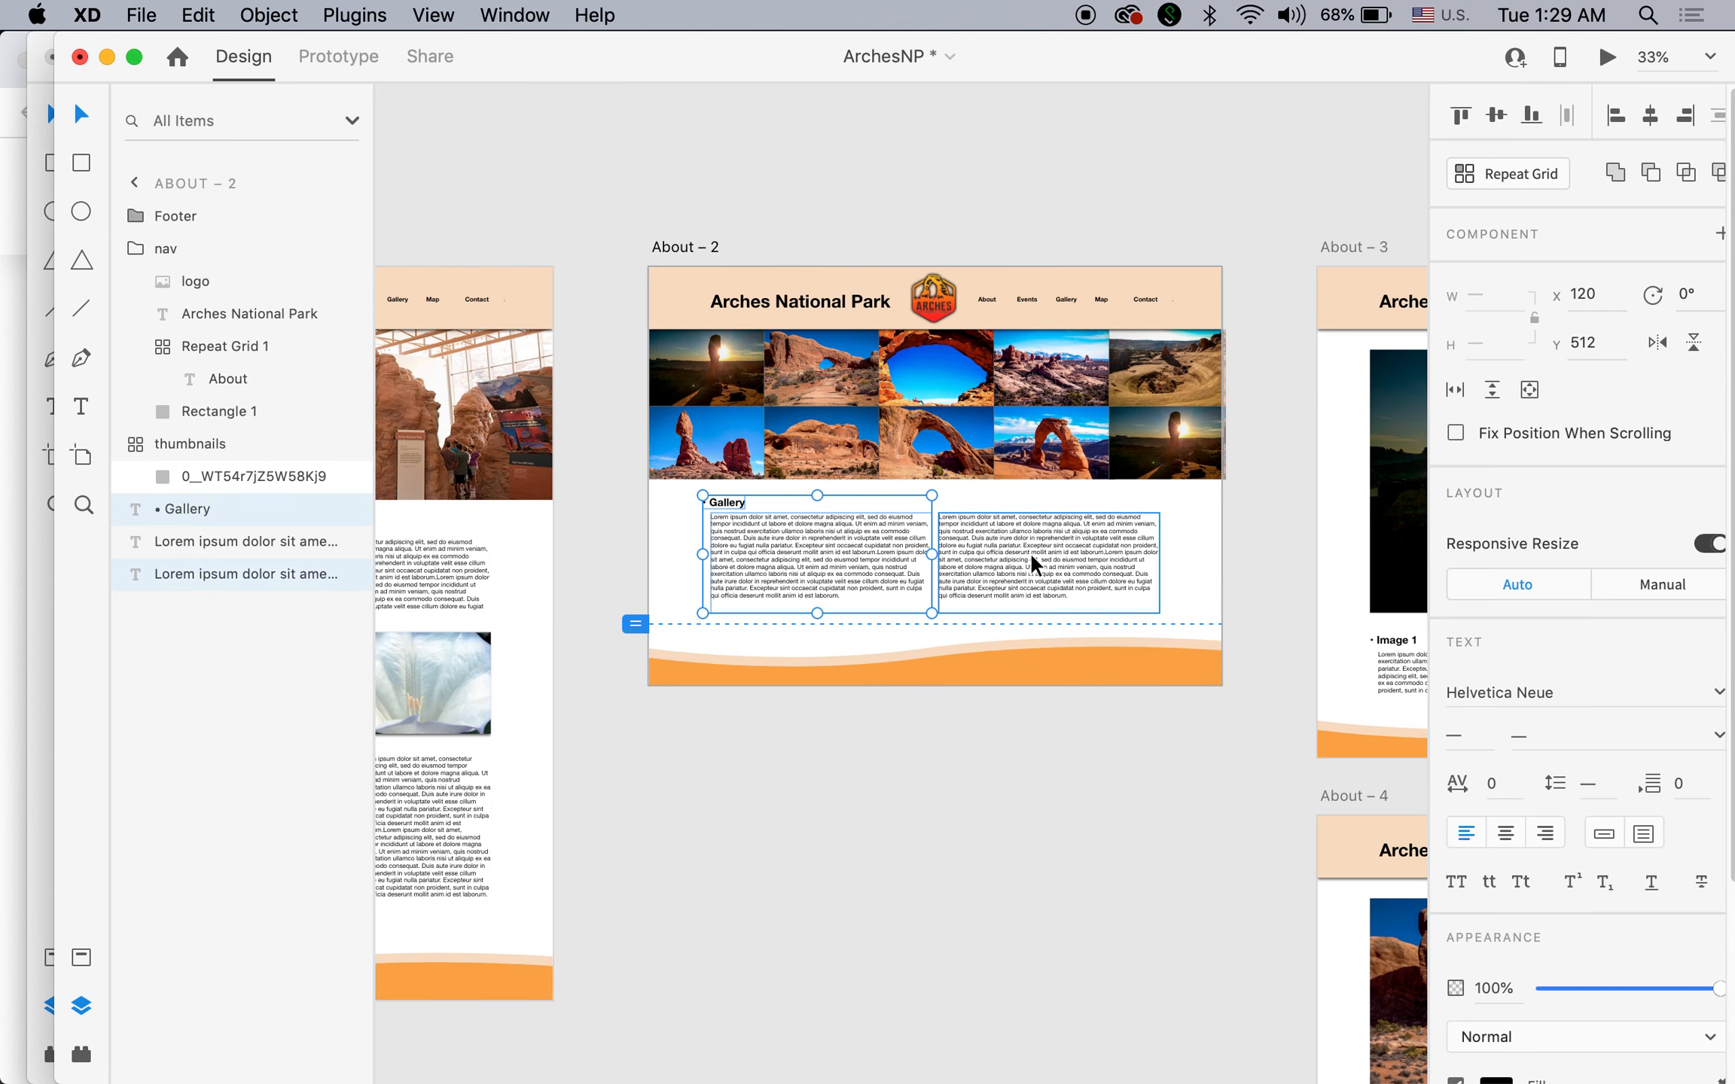
pyautogui.keyDown('shift'); pyautogui.click(1042, 561); pyautogui.keyUp('shift')
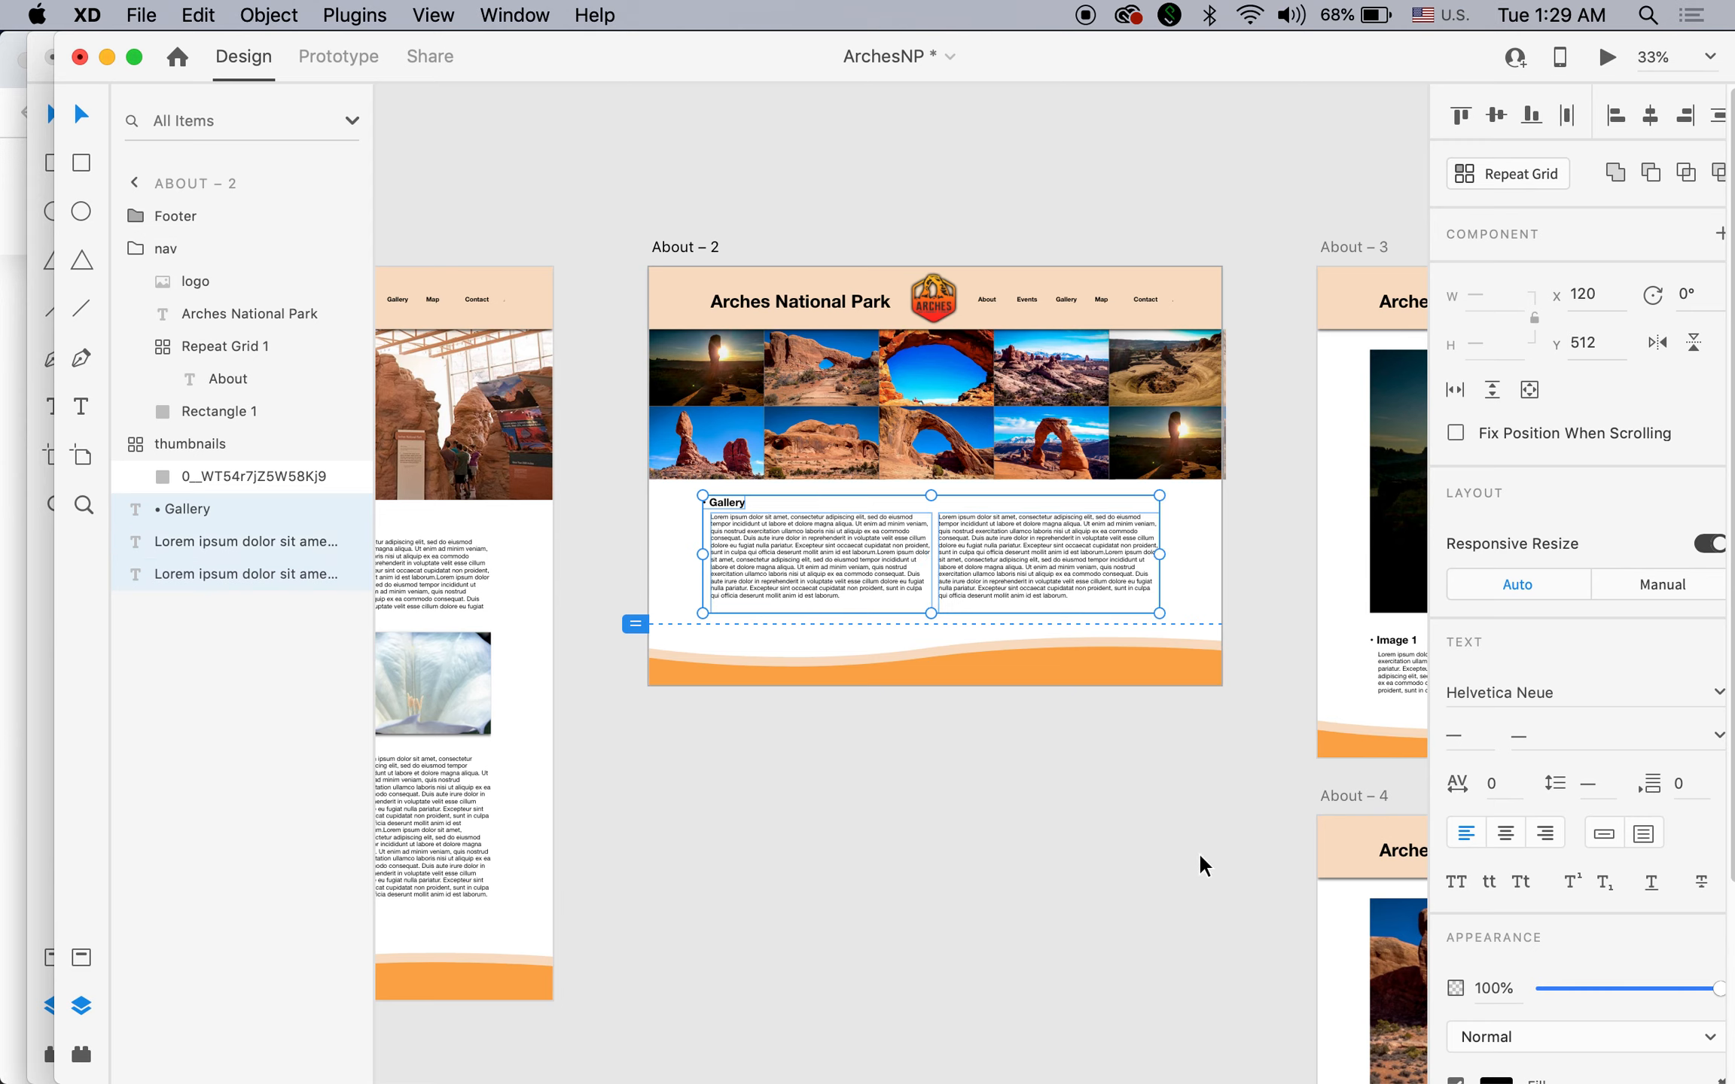
# Paste the copied heading and text blocks into the untitled document's gallery artboard, positioned below the image grid at X 119, Y 497.
pyautogui.click(517, 18)
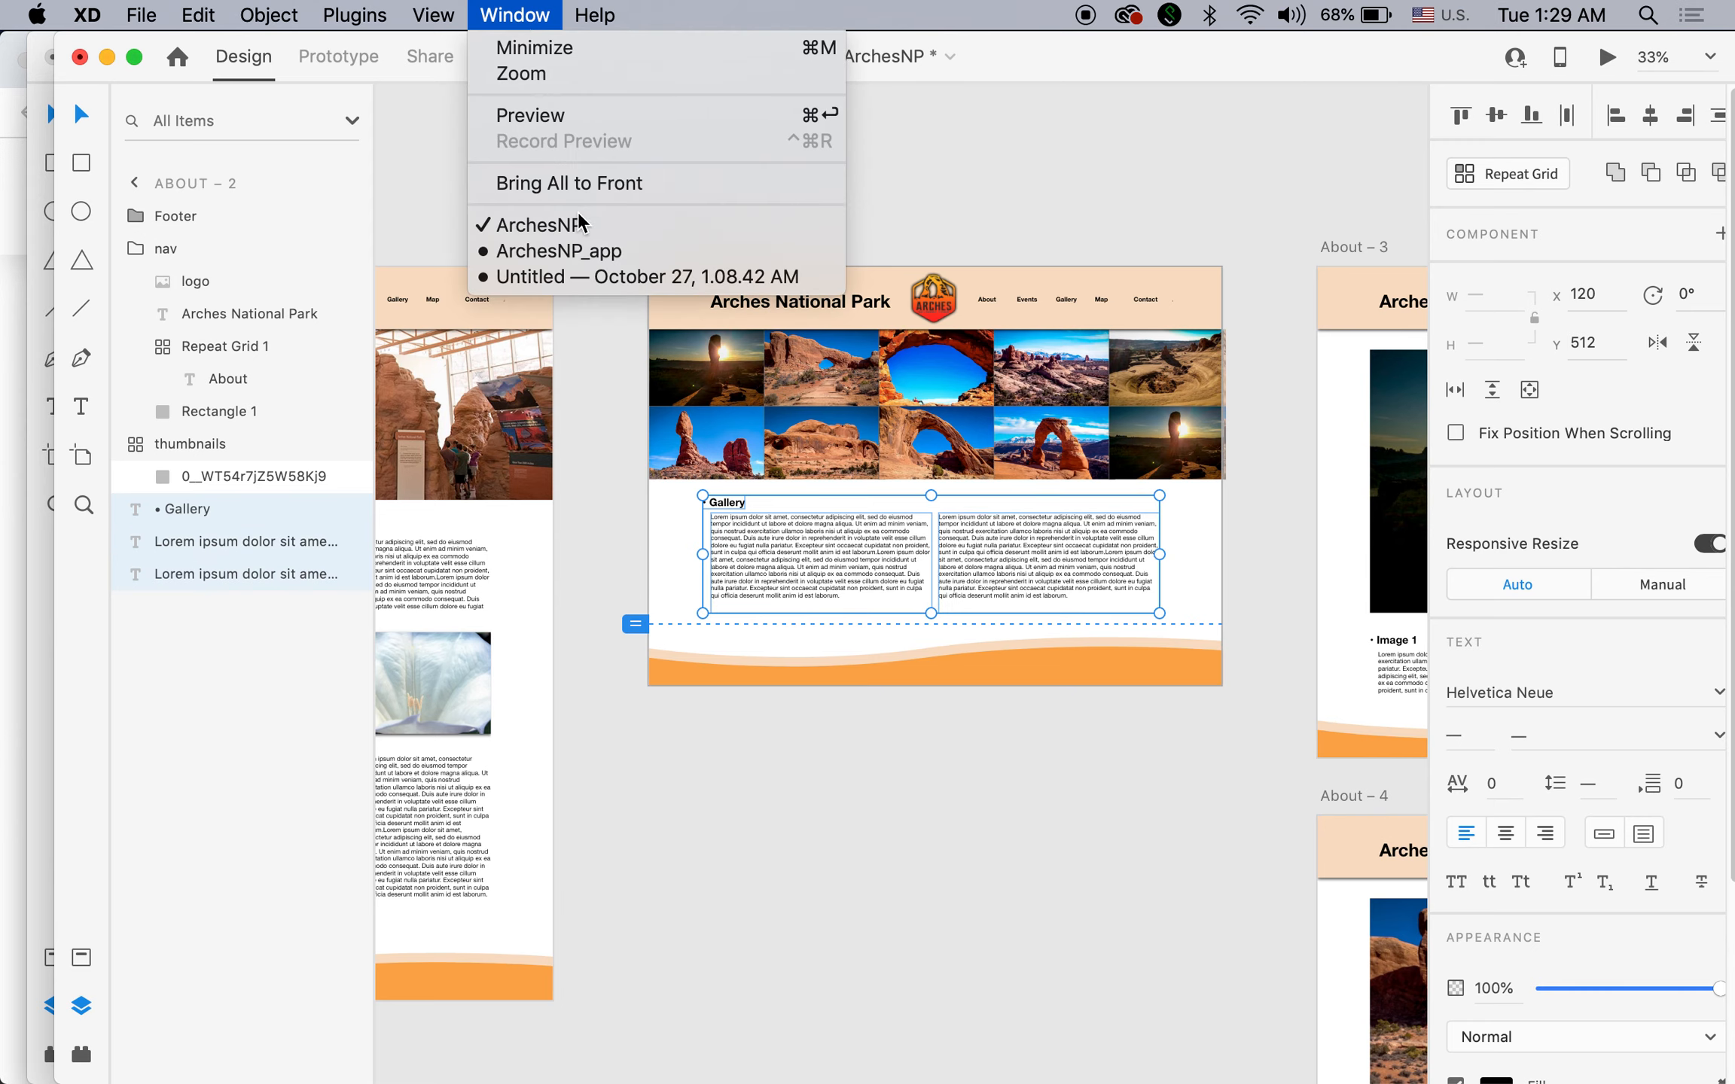
pyautogui.click(590, 283)
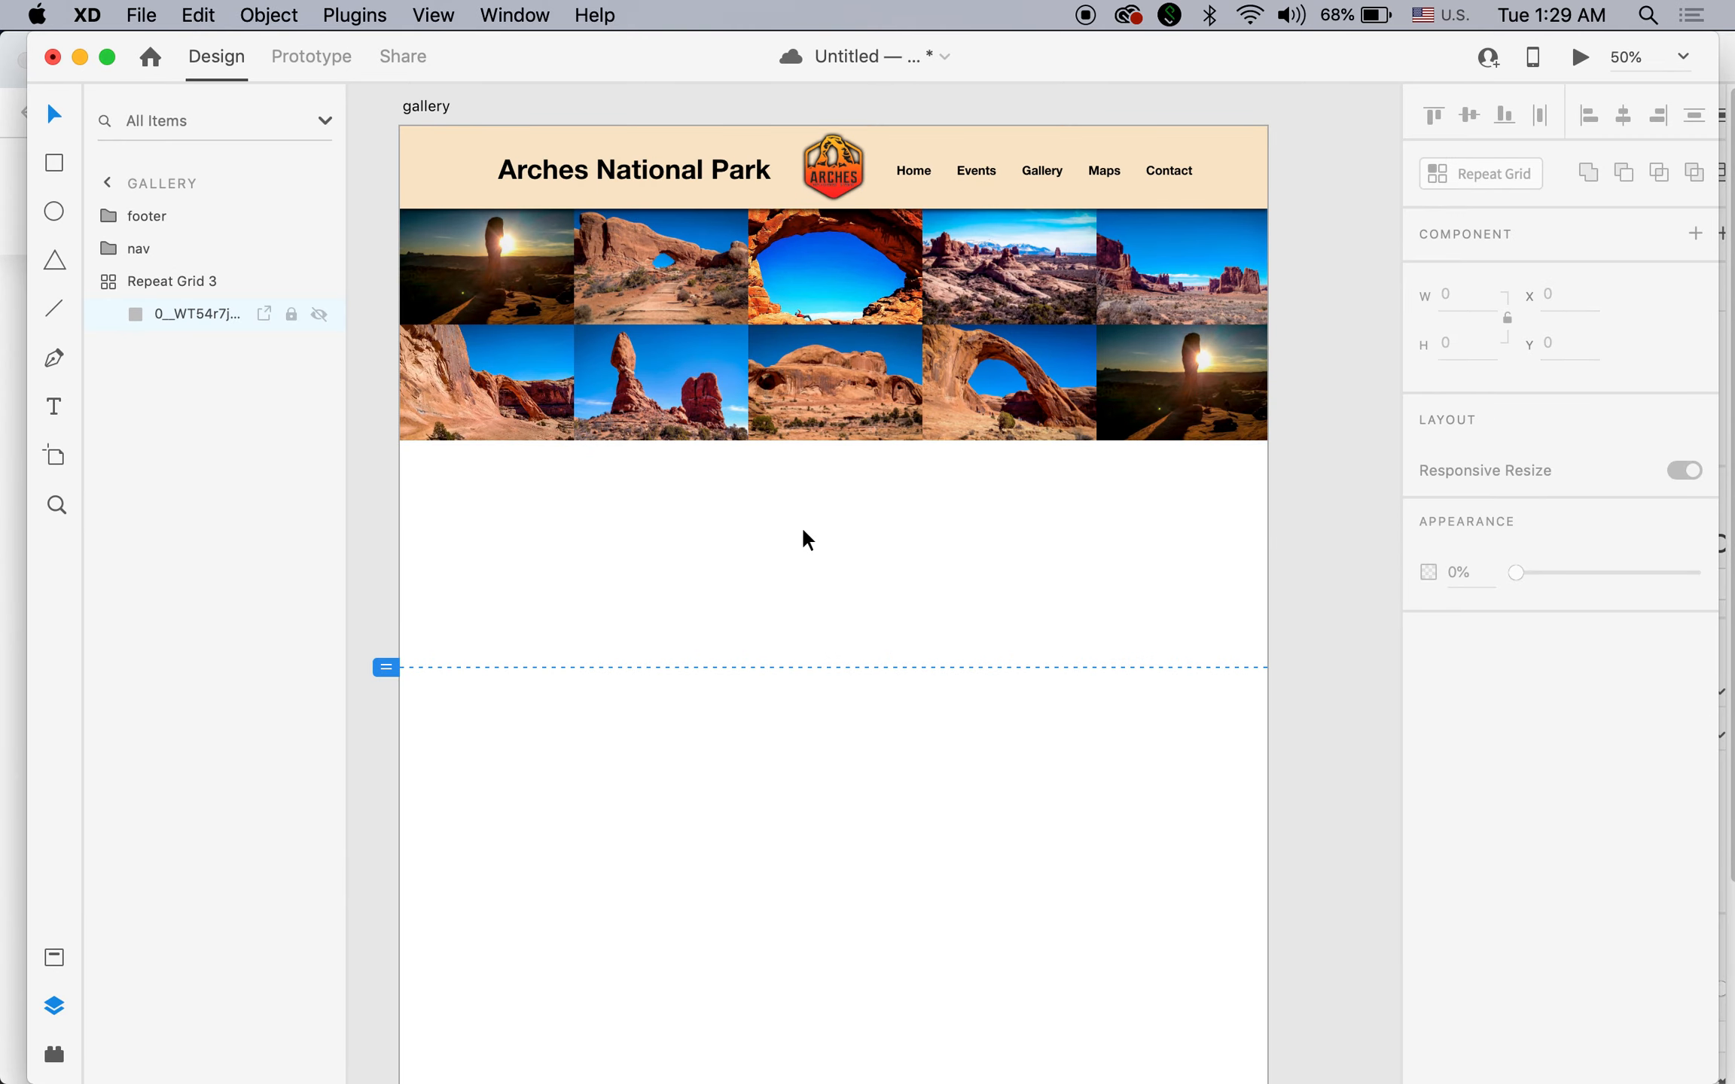
pyautogui.press('super+v')
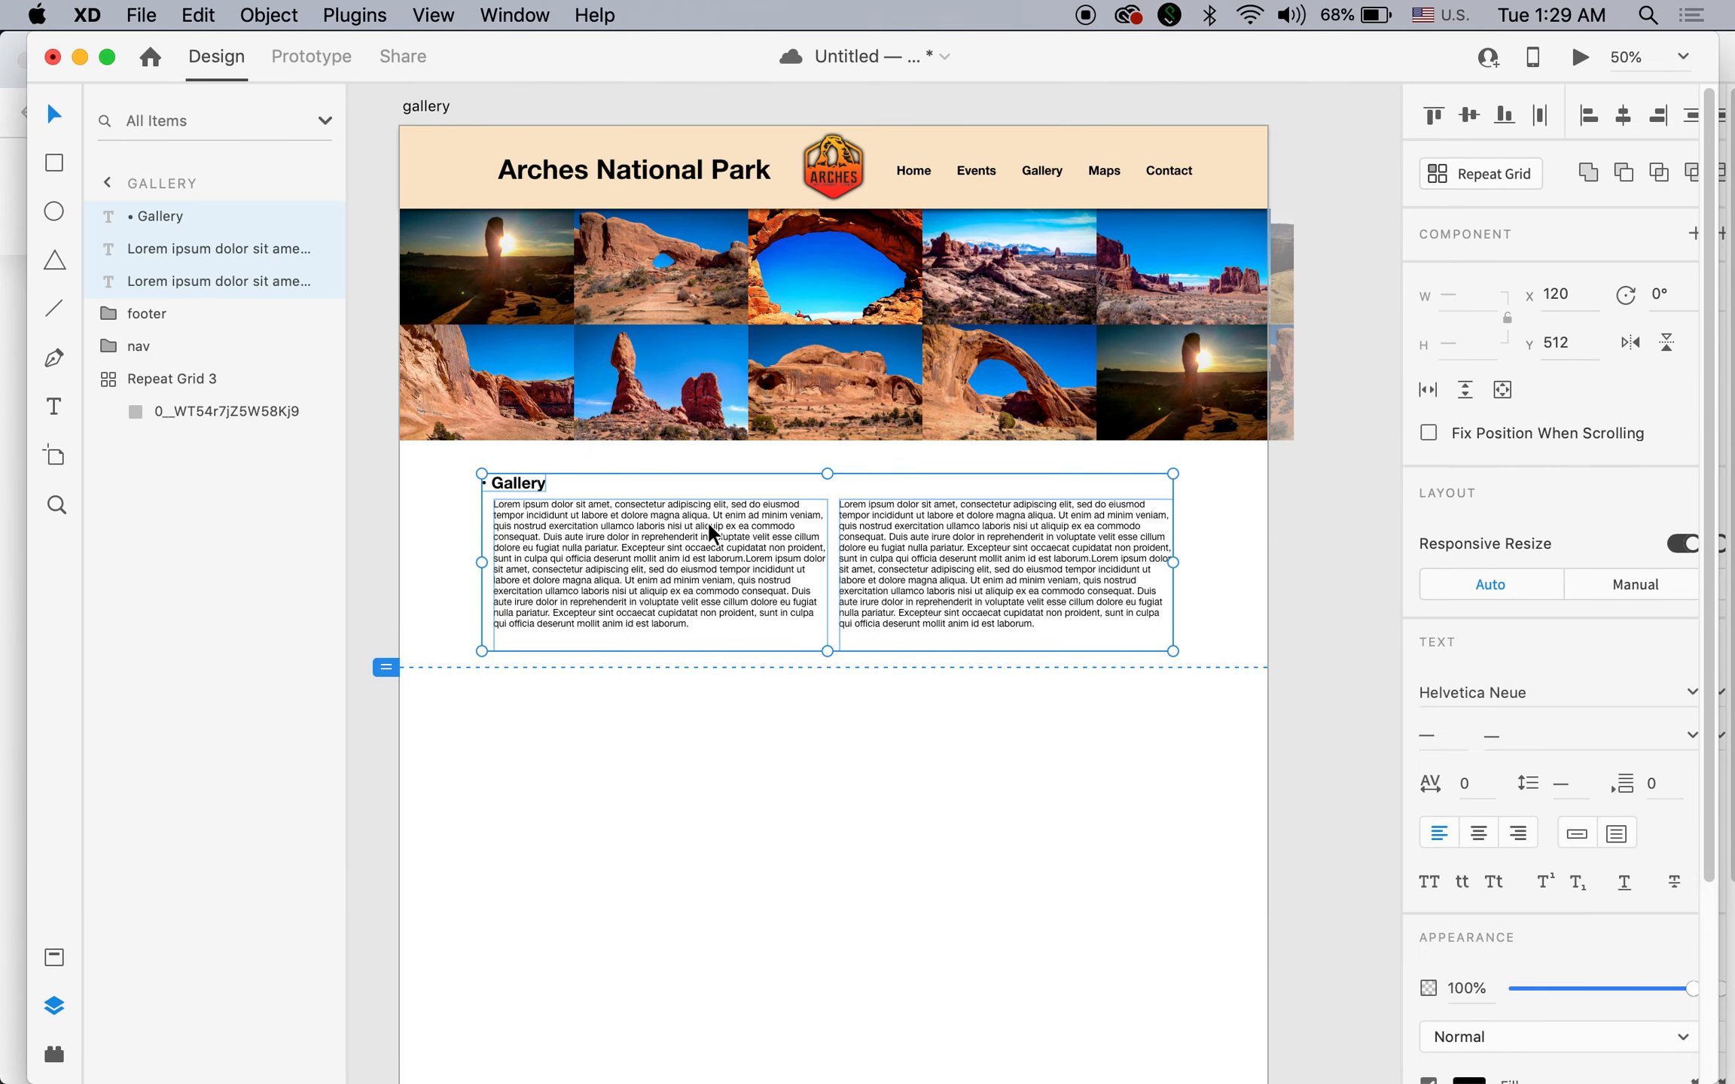
pyautogui.moveTo(711, 524); pyautogui.dragTo(710, 519)
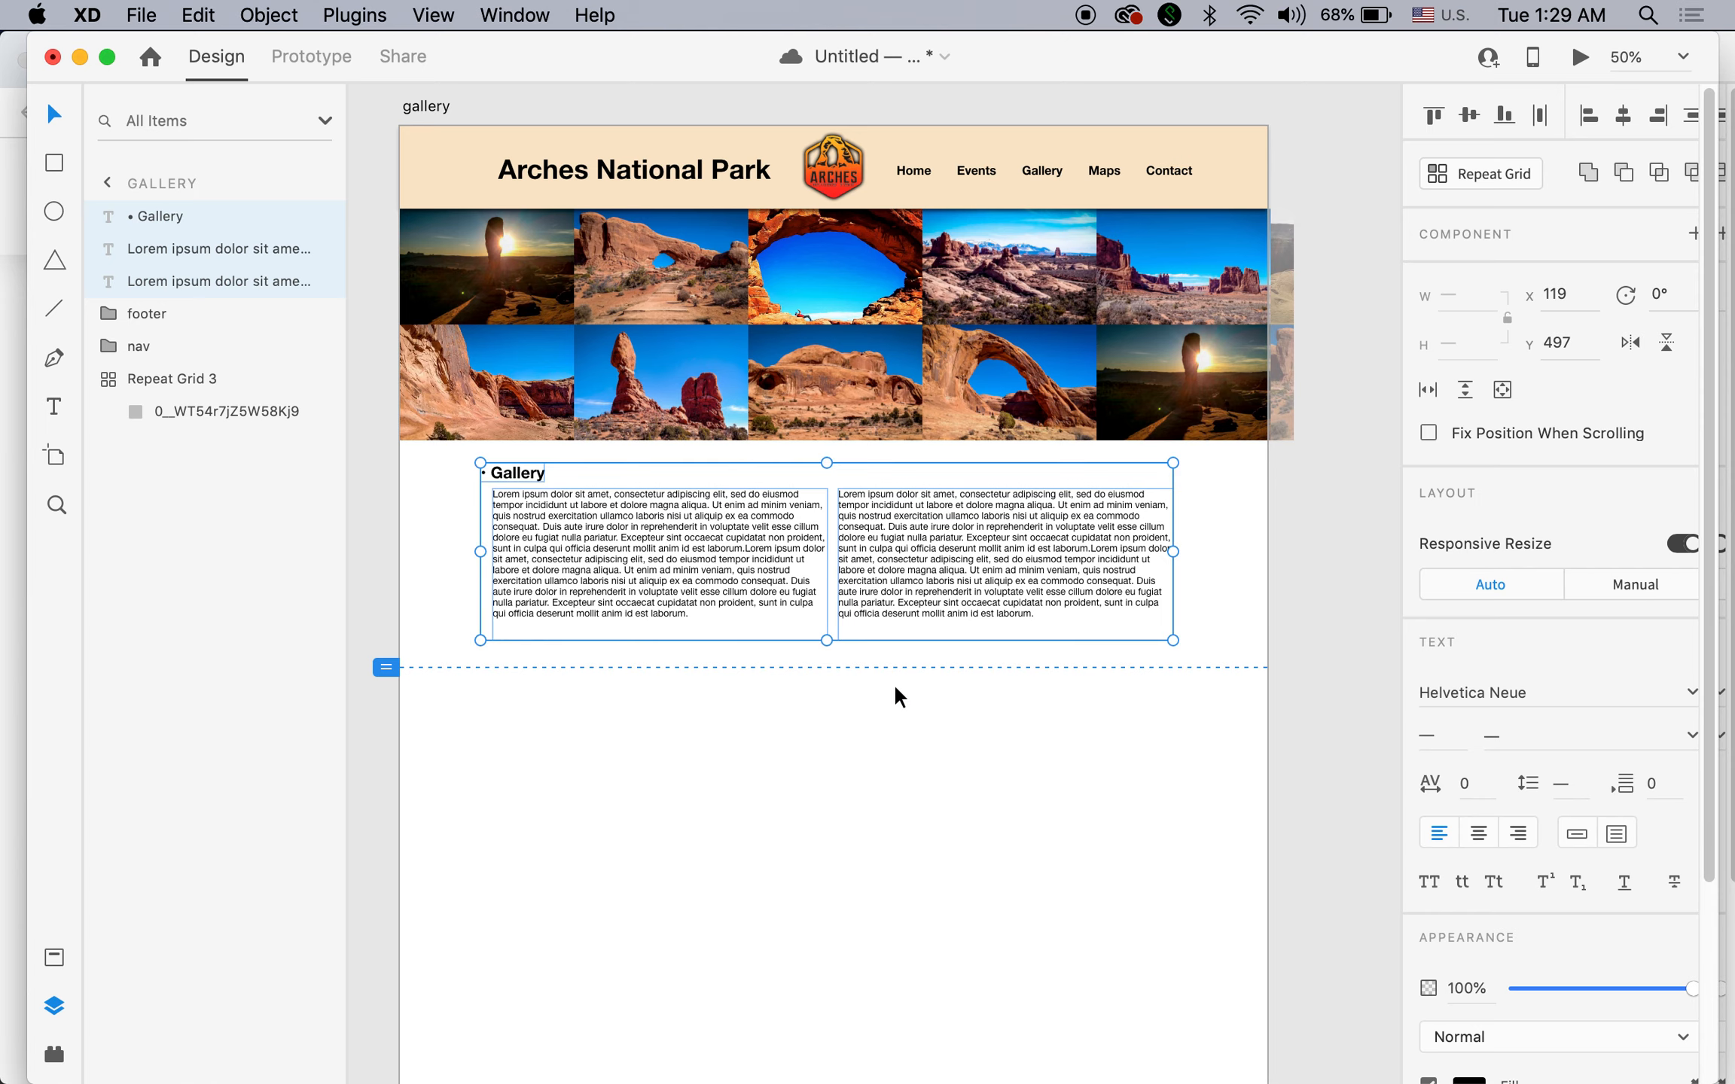
# Move the gallery artboard's footer up to just below the text blocks, at X 0 and Y about 782.
pyautogui.moveTo(1002, 826); pyautogui.dragTo(992, 589)
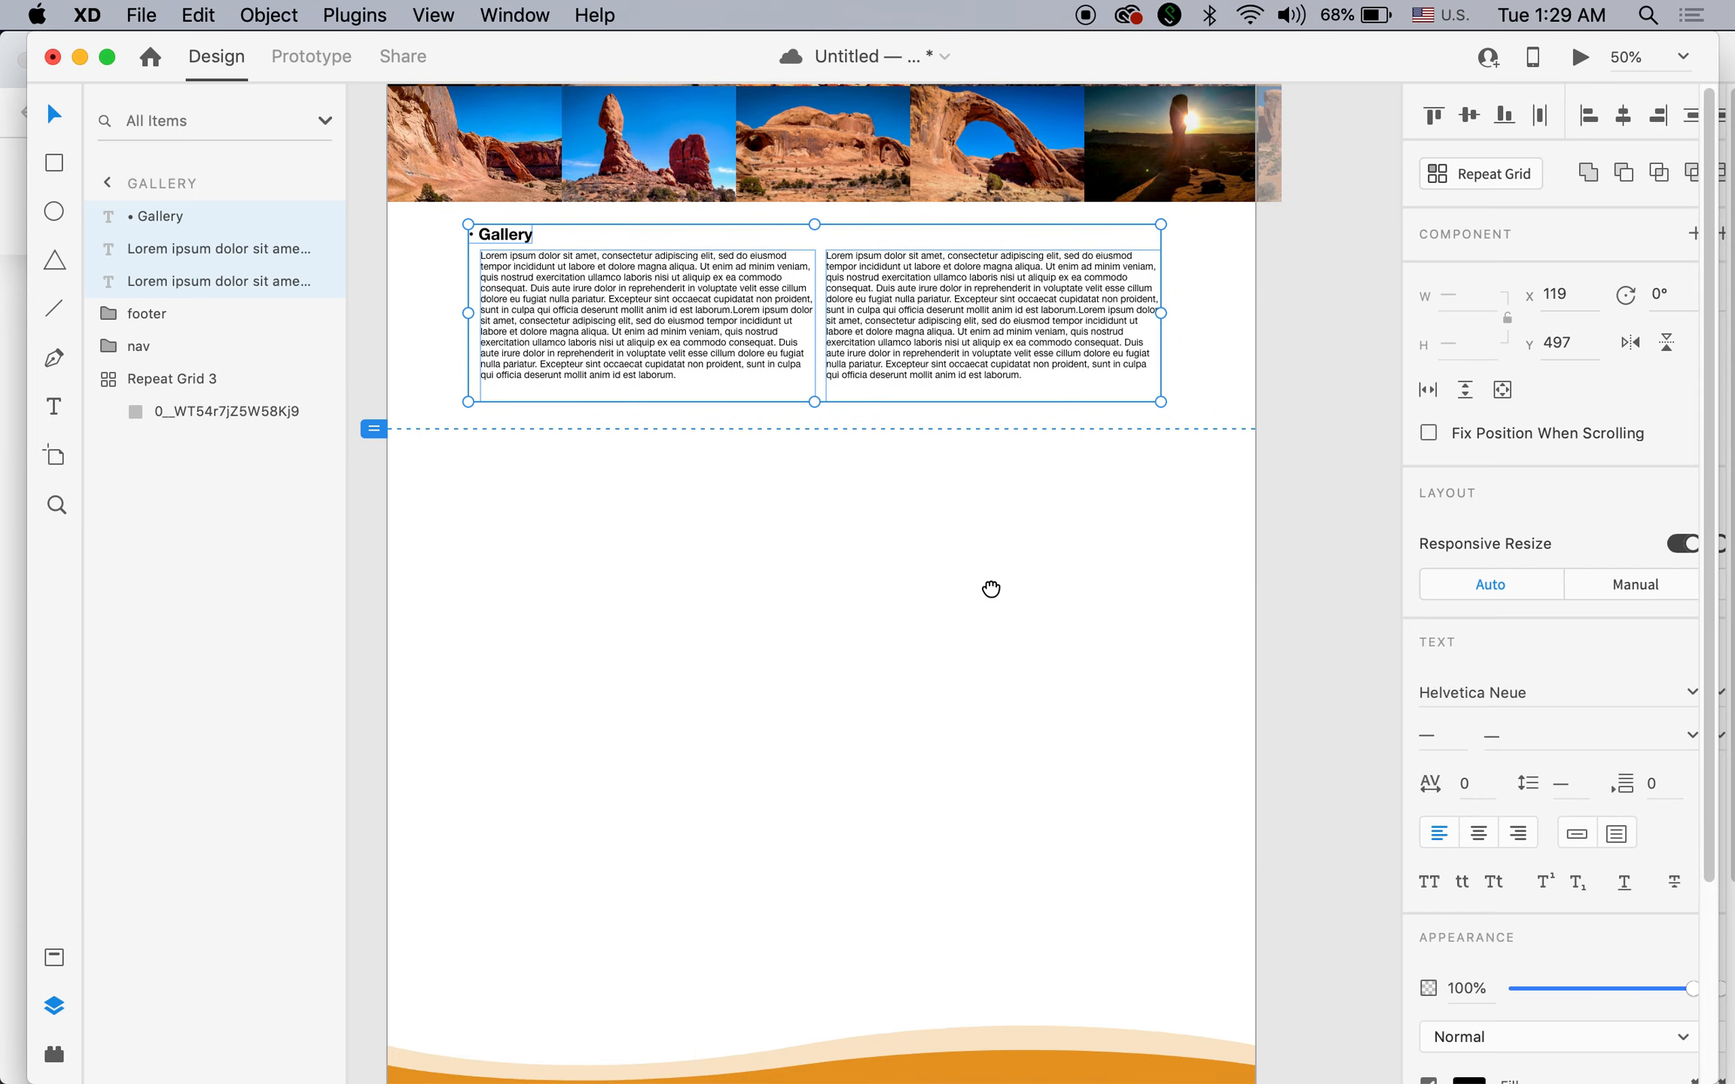
pyautogui.click(1050, 1053)
pyautogui.moveTo(1058, 1064); pyautogui.dragTo(1003, 444)
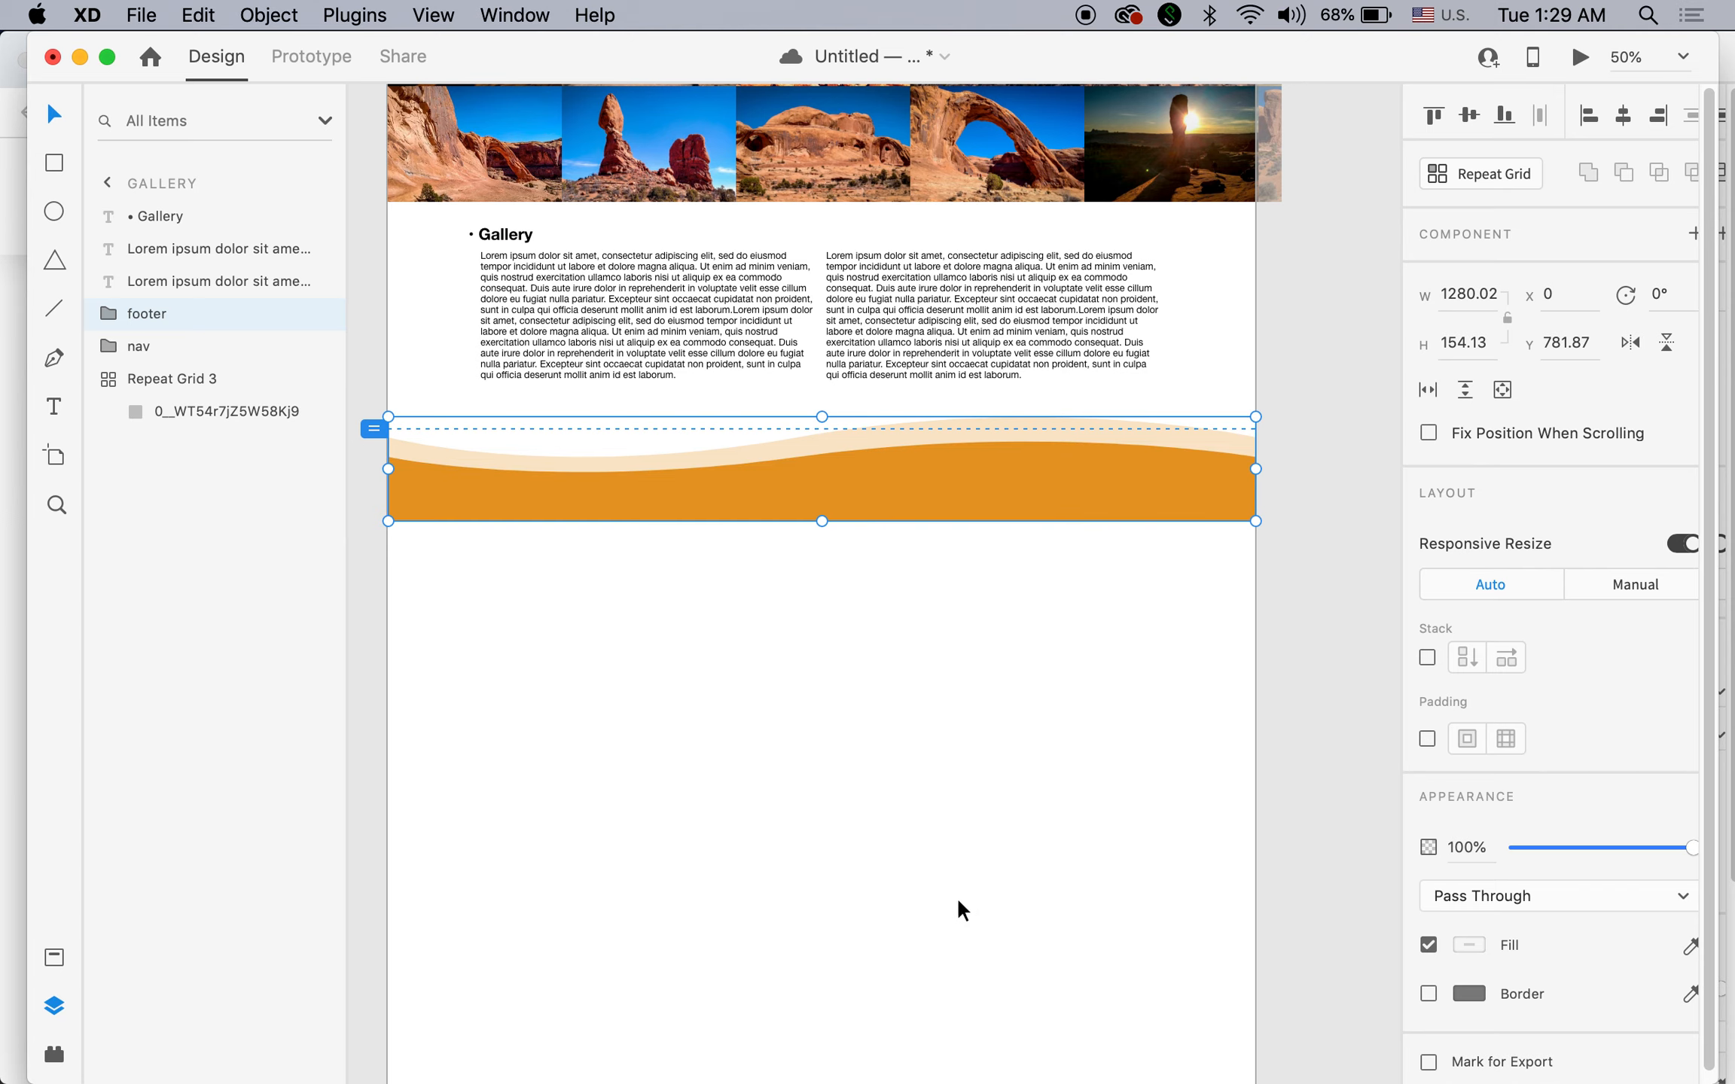
# Shorten the gallery artboard to a height of 934 so it ends at the footer's lower edge.
pyautogui.scroll(-4, 697, 683)
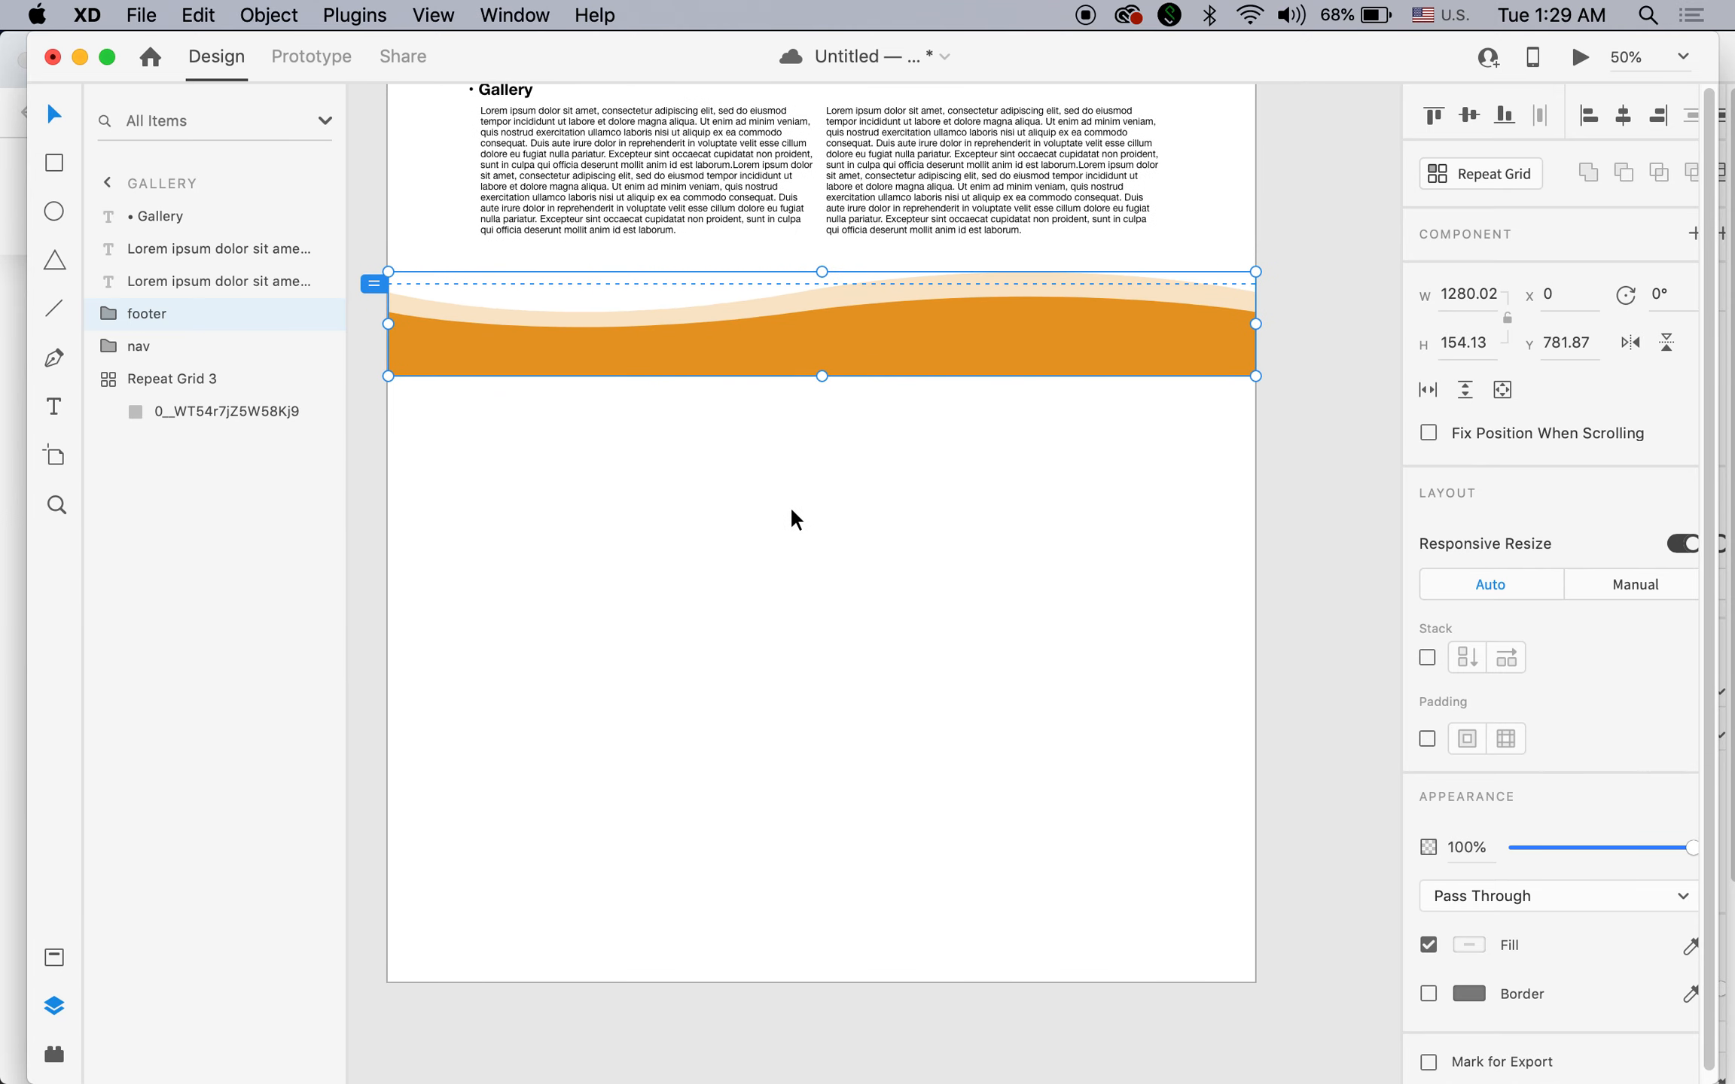
pyautogui.keyDown('alt'); pyautogui.keyDown('super'); pyautogui.click(740, 517); pyautogui.keyUp('super'); pyautogui.keyUp('alt')
pyautogui.moveTo(814, 509); pyautogui.dragTo(887, 708)
pyautogui.click(579, 164)
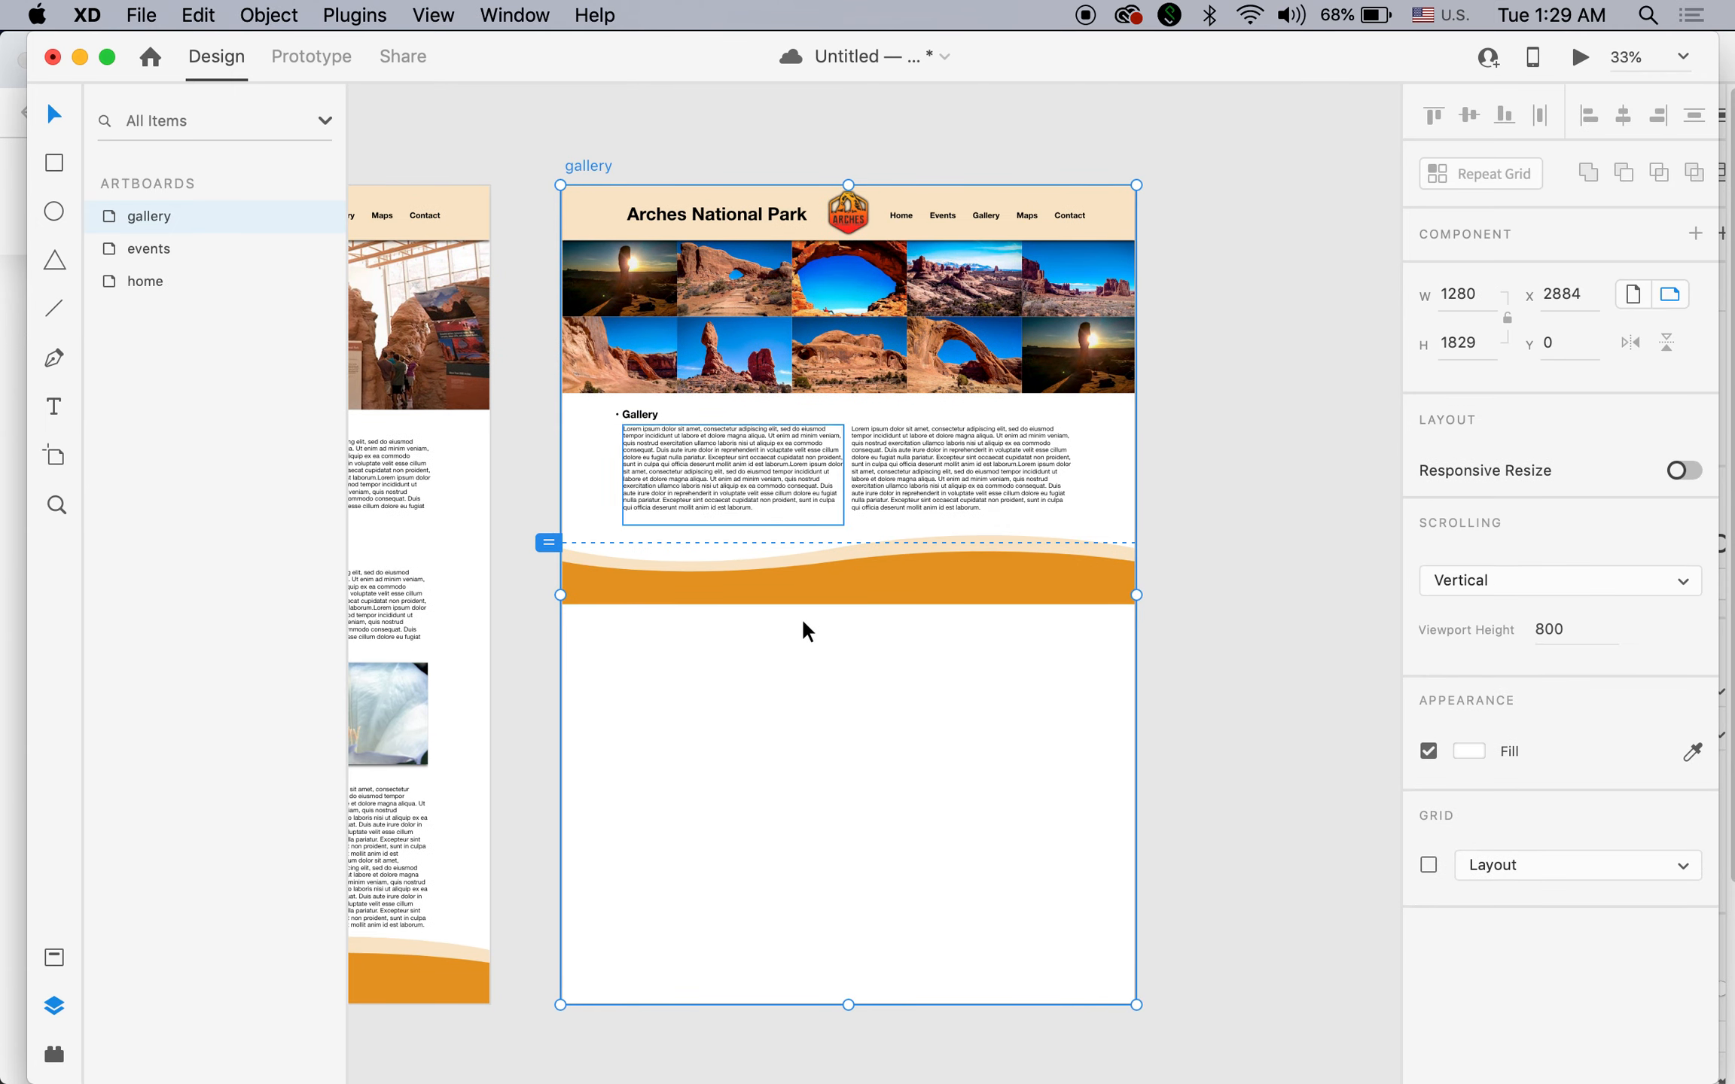
pyautogui.moveTo(851, 1003); pyautogui.dragTo(862, 605)
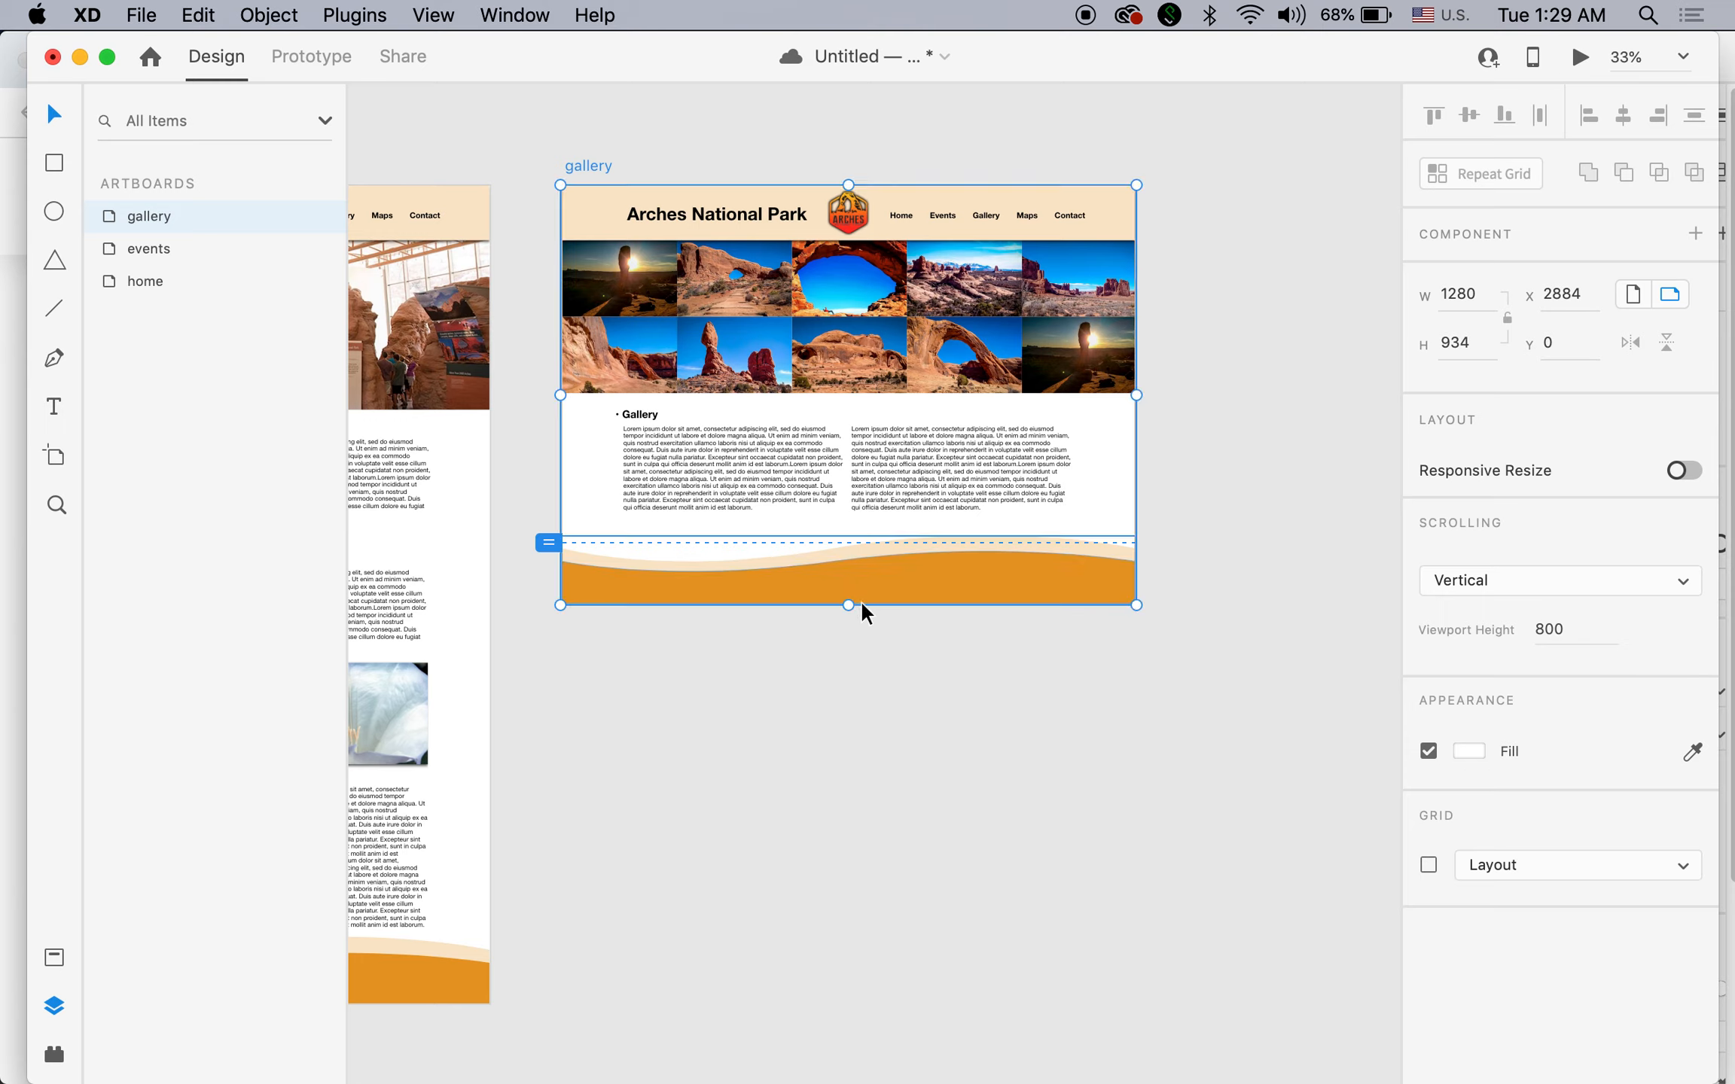
pyautogui.click(905, 721)
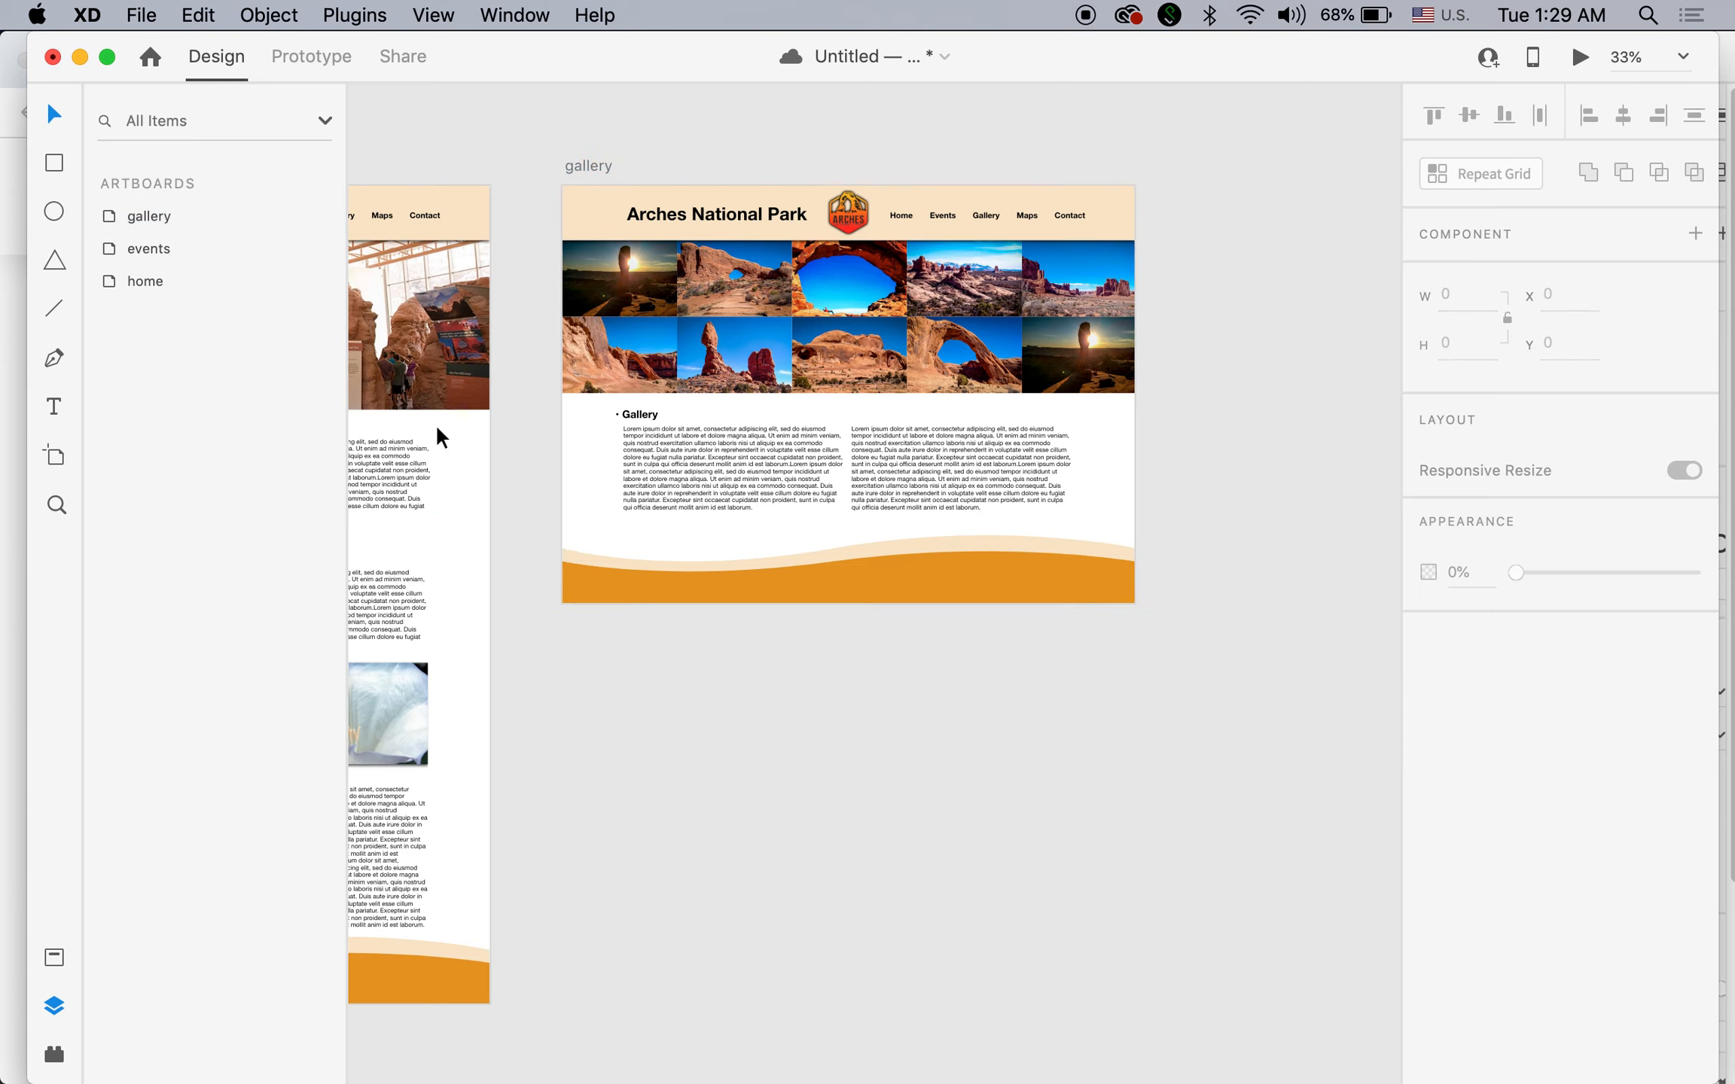
# Move the footer and nav groups above the Gallery heading and text blocks in the gallery artboard's layer order.
pyautogui.click(771, 407)
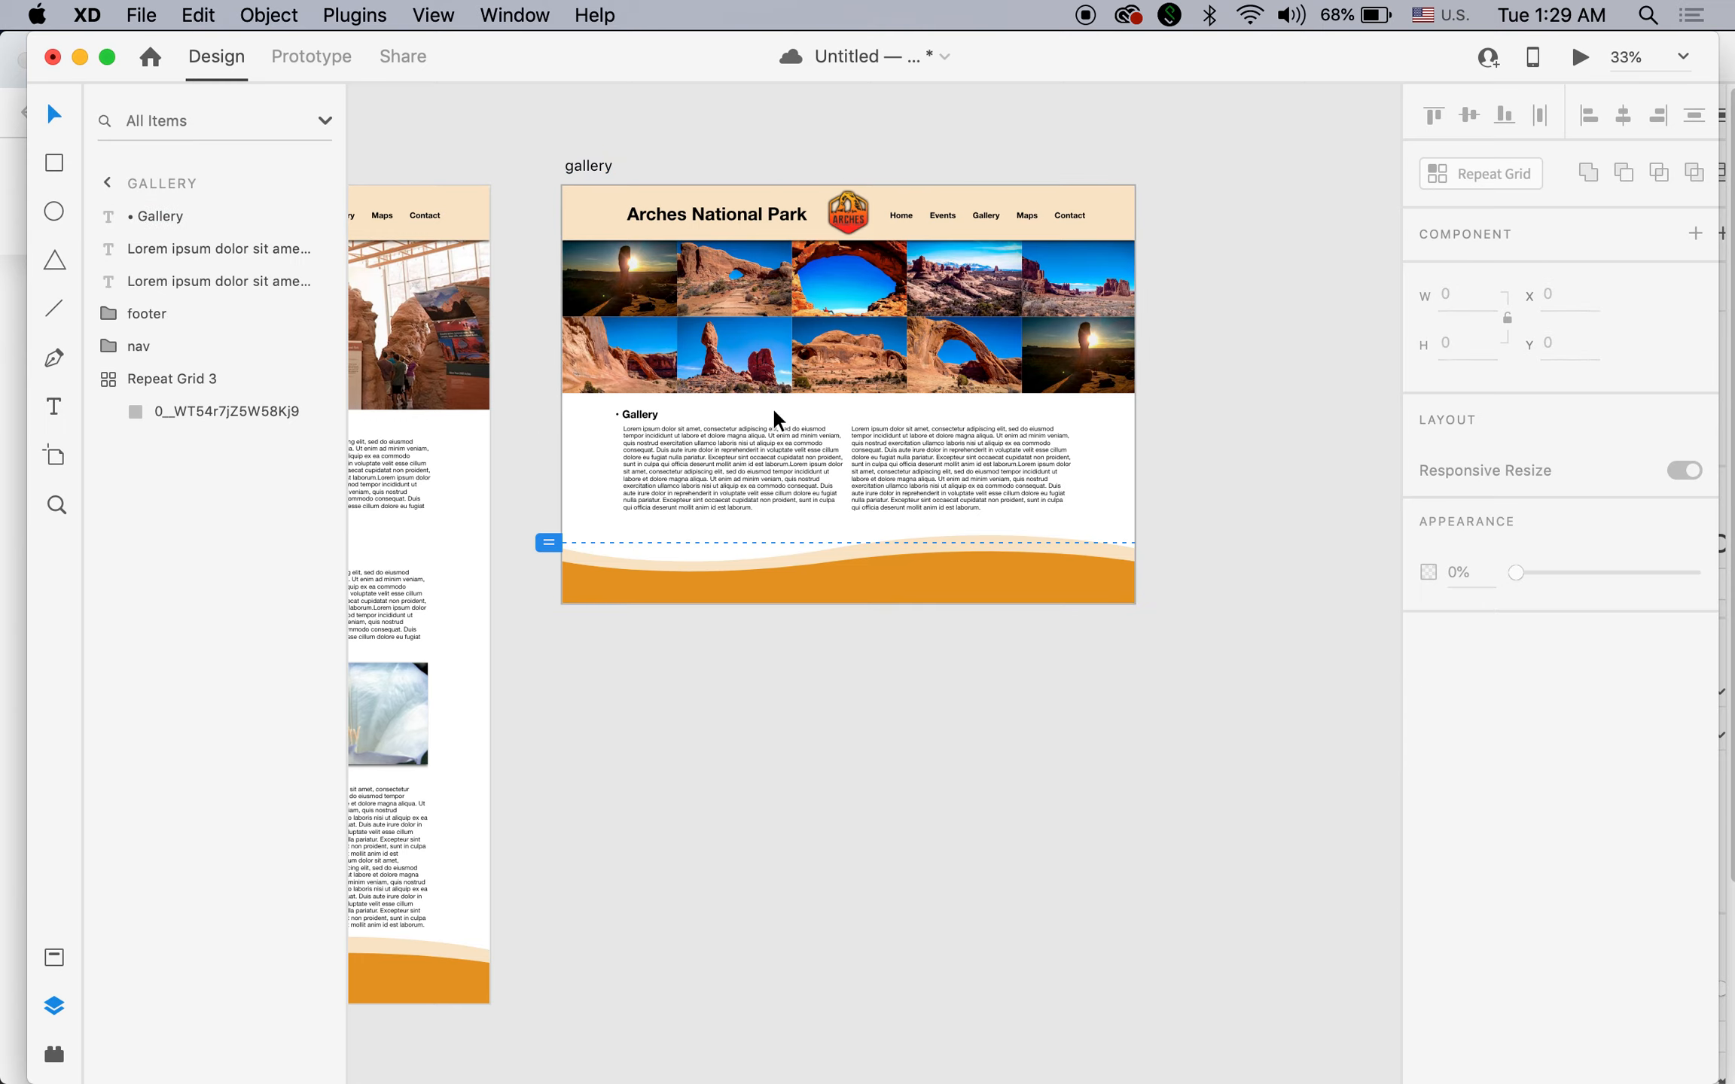
pyautogui.click(135, 313)
pyautogui.keyDown('shift'); pyautogui.click(134, 347); pyautogui.keyUp('shift')
pyautogui.moveTo(134, 347); pyautogui.dragTo(120, 201)
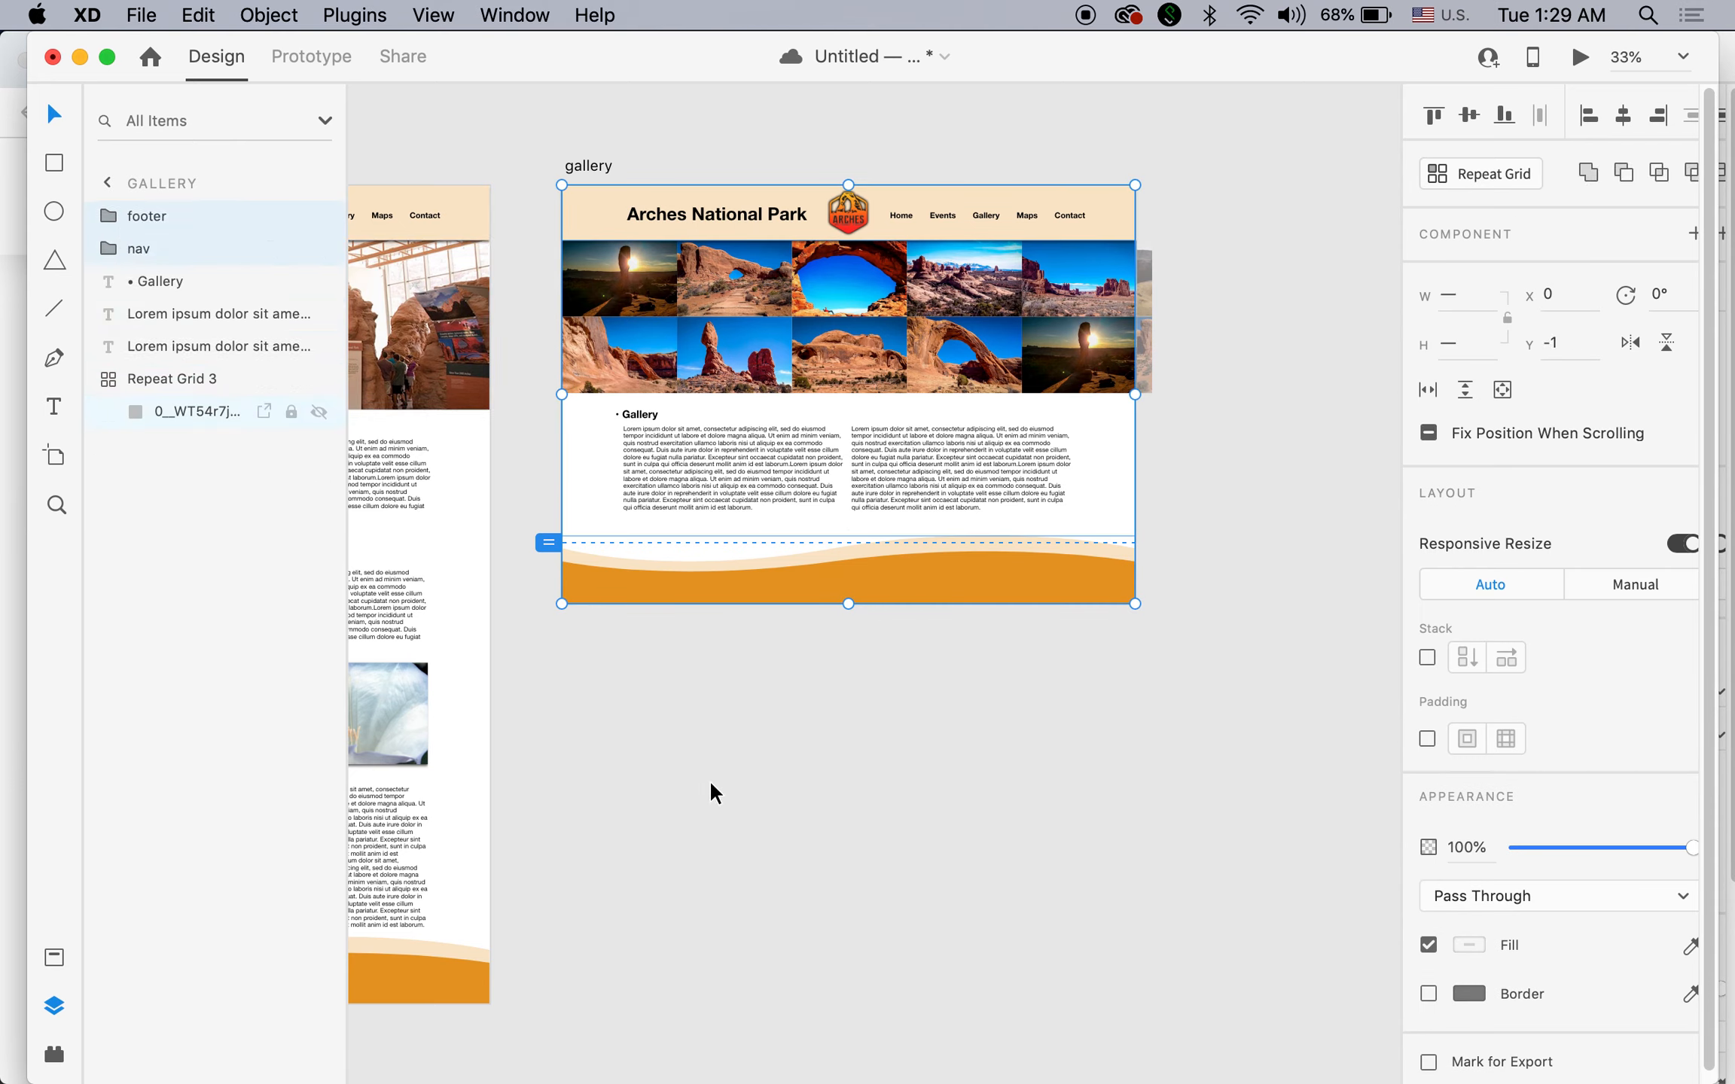
pyautogui.click(835, 822)
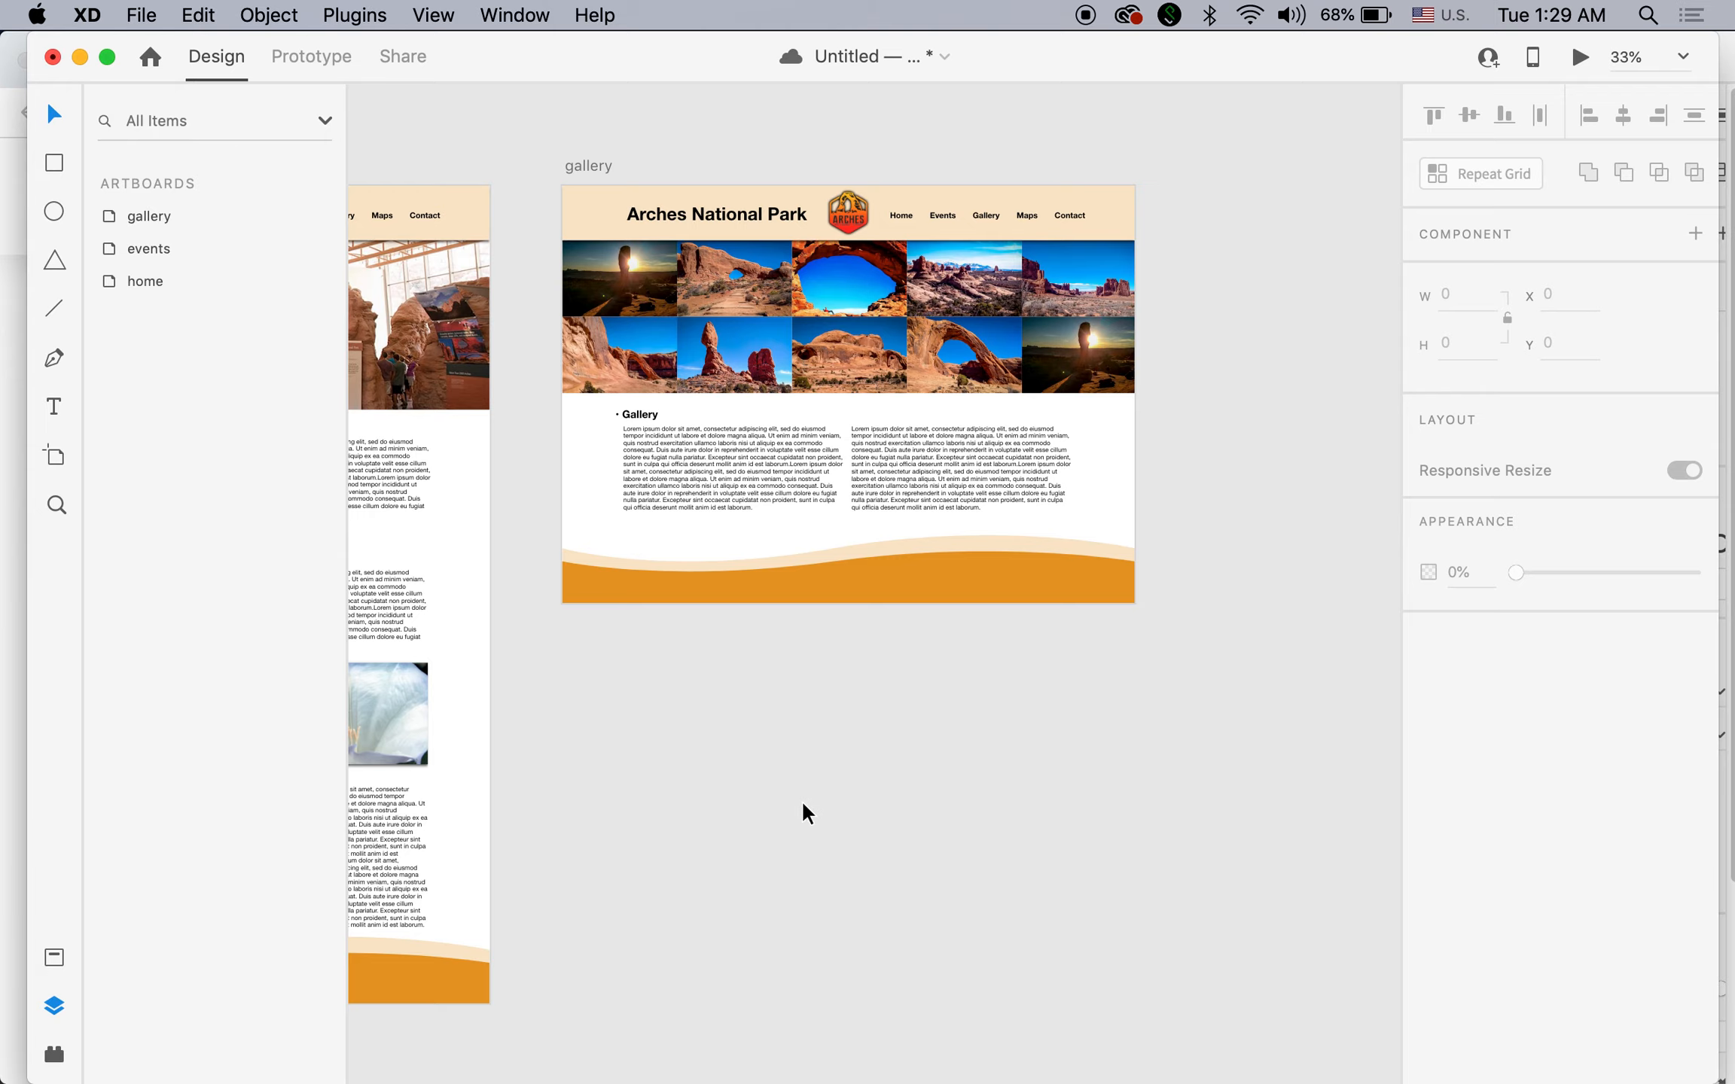
# Bring the artboards into view and switch to Prototype mode.
pyautogui.moveTo(599, 714); pyautogui.dragTo(711, 740)
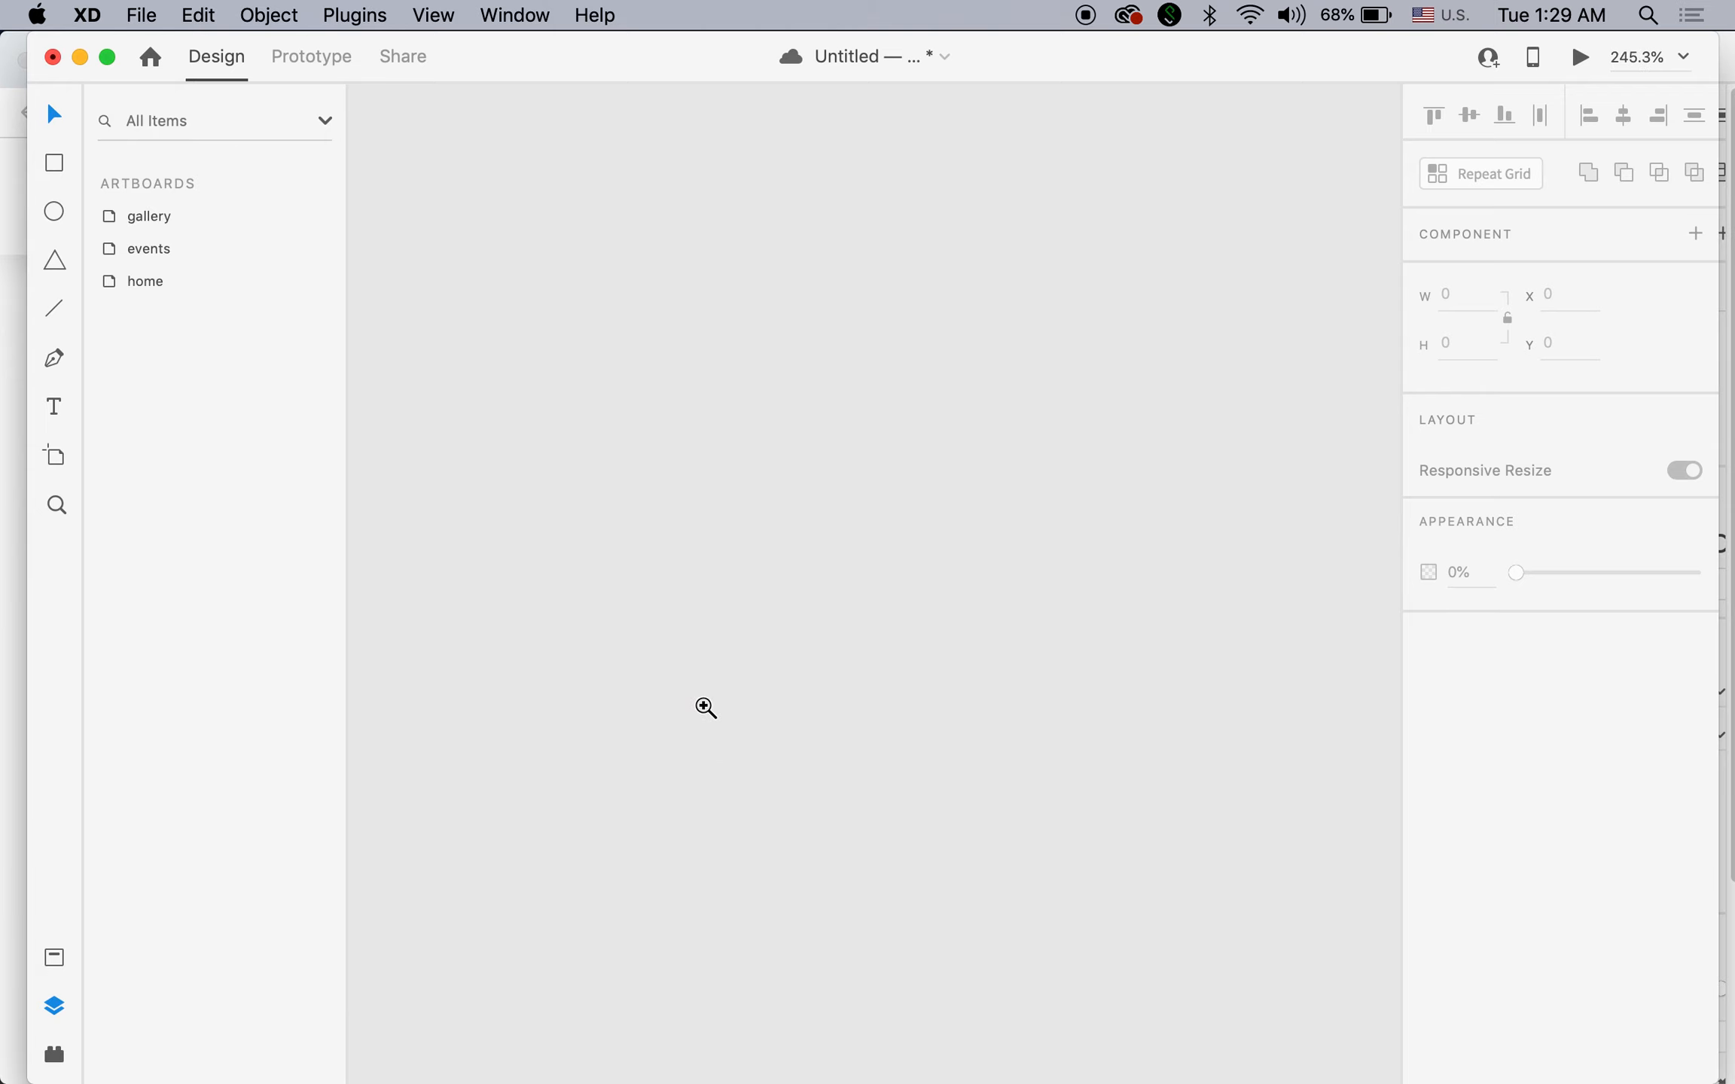
pyautogui.keyDown('alt'); pyautogui.click(646, 649); pyautogui.keyUp('alt')
pyautogui.keyDown('alt'); pyautogui.click(647, 649); pyautogui.keyUp('alt')
pyautogui.keyDown('alt'); pyautogui.click(676, 621); pyautogui.keyUp('alt')
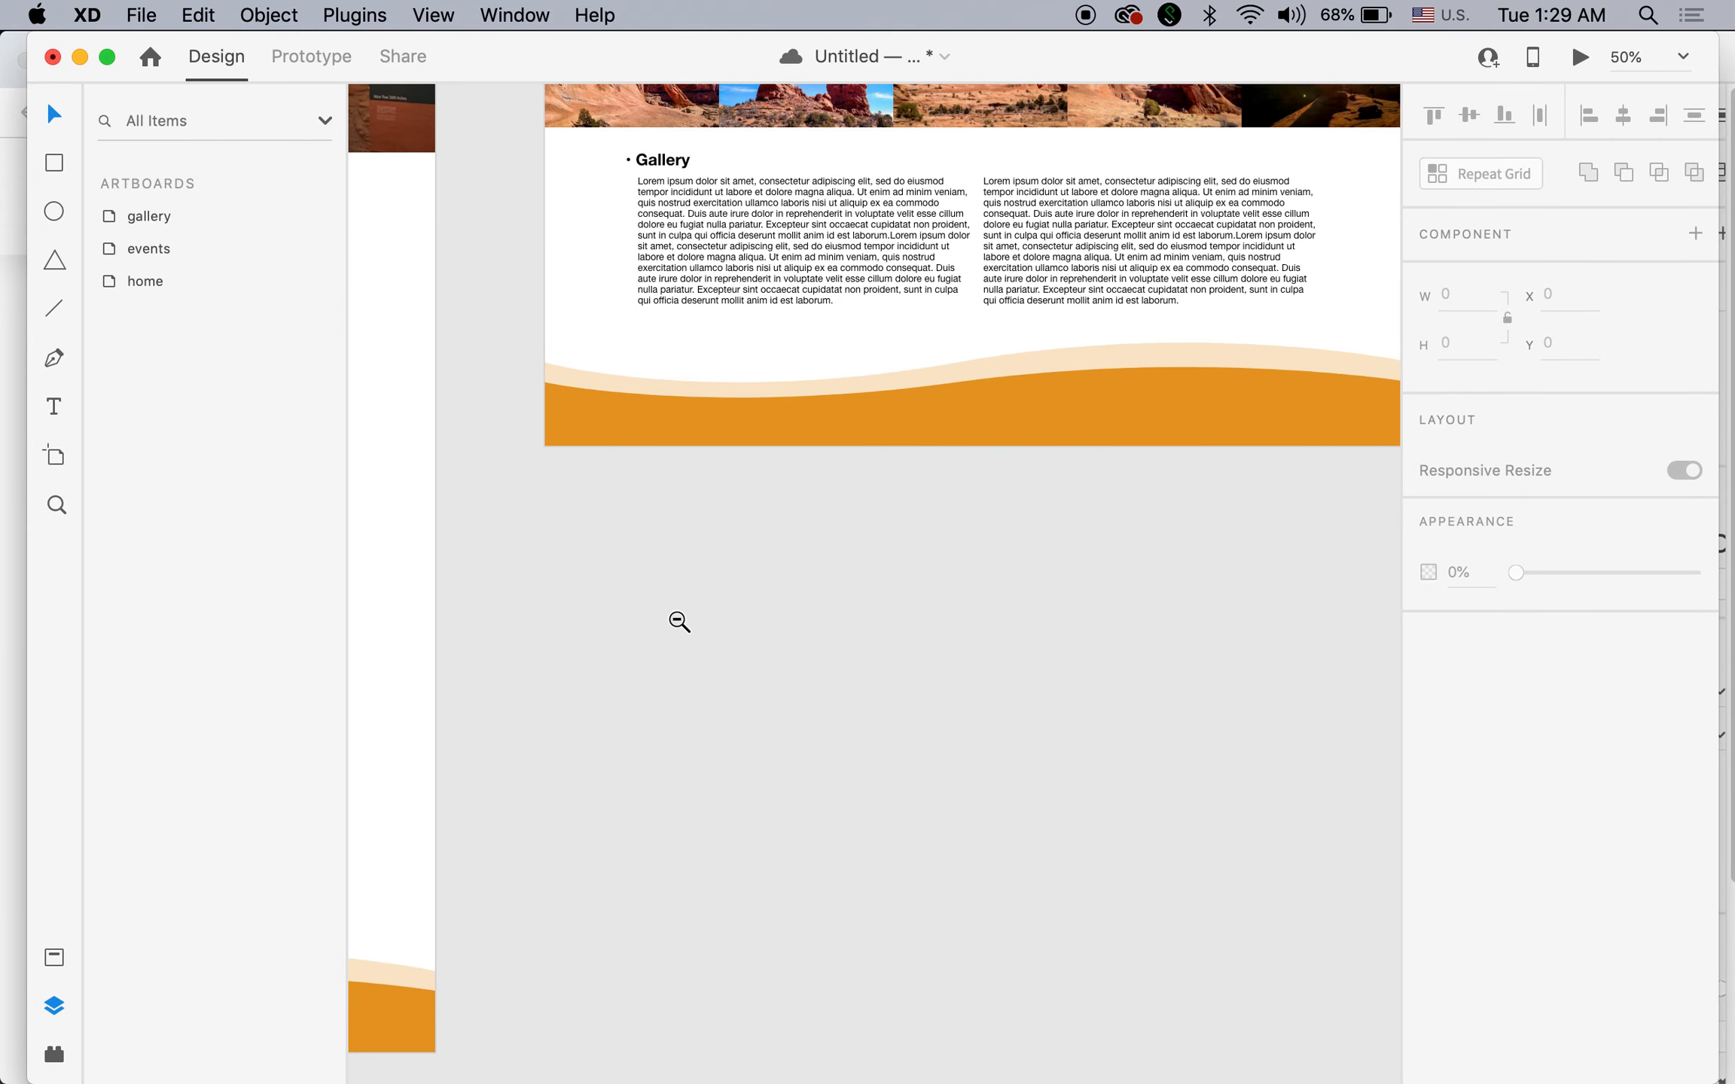
pyautogui.keyDown('alt'); pyautogui.click(669, 619); pyautogui.keyUp('alt')
pyautogui.keyDown('alt'); pyautogui.click(668, 619); pyautogui.keyUp('alt')
pyautogui.moveTo(658, 612); pyautogui.dragTo(944, 662)
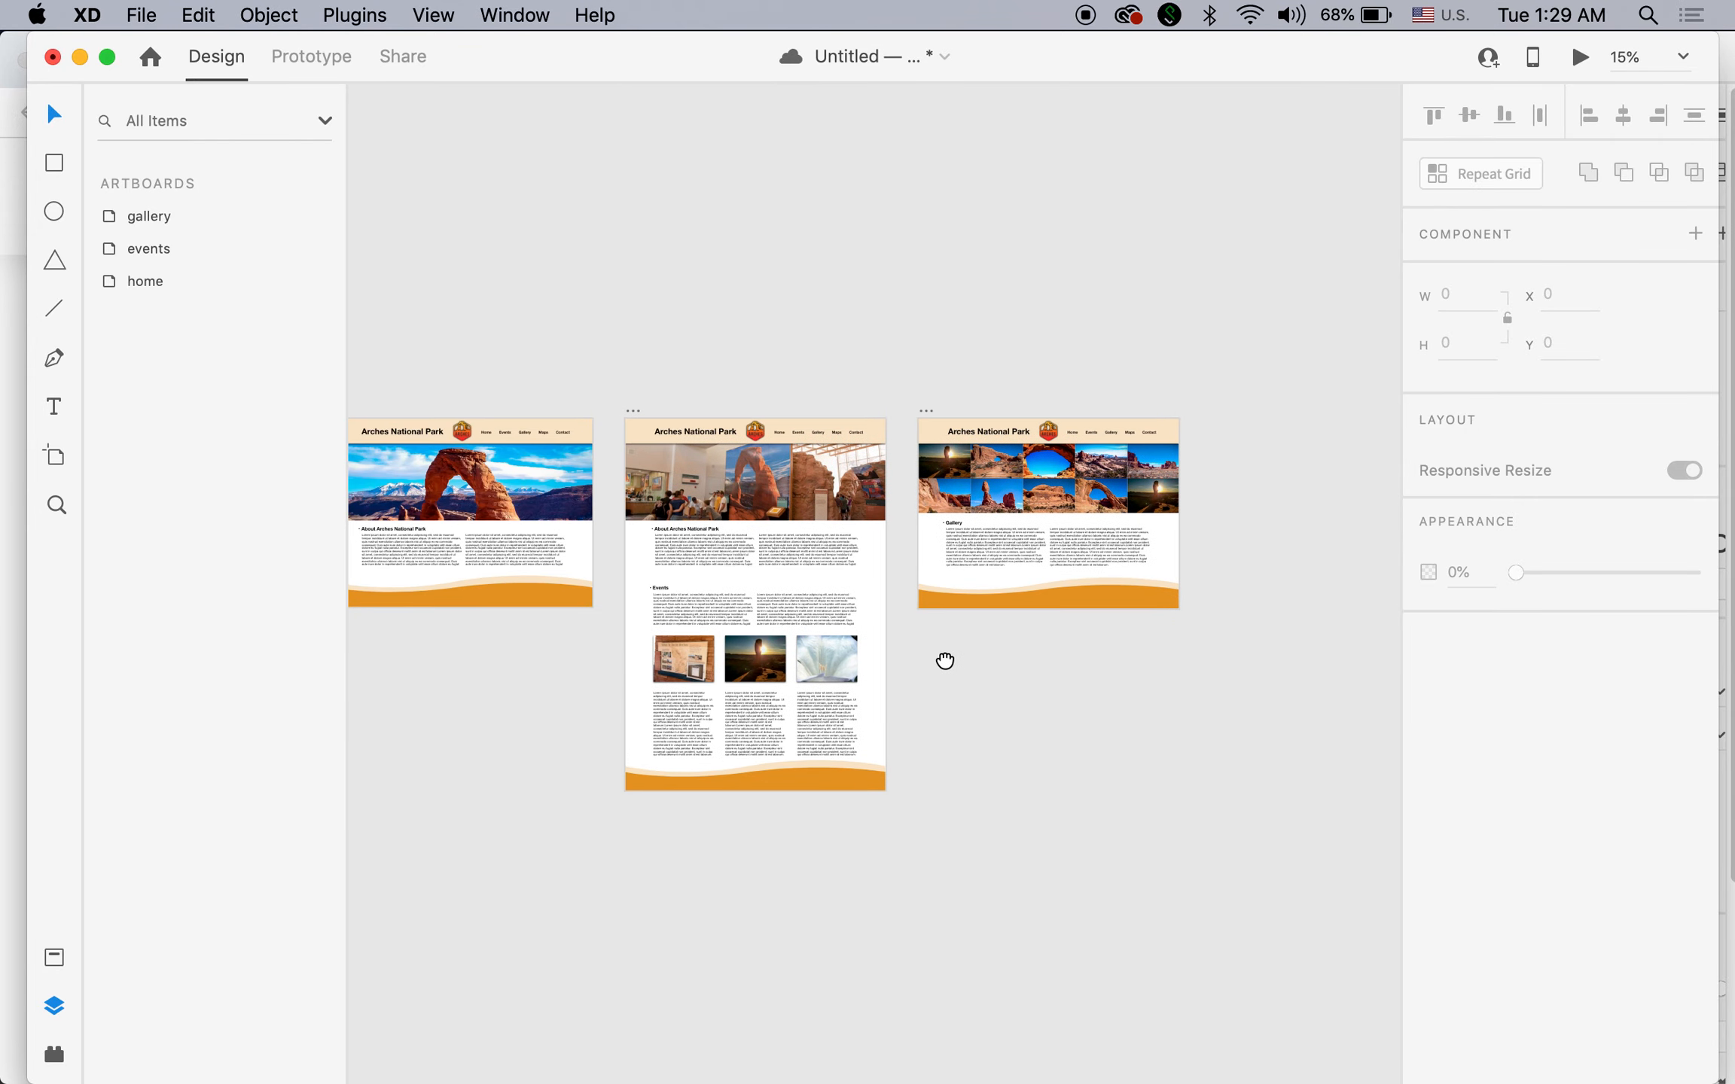
pyautogui.click(304, 51)
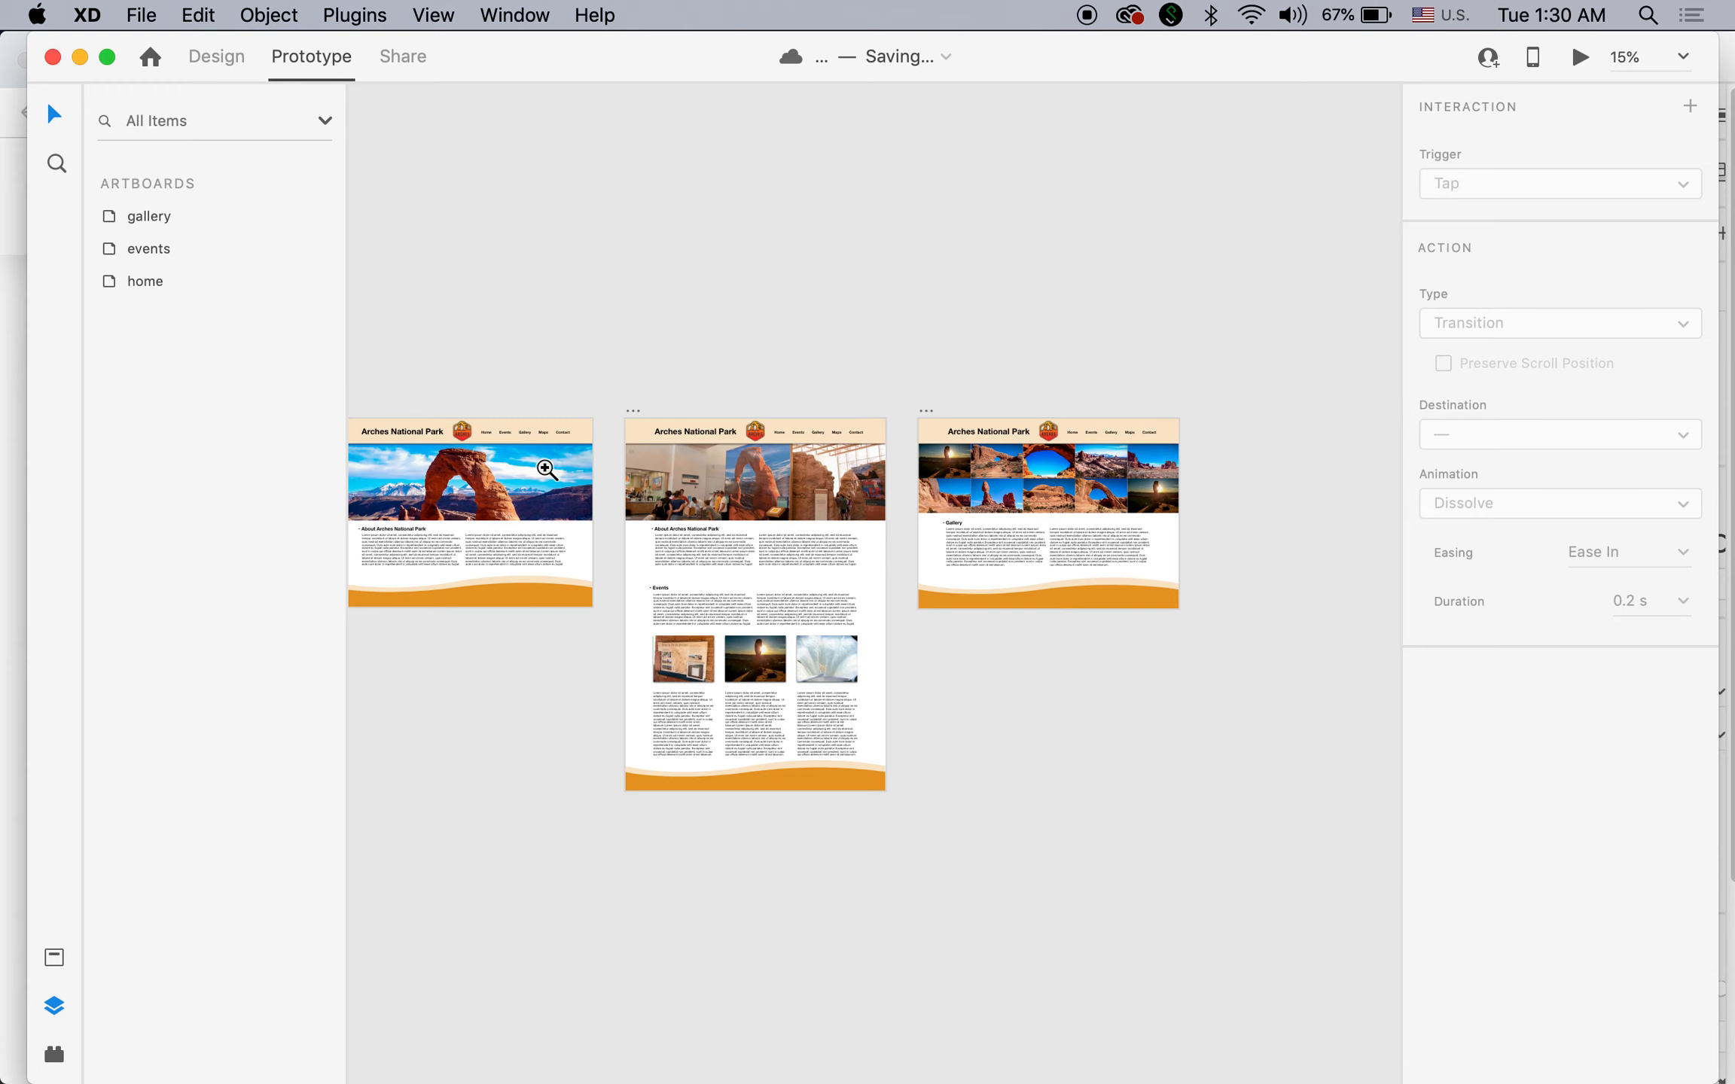
# Link the Gallery nav items on the home and events artboards to the gallery artboard with tap-triggered transitions.
pyautogui.scroll(5, 557, 471)
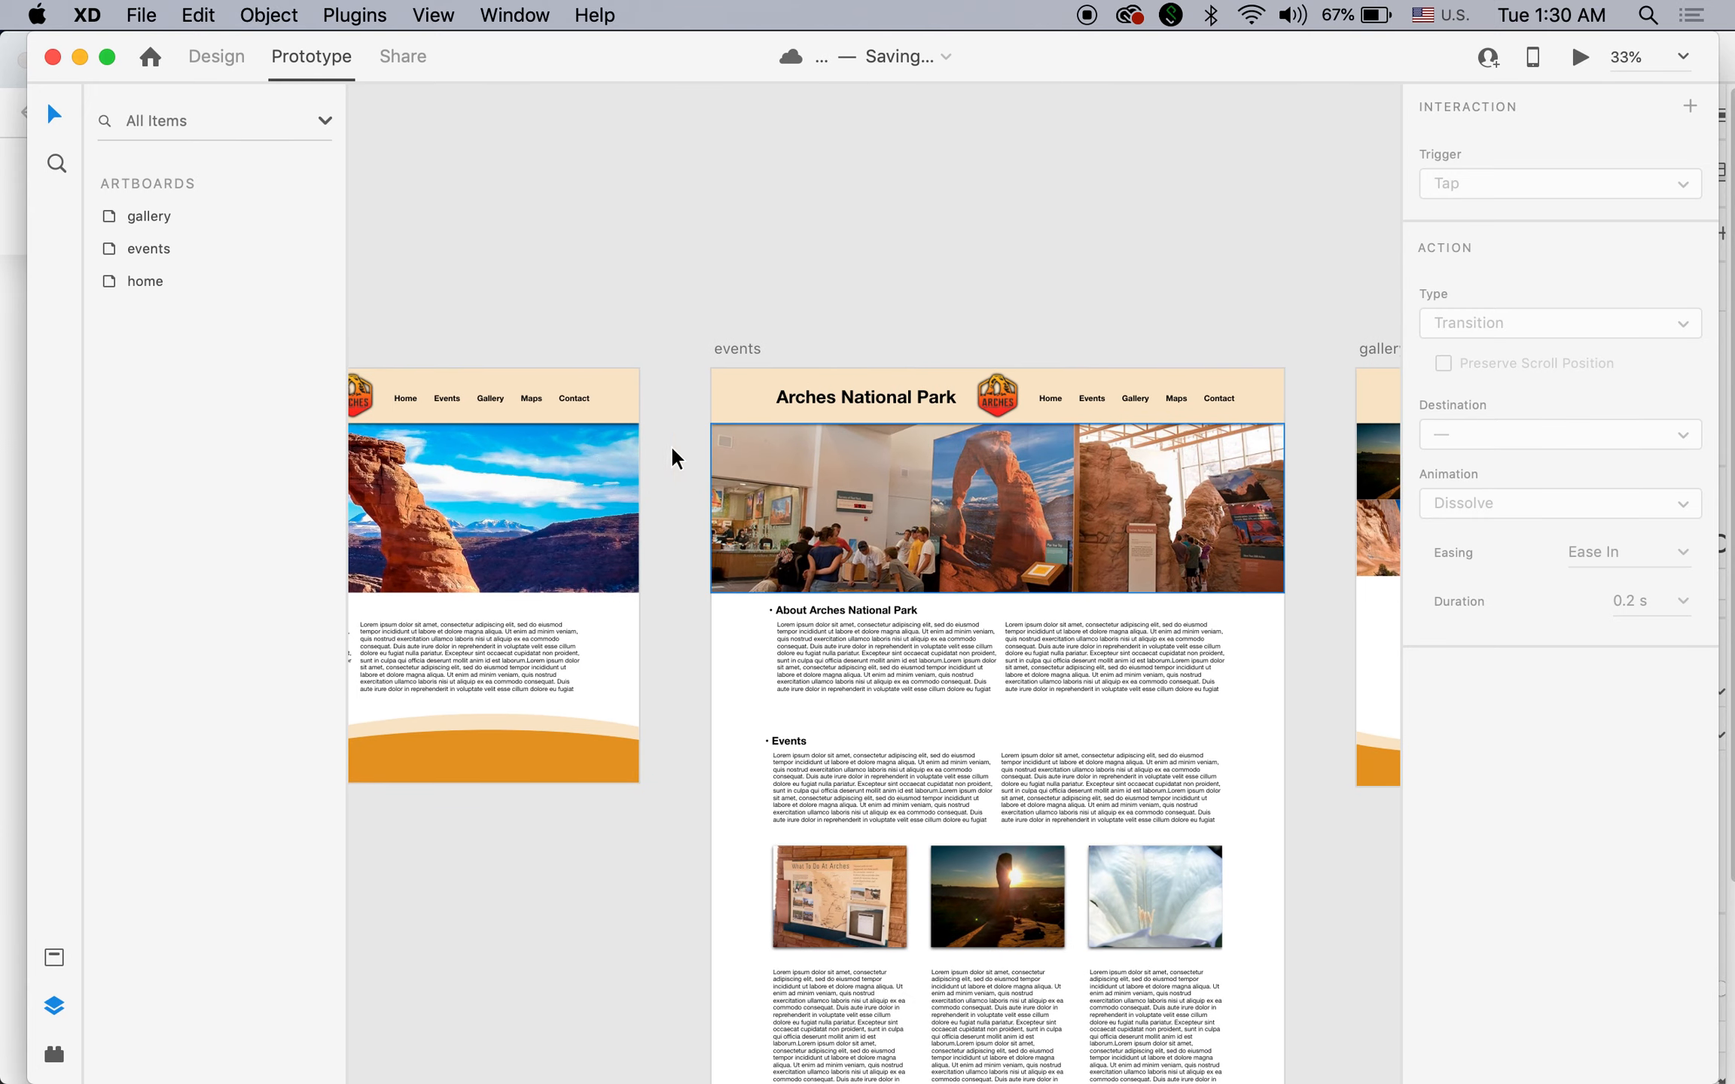
pyautogui.click(493, 393)
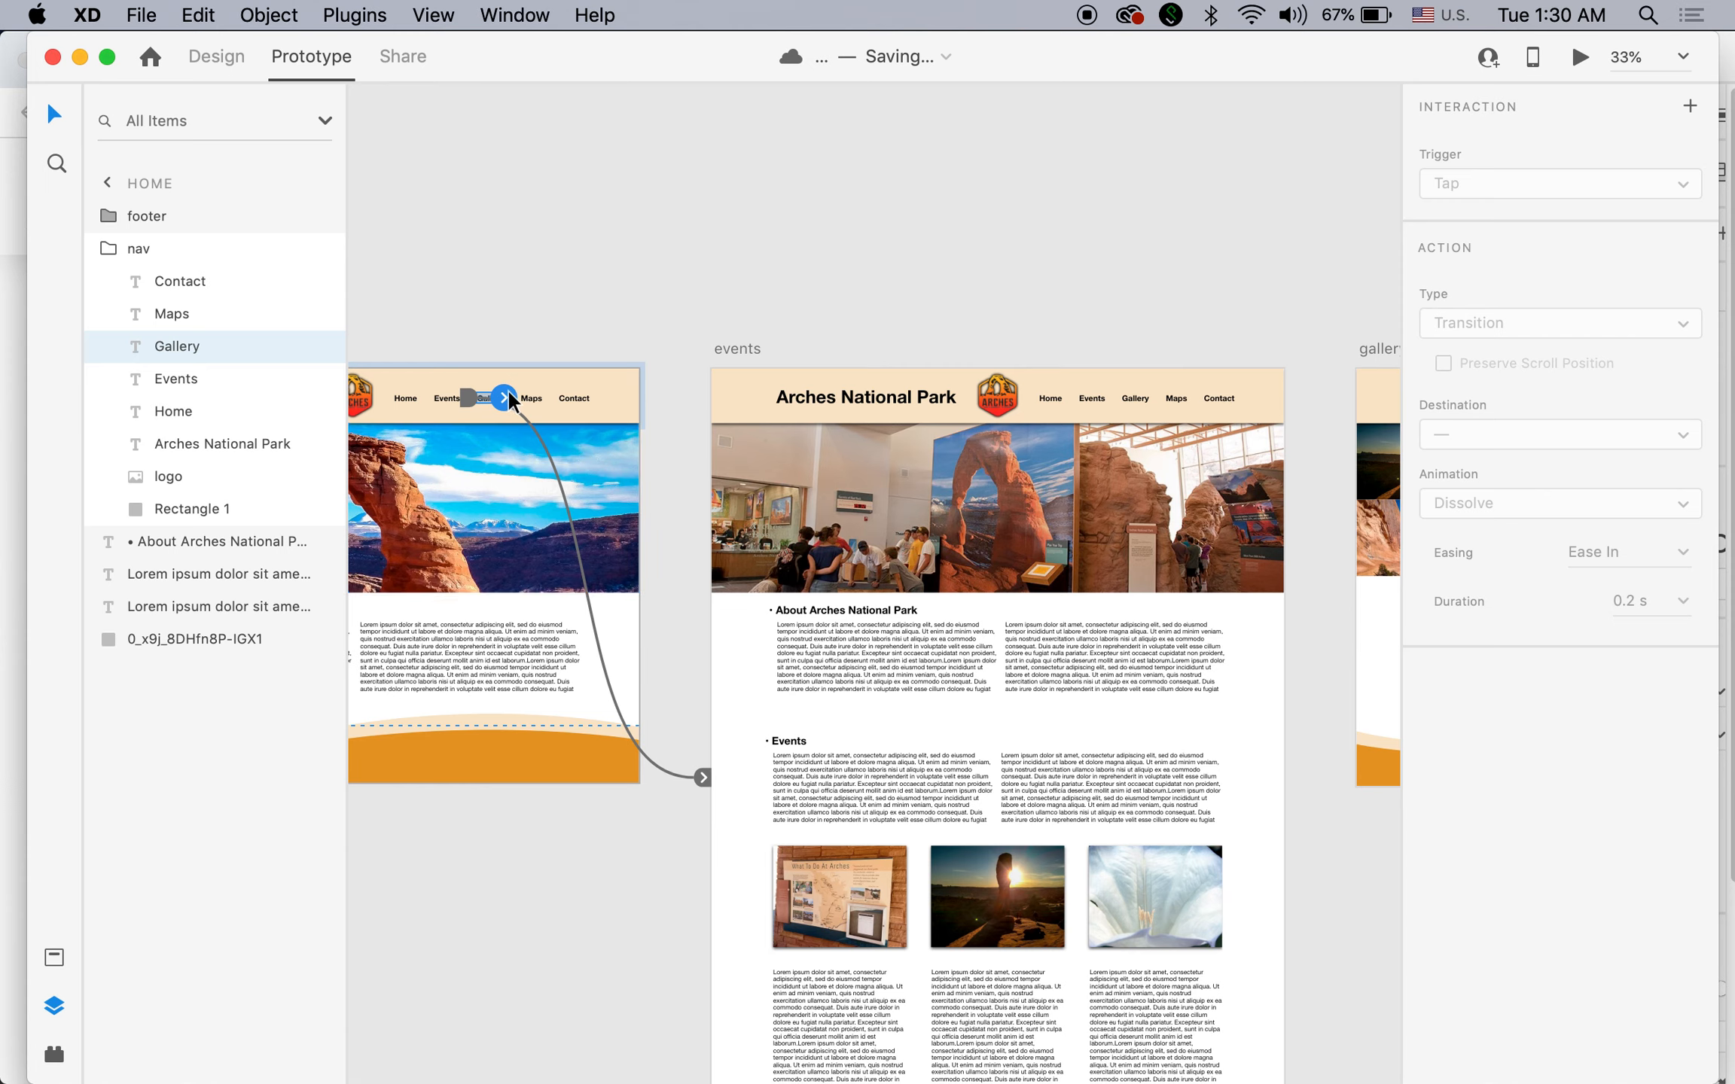
pyautogui.click(529, 336)
pyautogui.click(492, 397)
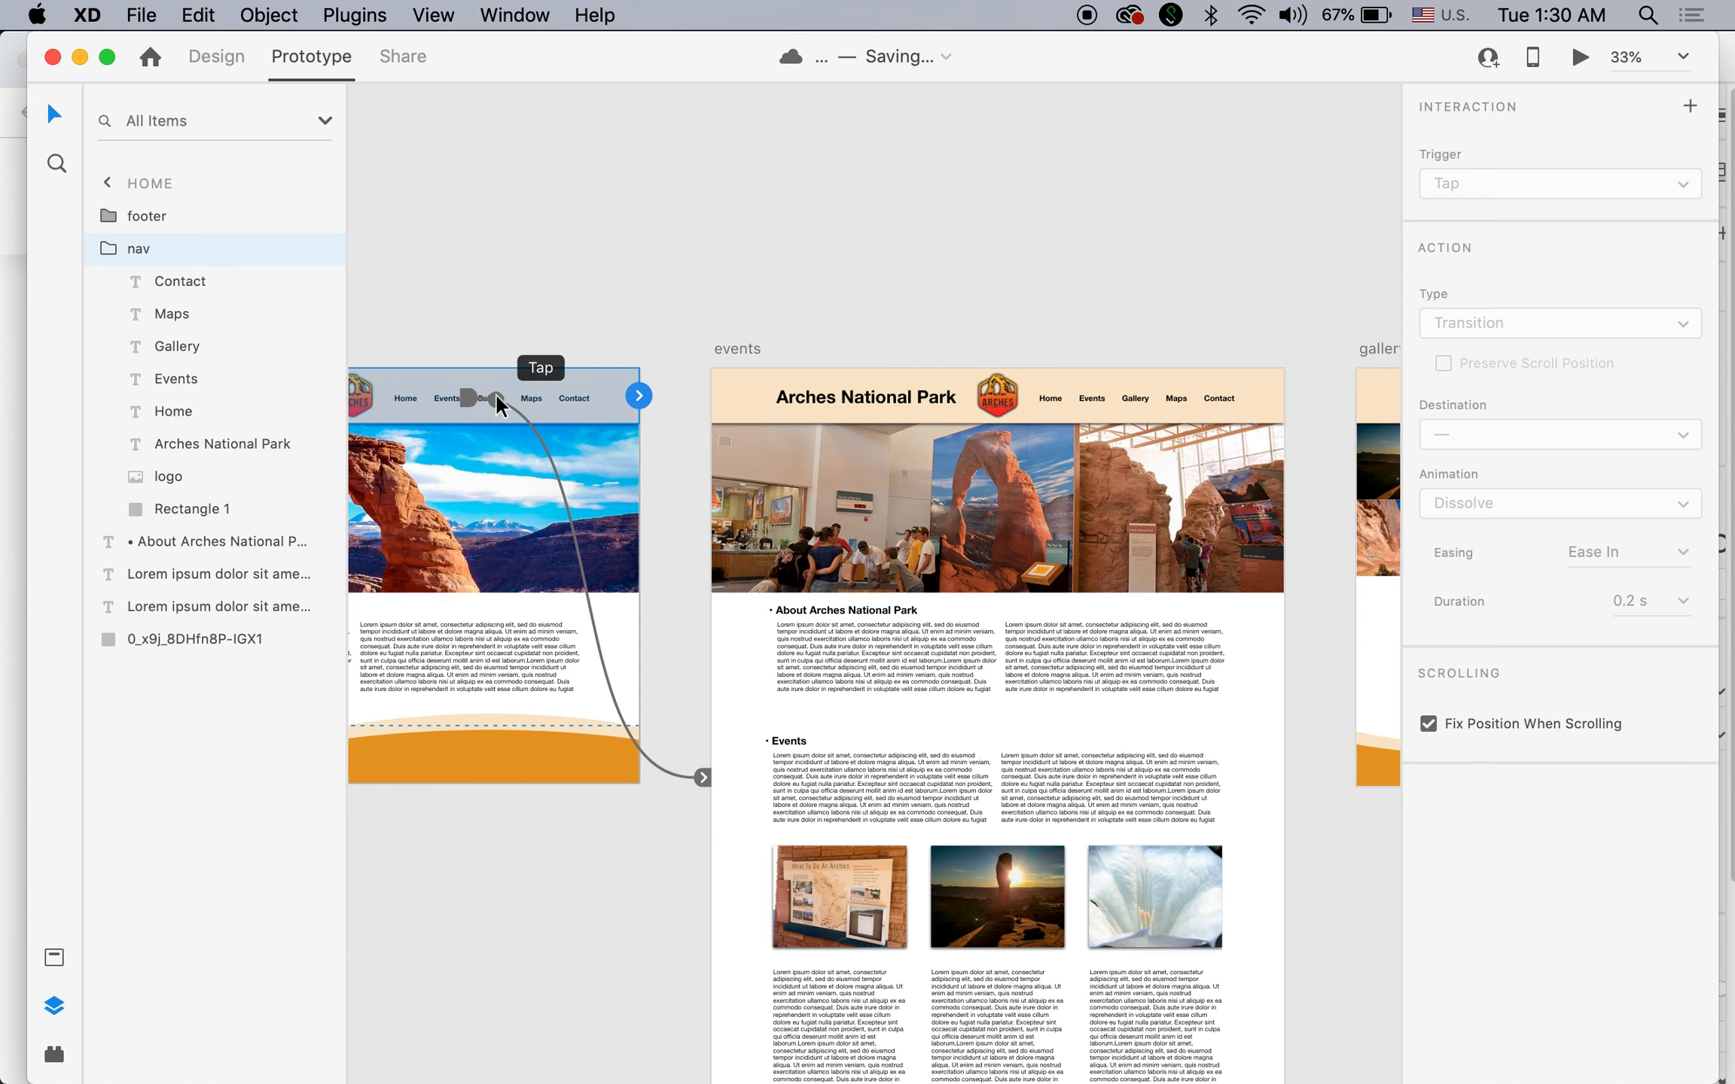
pyautogui.keyDown('super'); pyautogui.click(507, 381); pyautogui.keyUp('super')
pyautogui.keyDown('super'); pyautogui.click(508, 421); pyautogui.keyUp('super')
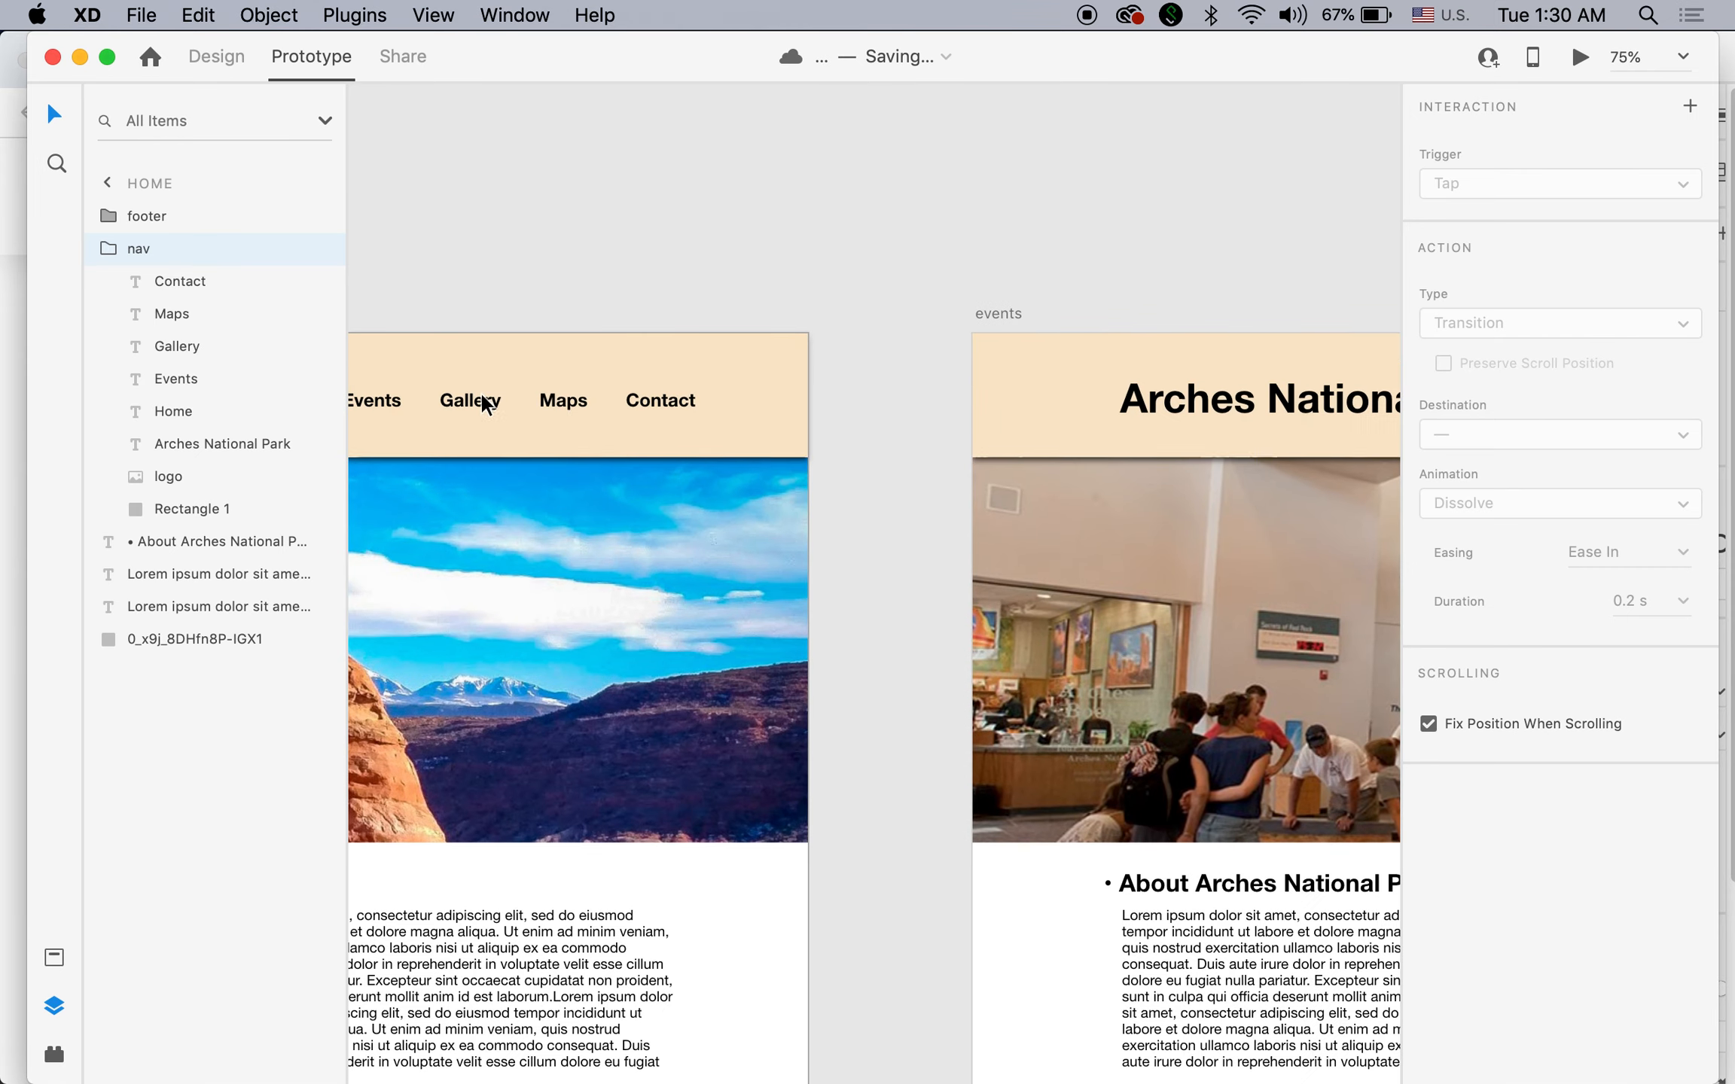
pyautogui.click(490, 402)
pyautogui.click(494, 394)
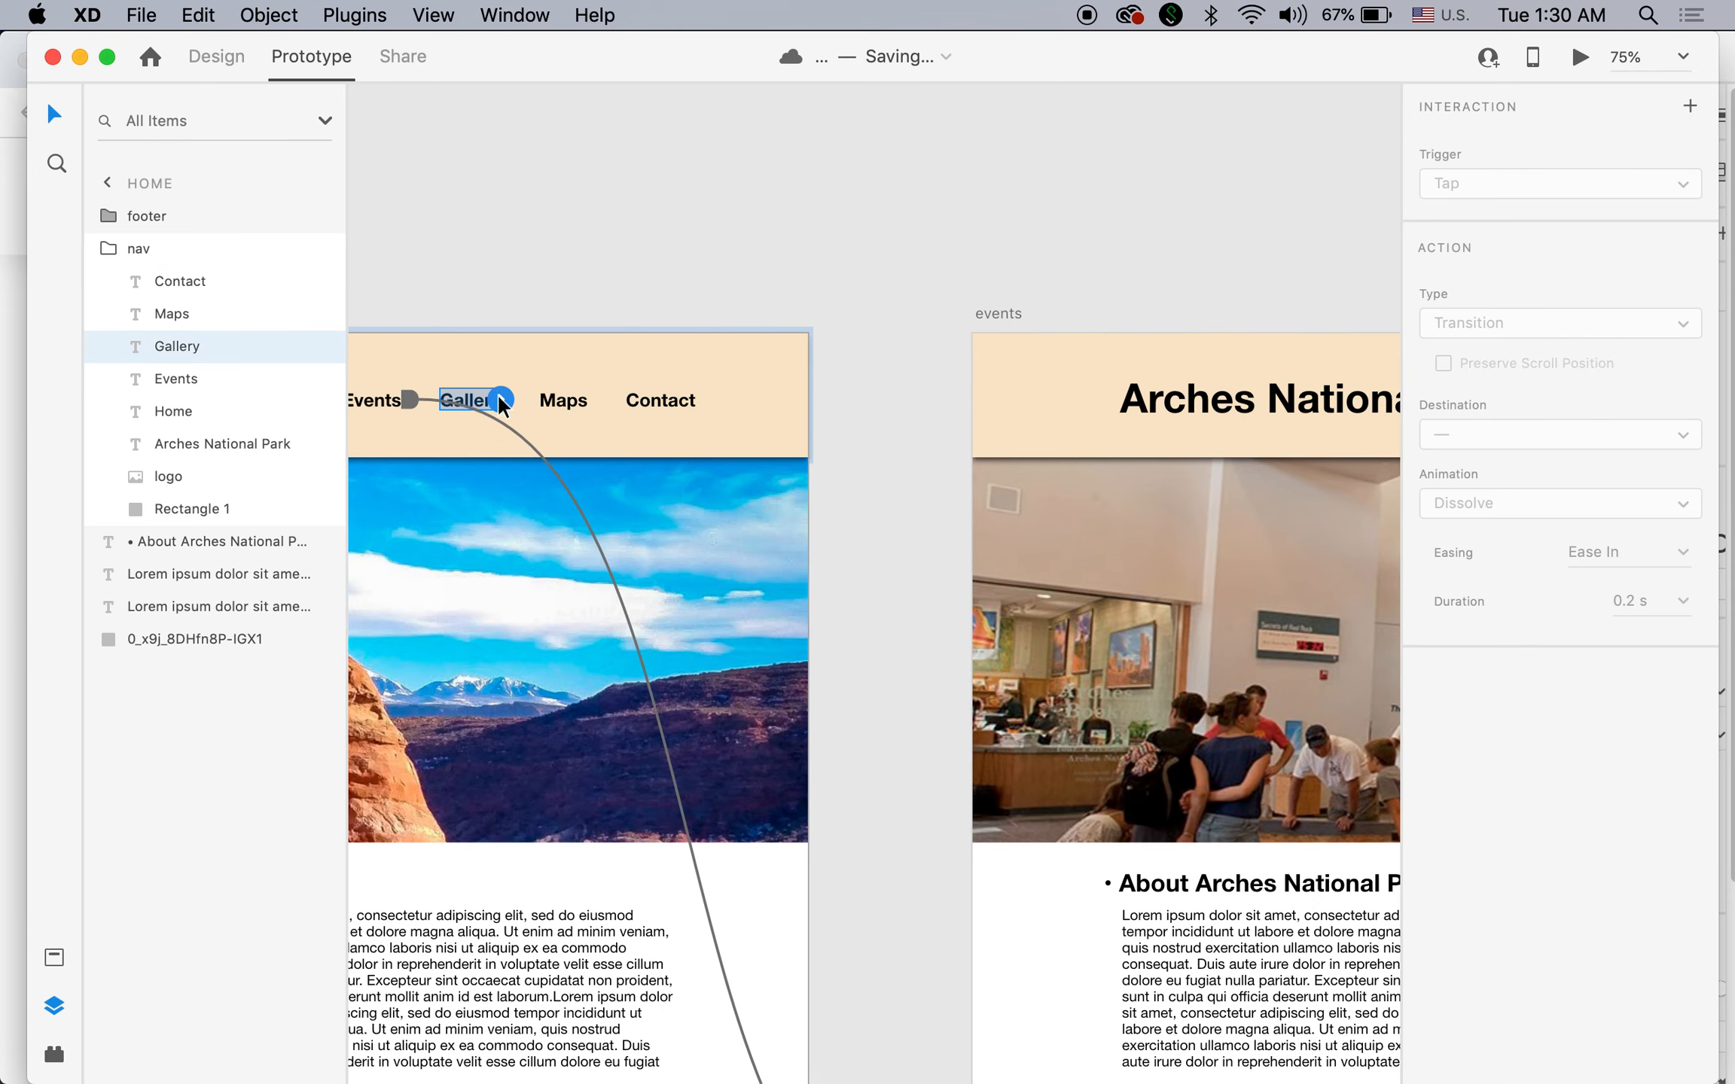
pyautogui.moveTo(503, 407); pyautogui.dragTo(1267, 559)
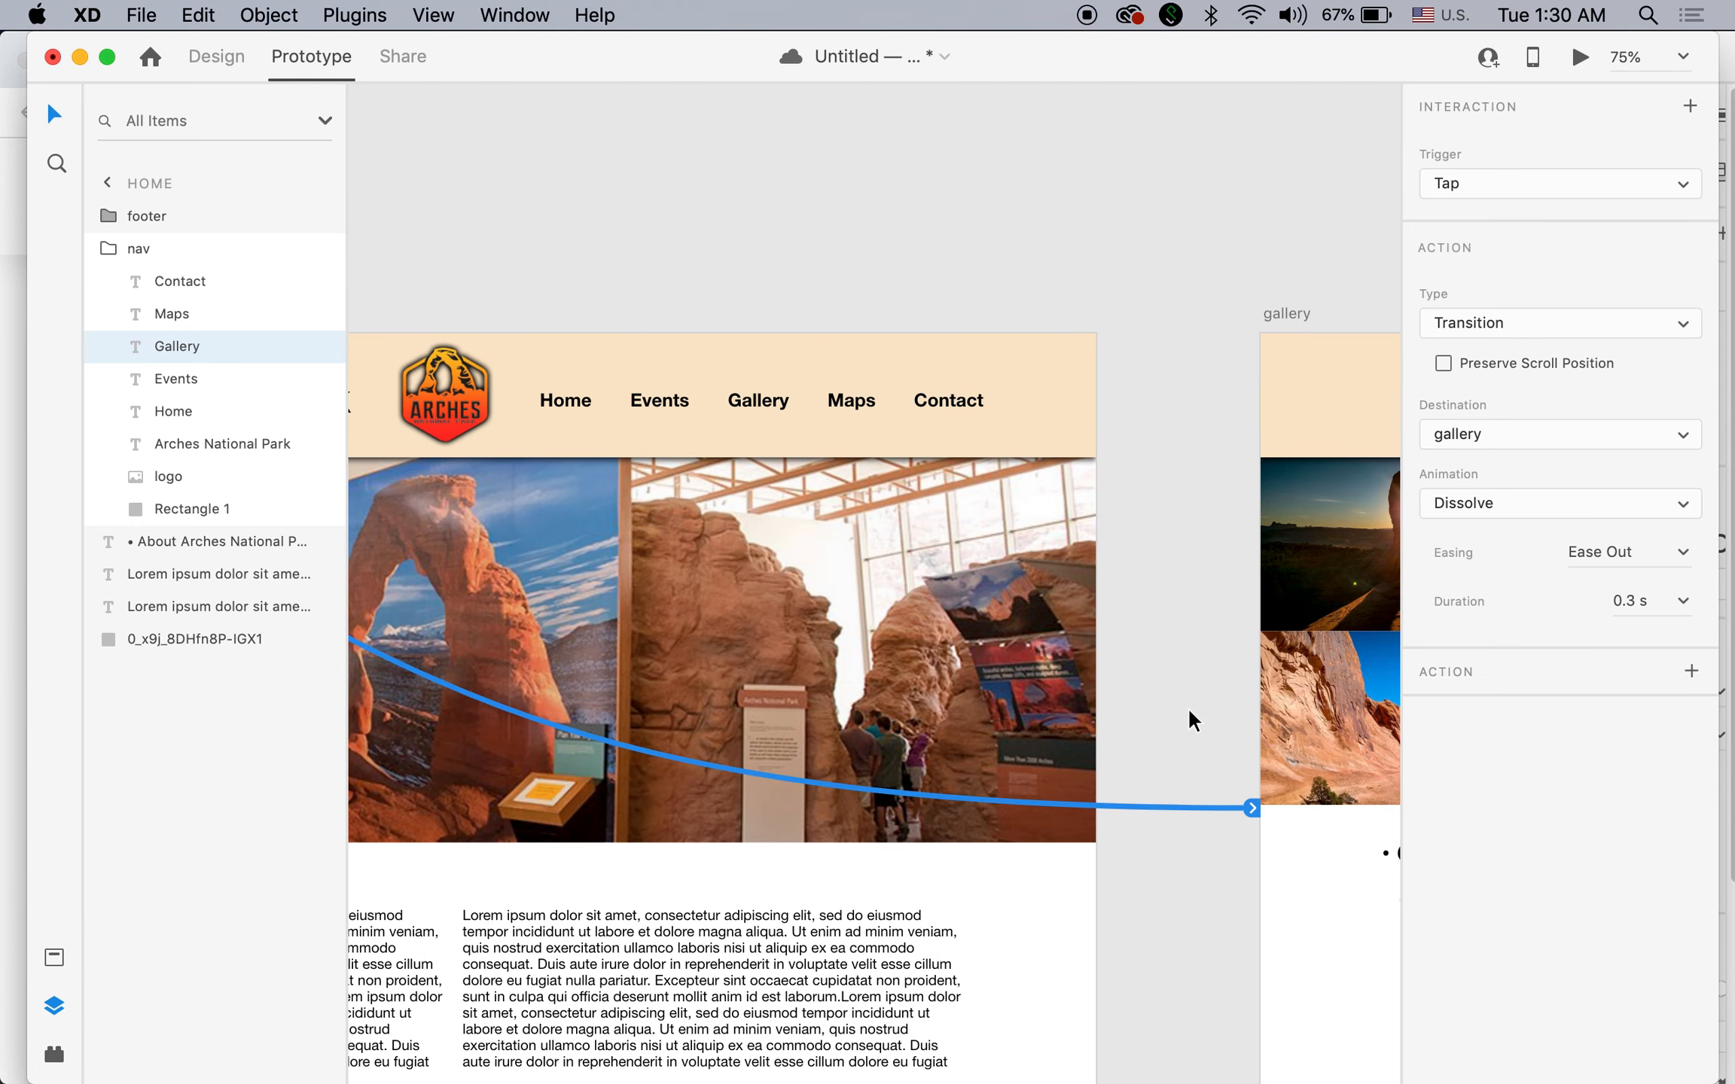
pyautogui.click(759, 397)
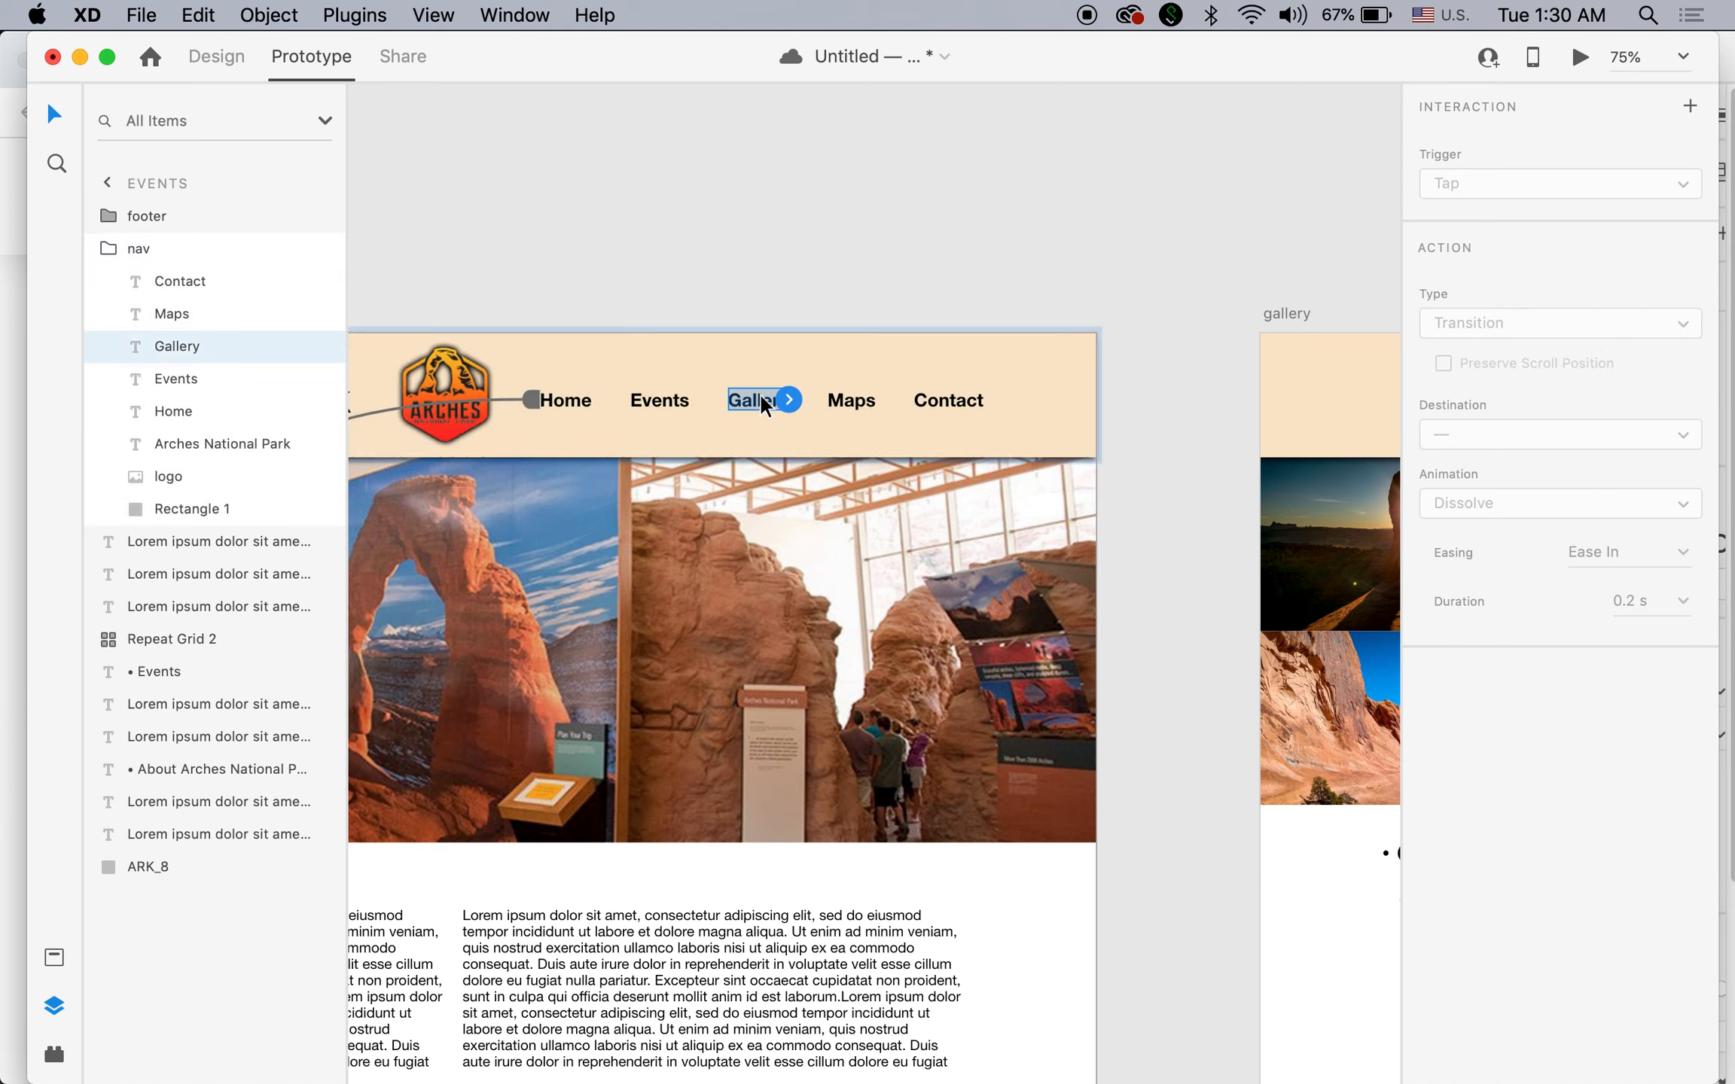
pyautogui.moveTo(853, 384); pyautogui.dragTo(1271, 583)
# Link the gallery artboard's Home nav item to the home artboard with a tap-triggered Dissolve transition.
pyautogui.moveTo(1175, 476); pyautogui.dragTo(681, 530)
pyautogui.moveTo(1096, 496); pyautogui.dragTo(580, 449)
pyautogui.click(1128, 415)
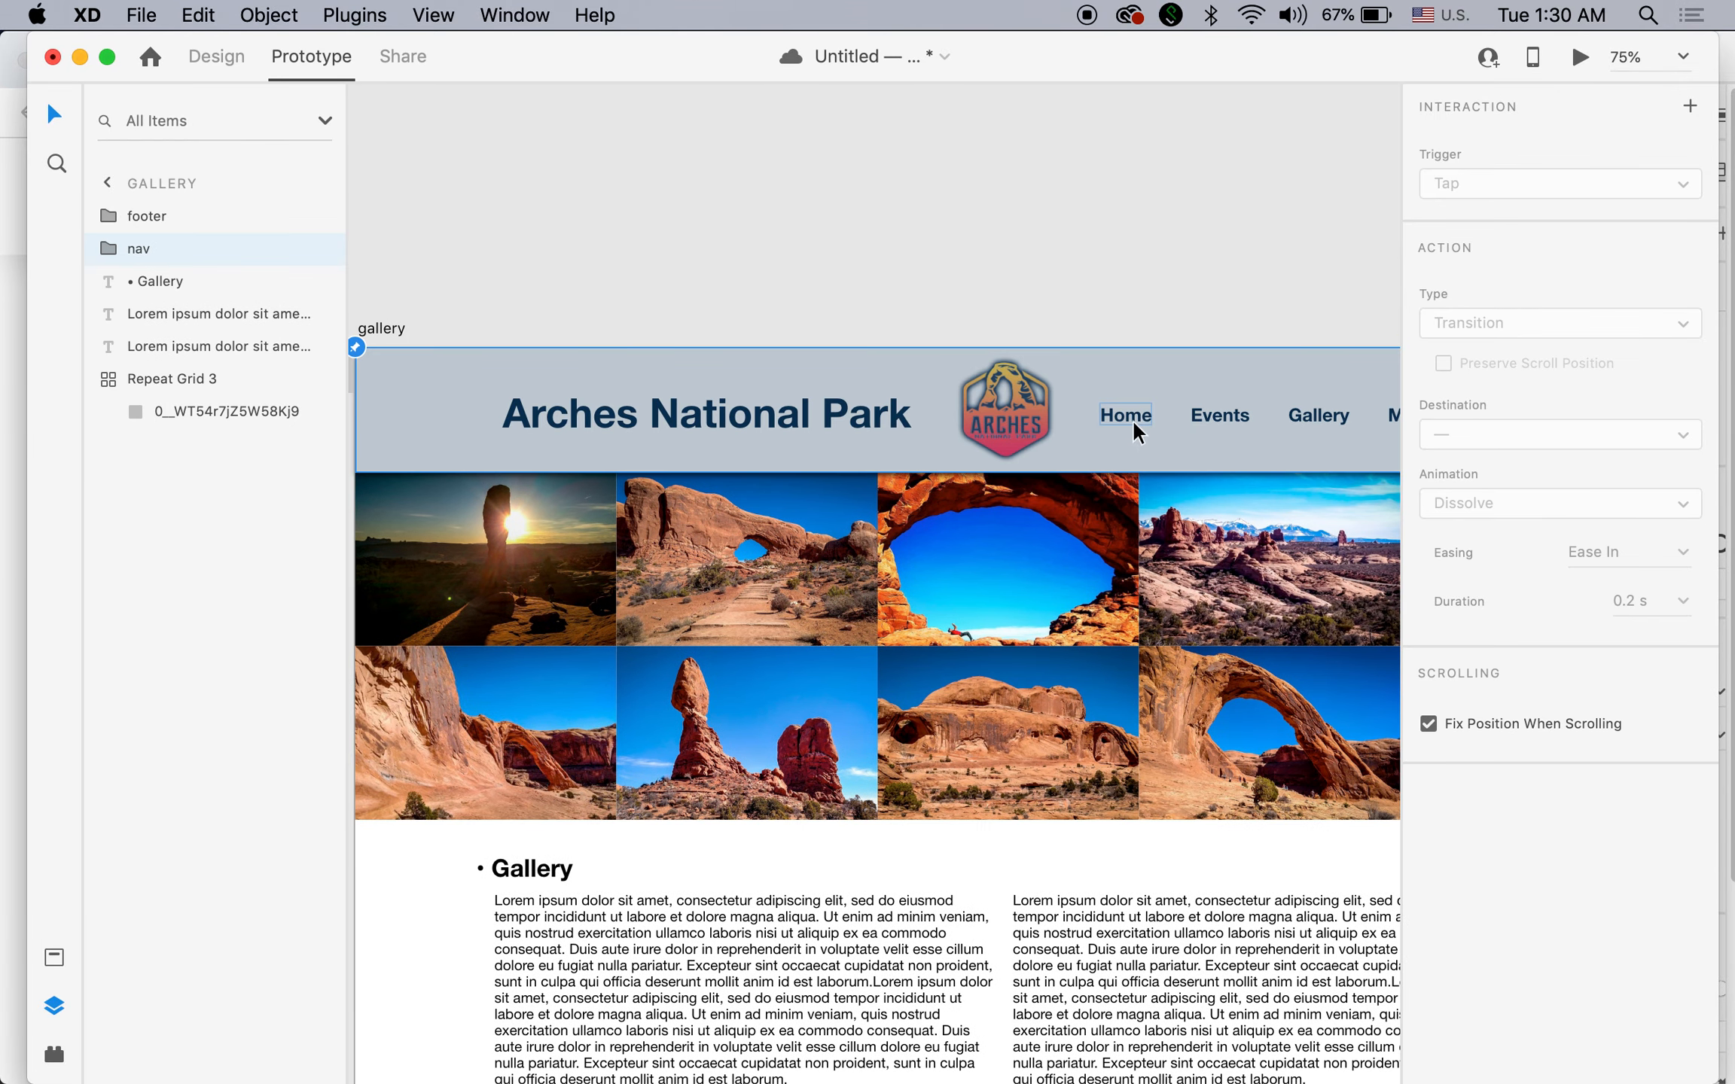
pyautogui.doubleClick(1132, 417)
pyautogui.moveTo(1151, 413); pyautogui.dragTo(609, 743)
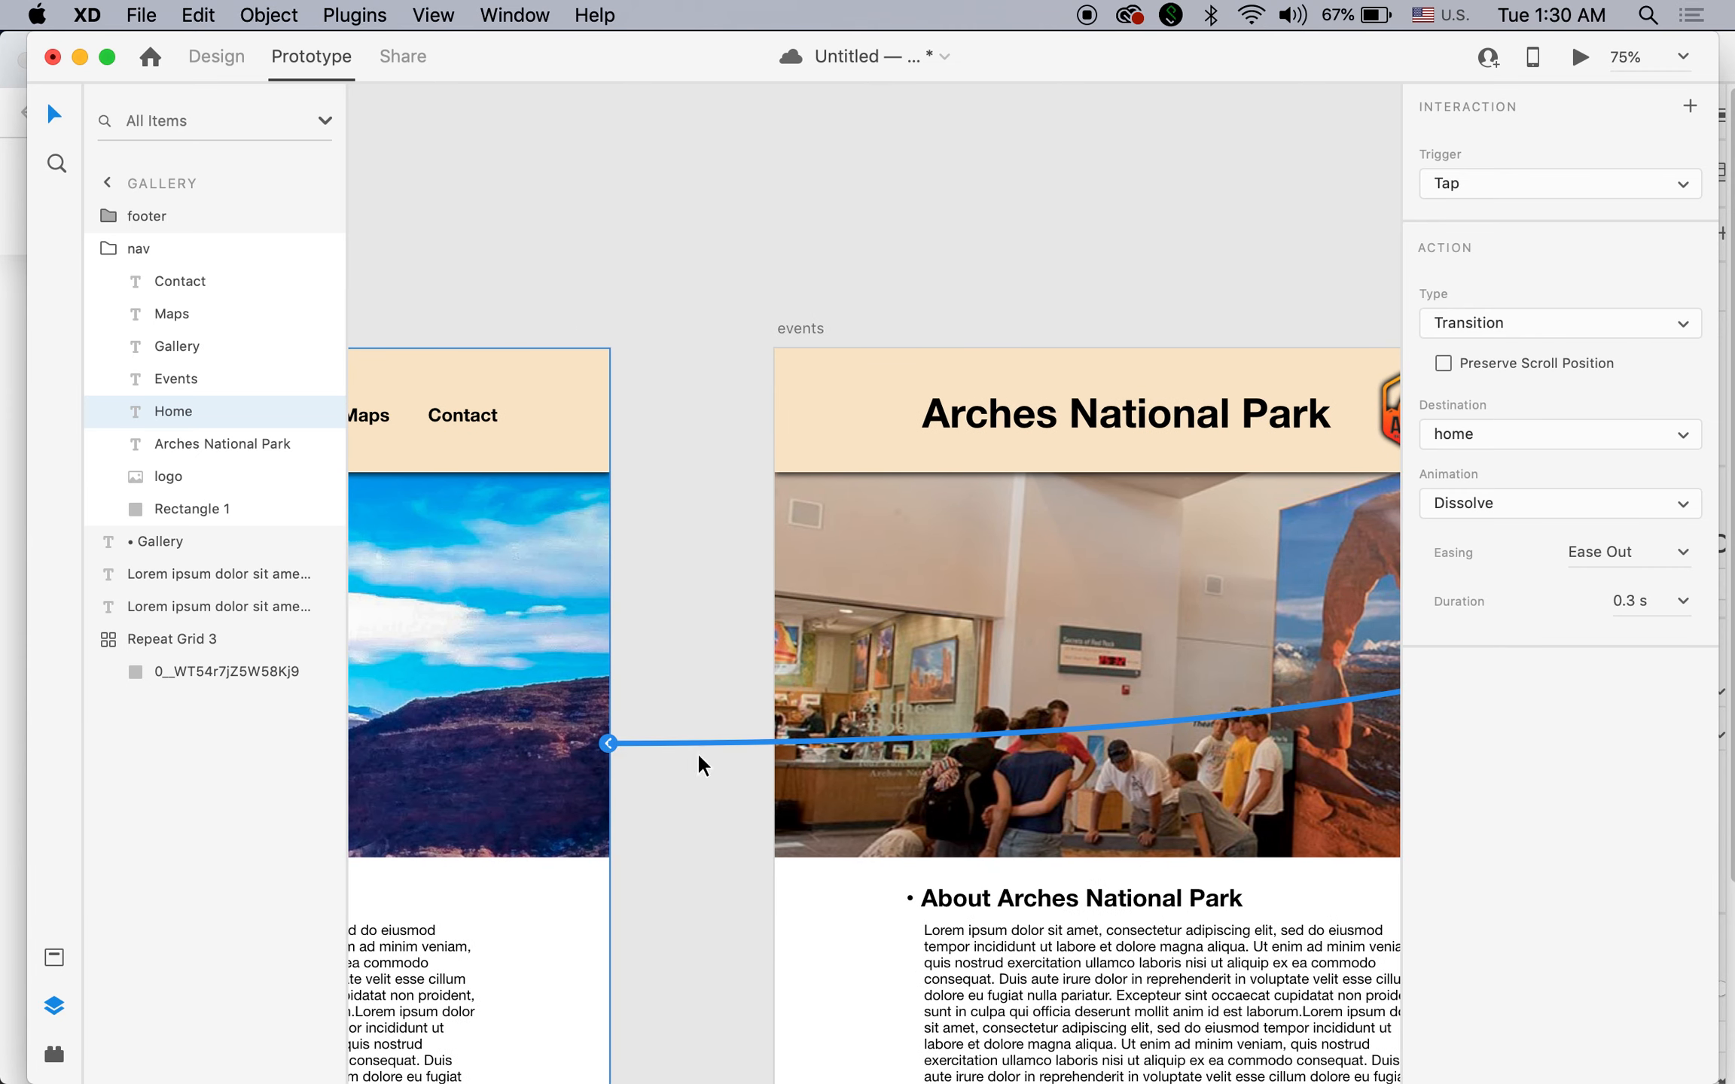
# Link the gallery artboard's Events nav item to the events artboard, and clear the selection.
pyautogui.press('space')
pyautogui.moveTo(1022, 627); pyautogui.dragTo(202, 587)
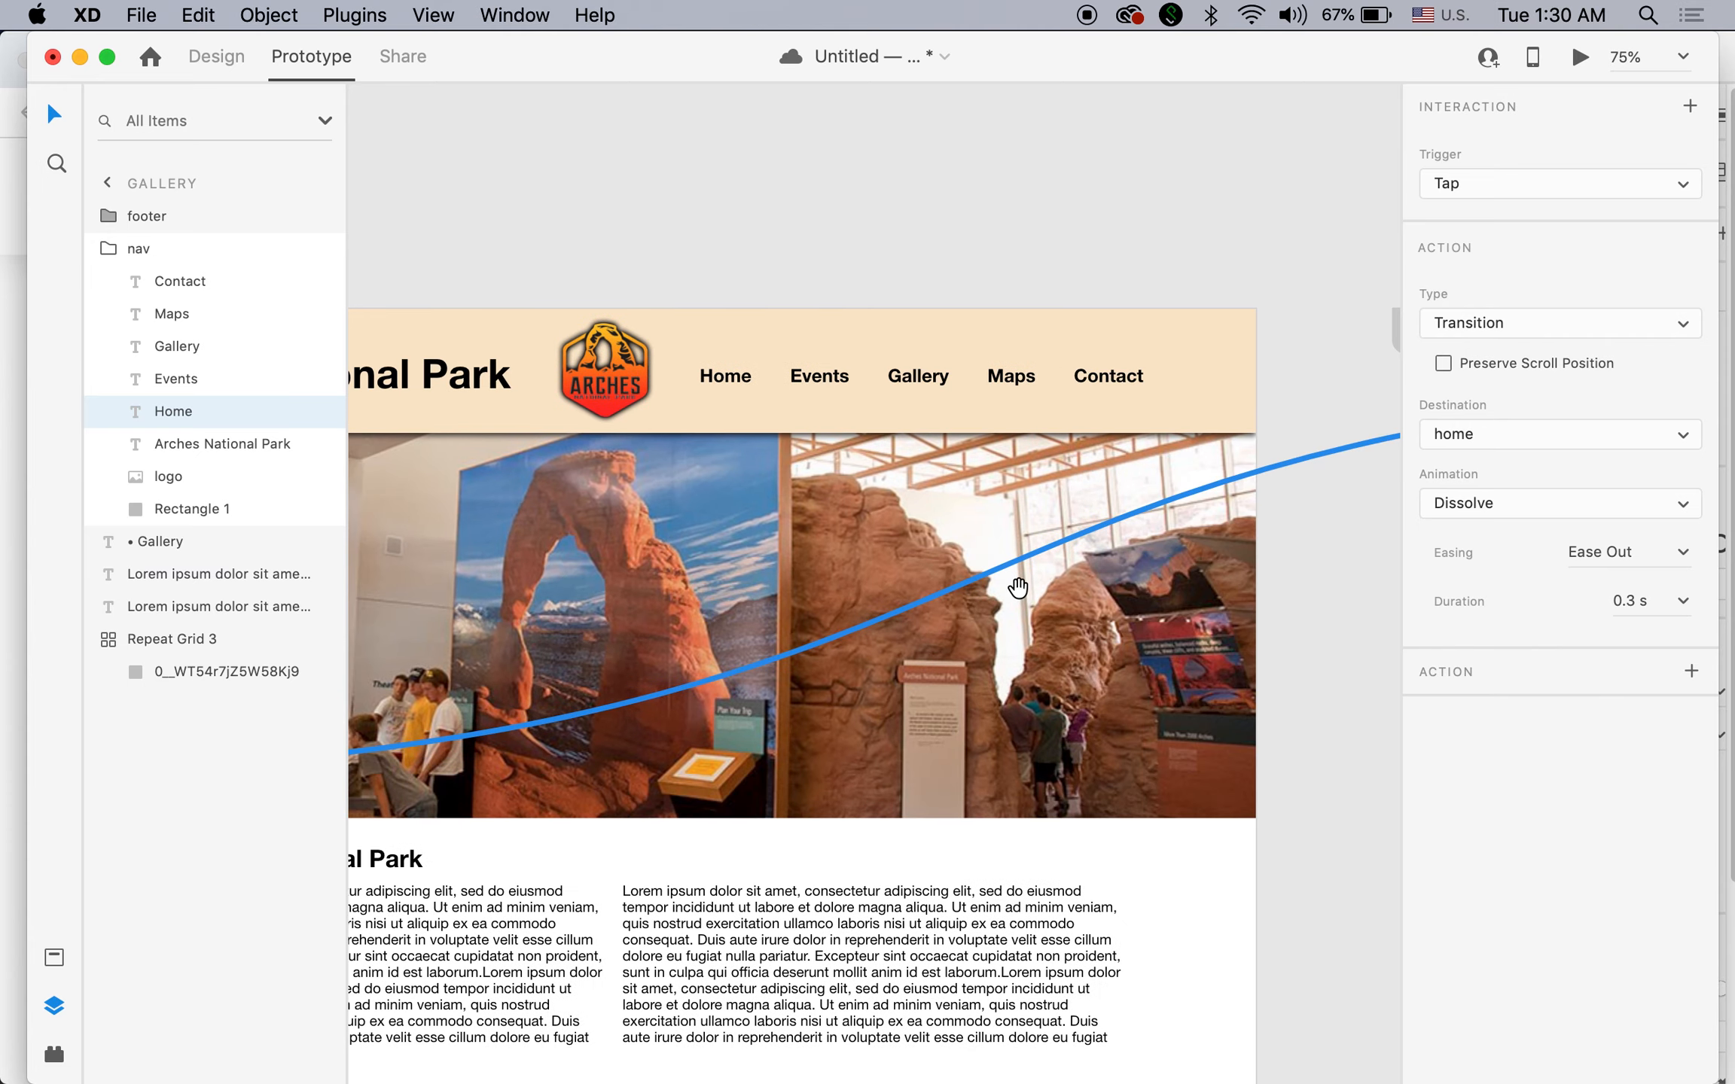
pyautogui.moveTo(1018, 588); pyautogui.dragTo(175, 583)
pyautogui.moveTo(843, 573); pyautogui.dragTo(239, 579)
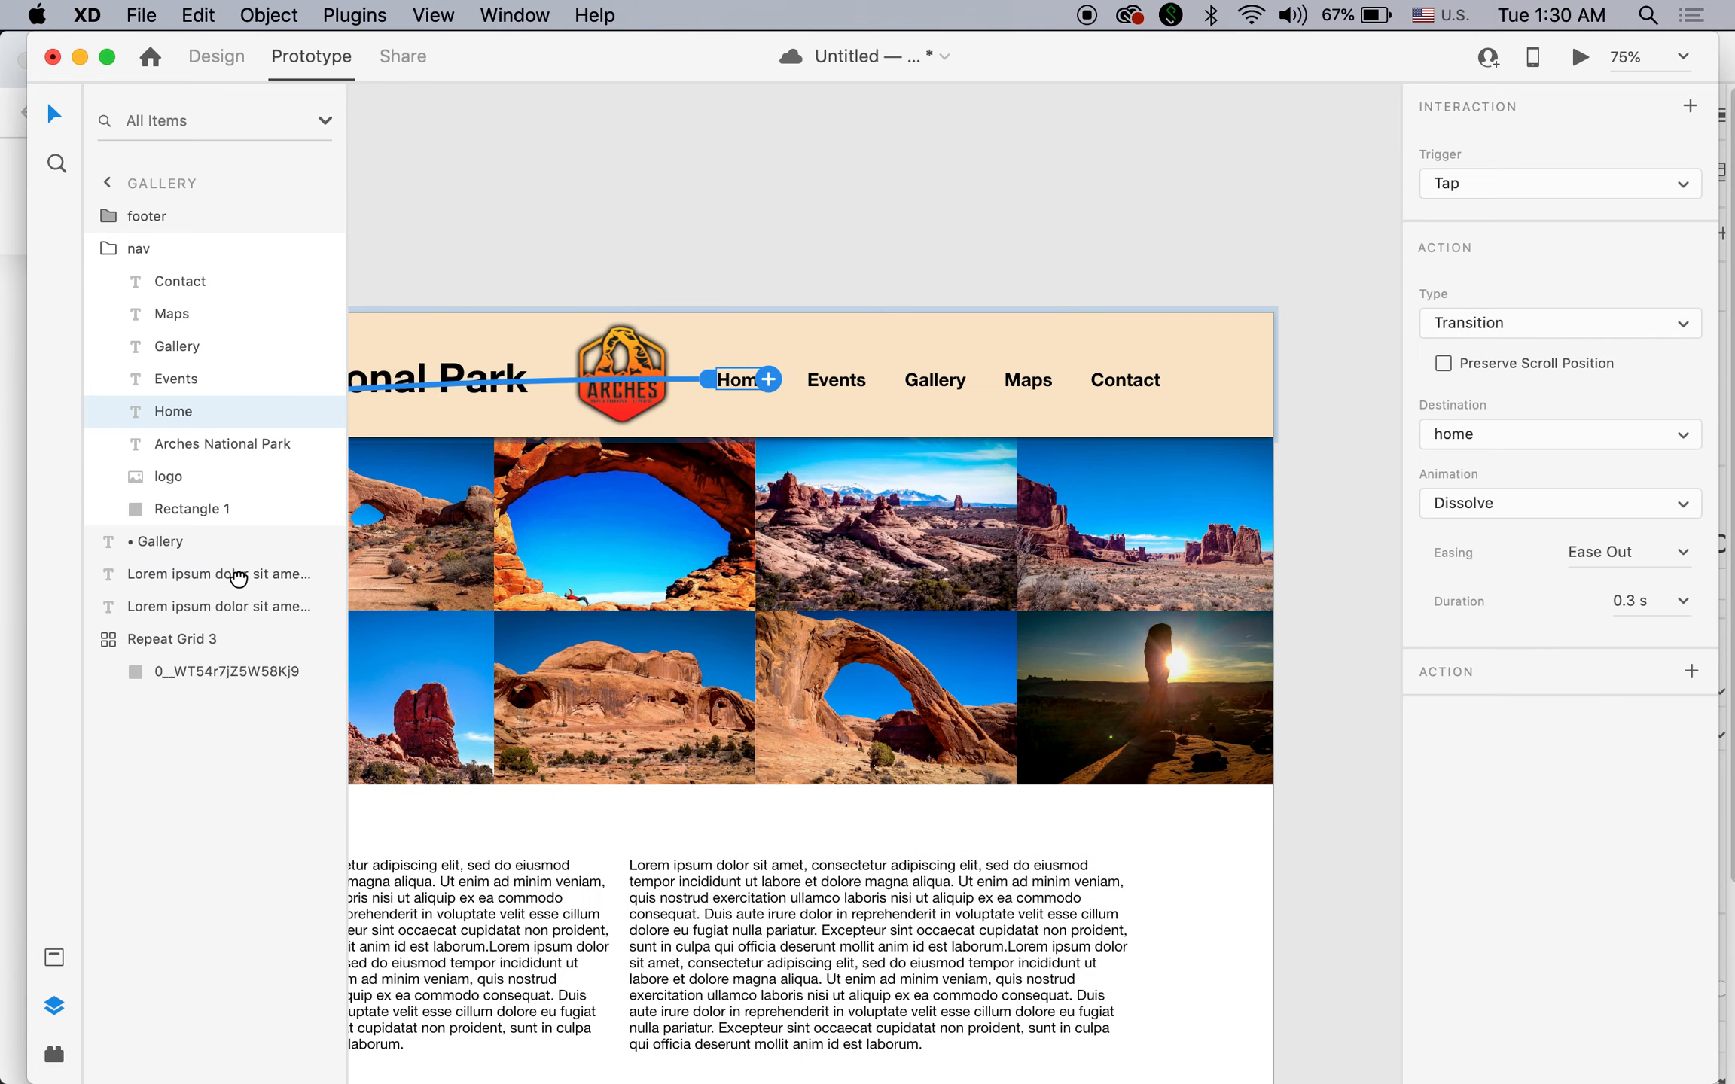
pyautogui.click(828, 380)
pyautogui.moveTo(869, 377); pyautogui.dragTo(602, 784)
pyautogui.click(648, 226)
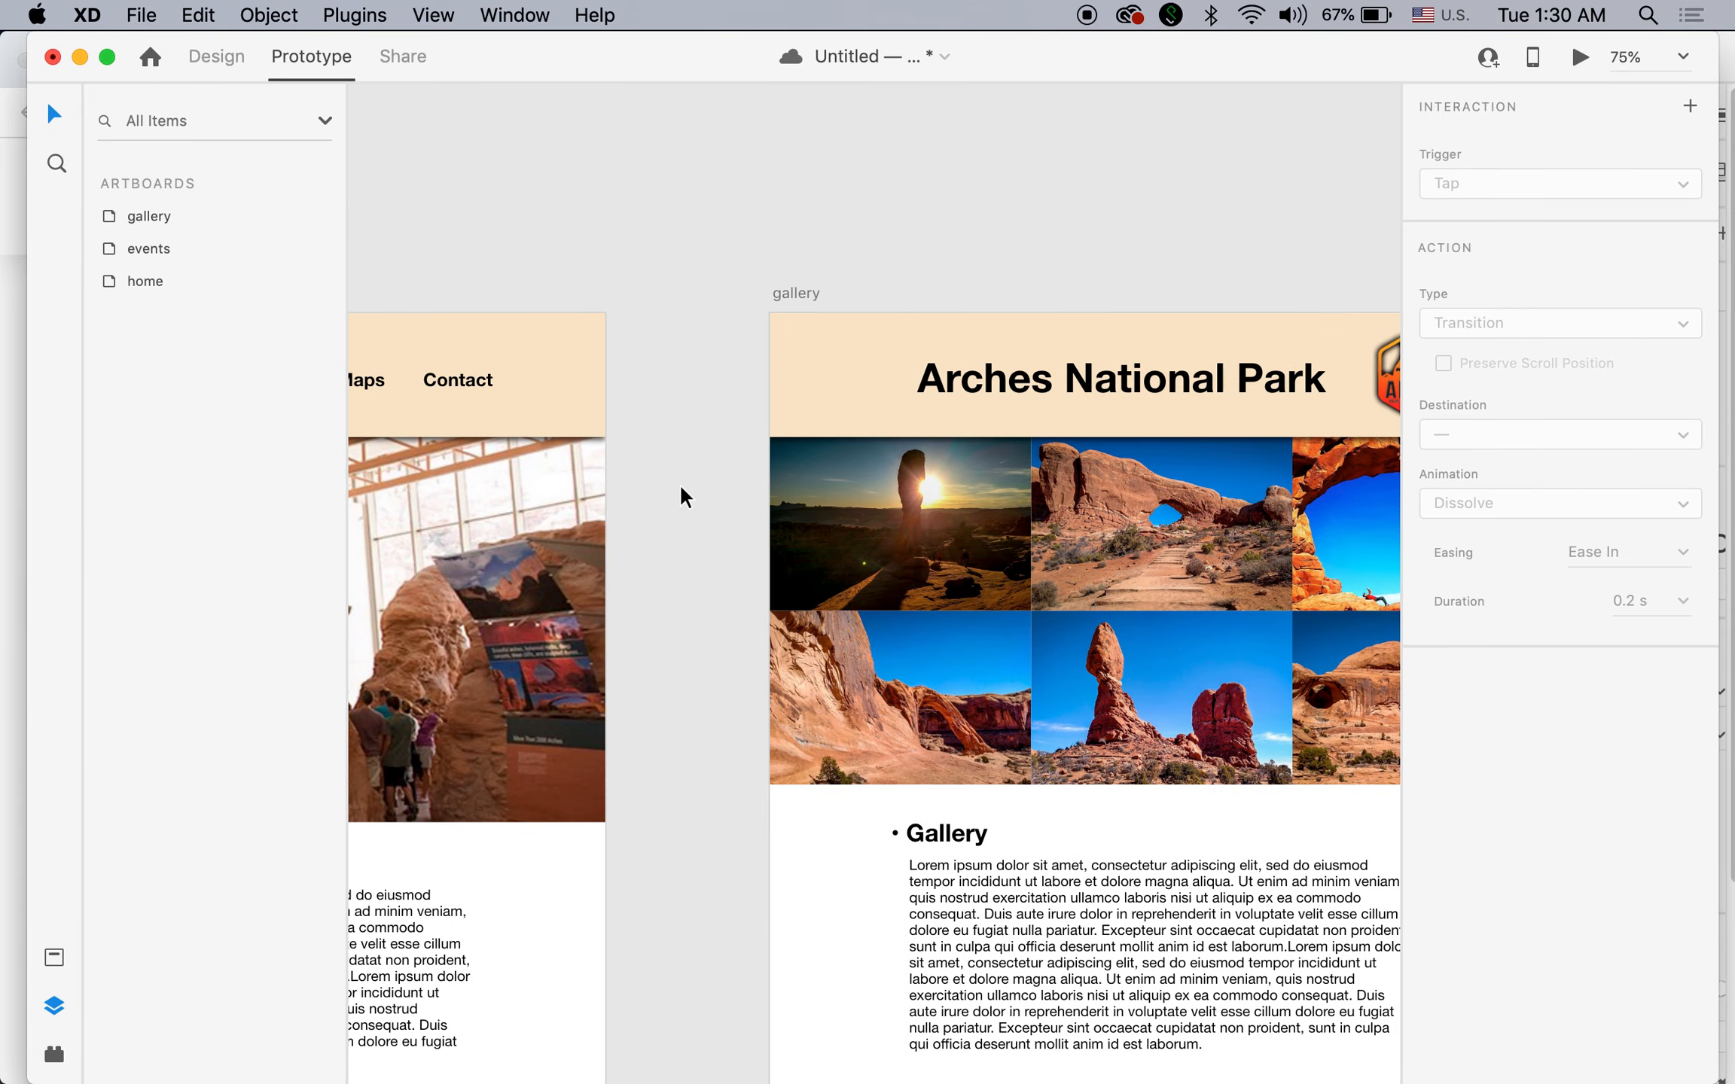
pyautogui.scroll(-5, 681, 557)
pyautogui.moveTo(652, 608); pyautogui.dragTo(927, 409)
pyautogui.scroll(-3, 858, 463)
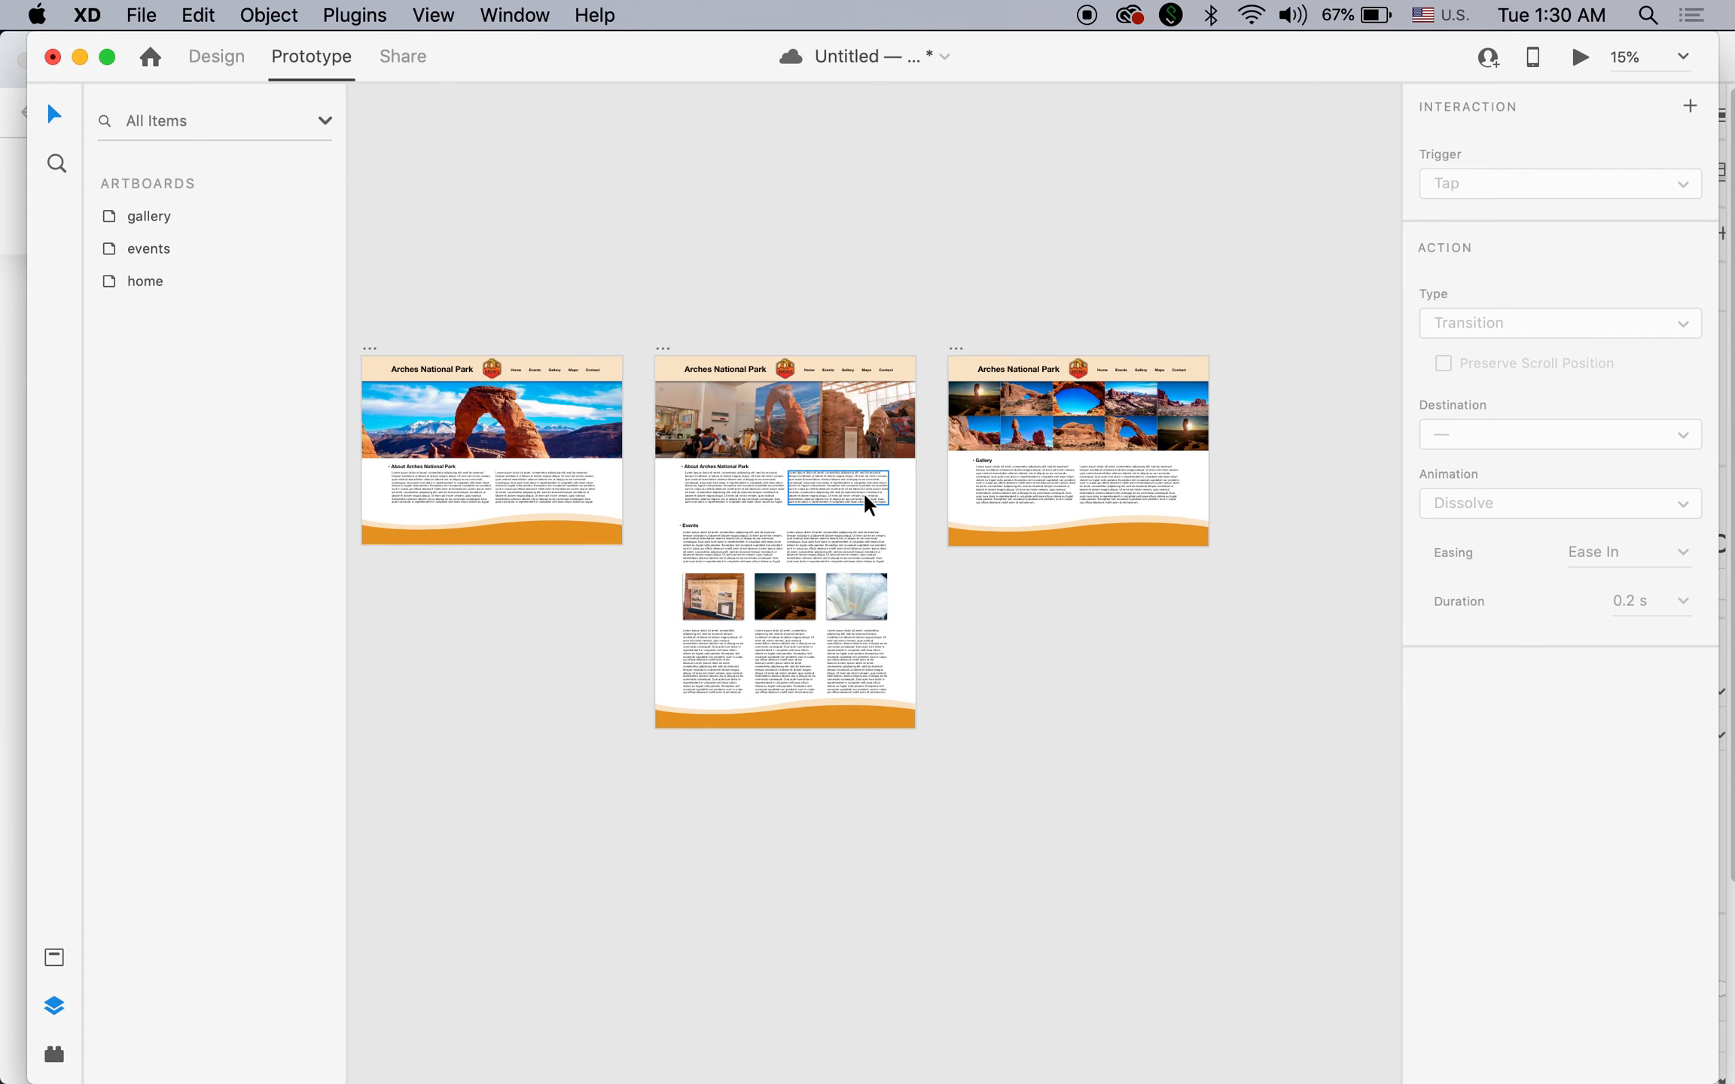
# Preview the prototype from the home artboard and test the Home, Events and Gallery navigation links across the pages.
pyautogui.moveTo(800, 506); pyautogui.dragTo(904, 485)
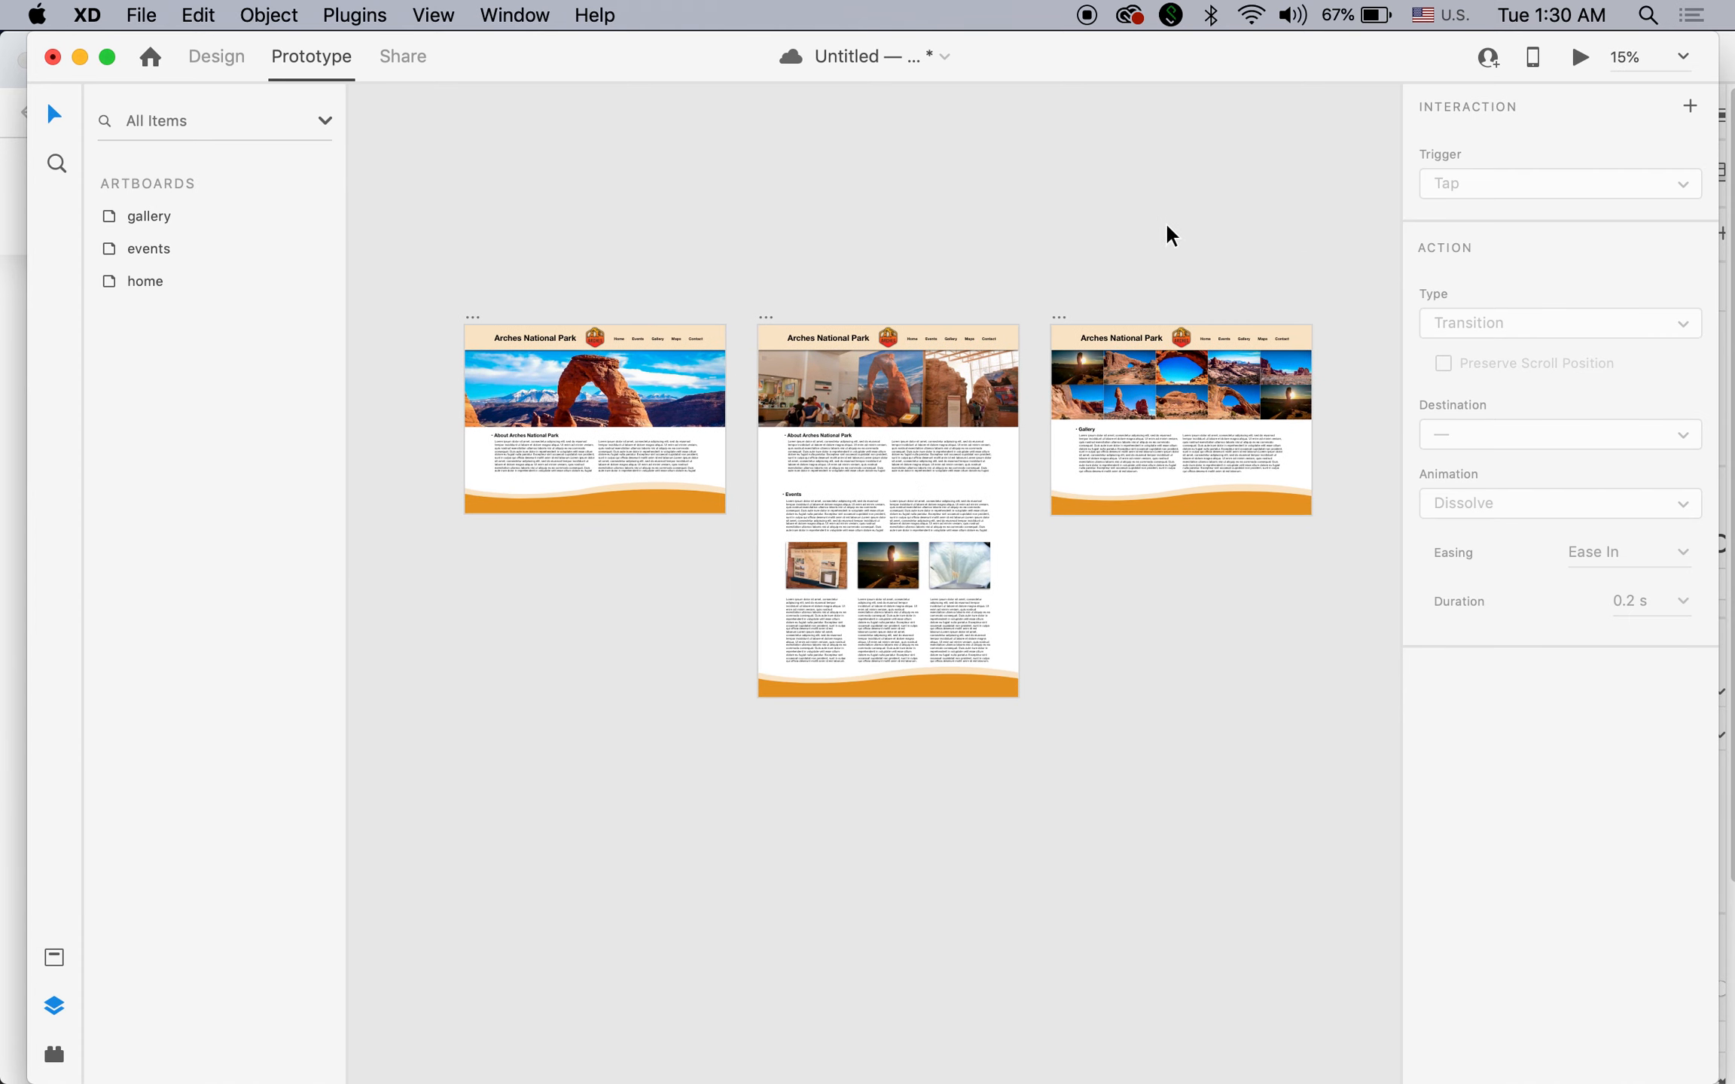
pyautogui.click(577, 362)
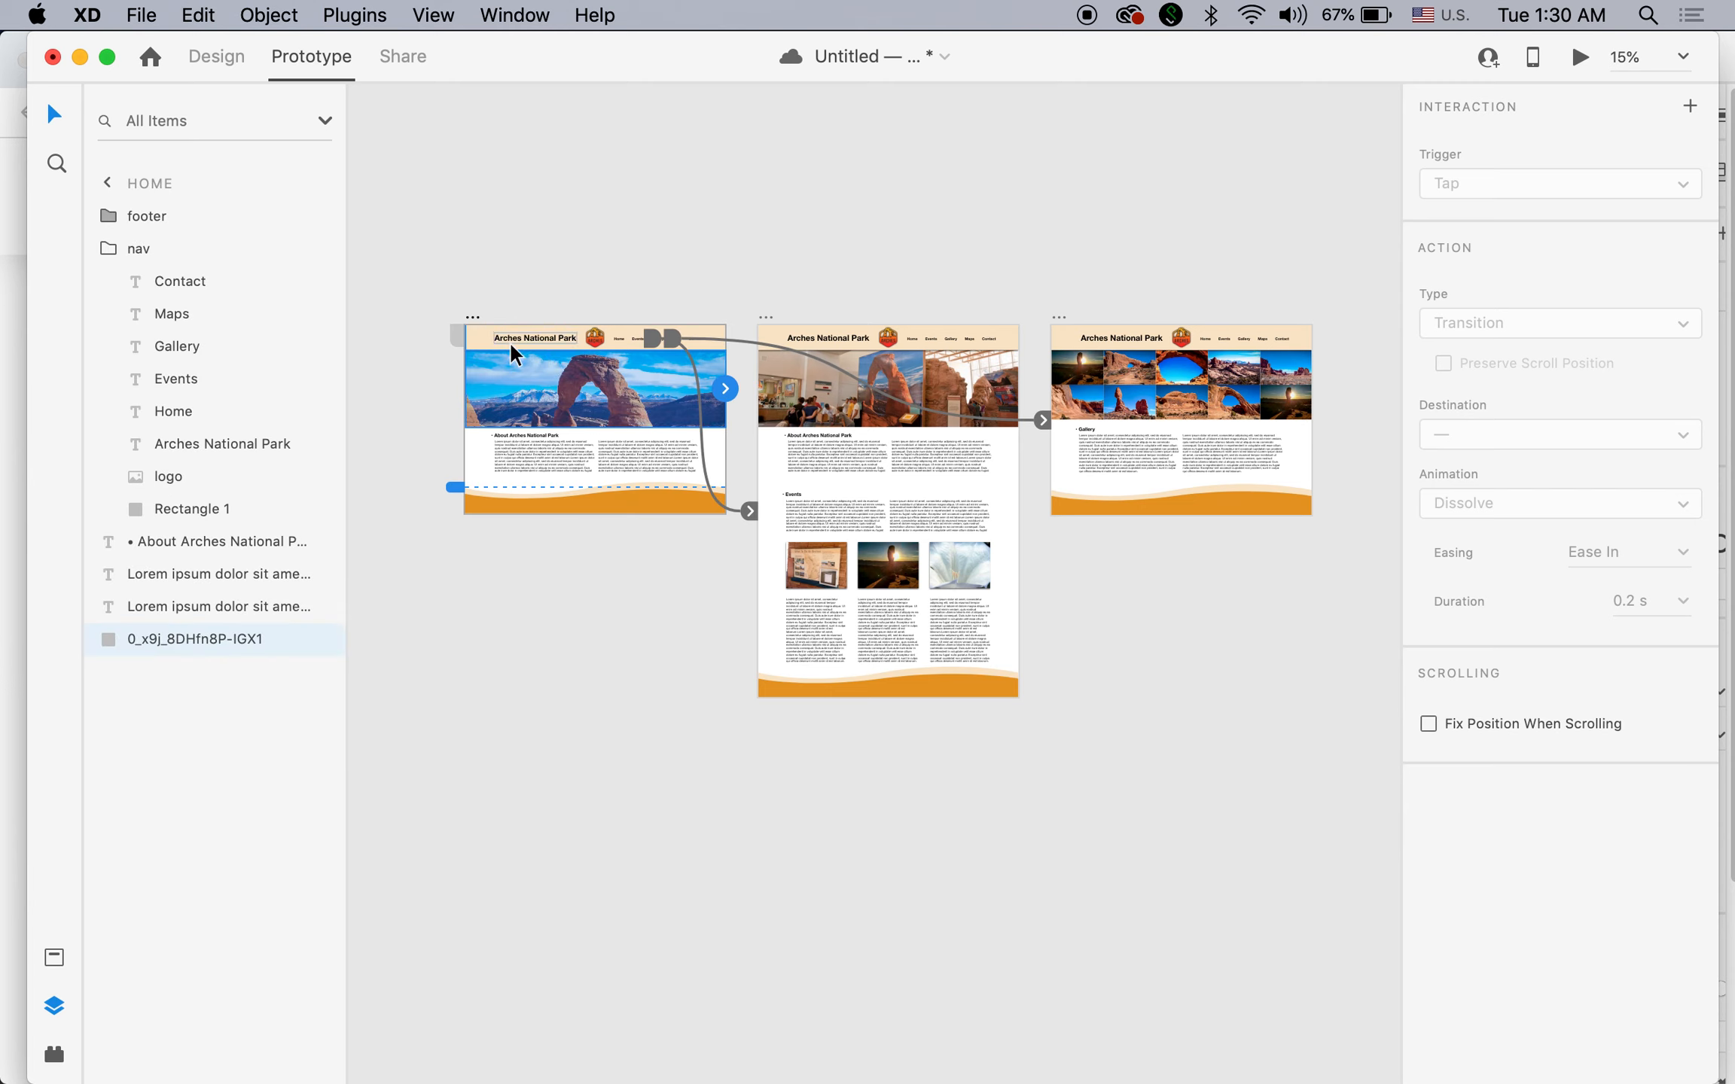
pyautogui.click(1580, 59)
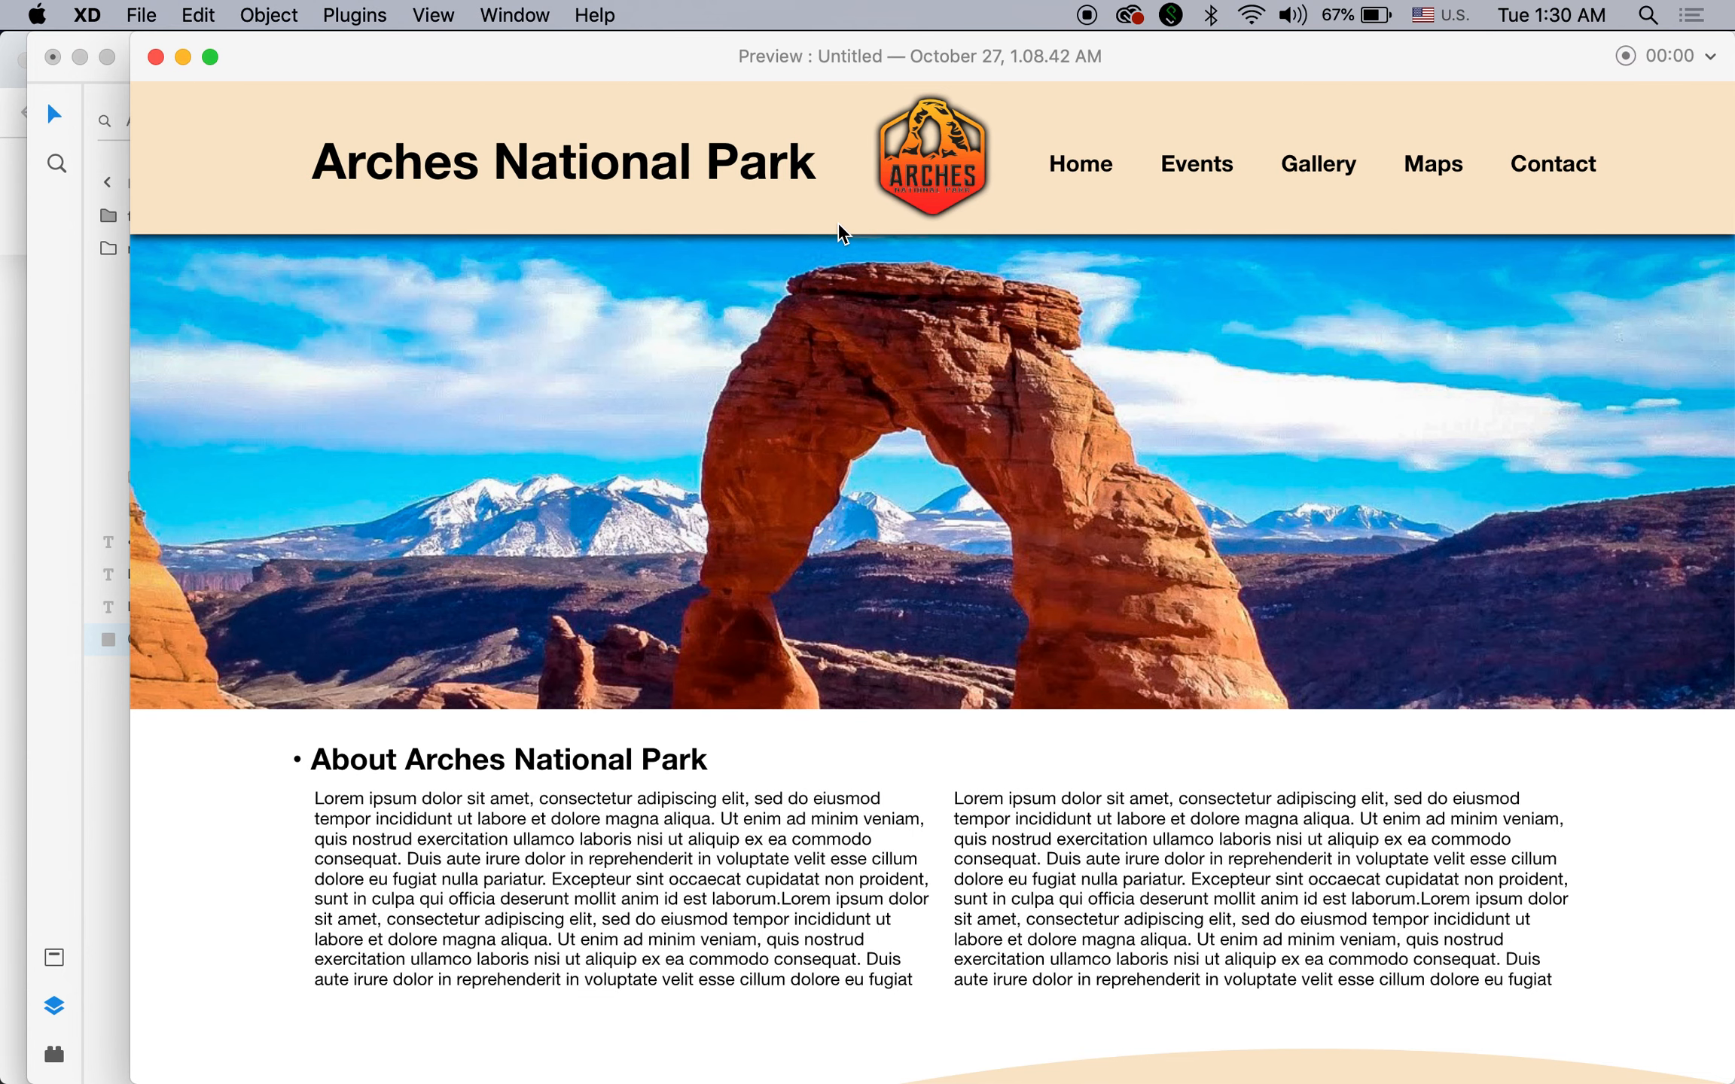
pyautogui.click(1189, 171)
pyautogui.click(1337, 177)
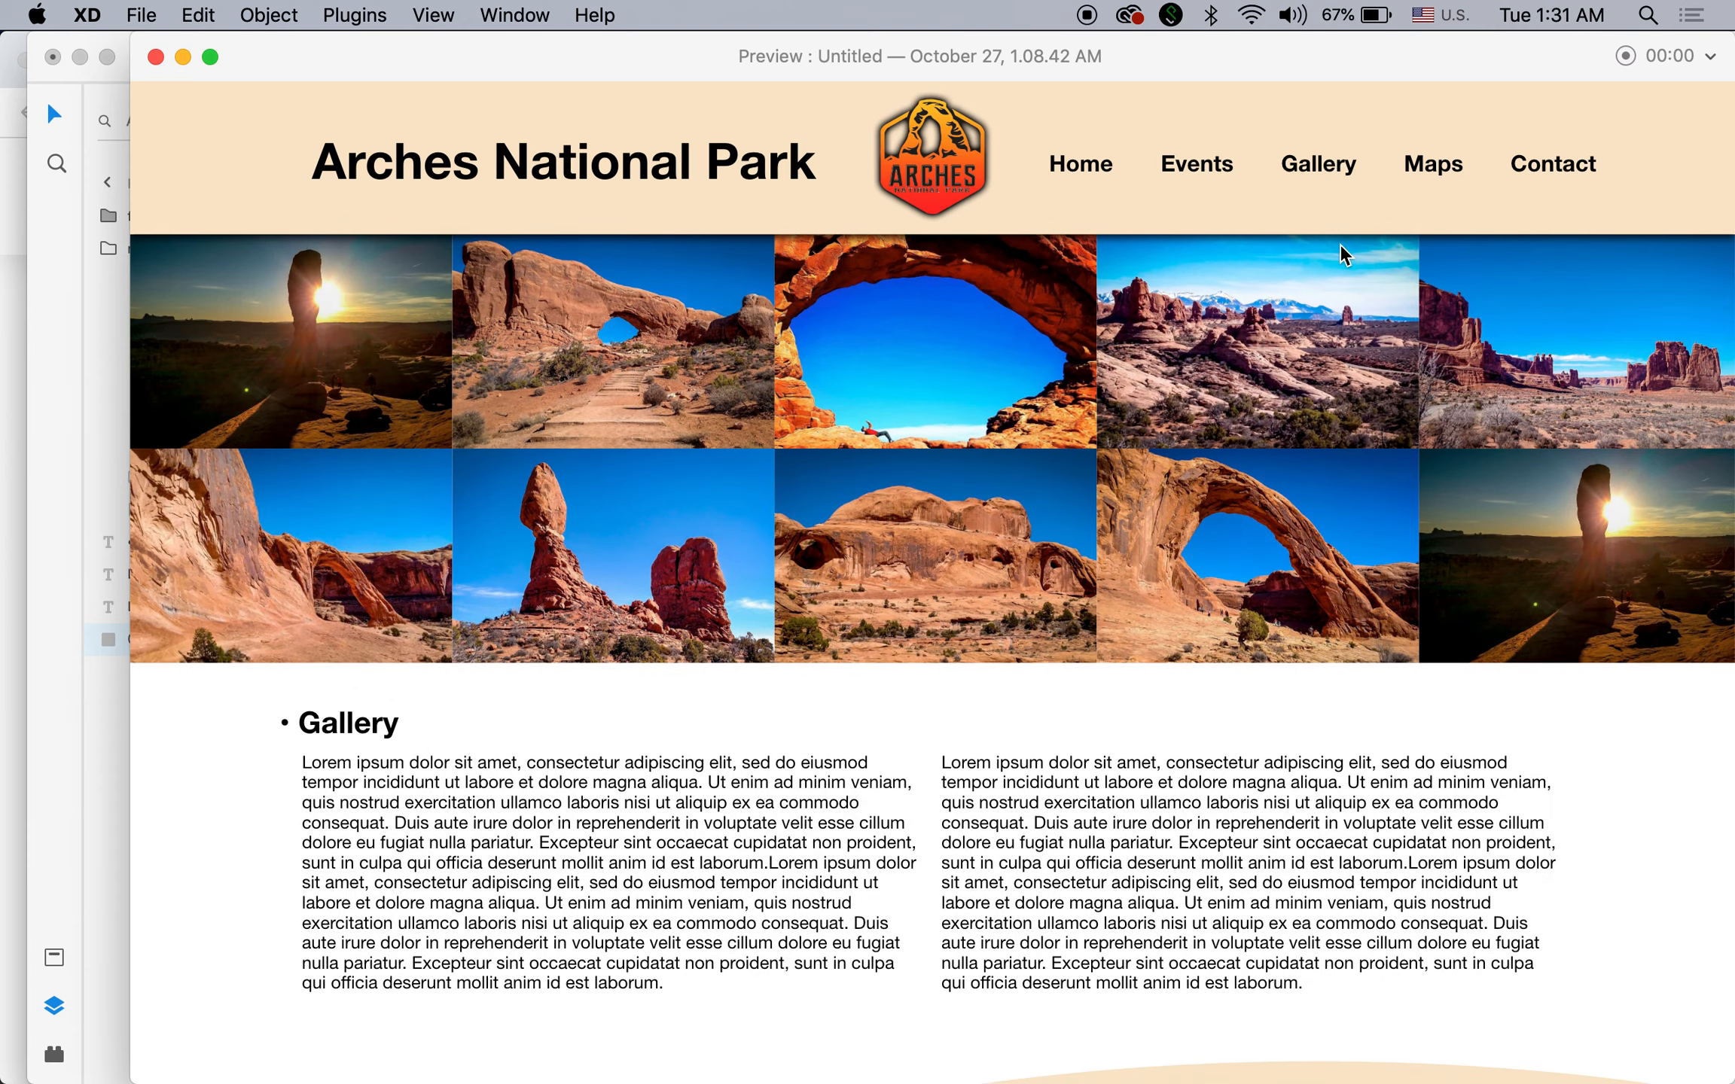
pyautogui.click(1214, 178)
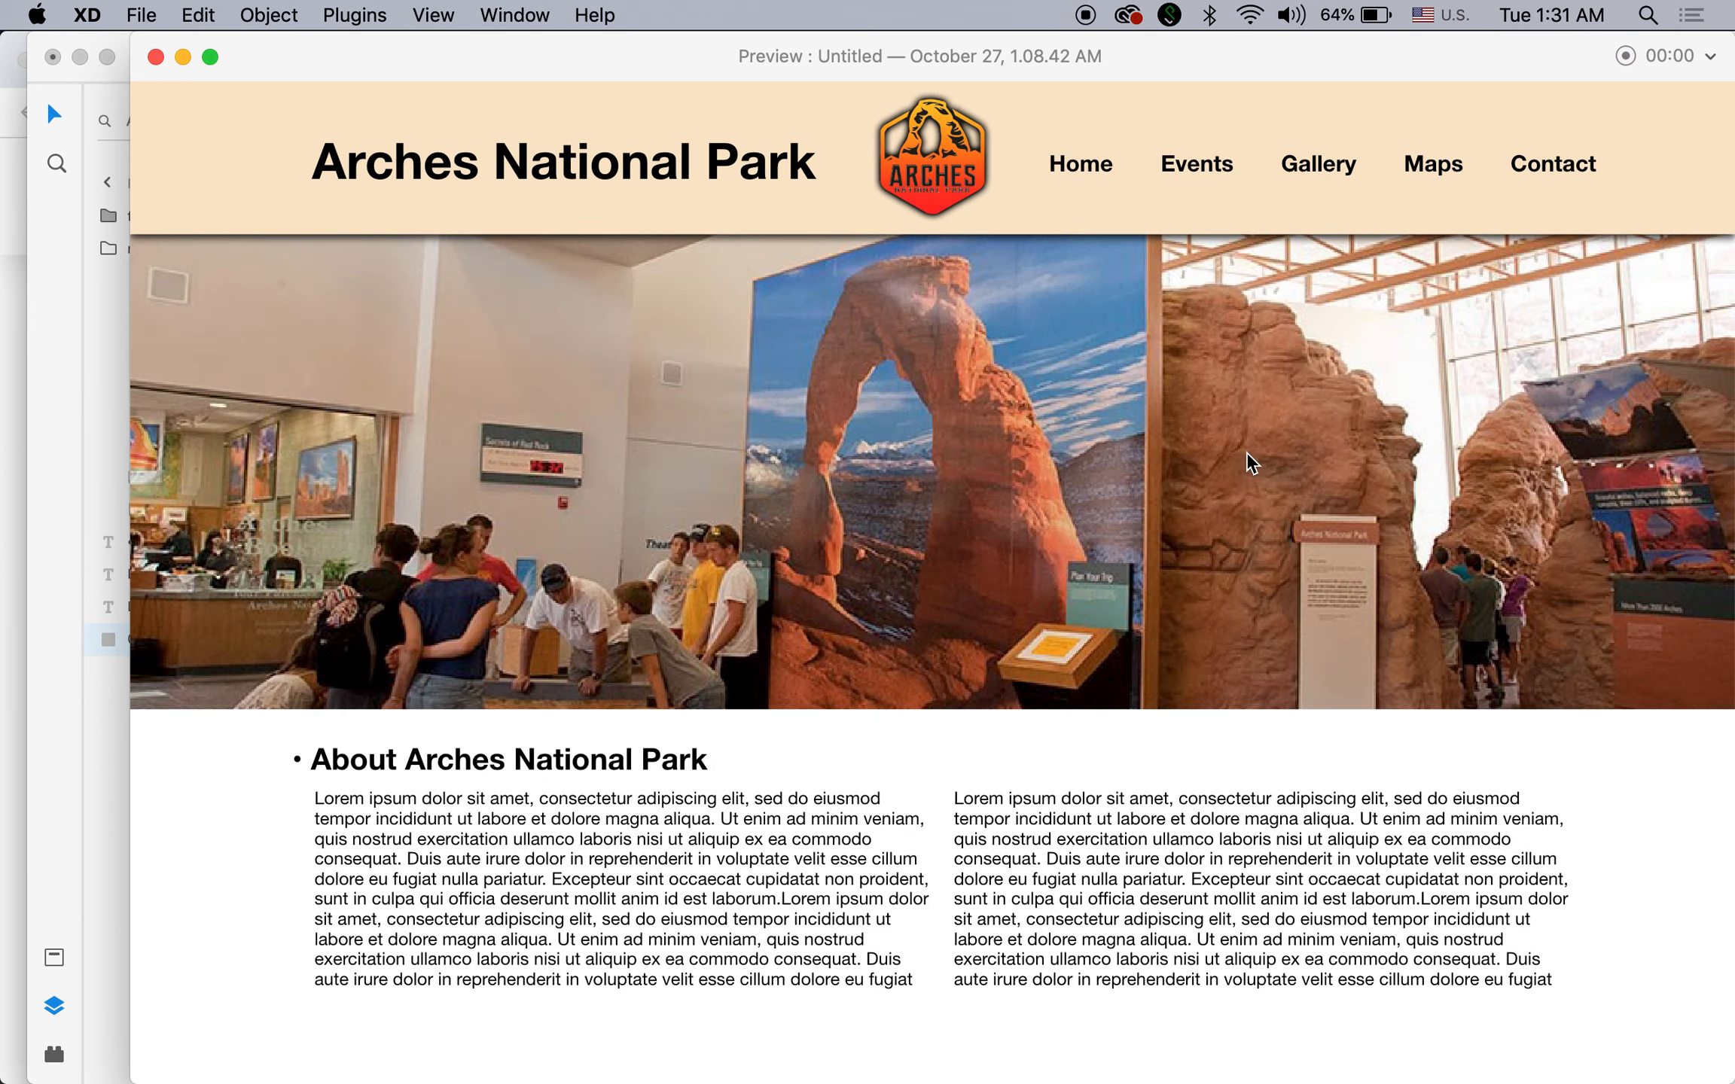
pyautogui.click(1090, 167)
pyautogui.click(1316, 175)
pyautogui.click(1199, 171)
pyautogui.click(1329, 169)
# Check the gallery page's scrolling behaviour in the preview, and close the preview.
pyautogui.scroll(-3, 1248, 468)
pyautogui.scroll(3, 1250, 473)
pyautogui.scroll(-3, 1248, 468)
pyautogui.scroll(3, 1248, 467)
pyautogui.scroll(-2, 1244, 467)
pyautogui.scroll(2, 1244, 467)
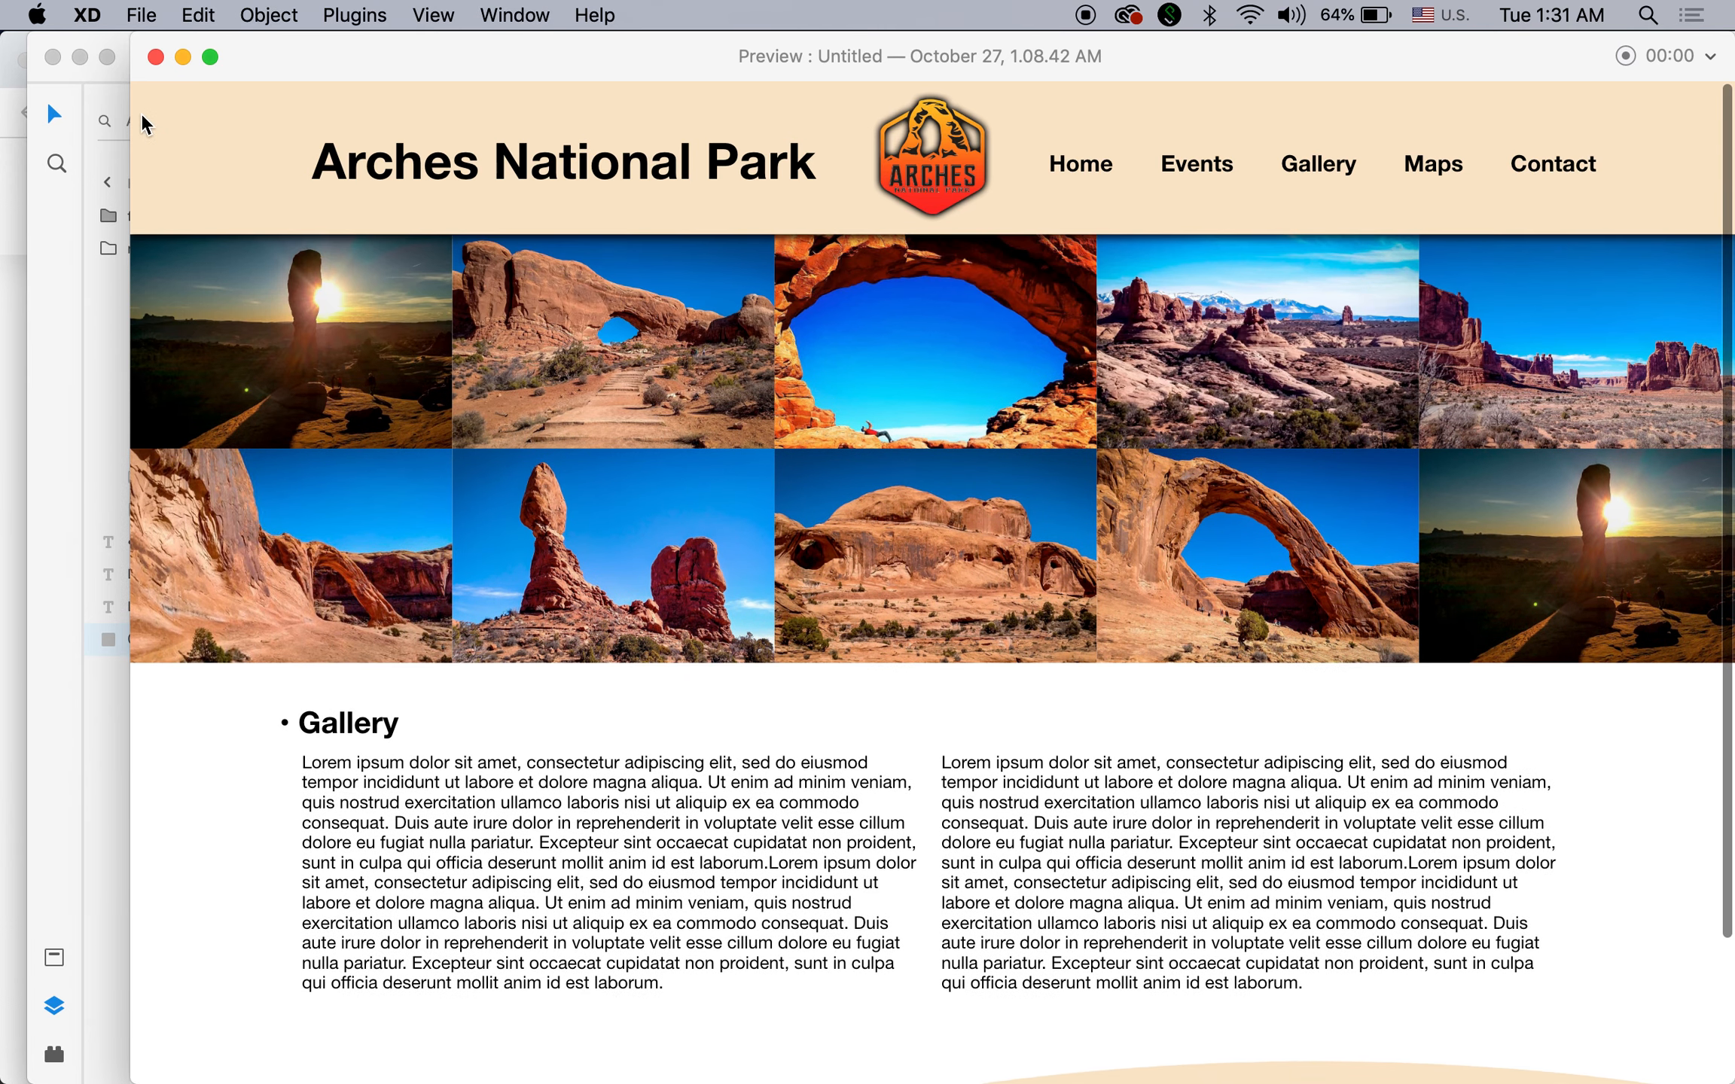
pyautogui.click(156, 57)
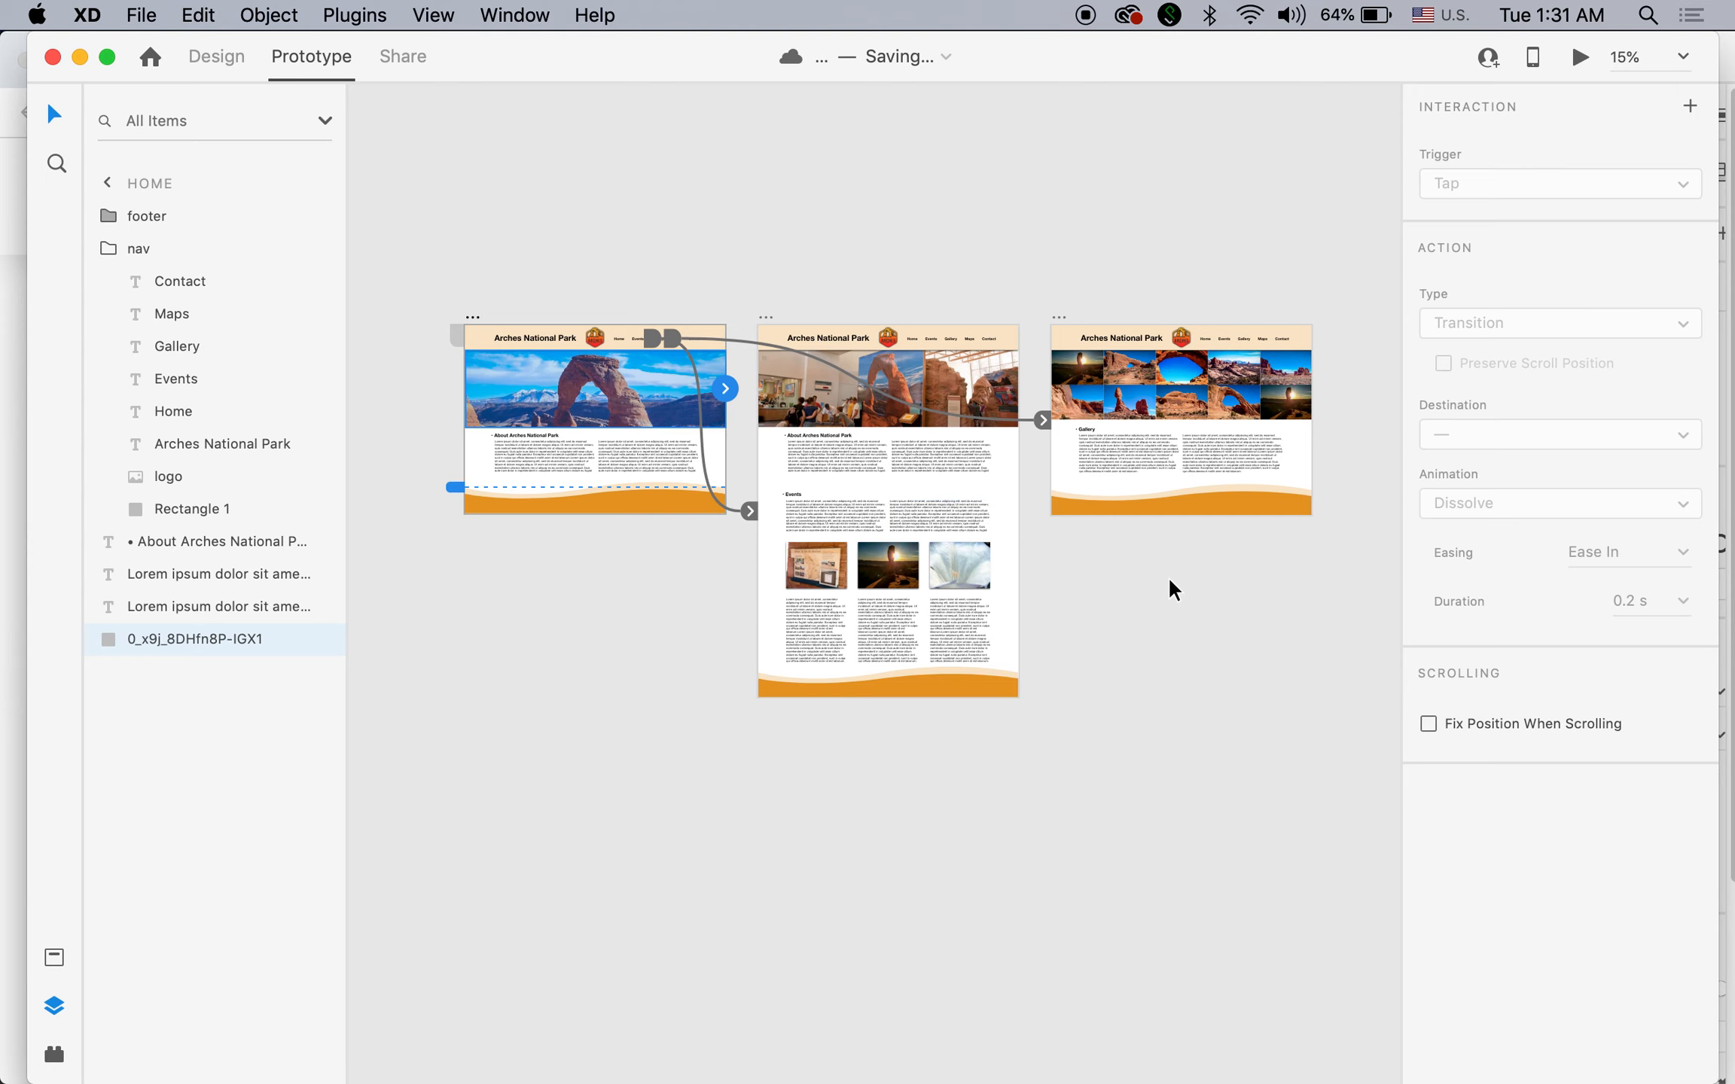
# Examine the image detail artboards in the ArchesNP document, and return to the untitled document.
pyautogui.moveTo(1170, 581); pyautogui.dragTo(817, 589)
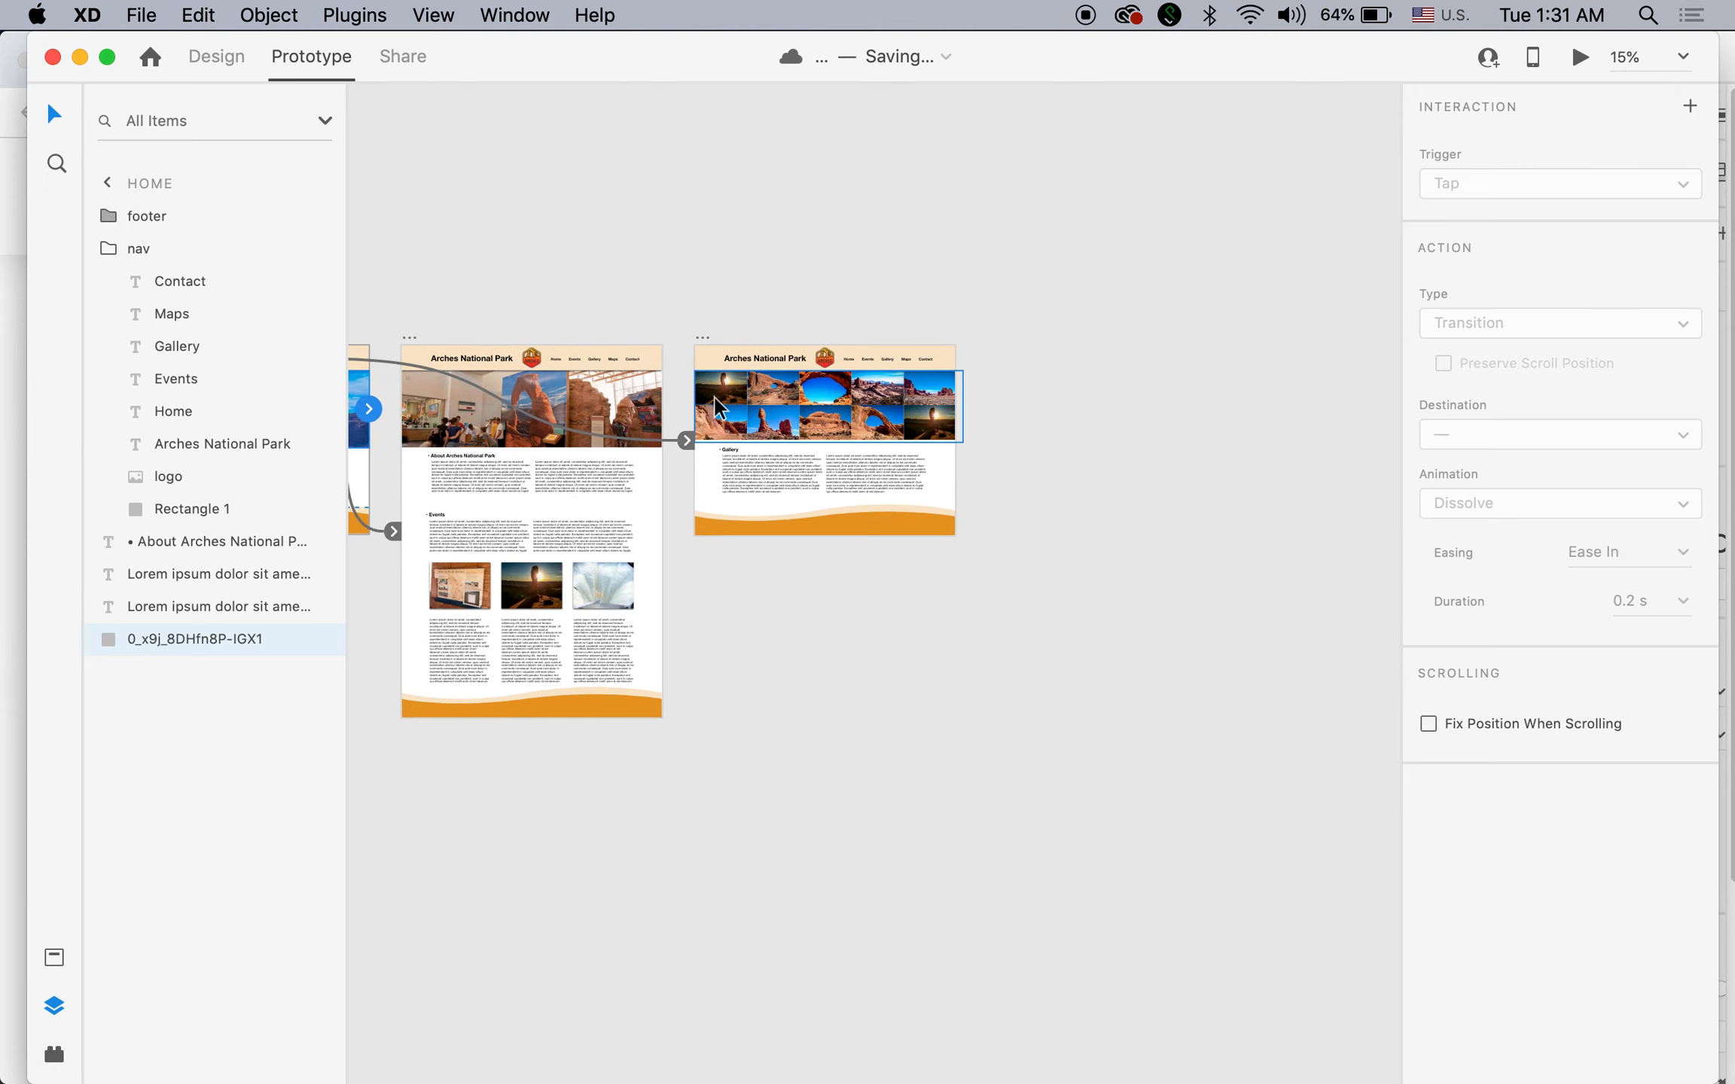
pyautogui.click(502, 13)
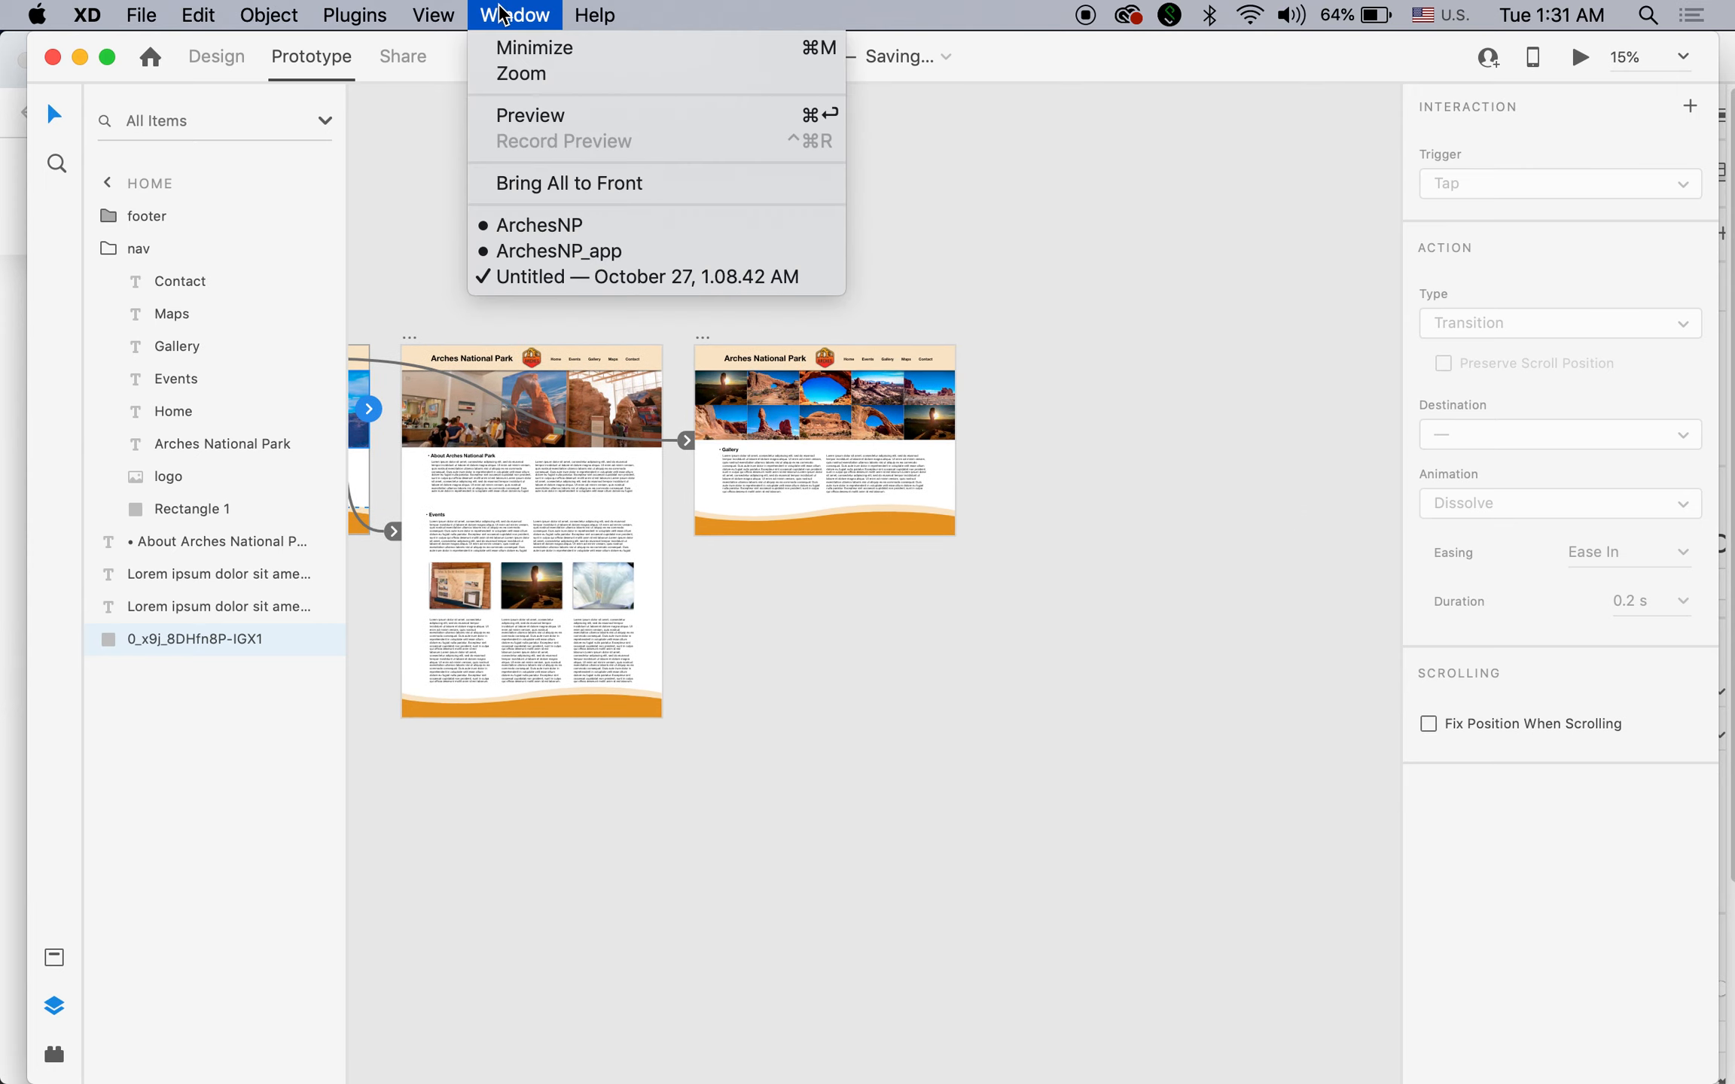
pyautogui.click(624, 228)
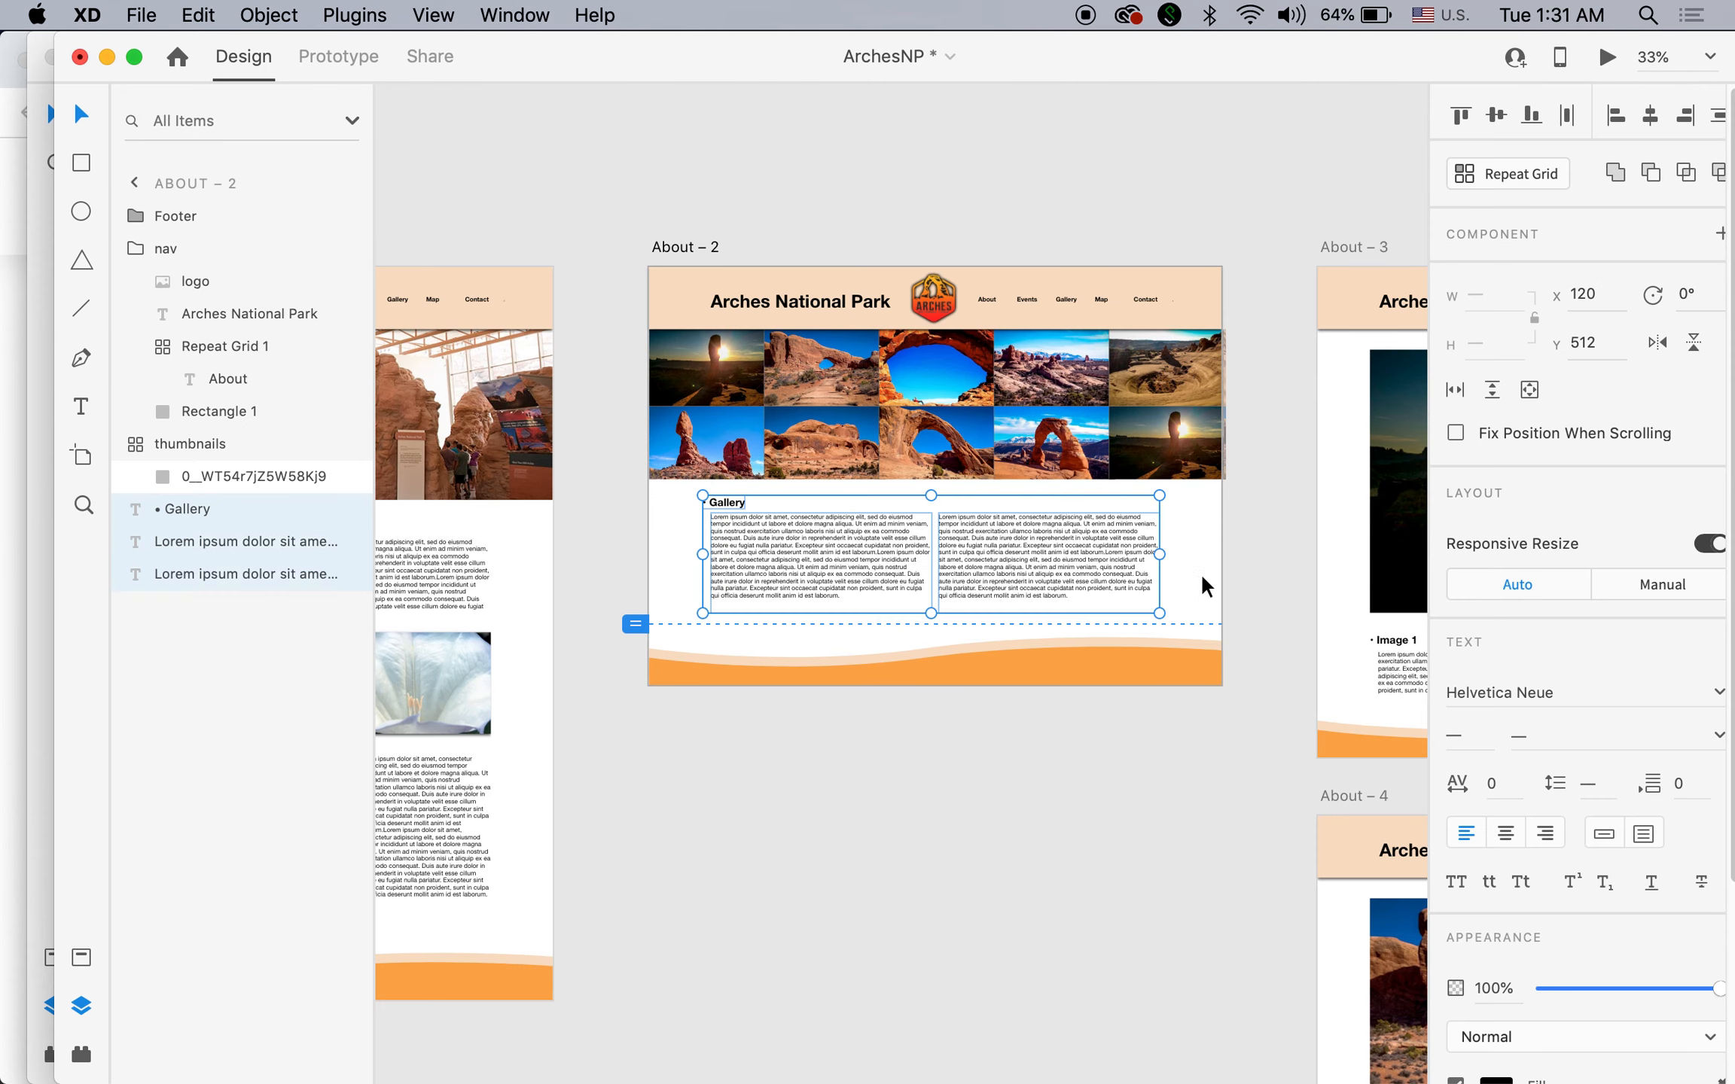
pyautogui.moveTo(1212, 589); pyautogui.dragTo(508, 565)
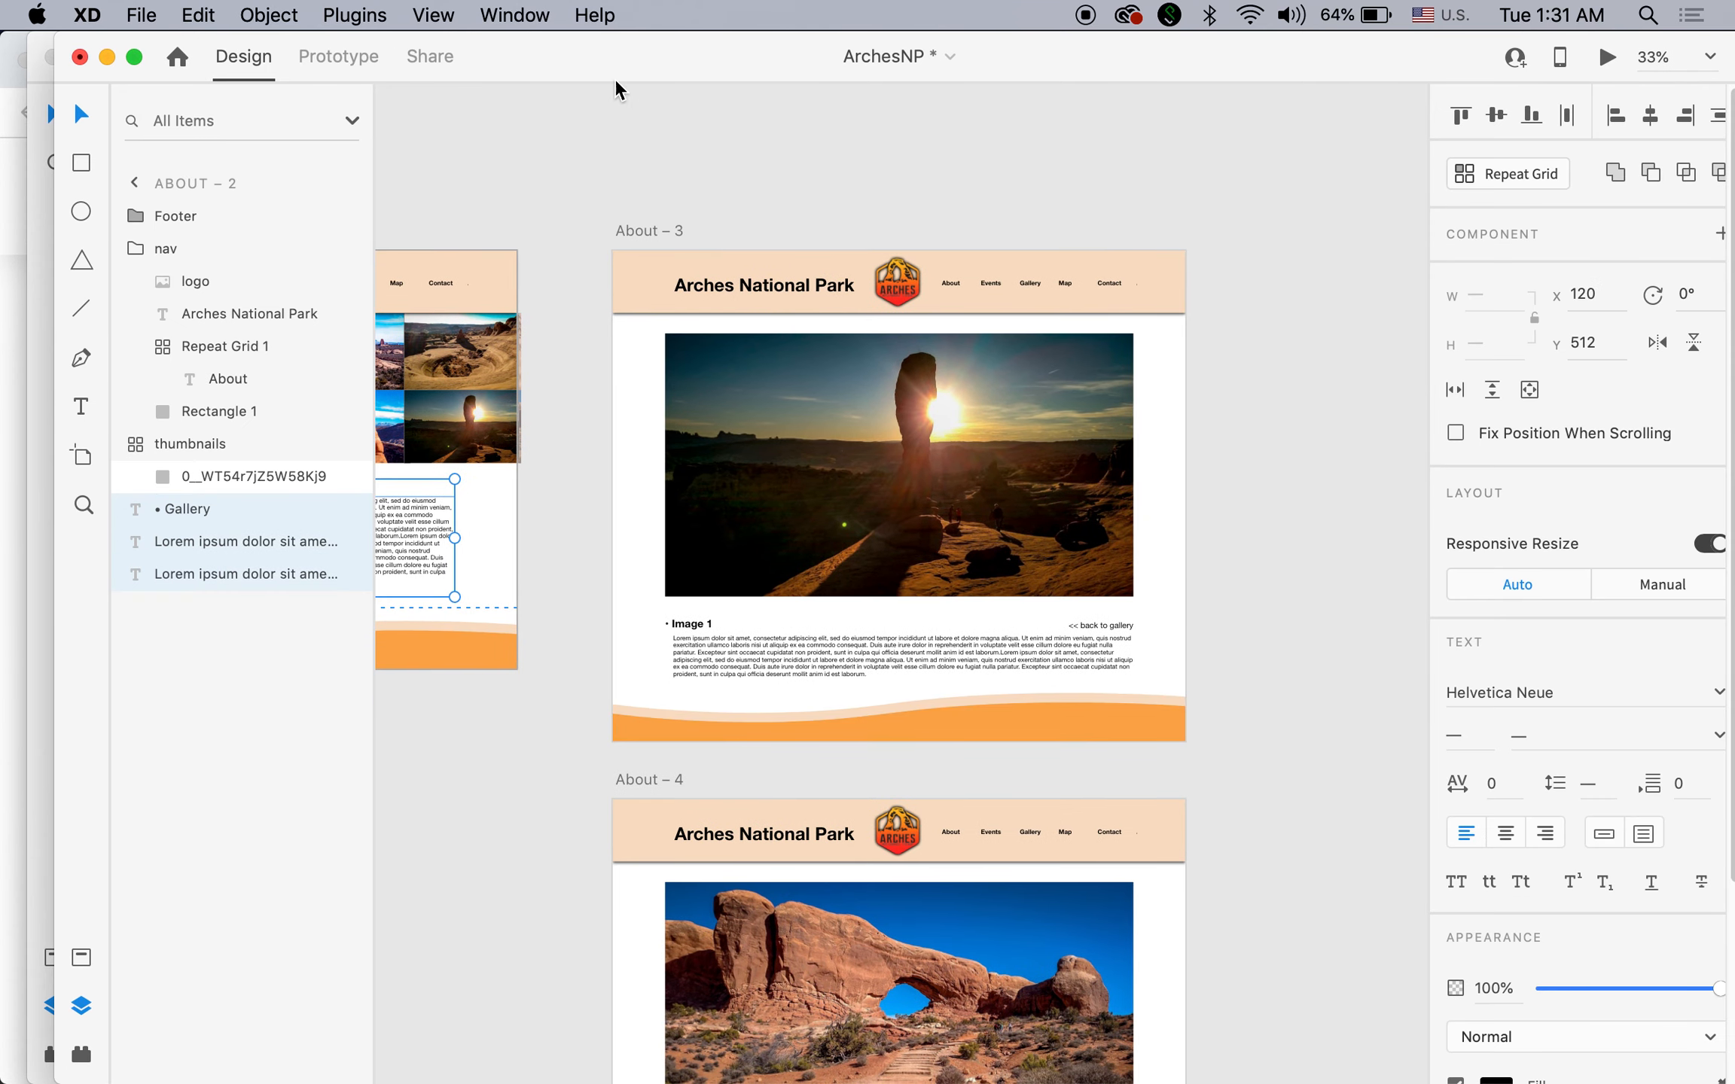
pyautogui.click(525, 18)
pyautogui.click(533, 21)
pyautogui.click(539, 15)
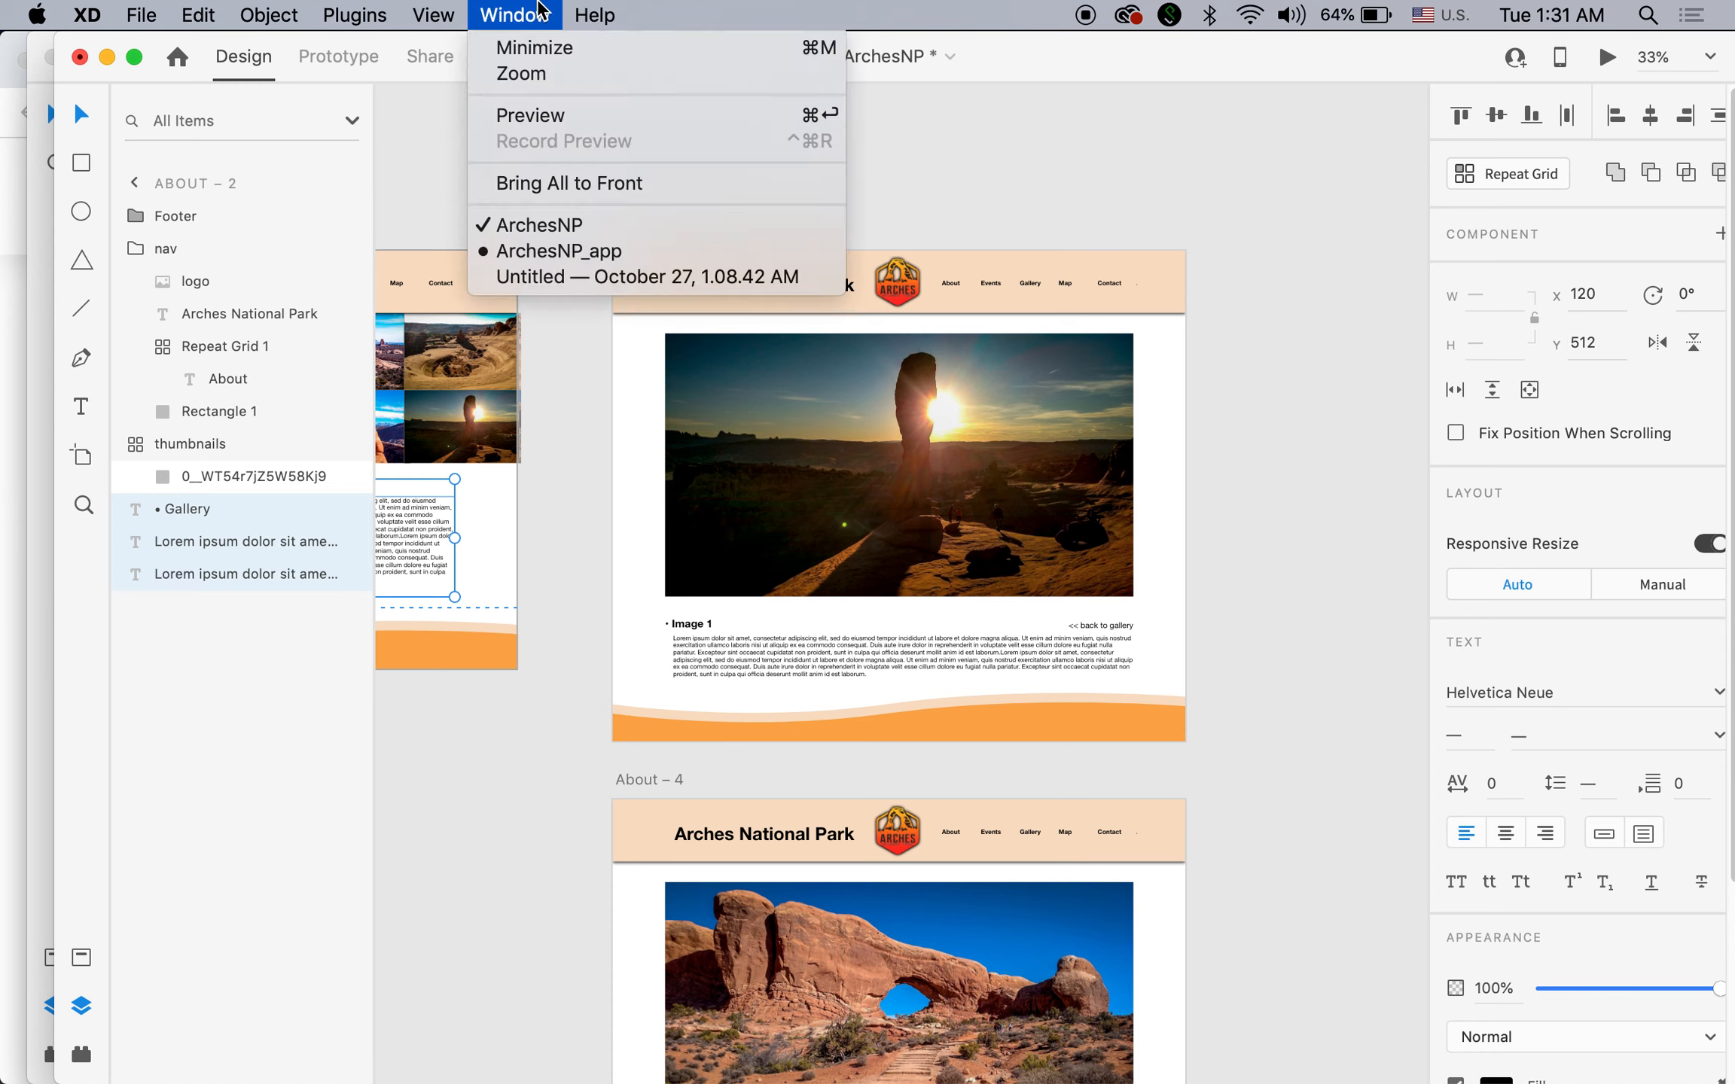
pyautogui.click(565, 277)
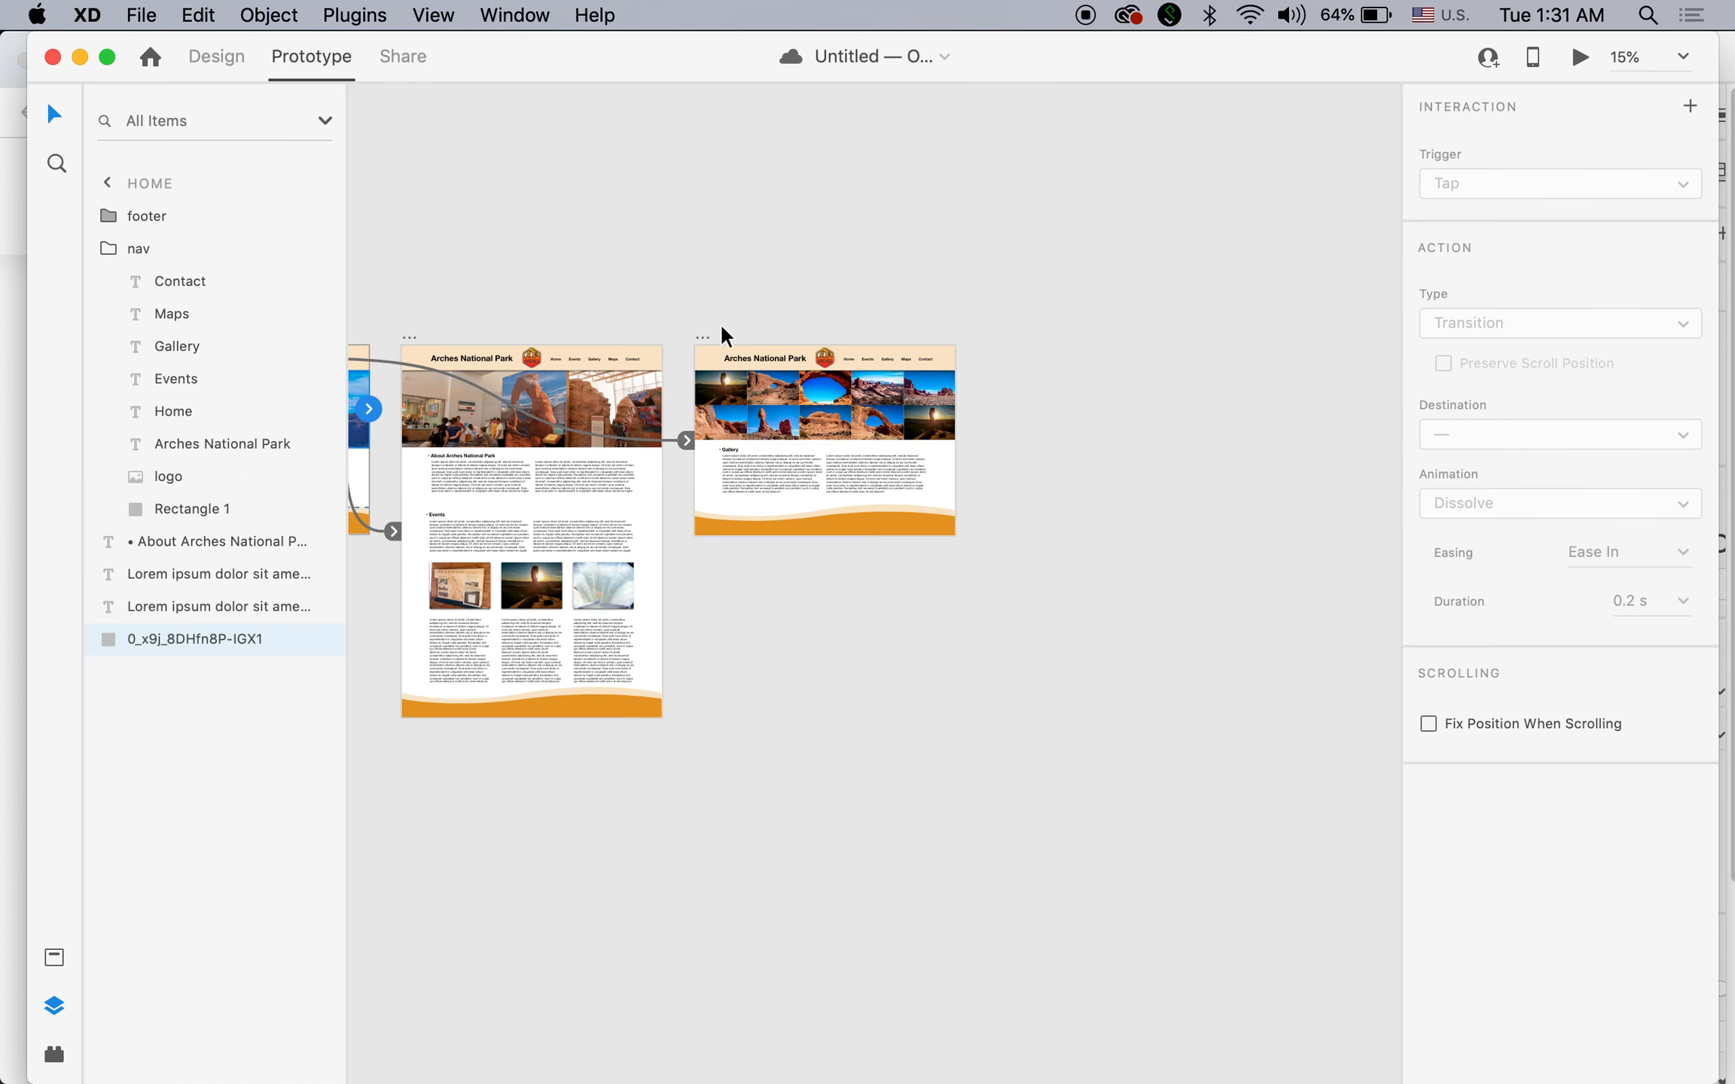
# Switch to Design mode and duplicate the gallery artboard directly beside the original, then clear the selection.
pyautogui.click(698, 335)
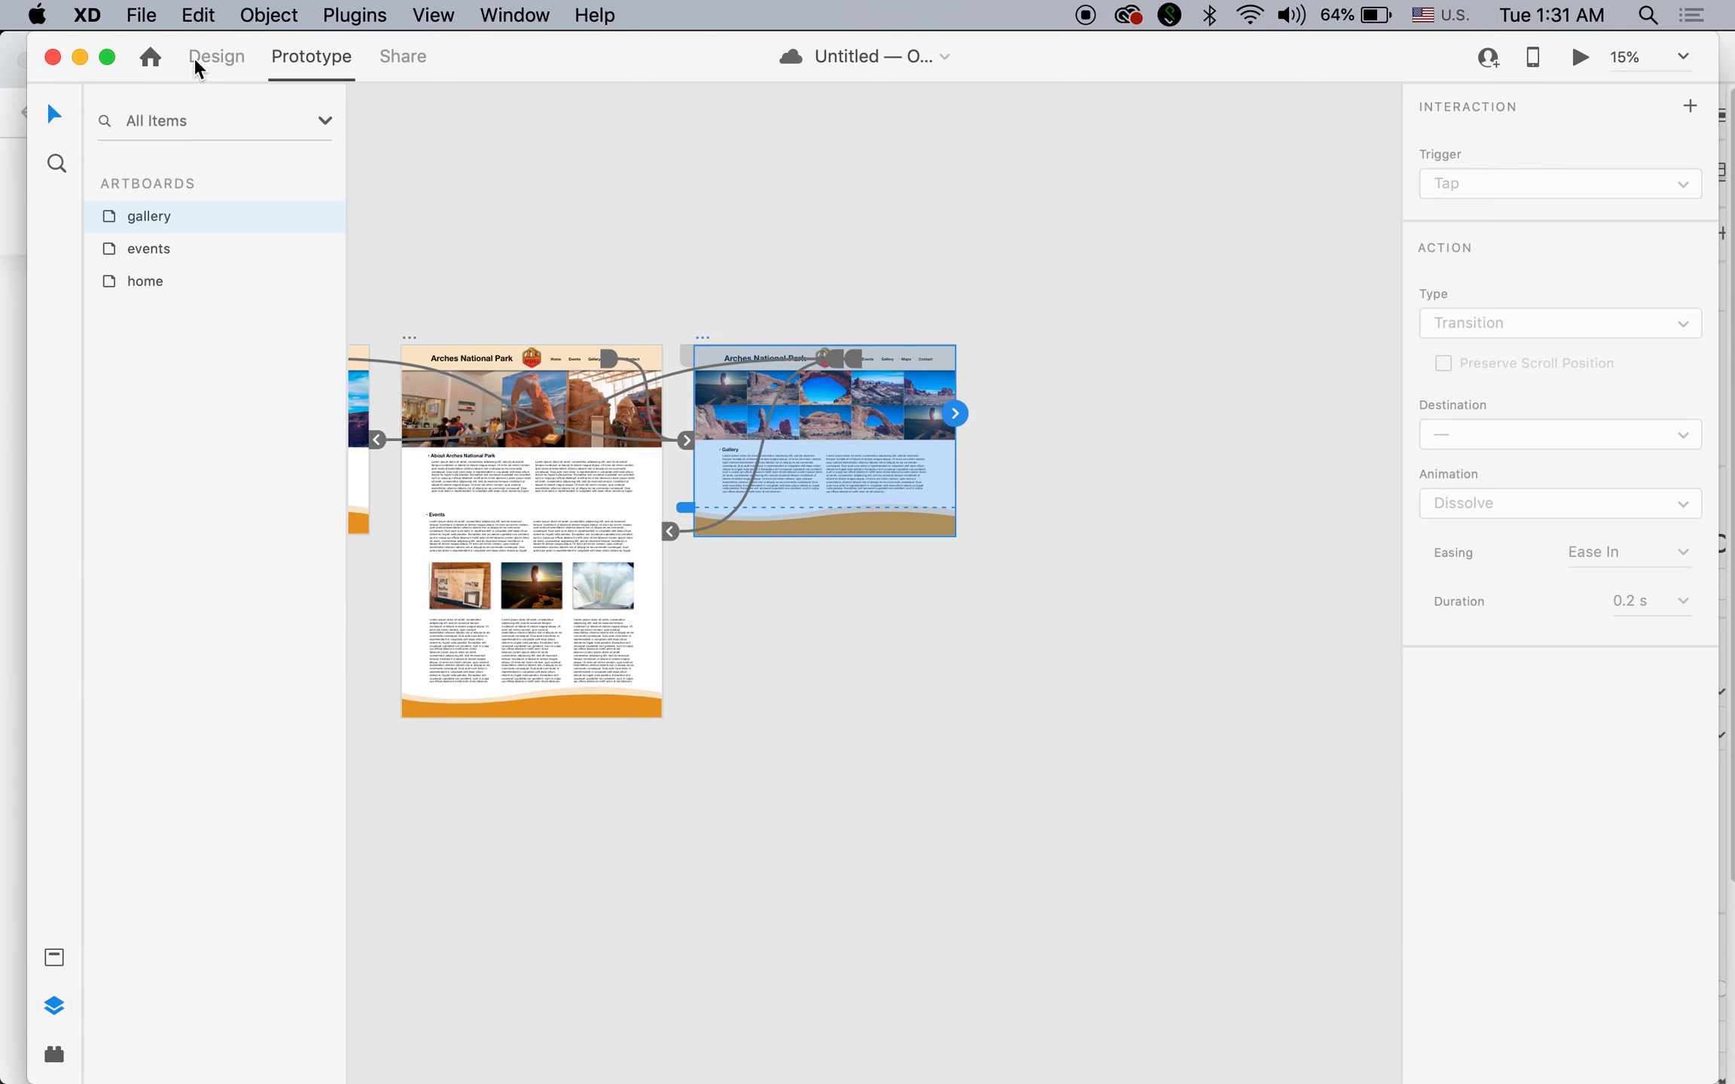
pyautogui.click(214, 56)
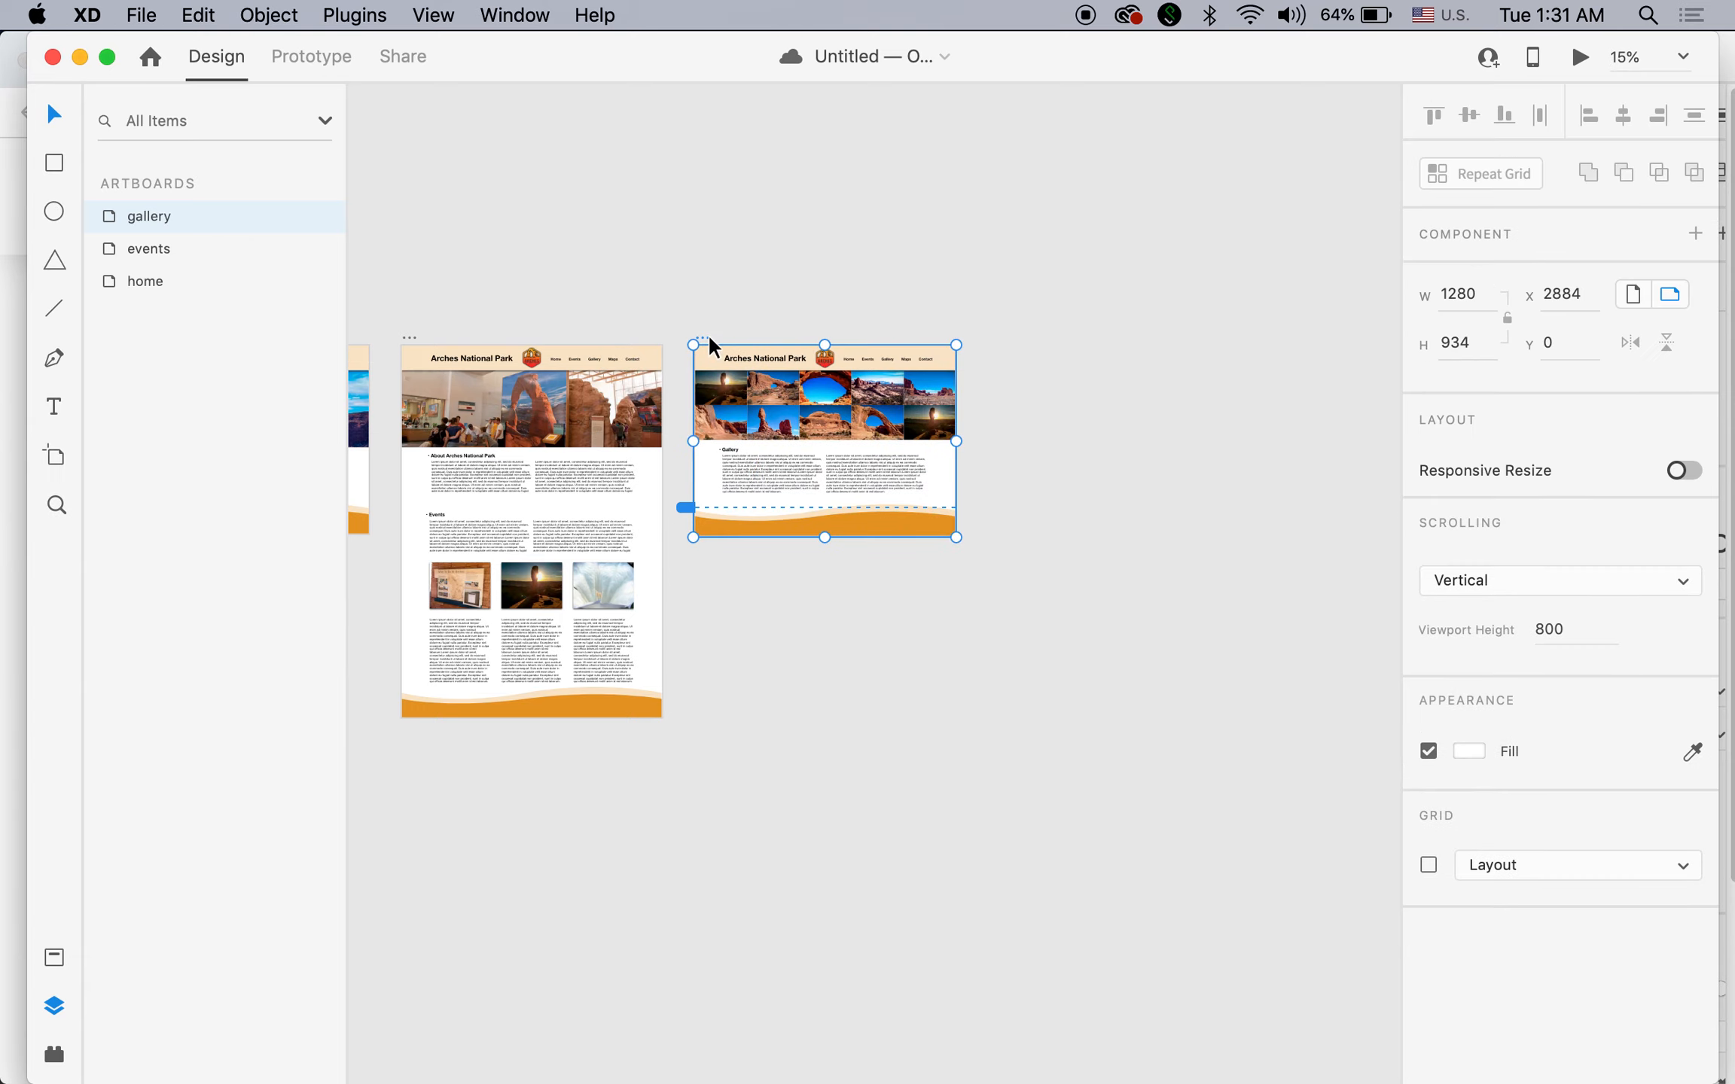
pyautogui.moveTo(707, 333); pyautogui.dragTo(1006, 356)
pyautogui.click(1077, 210)
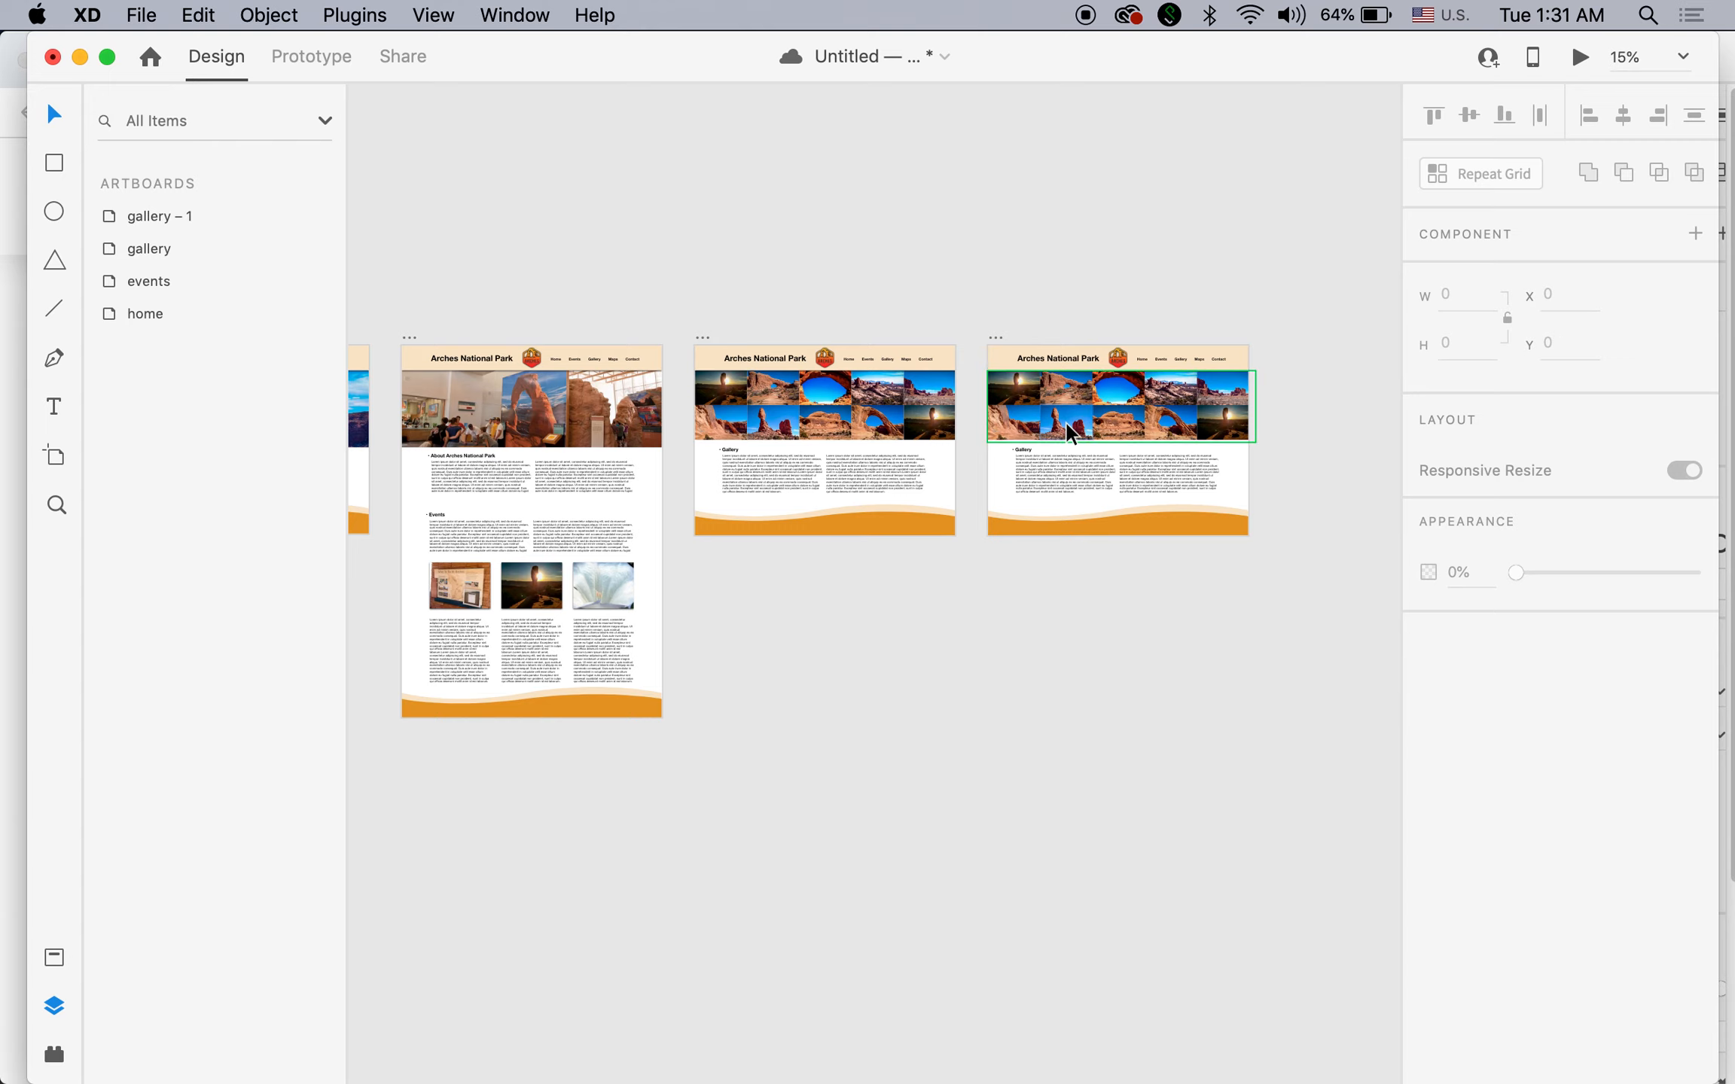
# Delete the thumbnail grid, both text blocks and the Gallery heading from the duplicated artboard.
pyautogui.click(1182, 430)
pyautogui.press('Delete')
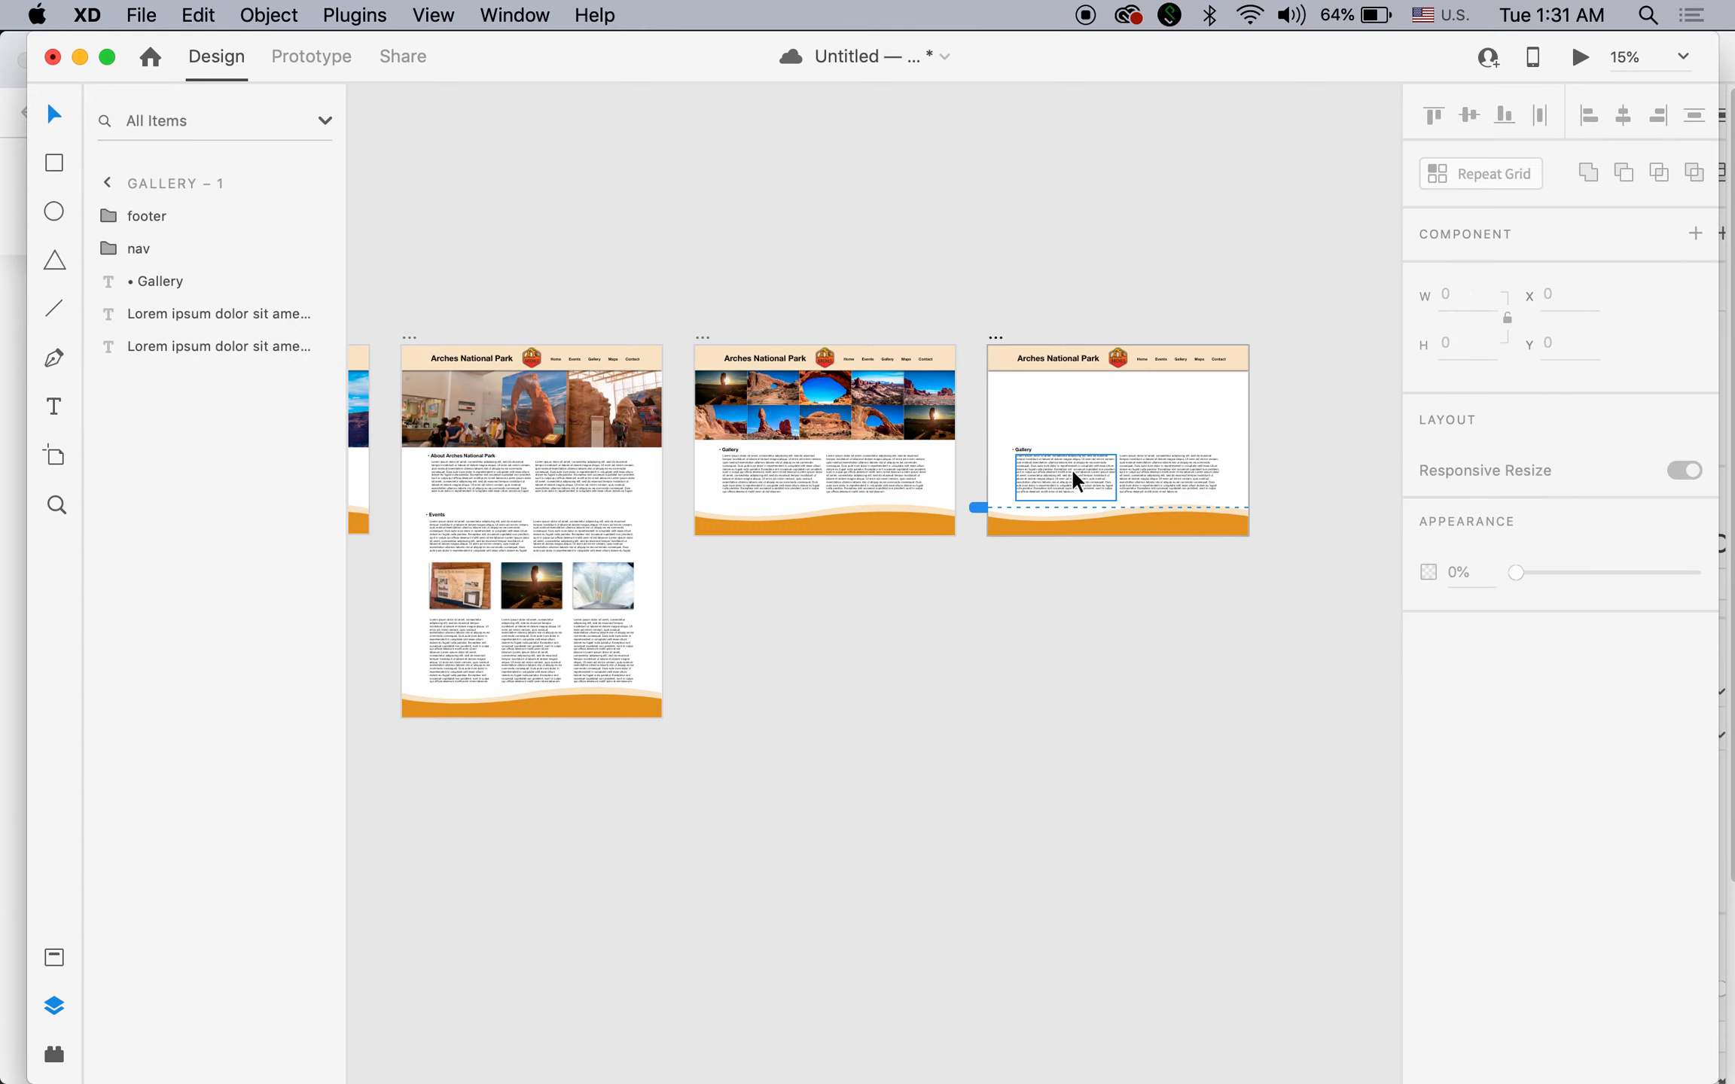
pyautogui.click(1061, 461)
pyautogui.press('Delete')
pyautogui.click(1169, 469)
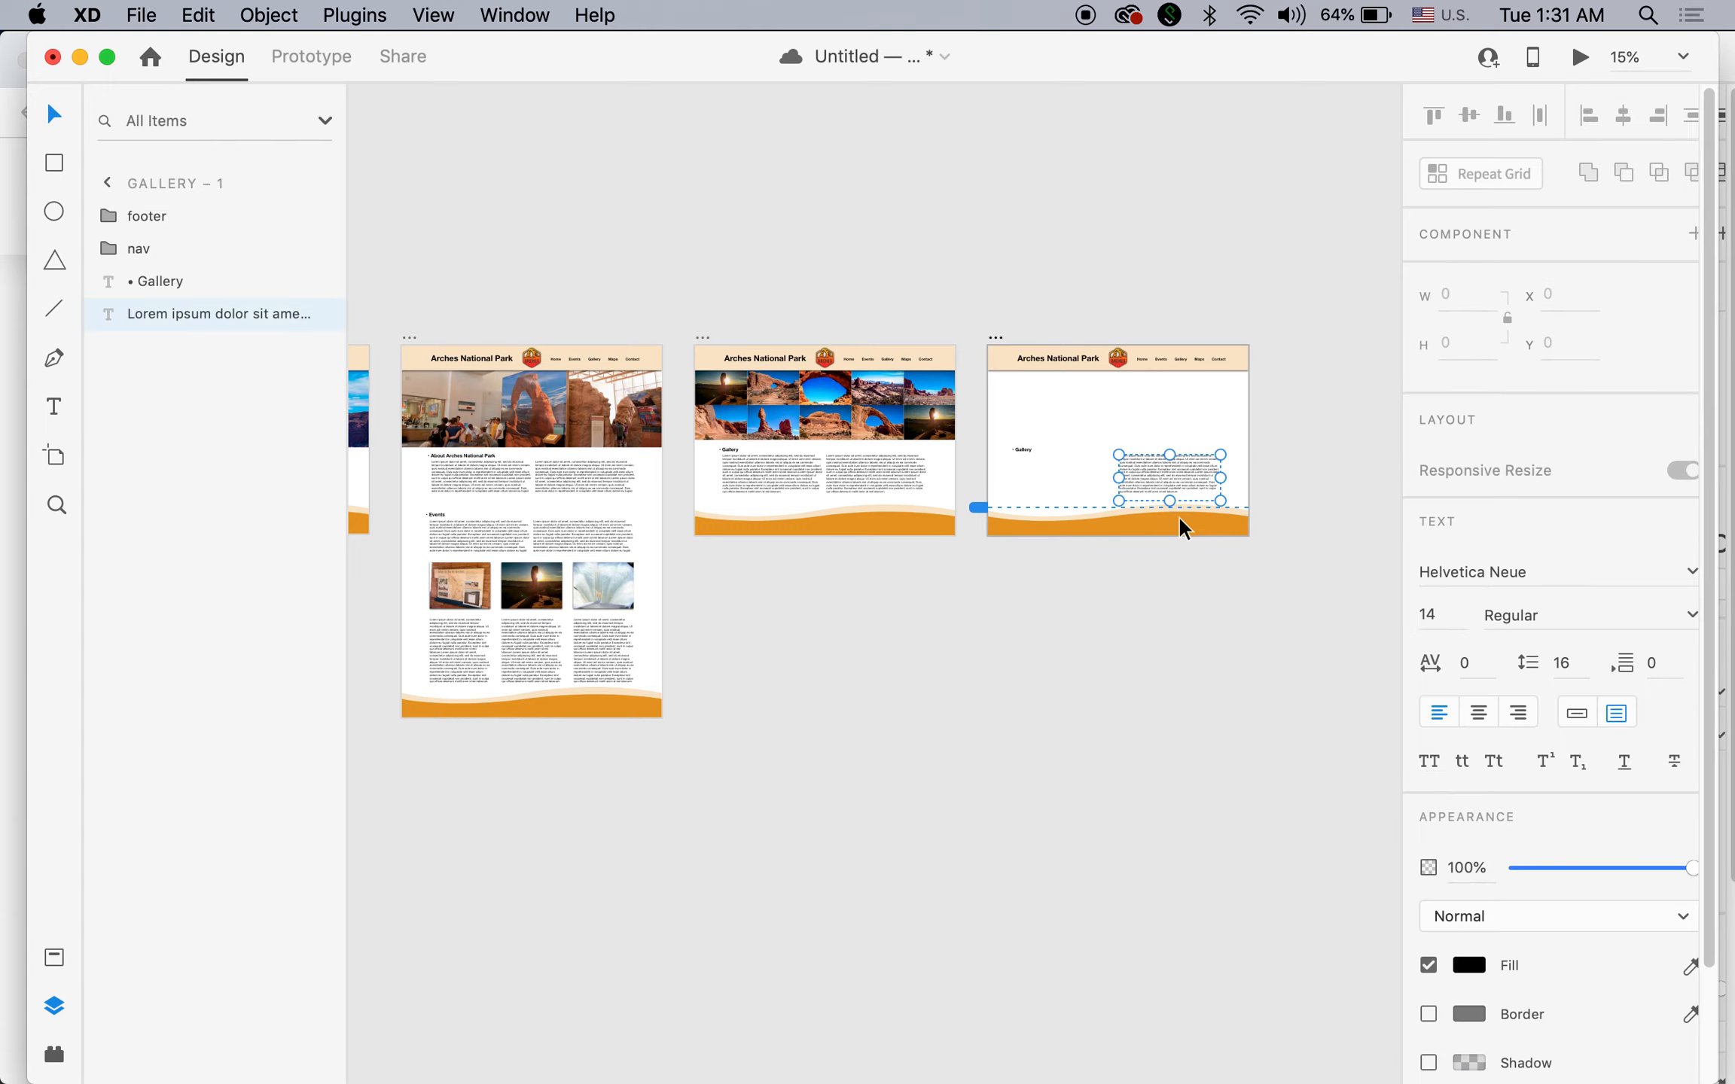
pyautogui.press('Delete')
pyautogui.click(1019, 449)
pyautogui.press('Delete')
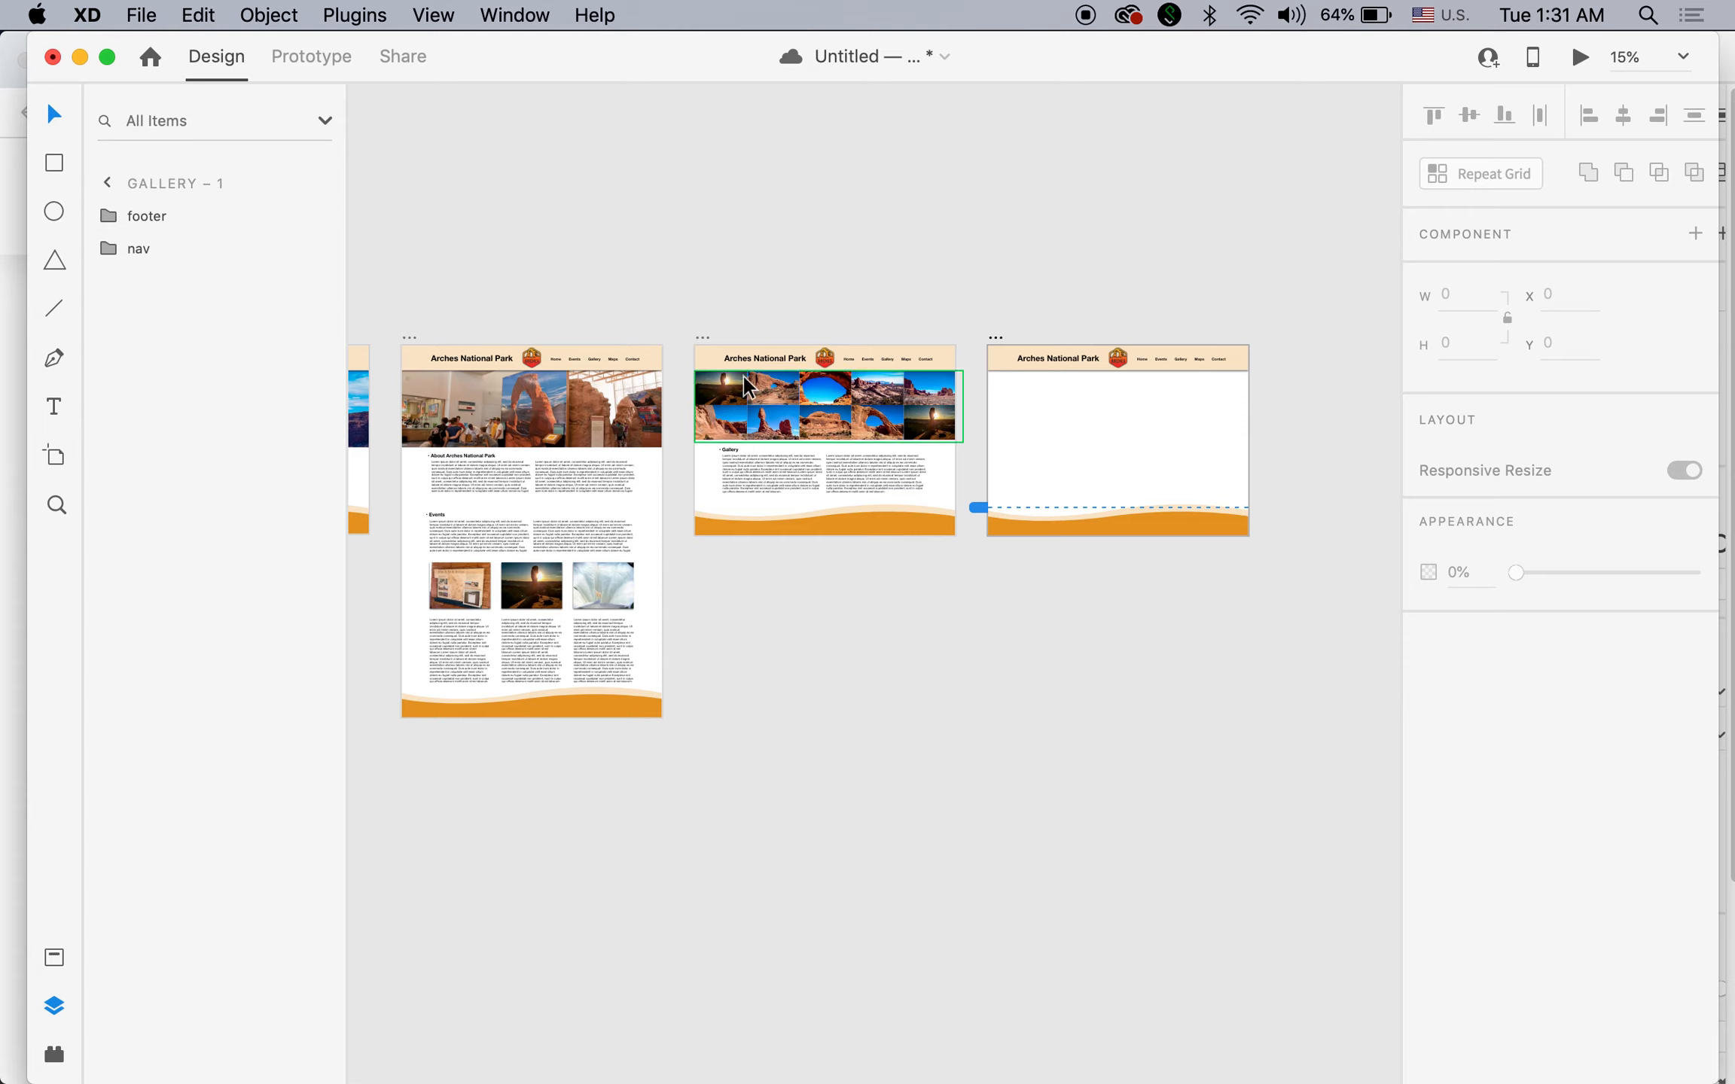
# In the ArchesNP document, copy the About – 3 artboard's large image, Image 1 heading, "<< back to gallery" text and paragraph.
pyautogui.click(722, 393)
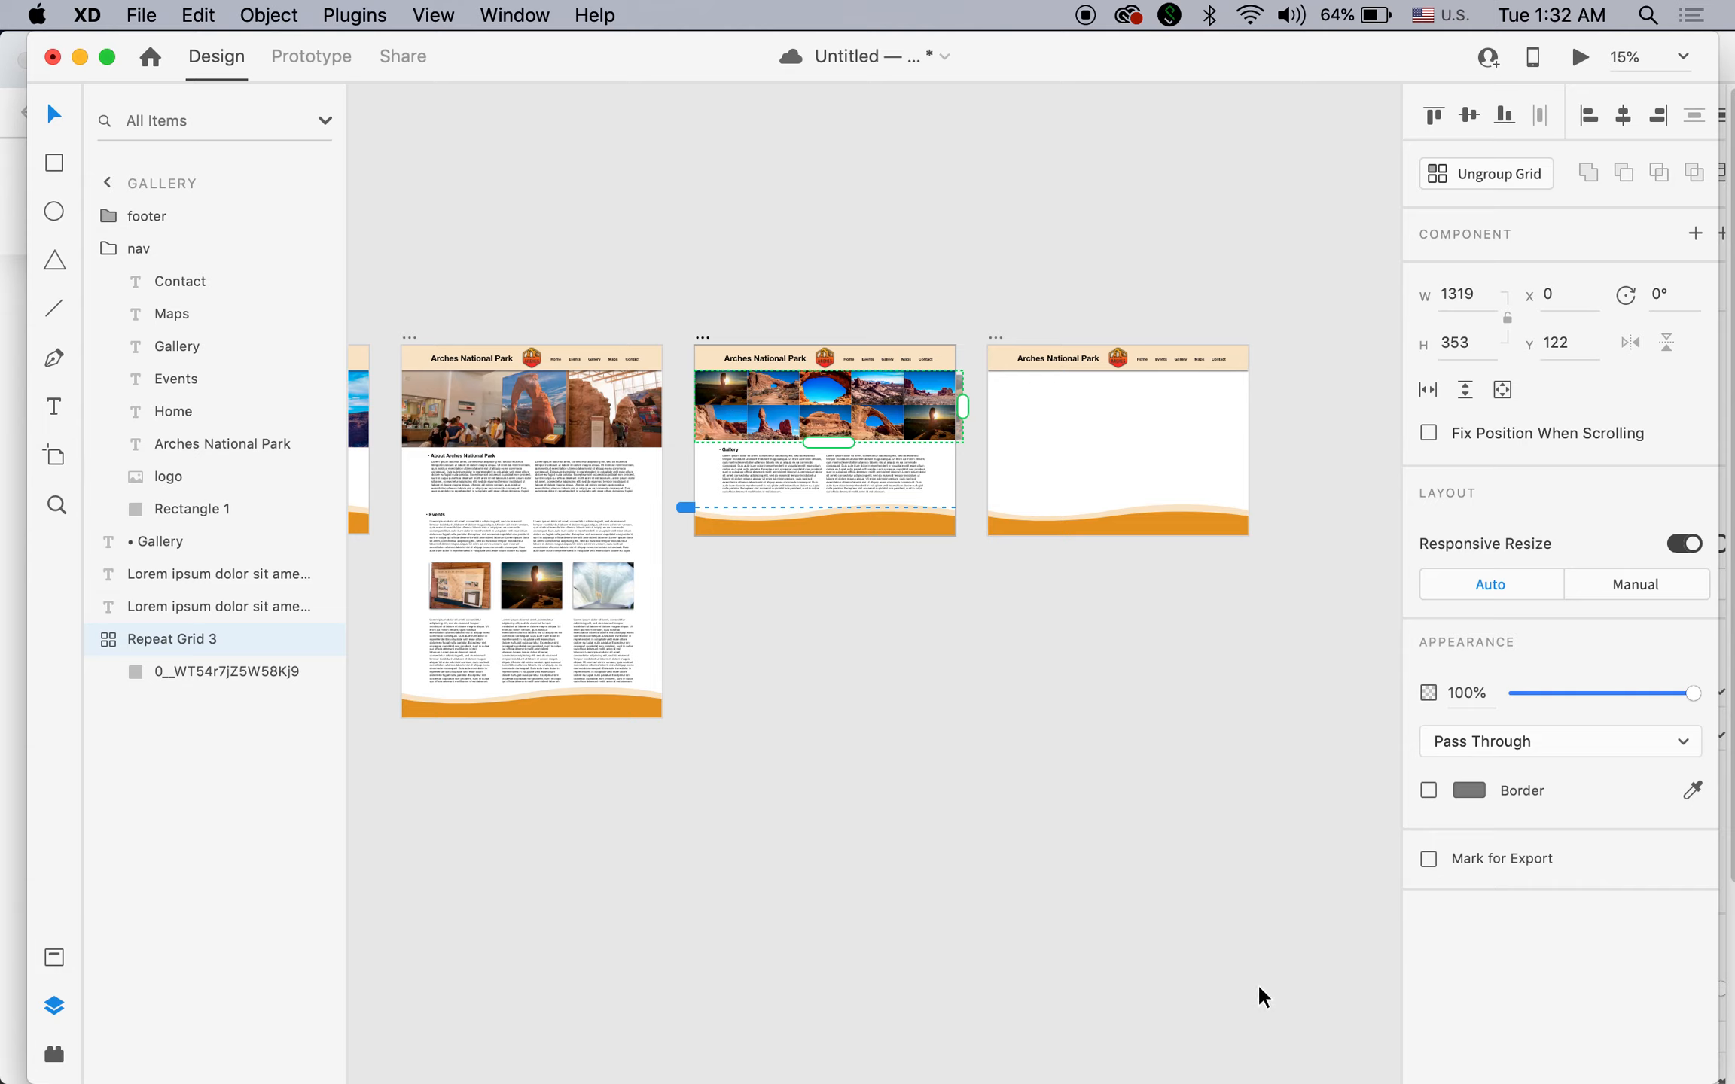
pyautogui.click(515, 15)
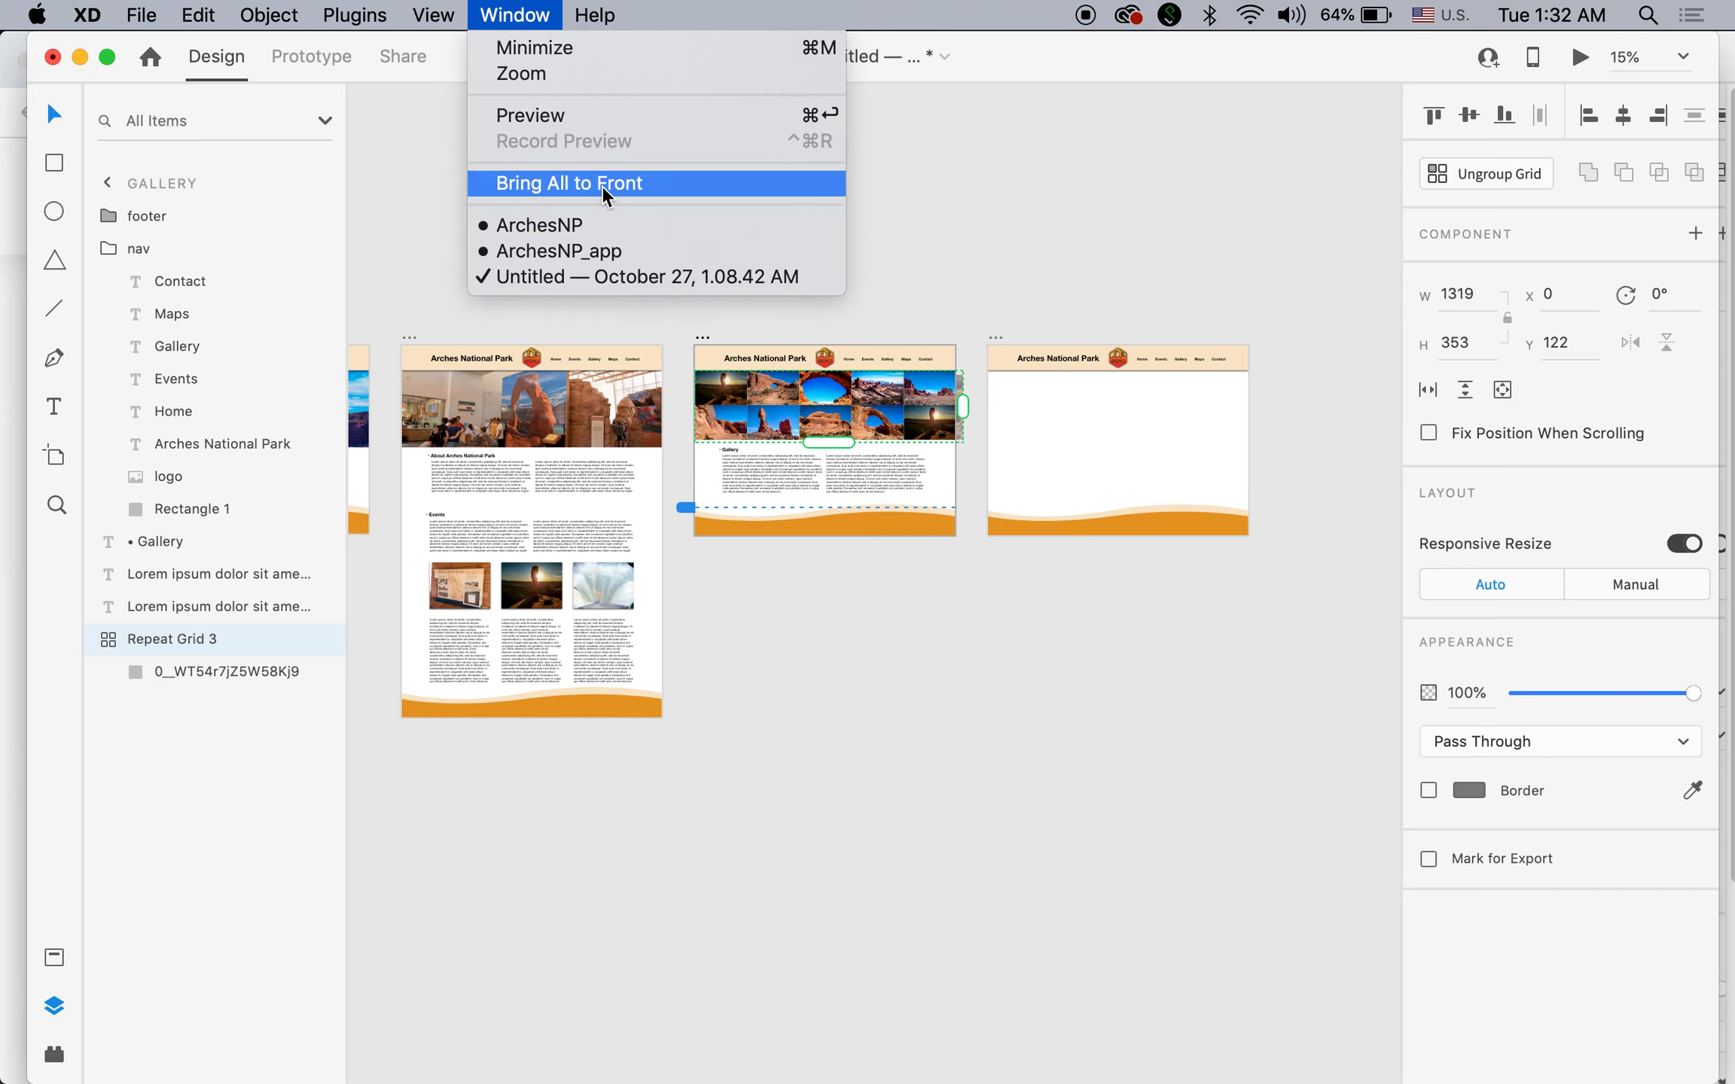
pyautogui.click(610, 227)
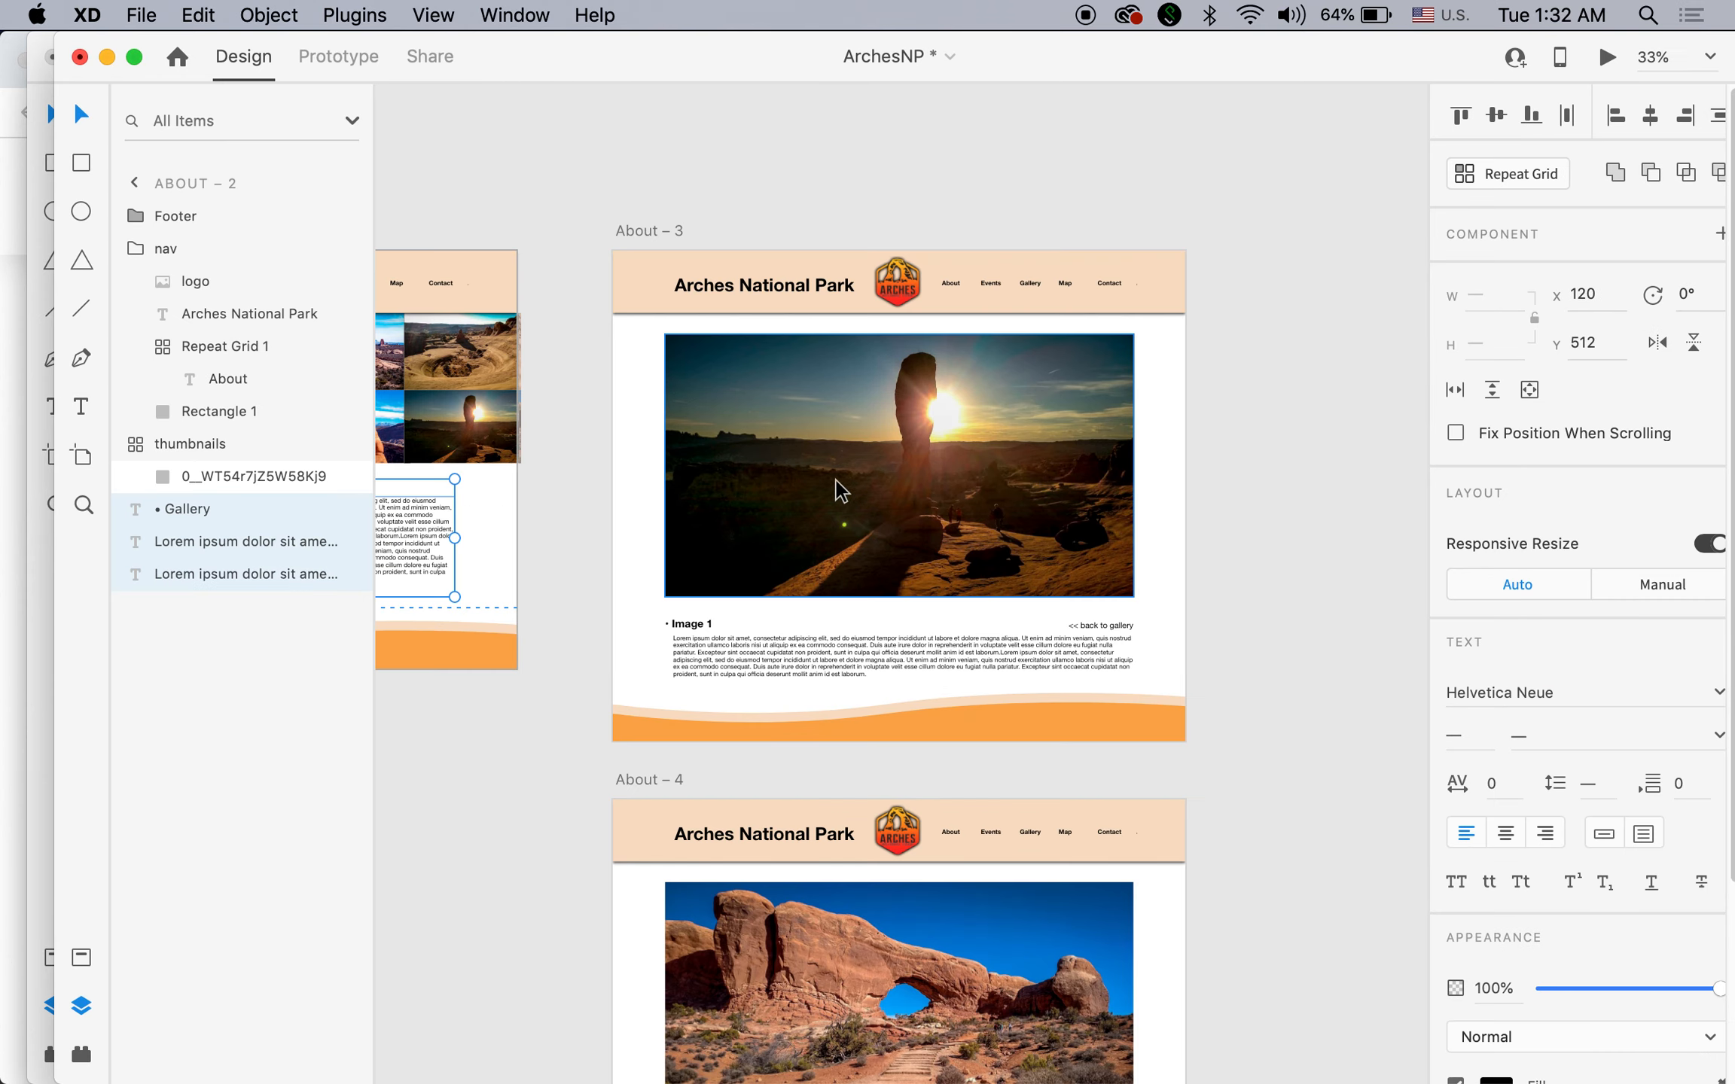
pyautogui.click(829, 489)
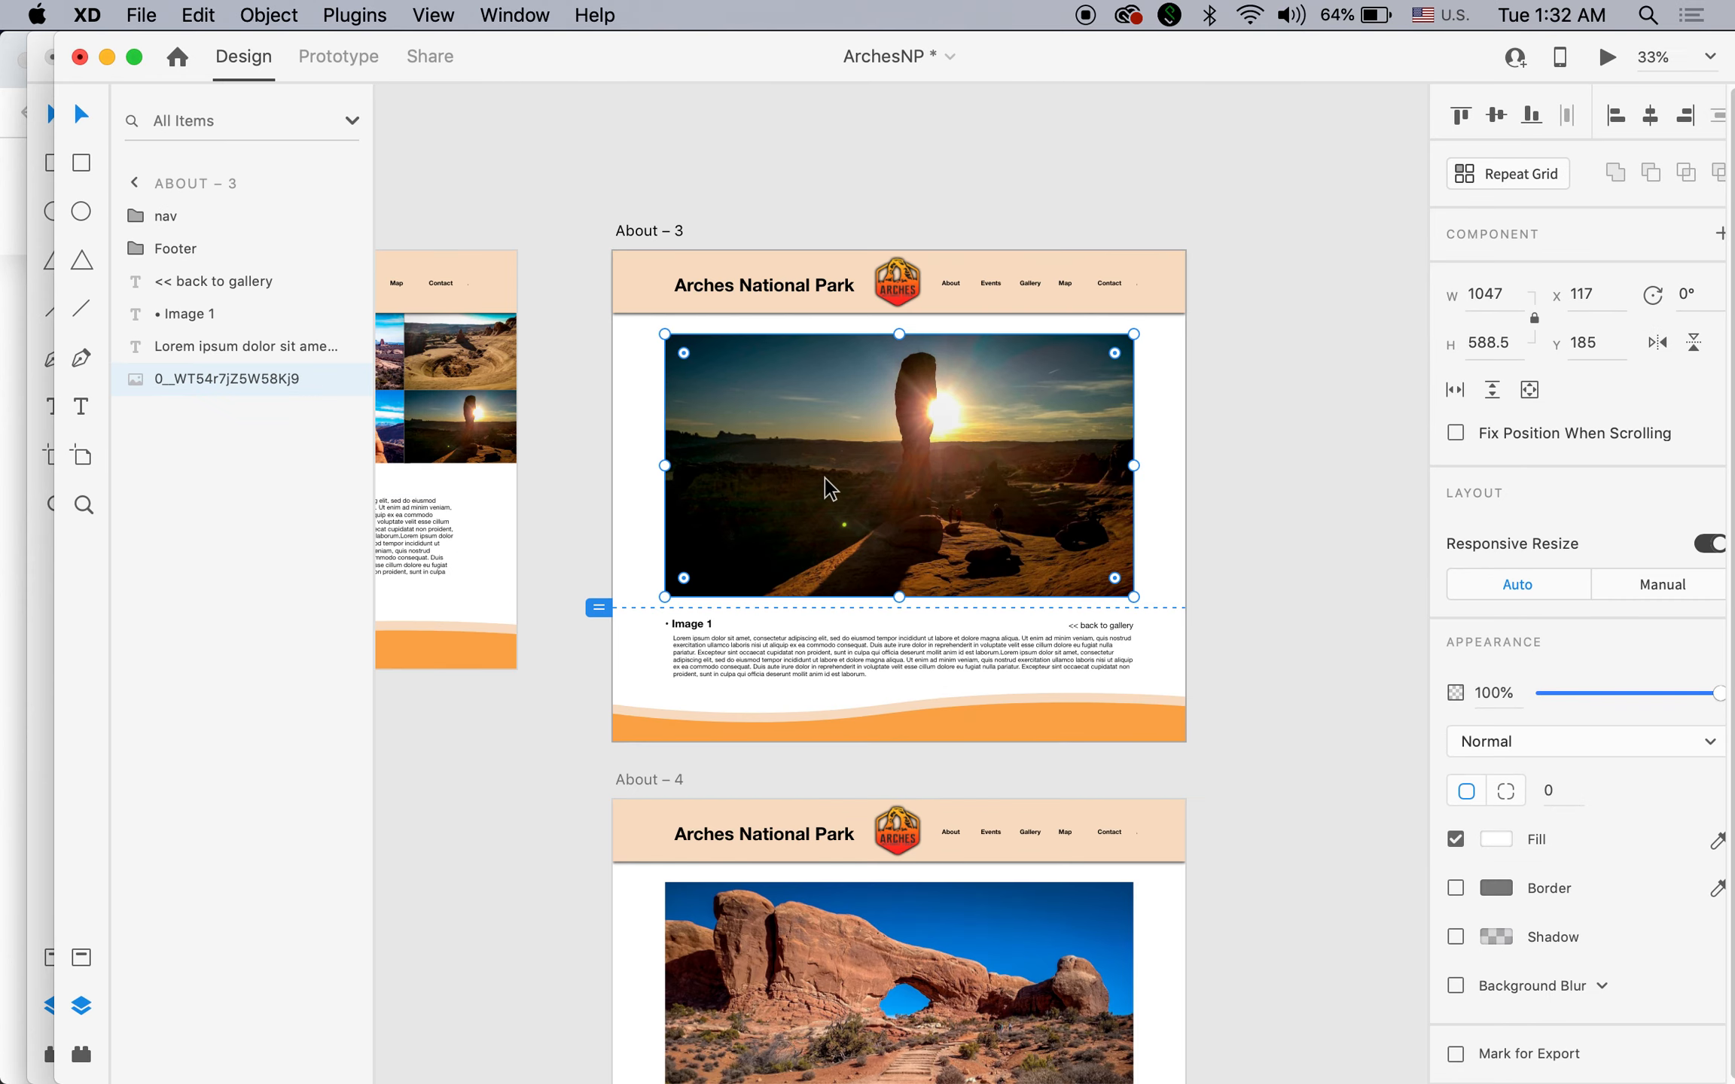
pyautogui.keyDown('shift'); pyautogui.click(707, 629); pyautogui.keyUp('shift')
pyautogui.keyDown('shift'); pyautogui.click(1113, 633); pyautogui.keyUp('shift')
pyautogui.keyDown('shift'); pyautogui.click(866, 670); pyautogui.keyUp('shift')
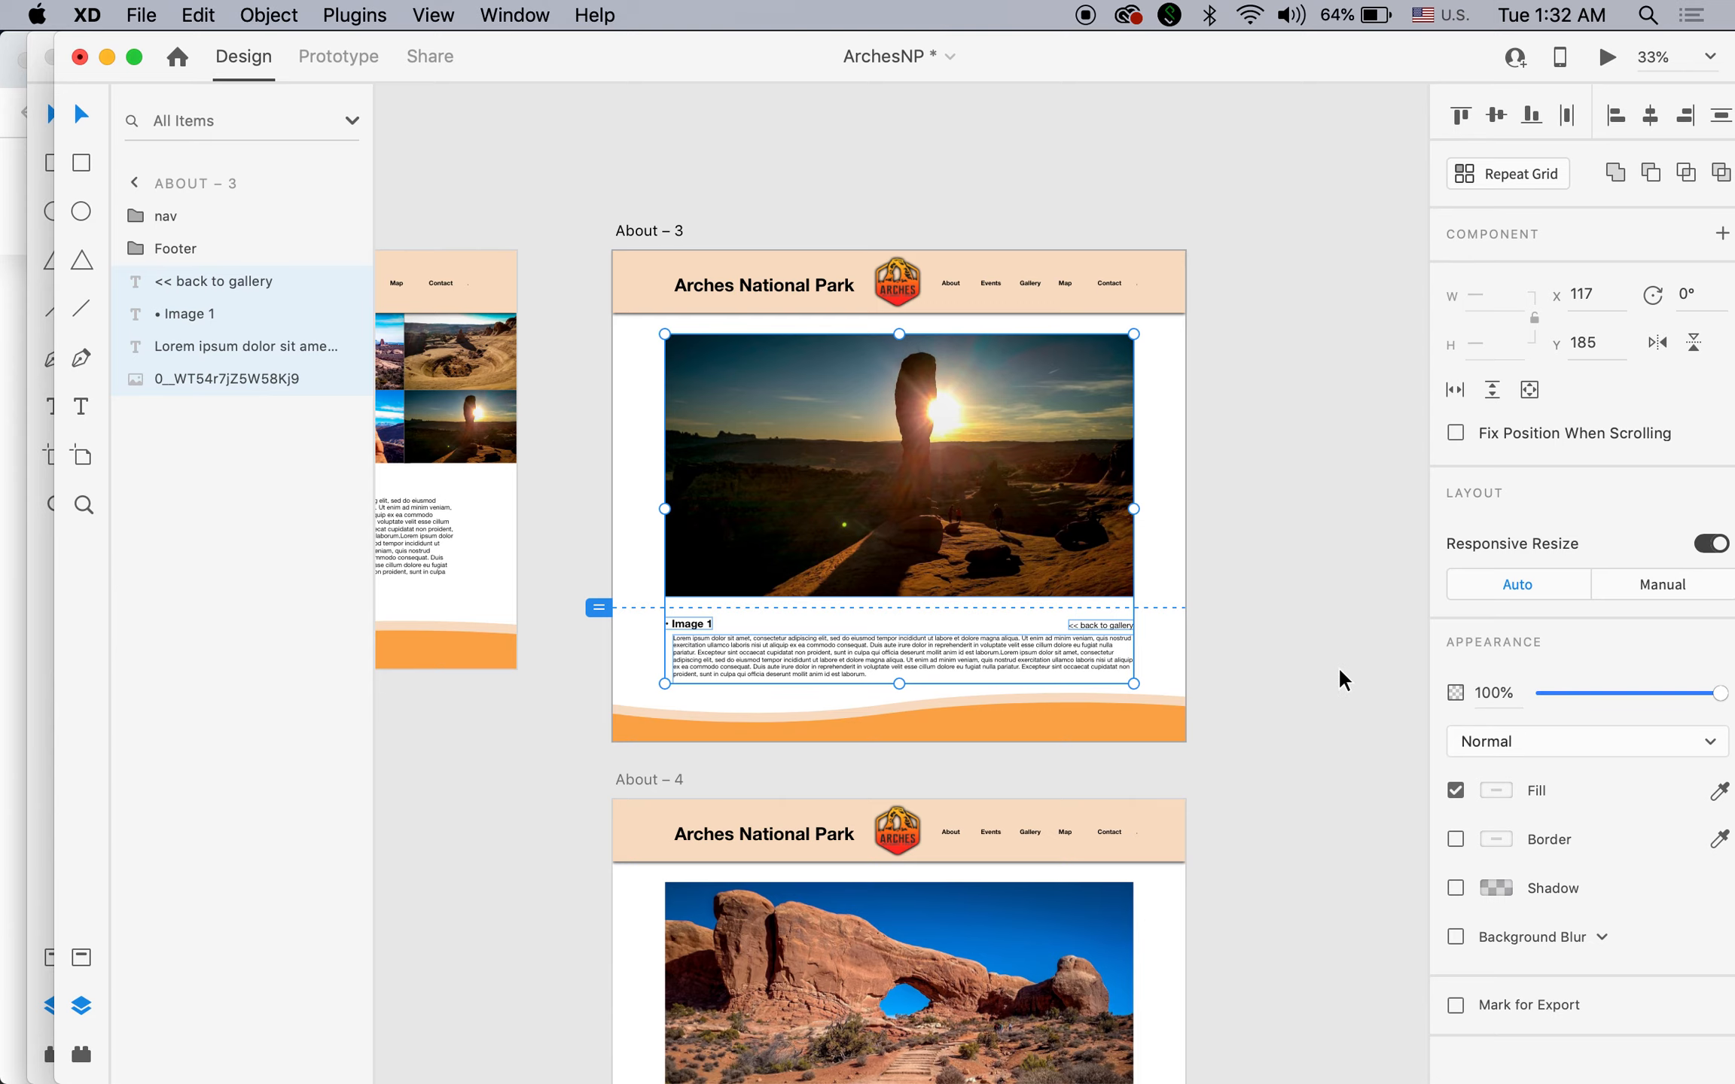
# Return to the untitled document and paste the copied image and texts onto the gallery – 1 artboard.
pyautogui.click(500, 14)
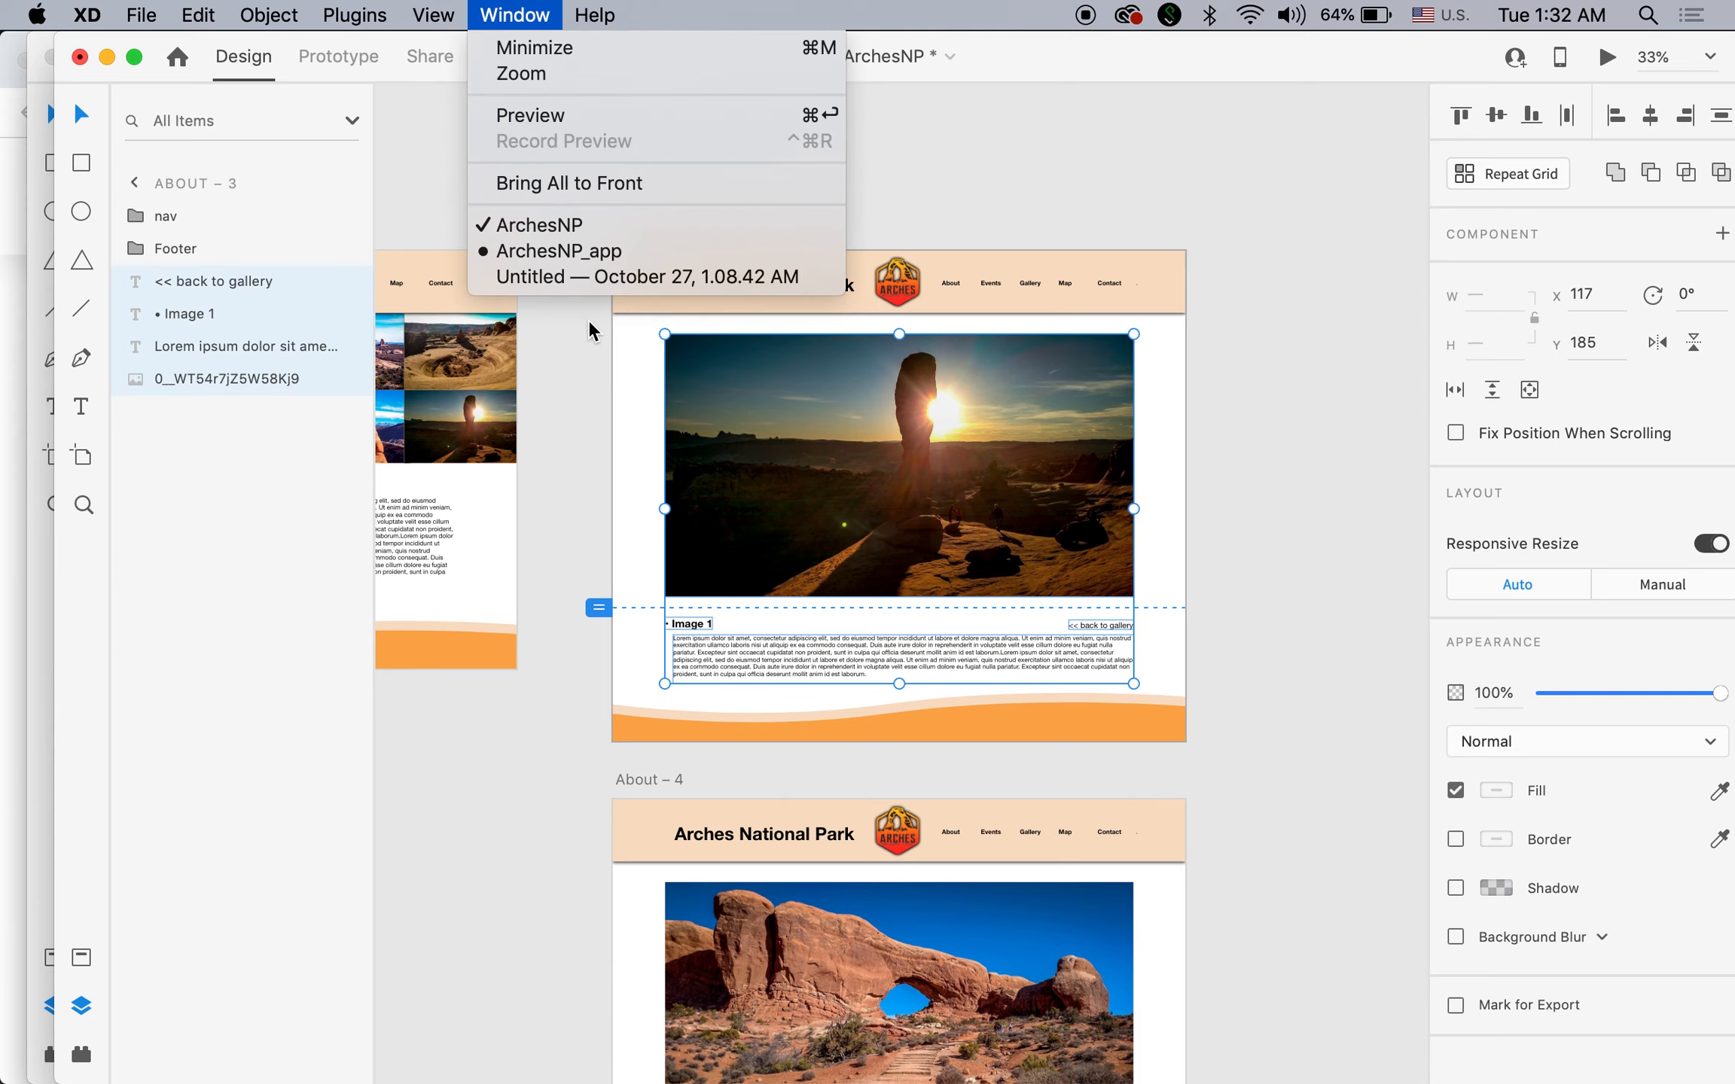
pyautogui.click(593, 278)
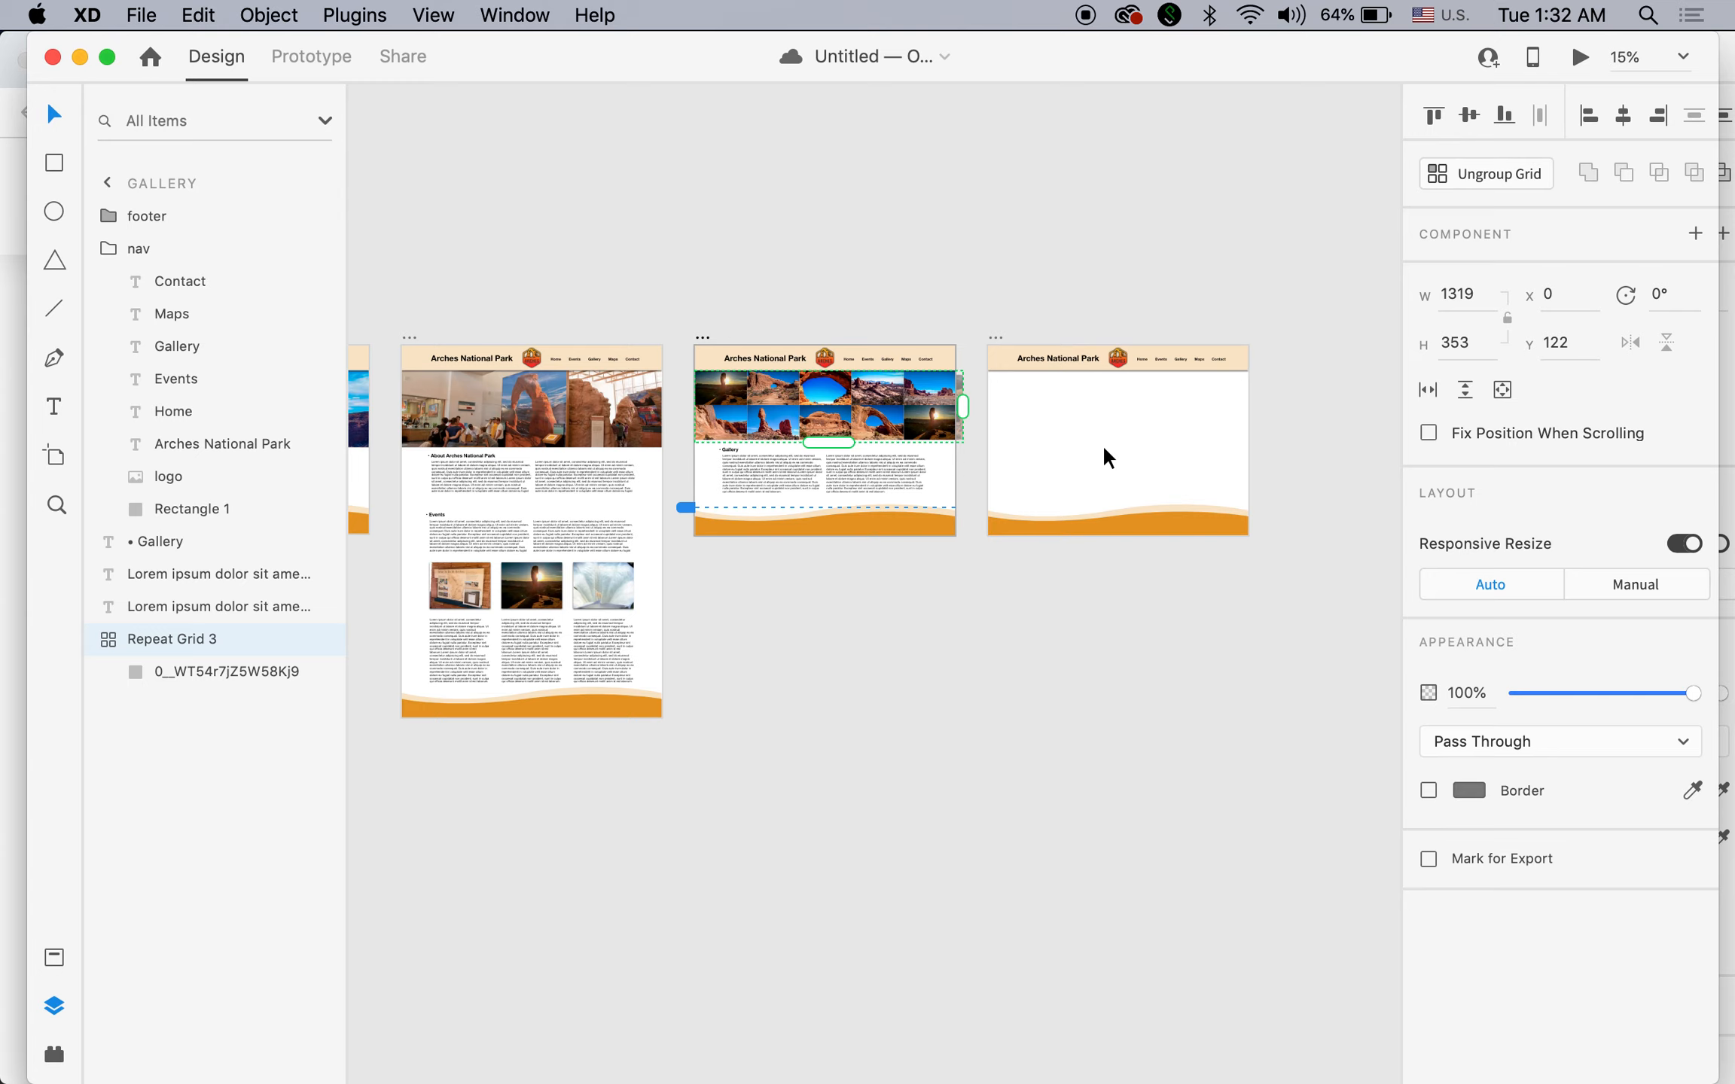
pyautogui.click(1104, 448)
pyautogui.press('super+v')
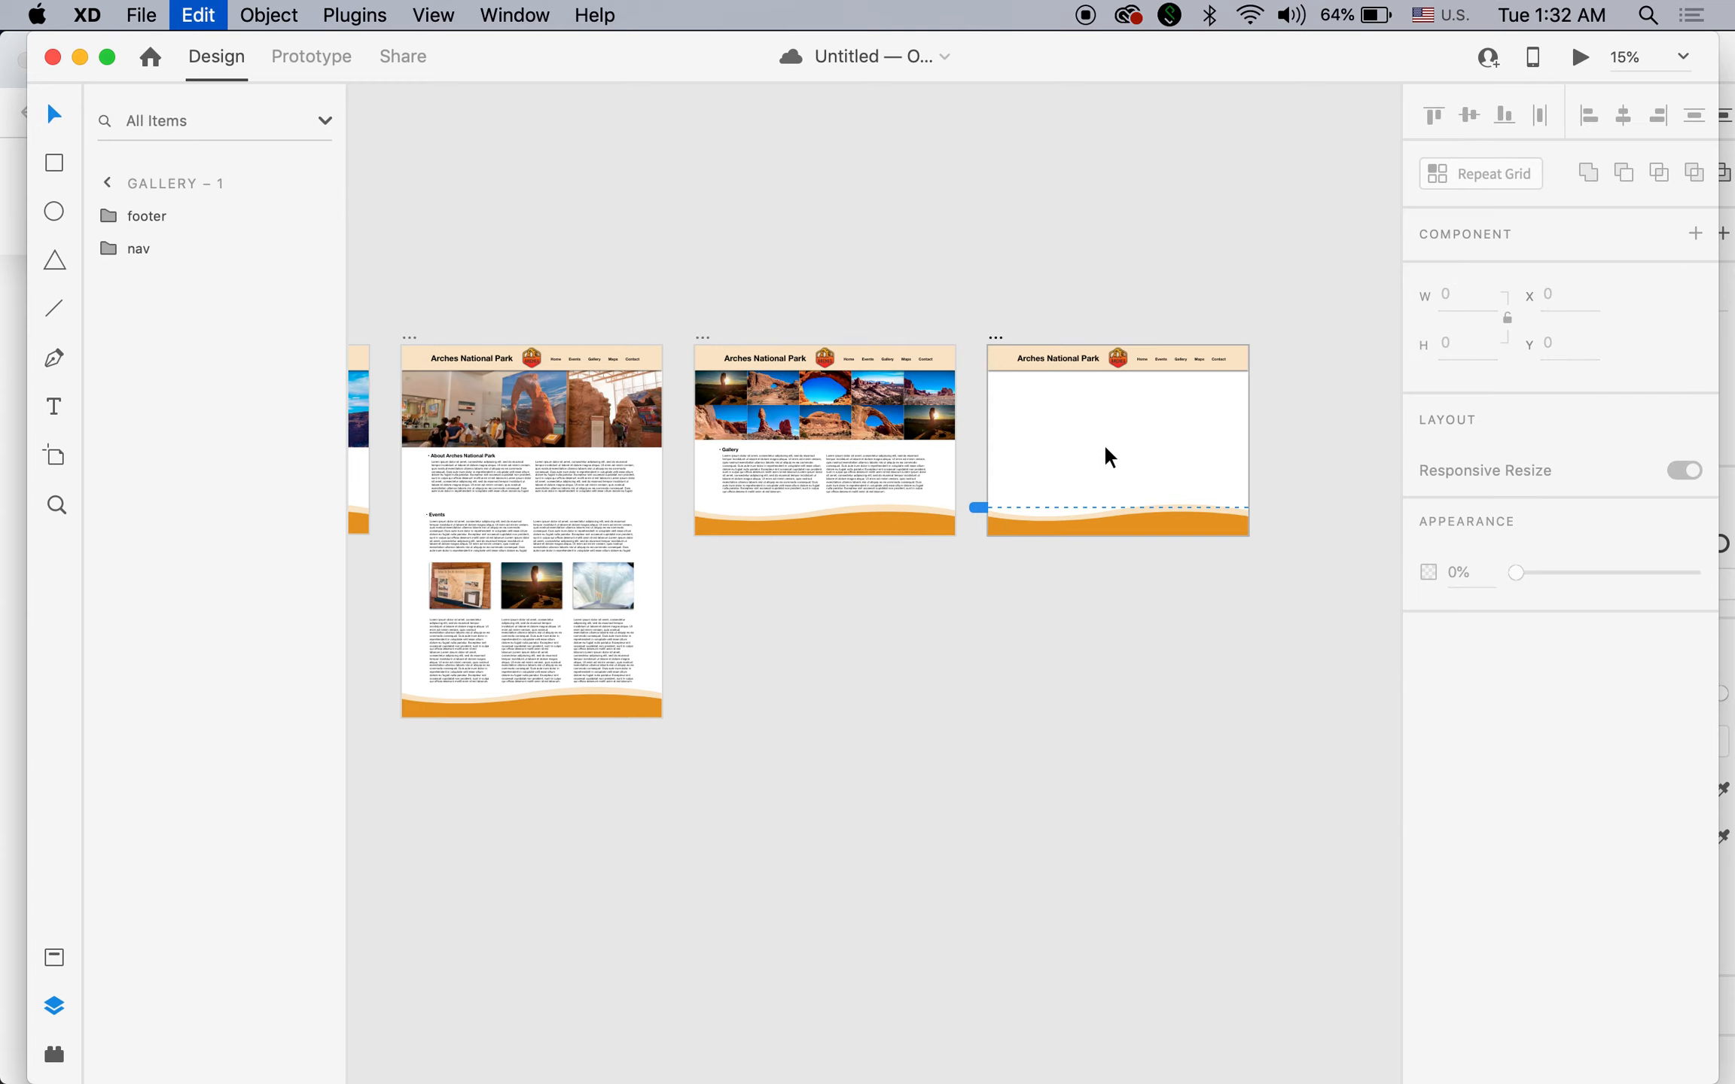
pyautogui.press('z')
pyautogui.click(1115, 454)
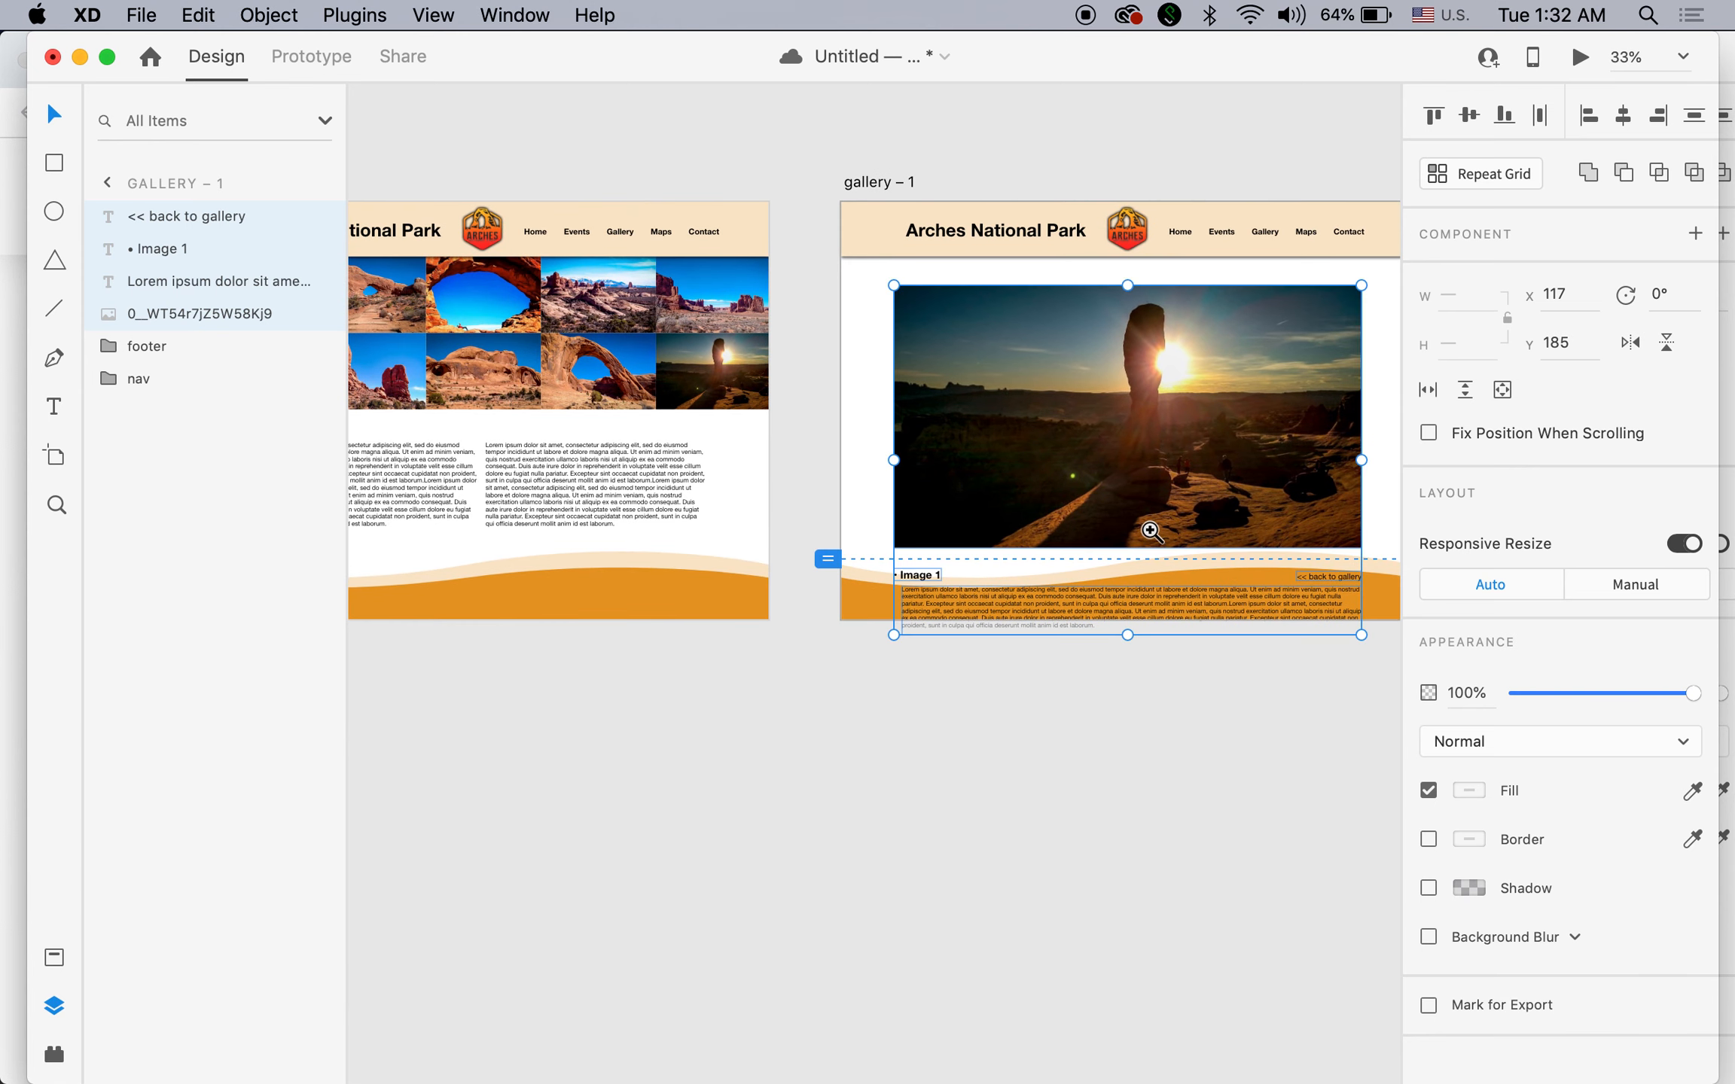
pyautogui.moveTo(1152, 497); pyautogui.dragTo(992, 494)
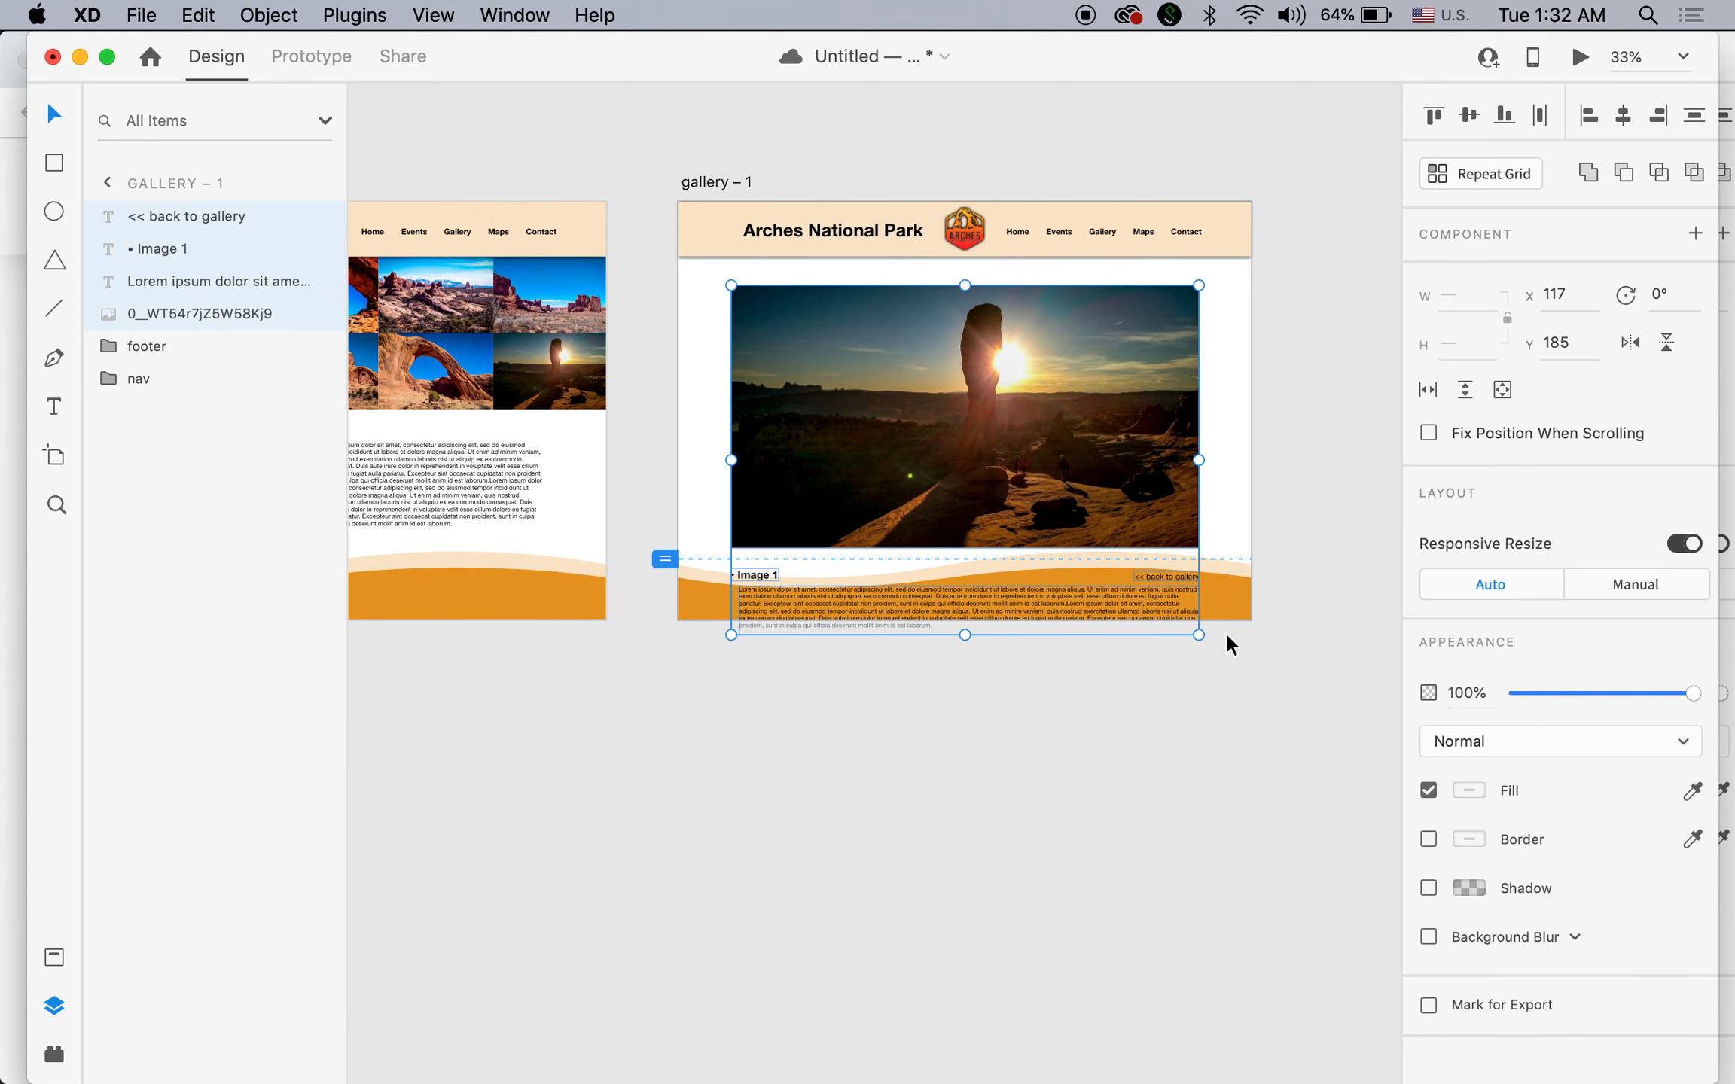
pyautogui.click(1296, 548)
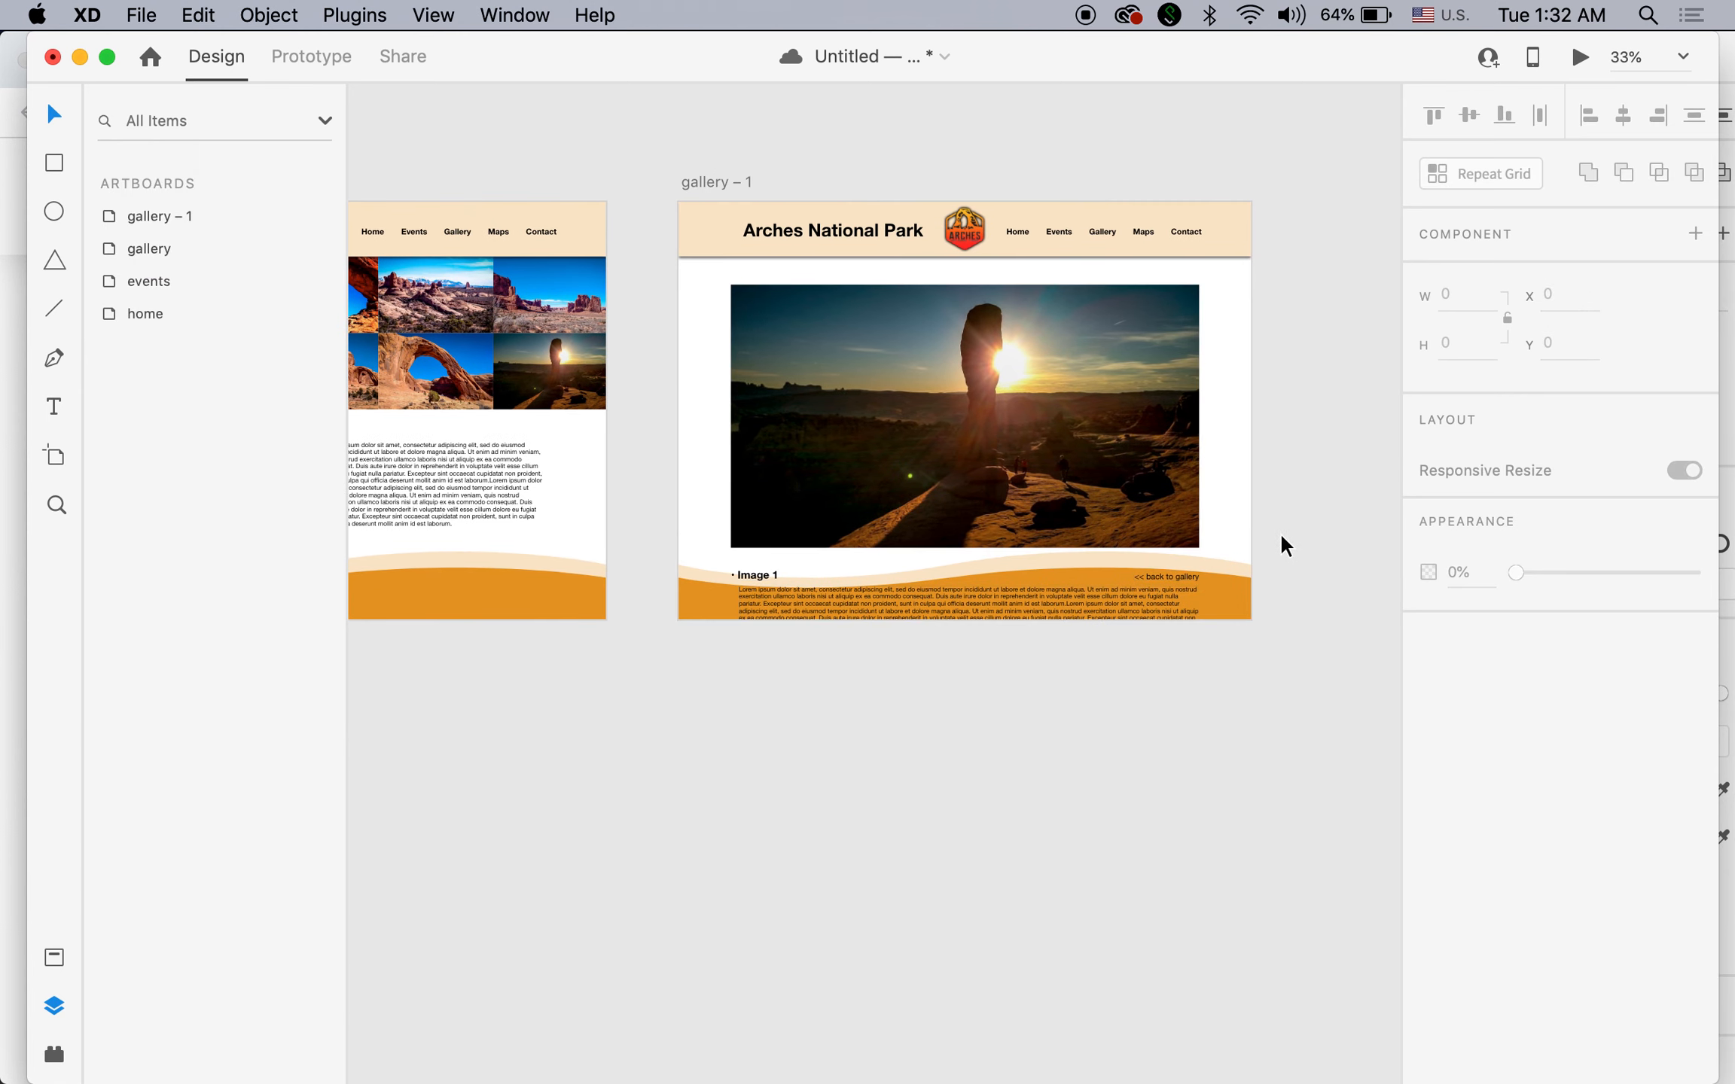
# Extend the gallery – 1 artboard downward and move its footer to the new bottom edge, below the paragraph.
pyautogui.click(724, 180)
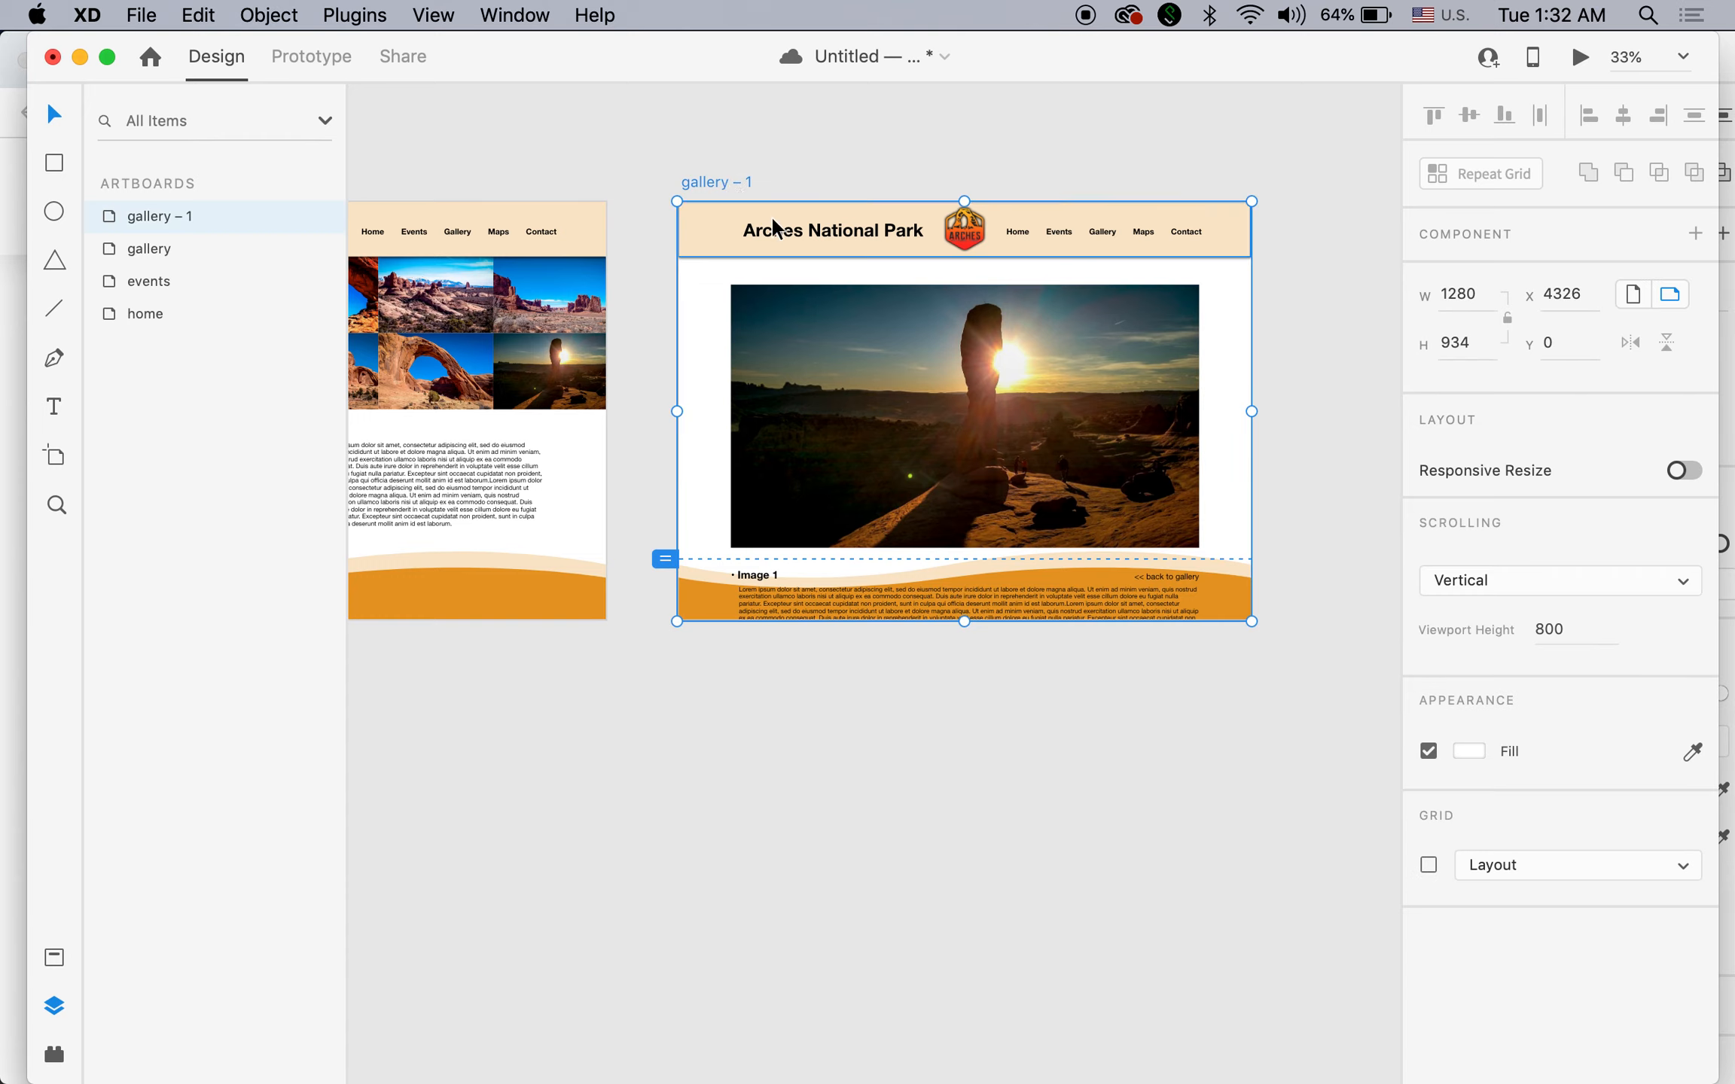
pyautogui.moveTo(966, 622); pyautogui.dragTo(969, 705)
pyautogui.click(1230, 599)
pyautogui.moveTo(1225, 597); pyautogui.dragTo(1220, 681)
pyautogui.click(1189, 795)
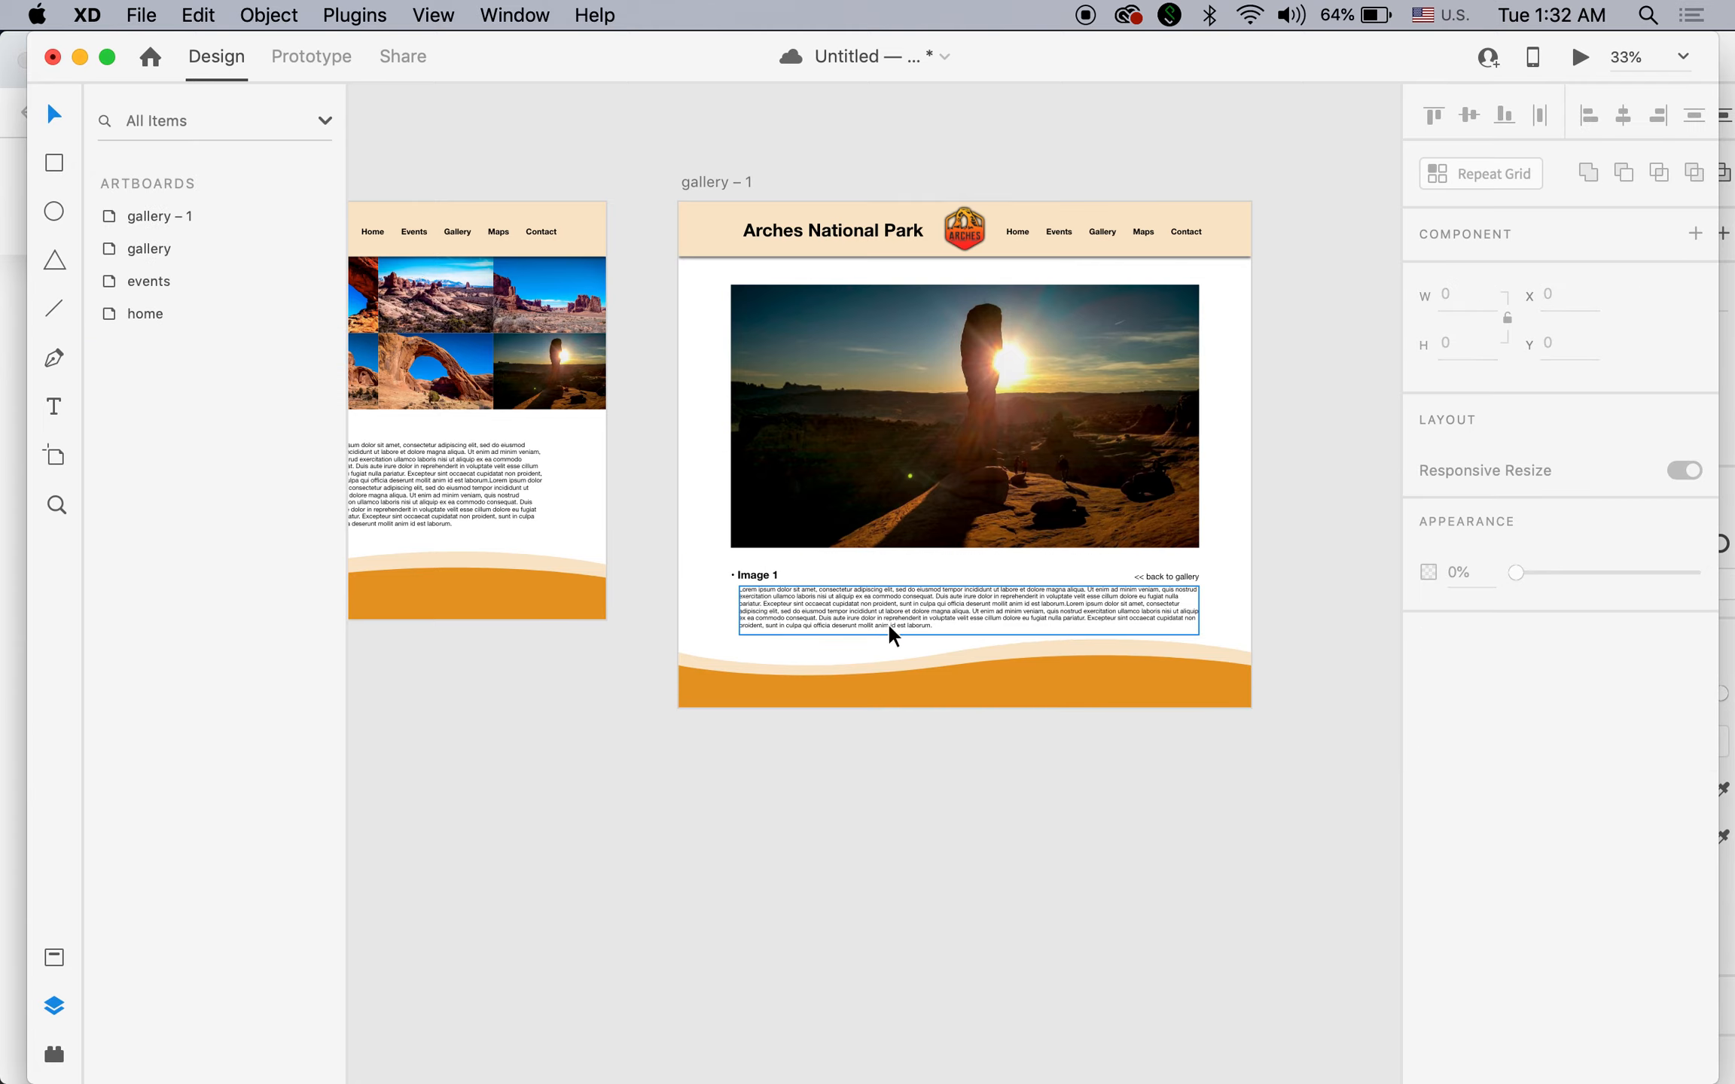
# Move the nav and footer groups together to the top of the gallery – 1 artboard's layer stack.
pyautogui.click(1074, 235)
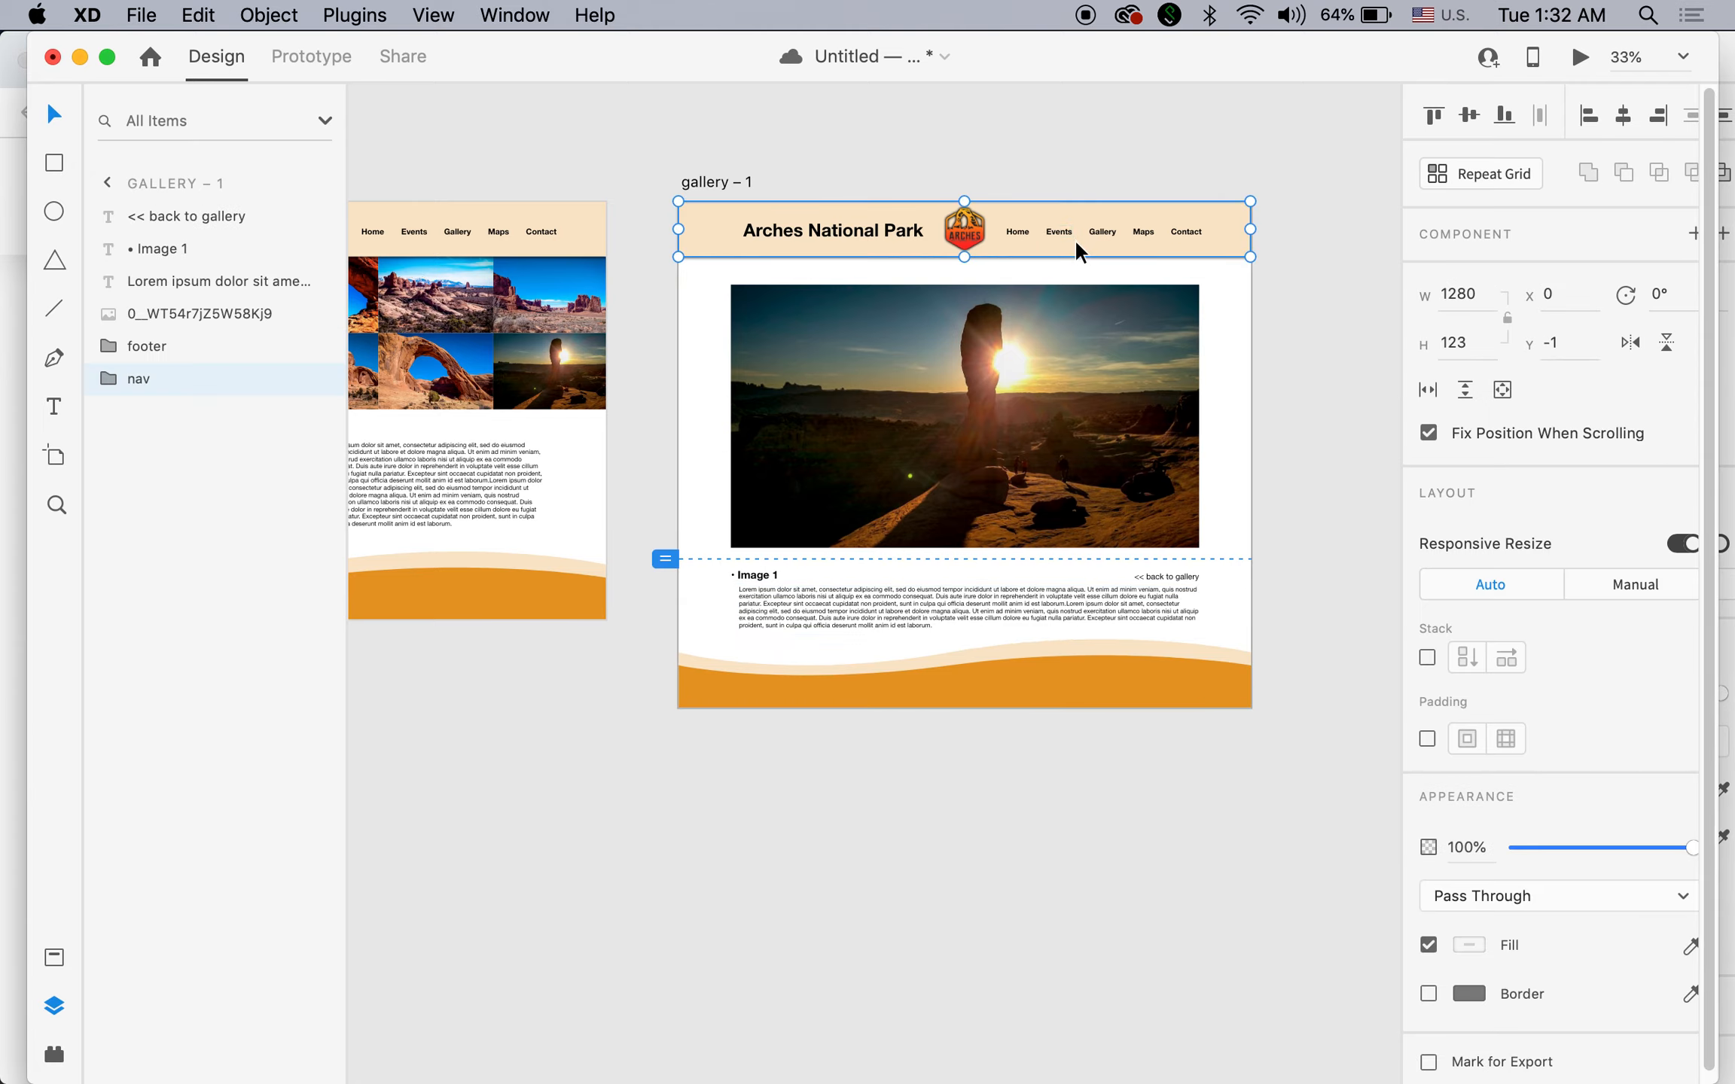
pyautogui.keyDown('shift'); pyautogui.click(1084, 675); pyautogui.keyUp('shift')
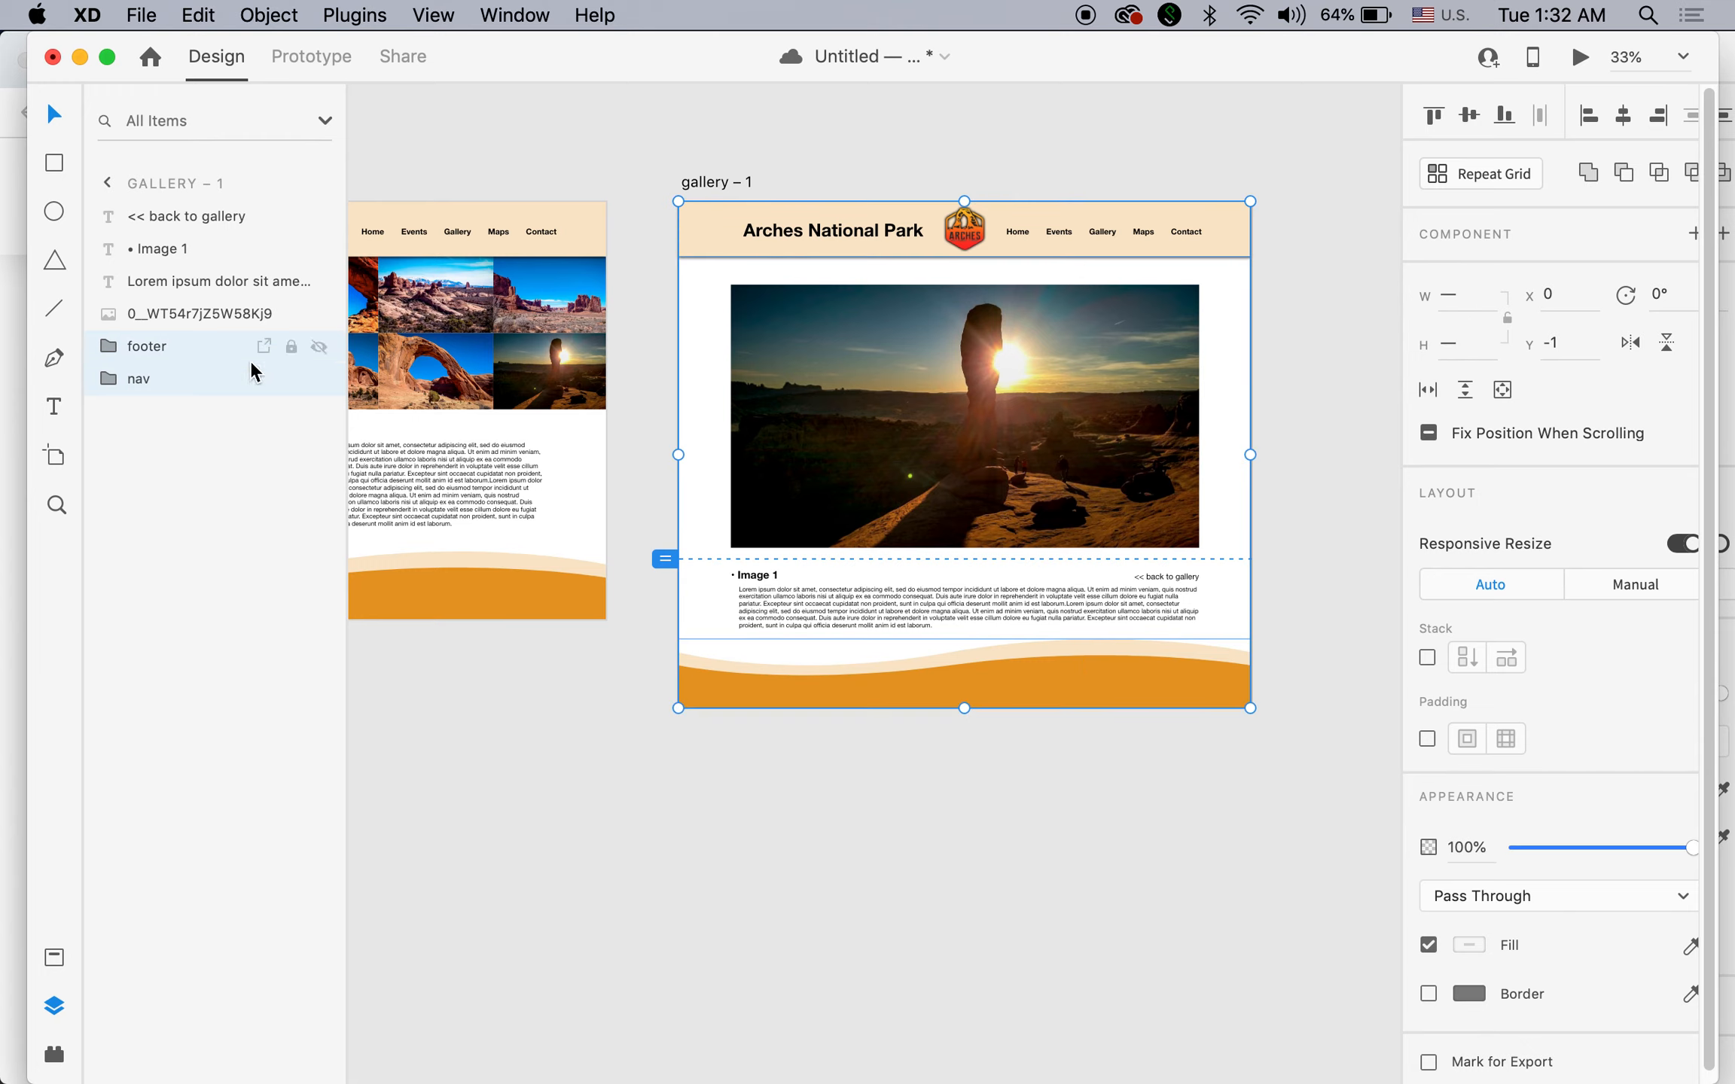
pyautogui.moveTo(138, 342); pyautogui.dragTo(480, 709)
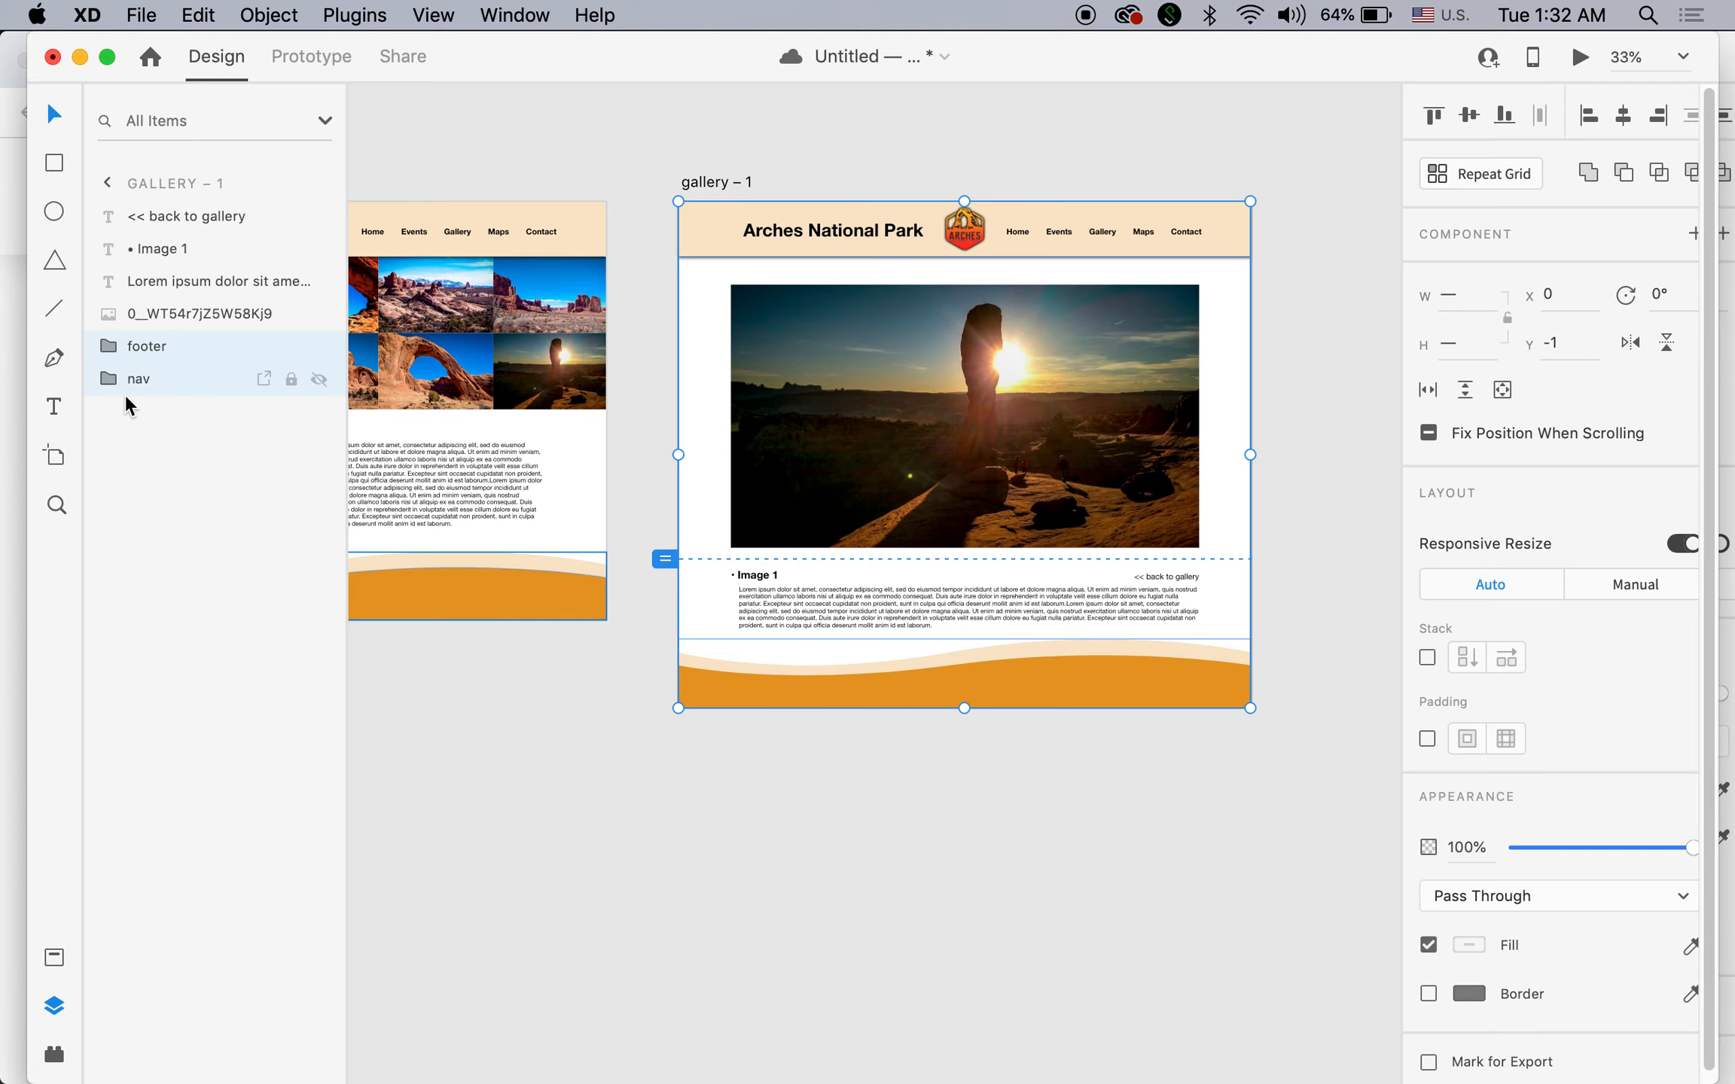
pyautogui.moveTo(110, 348); pyautogui.dragTo(132, 215)
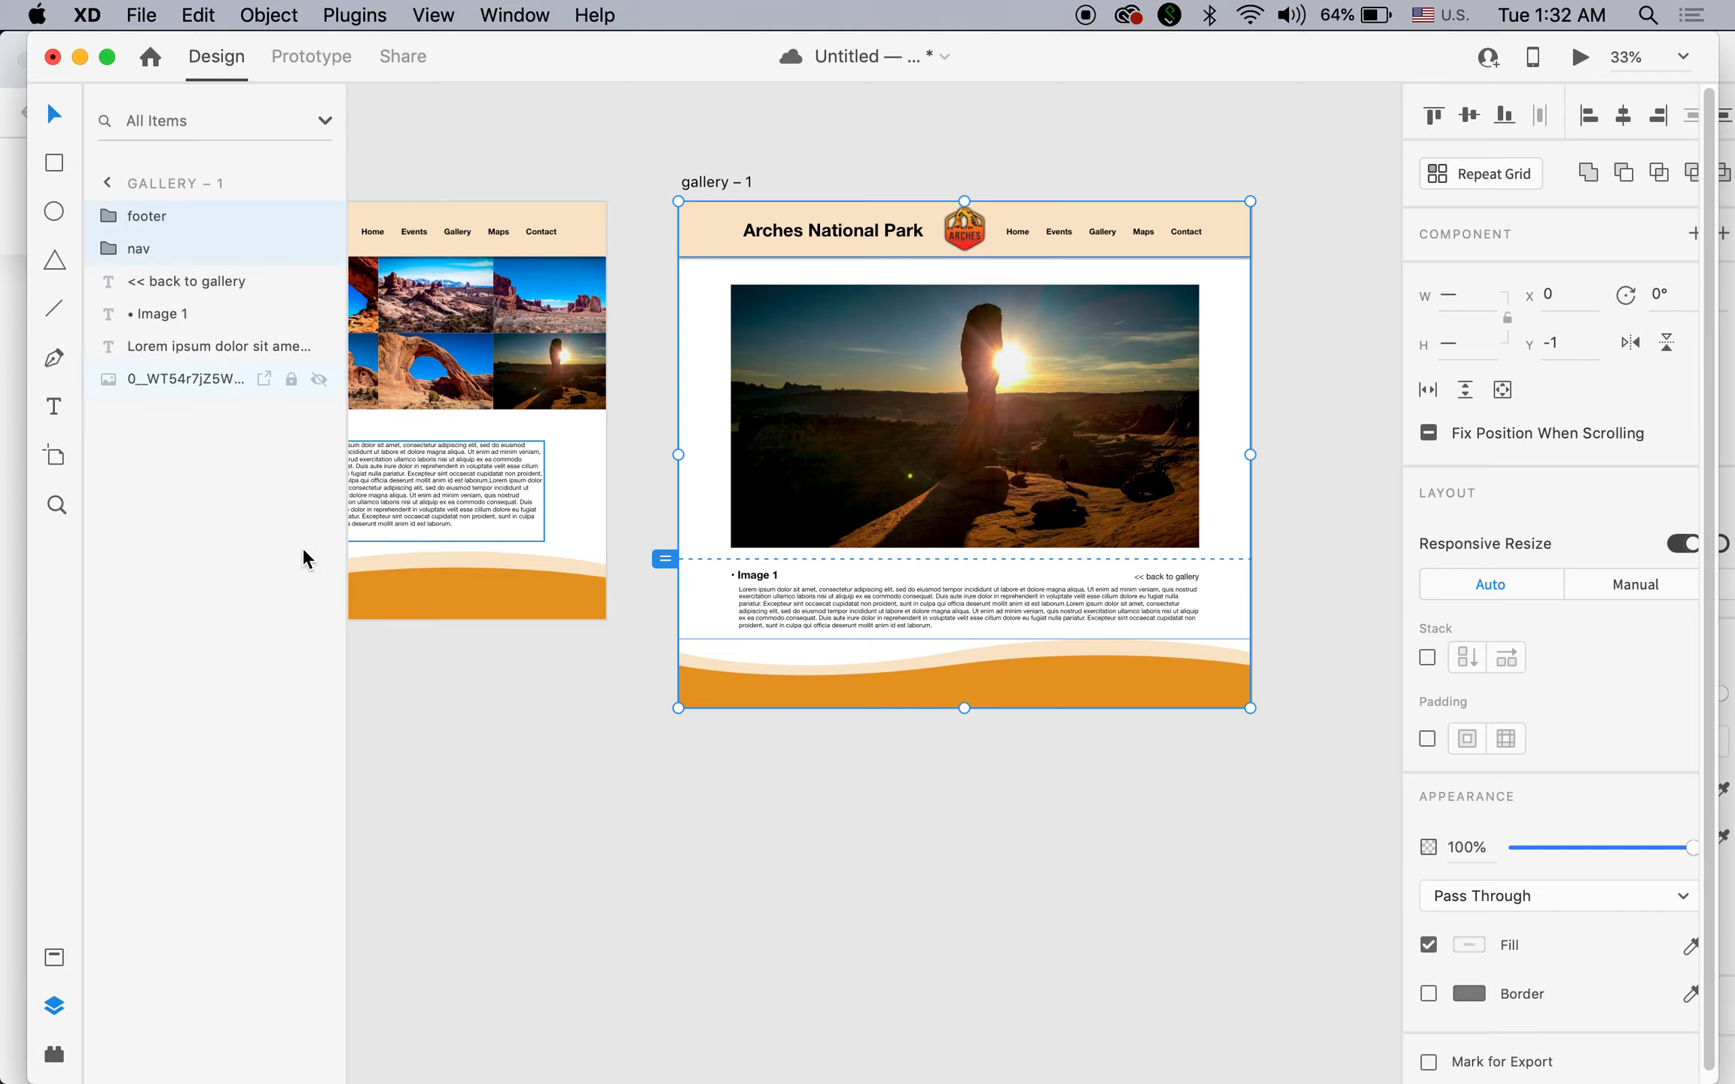
pyautogui.click(825, 857)
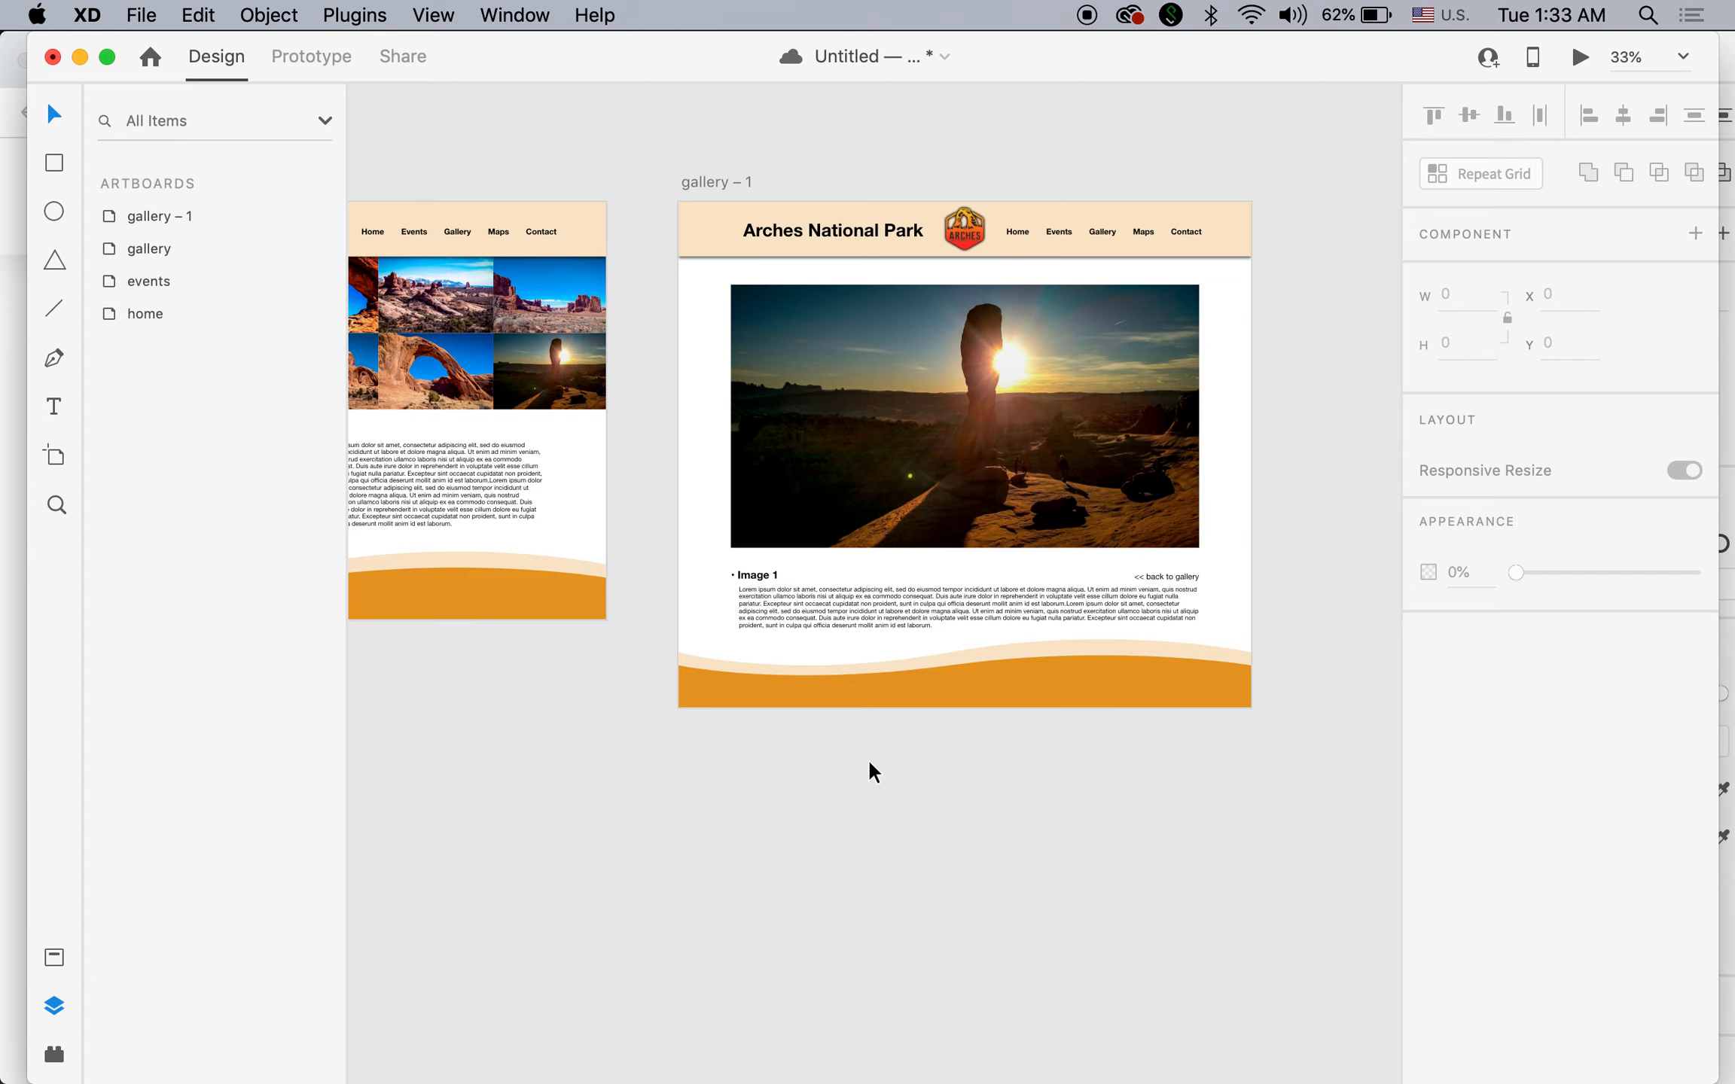
# Examine the large image, Image 1 heading and "<< back to gallery" text on the gallery – 1 artboard.
pyautogui.click(892, 493)
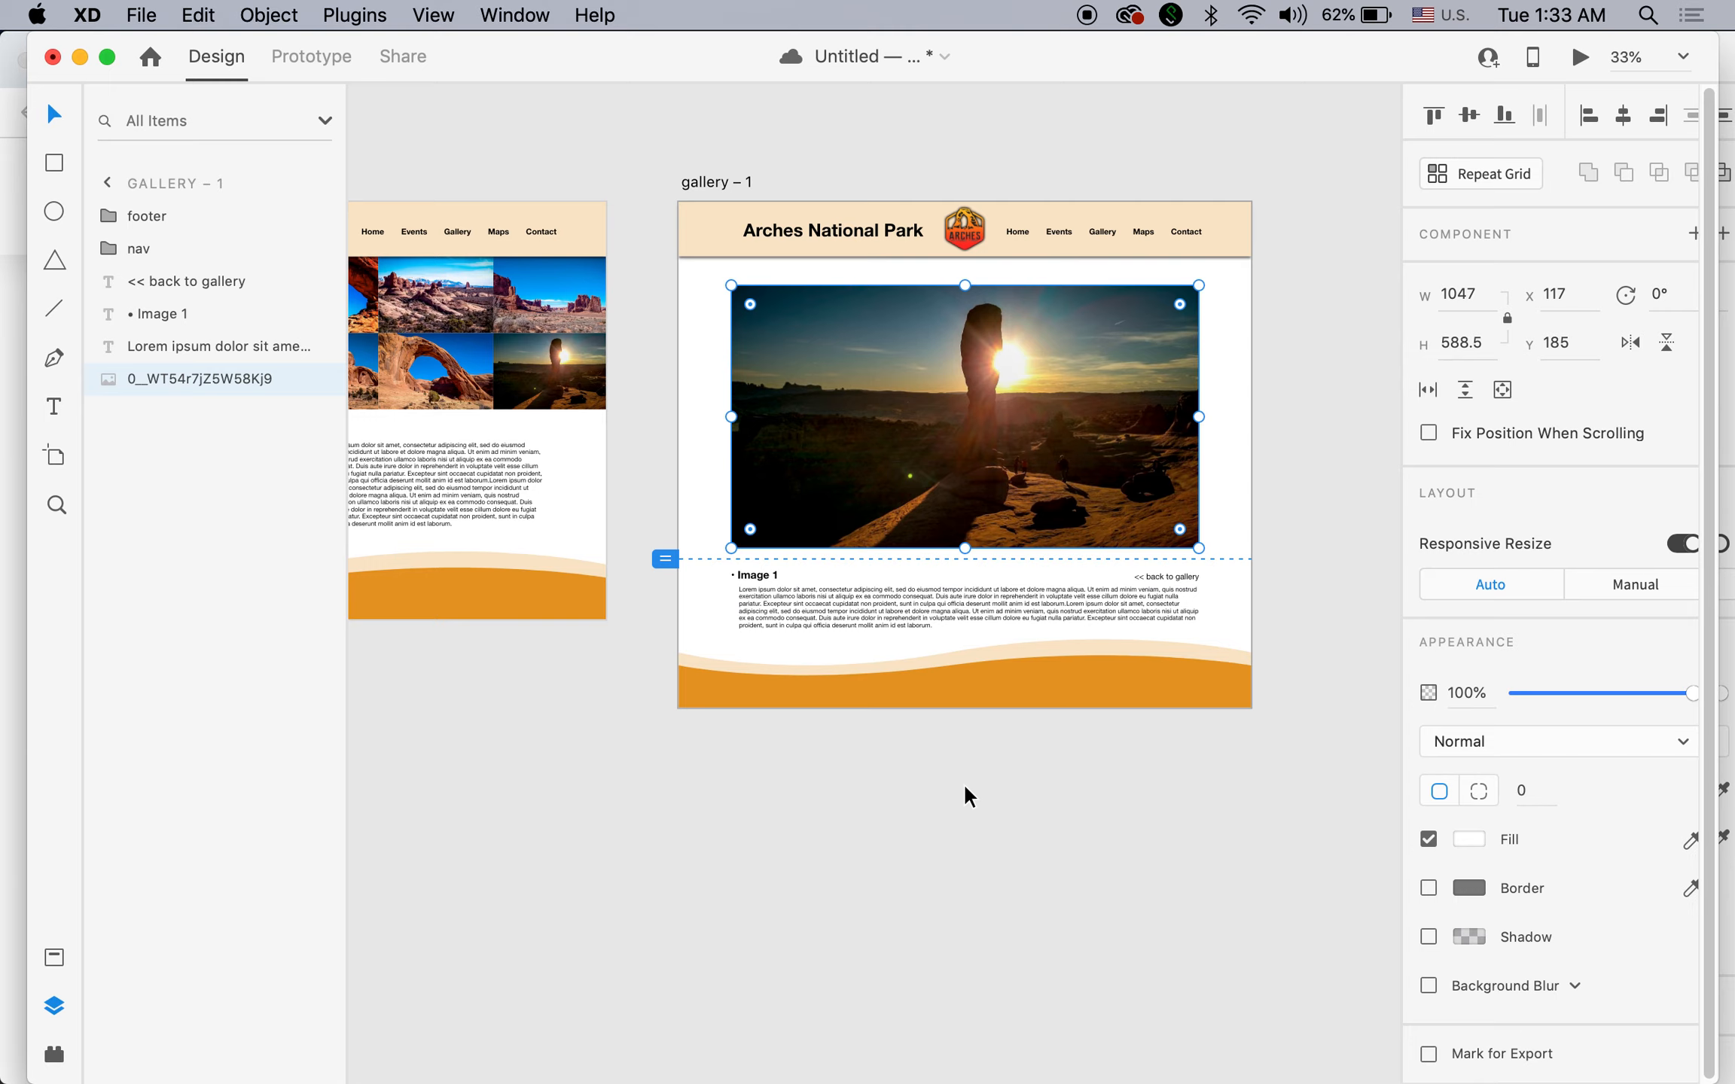
pyautogui.click(945, 851)
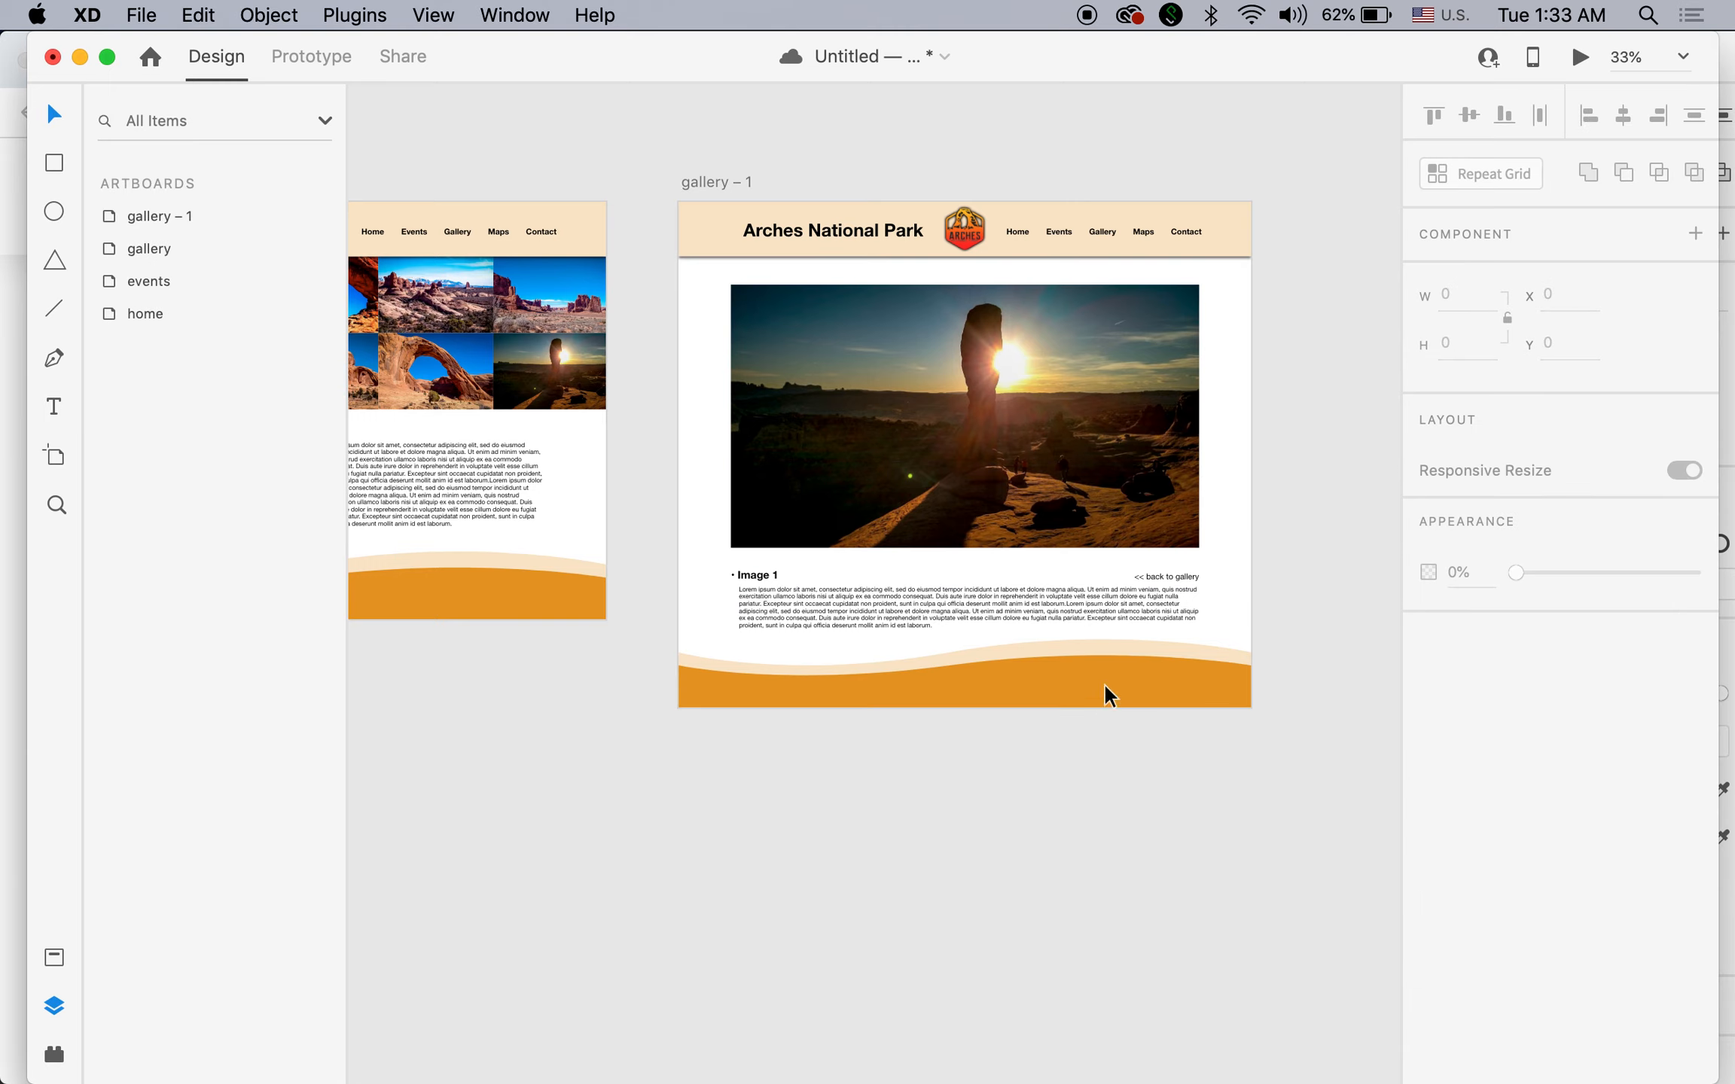
pyautogui.click(744, 574)
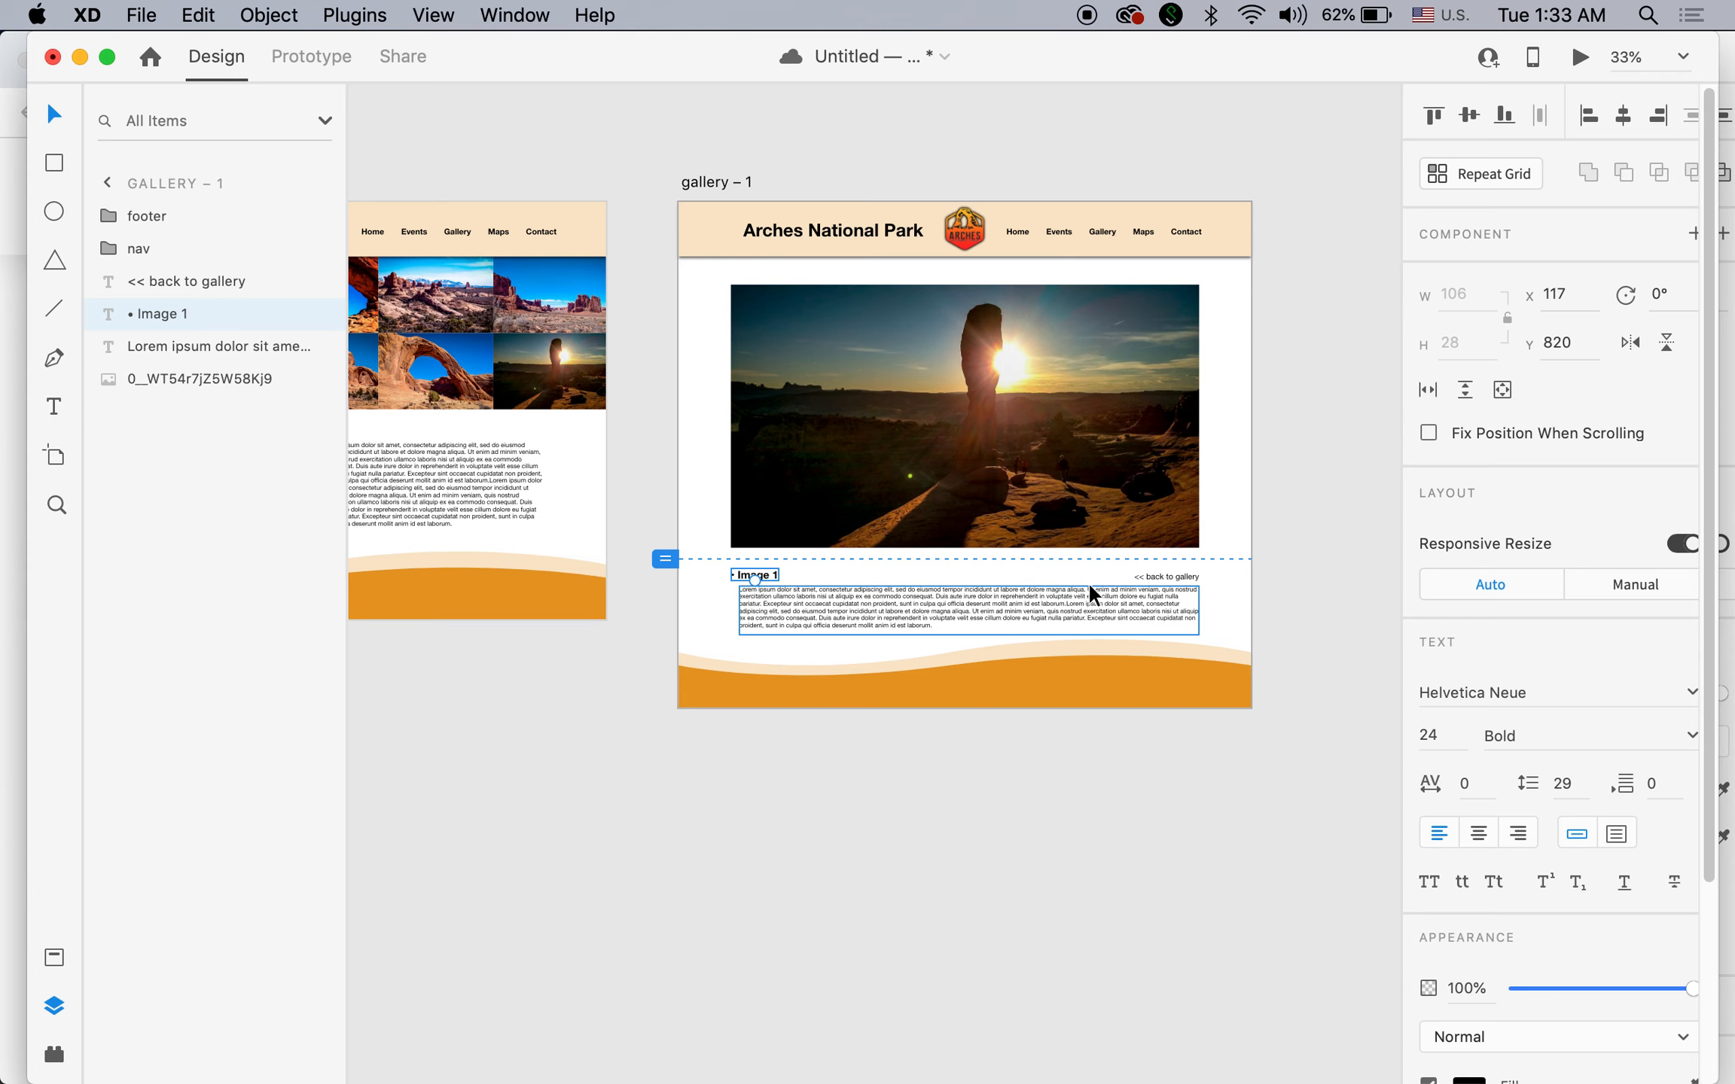
pyautogui.keyDown('super'); pyautogui.click(1169, 582); pyautogui.keyUp('super')
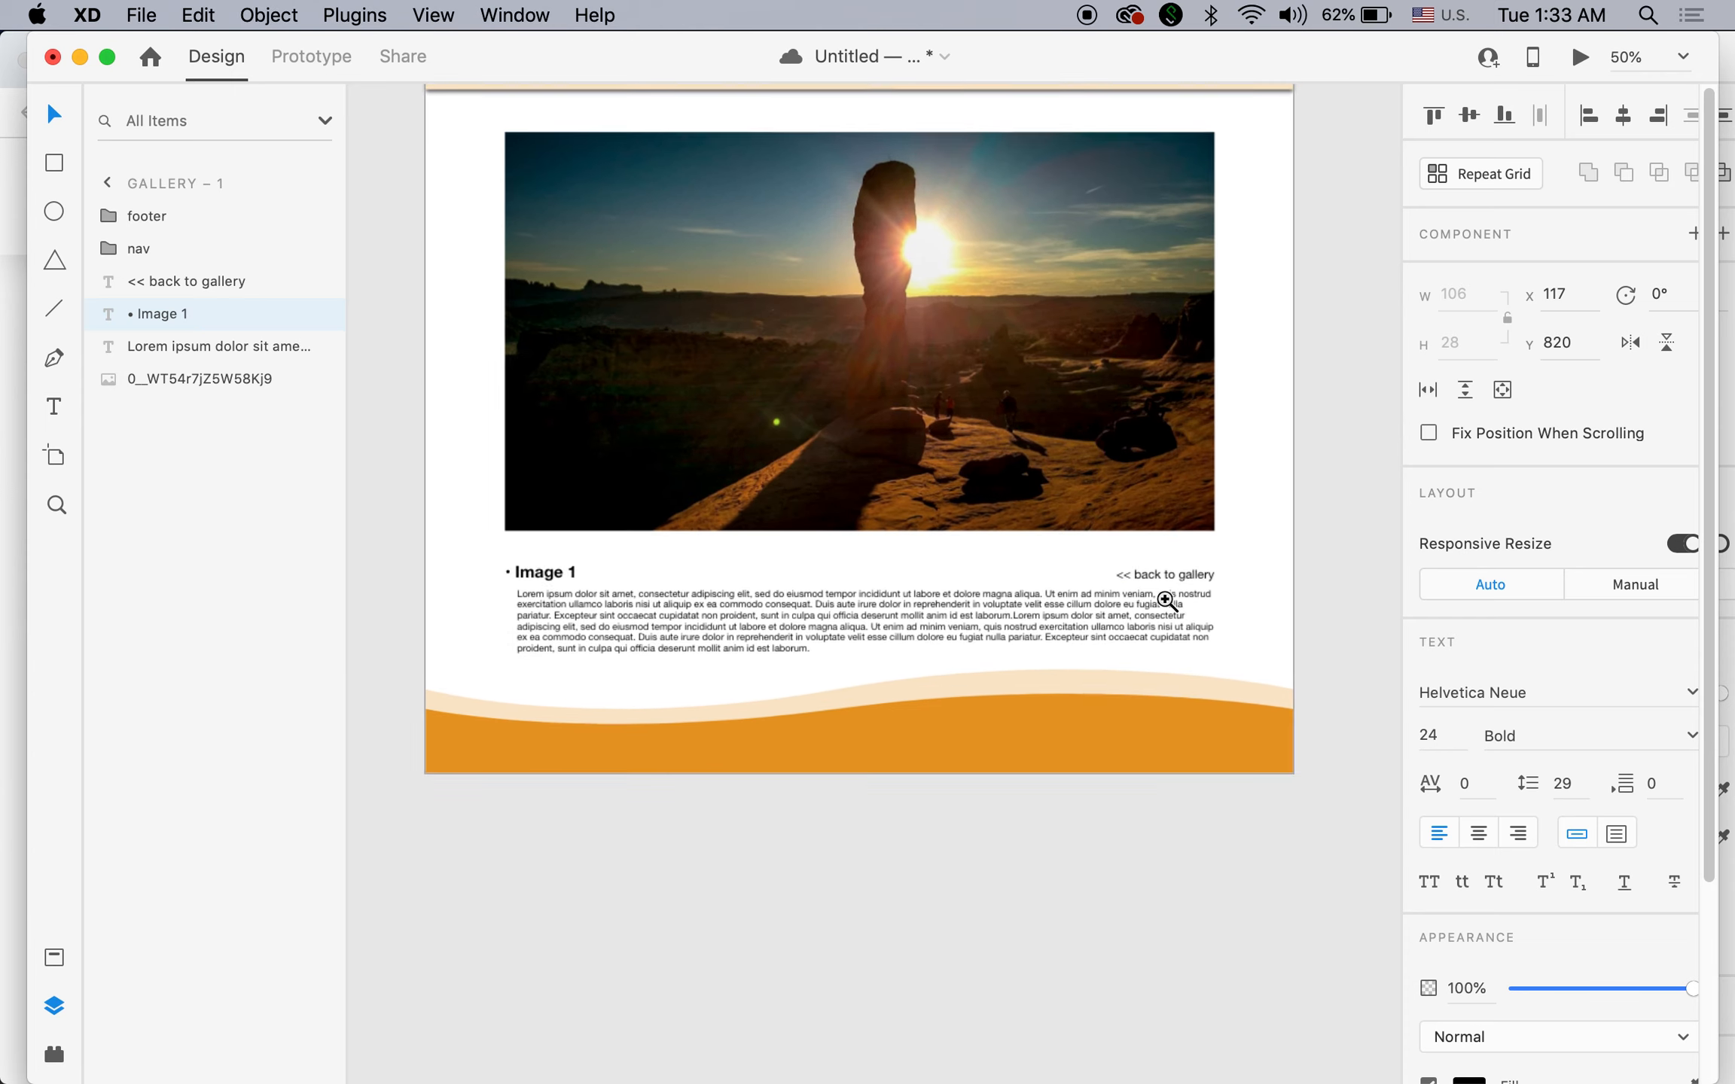
pyautogui.keyDown('super'); pyautogui.click(1158, 584); pyautogui.keyUp('super')
pyautogui.keyDown('super'); pyautogui.click(1202, 584); pyautogui.keyUp('super')
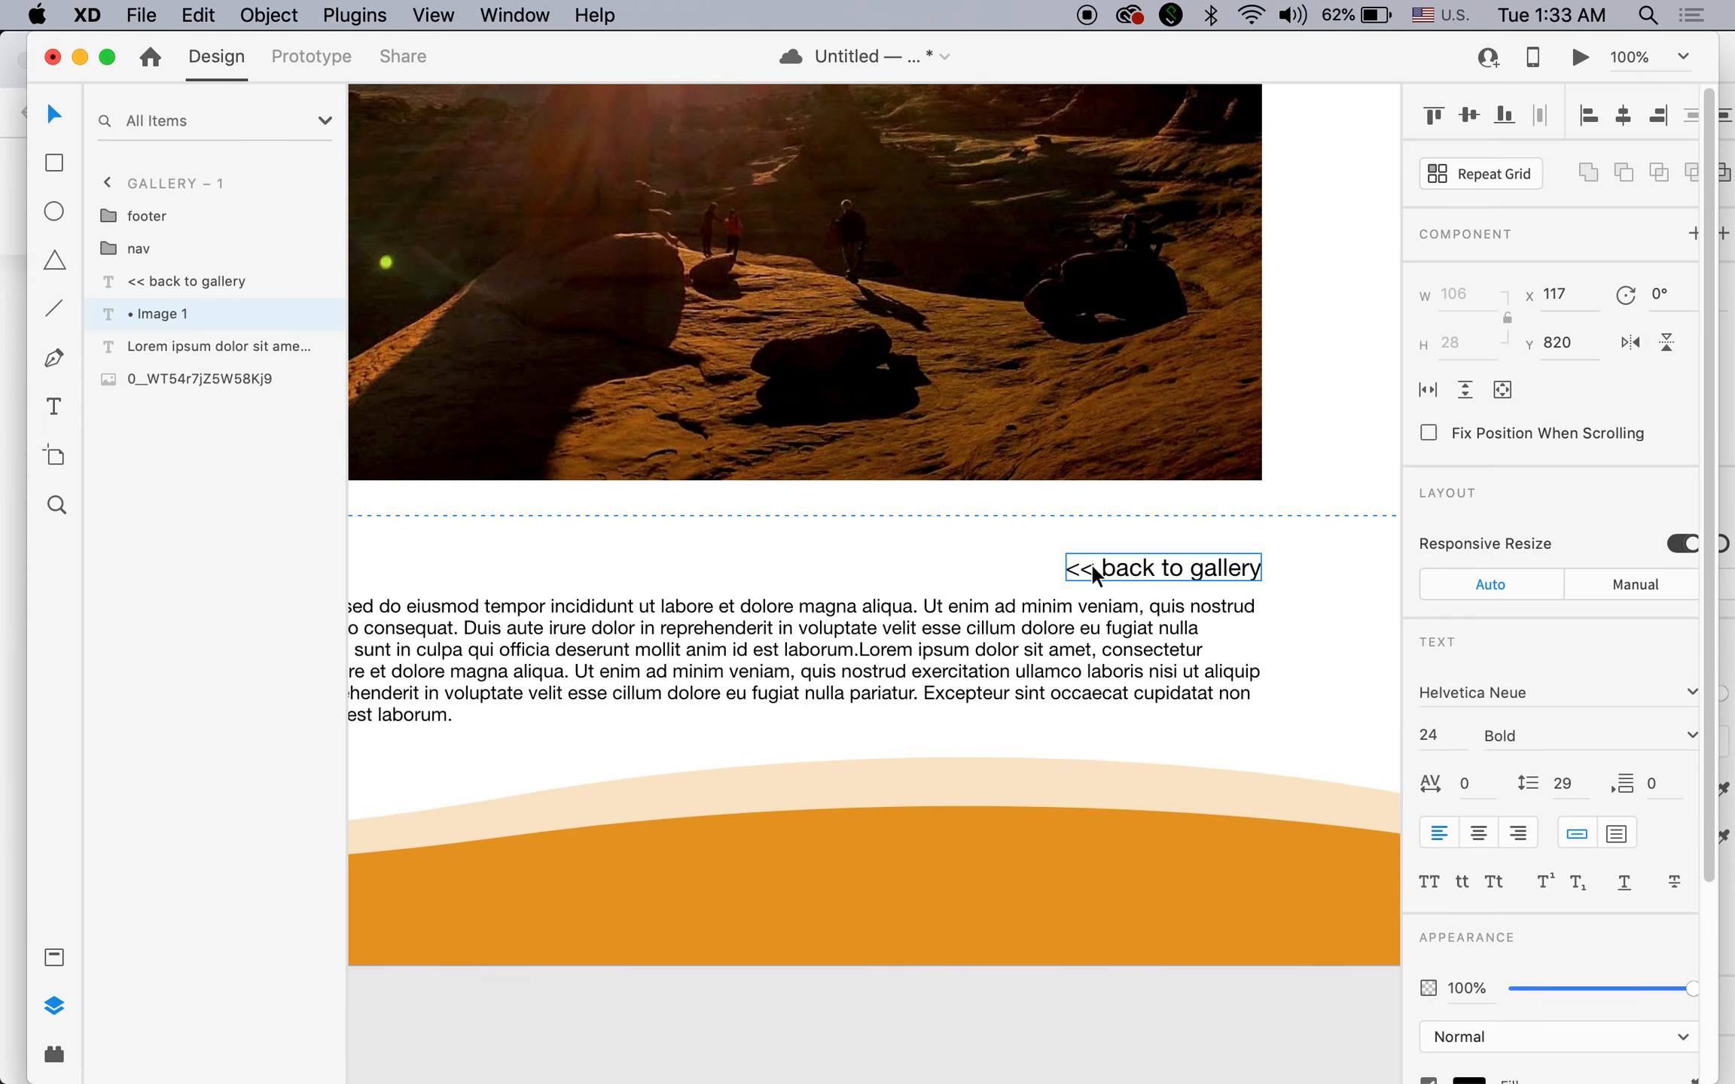
pyautogui.keyDown('alt'); pyautogui.keyDown('super'); pyautogui.click(972, 572); pyautogui.keyUp('super'); pyautogui.keyUp('alt')
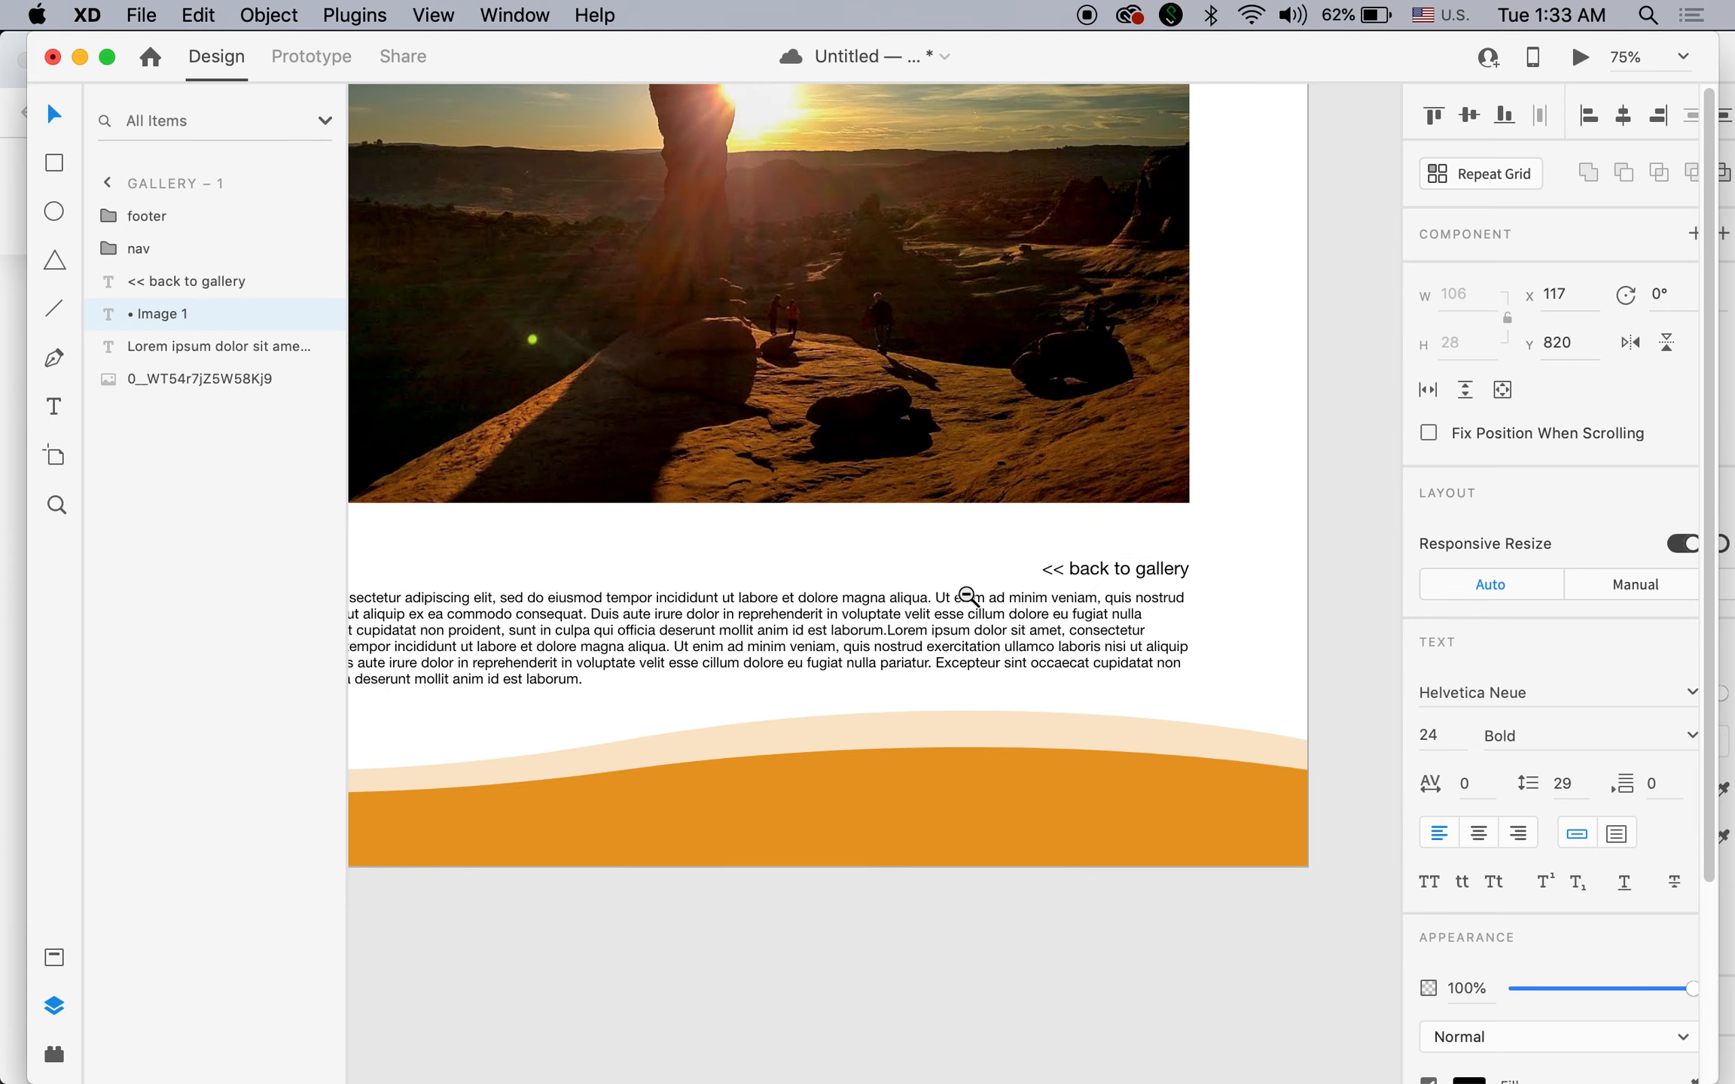
pyautogui.keyDown('alt'); pyautogui.keyDown('super'); pyautogui.click(965, 593); pyautogui.keyUp('super'); pyautogui.keyUp('alt')
pyautogui.keyDown('alt'); pyautogui.keyDown('super'); pyautogui.click(906, 586); pyautogui.keyUp('super'); pyautogui.keyUp('alt')
pyautogui.keyDown('alt'); pyautogui.keyDown('super'); pyautogui.click(800, 577); pyautogui.keyUp('super'); pyautogui.keyUp('alt')
pyautogui.keyDown('alt'); pyautogui.keyDown('super'); pyautogui.click(777, 576); pyautogui.keyUp('super'); pyautogui.keyUp('alt')
pyautogui.moveTo(741, 576); pyautogui.dragTo(953, 535)
pyautogui.keyDown('super'); pyautogui.click(951, 539); pyautogui.keyUp('super')
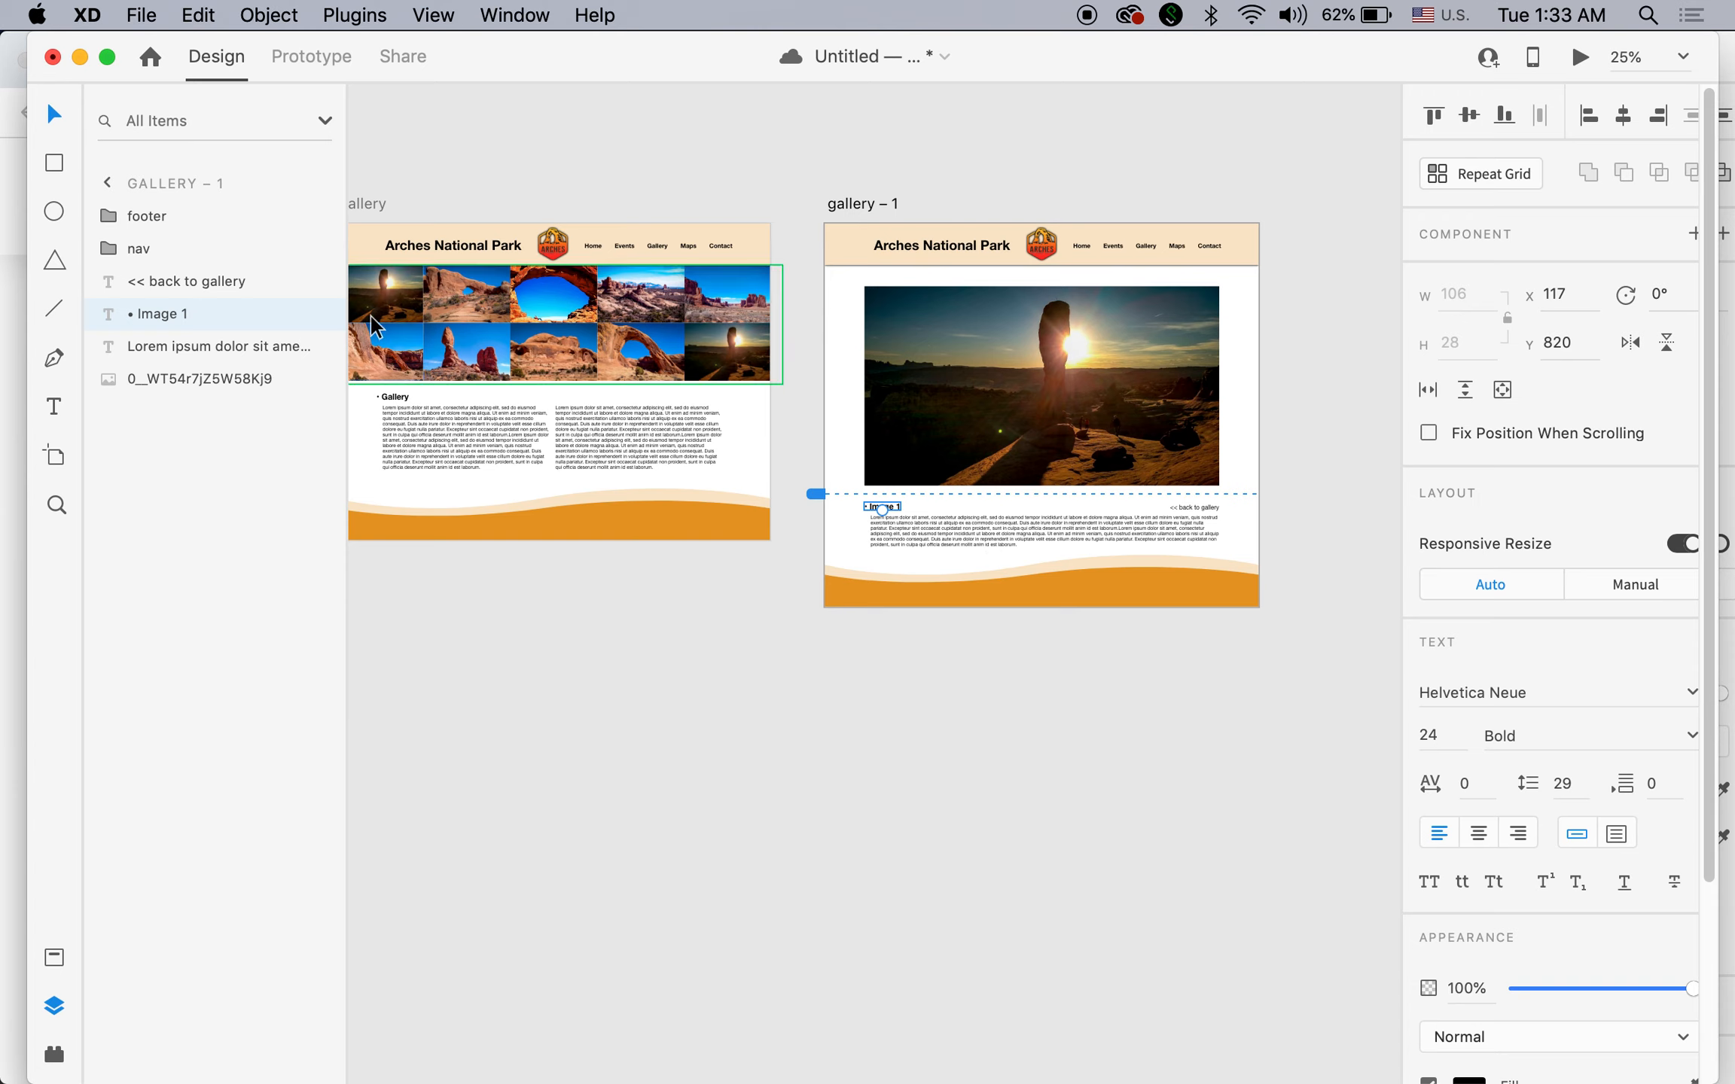
# Link the first thumbnail in the gallery artboard's repeat grid to gallery – 1 with a tap-triggered Dissolve transition.
pyautogui.click(381, 309)
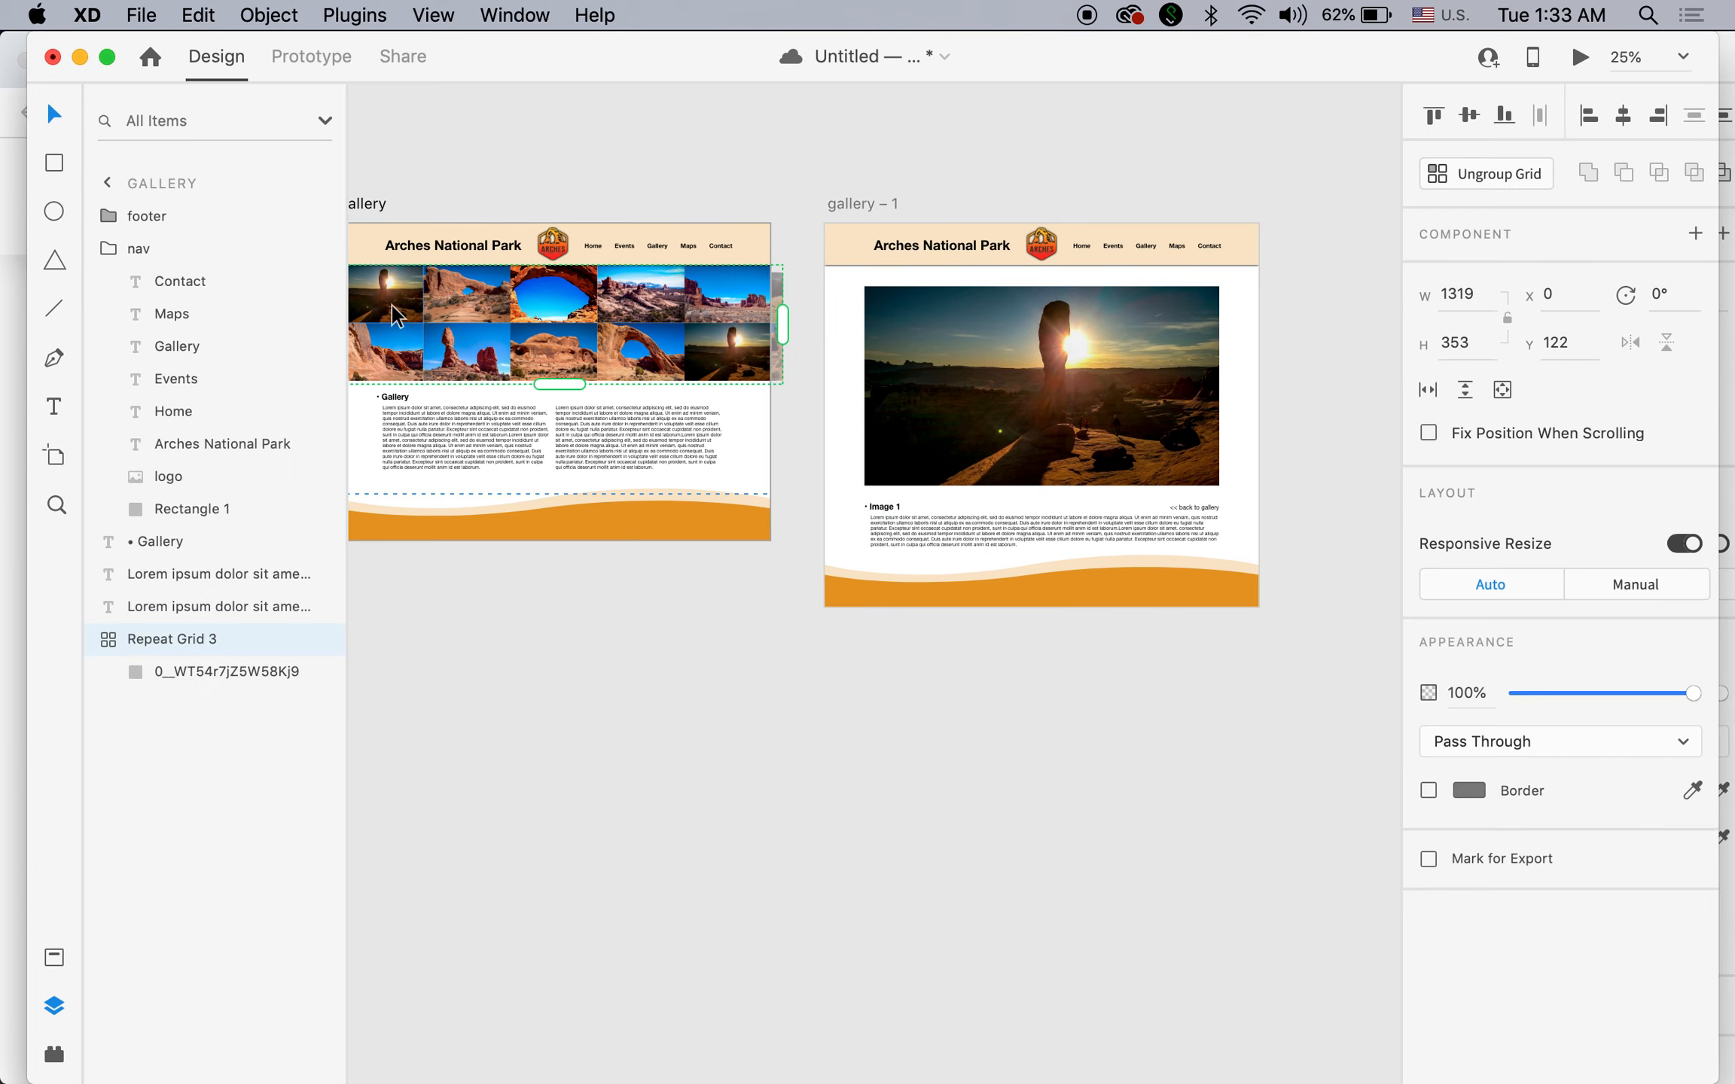
pyautogui.click(322, 54)
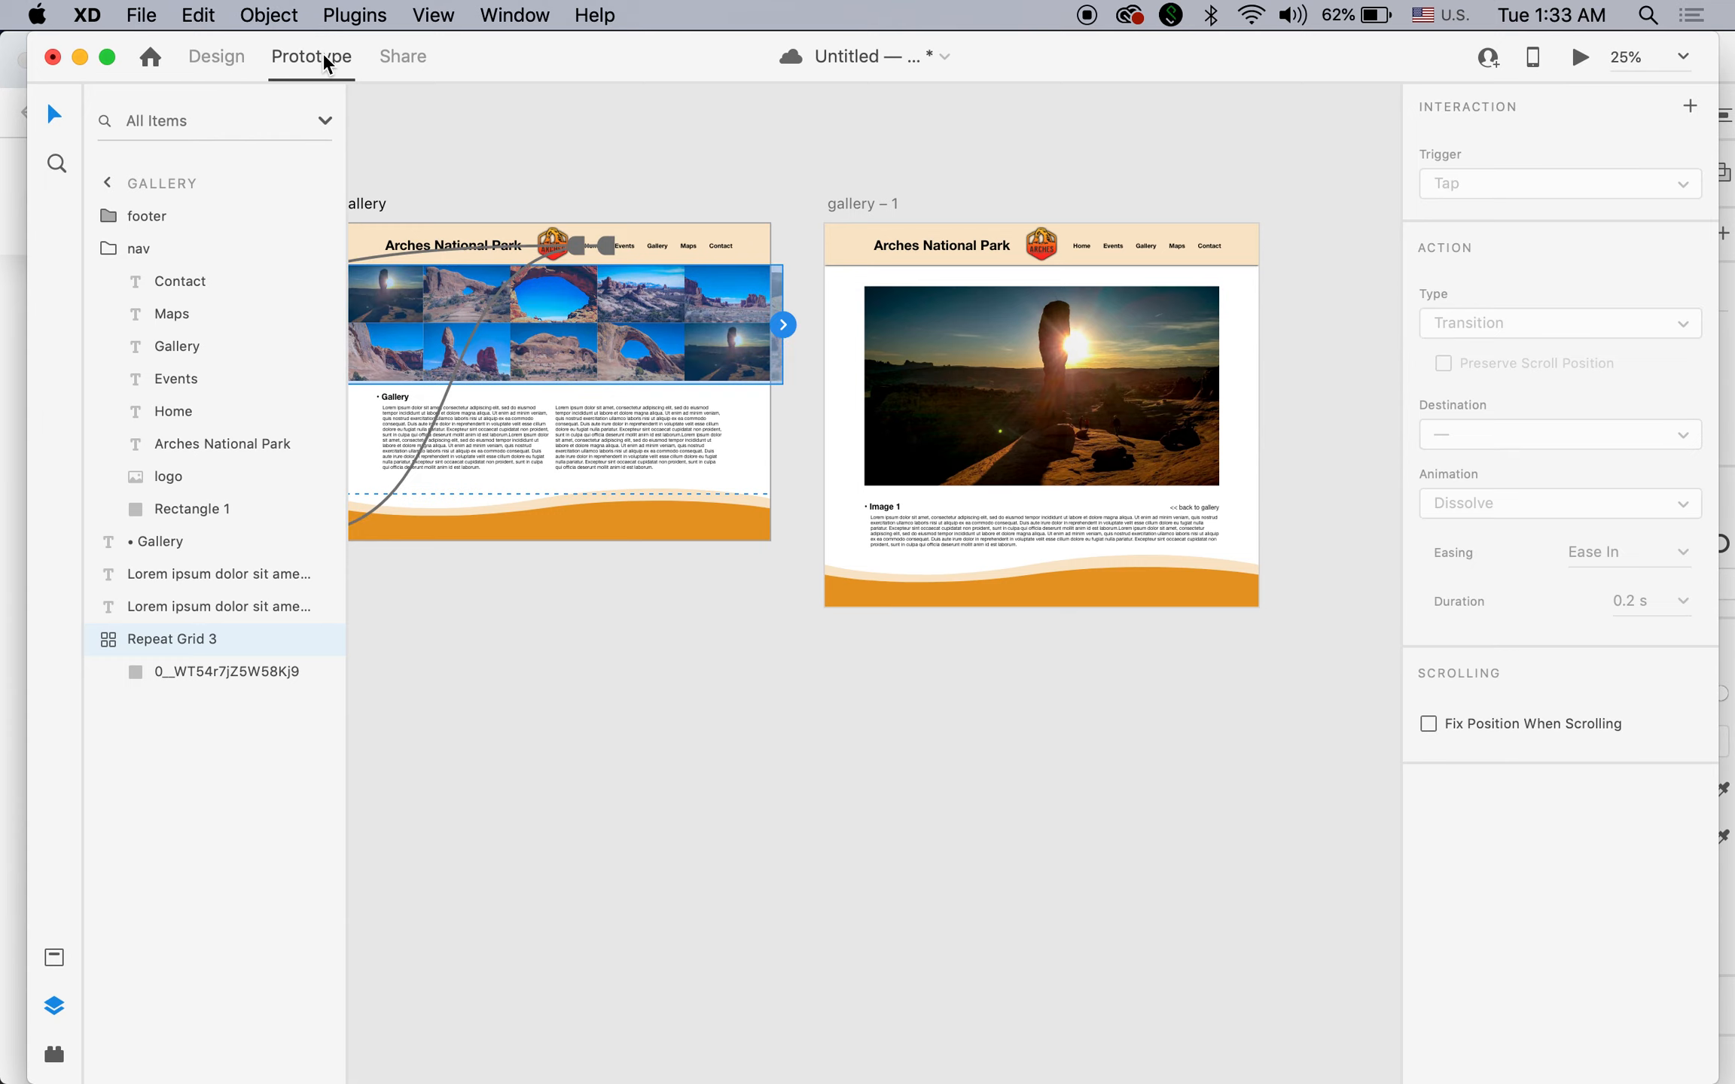
pyautogui.doubleClick(395, 290)
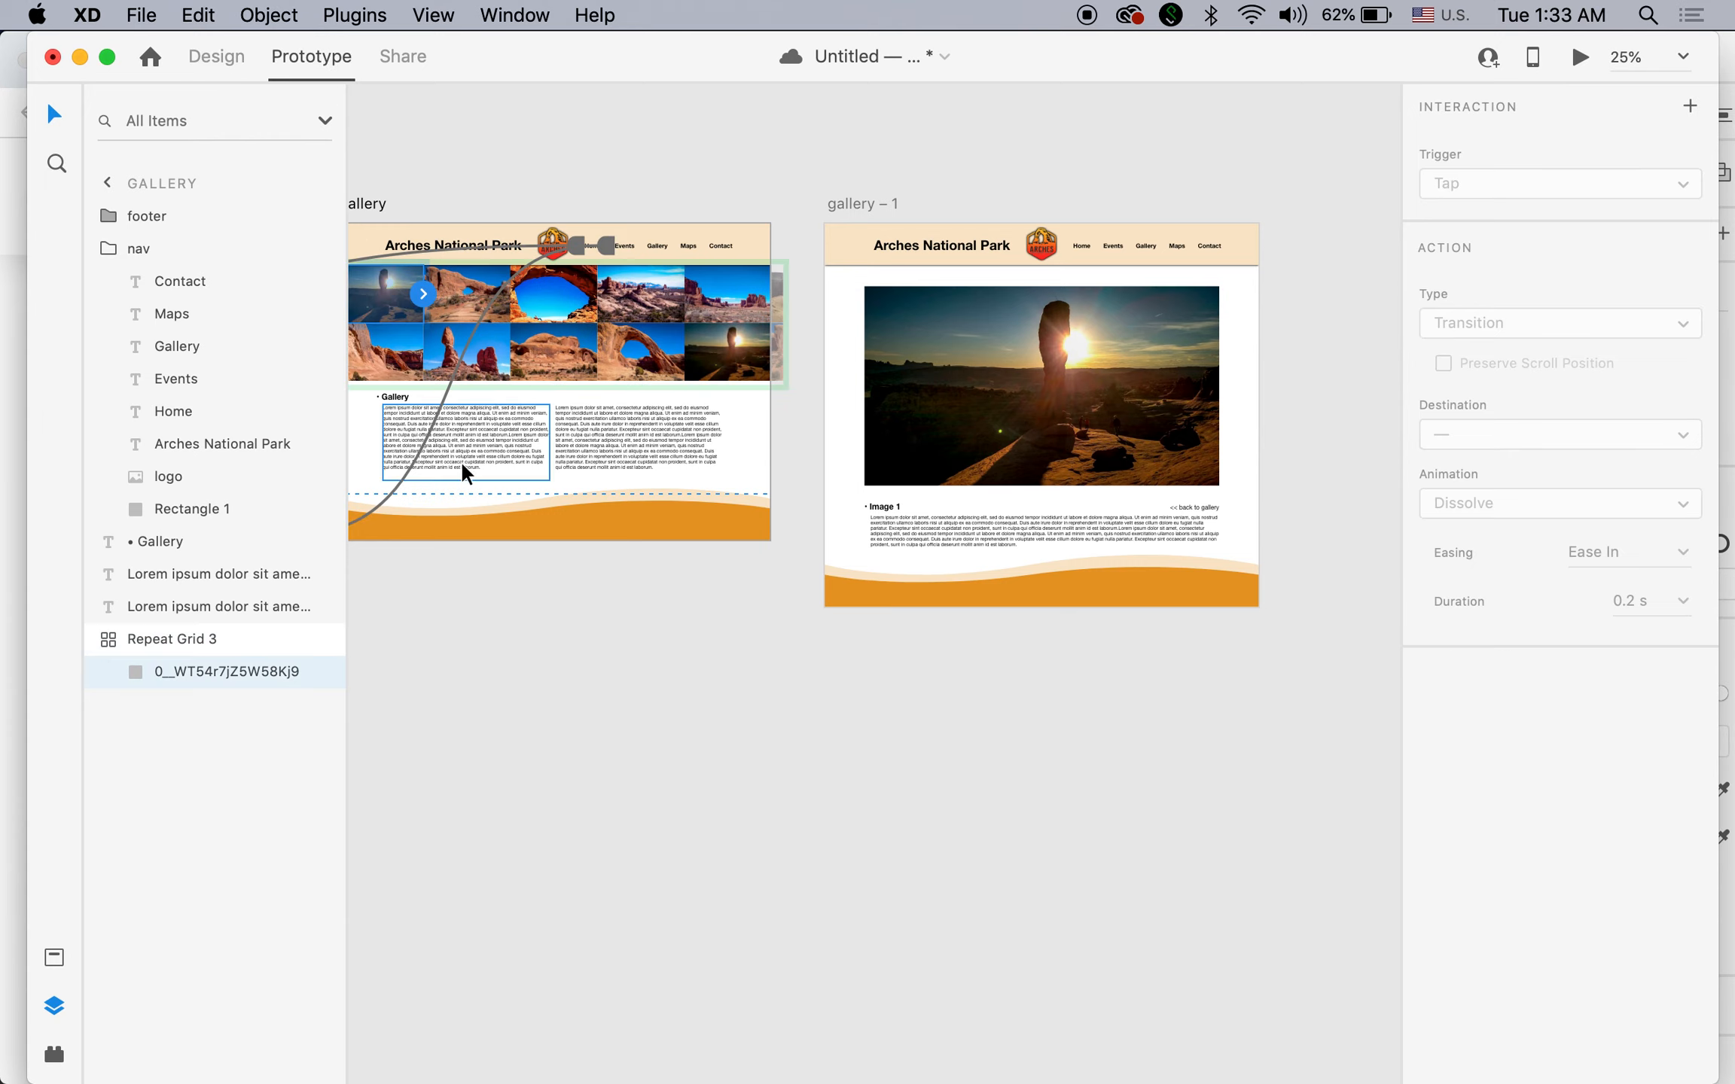
pyautogui.moveTo(423, 294); pyautogui.dragTo(827, 431)
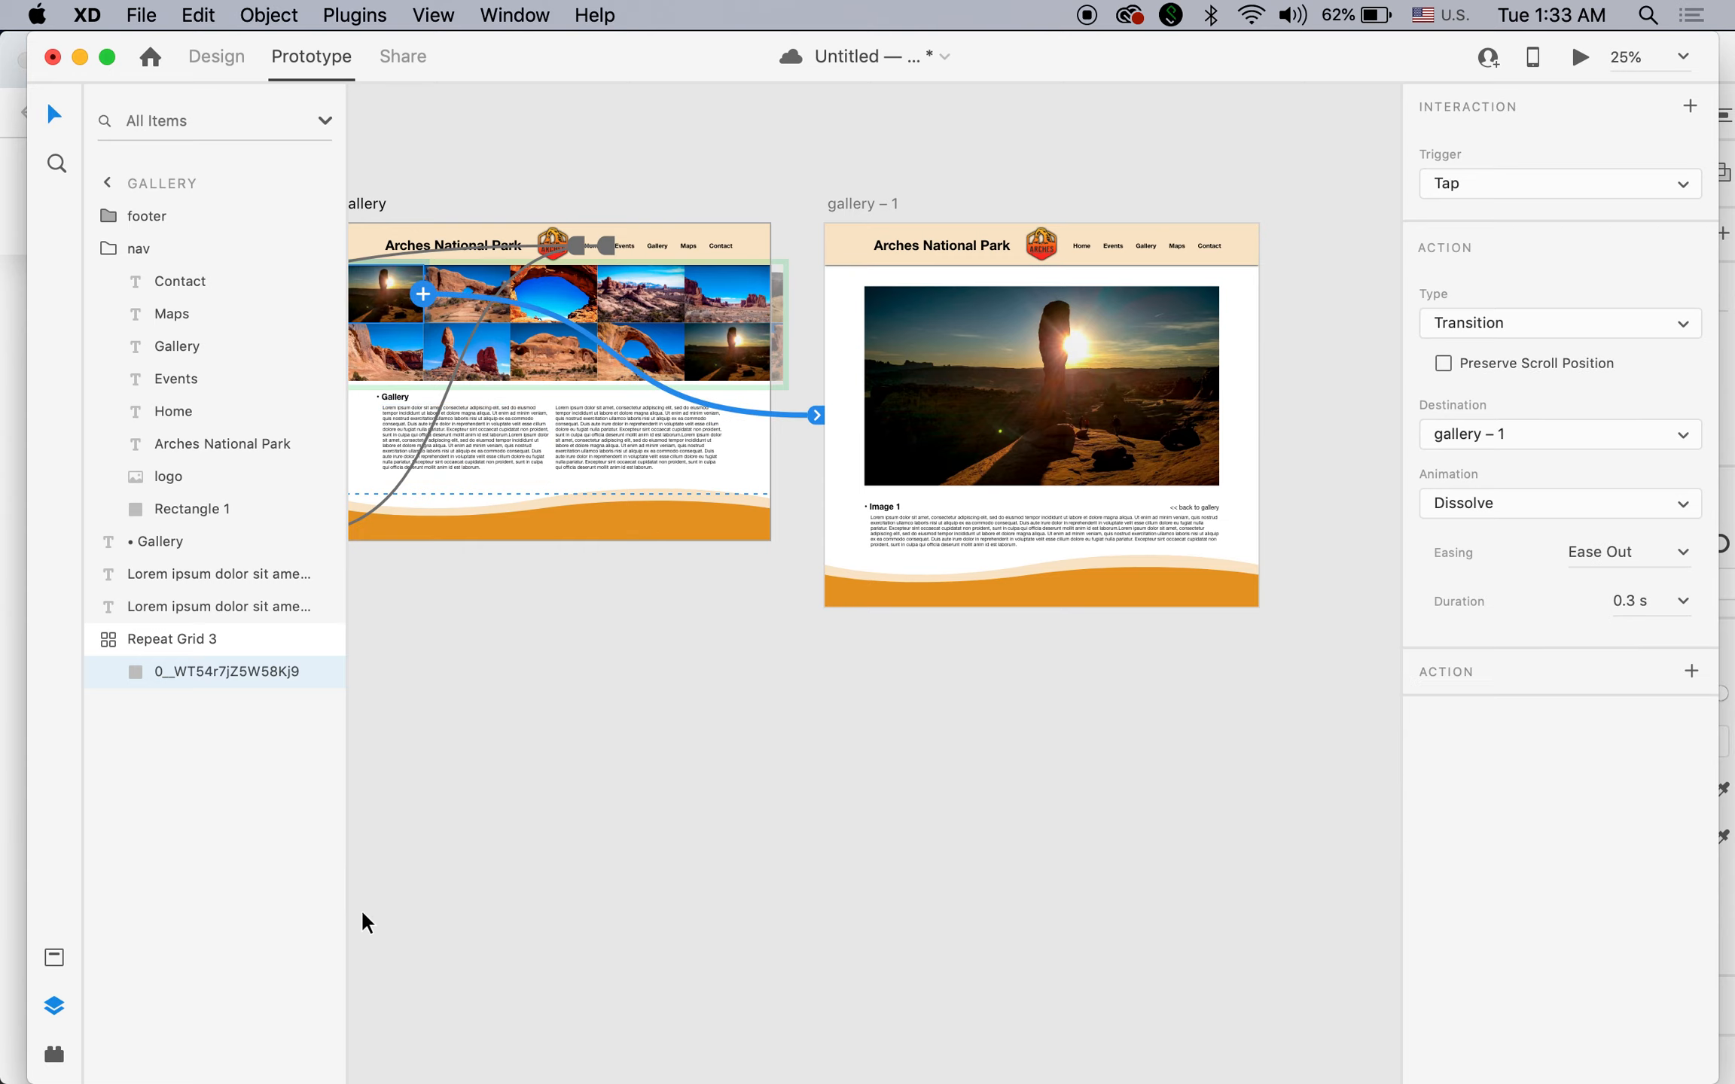
# Link the "<< back to gallery" text on gallery – 1 to the gallery artboard with a tap-triggered Dissolve transition.
pyautogui.click(1200, 506)
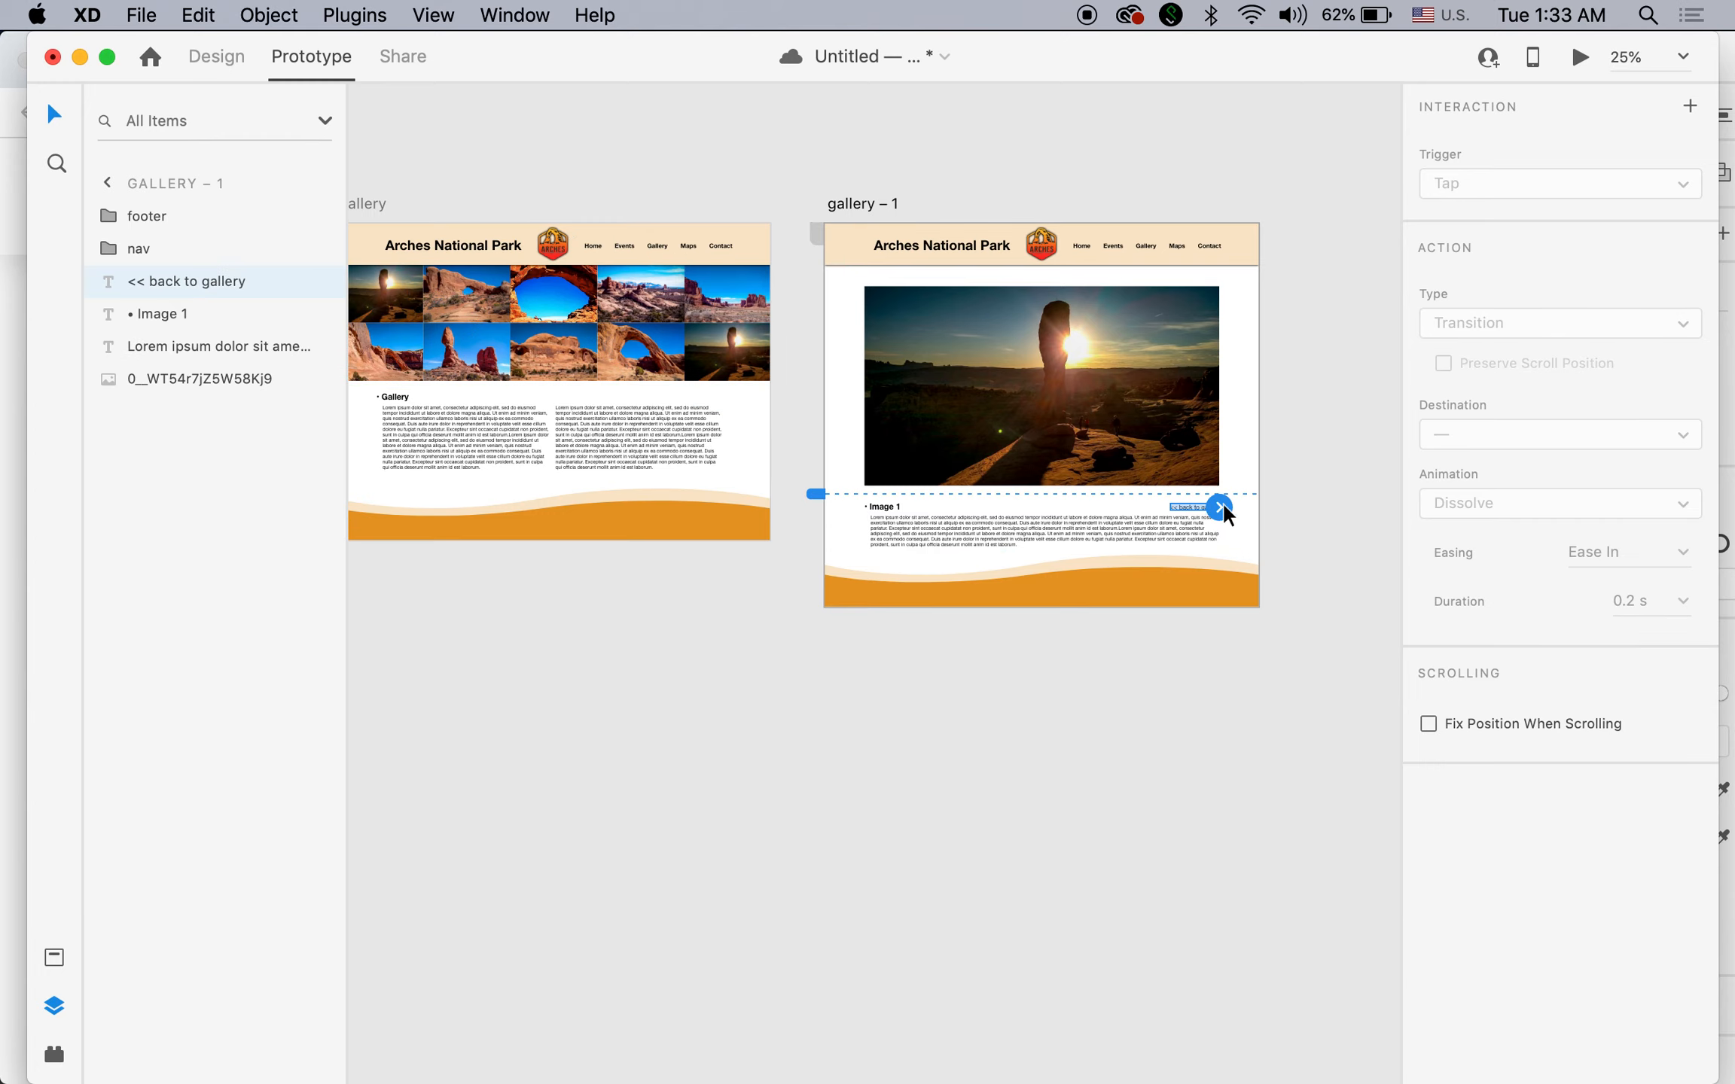
pyautogui.moveTo(1225, 504); pyautogui.dragTo(744, 458)
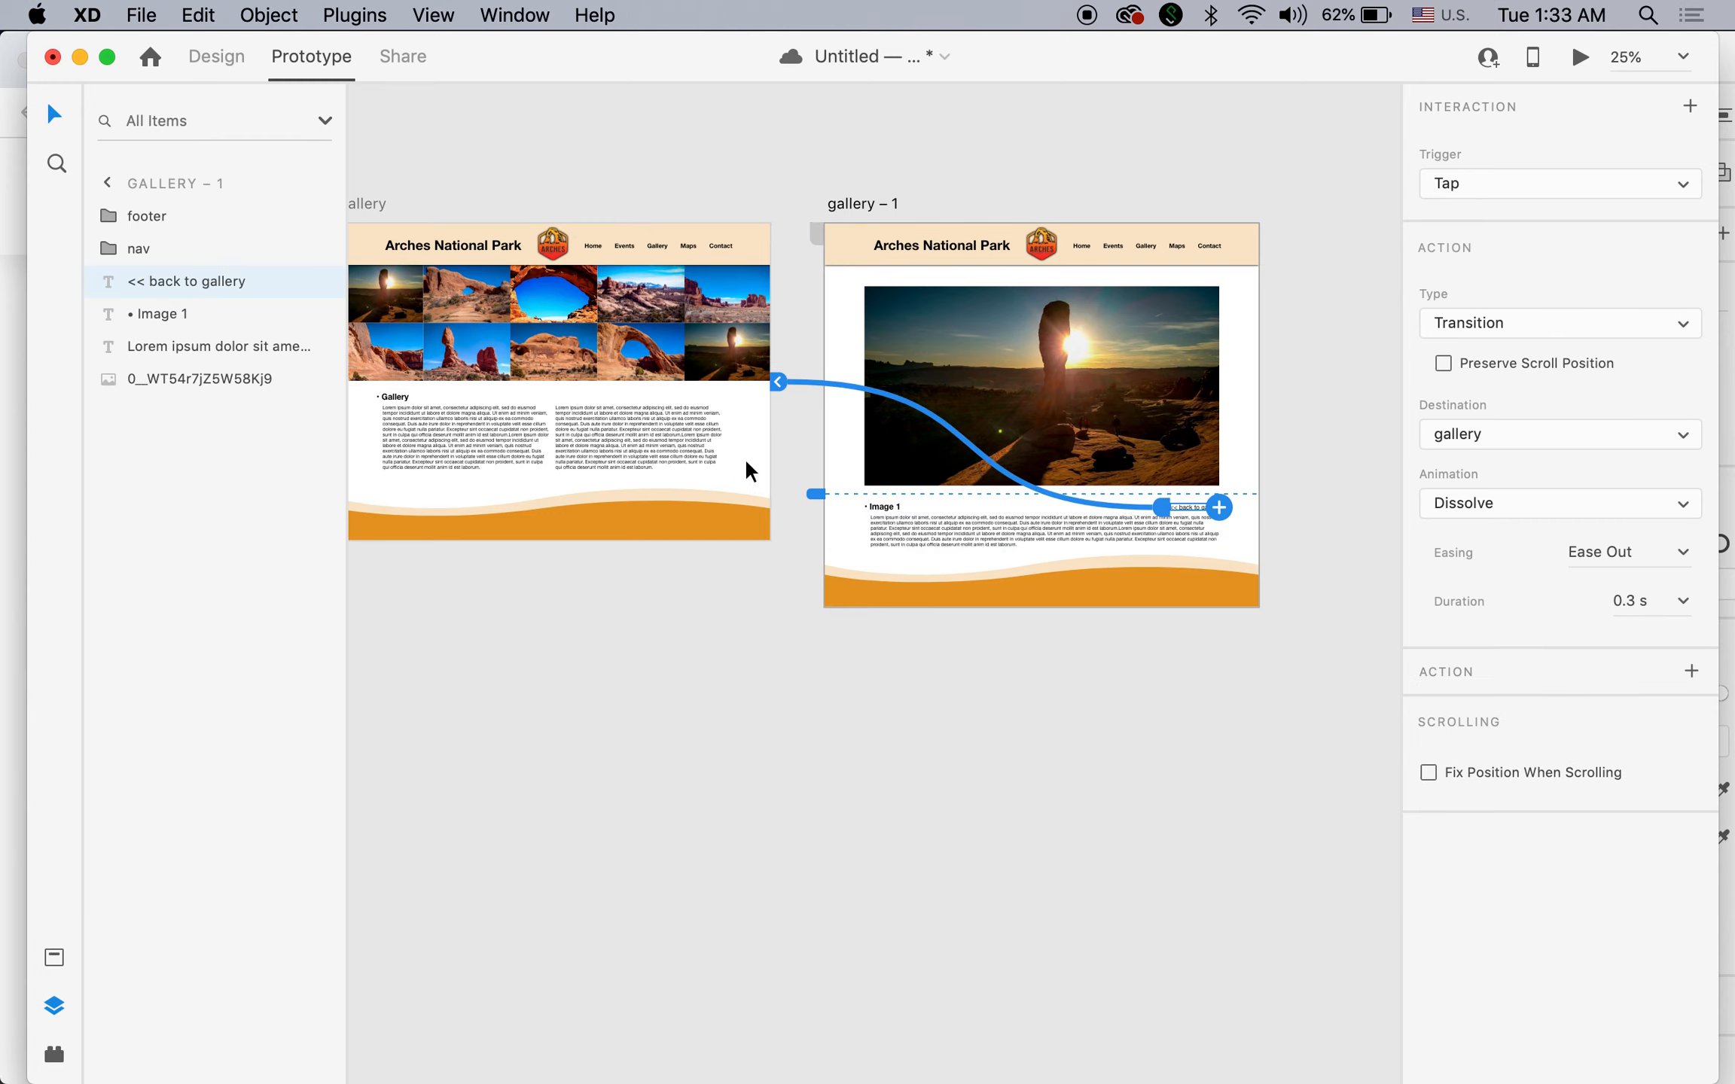
pyautogui.click(584, 788)
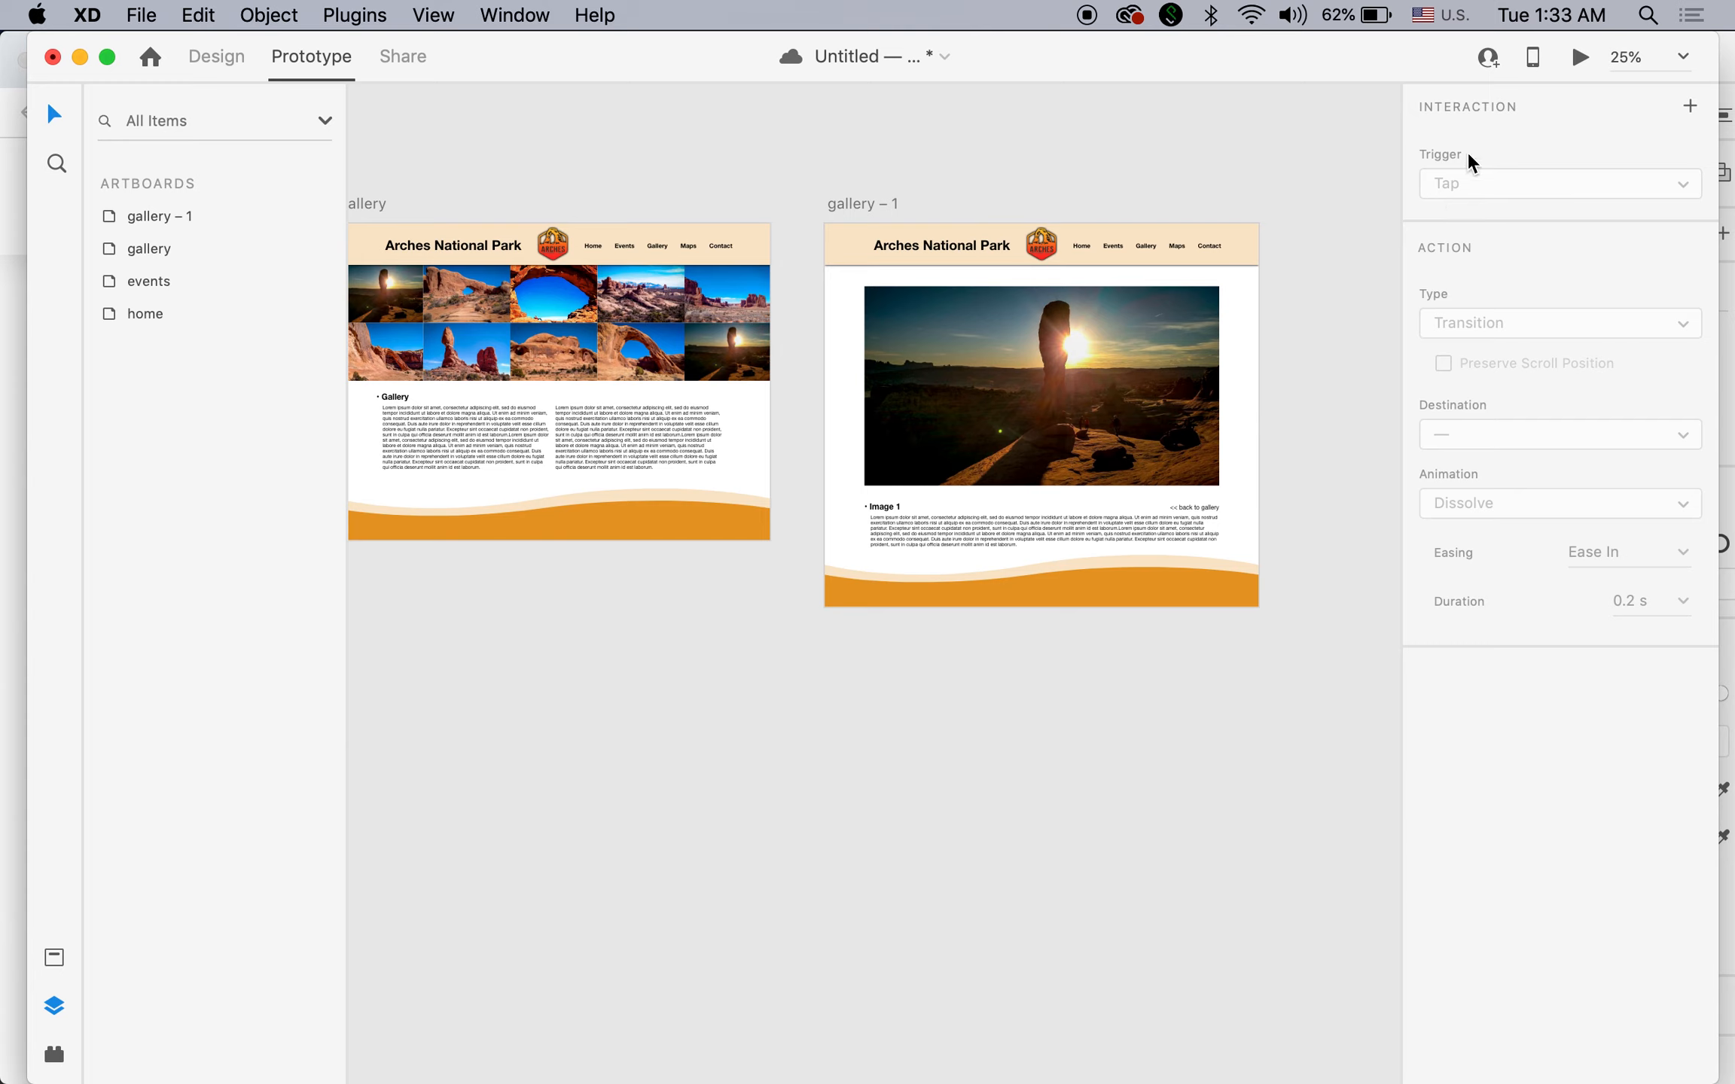
# Preview the prototype, testing the Gallery link, the first thumbnail and the "<< back to gallery" link, and close the preview.
pyautogui.click(1578, 55)
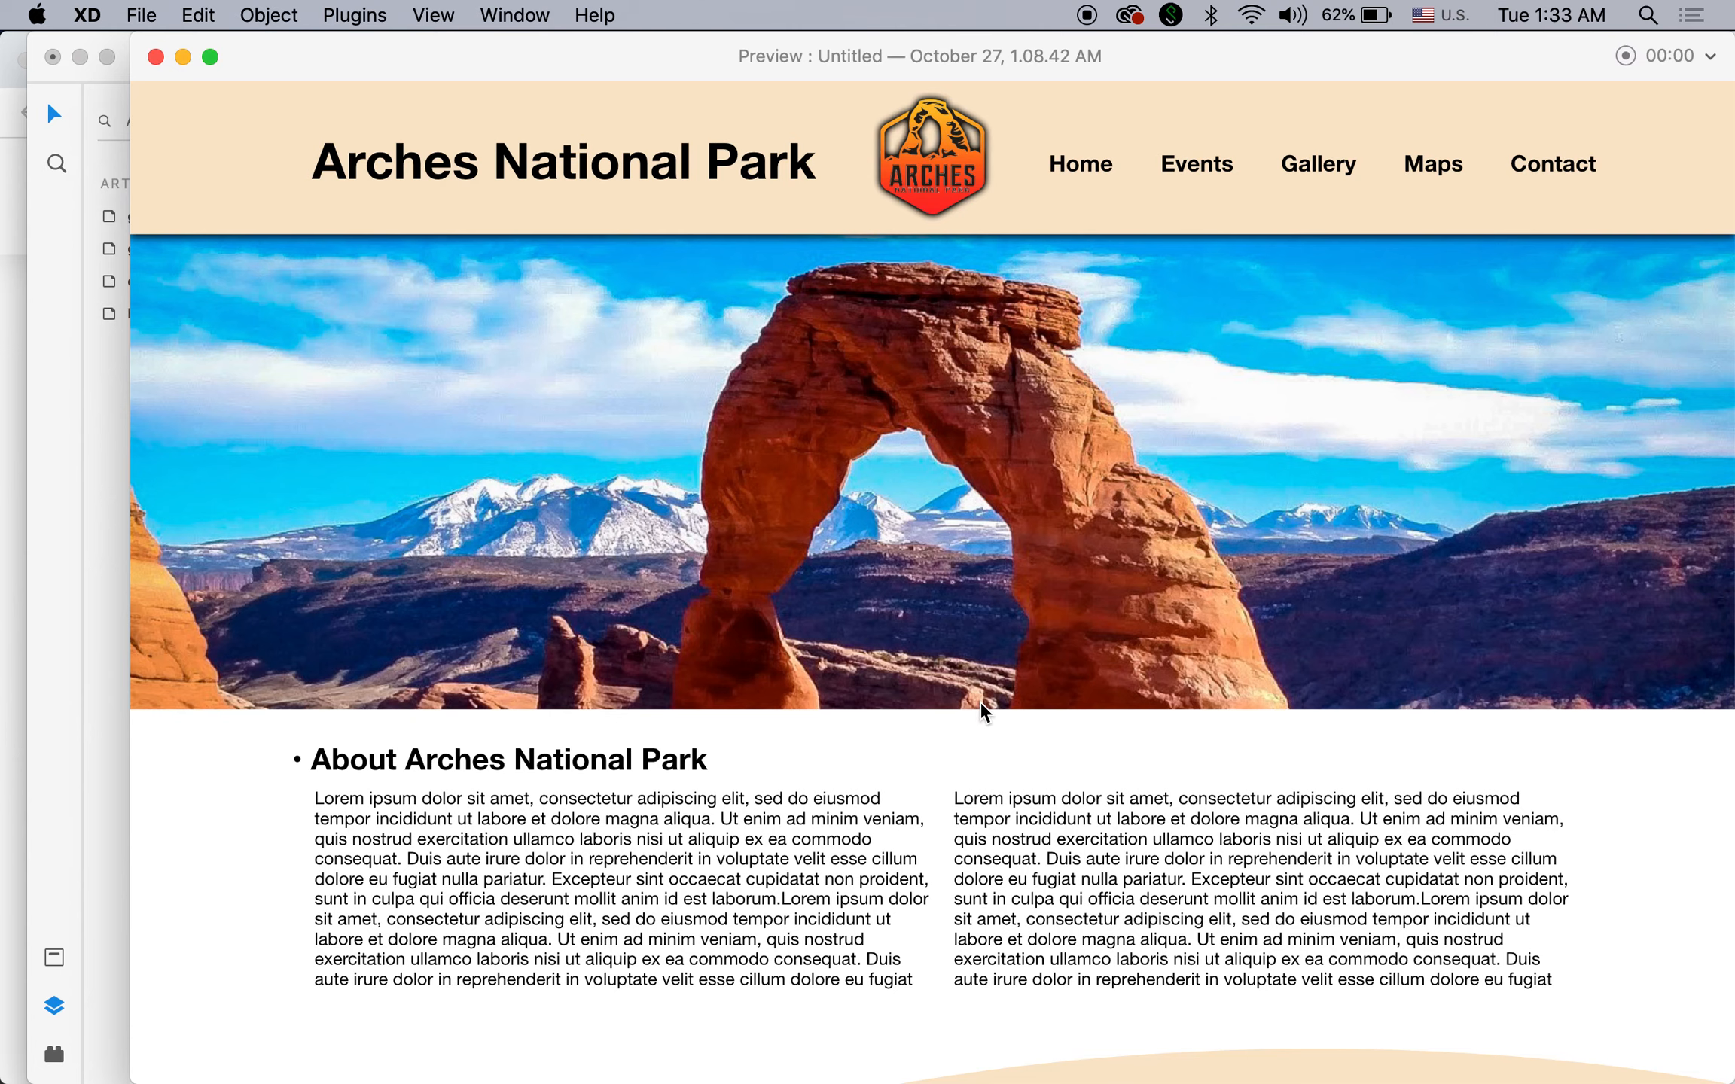
pyautogui.click(1343, 176)
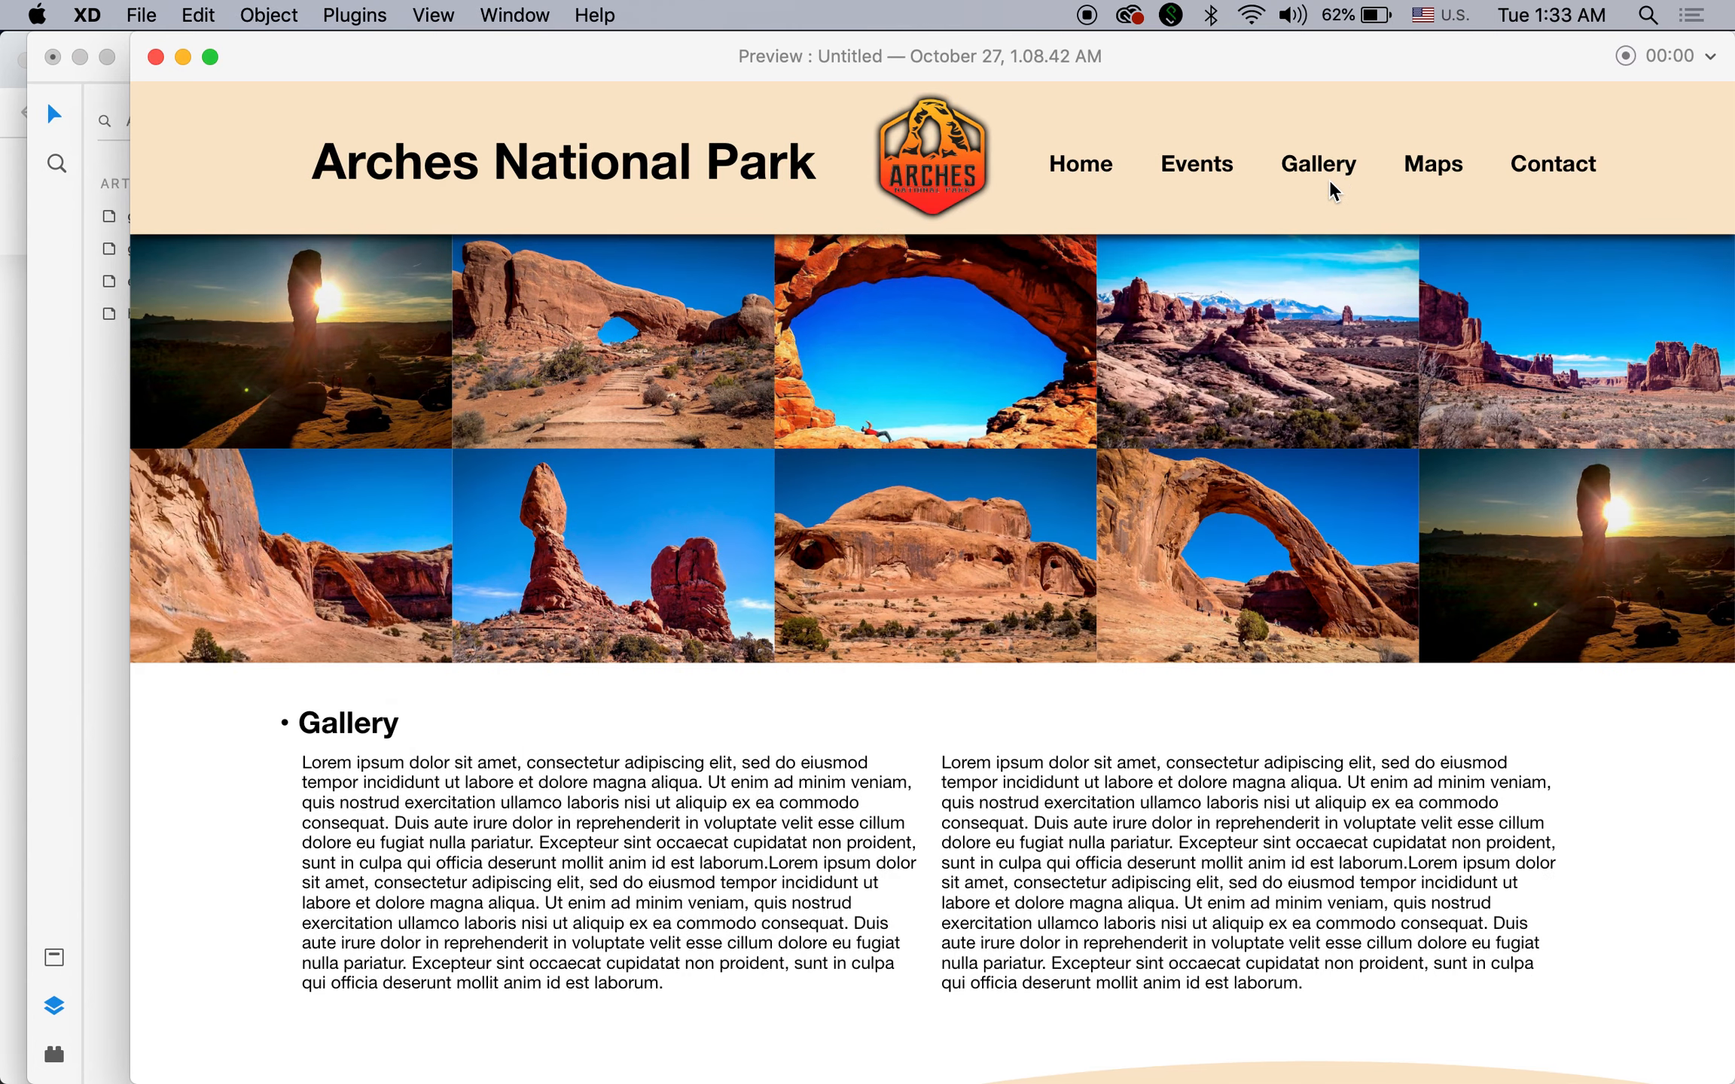
pyautogui.click(305, 351)
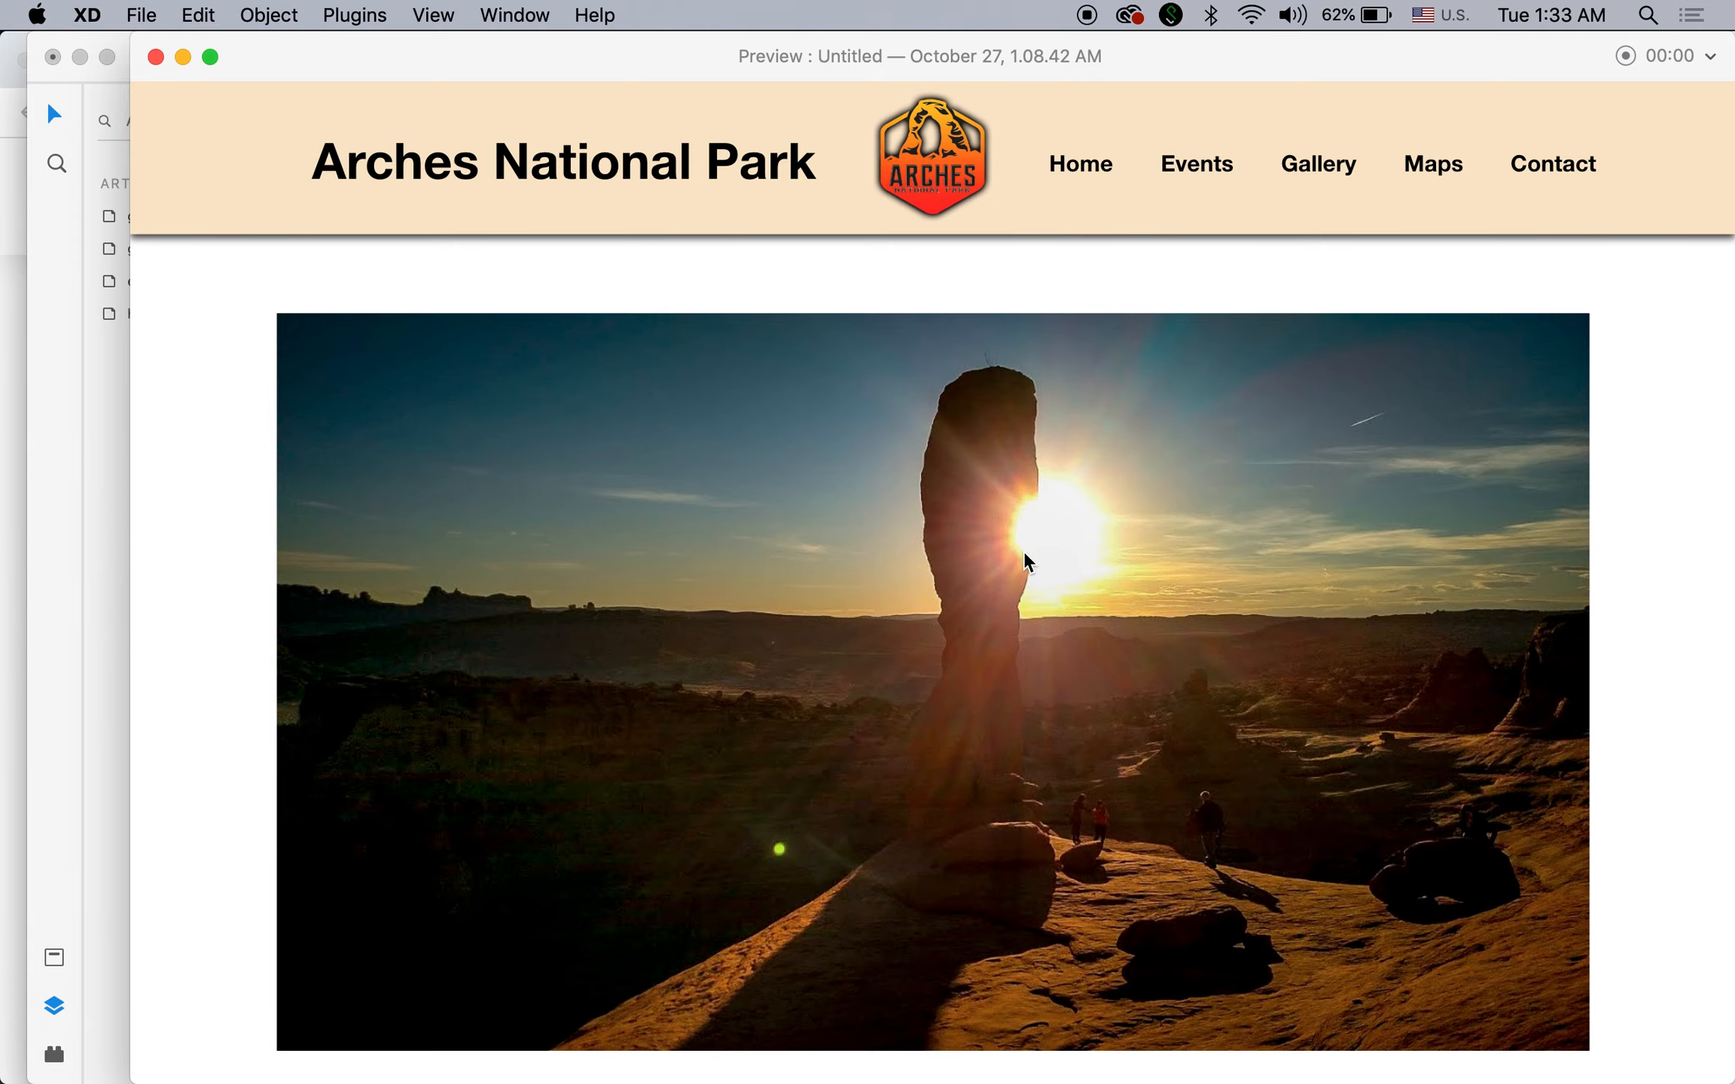
pyautogui.scroll(-5, 1024, 554)
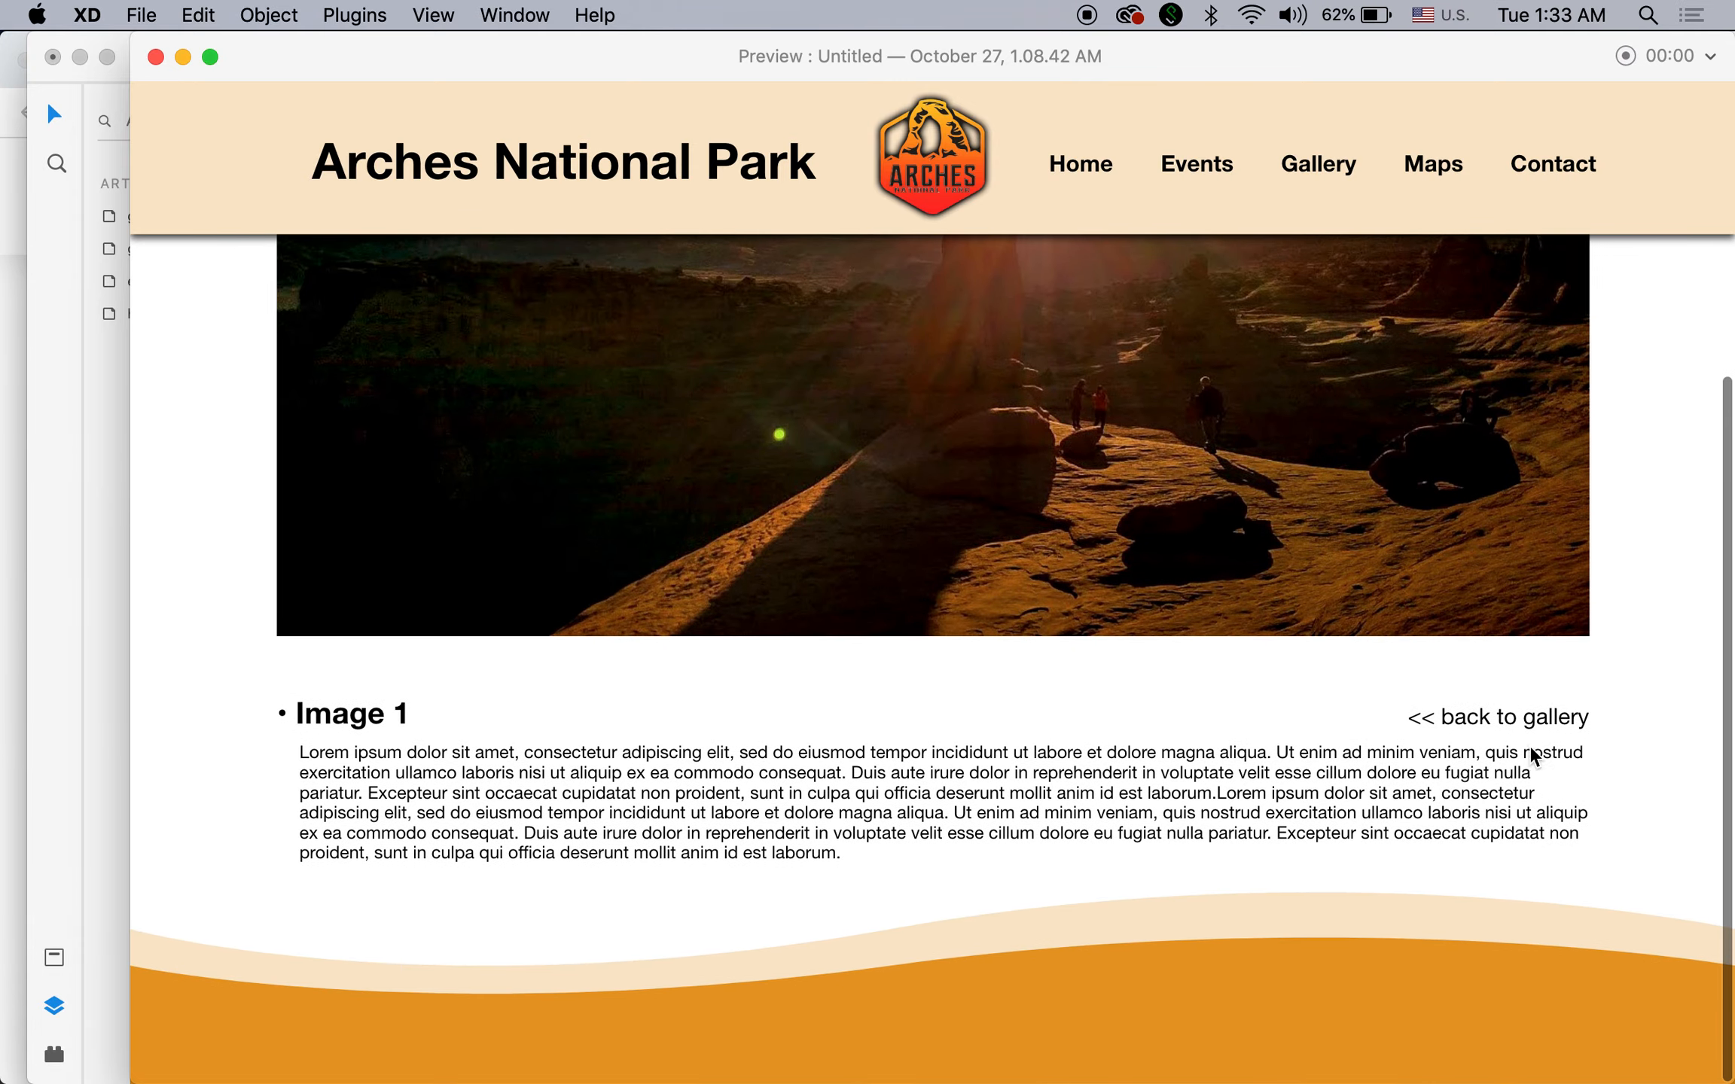
pyautogui.click(1478, 720)
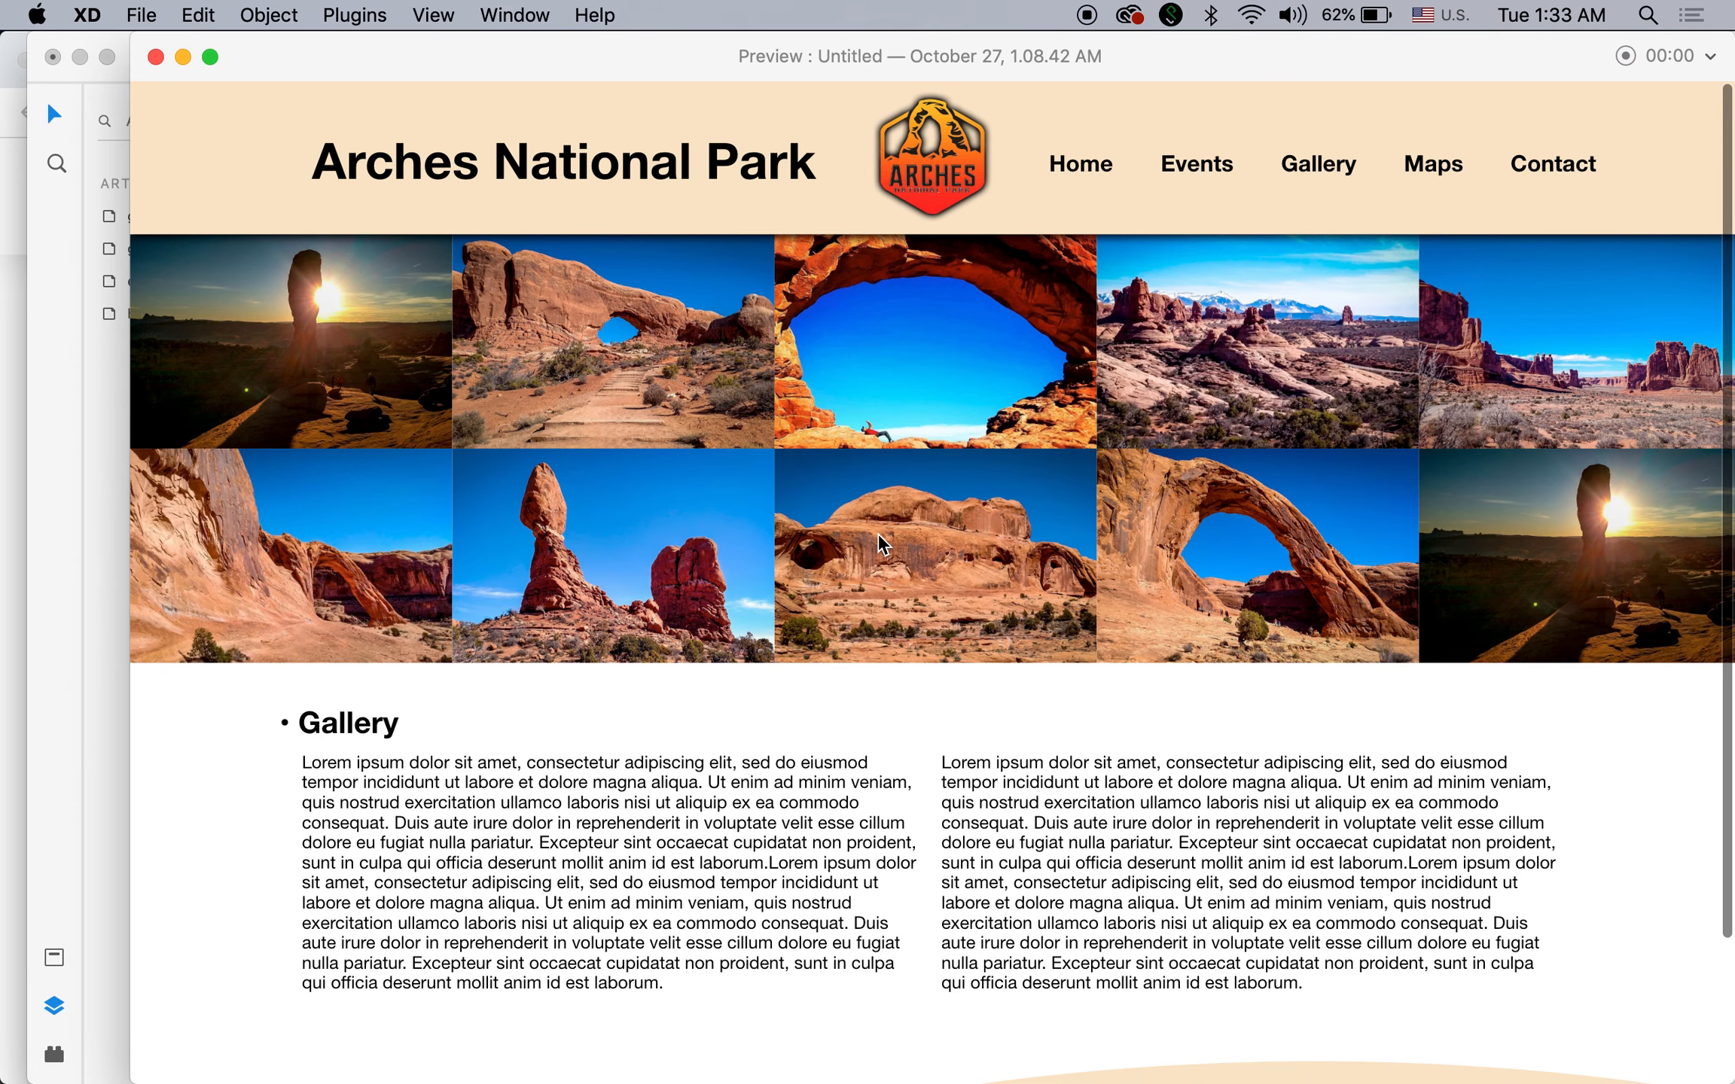
pyautogui.click(156, 56)
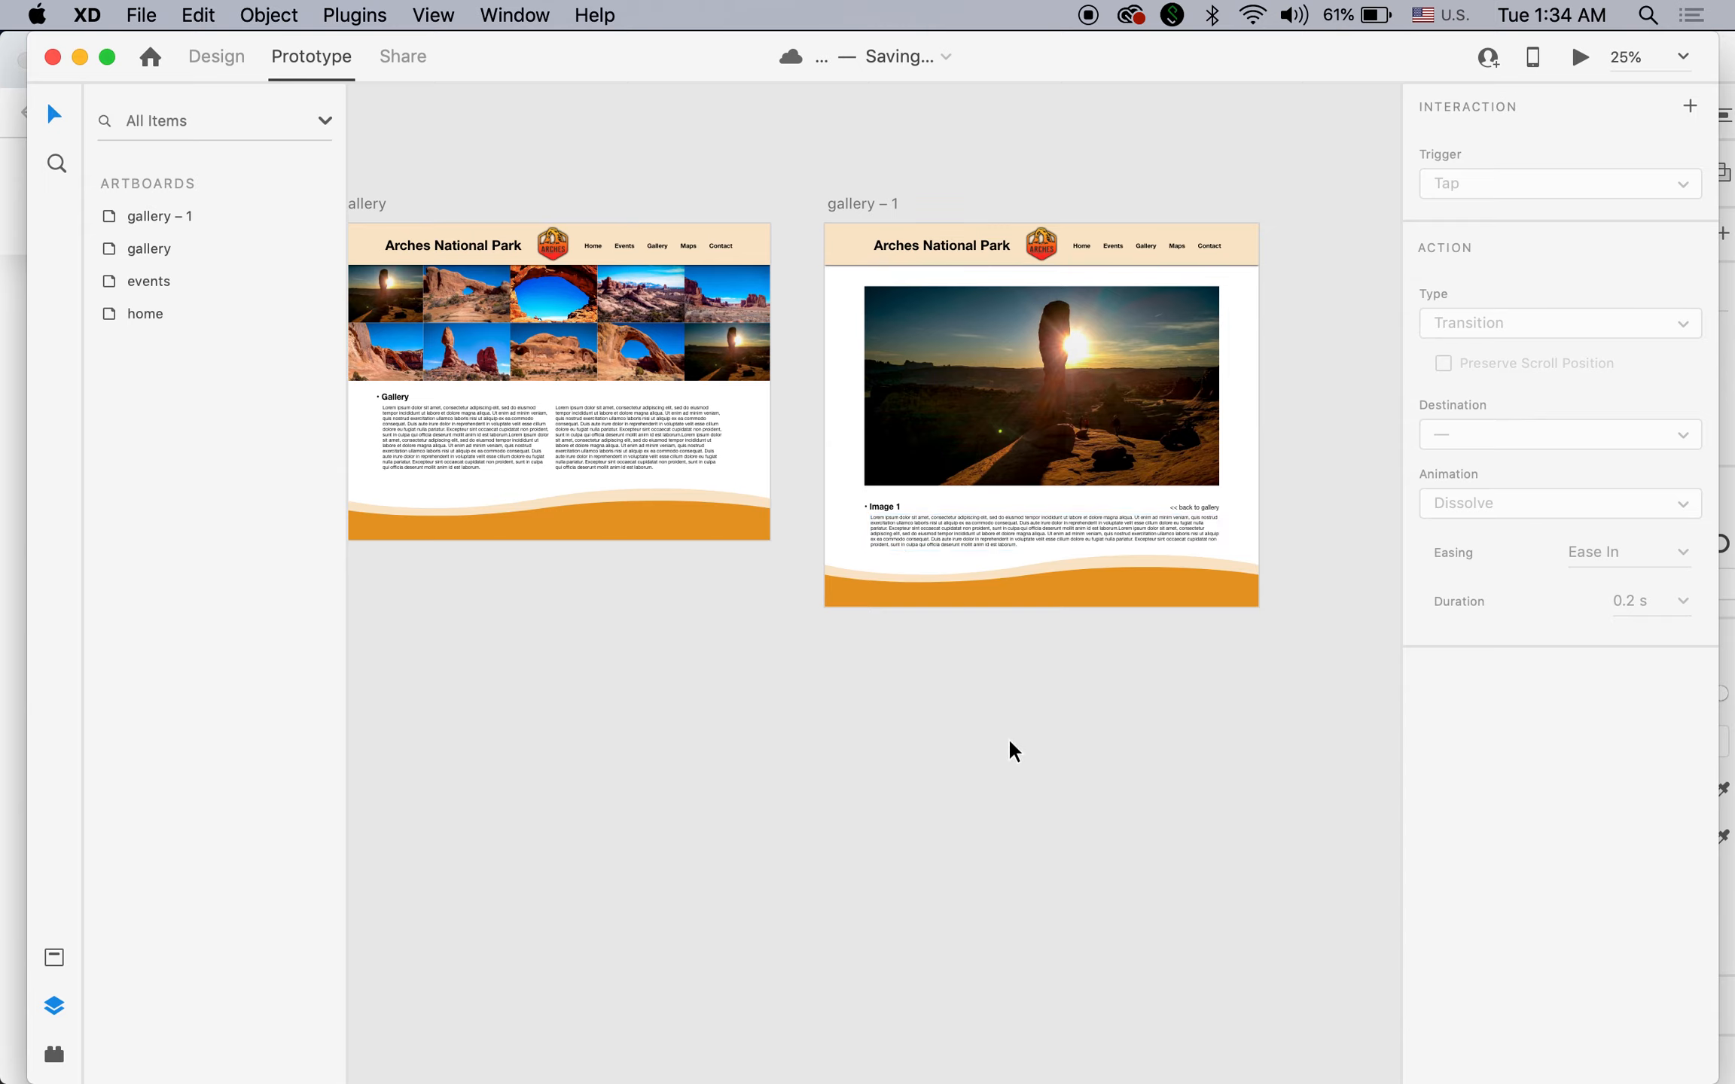
# Duplicate the gallery – 1 artboard and place the copy directly below the original.
pyautogui.click(862, 203)
pyautogui.moveTo(859, 200); pyautogui.dragTo(886, 646)
pyautogui.click(520, 690)
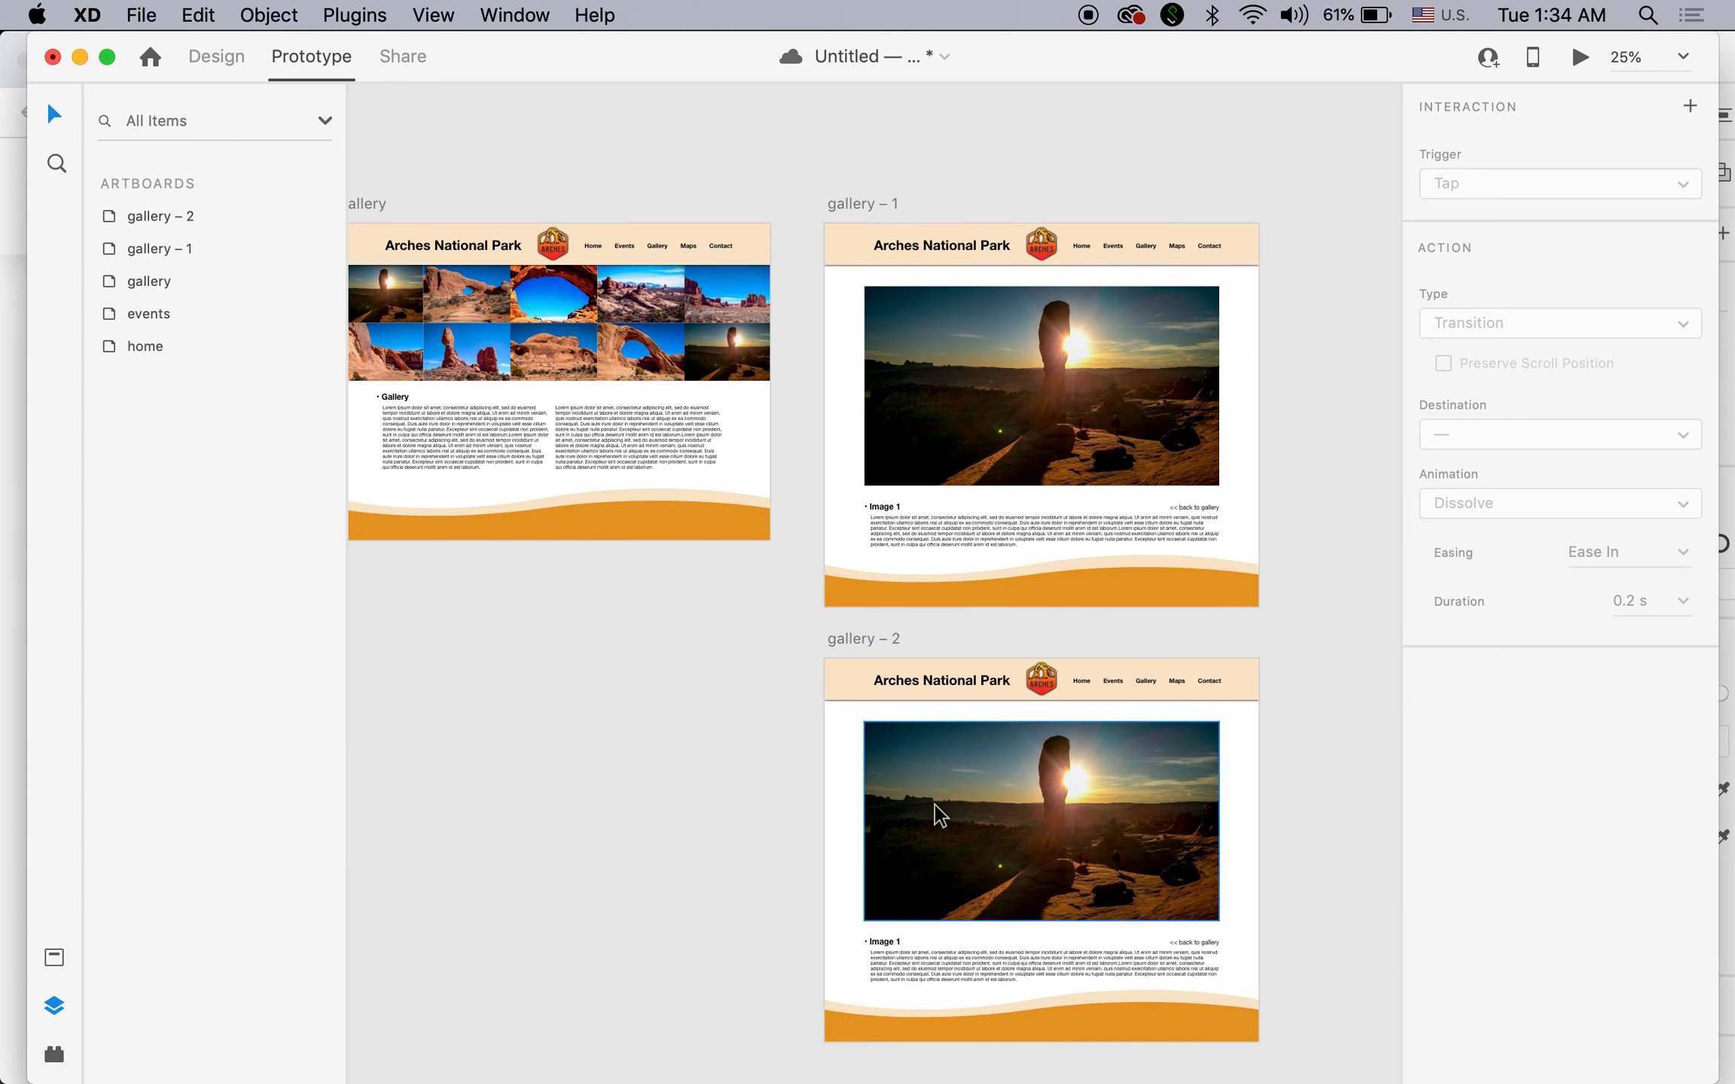
# Replace the large photo on the gallery – 2 artboard with 0_6qIVT3fEcBDIM5UI.jpg from the images folder.
pyautogui.click(1072, 807)
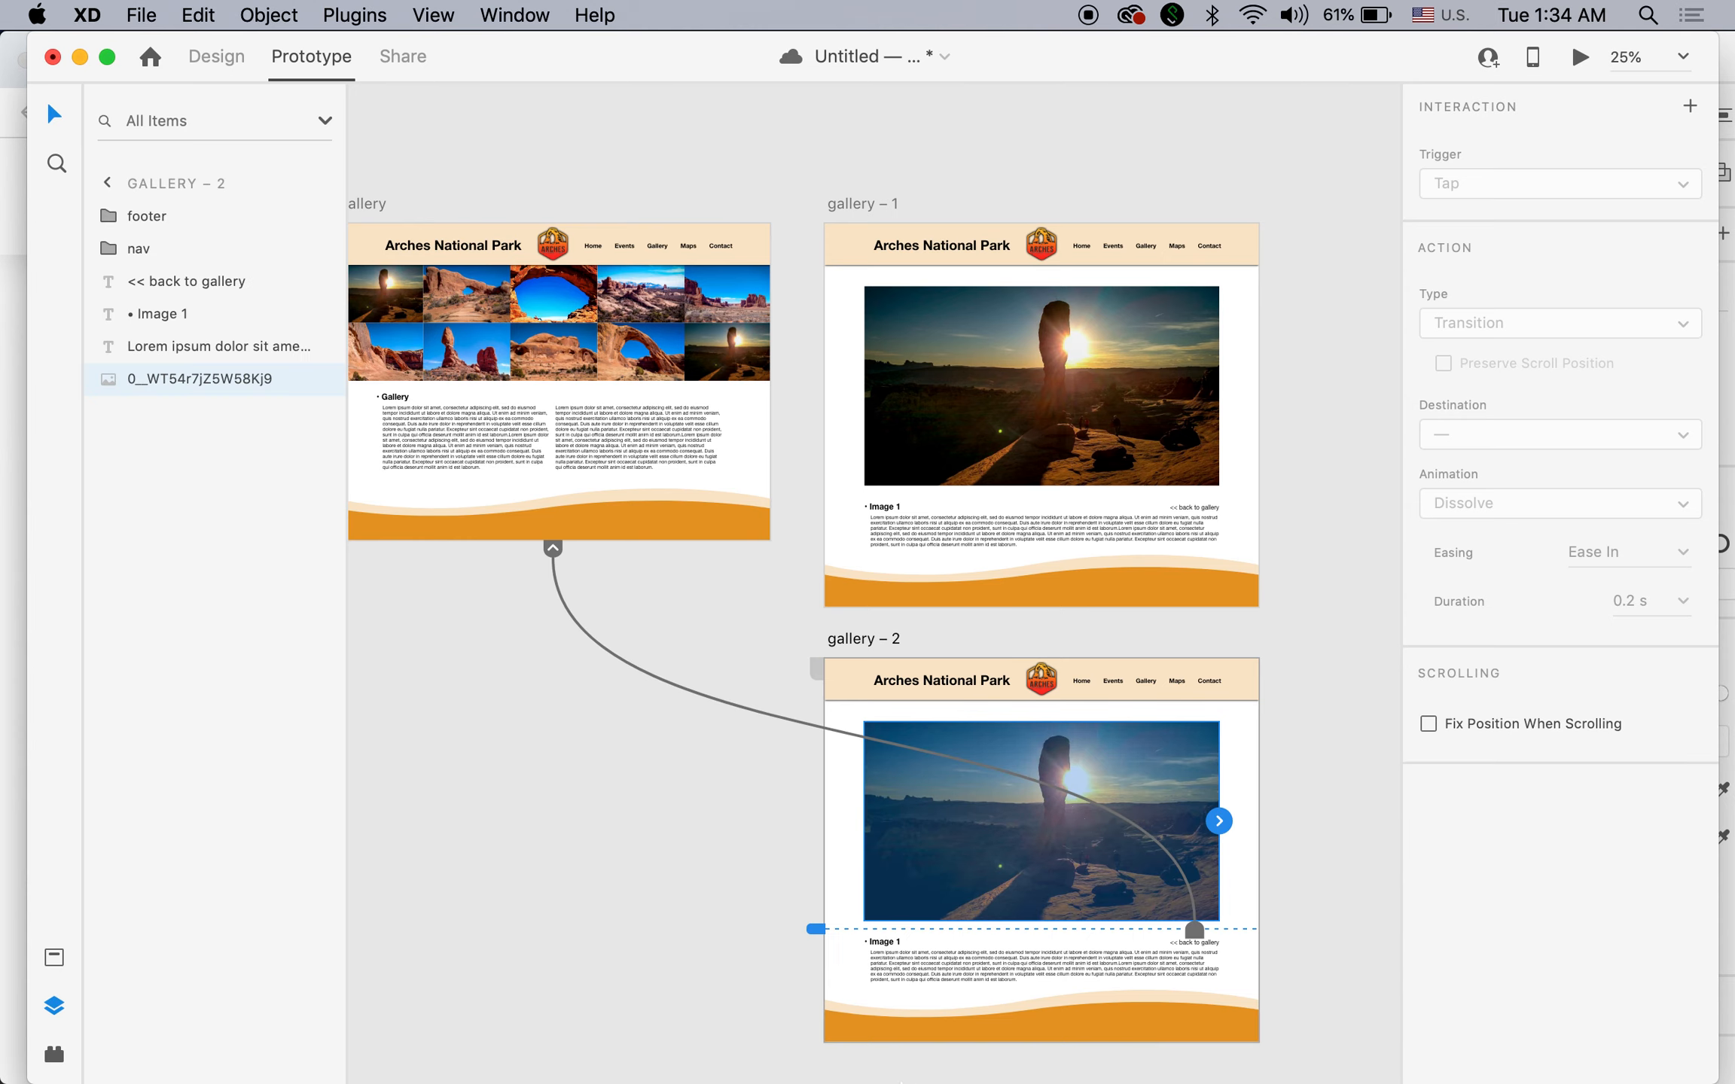
pyautogui.moveTo(290, 1073)
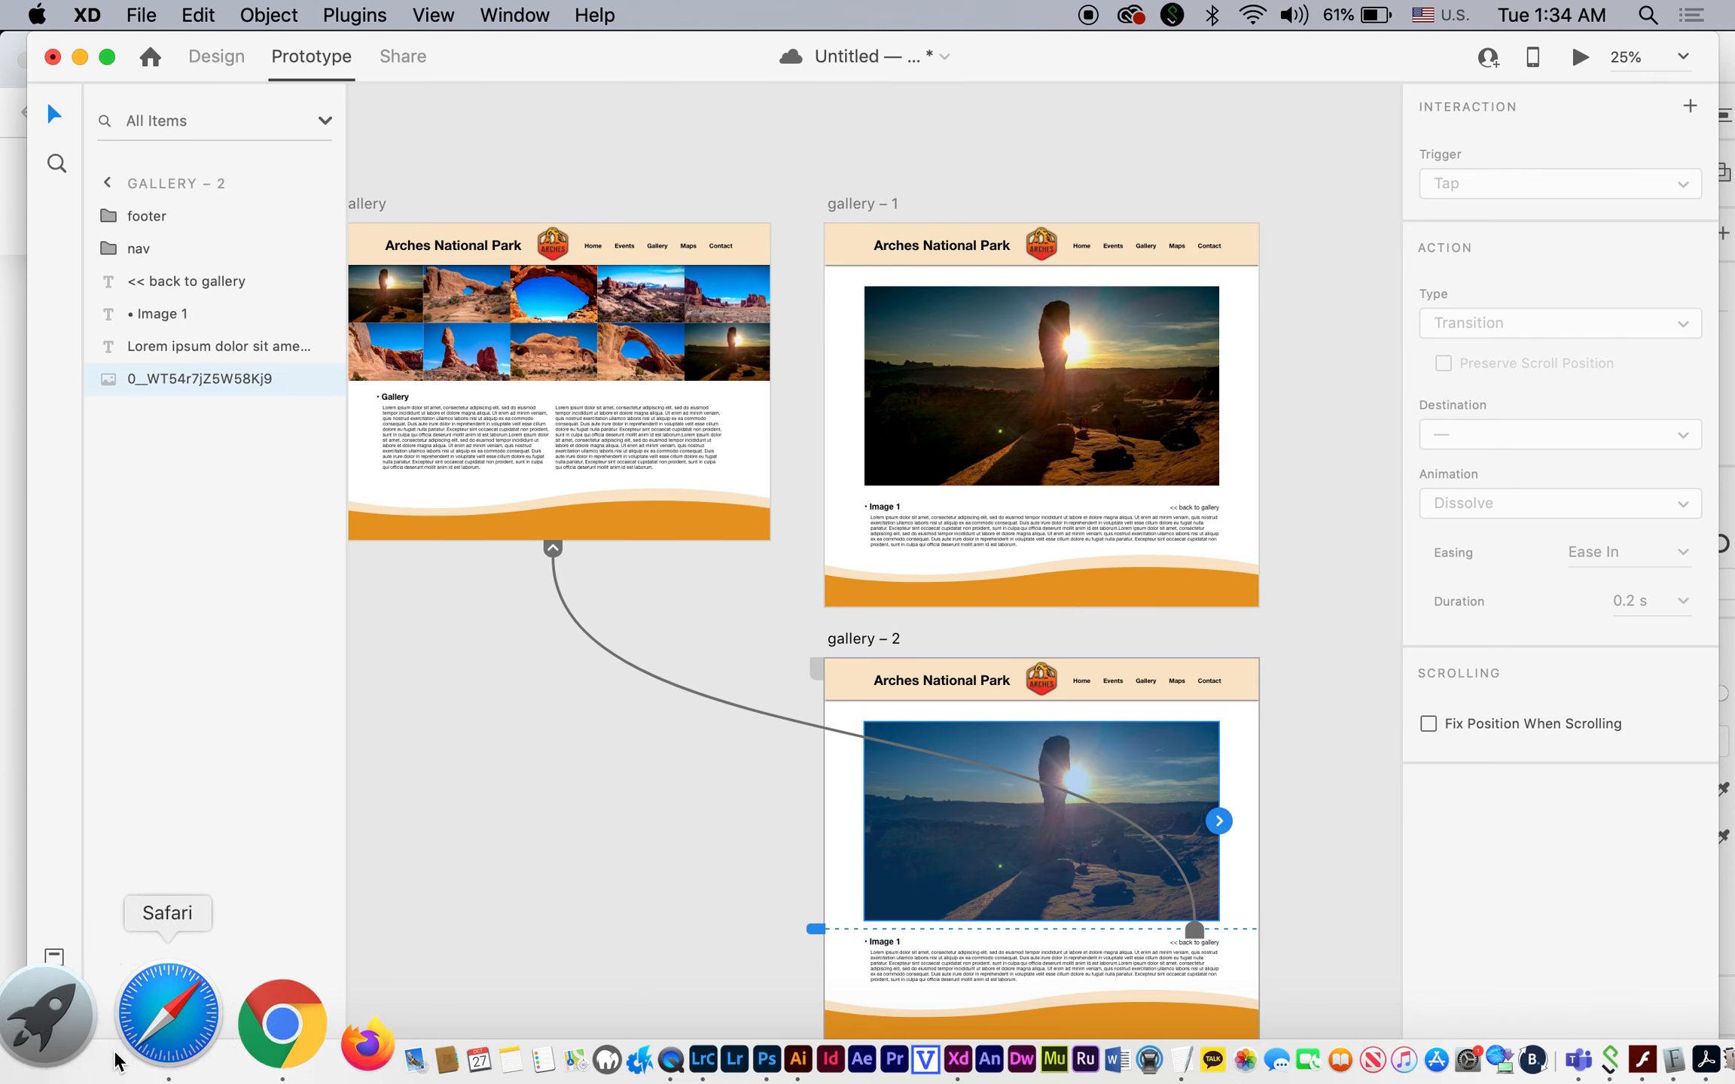
pyautogui.click(44, 1050)
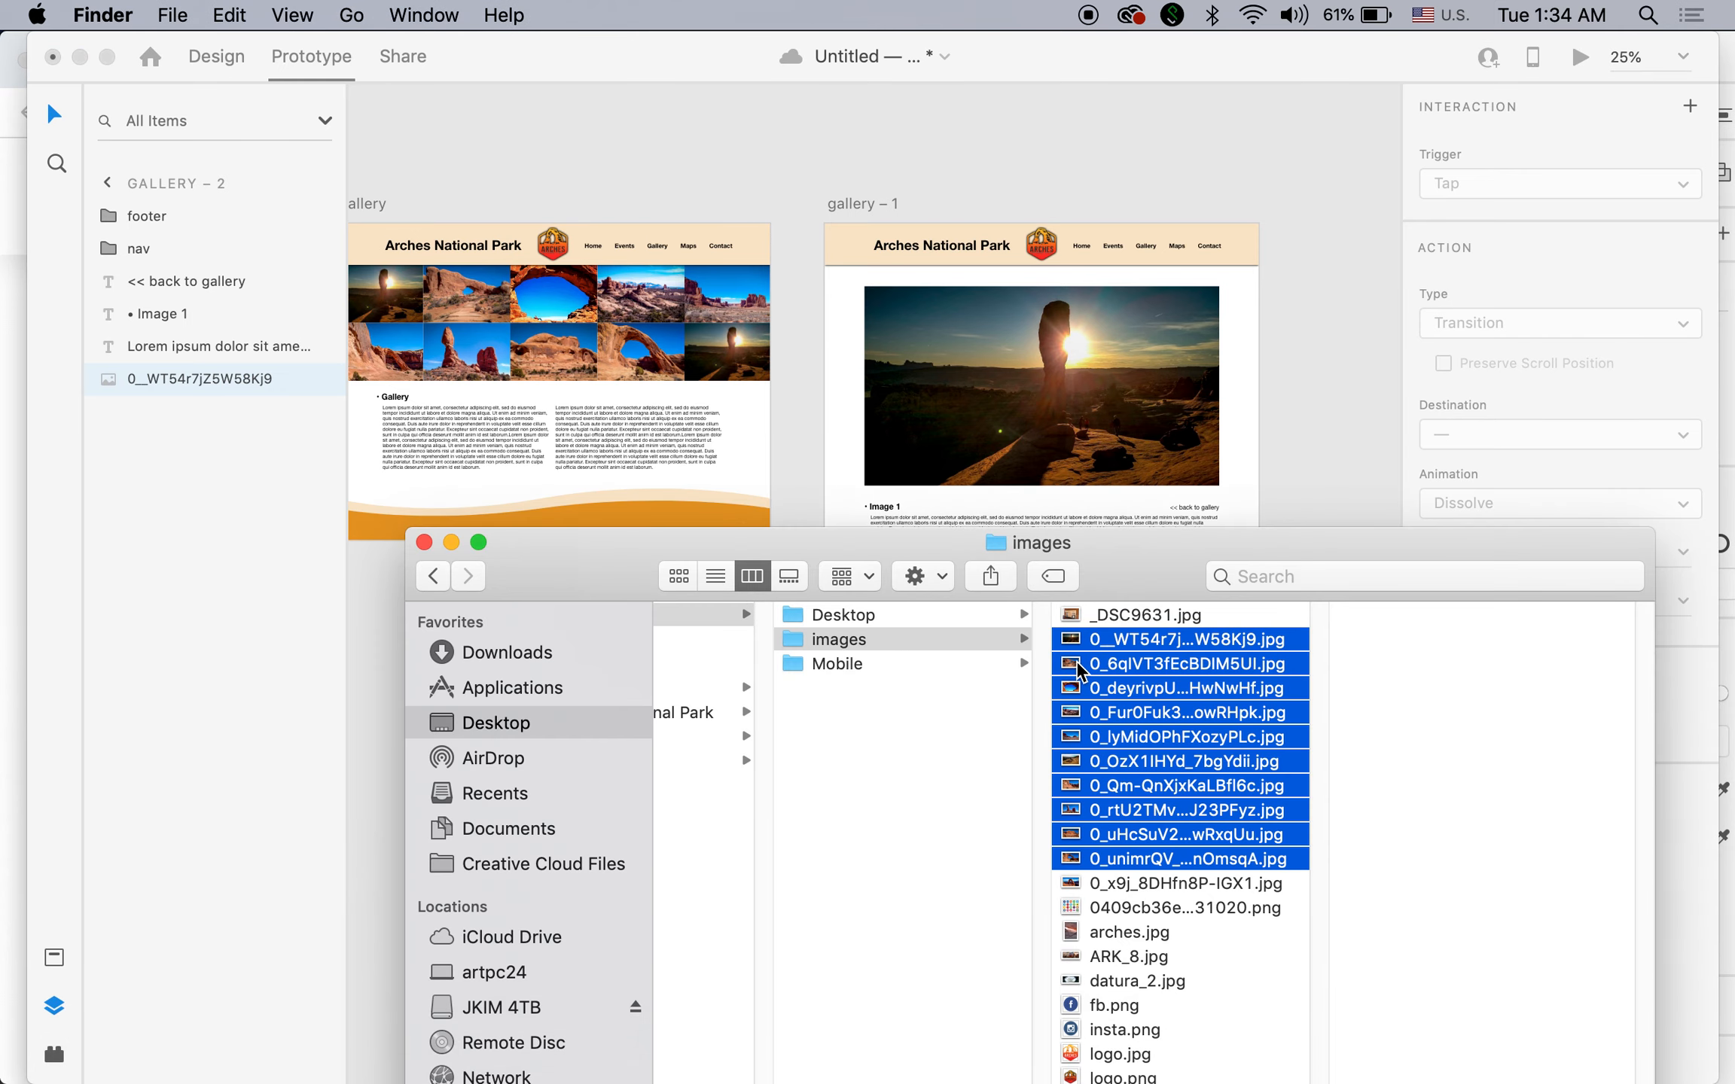
pyautogui.click(1231, 940)
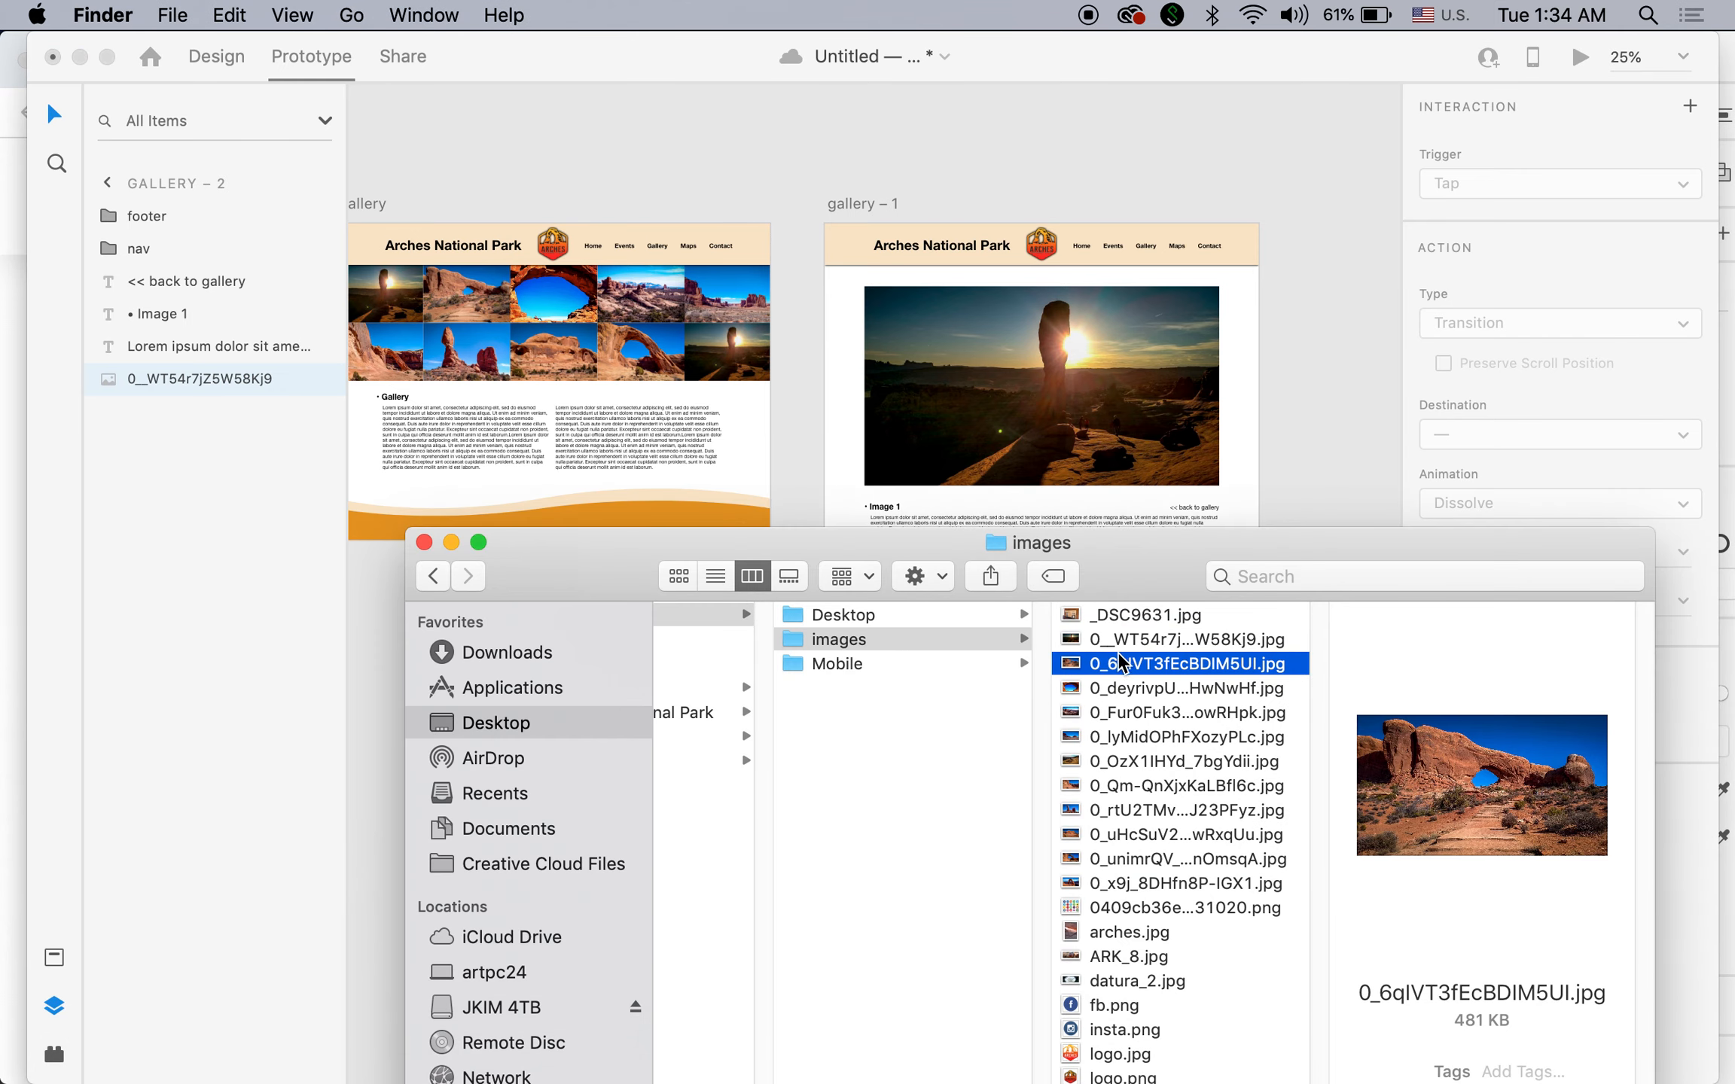
pyautogui.moveTo(1097, 530); pyautogui.dragTo(309, 166)
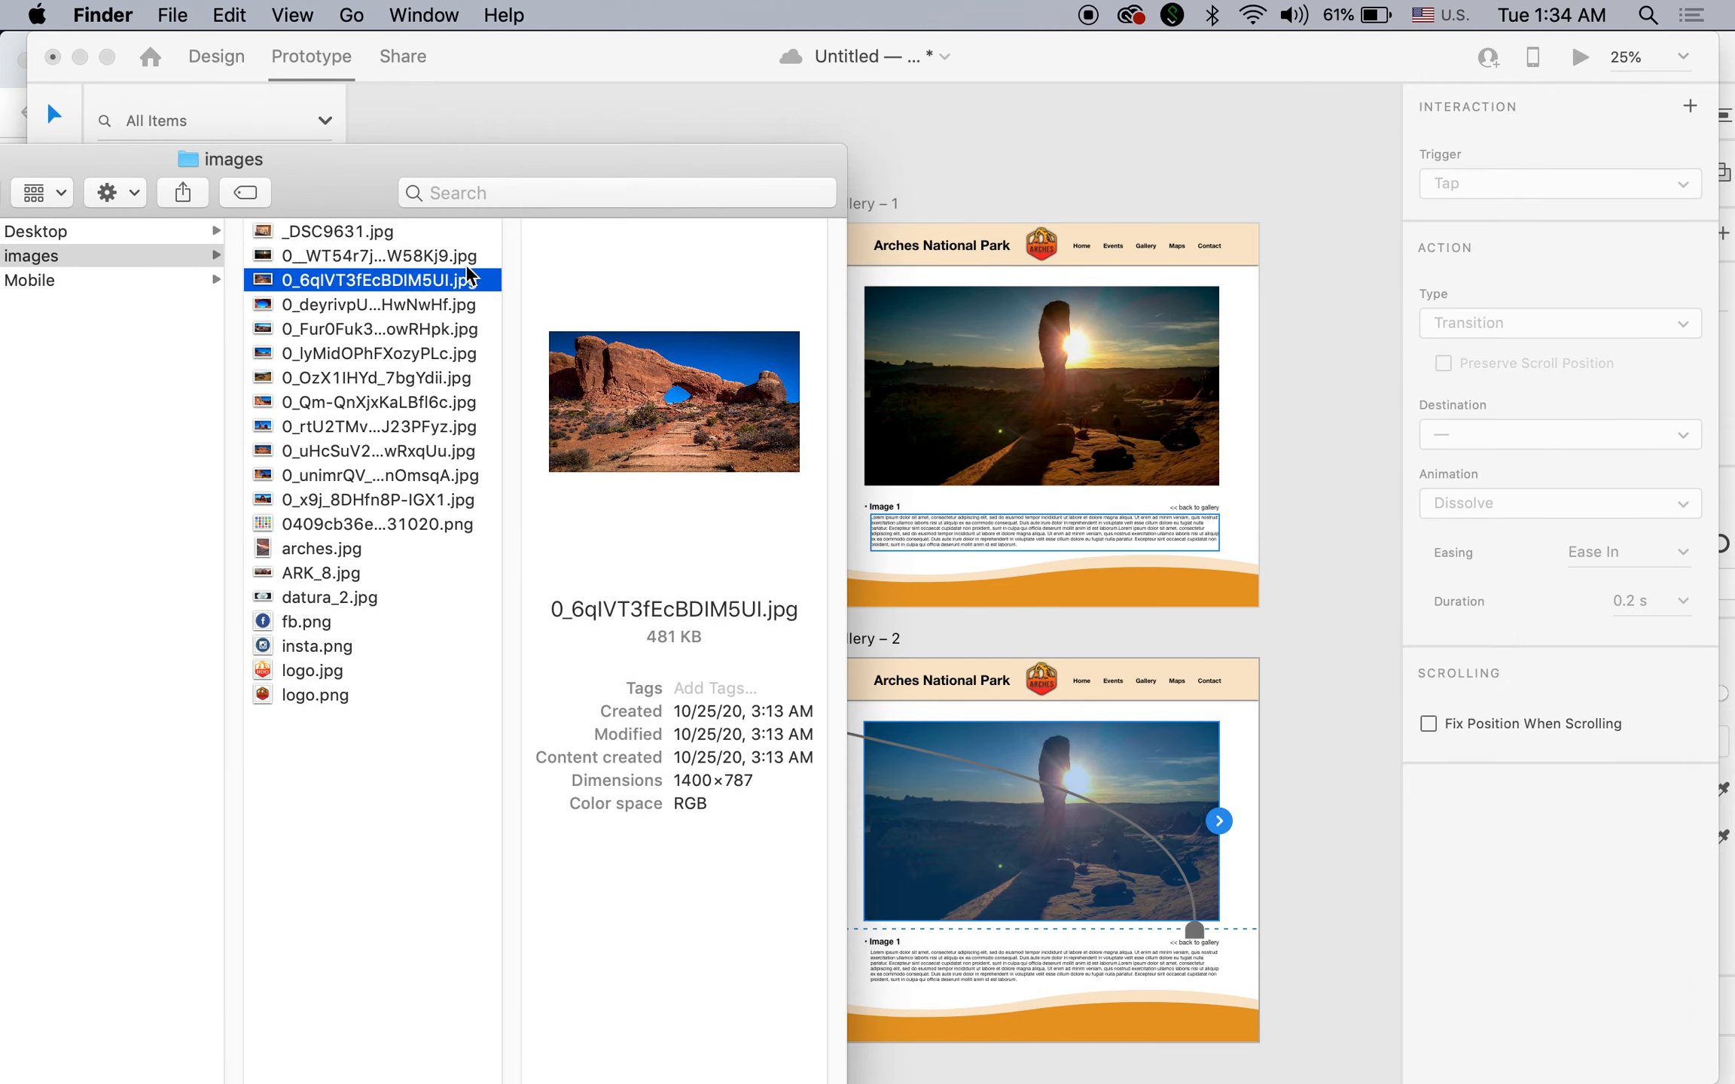
pyautogui.moveTo(376, 279); pyautogui.dragTo(1086, 764)
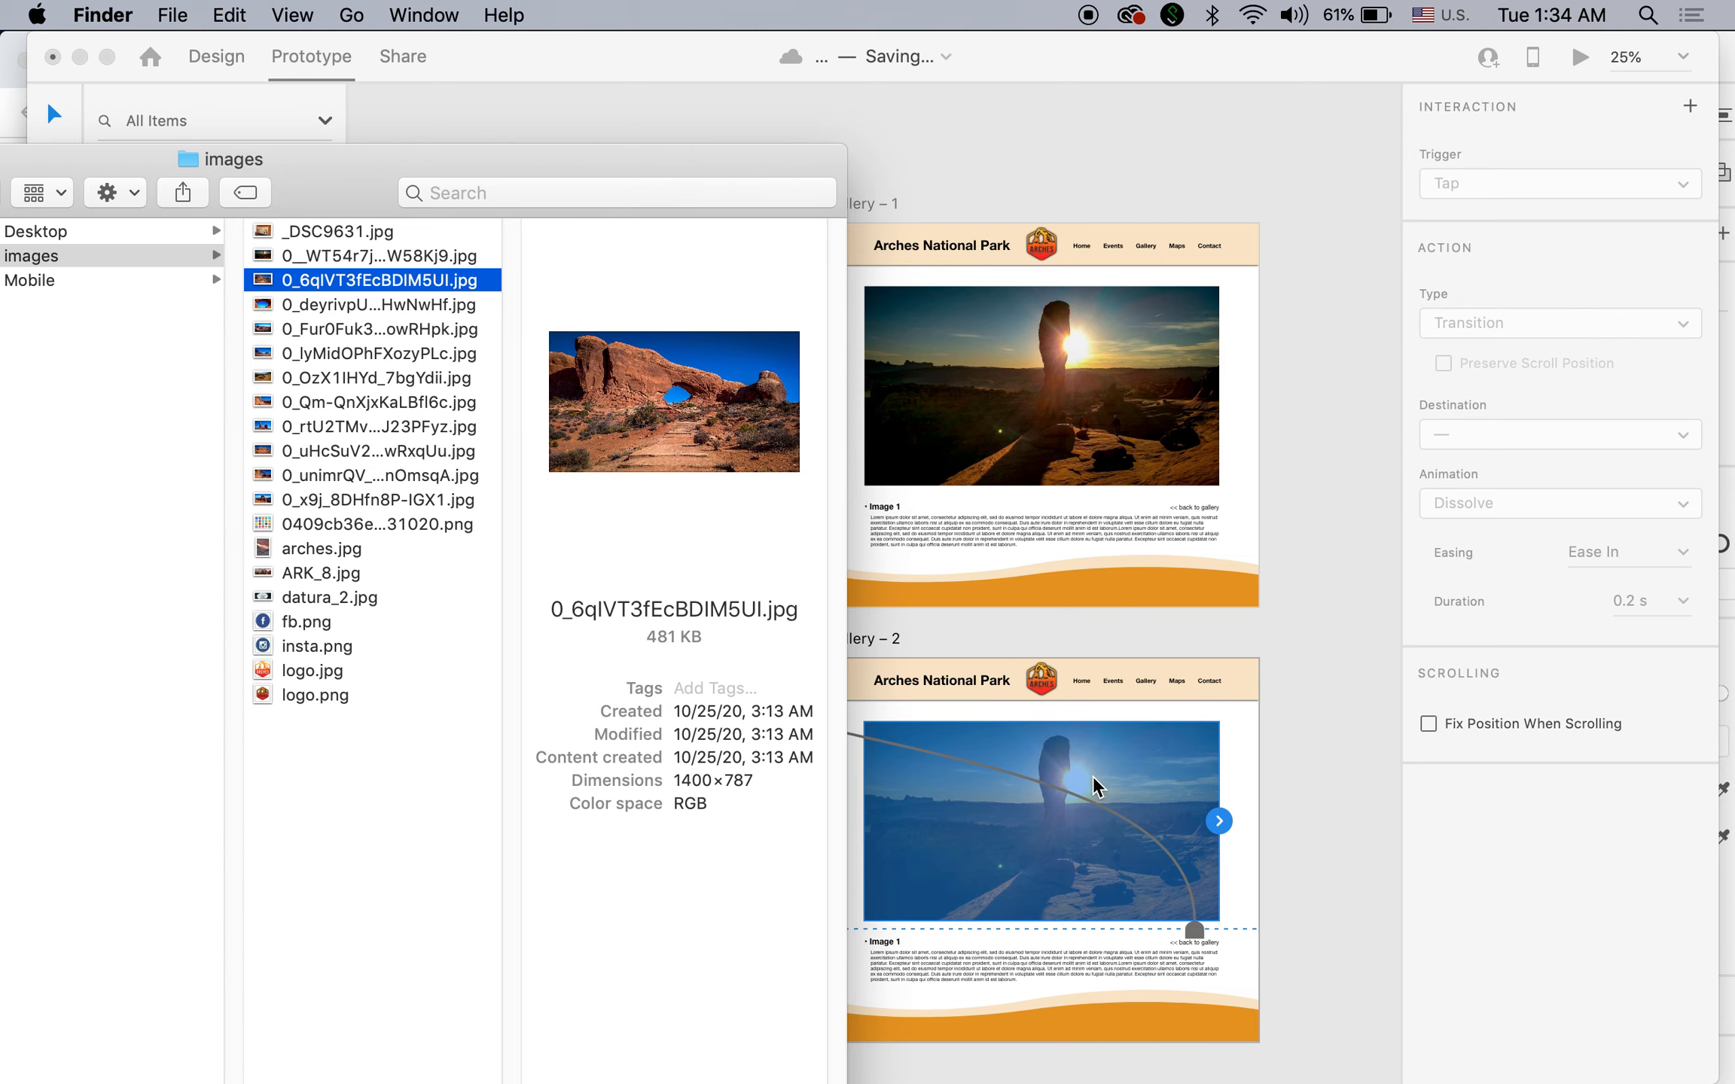
pyautogui.doubleClick(341, 177)
pyautogui.click(299, 173)
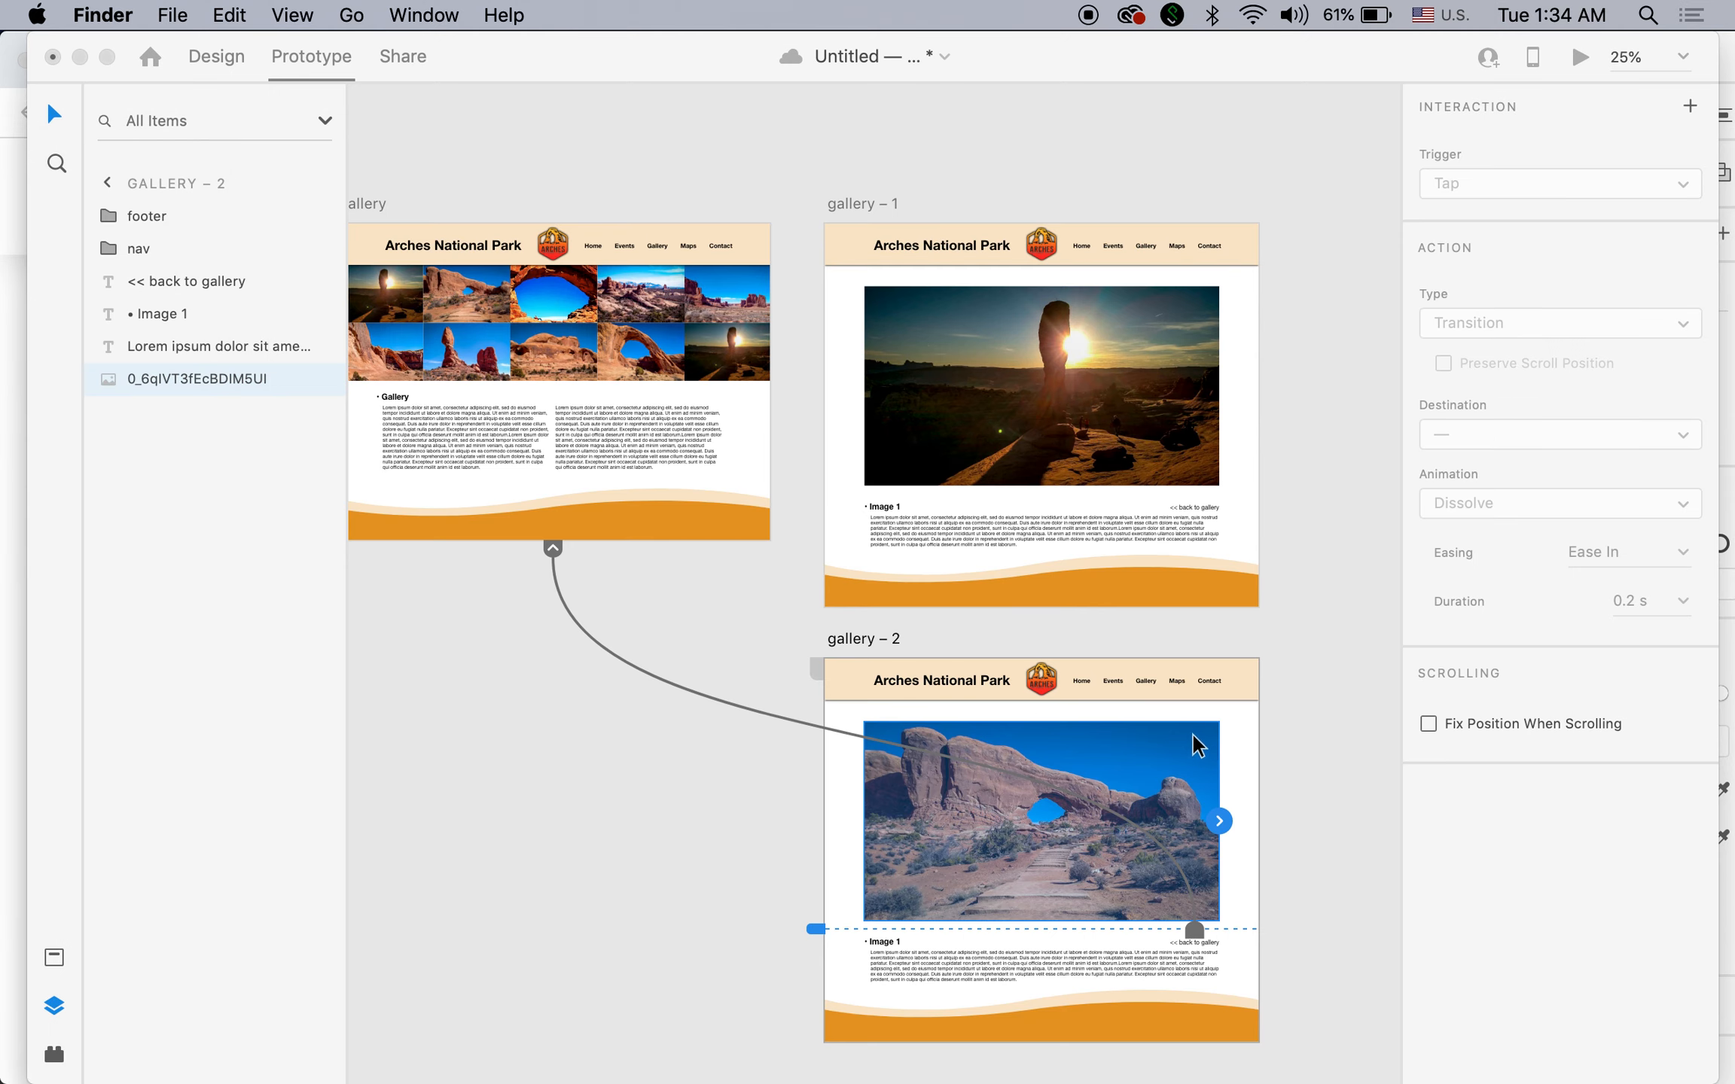
pyautogui.click(1318, 756)
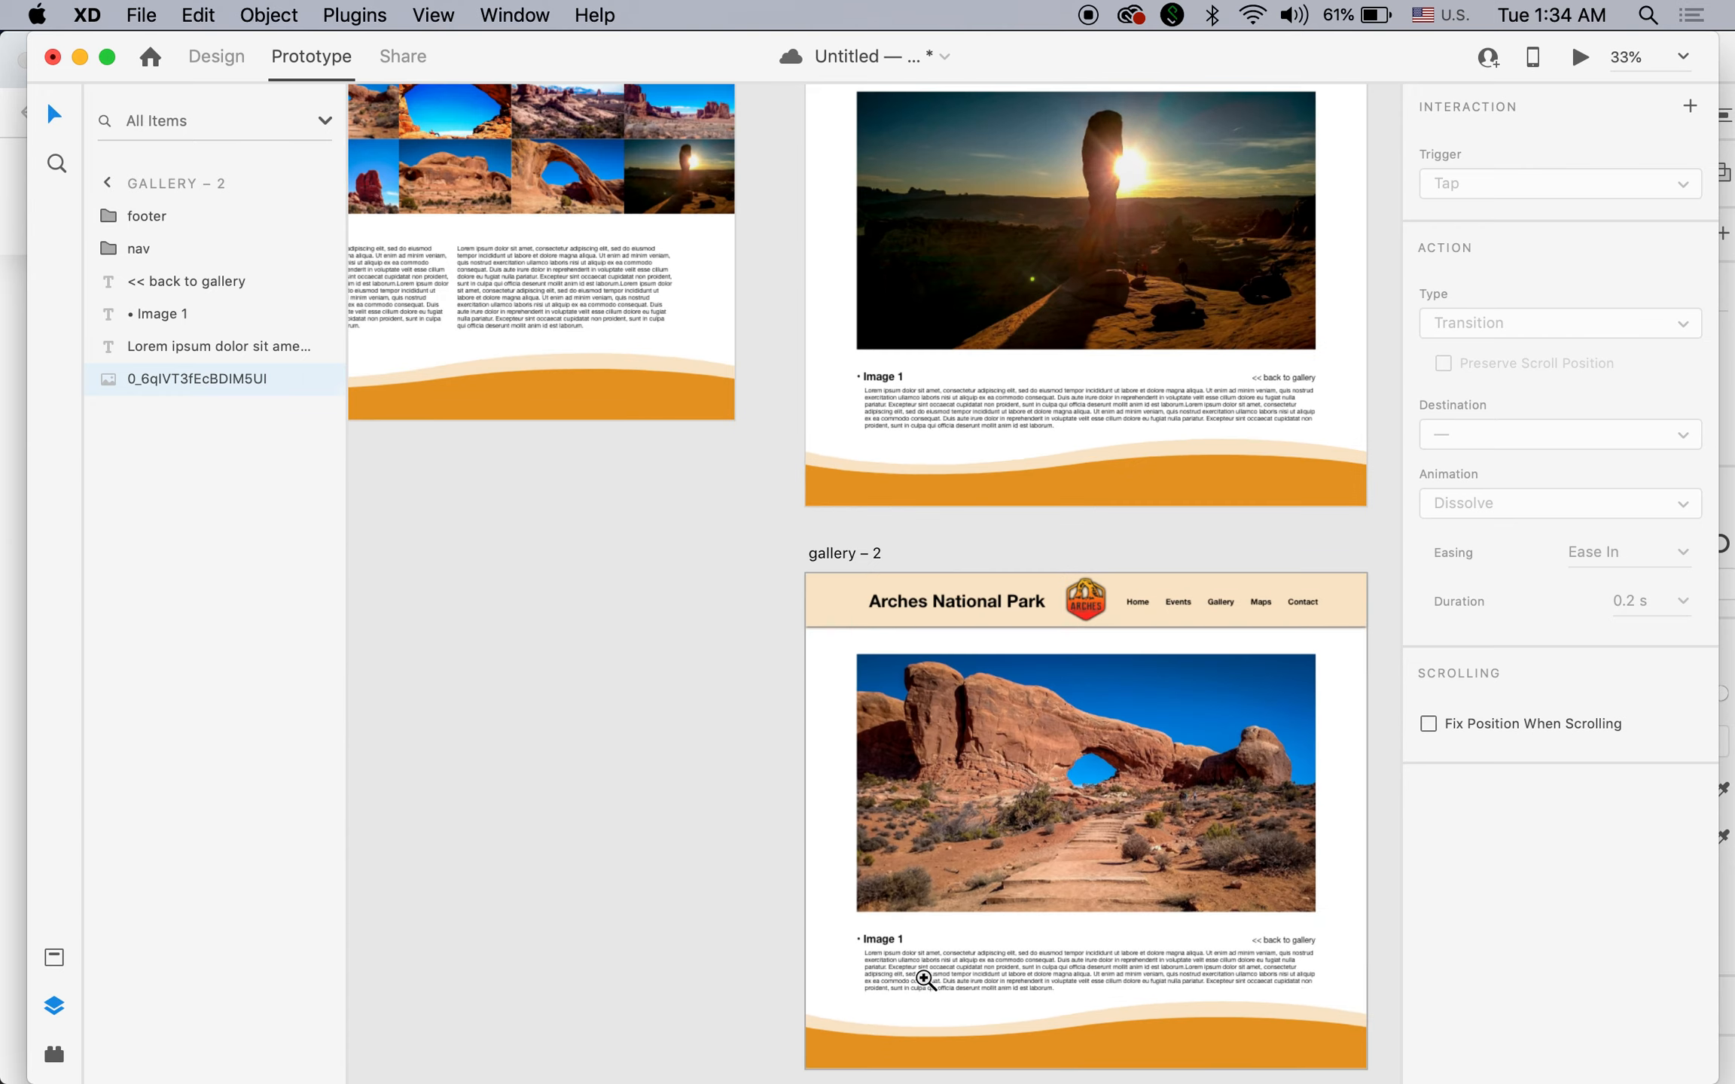
# Change the heading below the photo on the gallery – 2 artboard to "Image 2".
pyautogui.click(893, 937)
pyautogui.click(924, 936)
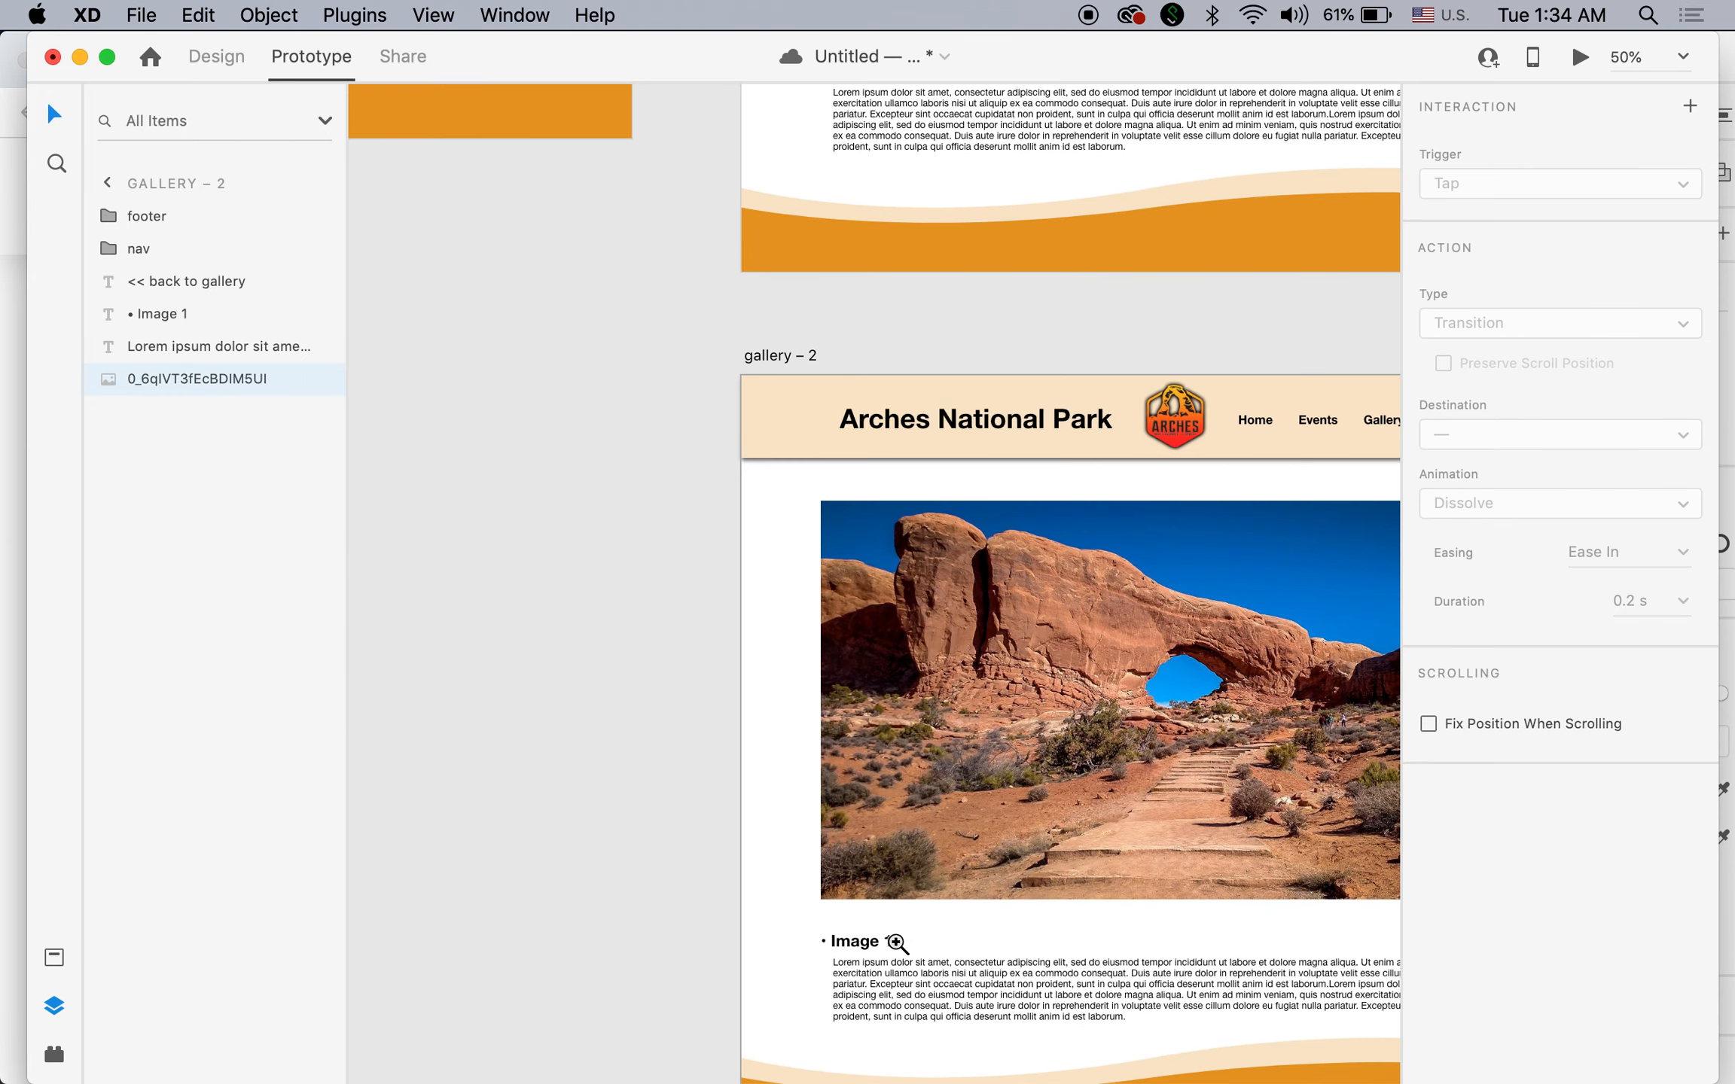
pyautogui.click(890, 942)
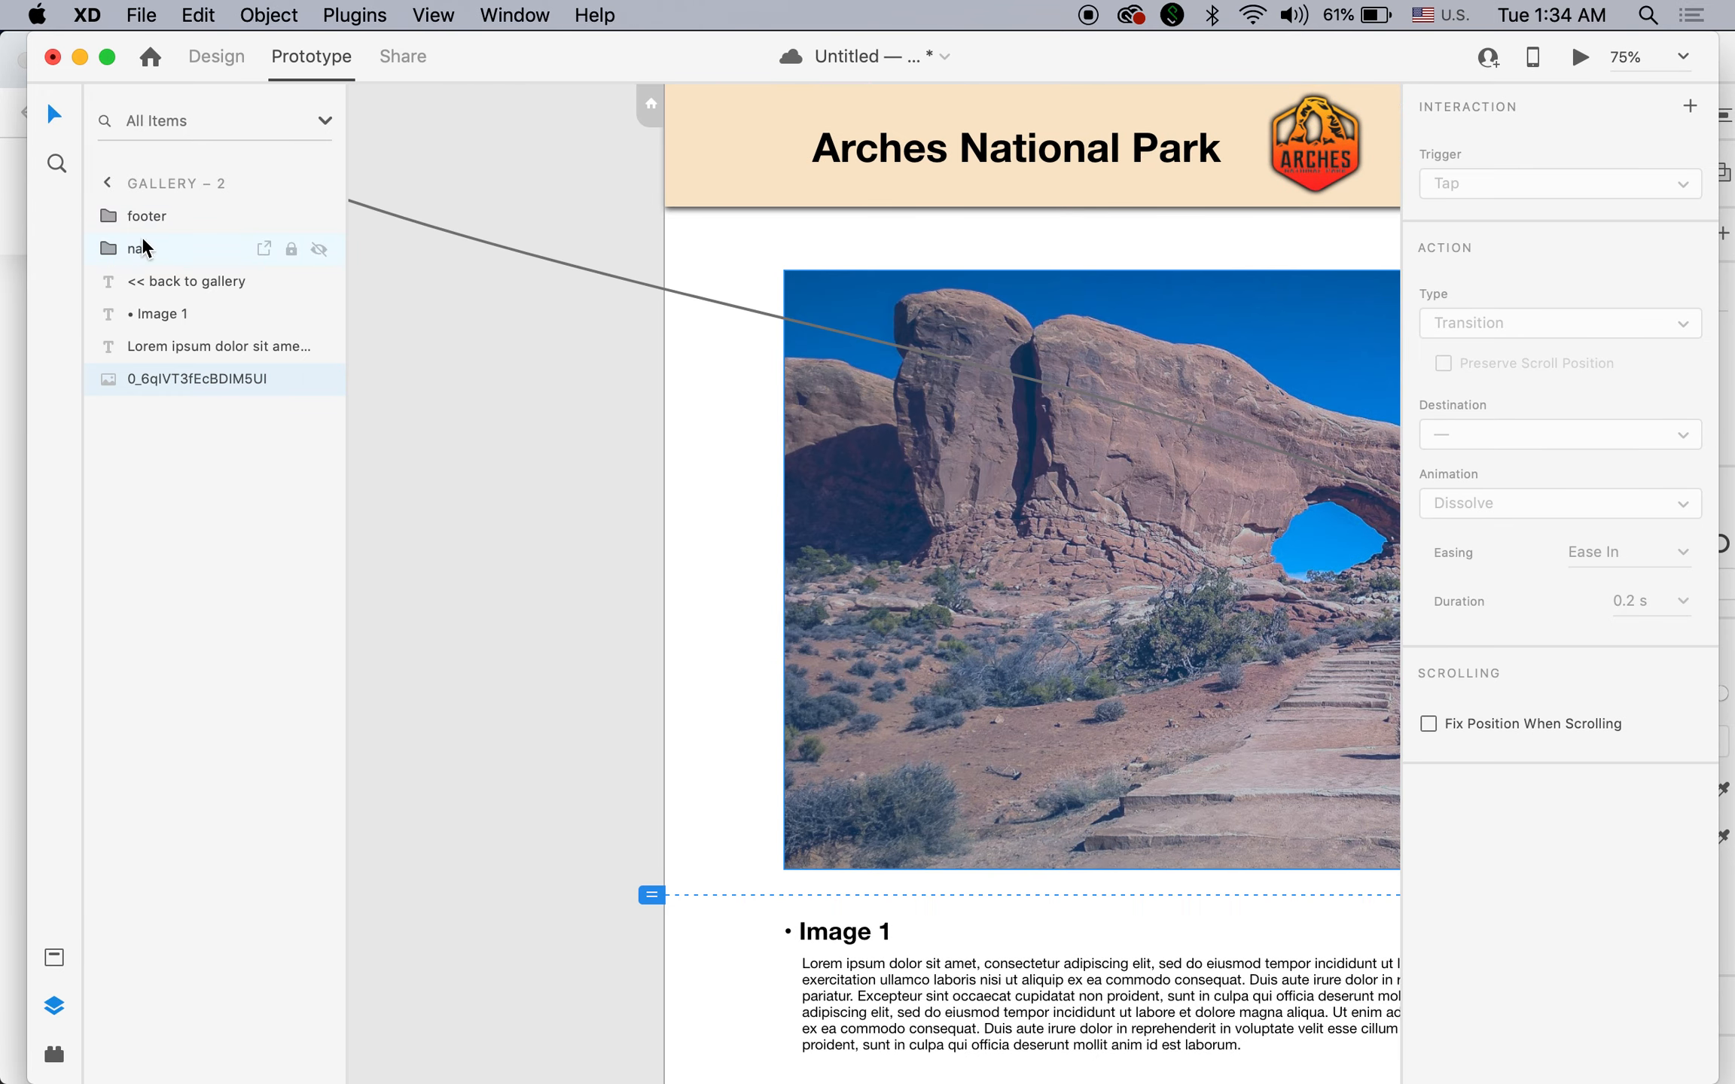
pyautogui.click(878, 932)
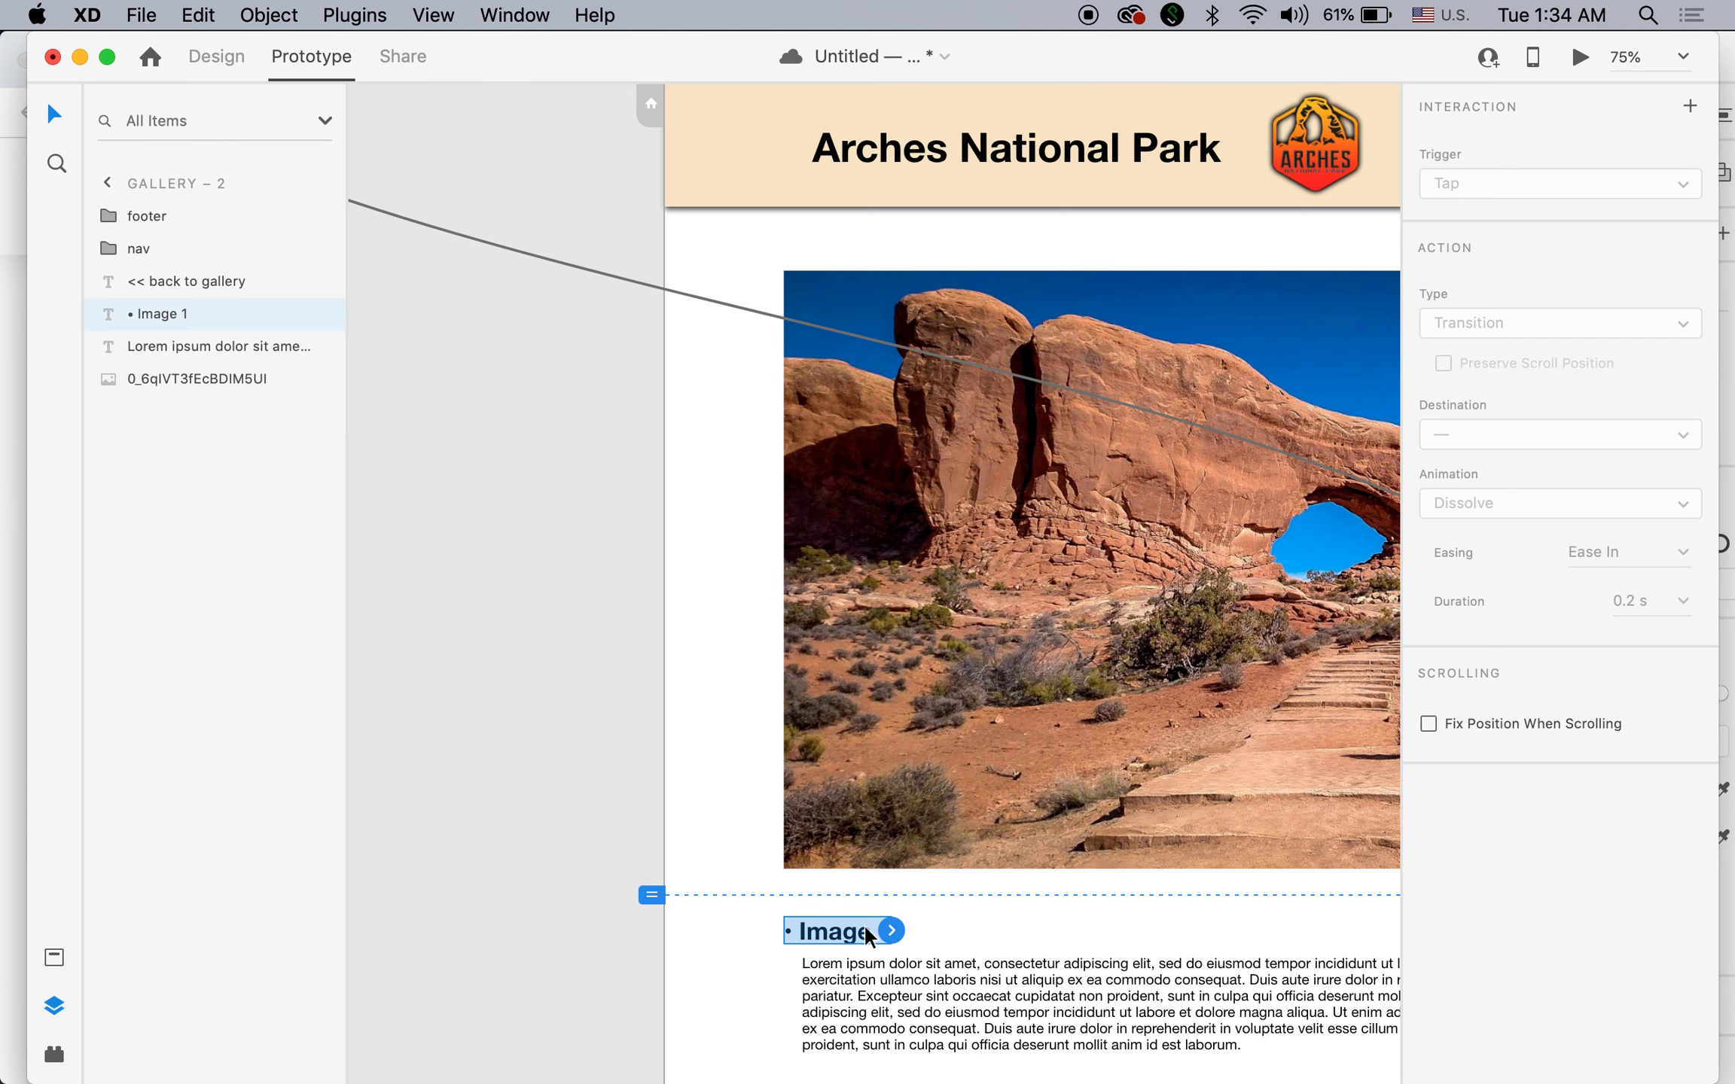
pyautogui.click(207, 62)
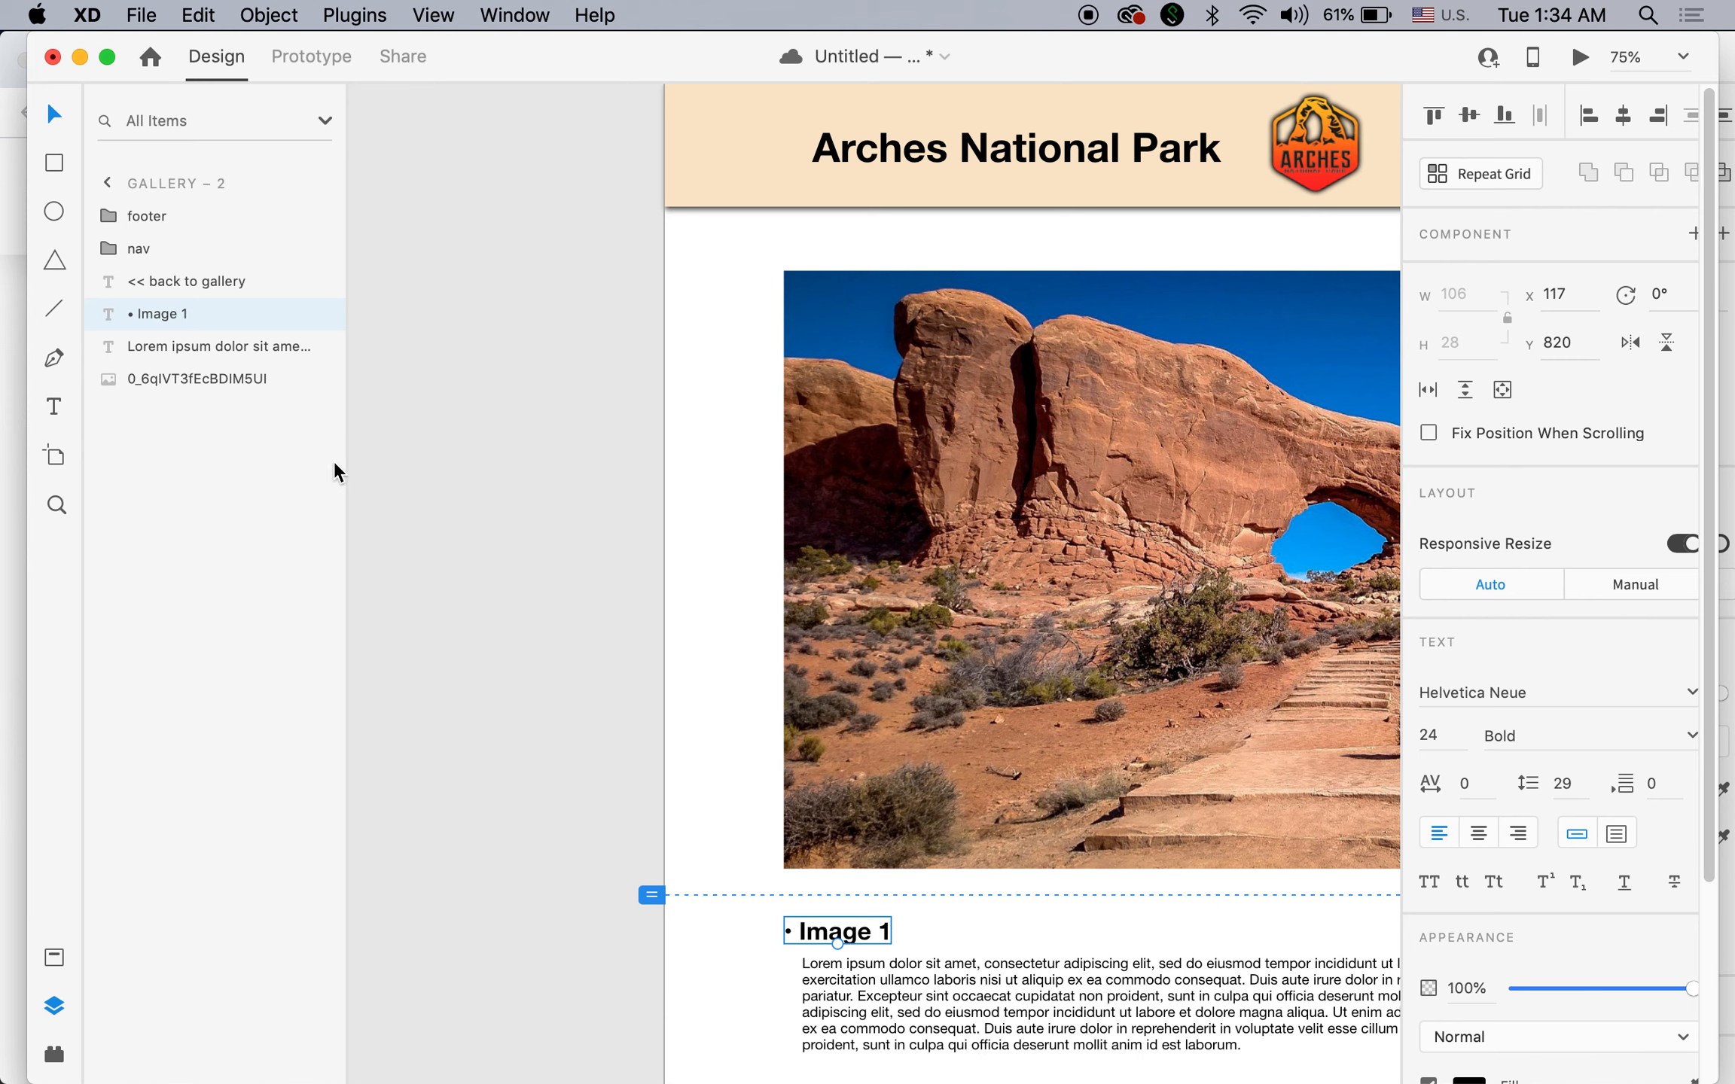
pyautogui.click(52, 407)
pyautogui.doubleClick(888, 939)
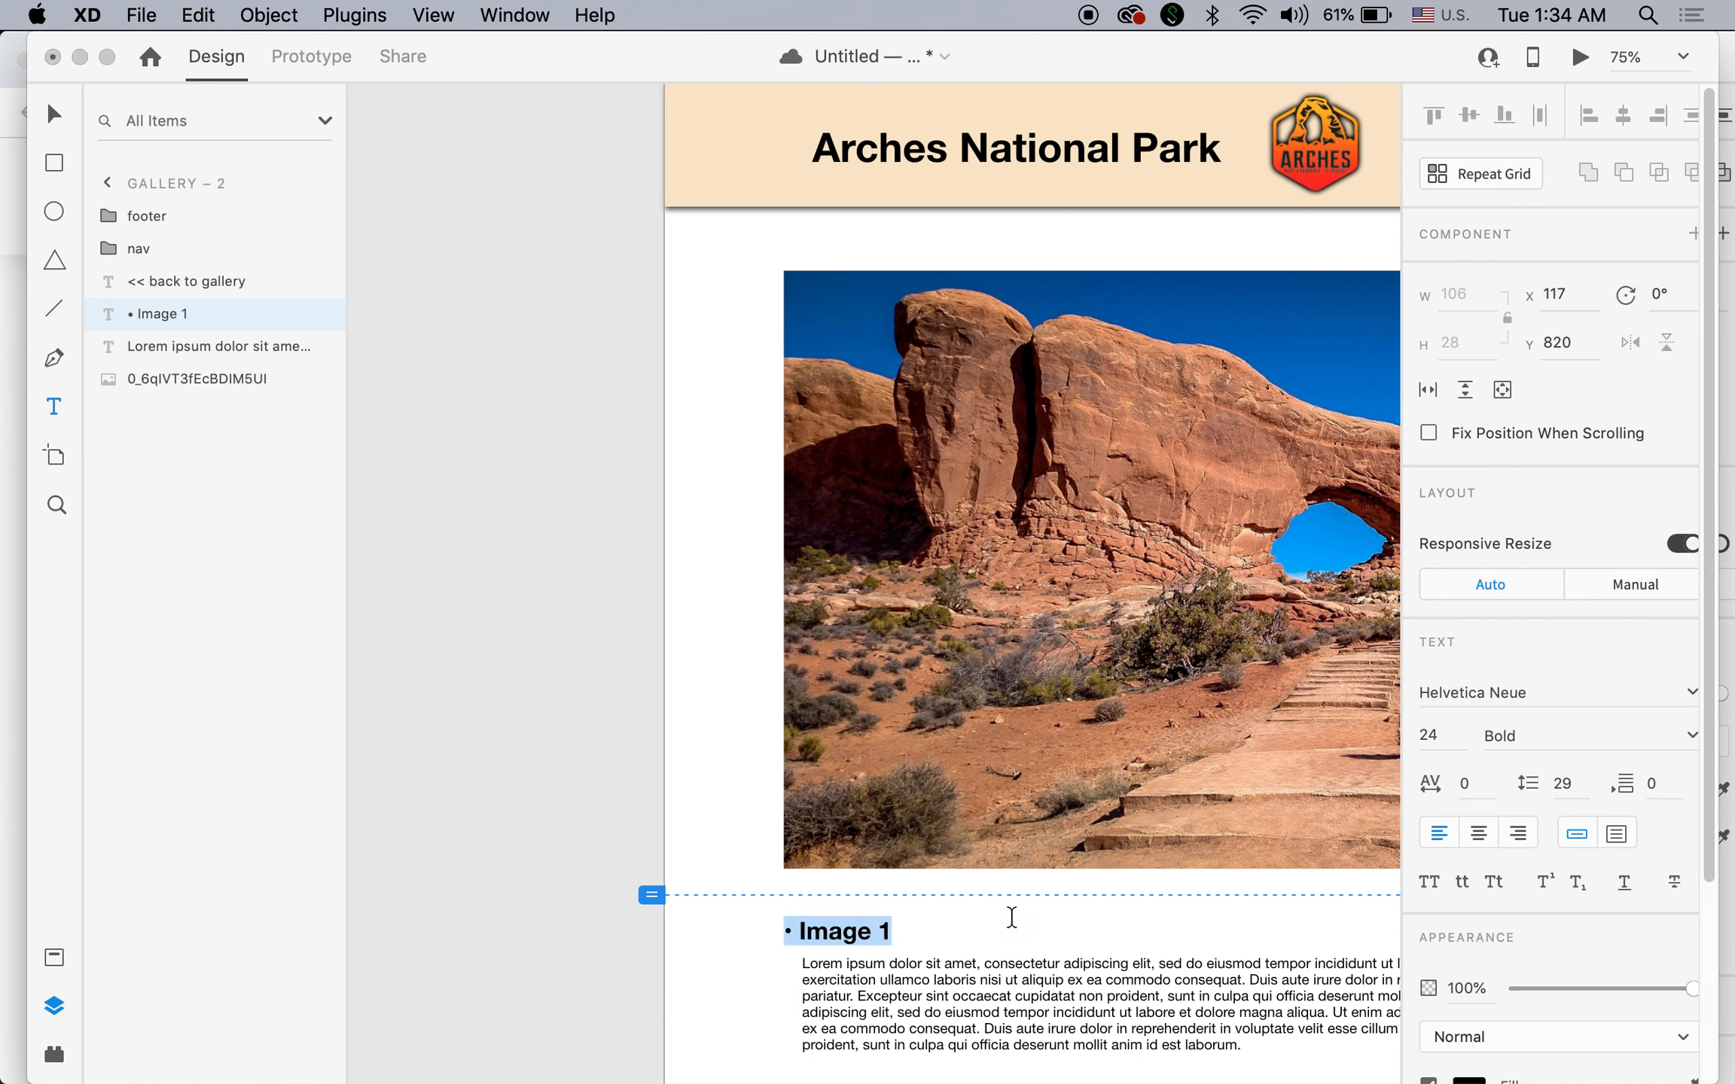
pyautogui.click(879, 934)
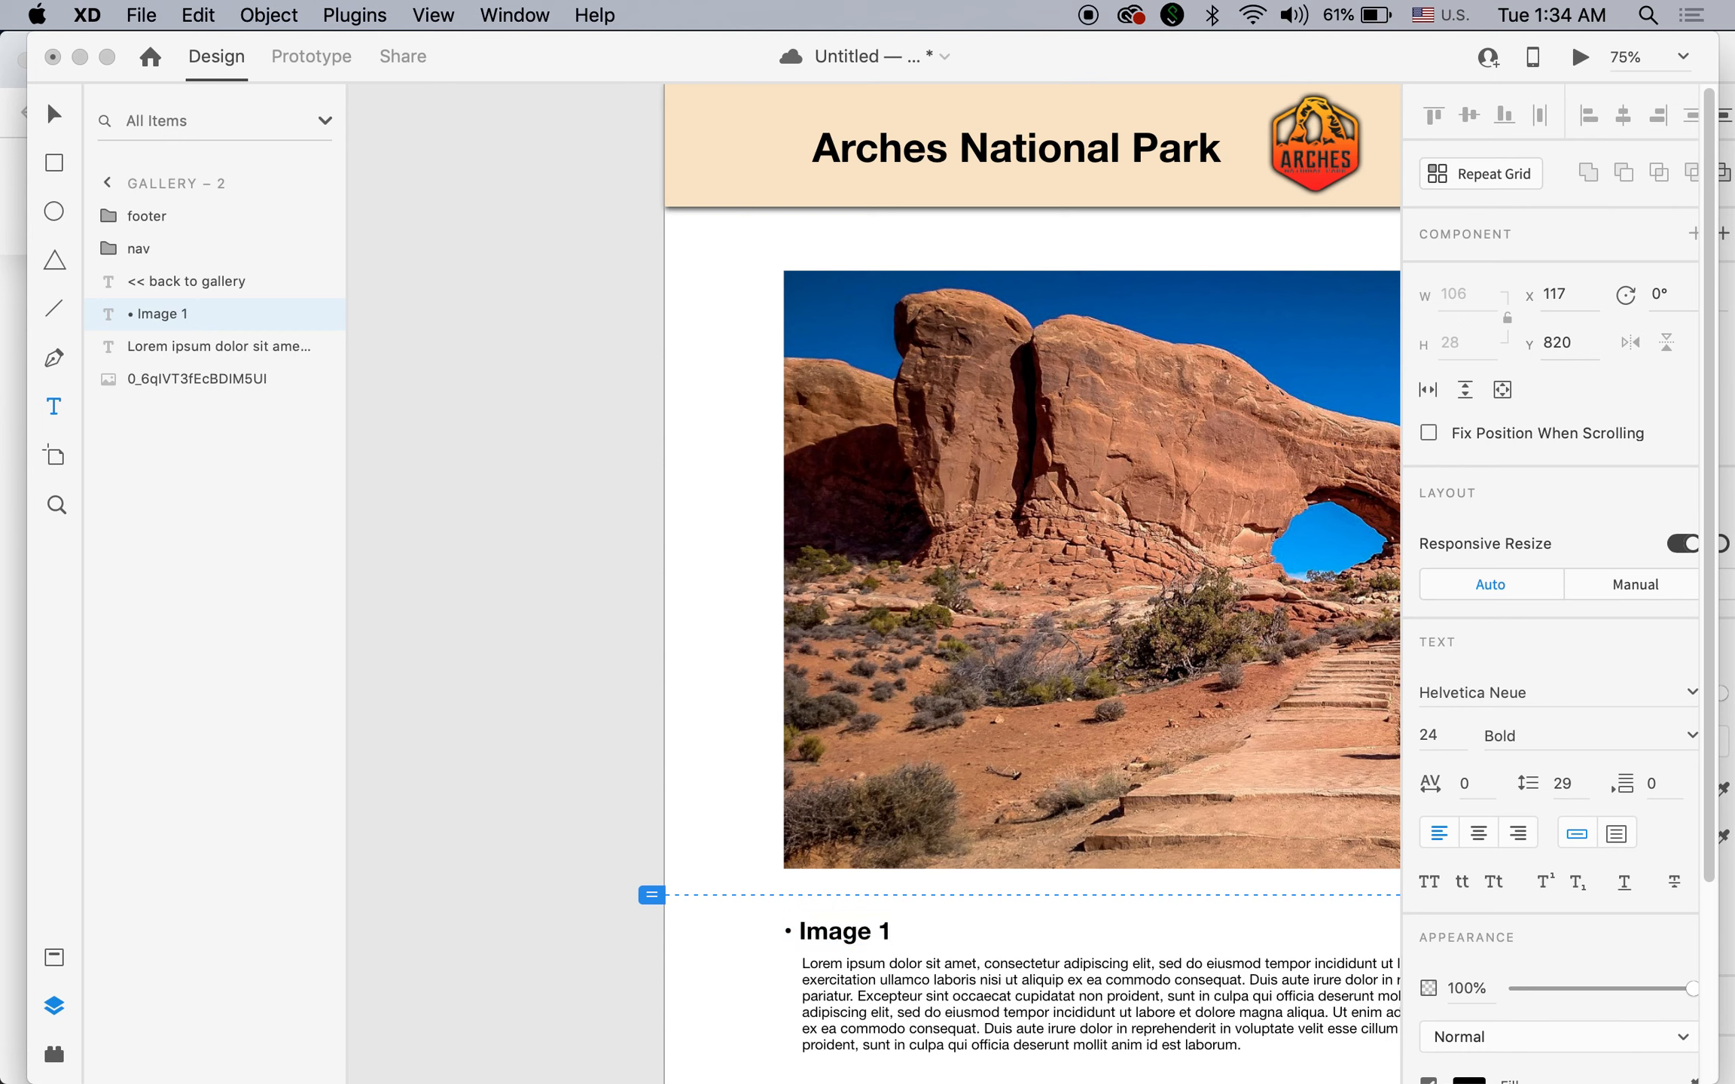
pyautogui.write('2')
pyautogui.press('Escape')
pyautogui.click(575, 340)
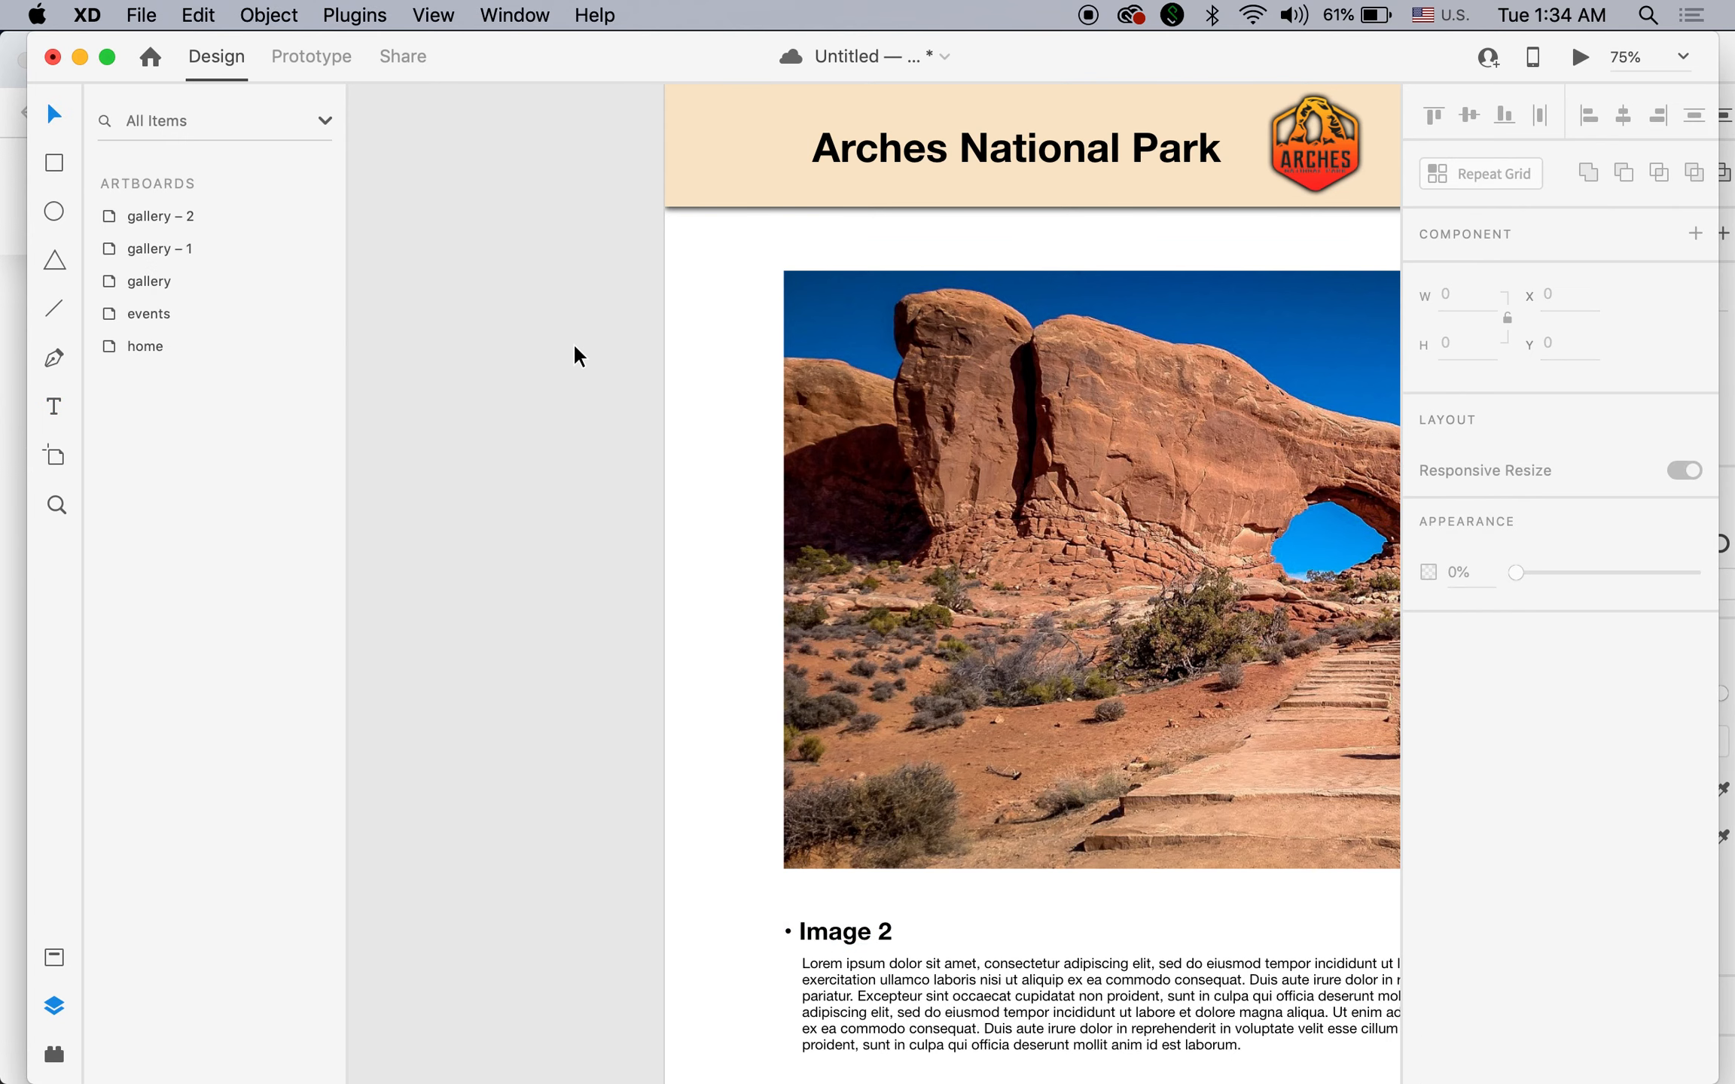
# Check the prototype interaction of the "<< back to gallery" text on the gallery – 2 artboard.
pyautogui.keyDown('alt'); pyautogui.keyDown('super'); pyautogui.click(965, 565); pyautogui.keyUp('super'); pyautogui.keyUp('alt')
pyautogui.keyDown('alt'); pyautogui.keyDown('super'); pyautogui.click(867, 535); pyautogui.keyUp('super'); pyautogui.keyUp('alt')
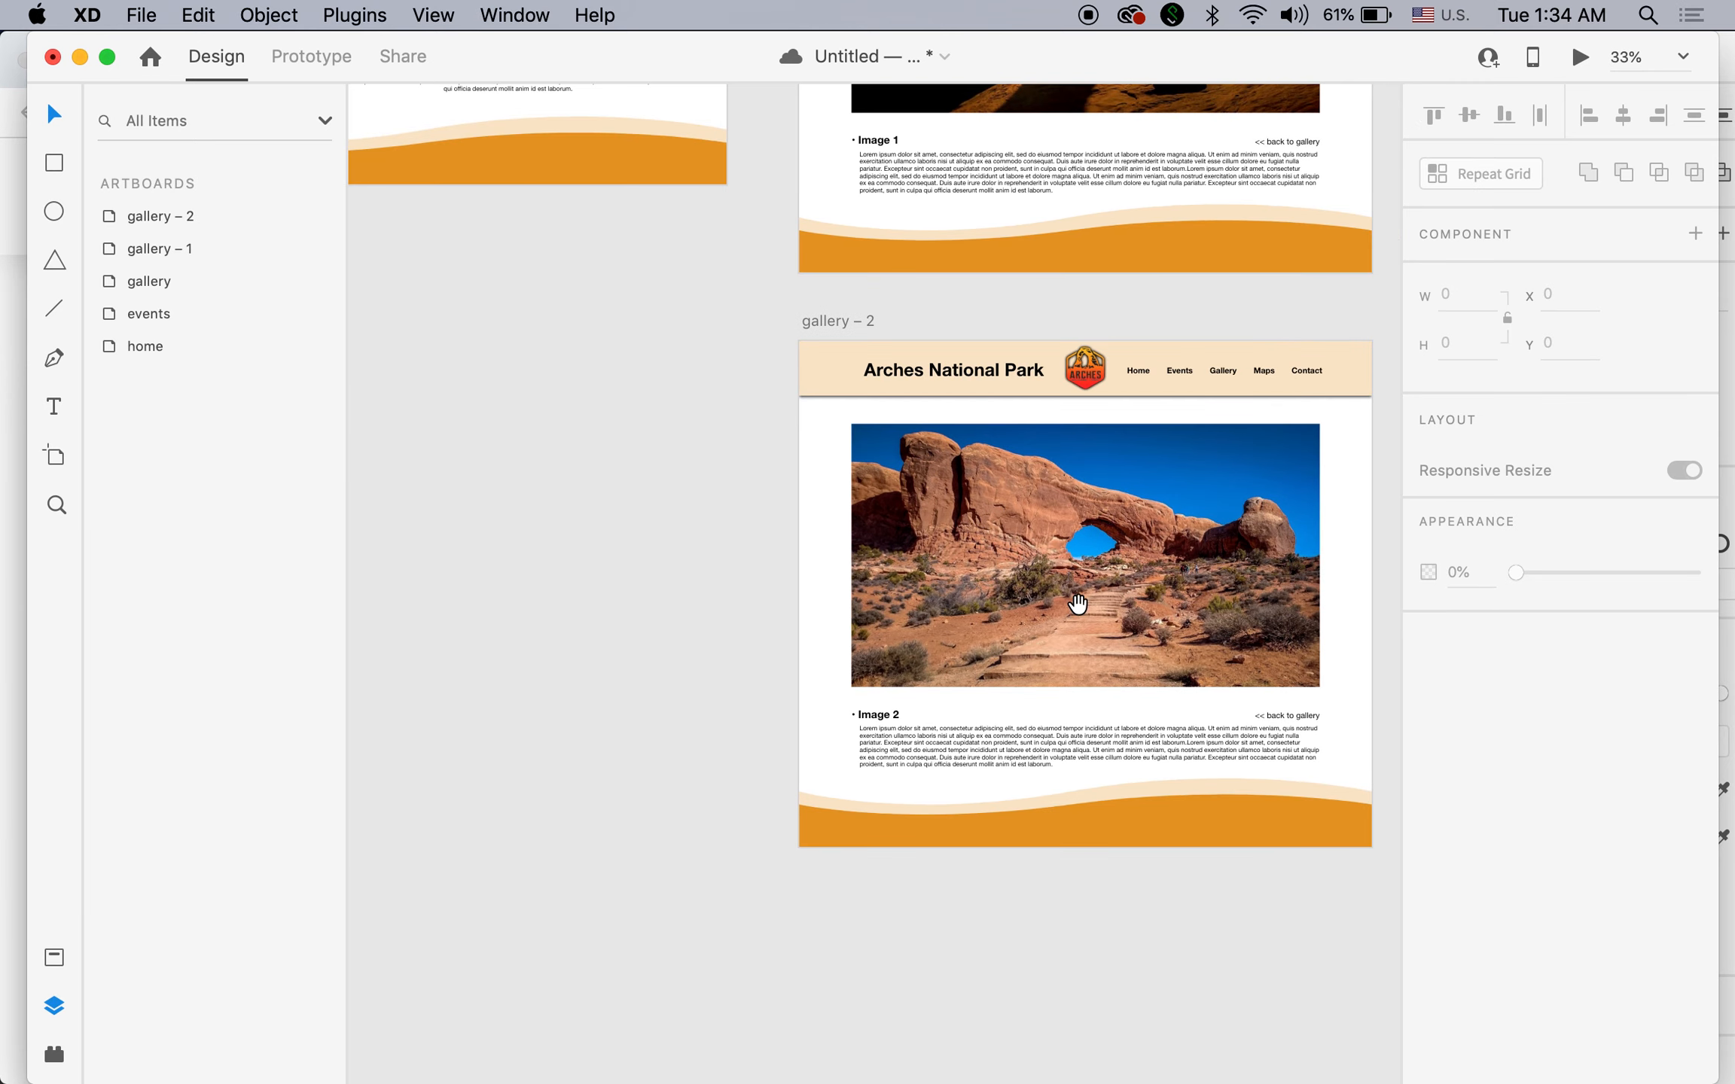
pyautogui.moveTo(1078, 604); pyautogui.dragTo(887, 589)
pyautogui.press('super+minus')
pyautogui.moveTo(837, 517); pyautogui.dragTo(923, 688)
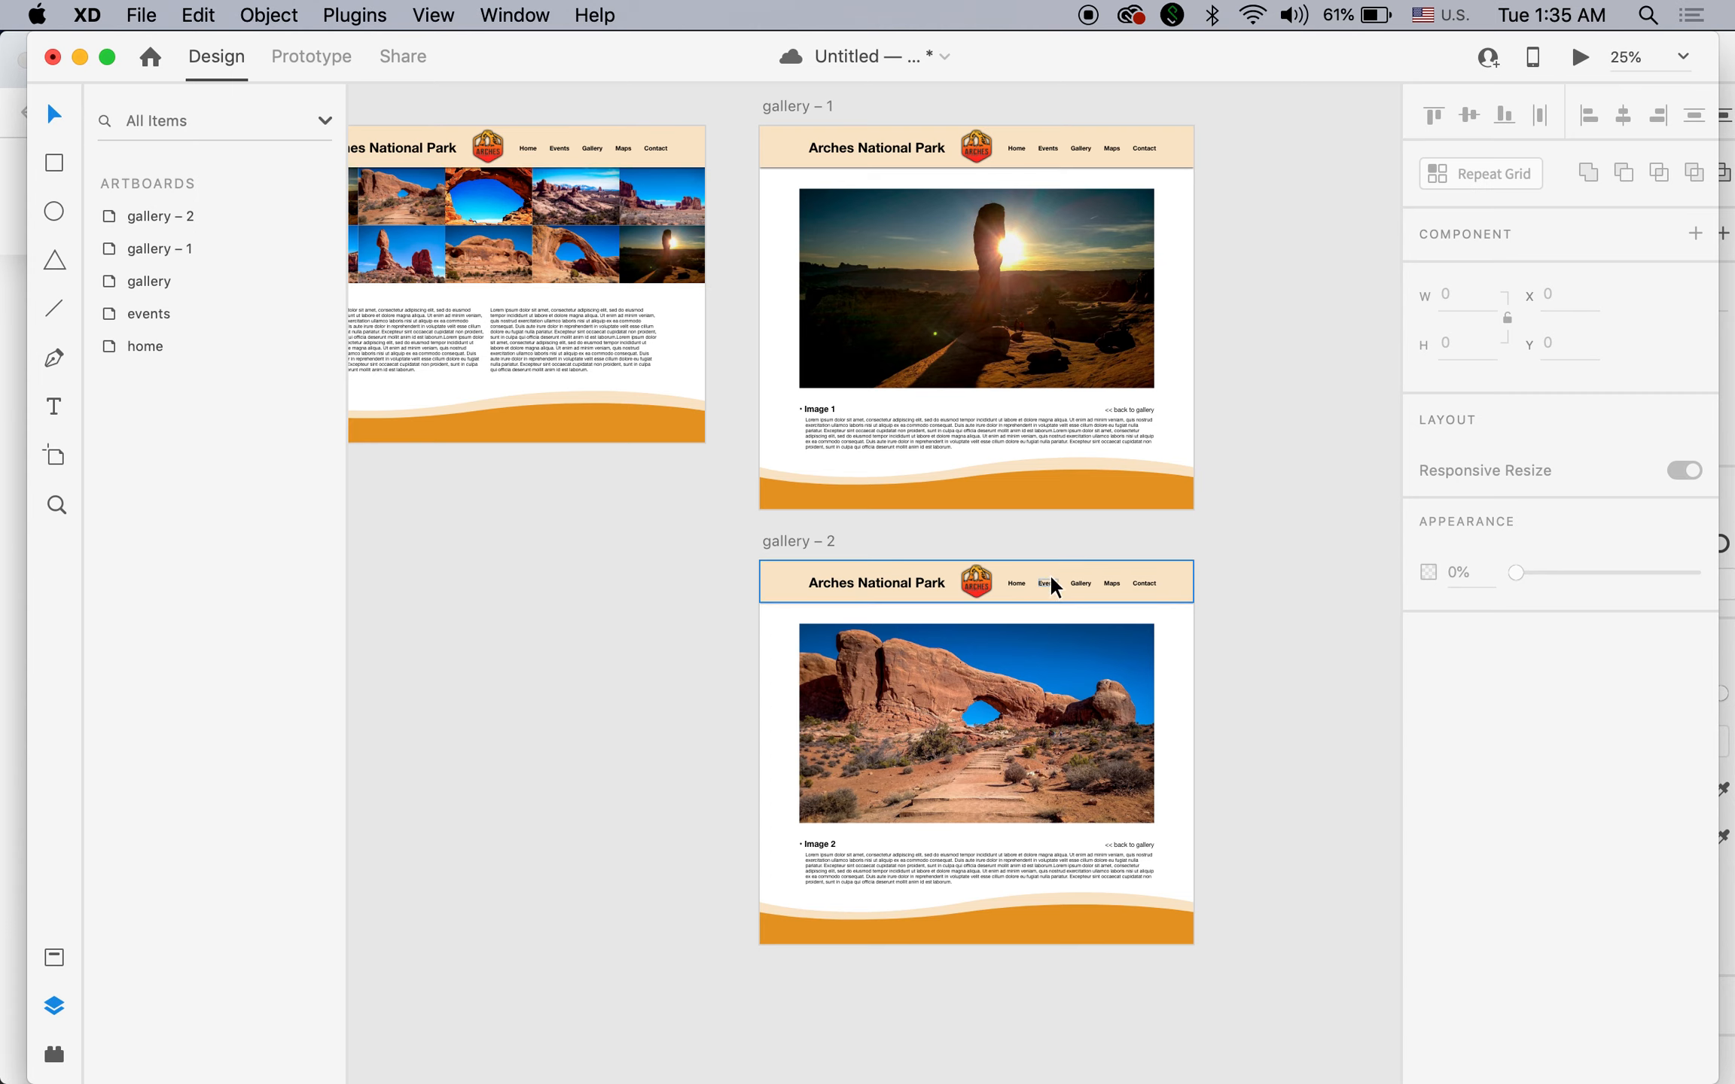
pyautogui.click(1131, 843)
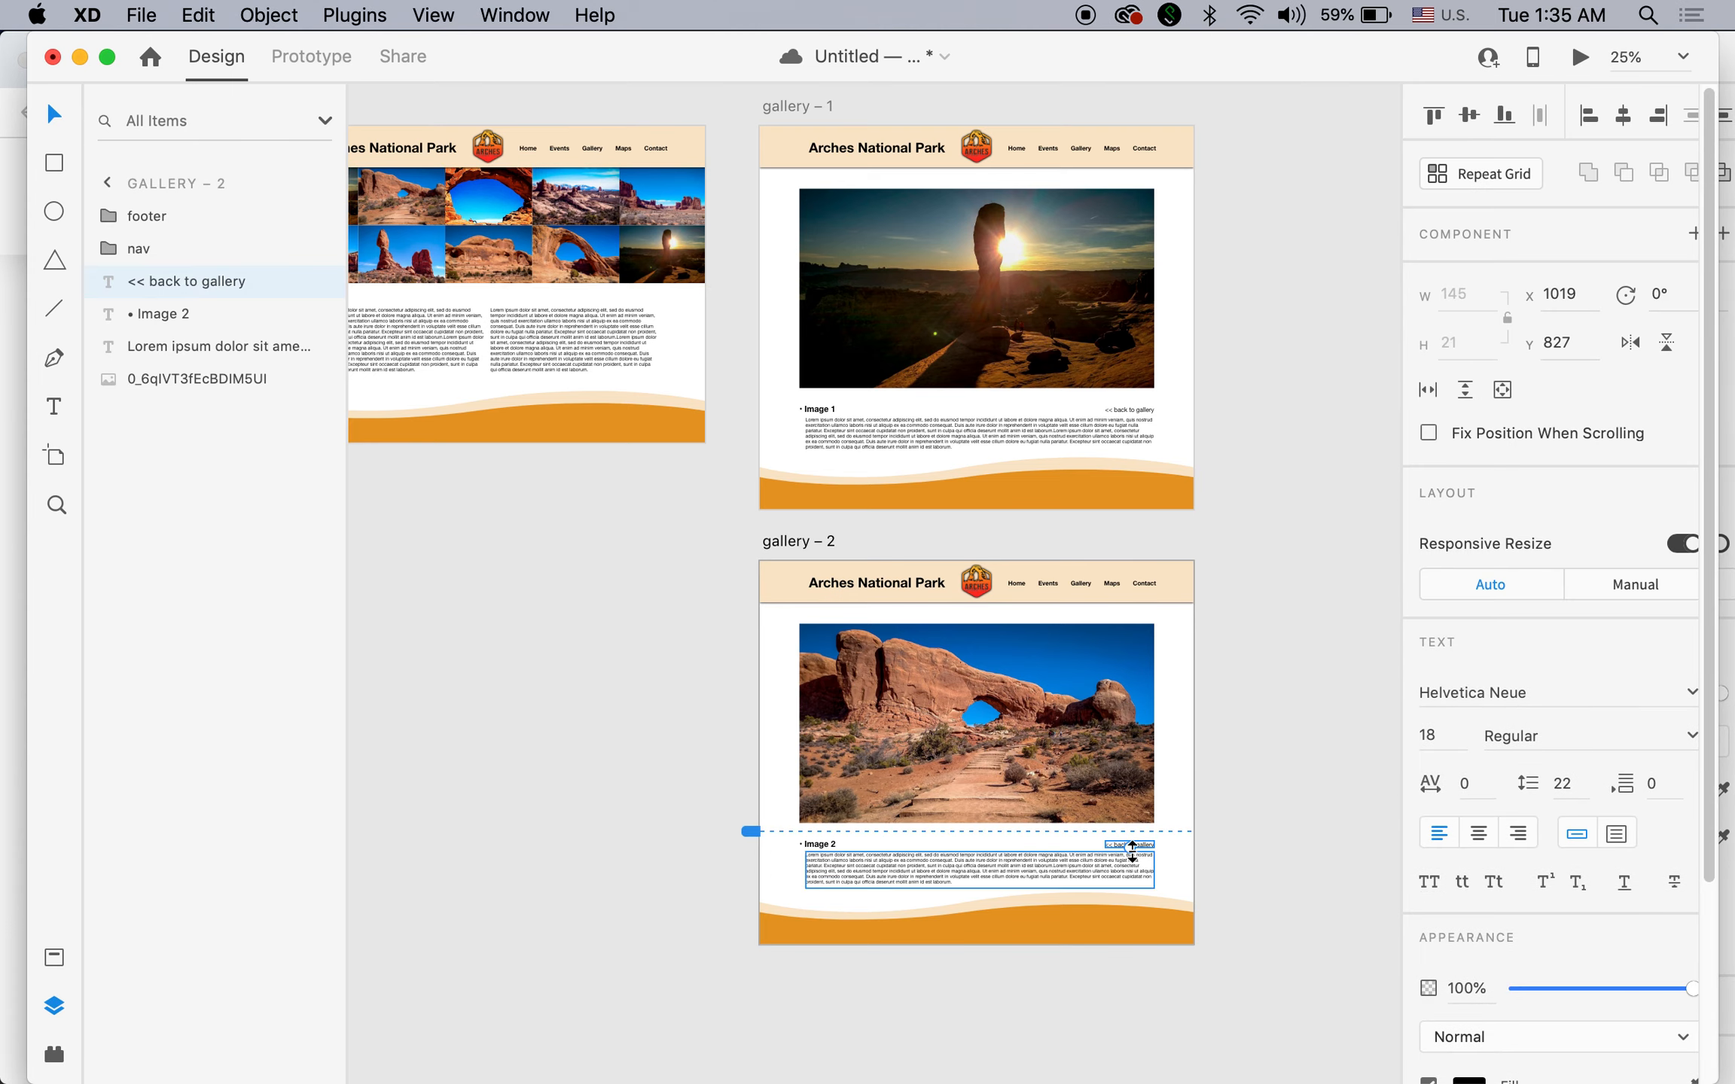
pyautogui.click(333, 63)
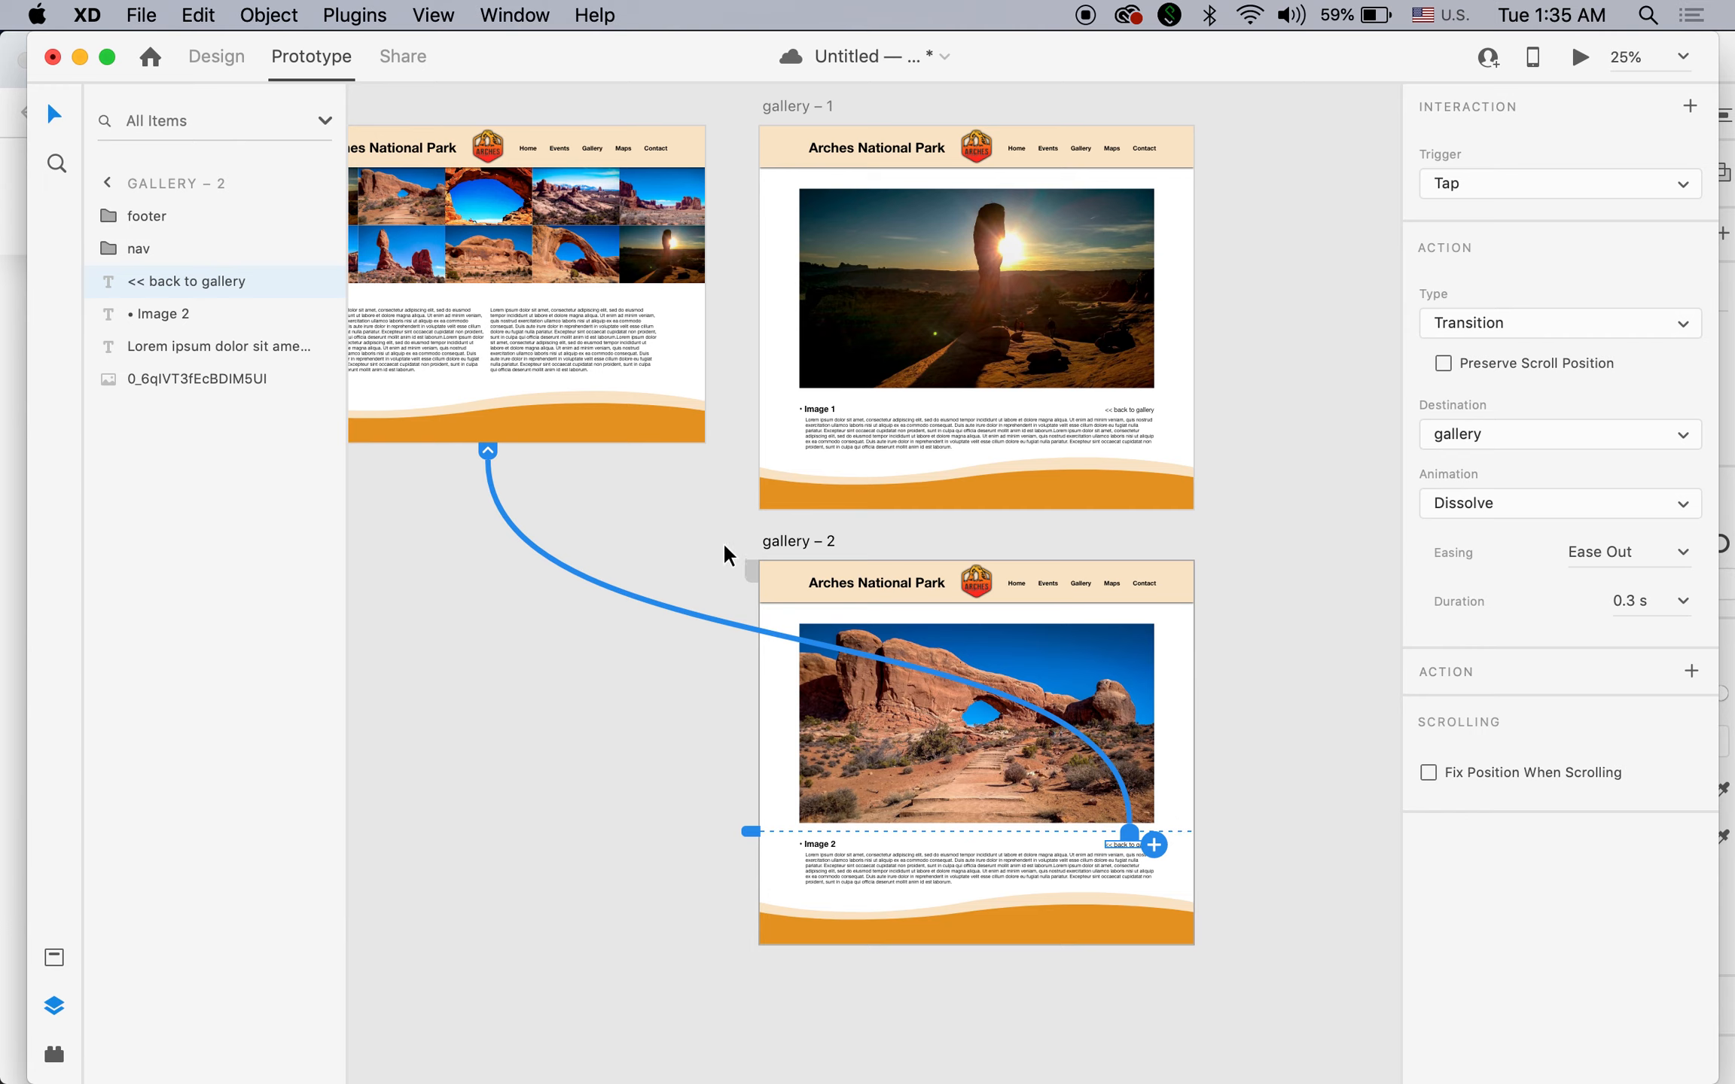
# Link the second thumbnail in the gallery artboard's repeat grid to the gallery – 2 artboard with a tap transition.
pyautogui.click(399, 200)
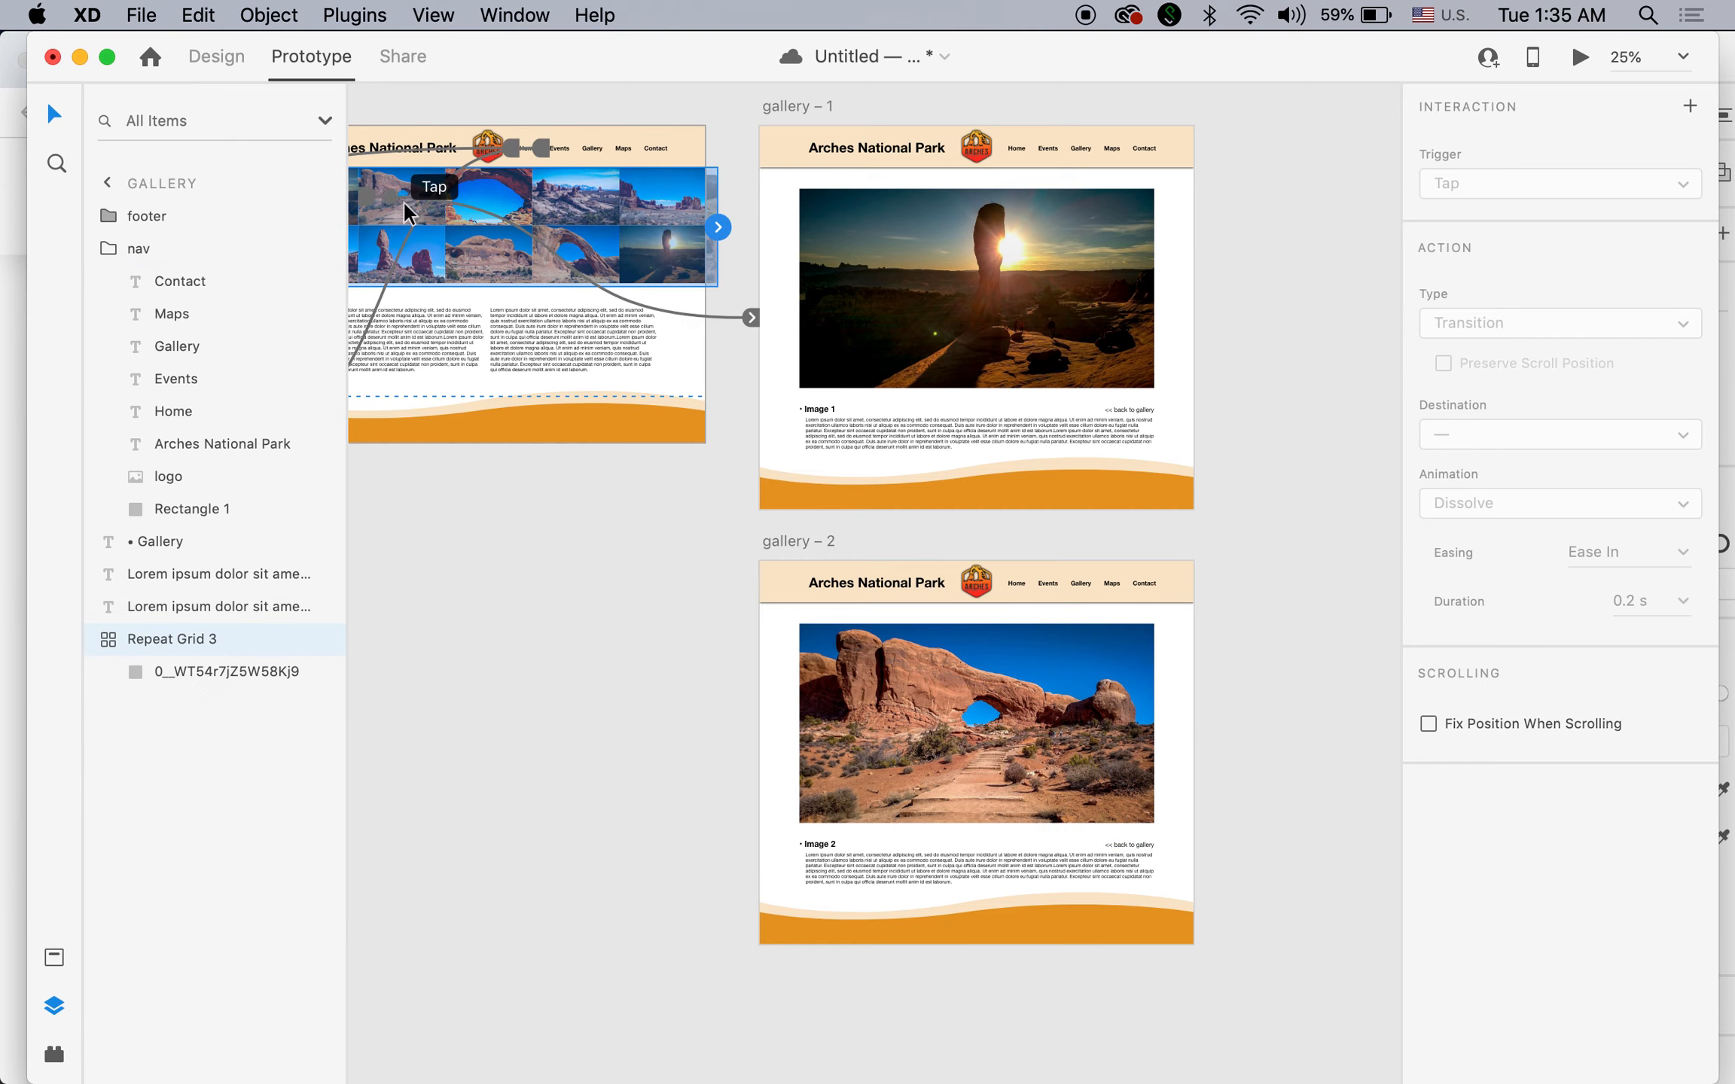
pyautogui.doubleClick(452, 207)
pyautogui.moveTo(445, 196); pyautogui.dragTo(763, 751)
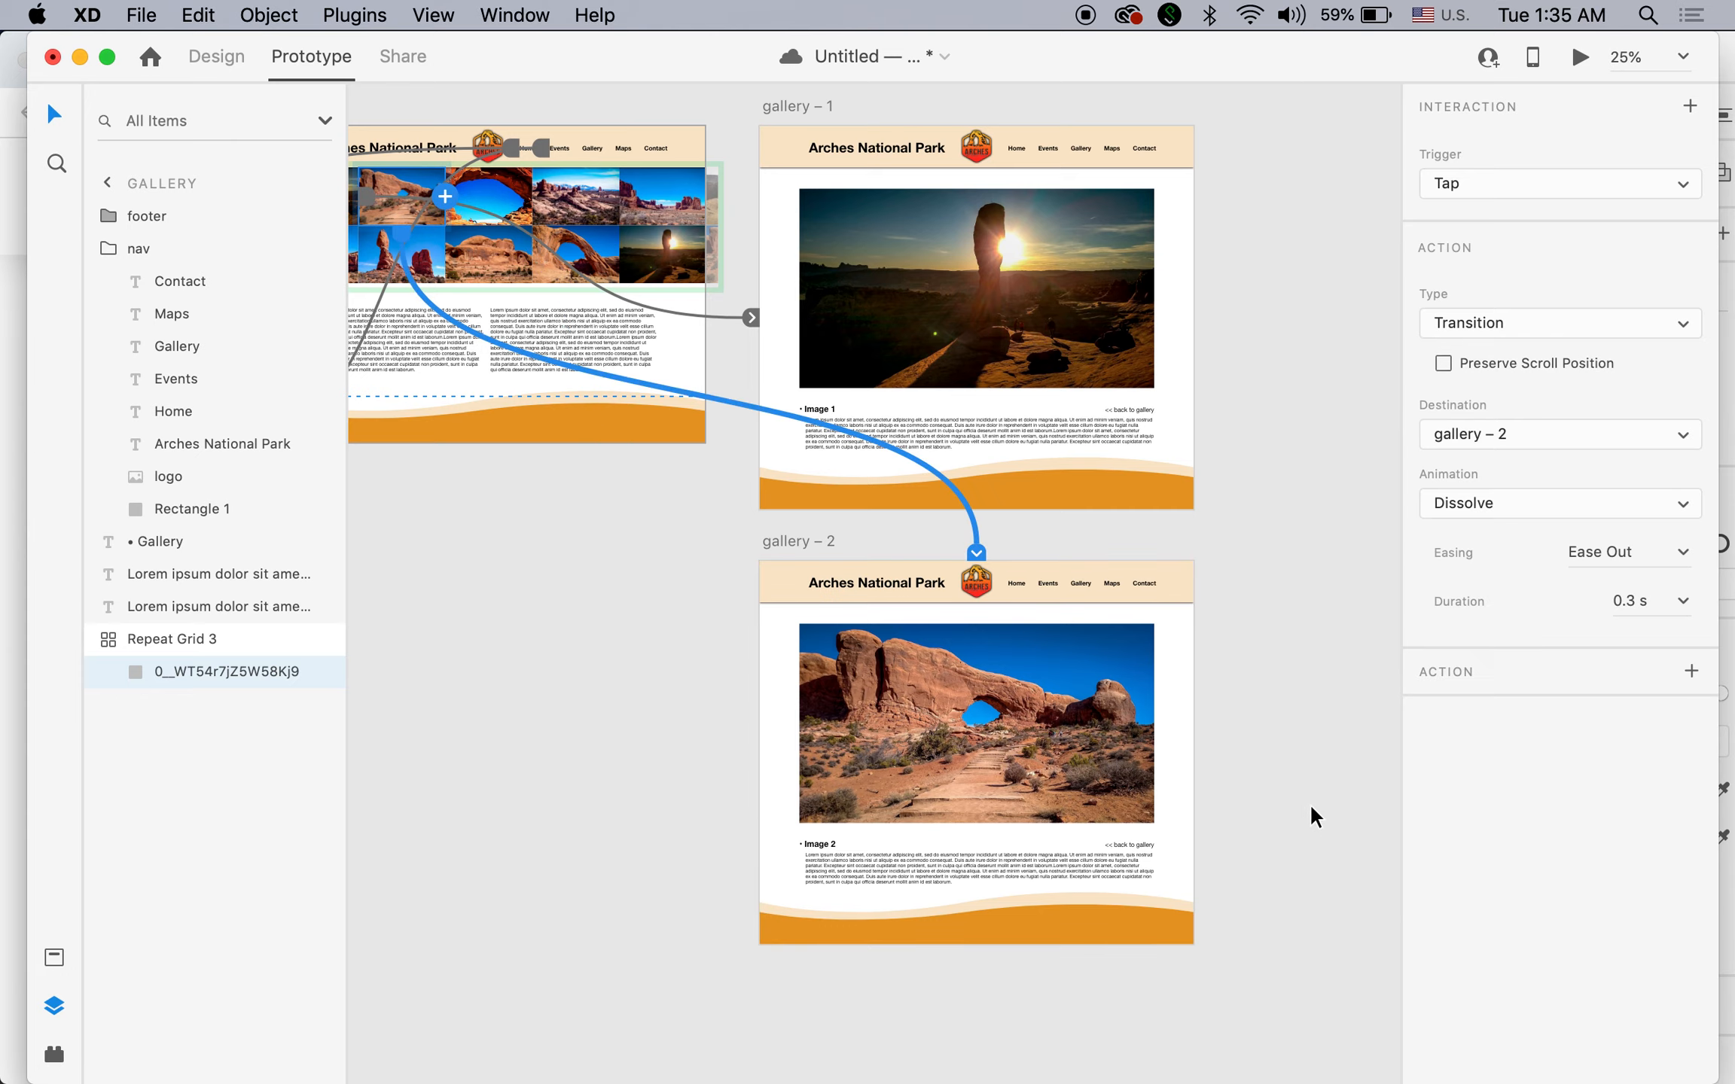
pyautogui.click(1316, 788)
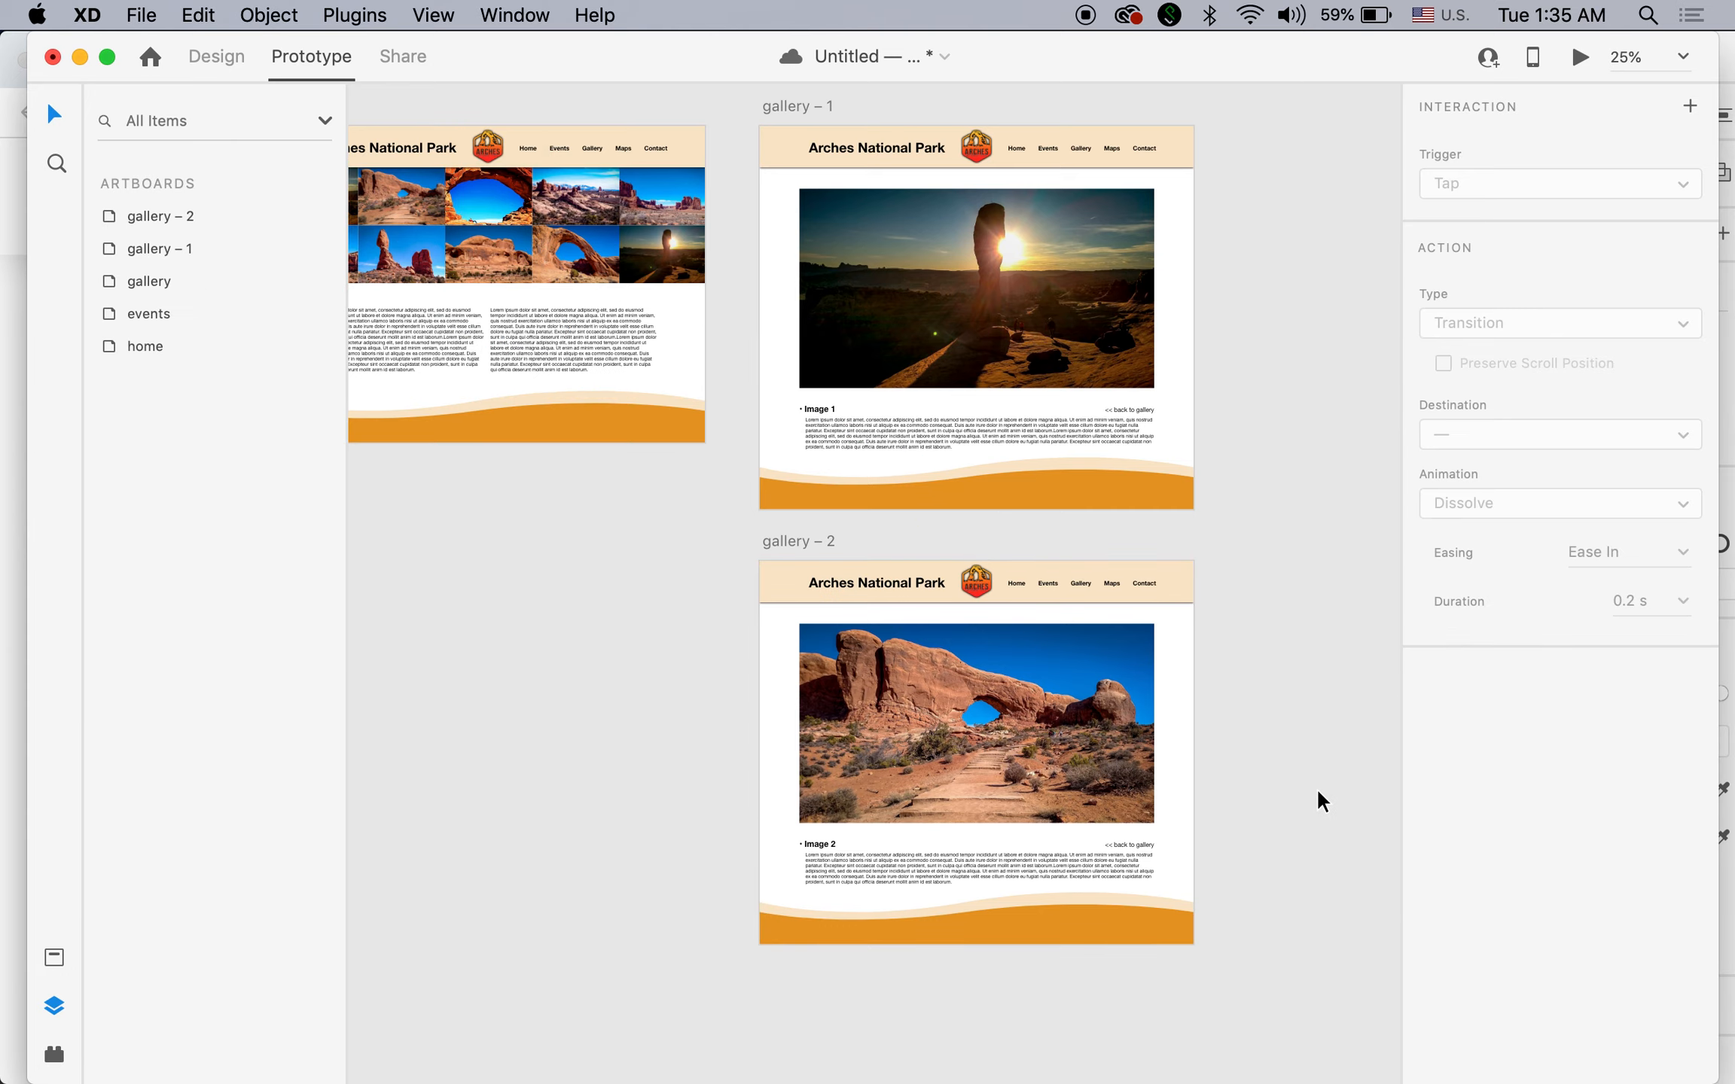
# Preview the prototype and test the first thumbnail, its link back to the gallery, and the second thumbnail.
pyautogui.click(1583, 59)
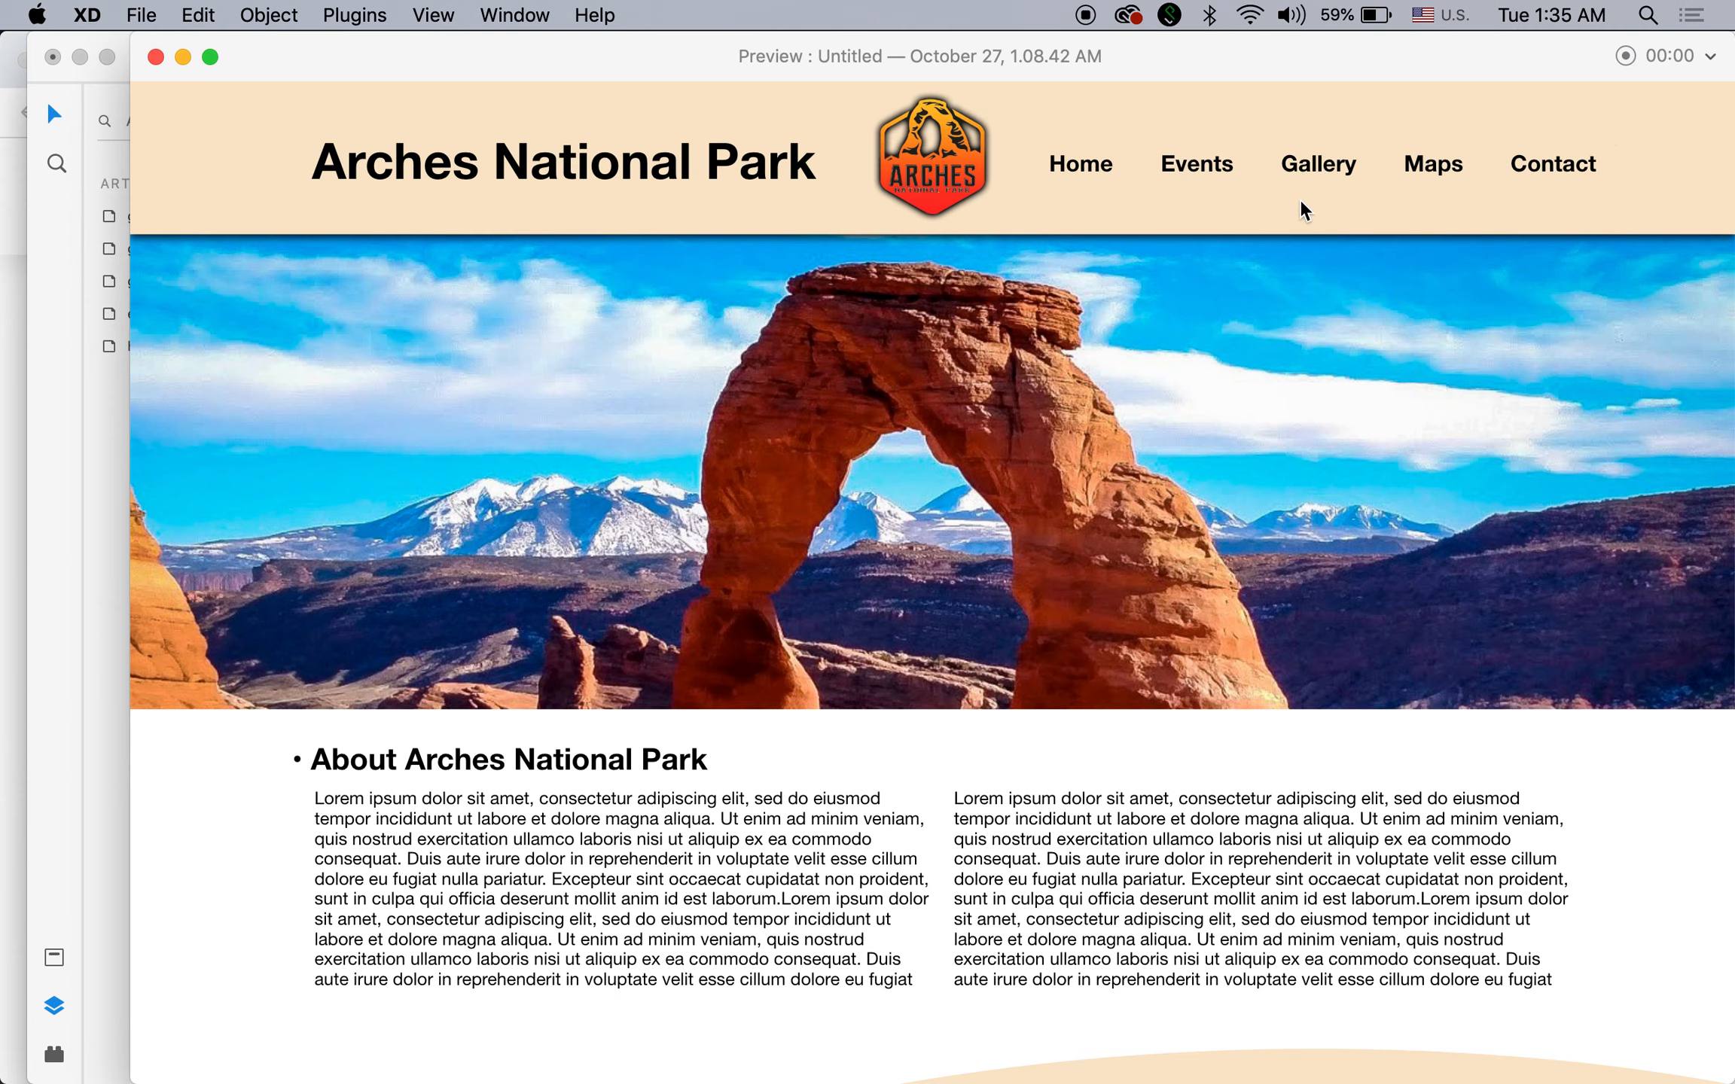
pyautogui.click(1325, 172)
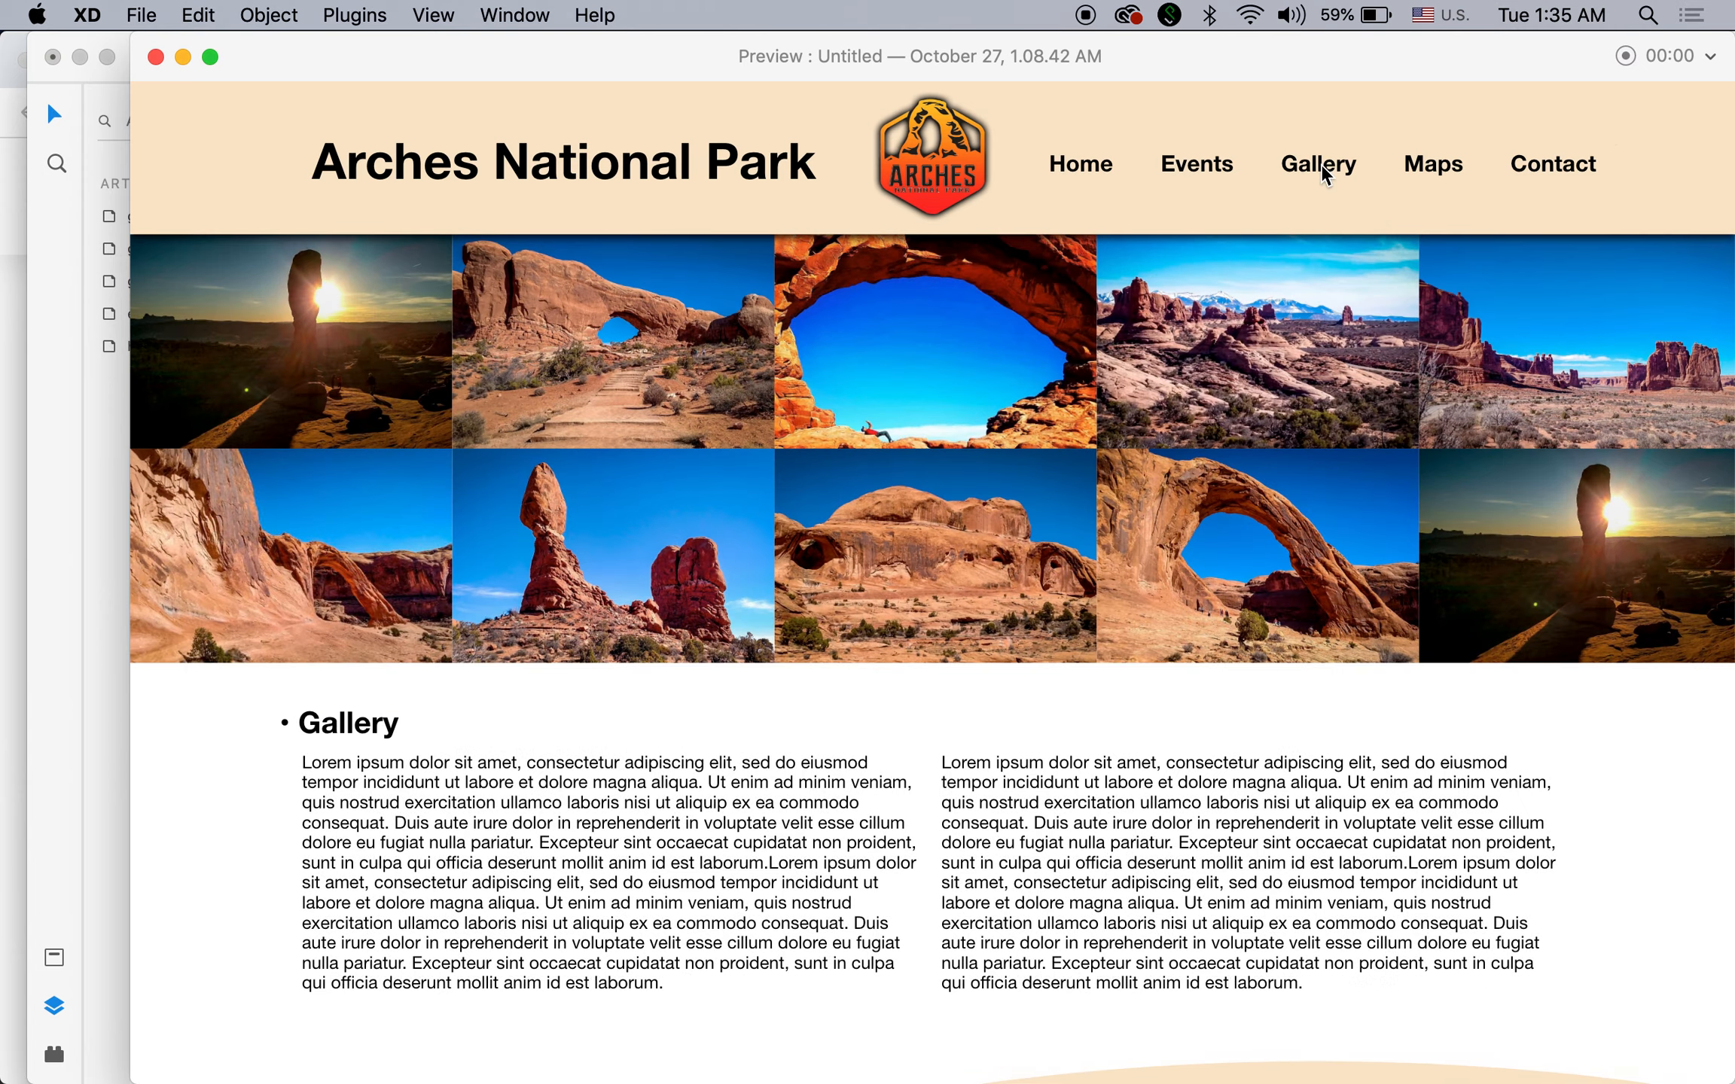
pyautogui.click(357, 326)
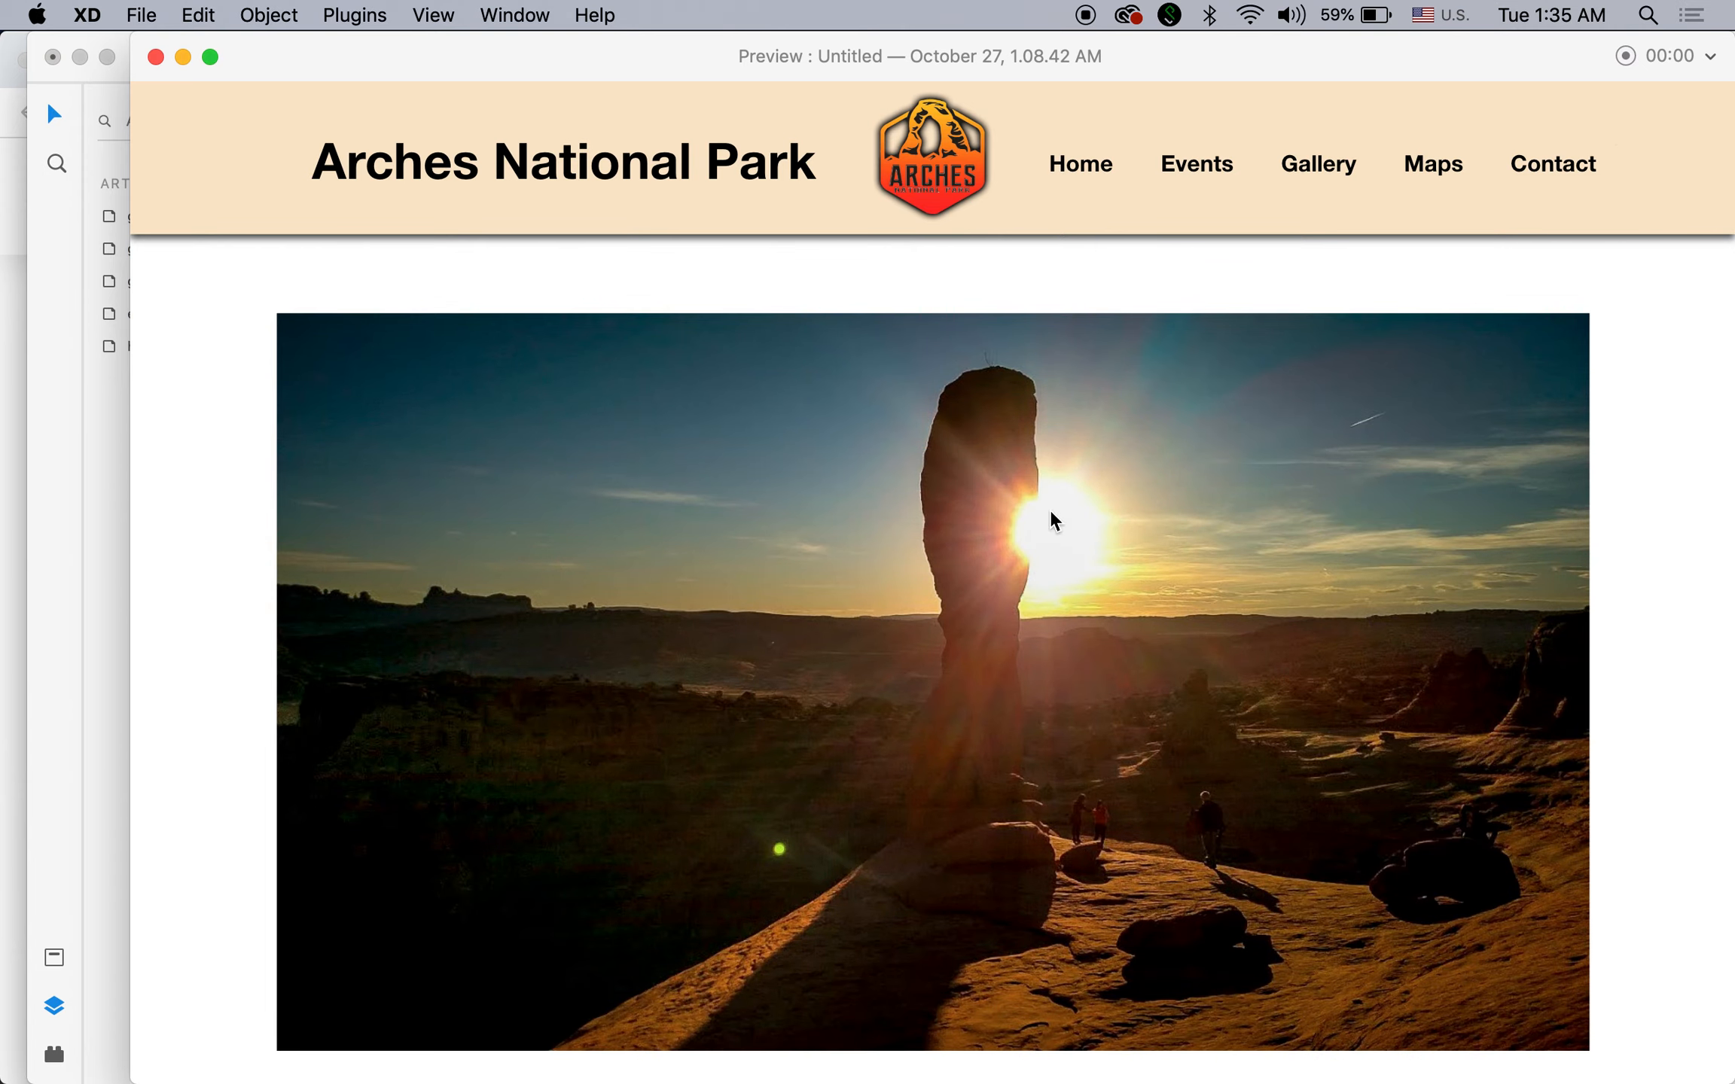
pyautogui.scroll(-6, 1506, 650)
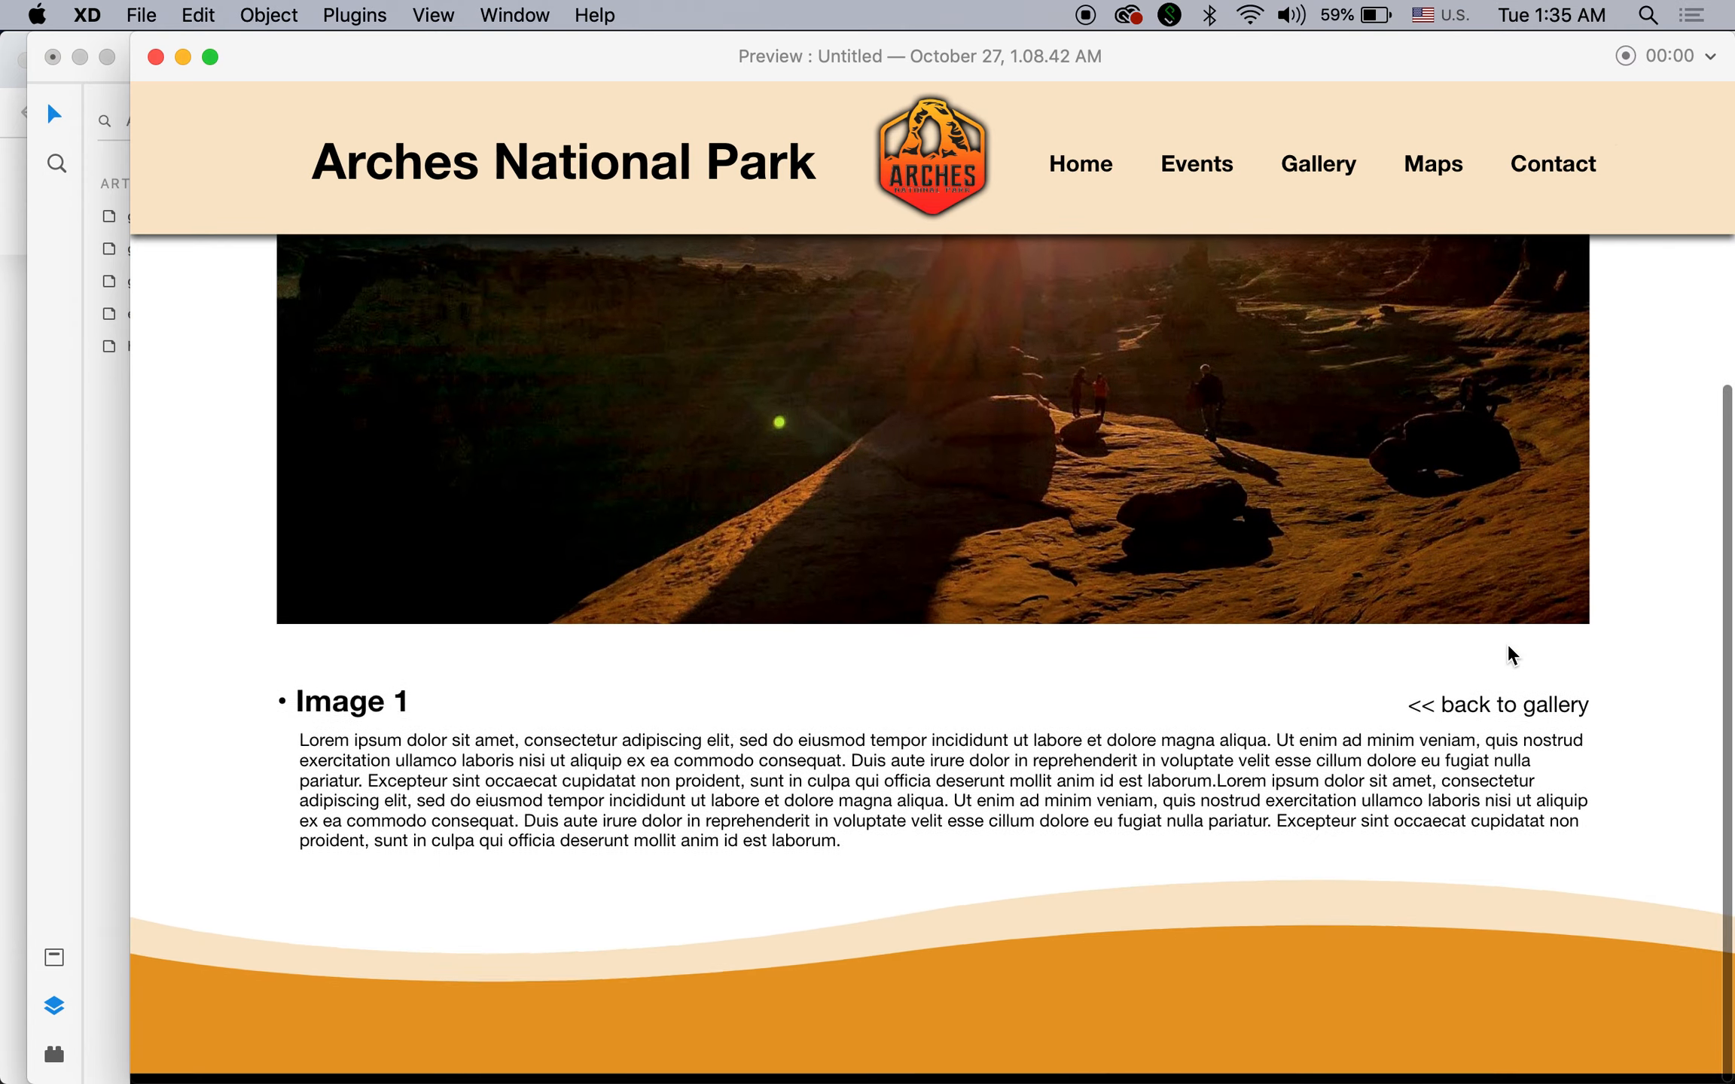
pyautogui.click(1514, 719)
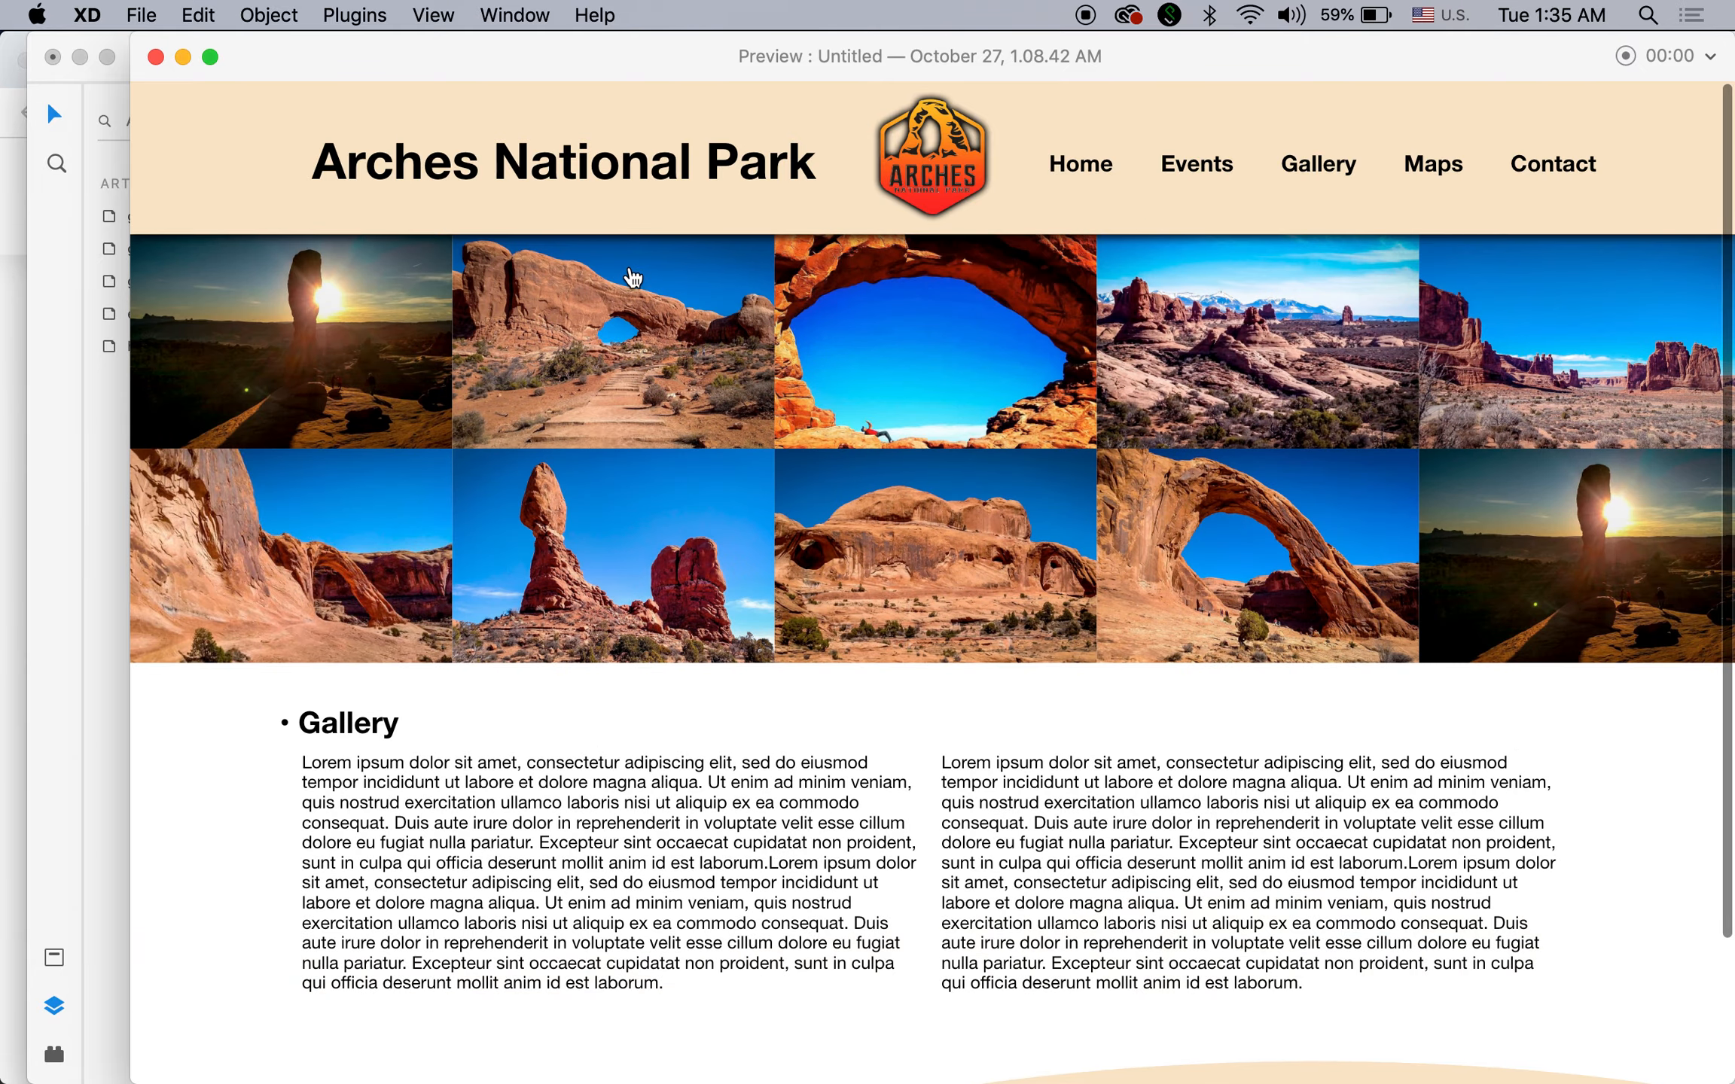
pyautogui.click(625, 274)
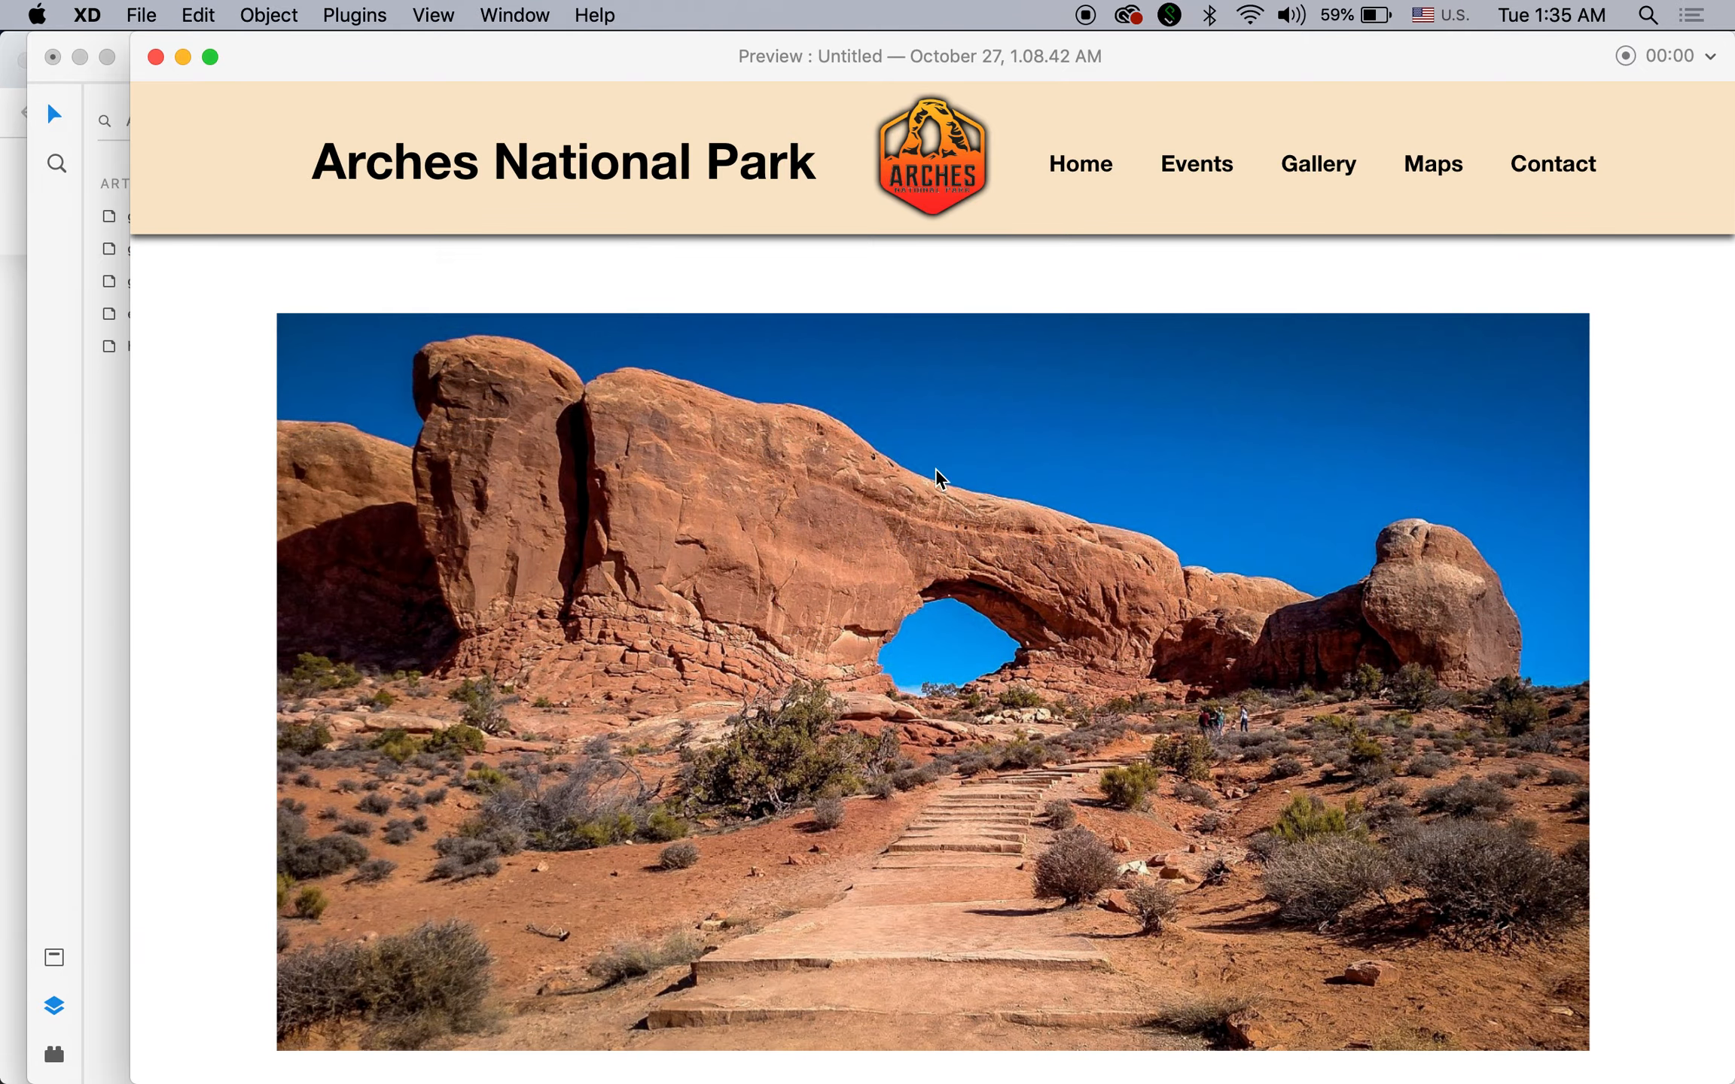
# Test the "<< back to gallery" link on the Image 2 page and close the preview.
pyautogui.scroll(-6, 1338, 630)
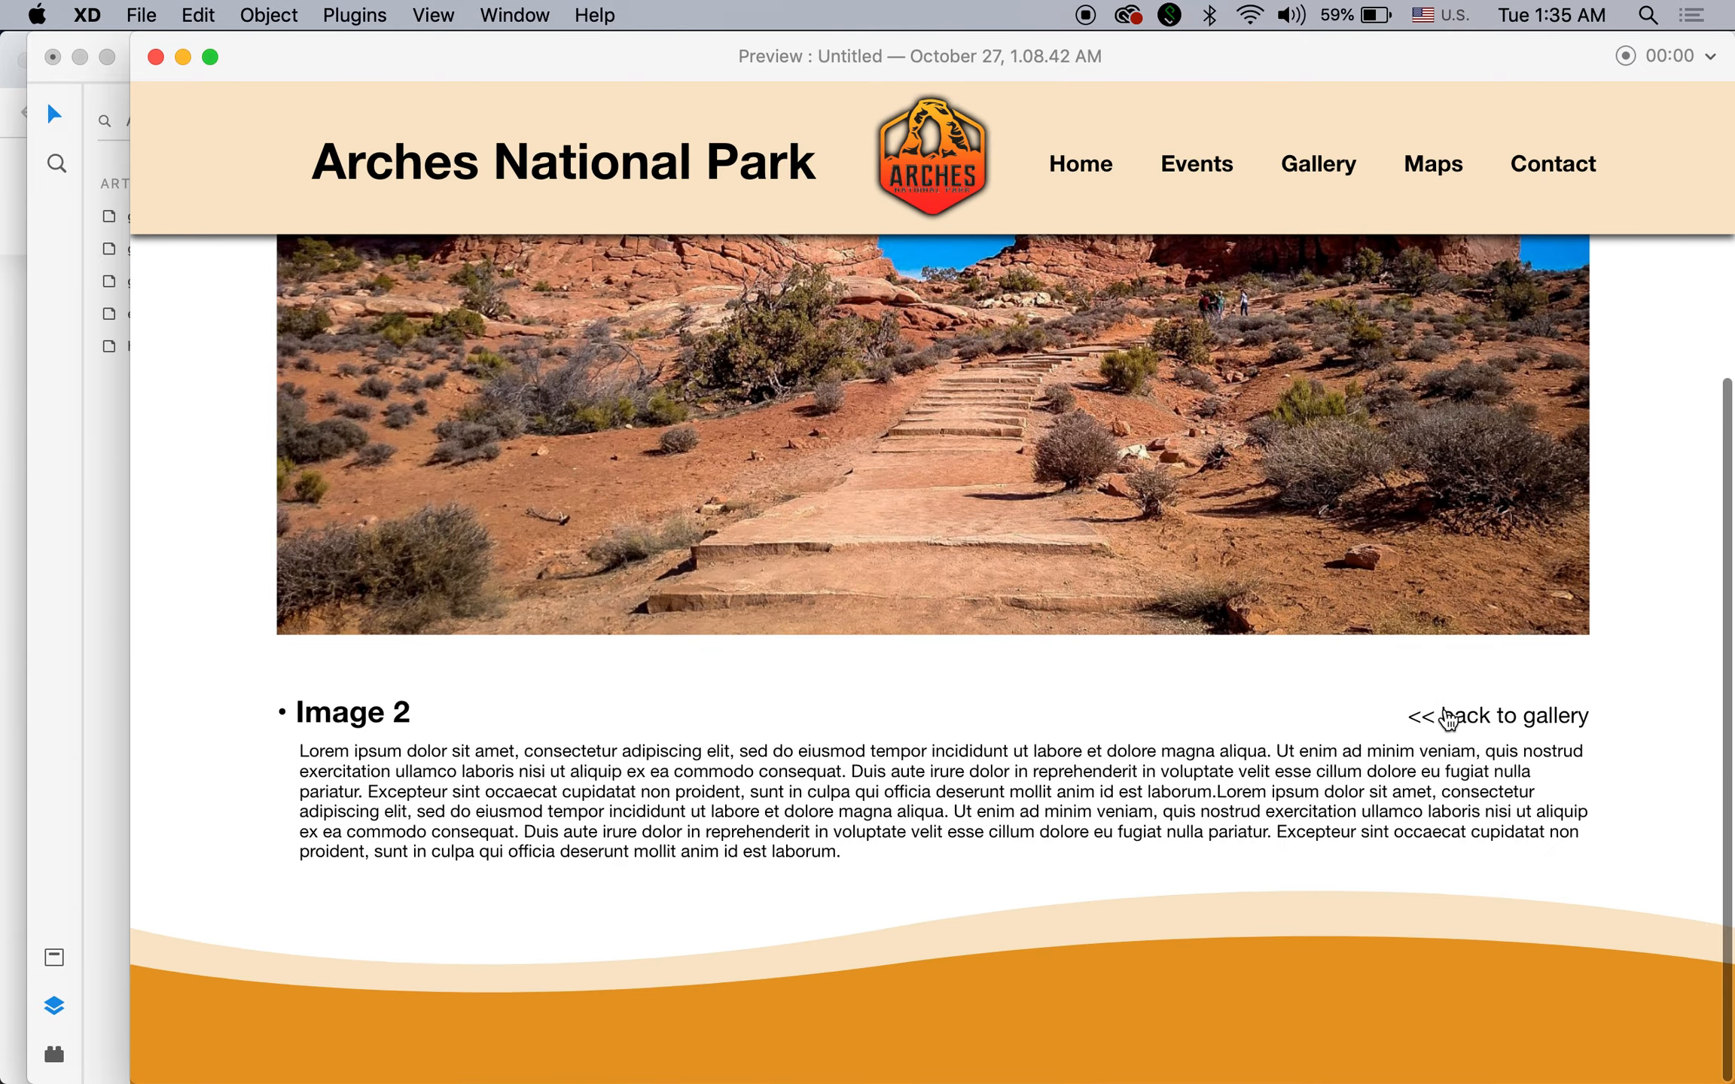
pyautogui.click(1487, 719)
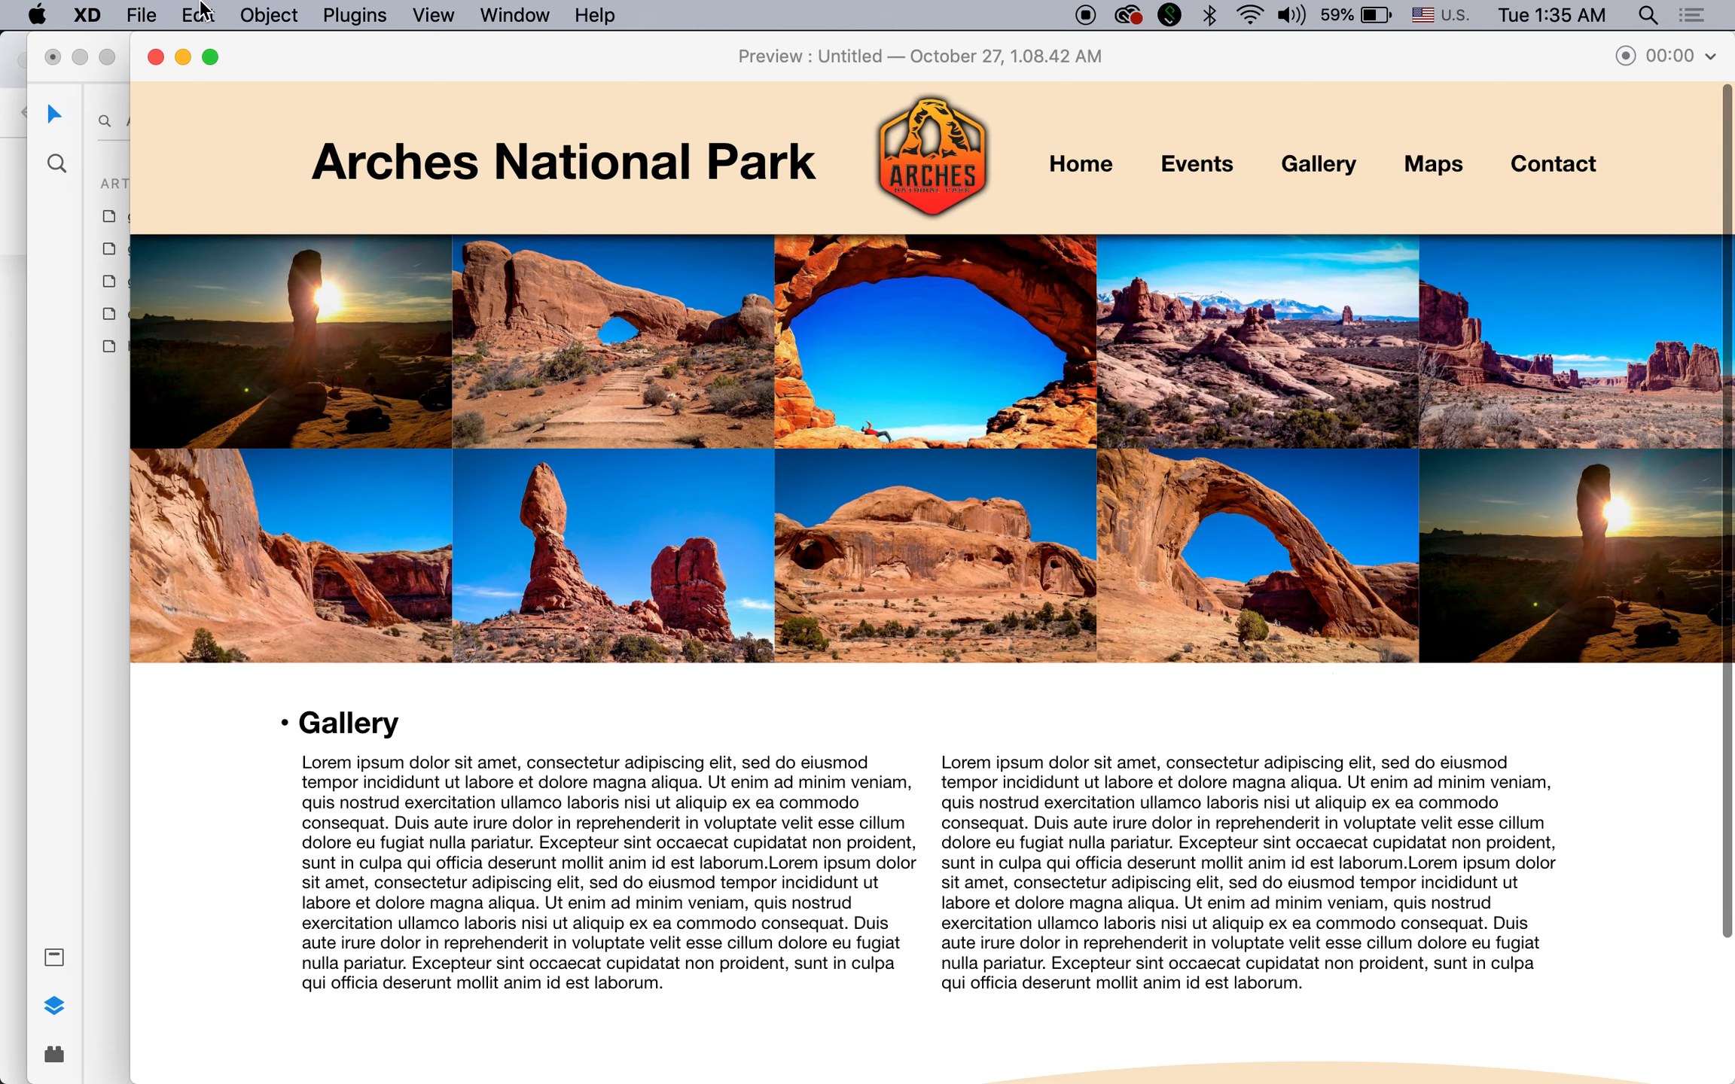
pyautogui.click(155, 57)
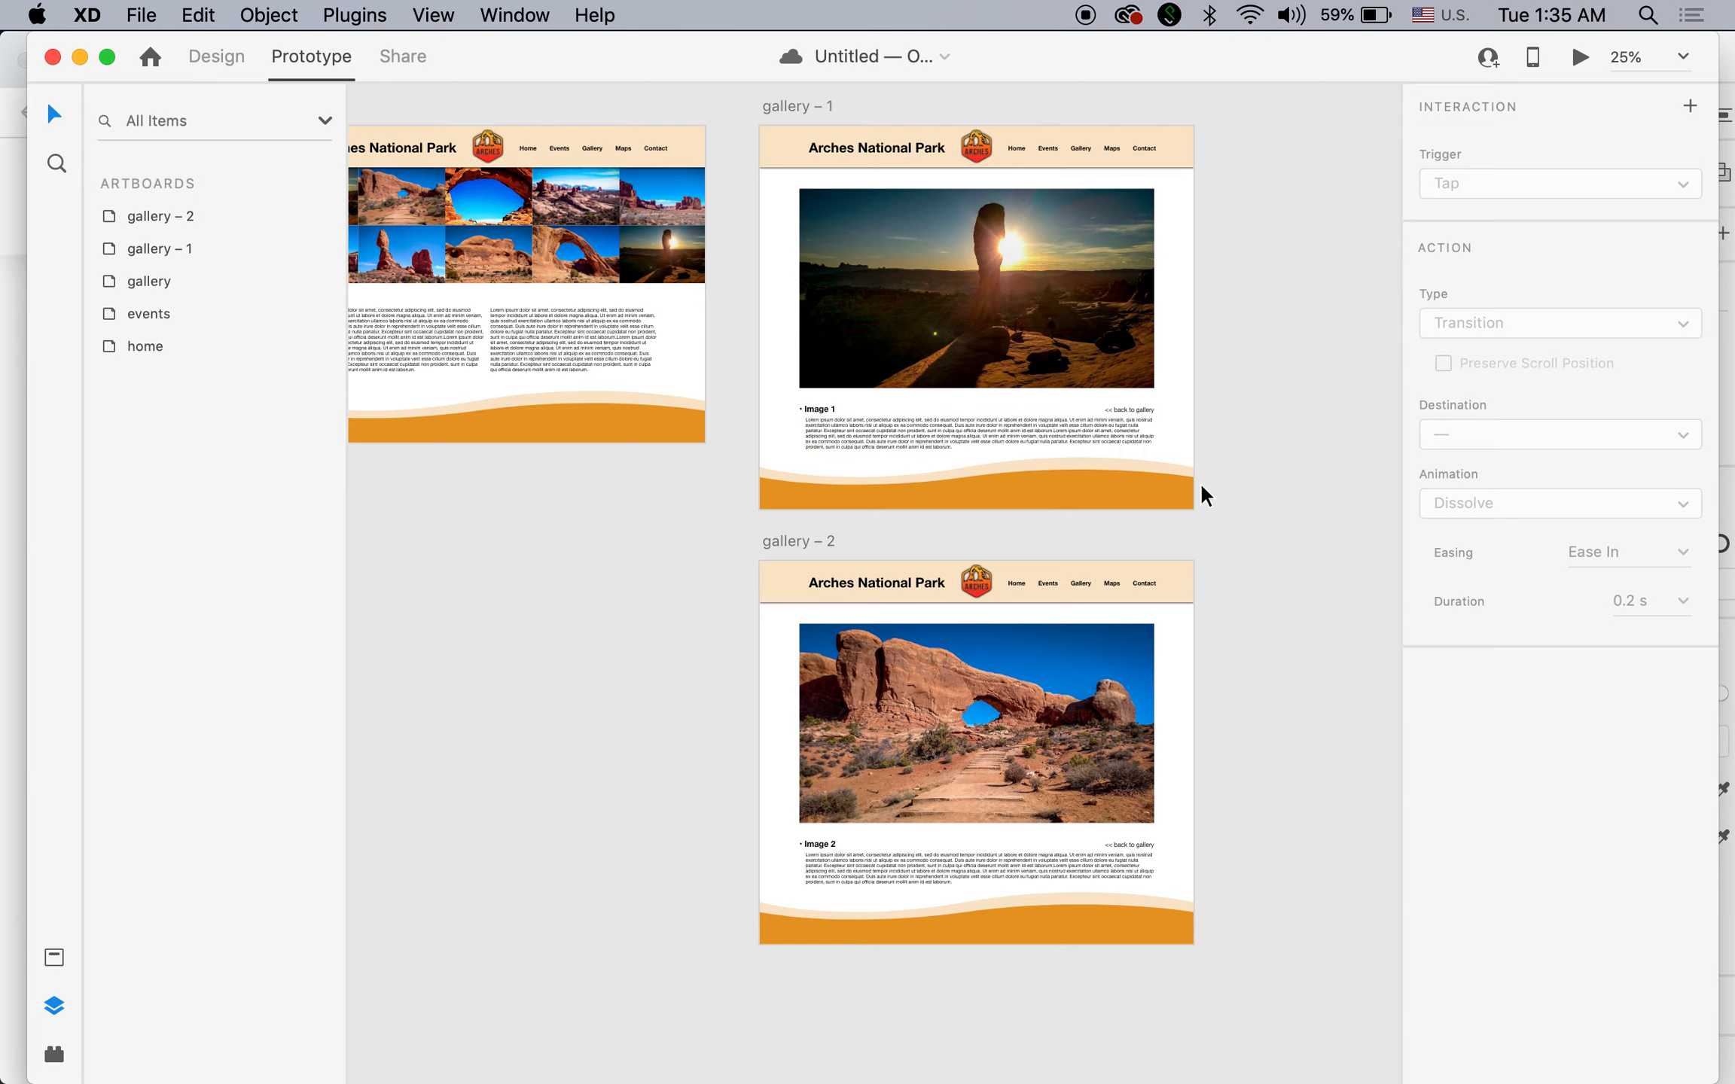
# Switch to the ArchesNP document and display the prototype connections of all its artboards.
pyautogui.scroll(-5, 1051, 459)
pyautogui.moveTo(773, 519); pyautogui.dragTo(929, 457)
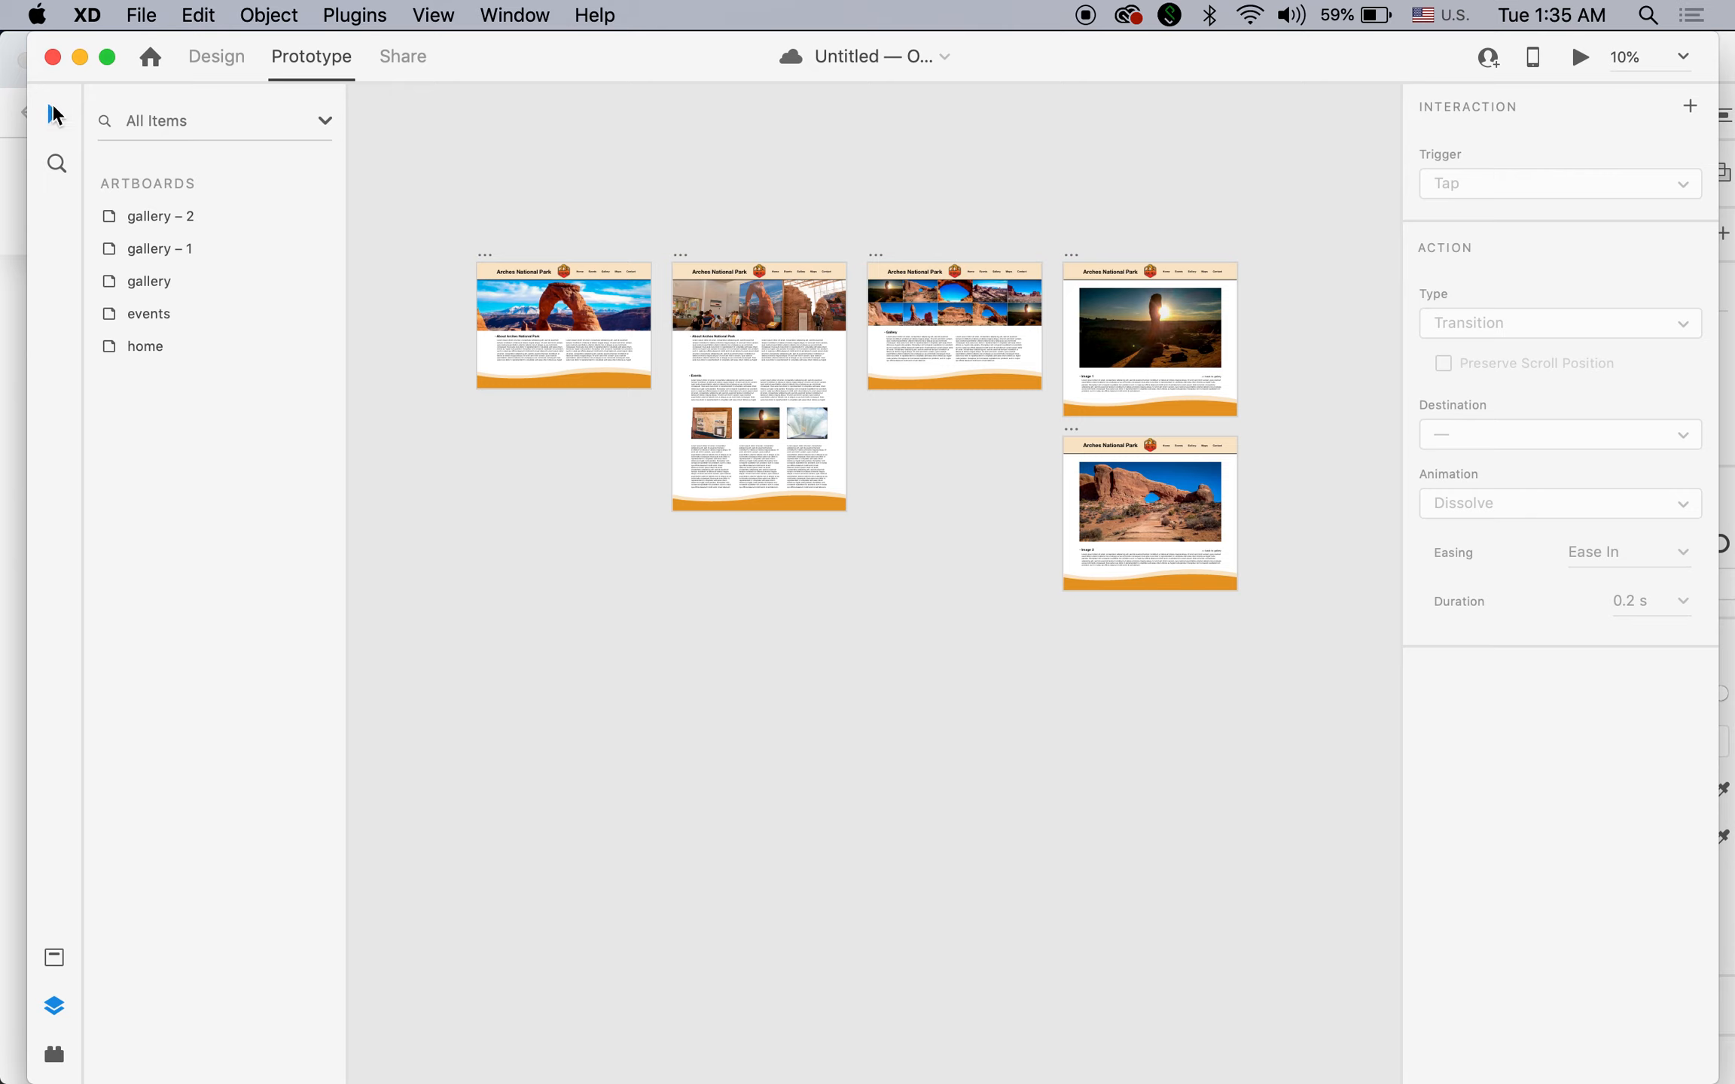
pyautogui.click(508, 15)
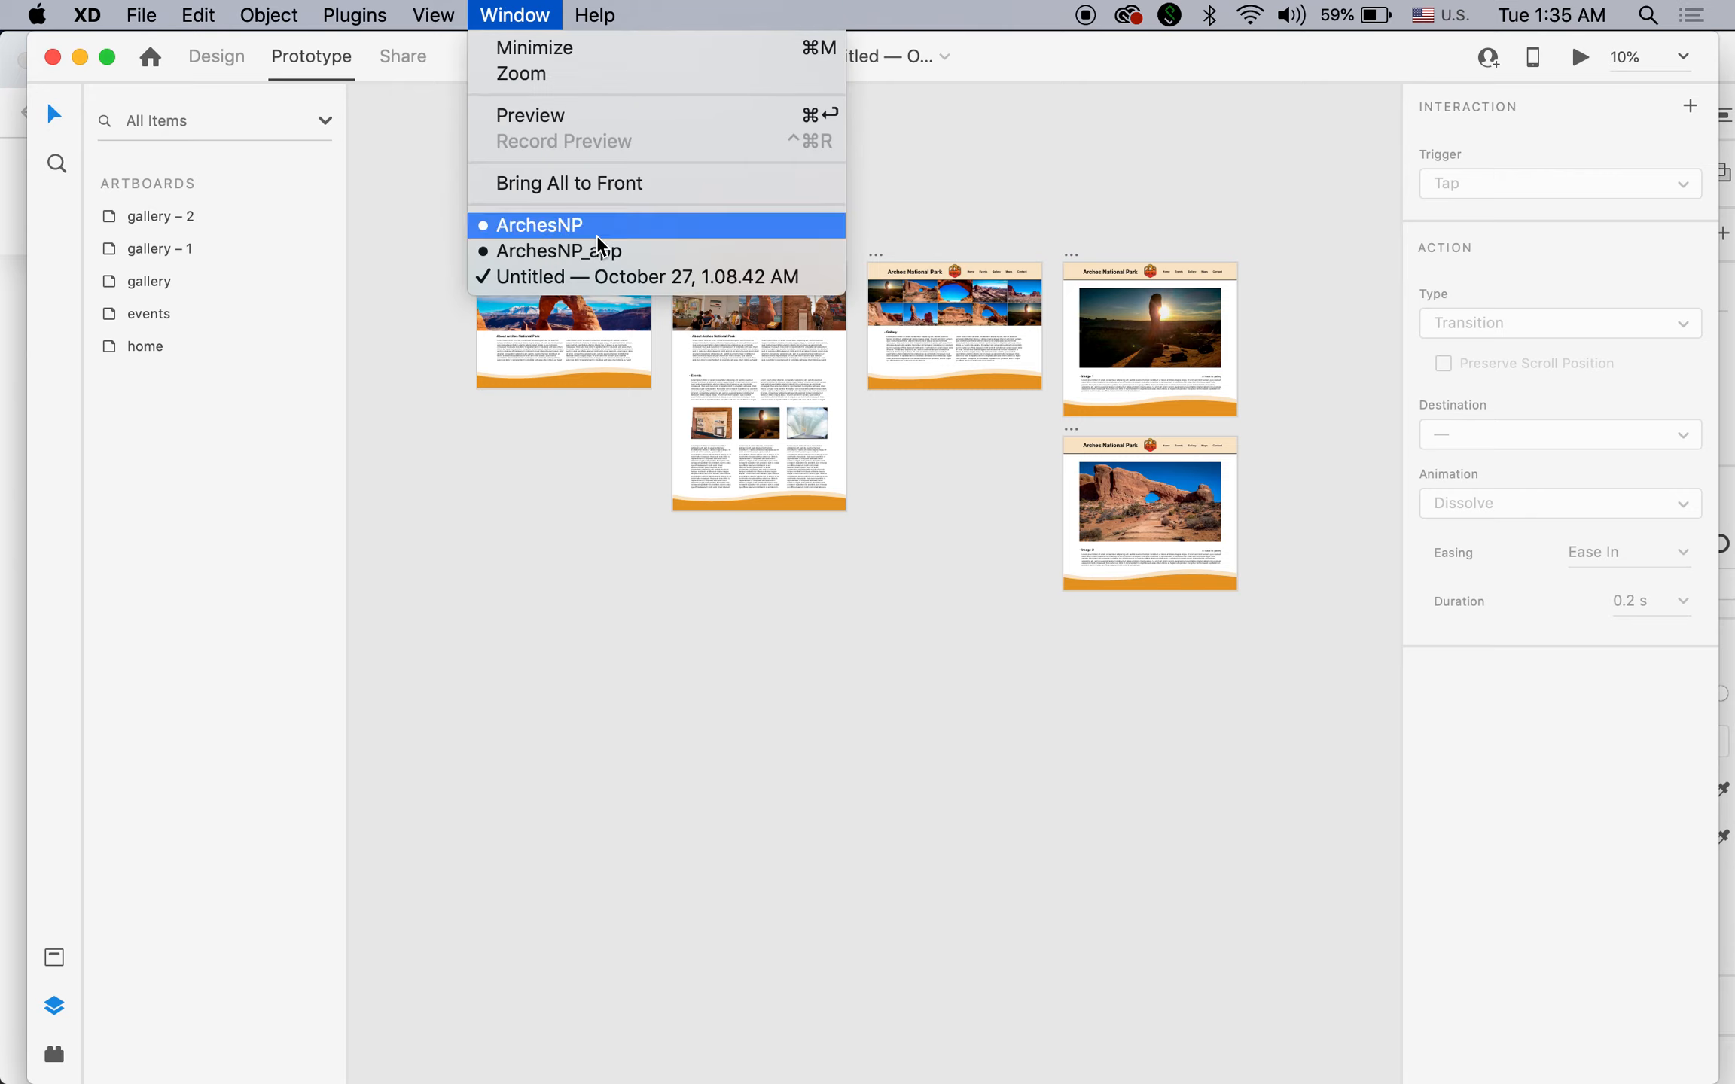
pyautogui.click(597, 230)
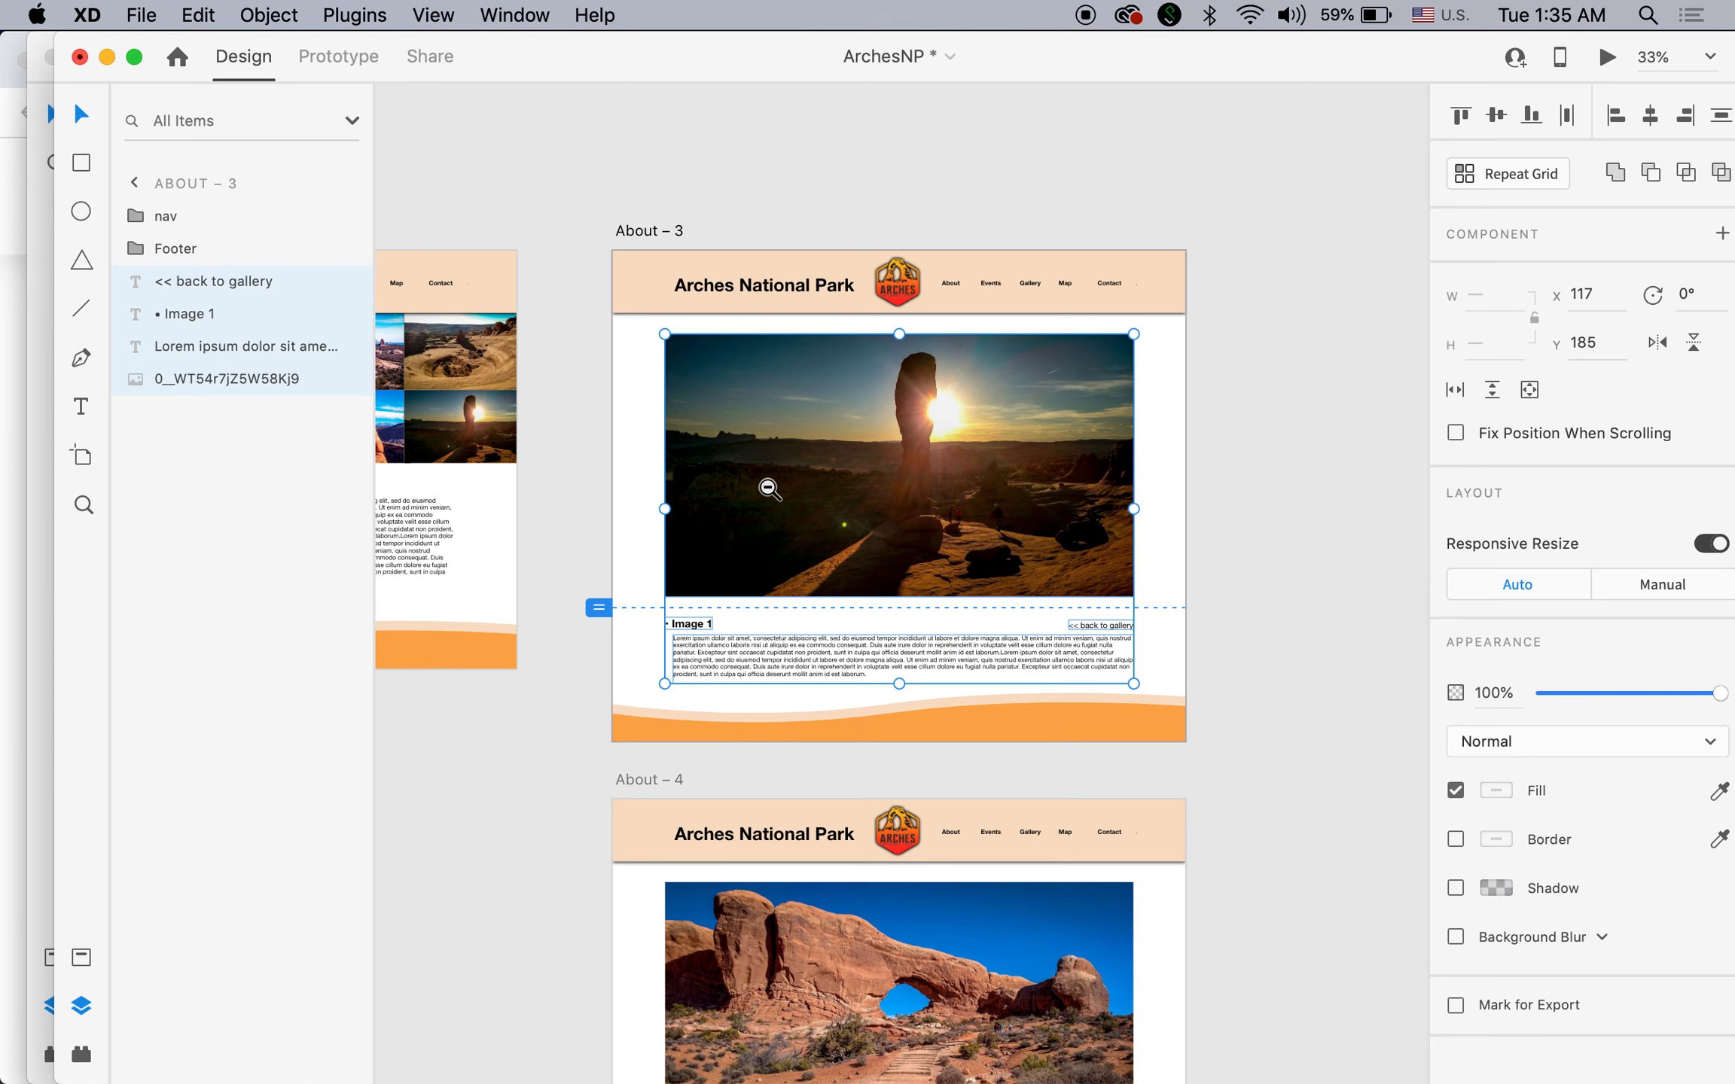
pyautogui.keyDown('alt'); pyautogui.click(770, 484); pyautogui.keyUp('alt')
pyautogui.keyDown('alt'); pyautogui.click(778, 547); pyautogui.keyUp('alt')
pyautogui.moveTo(724, 593); pyautogui.dragTo(1155, 366)
pyautogui.click(354, 64)
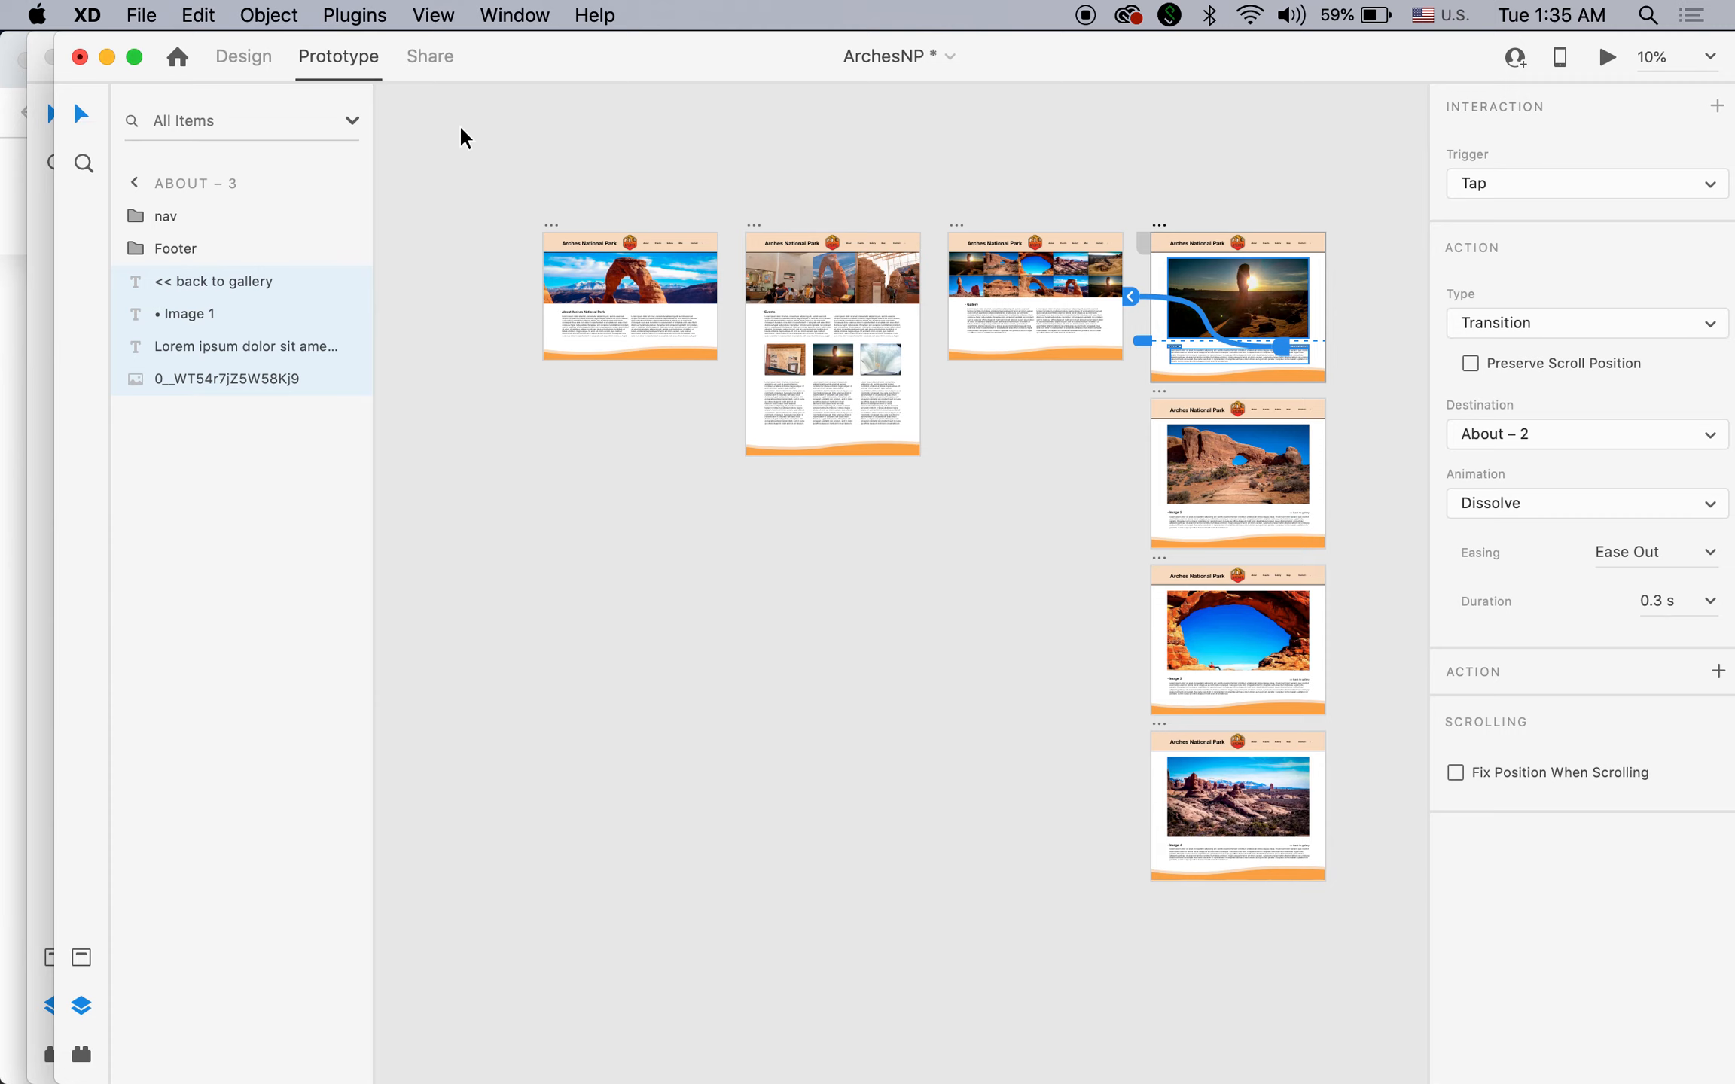
pyautogui.press('super+a')
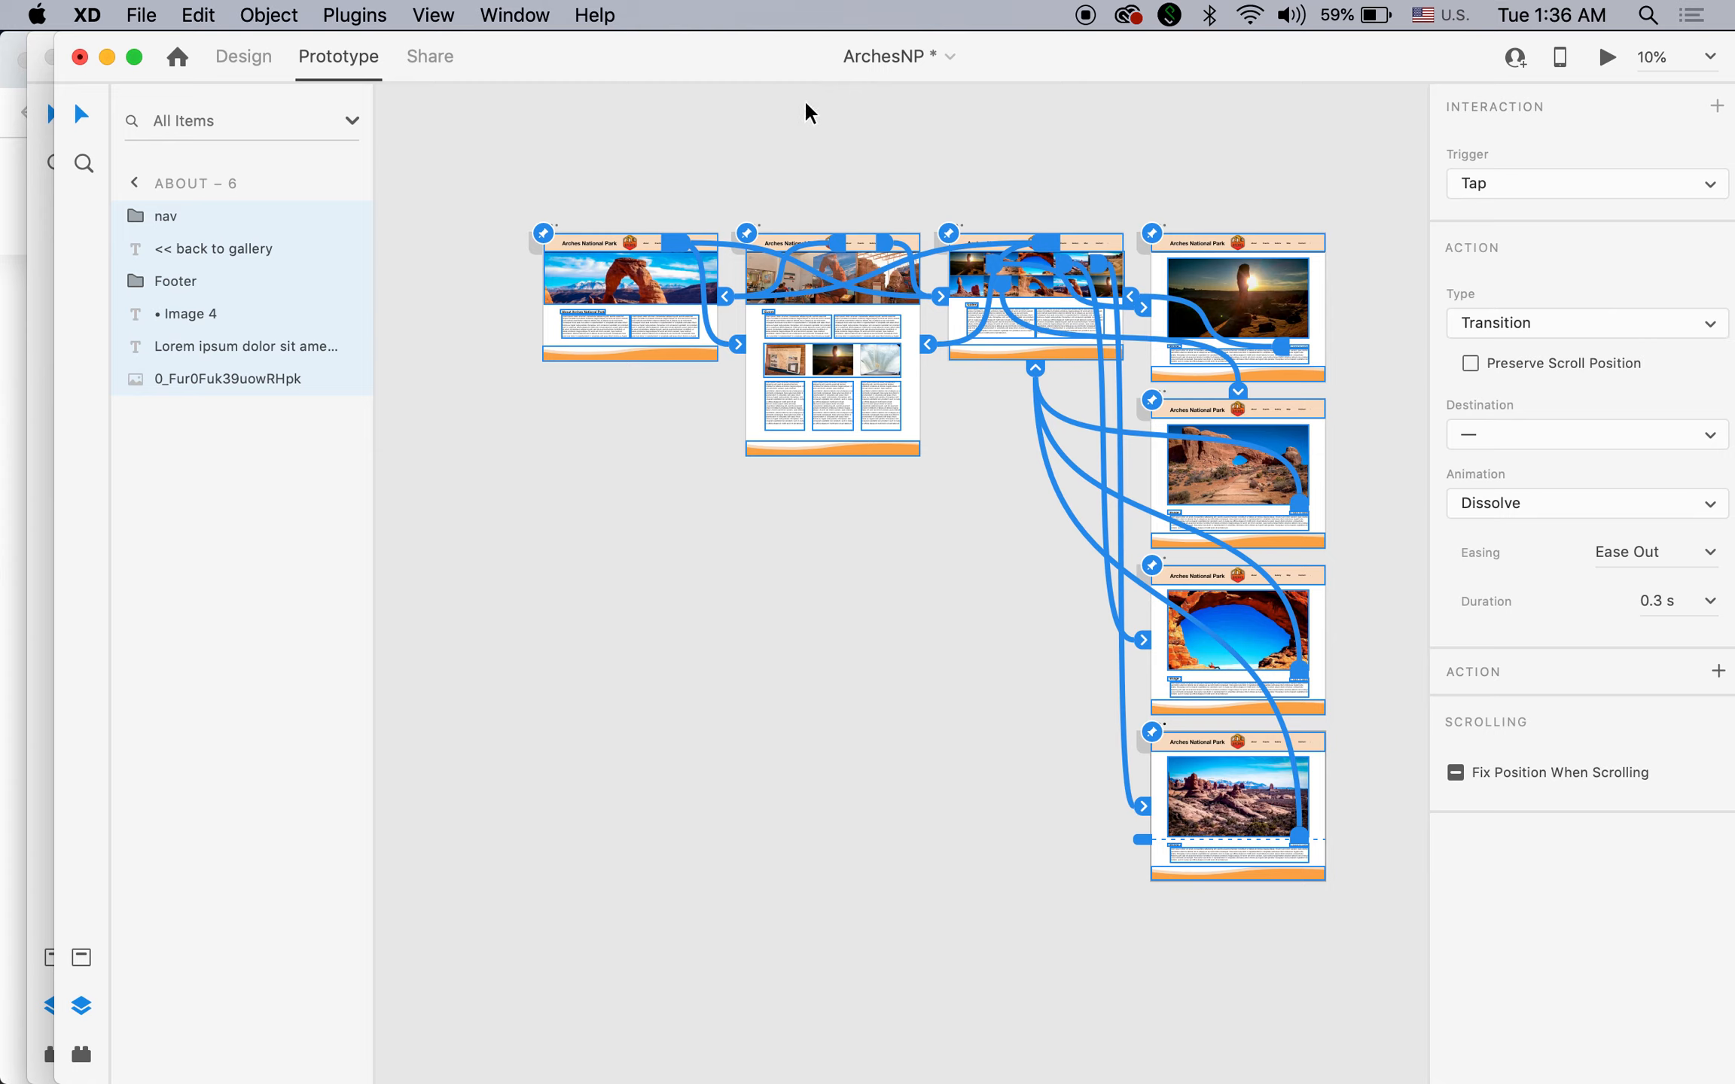
# Look at the ArchesNP_app document's mobile artboards and return to the Untitled — October 27, 1.08.42 AM document.
pyautogui.click(525, 13)
pyautogui.click(561, 252)
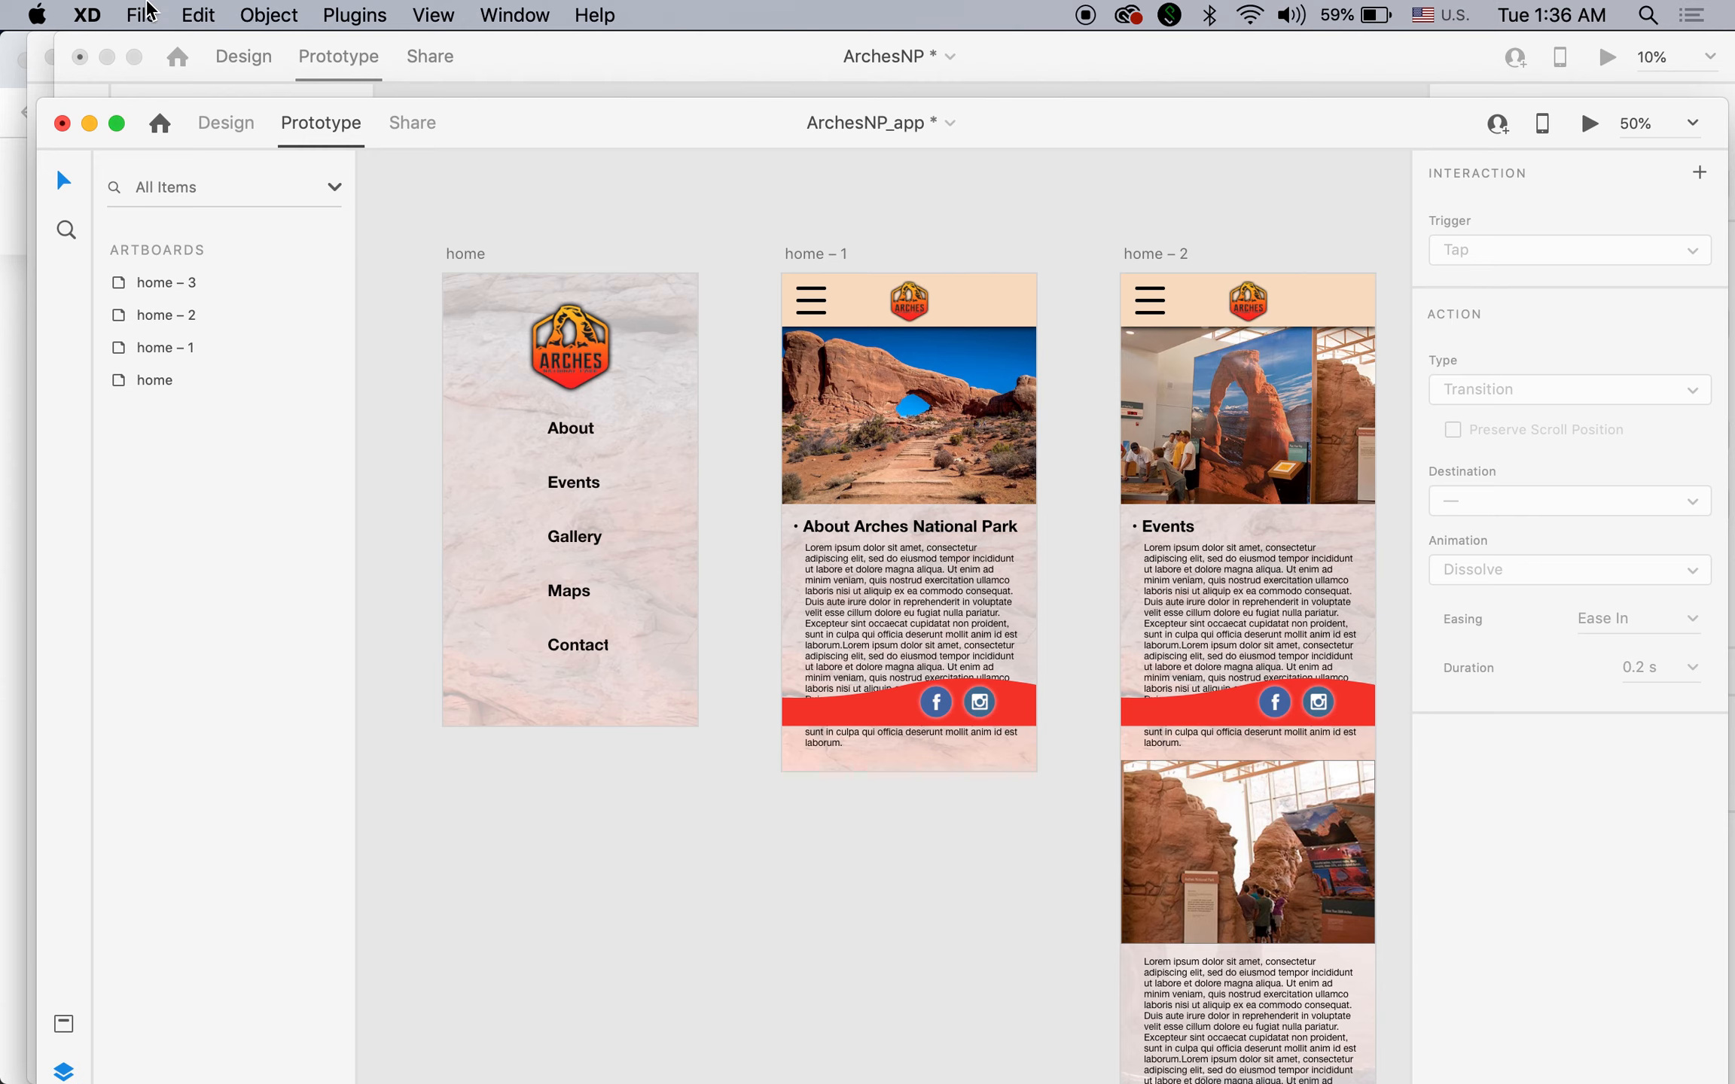
pyautogui.click(501, 14)
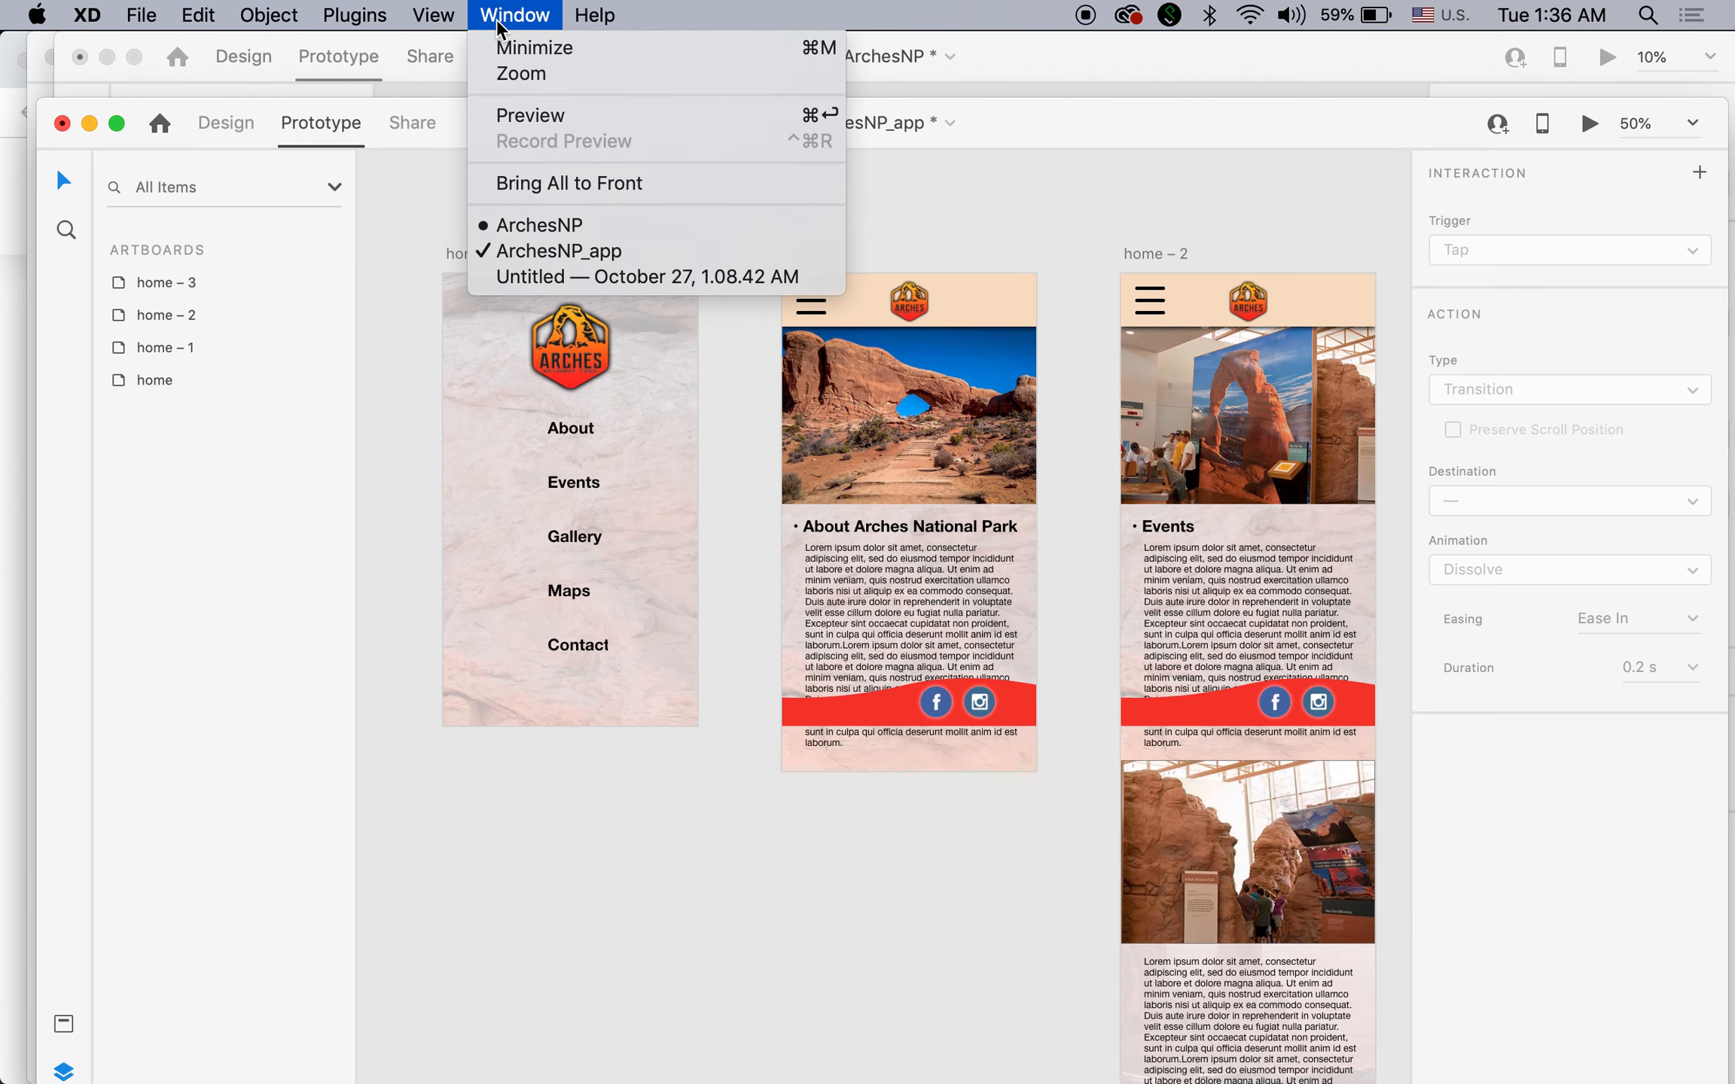
pyautogui.click(584, 277)
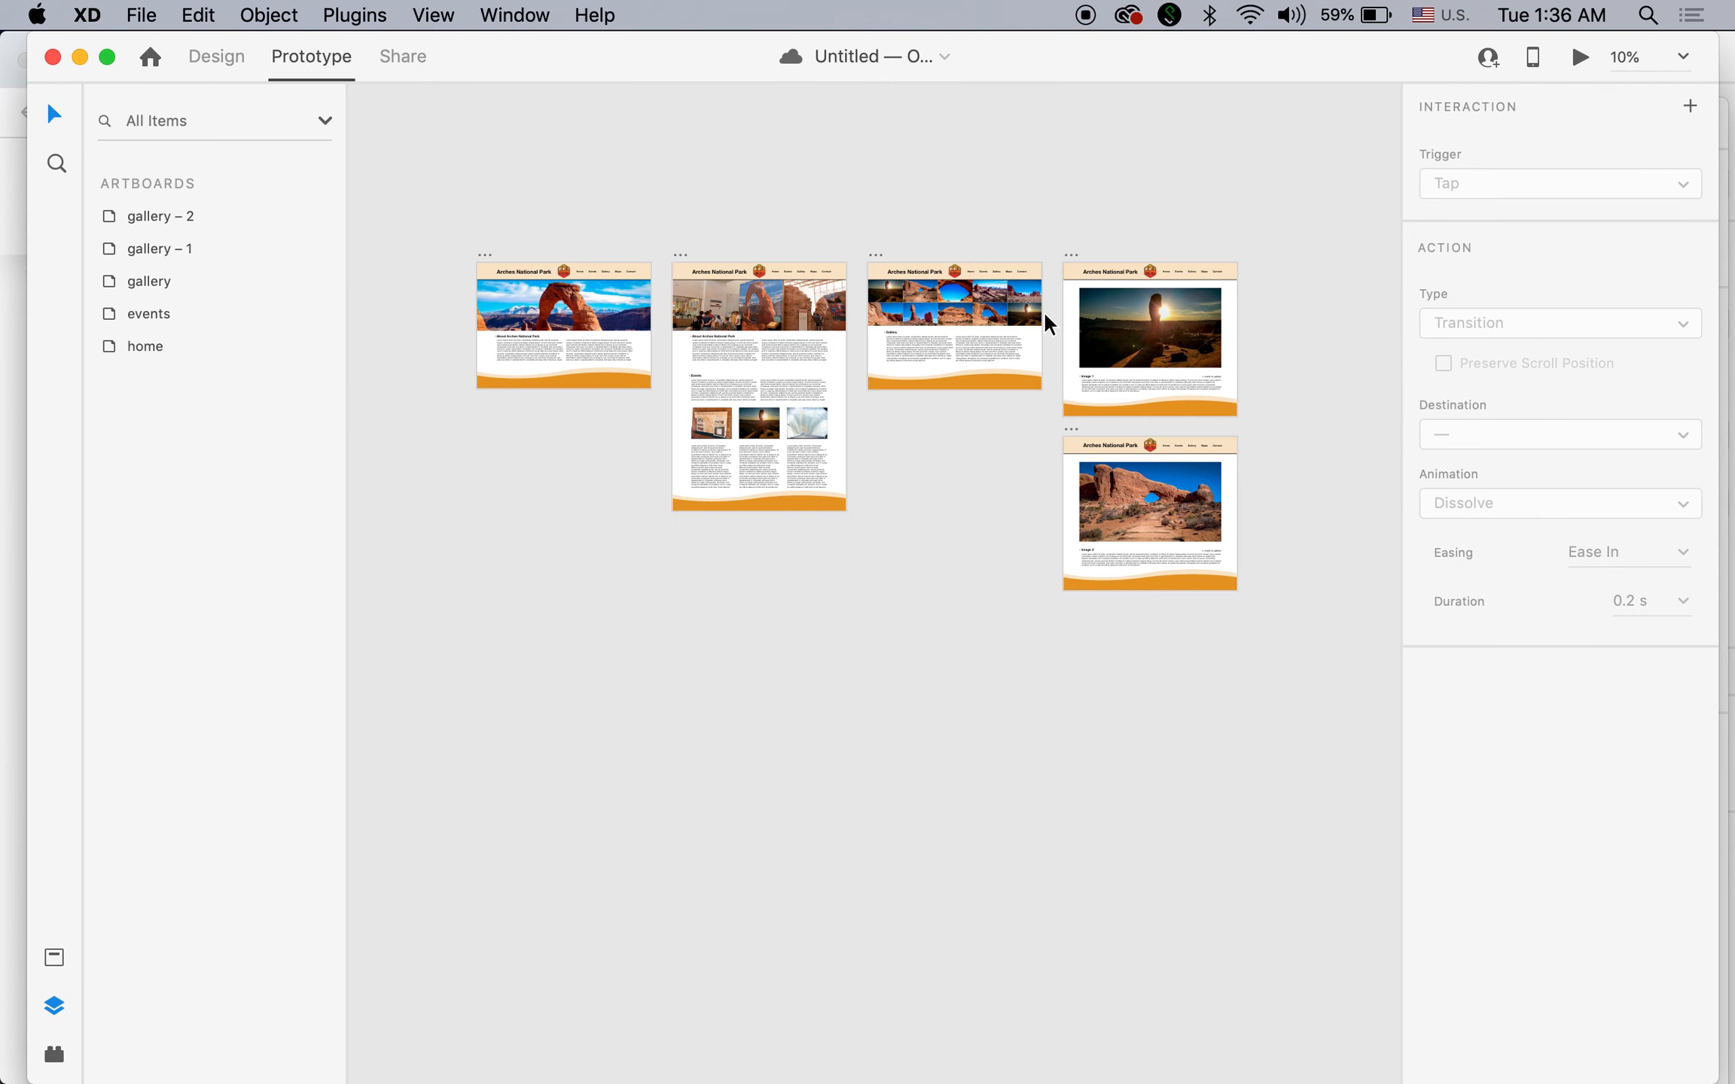
pyautogui.click(143, 14)
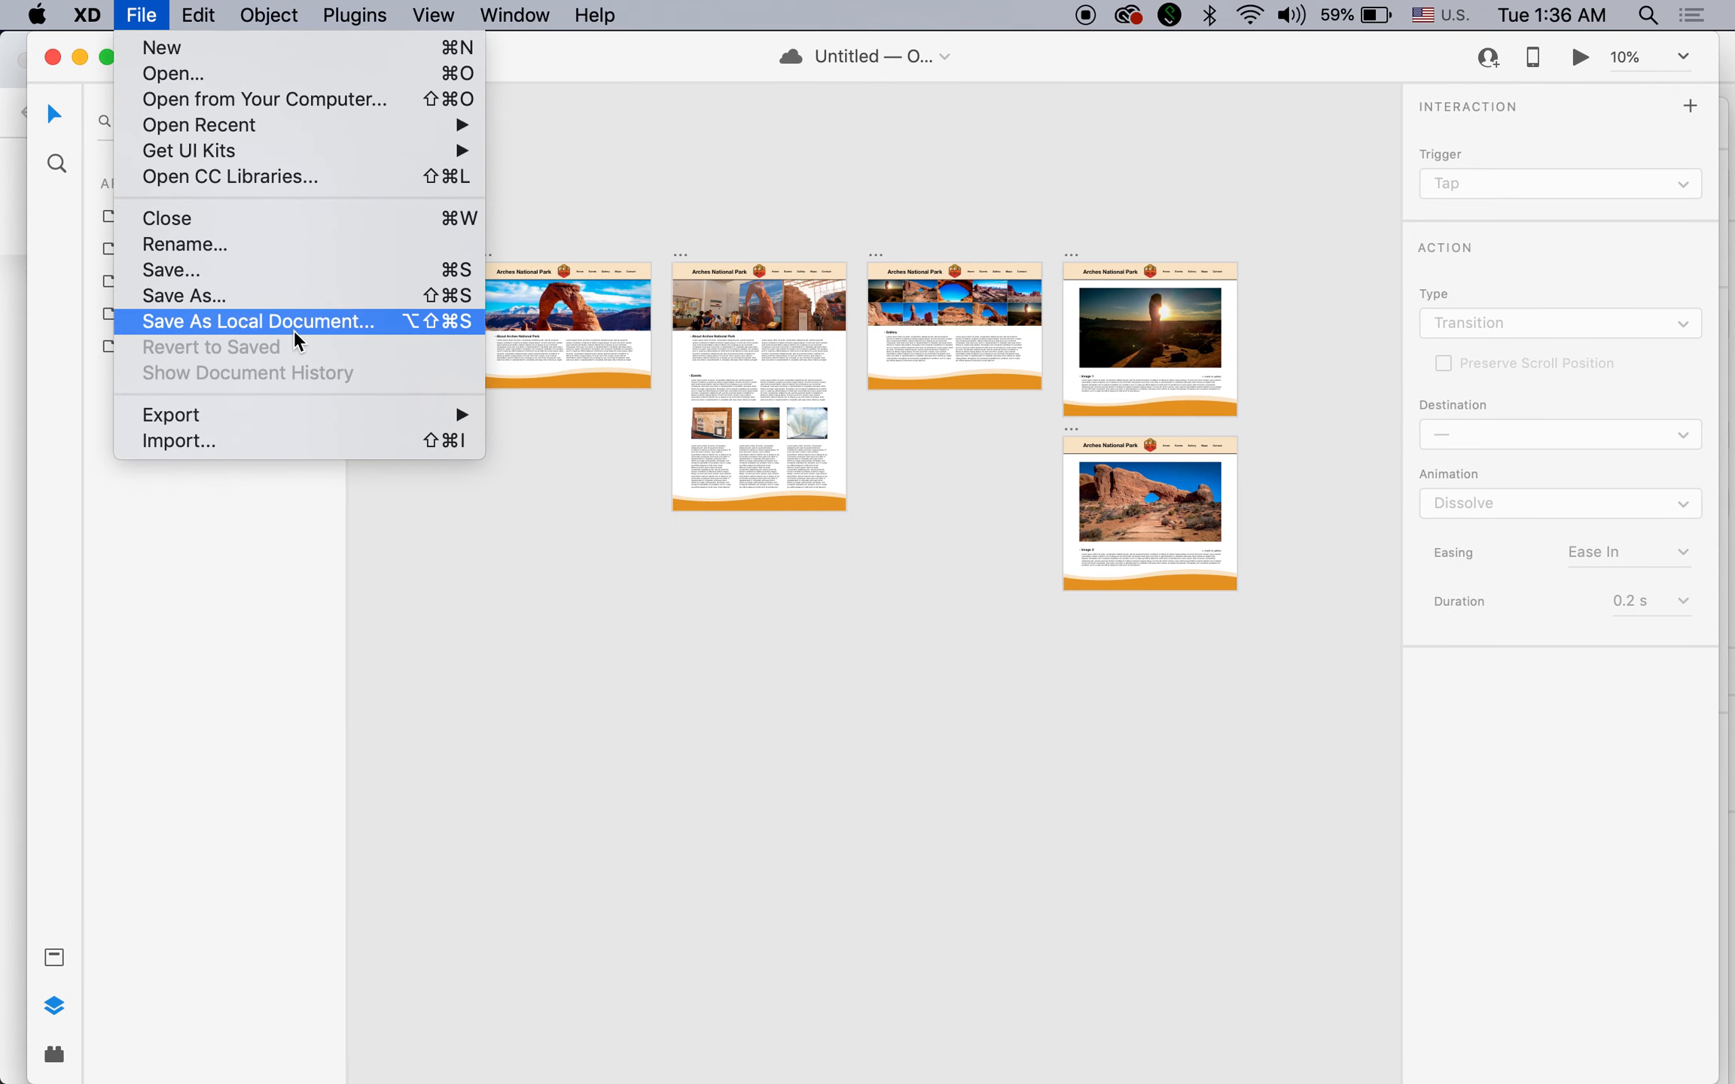
pyautogui.click(337, 336)
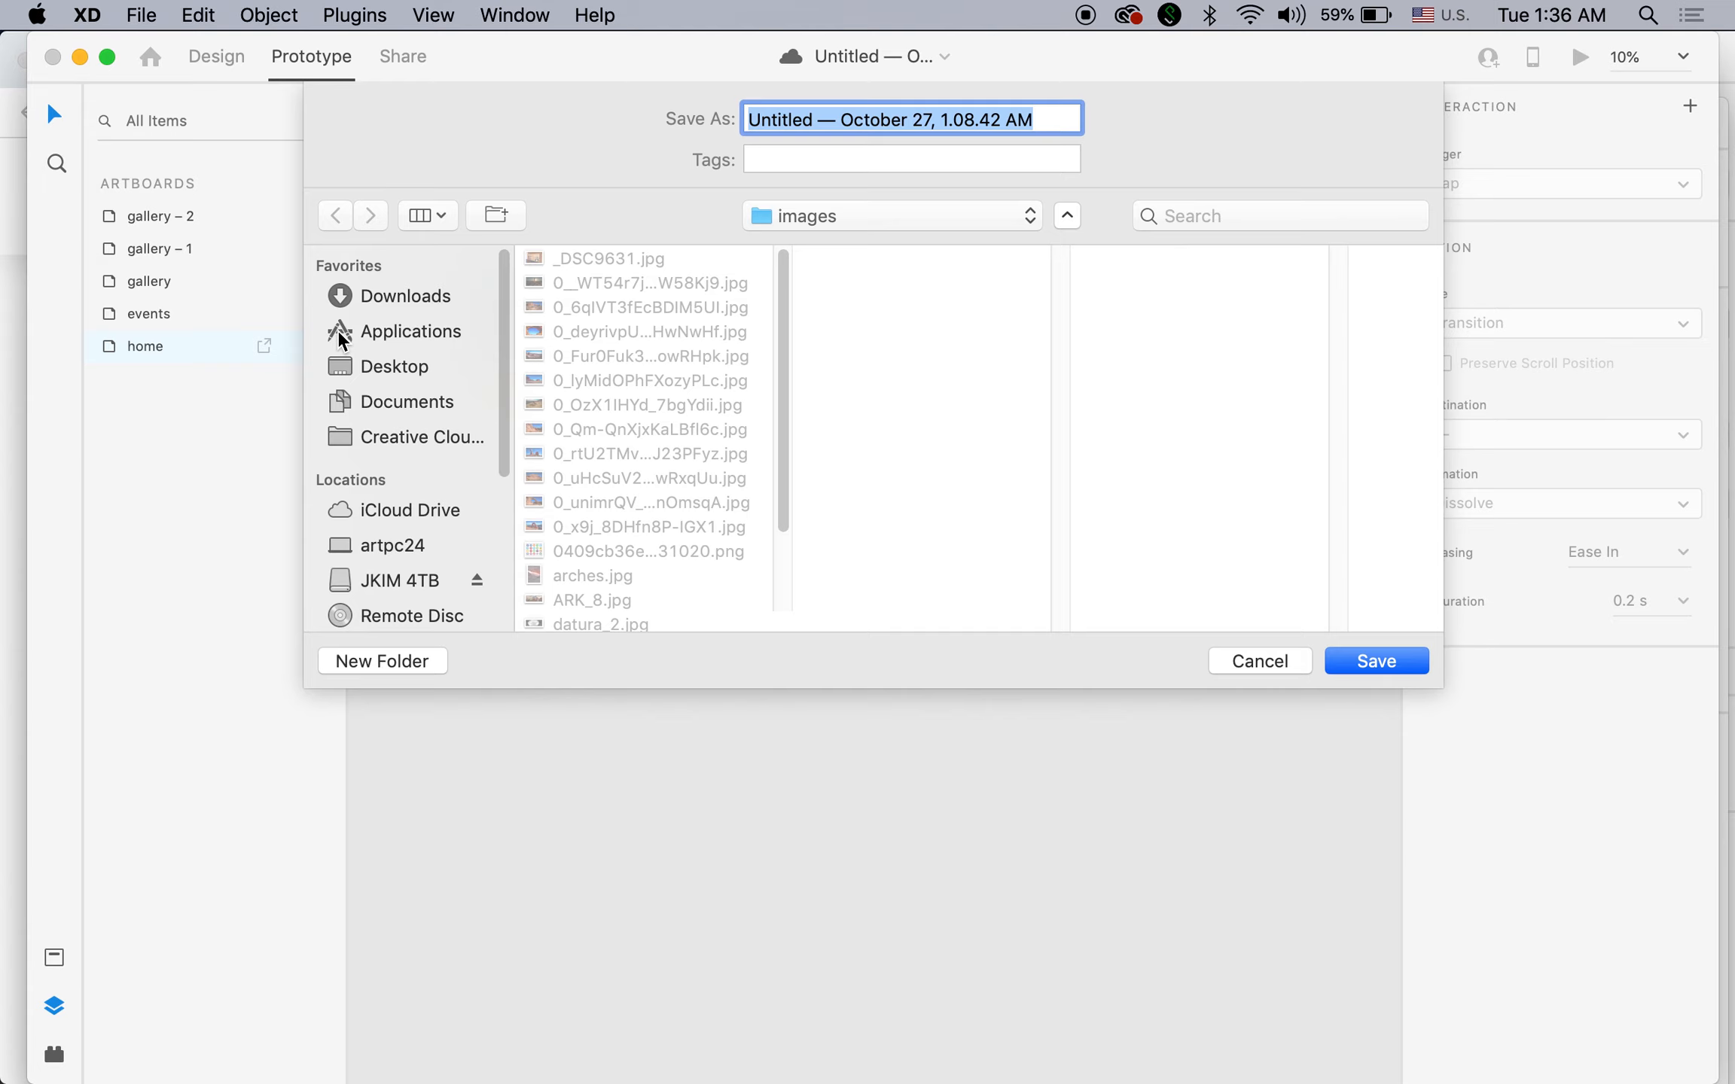
pyautogui.click(1254, 660)
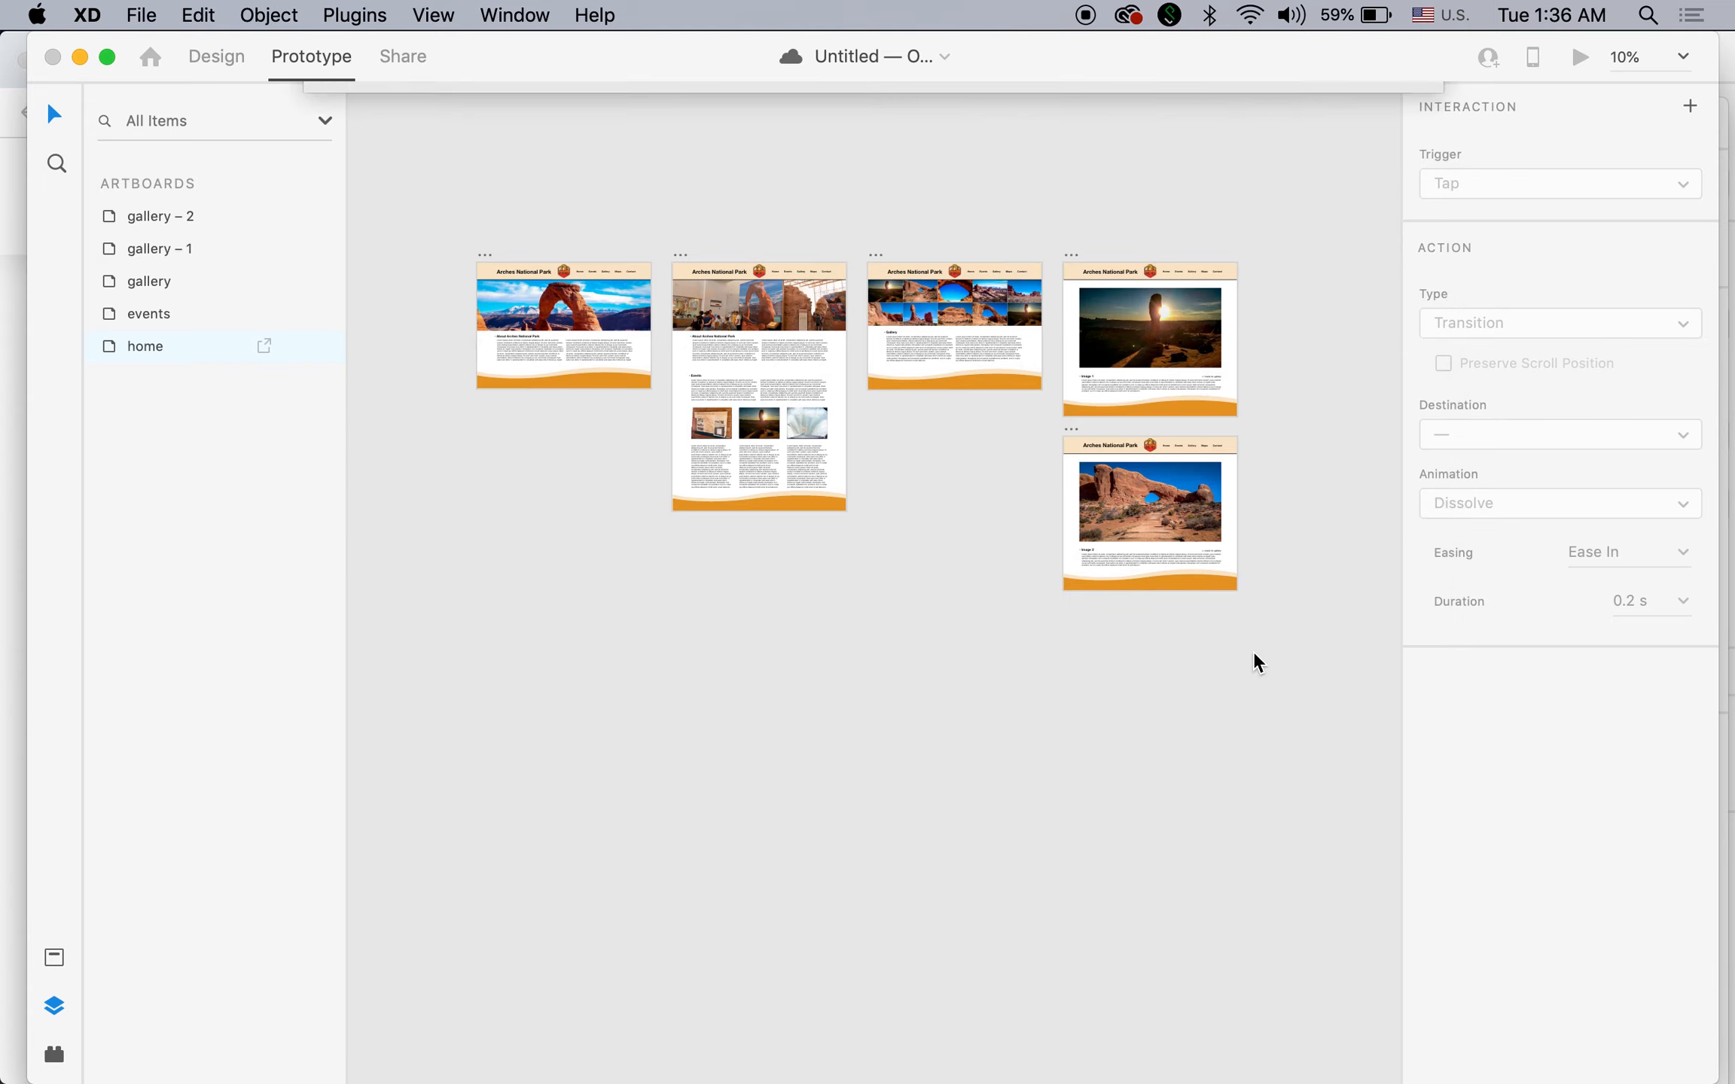
pyautogui.click(138, 13)
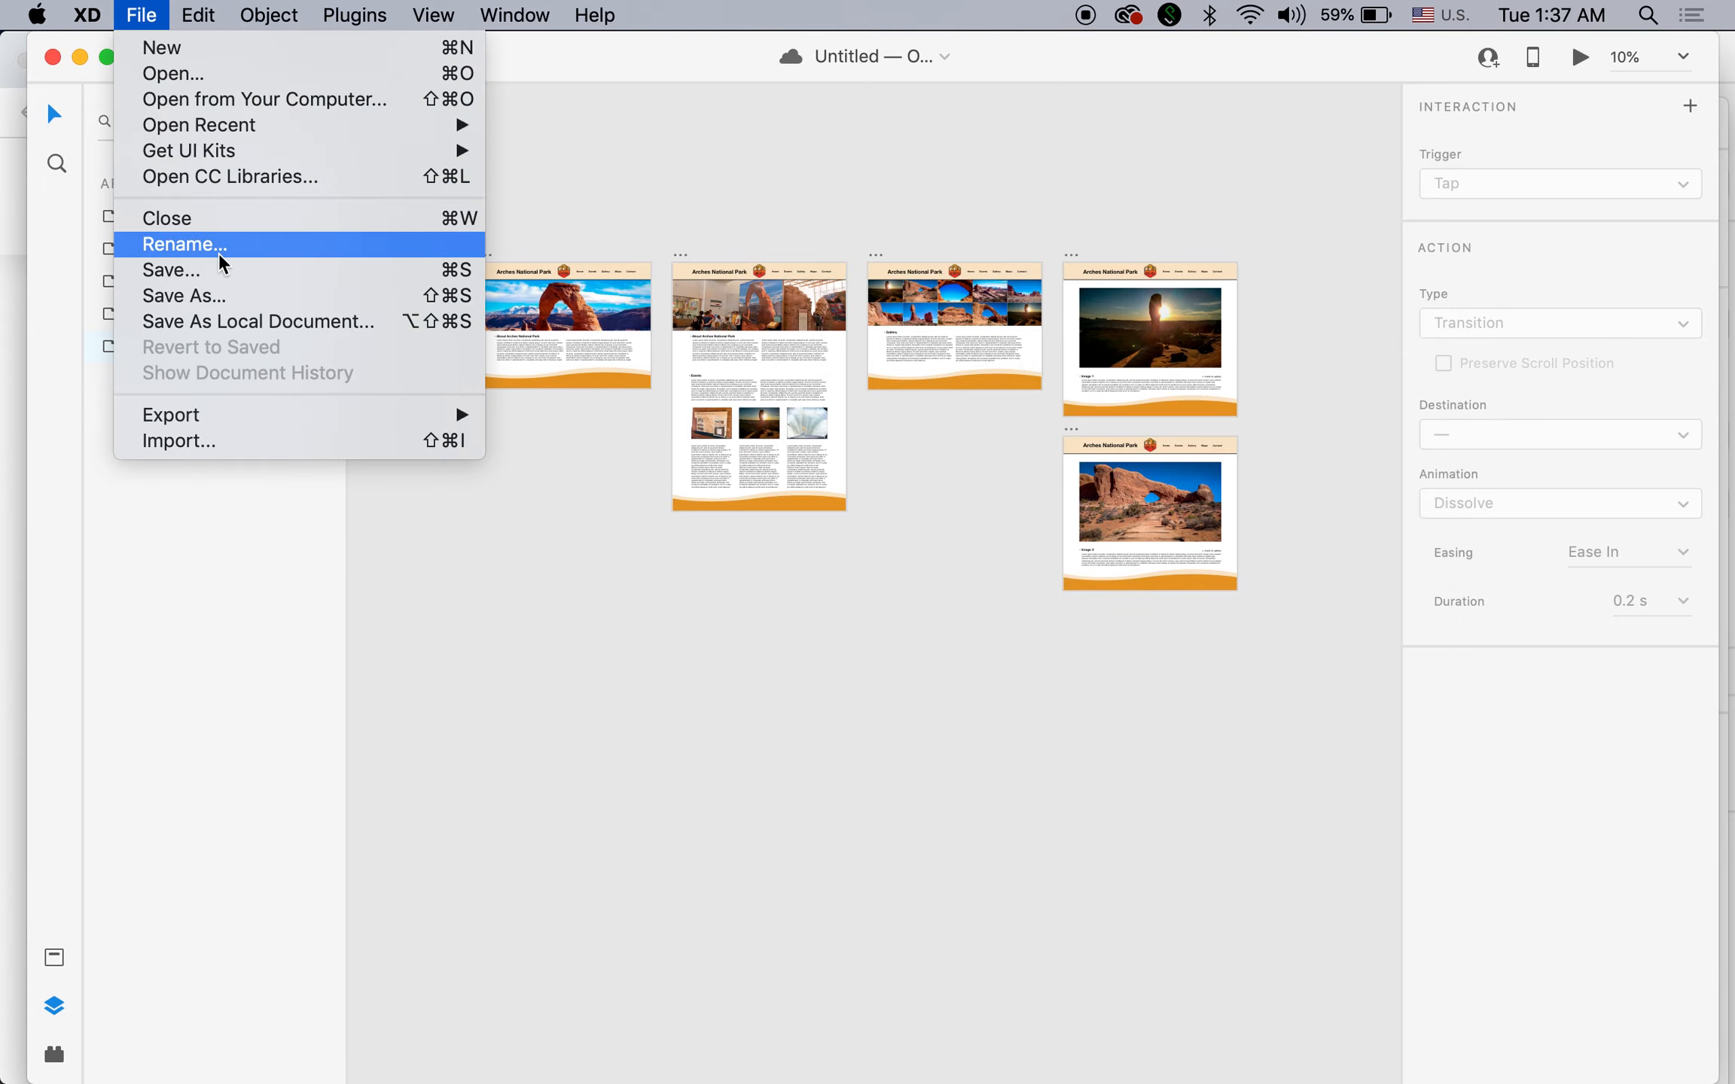
pyautogui.click(235, 297)
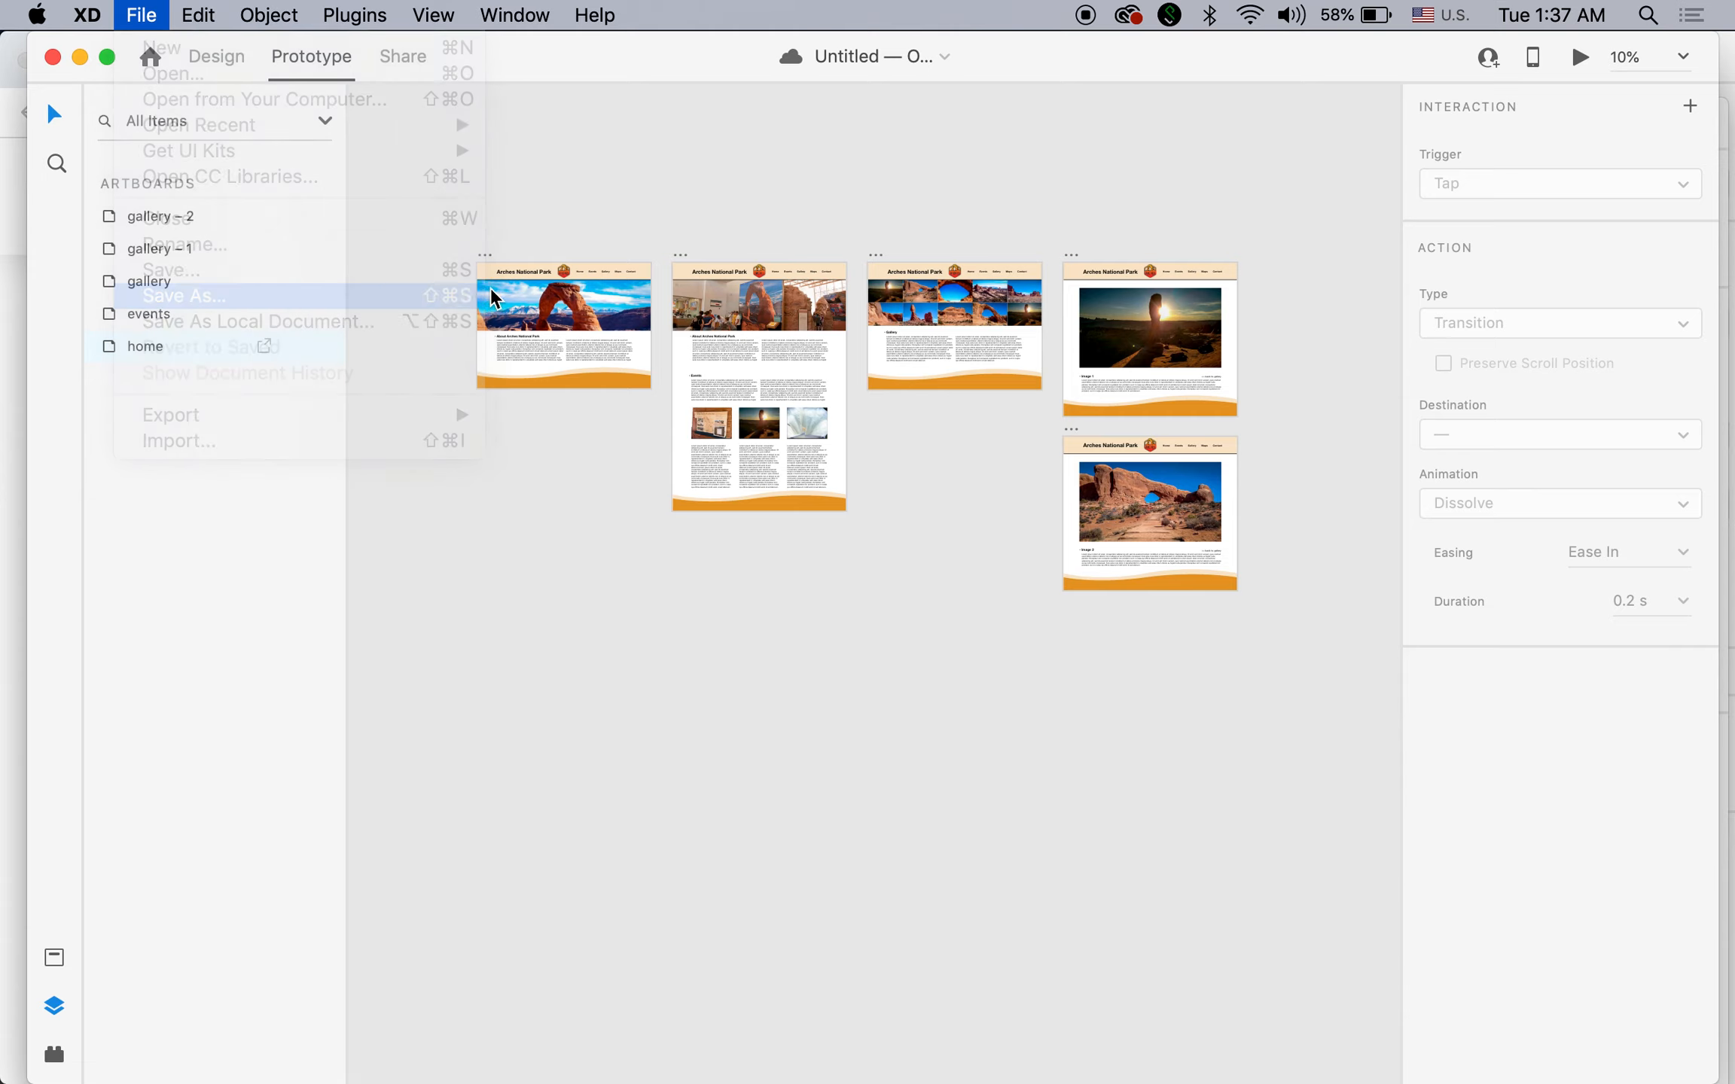
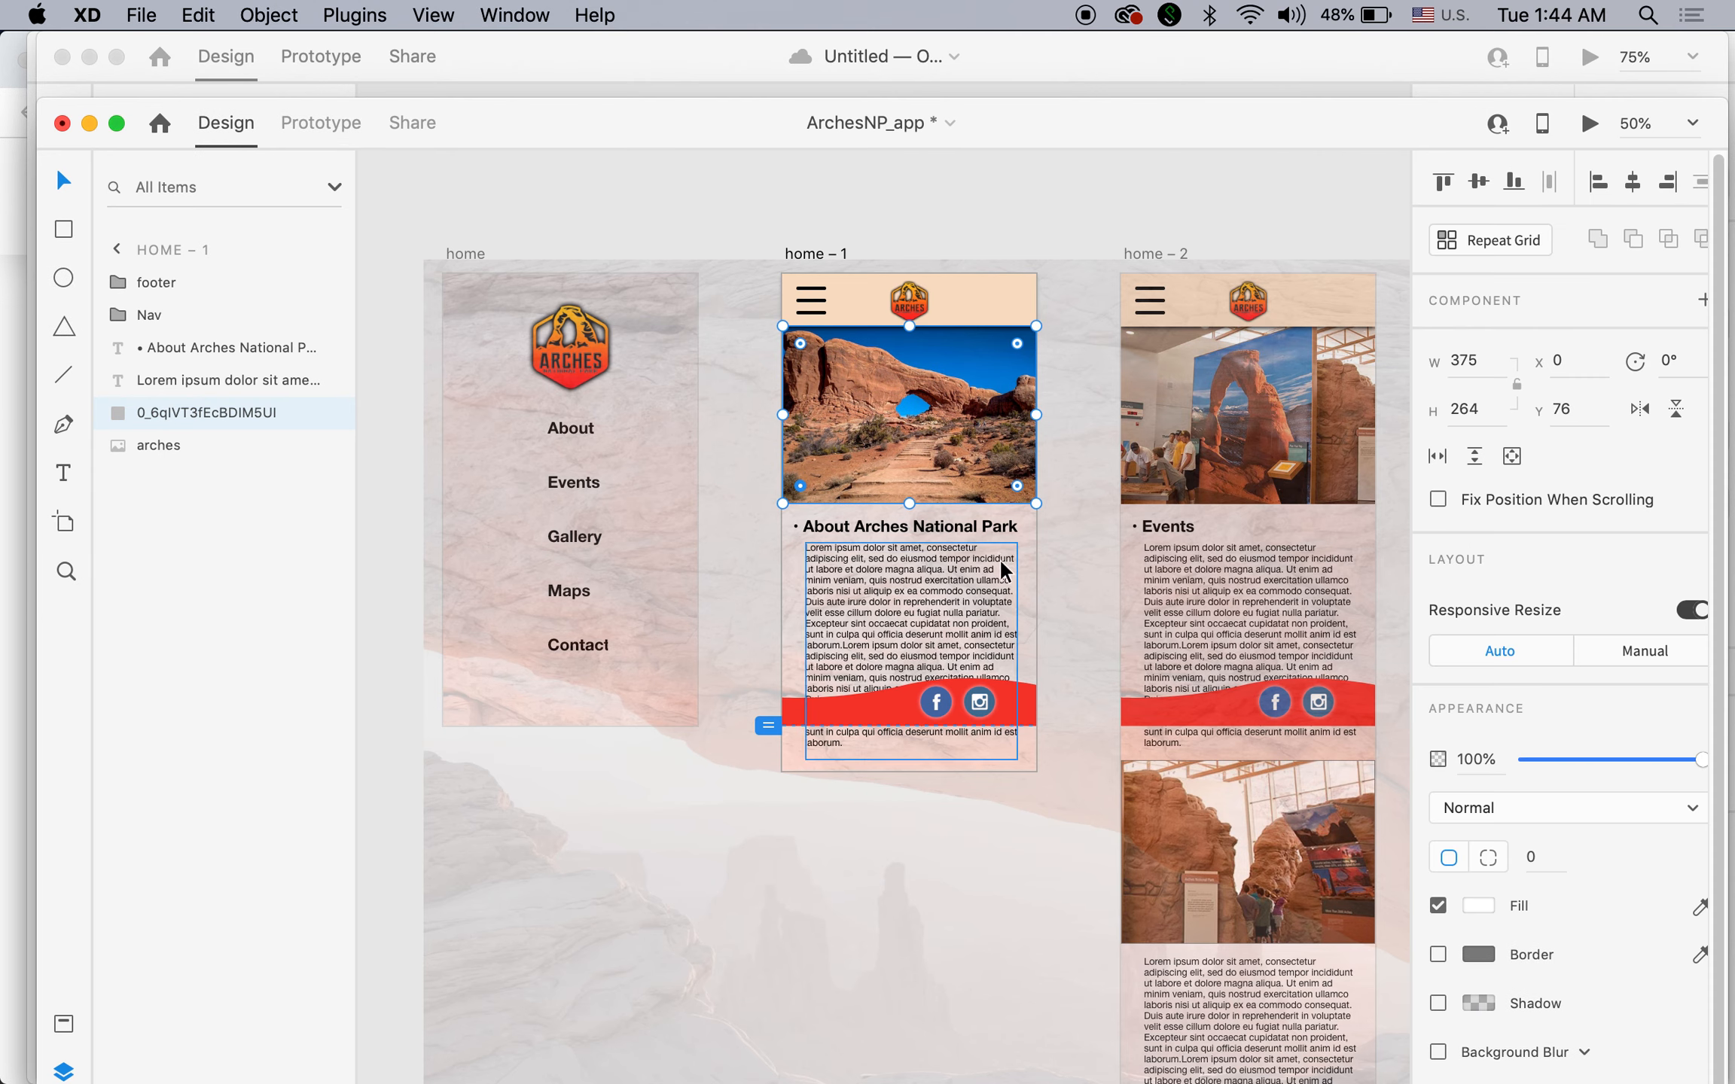
# In the Untitled — October 27, 1.37.43 AM document, draw a borderless 375 by 229 rectangle directly below the menu – 1 artboard's header.
pyautogui.moveTo(715, 1082)
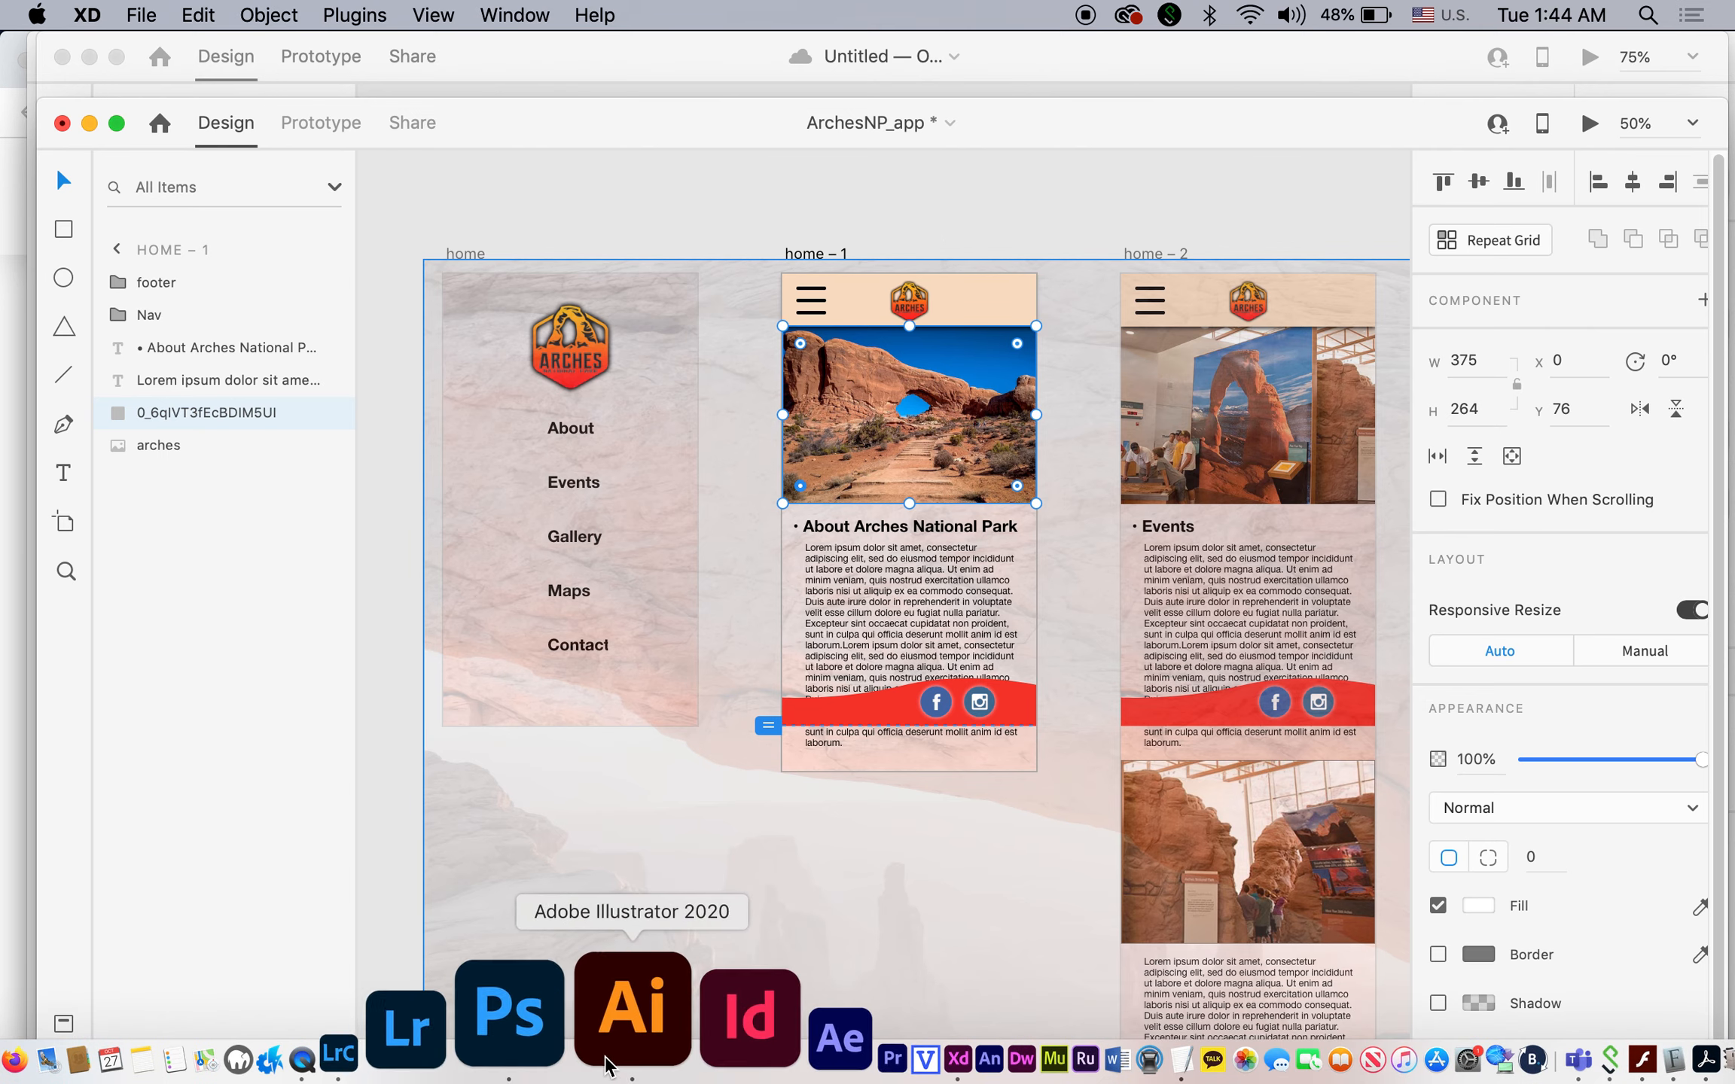
pyautogui.click(505, 9)
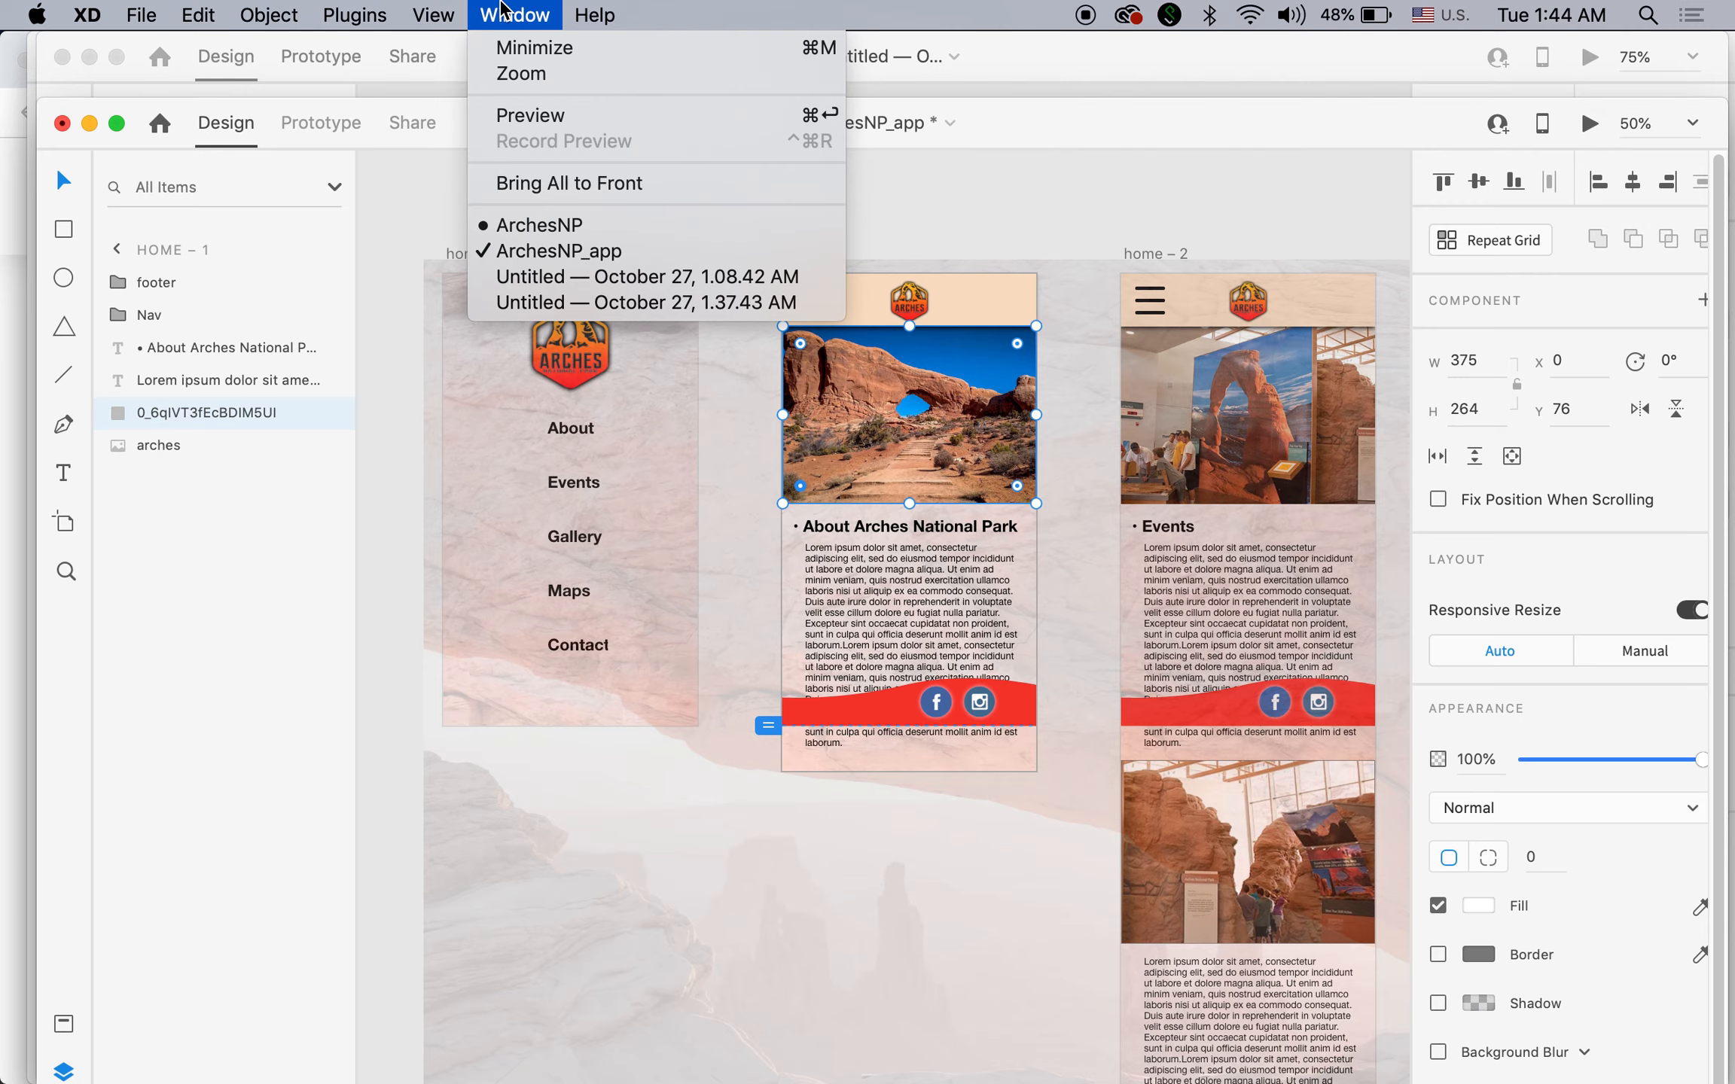
pyautogui.click(639, 303)
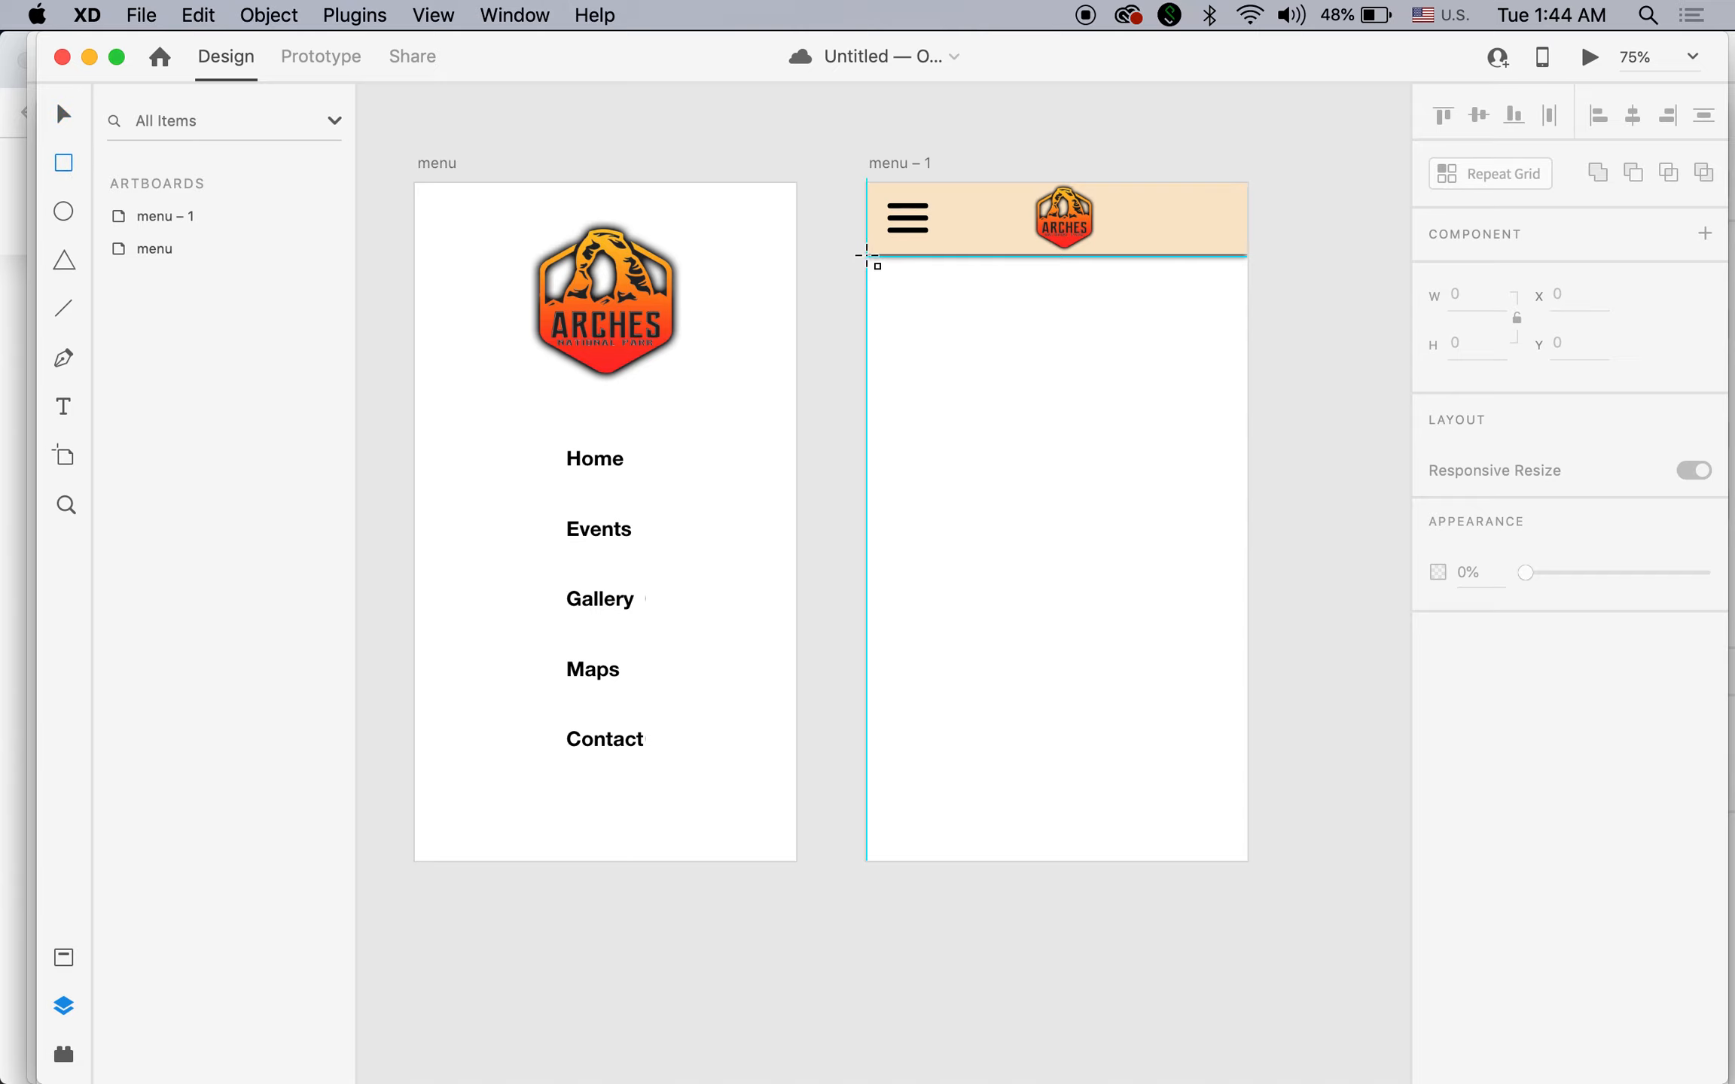
pyautogui.moveTo(867, 256); pyautogui.dragTo(1249, 491)
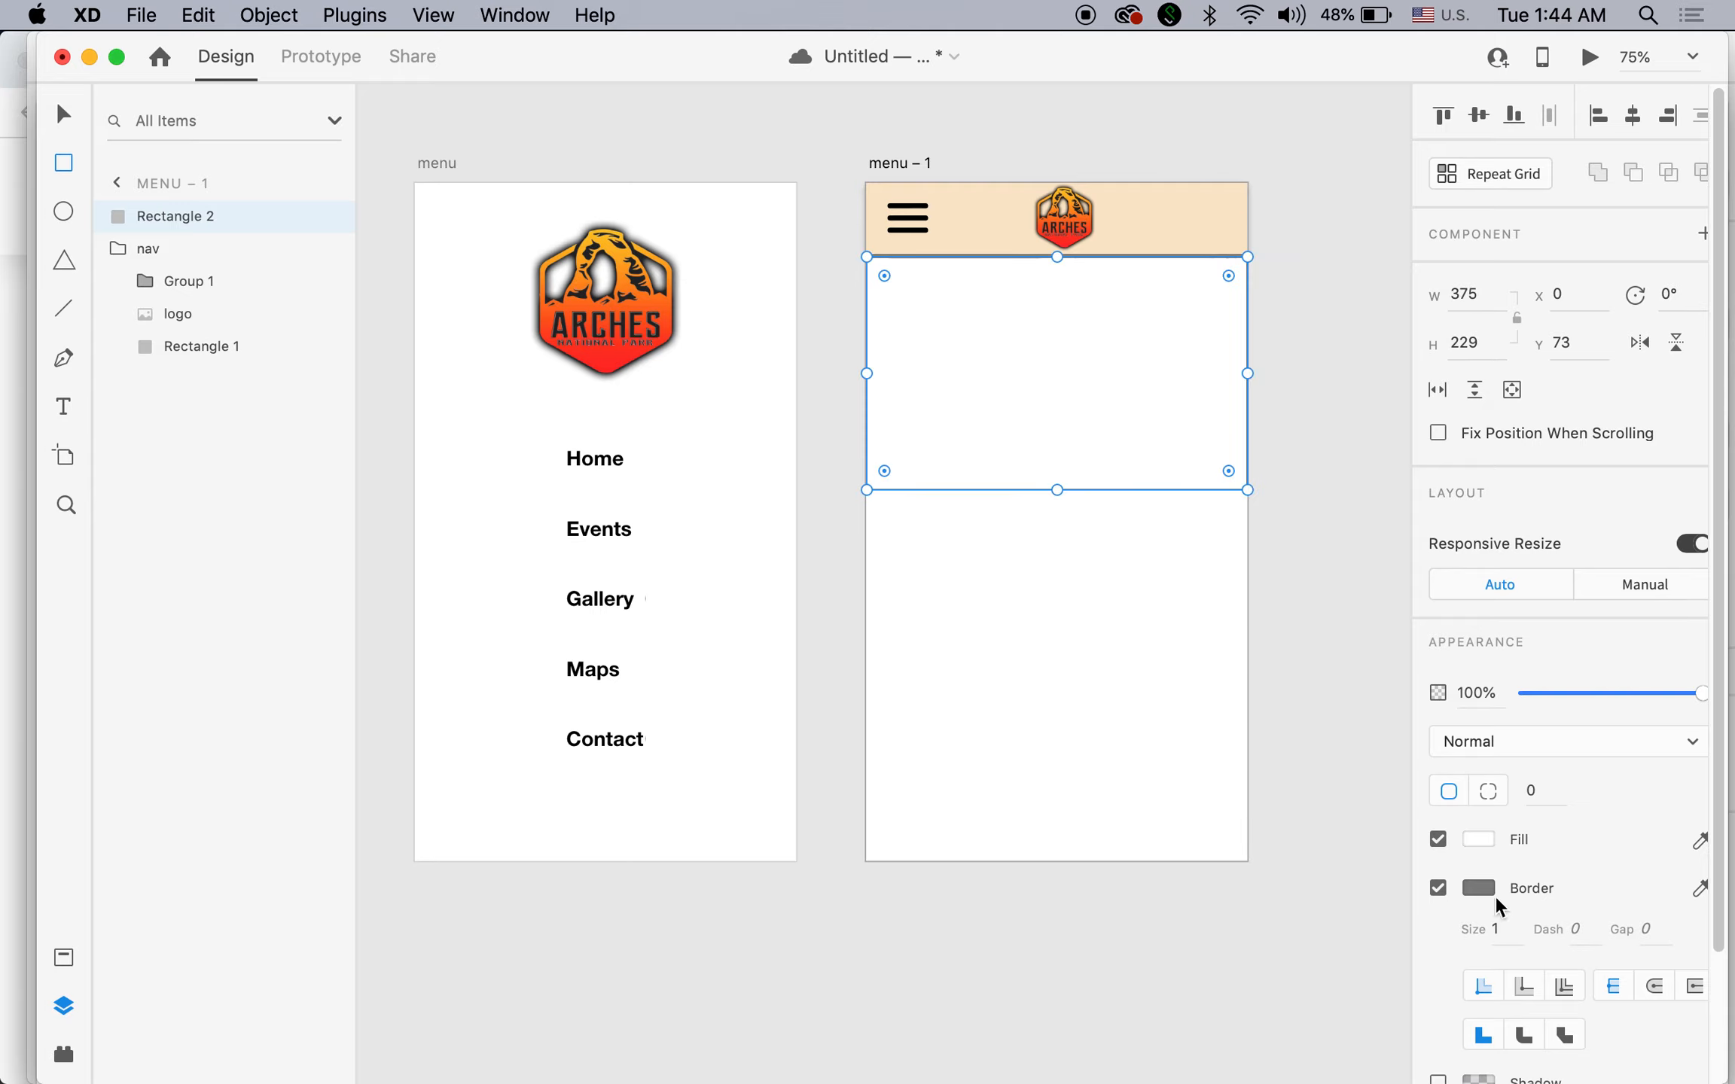
pyautogui.click(1438, 887)
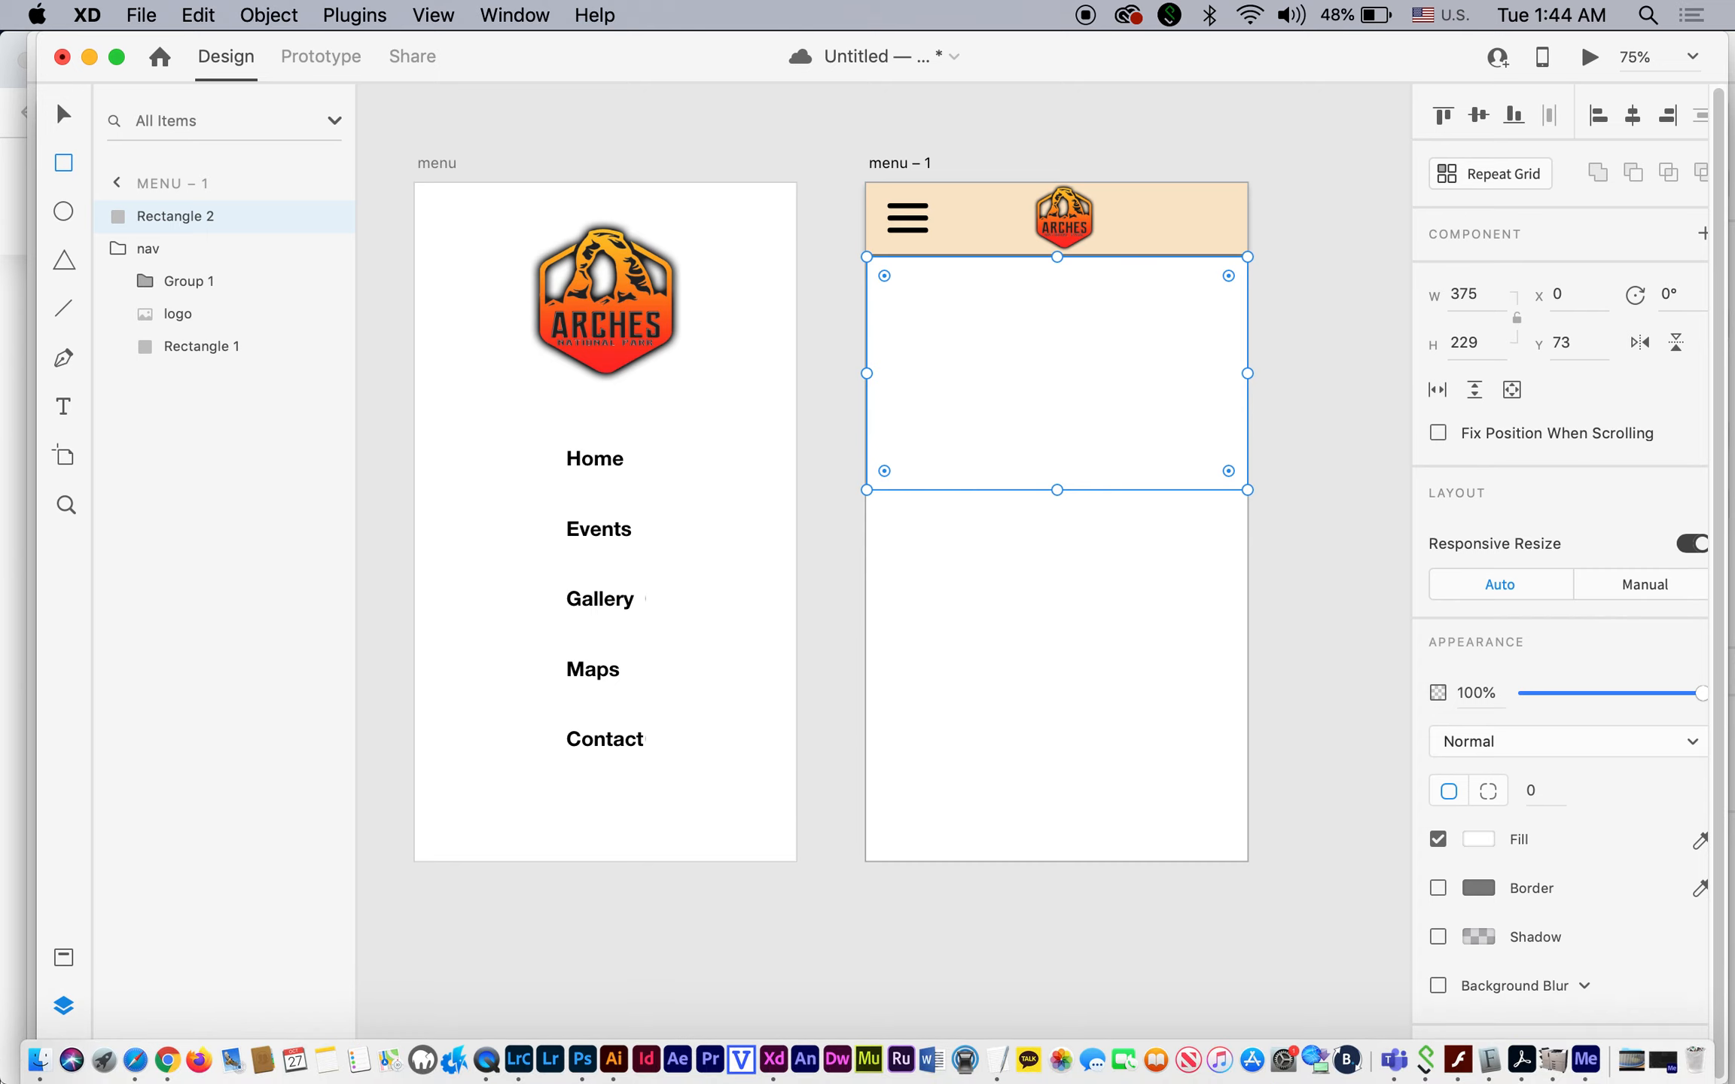
# Open the Desktop's XD practice / Arches NP / images folder in Finder.
pyautogui.click(44, 1068)
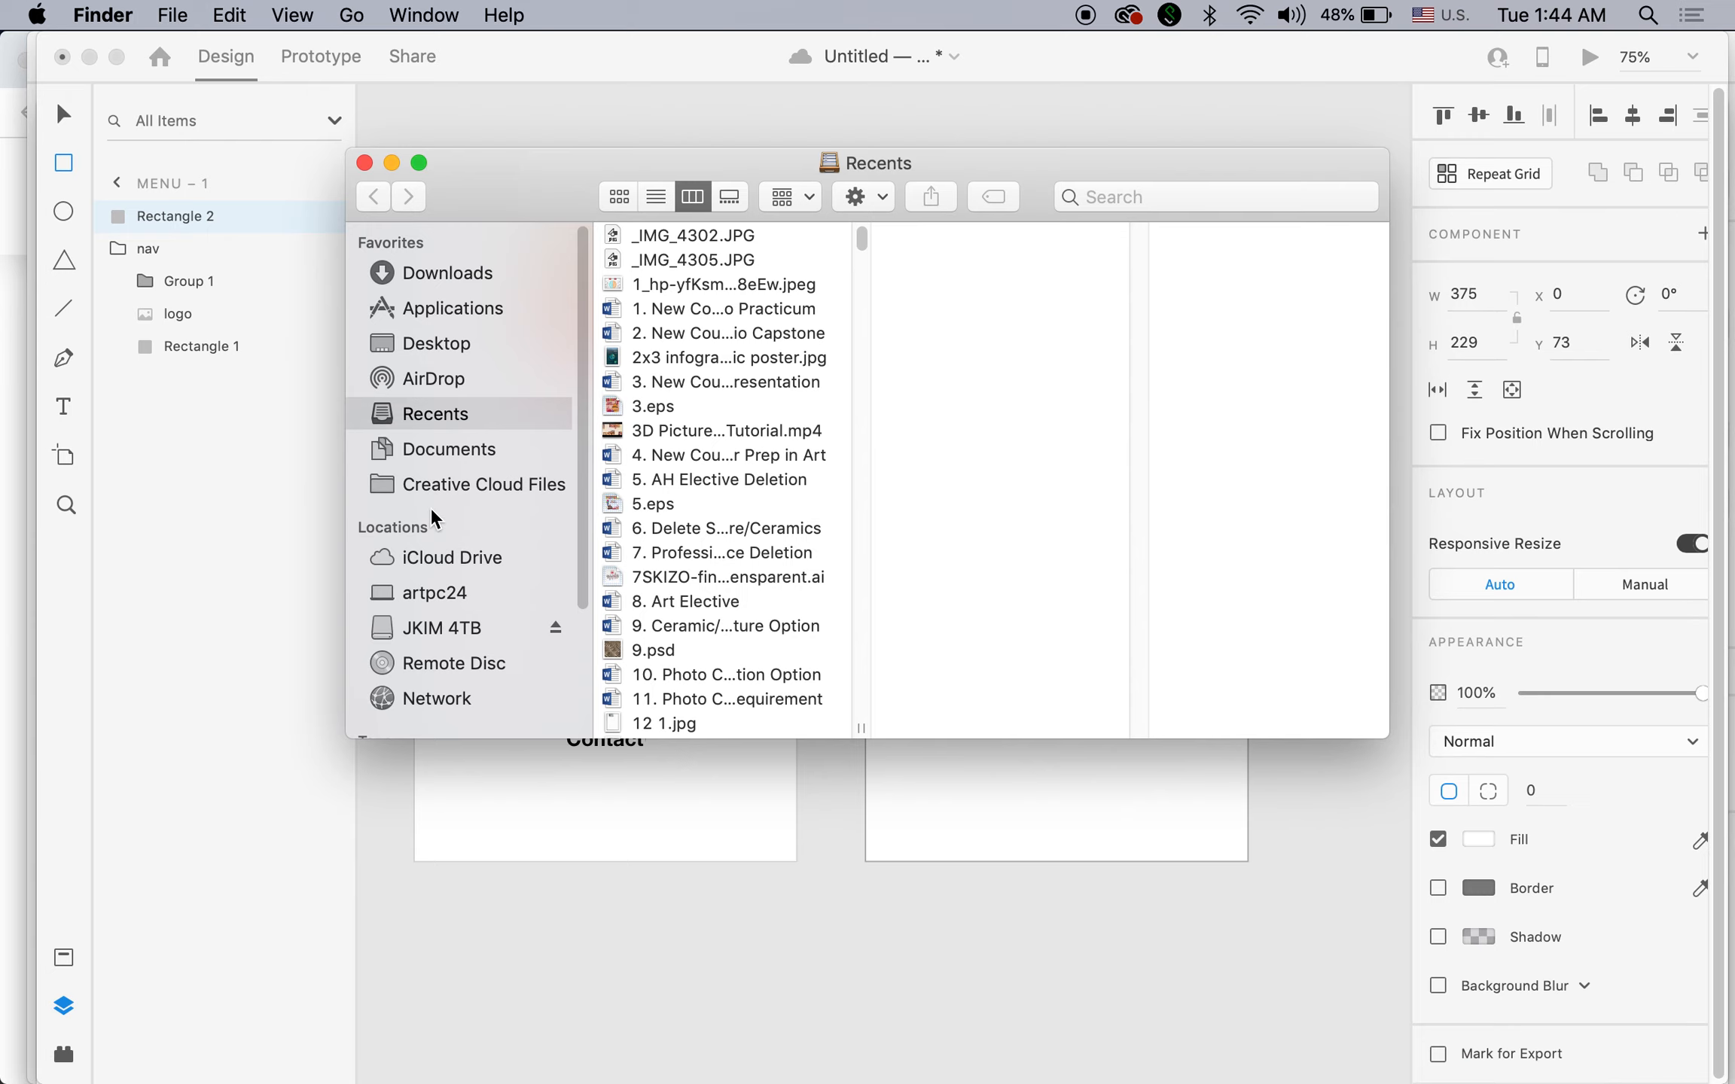
pyautogui.click(444, 342)
pyautogui.scroll(-15, 753, 489)
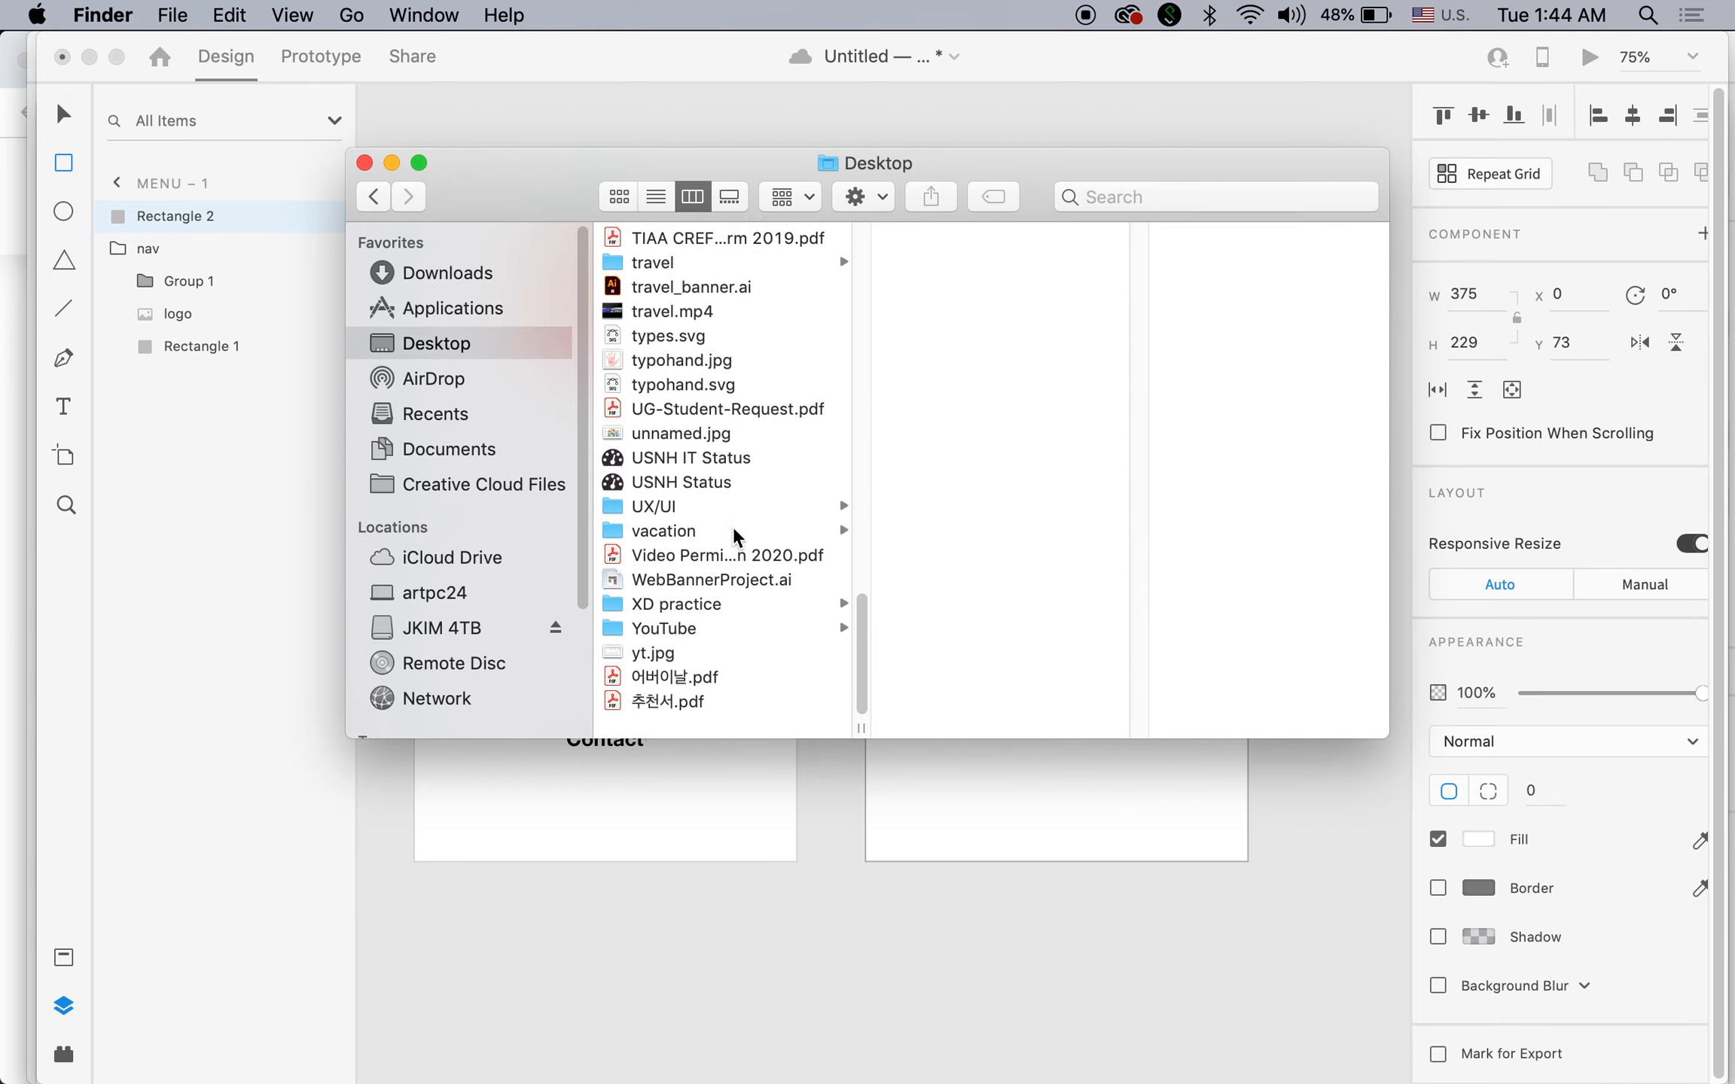
pyautogui.click(689, 631)
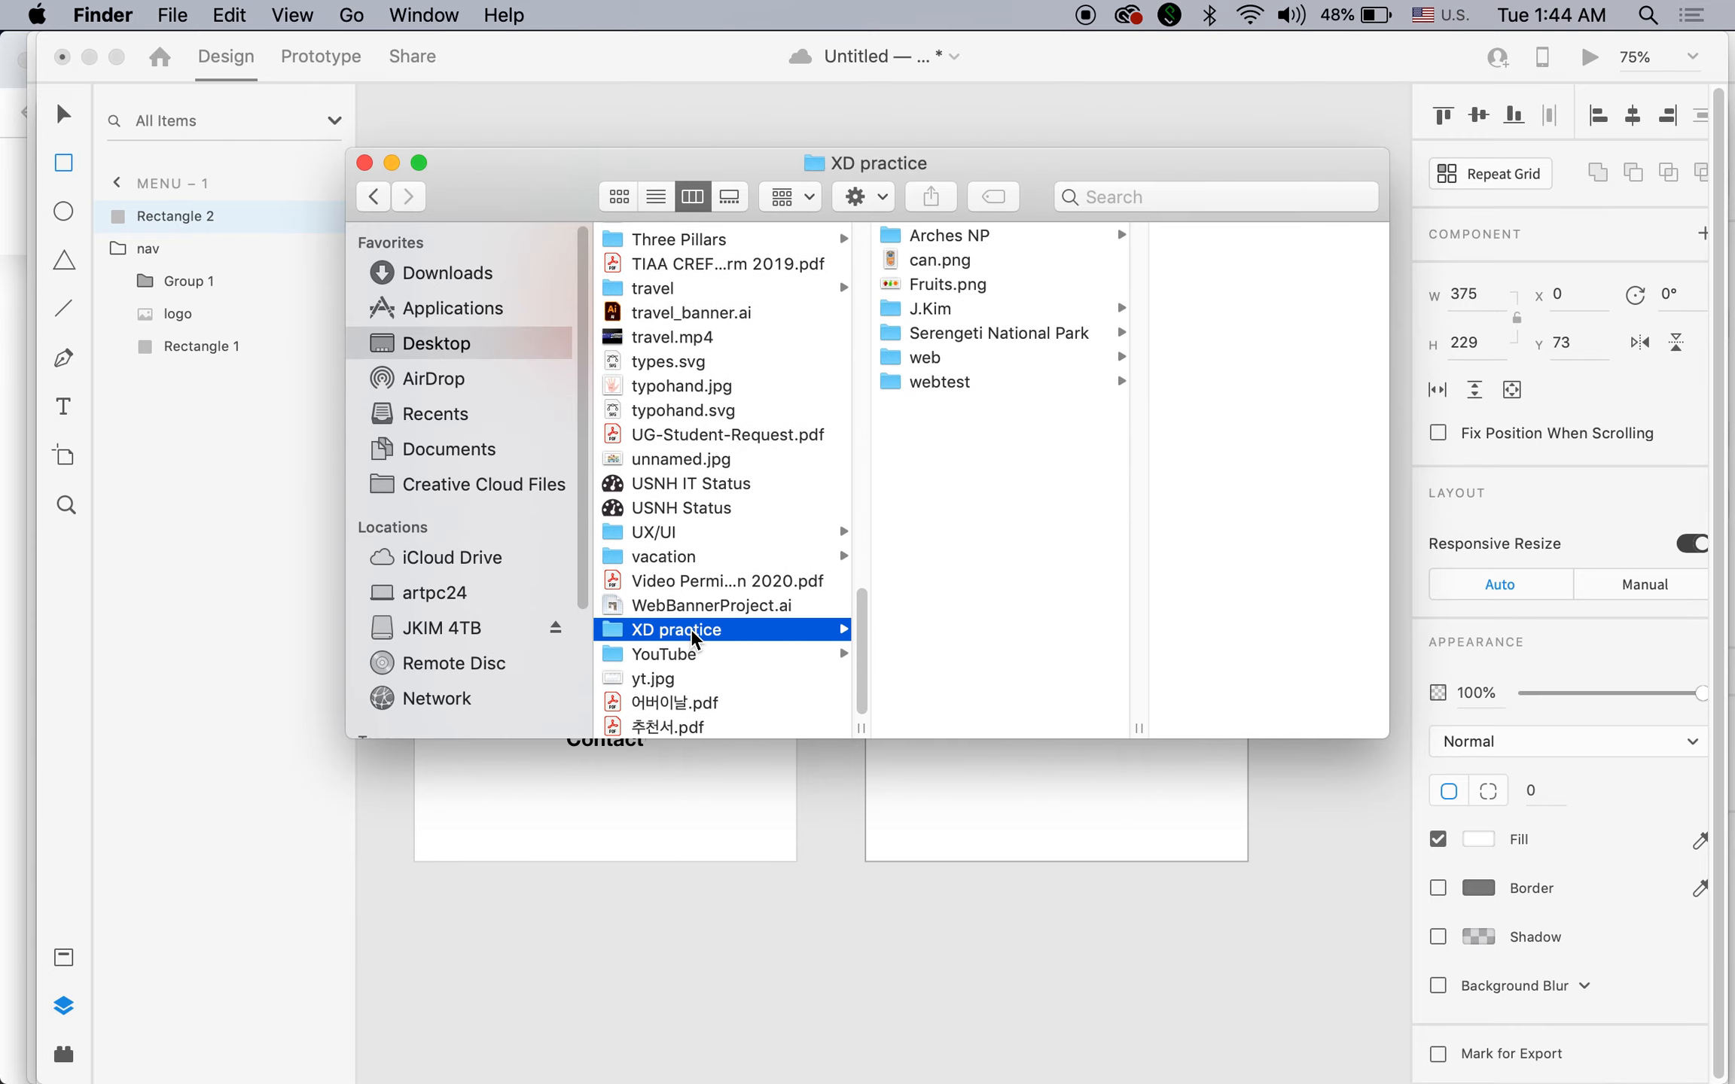
pyautogui.click(975, 239)
pyautogui.click(1197, 263)
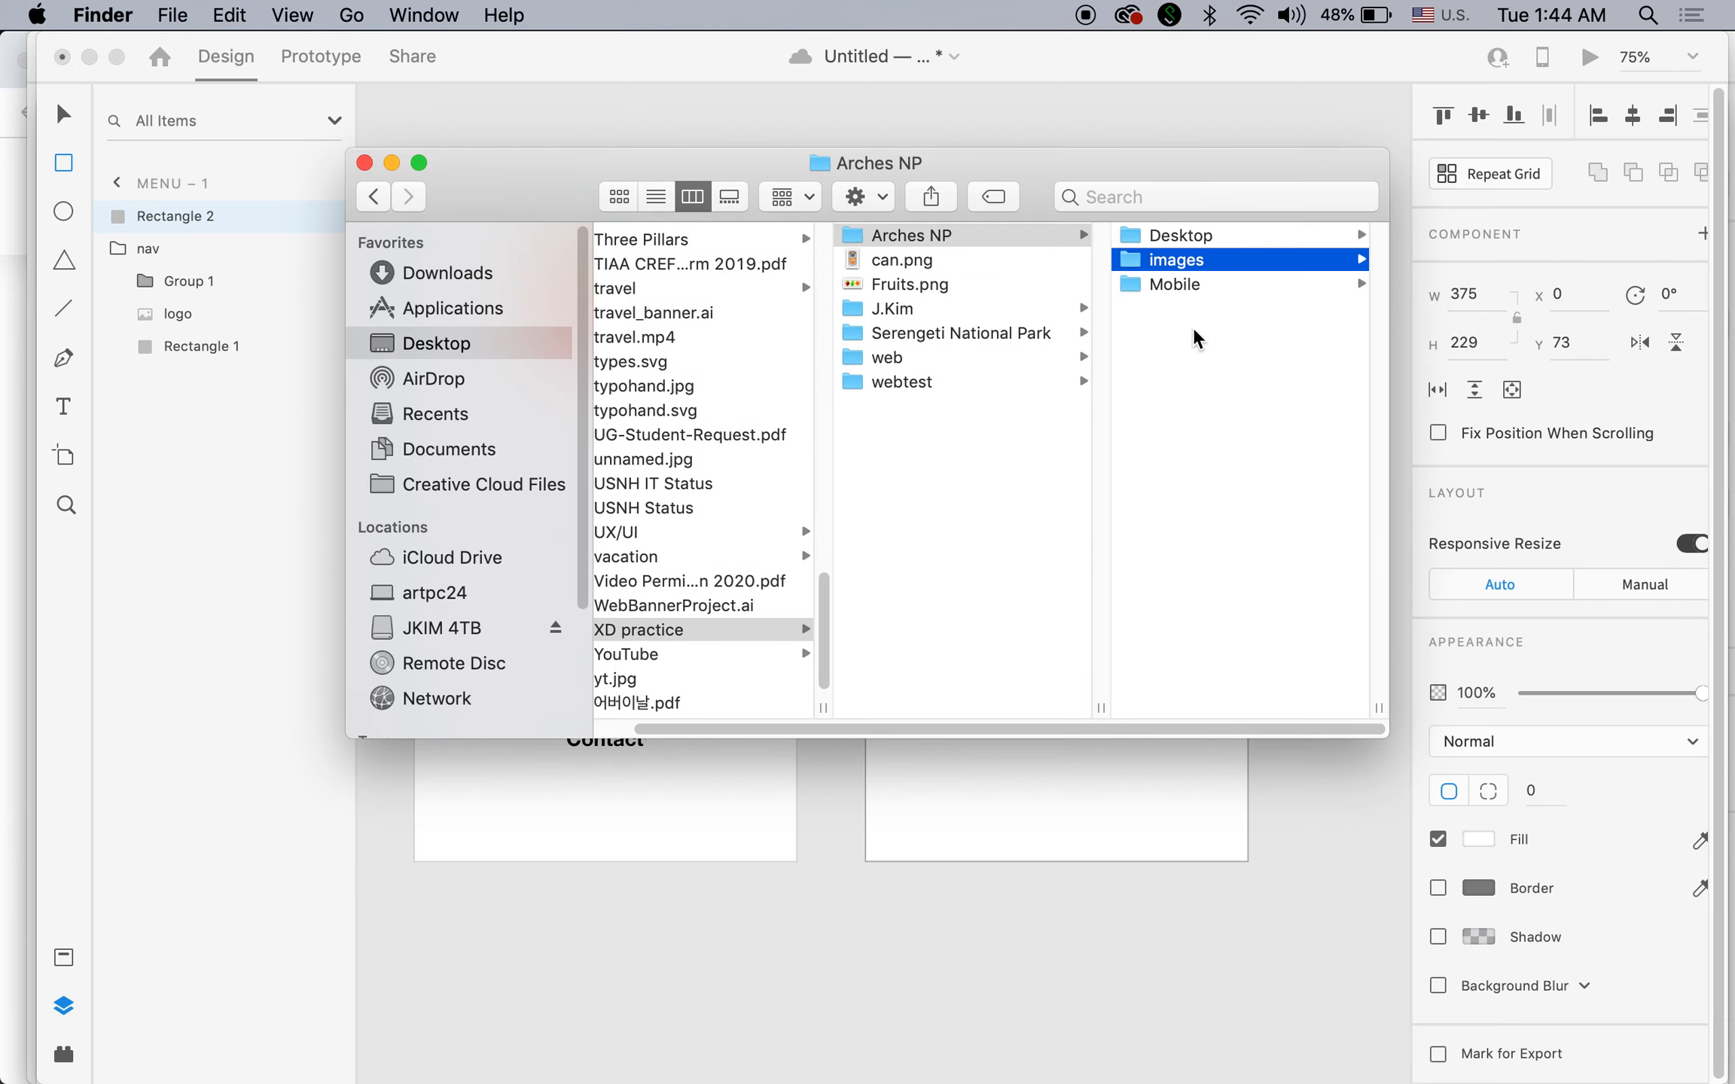
pyautogui.click(1134, 310)
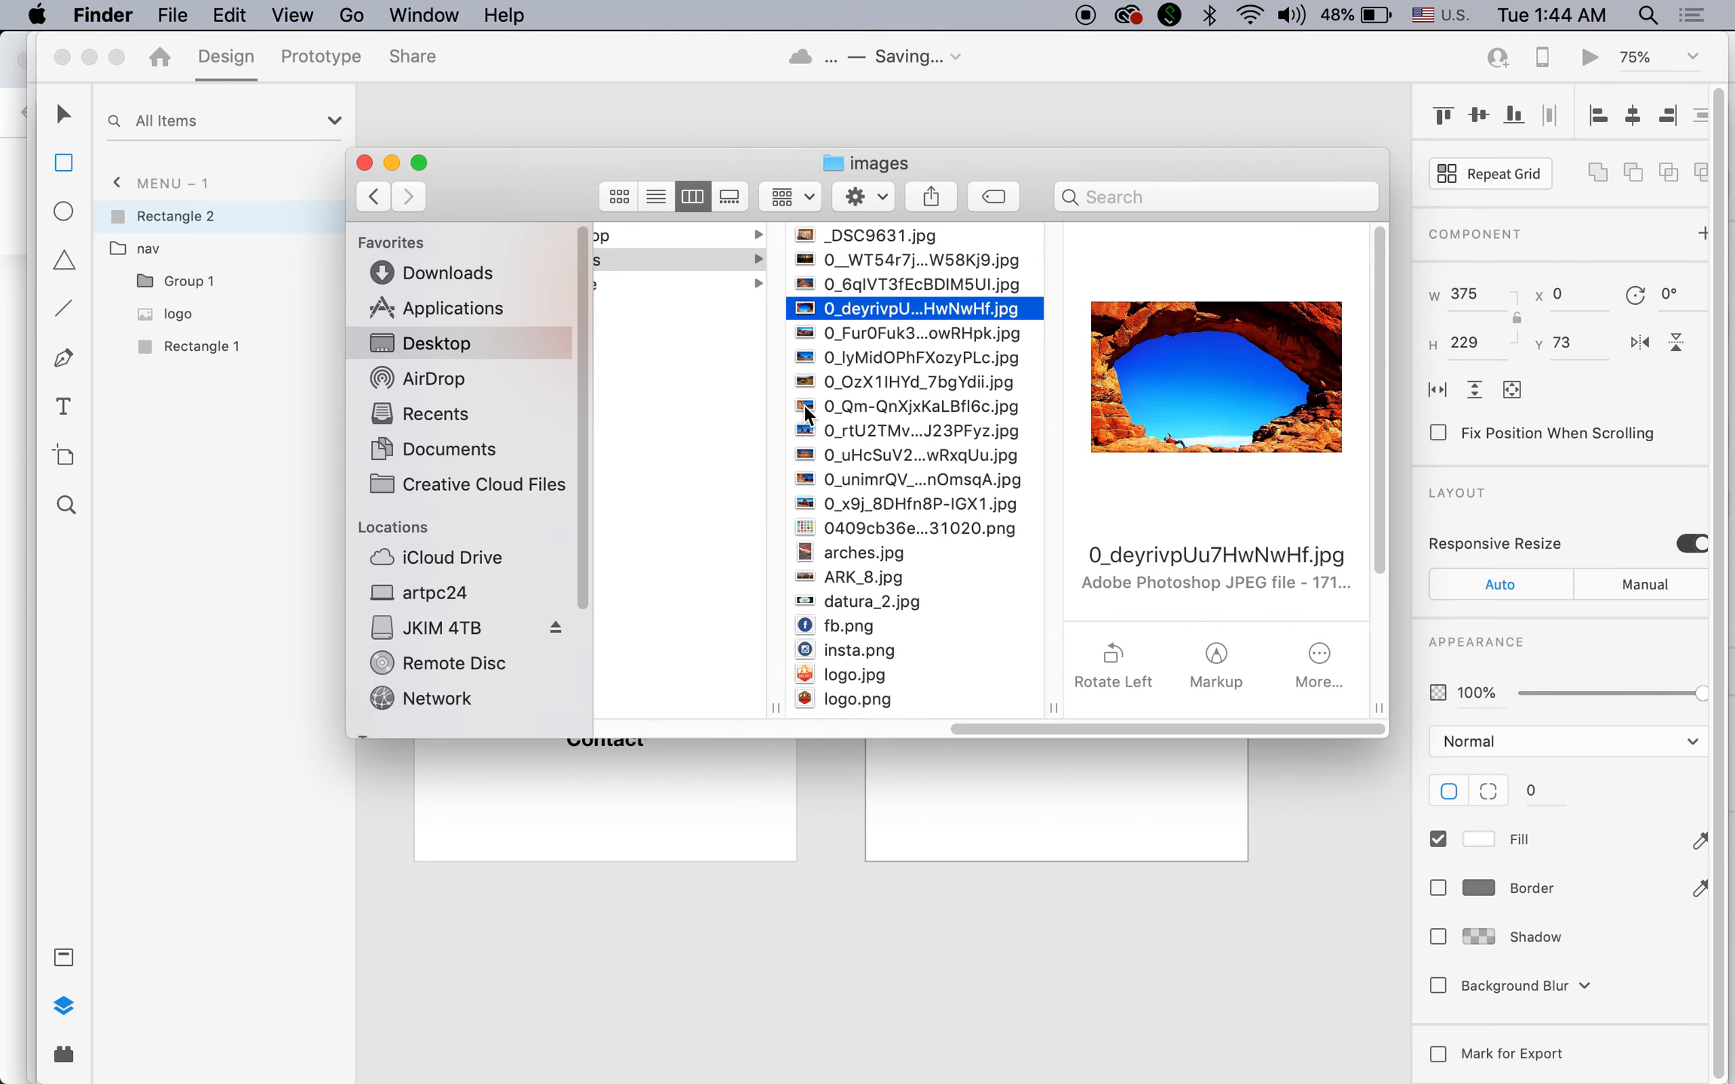
# Browse the photos and fill the rectangle on the menu – 1 artboard with 0_x9j_8DHfn8P-IGX1.jpg.
pyautogui.click(803, 406)
pyautogui.click(803, 426)
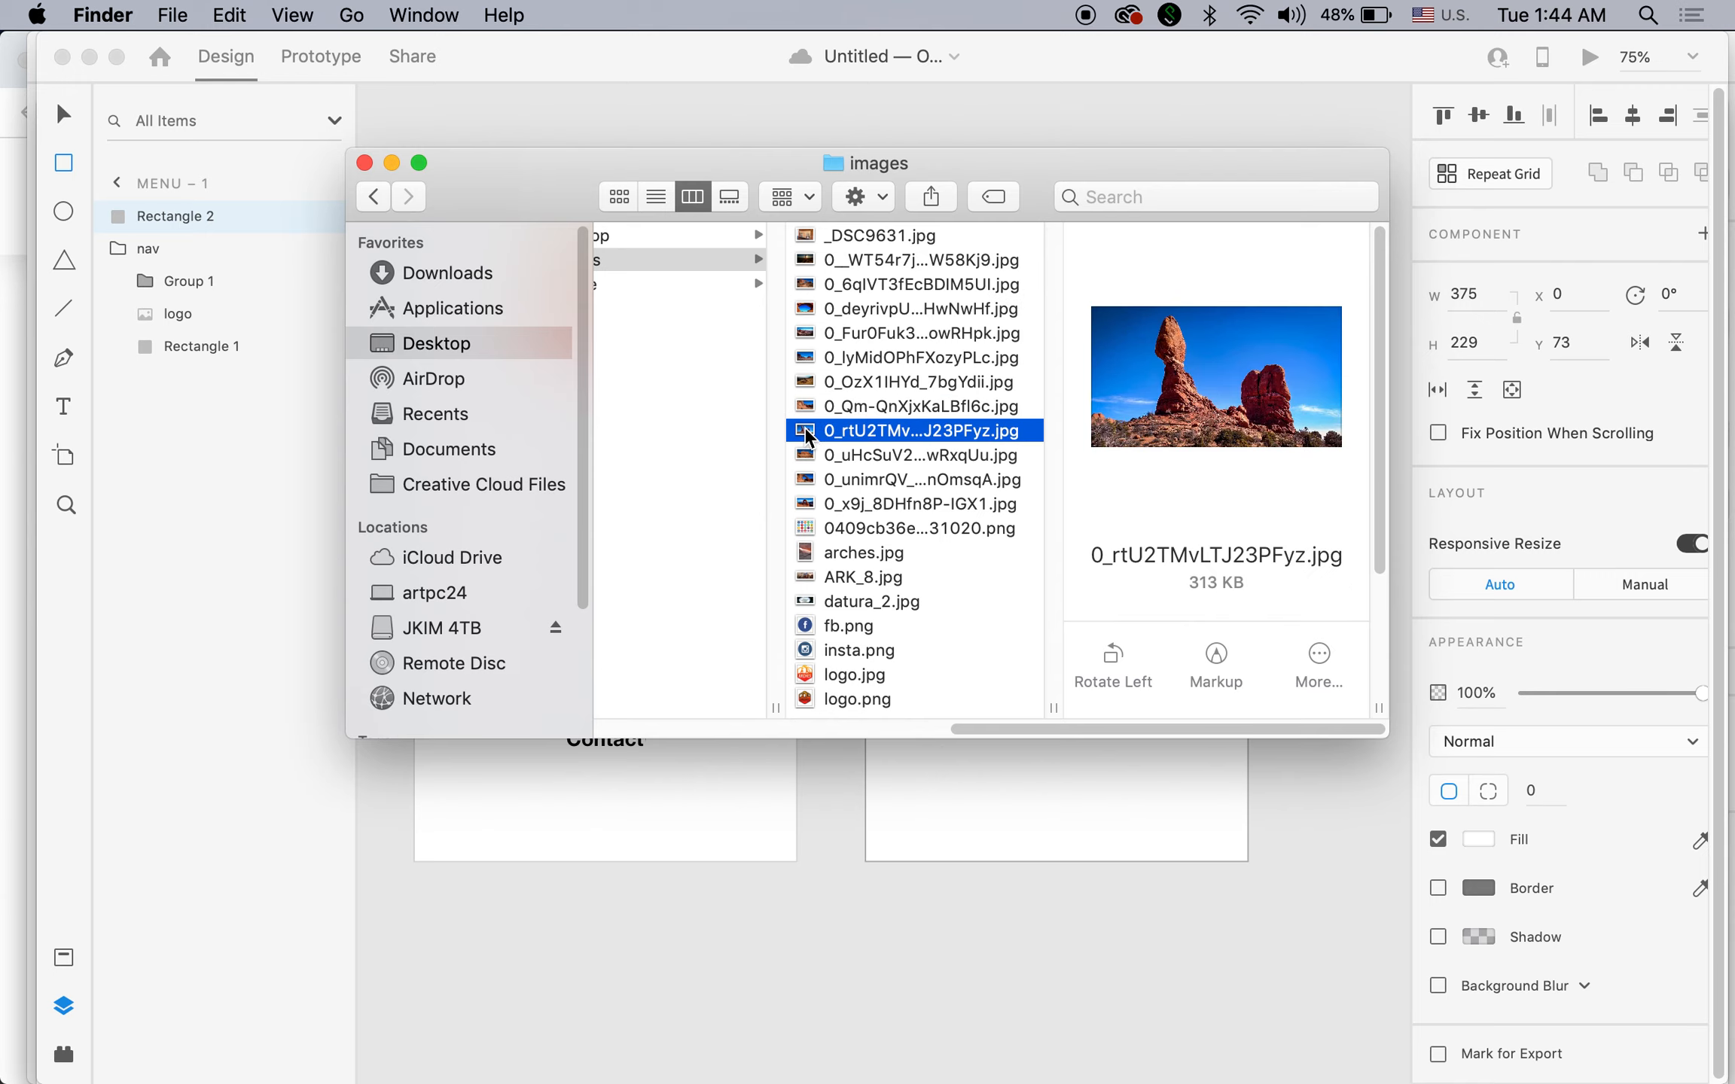
pyautogui.click(802, 451)
pyautogui.click(802, 478)
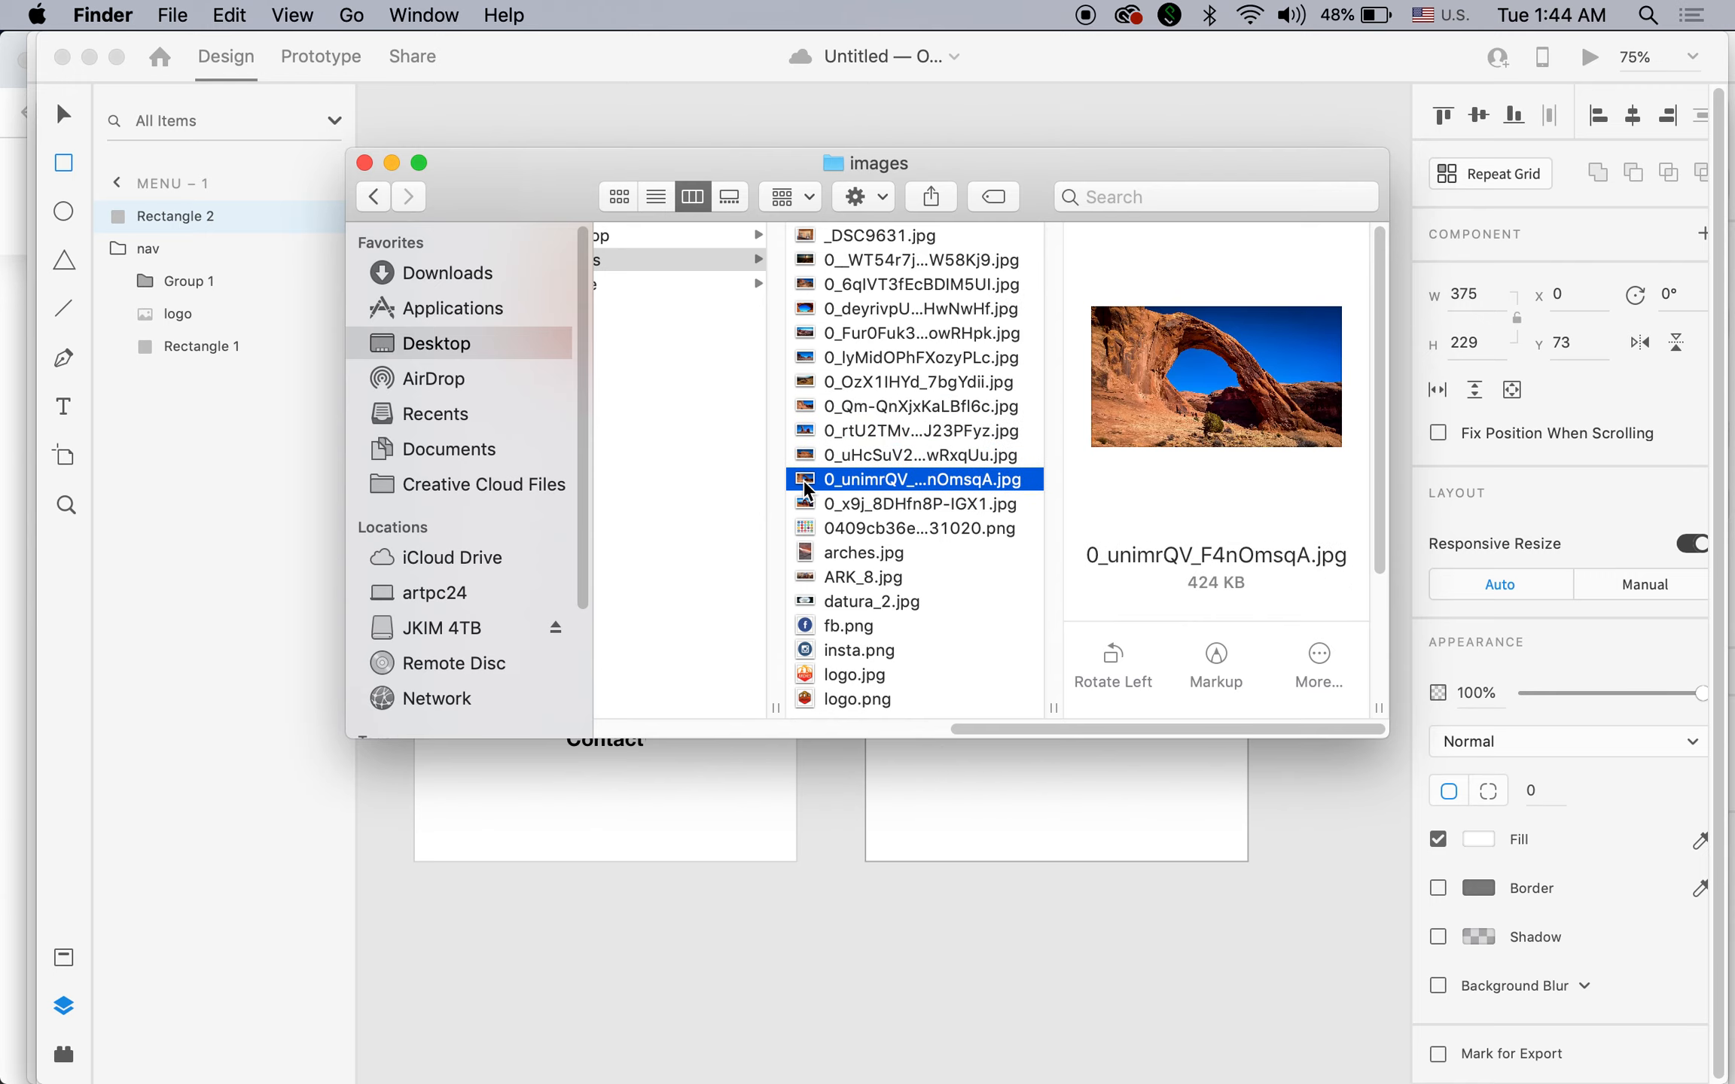
pyautogui.click(803, 502)
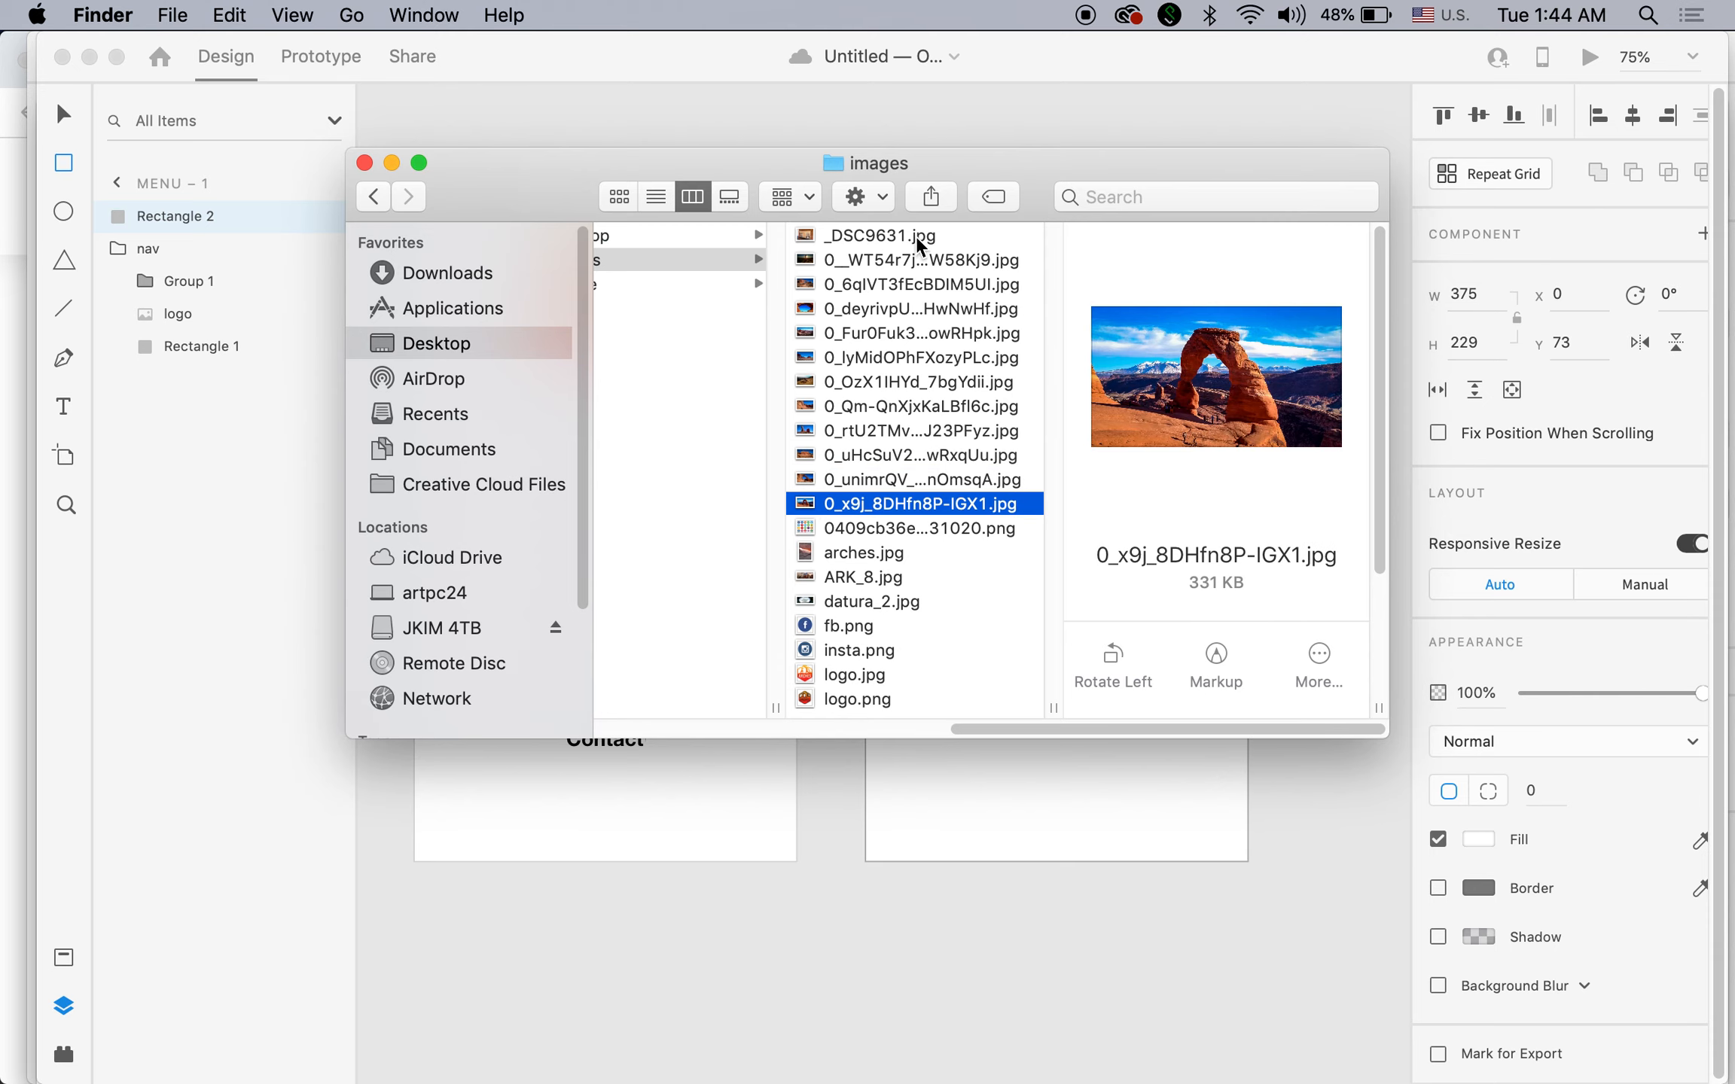
pyautogui.moveTo(953, 166); pyautogui.dragTo(1211, 574)
pyautogui.moveTo(1078, 912); pyautogui.dragTo(1028, 418)
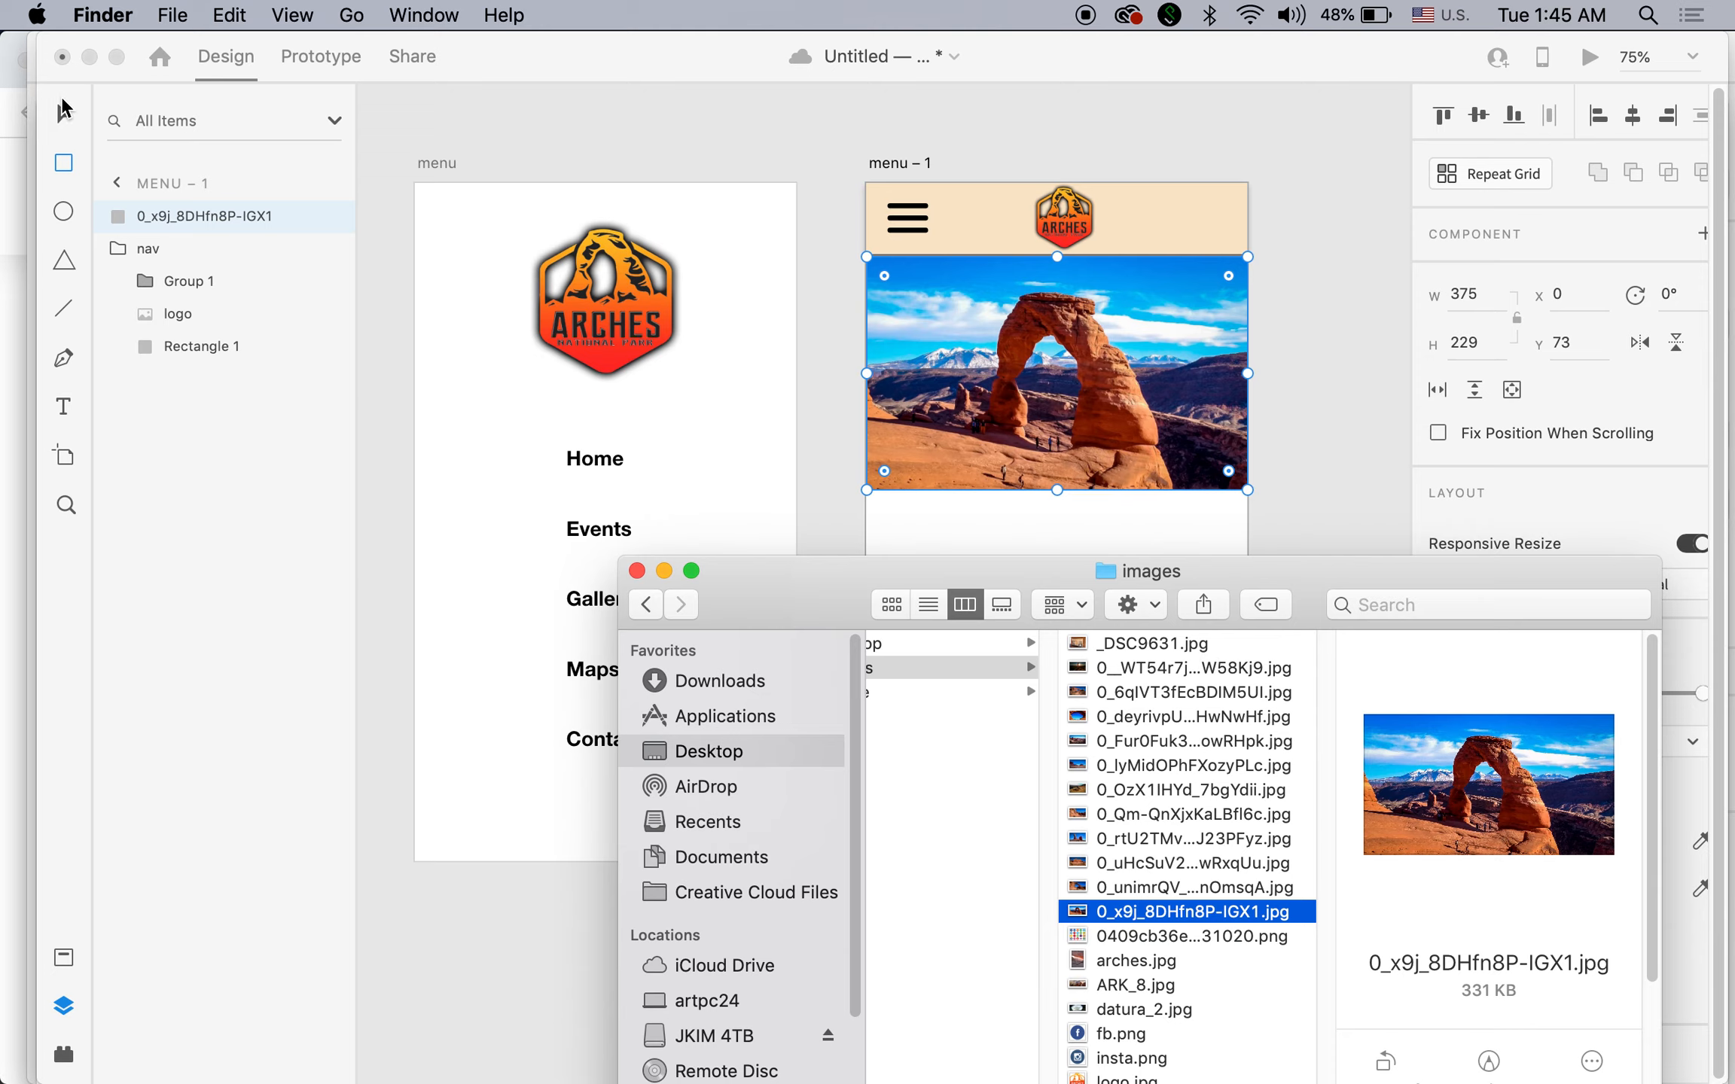
pyautogui.click(1154, 290)
pyautogui.click(1312, 304)
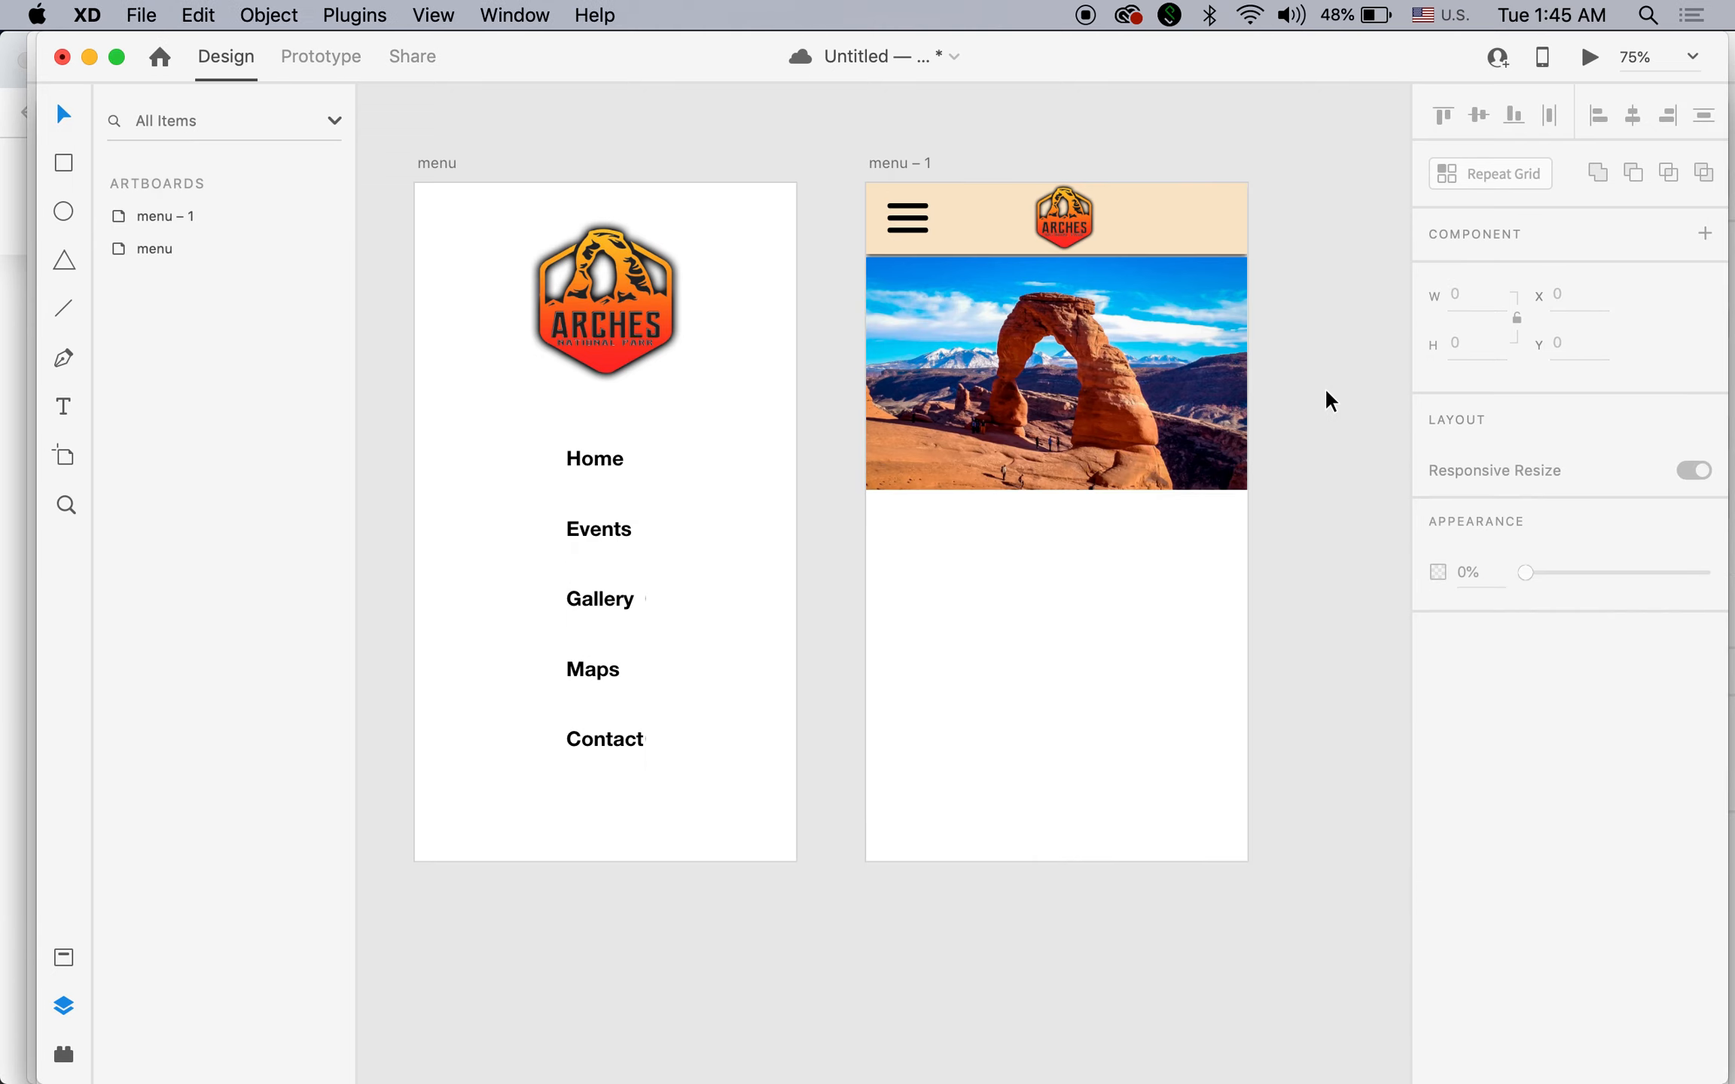
# Nudge the arch photo on the menu – 1 artboard up to Y 68 so it tucks against the header.
pyautogui.click(1069, 373)
pyautogui.press('Up')
pyautogui.press('Up')
pyautogui.press('Up')
pyautogui.press('Up')
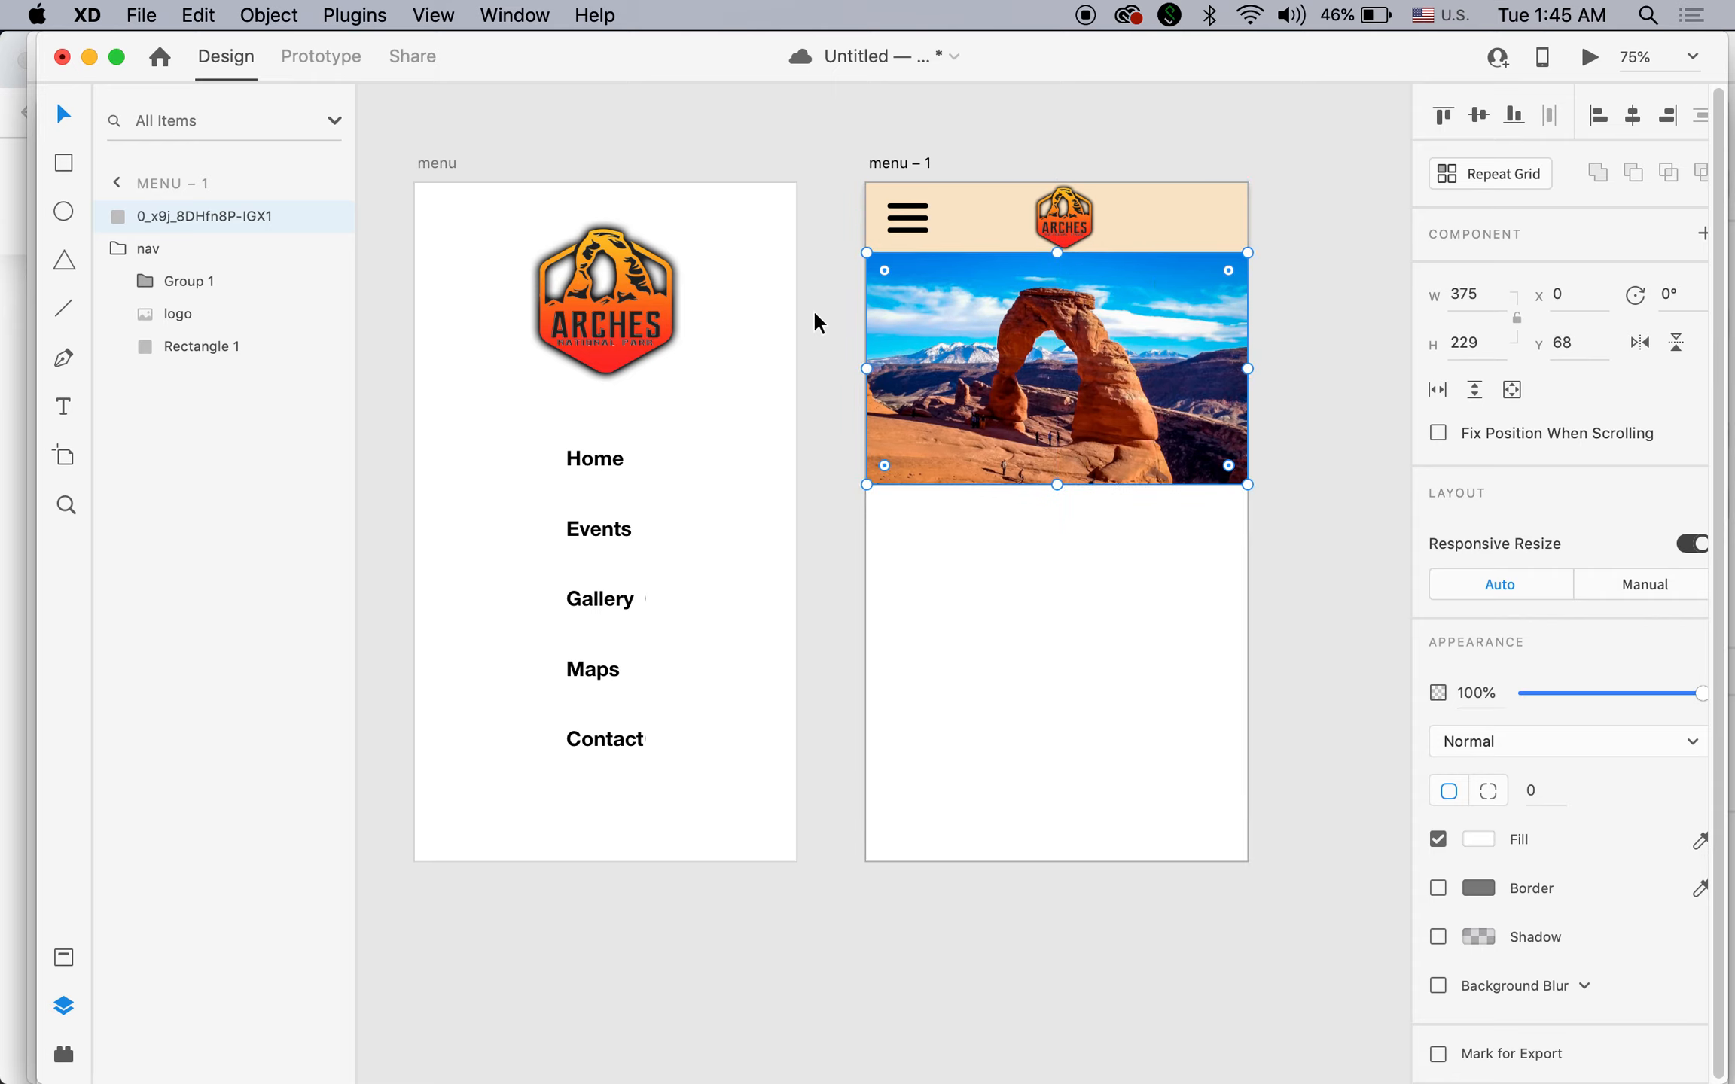
# Move the nav group above the arch photo in the menu – 1 artboard's layer order.
pyautogui.click(131, 249)
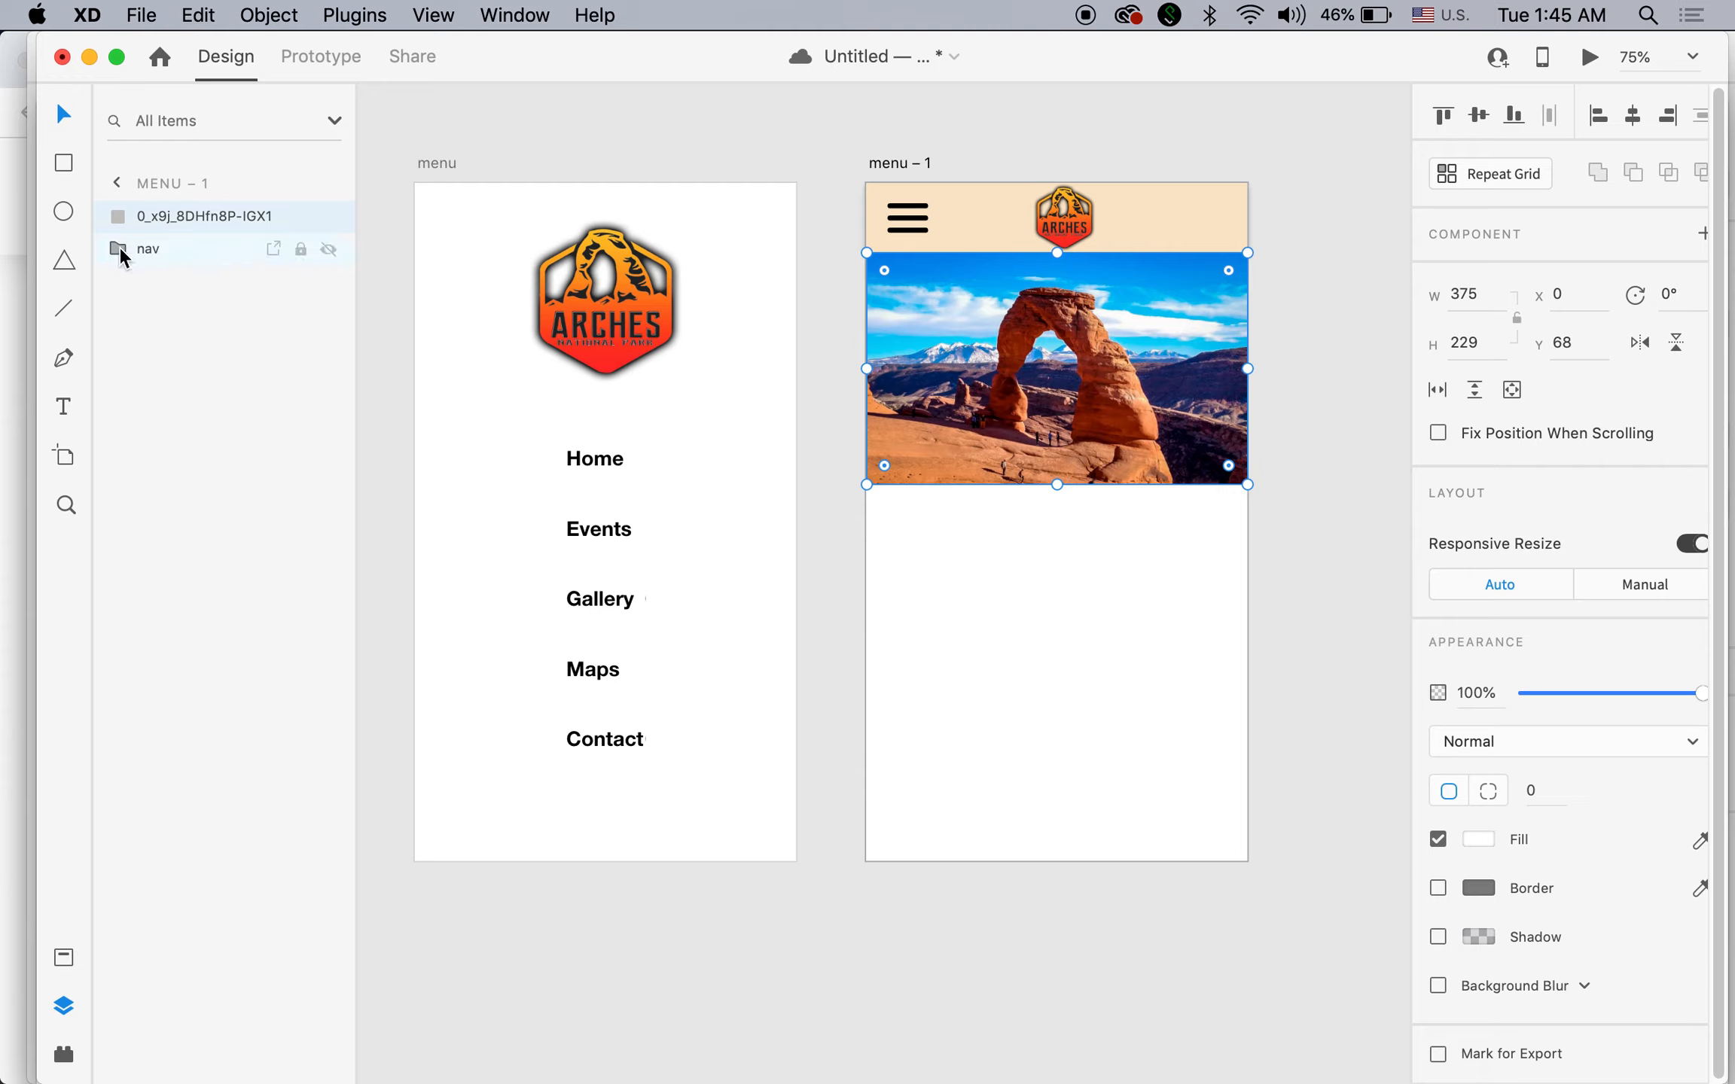
pyautogui.moveTo(119, 247); pyautogui.dragTo(118, 208)
pyautogui.click(1174, 592)
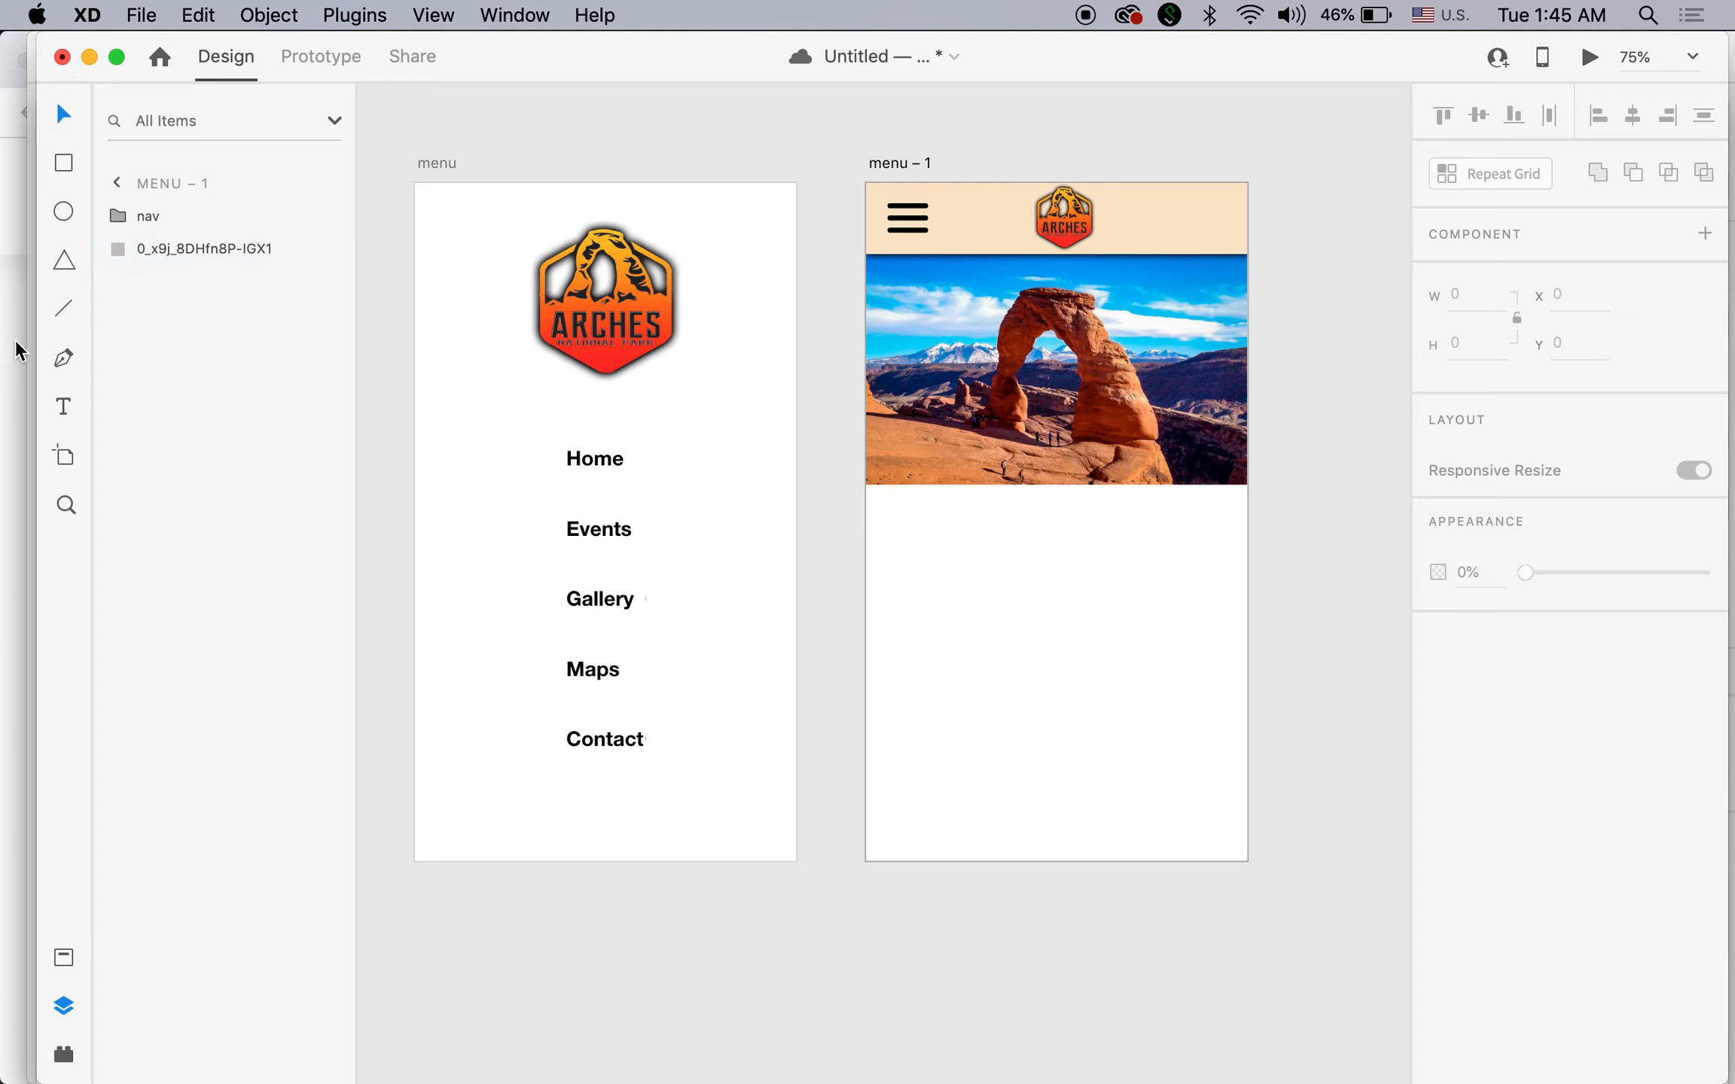
# Copy the About Arches National Park heading and body text from ArchesNP_app's home – 1 artboard into menu – 1, placing them just below the arch photo.
pyautogui.click(506, 16)
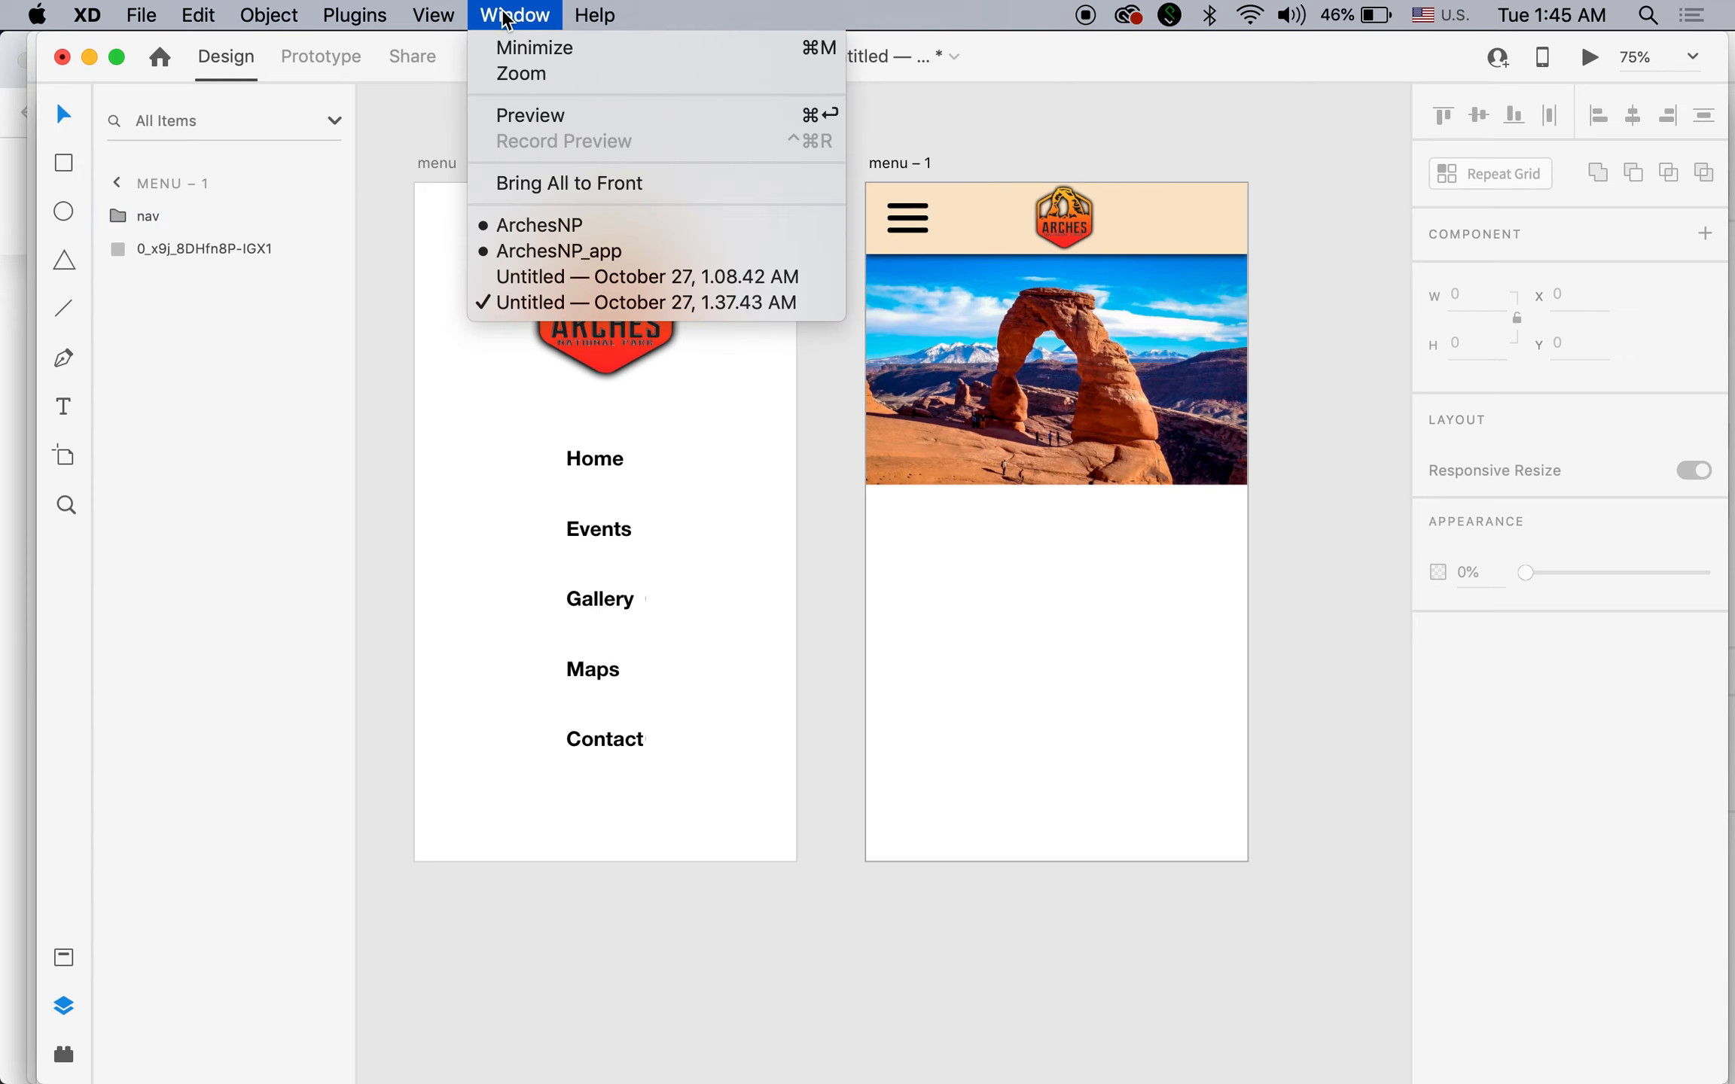
pyautogui.click(559, 250)
pyautogui.click(911, 529)
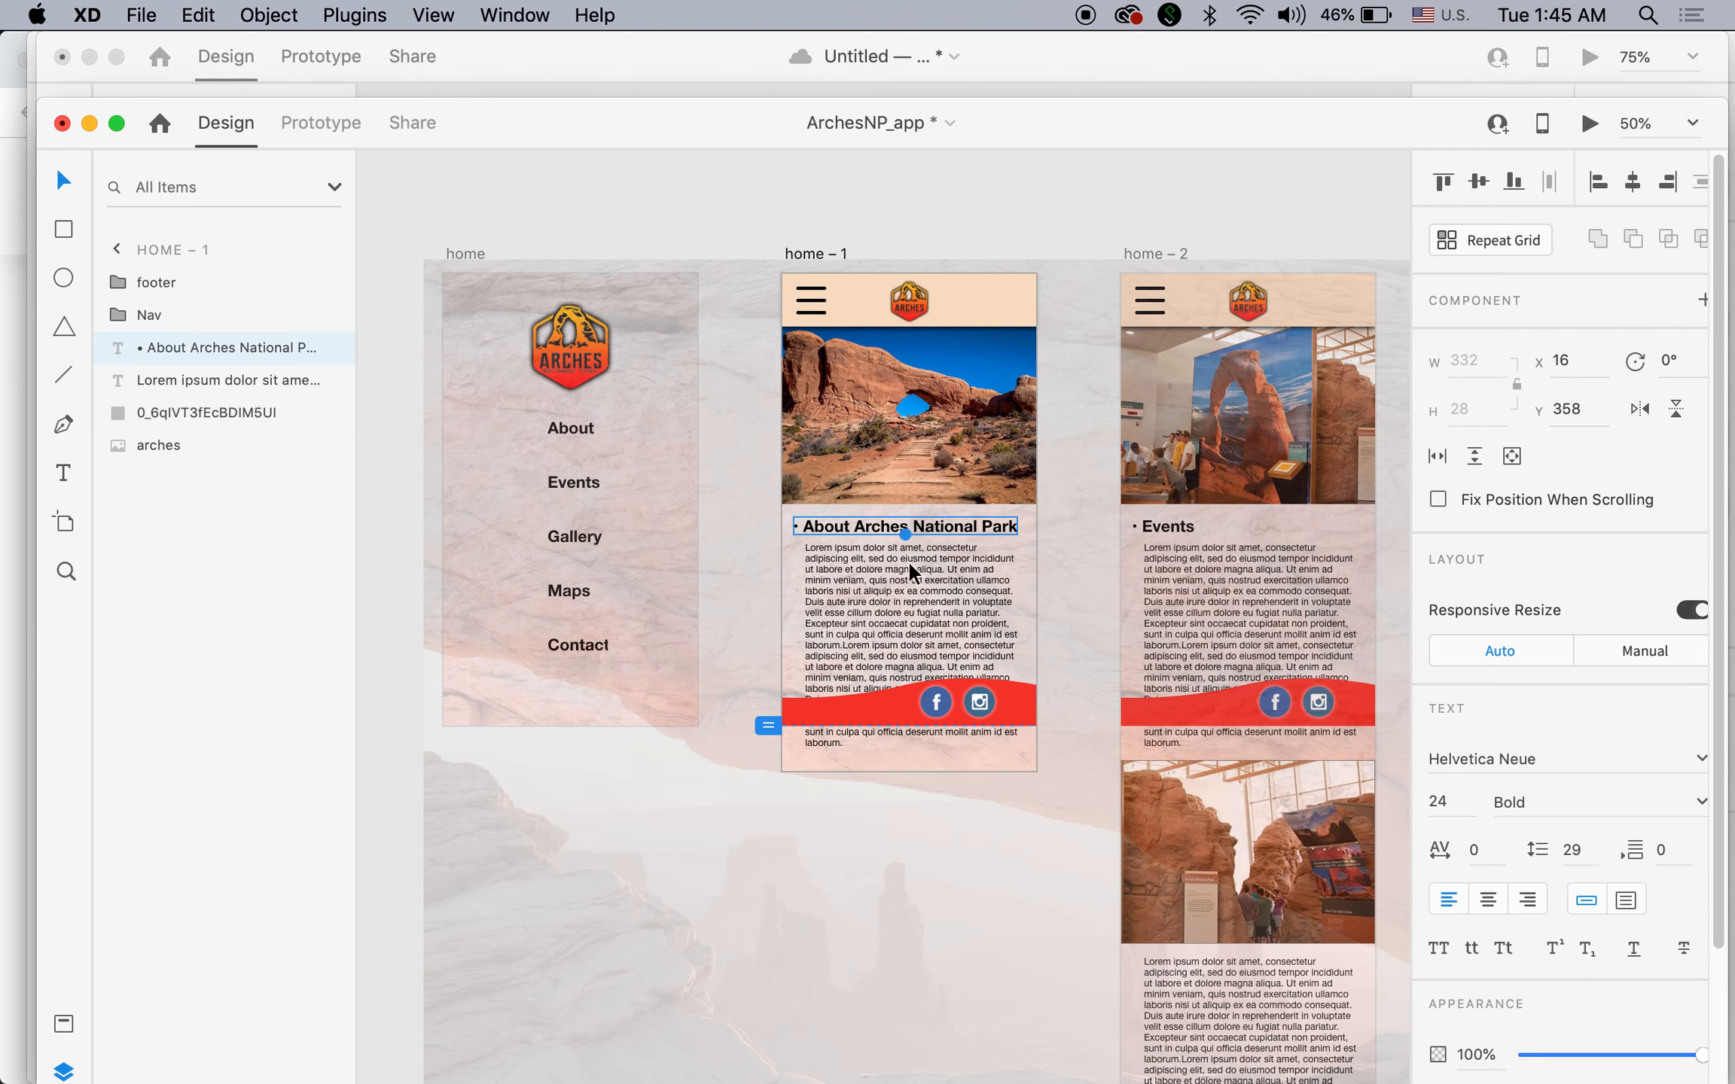
pyautogui.keyDown('shift'); pyautogui.click(909, 599); pyautogui.keyUp('shift')
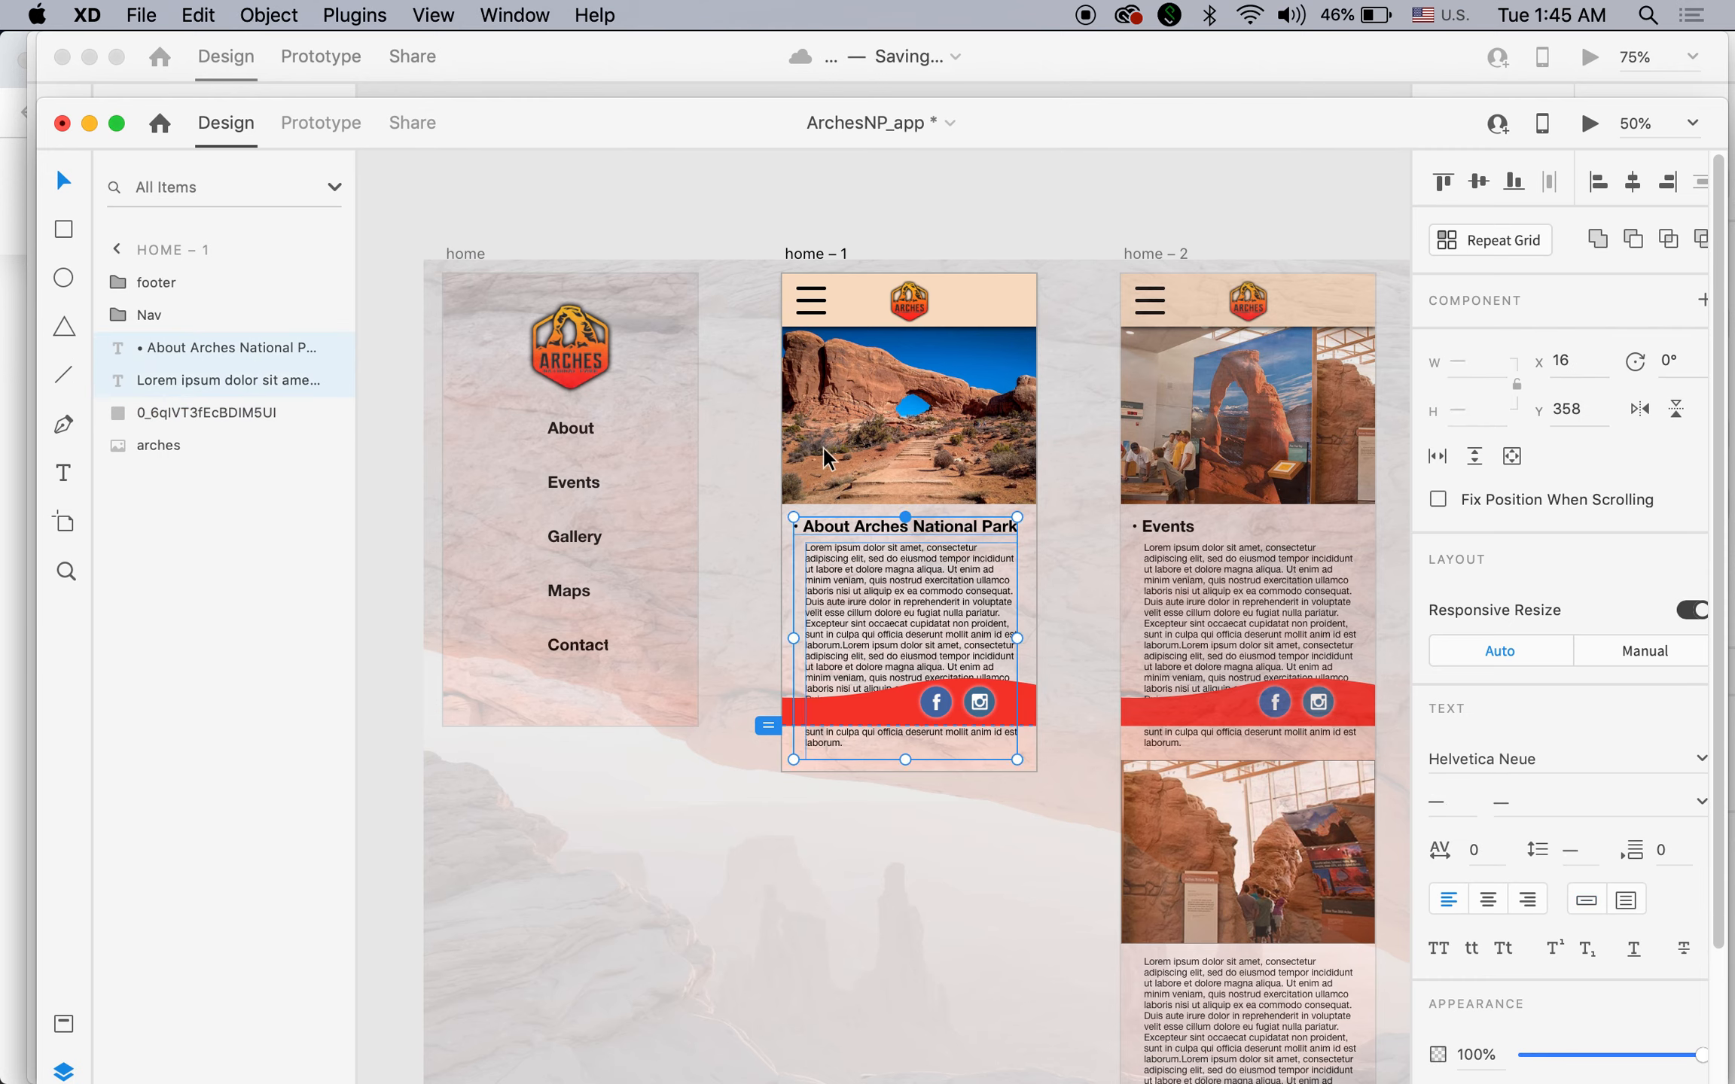
pyautogui.click(607, 66)
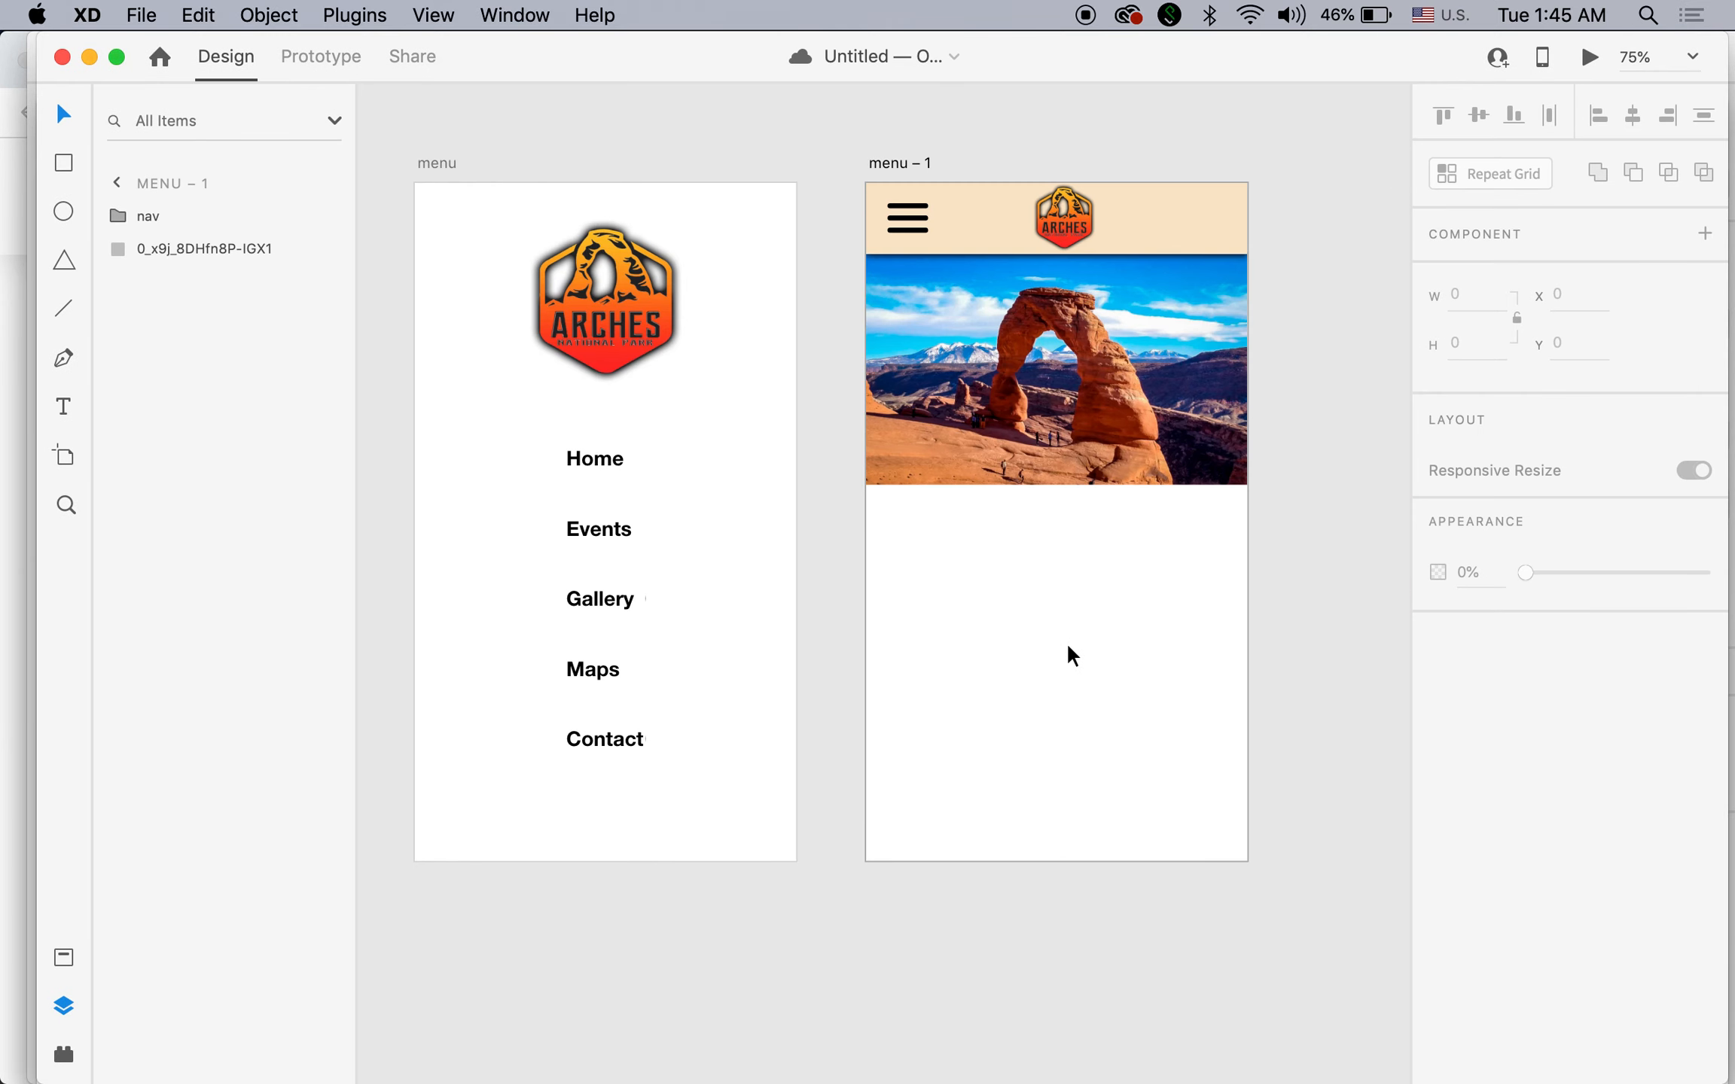
pyautogui.press('super+v')
pyautogui.moveTo(1056, 653); pyautogui.dragTo(1052, 607)
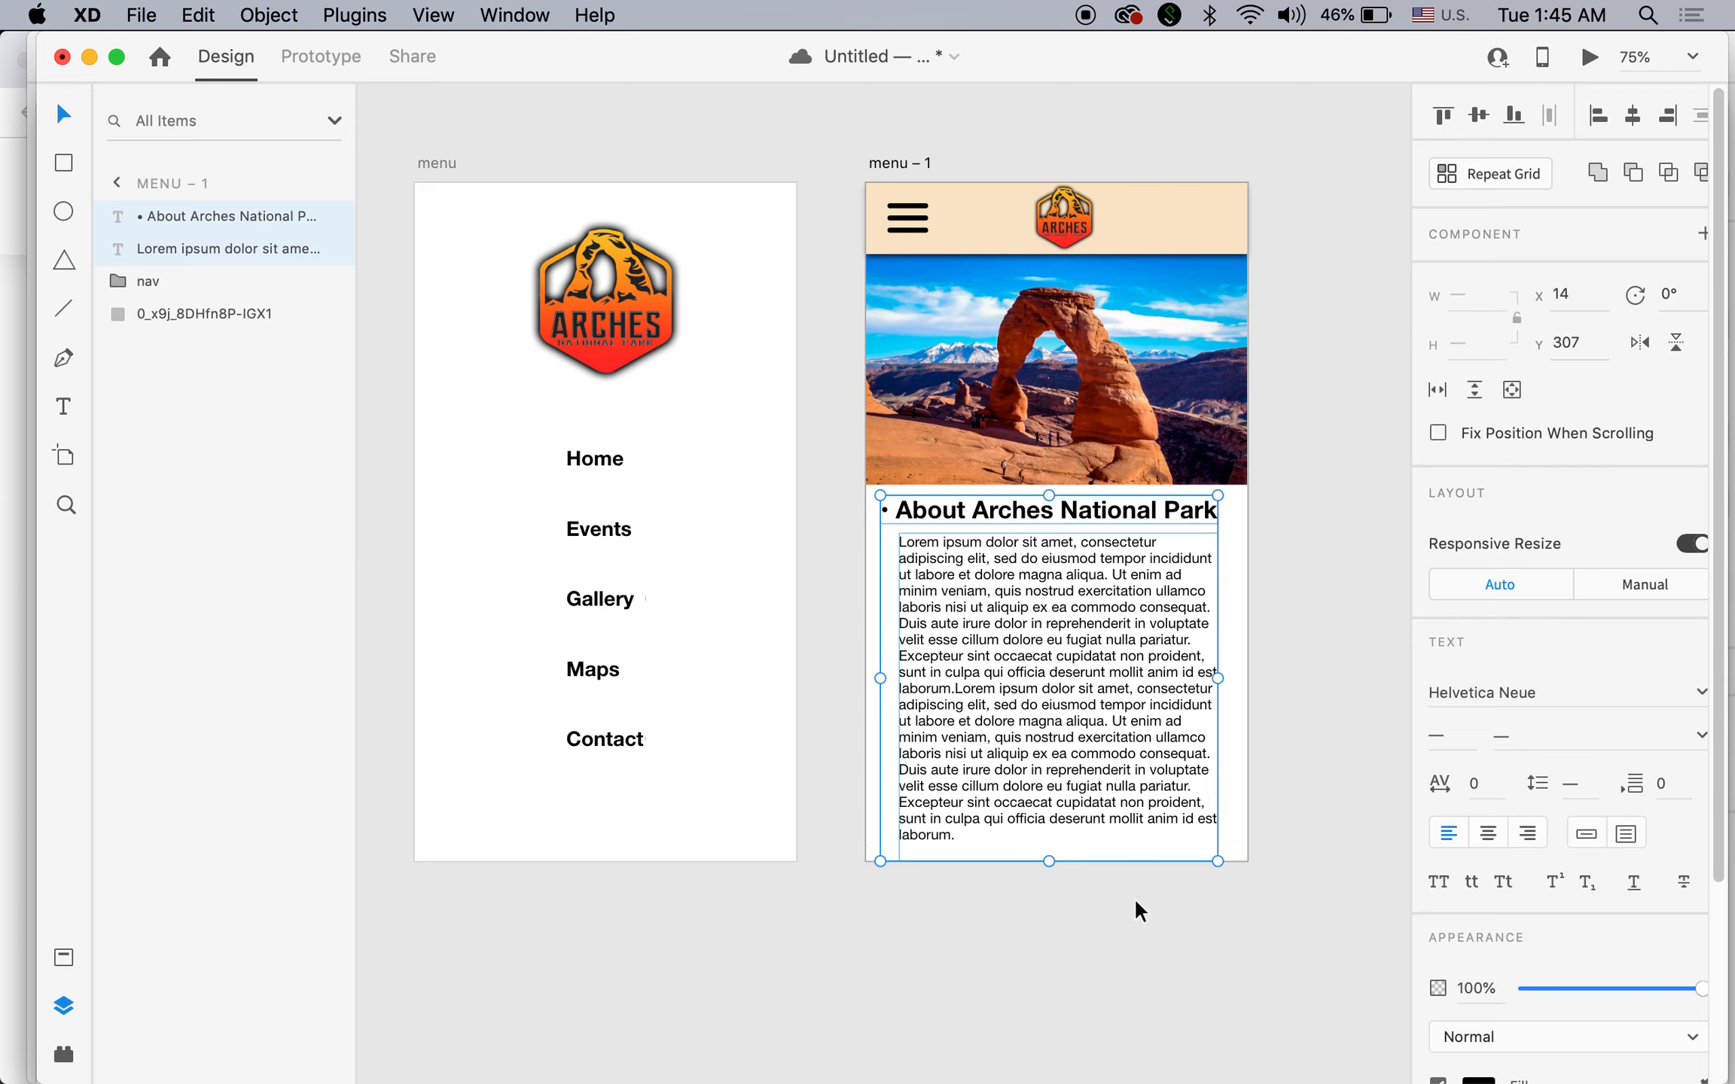
# Extend the menu – 1 artboard downward to a height of 753.
pyautogui.click(1283, 772)
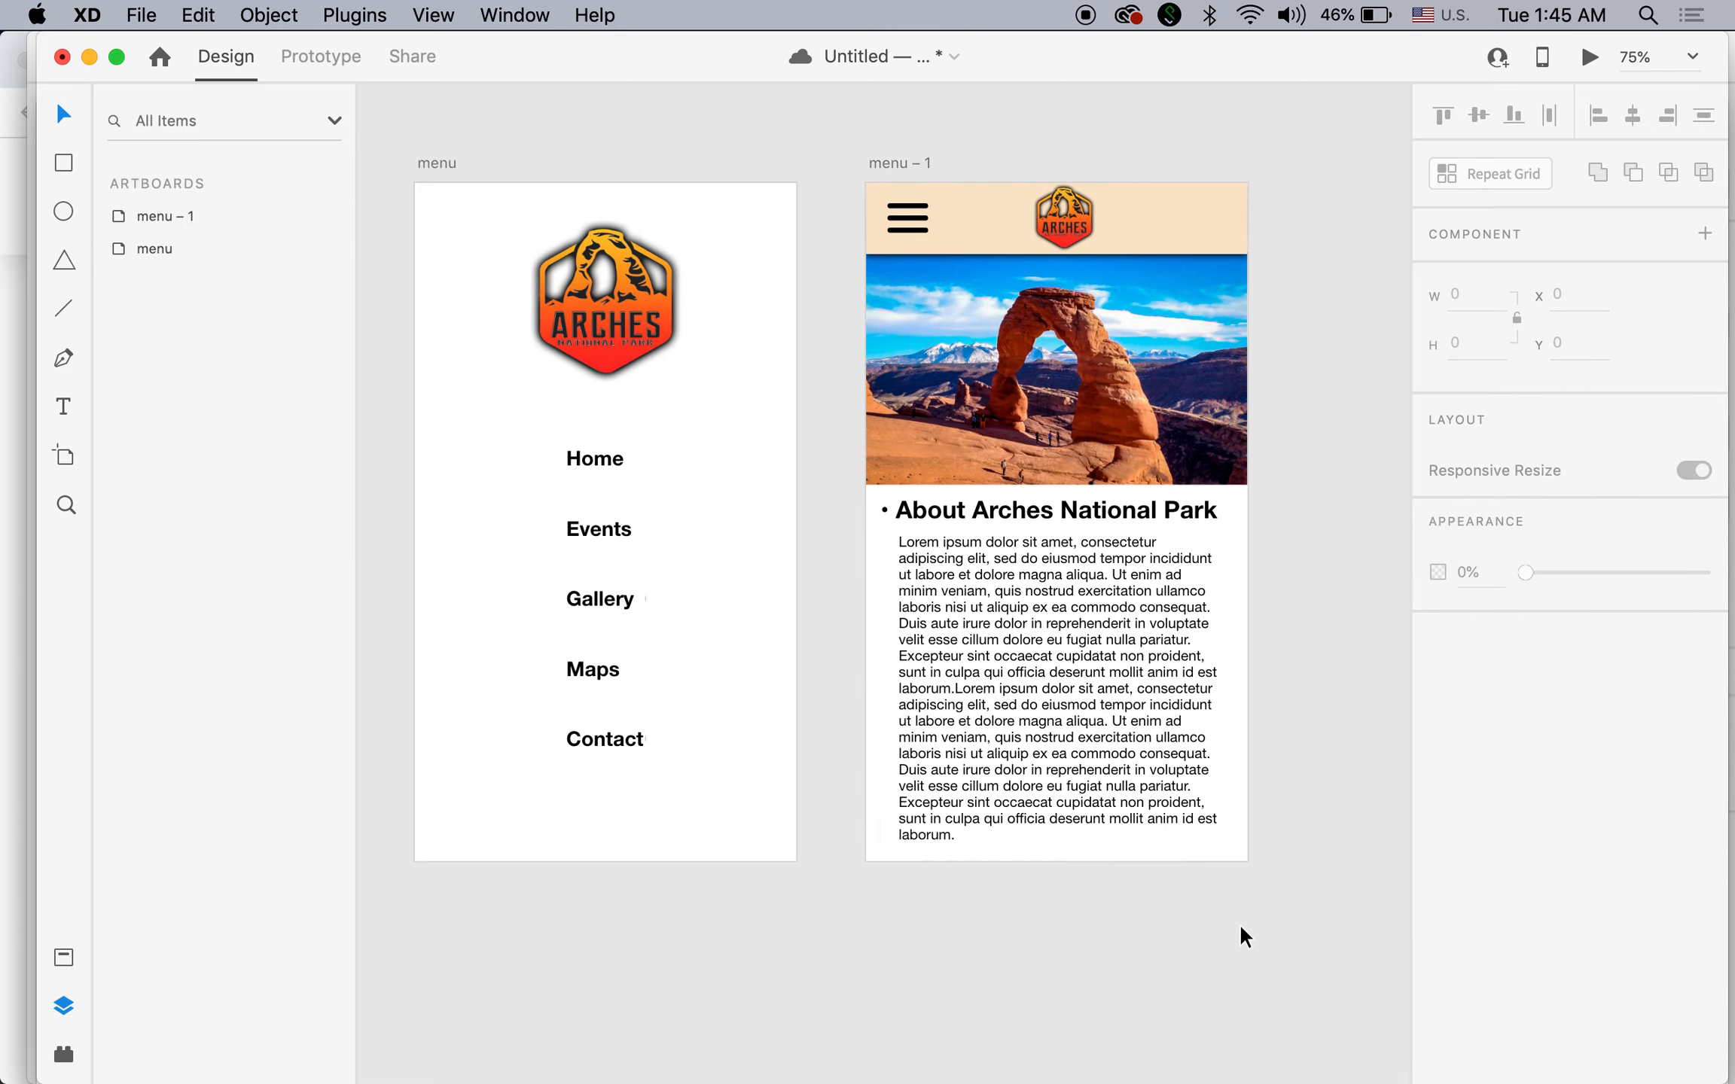
pyautogui.click(901, 164)
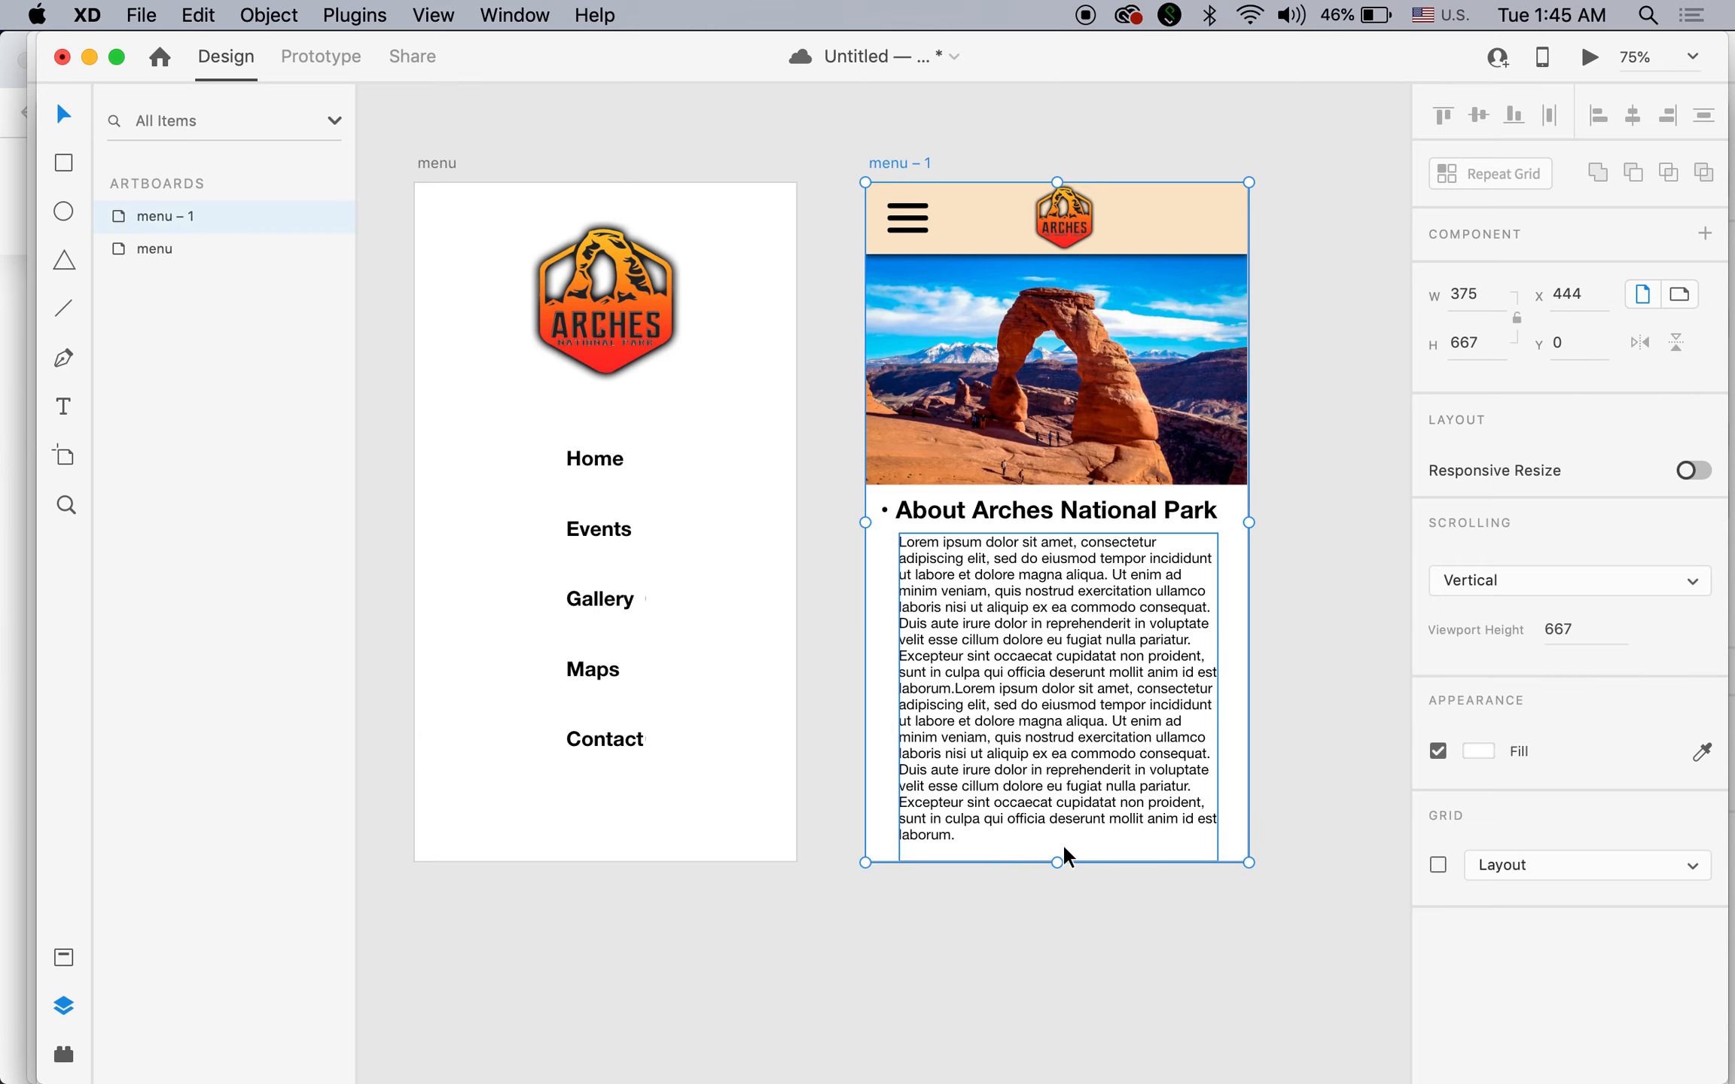
pyautogui.moveTo(1058, 872); pyautogui.dragTo(1056, 950)
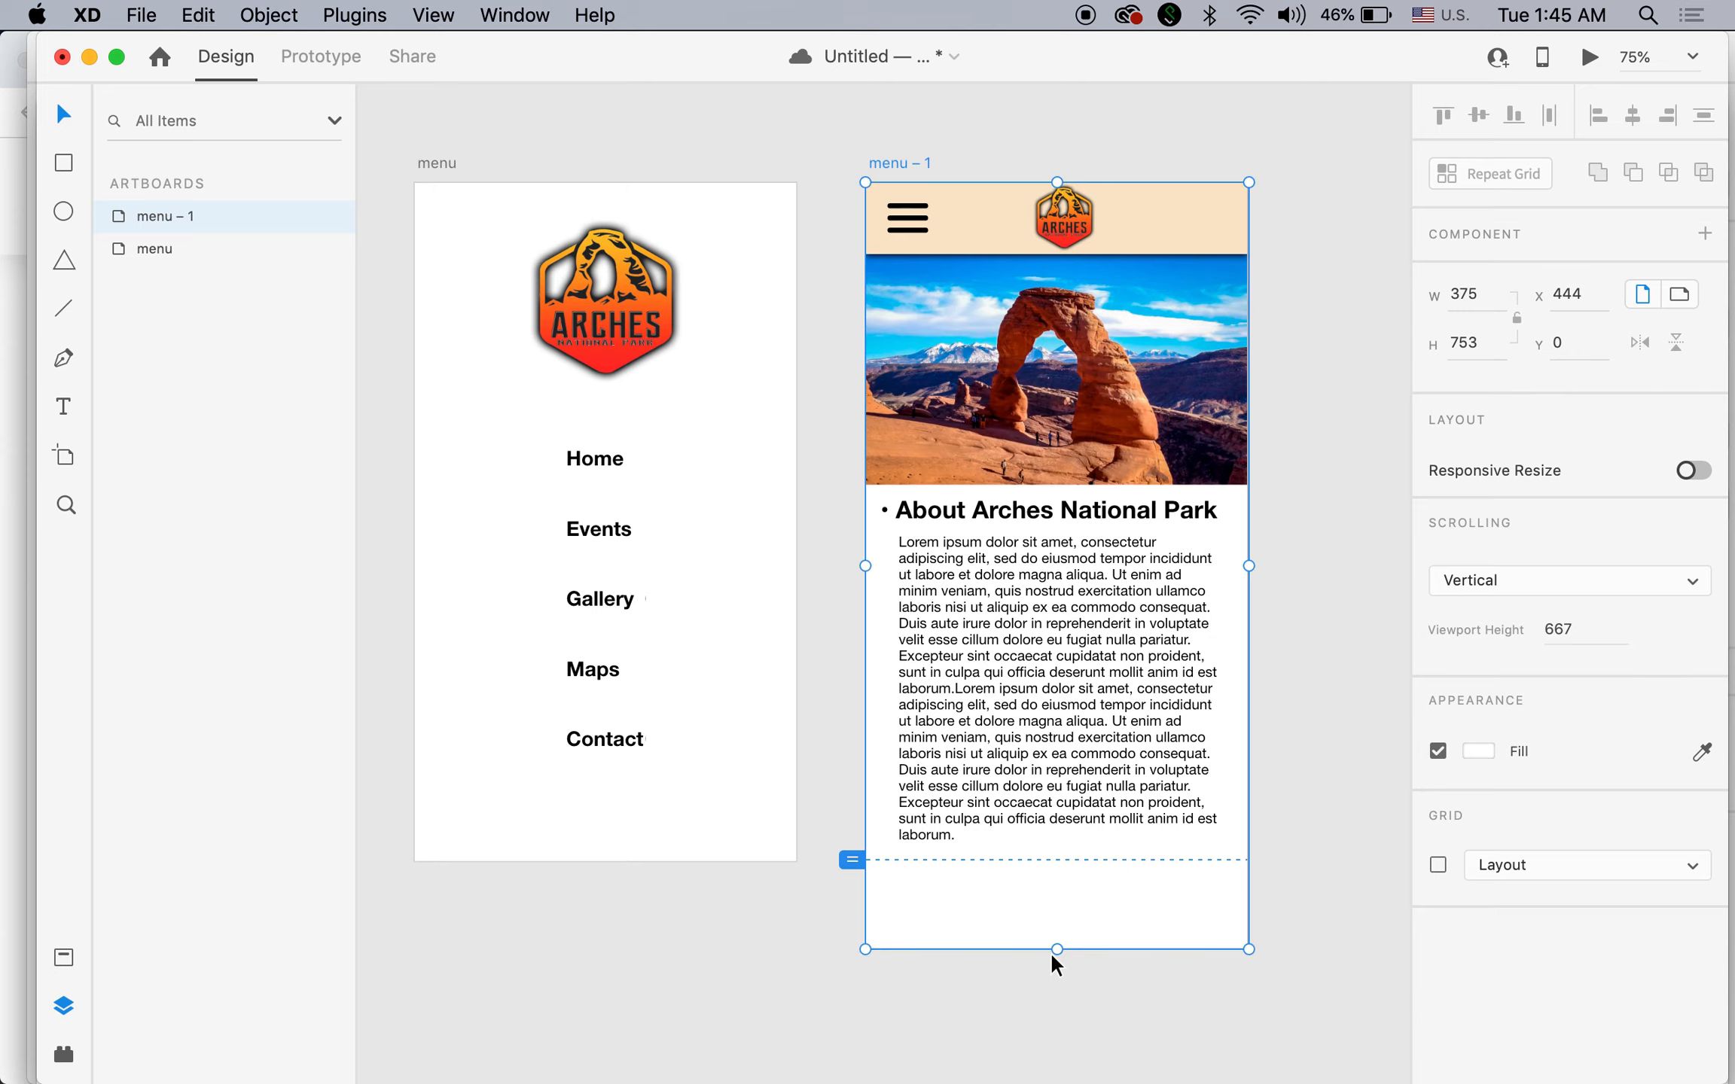
# Copy the Footer group from the About artboard in the ArchesNP document and return to the untitled app document.
pyautogui.click(515, 15)
pyautogui.click(559, 229)
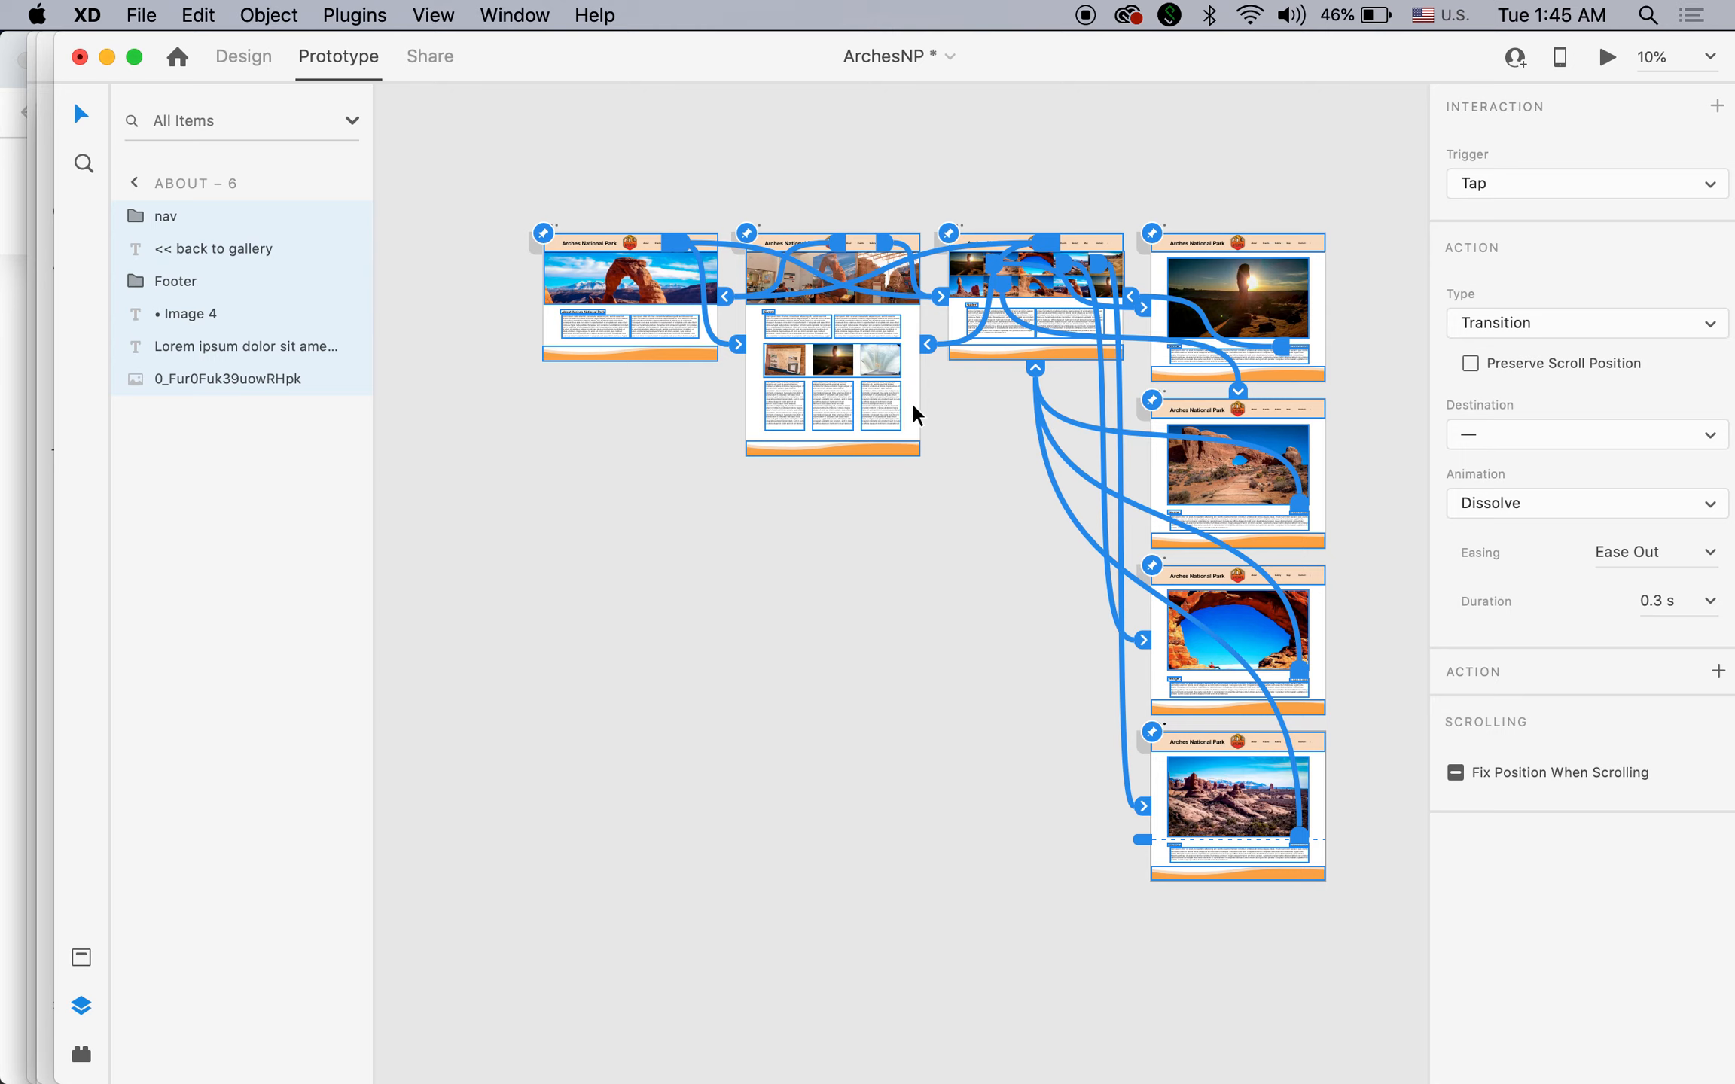
pyautogui.click(258, 58)
pyautogui.click(518, 444)
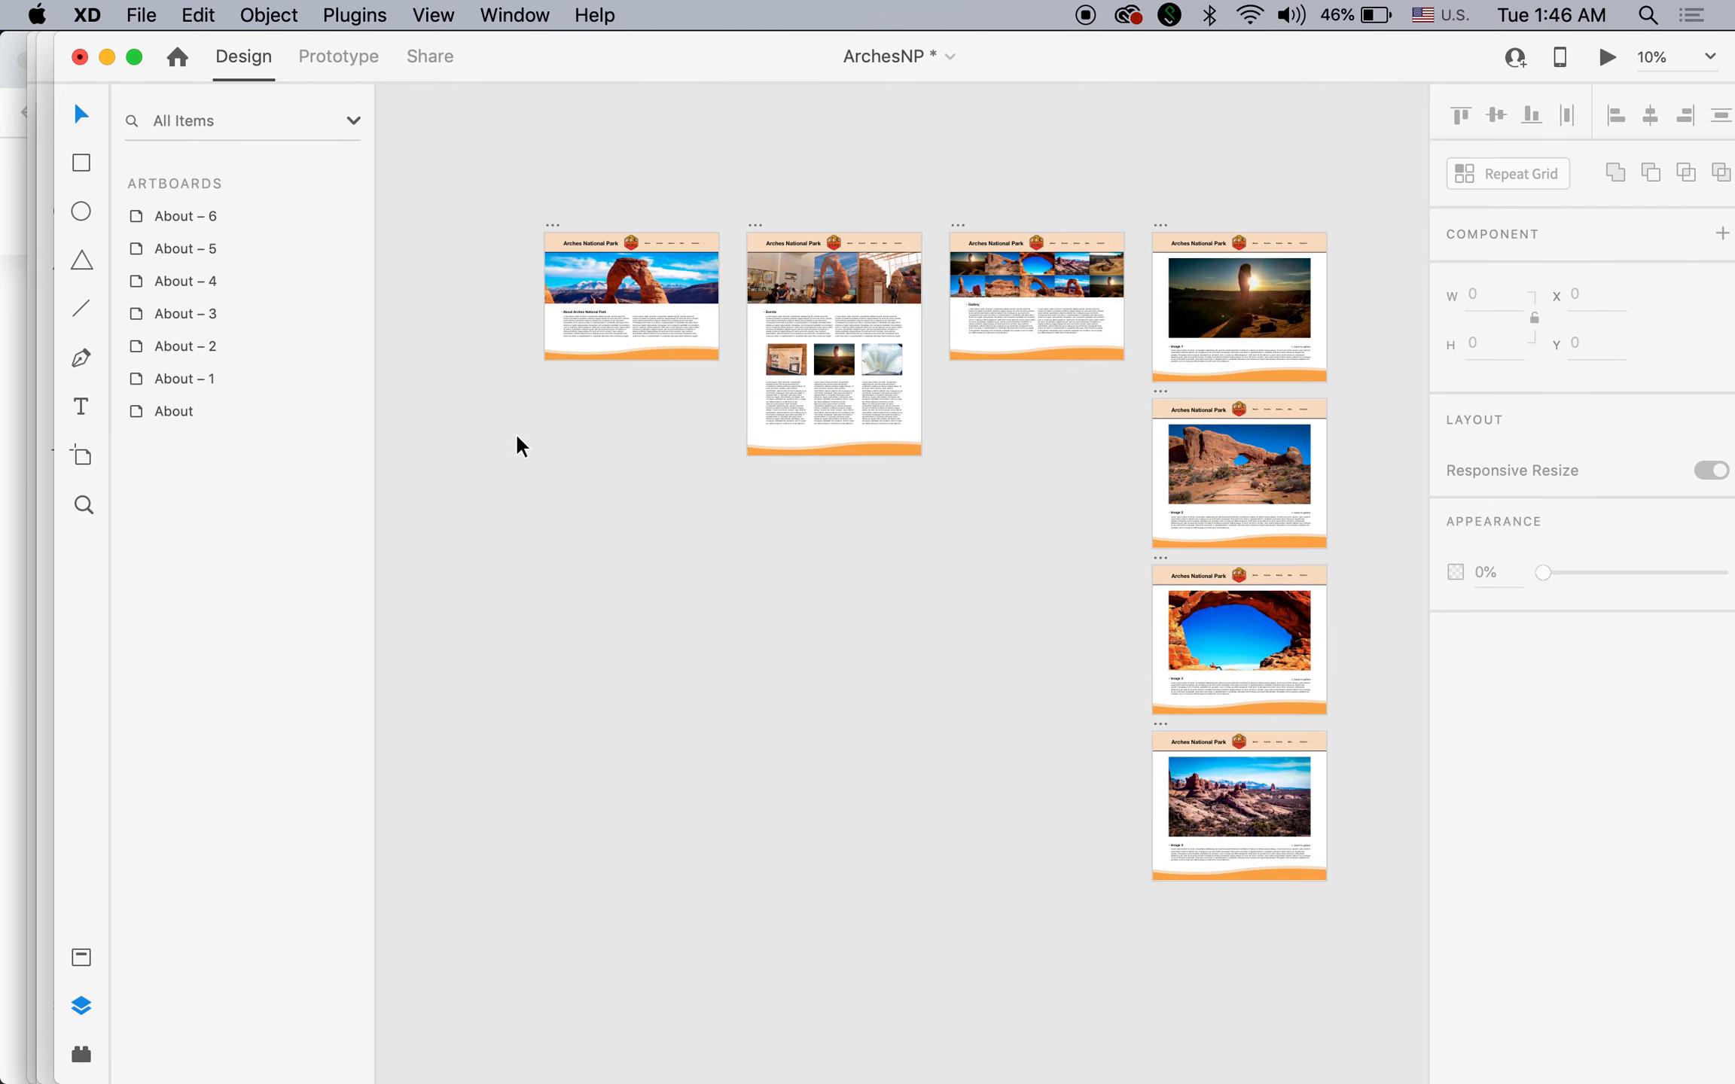
pyautogui.click(648, 355)
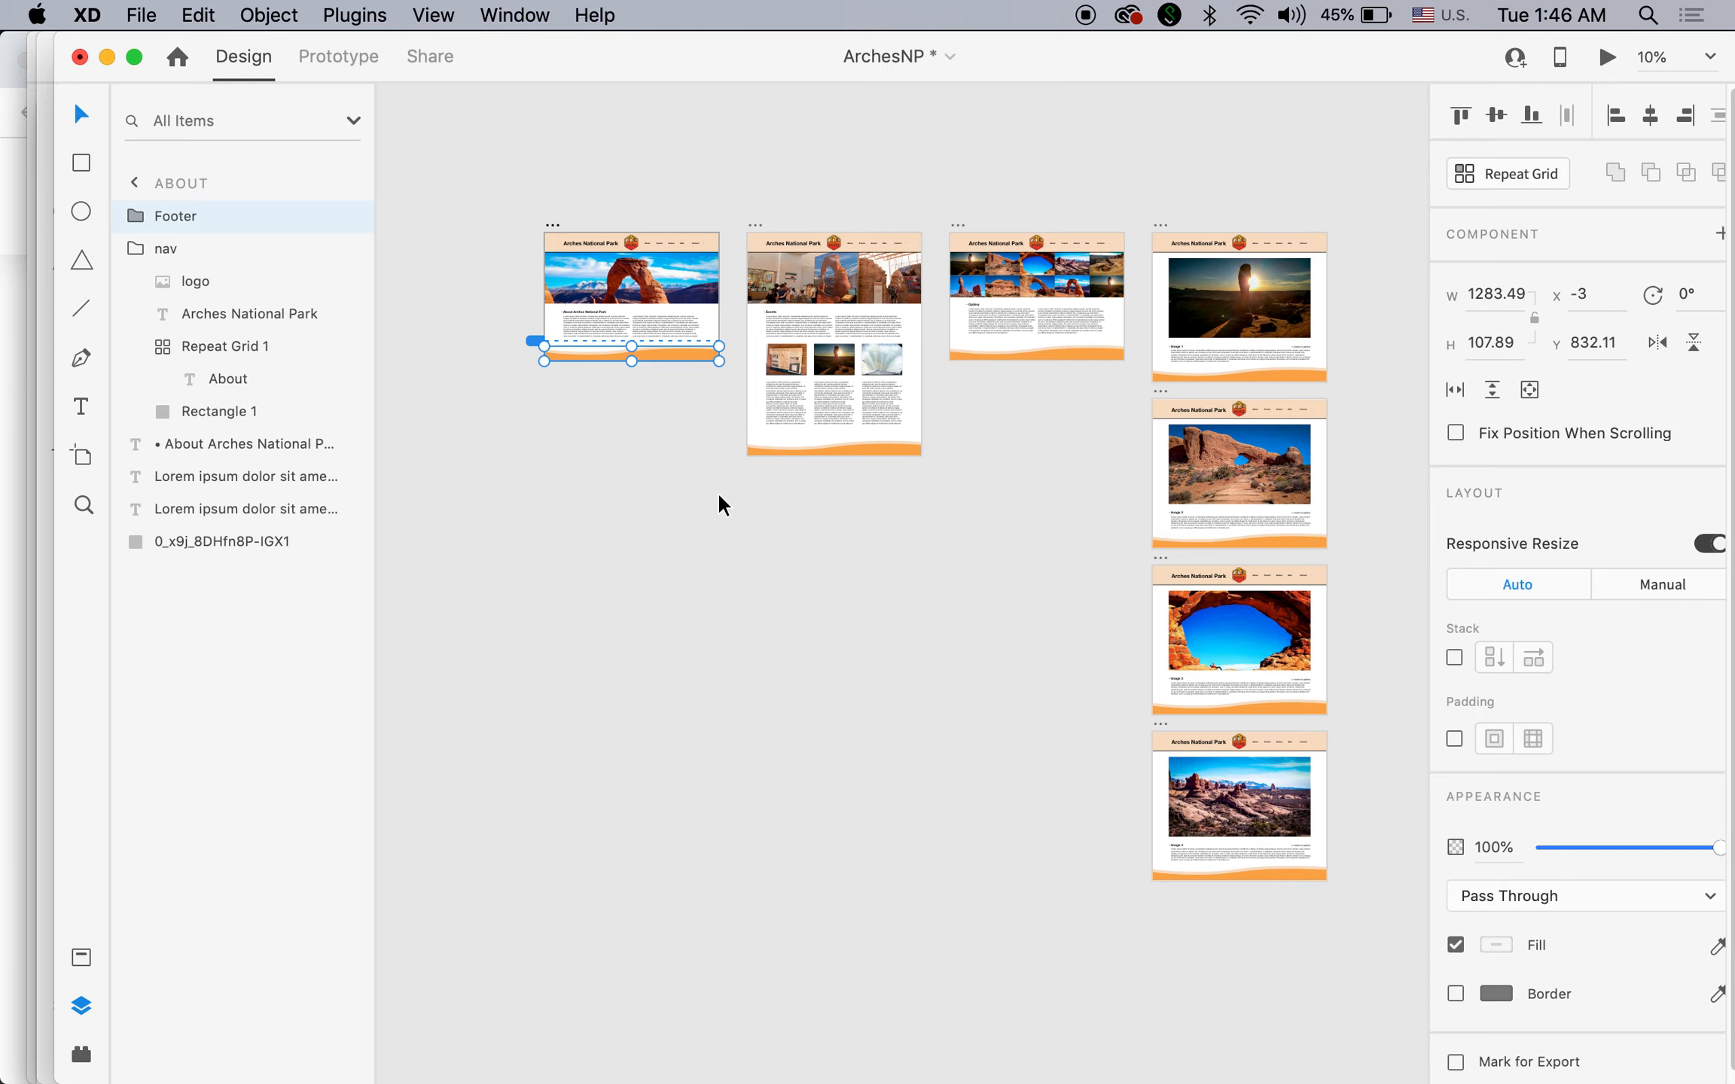
pyautogui.click(514, 15)
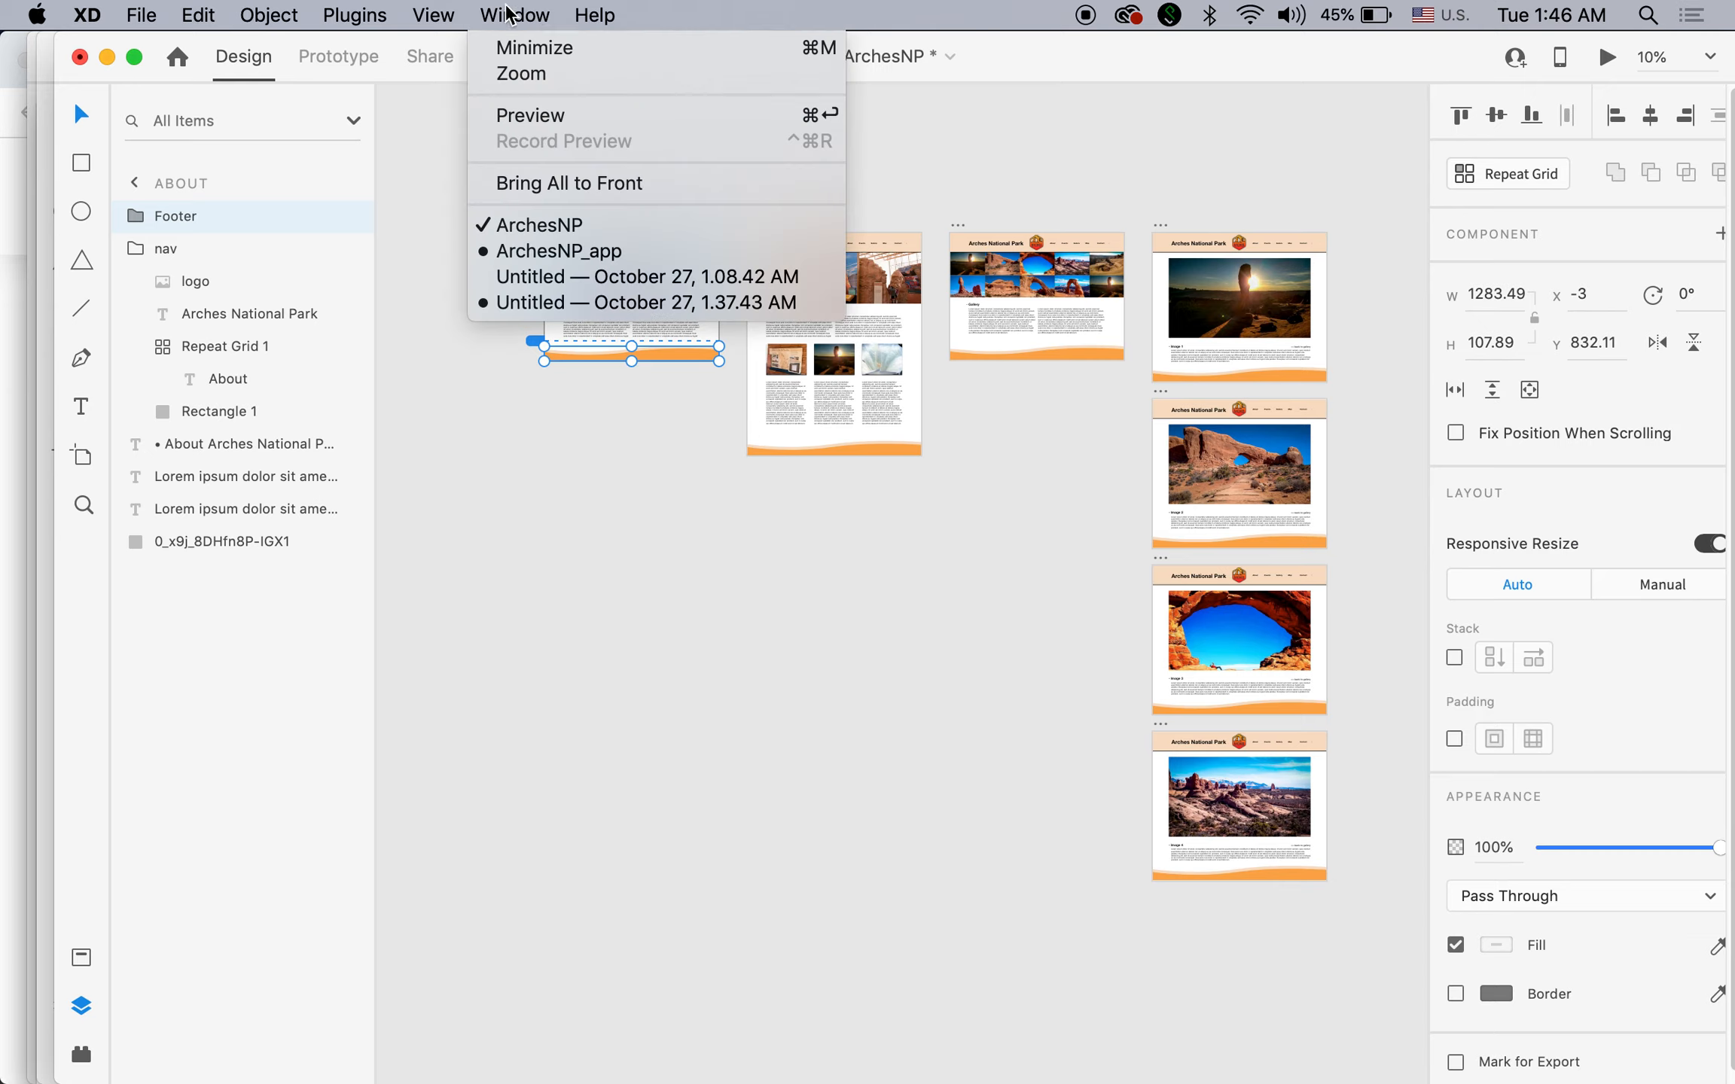
pyautogui.click(572, 302)
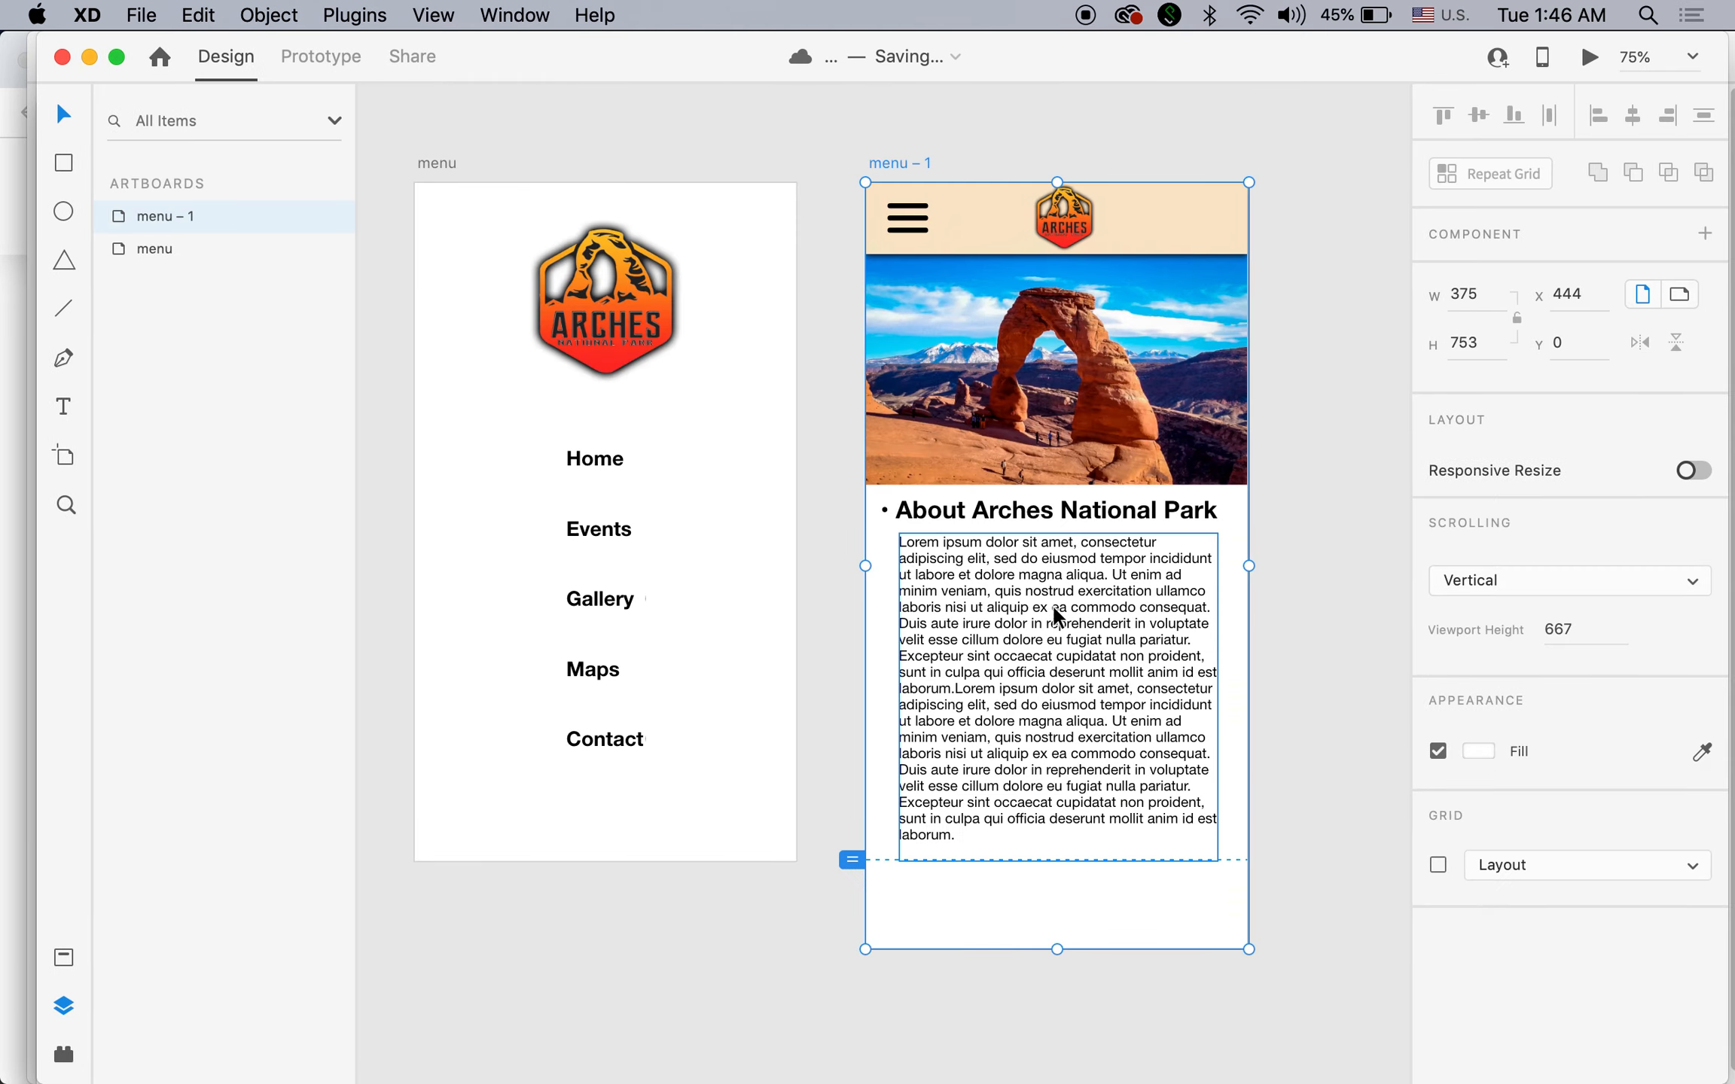
# Paste the footer into menu – 1 and scale it to 375 wide and about 82.5 high along the artboard's lower edge.
pyautogui.keyDown('alt'); pyautogui.keyDown('super'); pyautogui.click(964, 856); pyautogui.keyUp('super'); pyautogui.keyUp('alt')
pyautogui.keyDown('alt'); pyautogui.keyDown('super'); pyautogui.click(1061, 866); pyautogui.keyUp('super'); pyautogui.keyUp('alt')
pyautogui.moveTo(1061, 881); pyautogui.dragTo(873, 539)
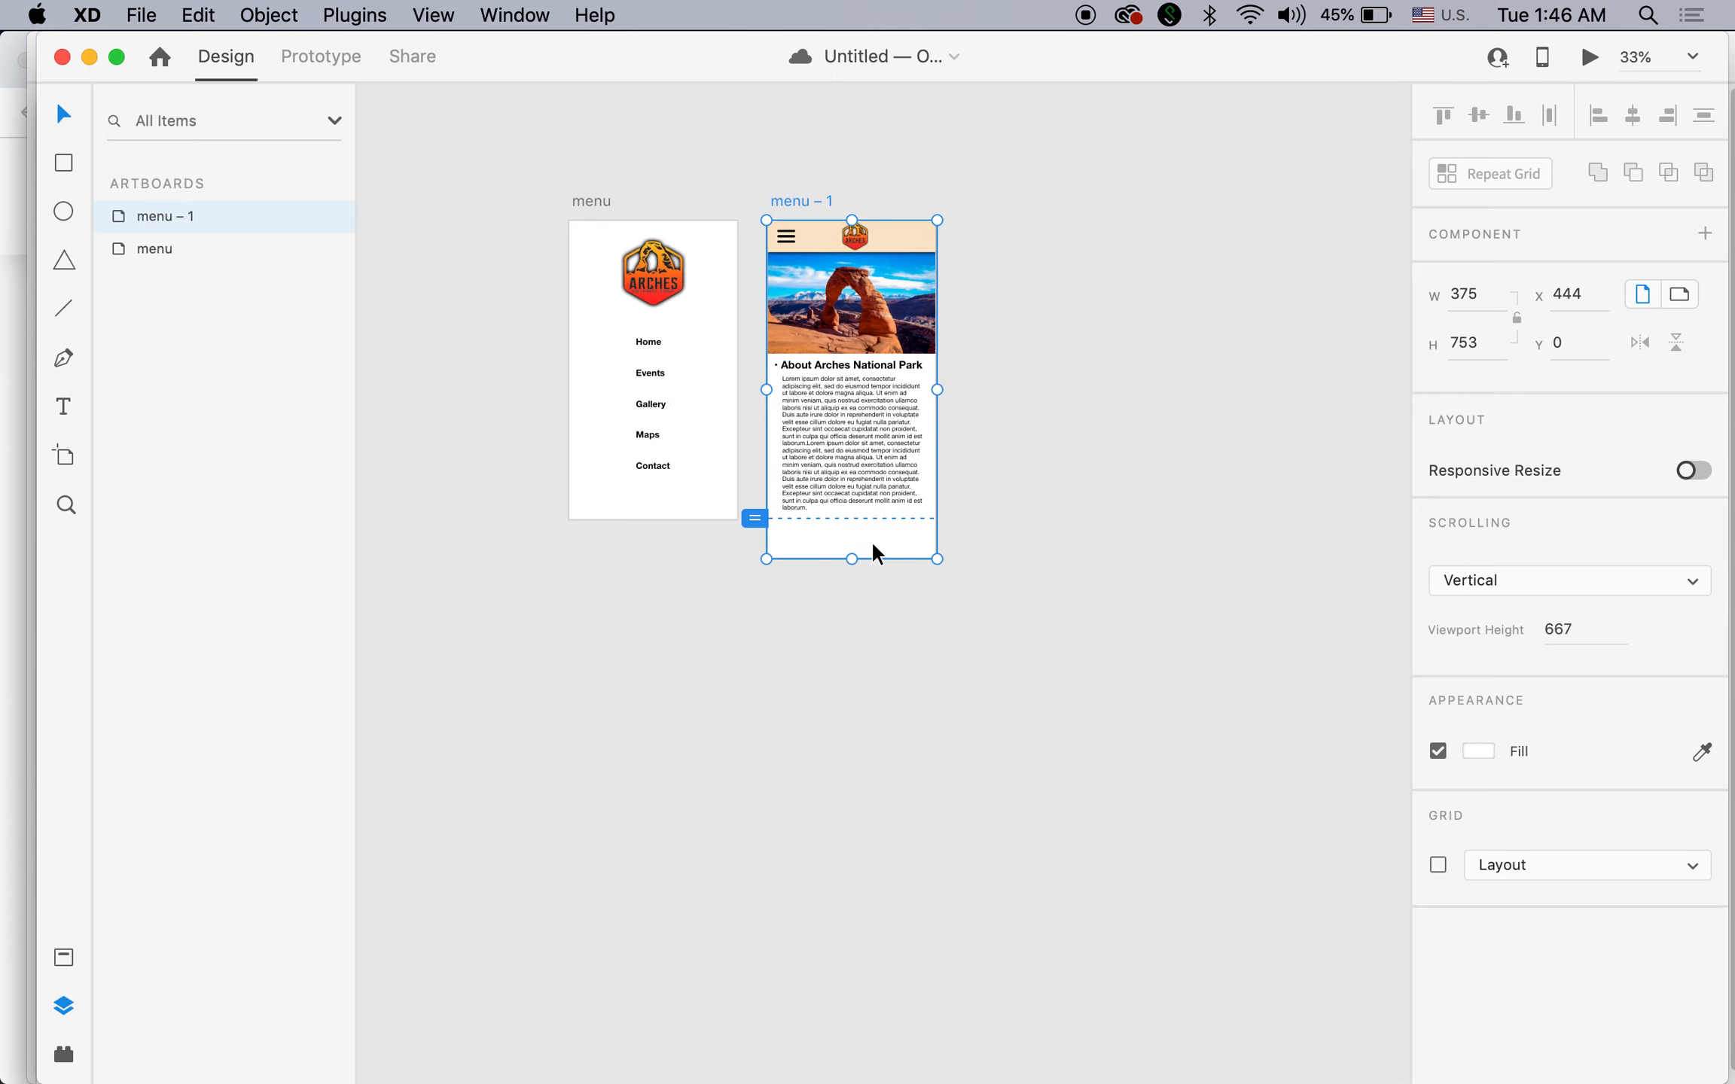
pyautogui.press('super+v')
pyautogui.moveTo(1022, 393); pyautogui.dragTo(1019, 590)
pyautogui.moveTo(1135, 606); pyautogui.dragTo(935, 594)
pyautogui.moveTo(563, 576); pyautogui.dragTo(749, 561)
pyautogui.moveTo(893, 589); pyautogui.dragTo(891, 550)
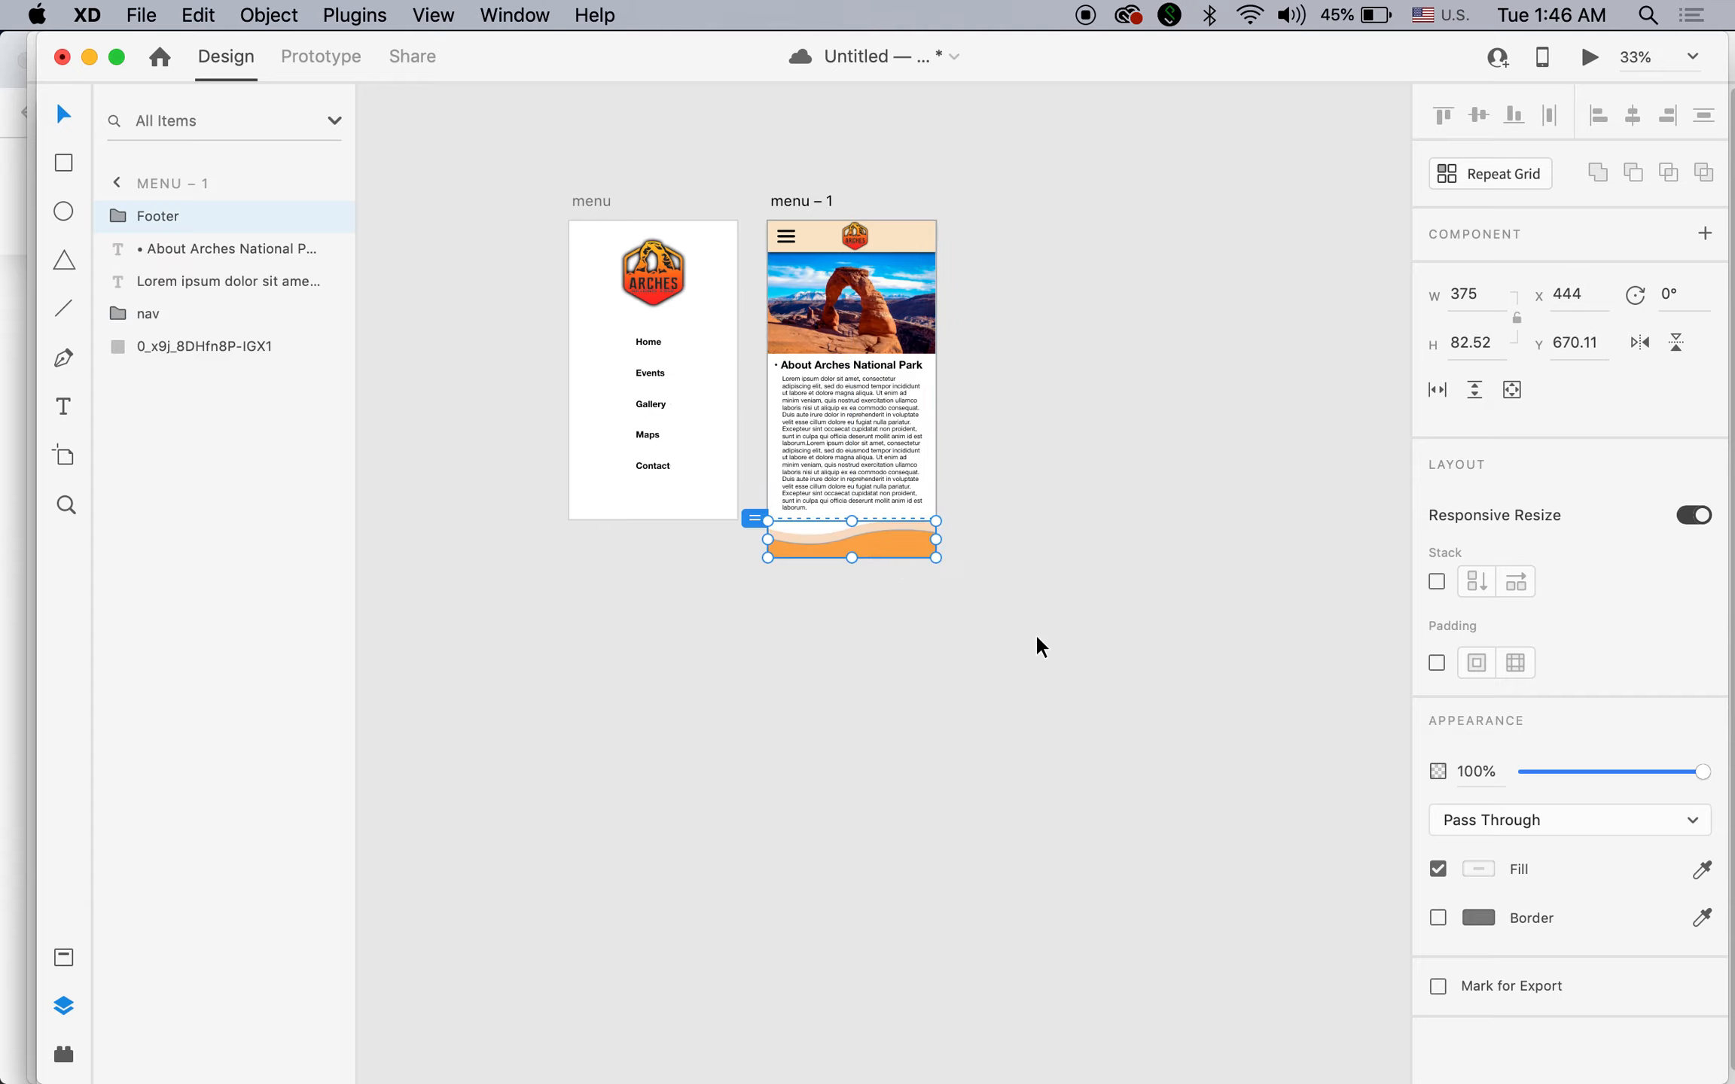
pyautogui.click(1047, 636)
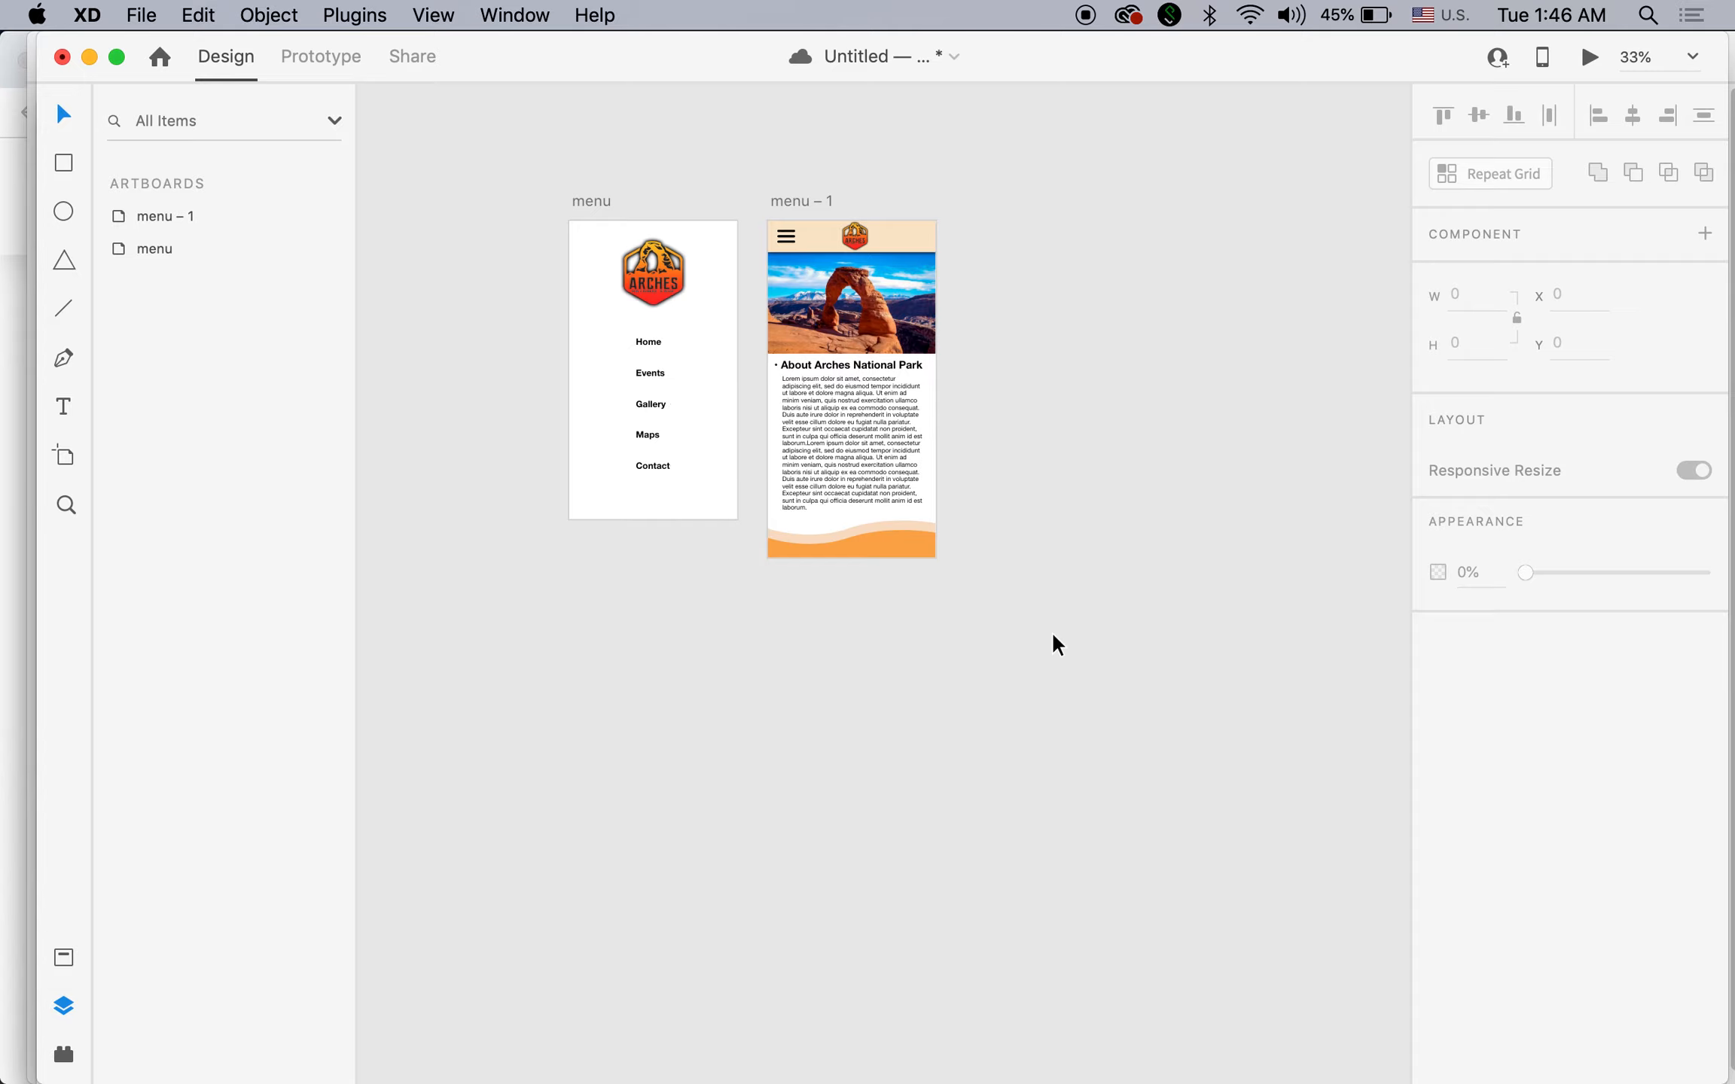
pyautogui.press('z')
pyautogui.click(858, 438)
pyautogui.click(779, 467)
pyautogui.moveTo(779, 467); pyautogui.dragTo(962, 619)
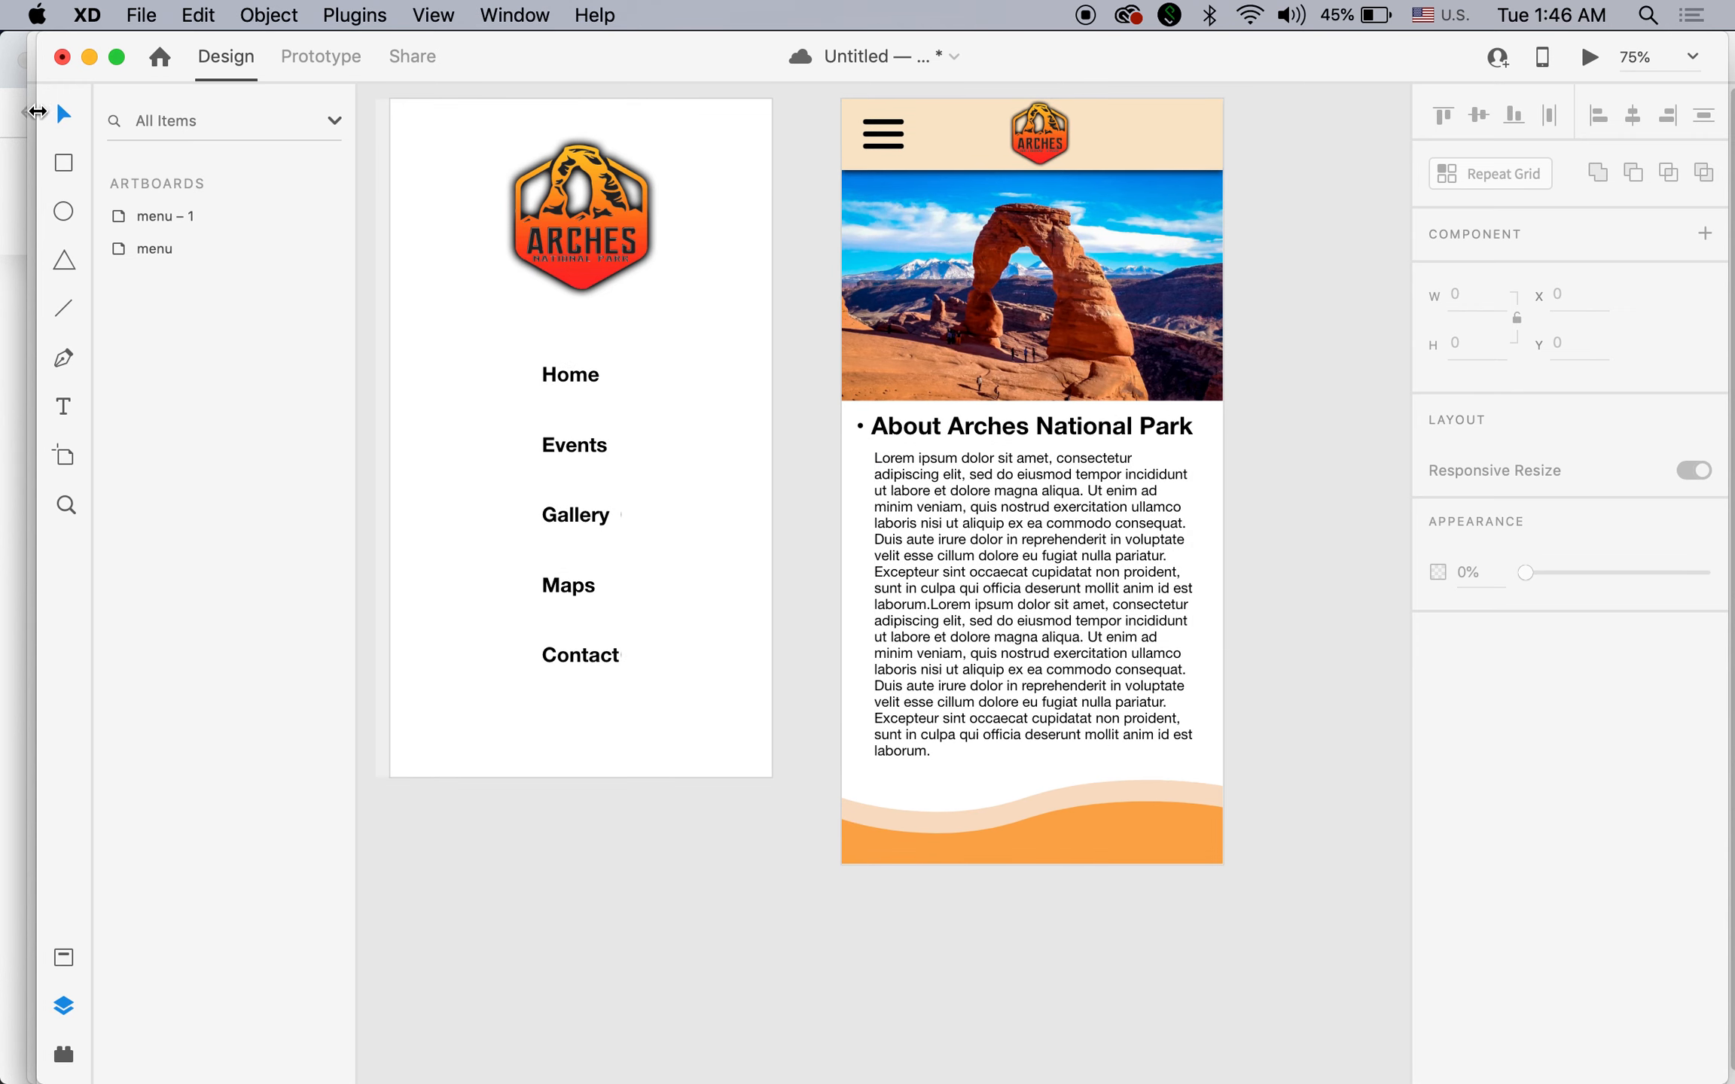
pyautogui.click(956, 137)
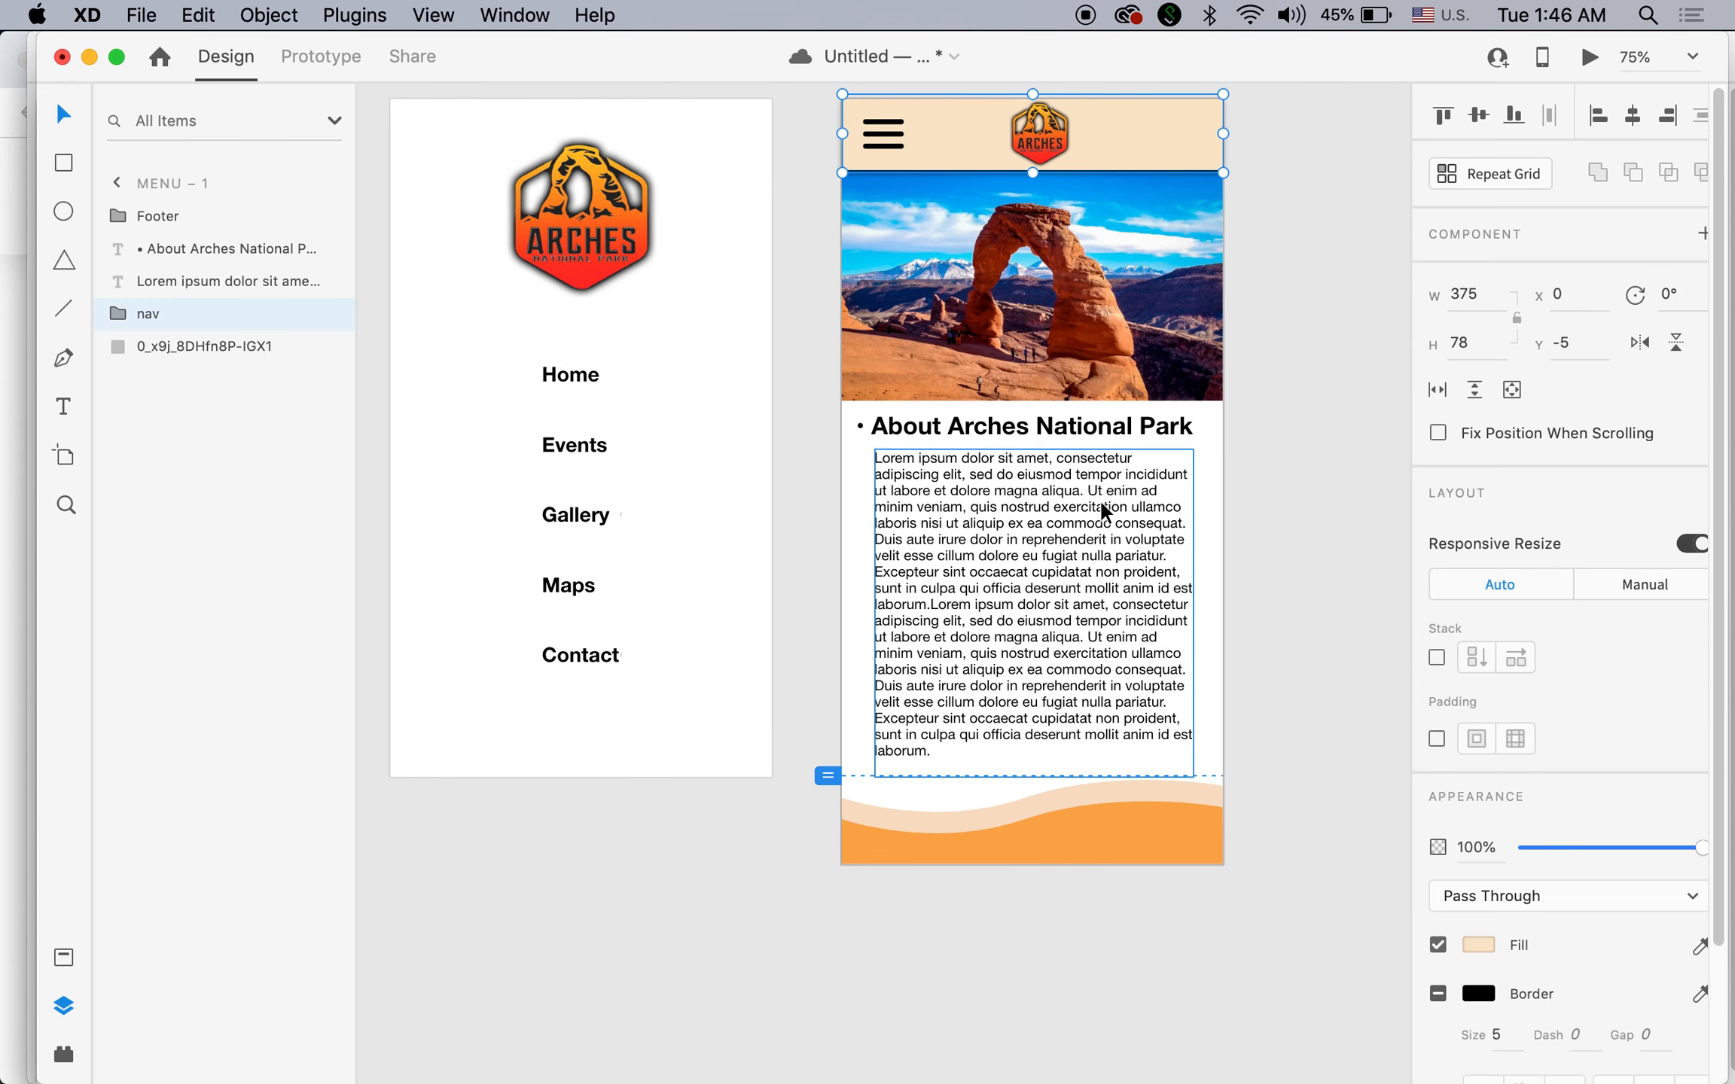
pyautogui.keyDown('shift'); pyautogui.click(1123, 820); pyautogui.keyUp('shift')
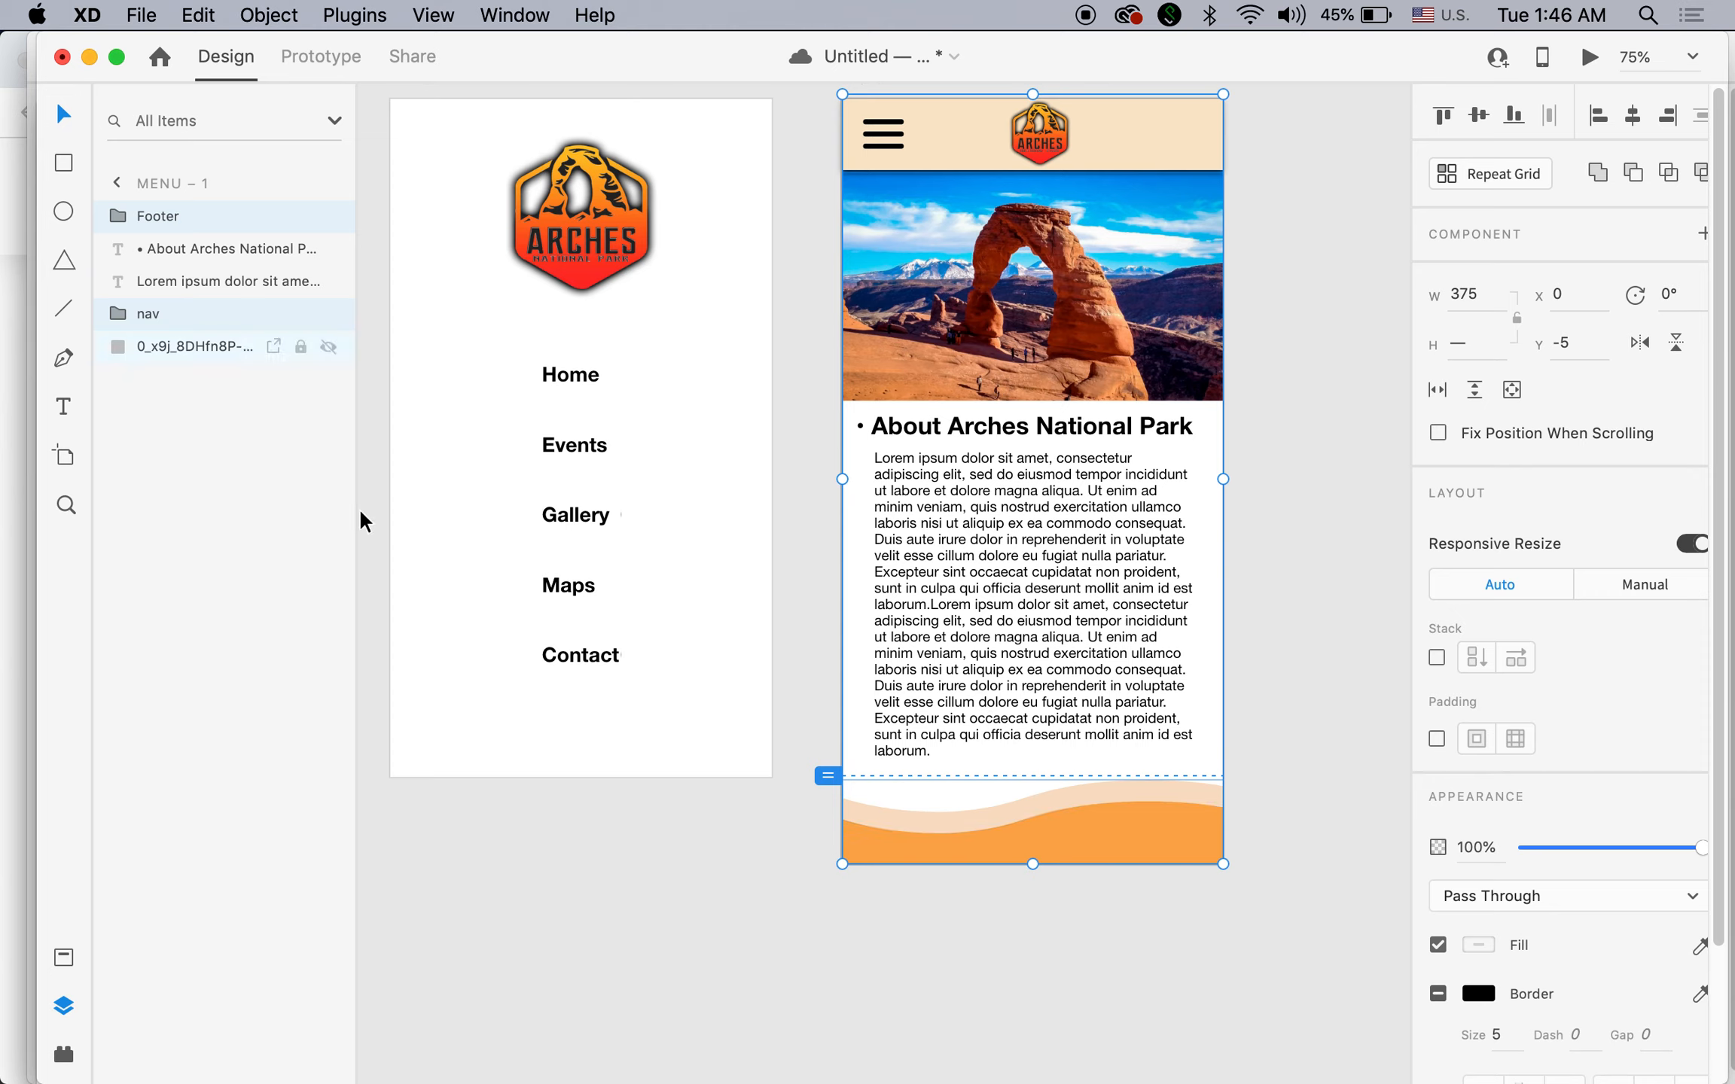
pyautogui.click(193, 402)
pyautogui.press('super+z')
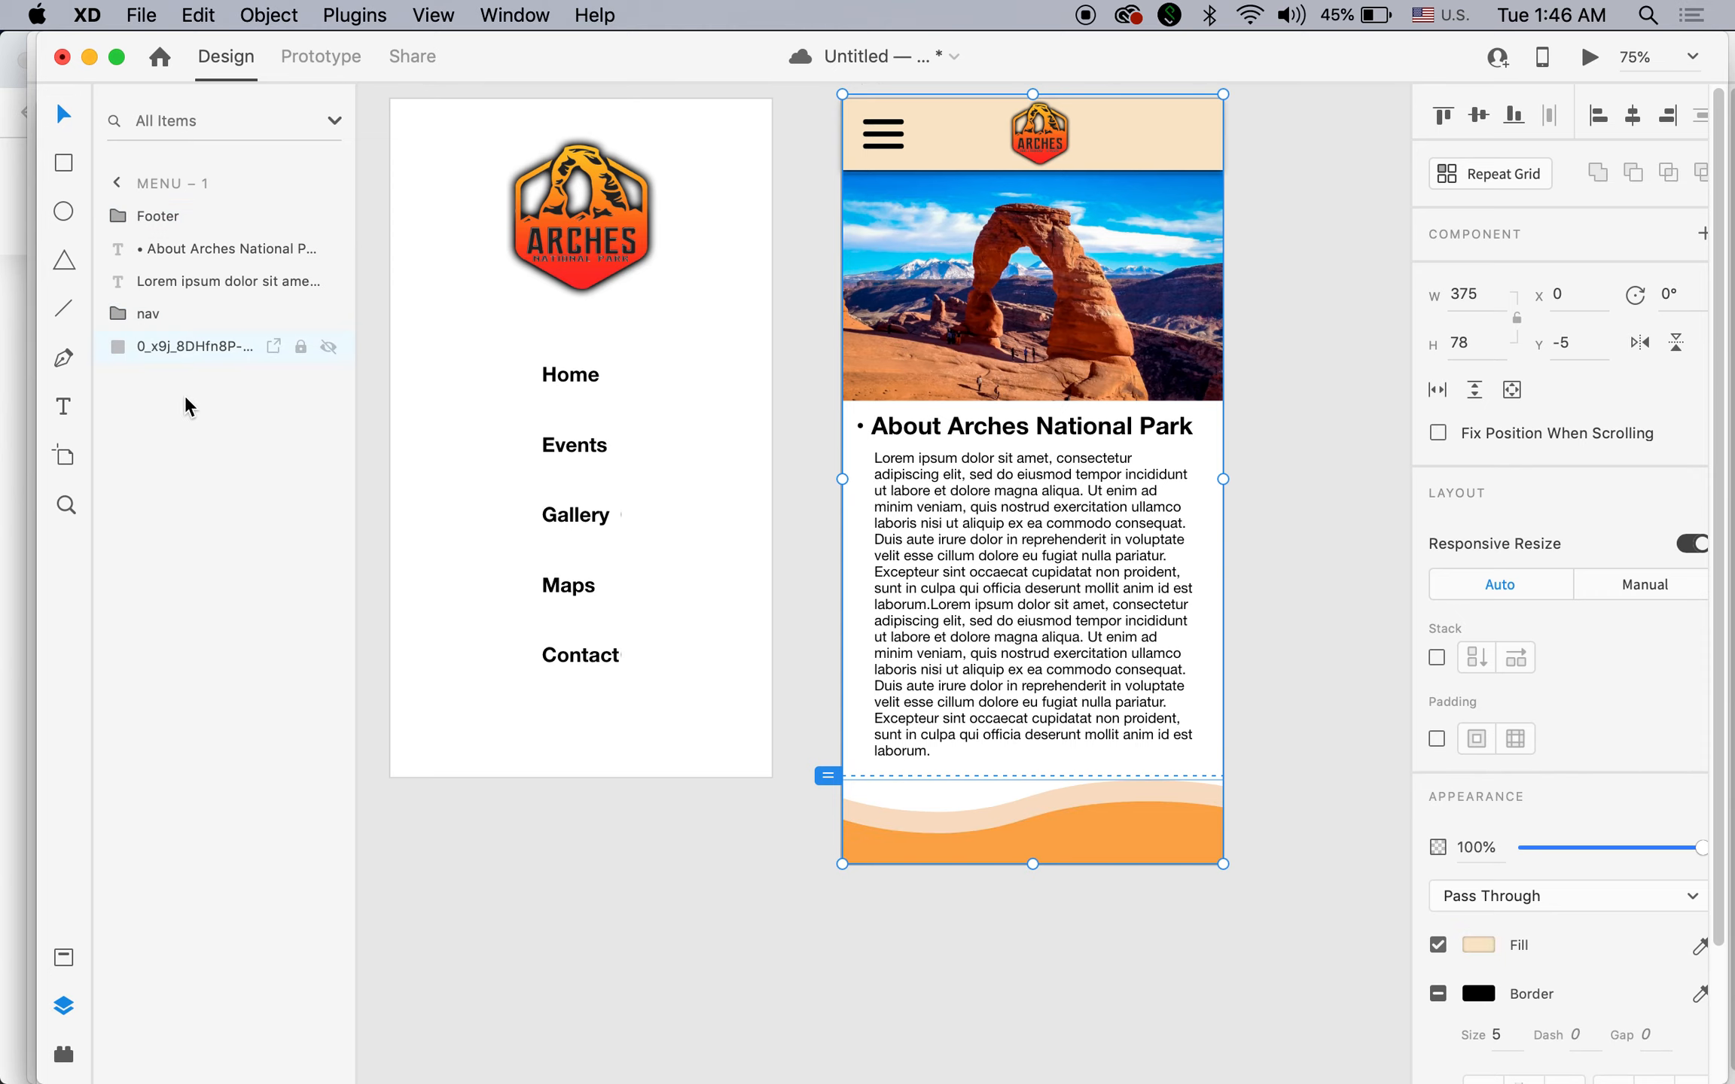
# Move the nav group above the heading and body text in menu – 1's layer order, directly below Footer.
pyautogui.click(121, 306)
pyautogui.click(119, 308)
pyautogui.moveTo(119, 309); pyautogui.dragTo(120, 239)
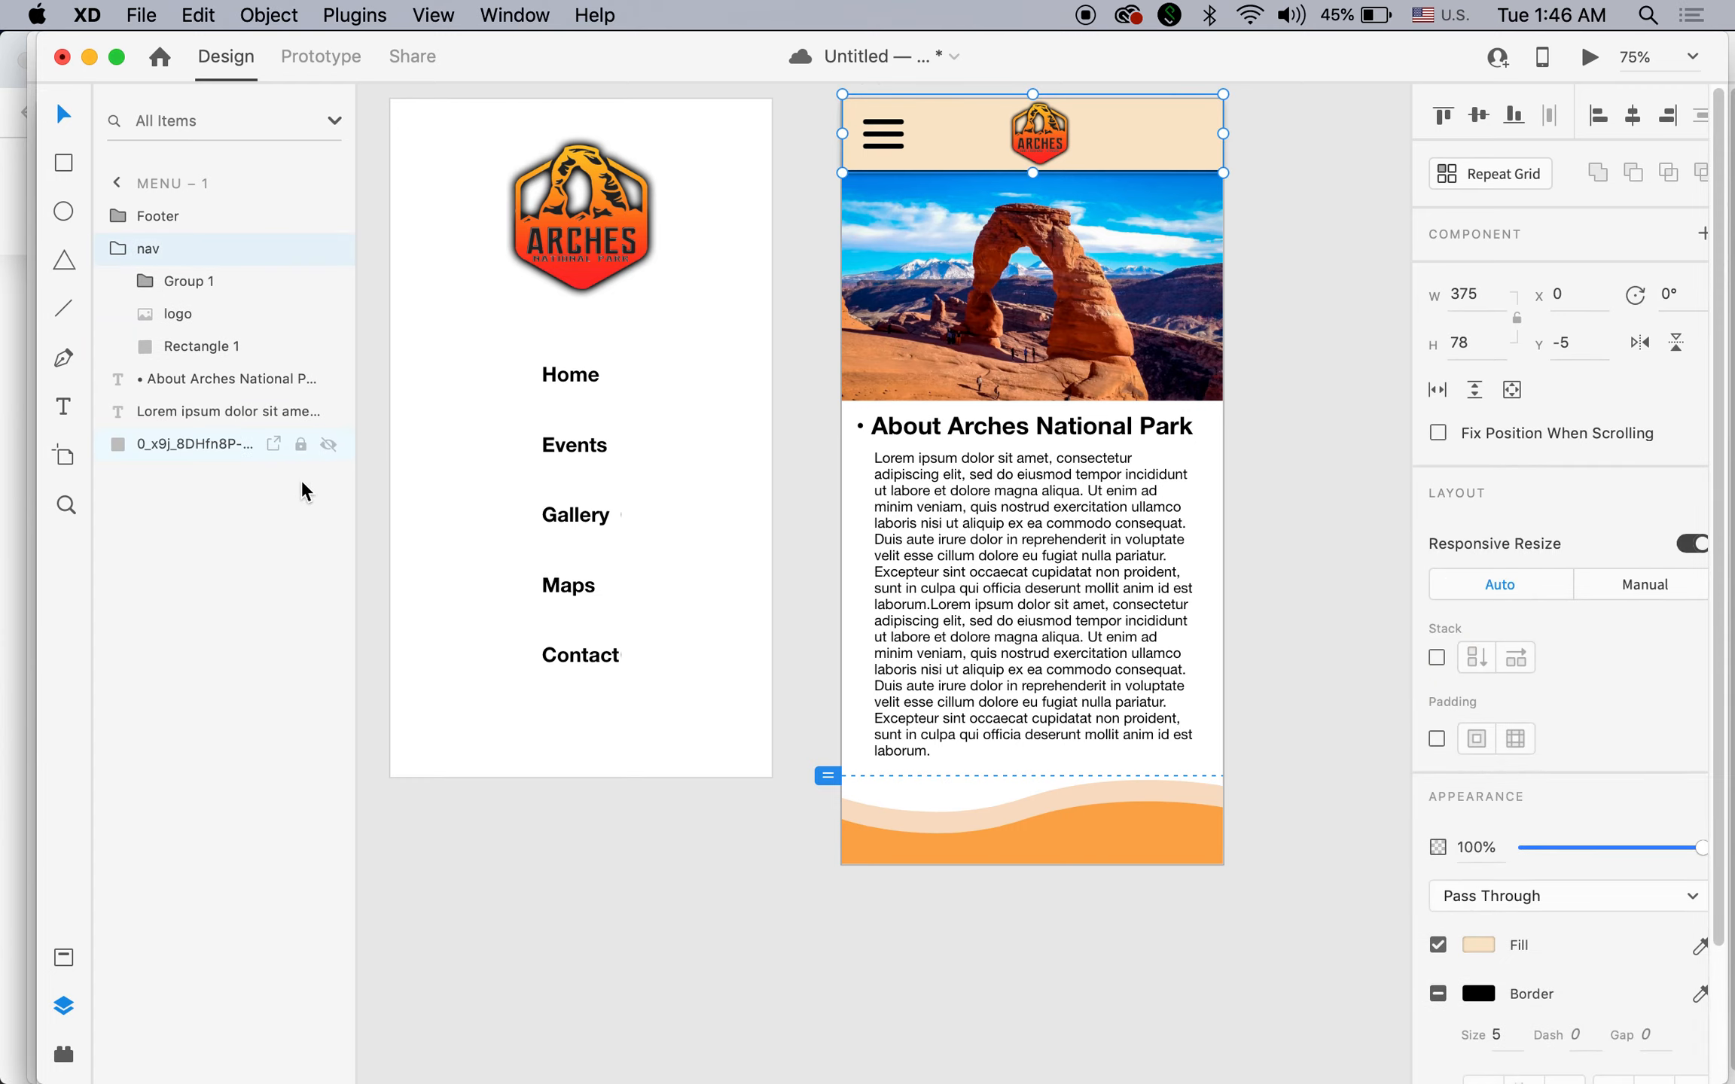
pyautogui.click(380, 535)
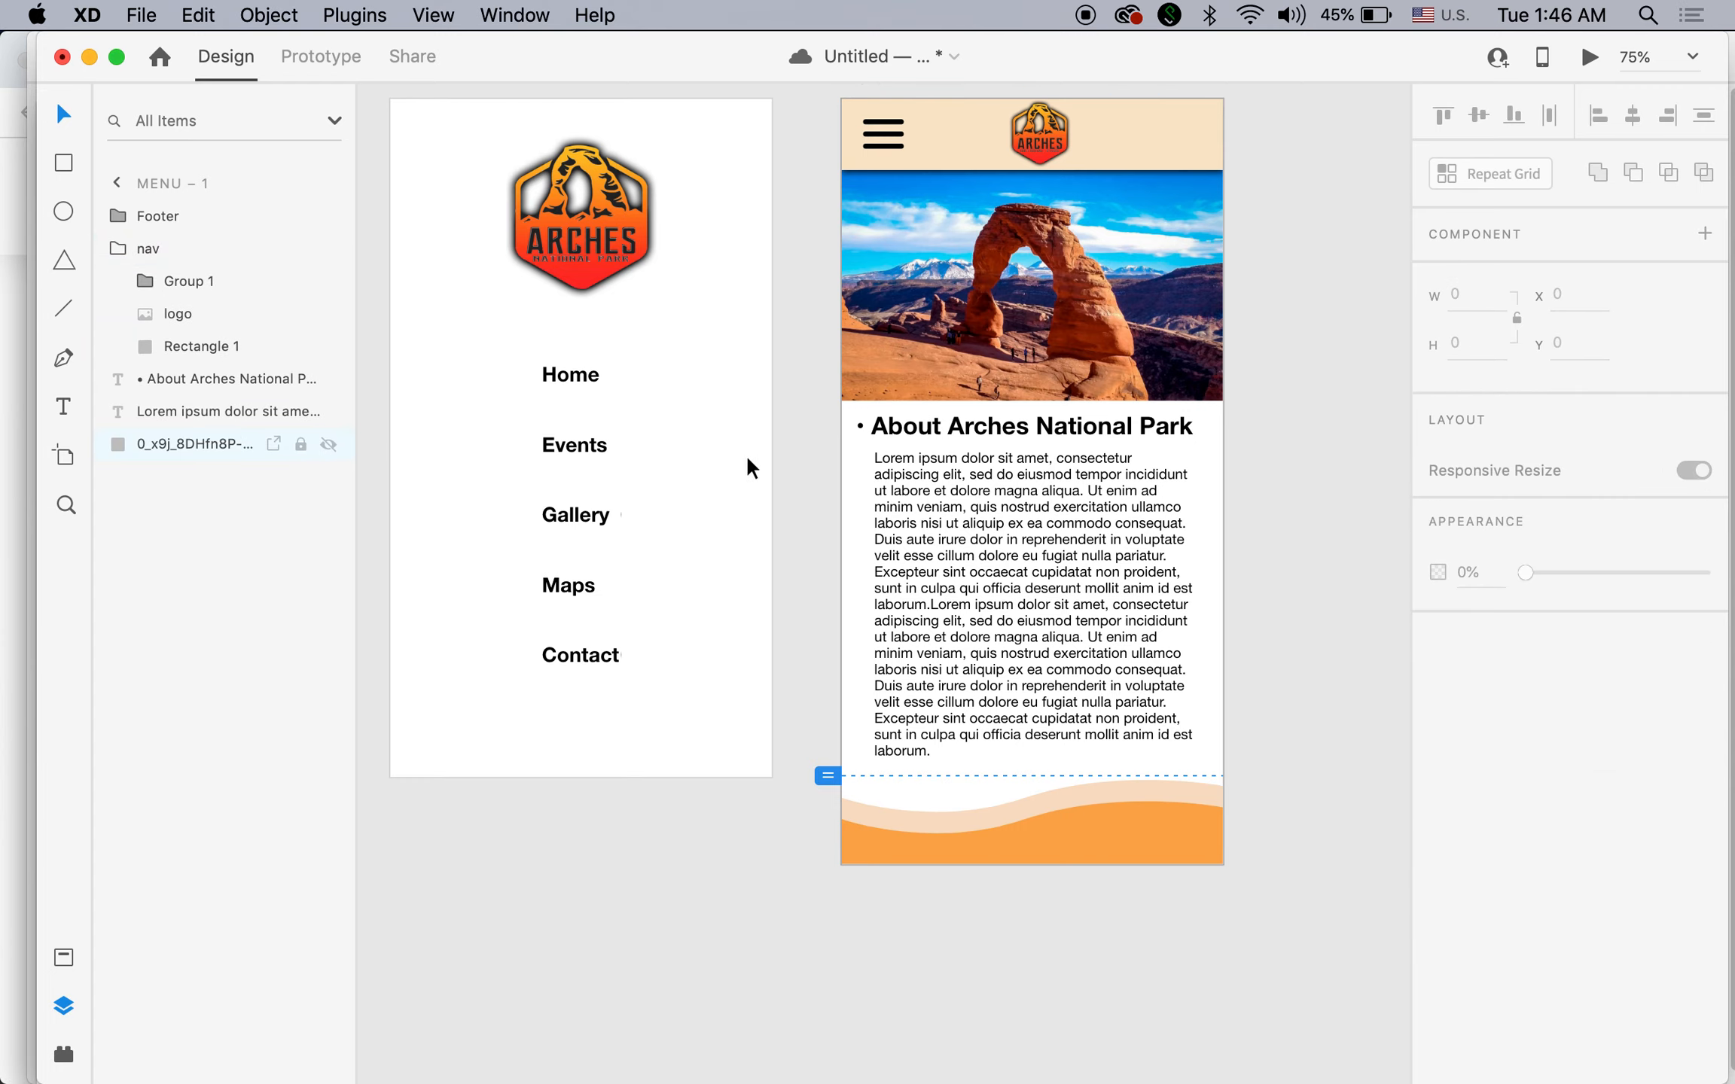
# Preview the menu – 1 screen, check its vertical scrolling from header to footer, and close the preview.
pyautogui.click(1588, 56)
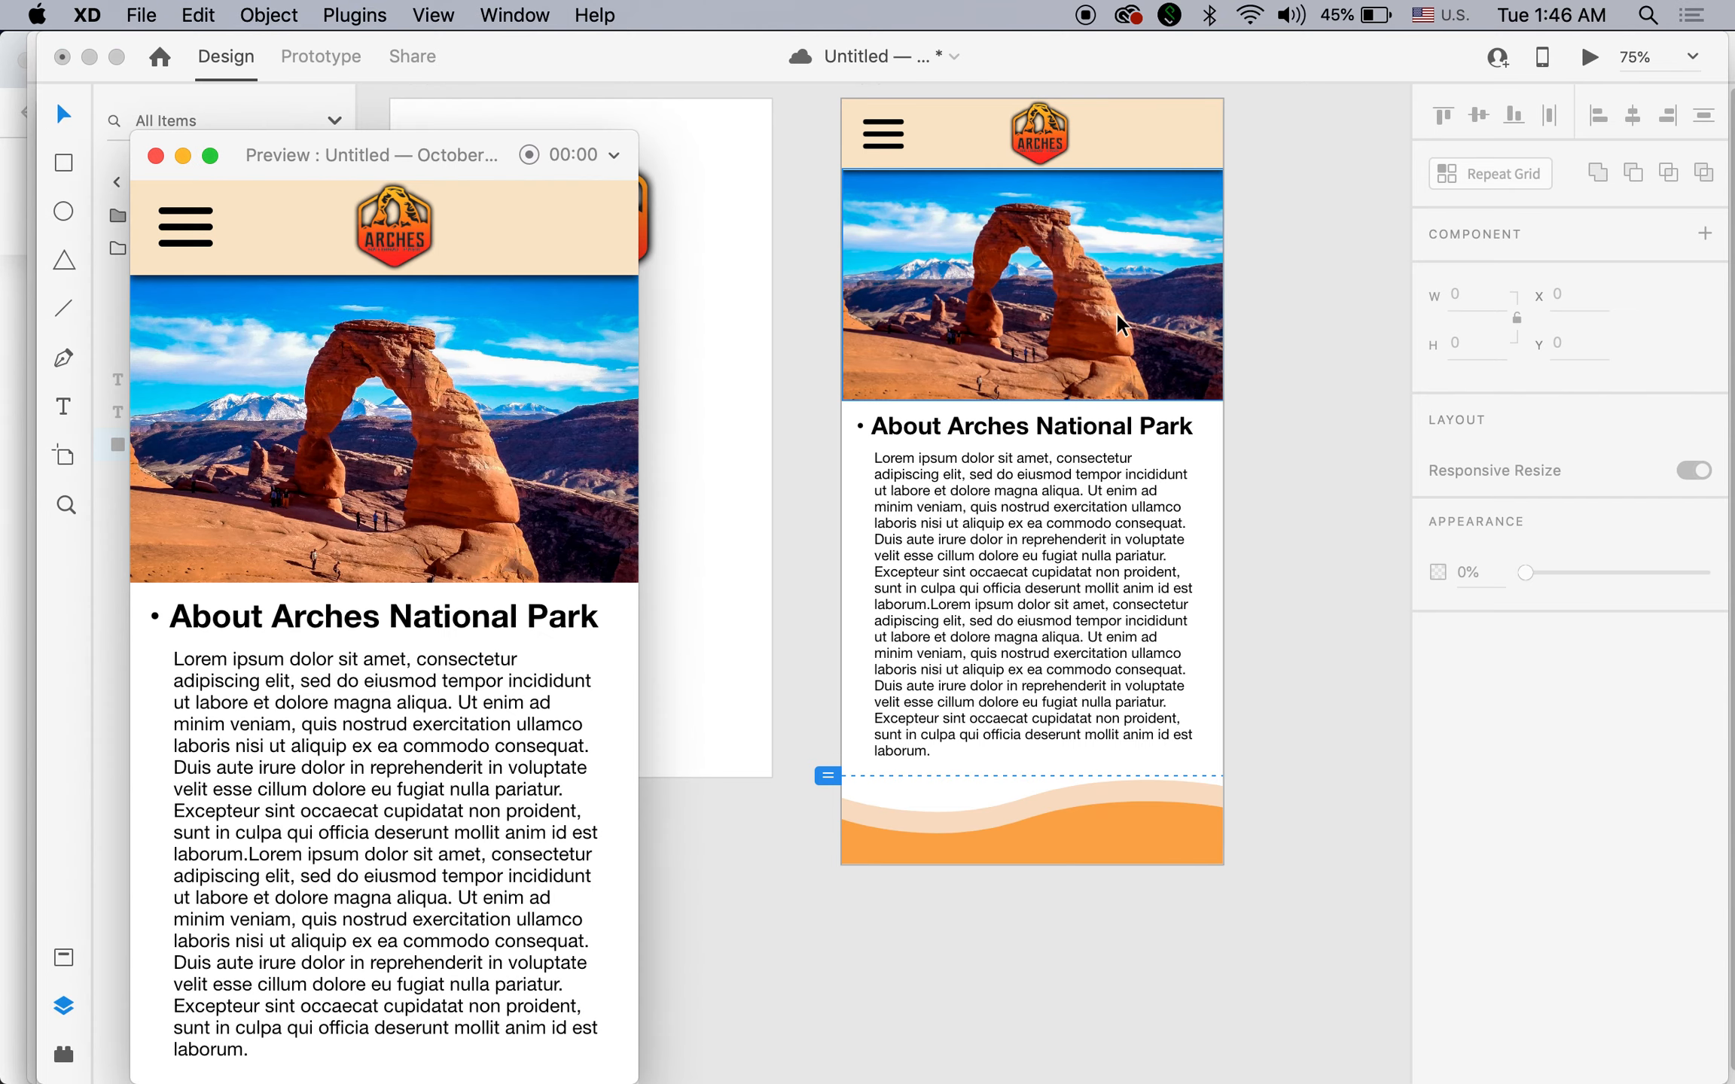
pyautogui.moveTo(488, 140); pyautogui.dragTo(637, 65)
pyautogui.scroll(-3, 625, 530)
pyautogui.scroll(3, 625, 530)
pyautogui.scroll(-3, 620, 531)
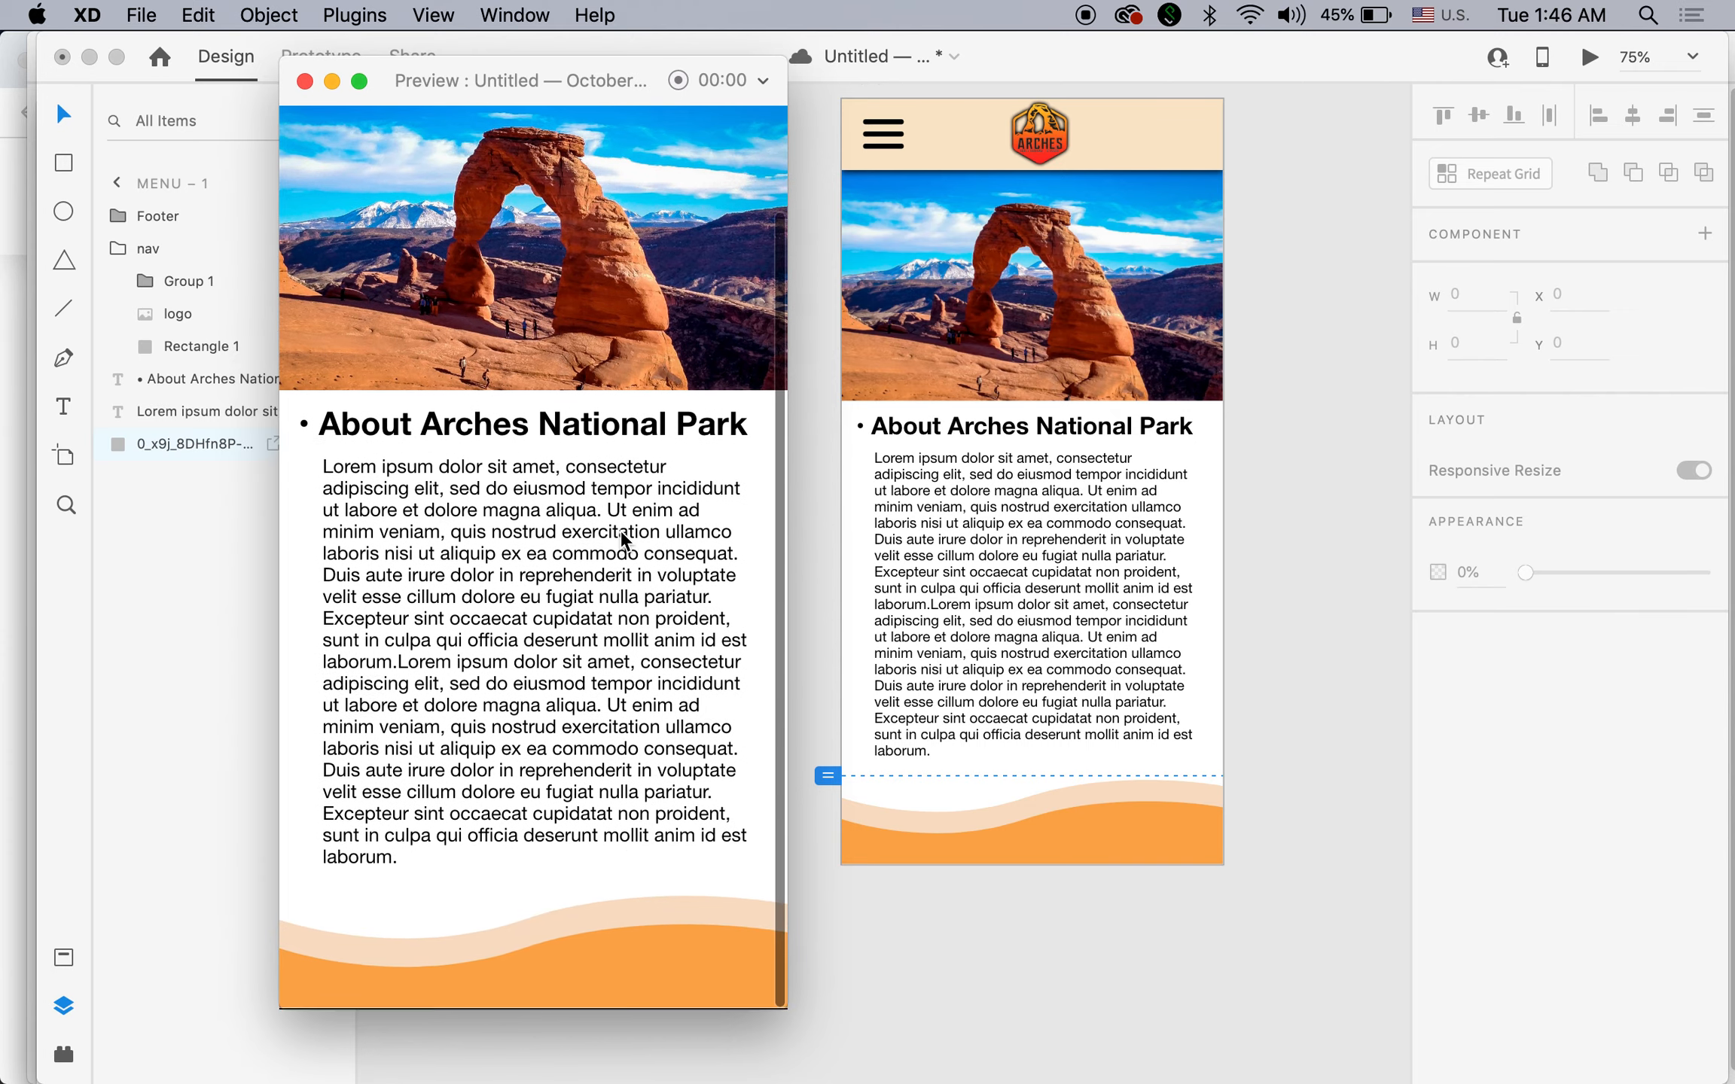
pyautogui.scroll(3, 620, 531)
pyautogui.scroll(-3, 620, 532)
pyautogui.scroll(3, 619, 532)
pyautogui.scroll(-3, 564, 491)
pyautogui.scroll(3, 516, 432)
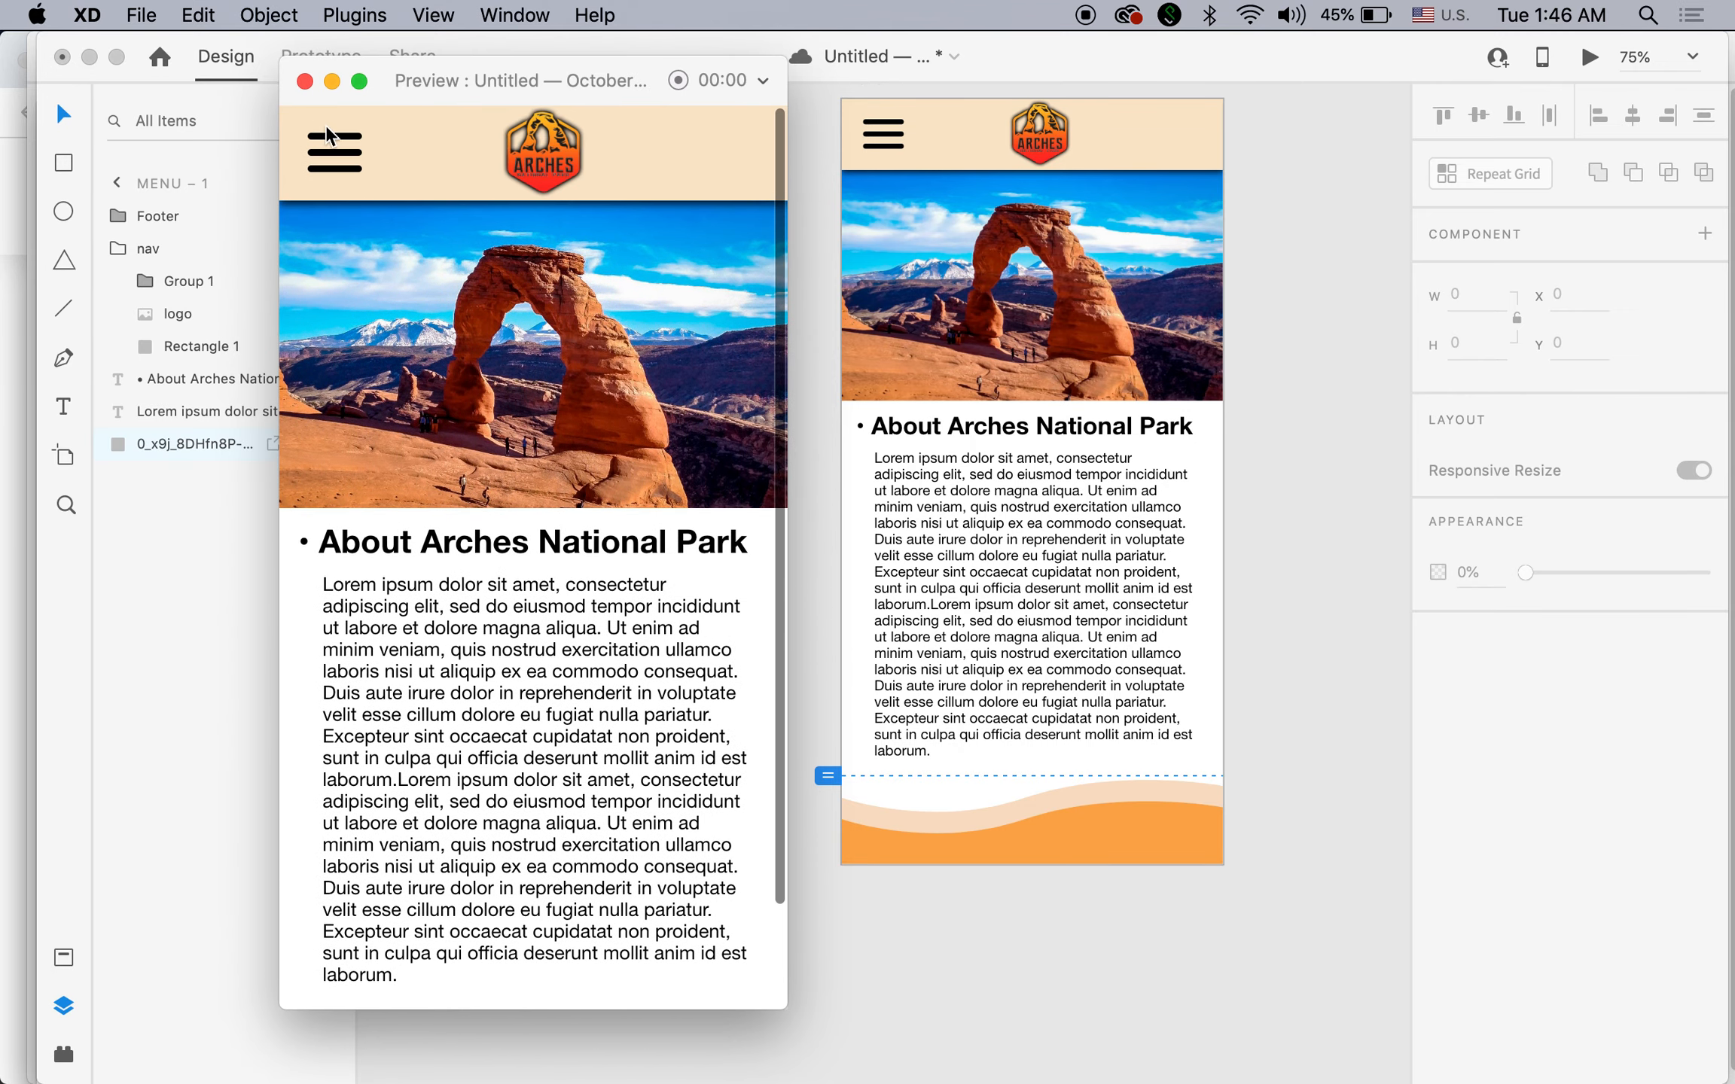
pyautogui.click(303, 81)
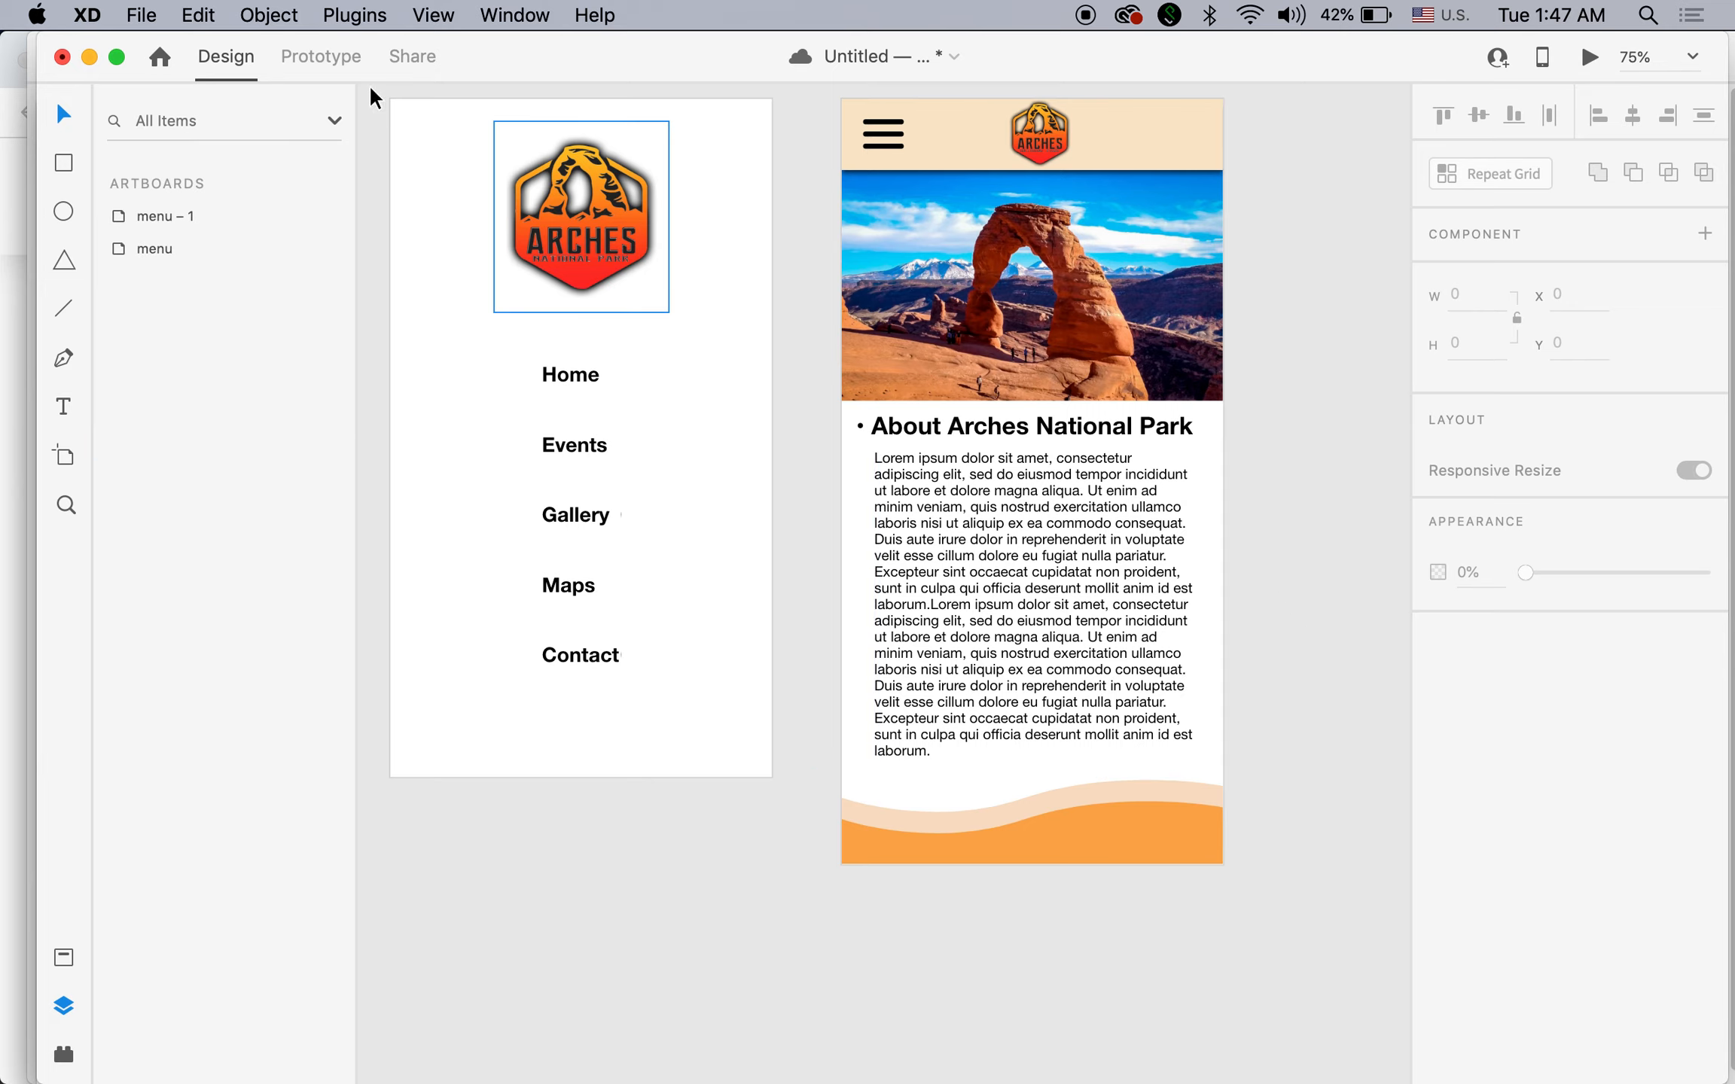
# Link the Home item on the menu artboard to the menu – 1 artboard as a prototype interaction.
pyautogui.click(333, 68)
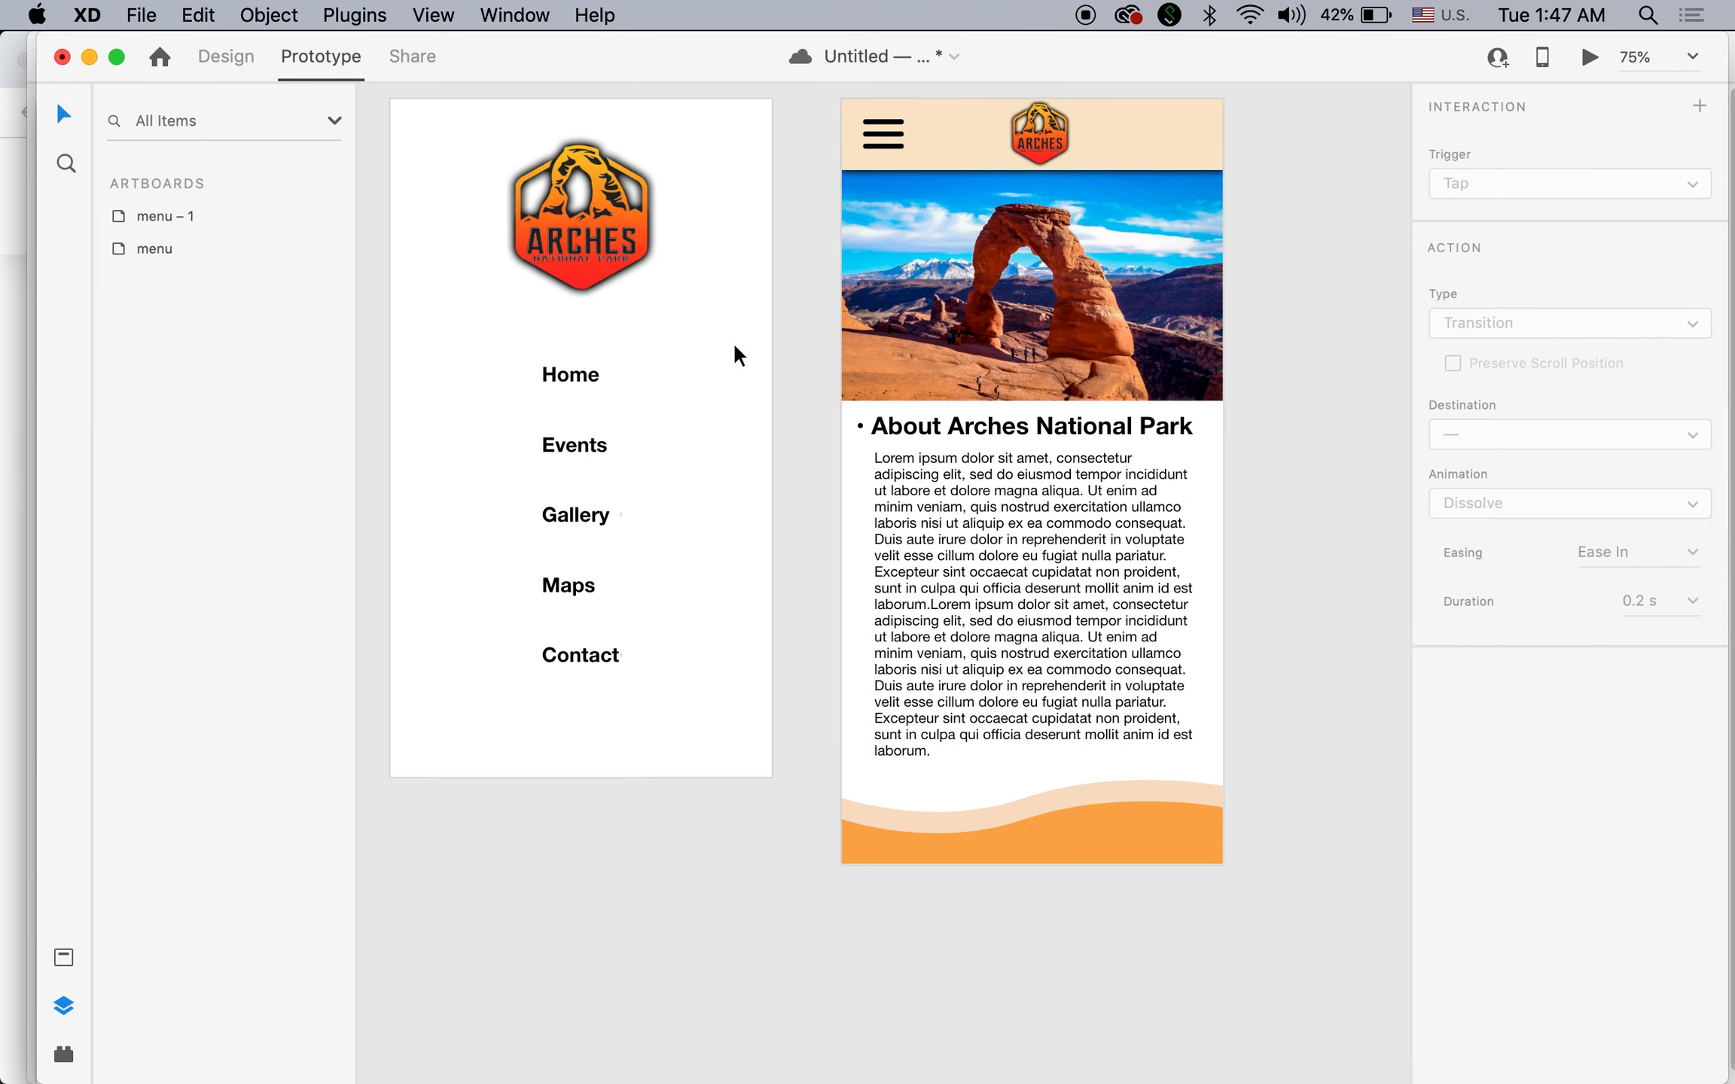
pyautogui.click(581, 371)
pyautogui.doubleClick(585, 368)
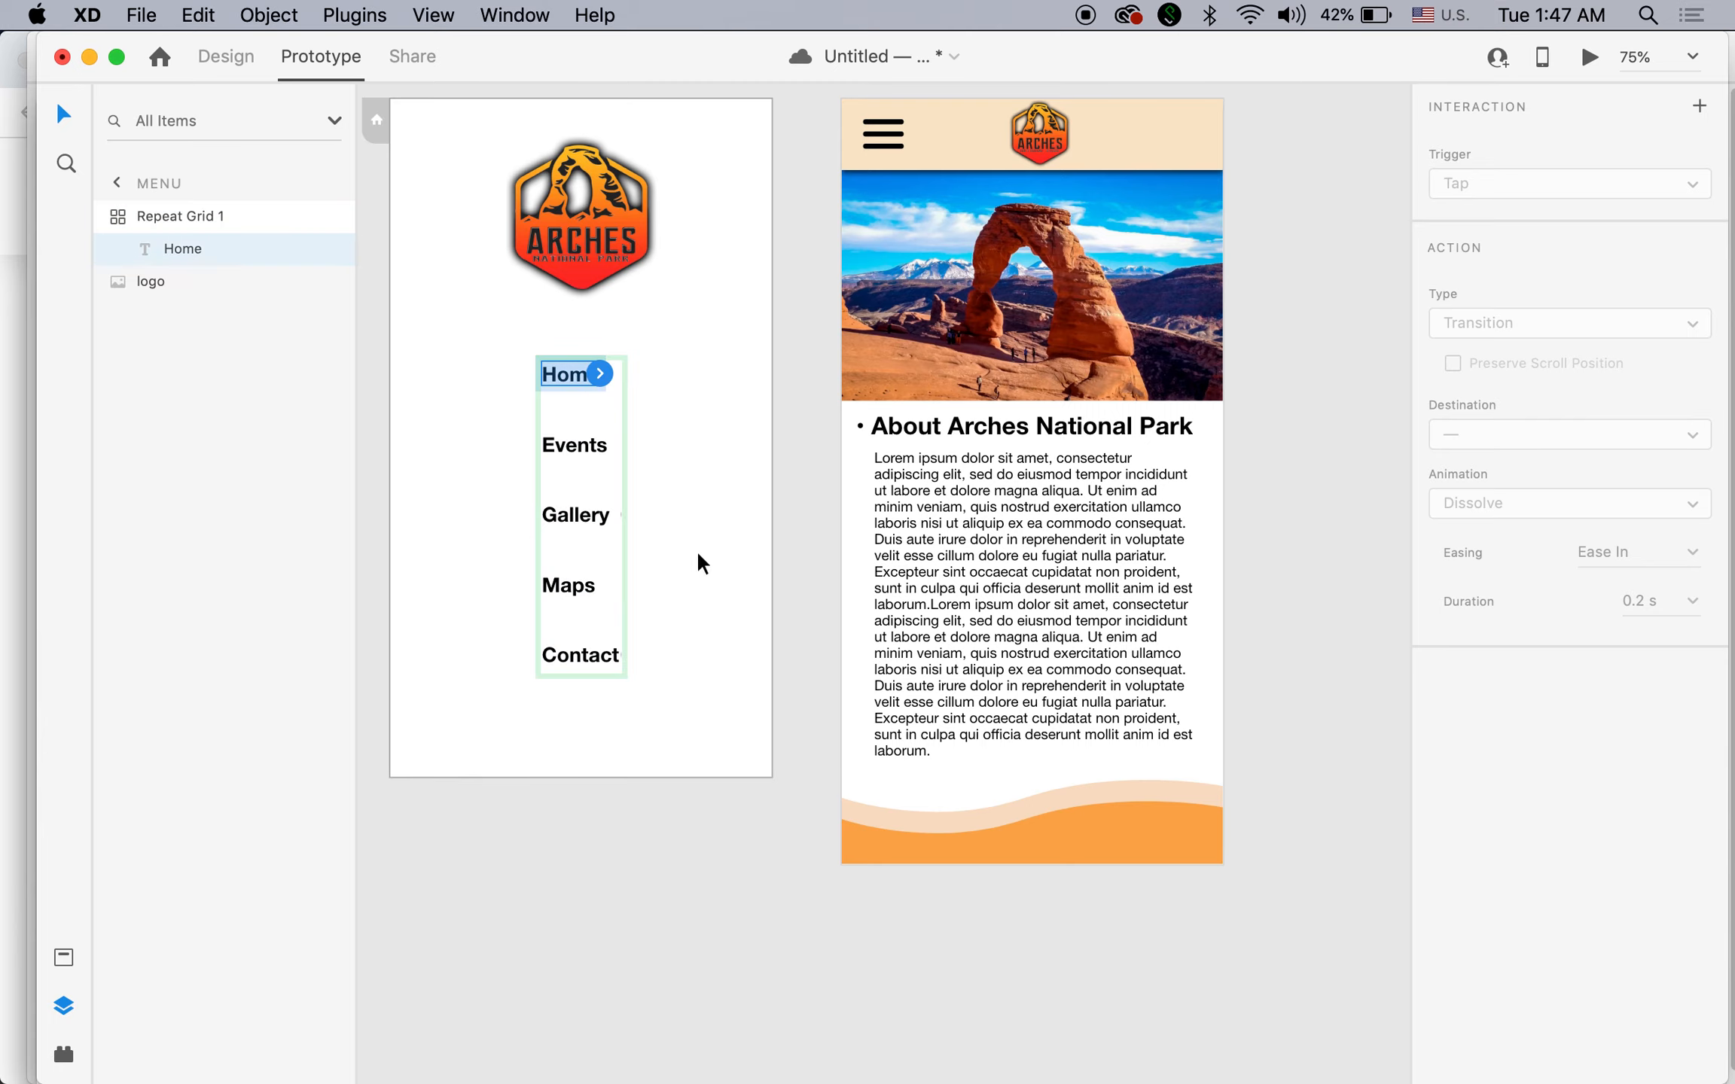
pyautogui.moveTo(600, 372); pyautogui.dragTo(851, 482)
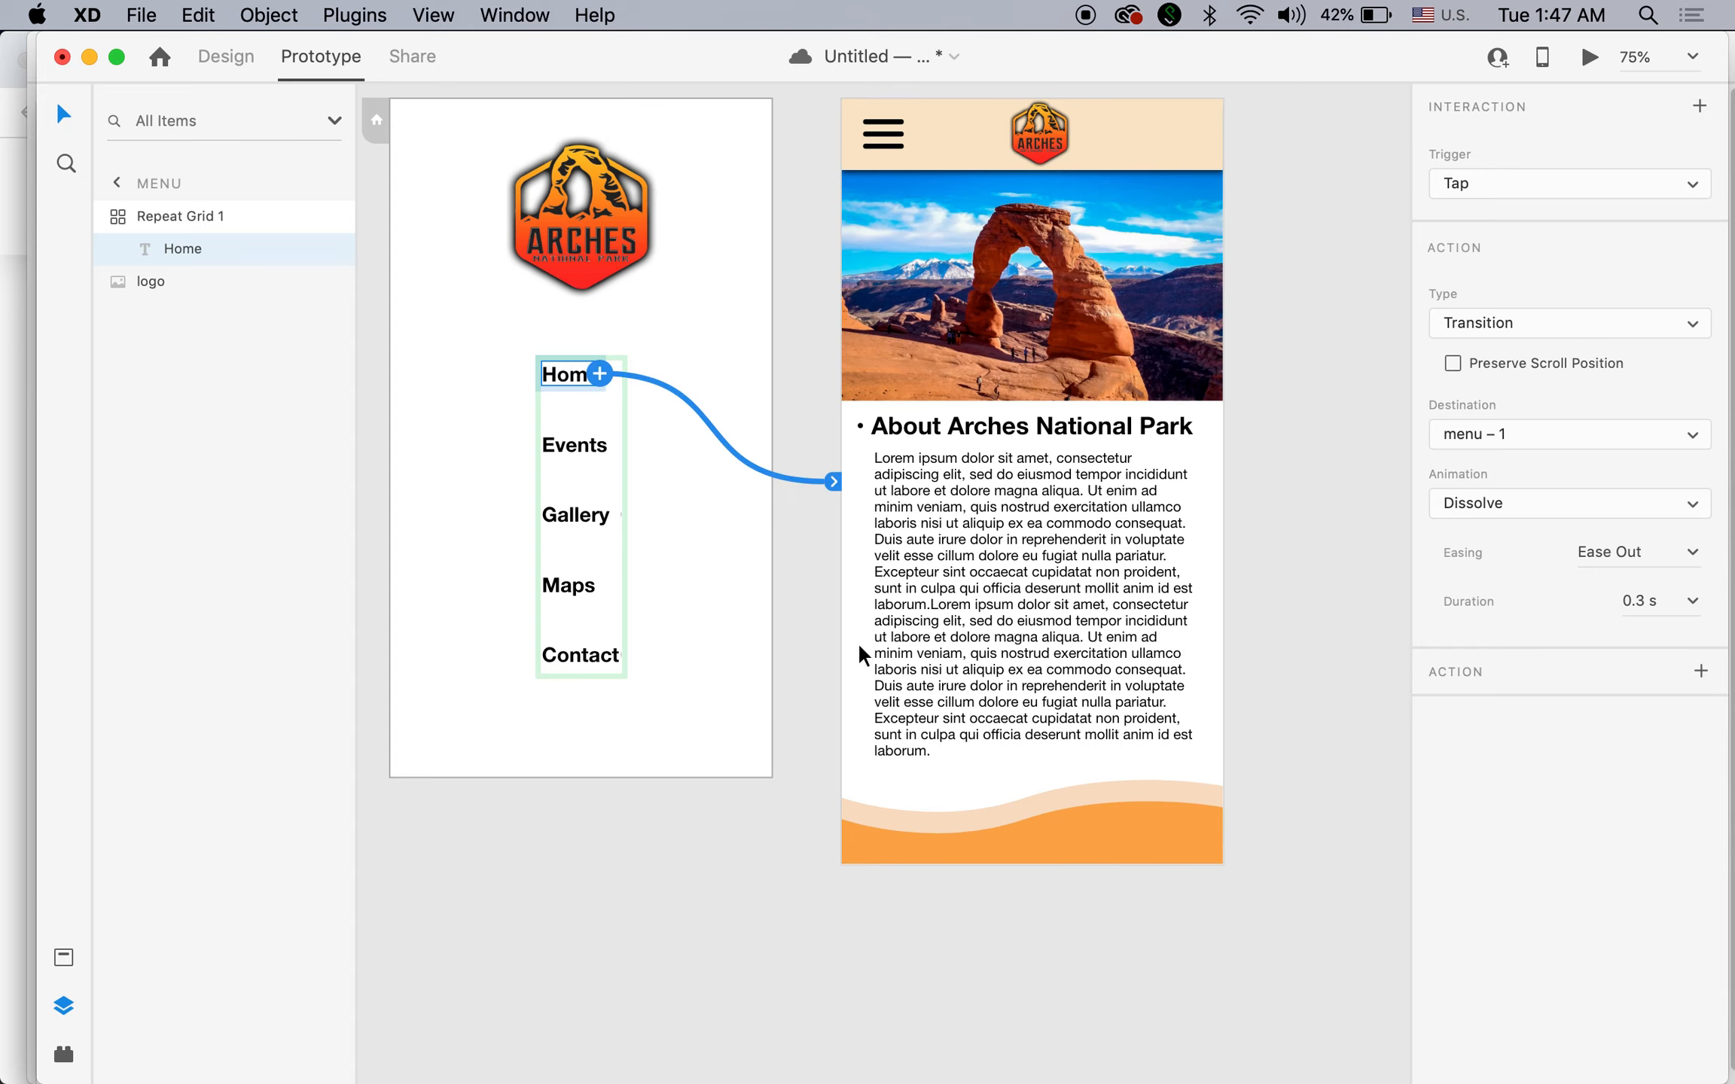
pyautogui.click(1305, 548)
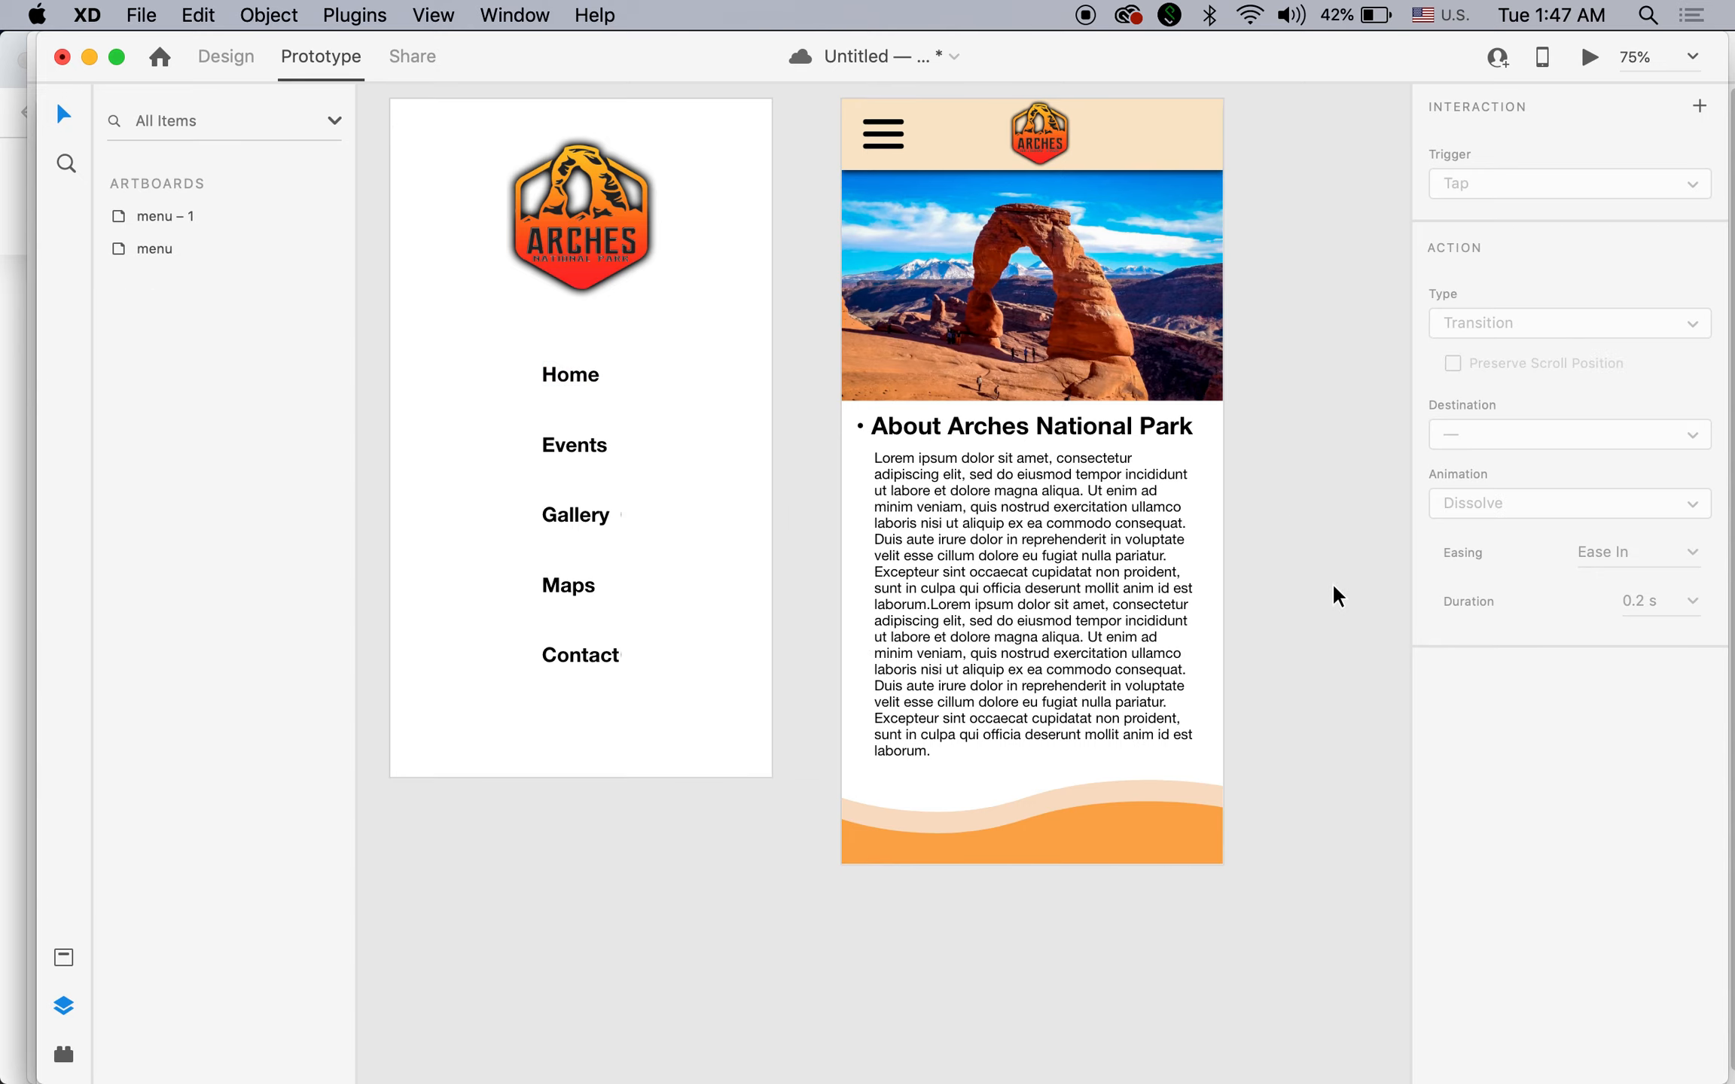
# Link the hamburger icon in menu – 1's header to the menu artboard.
pyautogui.click(891, 133)
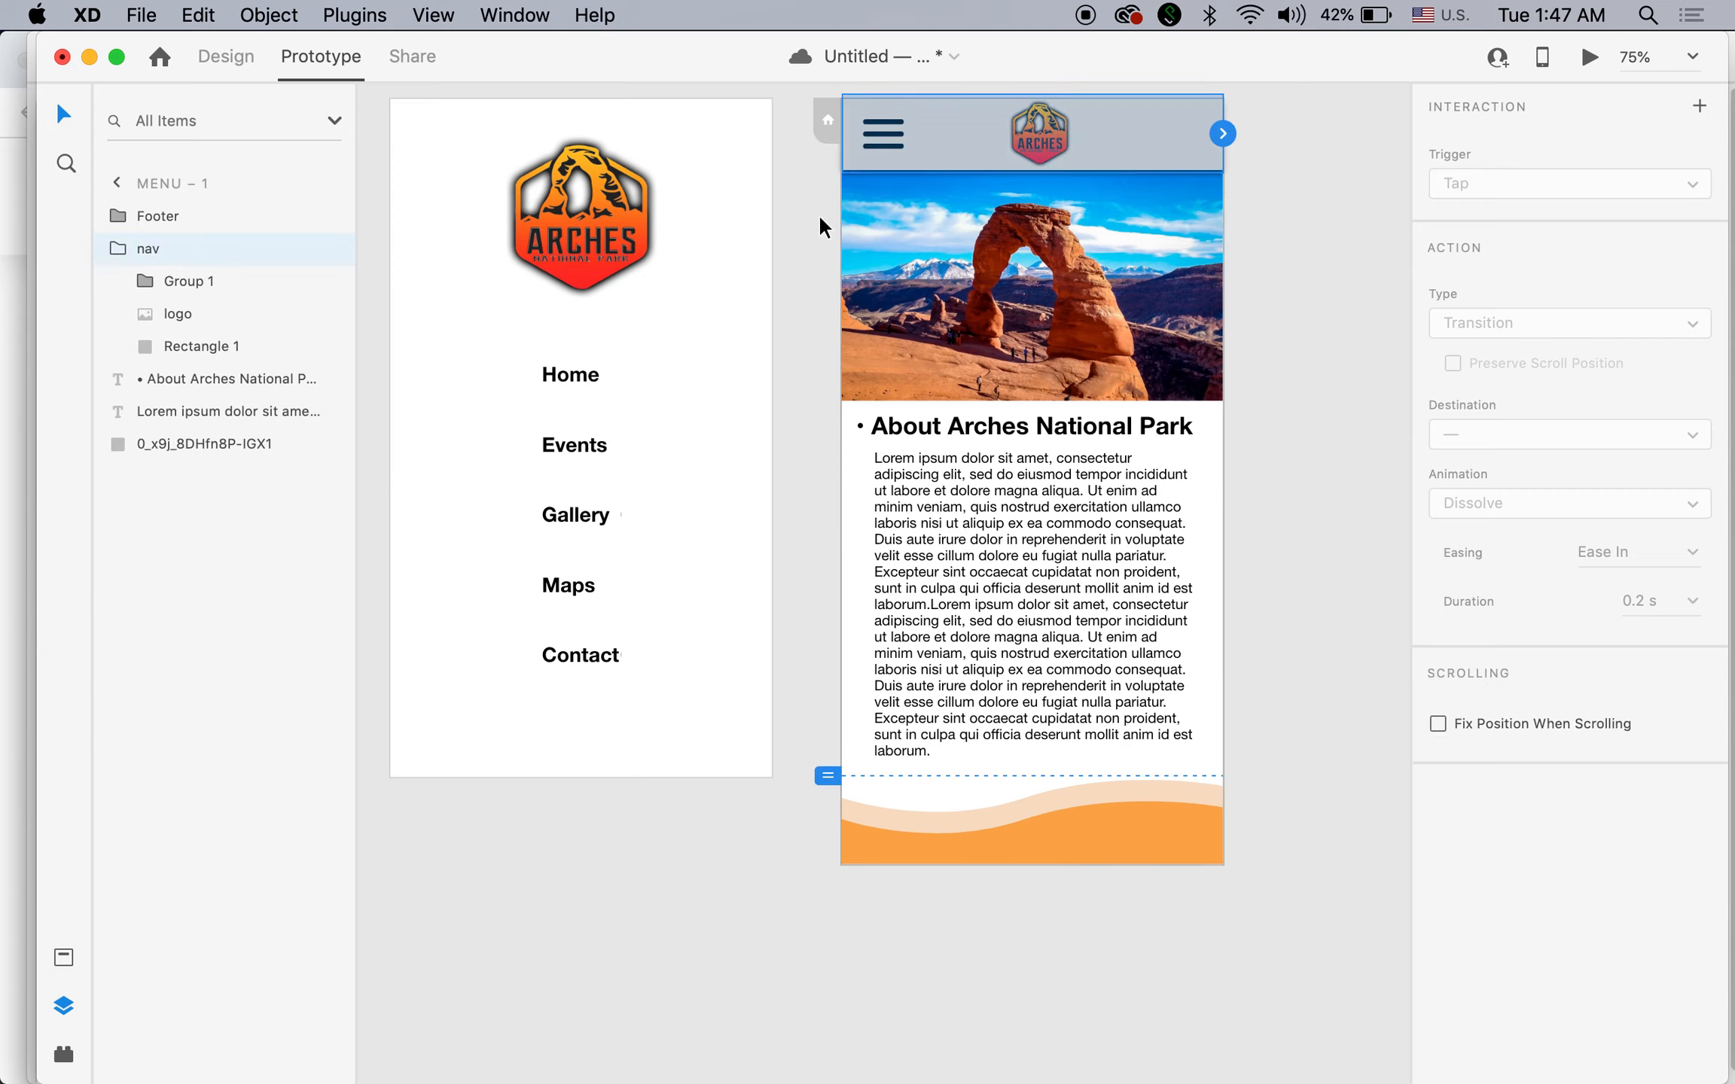
pyautogui.doubleClick(892, 137)
pyautogui.moveTo(901, 137); pyautogui.dragTo(716, 384)
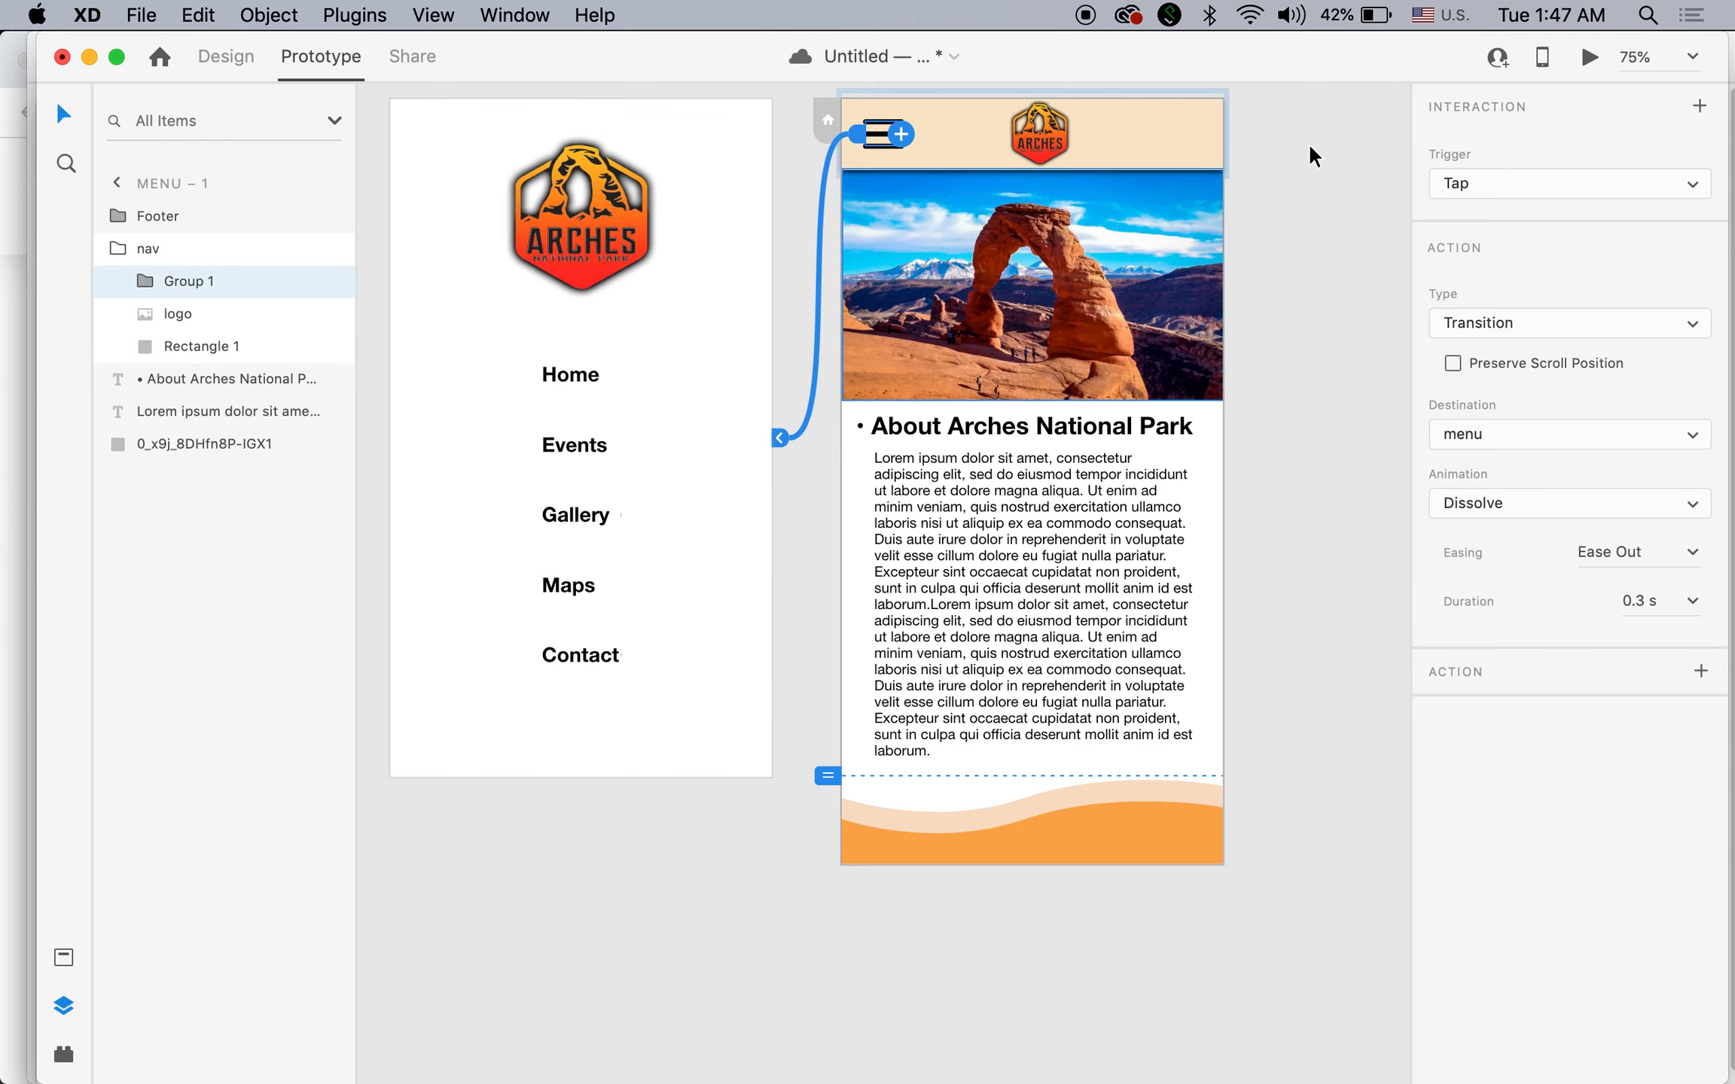
# Preview the prototype and test the hamburger icon and Home links.
pyautogui.click(1588, 62)
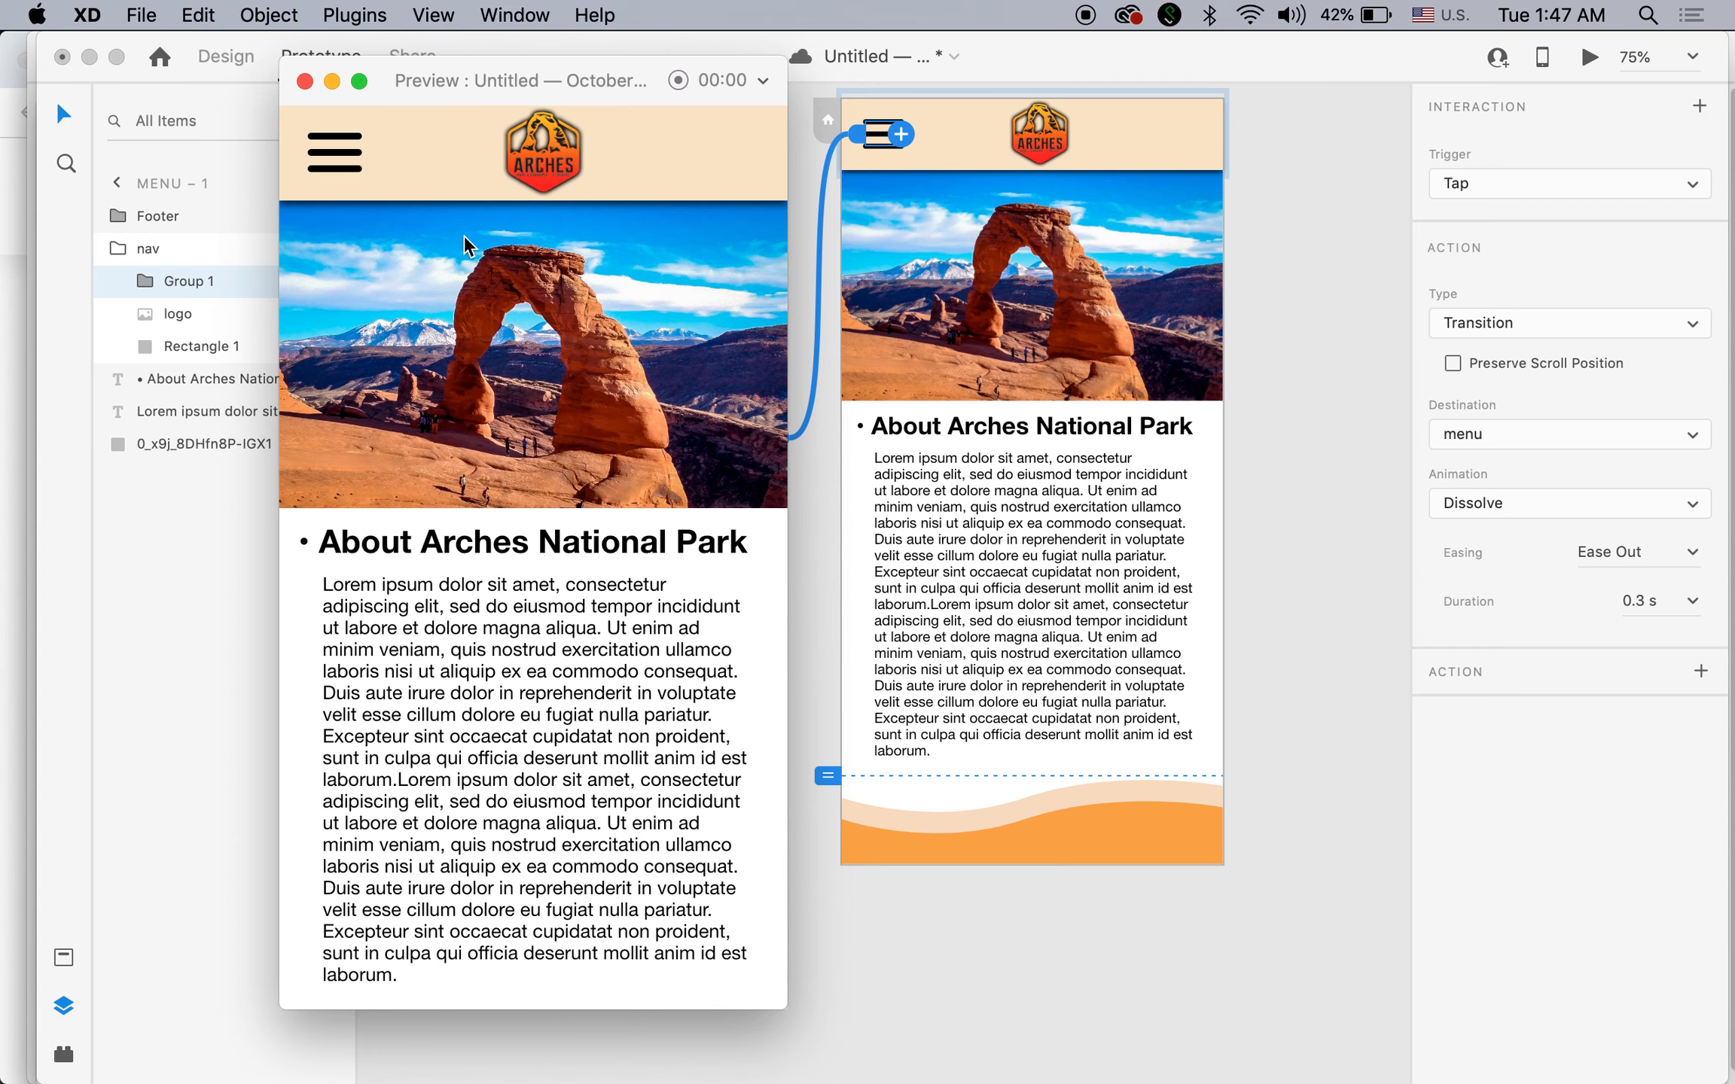
pyautogui.click(345, 169)
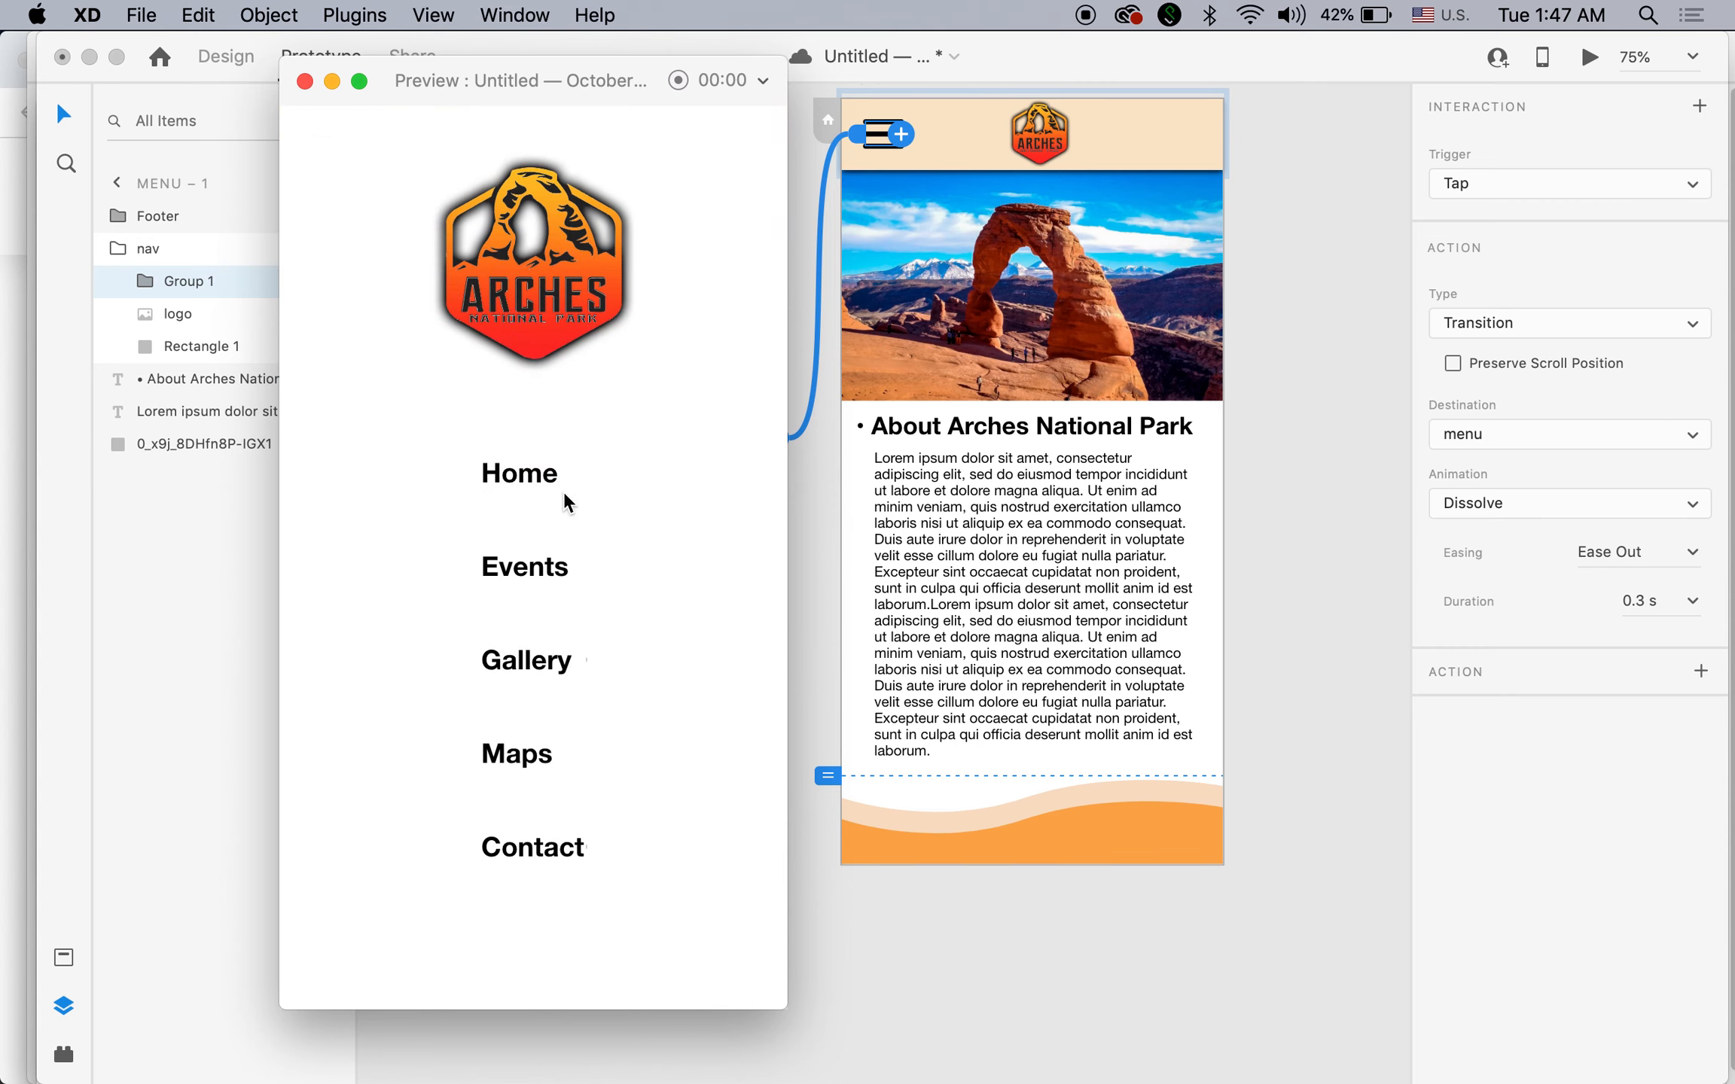
pyautogui.click(536, 479)
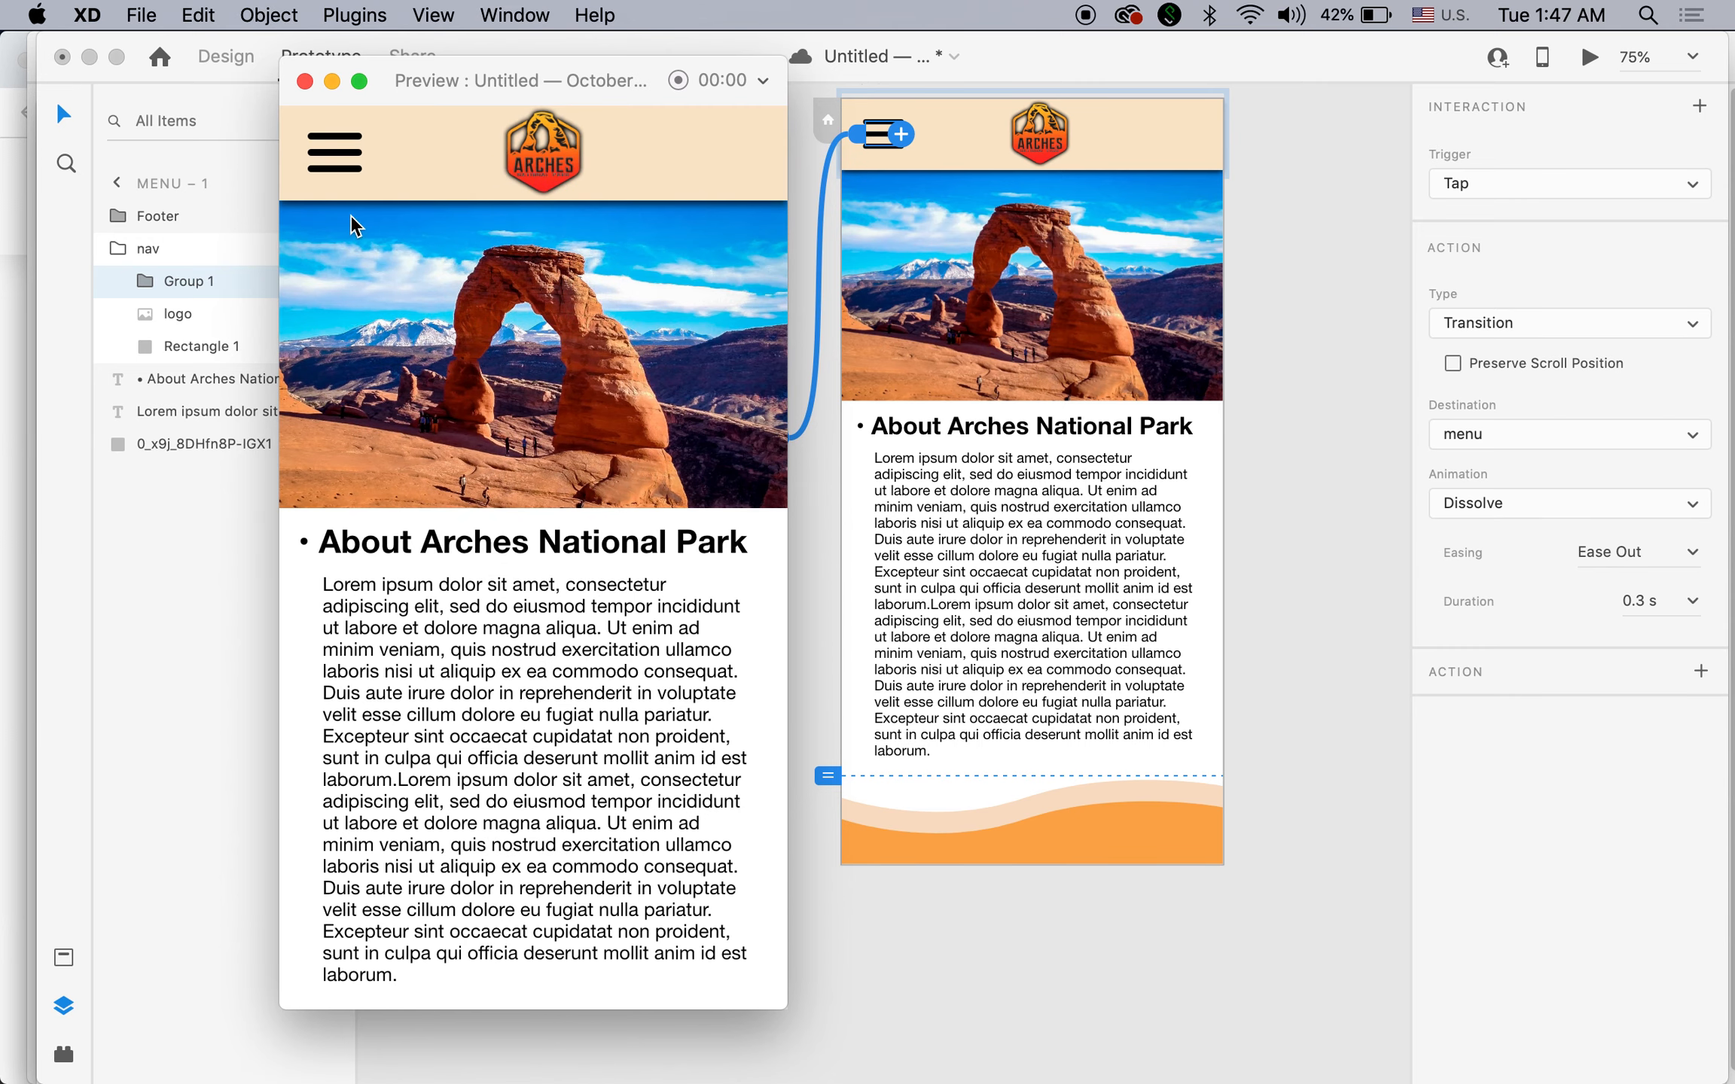
# Check the menu – 1 screen's scrolling in the preview and close the preview.
pyautogui.scroll(-3, 491, 615)
pyautogui.scroll(2, 369, 320)
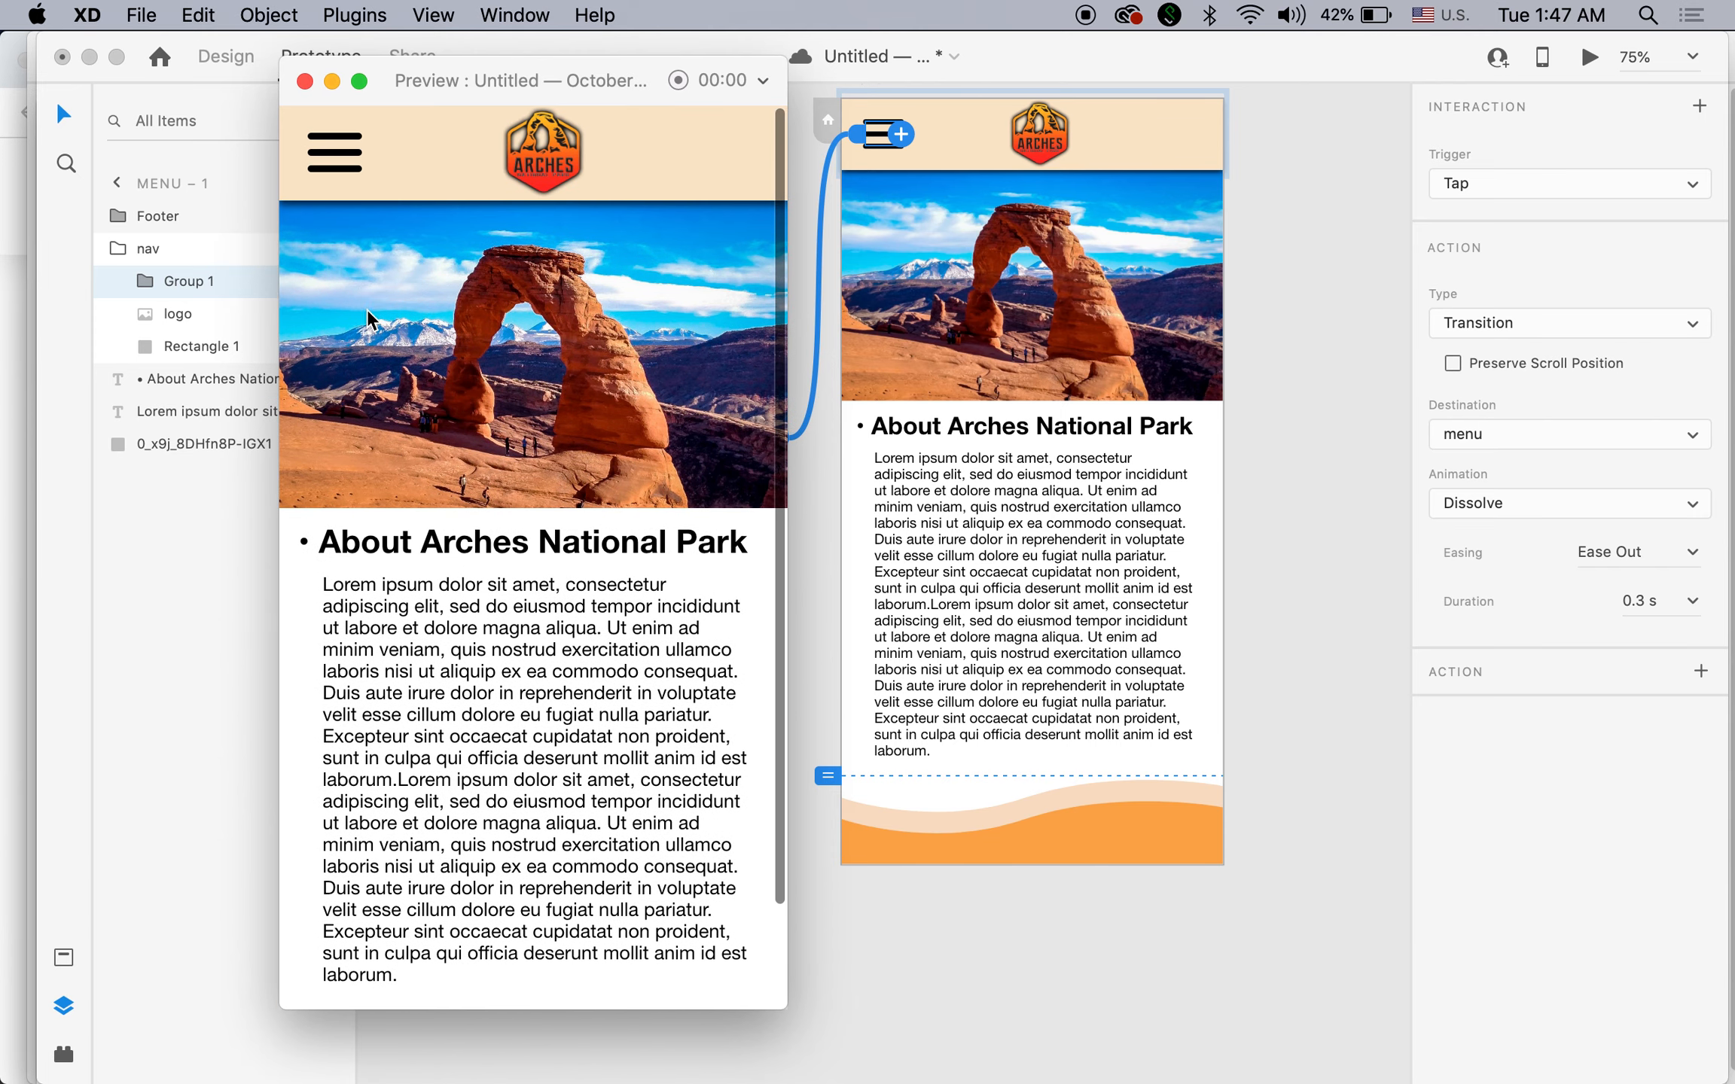
pyautogui.click(305, 79)
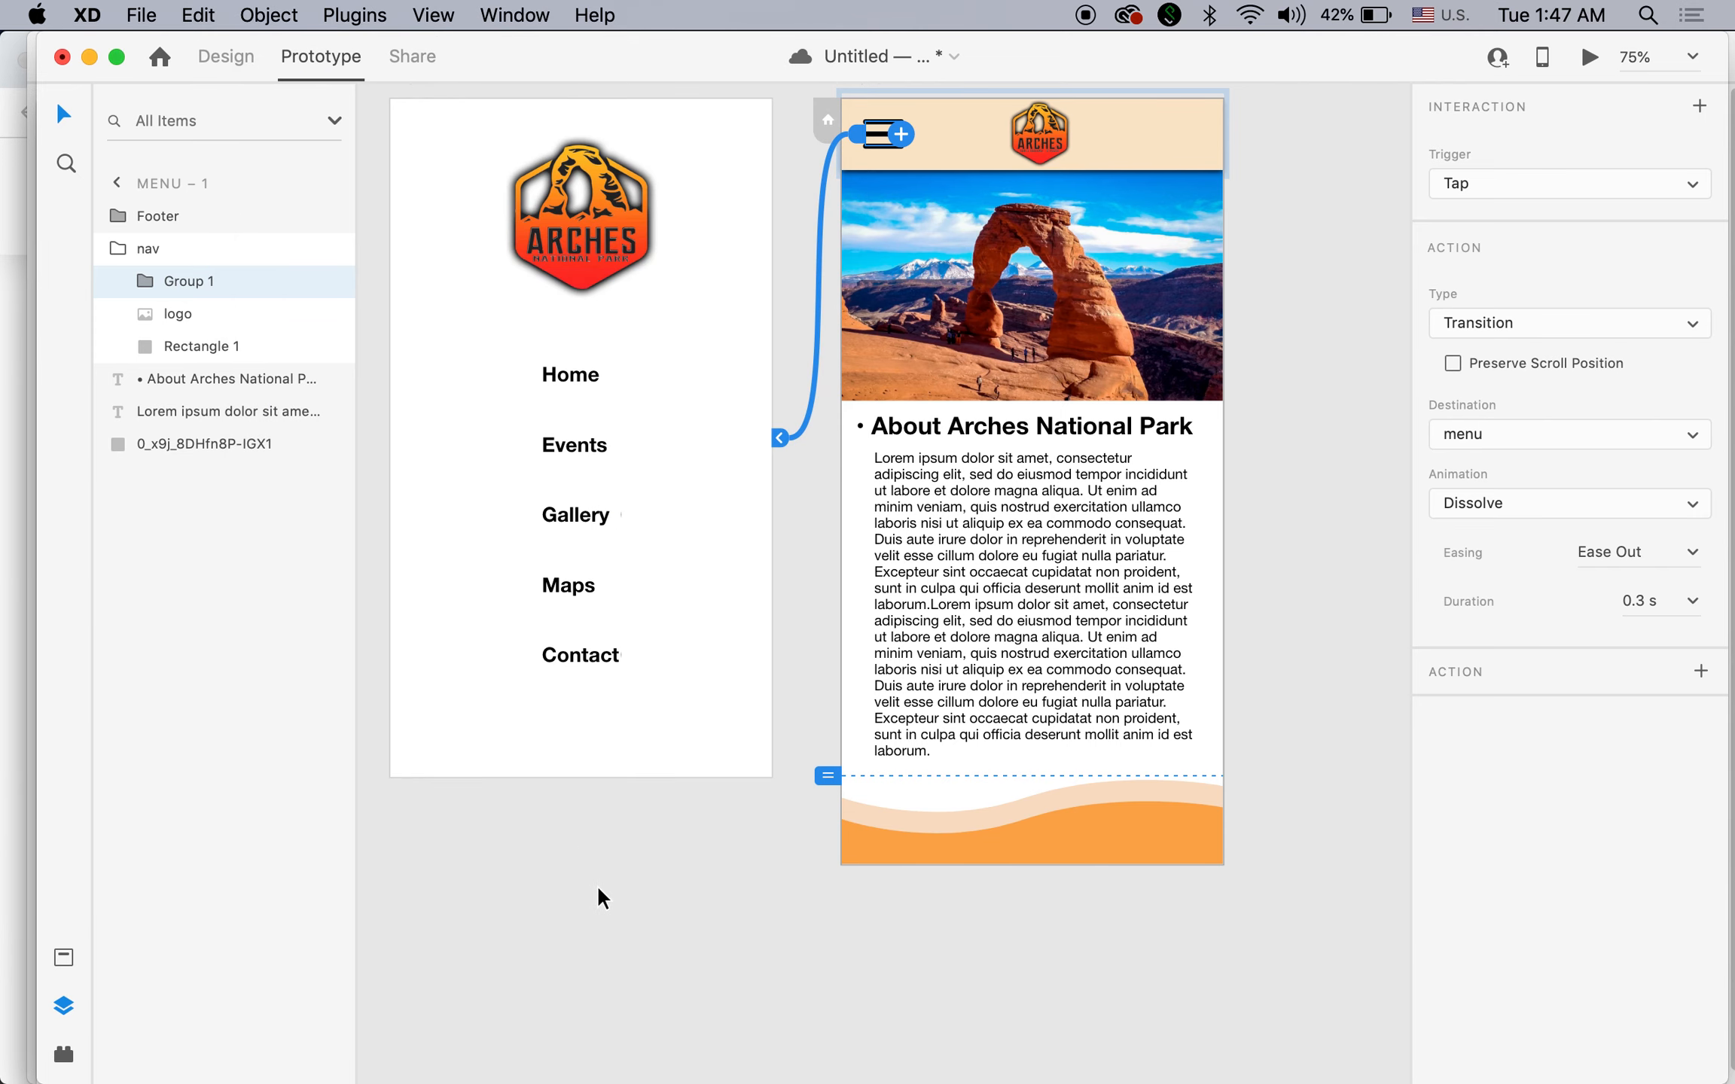
pyautogui.click(760, 964)
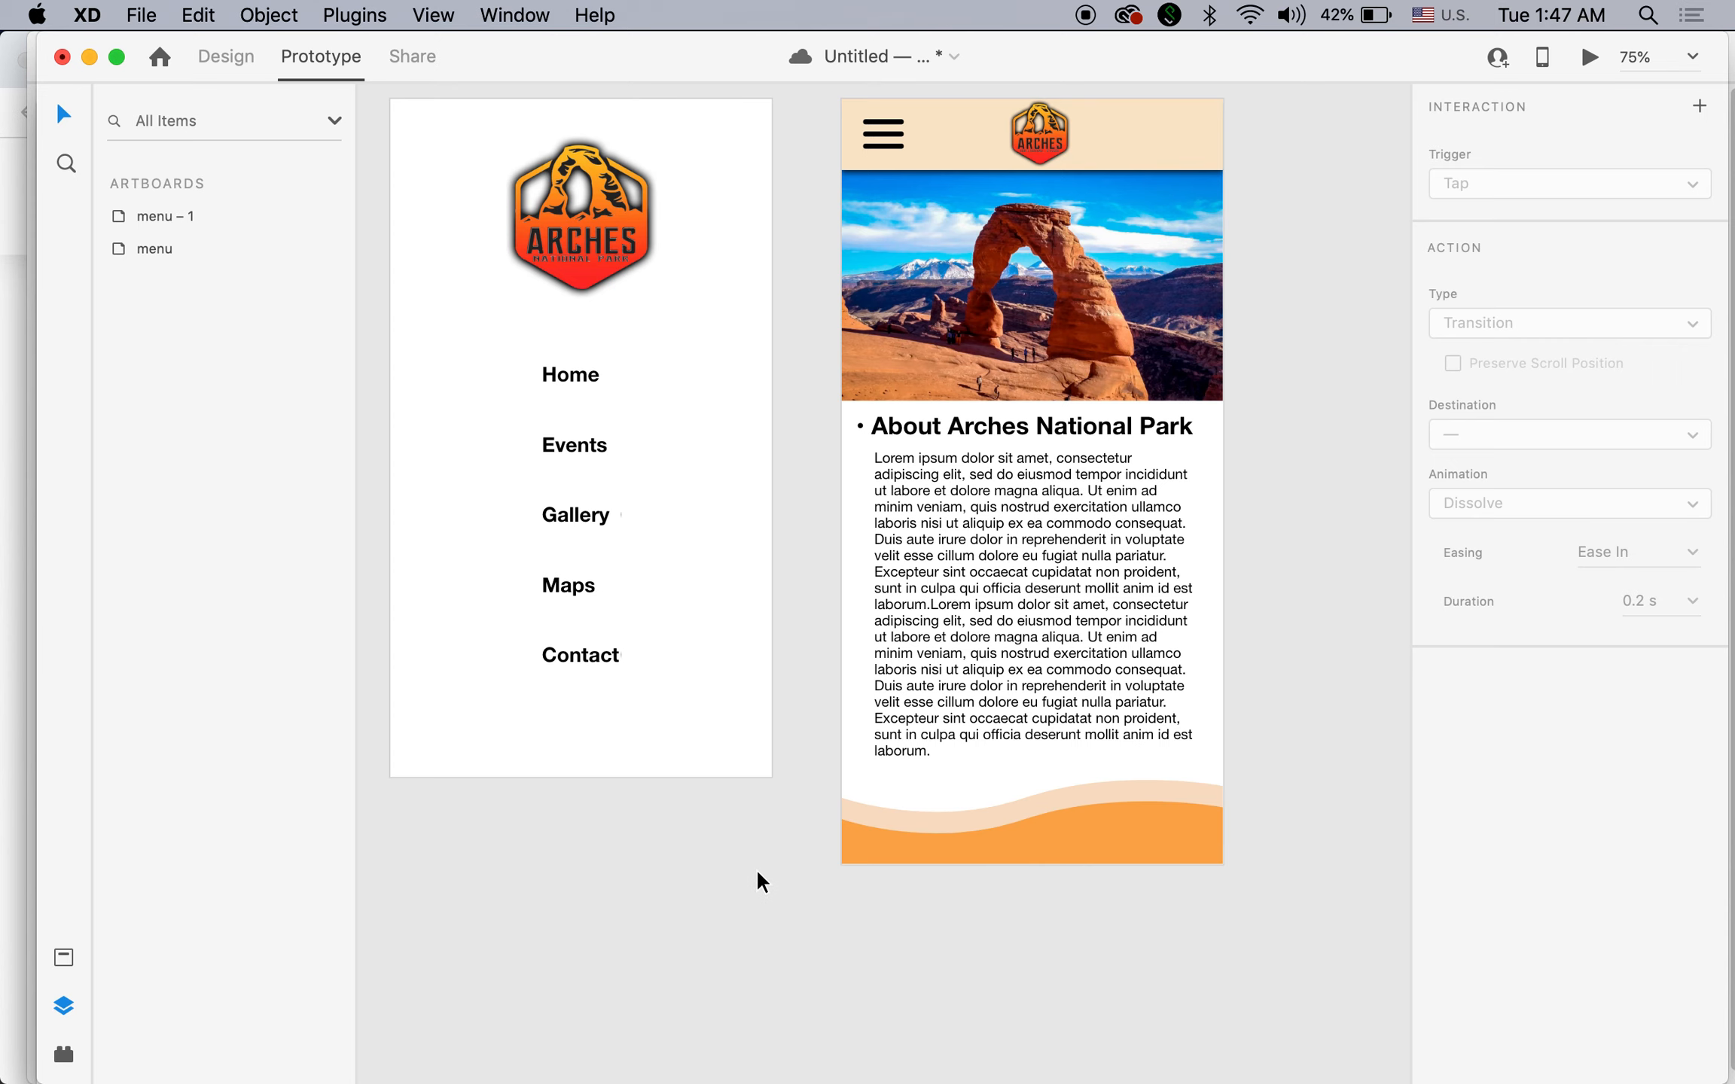
# Put the untitled document in Design mode and bring the ArchesNP_app document forward with its Events screen in view.
pyautogui.click(515, 15)
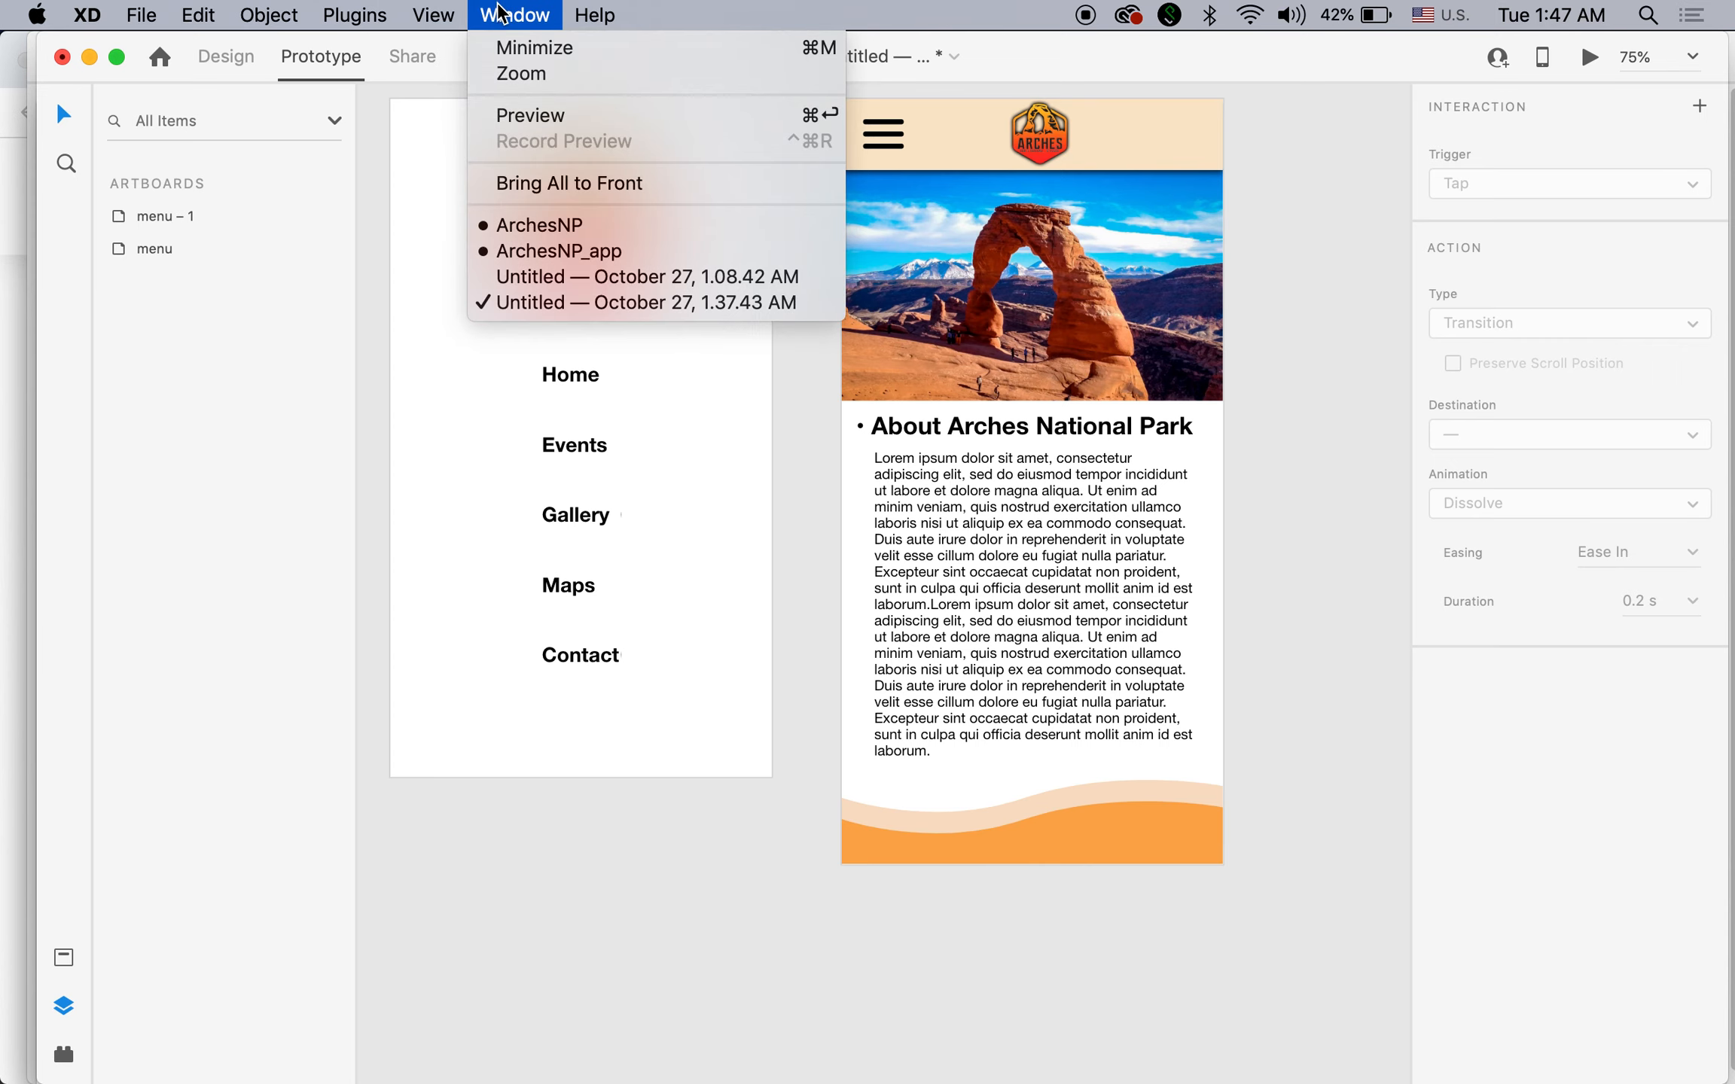
pyautogui.click(620, 251)
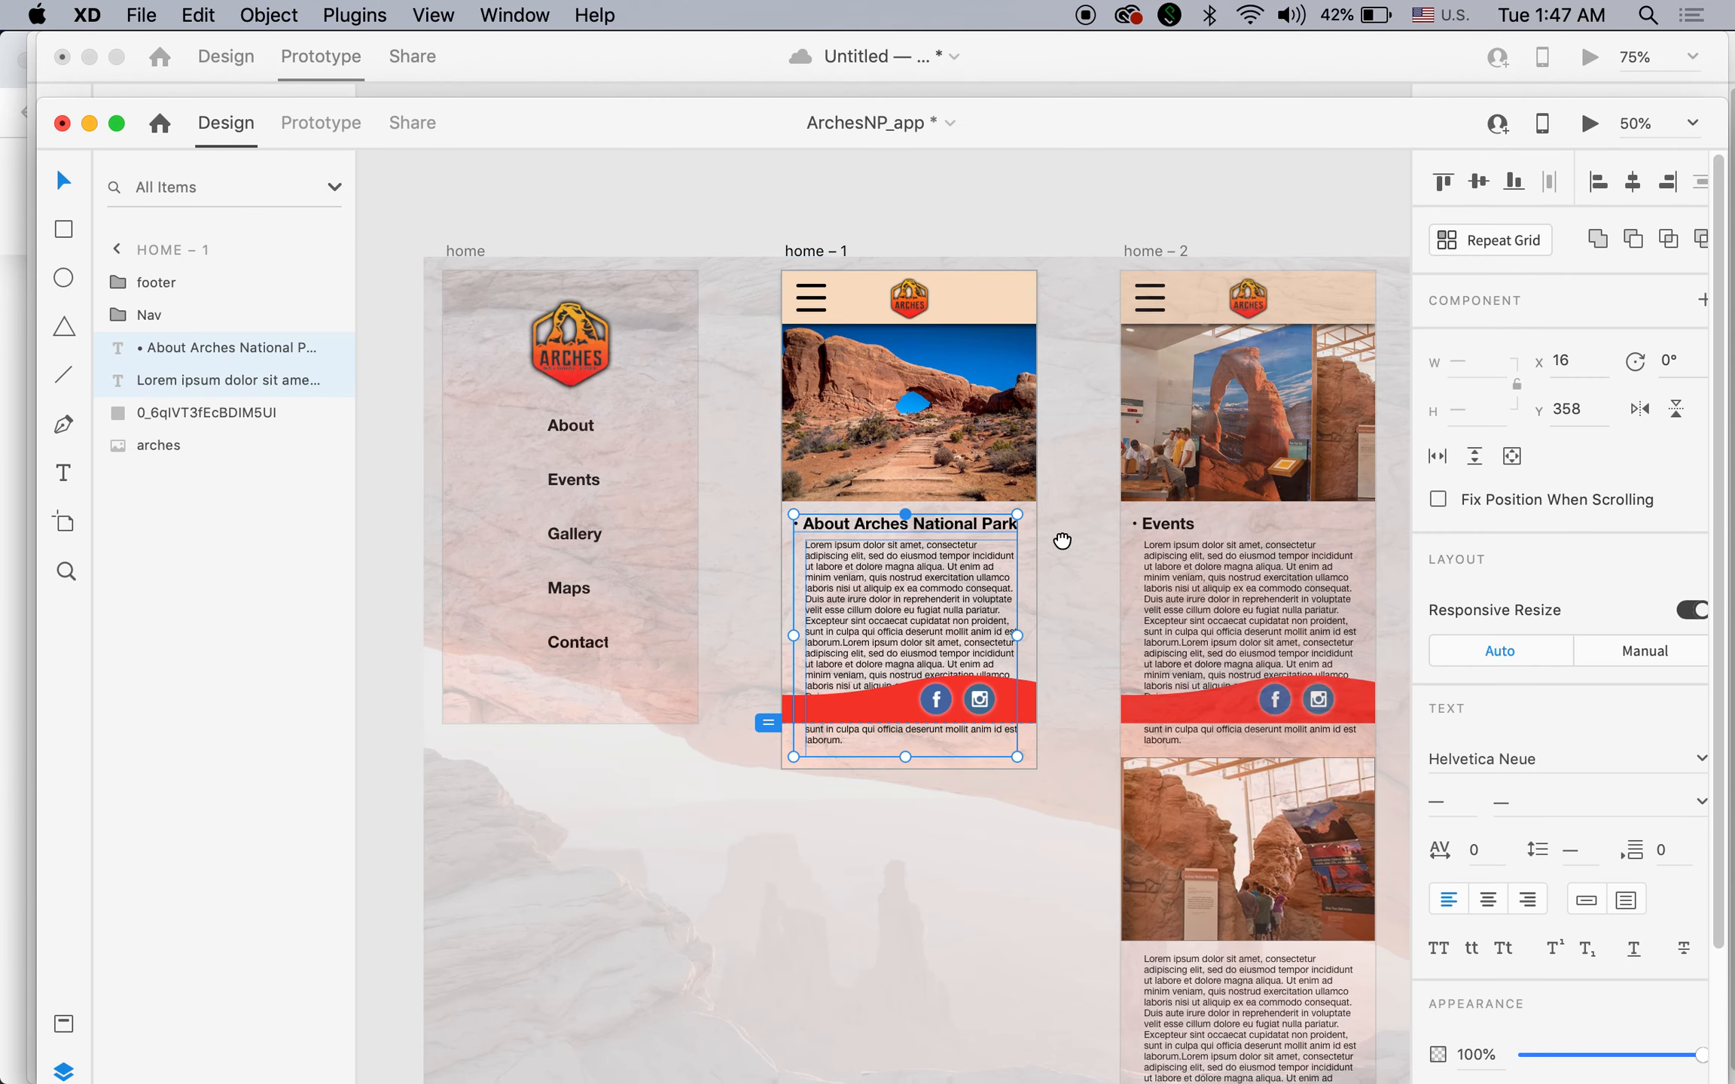
pyautogui.moveTo(1062, 541); pyautogui.dragTo(652, 424)
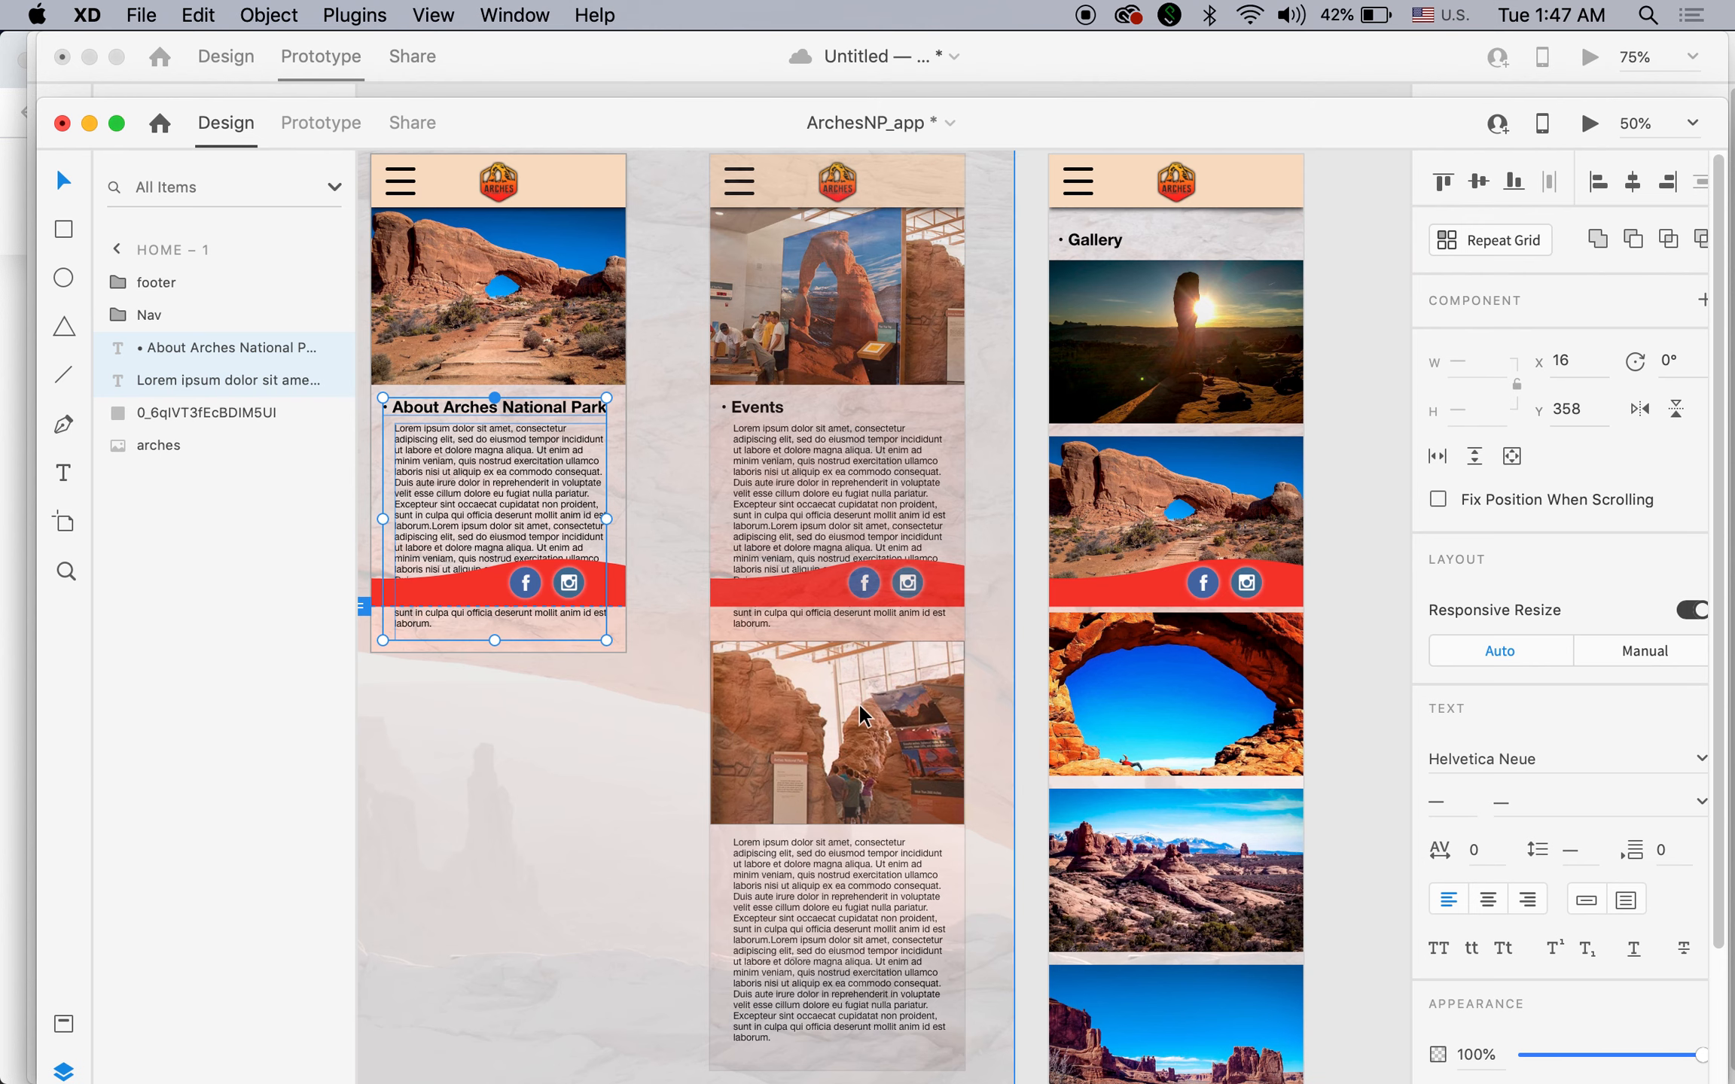
pyautogui.click(831, 313)
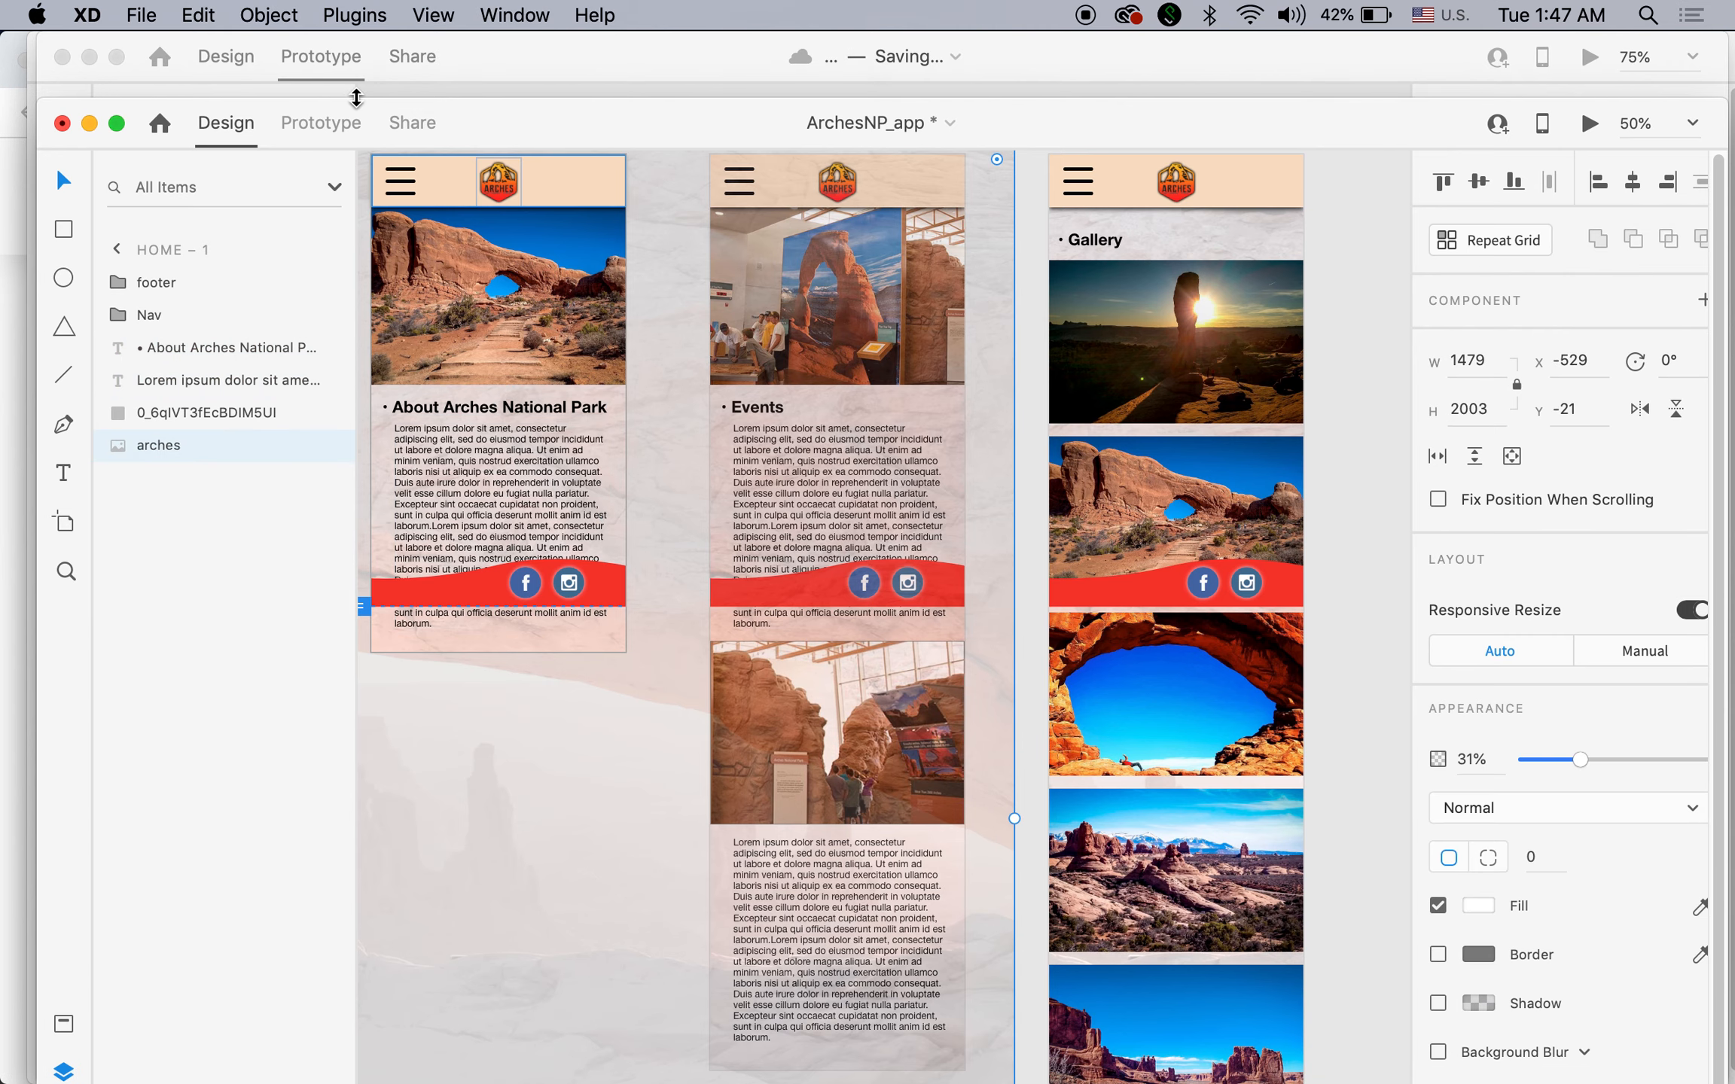
pyautogui.click(217, 46)
pyautogui.click(515, 15)
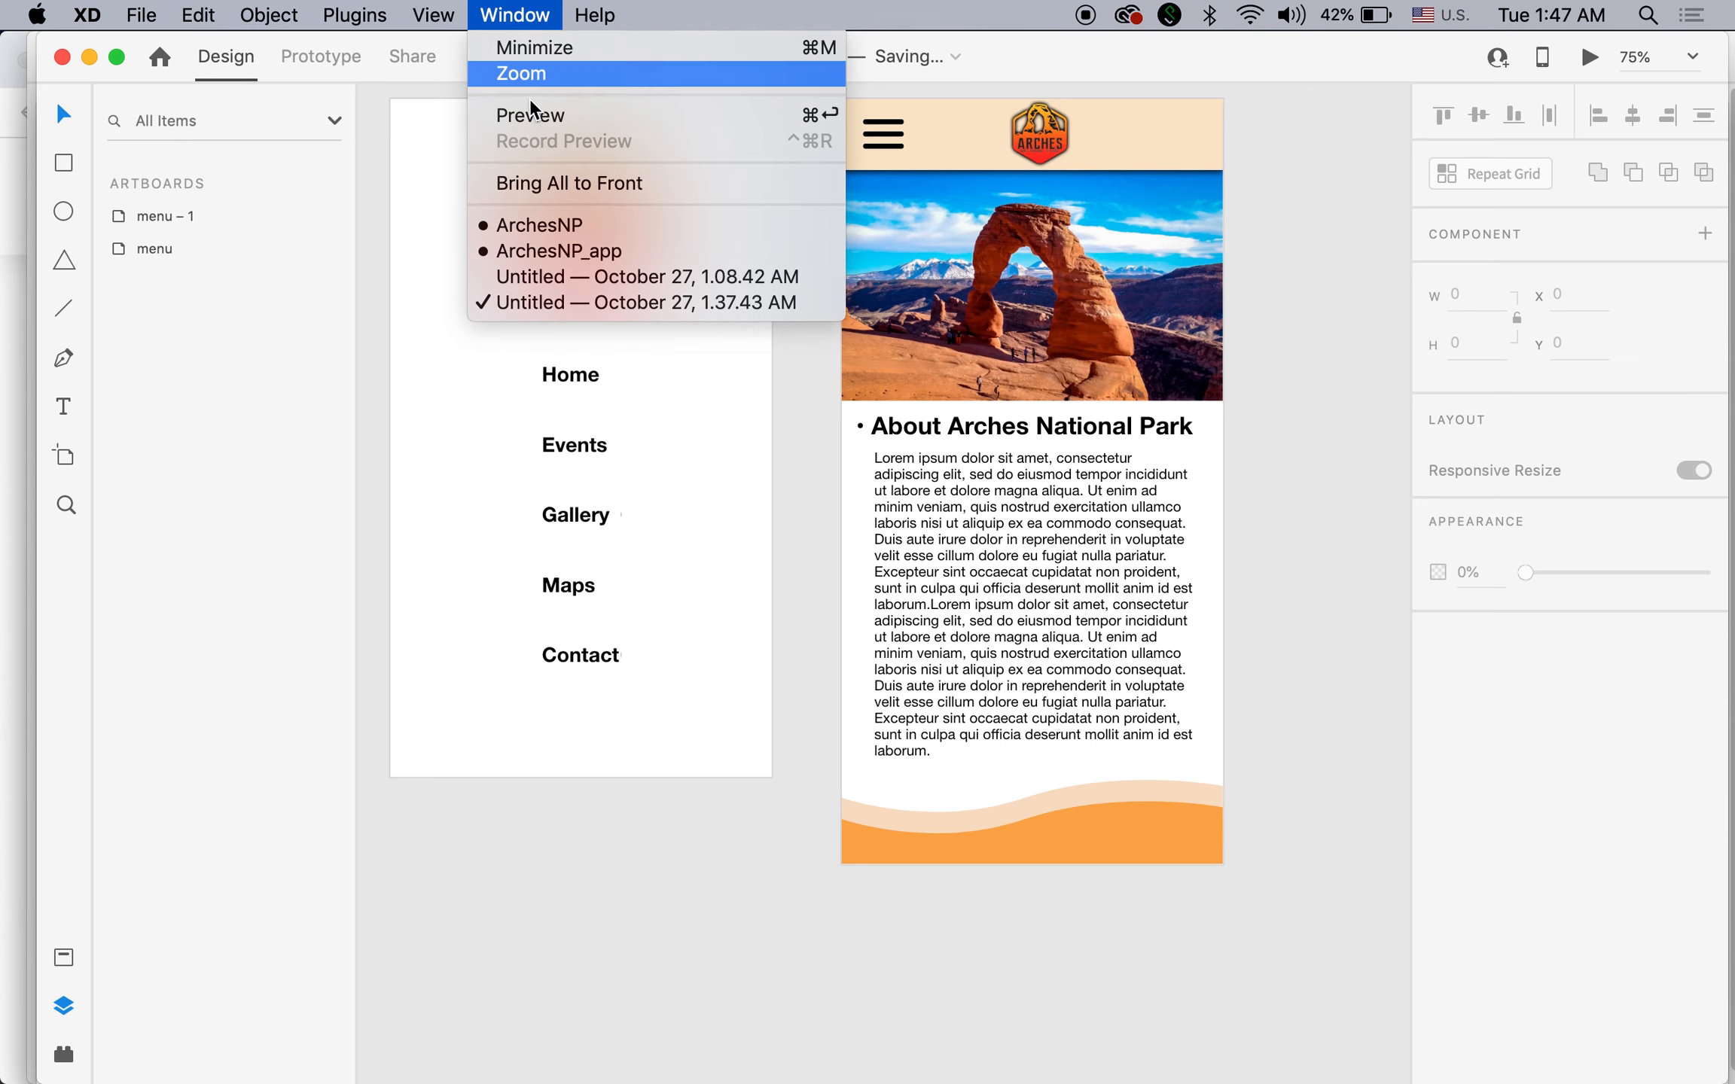
pyautogui.click(566, 253)
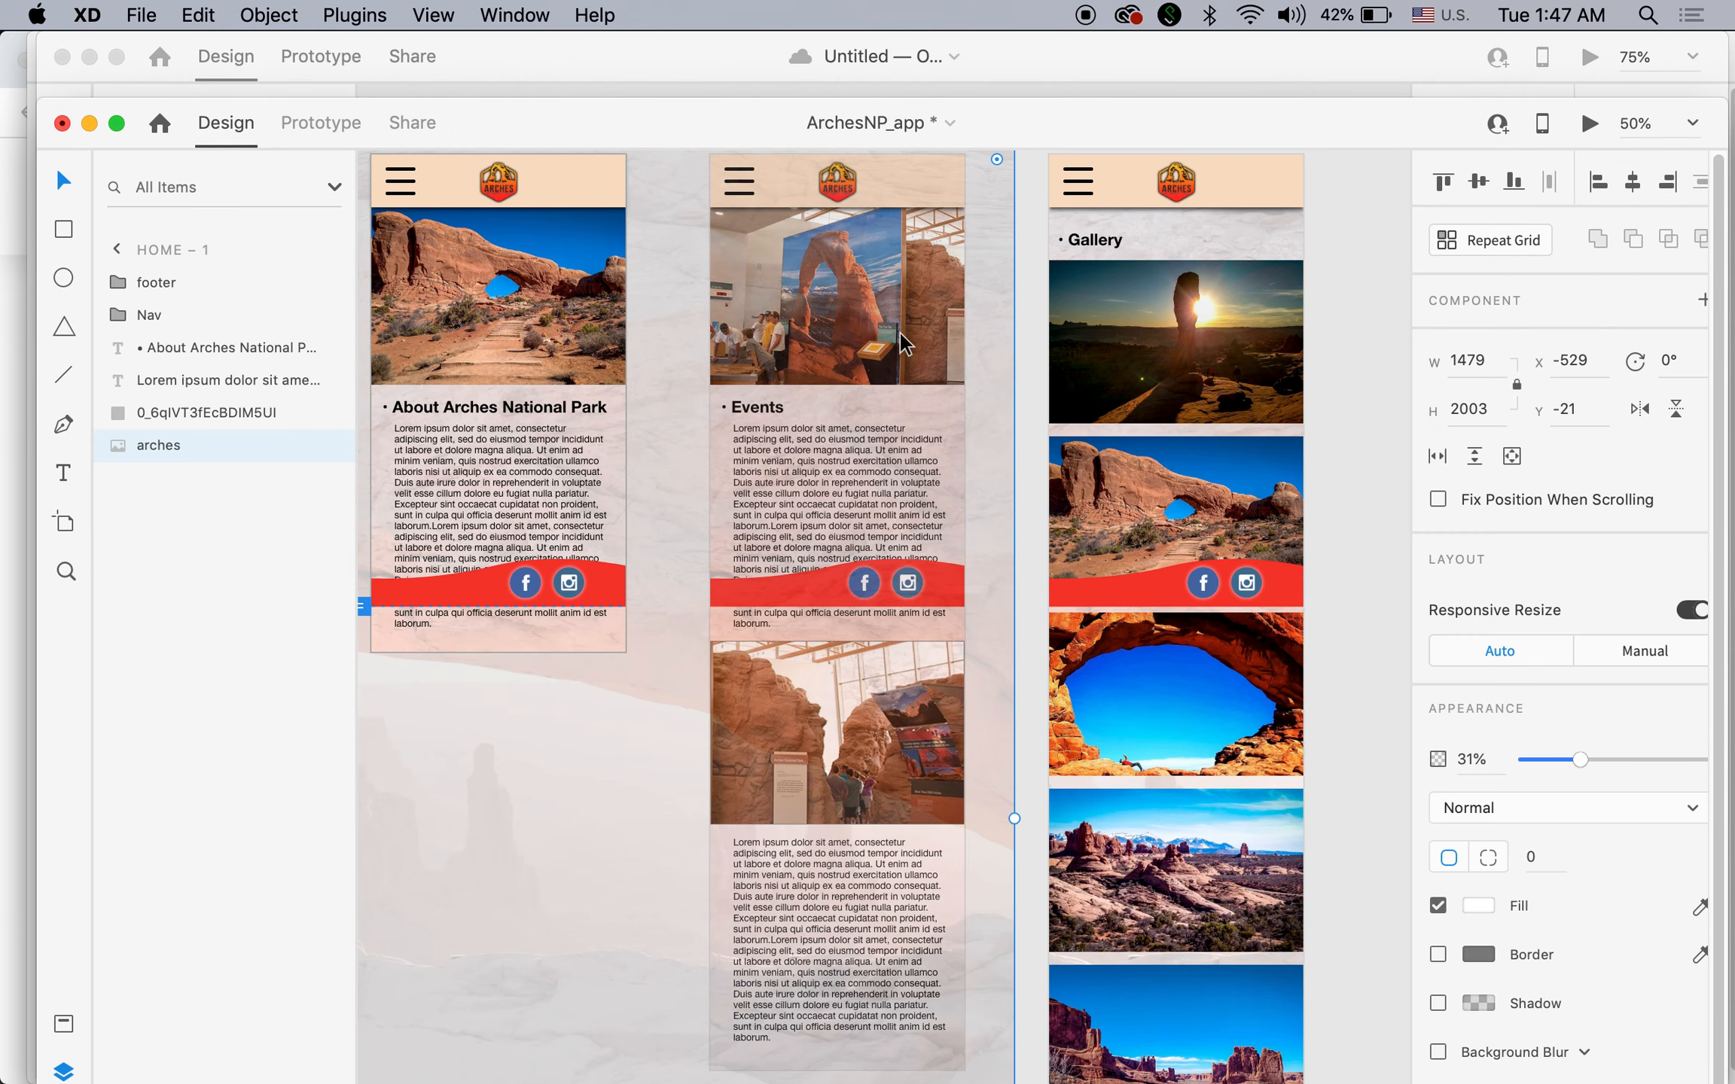
# Copy both photos, the Events heading and both text blocks from artboard home – 2, and return to the untitled document.
pyautogui.click(1030, 364)
pyautogui.click(1032, 372)
pyautogui.click(1031, 373)
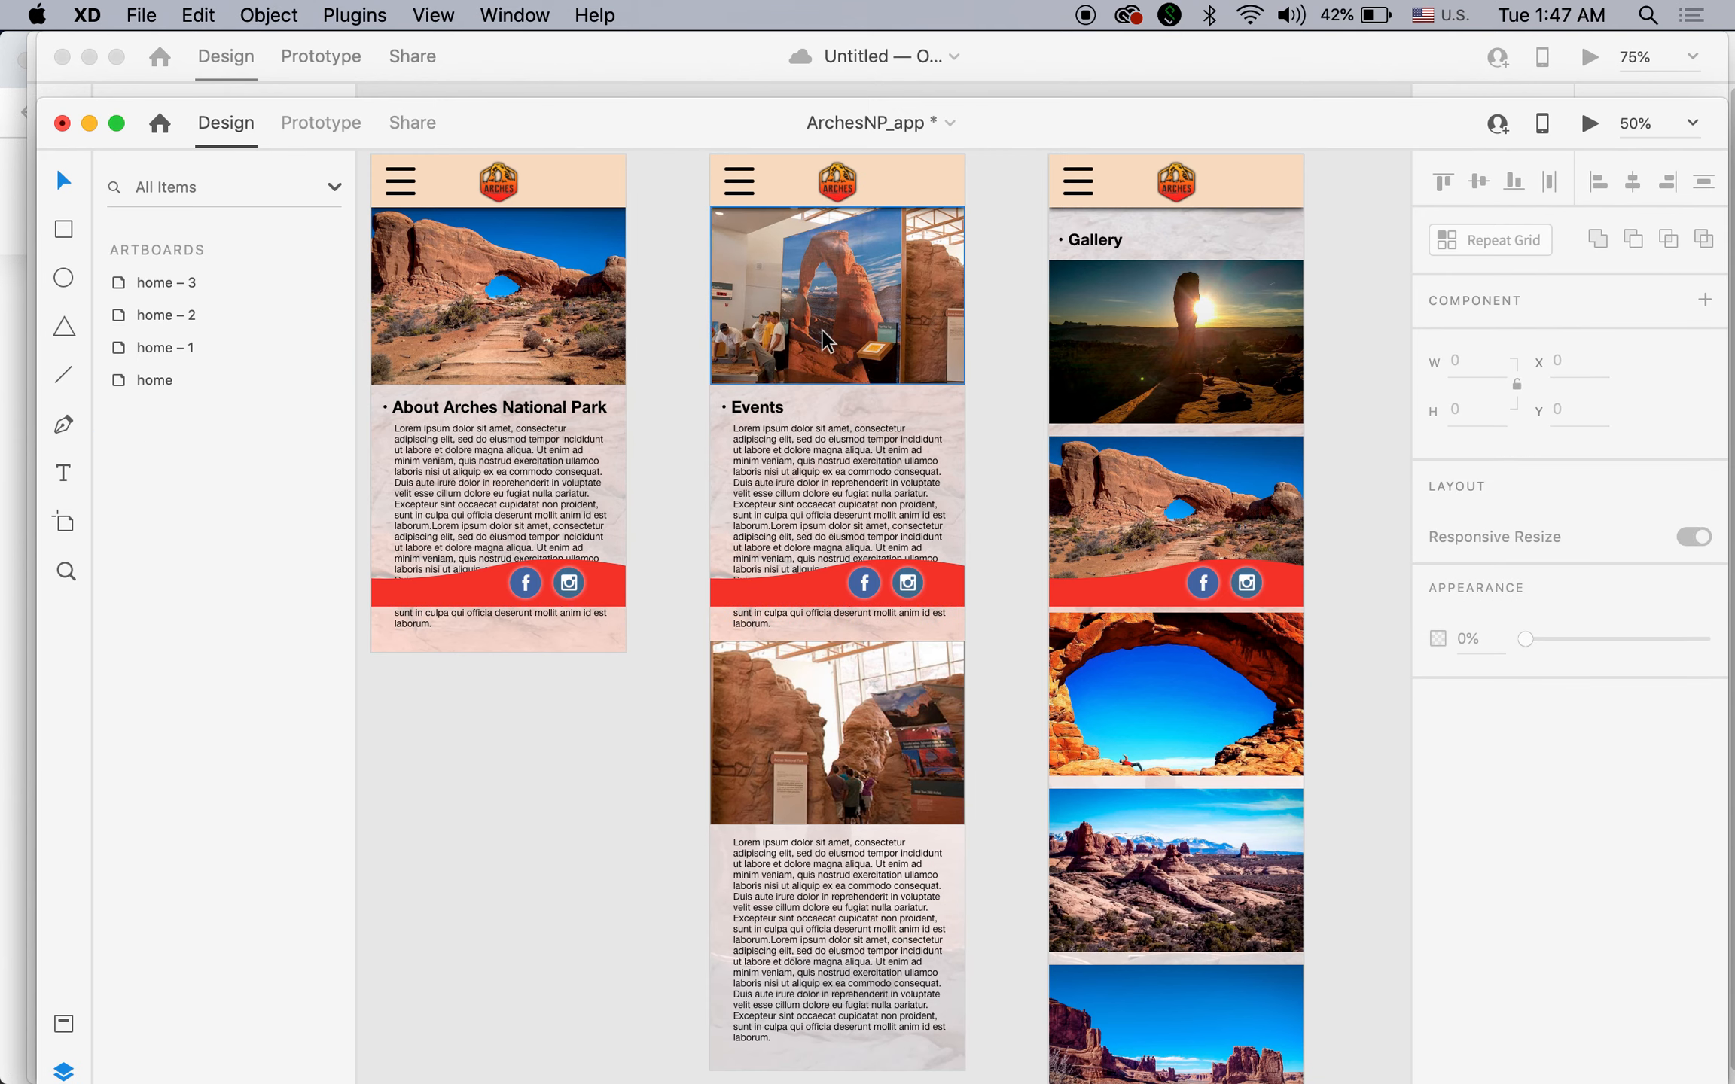
pyautogui.click(827, 340)
pyautogui.keyDown('shift'); pyautogui.click(758, 408); pyautogui.keyUp('shift')
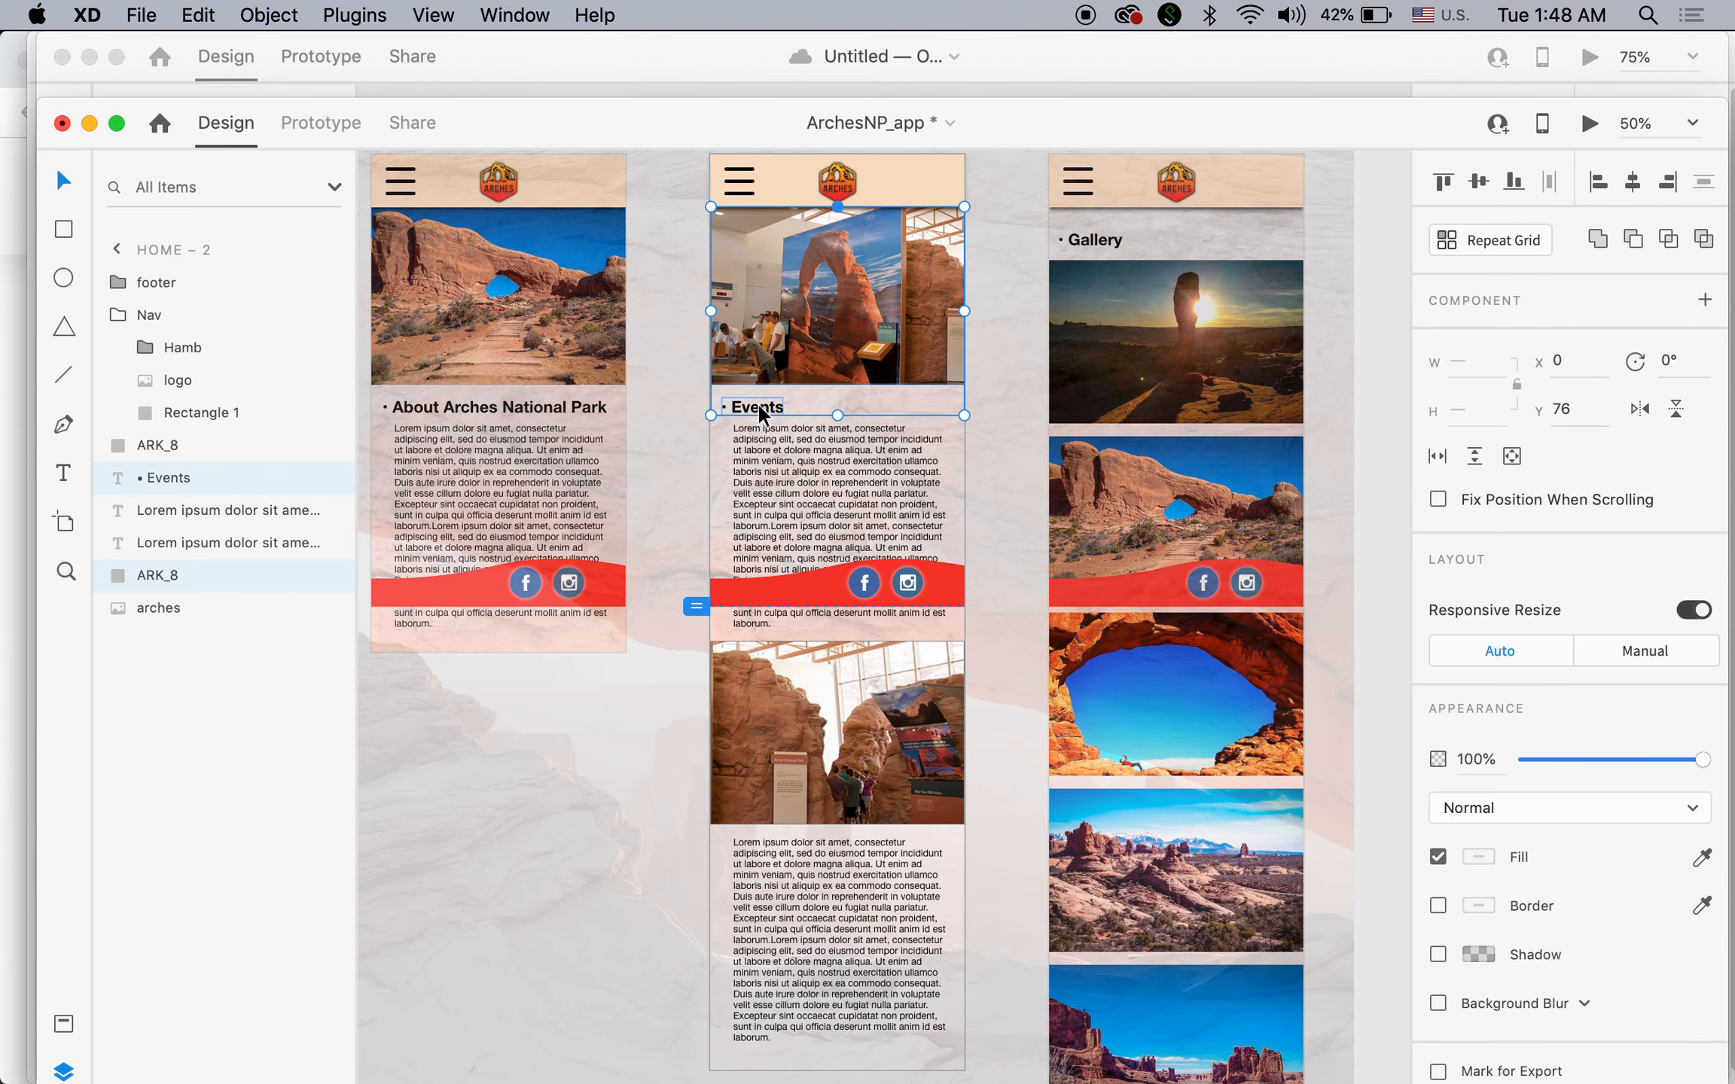
pyautogui.keyDown('shift'); pyautogui.click(854, 481); pyautogui.keyUp('shift')
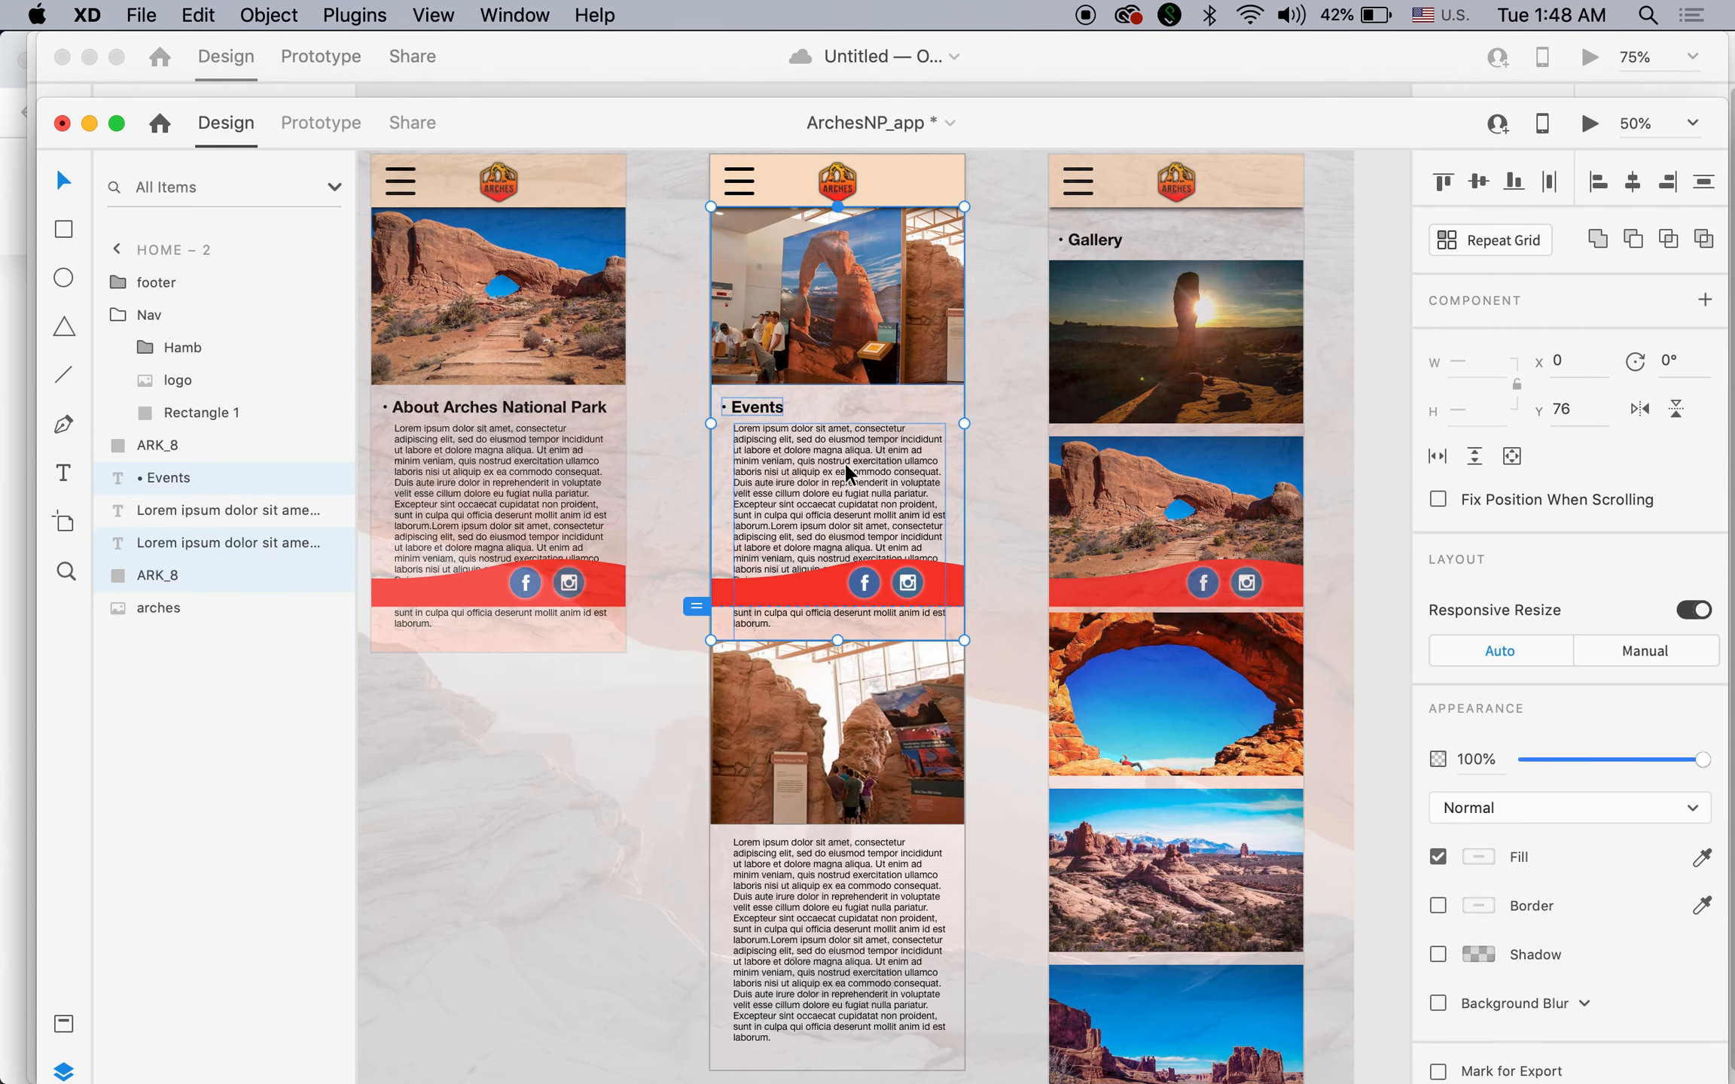
pyautogui.keyDown('shift'); pyautogui.click(838, 739); pyautogui.keyUp('shift')
pyautogui.keyDown('shift'); pyautogui.click(825, 899); pyautogui.keyUp('shift')
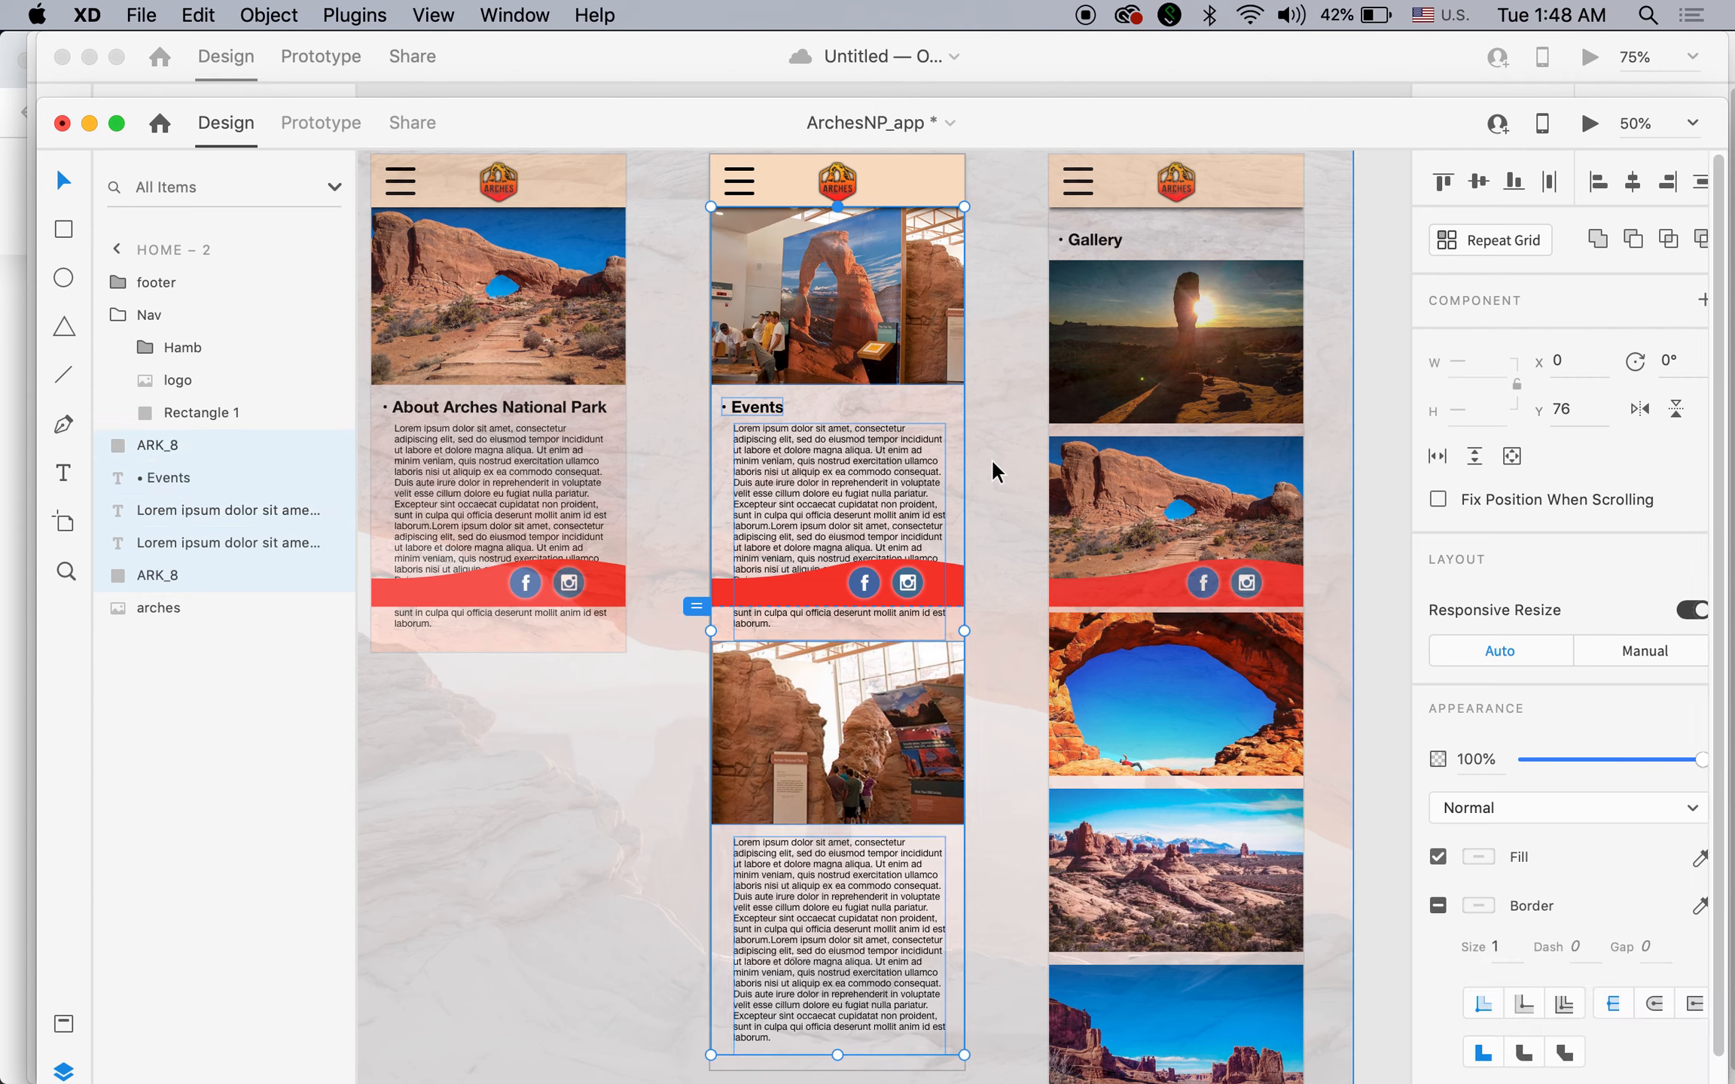
pyautogui.click(1032, 68)
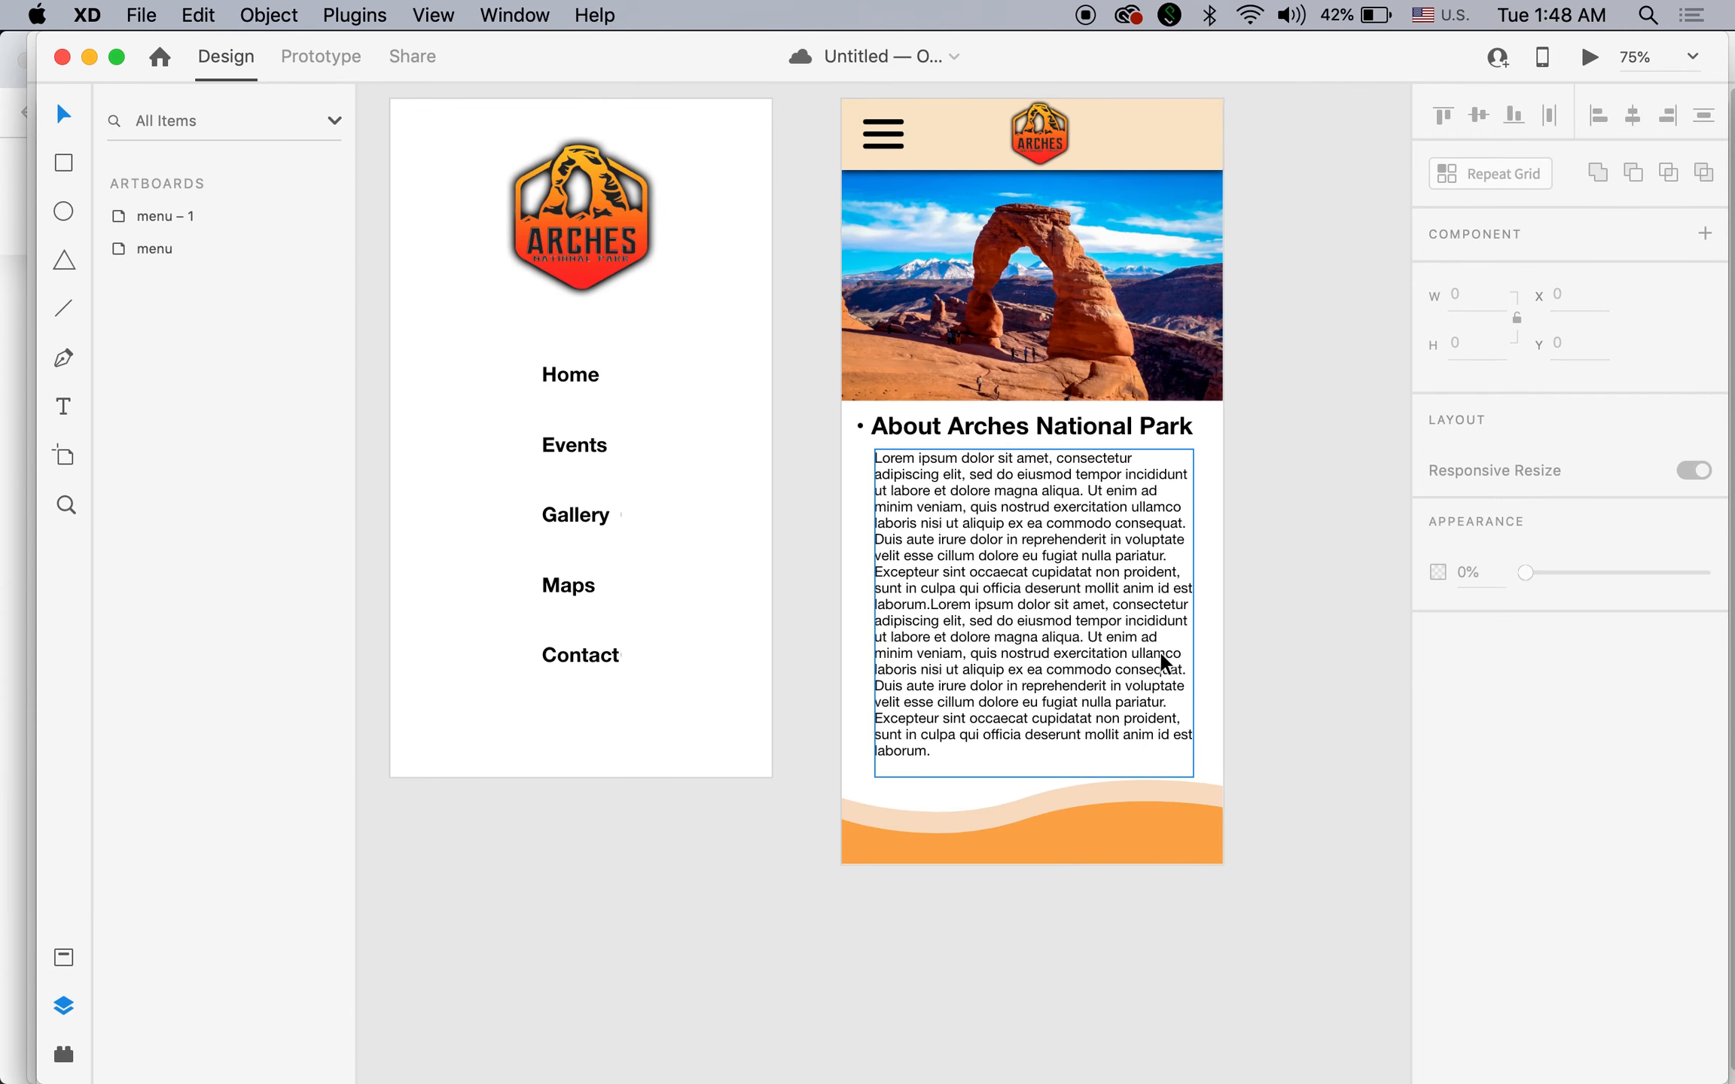
# Duplicate the menu – 1 artboard beside the original at X 888.
pyautogui.moveTo(1267, 334); pyautogui.dragTo(1125, 504)
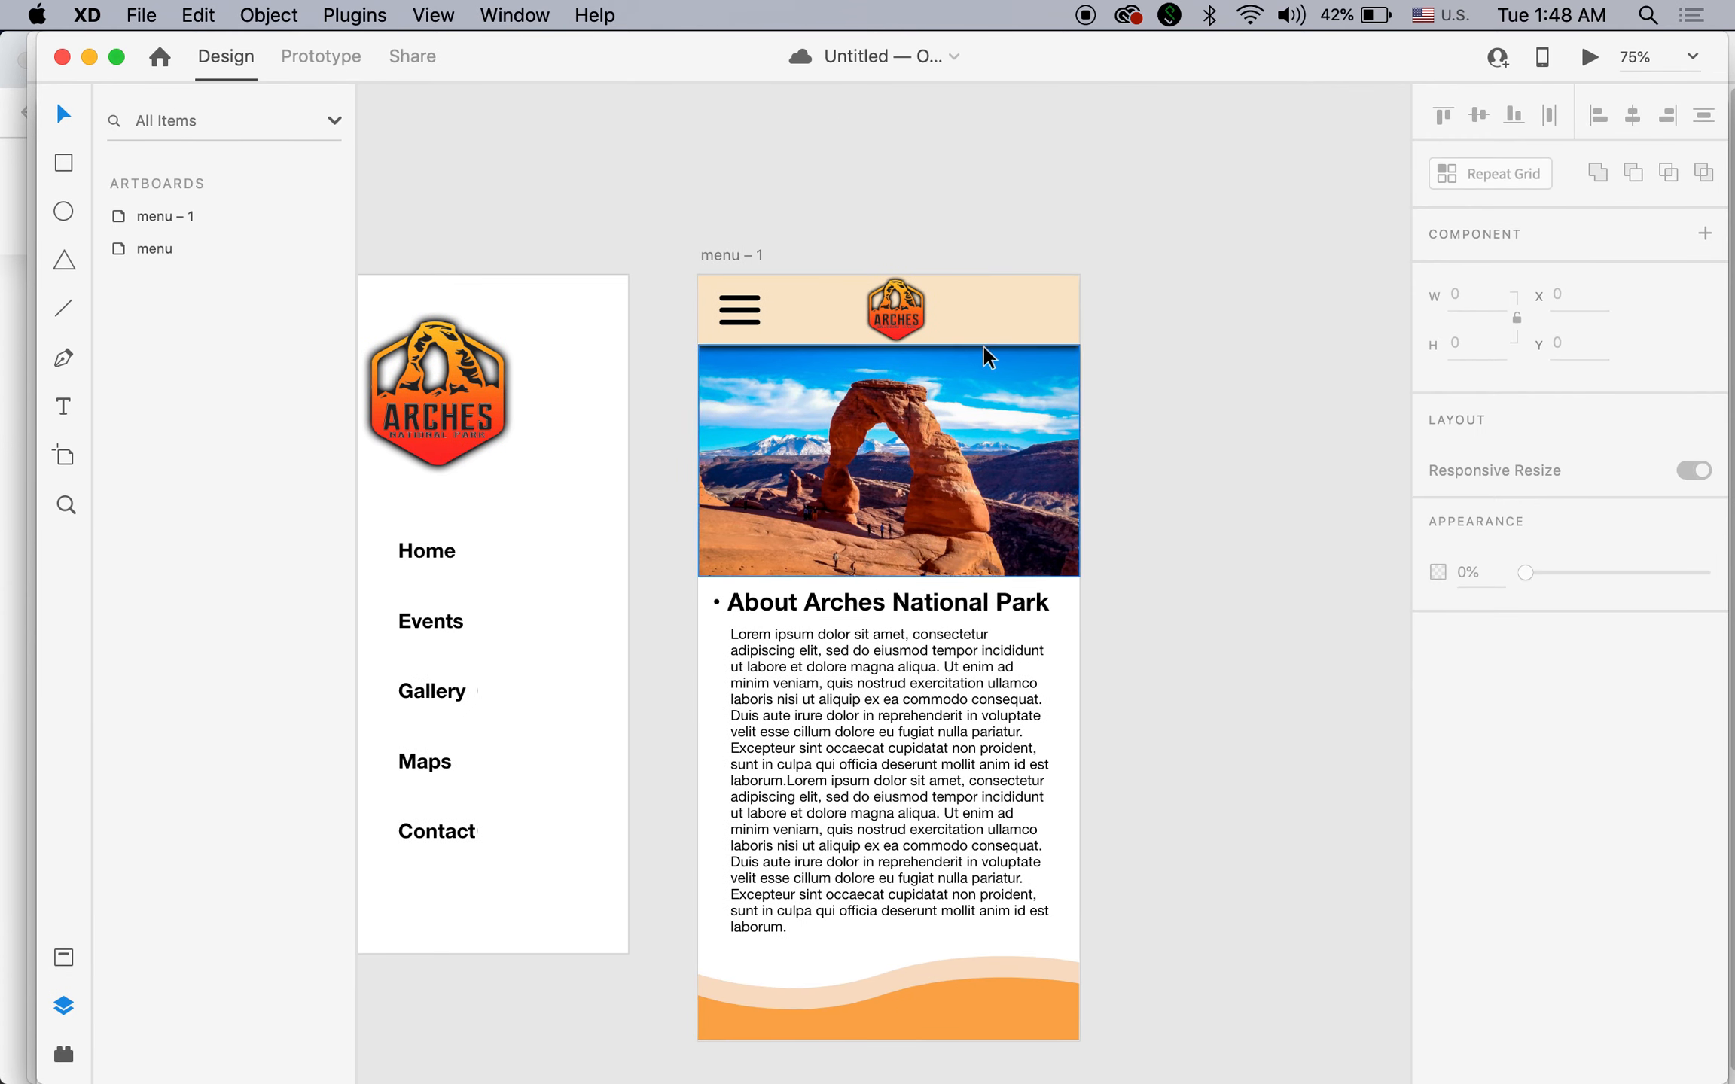
pyautogui.click(735, 256)
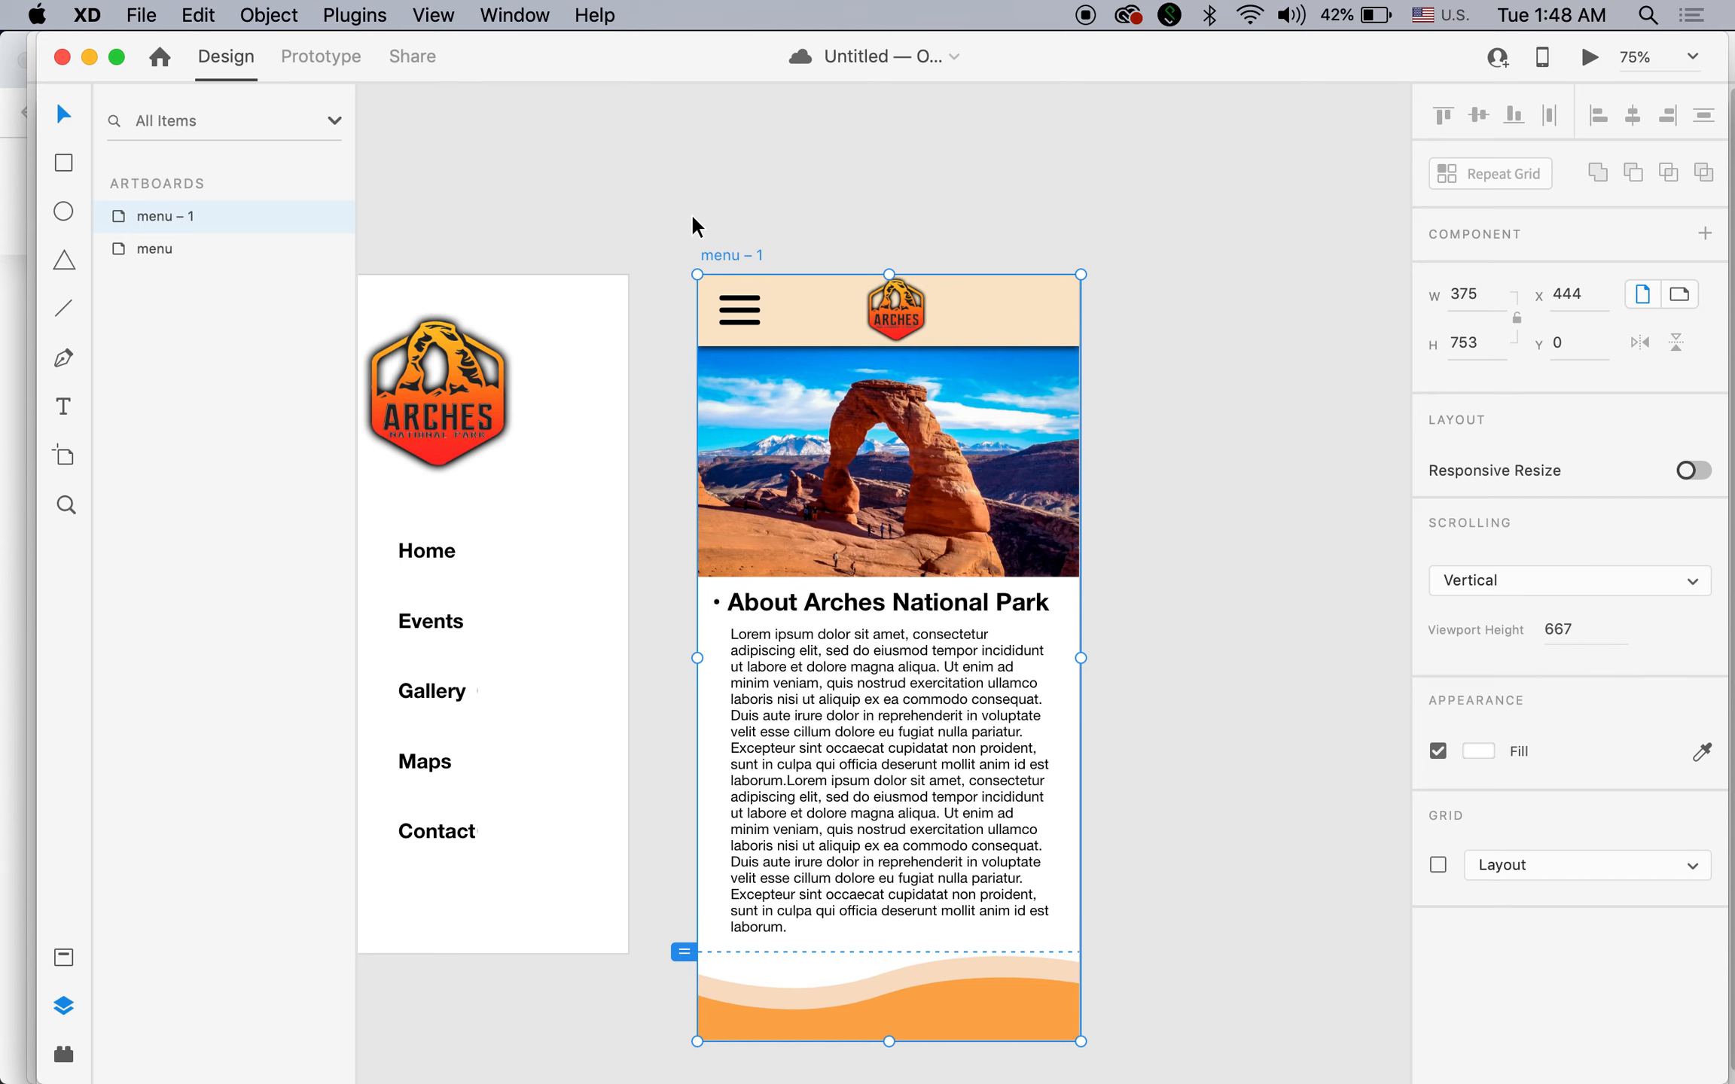
pyautogui.moveTo(736, 256); pyautogui.dragTo(1188, 263)
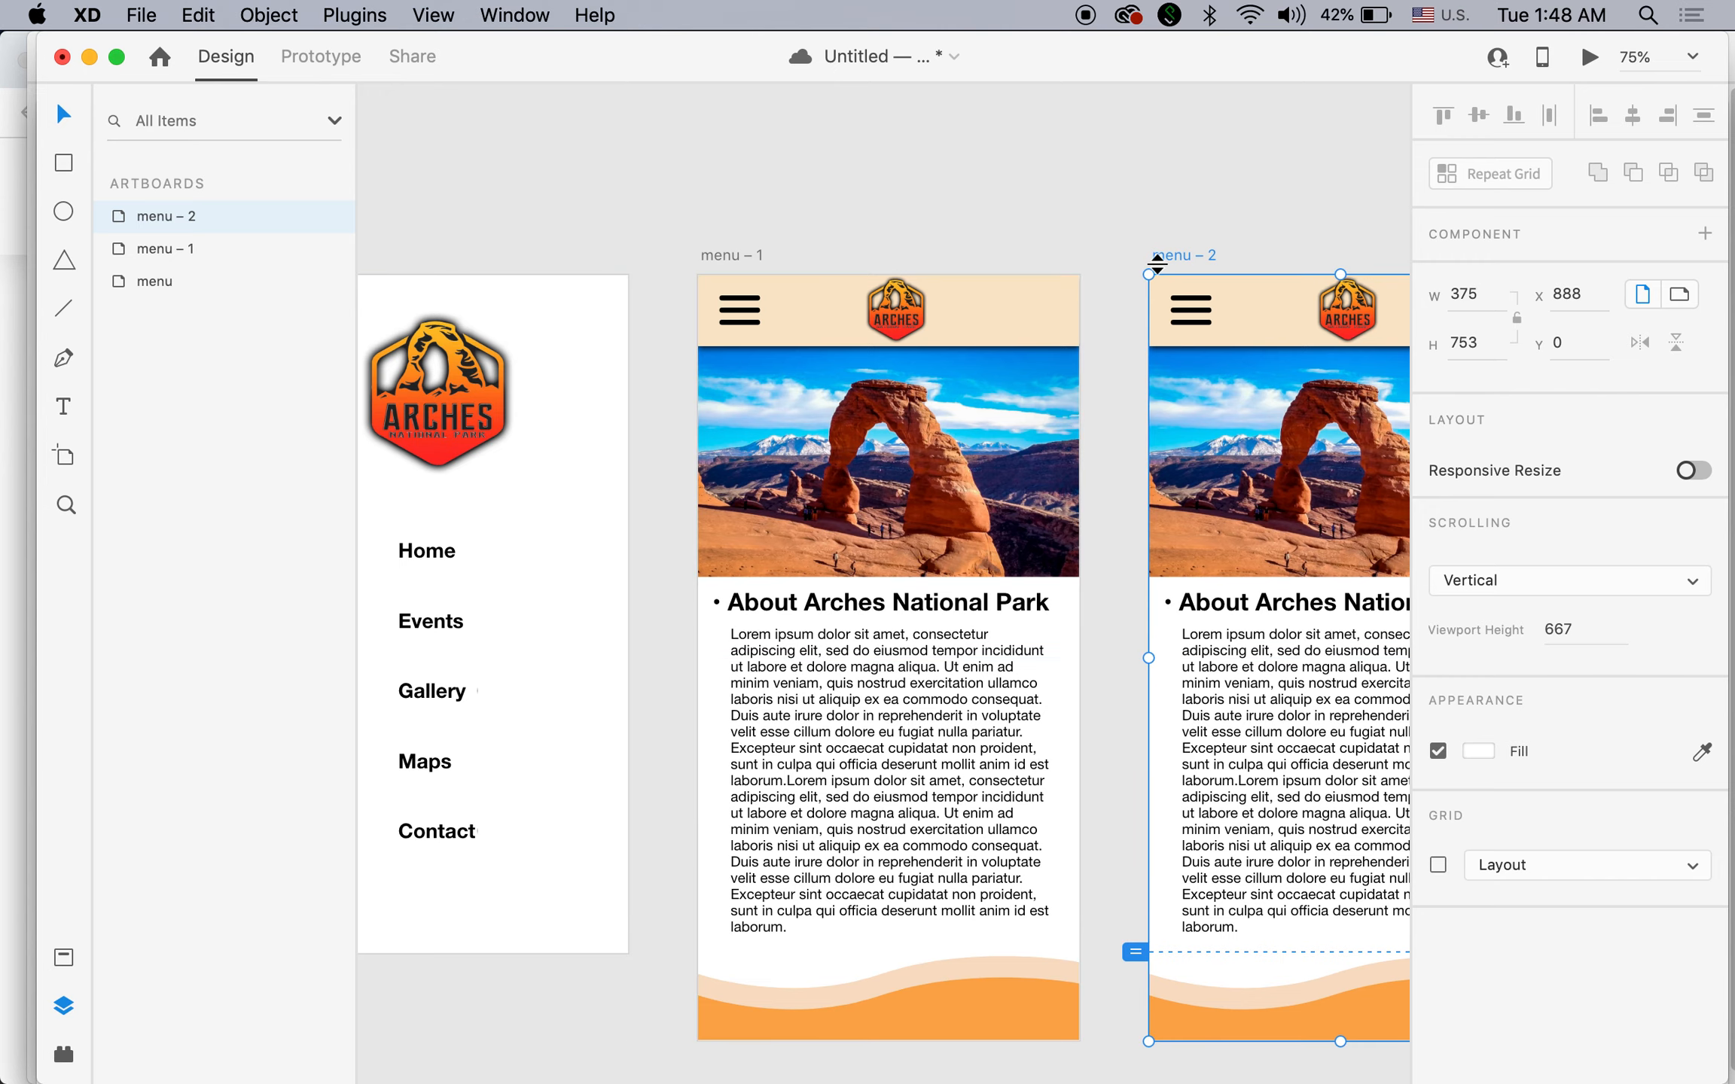
# Extend the menu – 2 artboard downward to about twice its height.
pyautogui.hscroll(10, 1186, 644)
pyautogui.scroll(-4, 1186, 644)
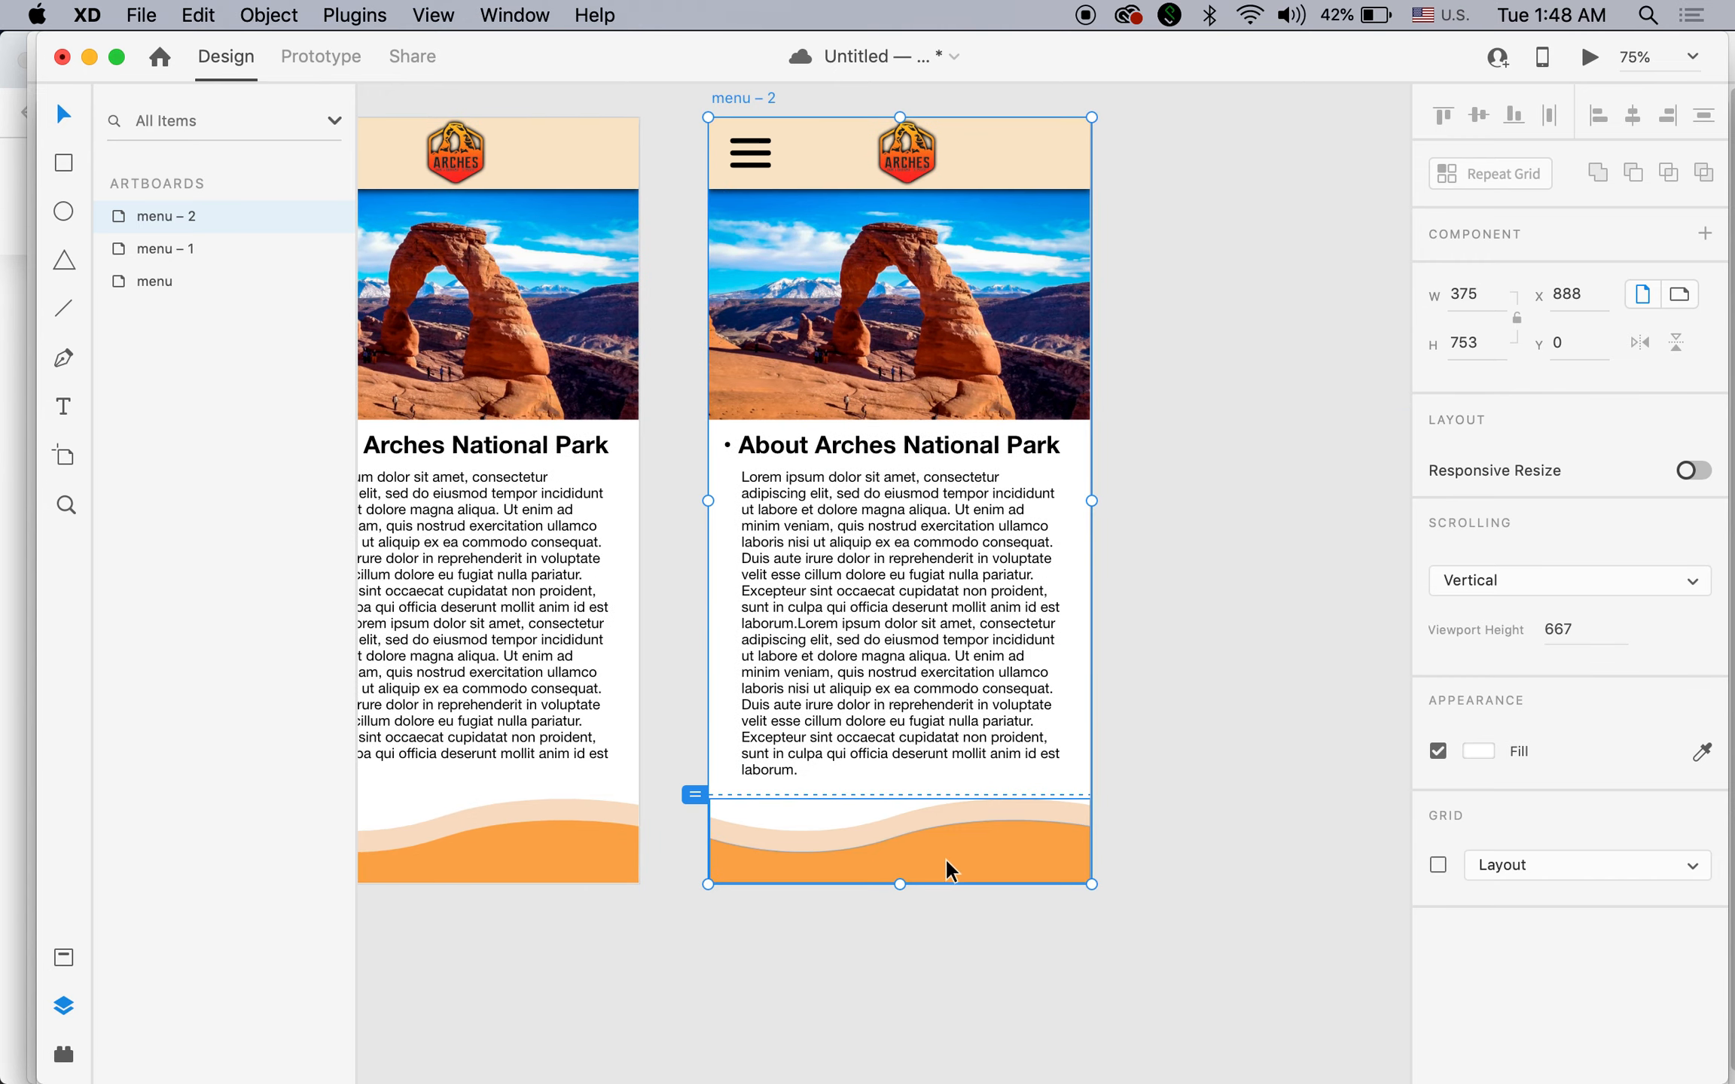
pyautogui.keyDown('alt'); pyautogui.click(896, 764); pyautogui.keyUp('alt')
pyautogui.keyDown('alt'); pyautogui.click(902, 763); pyautogui.keyUp('alt')
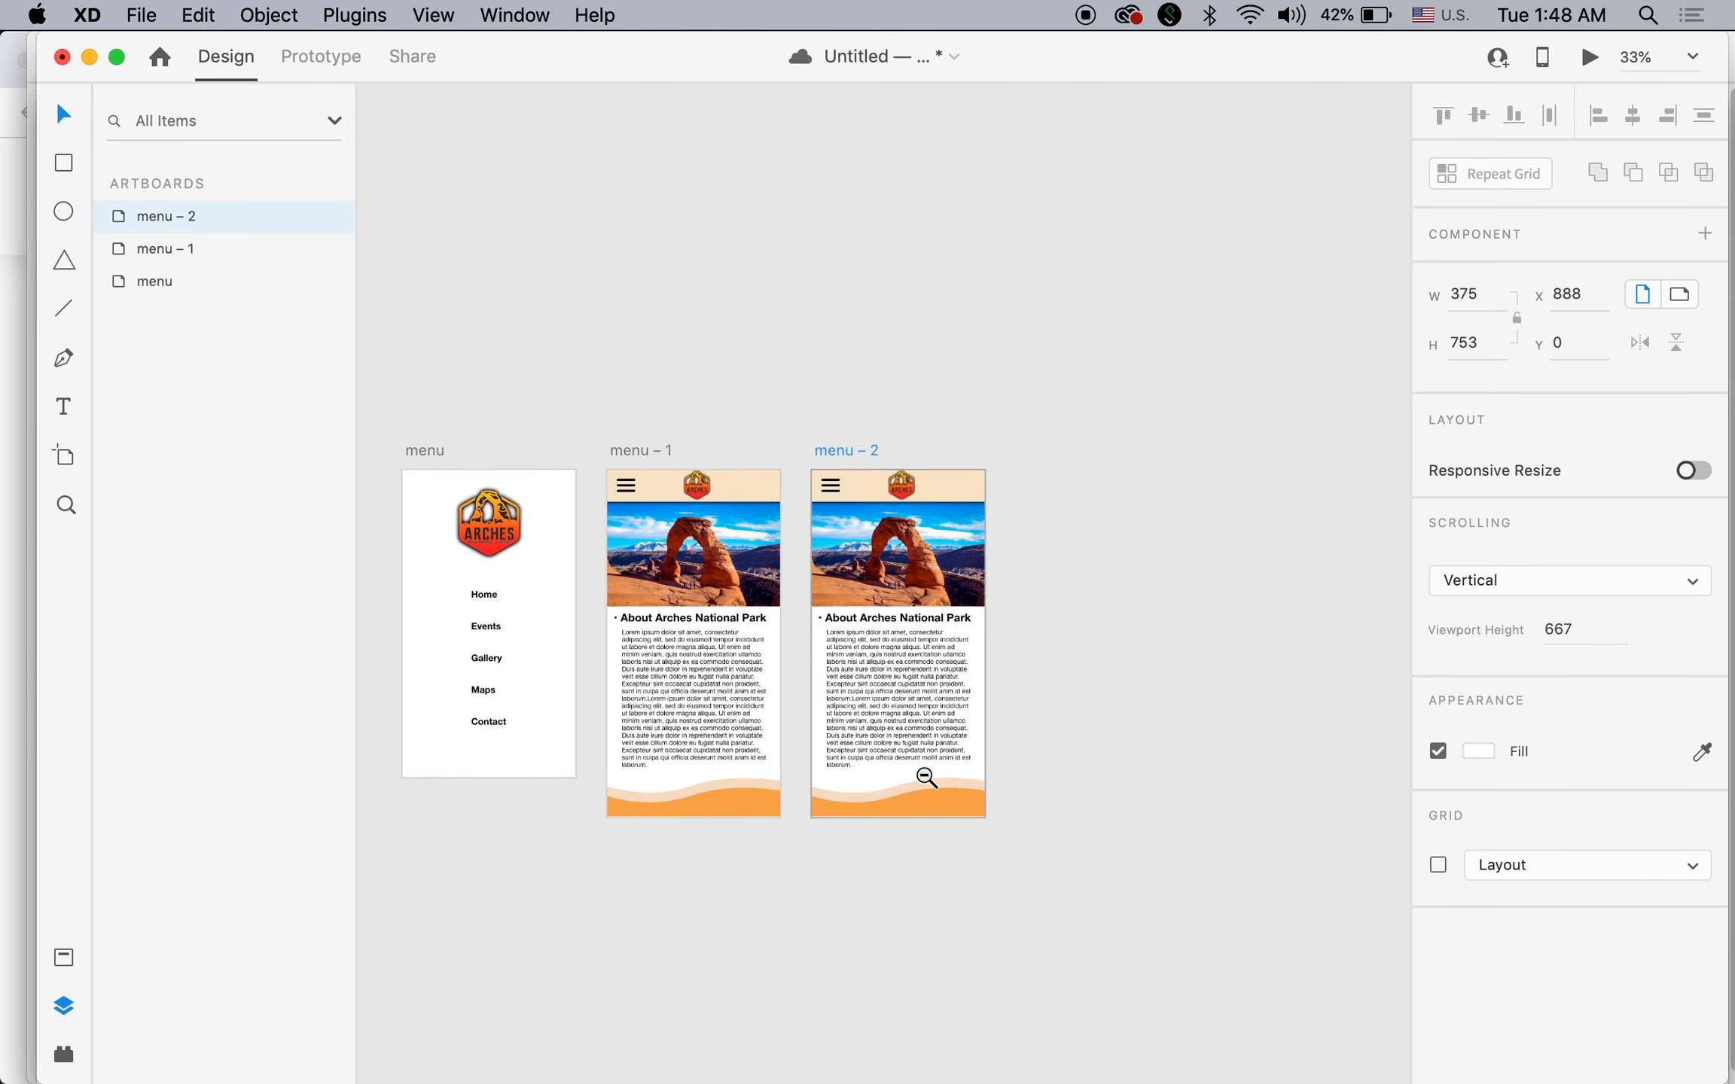
pyautogui.scroll(-5, 926, 580)
pyautogui.moveTo(915, 581); pyautogui.dragTo(917, 936)
pyautogui.click(1284, 616)
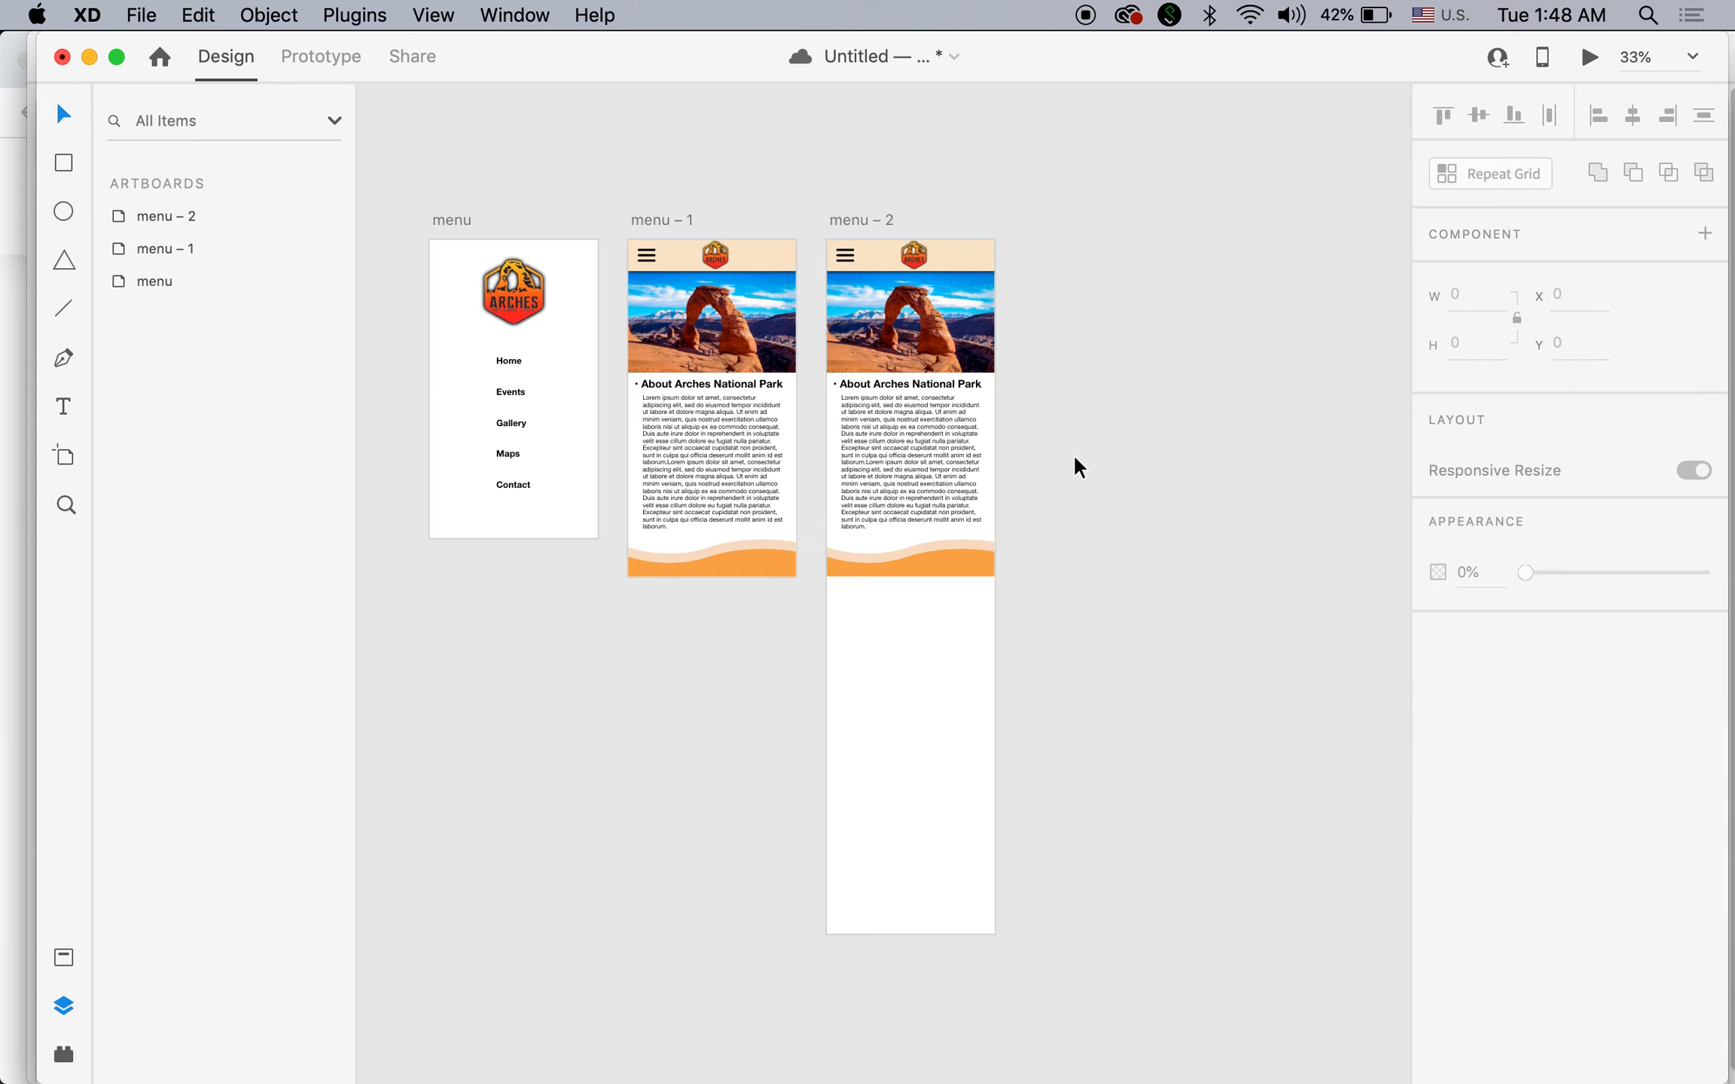
# Delete the arch photo, the About Arches National Park heading and the body text from menu – 2.
pyautogui.click(956, 360)
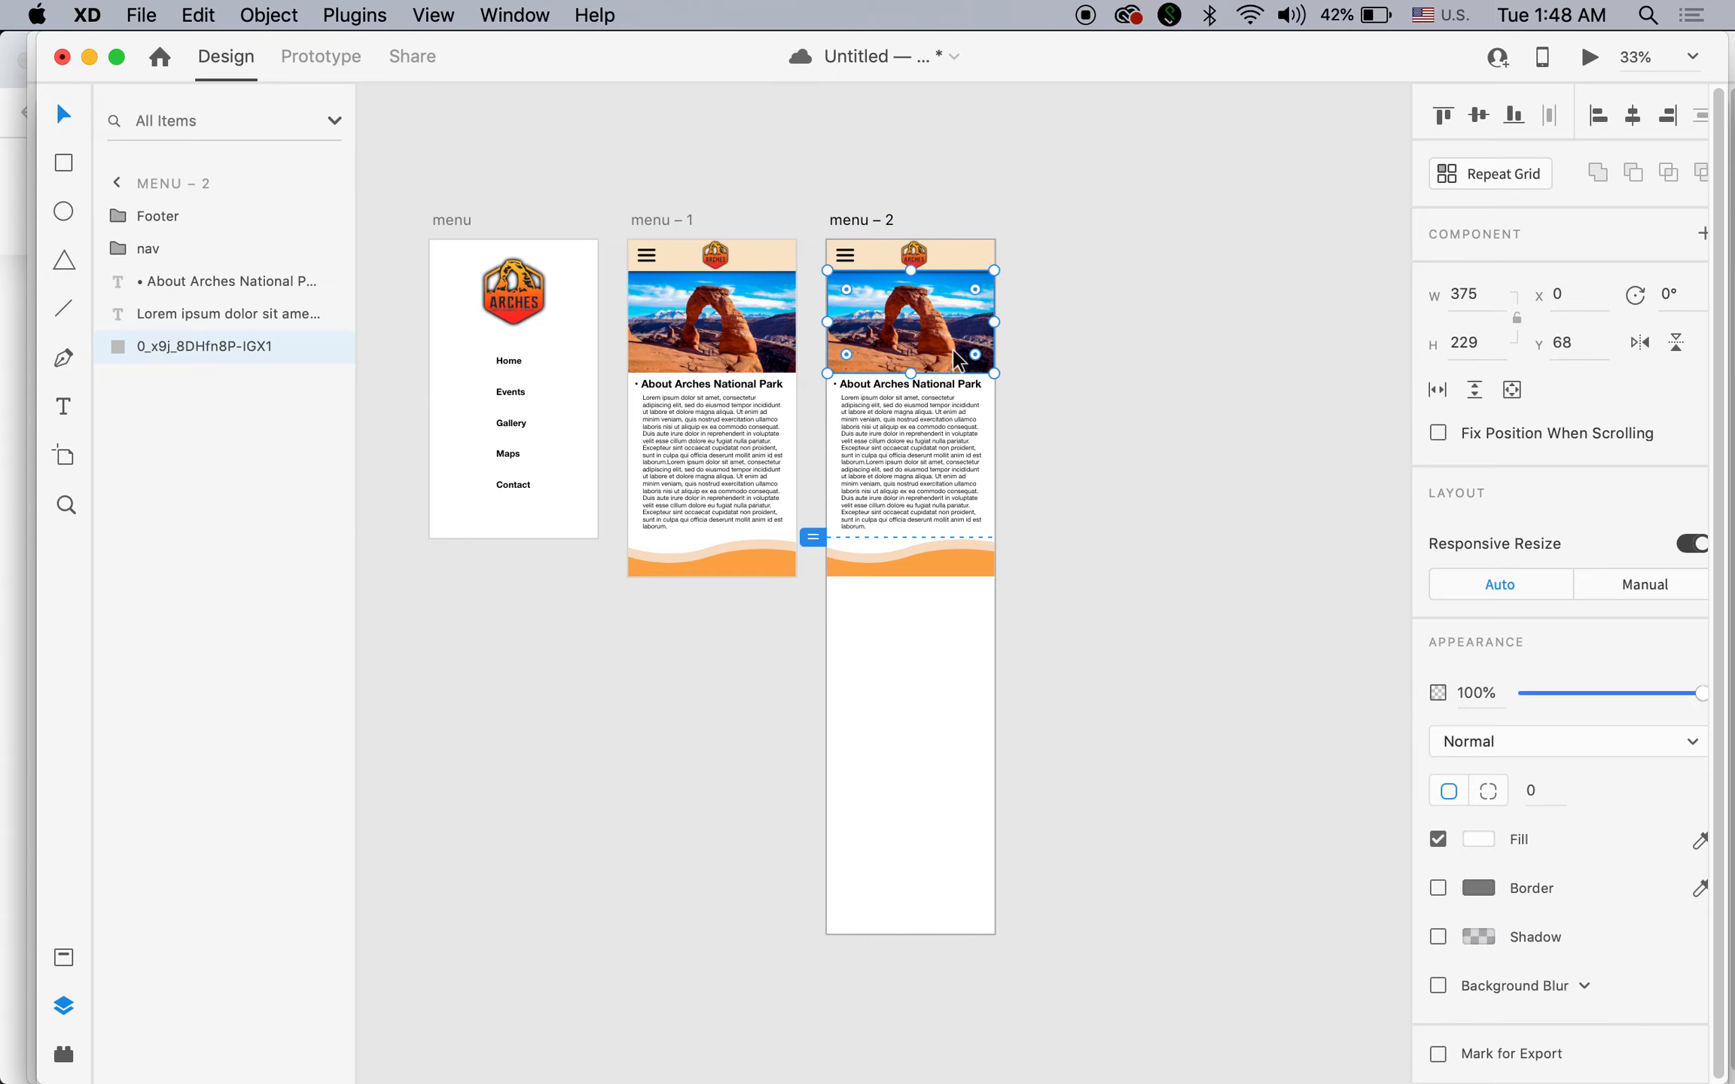
pyautogui.press('Delete')
pyautogui.click(912, 379)
pyautogui.press('Delete')
pyautogui.click(925, 449)
pyautogui.press('Delete')
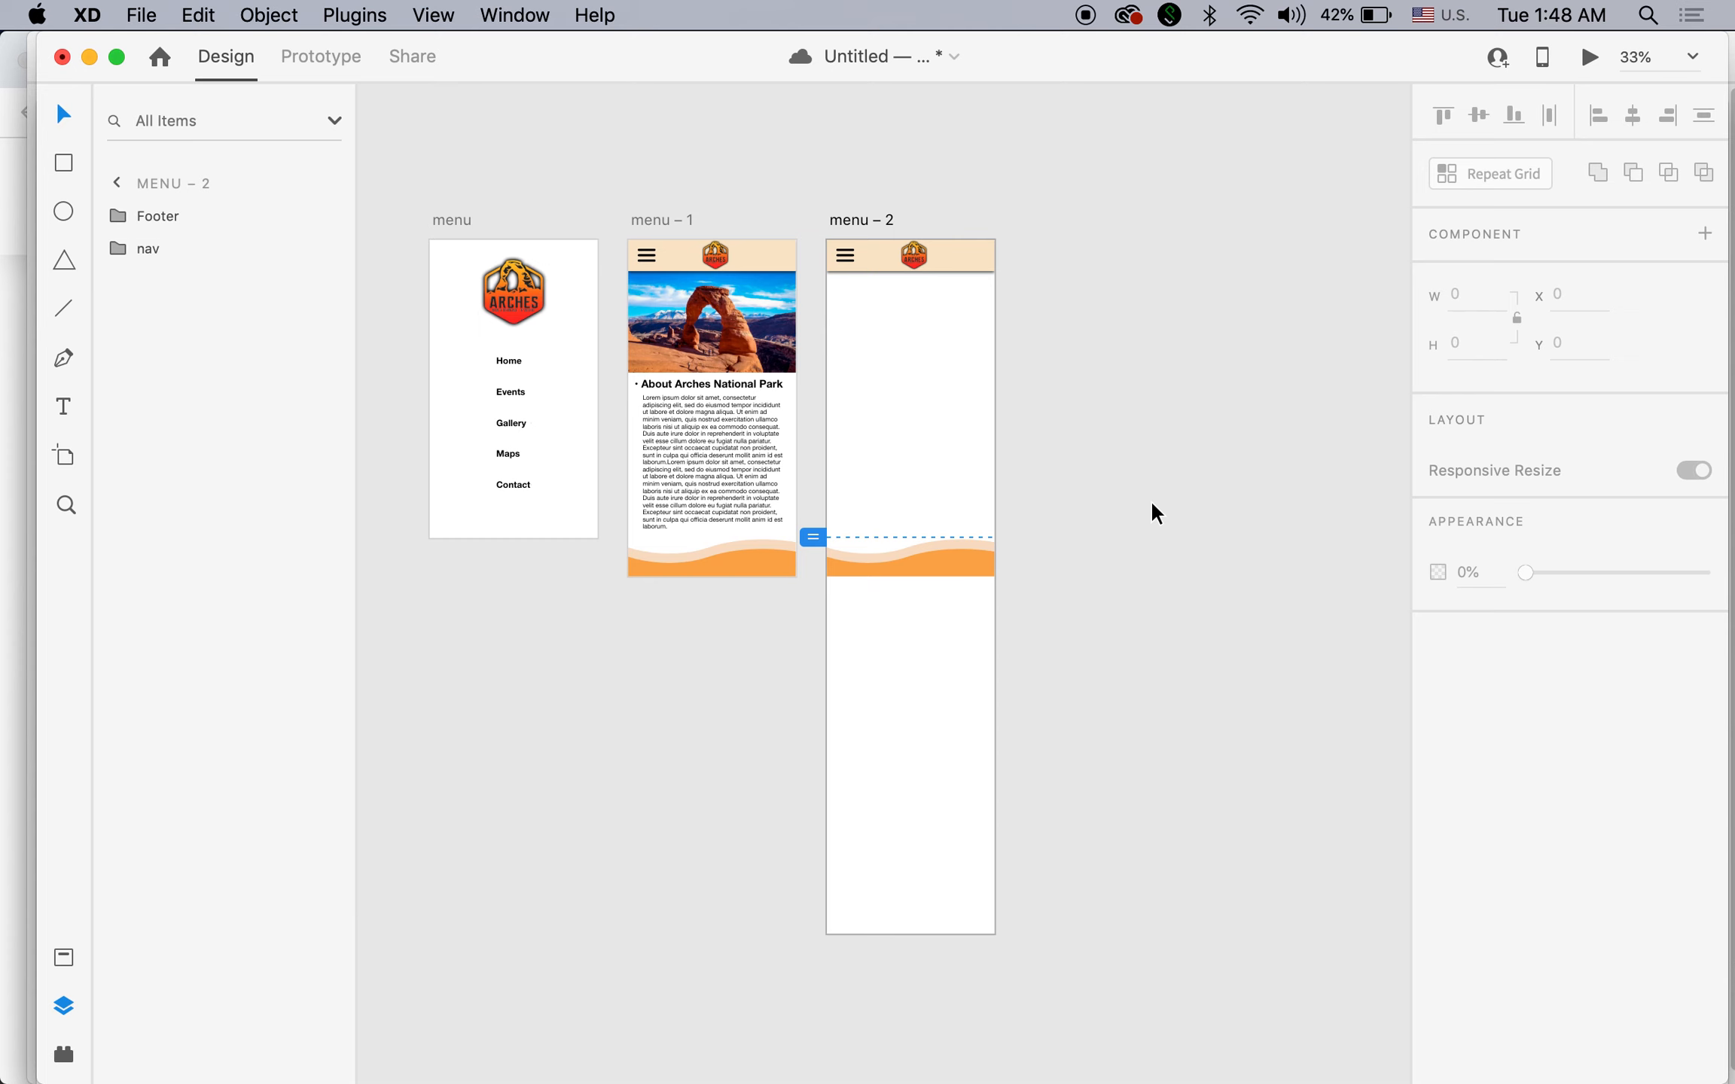
# Paste the copied Events content into menu – 2 and move the nav and Footer groups above it in the layer order.
pyautogui.press('super+v')
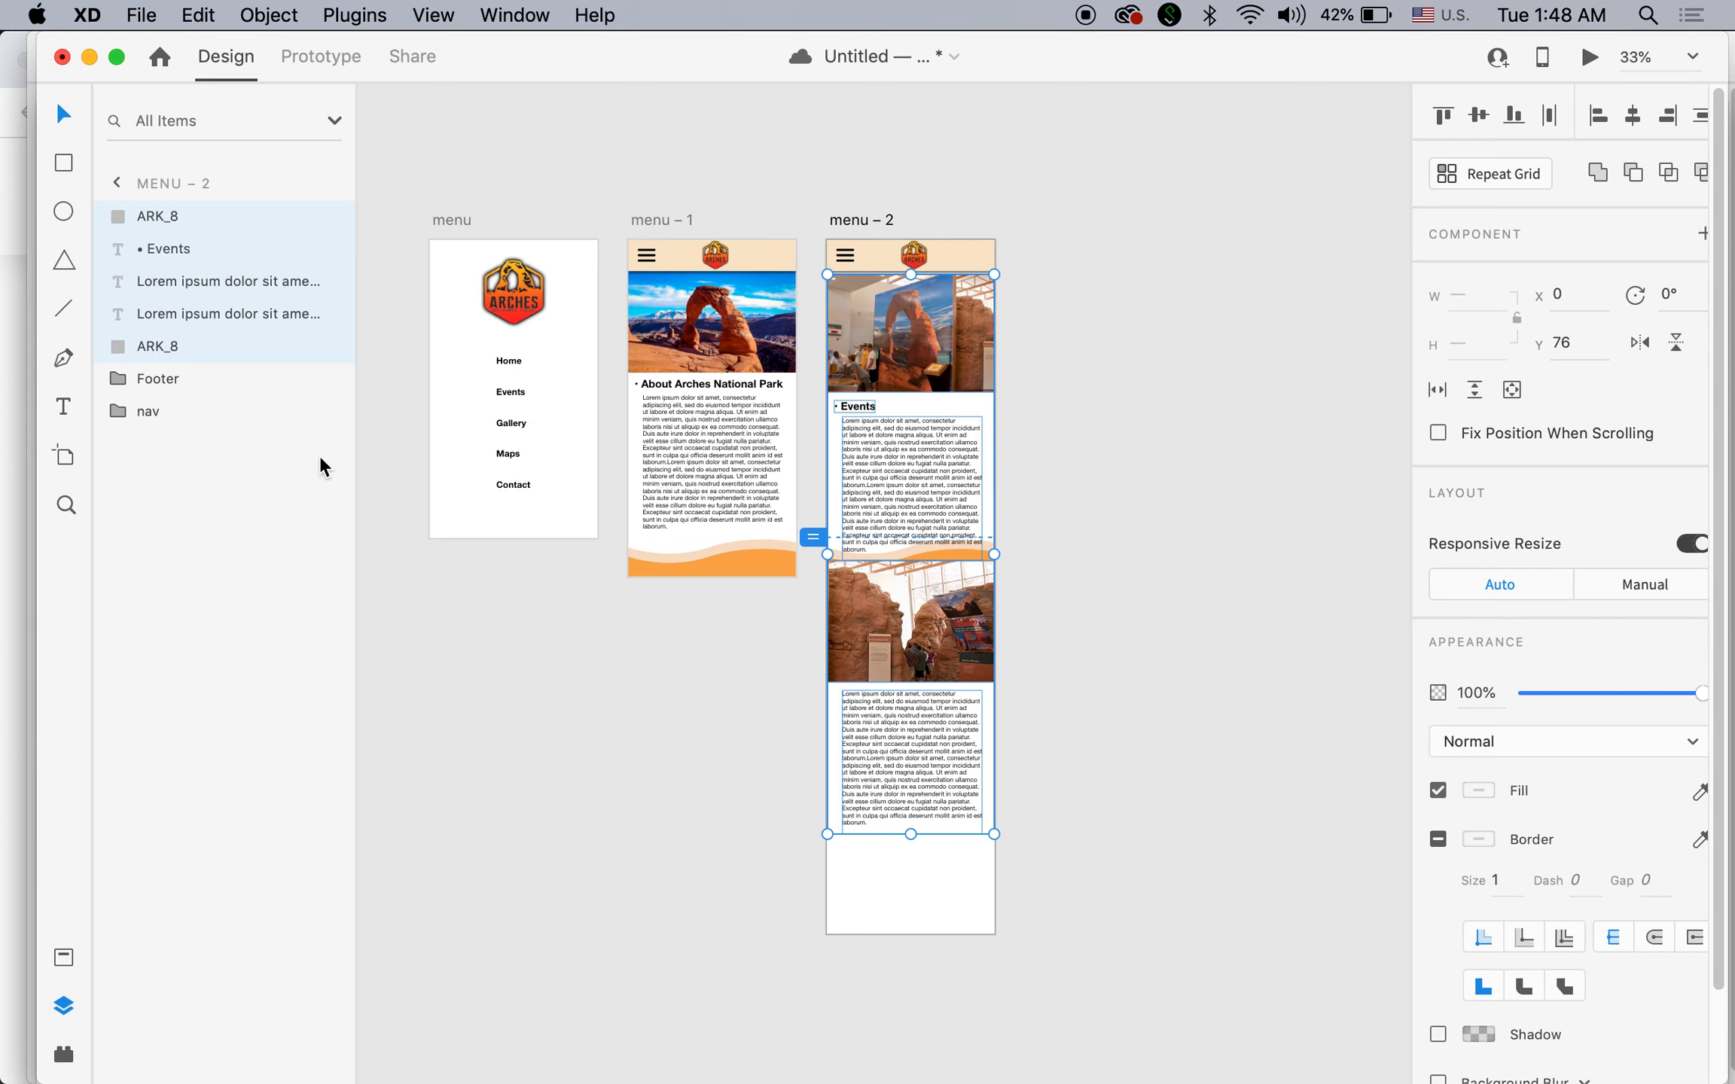
pyautogui.click(146, 410)
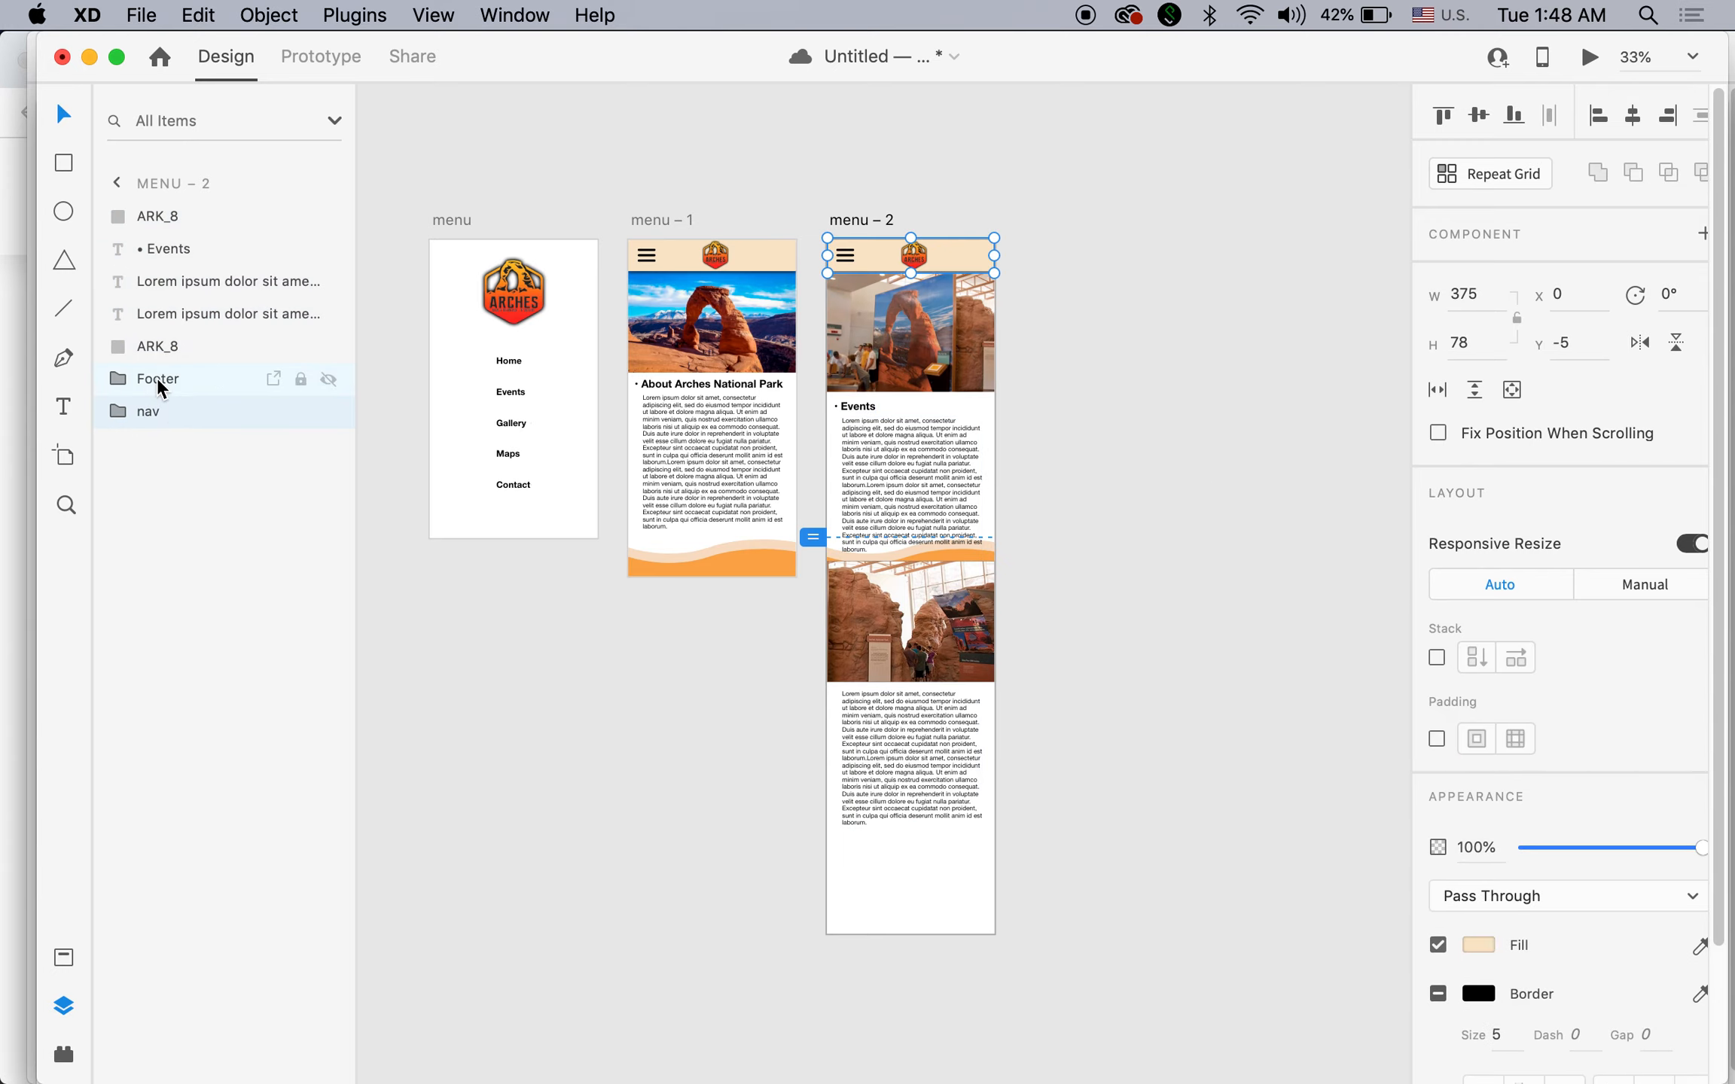
pyautogui.keyDown('shift'); pyautogui.click(158, 377); pyautogui.keyUp('shift')
pyautogui.moveTo(119, 376); pyautogui.dragTo(133, 209)
pyautogui.click(666, 837)
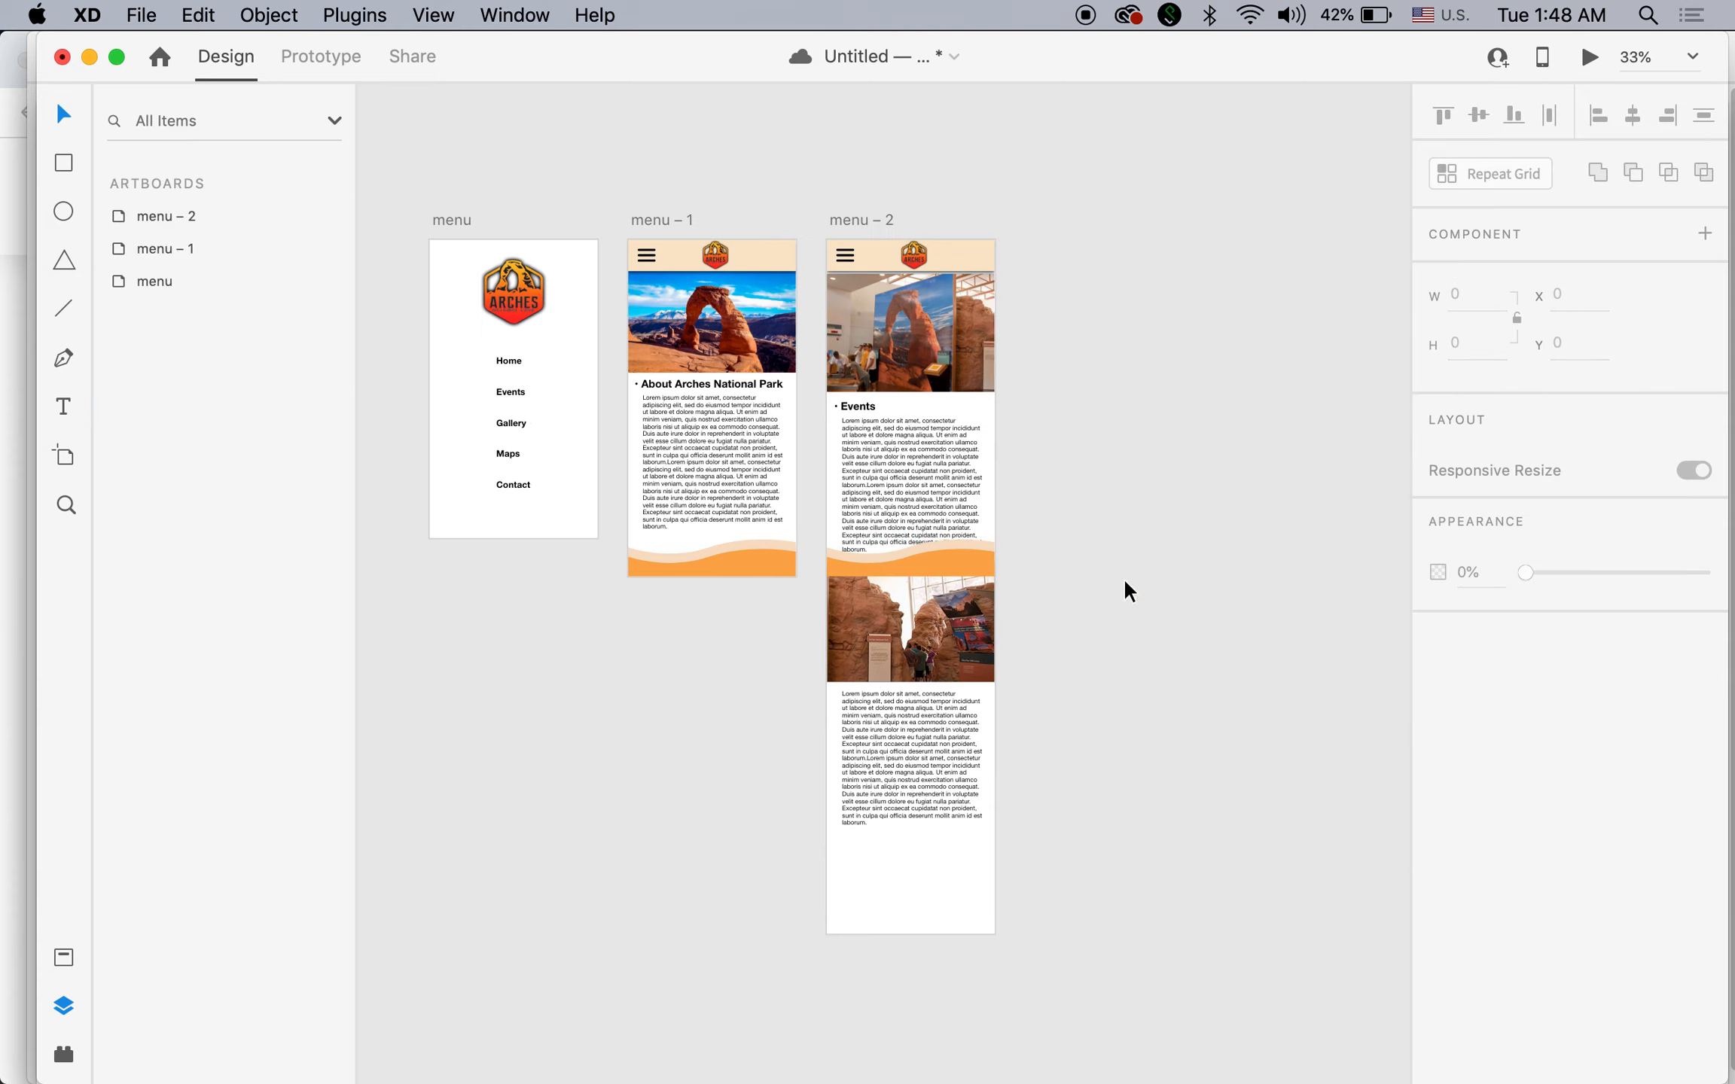
# Nudge the upper Events photo on menu – 2 up to Y 70 so it meets the header.
pyautogui.click(942, 339)
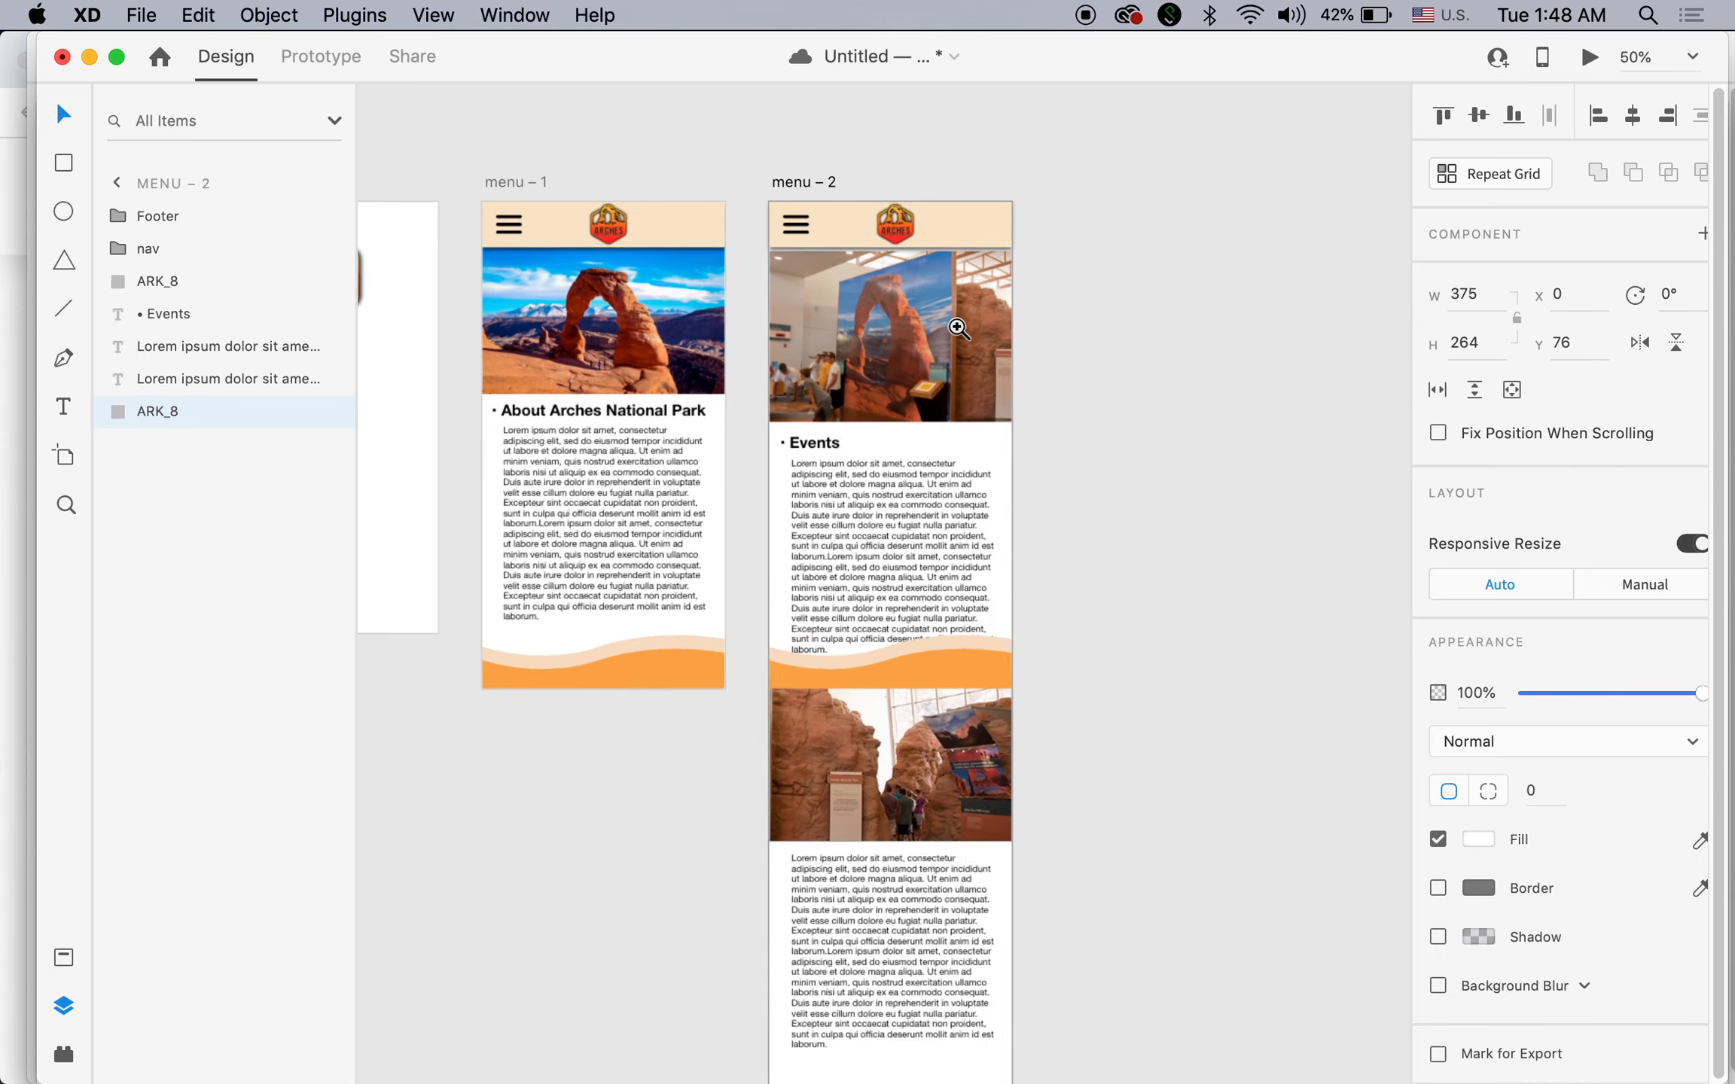
pyautogui.click(956, 336)
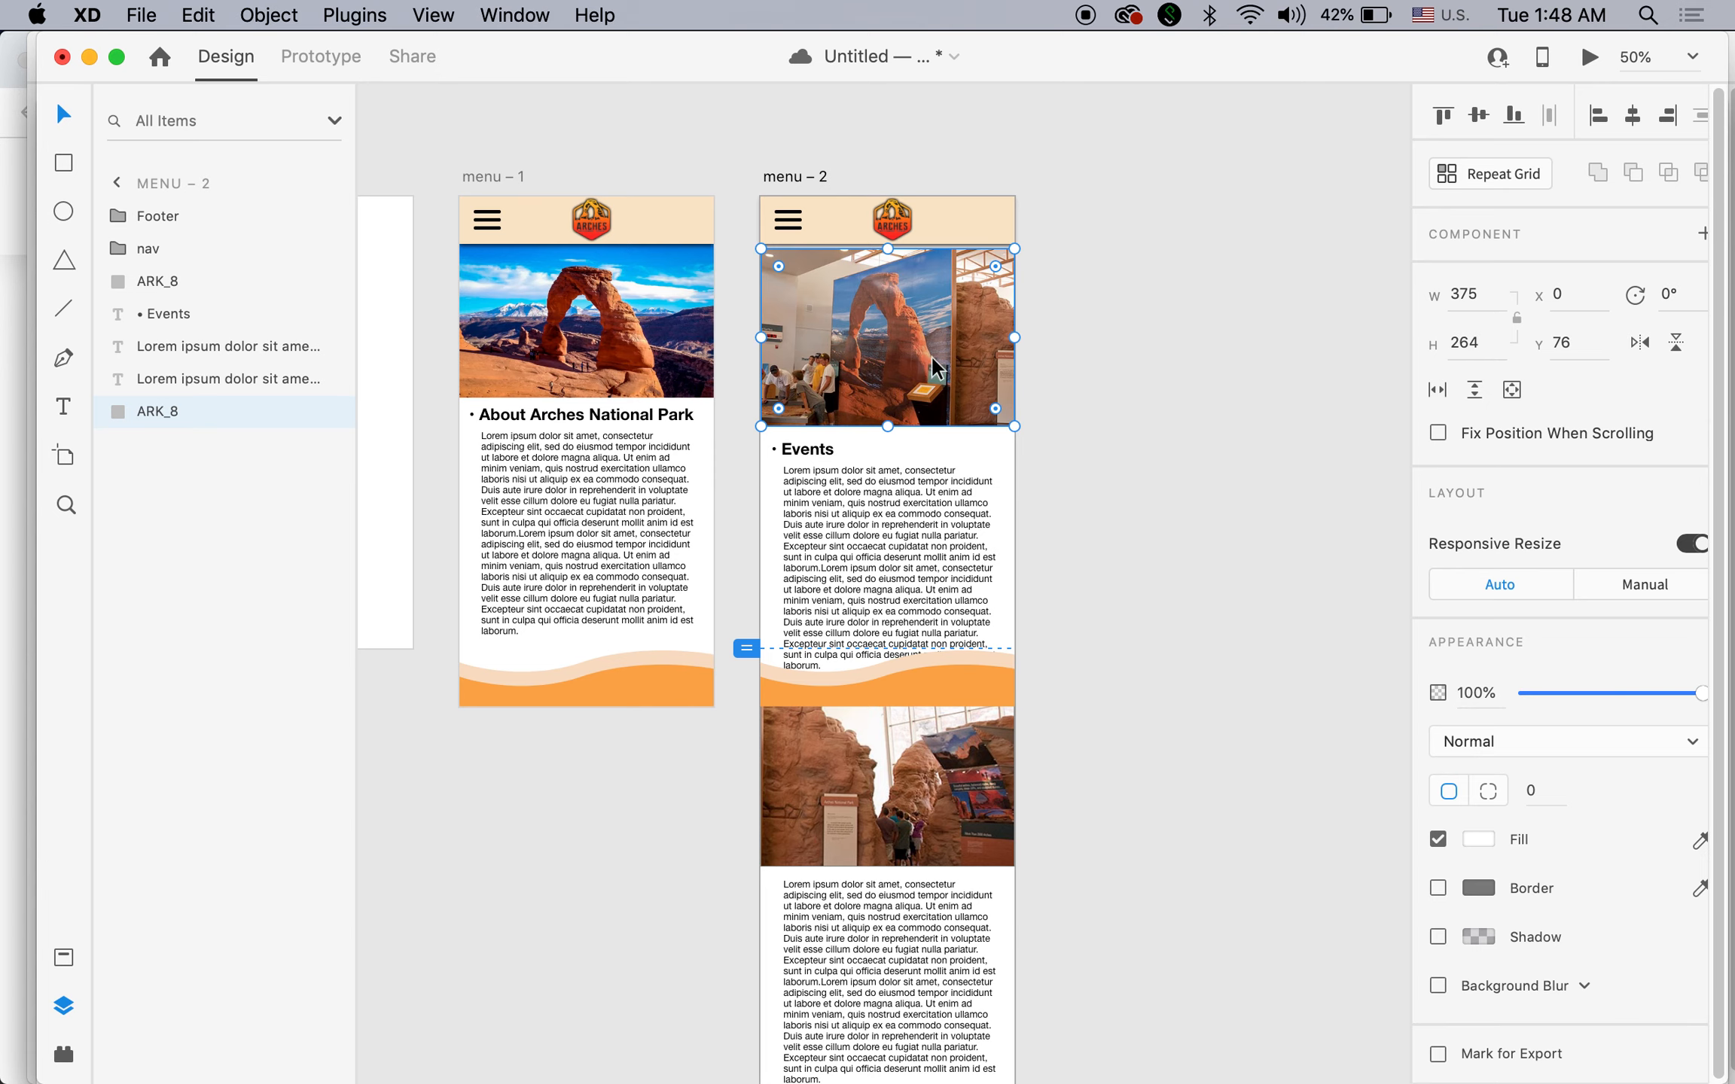
pyautogui.press('Up')
pyautogui.press('Up')
pyautogui.press('Up')
pyautogui.press('Up')
pyautogui.press('Up')
pyautogui.press('Up')
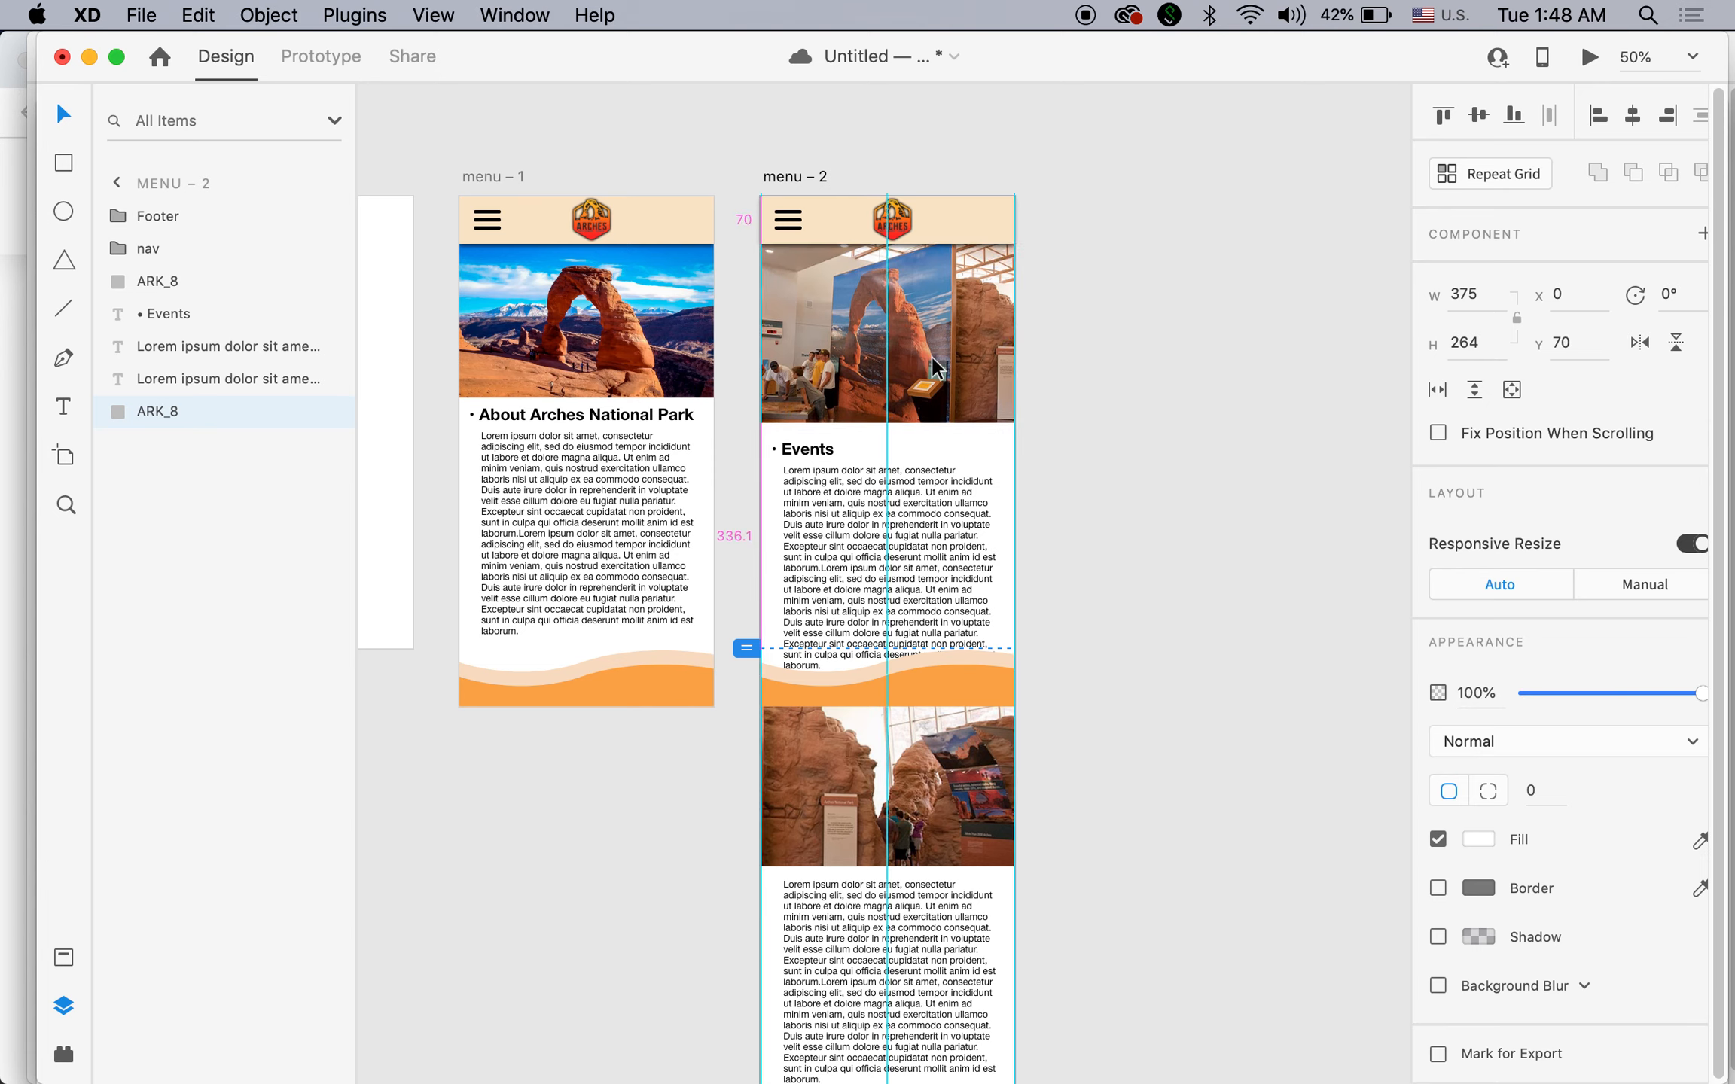
pyautogui.click(1237, 465)
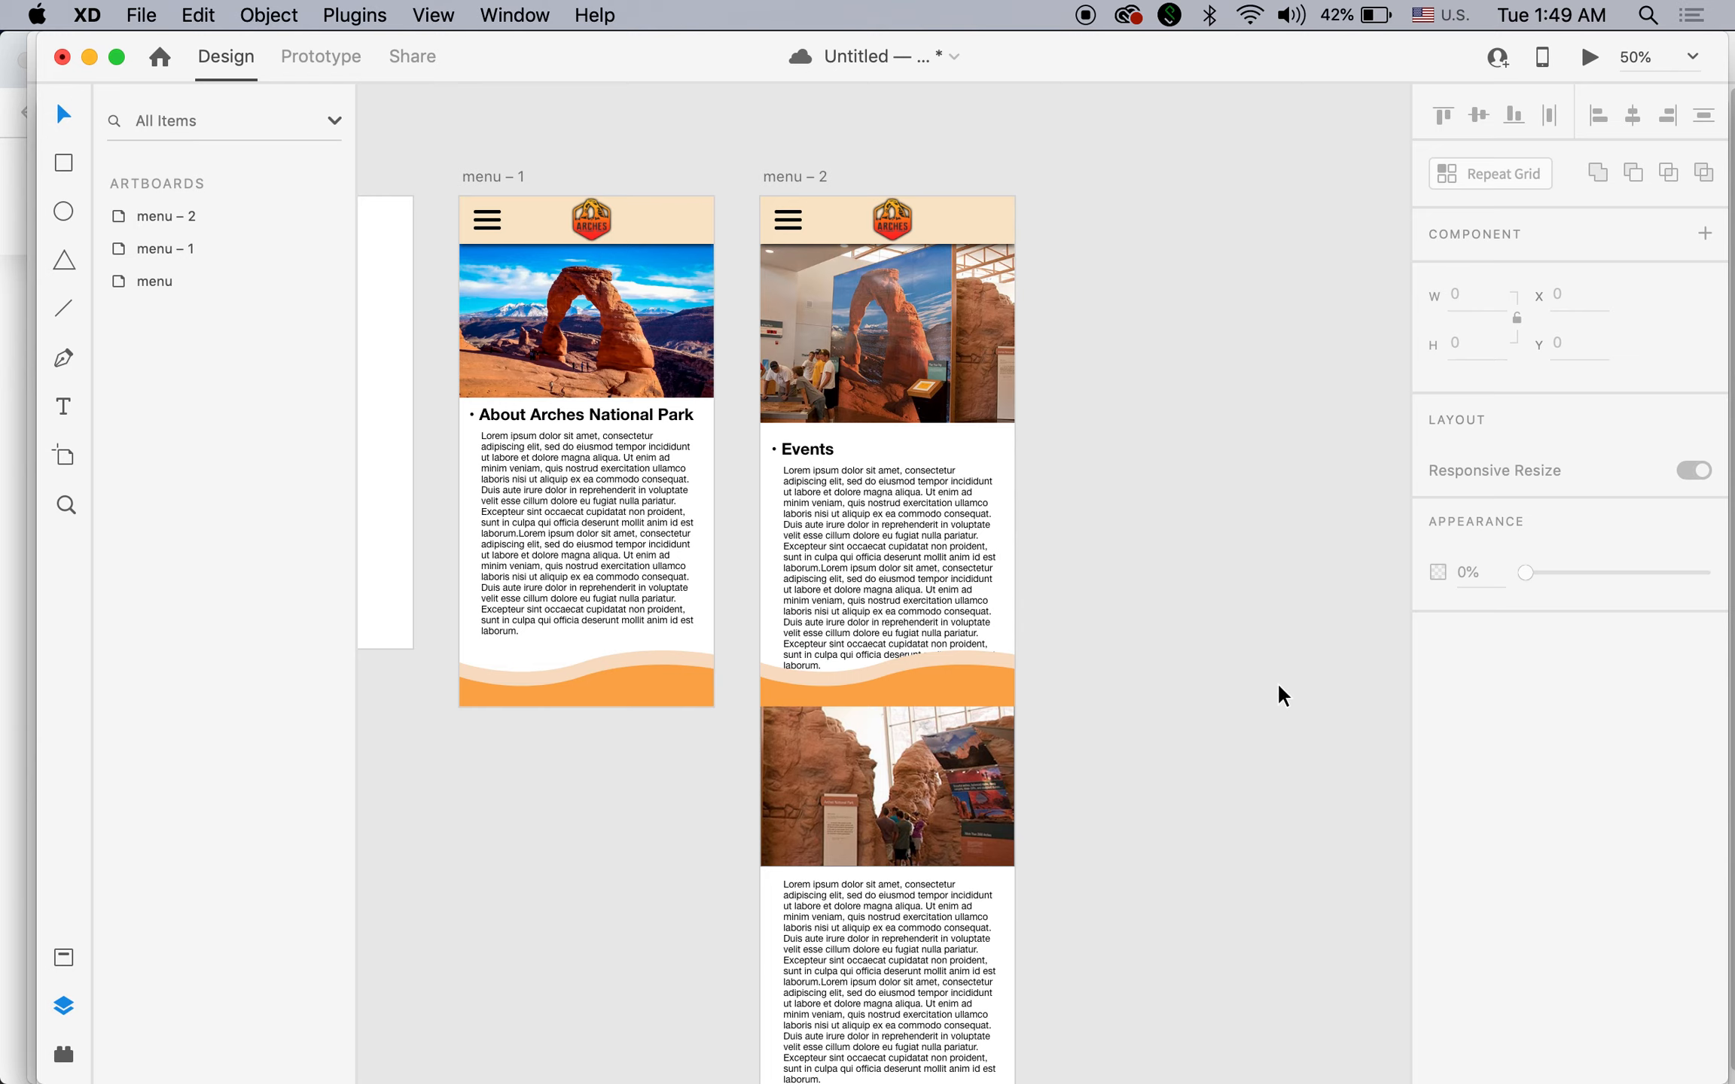
# Move the footer on menu – 1 up to Y 584.11 and shorten that artboard to a height of 667.
pyautogui.click(994, 693)
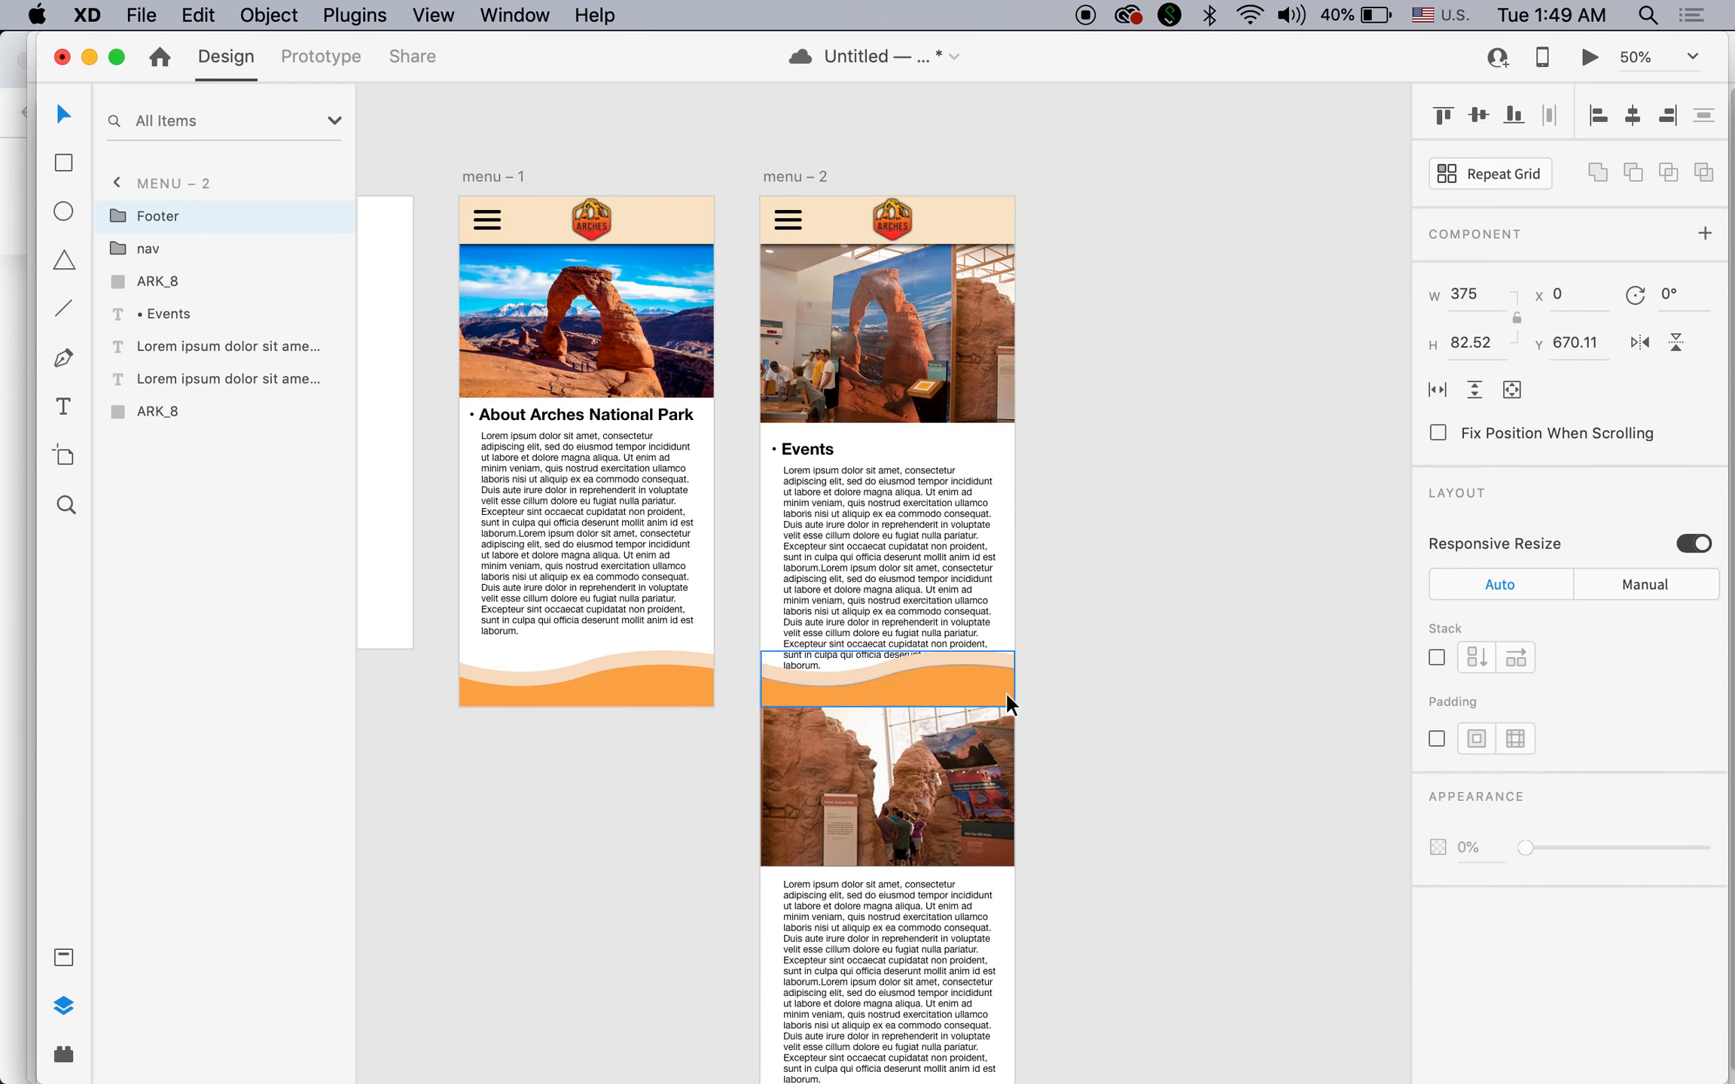
pyautogui.click(1234, 730)
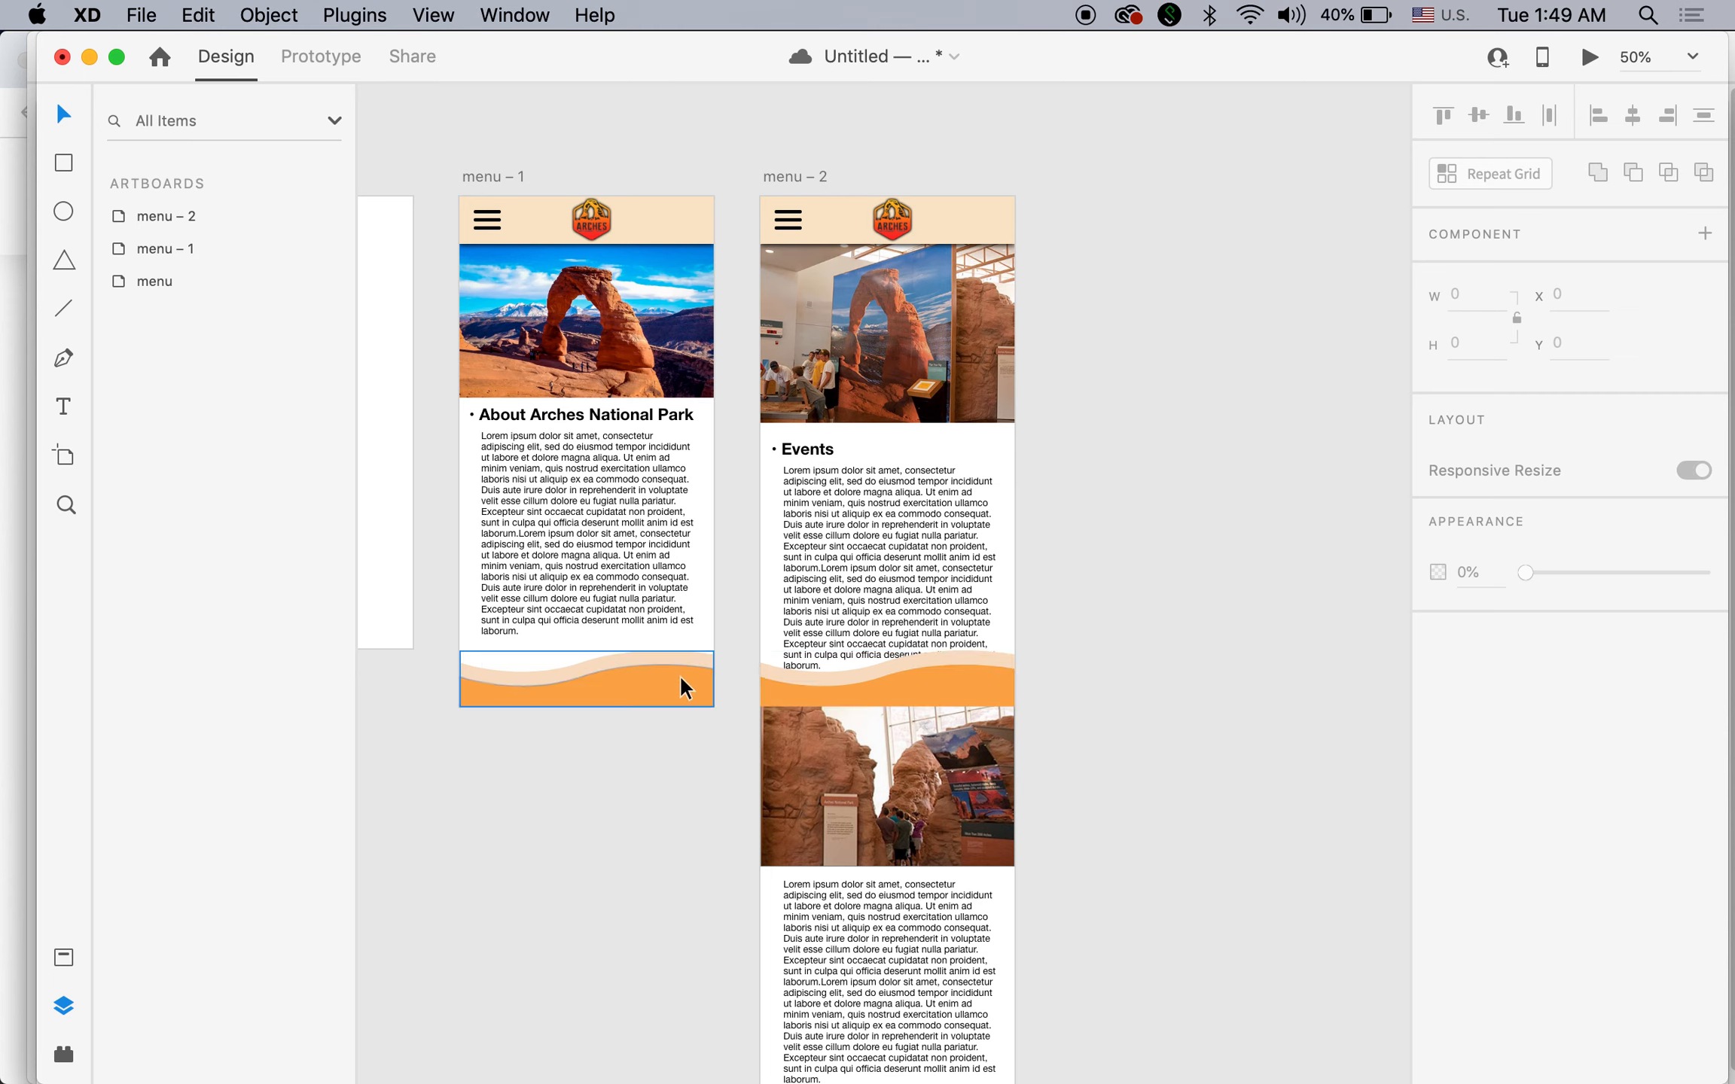
pyautogui.click(700, 689)
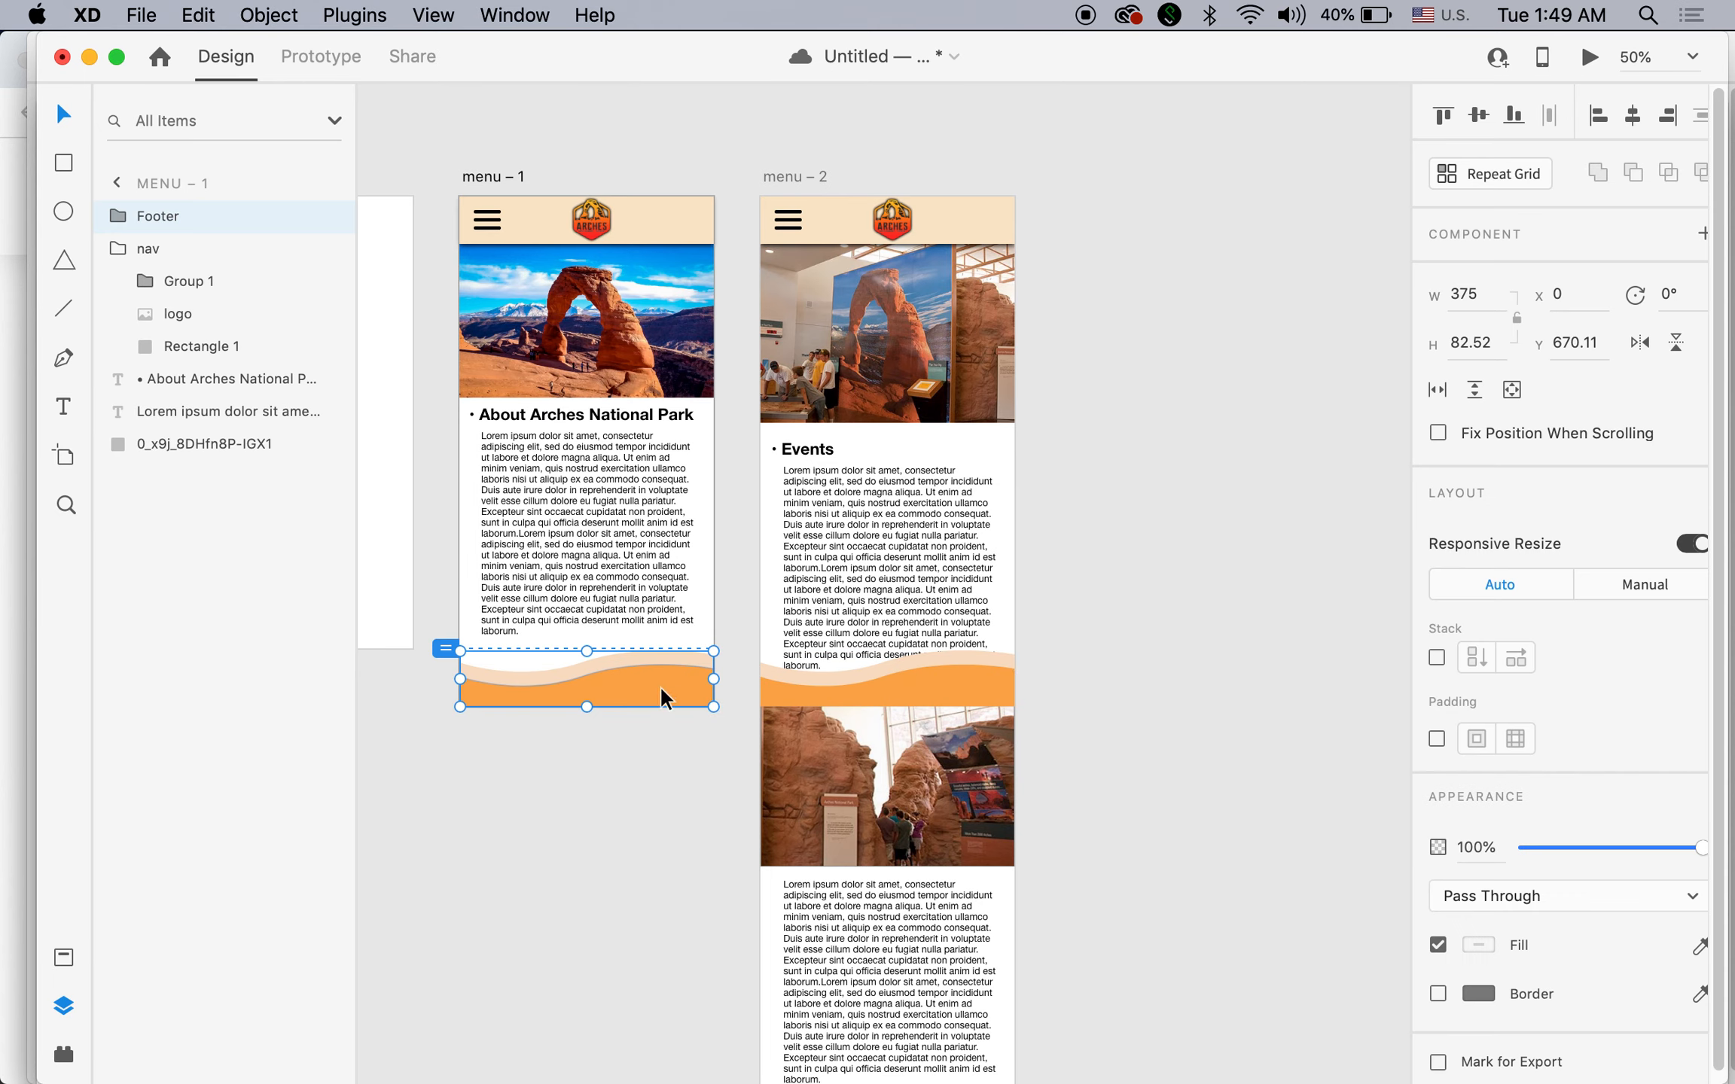
pyautogui.moveTo(660, 690); pyautogui.dragTo(657, 628)
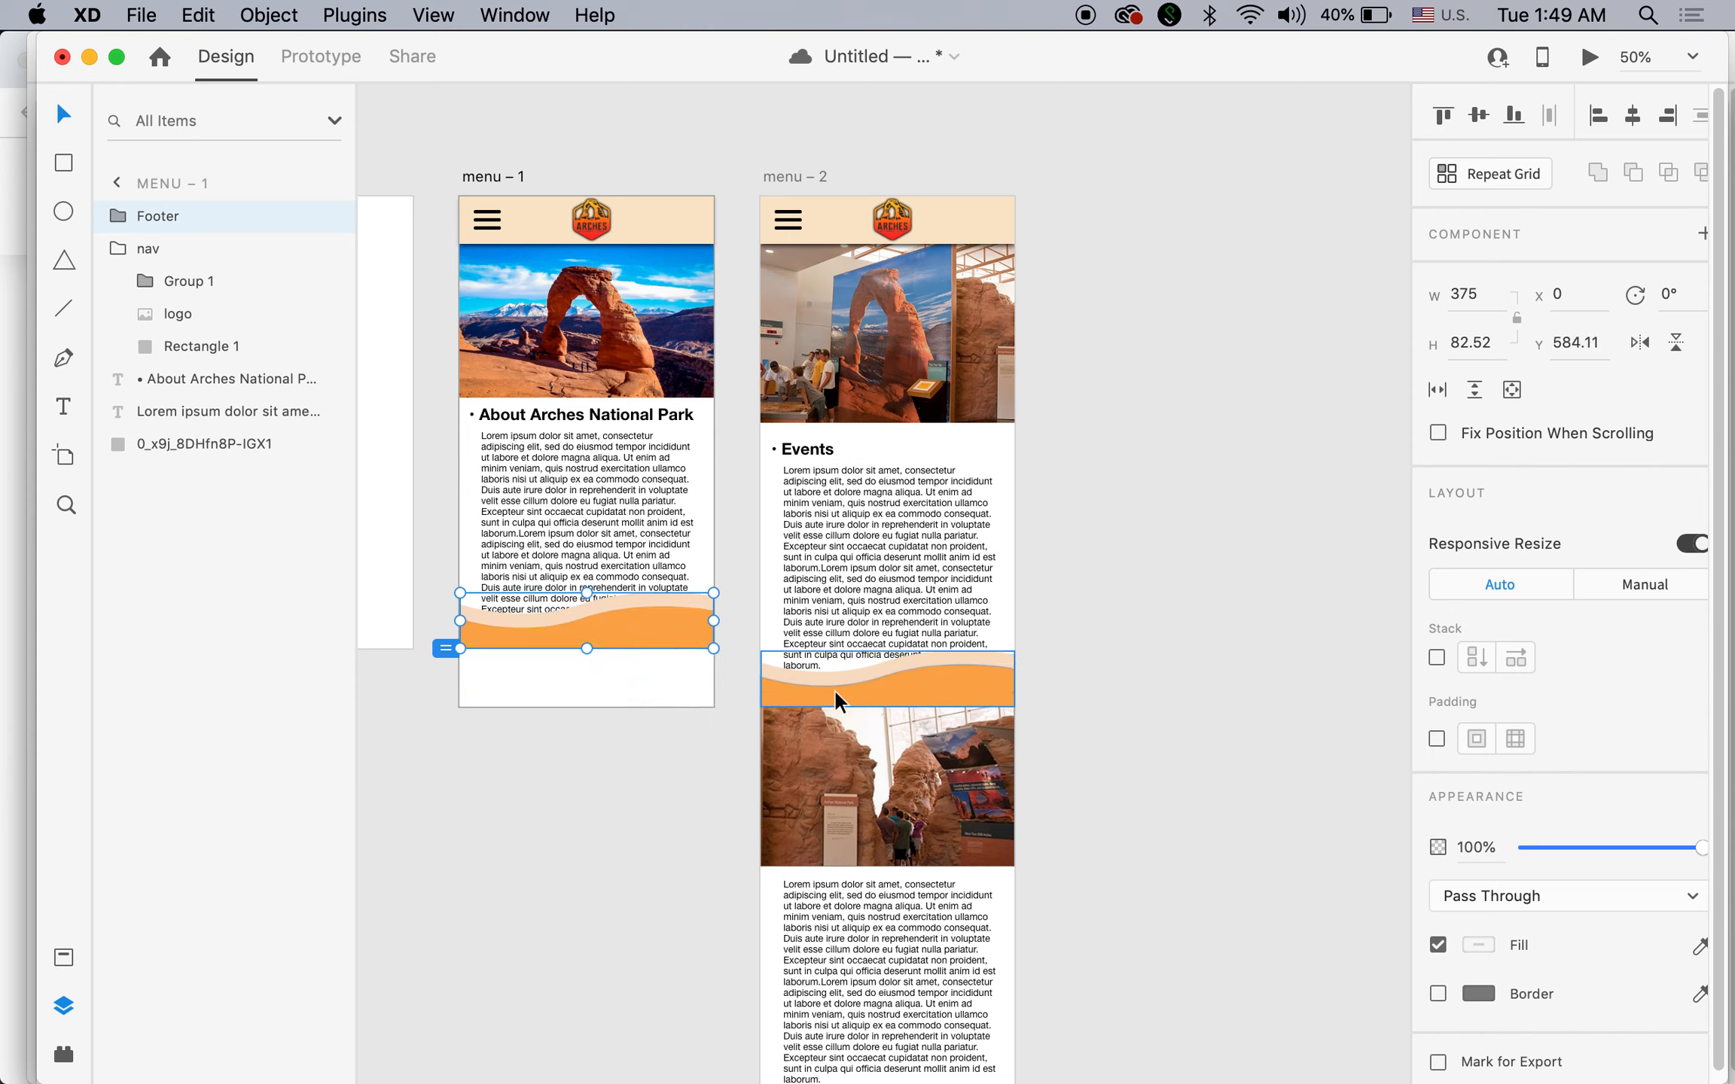
pyautogui.click(472, 179)
pyautogui.moveTo(587, 707); pyautogui.dragTo(586, 649)
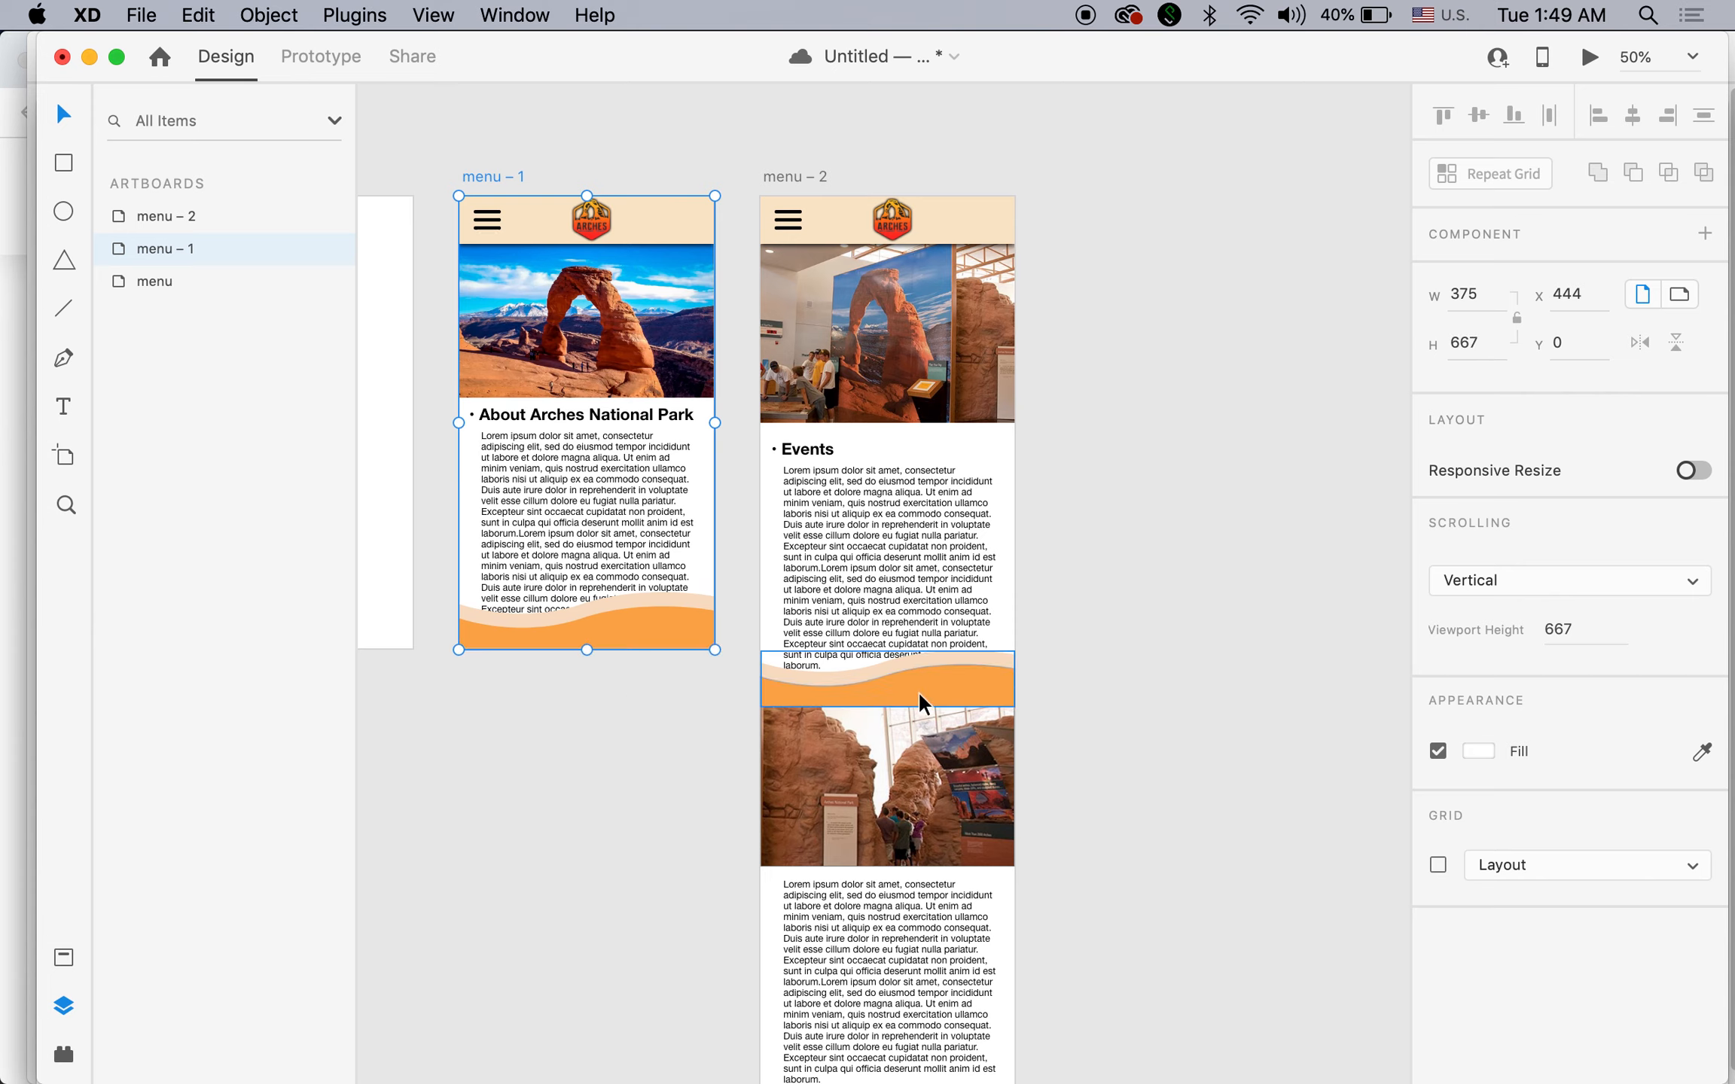
# Move the footer on menu – 2 up to line up with the footer on menu – 1.
pyautogui.moveTo(924, 687); pyautogui.dragTo(948, 627)
pyautogui.click(1163, 632)
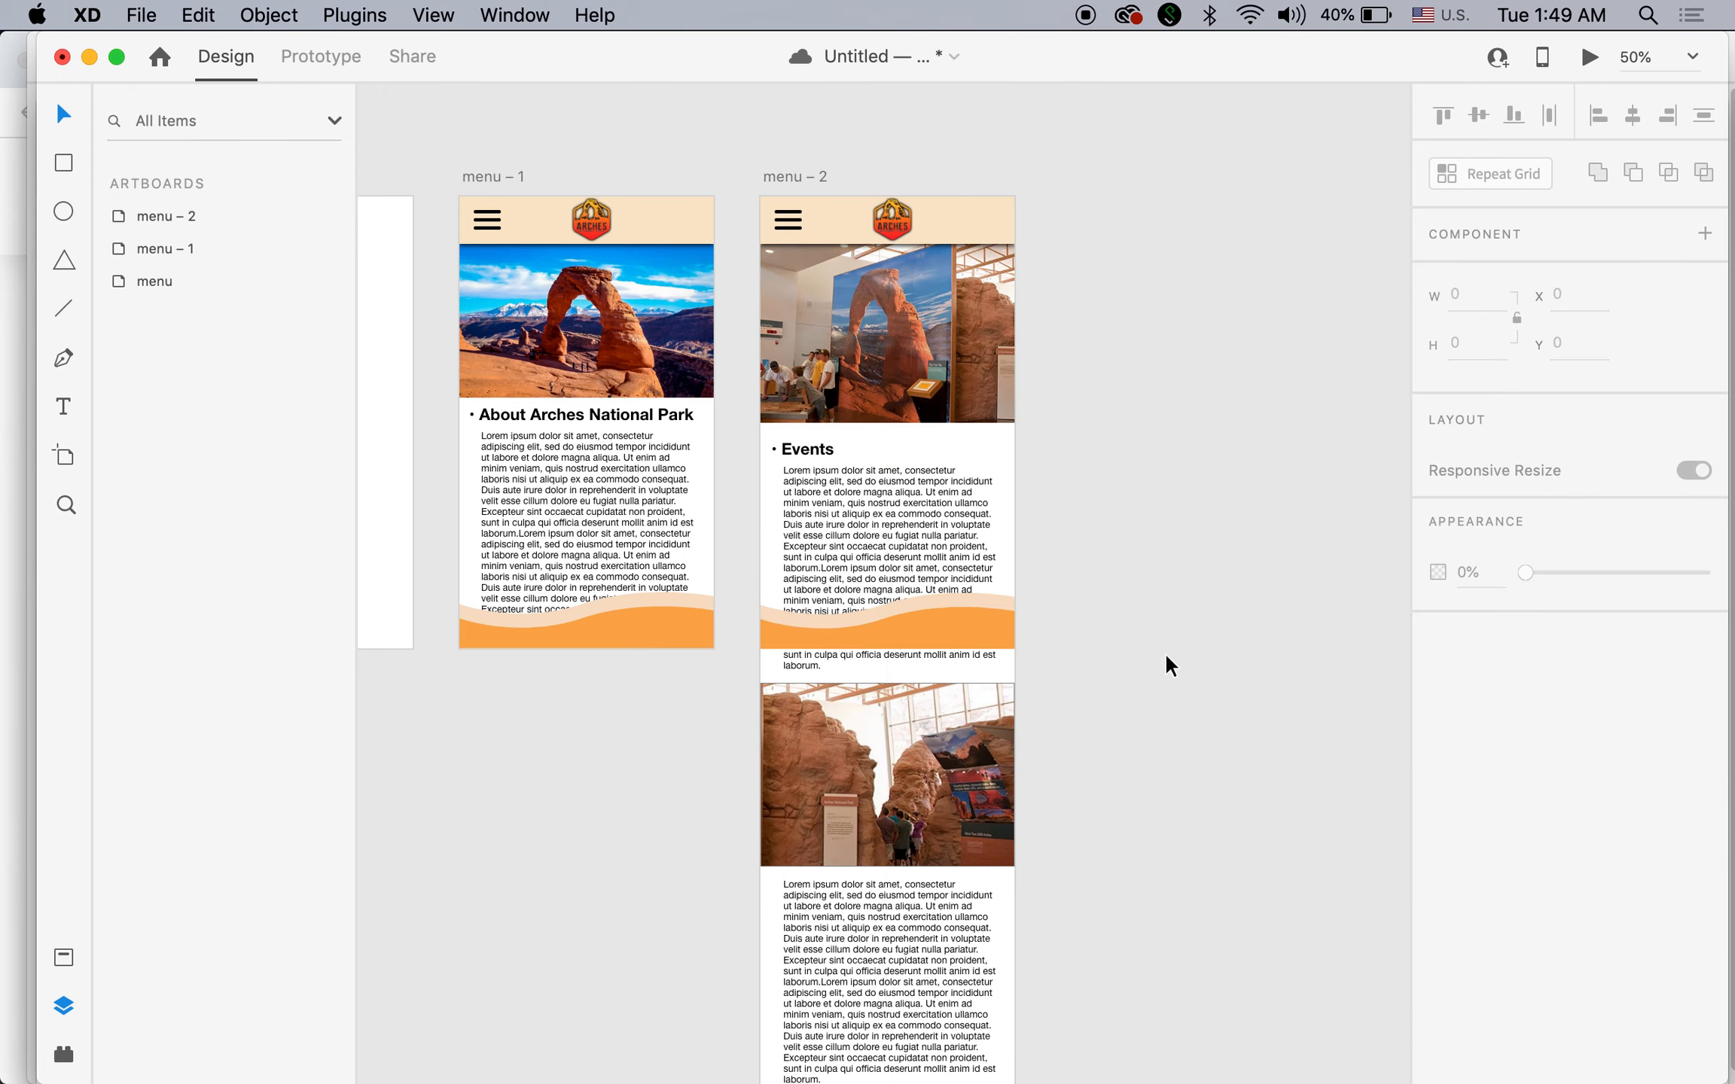
# Rename the menu – 1 artboard as home and the menu – 2 artboard as events.
pyautogui.moveTo(677, 552); pyautogui.dragTo(971, 610)
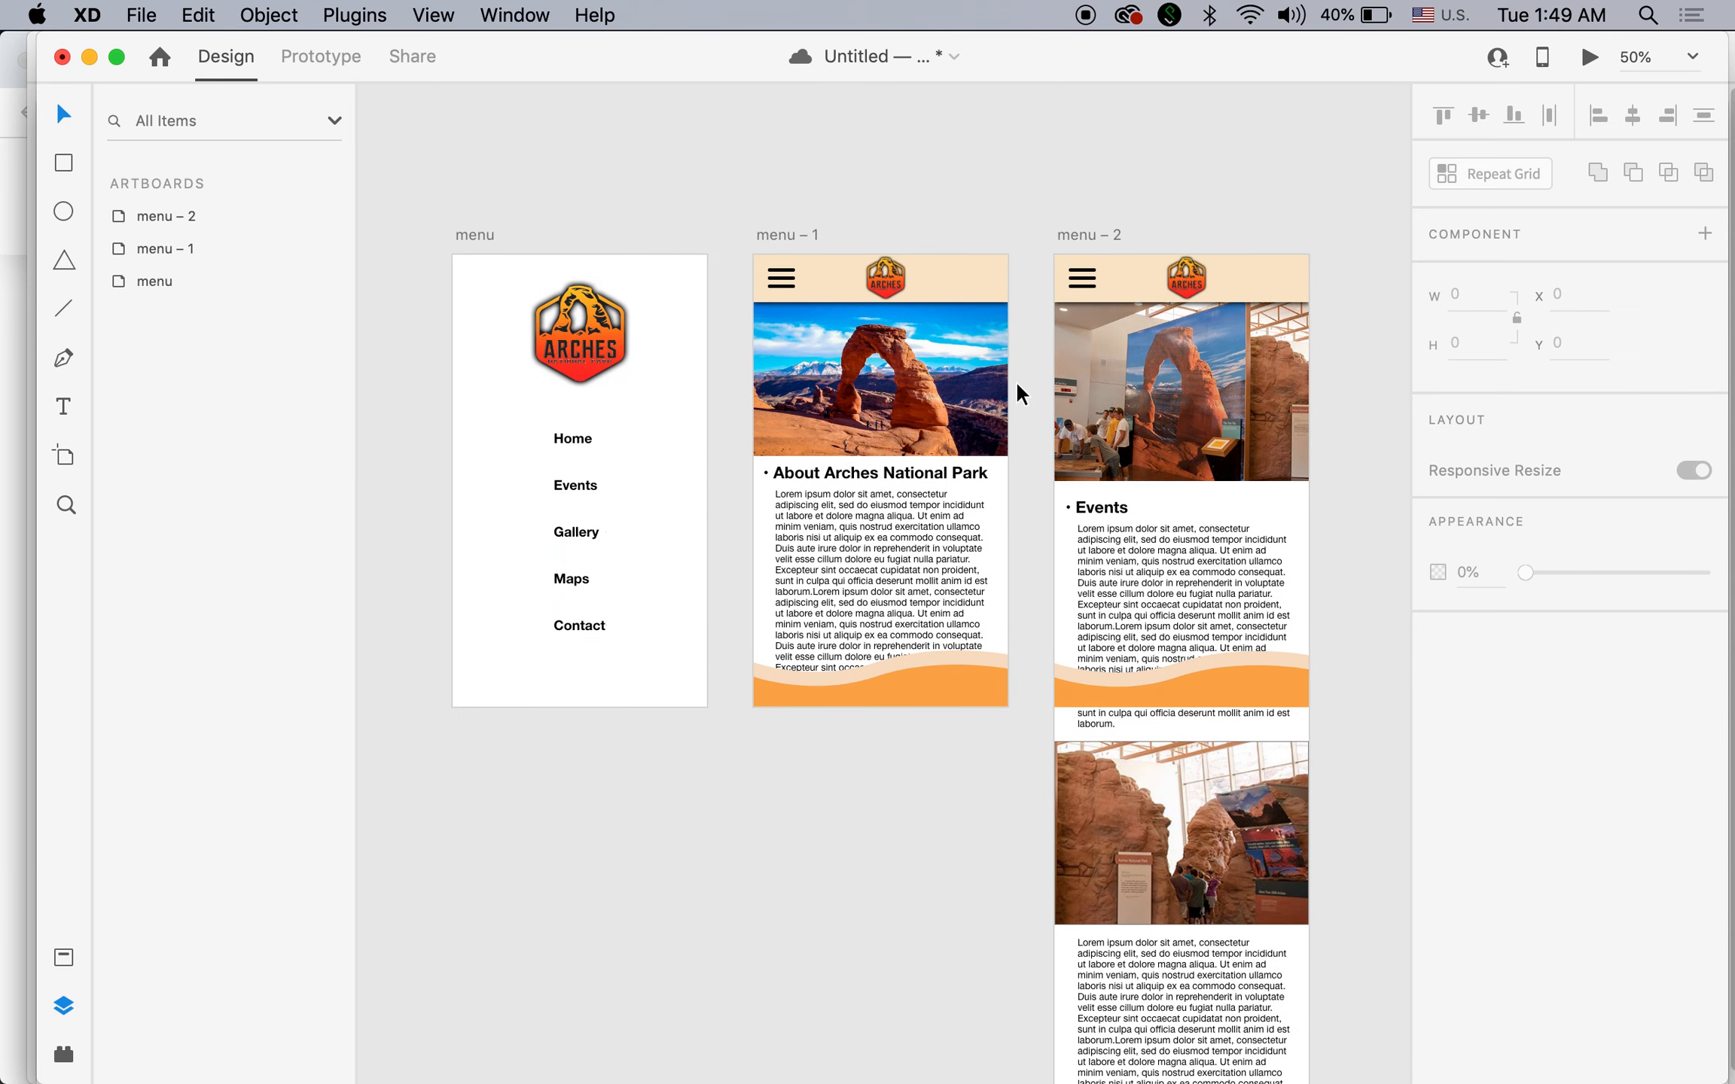
pyautogui.doubleClick(799, 233)
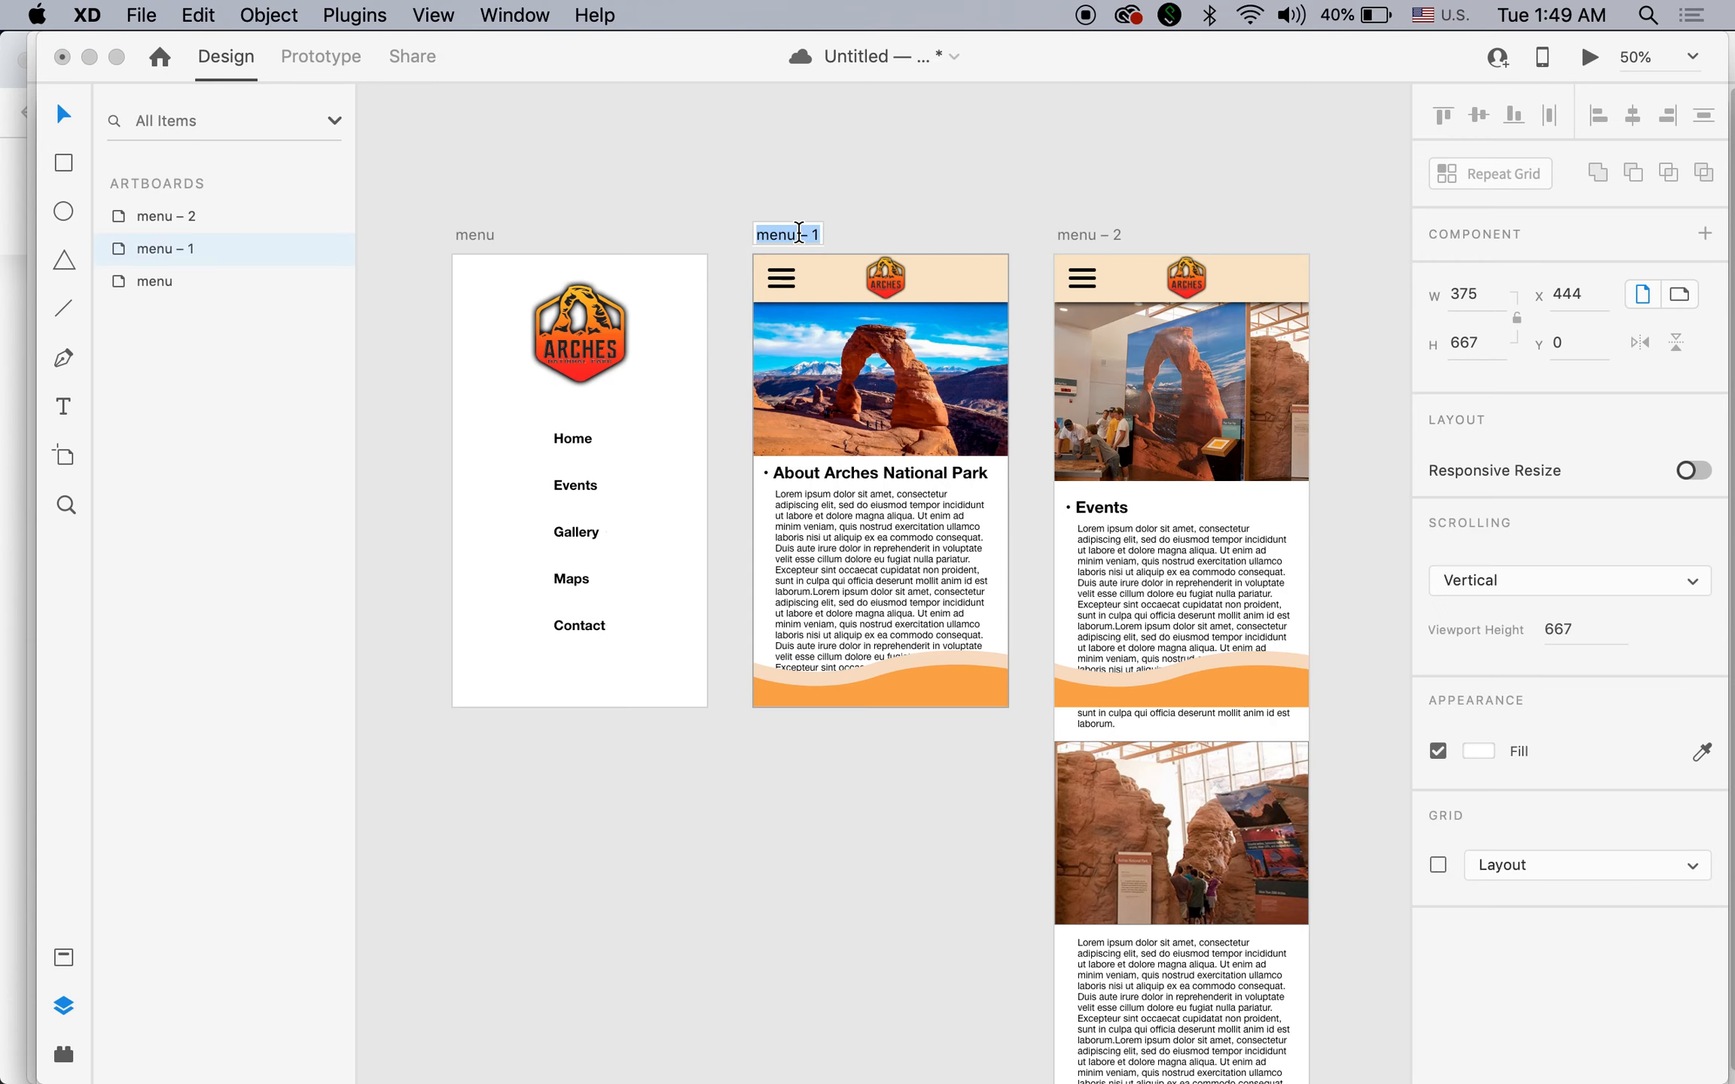
pyautogui.write('home')
pyautogui.doubleClick(1083, 233)
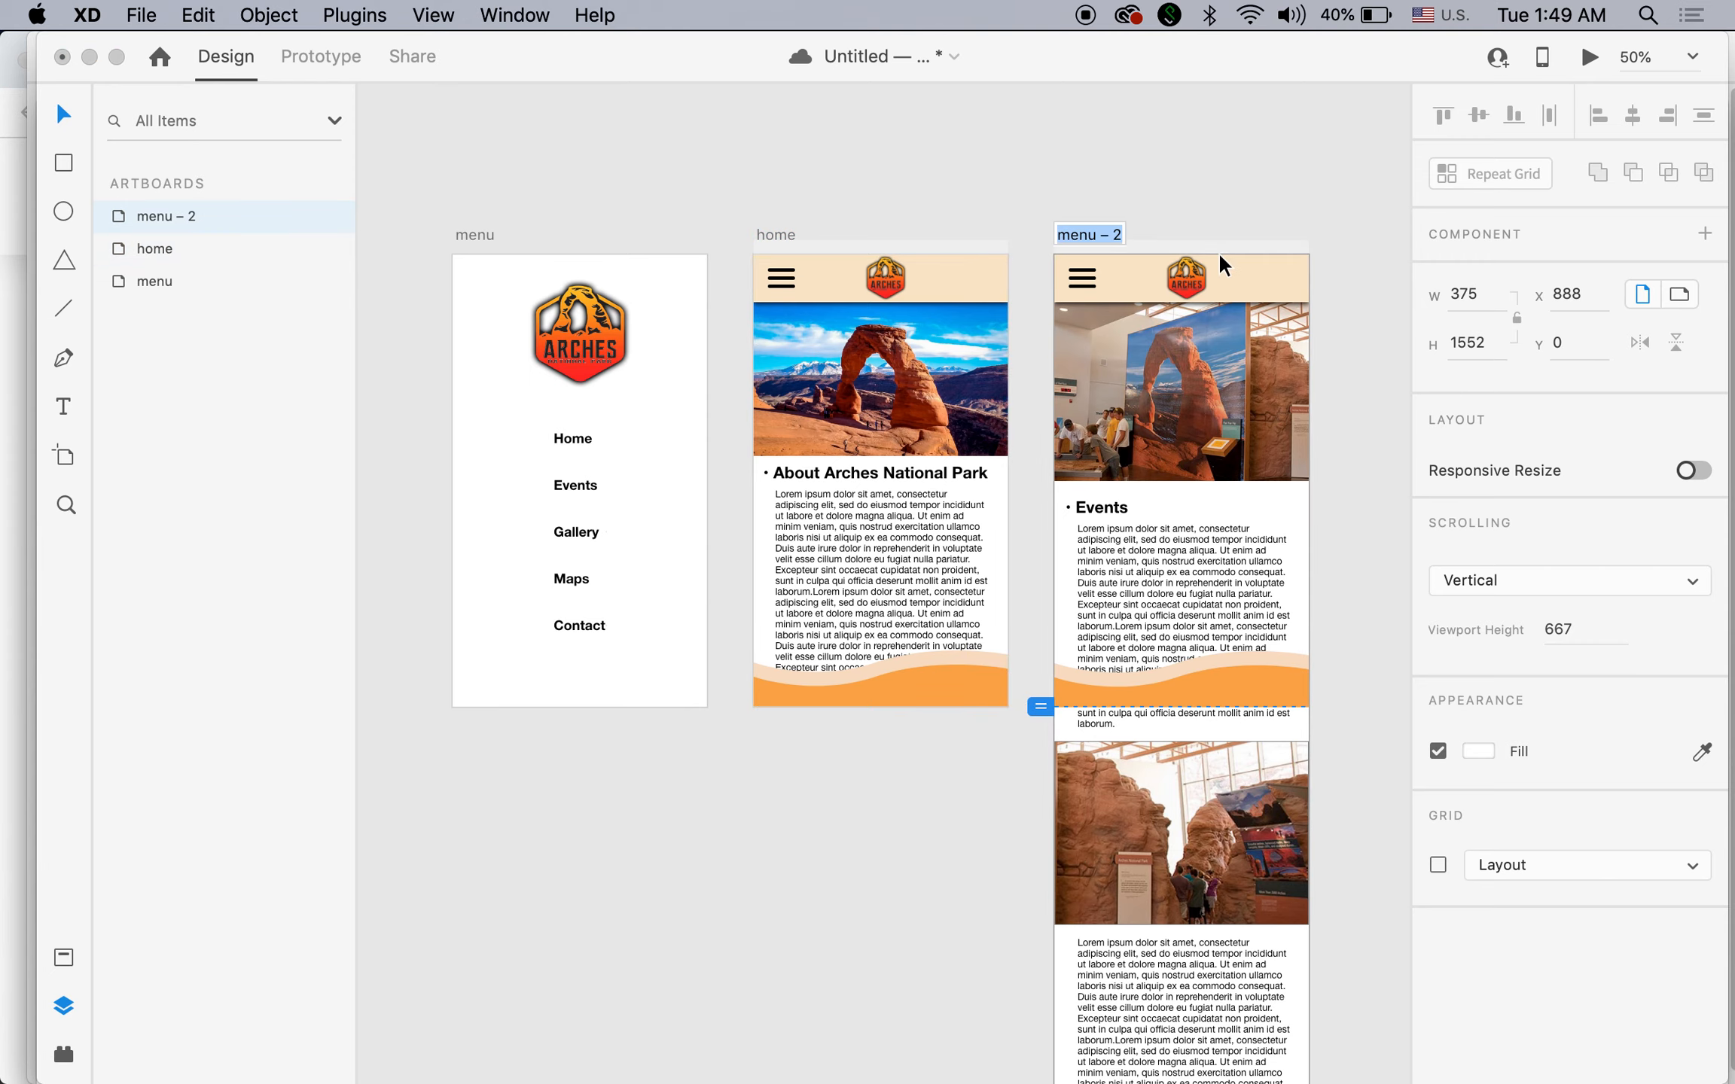
pyautogui.write('events')
pyautogui.press('Return')
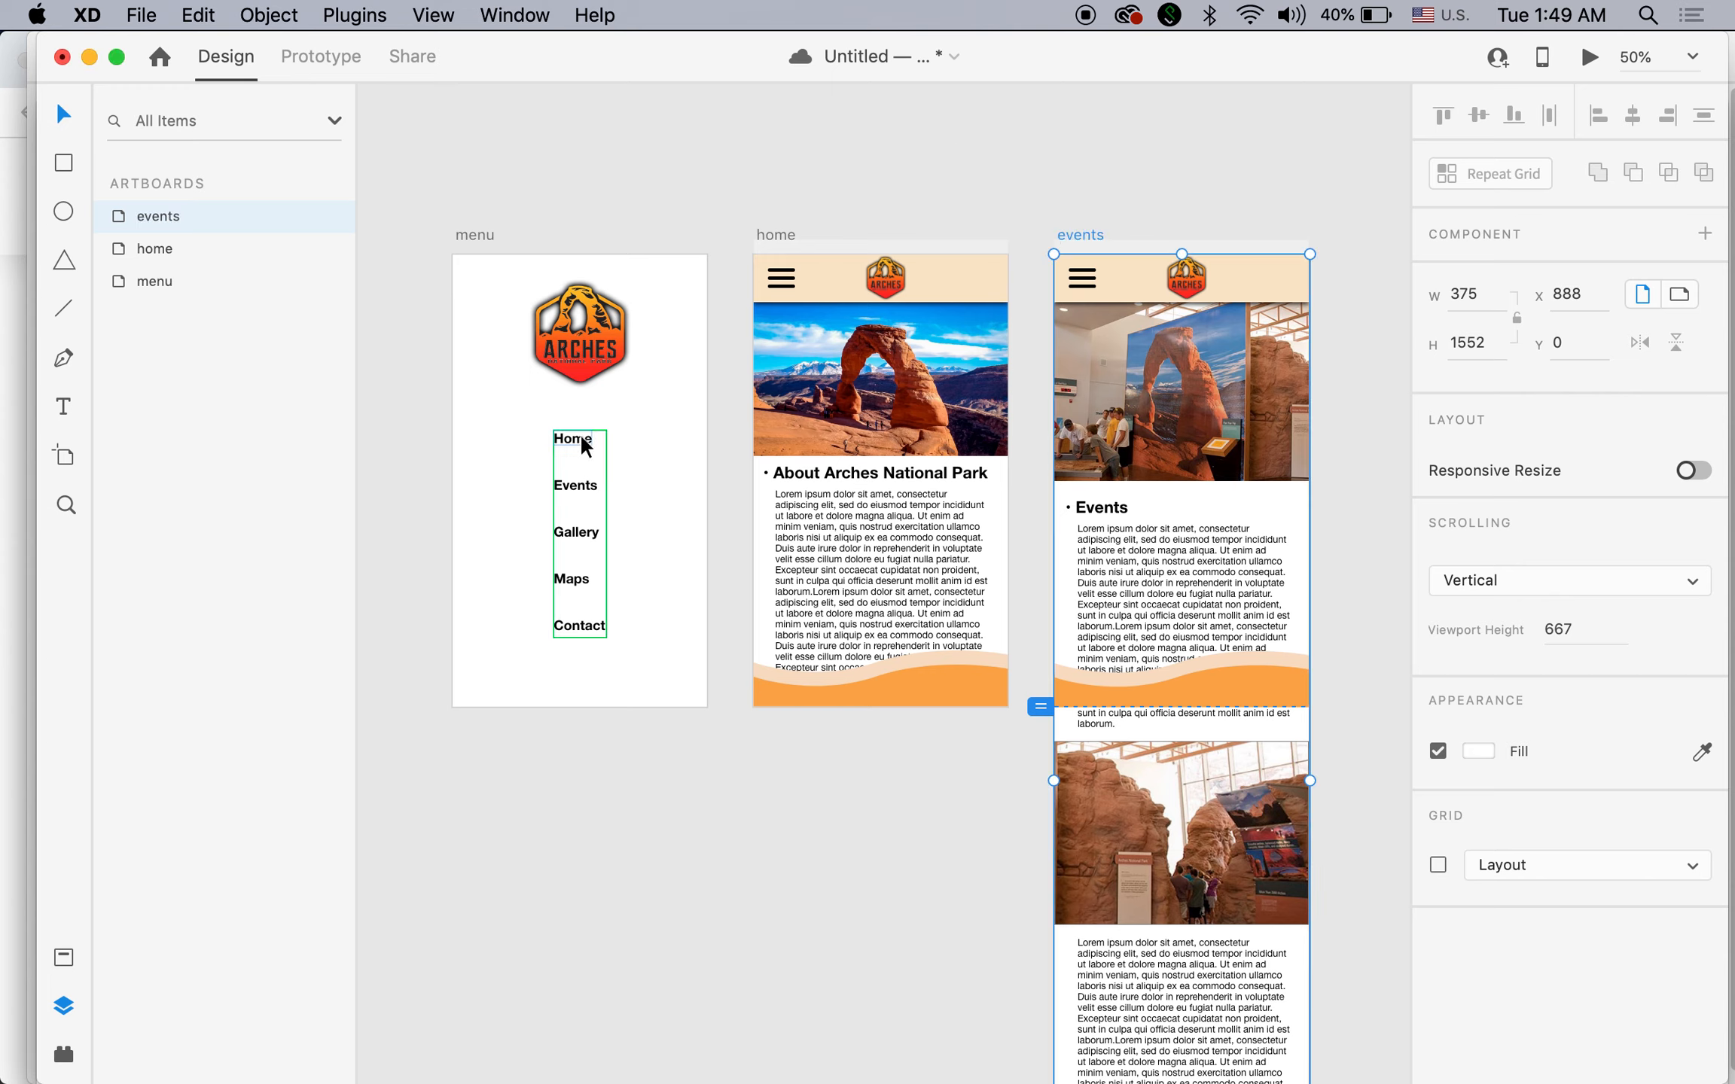
# Link the menu's Home item to the home artboard and its Events item to the events artboard with tap-triggered Dissolve transitions.
pyautogui.click(328, 57)
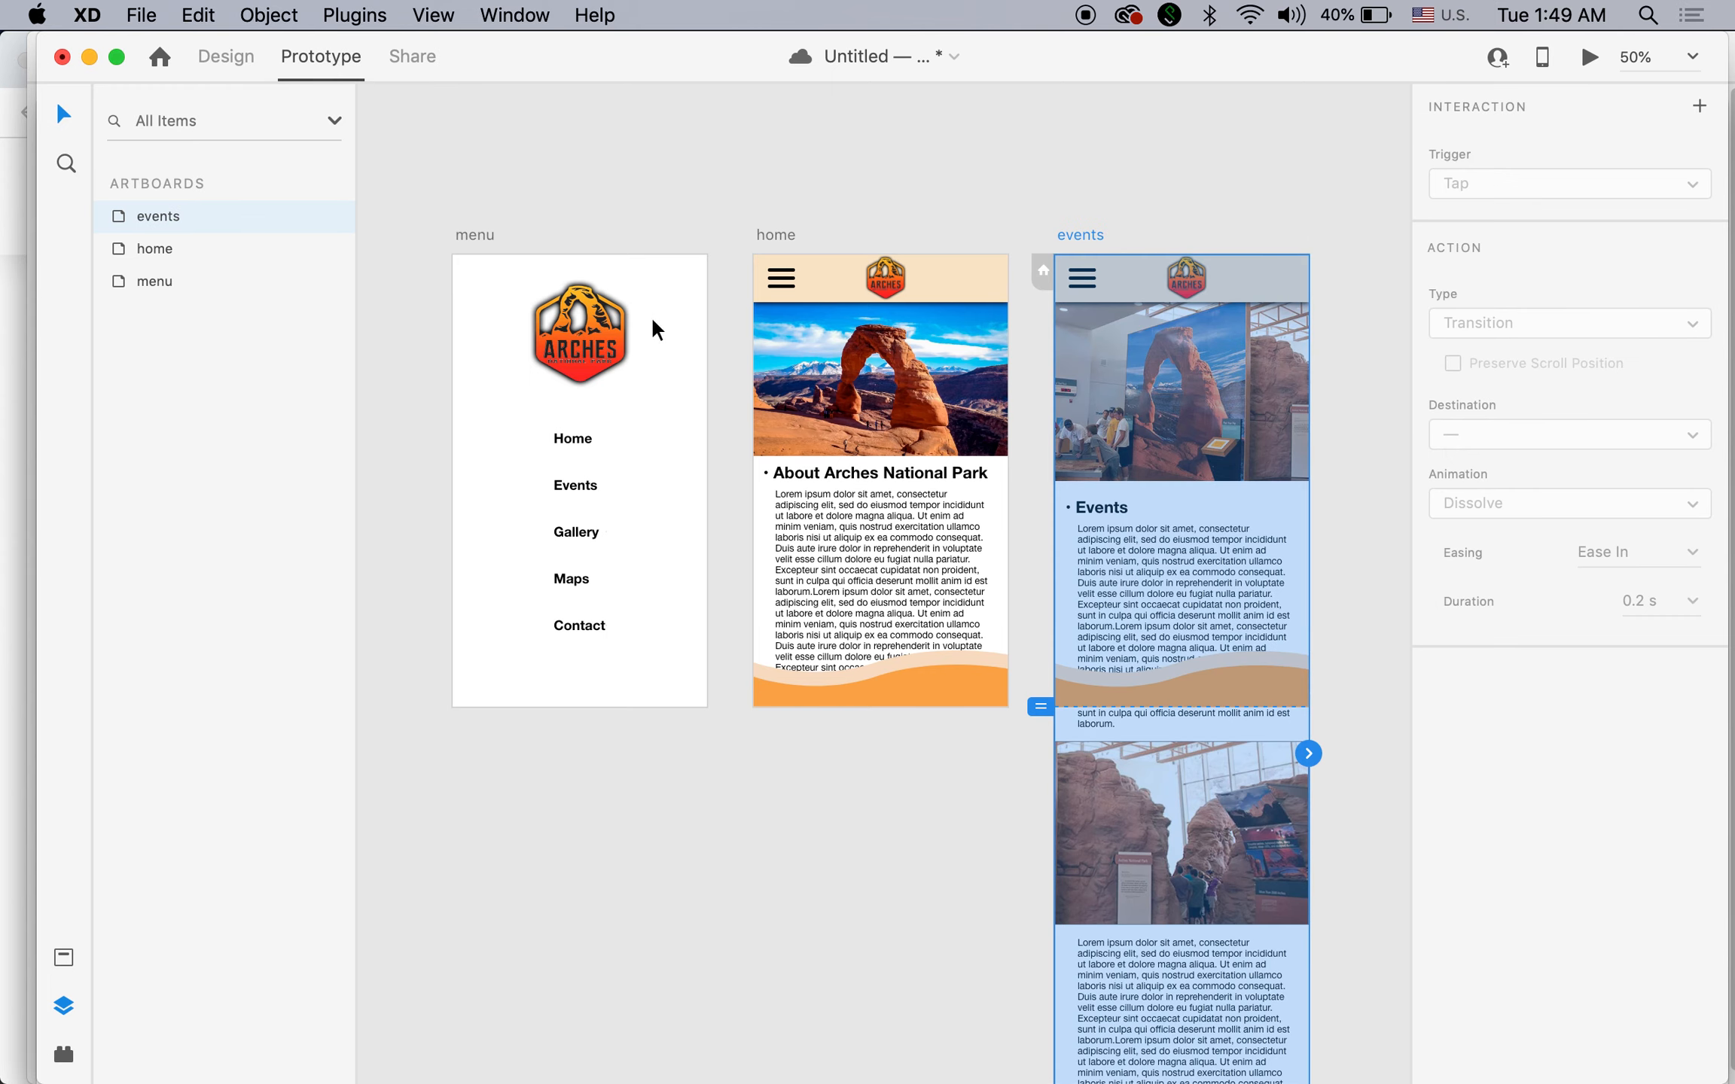
pyautogui.click(627, 214)
pyautogui.doubleClick(575, 437)
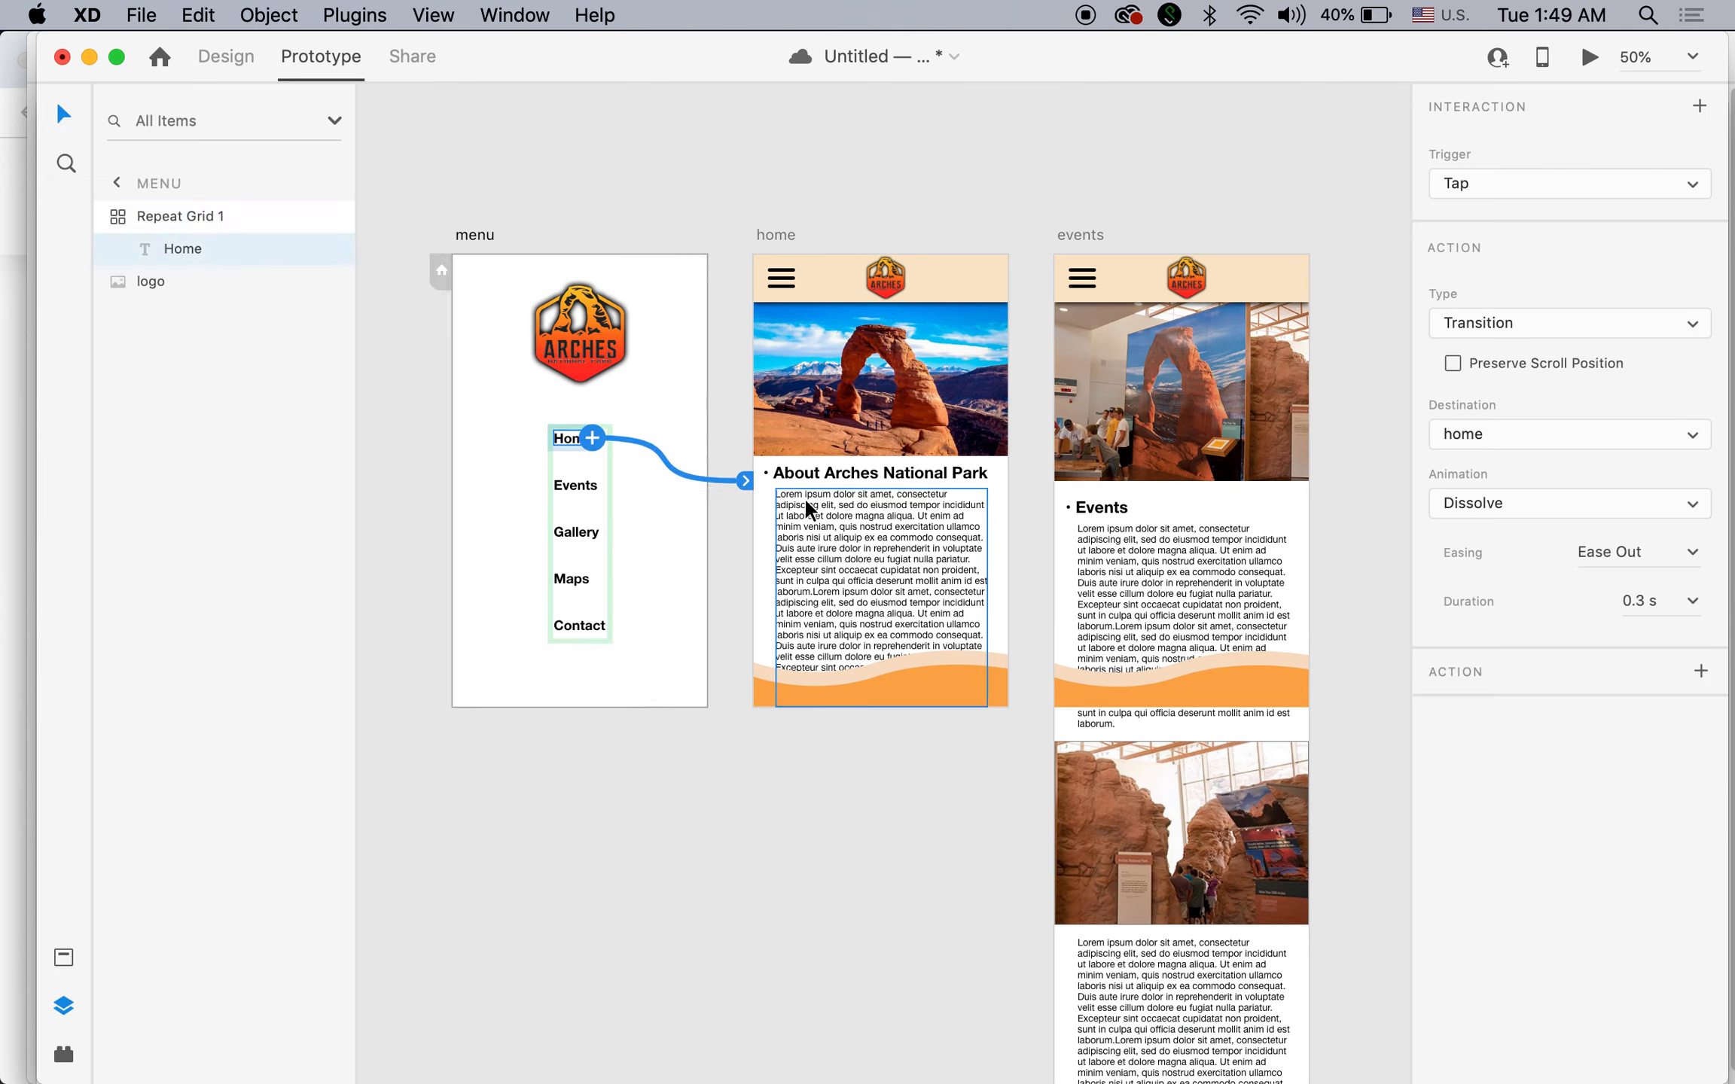
pyautogui.click(579, 480)
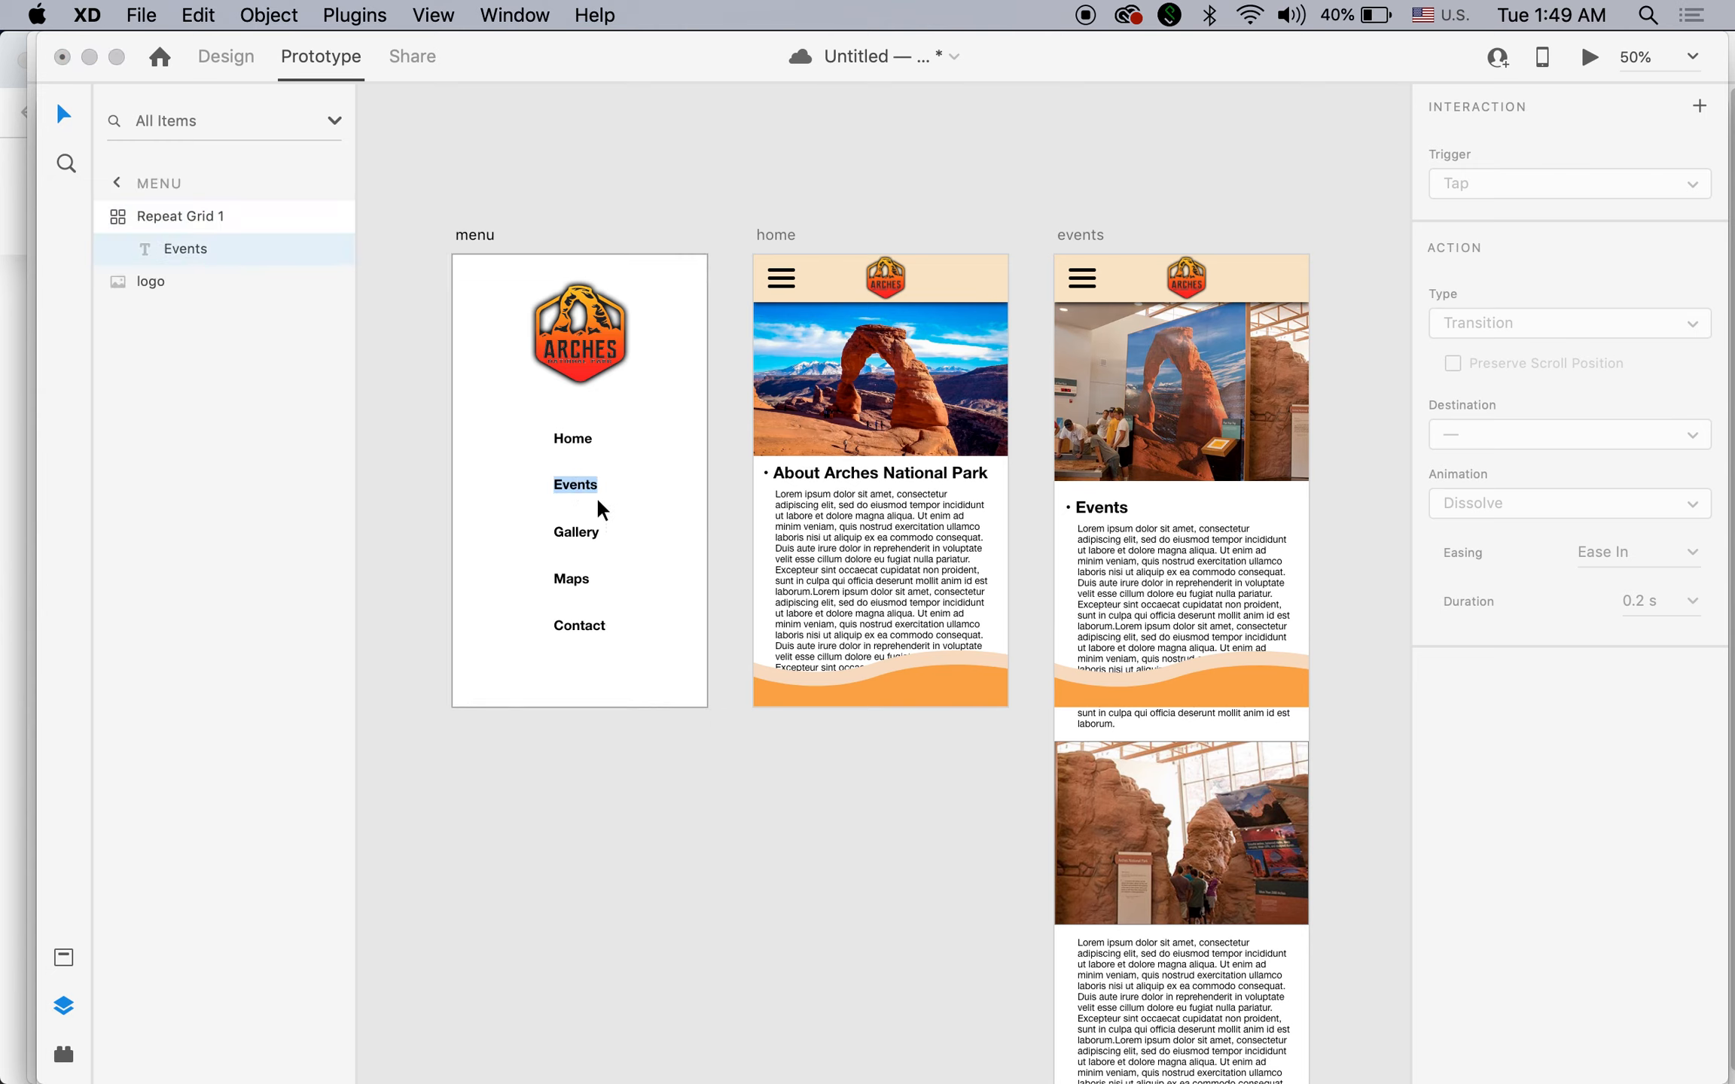
pyautogui.click(64, 113)
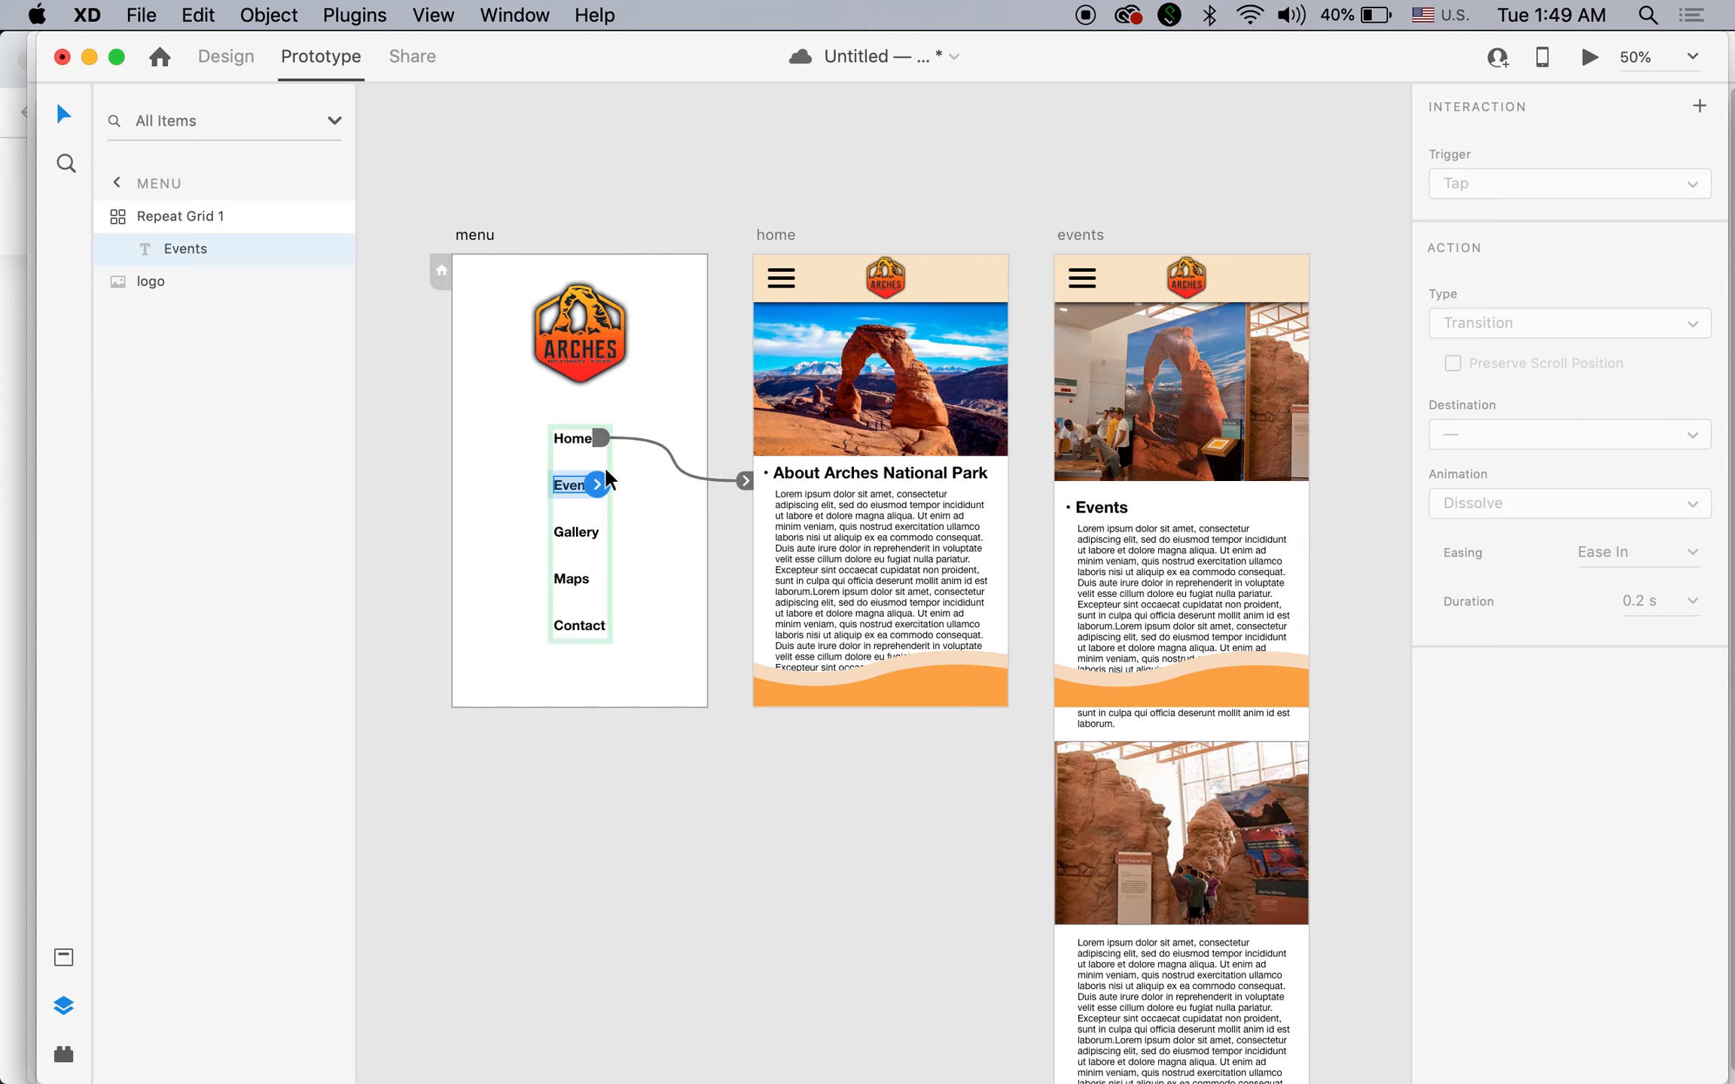
pyautogui.moveTo(598, 485); pyautogui.dragTo(1056, 503)
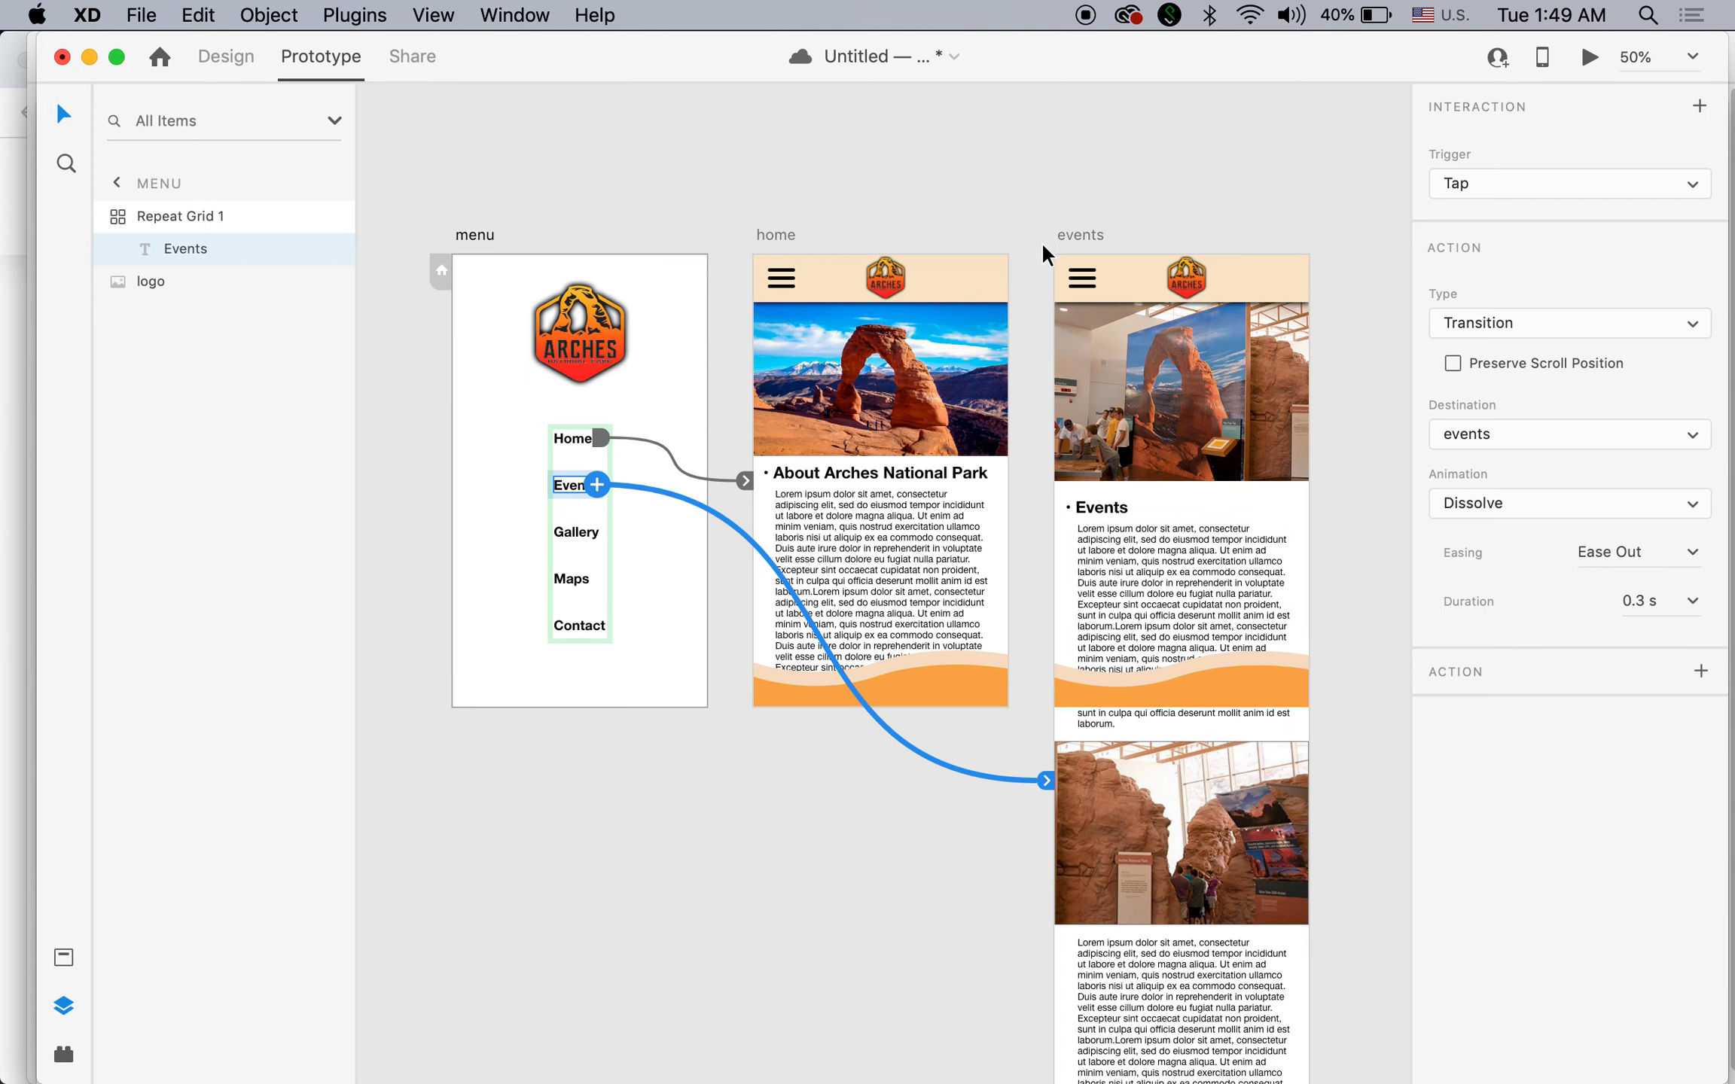
# Link the hamburger icon on the events artboard to the menu artboard with a tap-triggered Dissolve transition.
pyautogui.click(1087, 280)
pyautogui.doubleClick(1088, 279)
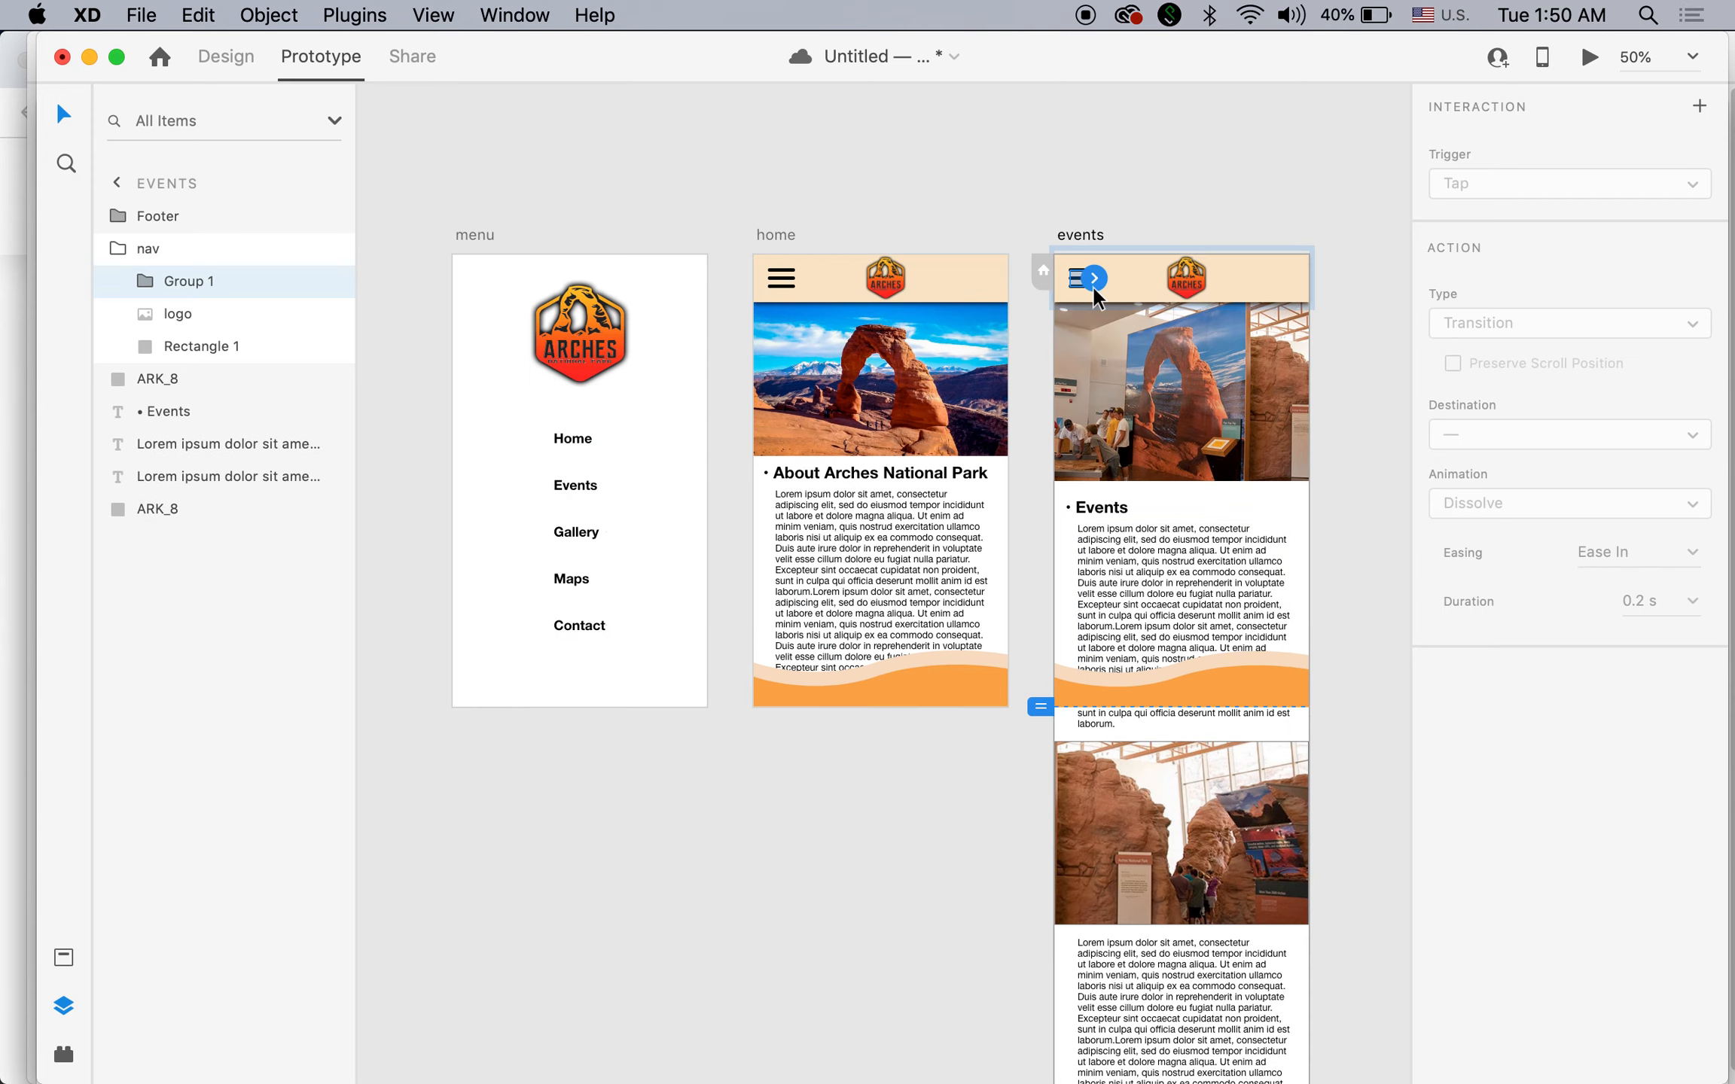
pyautogui.moveTo(1096, 273); pyautogui.dragTo(681, 407)
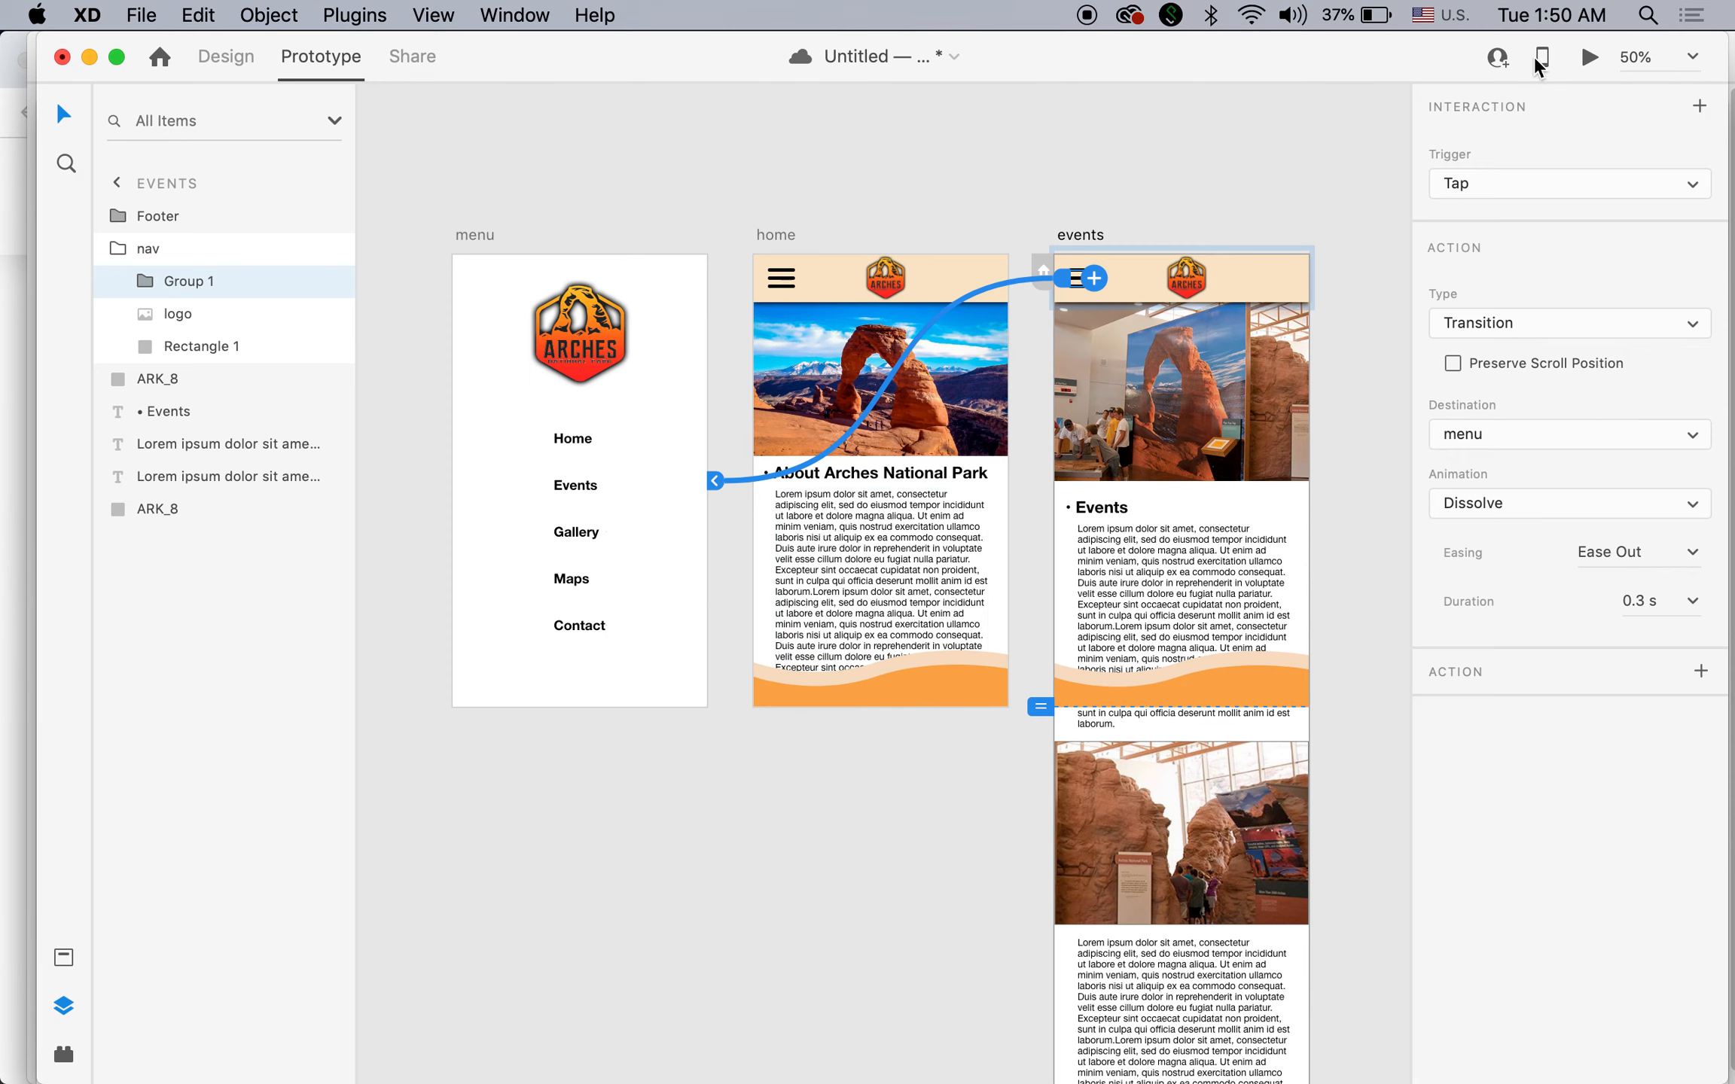
# Preview the prototype from the events screen, test the hamburger and Events links, and check how the header and footer behave while scrolling.
pyautogui.click(1589, 58)
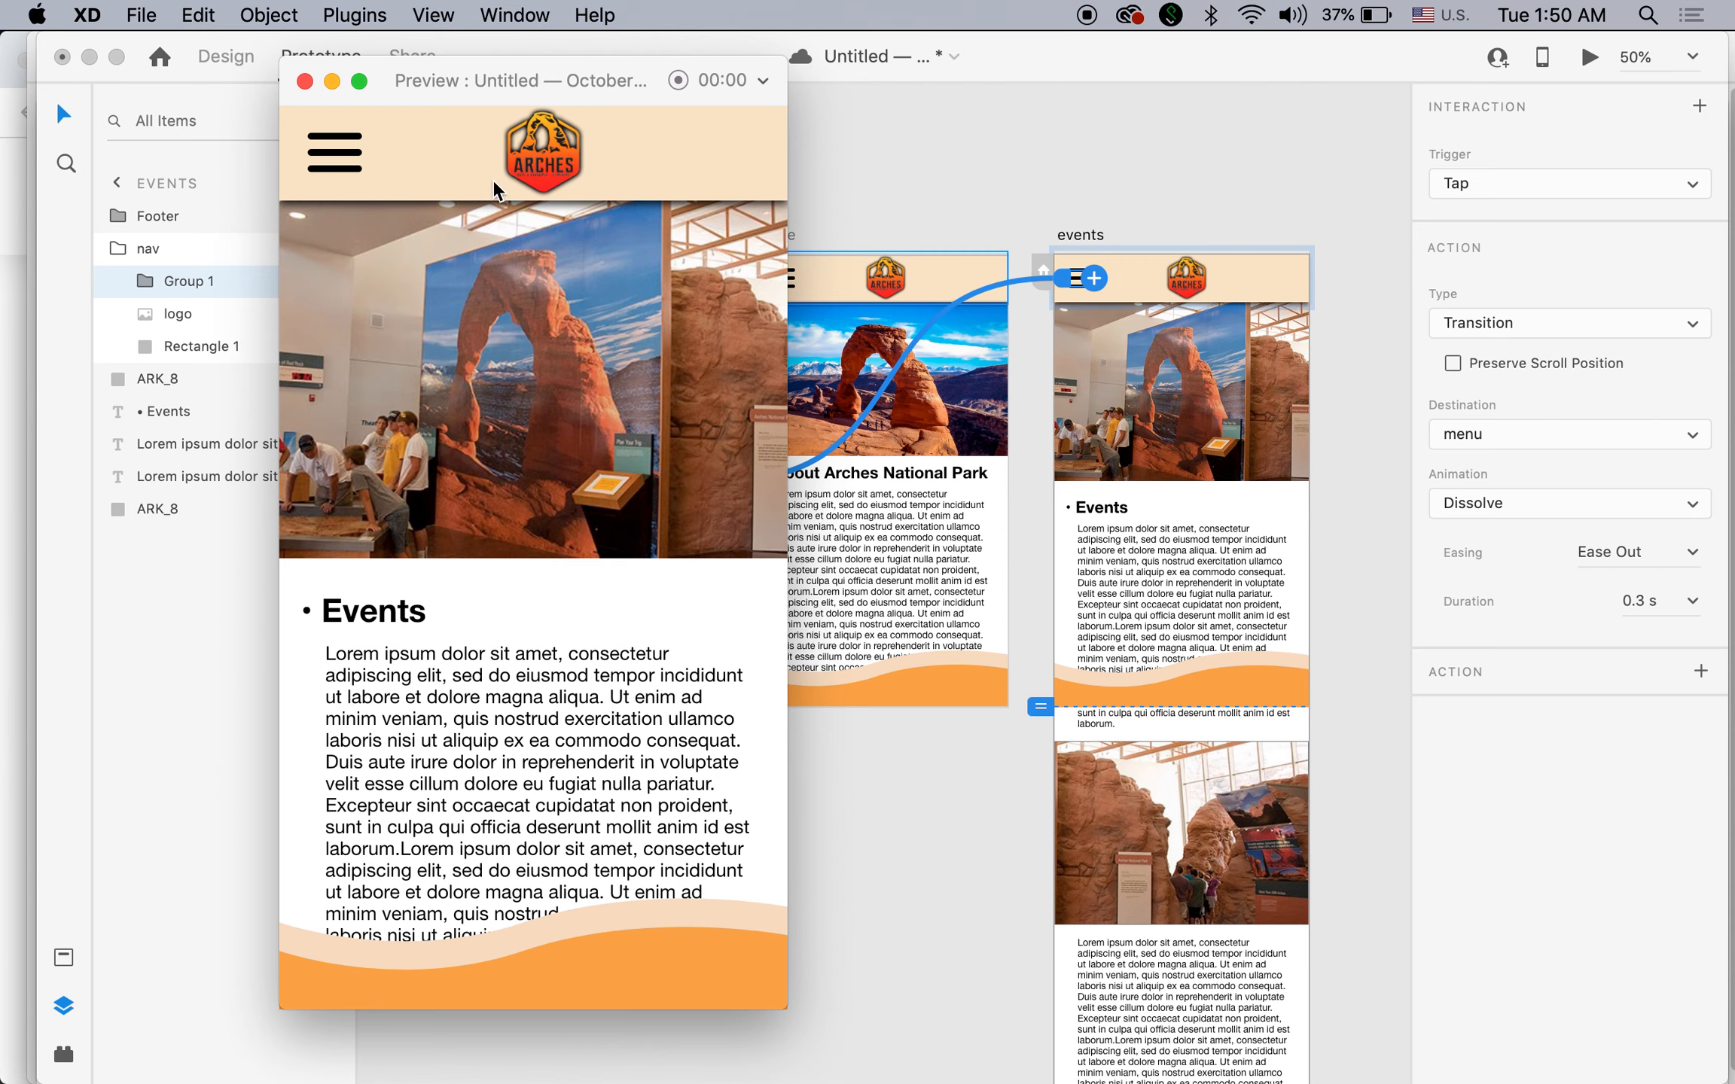
pyautogui.click(322, 164)
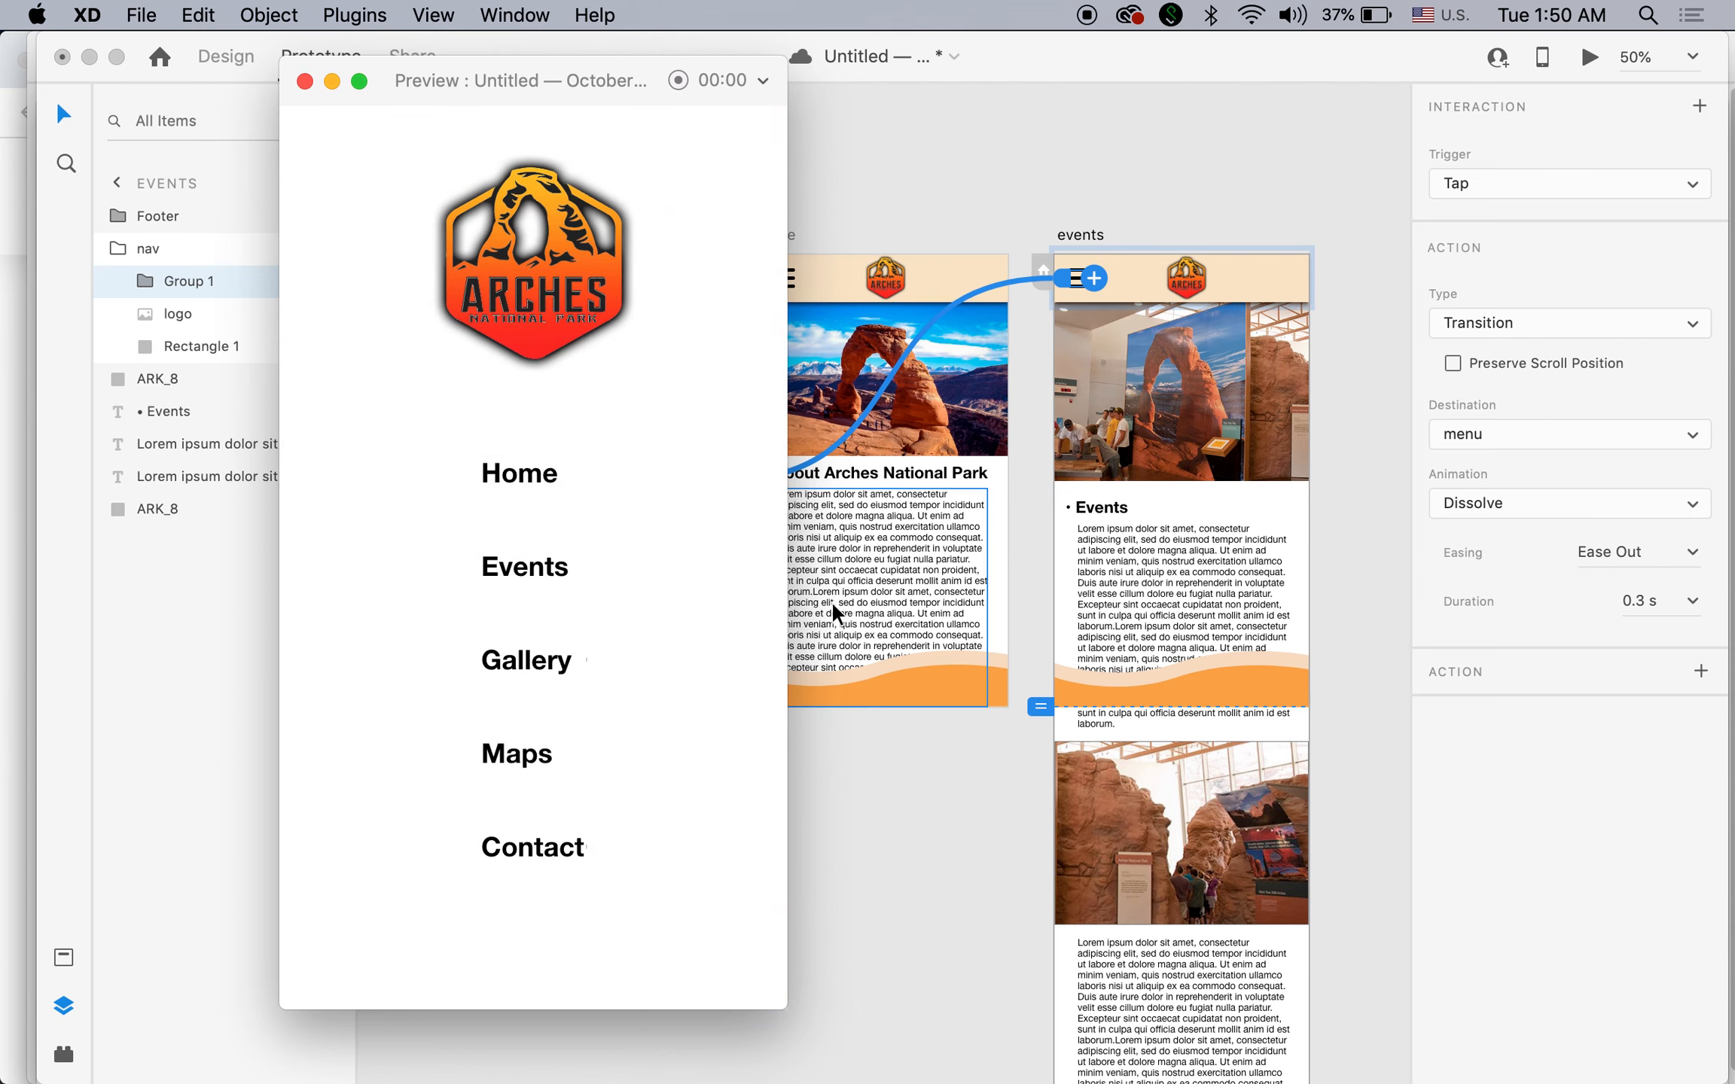
pyautogui.click(525, 571)
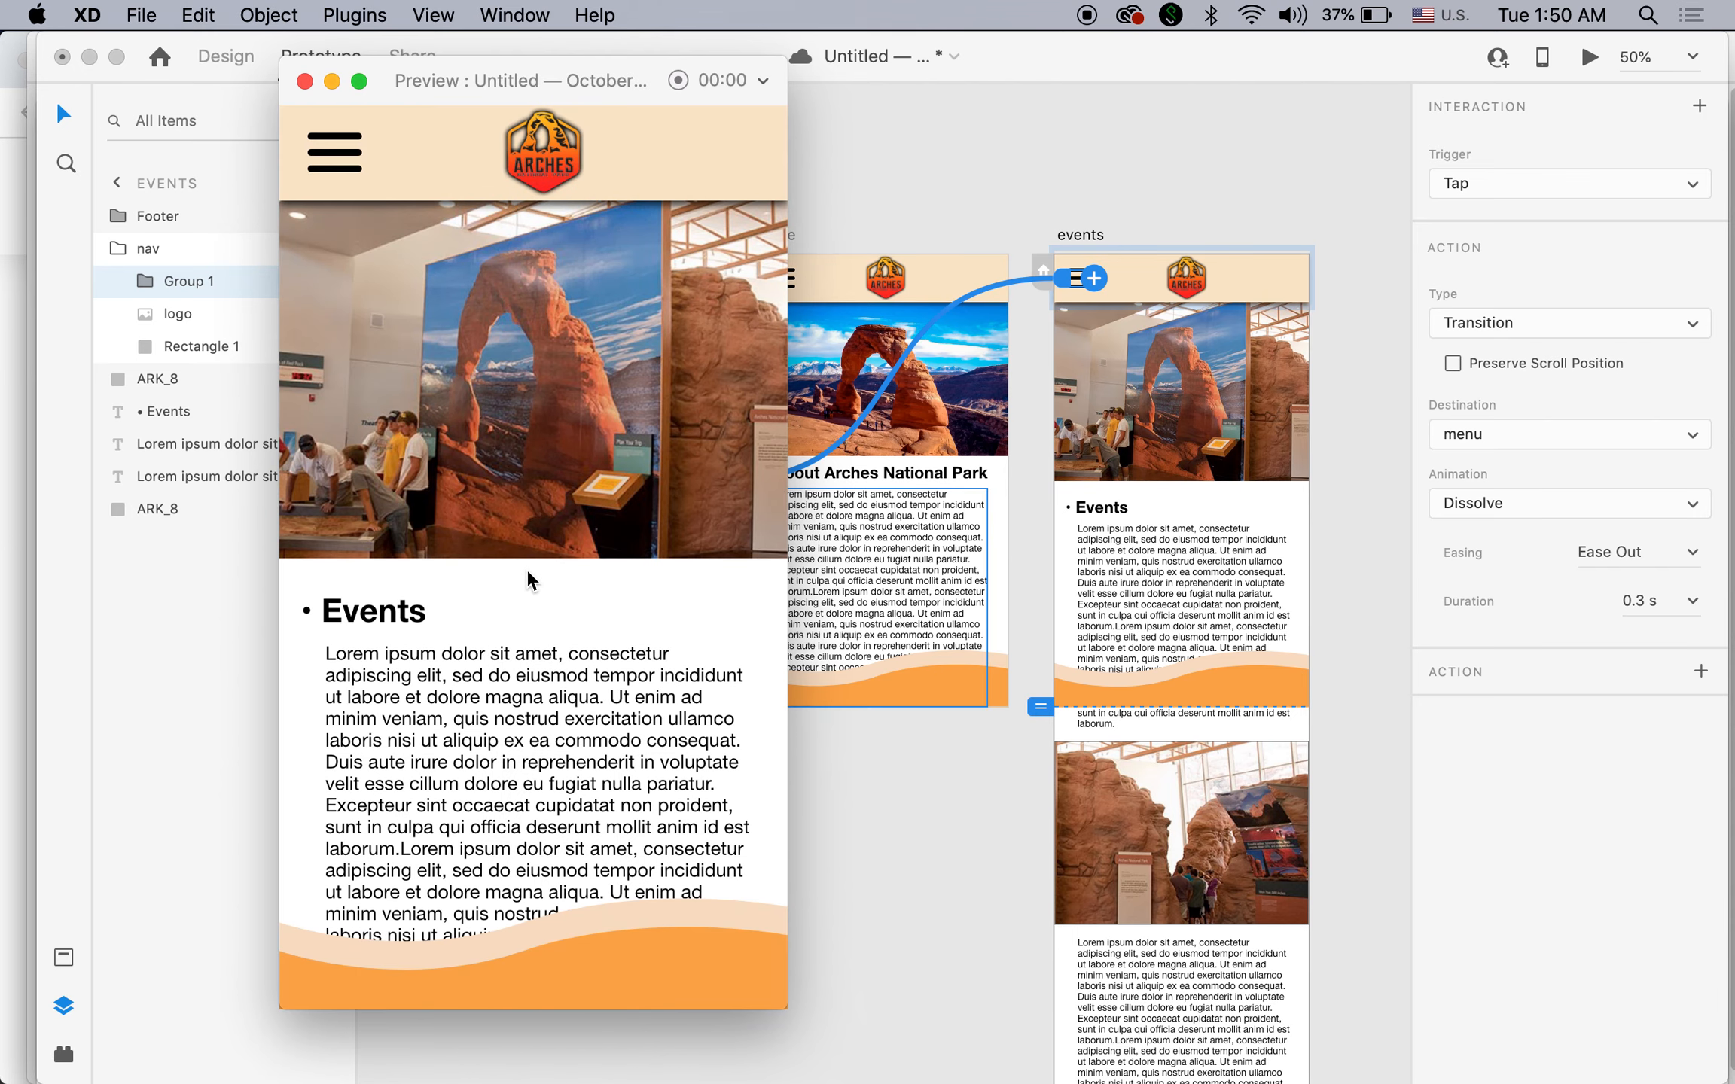
pyautogui.scroll(-10, 656, 535)
pyautogui.scroll(9, 655, 535)
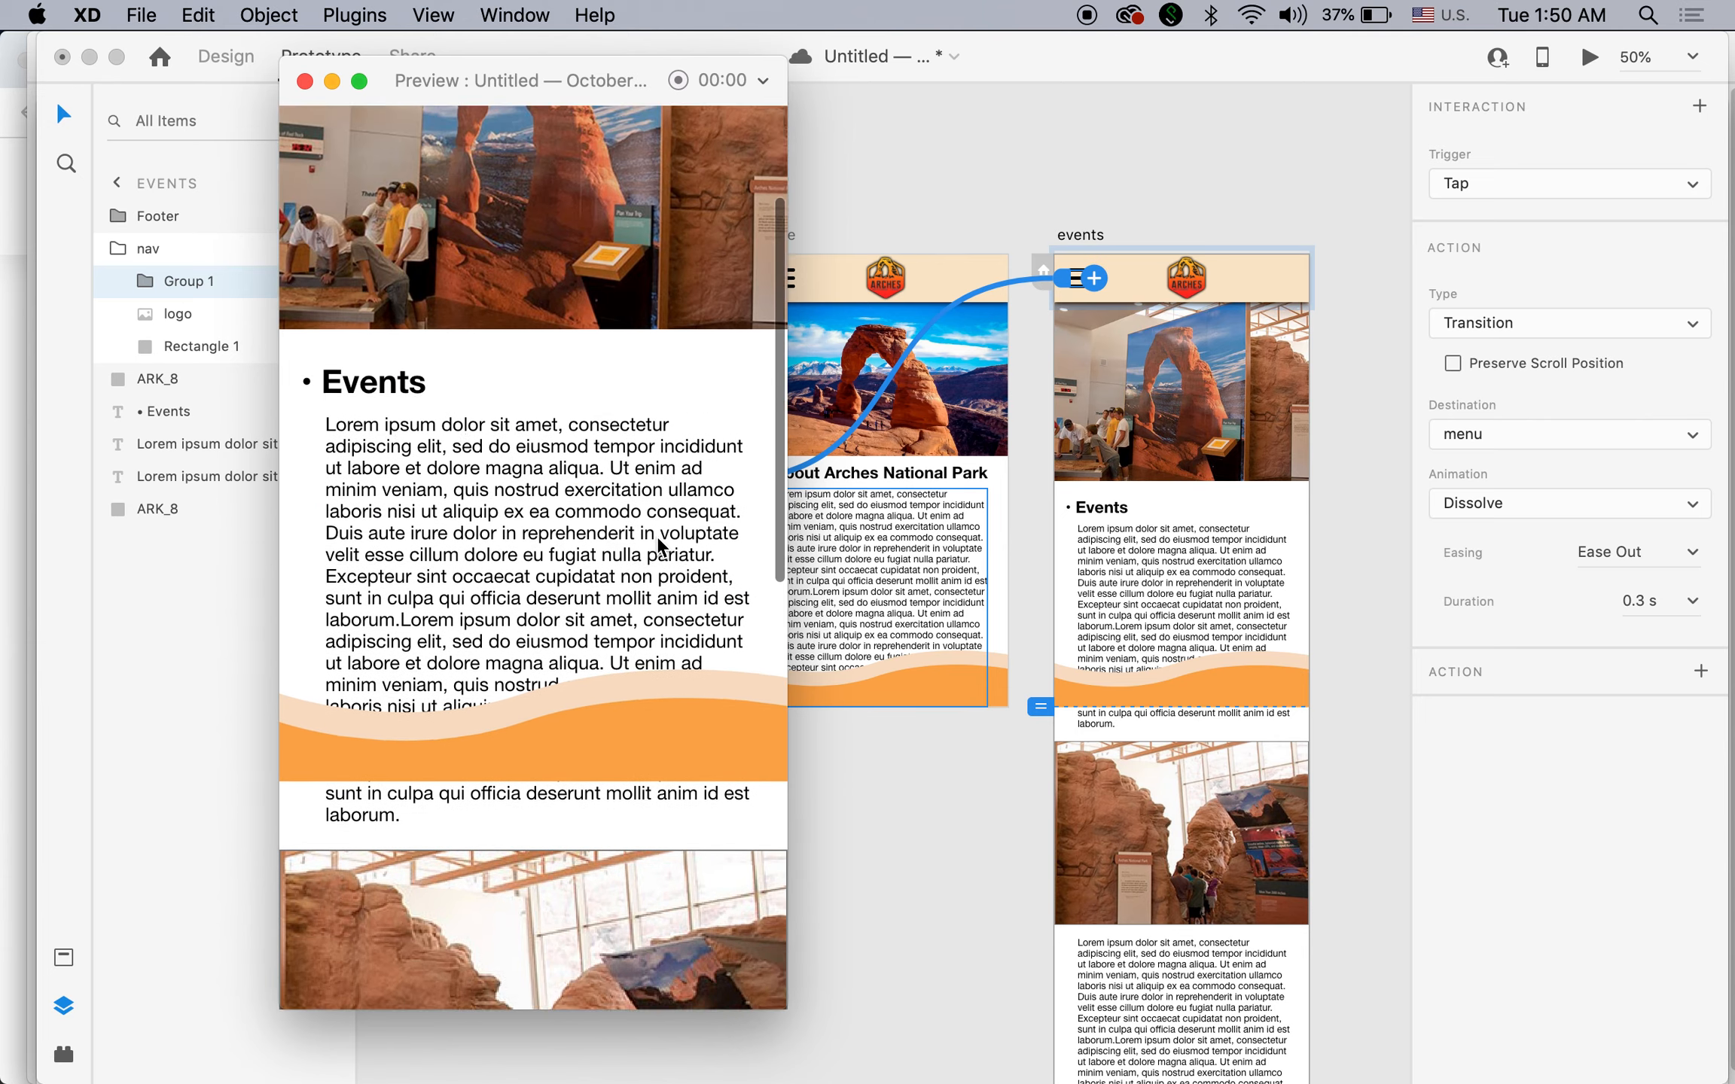
pyautogui.scroll(2, 656, 535)
pyautogui.scroll(-10, 656, 535)
pyautogui.scroll(10, 655, 534)
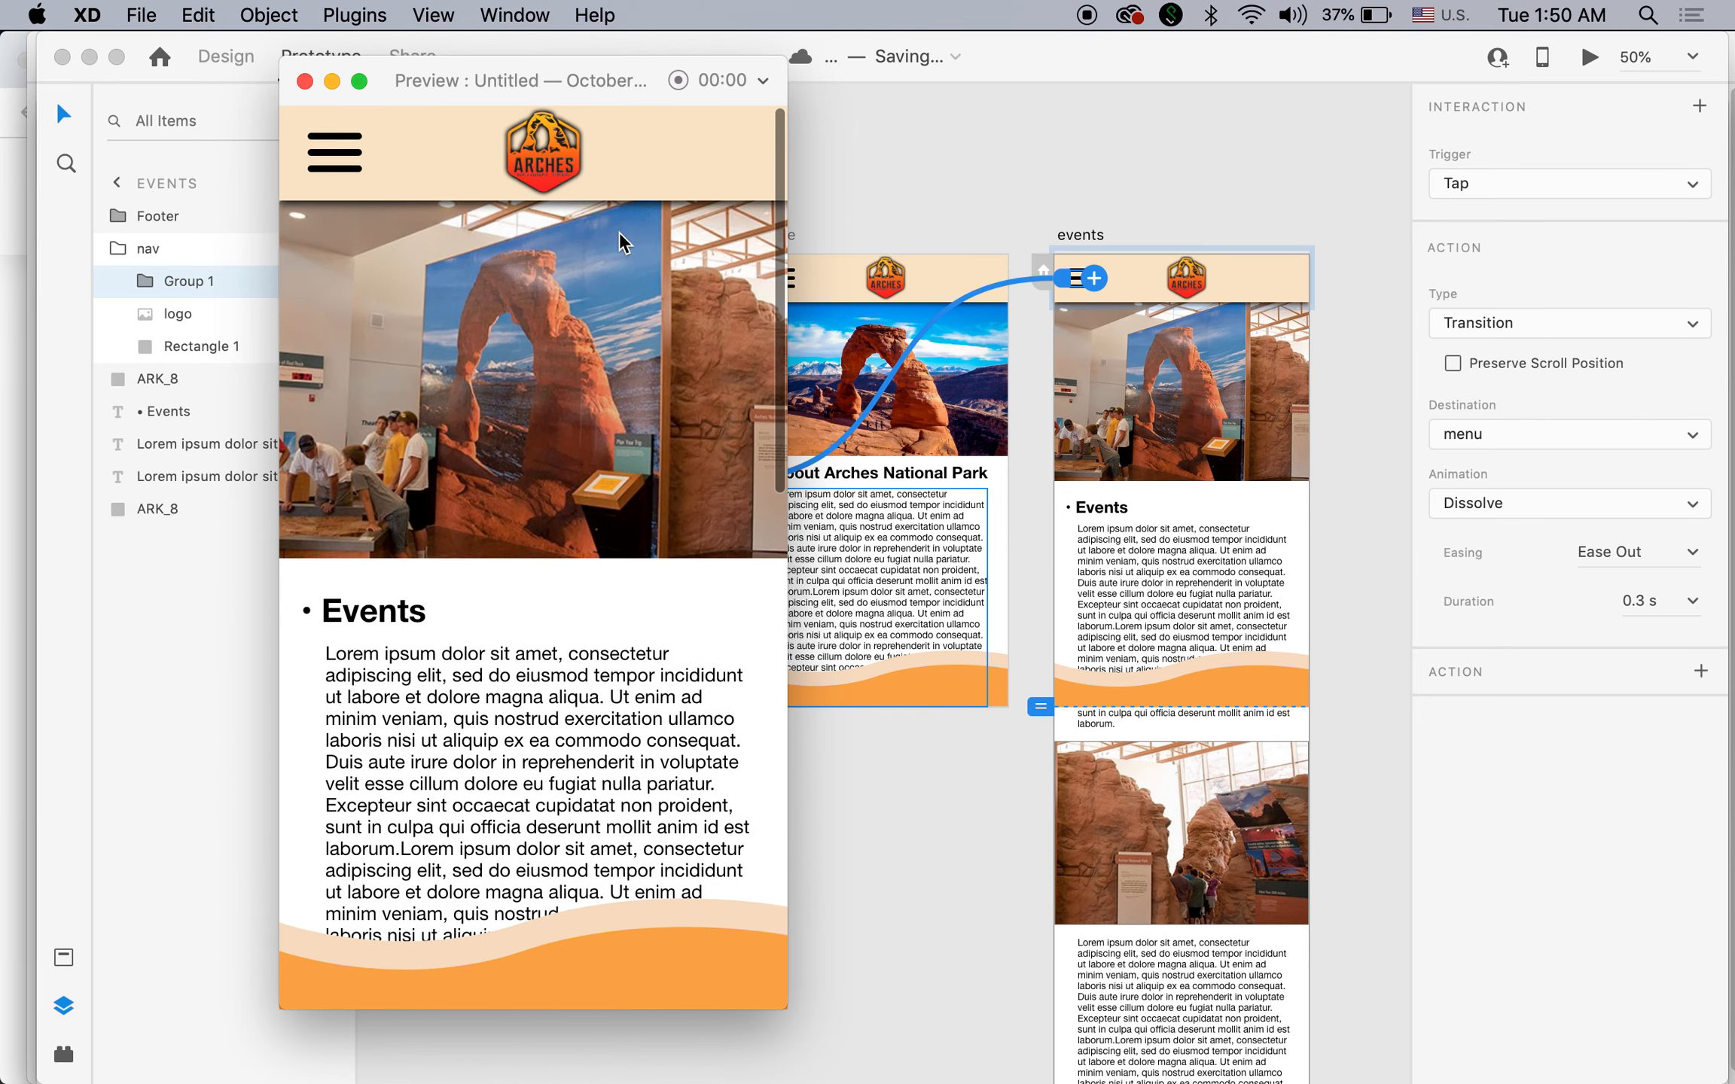
pyautogui.scroll(-2, 614, 230)
pyautogui.scroll(-7, 606, 229)
pyautogui.scroll(9, 606, 231)
pyautogui.click(321, 84)
pyautogui.click(972, 113)
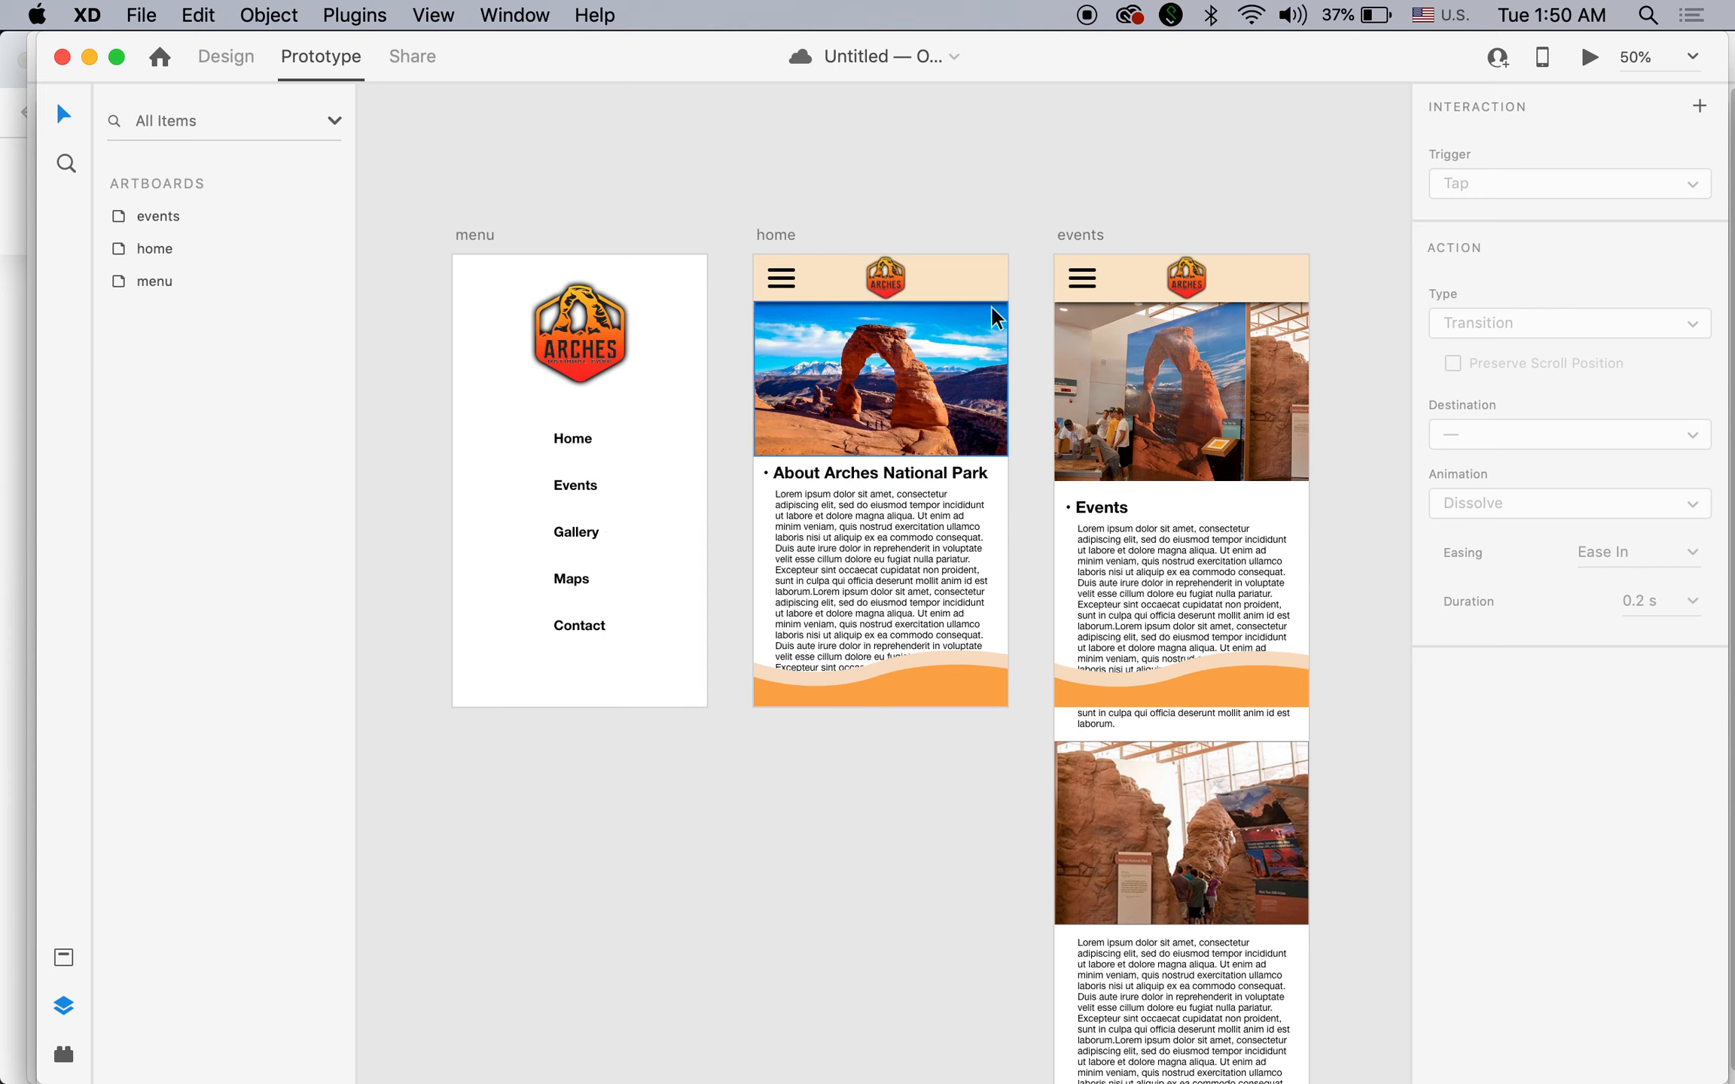
# Fix the position of the nav and Footer groups when scrolling on both the home and events artboards.
pyautogui.click(955, 296)
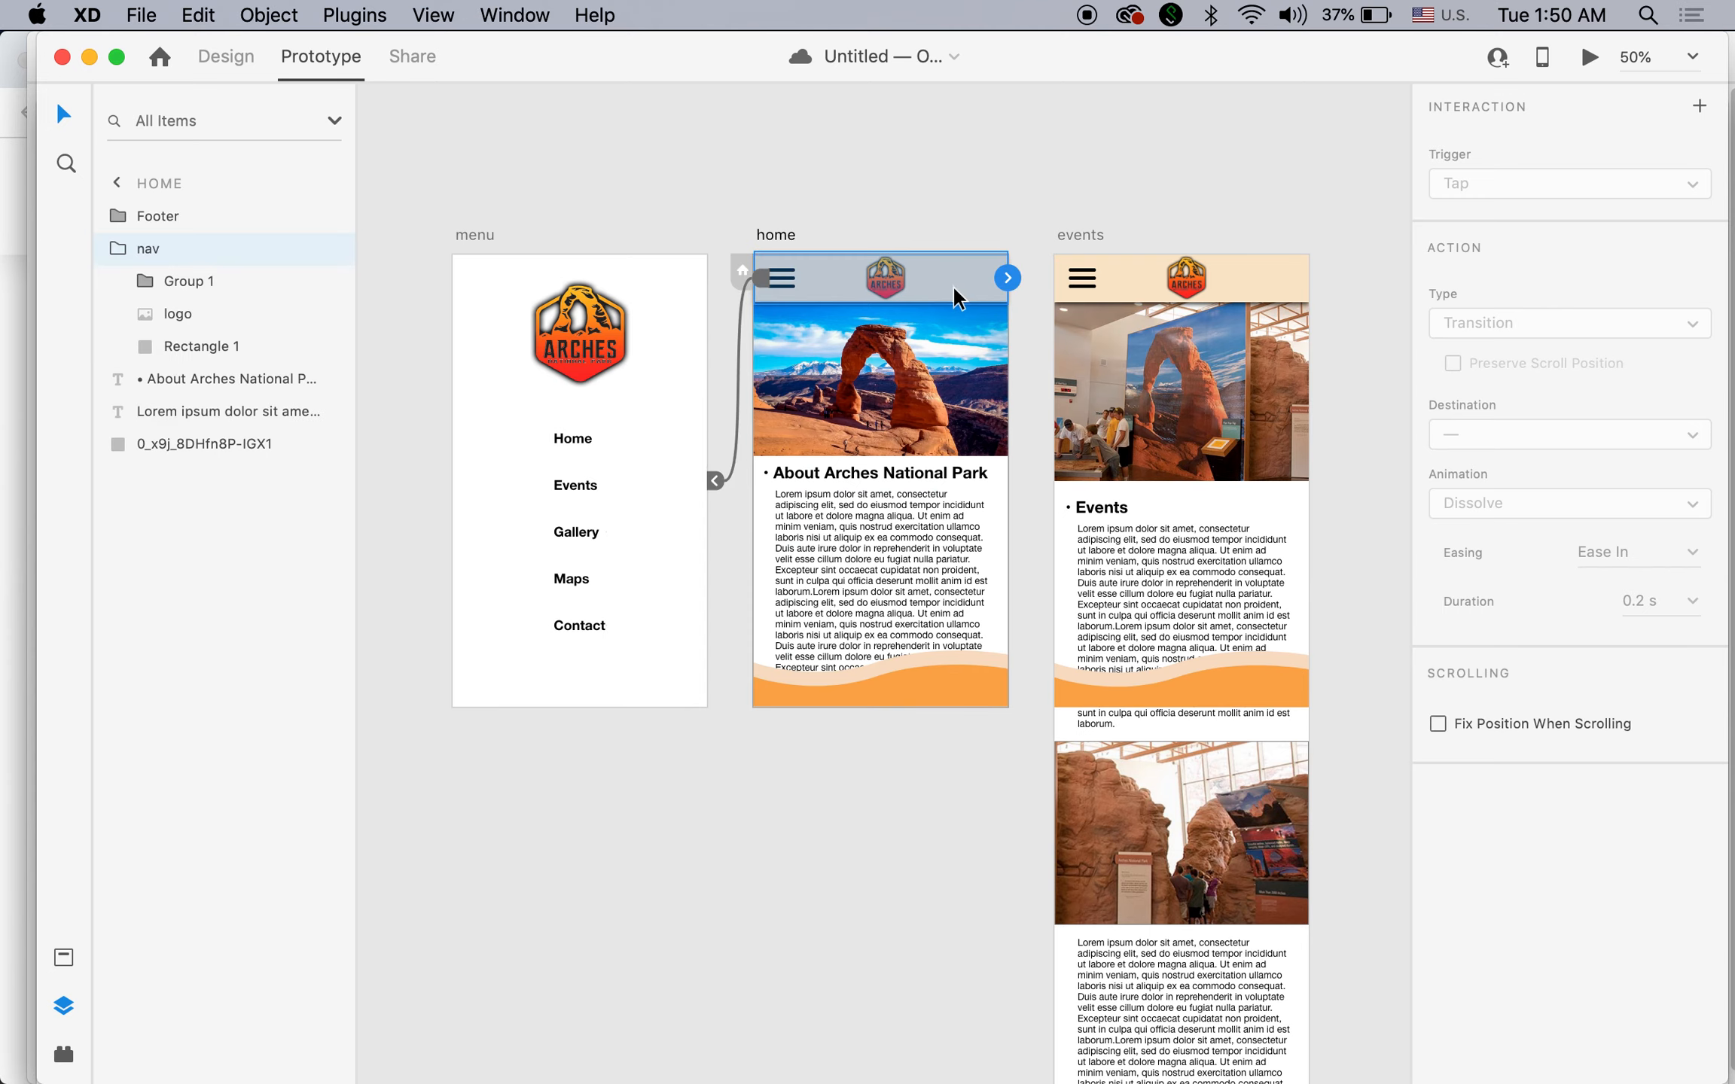
pyautogui.click(229, 65)
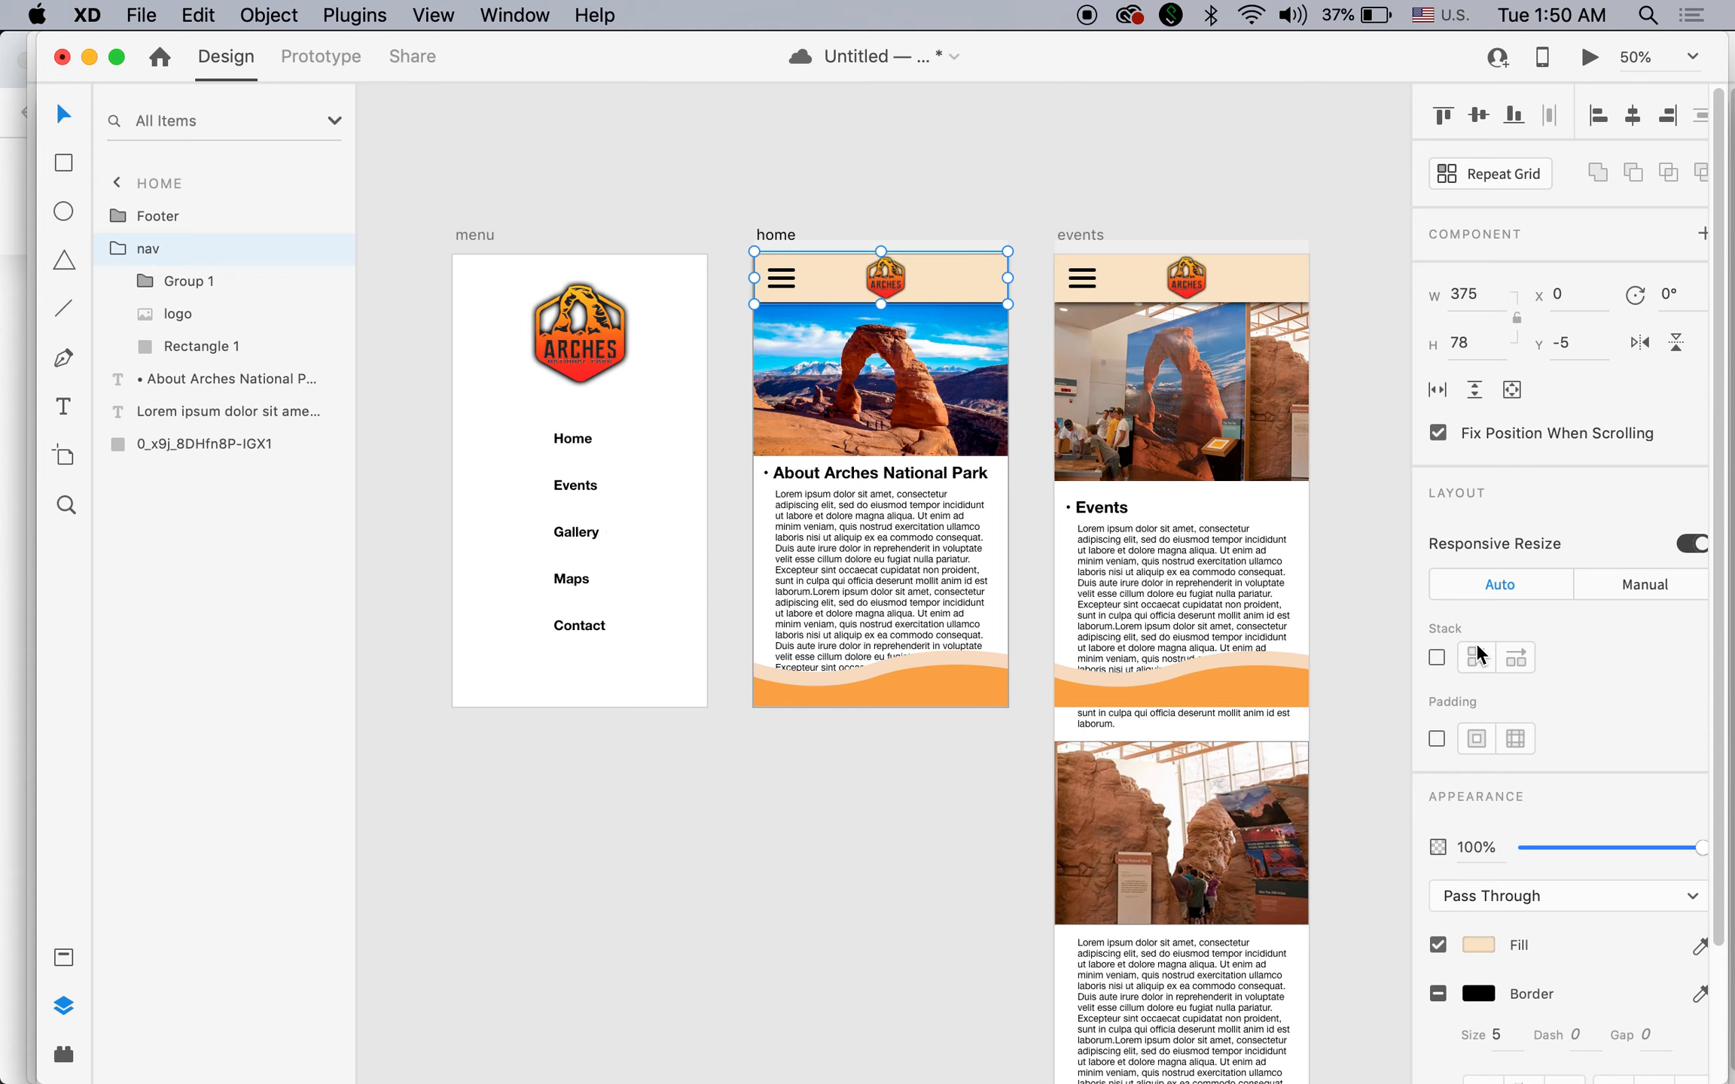
pyautogui.click(942, 686)
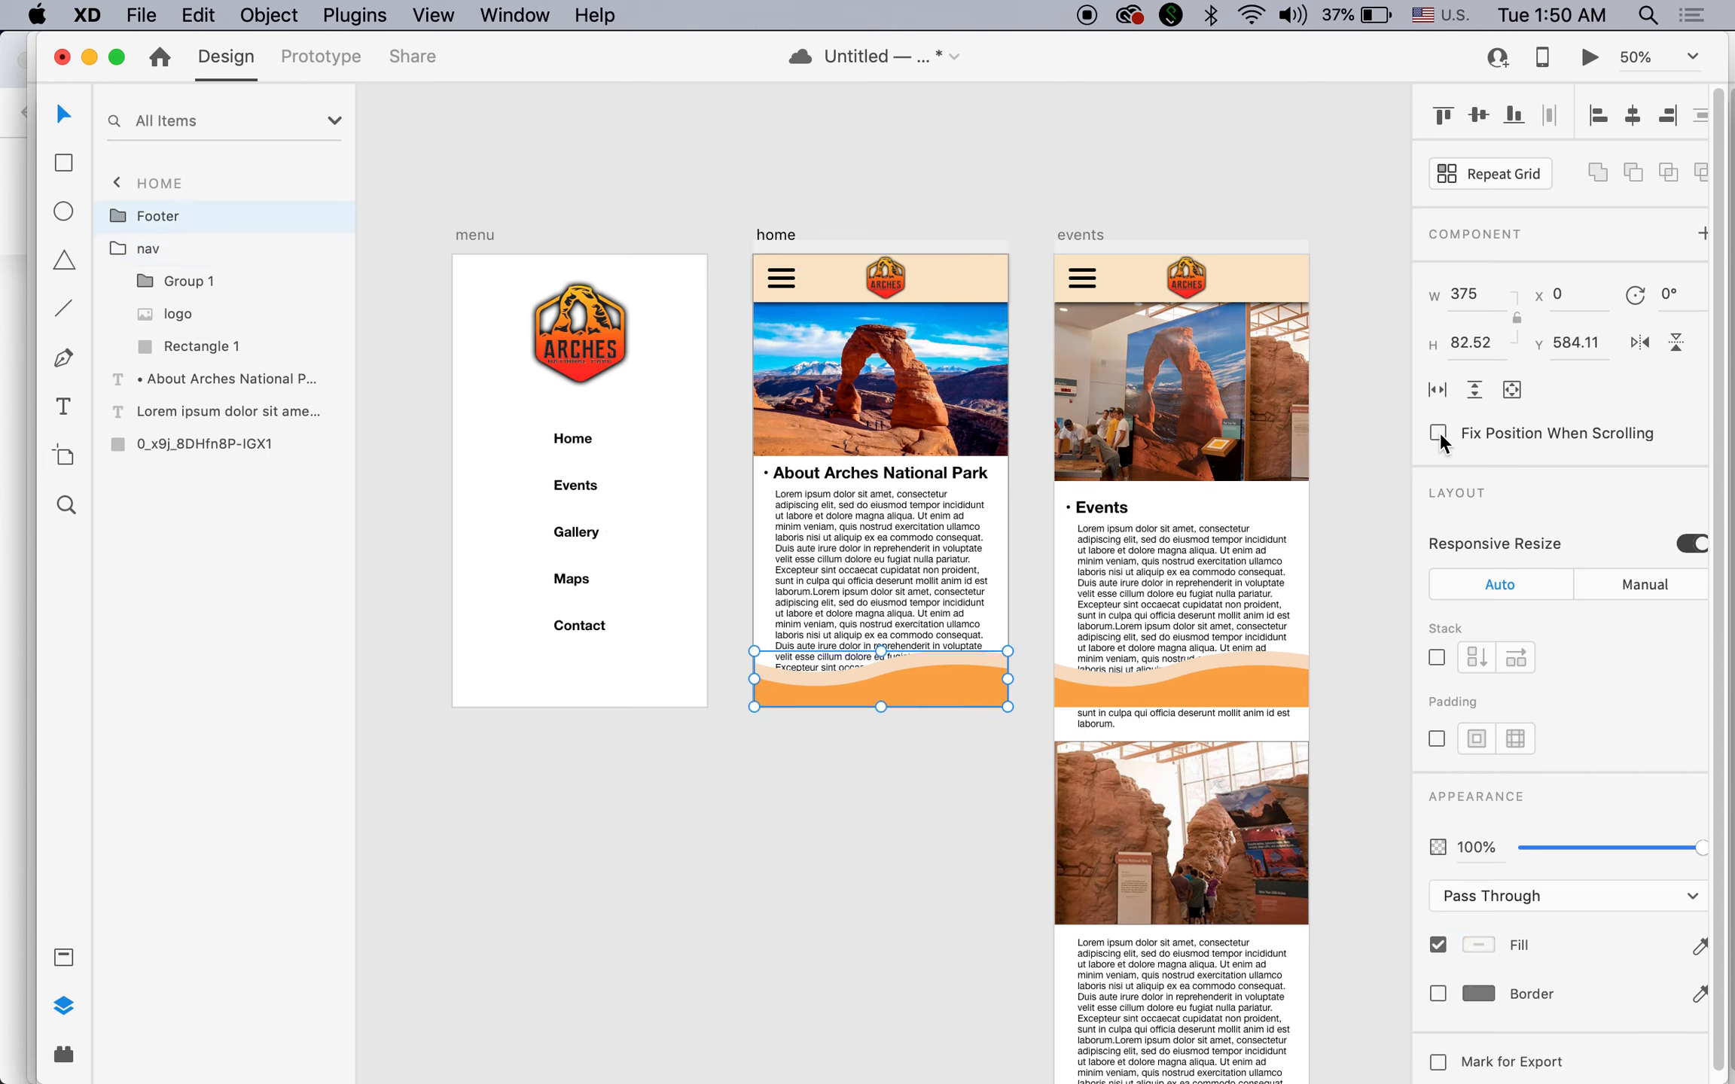
pyautogui.click(1278, 281)
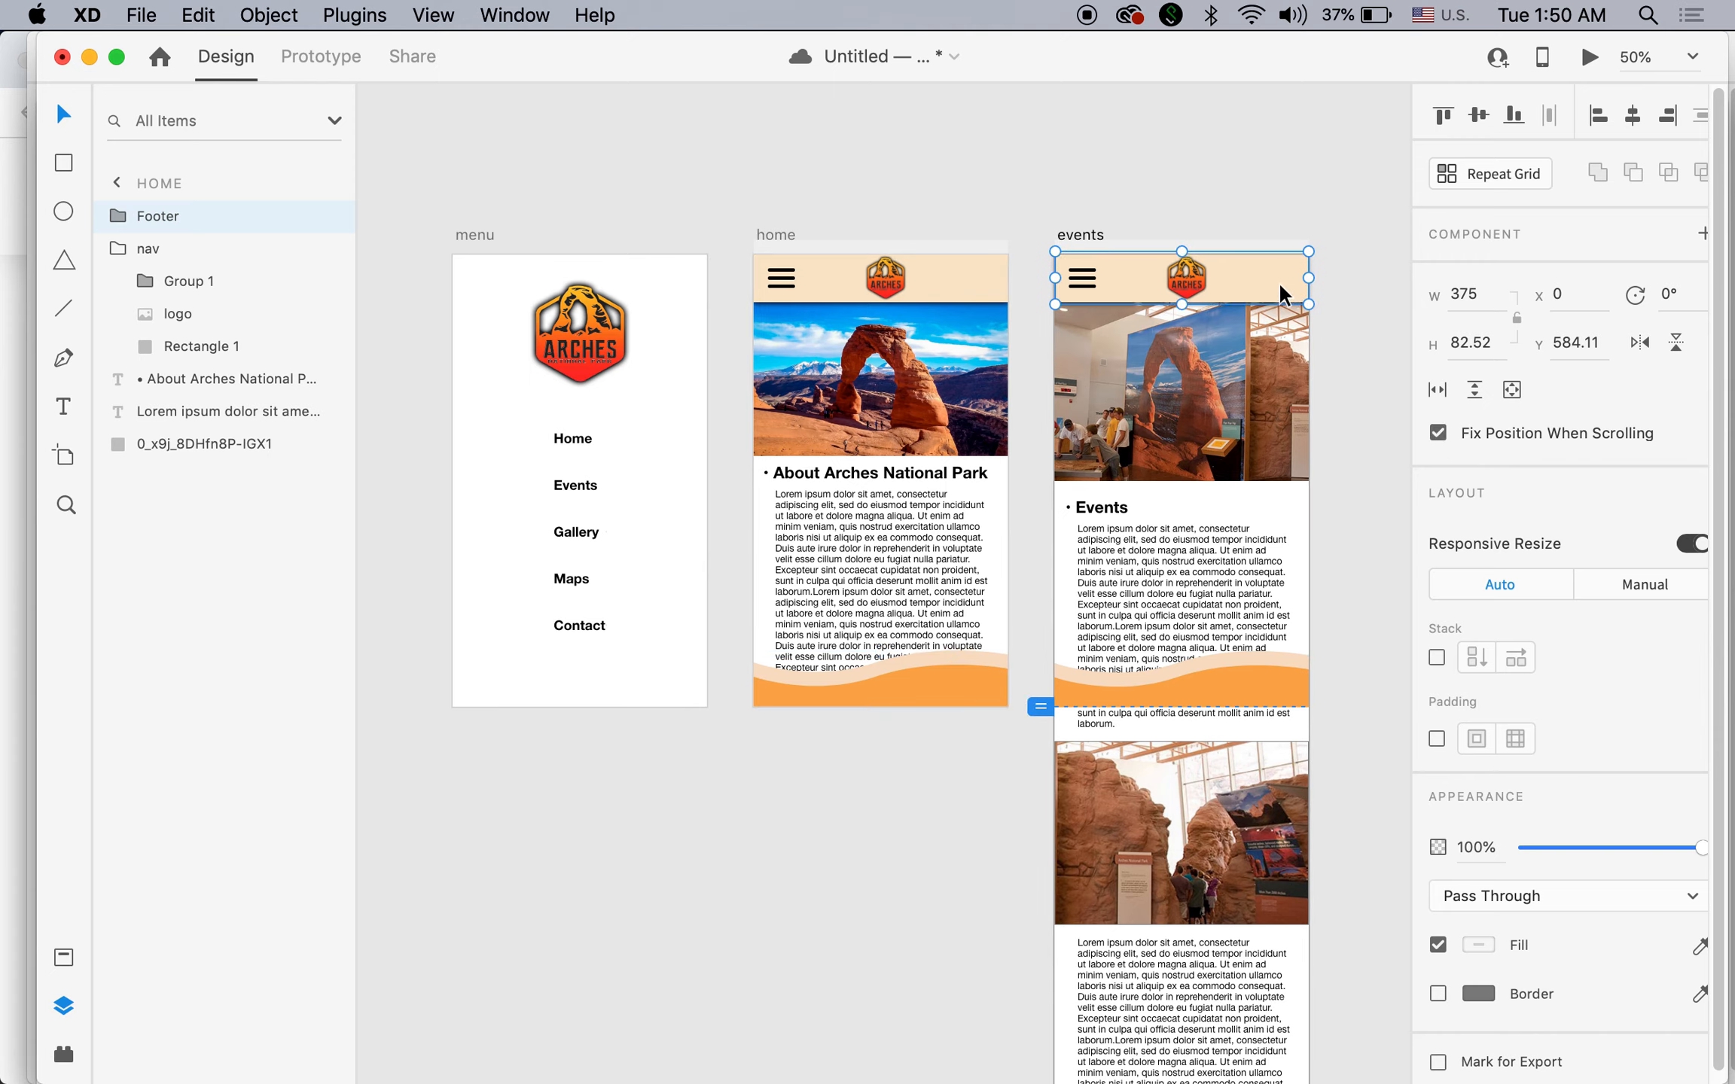
pyautogui.click(1271, 686)
pyautogui.click(1438, 432)
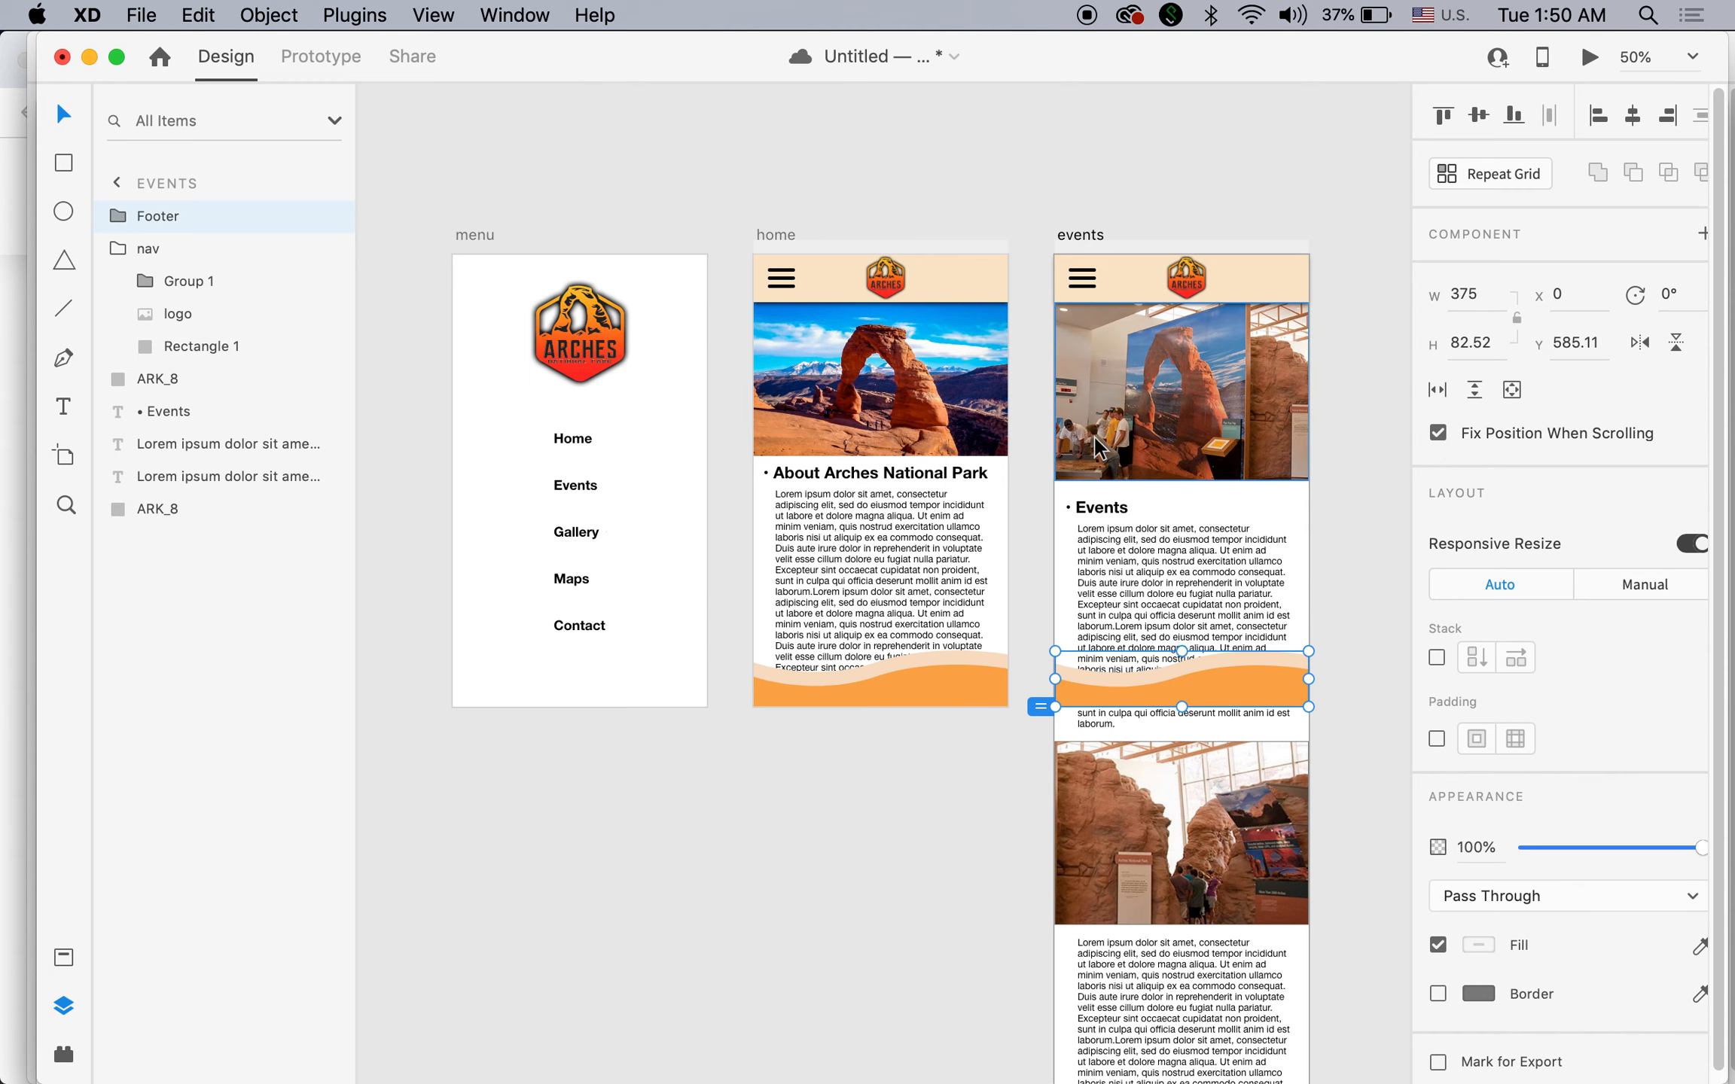
# Preview the prototype again, open Events from the menu, and check the header and footer while scrolling the whole screen.
pyautogui.click(1589, 58)
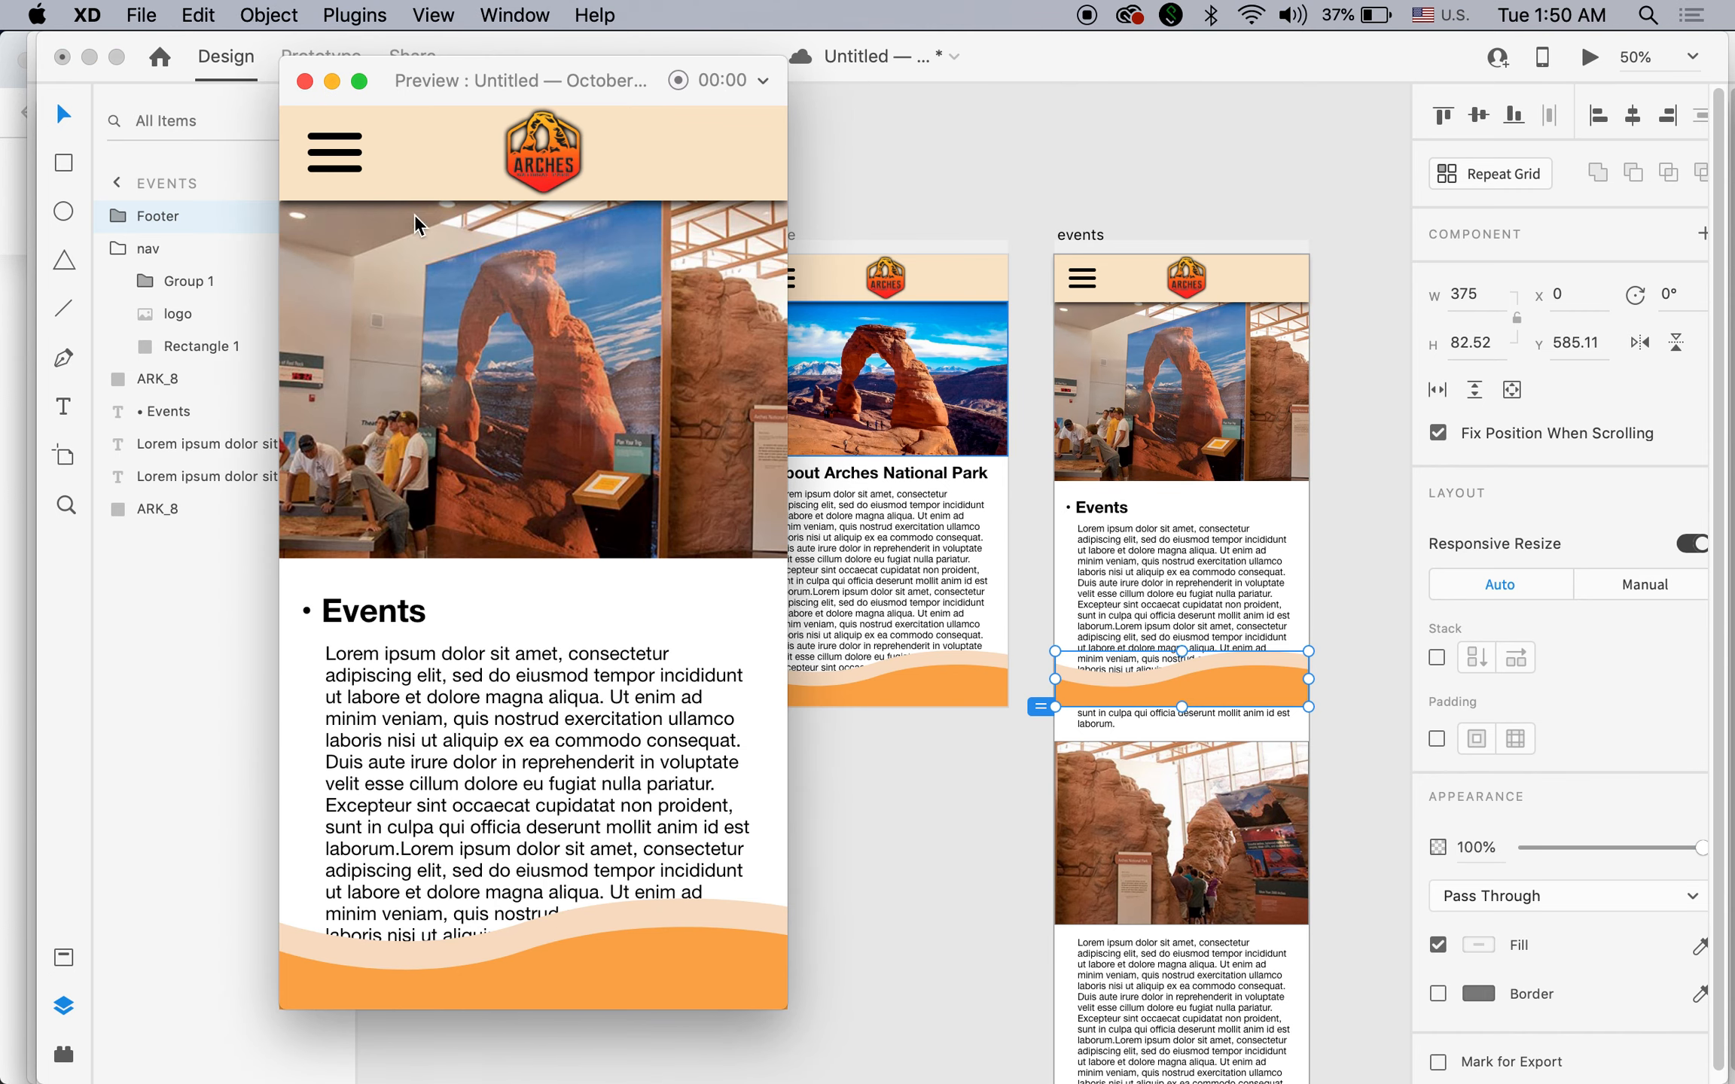
pyautogui.click(348, 169)
pyautogui.click(548, 569)
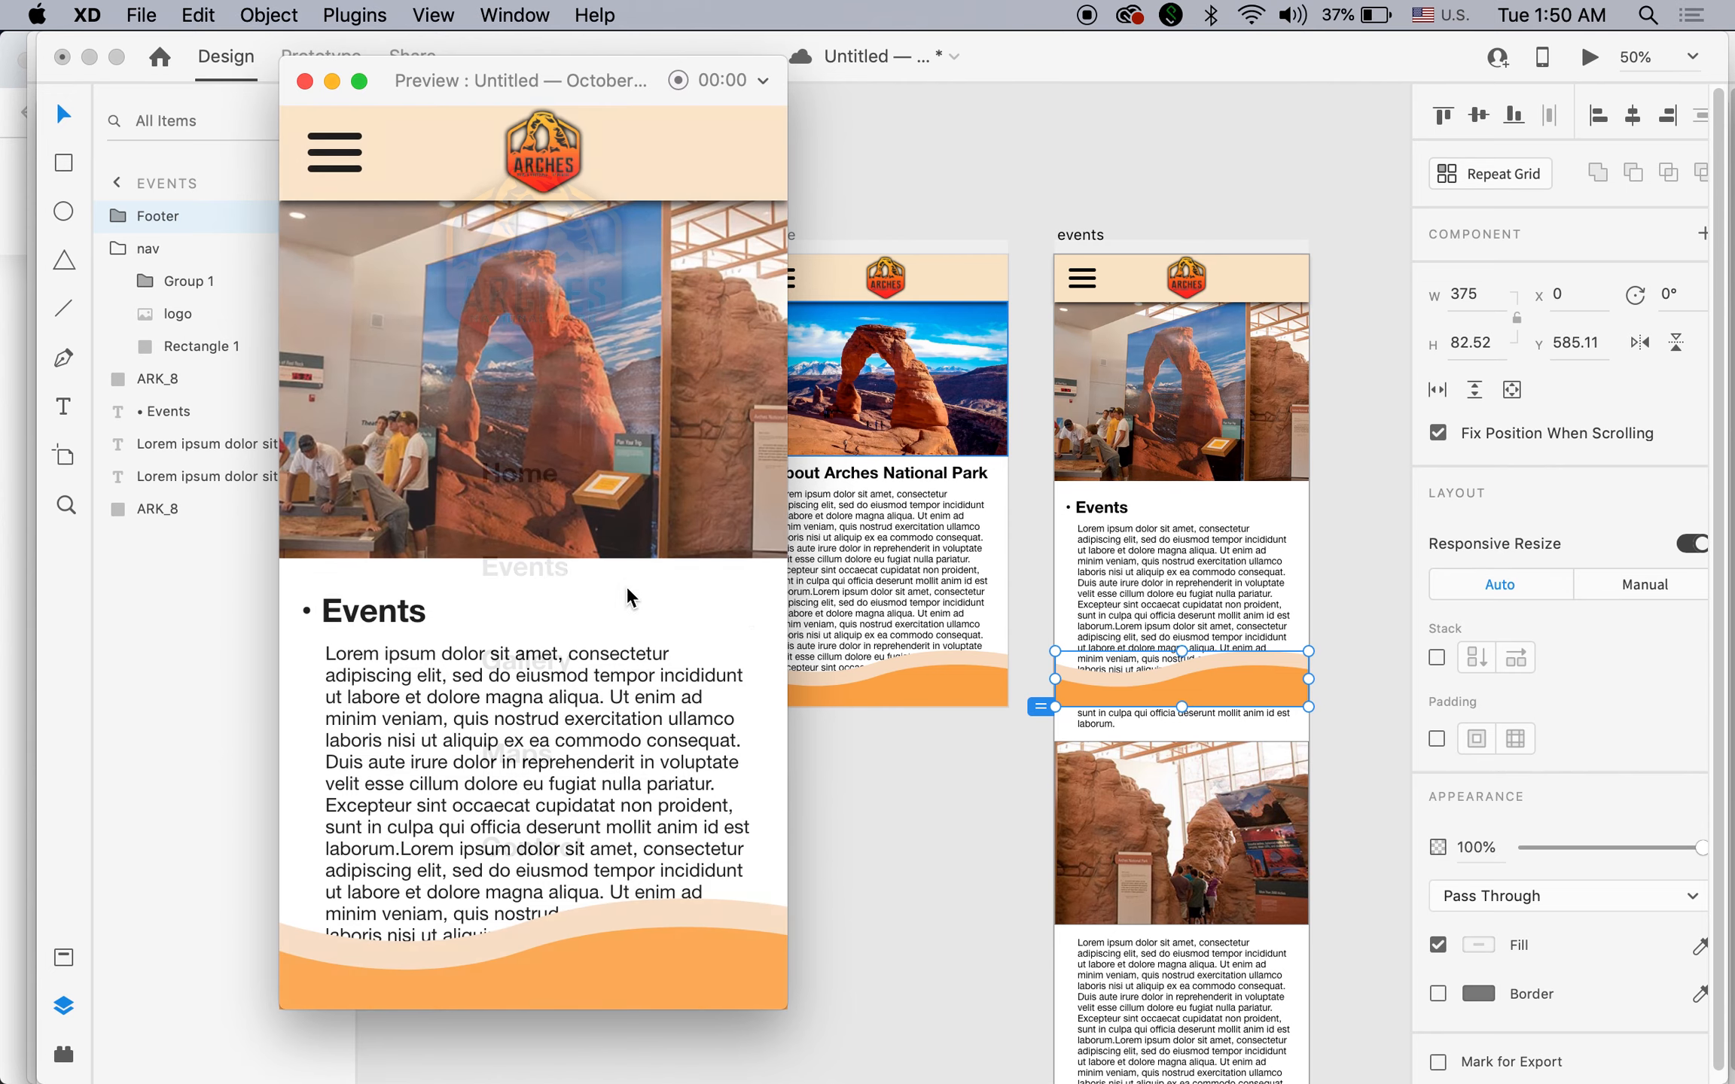
pyautogui.scroll(-10, 738, 593)
pyautogui.scroll(-5, 737, 592)
pyautogui.scroll(15, 737, 593)
pyautogui.scroll(-8, 737, 593)
pyautogui.scroll(-5, 737, 592)
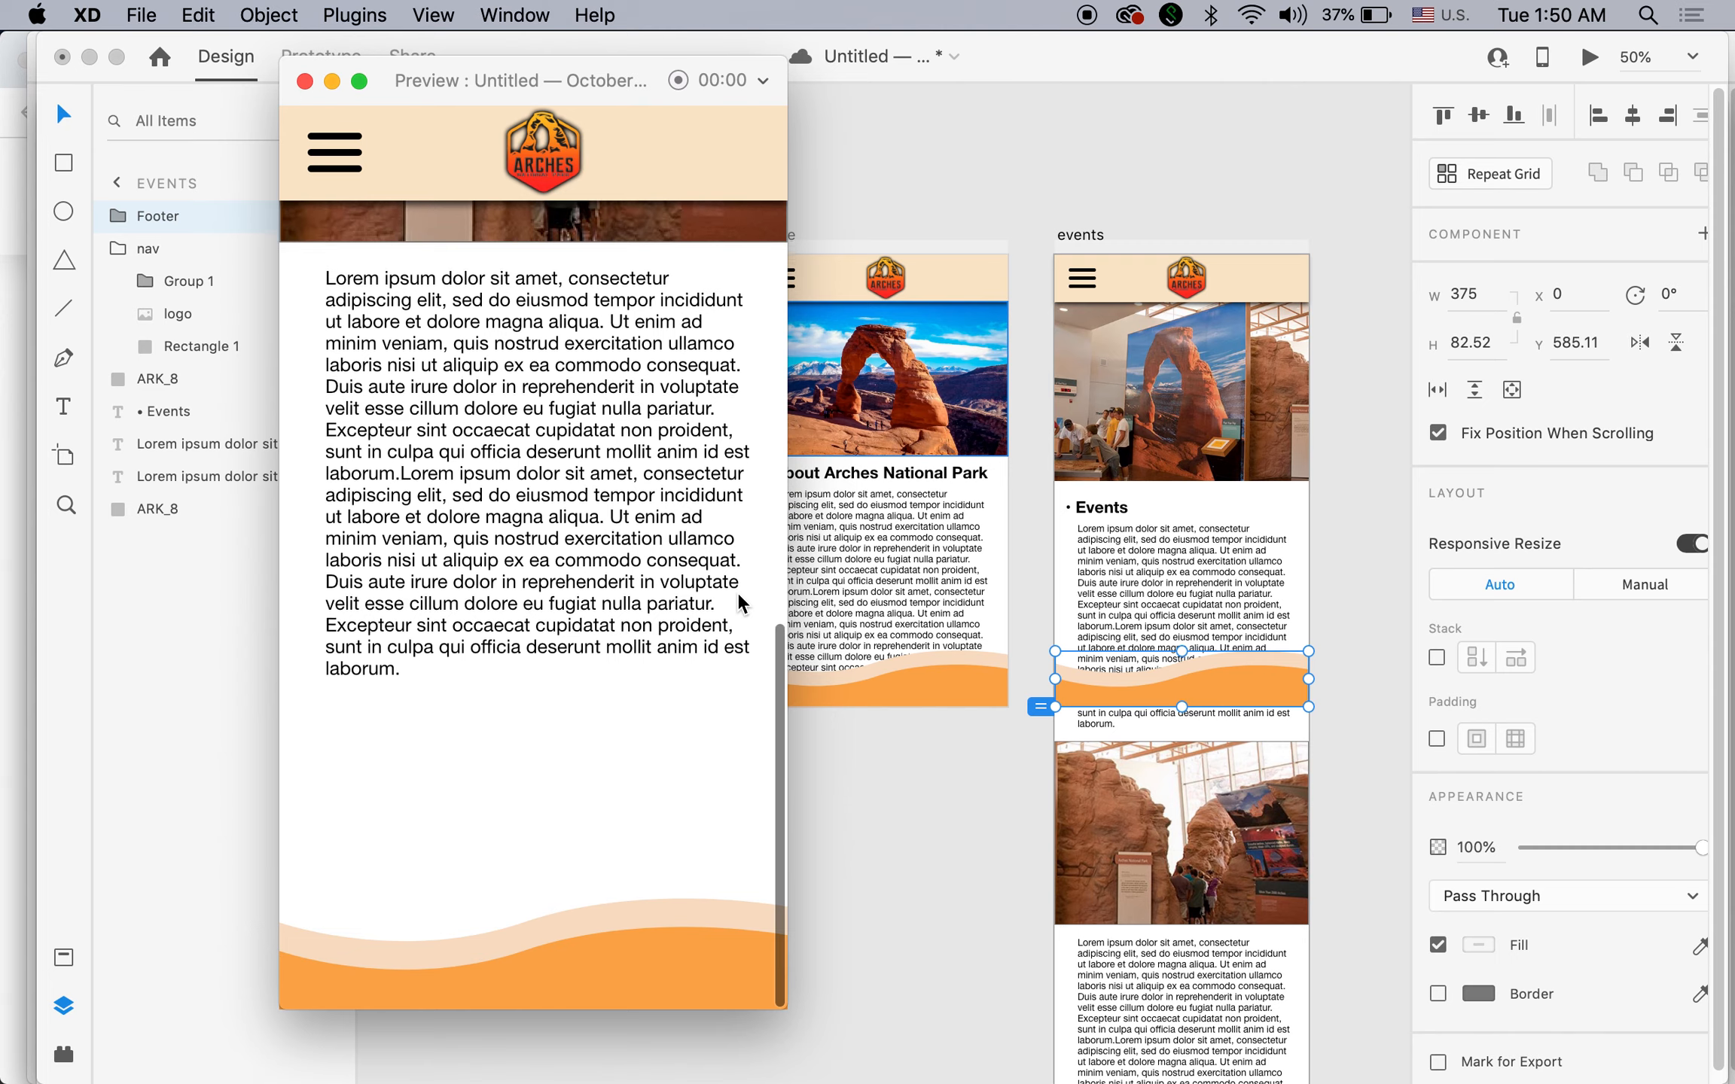
pyautogui.scroll(10, 737, 593)
pyautogui.scroll(3, 737, 592)
pyautogui.scroll(-10, 737, 593)
pyautogui.scroll(4, 617, 453)
# Test the hamburger and Home links in the preview and close the preview.
pyautogui.click(346, 170)
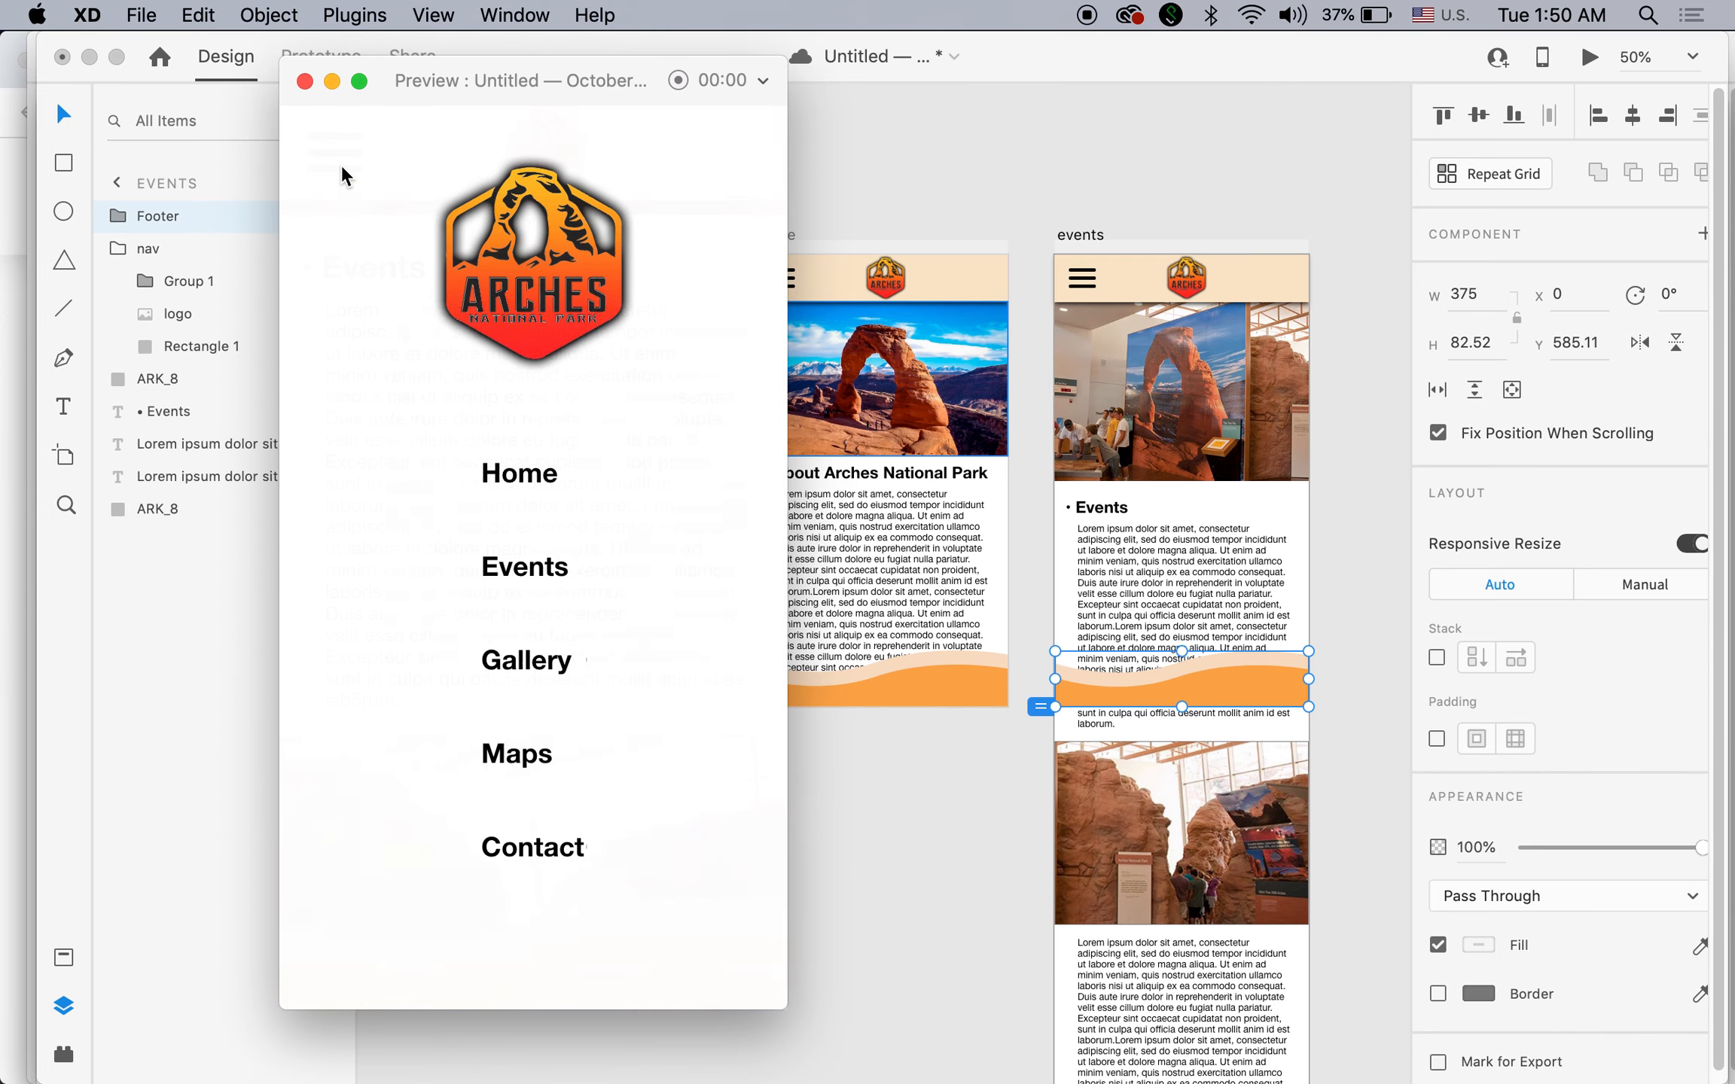
pyautogui.click(509, 475)
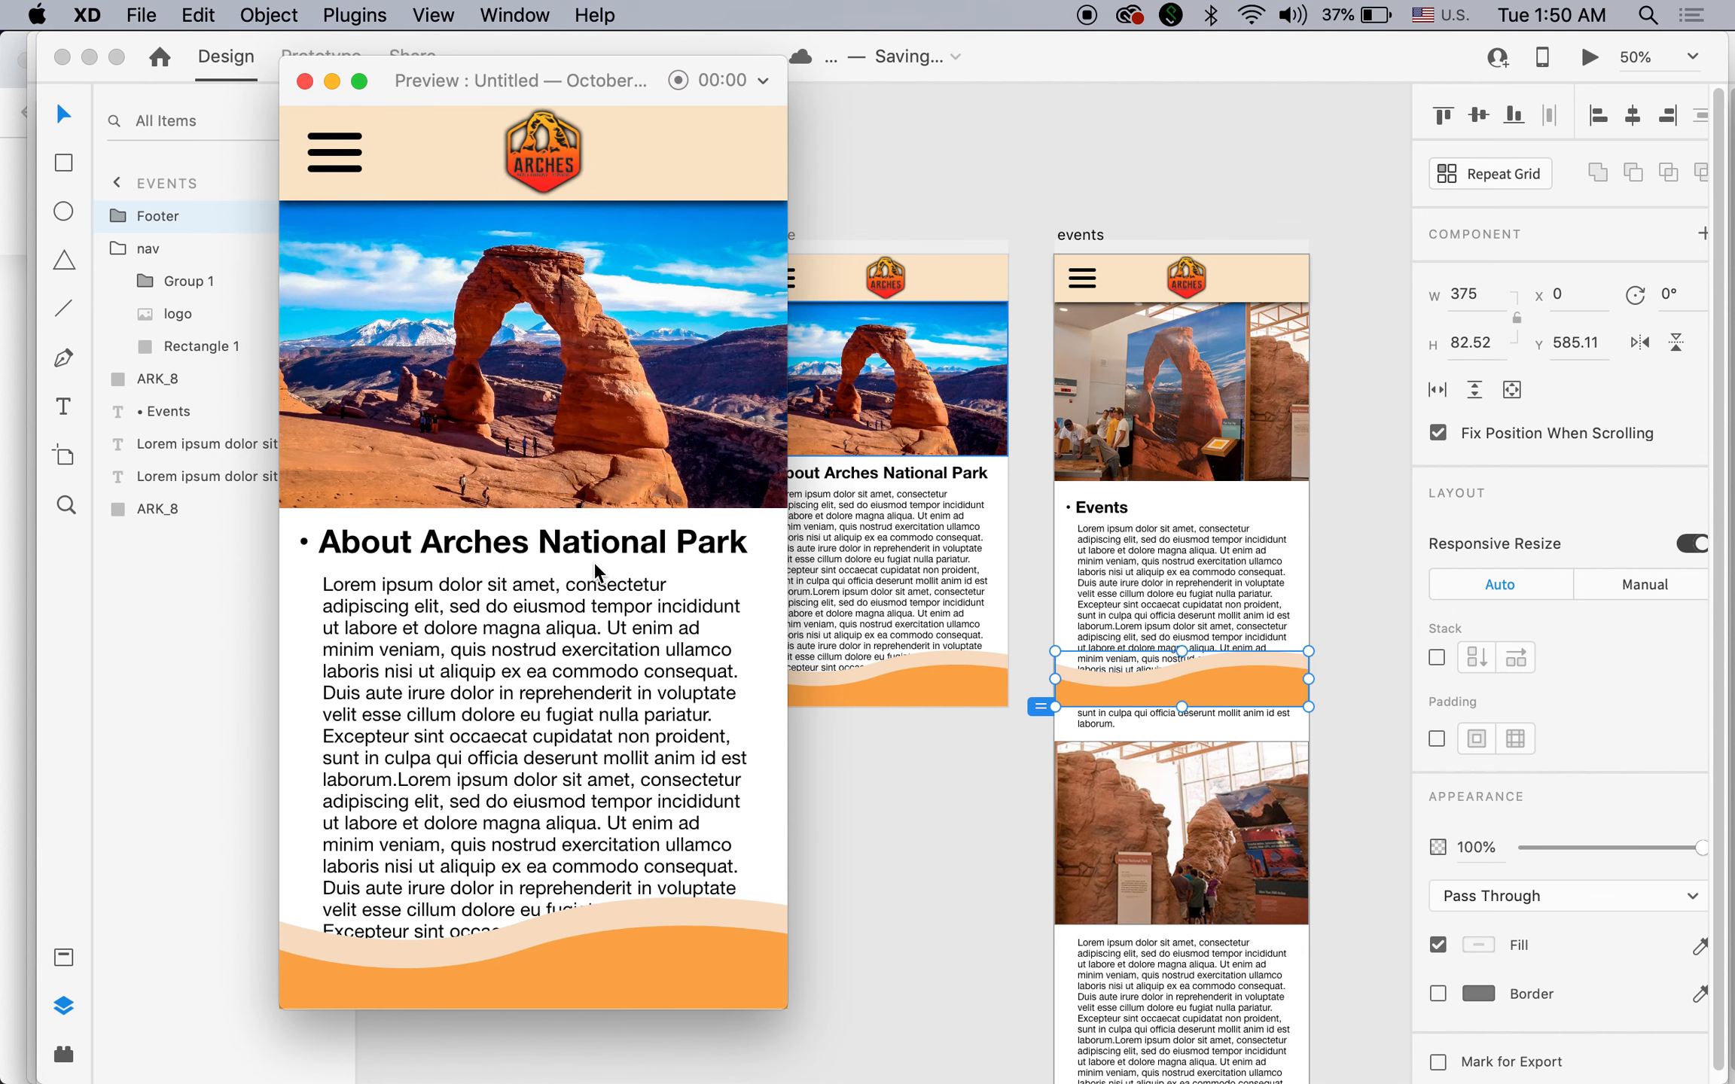
pyautogui.click(304, 81)
pyautogui.click(704, 864)
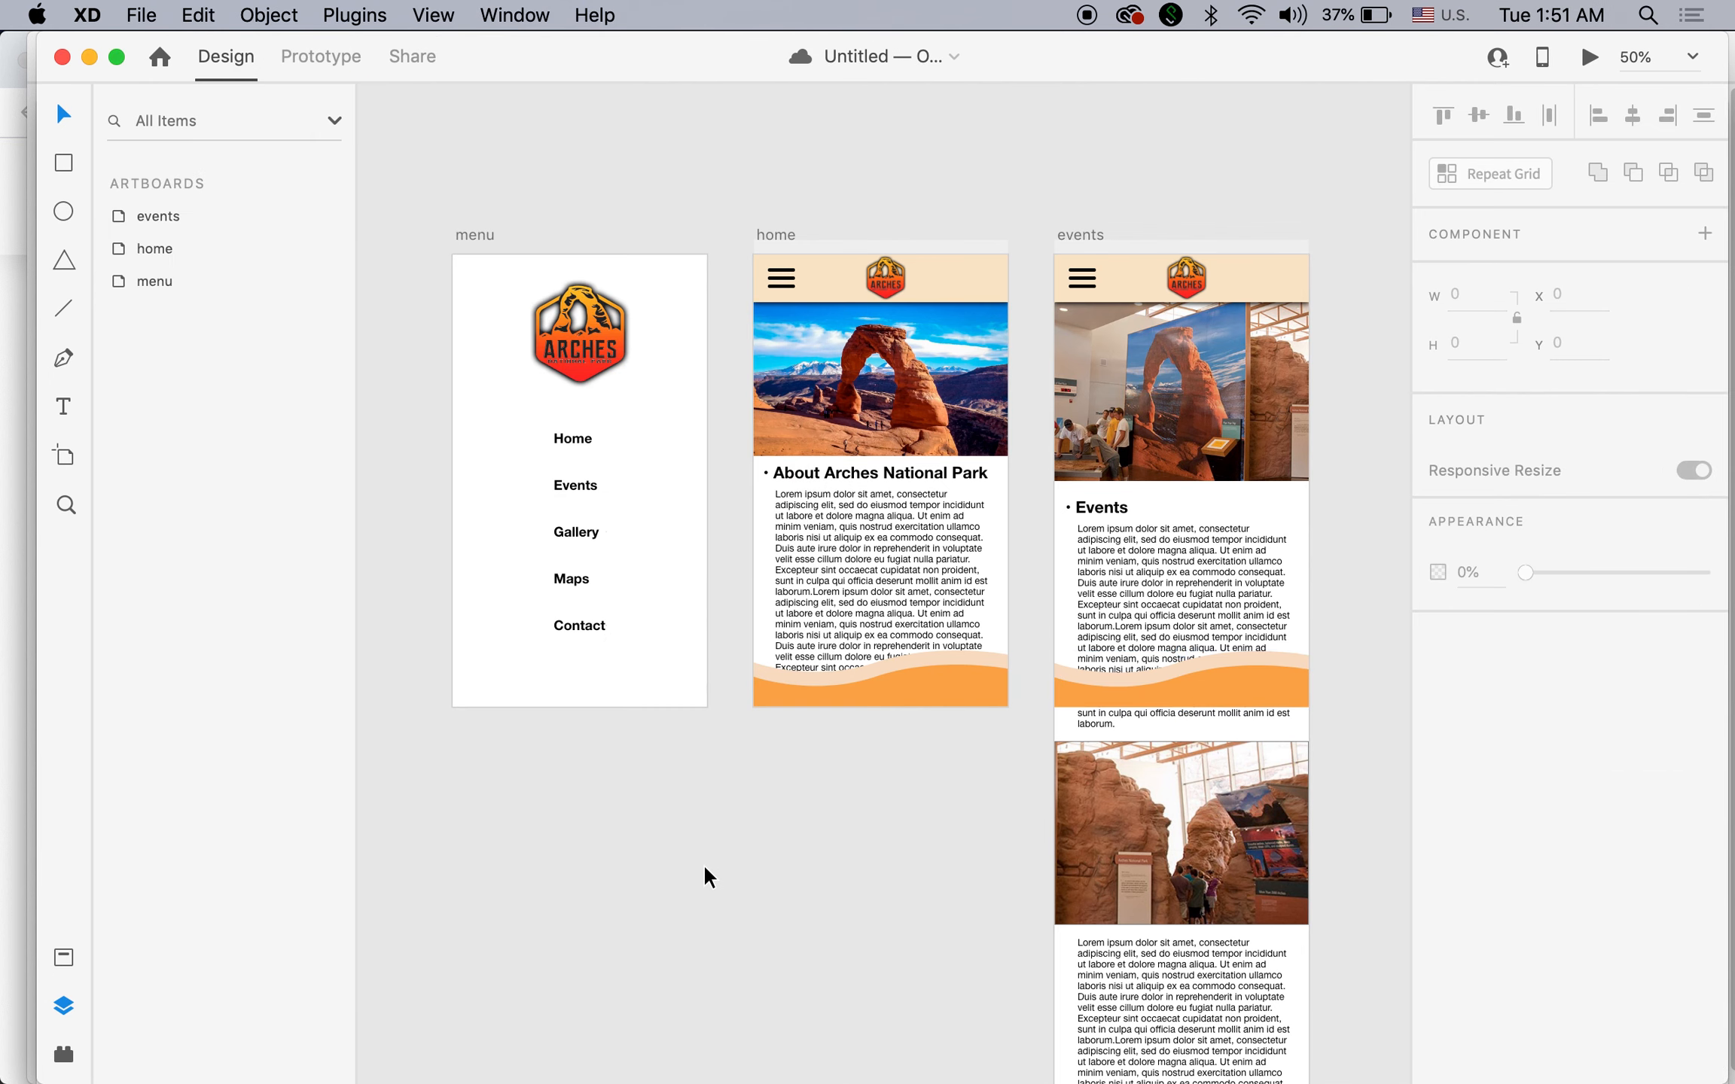
# Switch to the ArchesNP_app document and examine its artboards, including the Gallery screen, at 25% zoom.
pyautogui.click(526, 24)
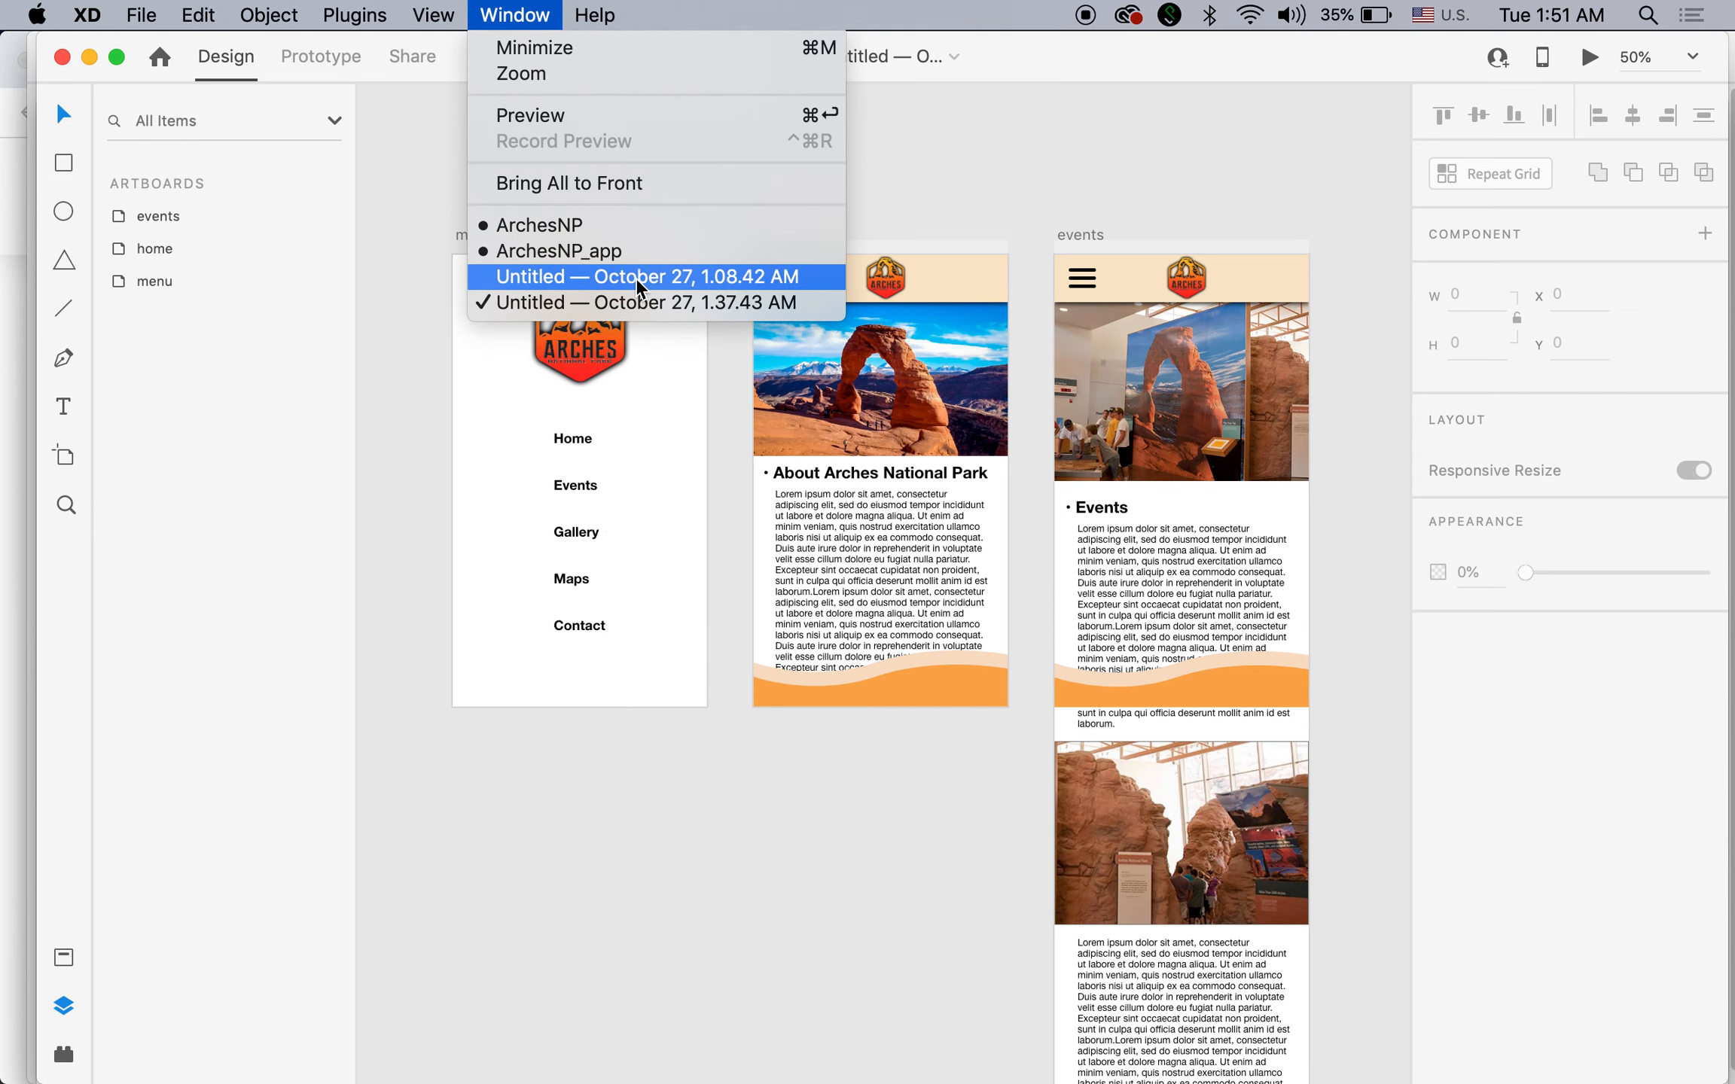
pyautogui.click(634, 249)
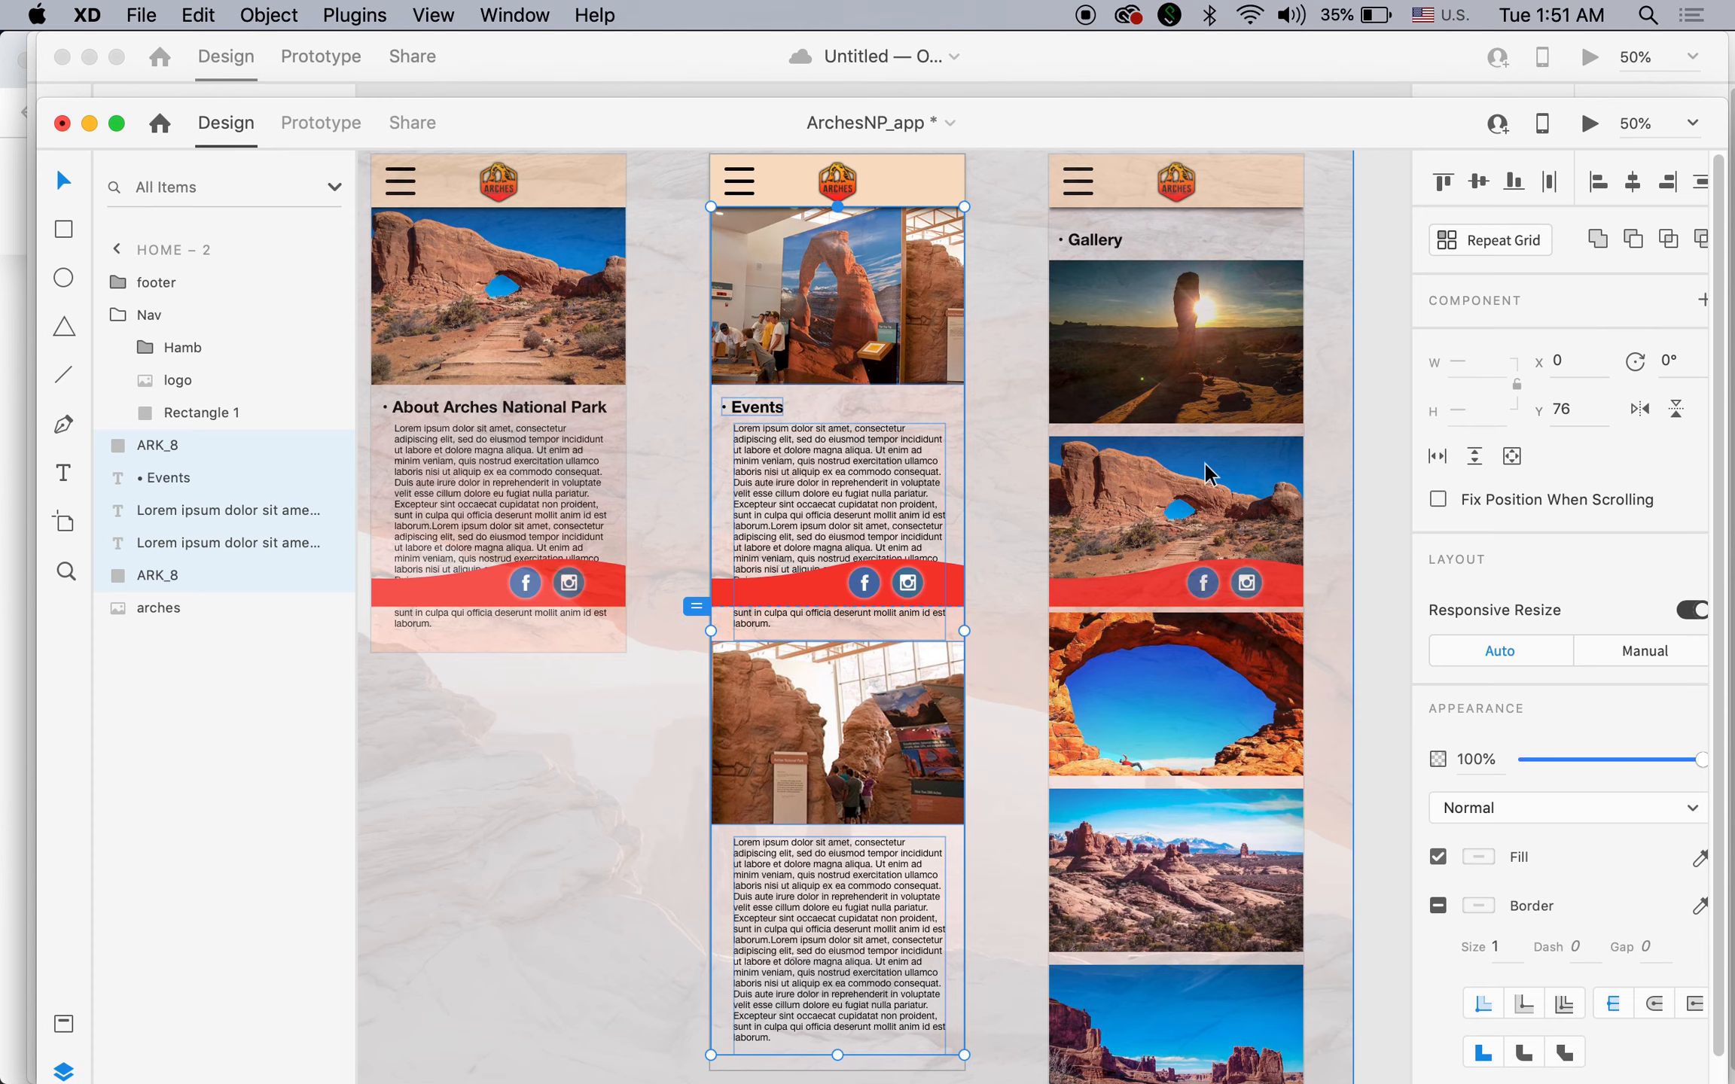
pyautogui.keyDown('alt'); pyautogui.click(1143, 419); pyautogui.keyUp('alt')
pyautogui.keyDown('alt'); pyautogui.click(1134, 494); pyautogui.keyUp('alt')
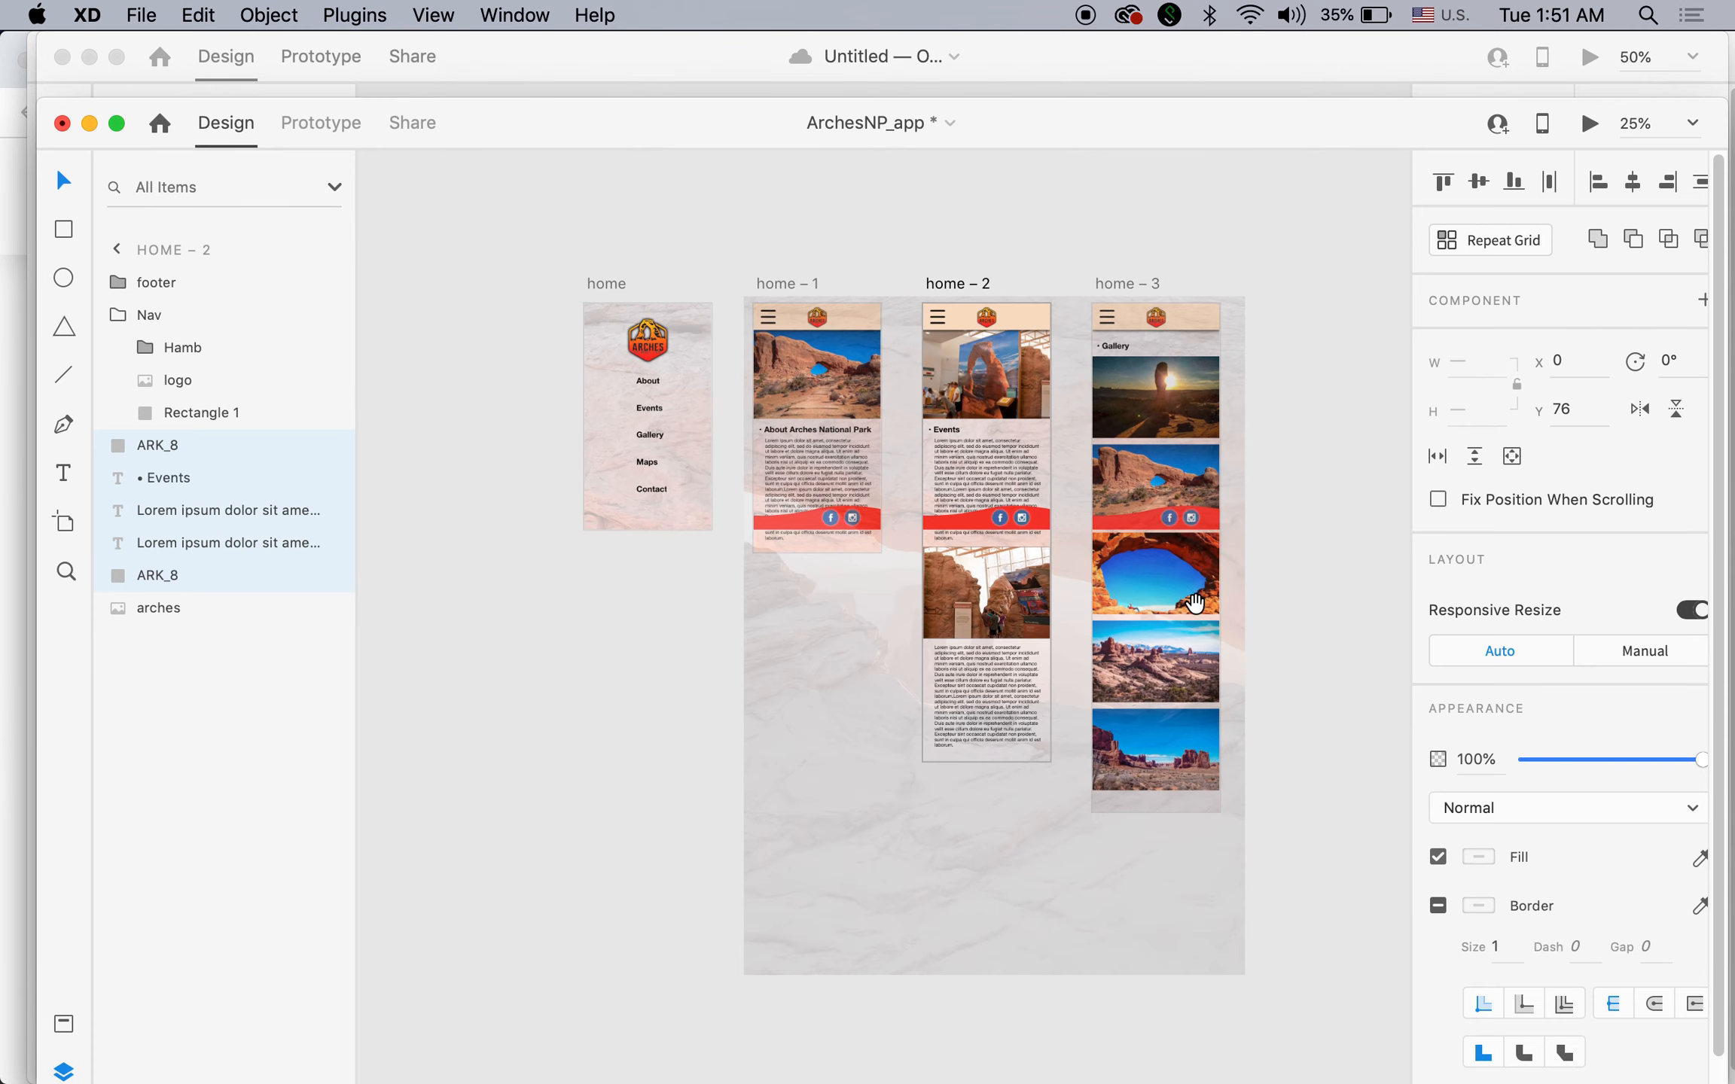
pyautogui.click(1316, 561)
pyautogui.hscroll(3, 1208, 627)
pyautogui.scroll(-1, 1209, 628)
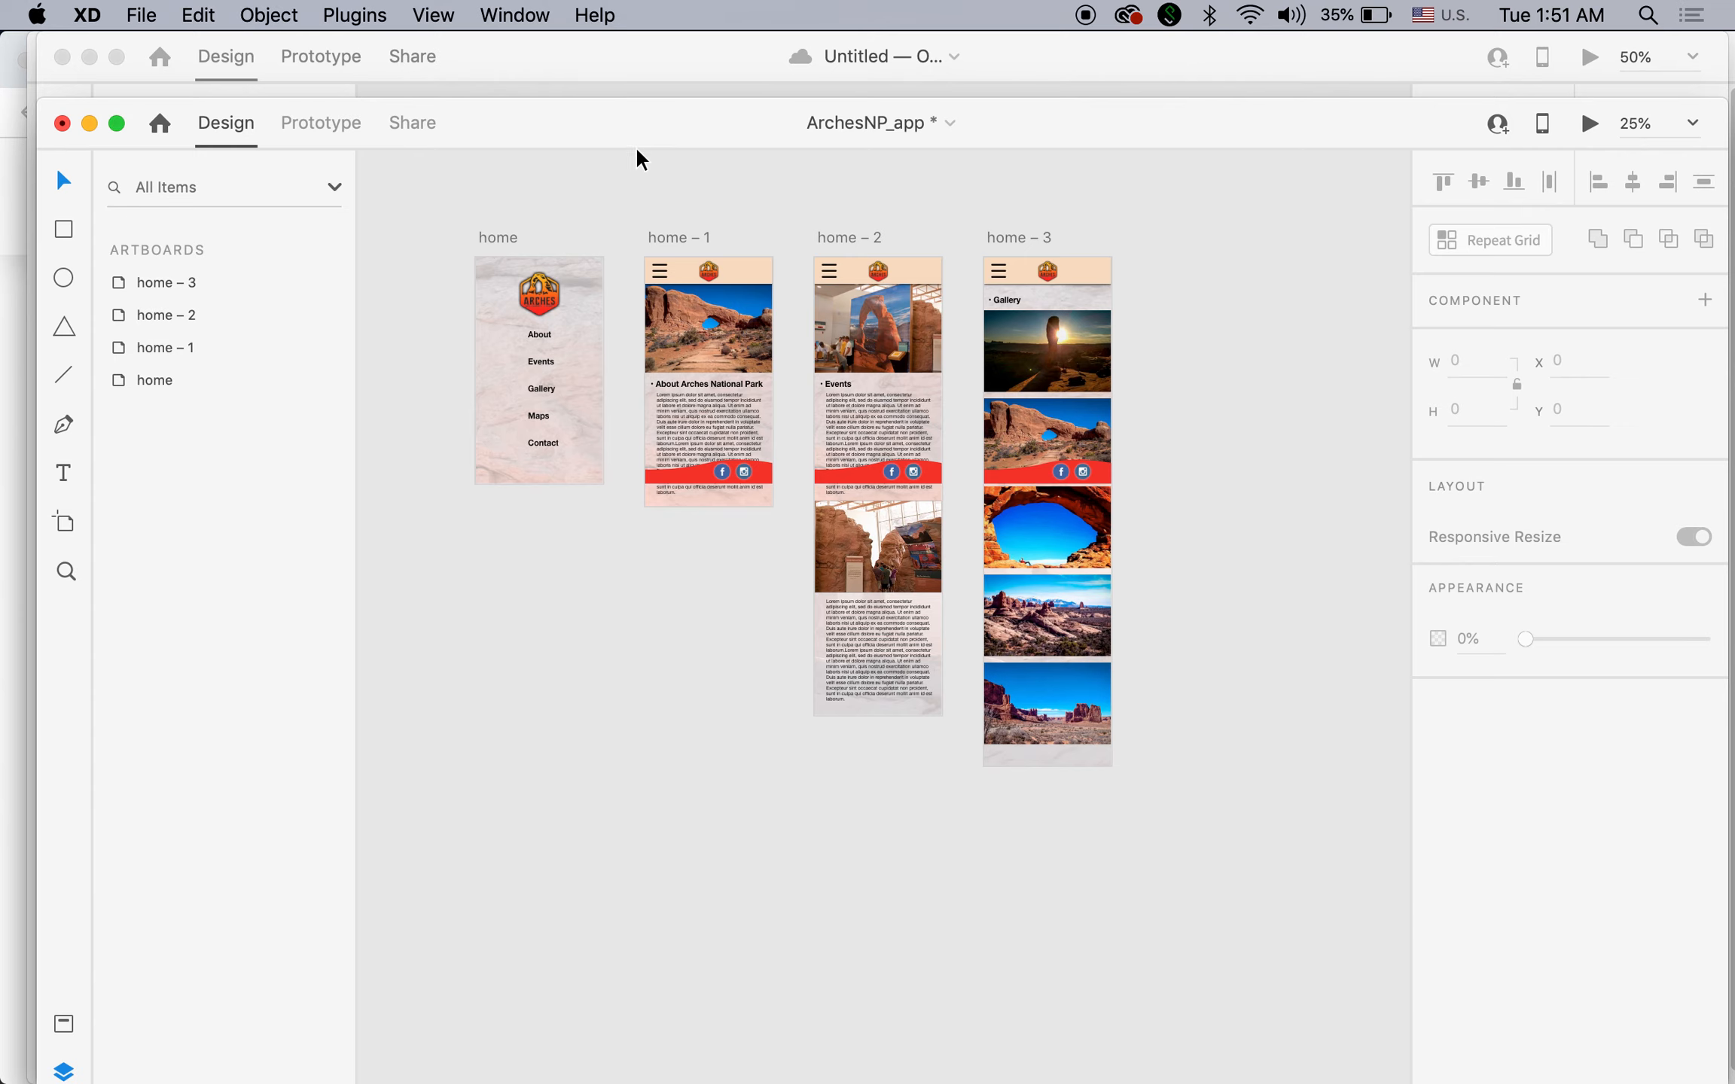
# Return to the untitled app document and duplicate the events artboard beside the original.
pyautogui.click(977, 64)
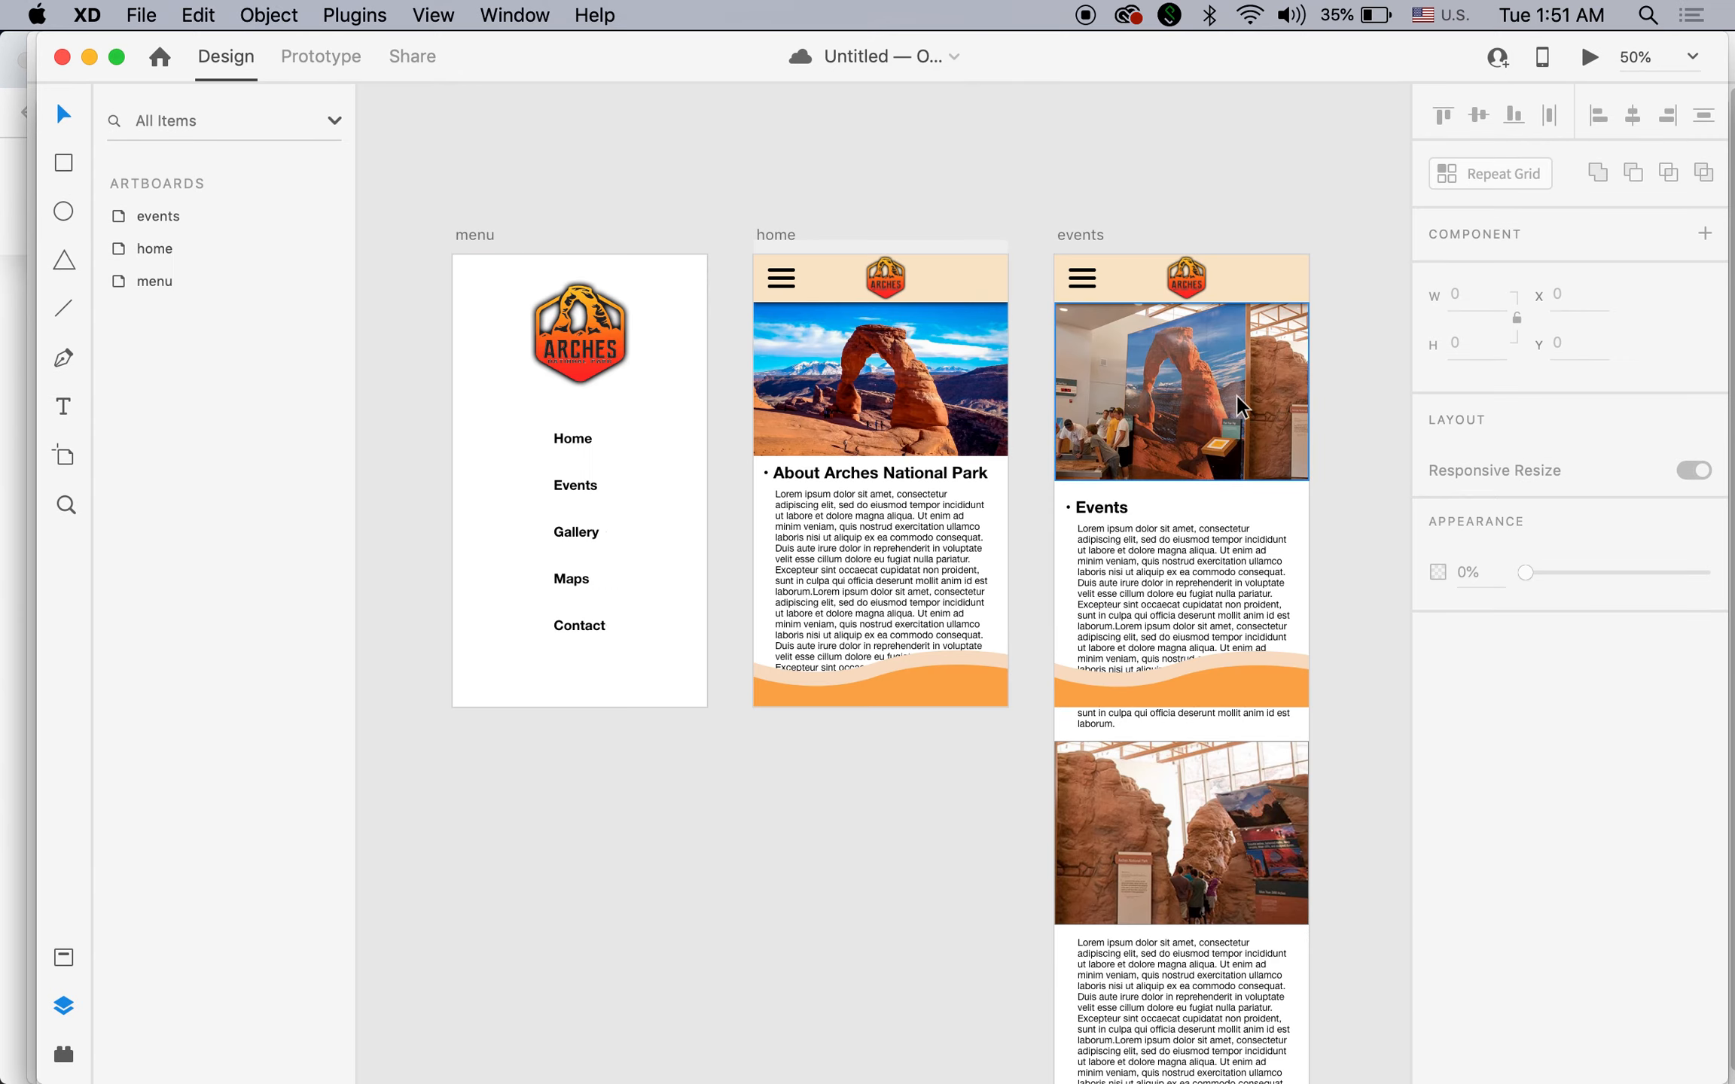
pyautogui.hscroll(5, 1235, 391)
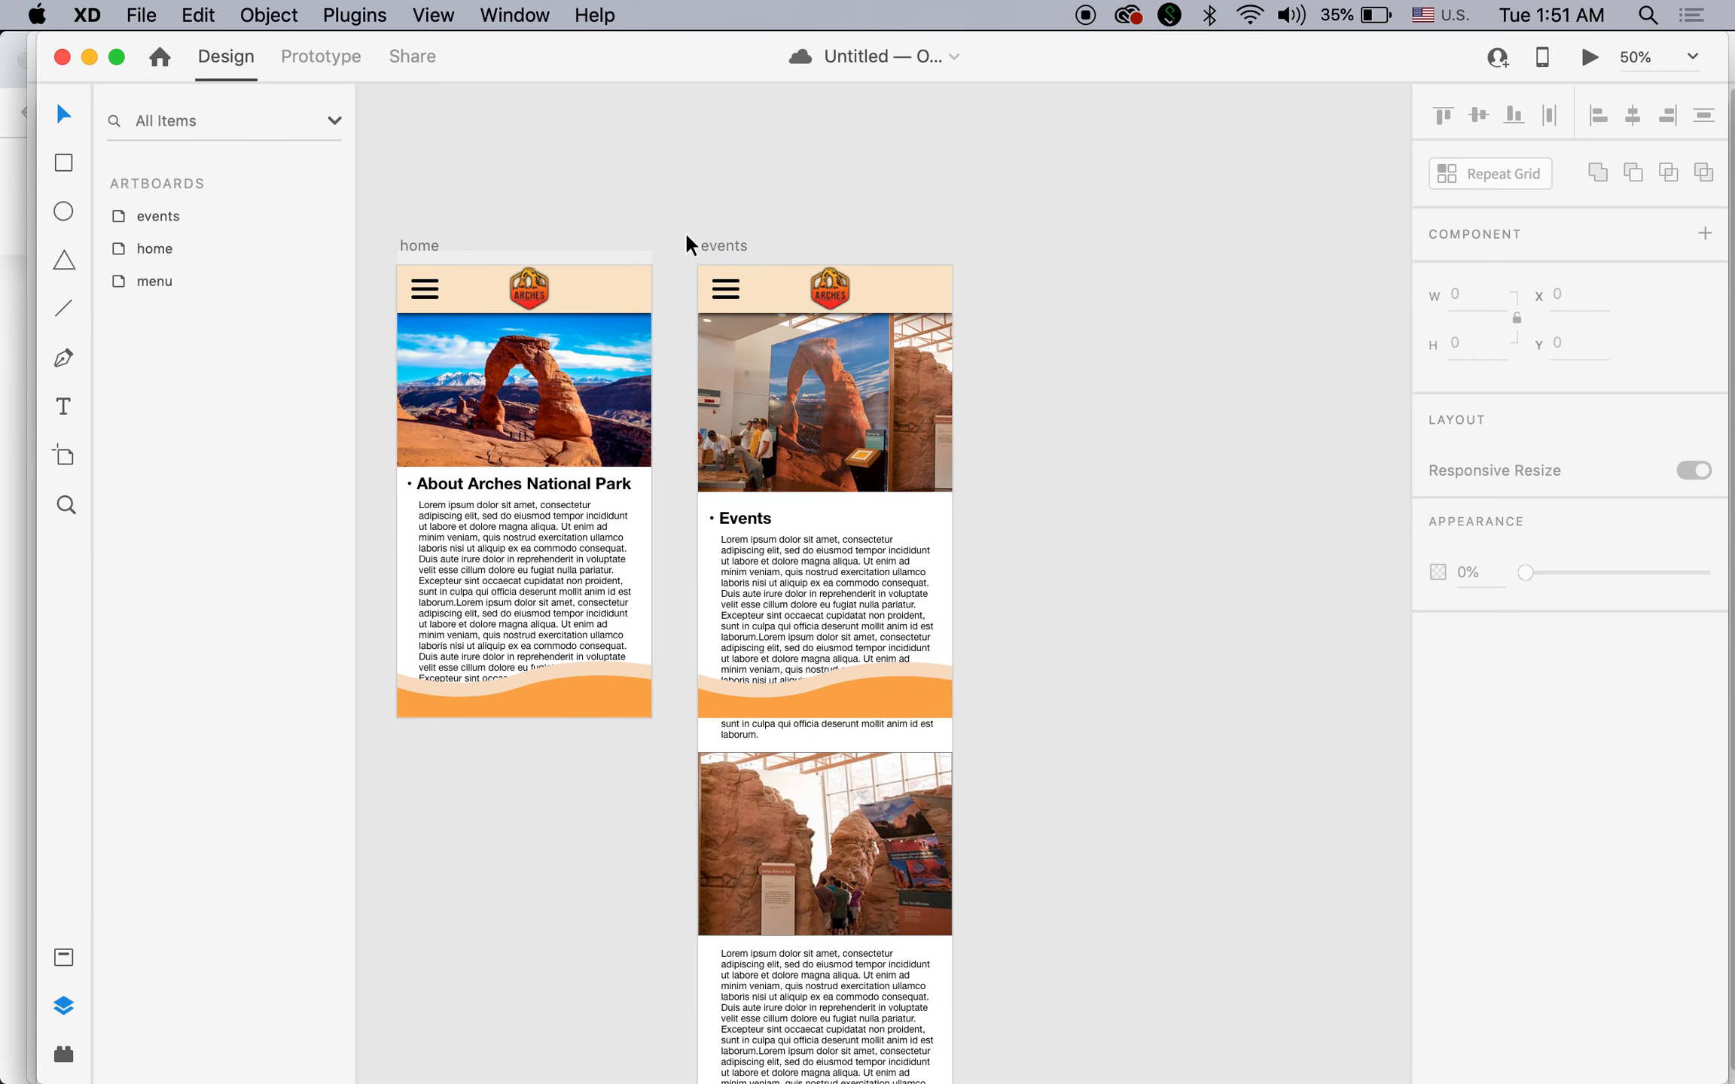
pyautogui.click(728, 242)
pyautogui.moveTo(728, 244); pyautogui.dragTo(1027, 260)
pyautogui.click(1292, 425)
pyautogui.moveTo(1303, 396); pyautogui.dragTo(1280, 214)
# Delete both photos, the Events heading and both text blocks from the duplicated artboard, keeping its header and footer.
pyautogui.click(1111, 249)
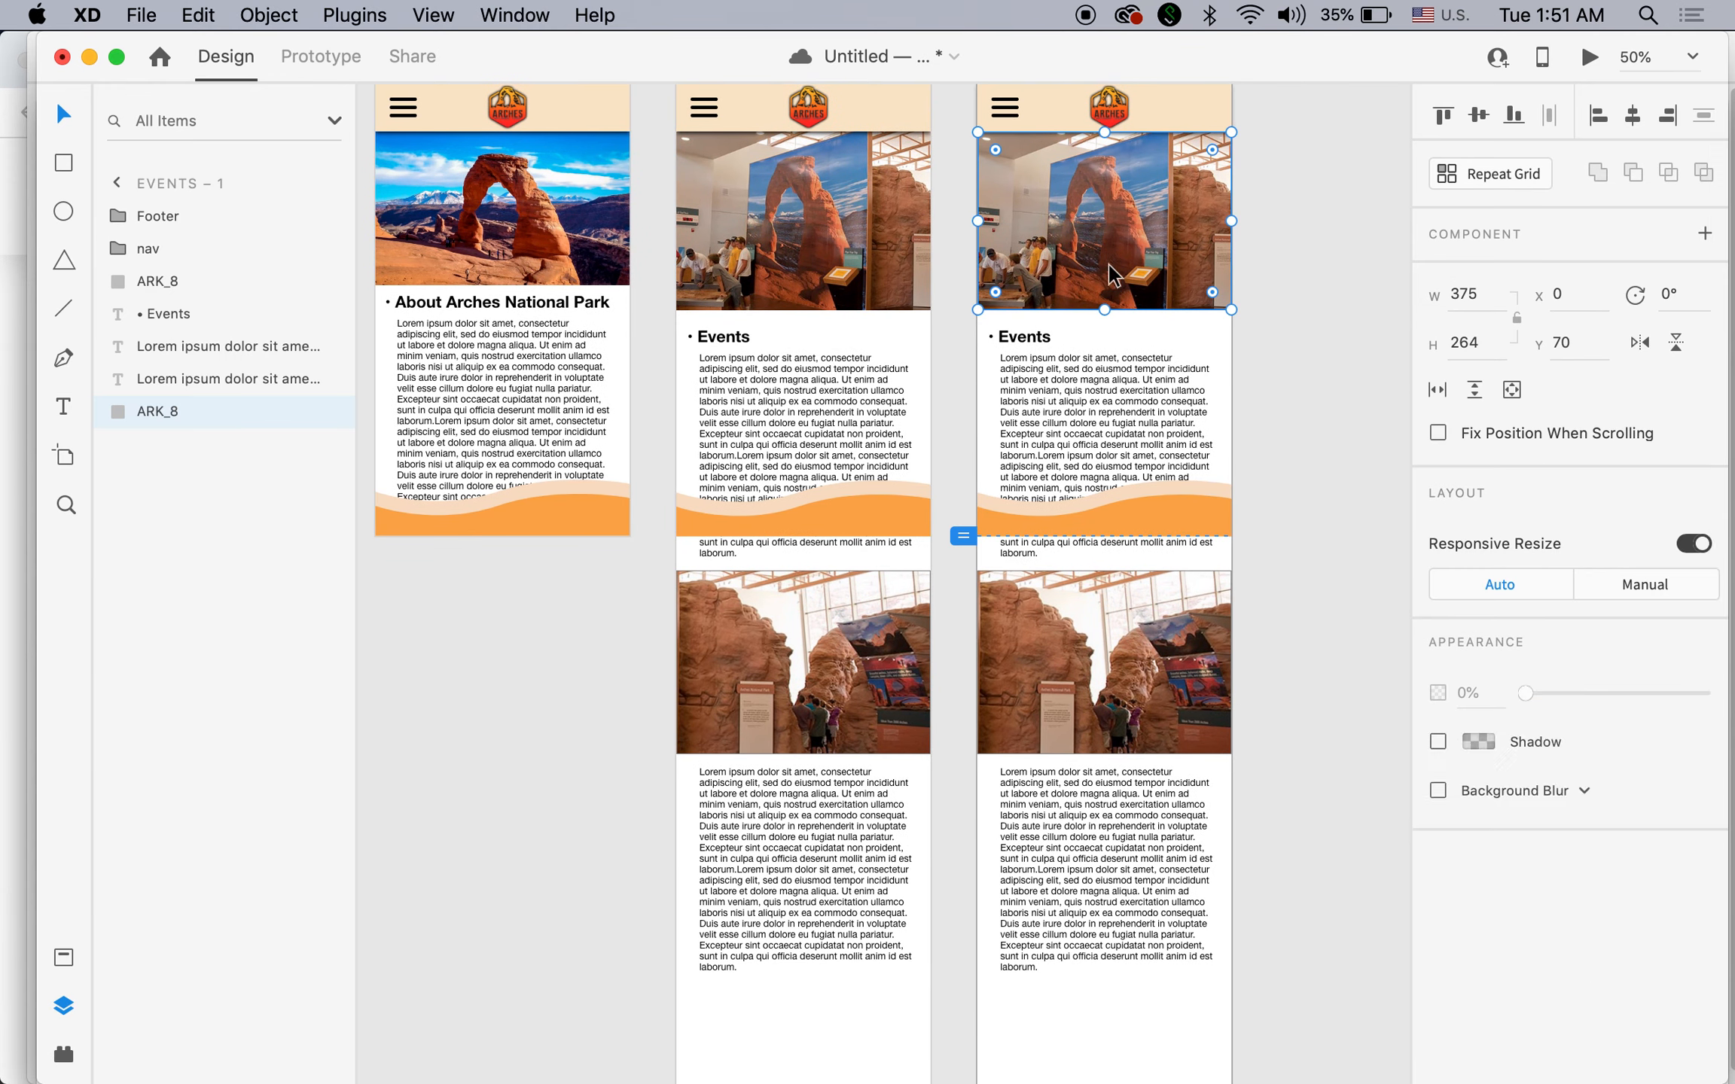
pyautogui.press('Delete')
pyautogui.click(1040, 338)
pyautogui.press('Delete')
pyautogui.click(1093, 383)
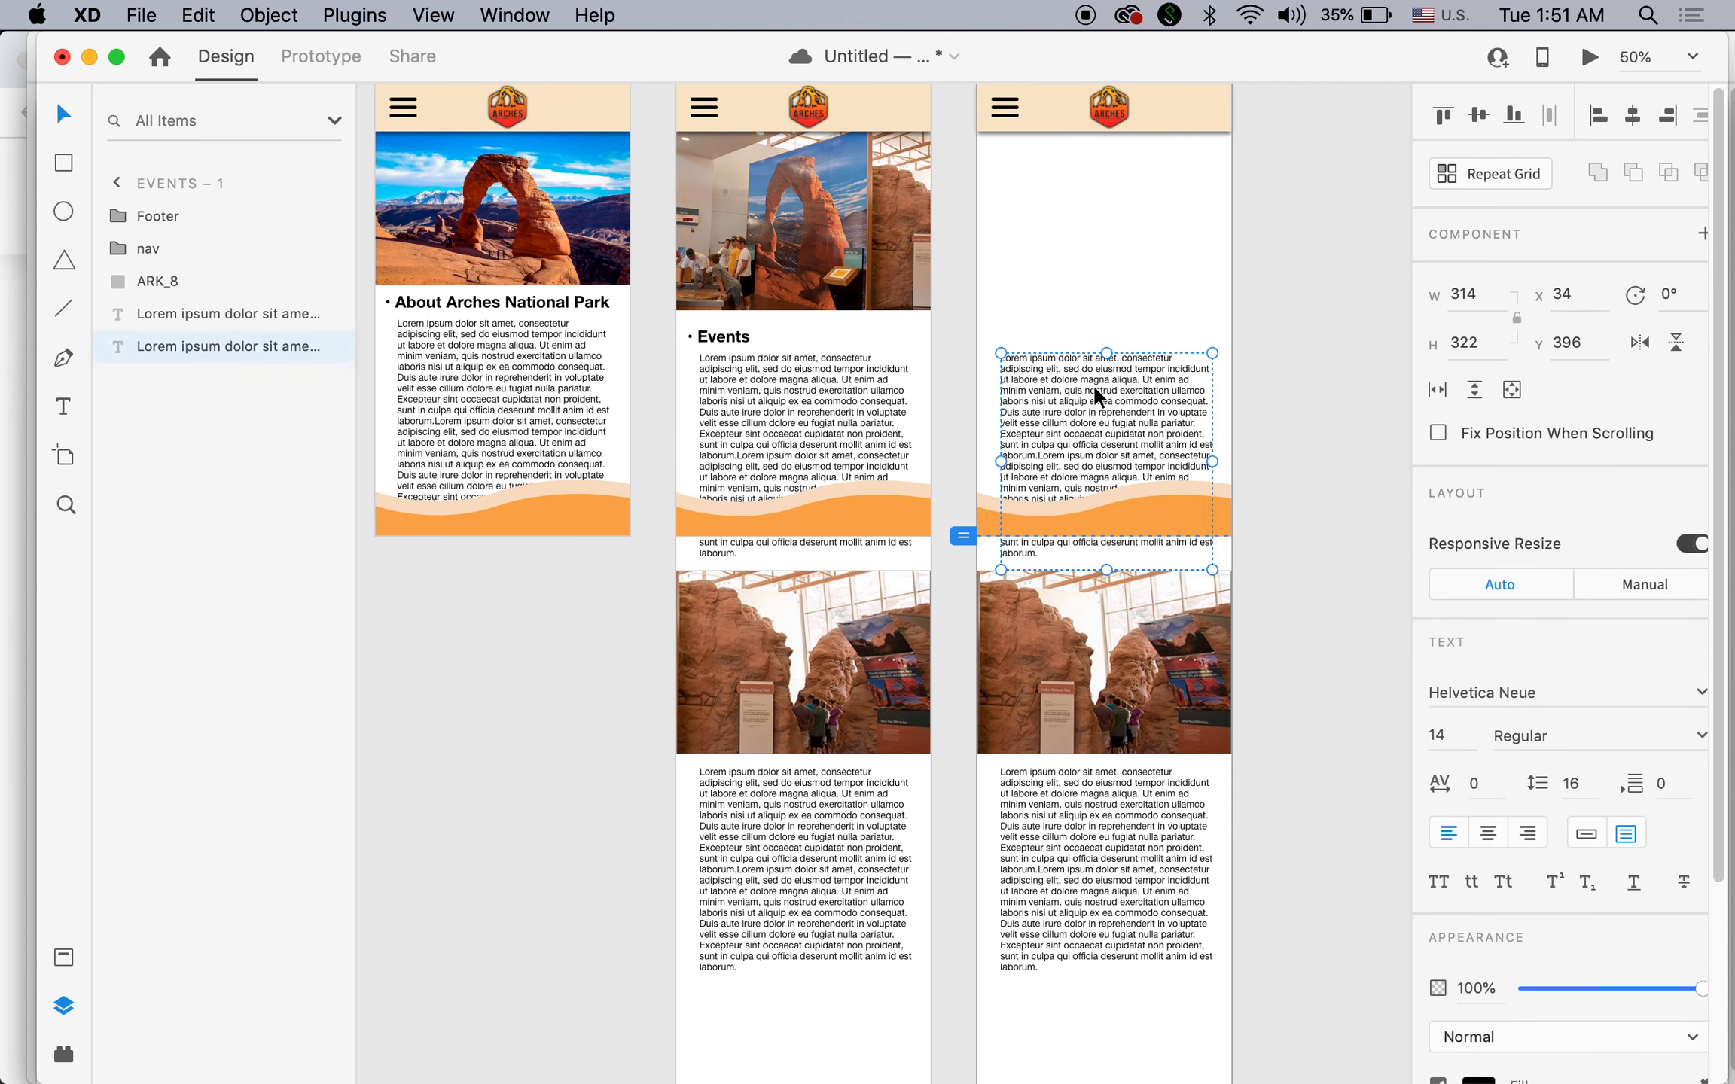
pyautogui.press('Delete')
pyautogui.click(1110, 614)
pyautogui.press('Delete')
pyautogui.click(1155, 809)
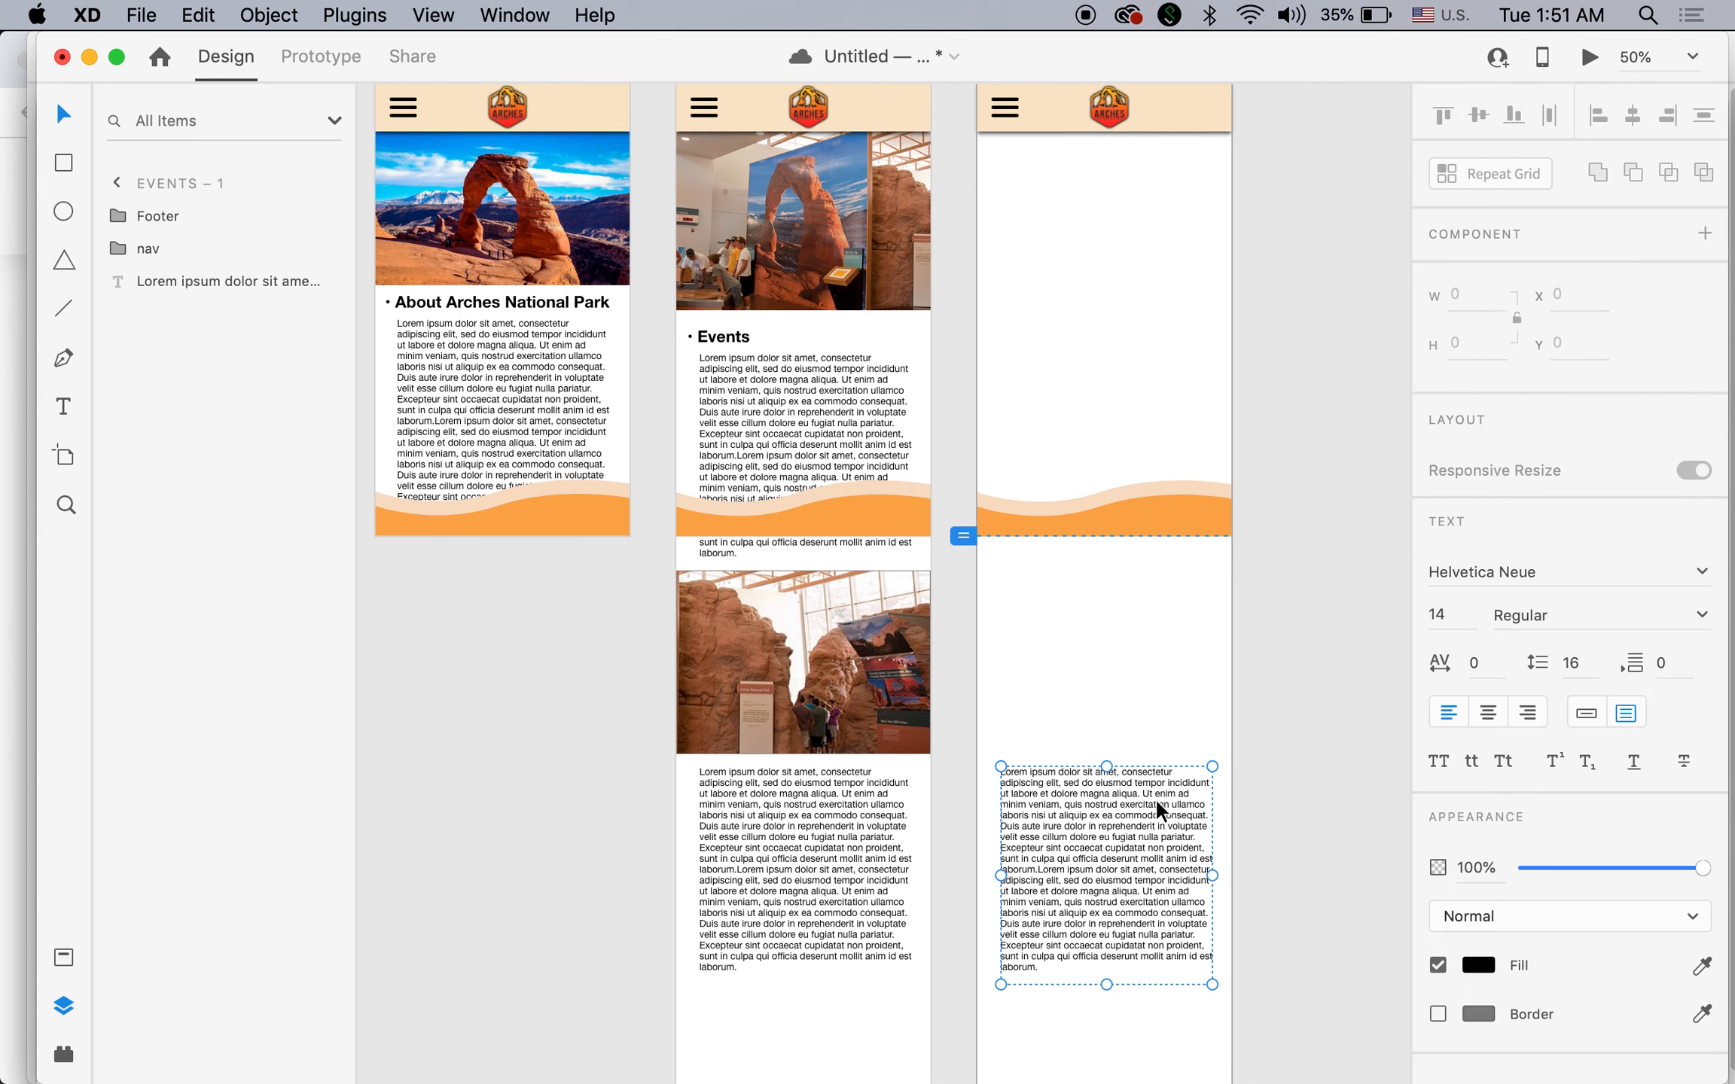
pyautogui.press('Delete')
# Copy the Events heading to the duplicated artboard just below its header and change the copy's text to "Gallery".
pyautogui.moveTo(1305, 654); pyautogui.dragTo(1229, 688)
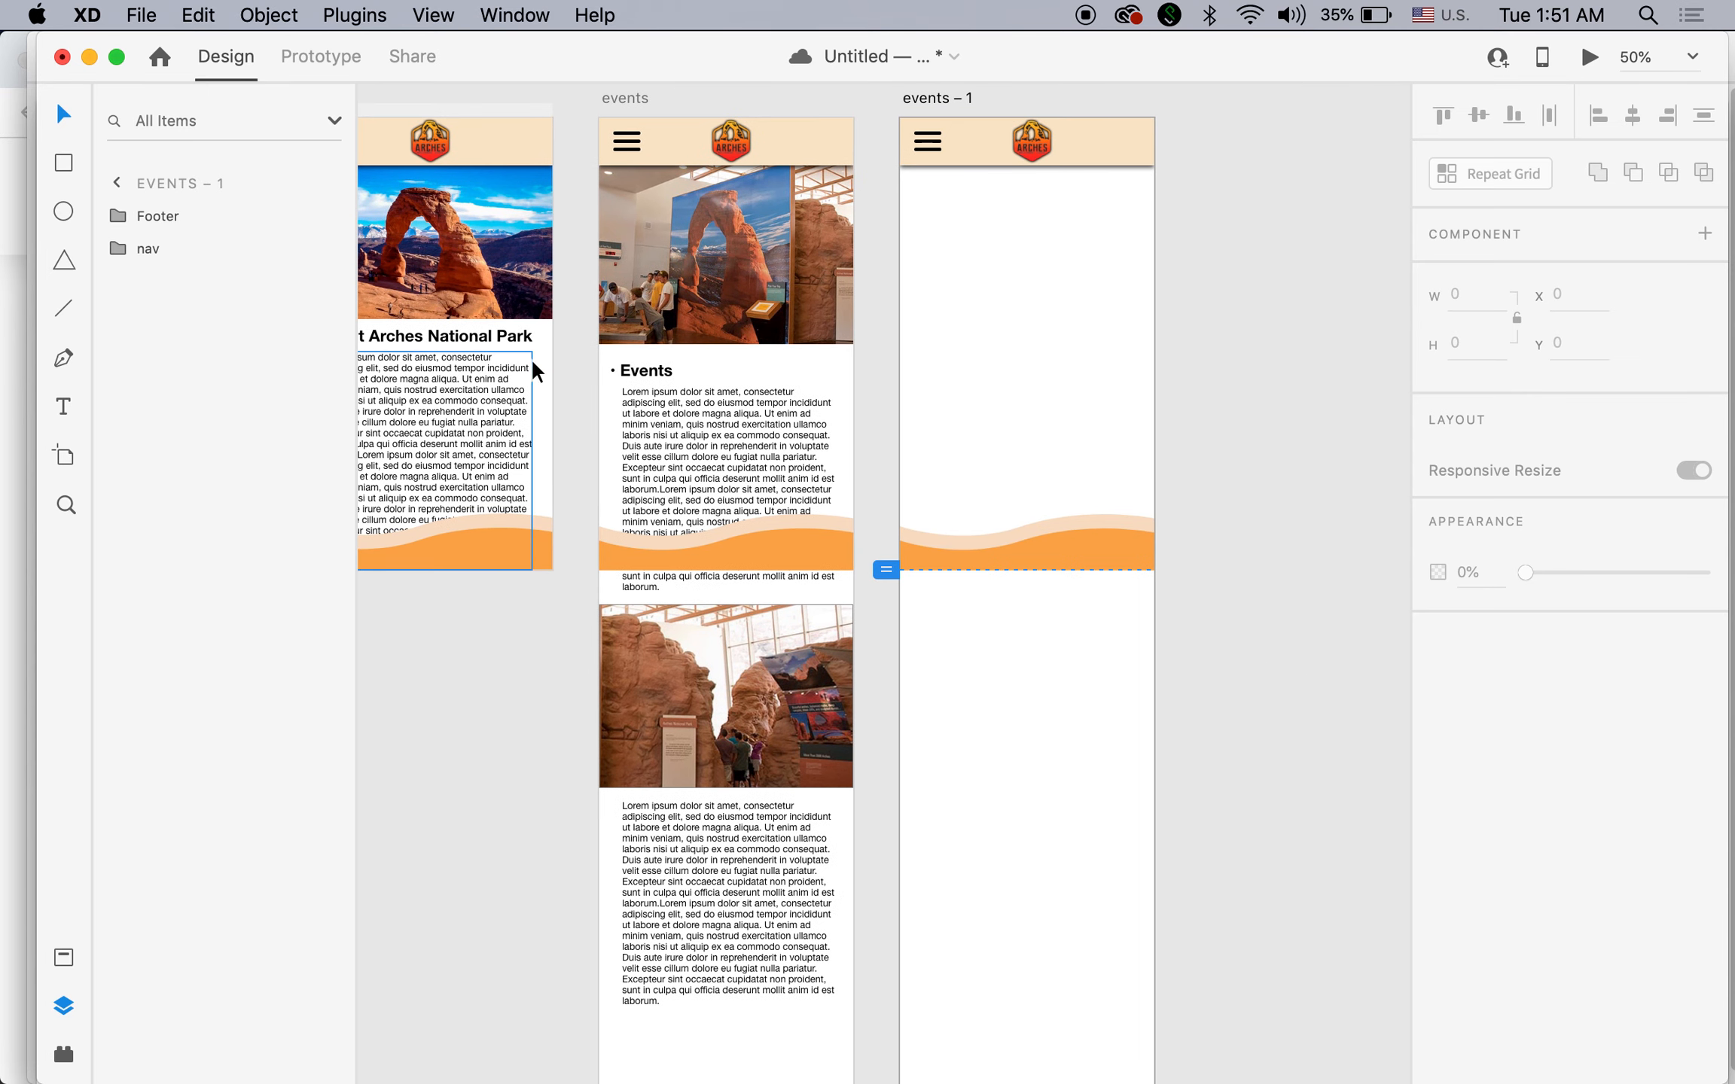
pyautogui.click(634, 369)
pyautogui.press('alt')
pyautogui.moveTo(641, 372); pyautogui.dragTo(904, 238)
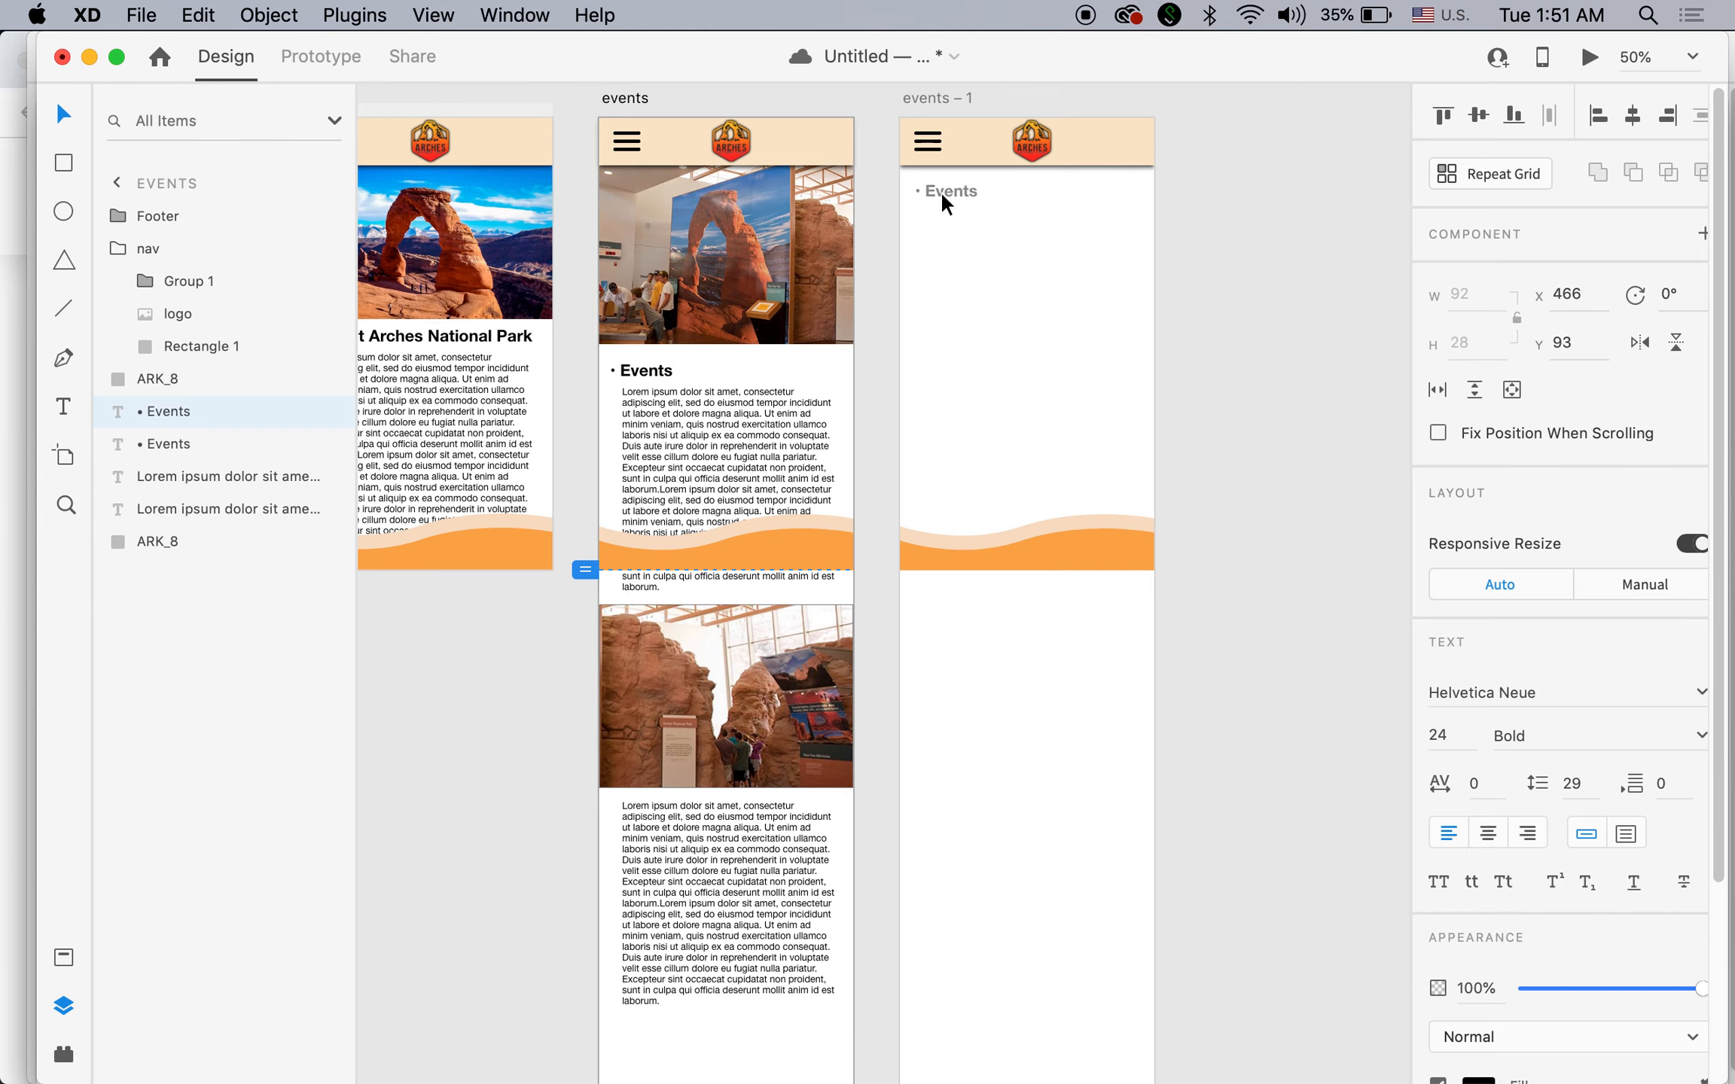
pyautogui.moveTo(941, 192); pyautogui.dragTo(940, 191)
pyautogui.click(64, 406)
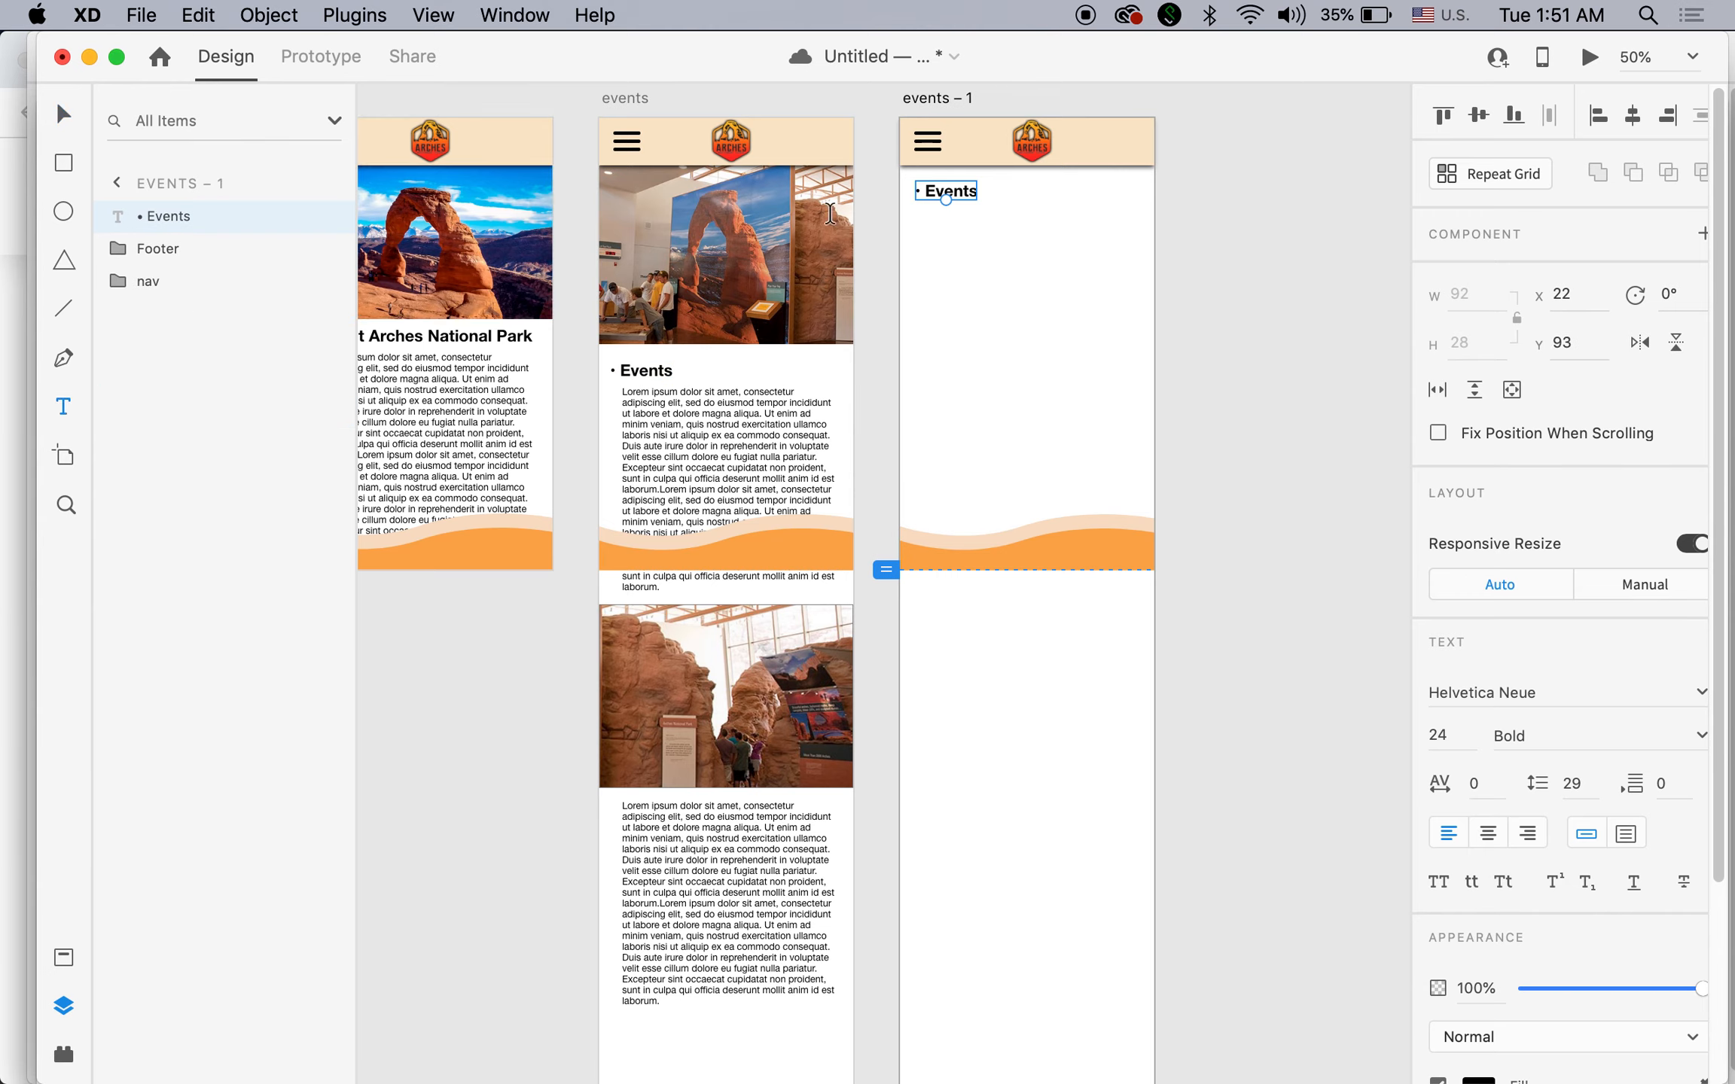
pyautogui.click(933, 194)
pyautogui.press('super+a')
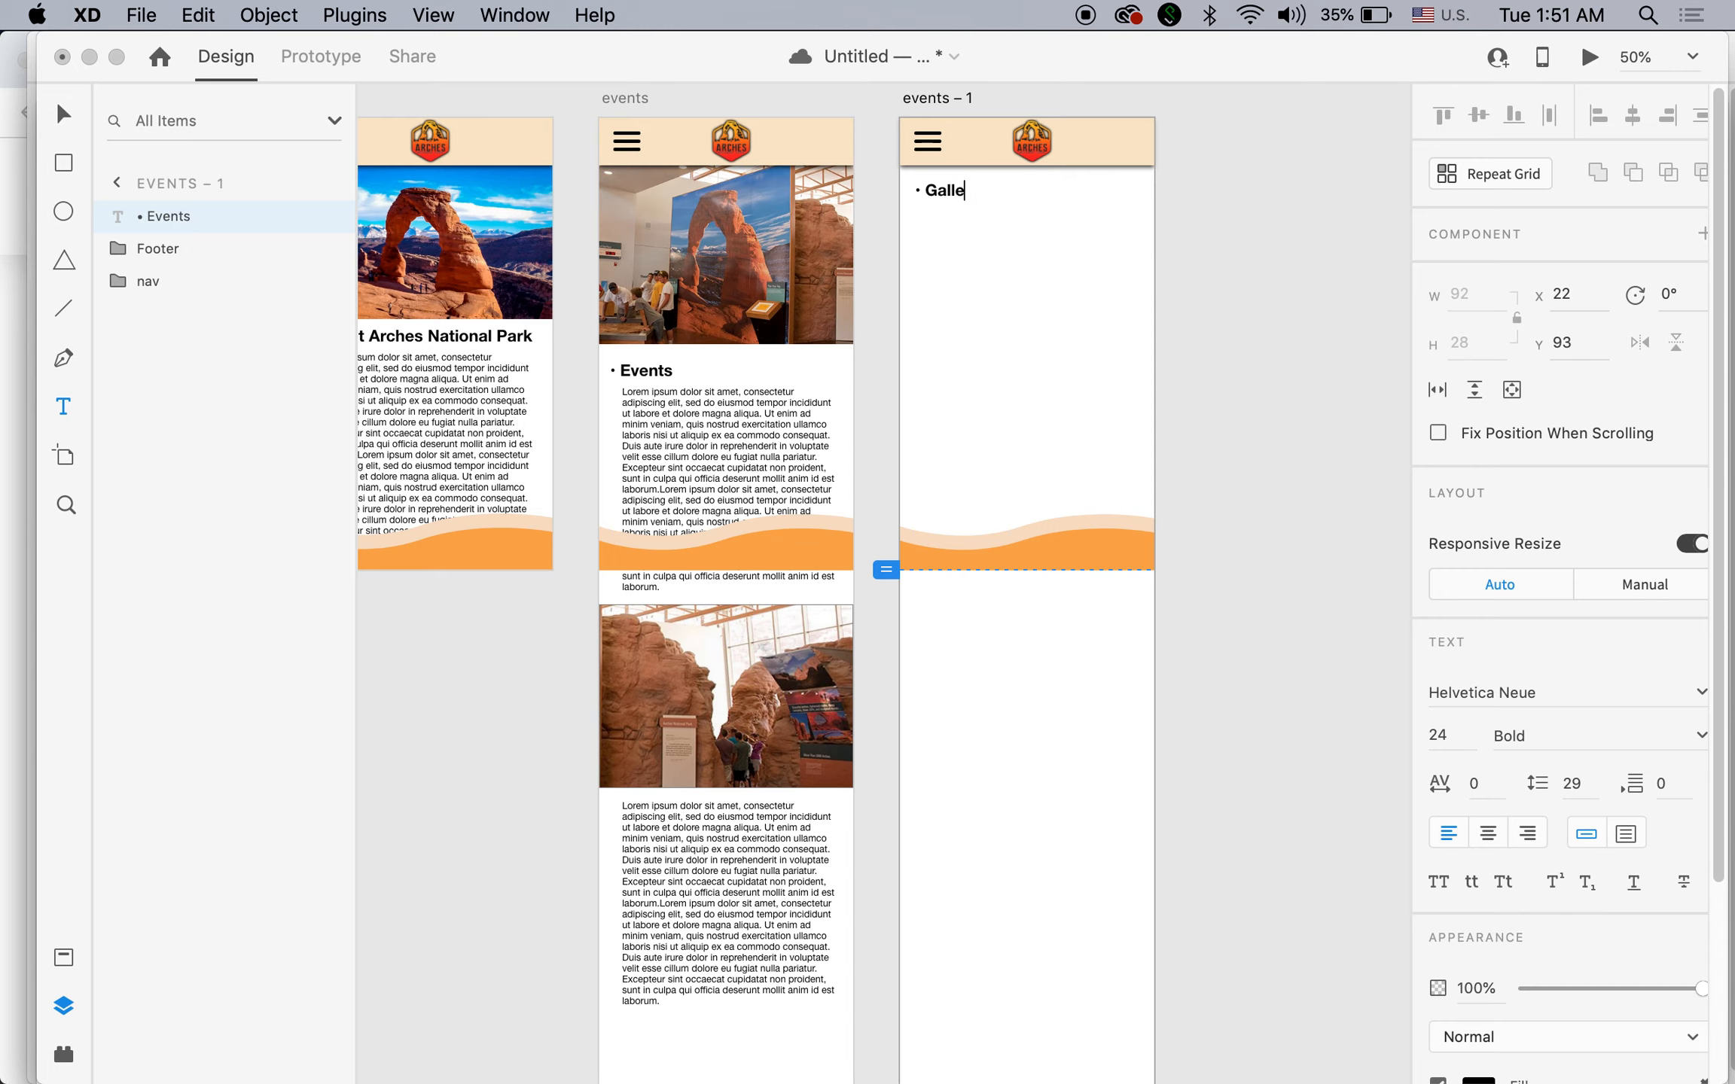
pyautogui.click(68, 113)
pyautogui.click(195, 417)
# Draw a full-width rectangle about 375 by 140 below the Gallery heading and remove its border.
pyautogui.click(65, 161)
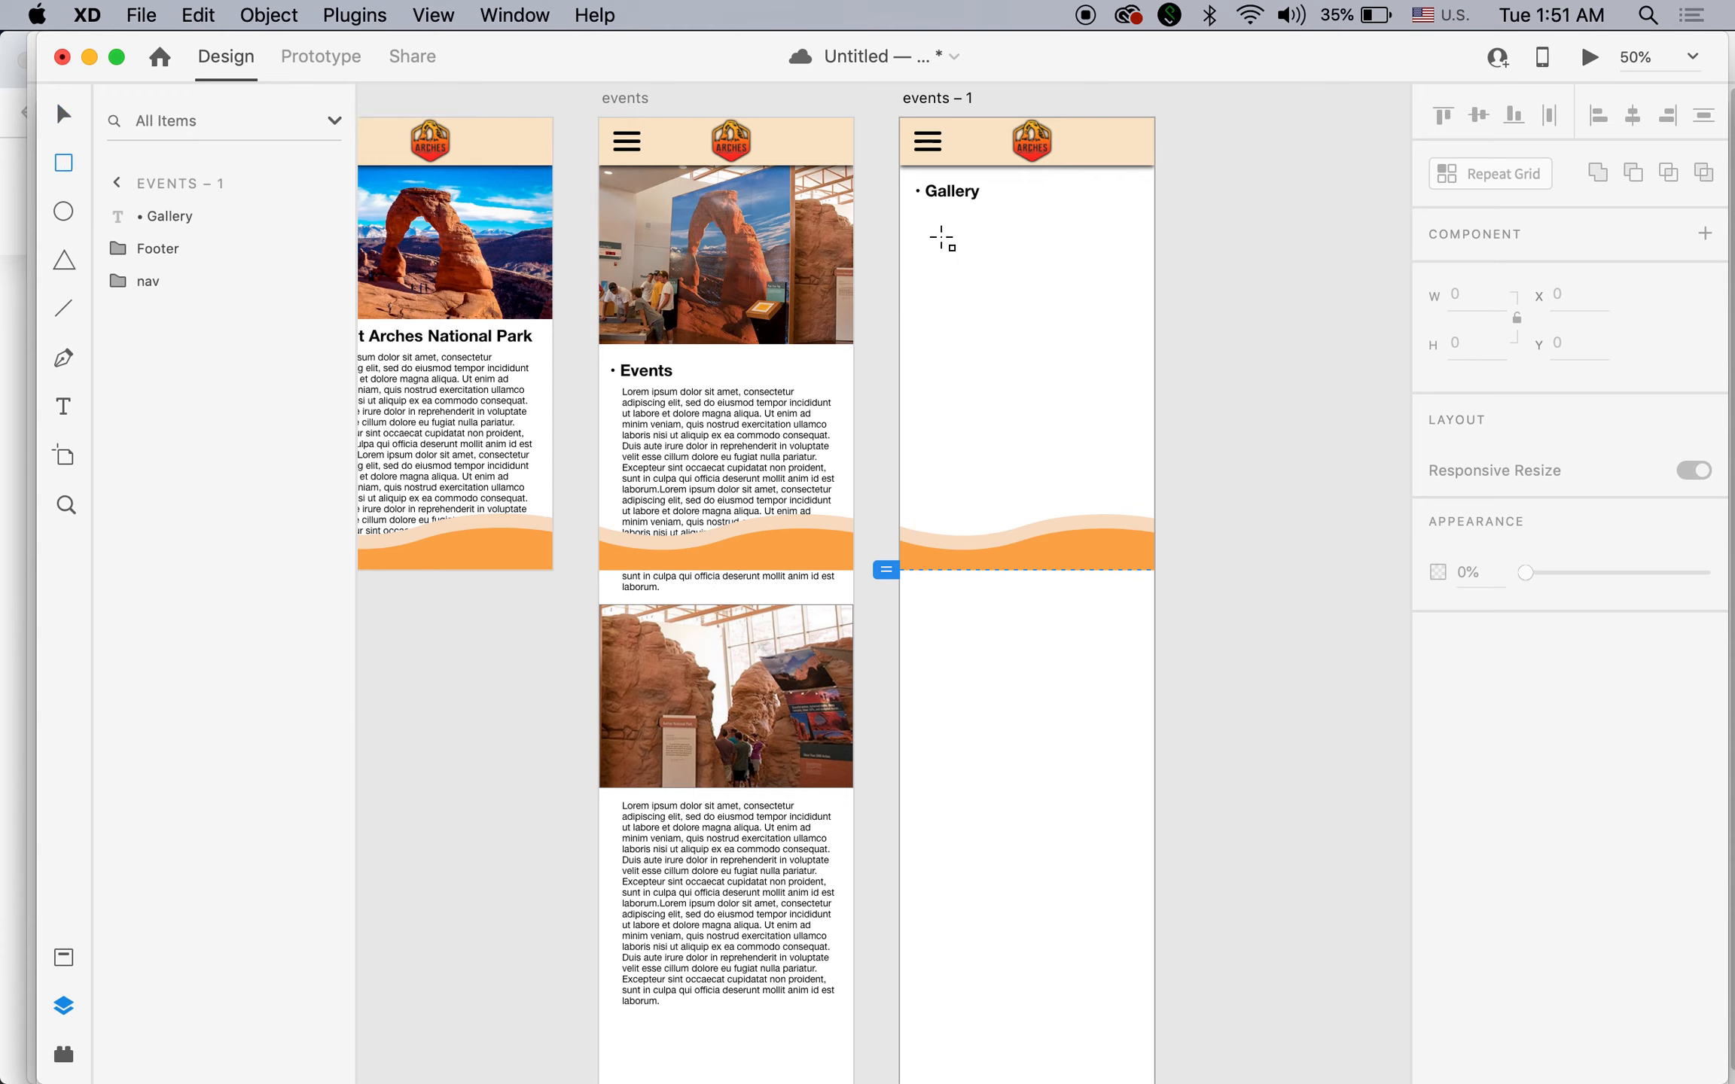
pyautogui.moveTo(901, 232)
pyautogui.mouseDown()
pyautogui.moveTo(1122, 298)
pyautogui.moveTo(1153, 329)
pyautogui.mouseUp()
pyautogui.click(64, 117)
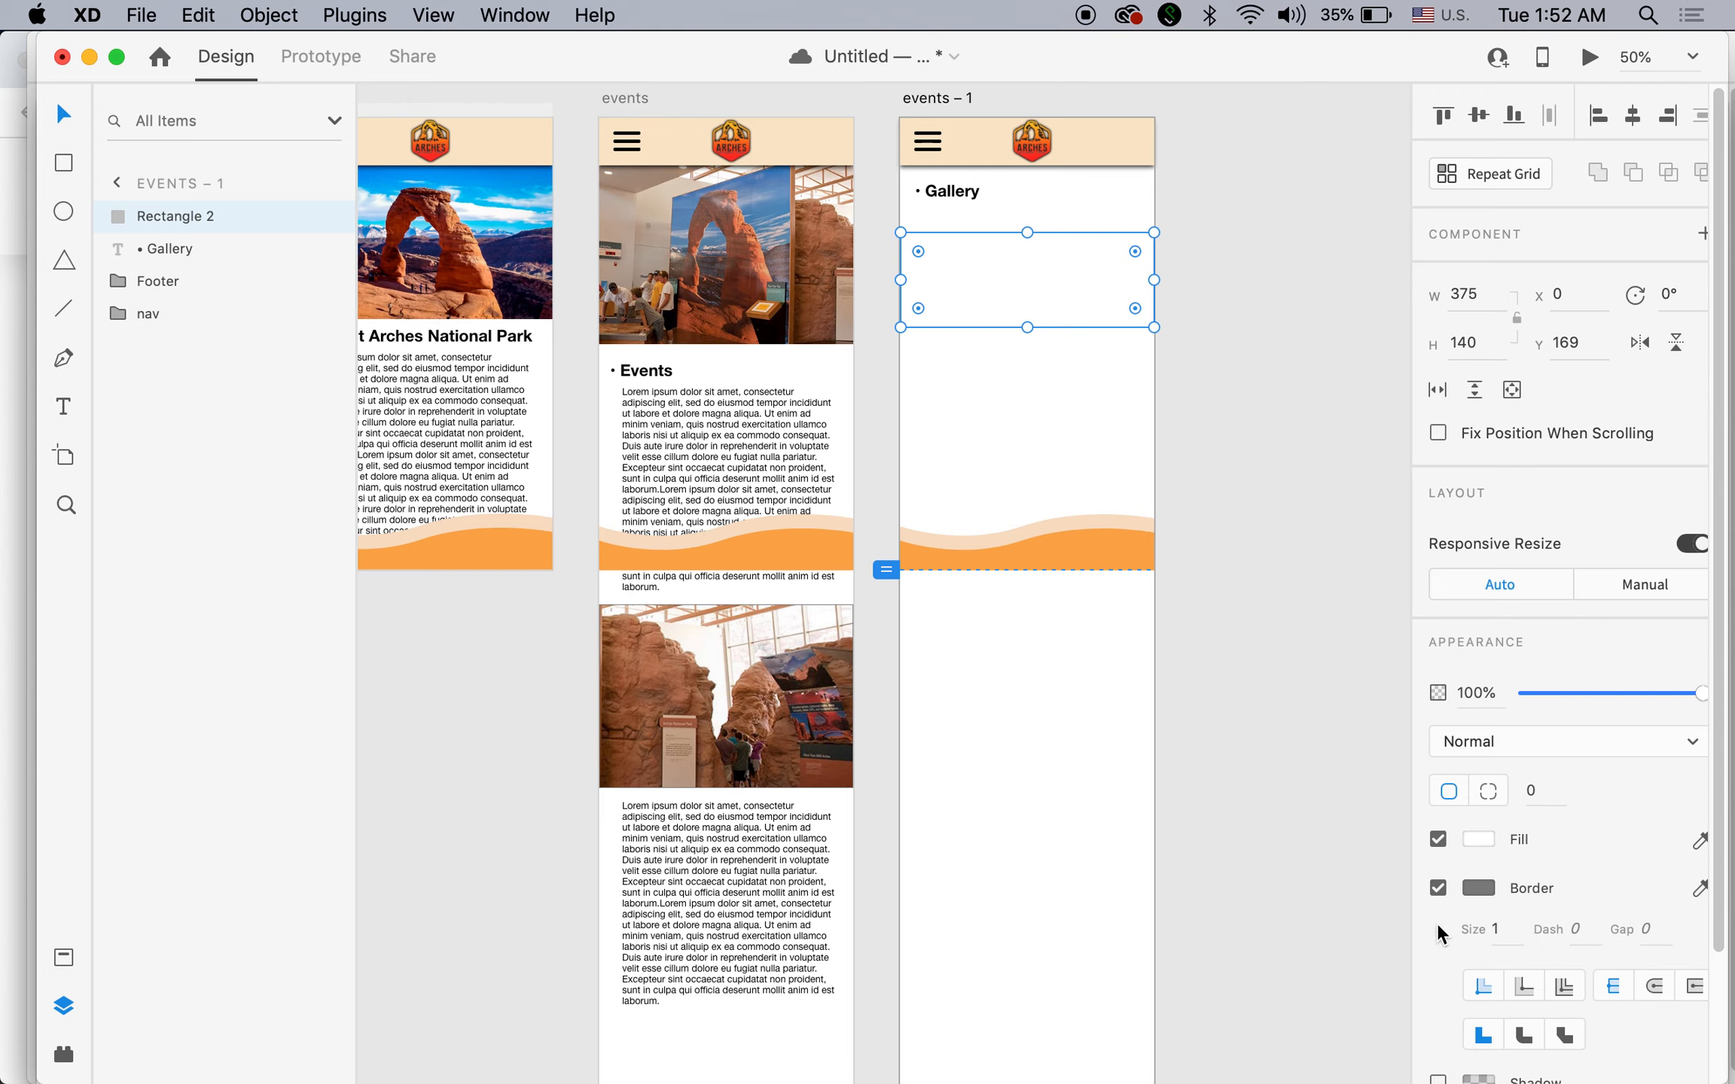
pyautogui.click(1439, 889)
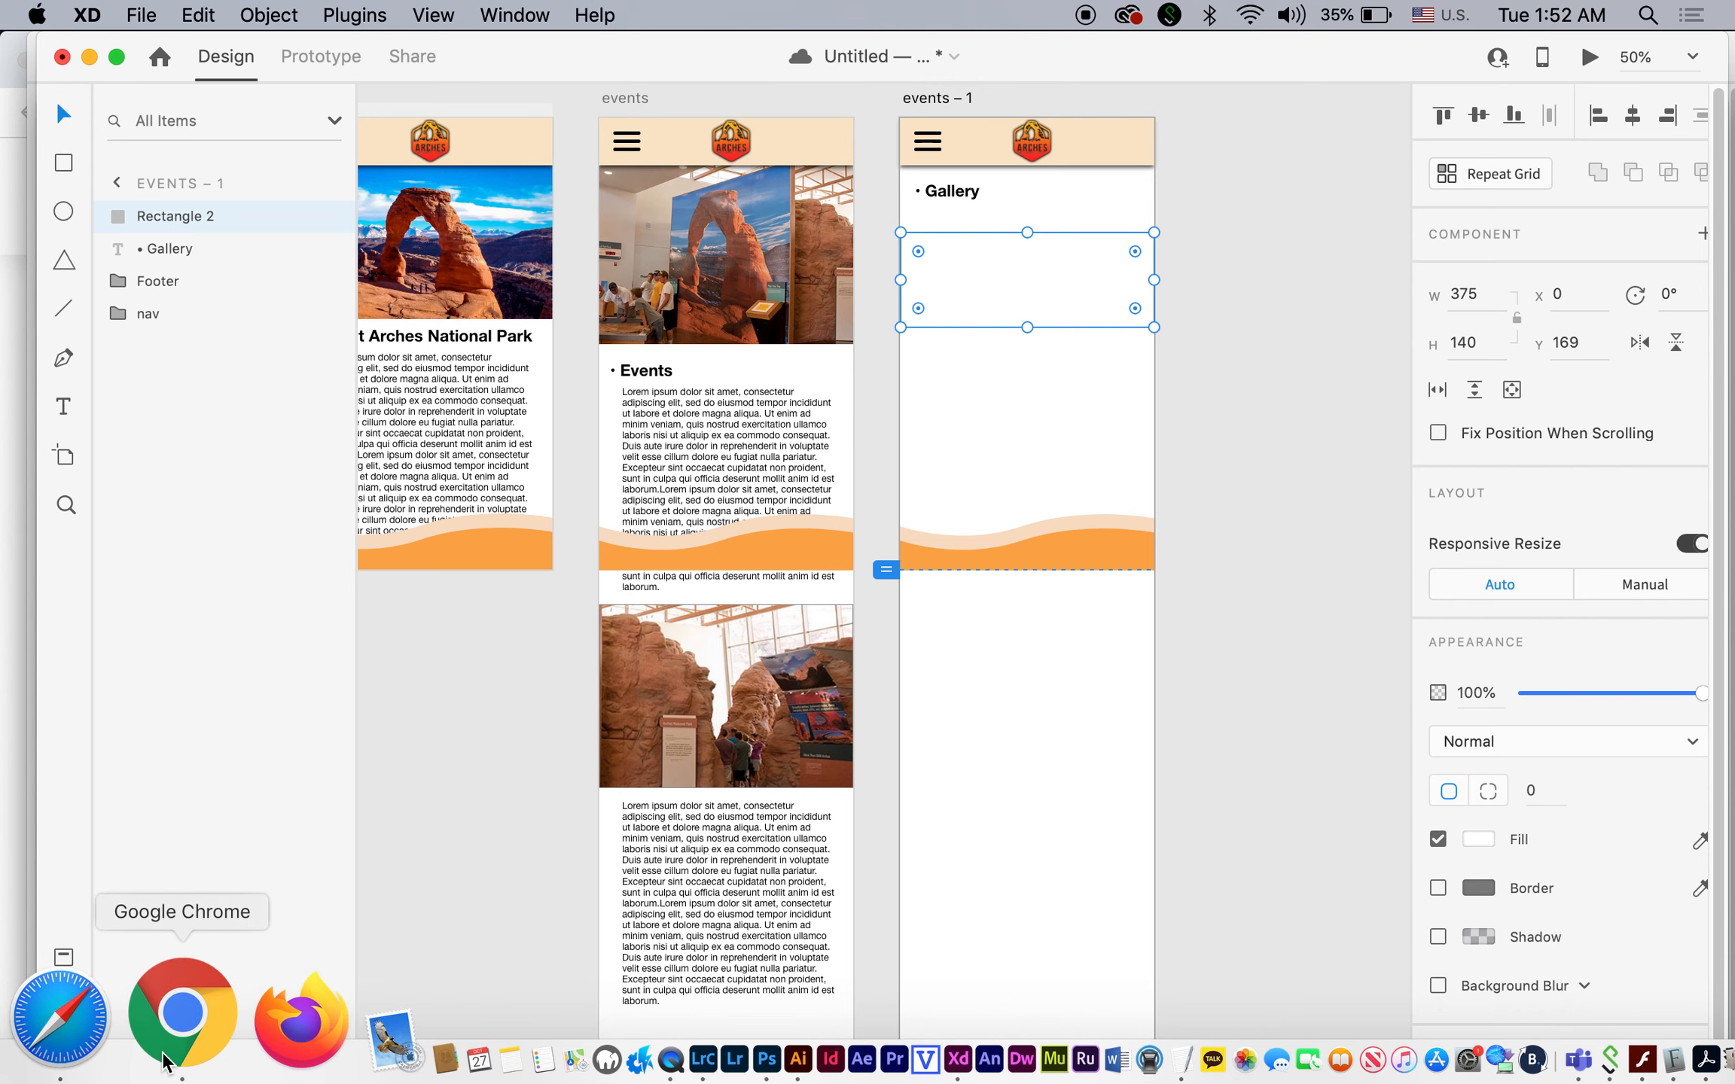
# Fill the rectangle with the sunset photo 0__WT54r7jZ5W58Kj9.jpg from the images folder.
pyautogui.click(166, 1058)
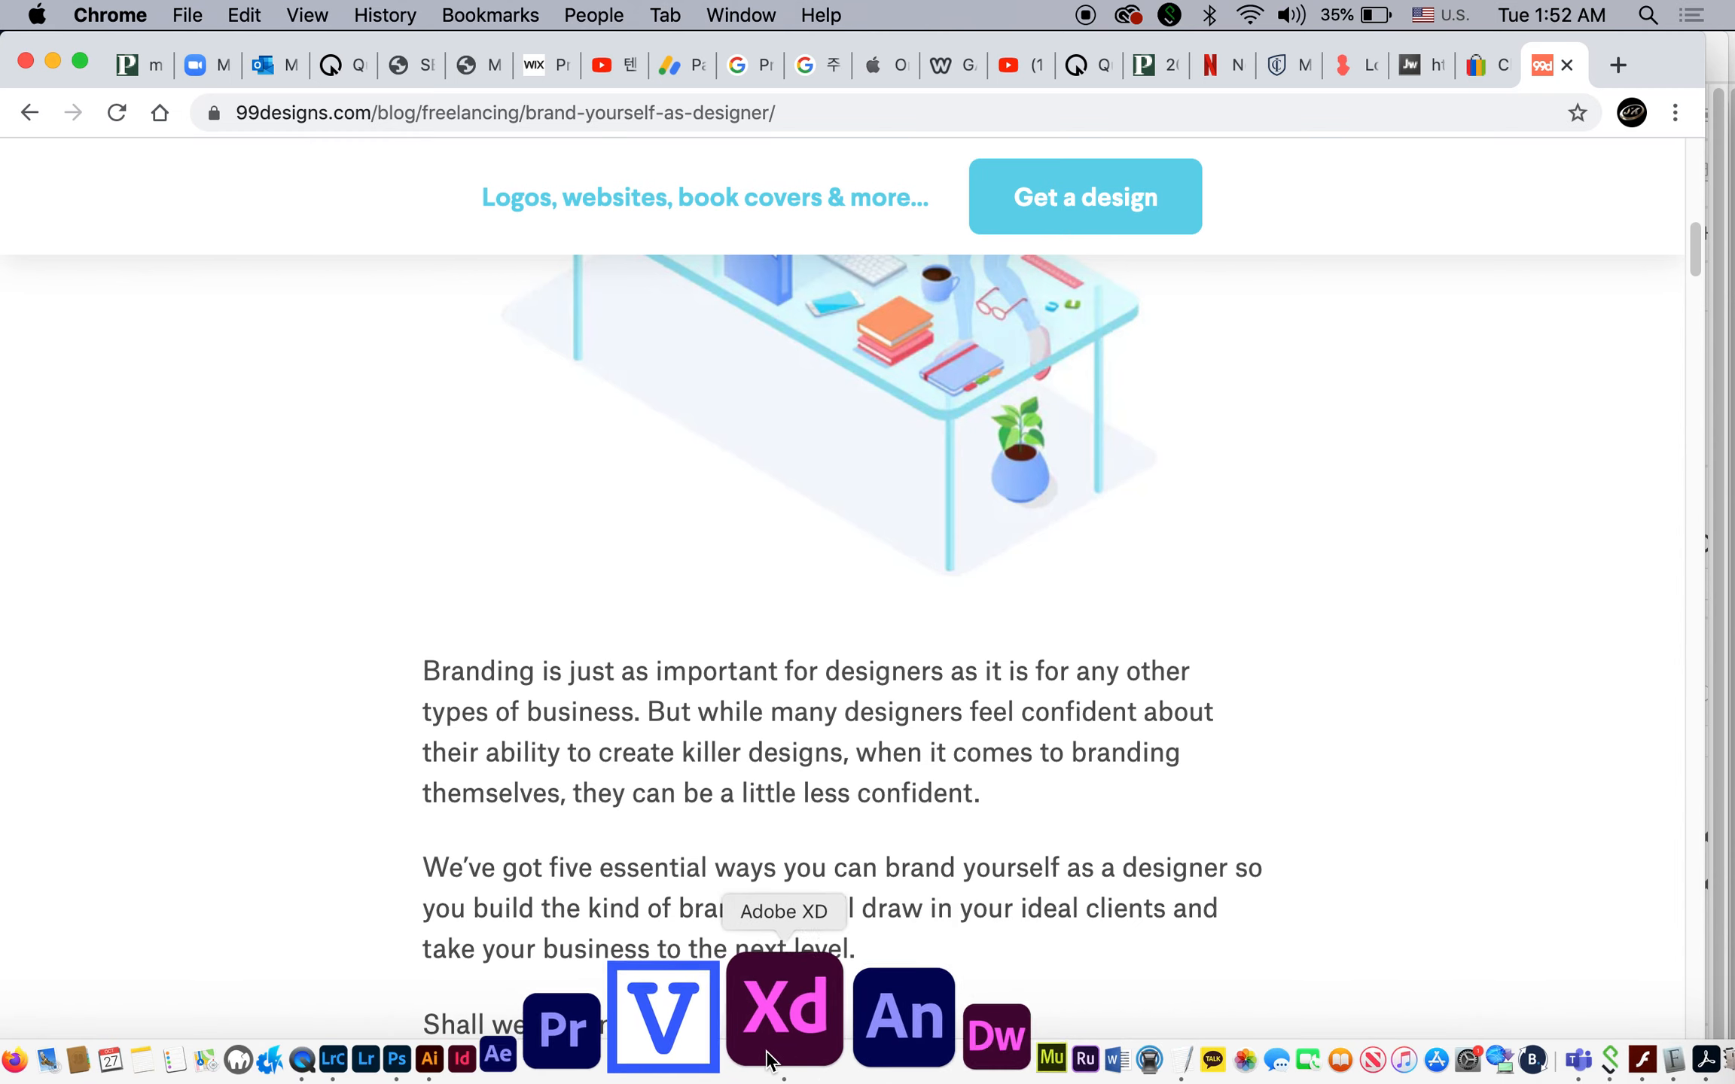
pyautogui.click(768, 1062)
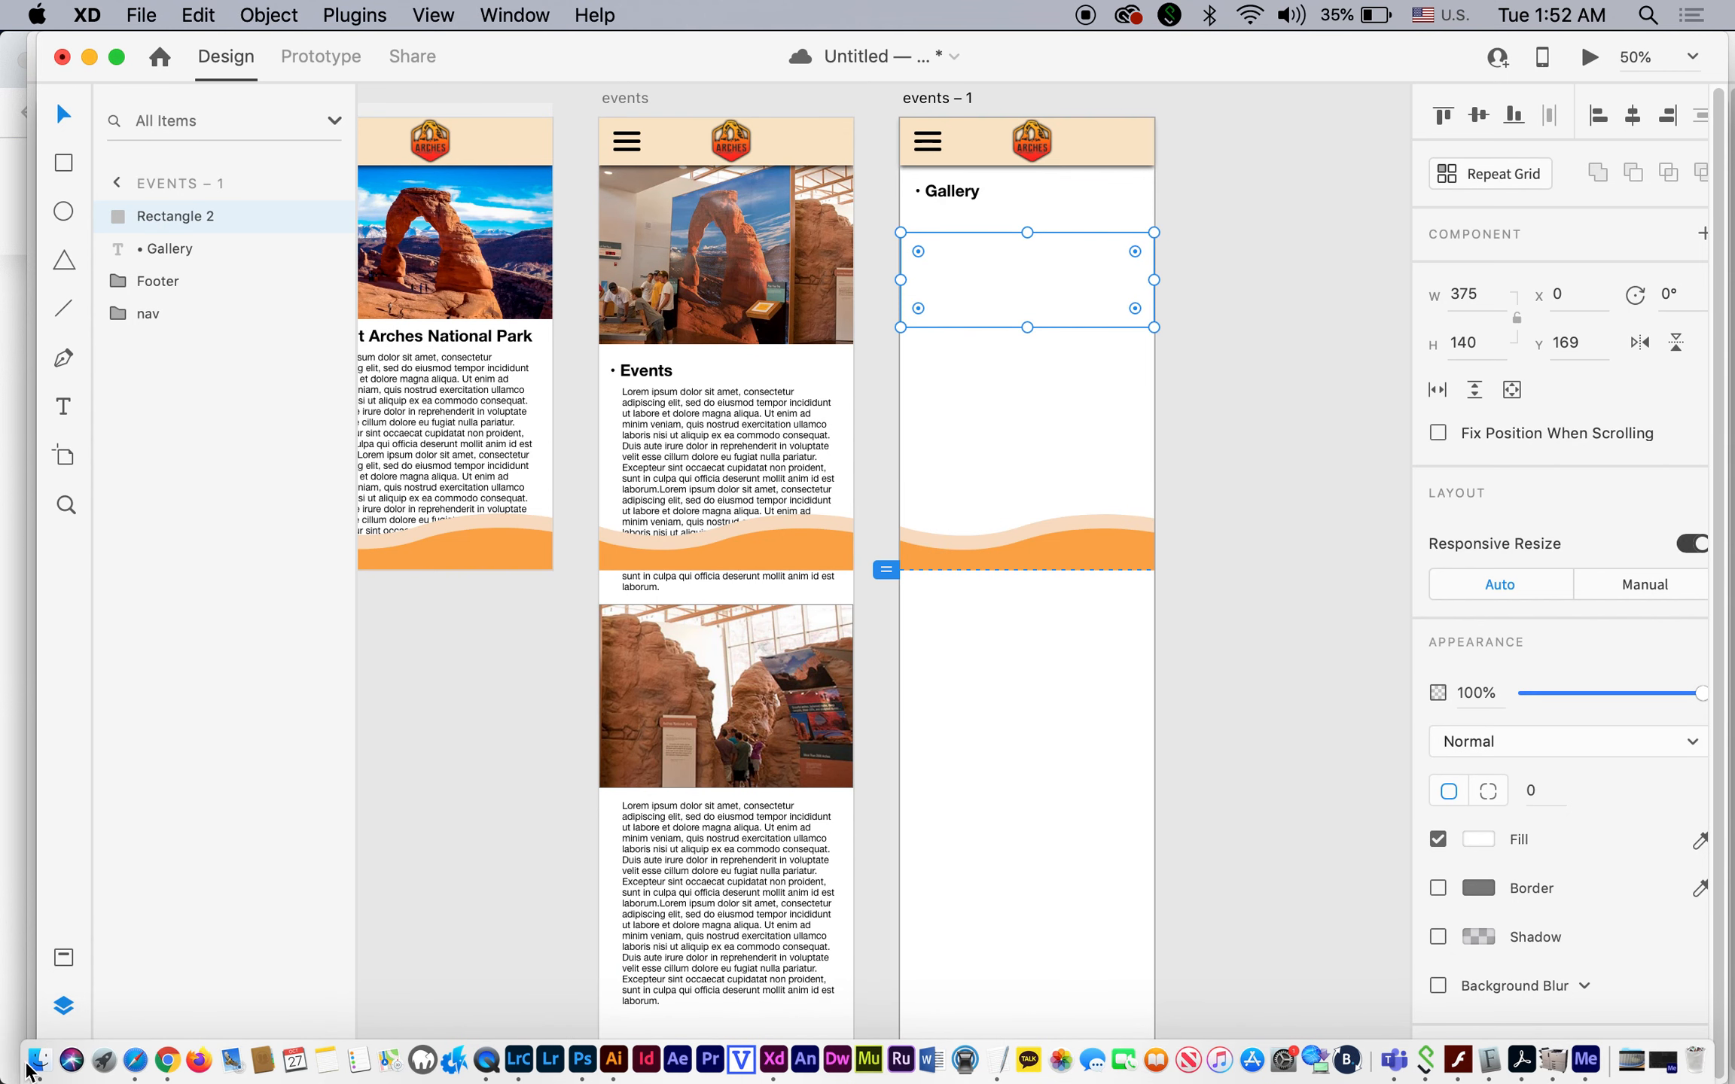
pyautogui.click(23, 1068)
pyautogui.click(1084, 669)
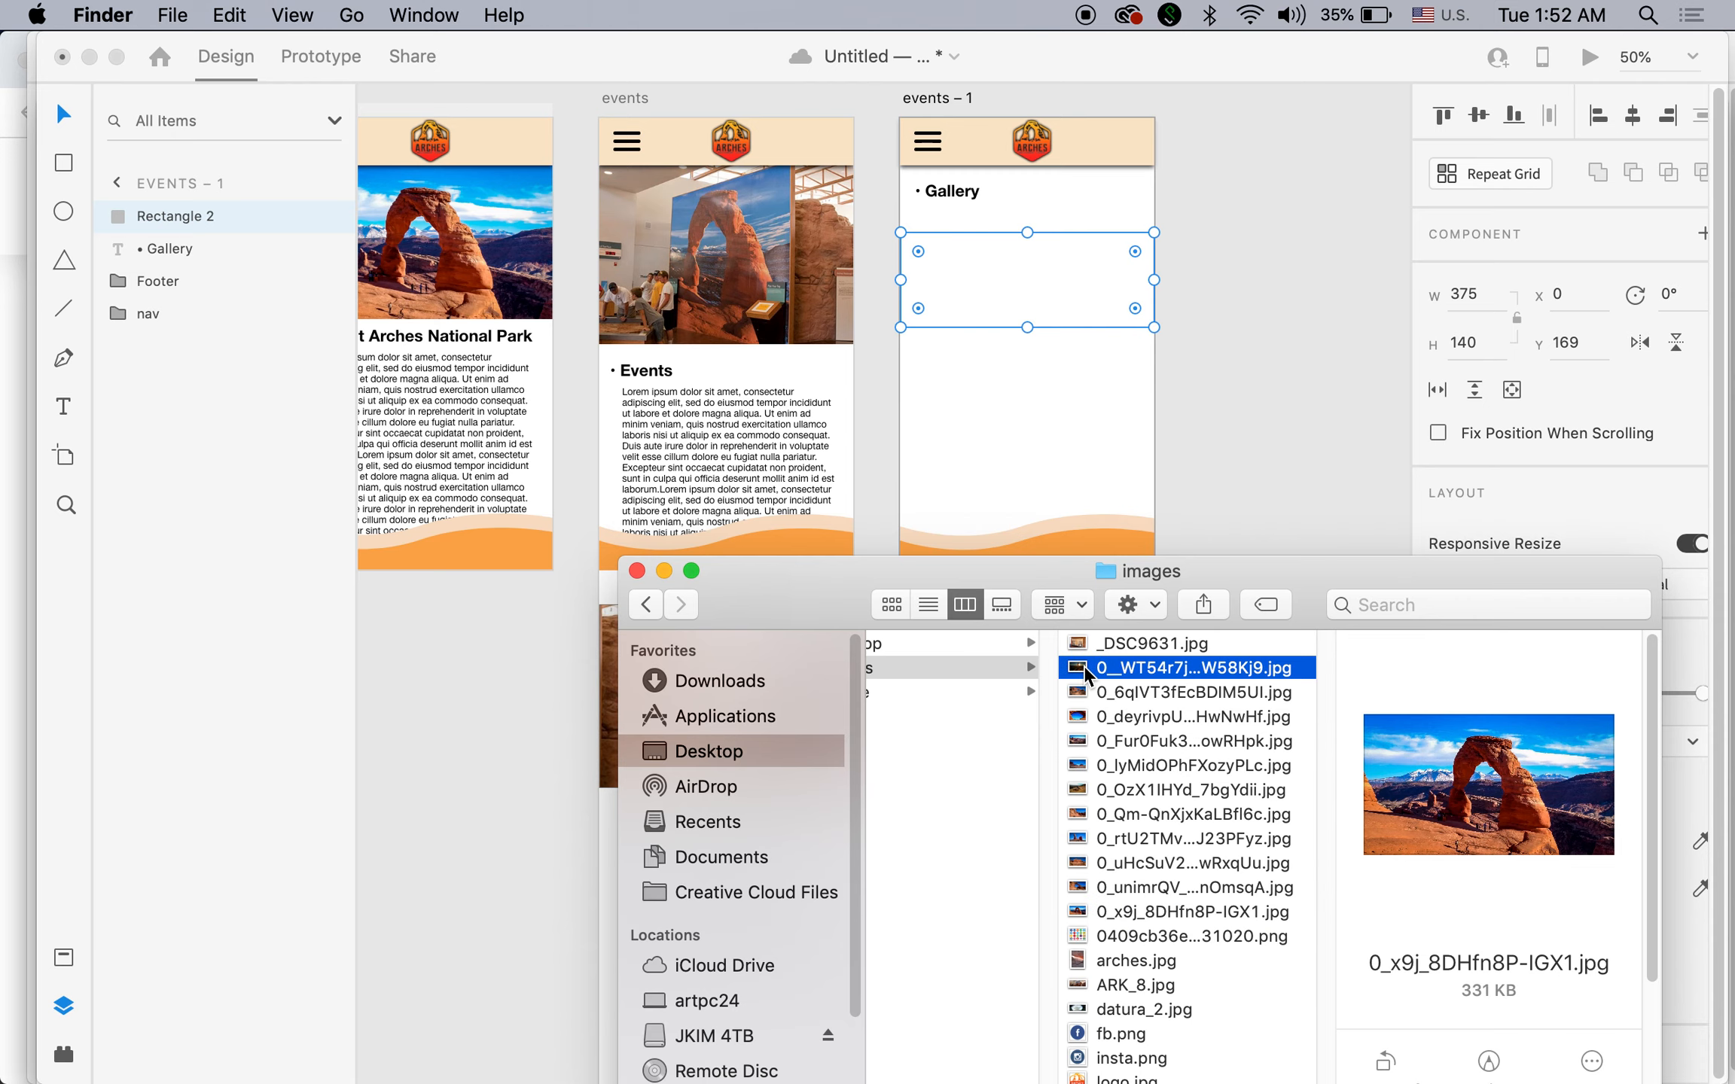
pyautogui.moveTo(1085, 669); pyautogui.dragTo(1006, 281)
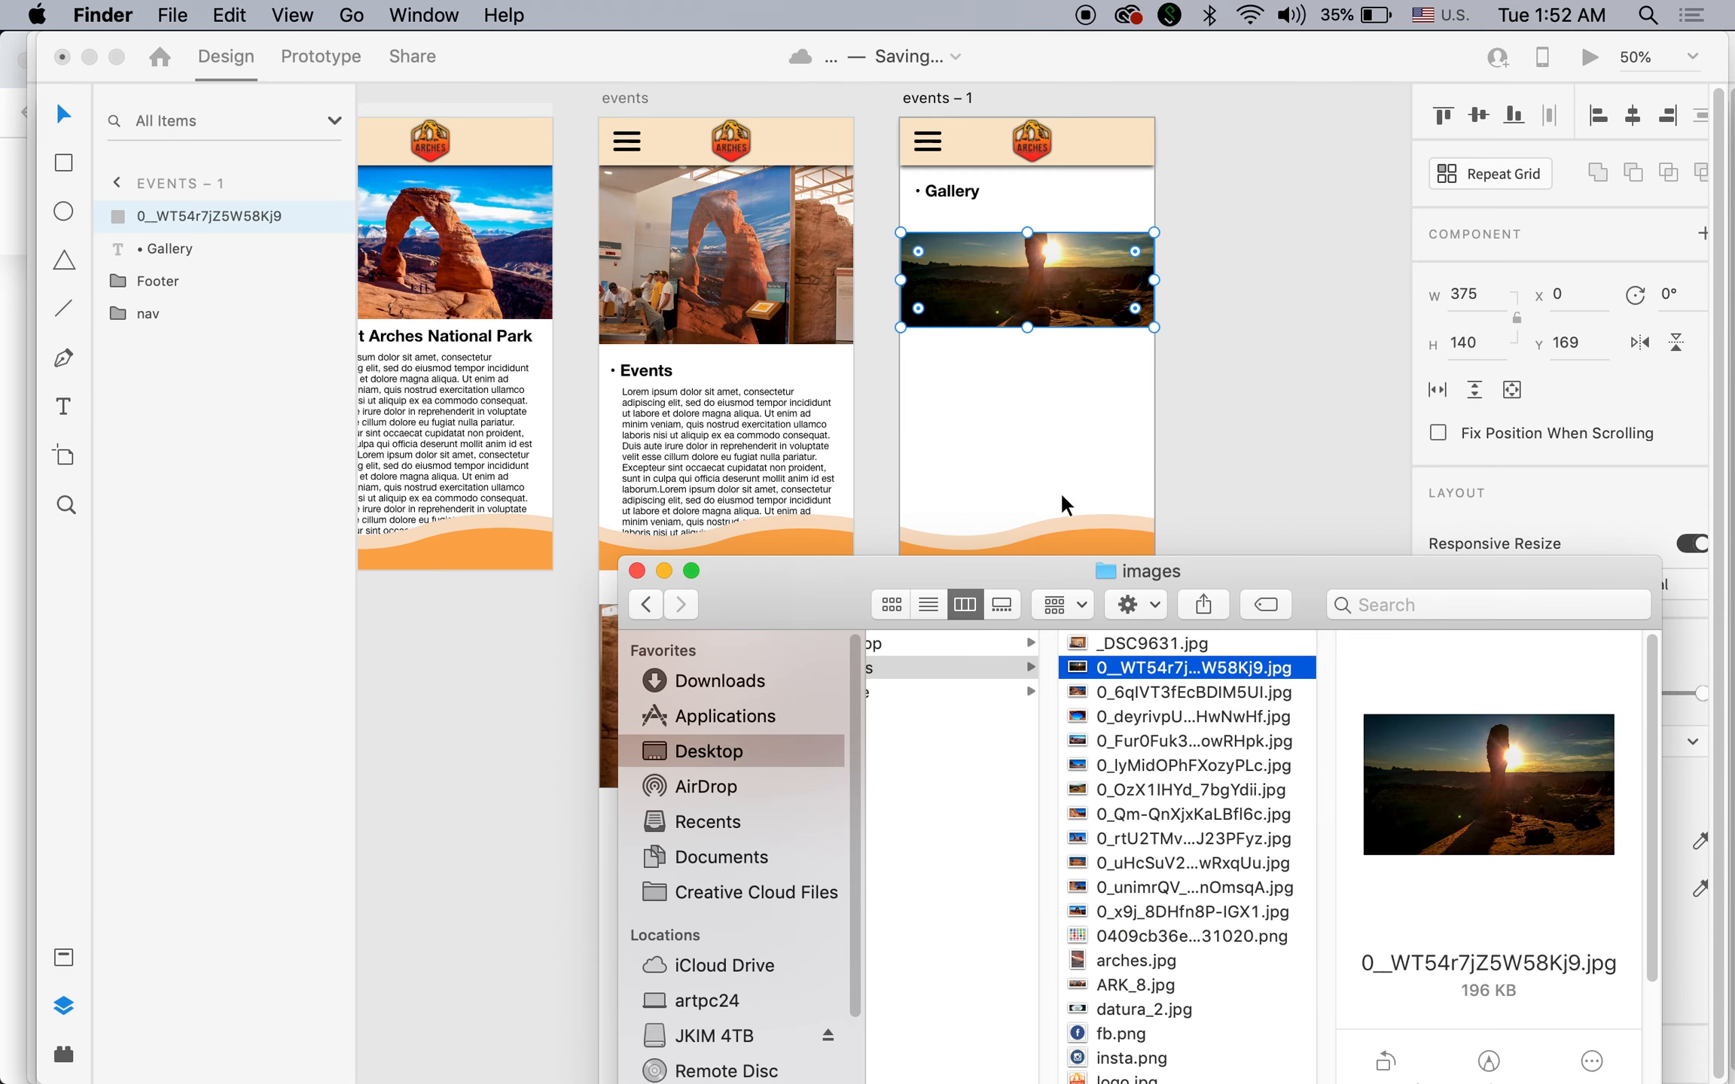
pyautogui.click(1308, 505)
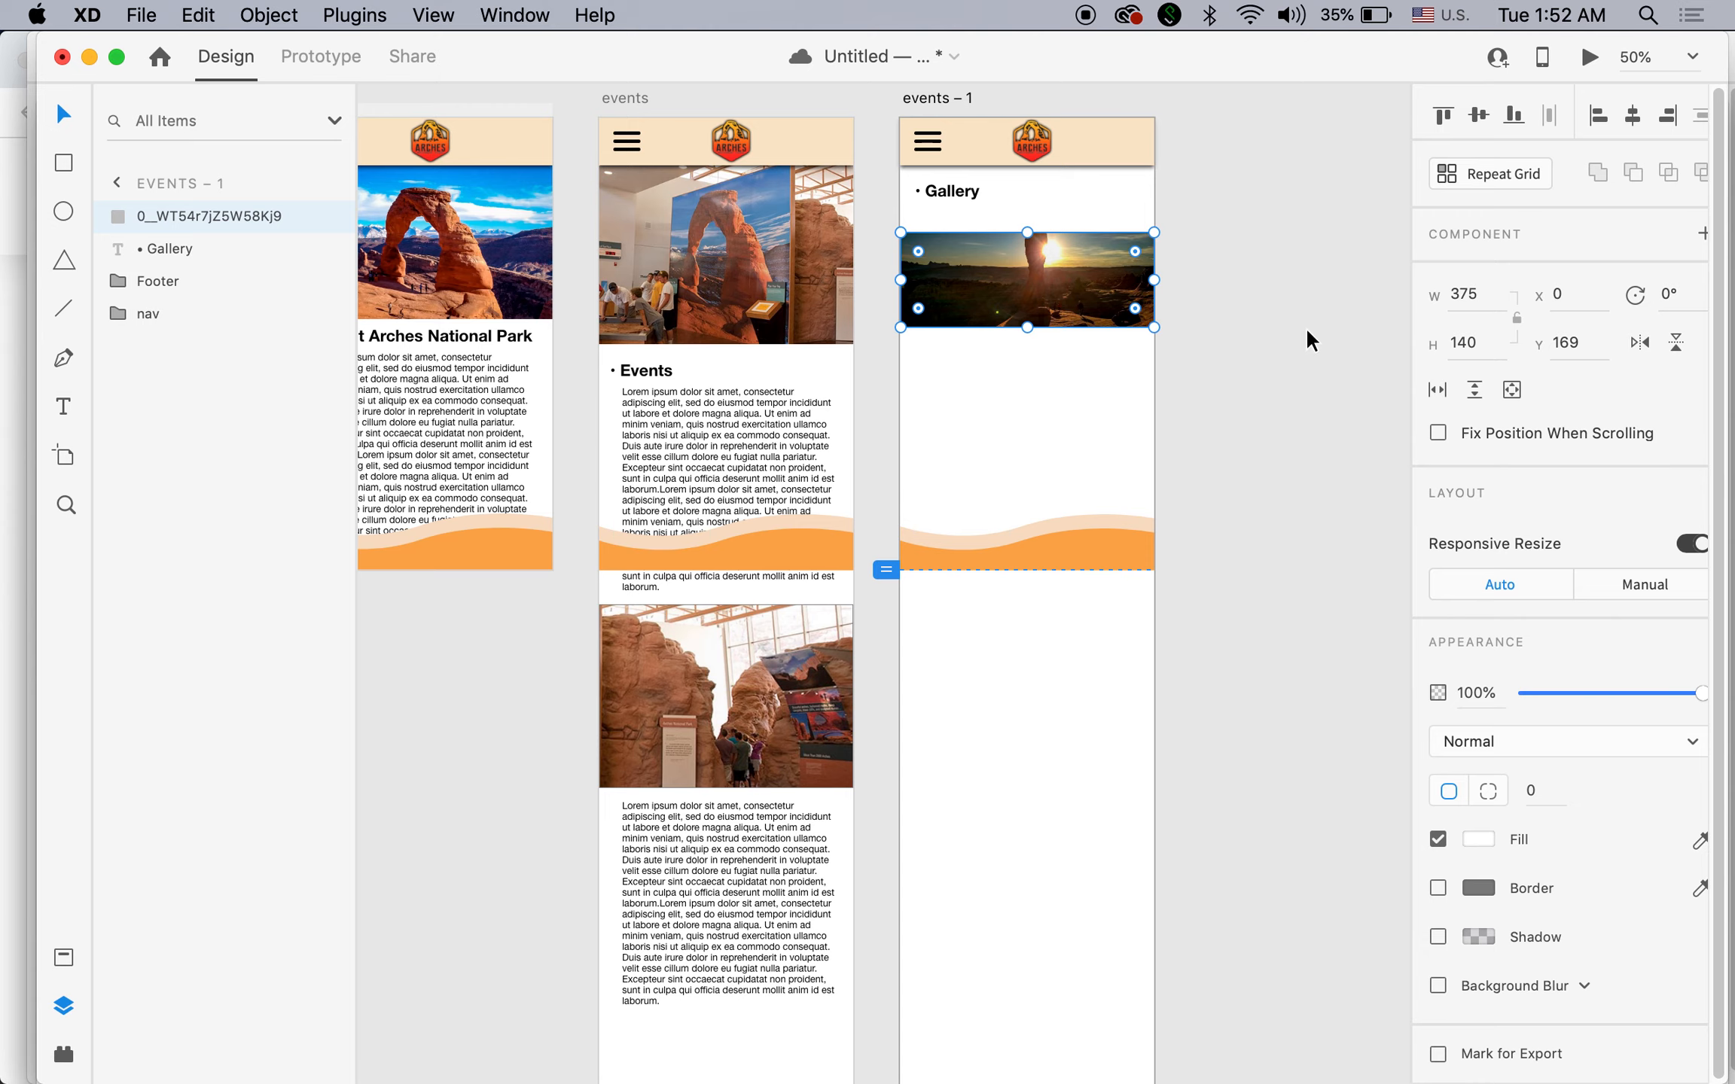
# Repeat the photo down to the artboard's lower edge as a repeat grid and narrow the row gaps, giving a height of about 1389.
pyautogui.click(1454, 175)
pyautogui.moveTo(1026, 325); pyautogui.dragTo(1053, 931)
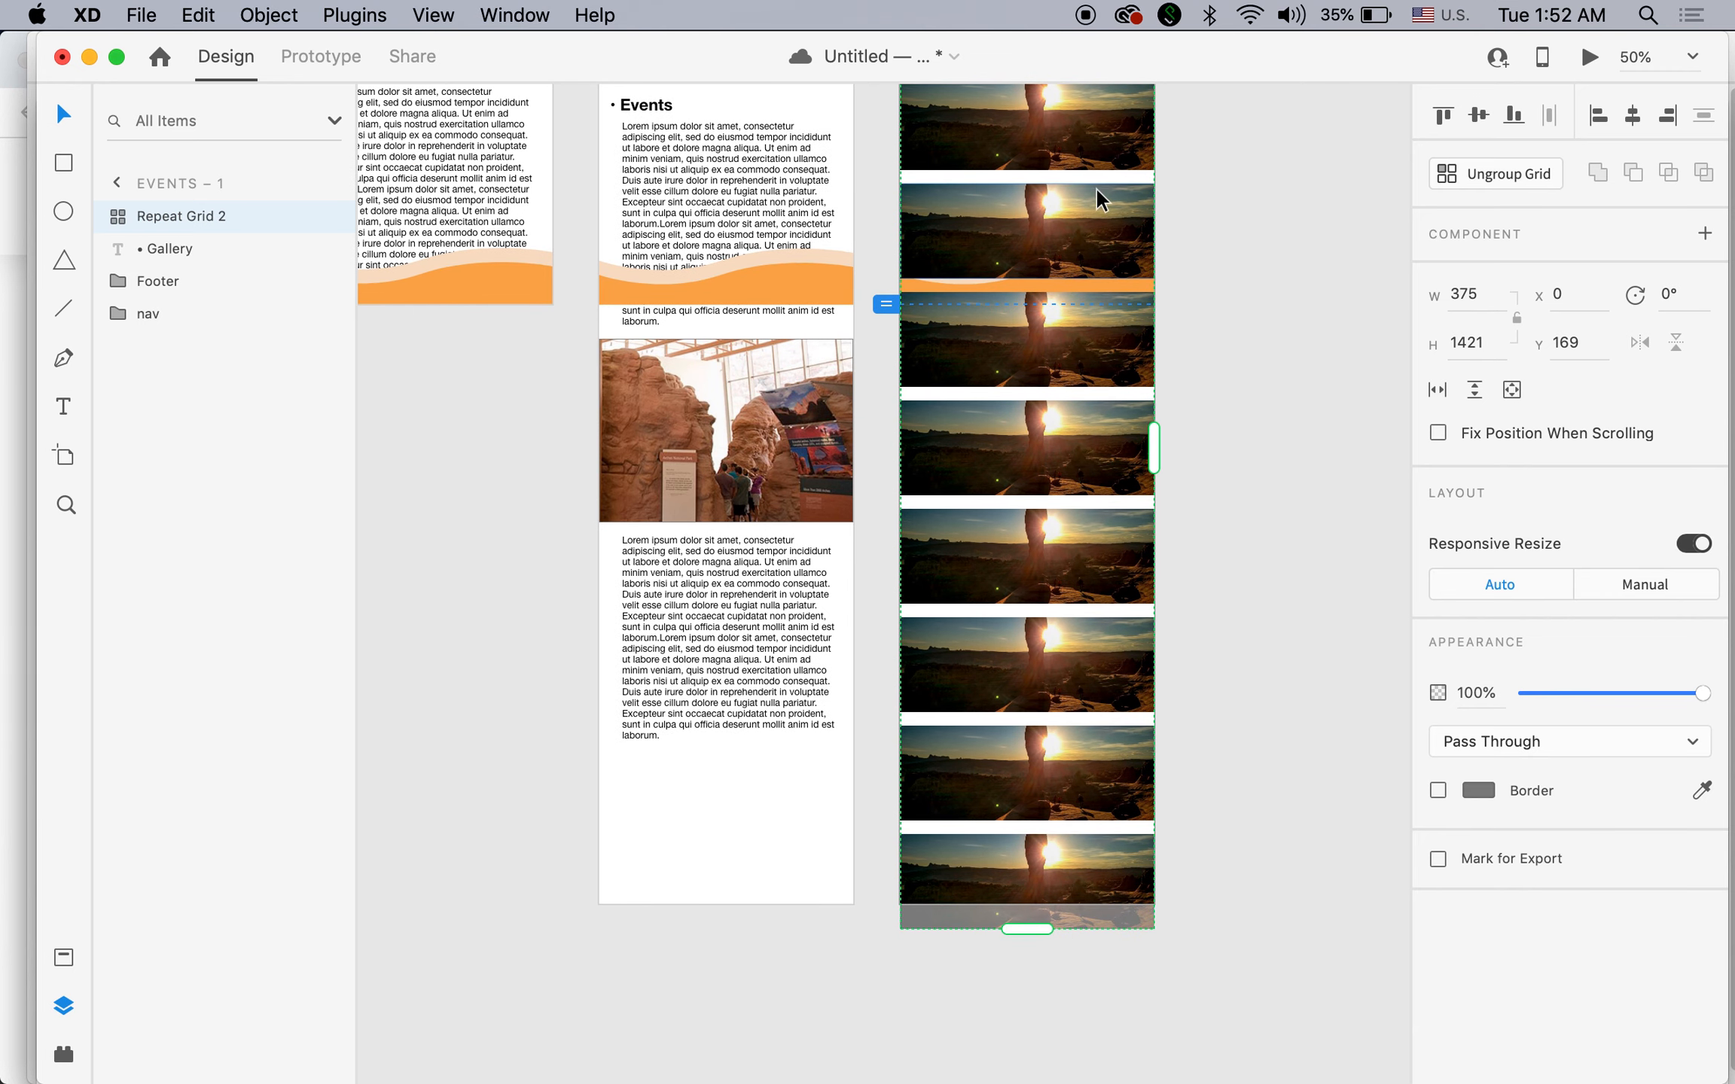
pyautogui.moveTo(1095, 181); pyautogui.dragTo(1097, 170)
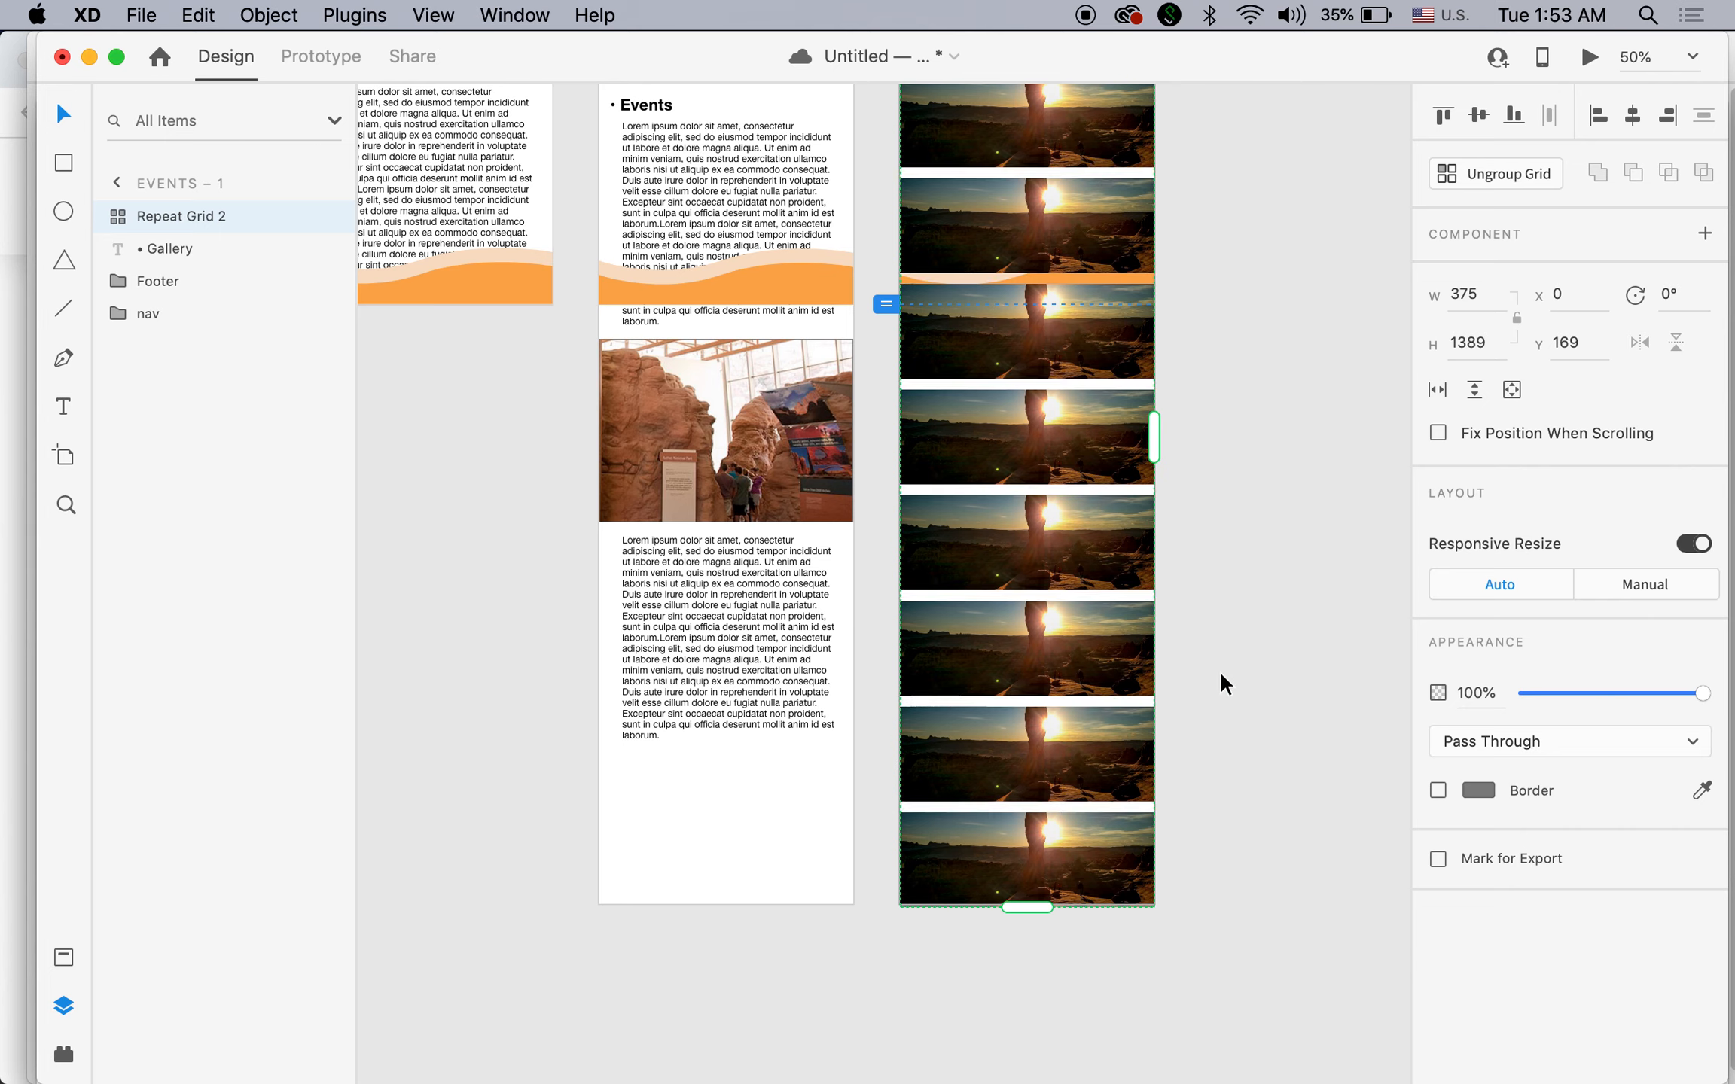
# Fill the repeat grid with the eight image files from 0__WT54r7jZ5W58Kj9.jpg through 0_rtU2TMv...J23PFyz.jpg in the images folder.
pyautogui.moveTo(1231, 774); pyautogui.dragTo(1060, 817)
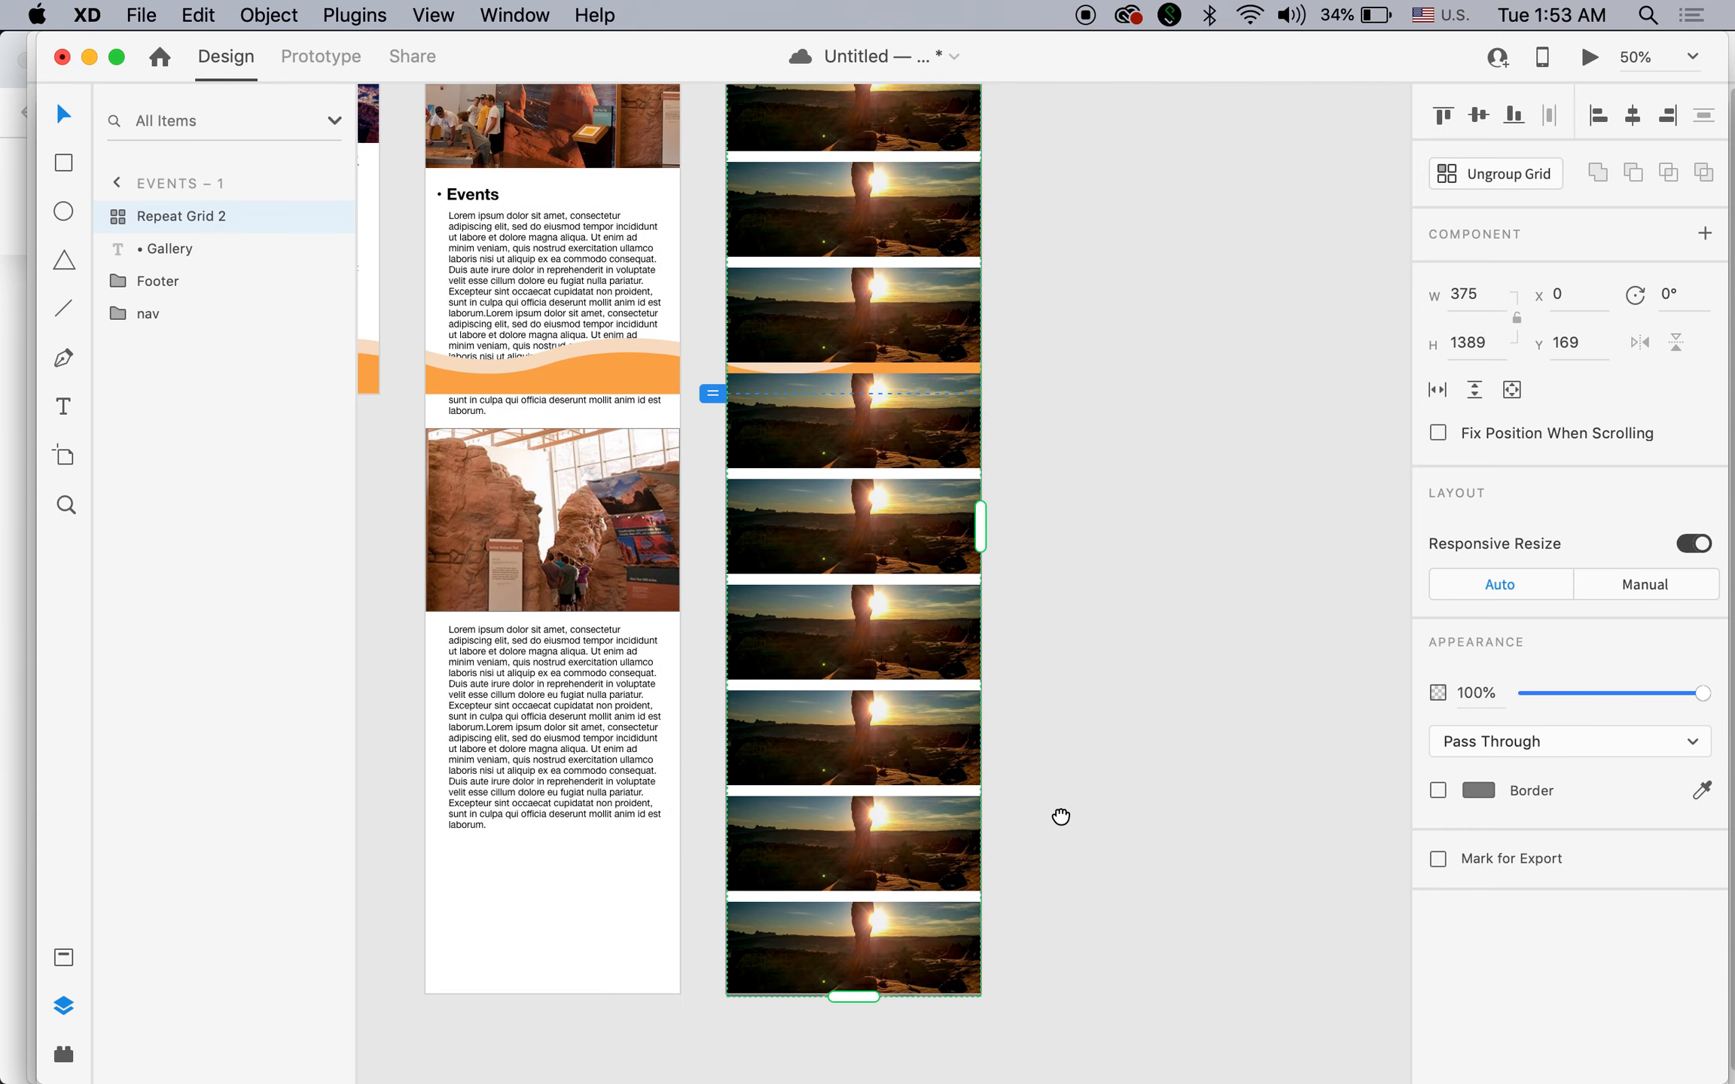
pyautogui.moveTo(530, 1069)
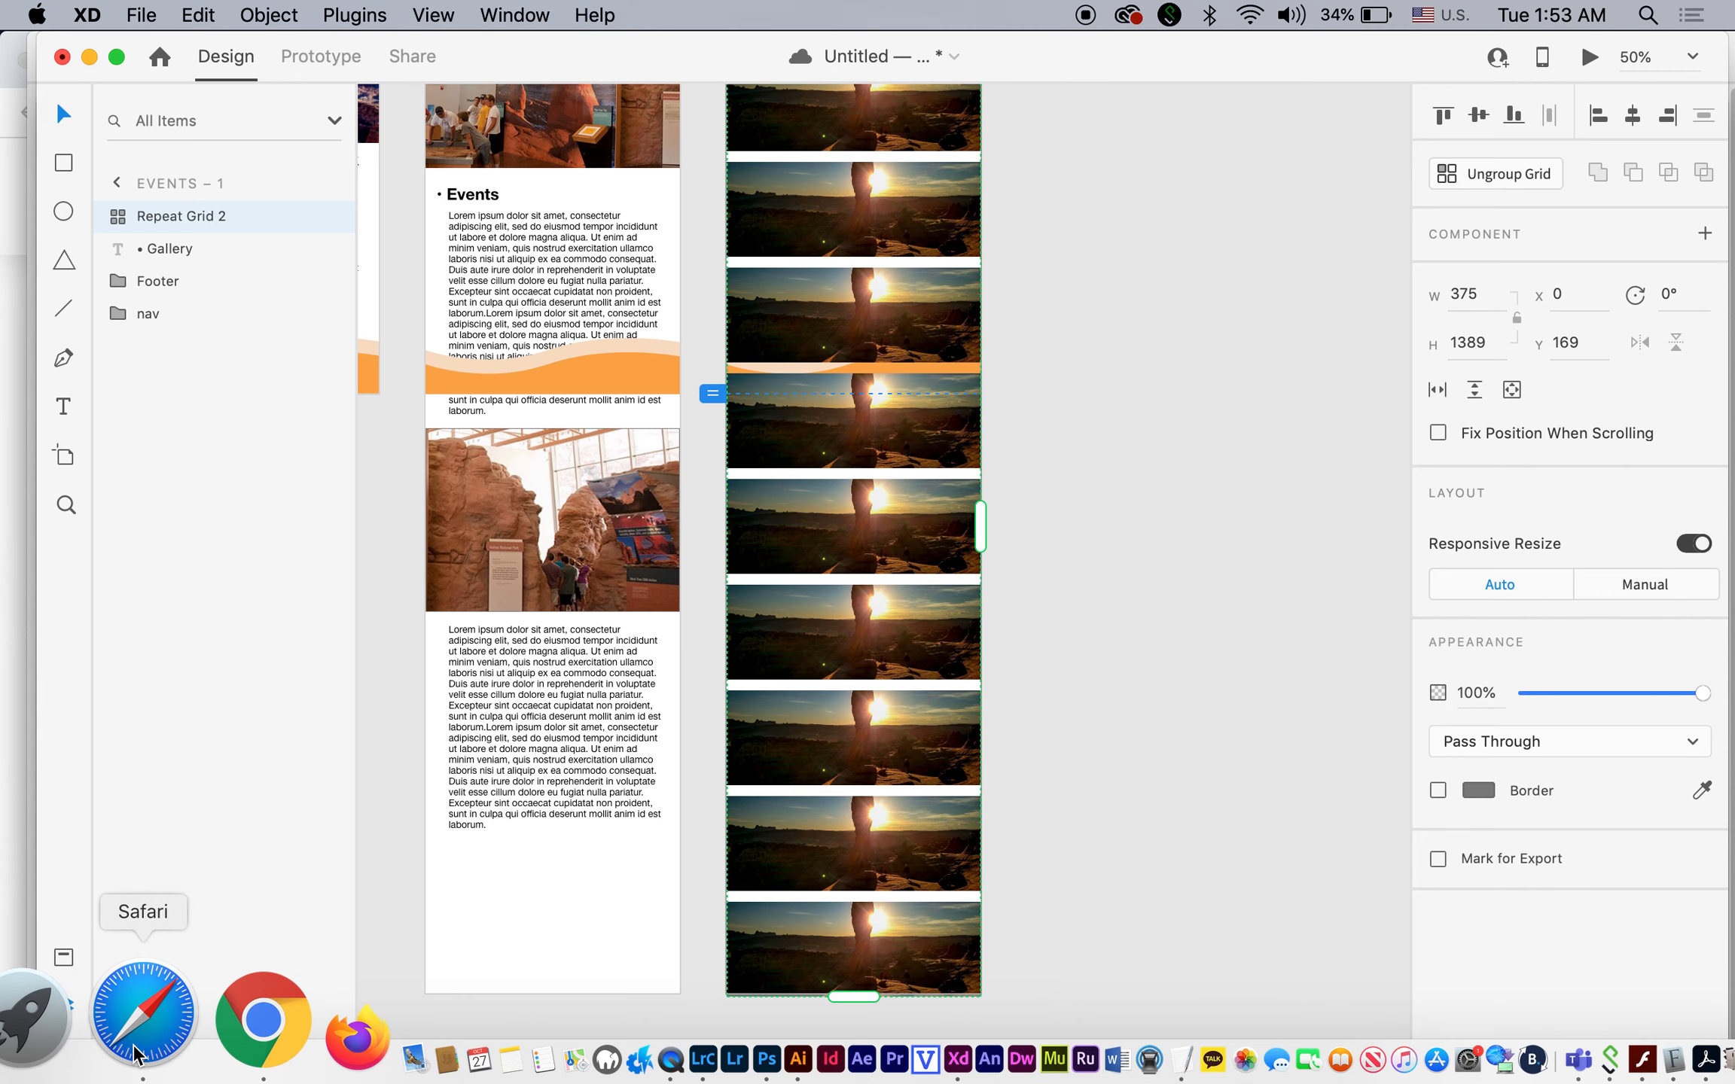
pyautogui.click(22, 1016)
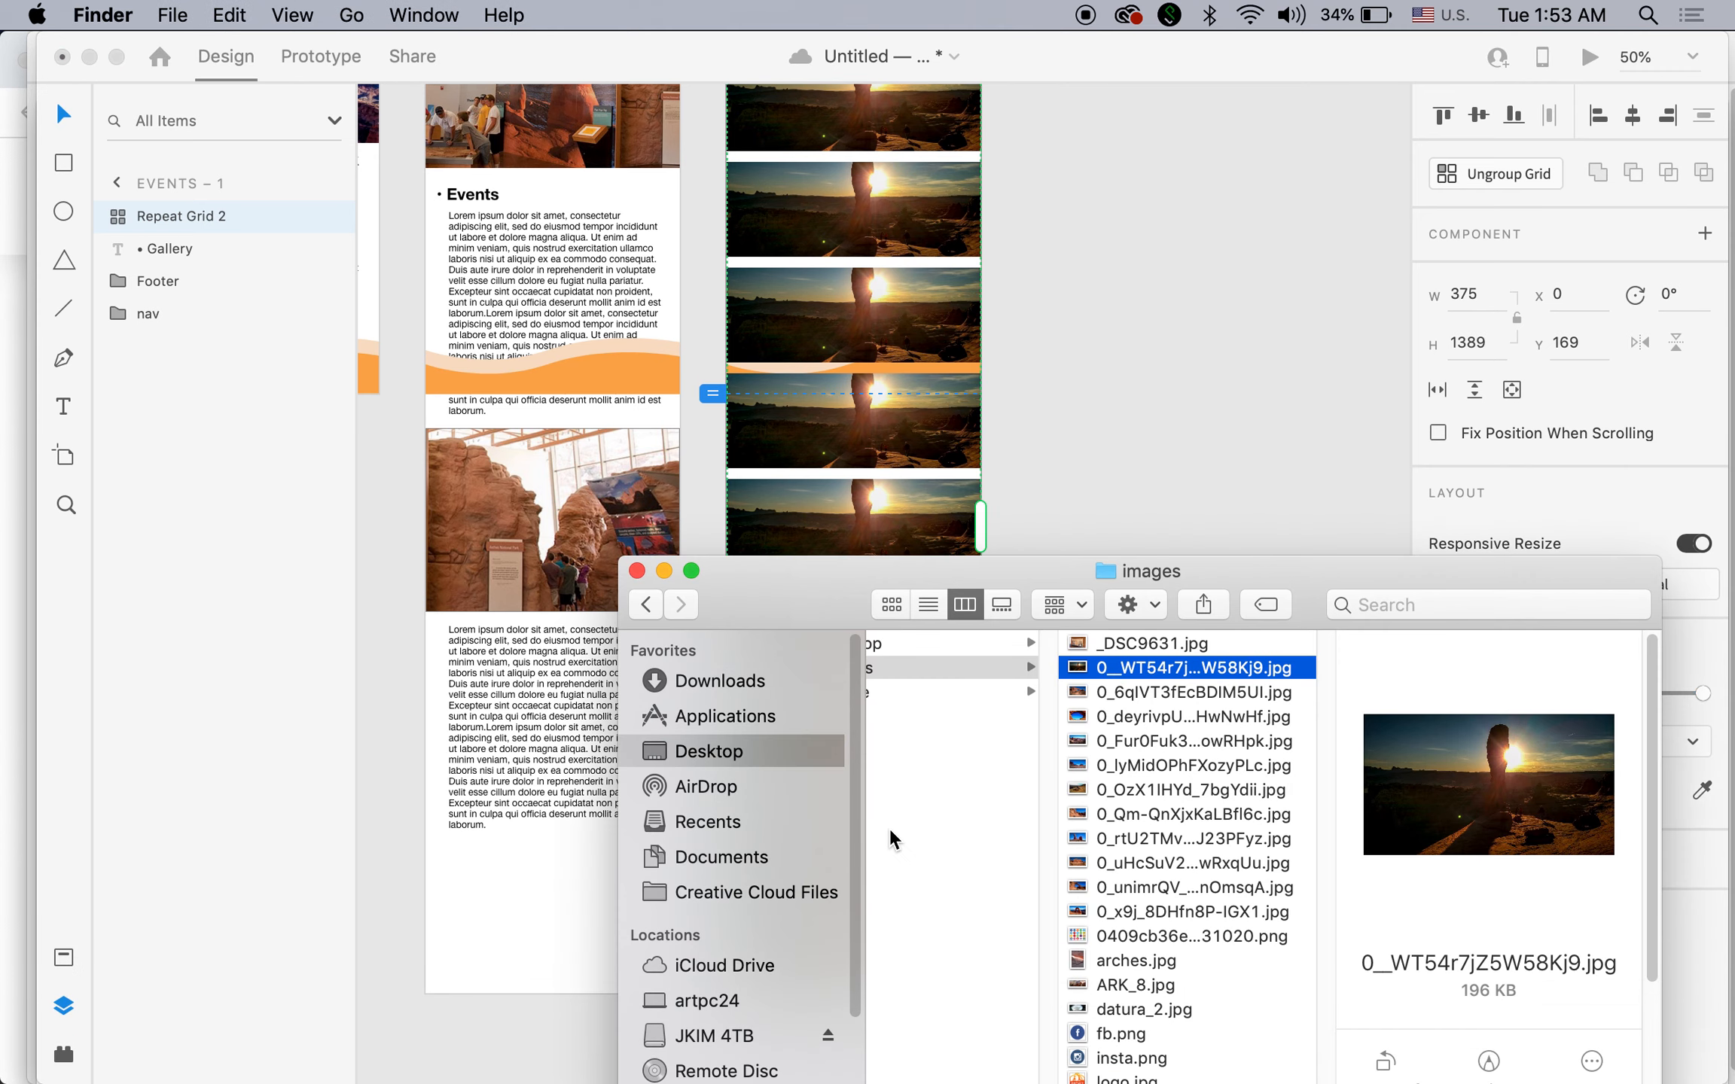
pyautogui.keyDown('shift'); pyautogui.click(1083, 691); pyautogui.keyUp('shift')
pyautogui.keyDown('shift'); pyautogui.click(1081, 716); pyautogui.keyUp('shift')
pyautogui.keyDown('shift'); pyautogui.click(1081, 741); pyautogui.keyUp('shift')
pyautogui.keyDown('shift'); pyautogui.click(1080, 766); pyautogui.keyUp('shift')
pyautogui.keyDown('shift'); pyautogui.click(1080, 790); pyautogui.keyUp('shift')
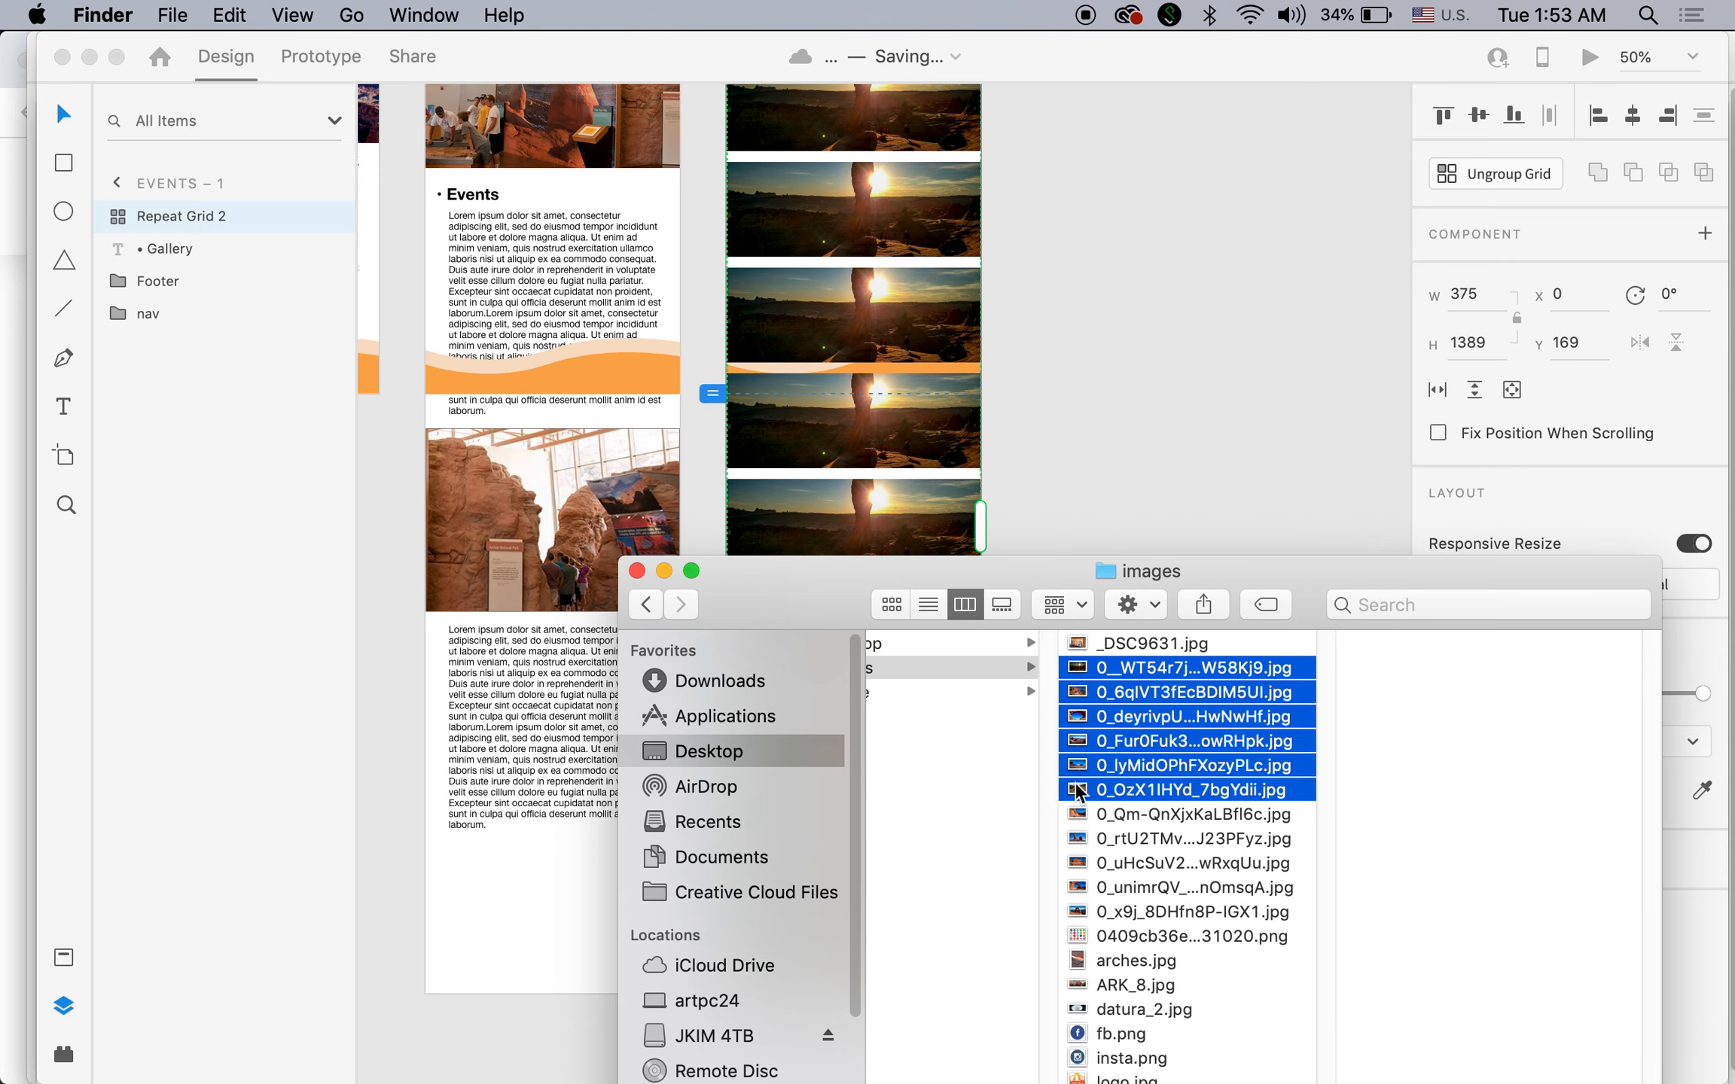
pyautogui.keyDown('shift'); pyautogui.click(1081, 814); pyautogui.keyUp('shift')
pyautogui.keyDown('shift'); pyautogui.click(1081, 839); pyautogui.keyUp('shift')
pyautogui.keyDown('shift'); pyautogui.click(1079, 864); pyautogui.keyUp('shift')
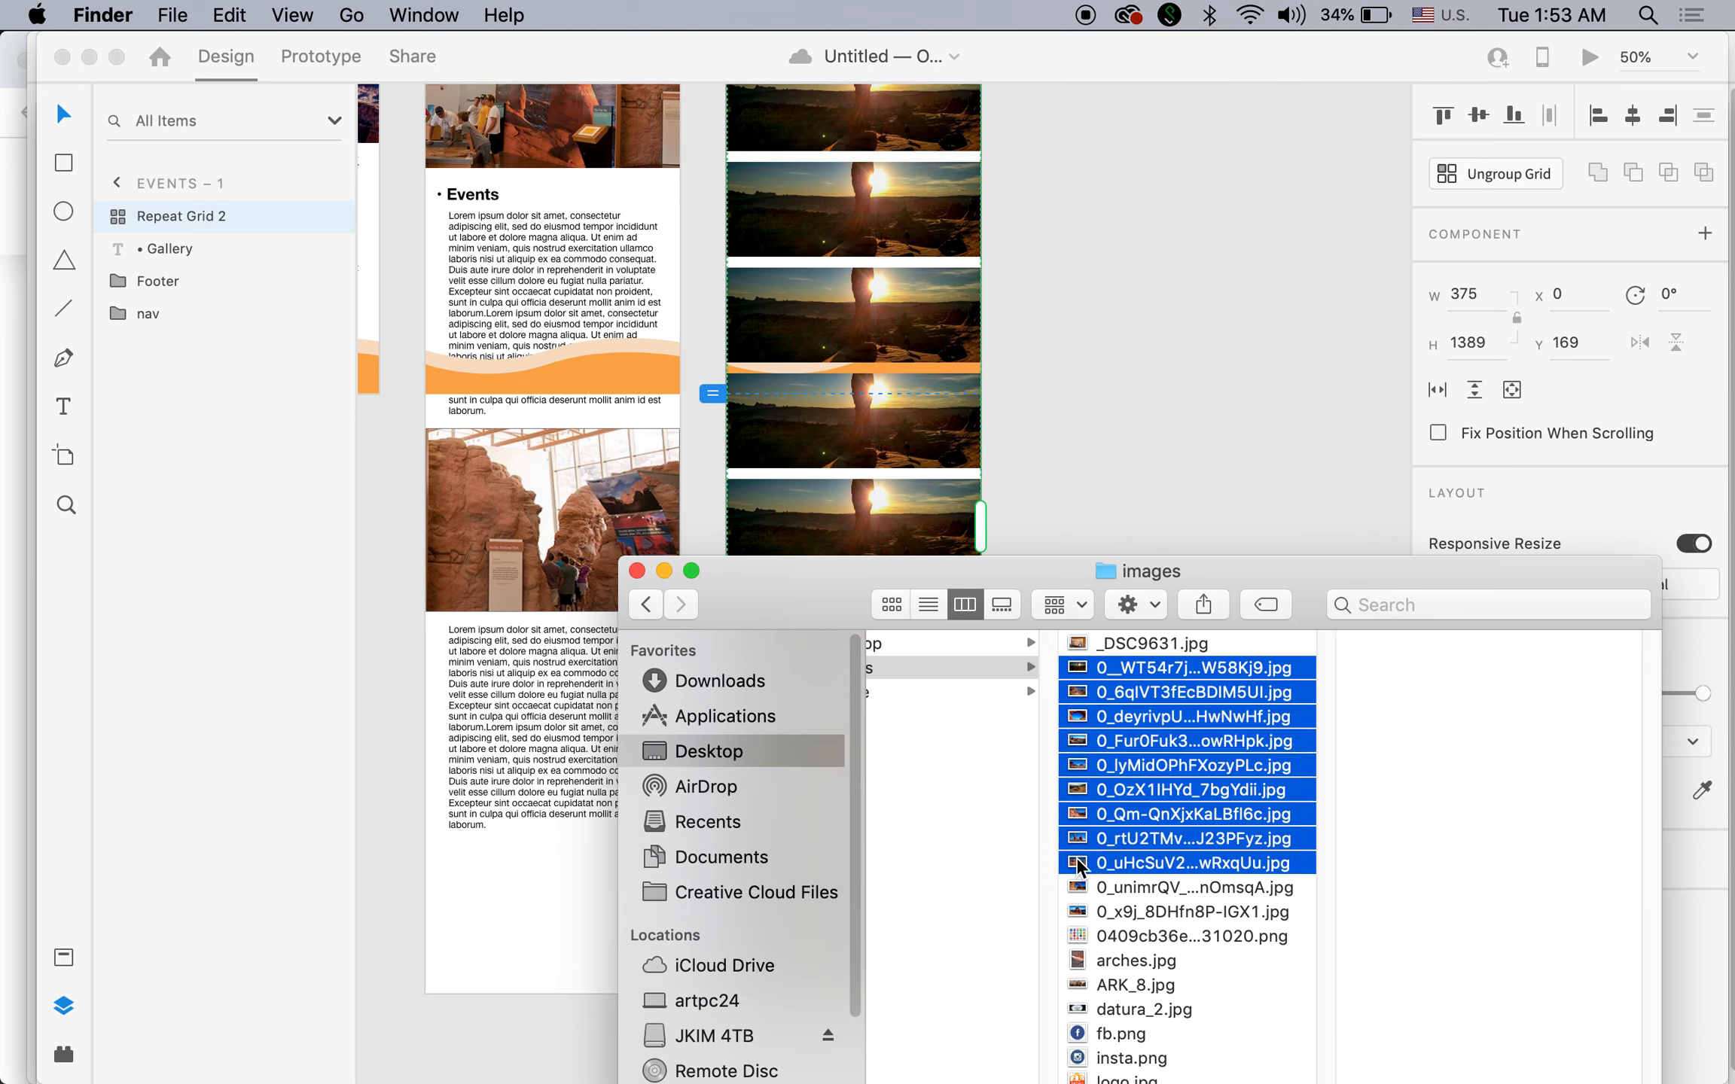
pyautogui.keyDown('shift'); pyautogui.click(1079, 844); pyautogui.keyUp('shift')
pyautogui.moveTo(1088, 677); pyautogui.dragTo(866, 120)
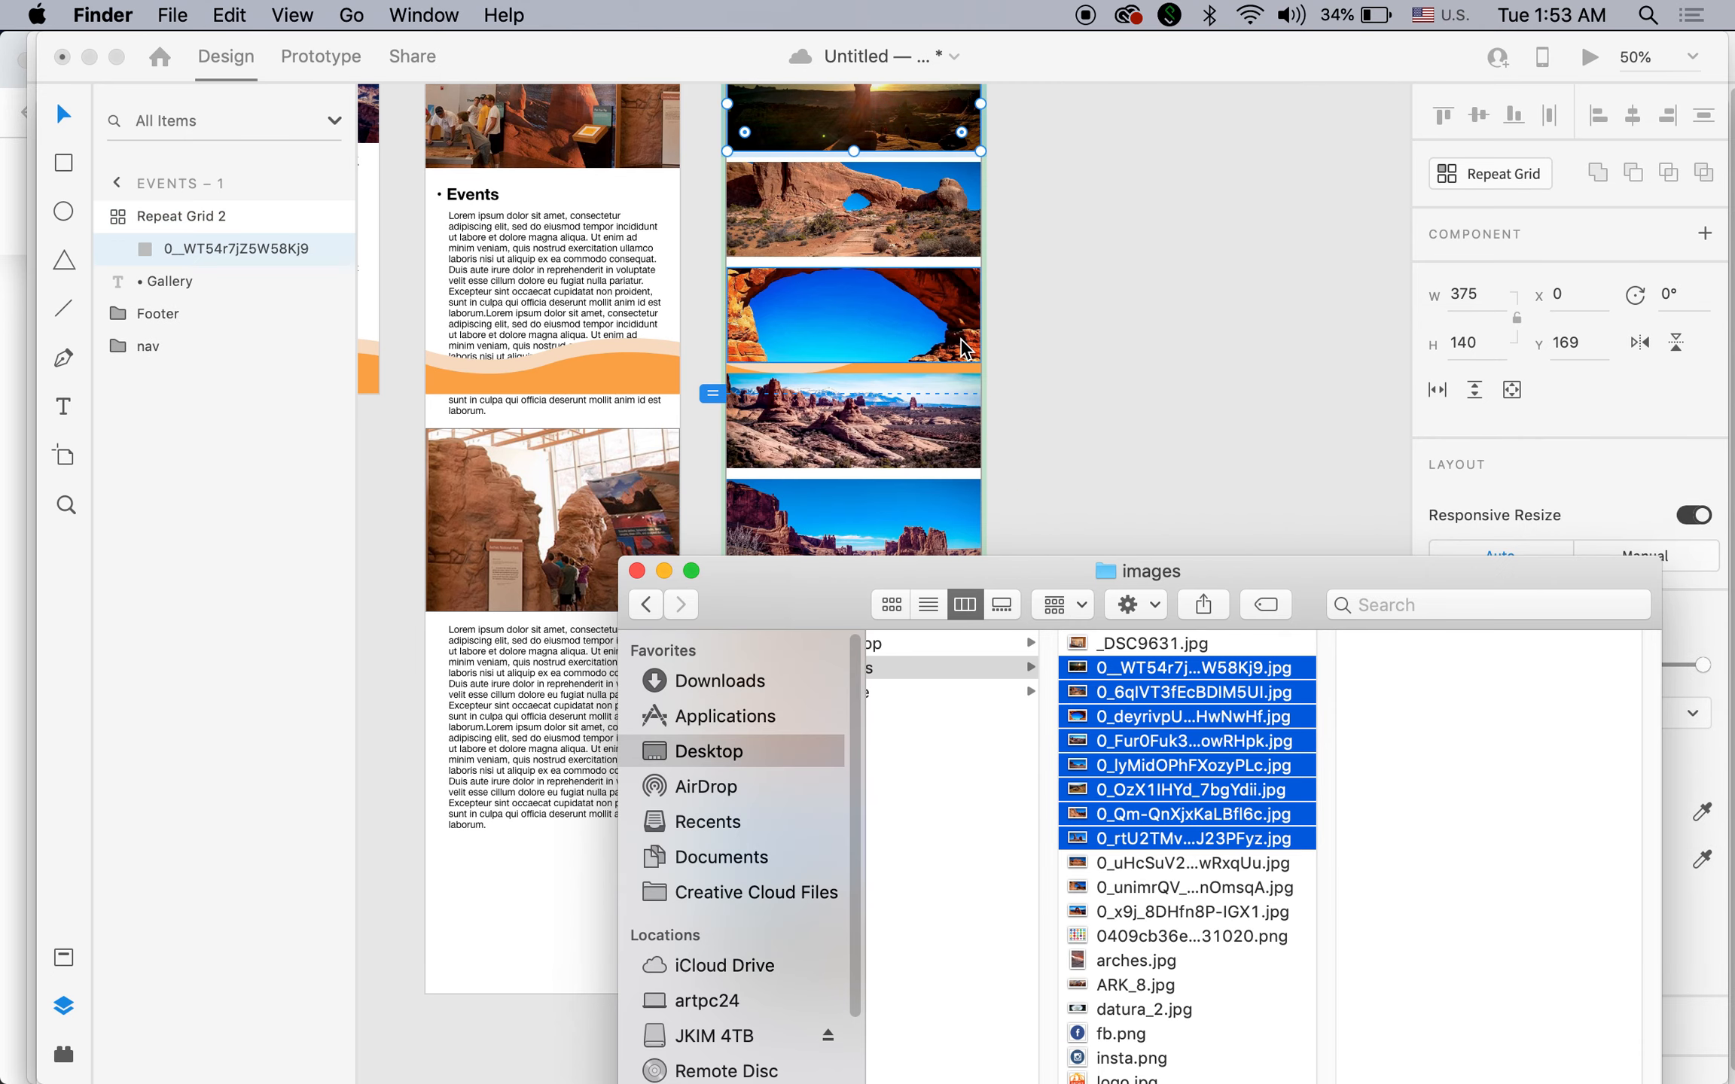
pyautogui.click(1074, 310)
pyautogui.press('space')
pyautogui.moveTo(1123, 309)
pyautogui.mouseDown()
pyautogui.moveTo(1143, 510)
pyautogui.moveTo(1128, 299)
pyautogui.mouseUp()
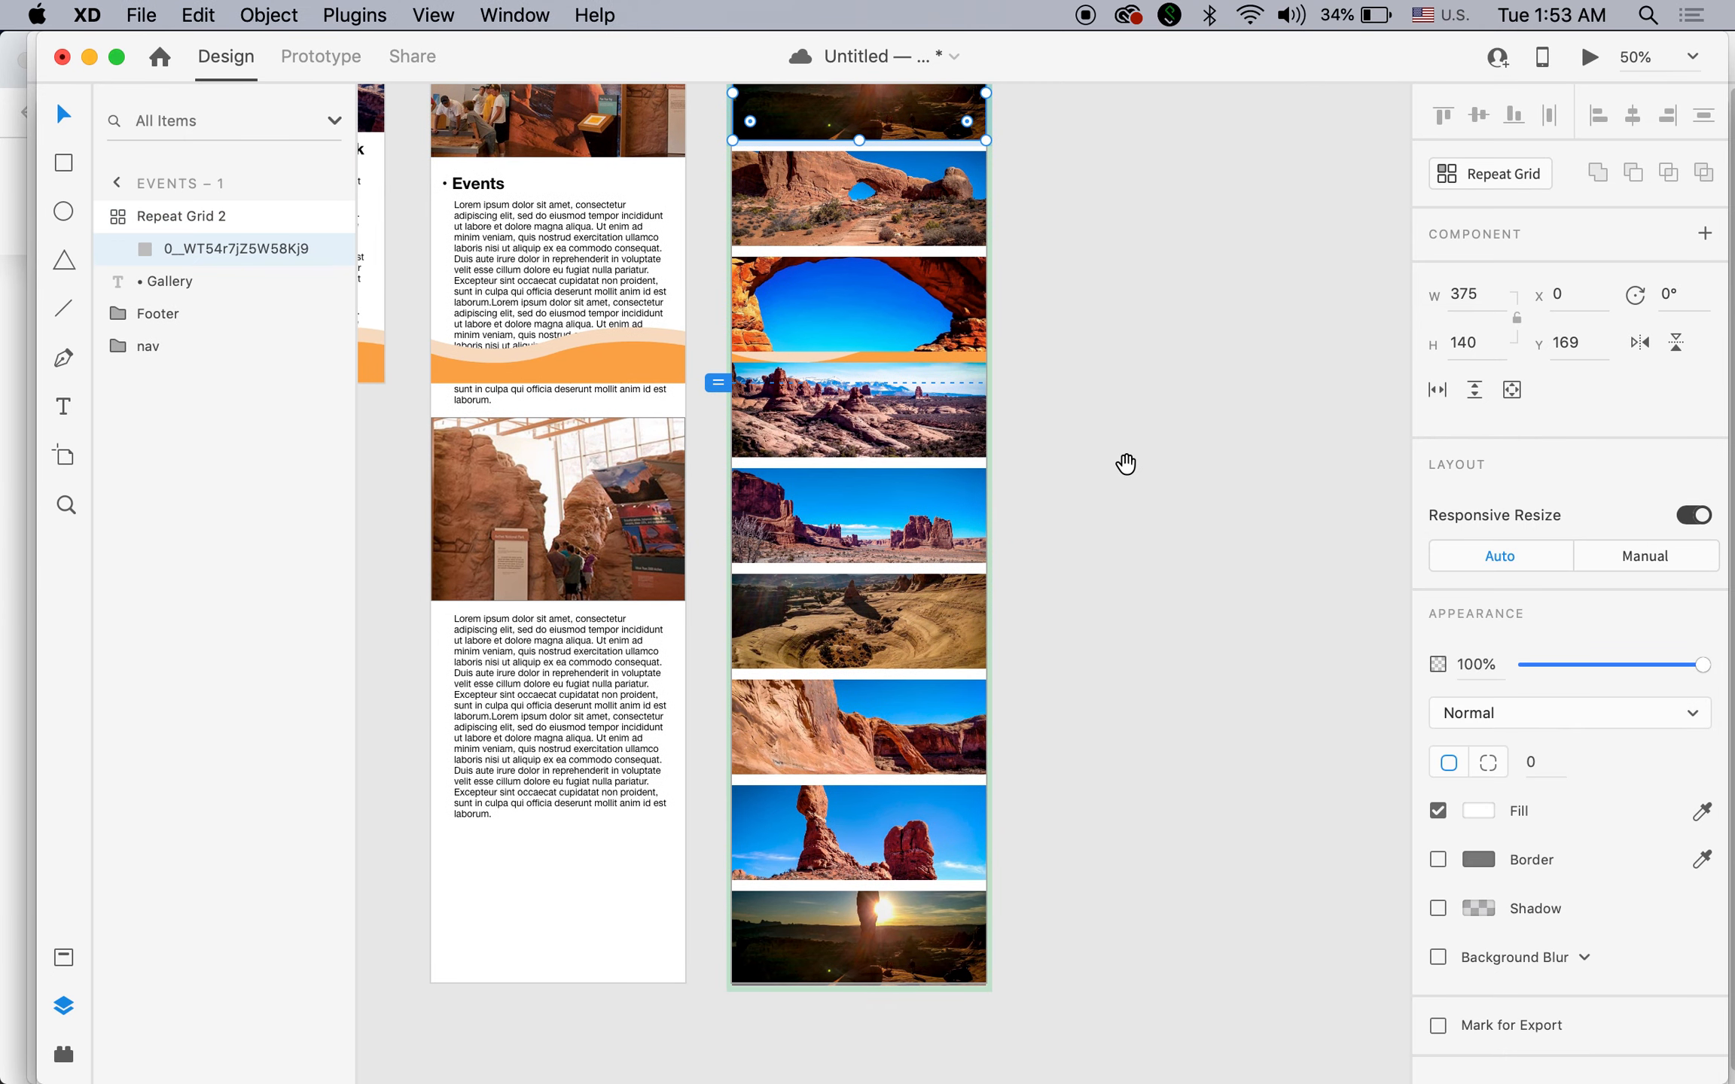
pyautogui.moveTo(1126, 463); pyautogui.dragTo(1143, 558)
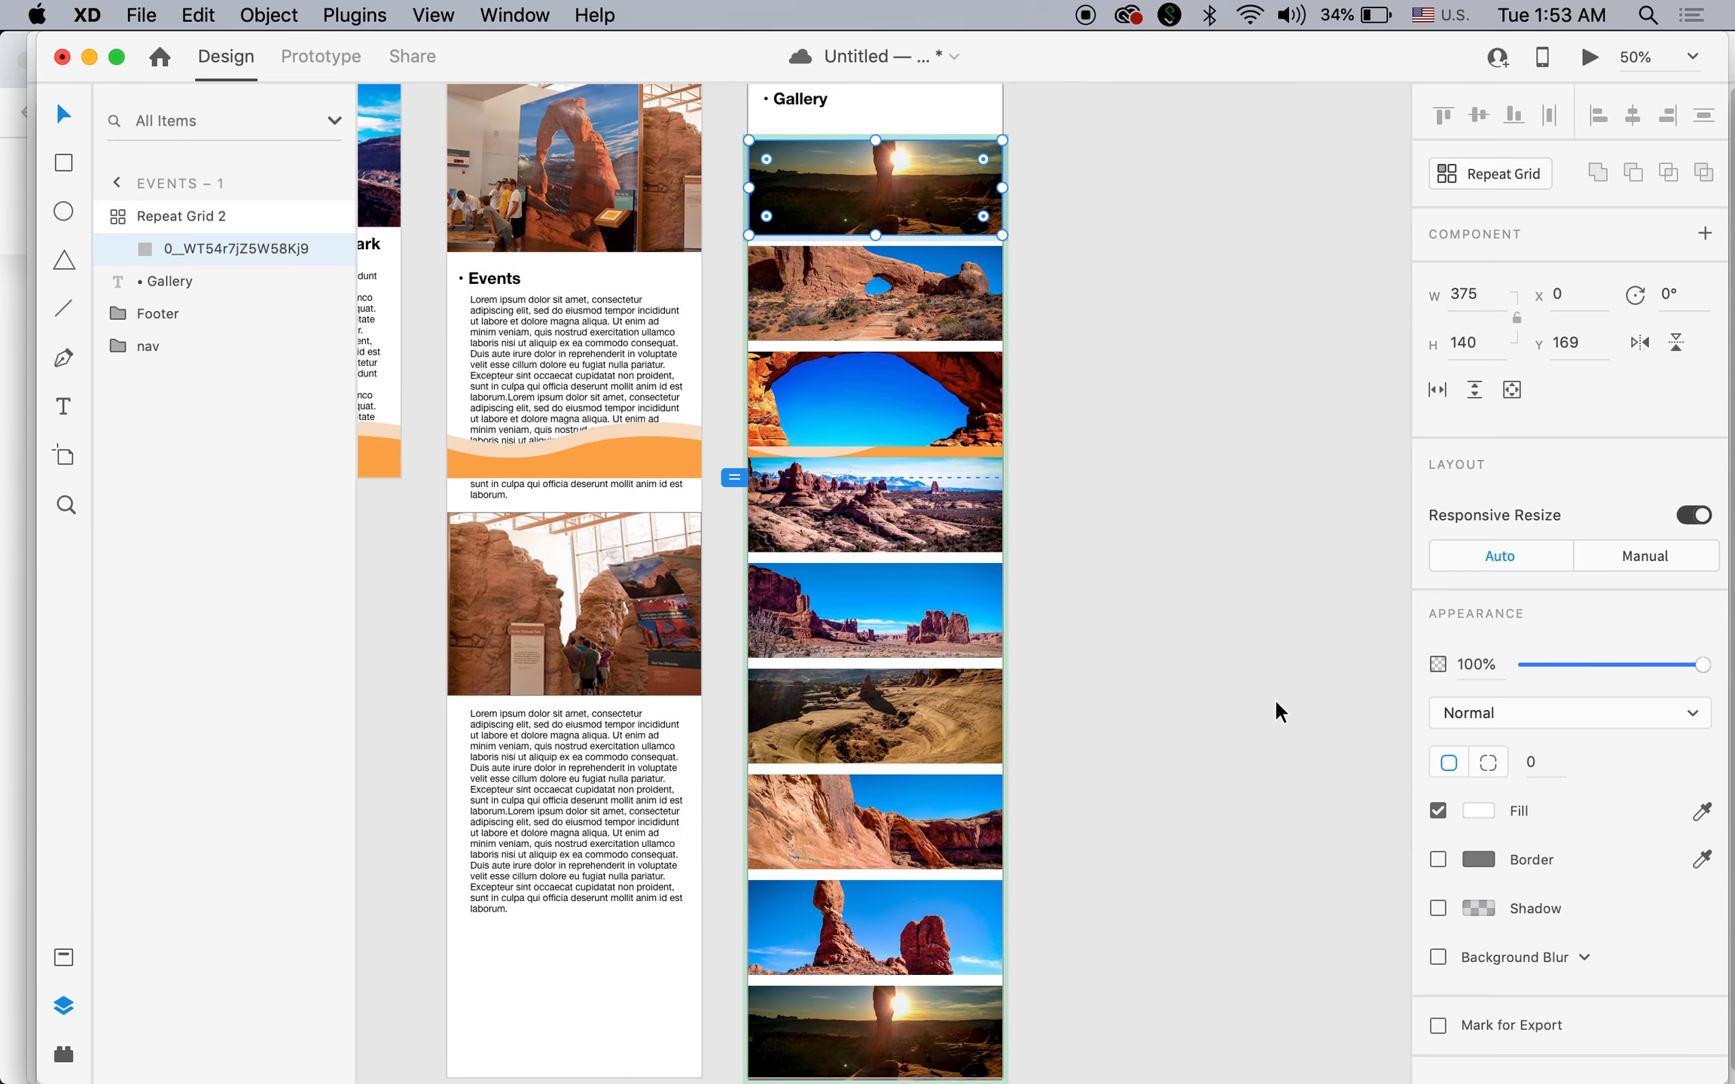
# Move the Footer and nav groups above the repeat grid in the layer order and check both groups' fixed scrolling setting.
pyautogui.click(147, 346)
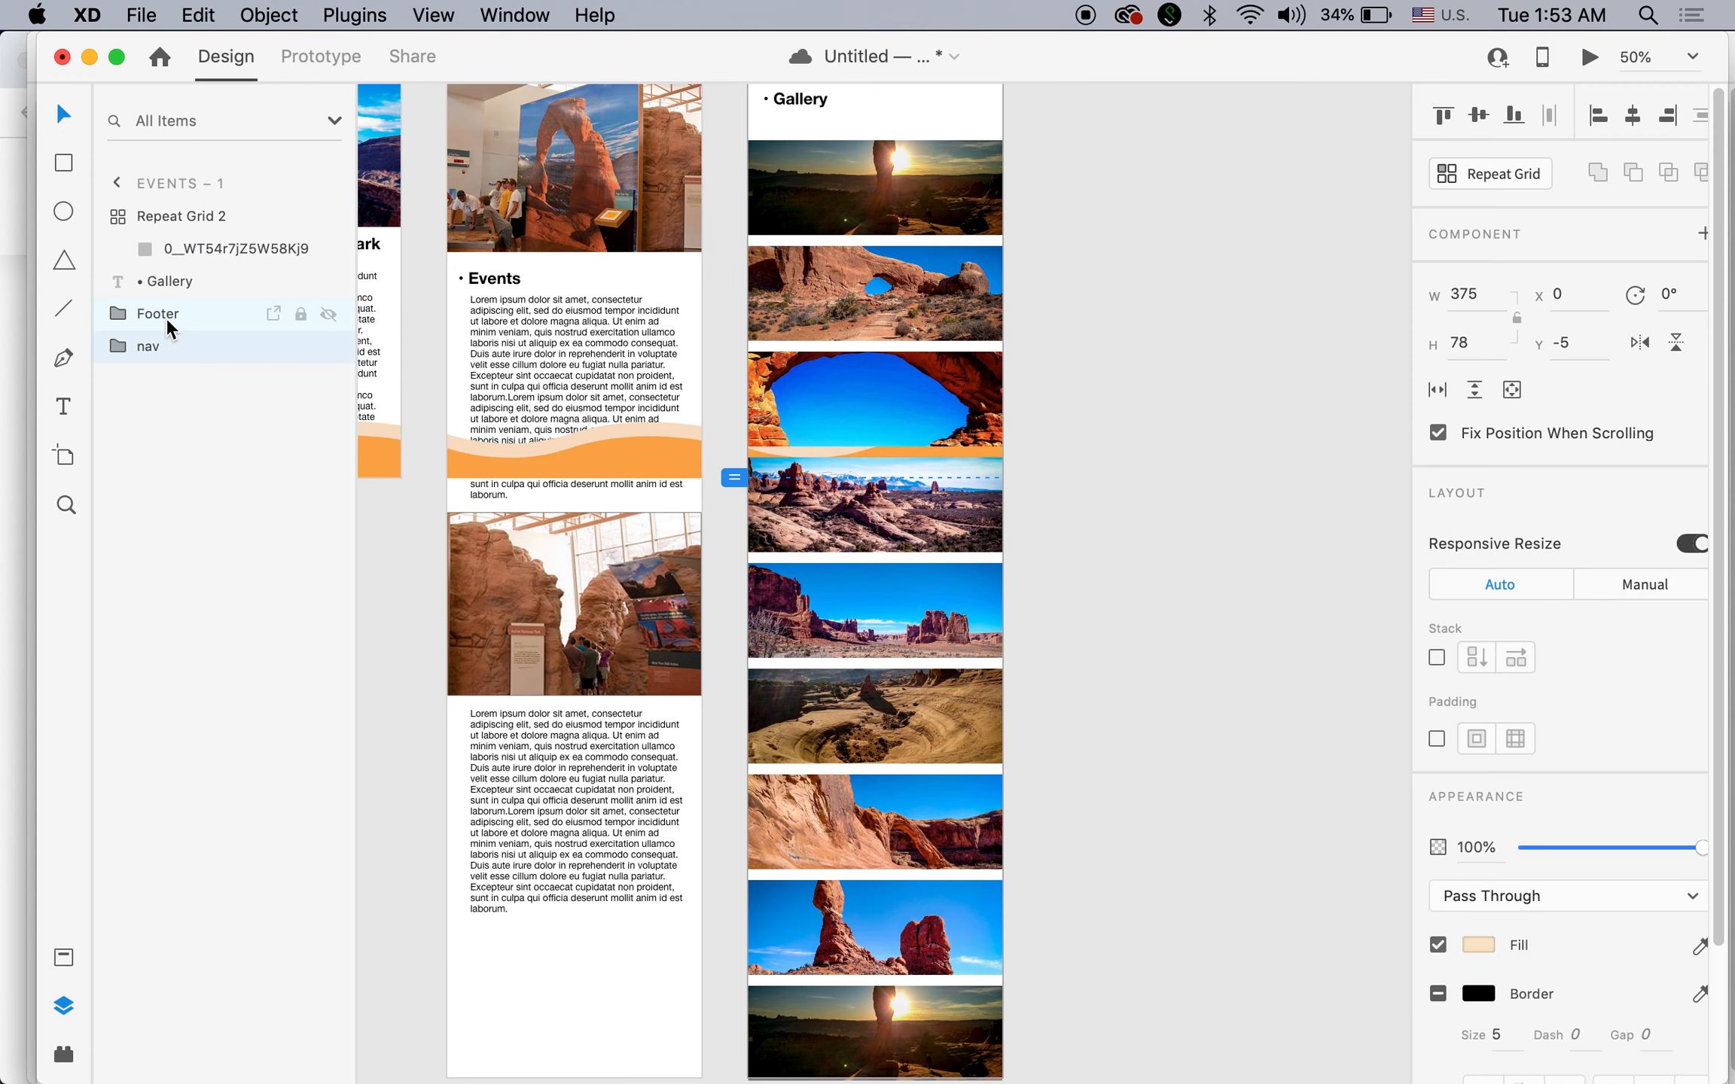
pyautogui.keyDown('shift'); pyautogui.click(165, 317); pyautogui.keyUp('shift')
pyautogui.moveTo(117, 313); pyautogui.dragTo(125, 213)
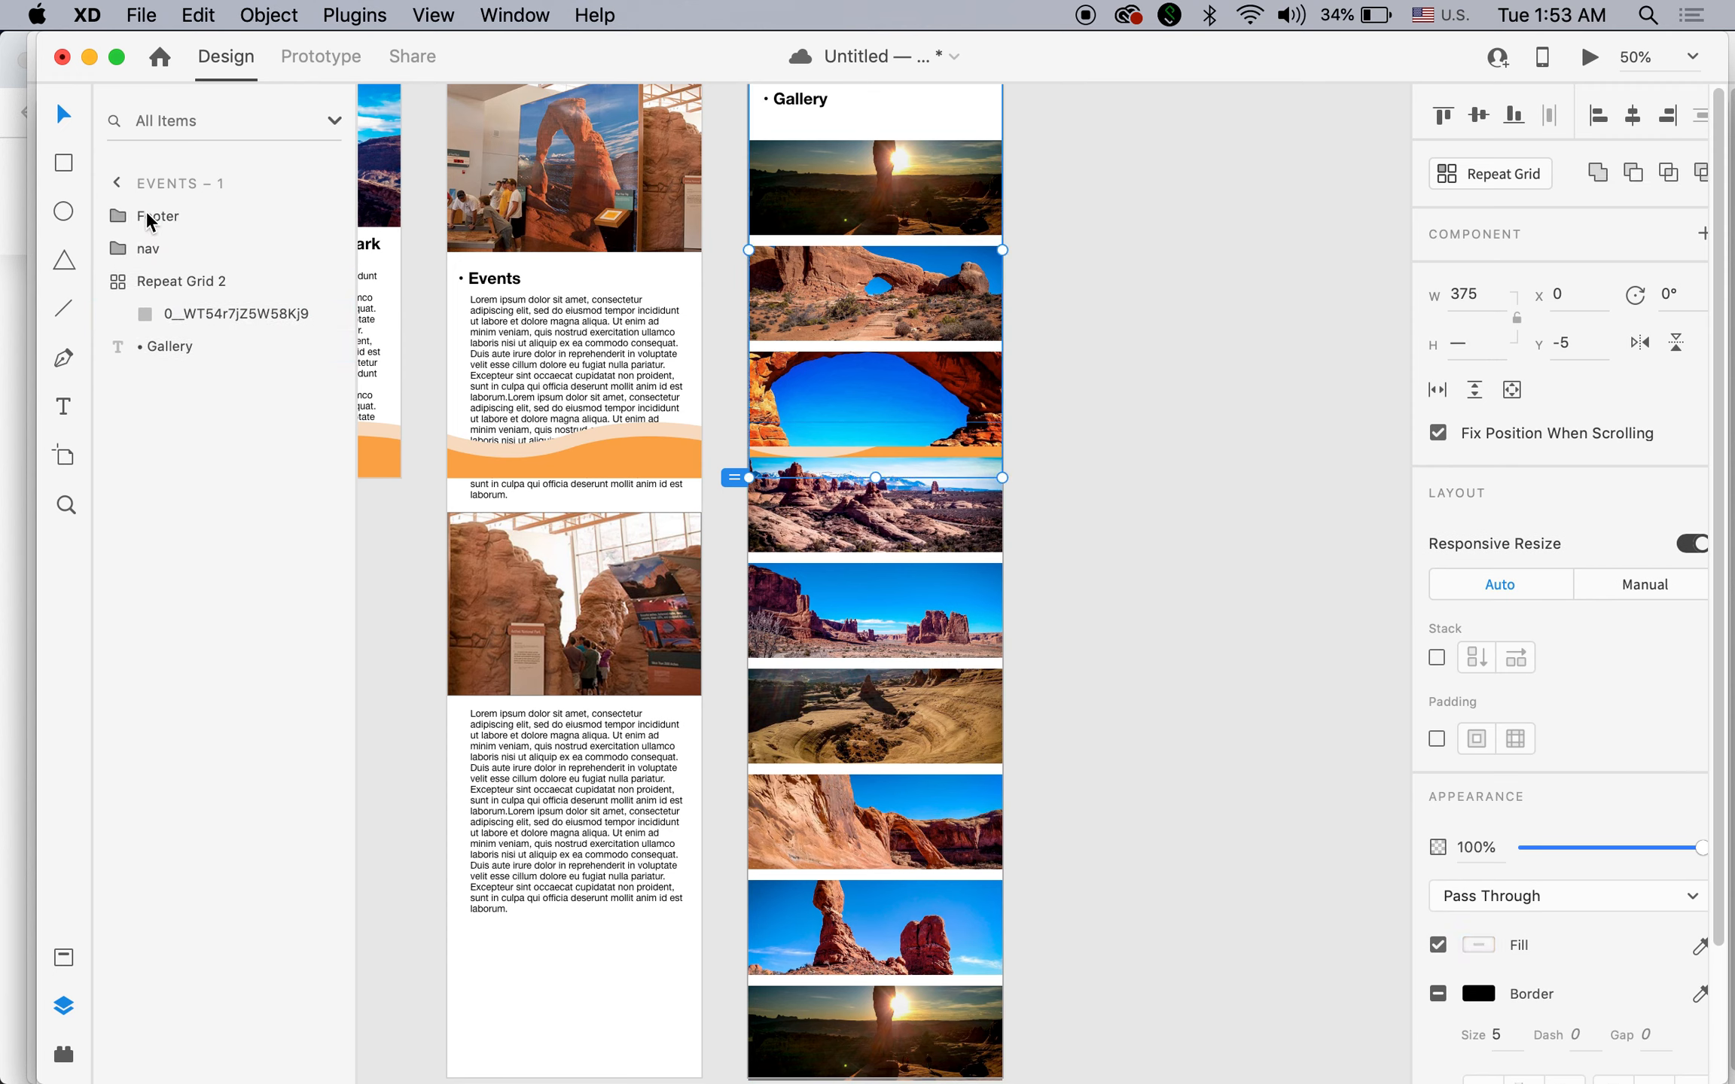
pyautogui.click(1193, 497)
pyautogui.moveTo(1162, 597); pyautogui.dragTo(1184, 766)
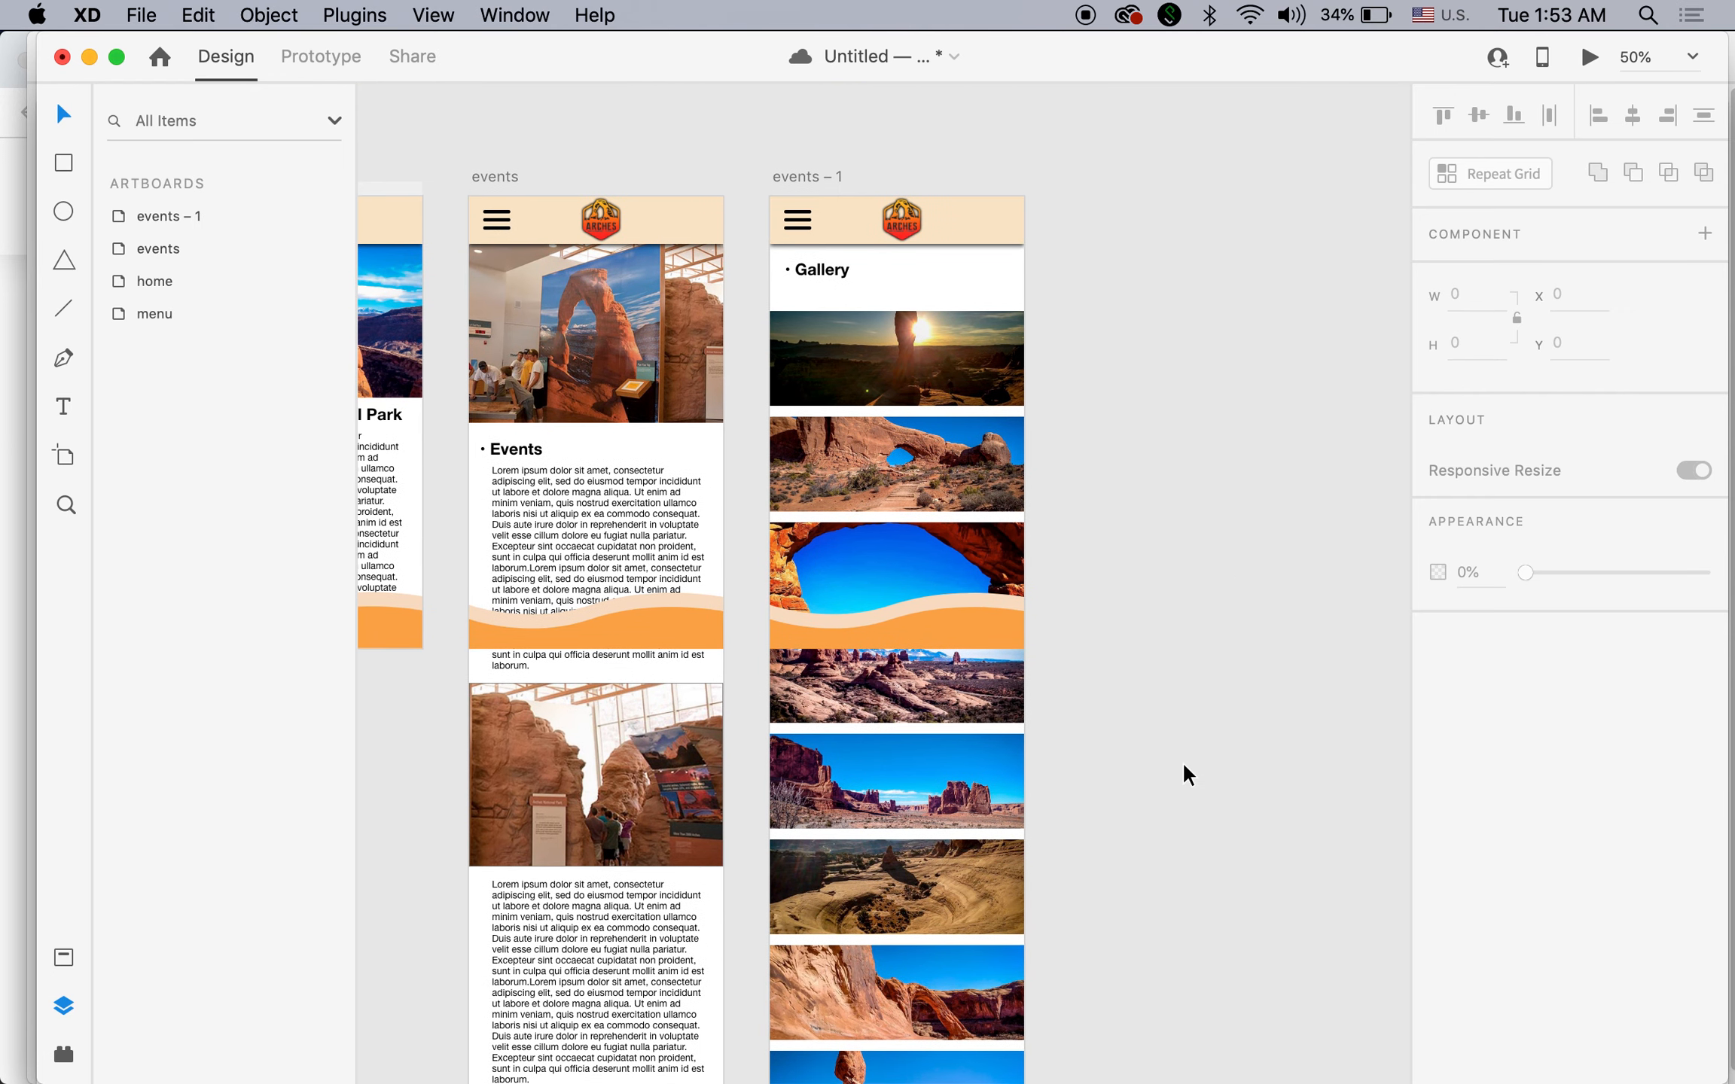
pyautogui.click(974, 215)
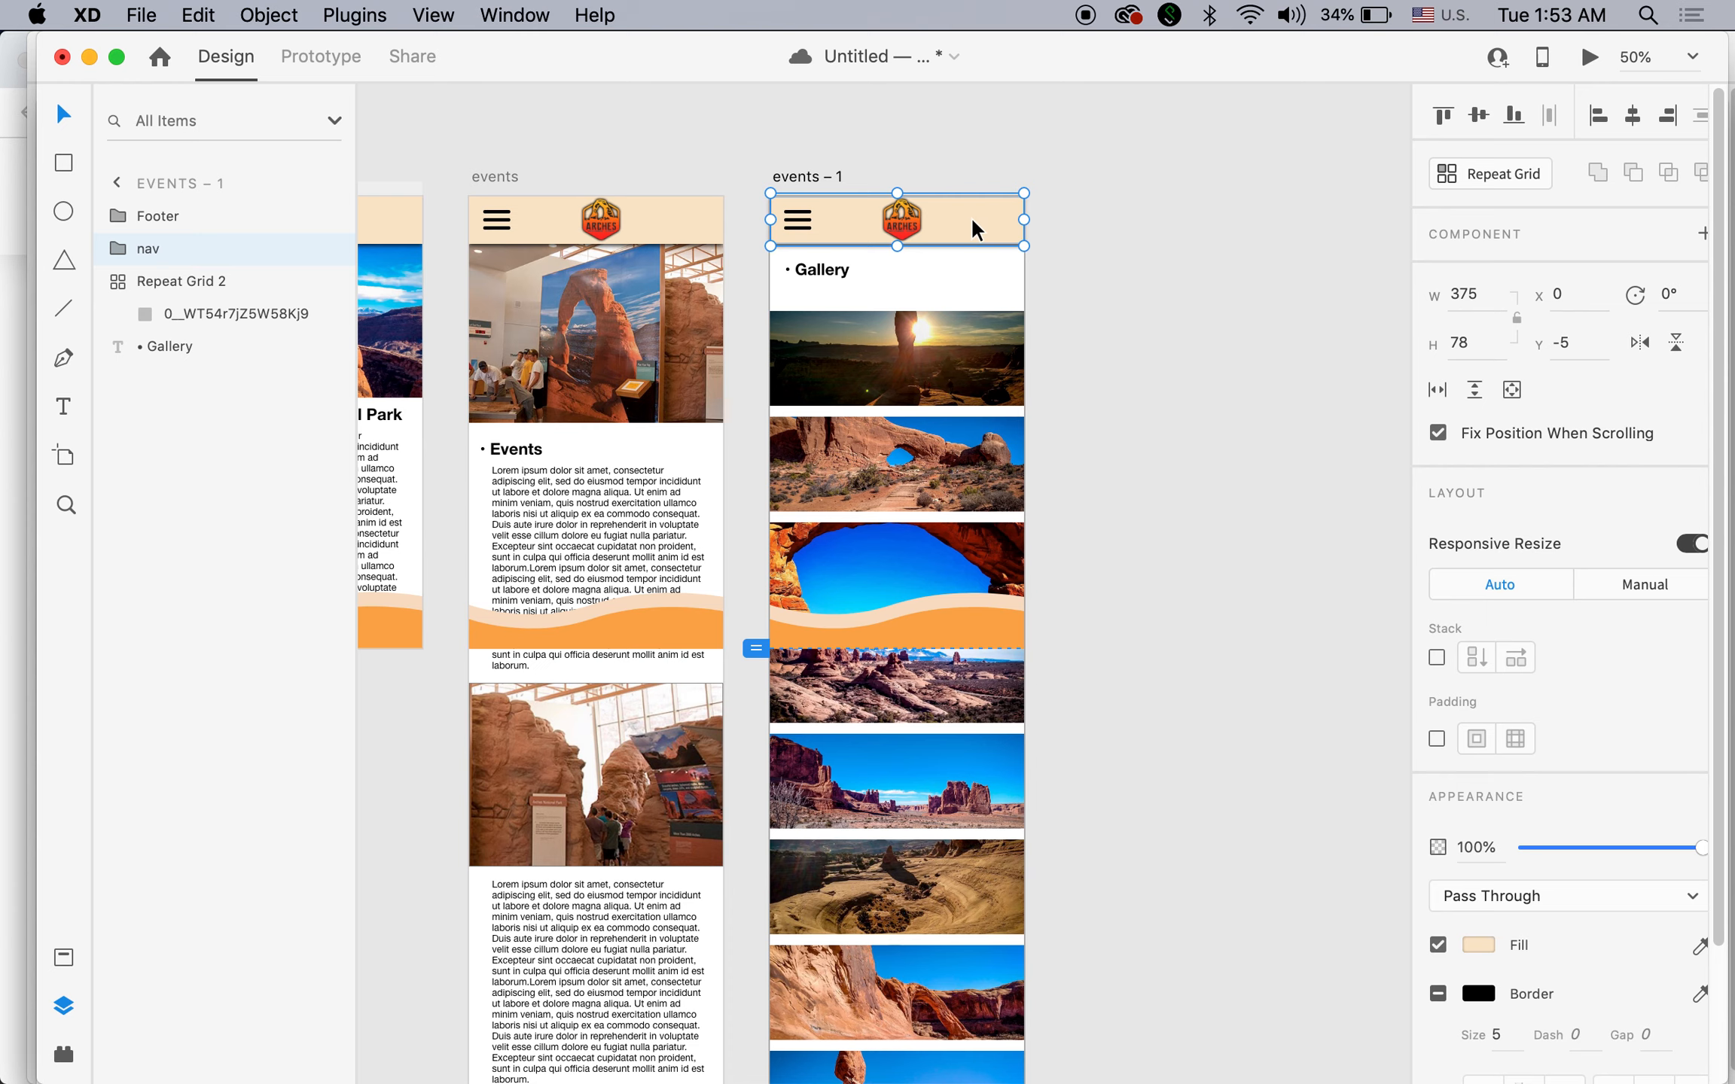
pyautogui.click(984, 619)
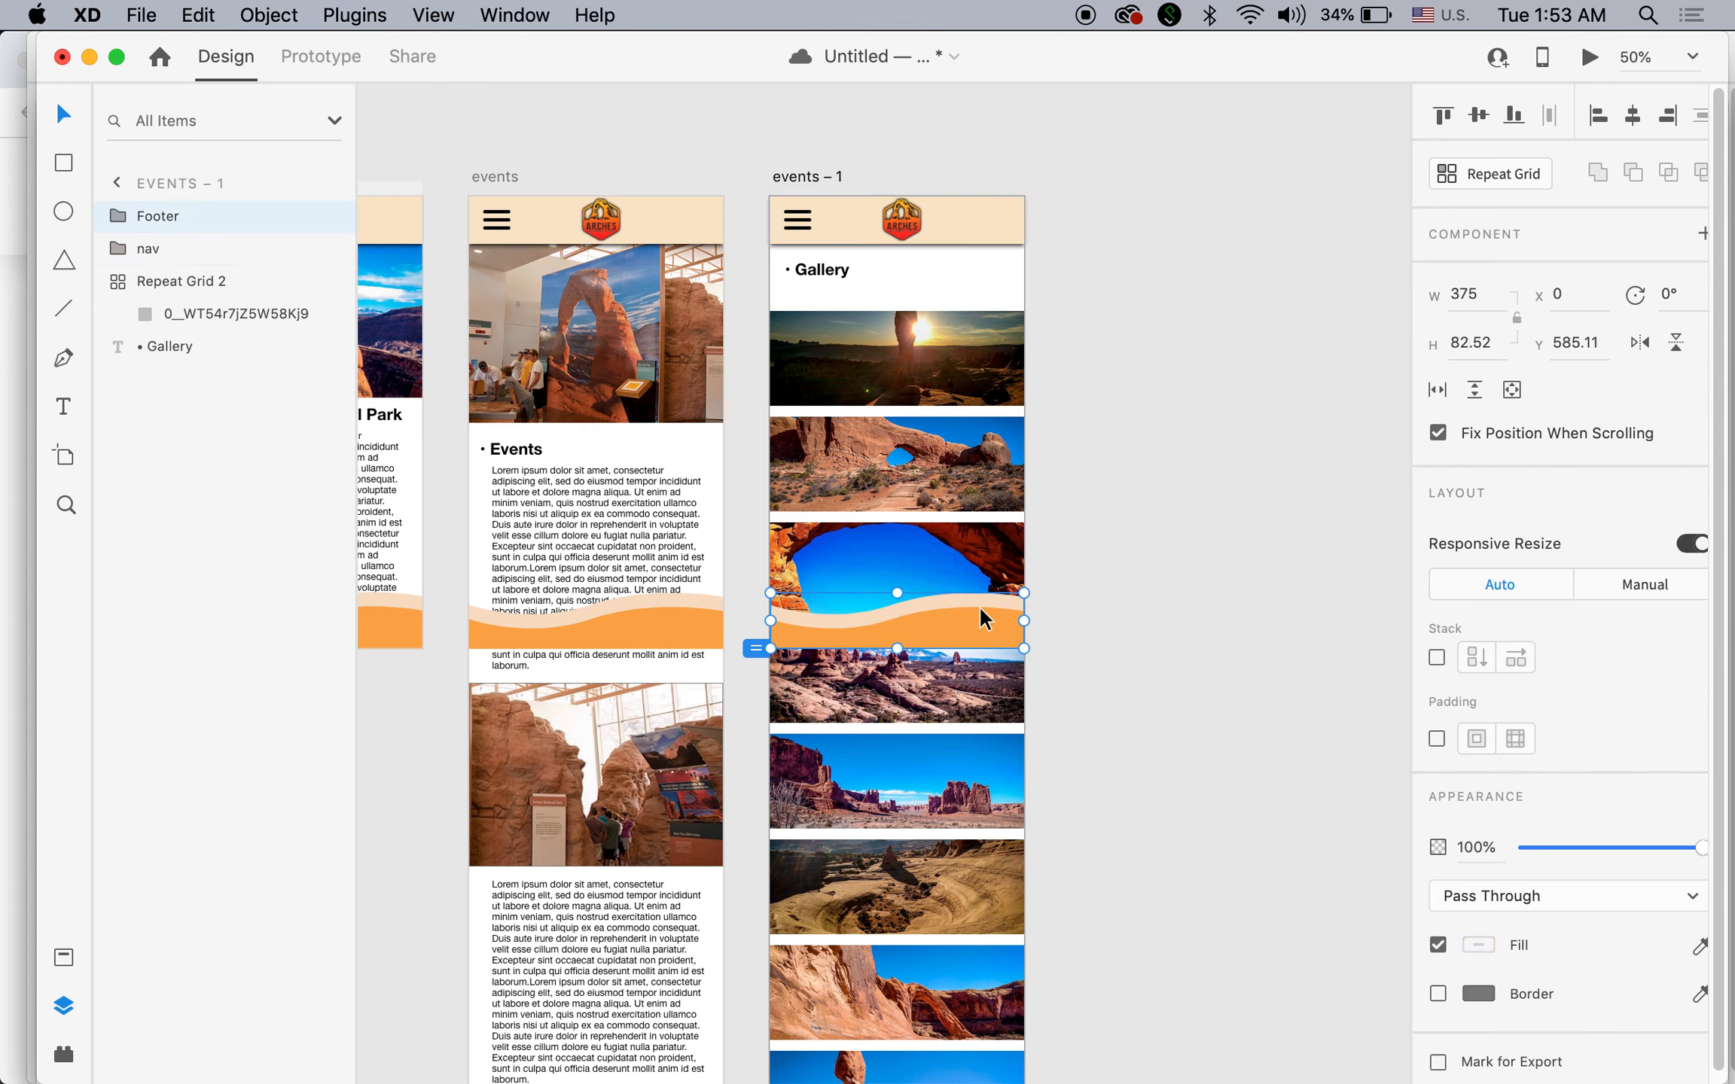
pyautogui.click(1348, 619)
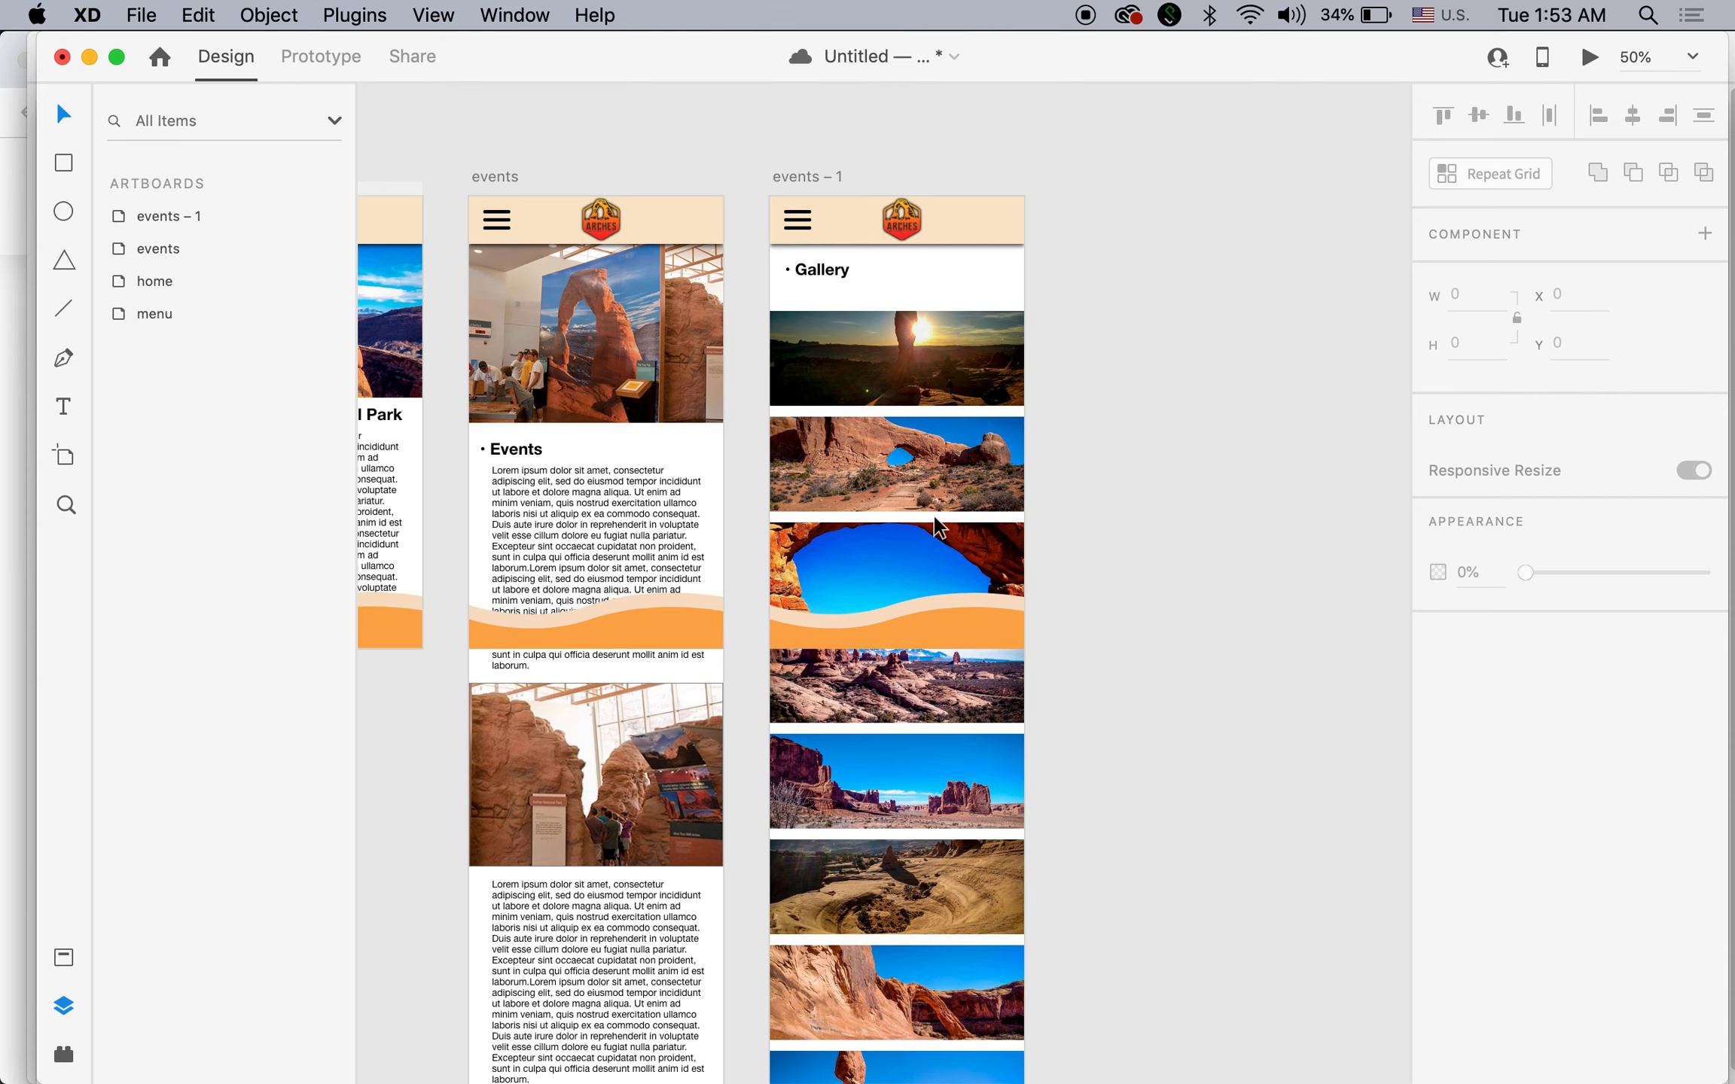
# Link the Gallery text in the menu artboard to the events – 1 artboard with a tap-triggered Dissolve transition.
pyautogui.hscroll(-5, 1123, 427)
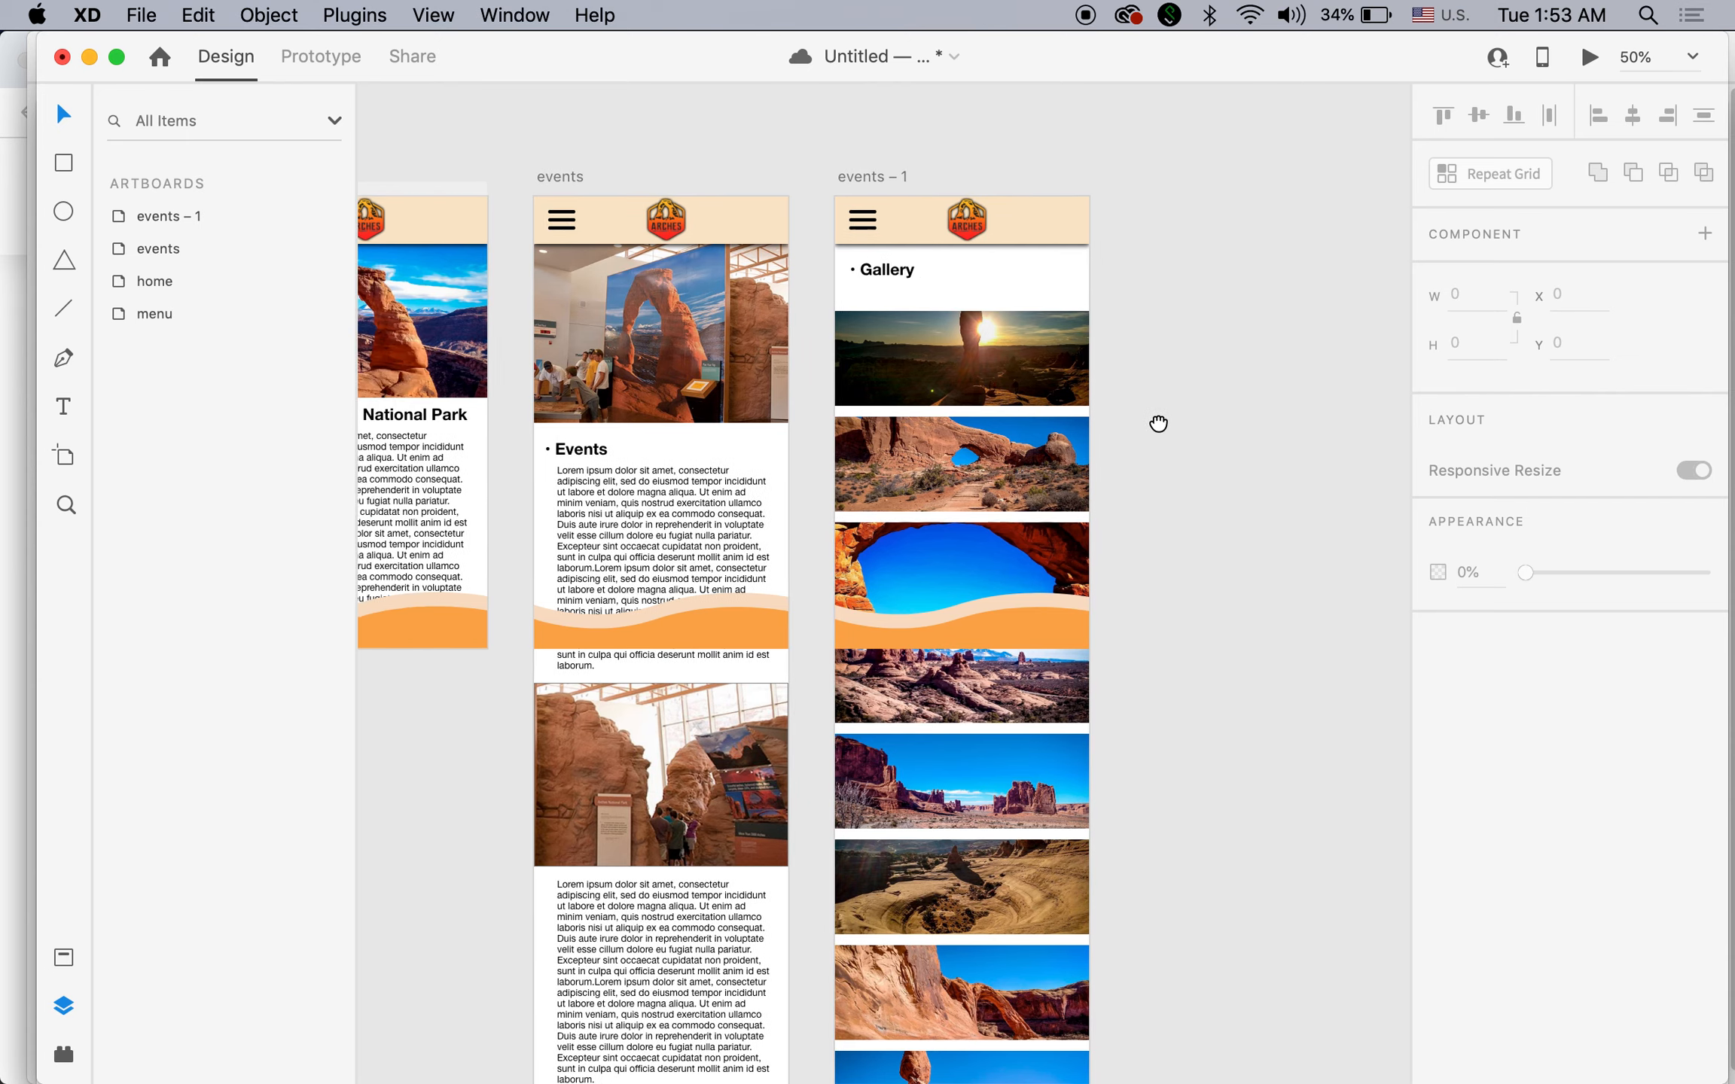
pyautogui.click(317, 57)
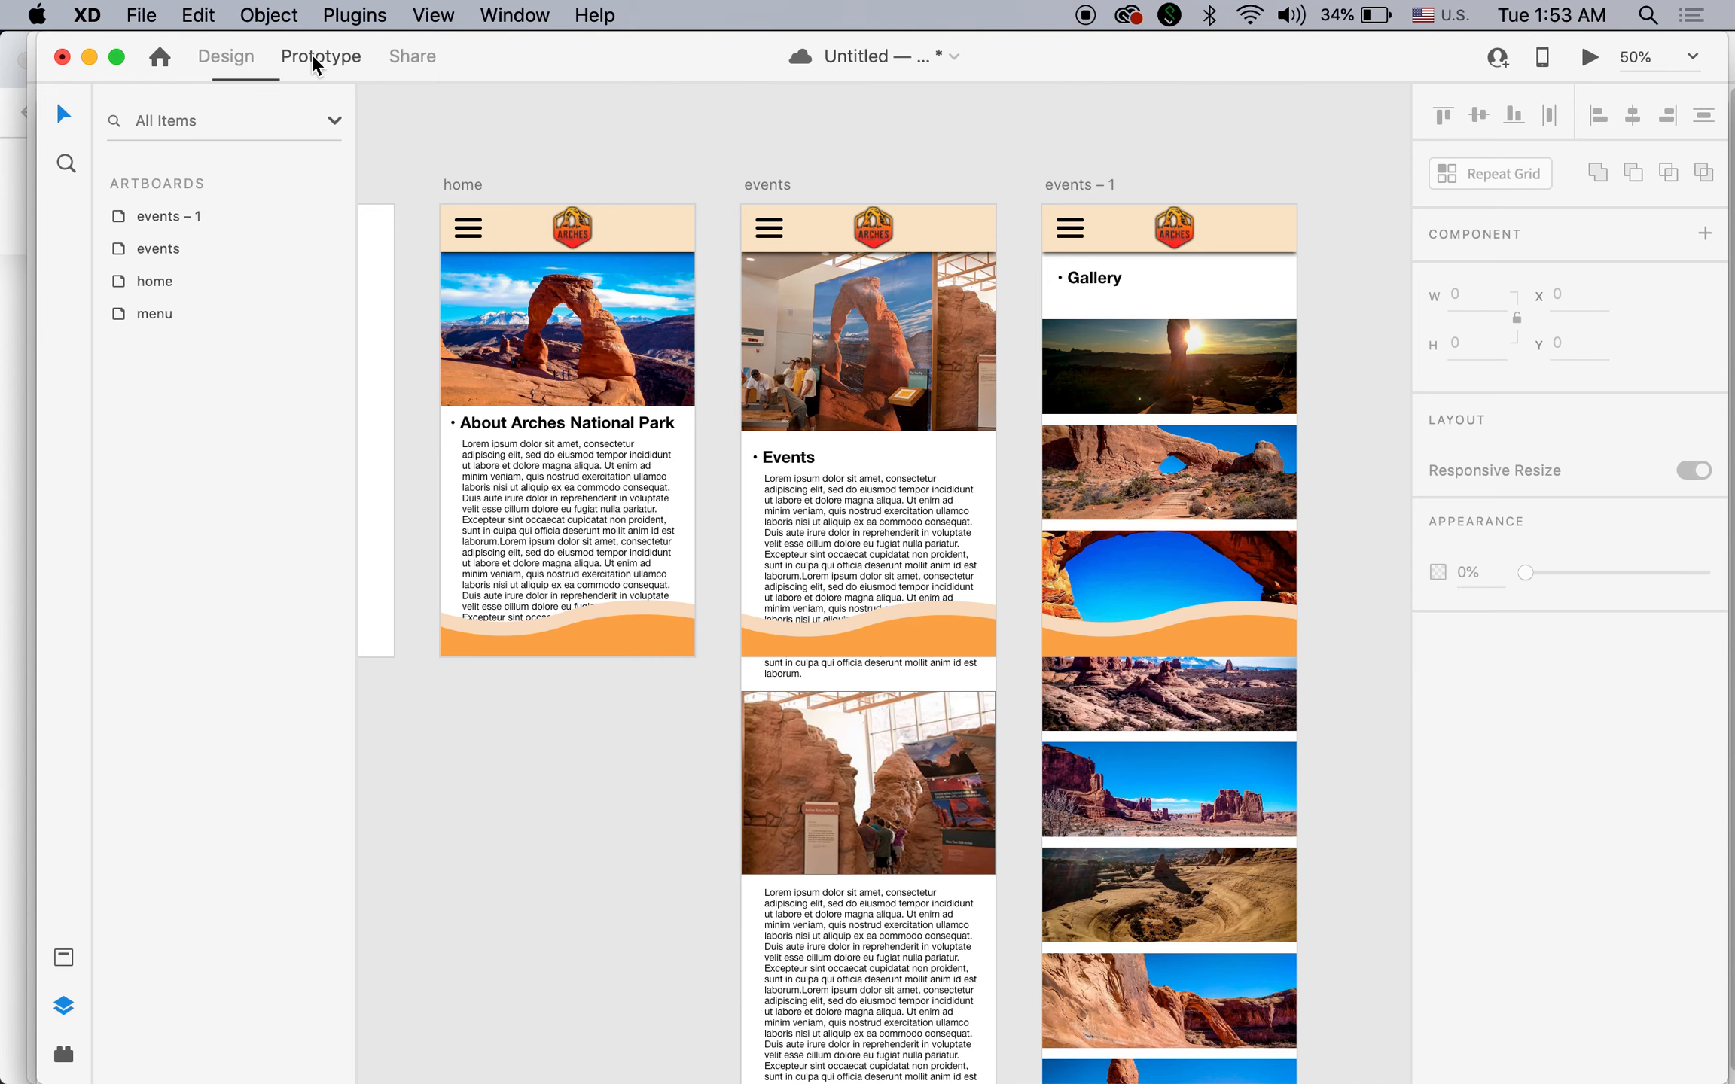
pyautogui.hscroll(-4, 561, 166)
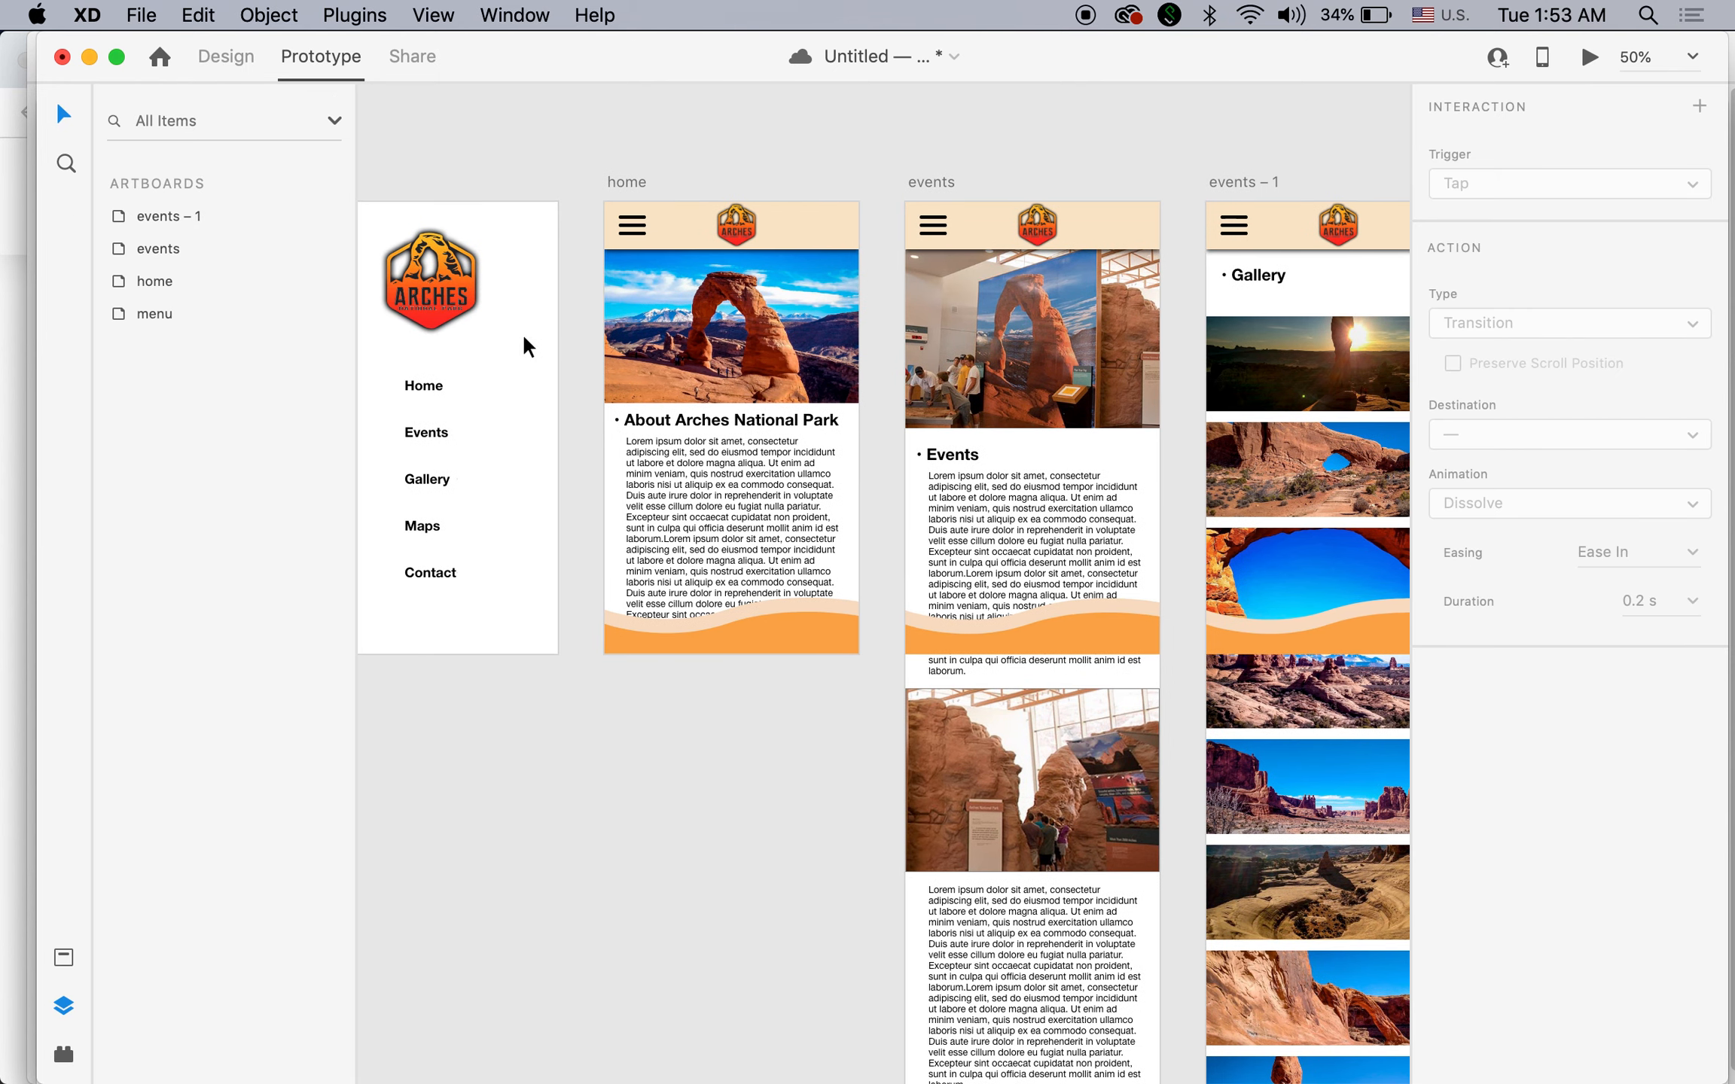
pyautogui.click(424, 484)
pyautogui.doubleClick(424, 478)
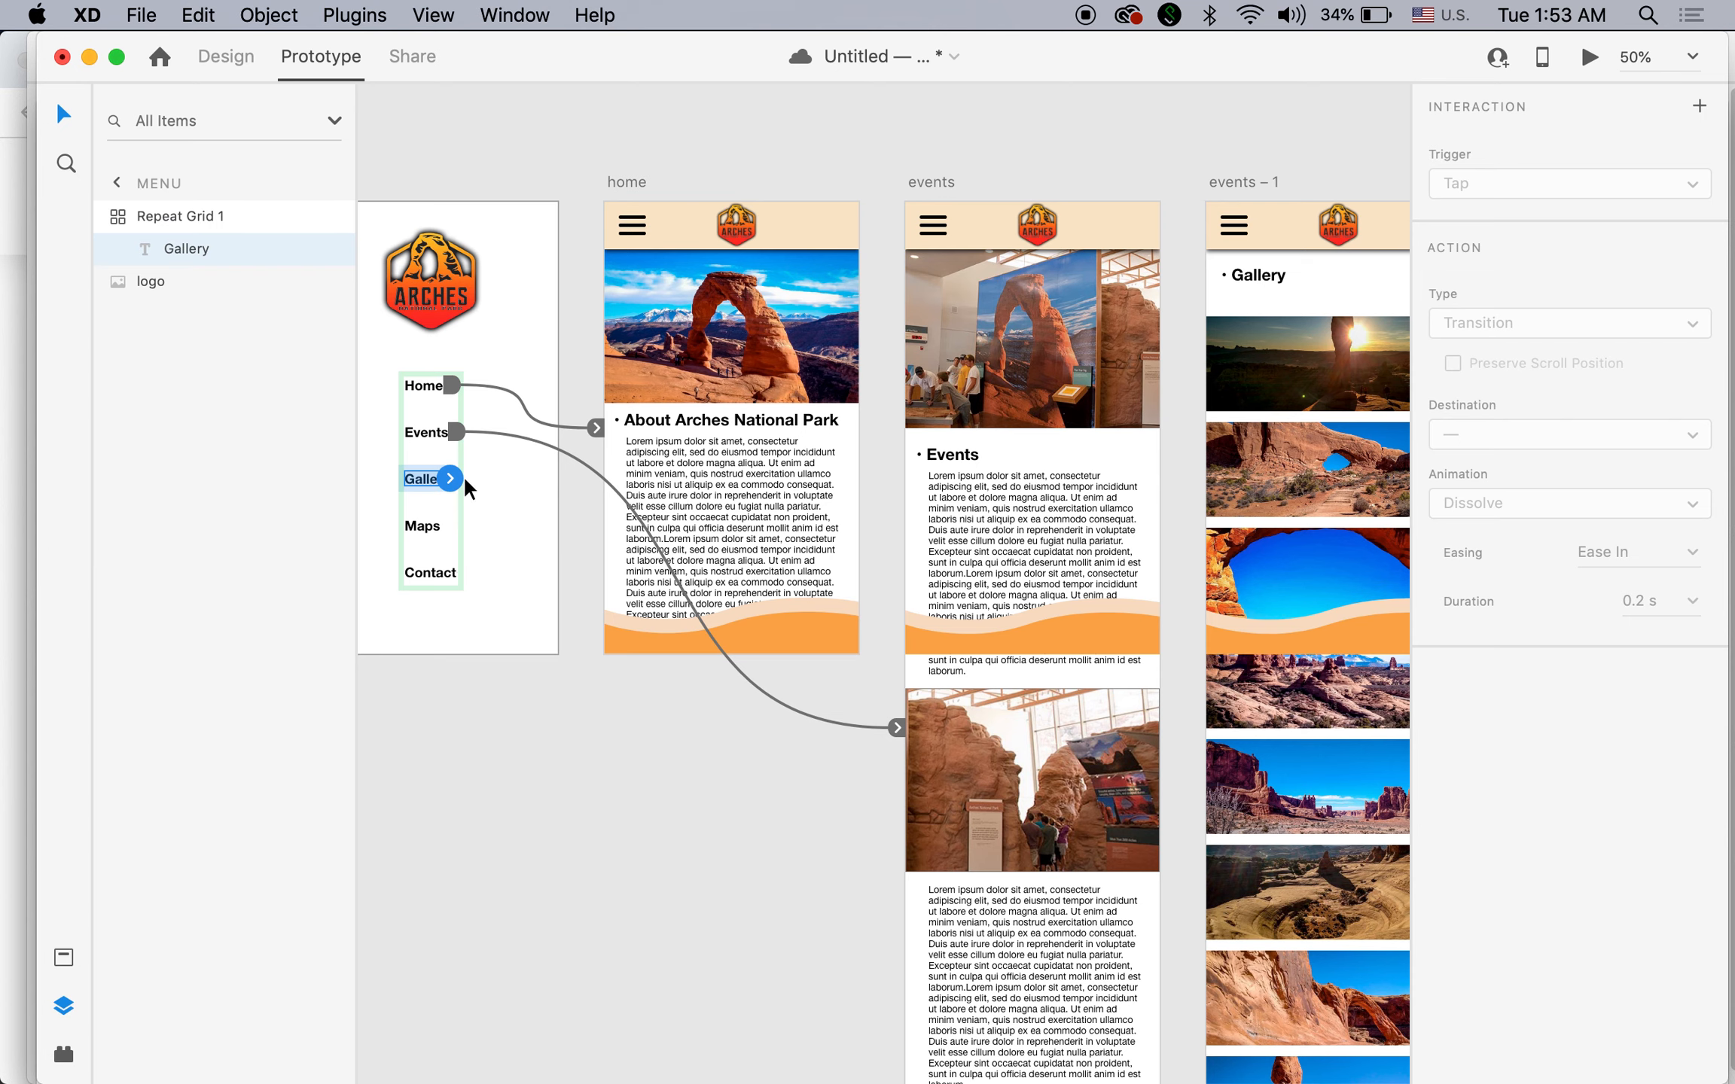
pyautogui.moveTo(449, 474); pyautogui.dragTo(1221, 559)
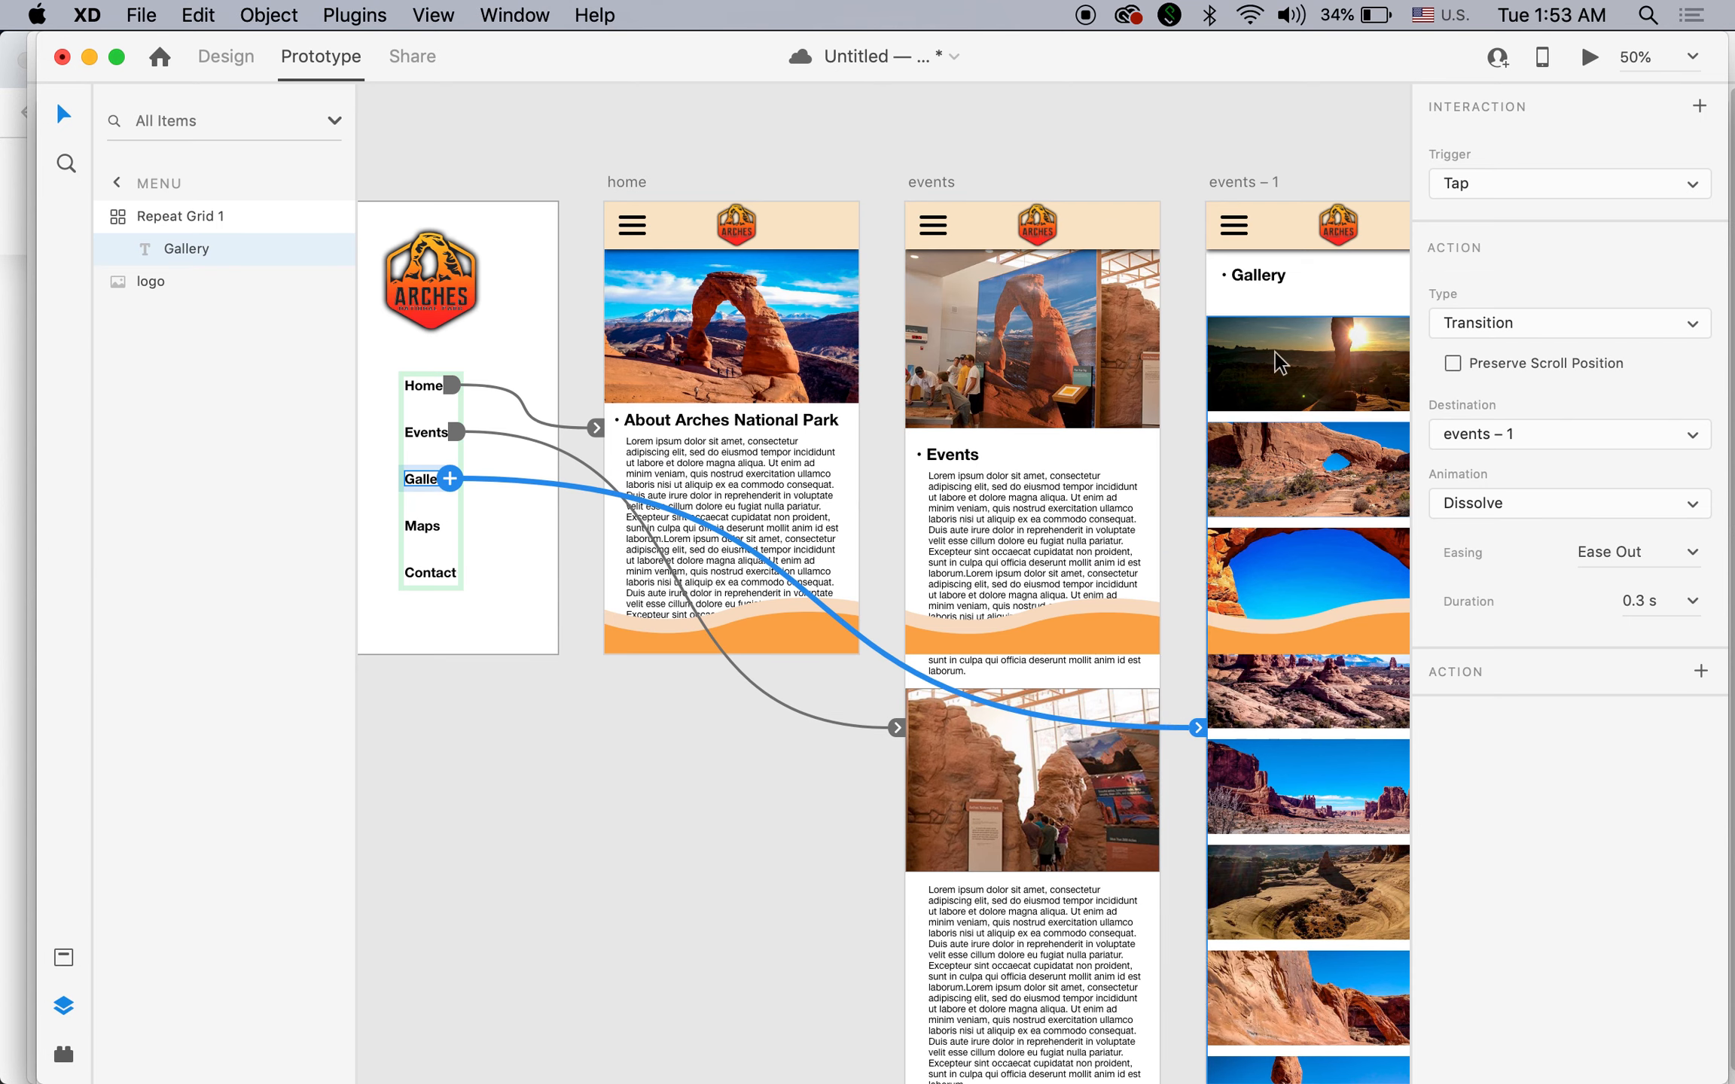
# Link the hamburger icon in the events – 1 nav back to the menu artboard with a tap transition.
pyautogui.click(1236, 226)
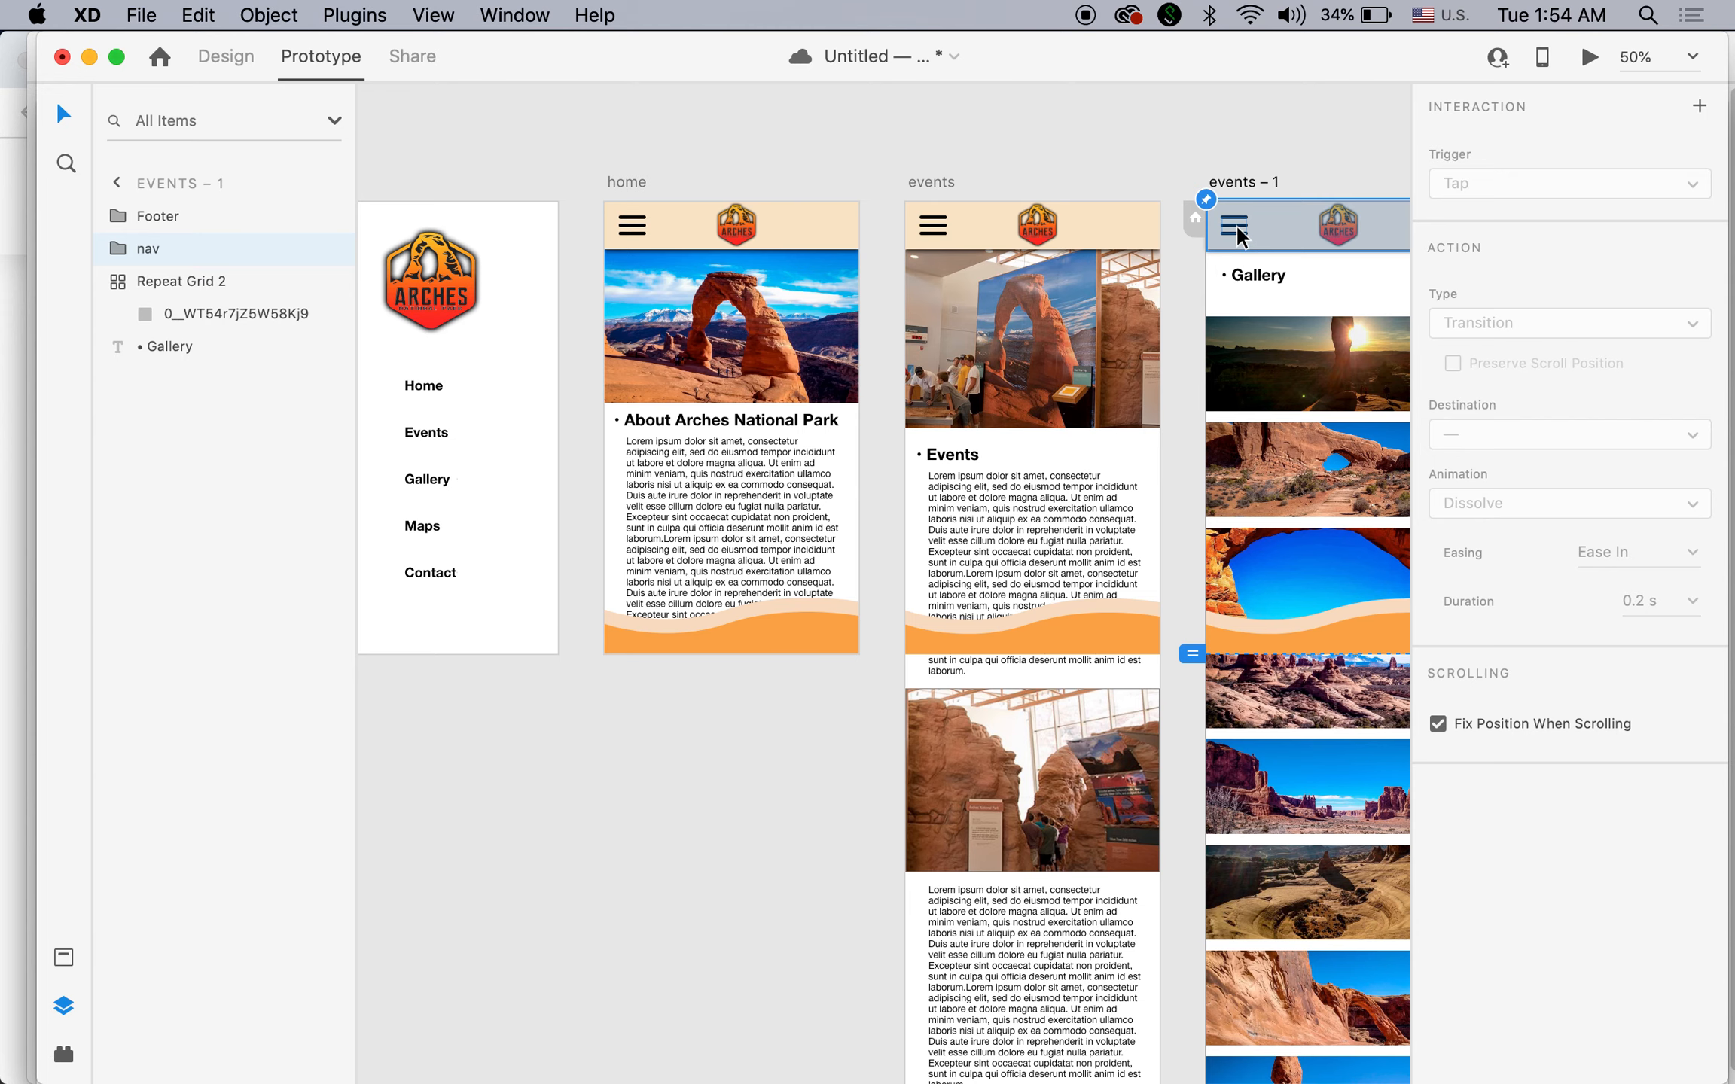
pyautogui.doubleClick(1237, 224)
pyautogui.moveTo(1243, 221); pyautogui.dragTo(518, 373)
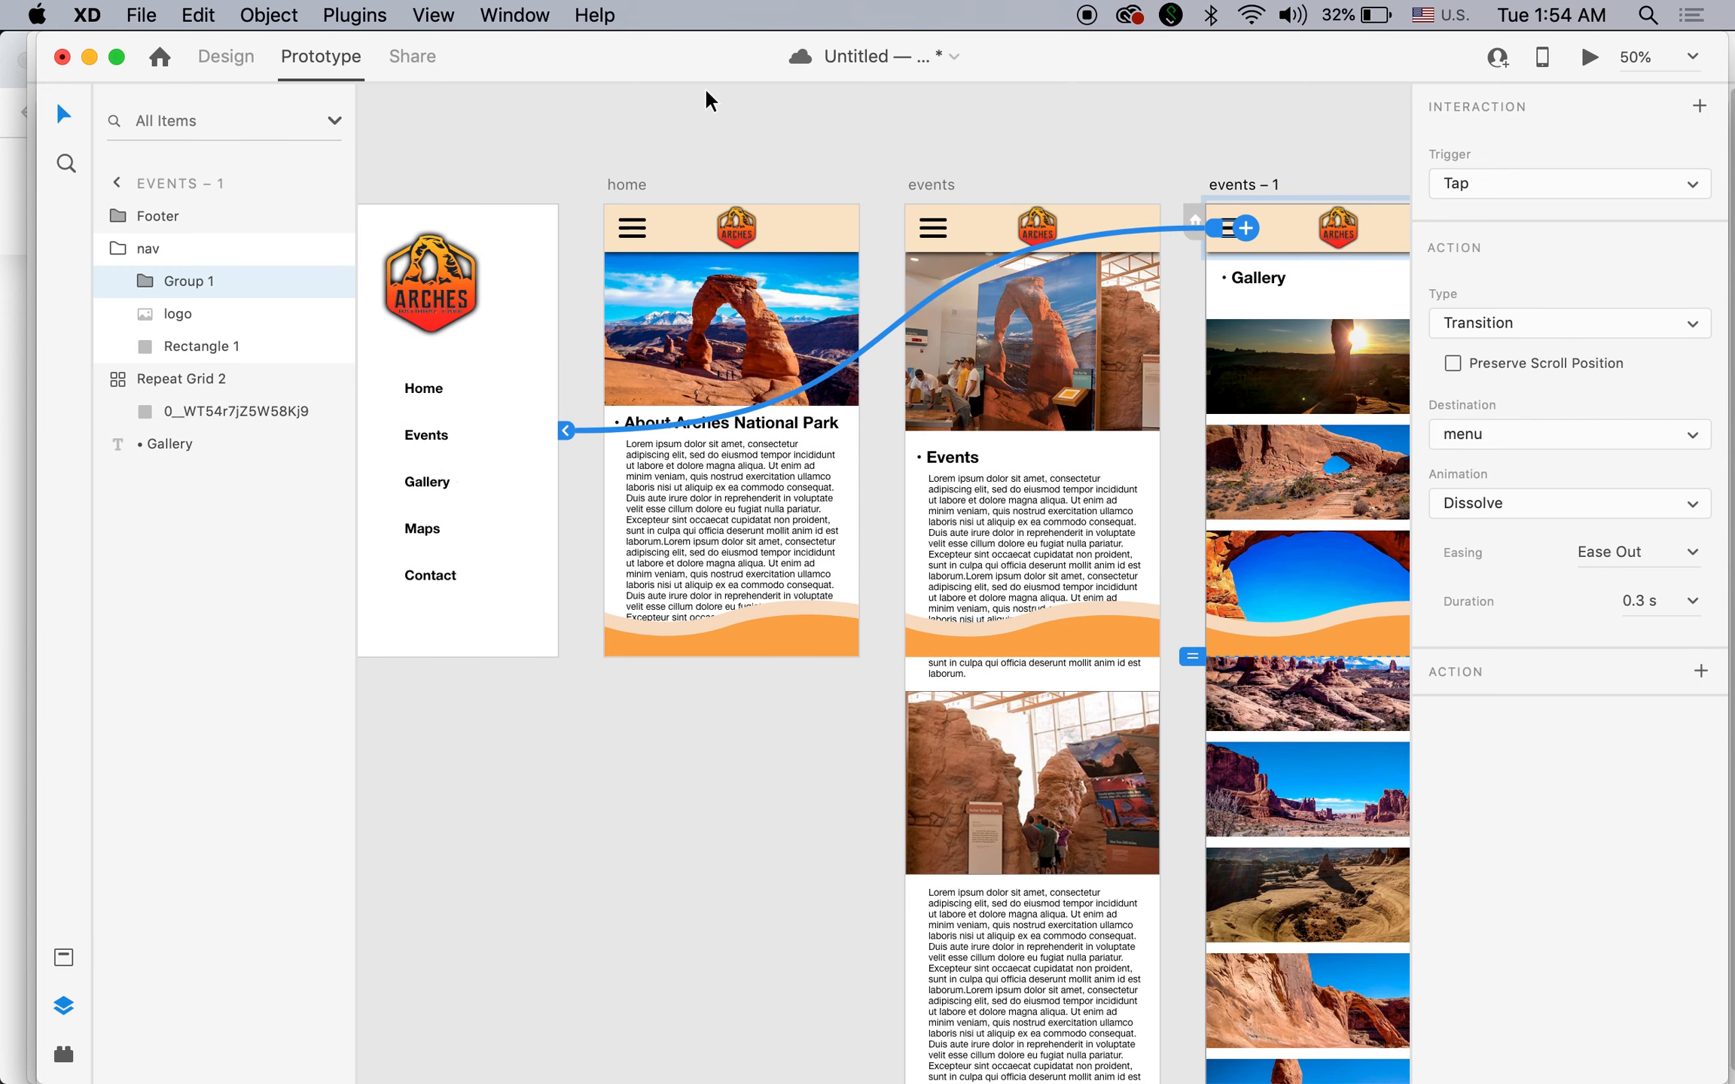
pyautogui.click(687, 106)
# Preview the prototype by opening Gallery from the menu, scrolling through its photos and returning to the menu, and close the preview.
pyautogui.click(1589, 59)
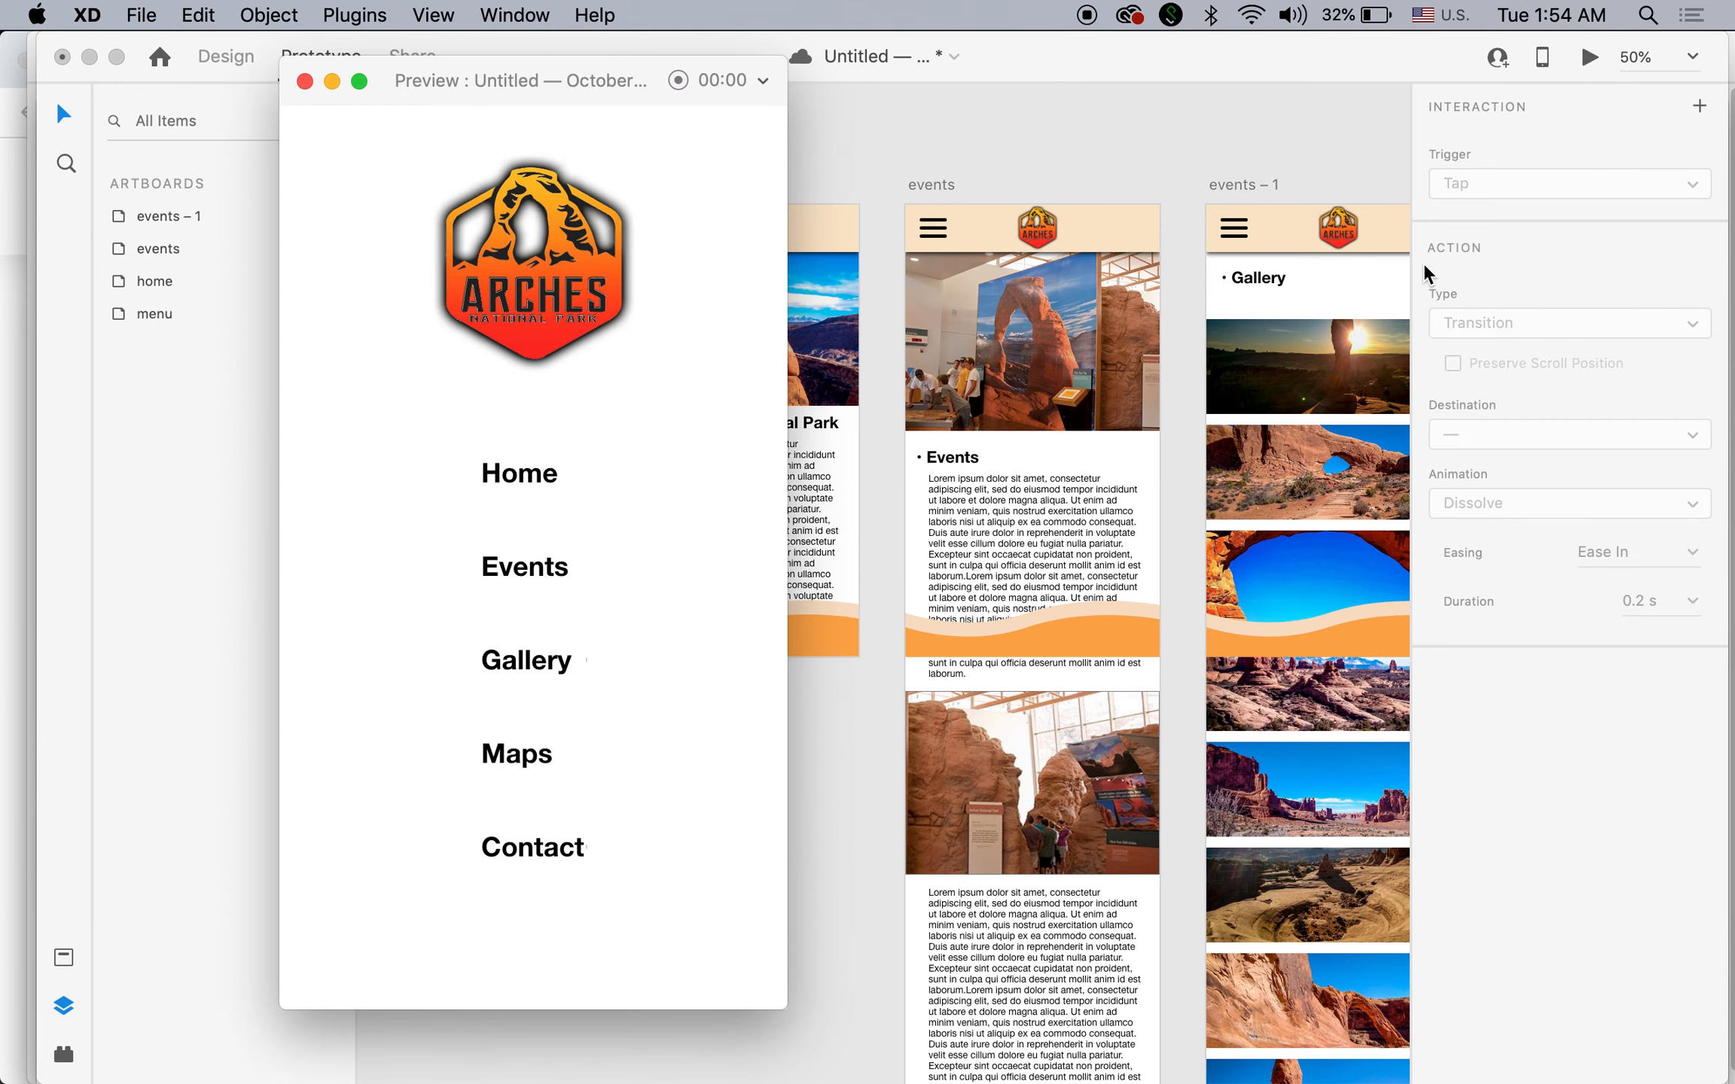
pyautogui.click(541, 663)
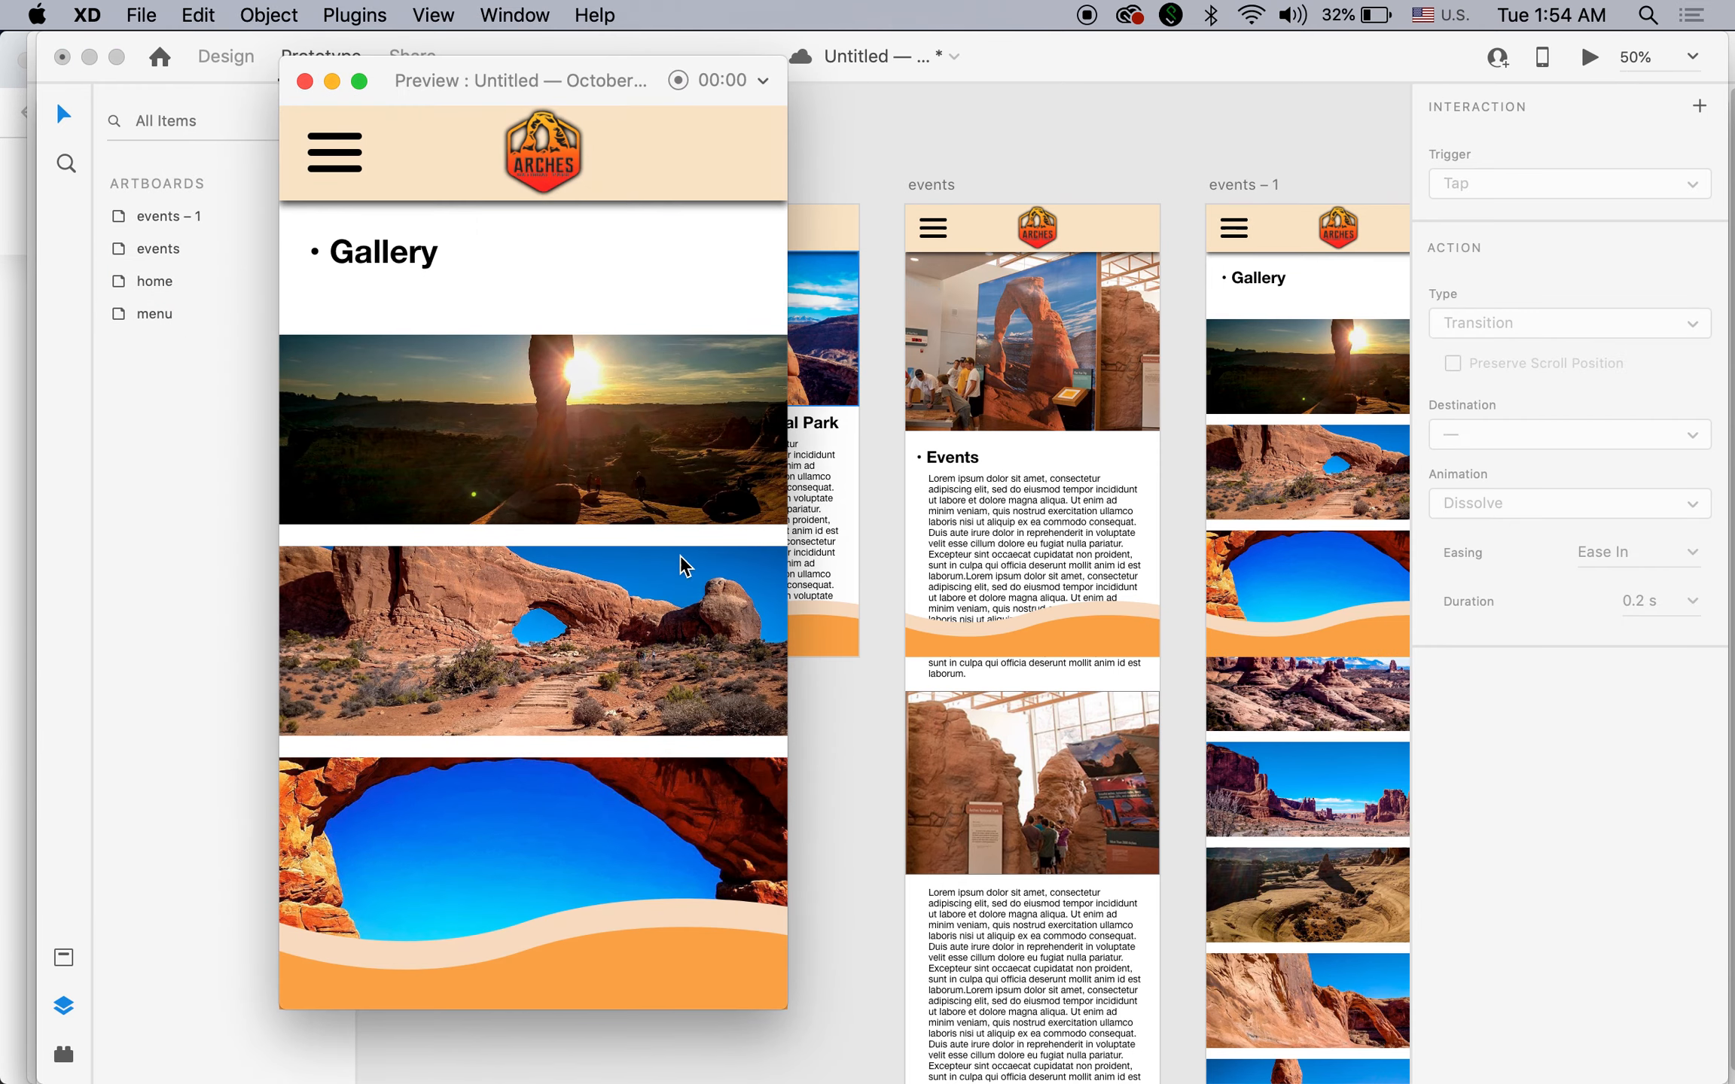
pyautogui.scroll(-10, 683, 544)
pyautogui.scroll(10, 684, 545)
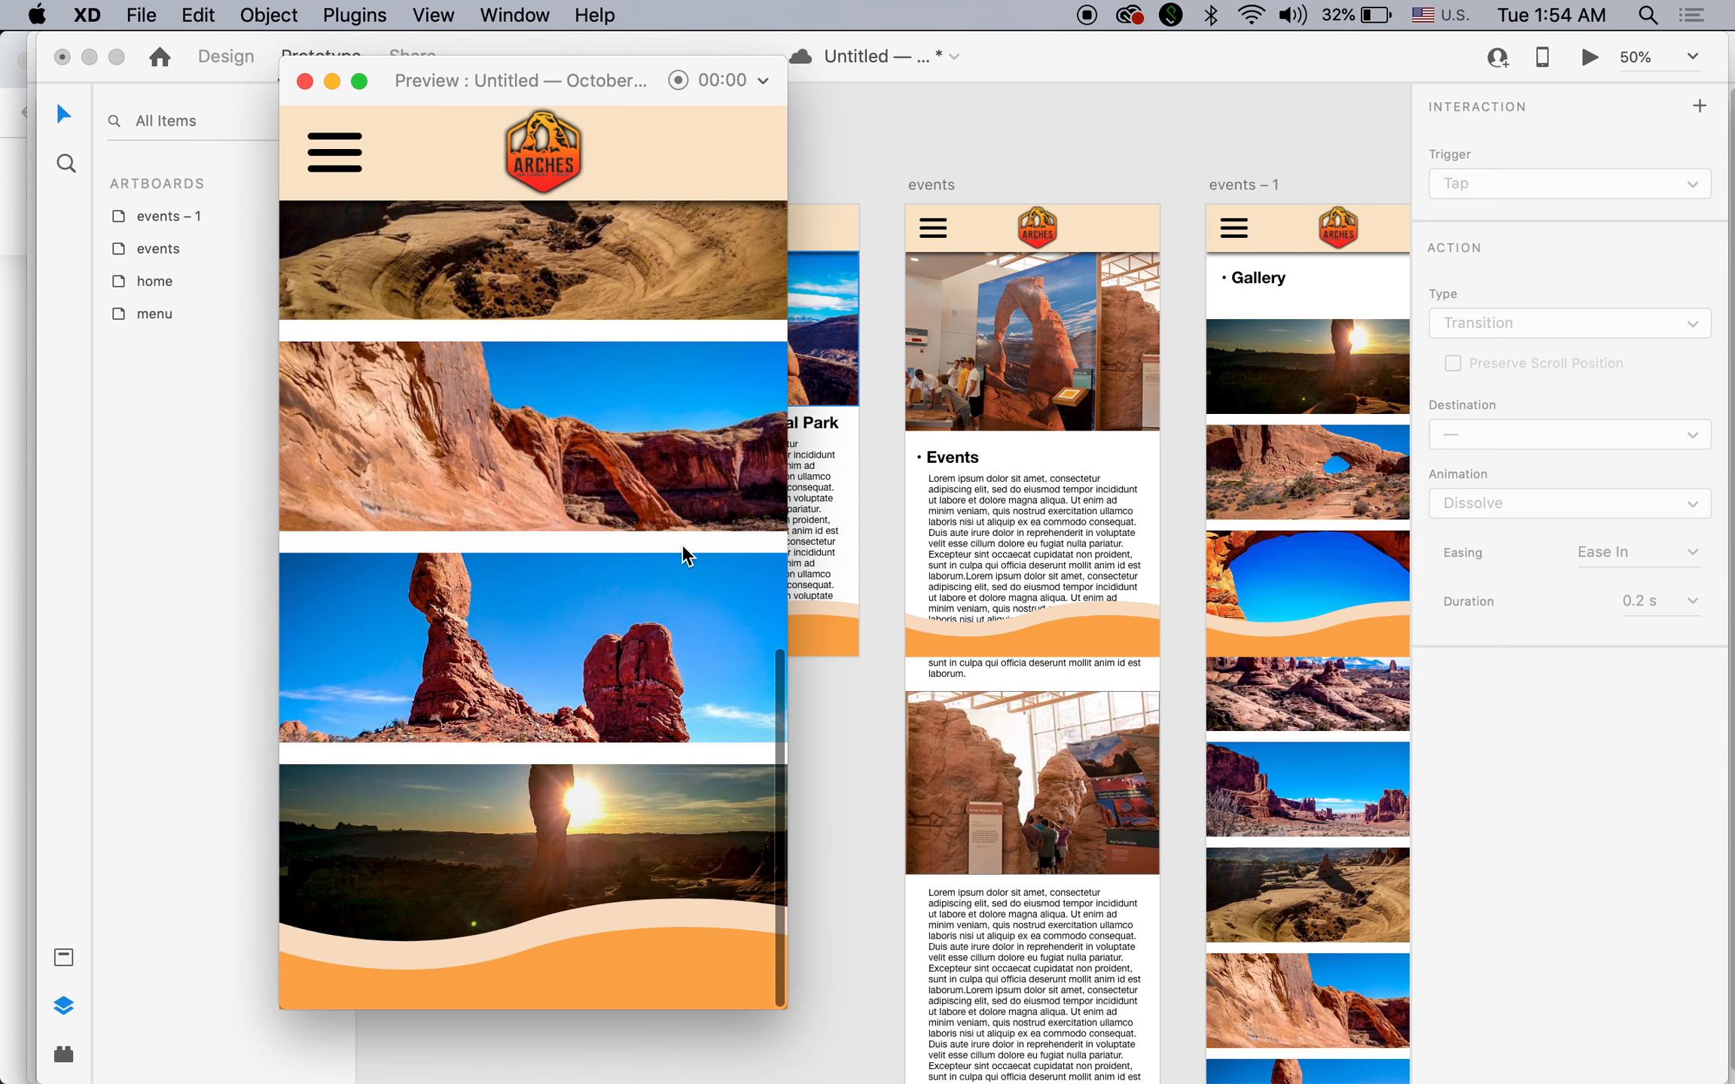
pyautogui.scroll(-10, 684, 554)
pyautogui.scroll(10, 684, 554)
pyautogui.click(331, 153)
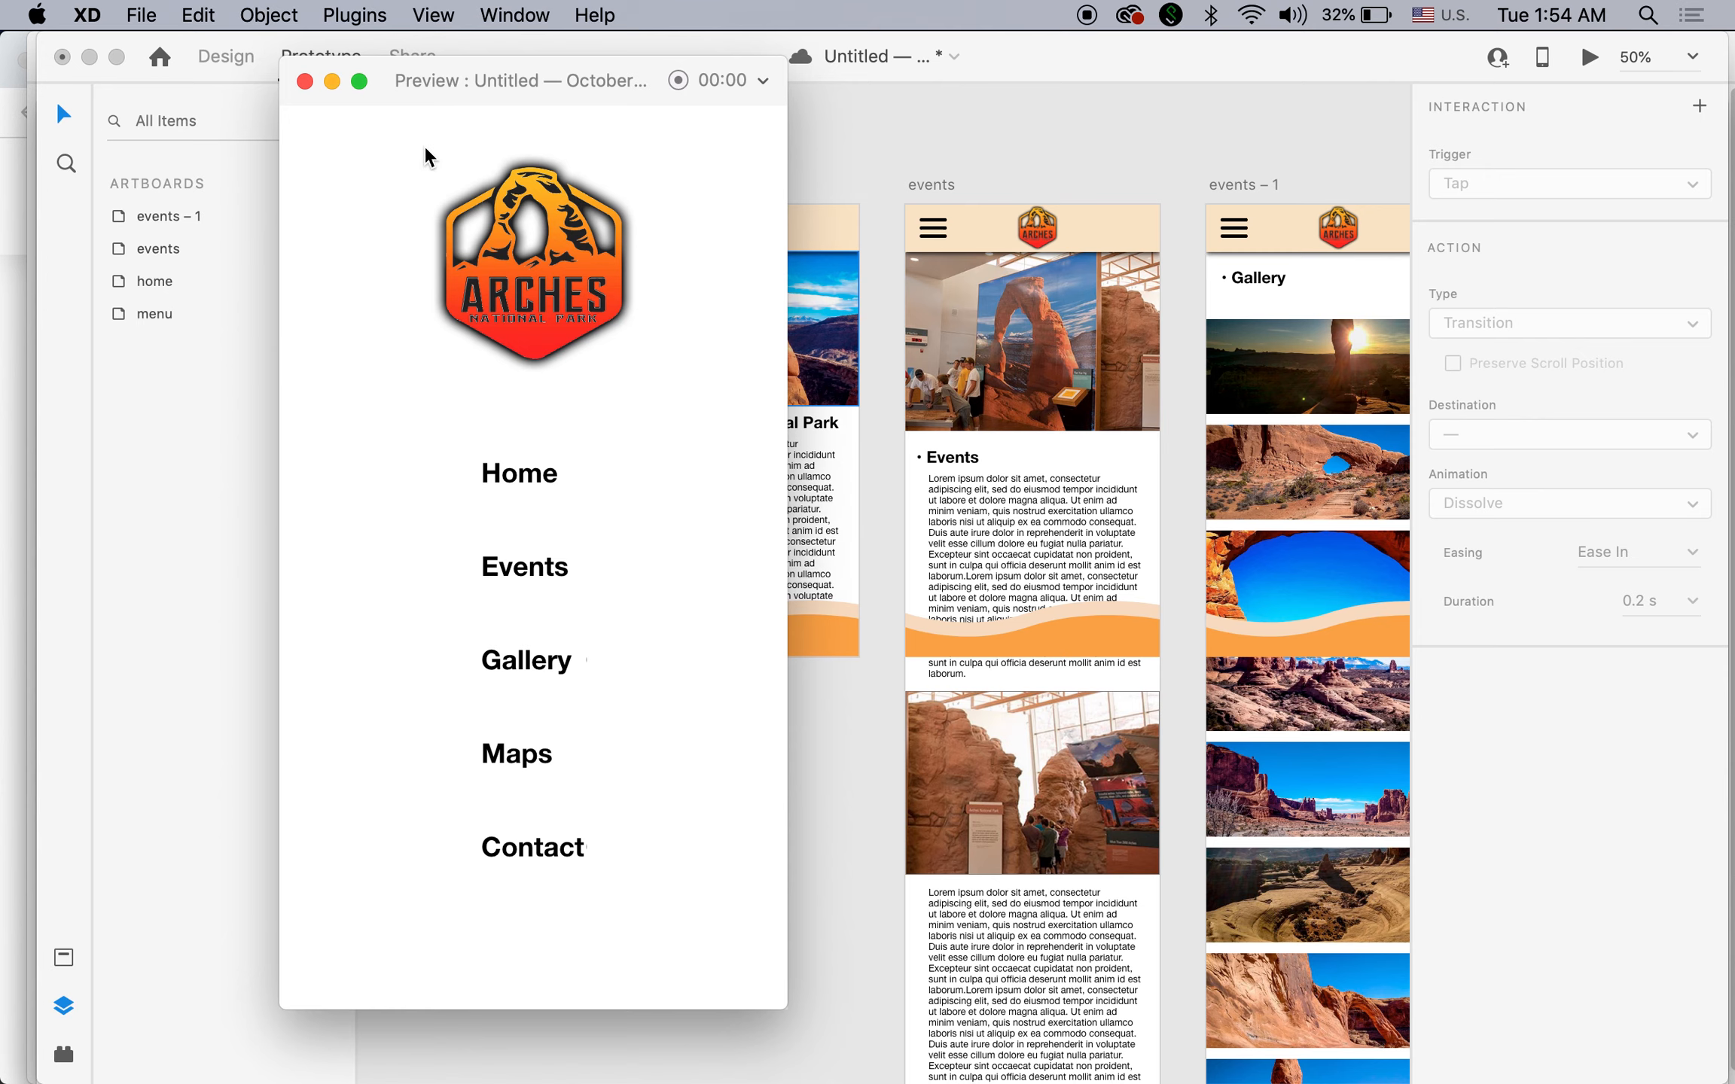
pyautogui.click(305, 81)
# Duplicate the events – 1 gallery artboard and place the copy directly beside the original at X 1776.
pyautogui.moveTo(1146, 484); pyautogui.dragTo(759, 414)
pyautogui.moveTo(1231, 627); pyautogui.dragTo(1017, 626)
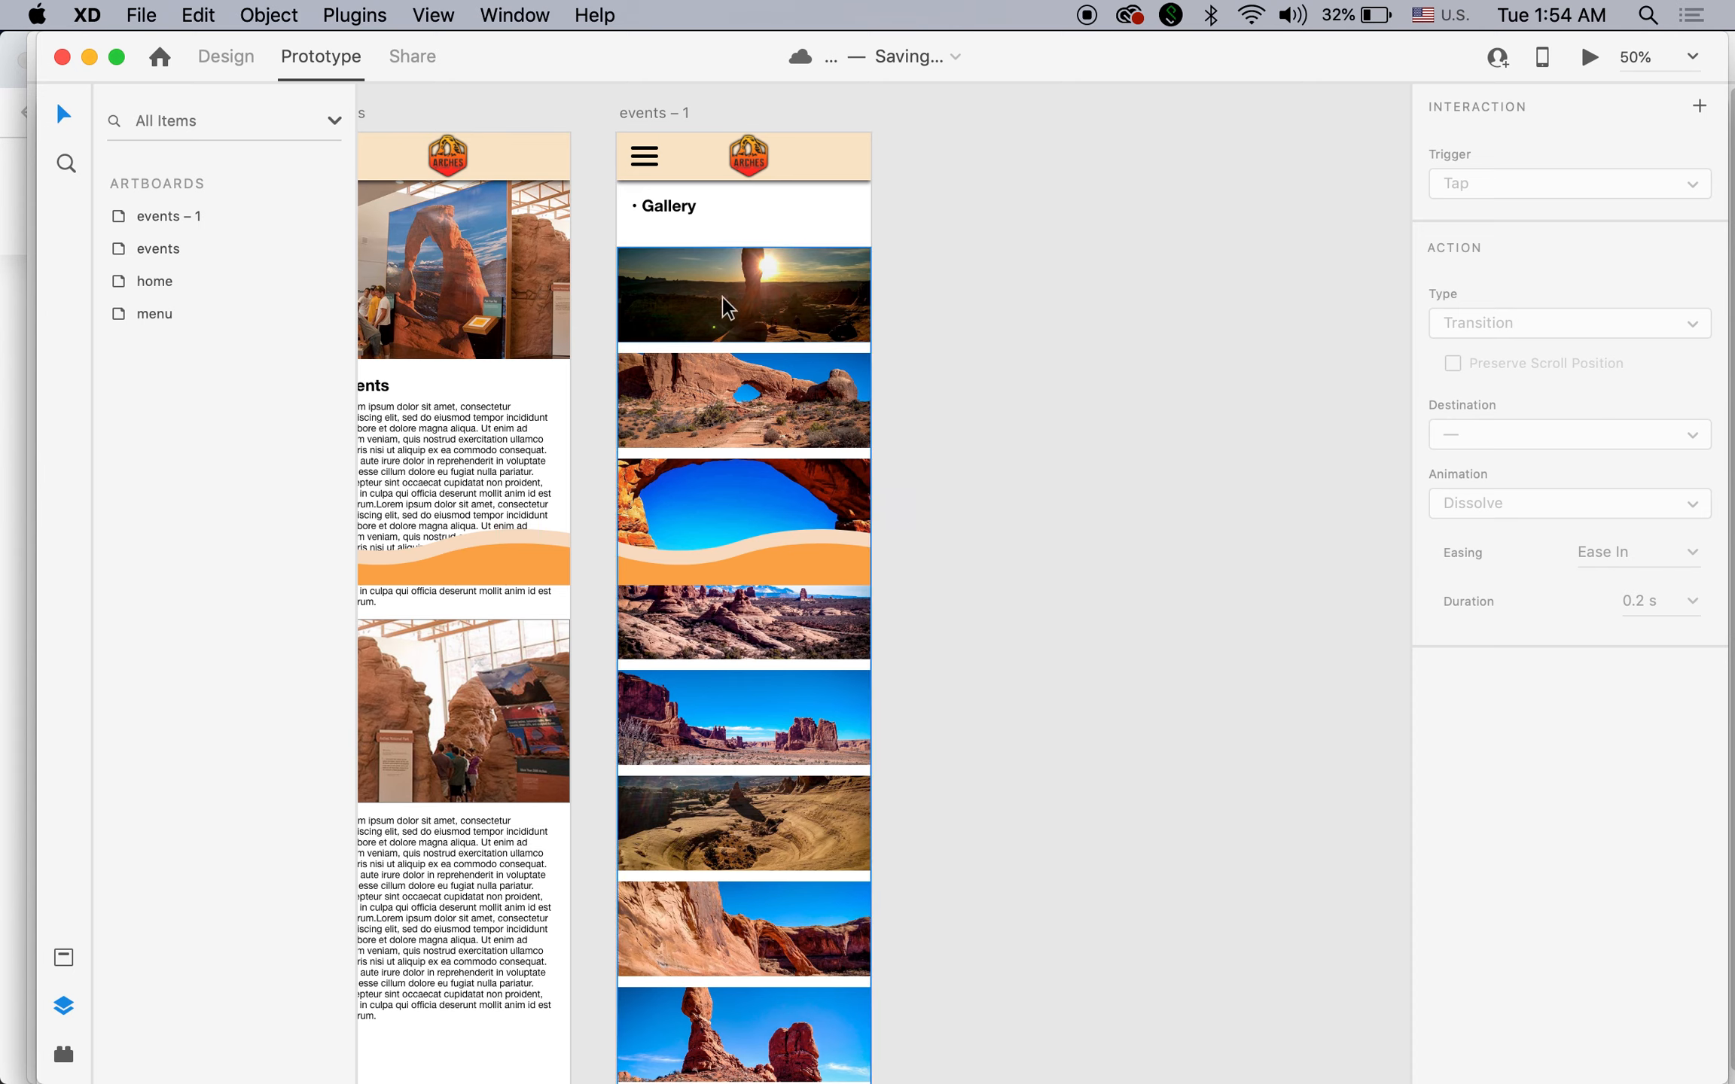
pyautogui.click(663, 114)
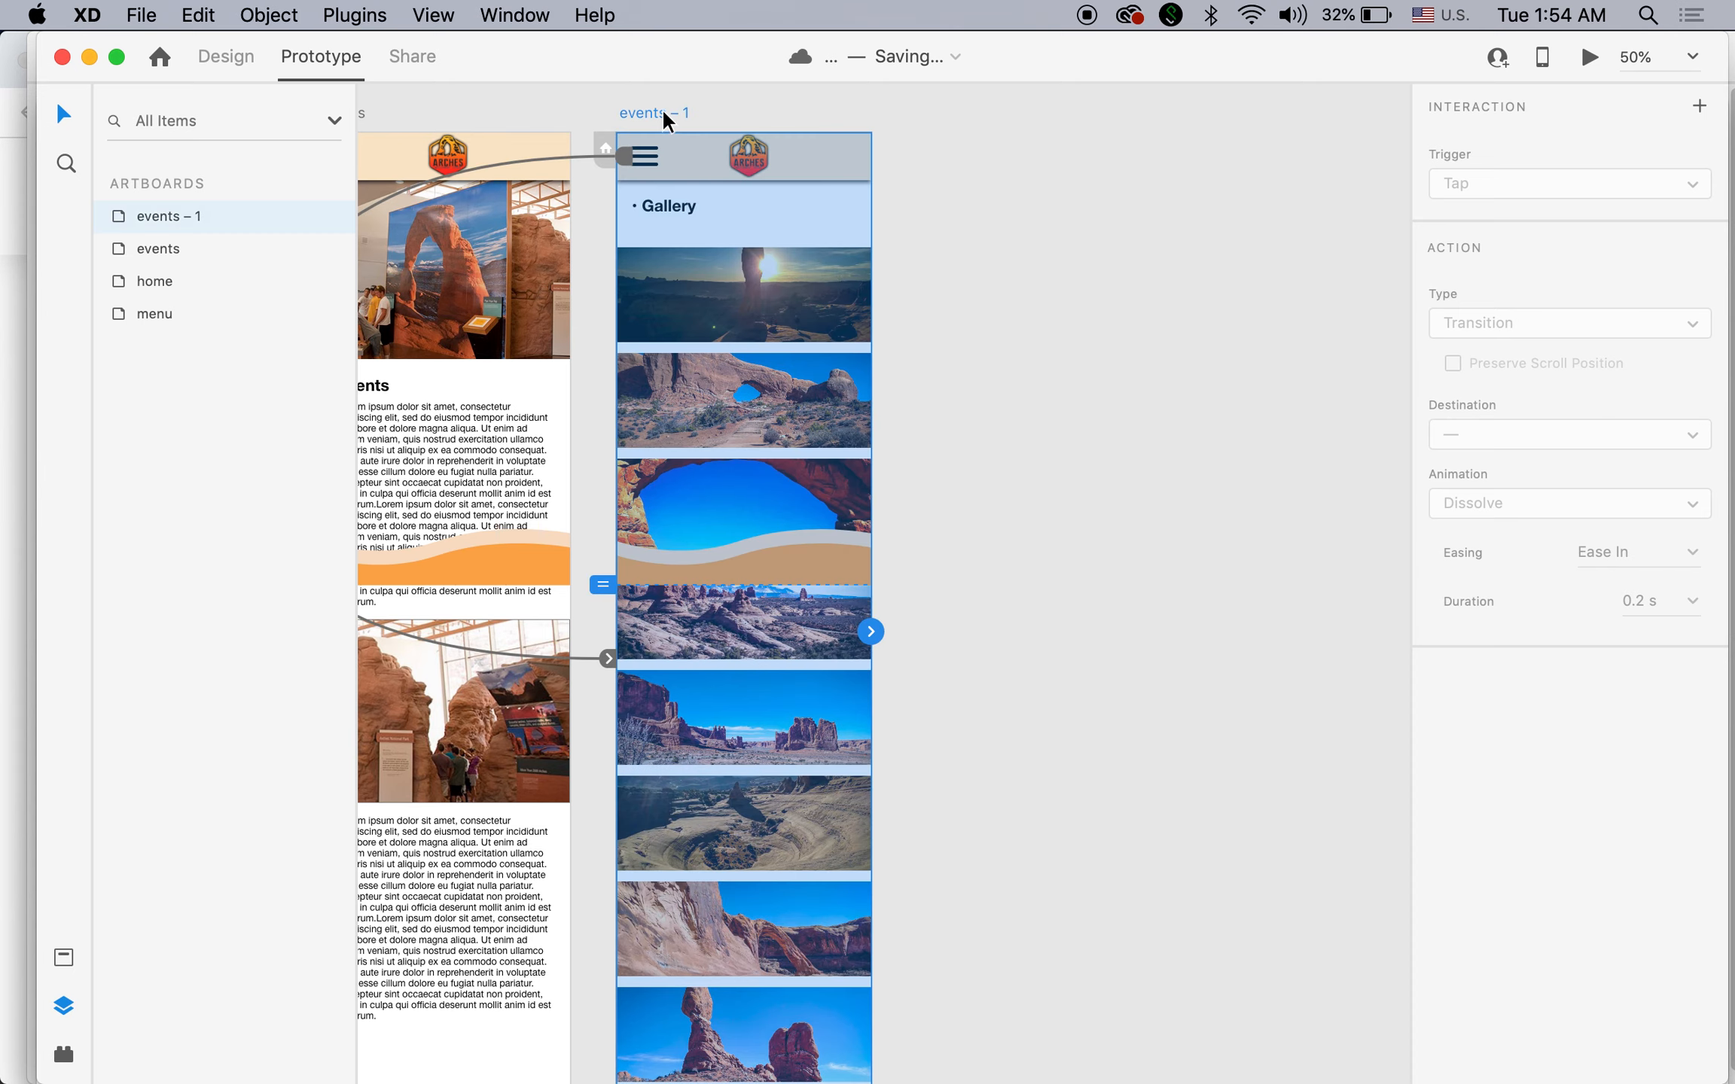
pyautogui.click(246, 57)
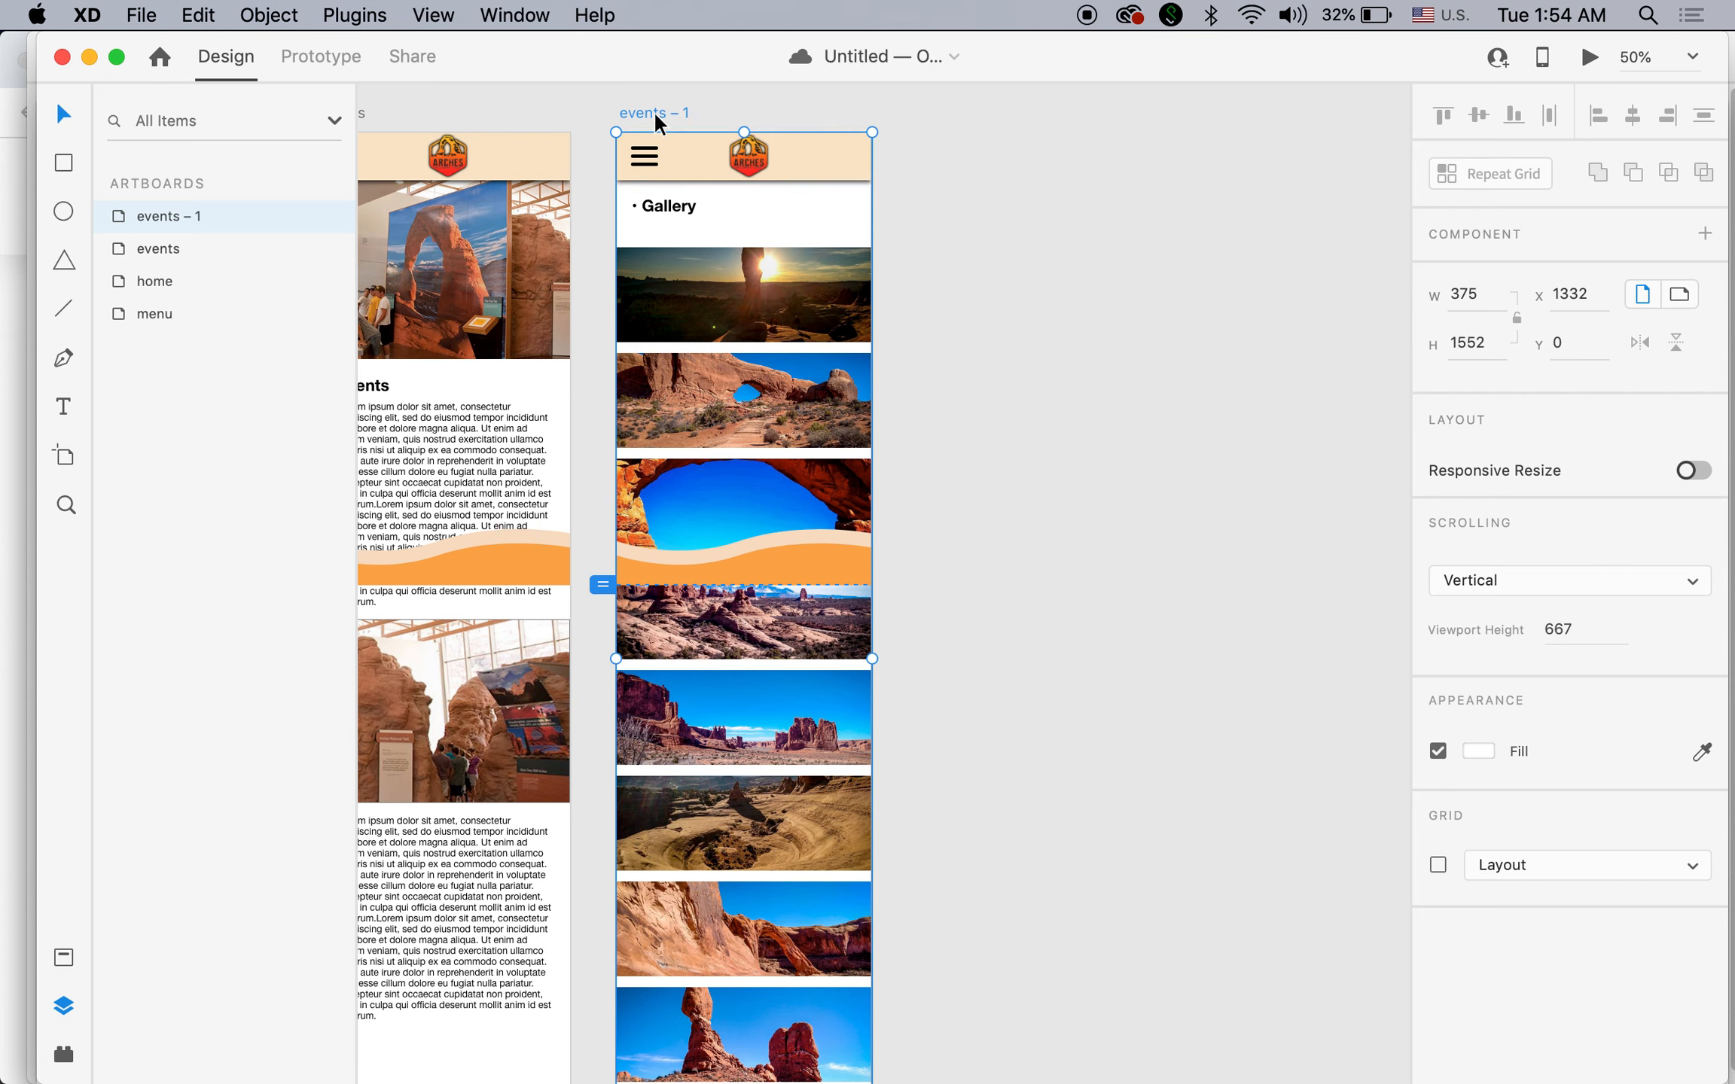
pyautogui.moveTo(653, 112); pyautogui.dragTo(955, 134)
pyautogui.click(1297, 689)
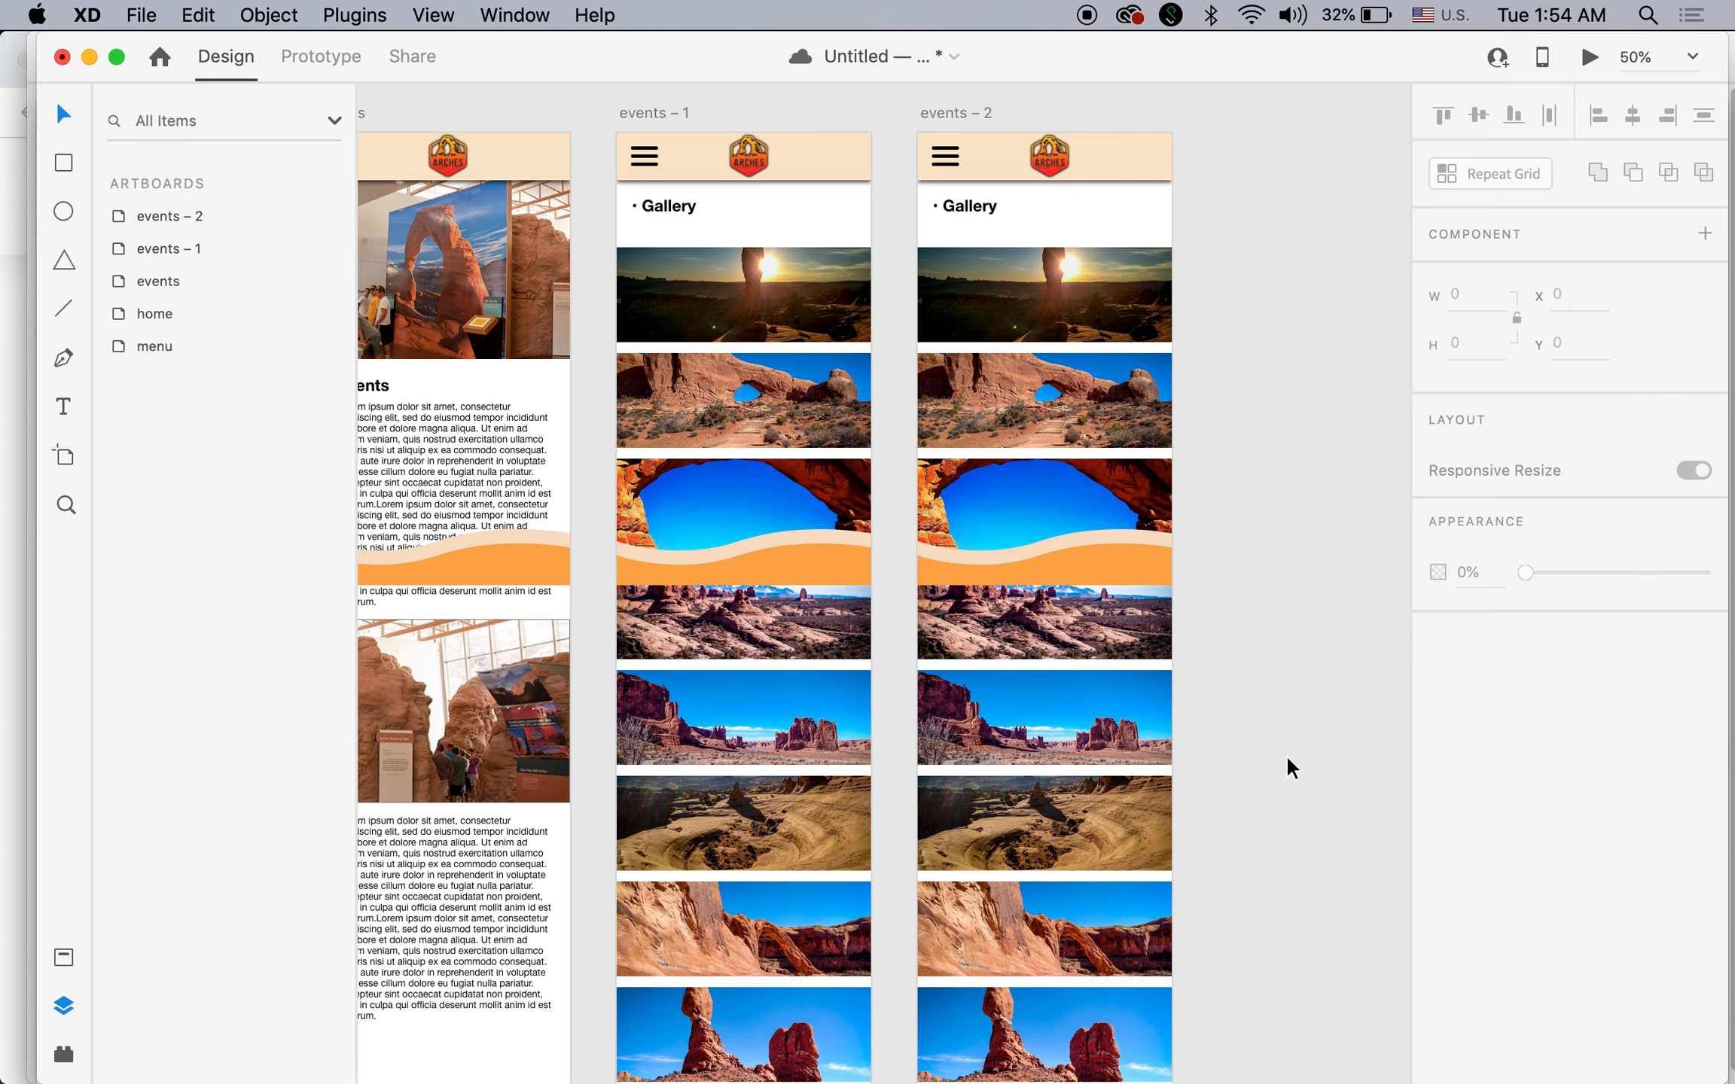
# Delete the repeat grid of photos from the duplicated gallery artboard.
pyautogui.scroll(-4, 1285, 674)
pyautogui.click(1031, 992)
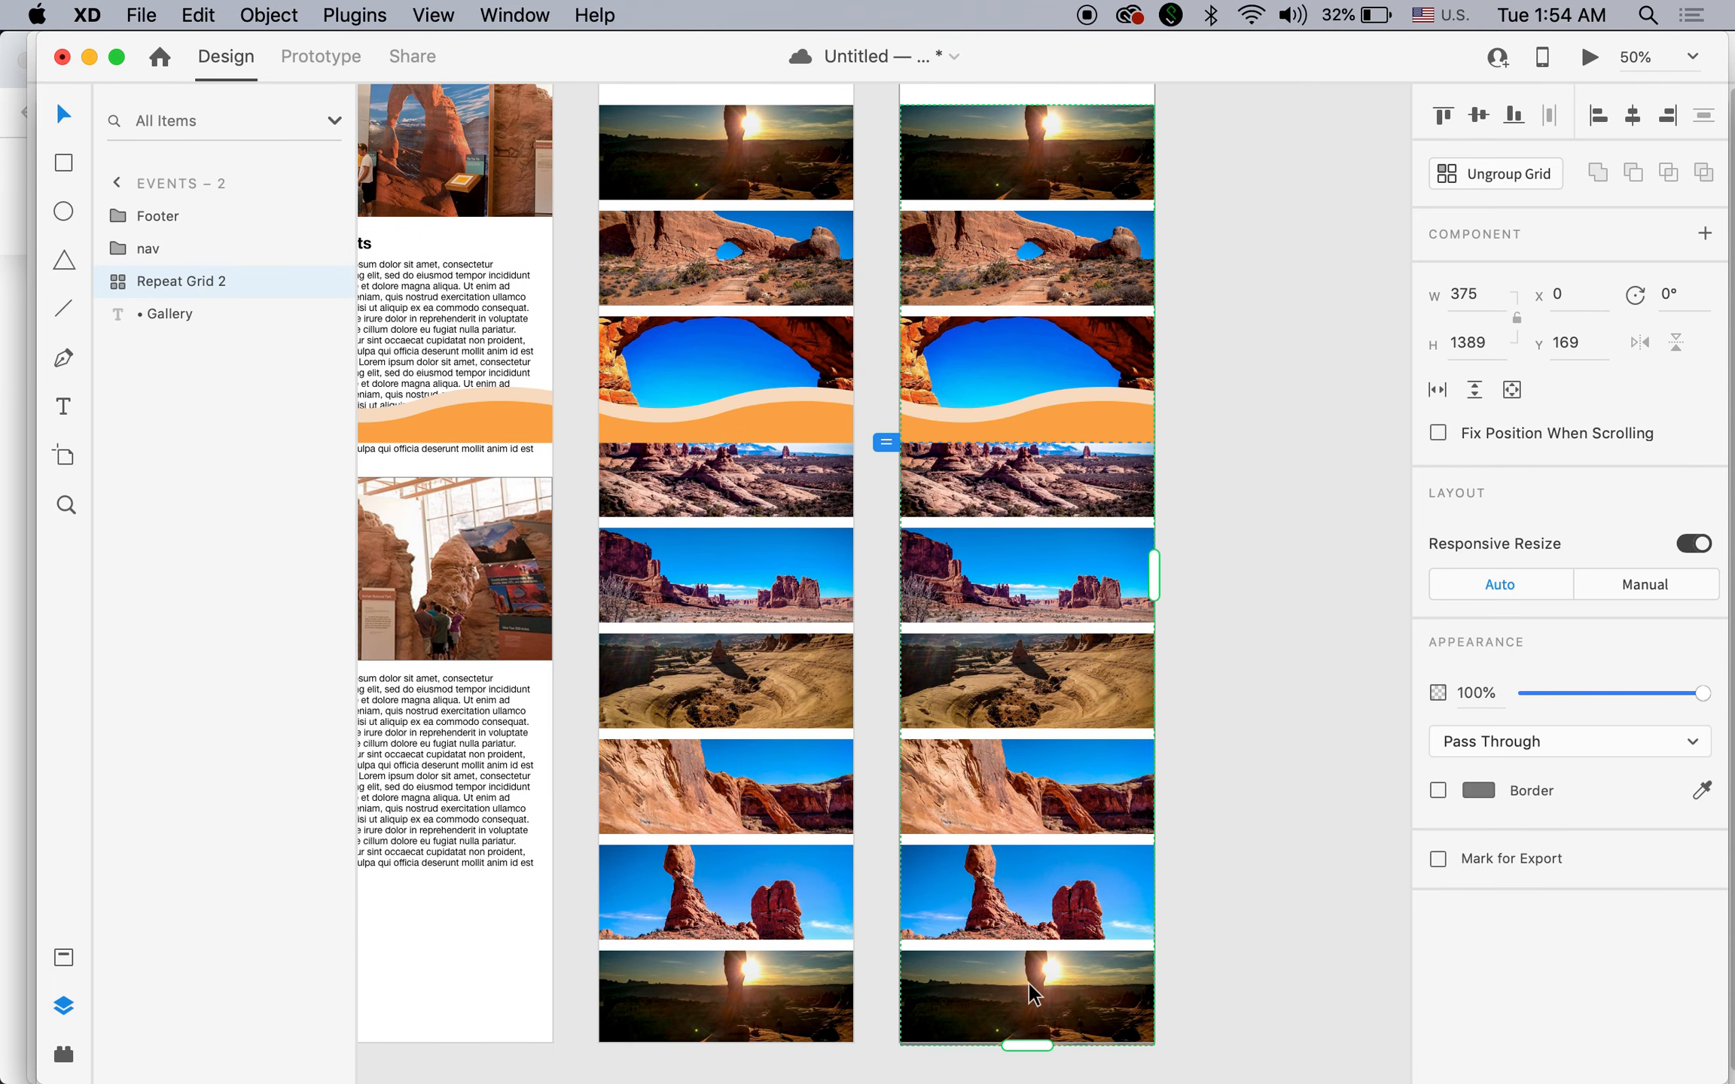
pyautogui.press('Delete')
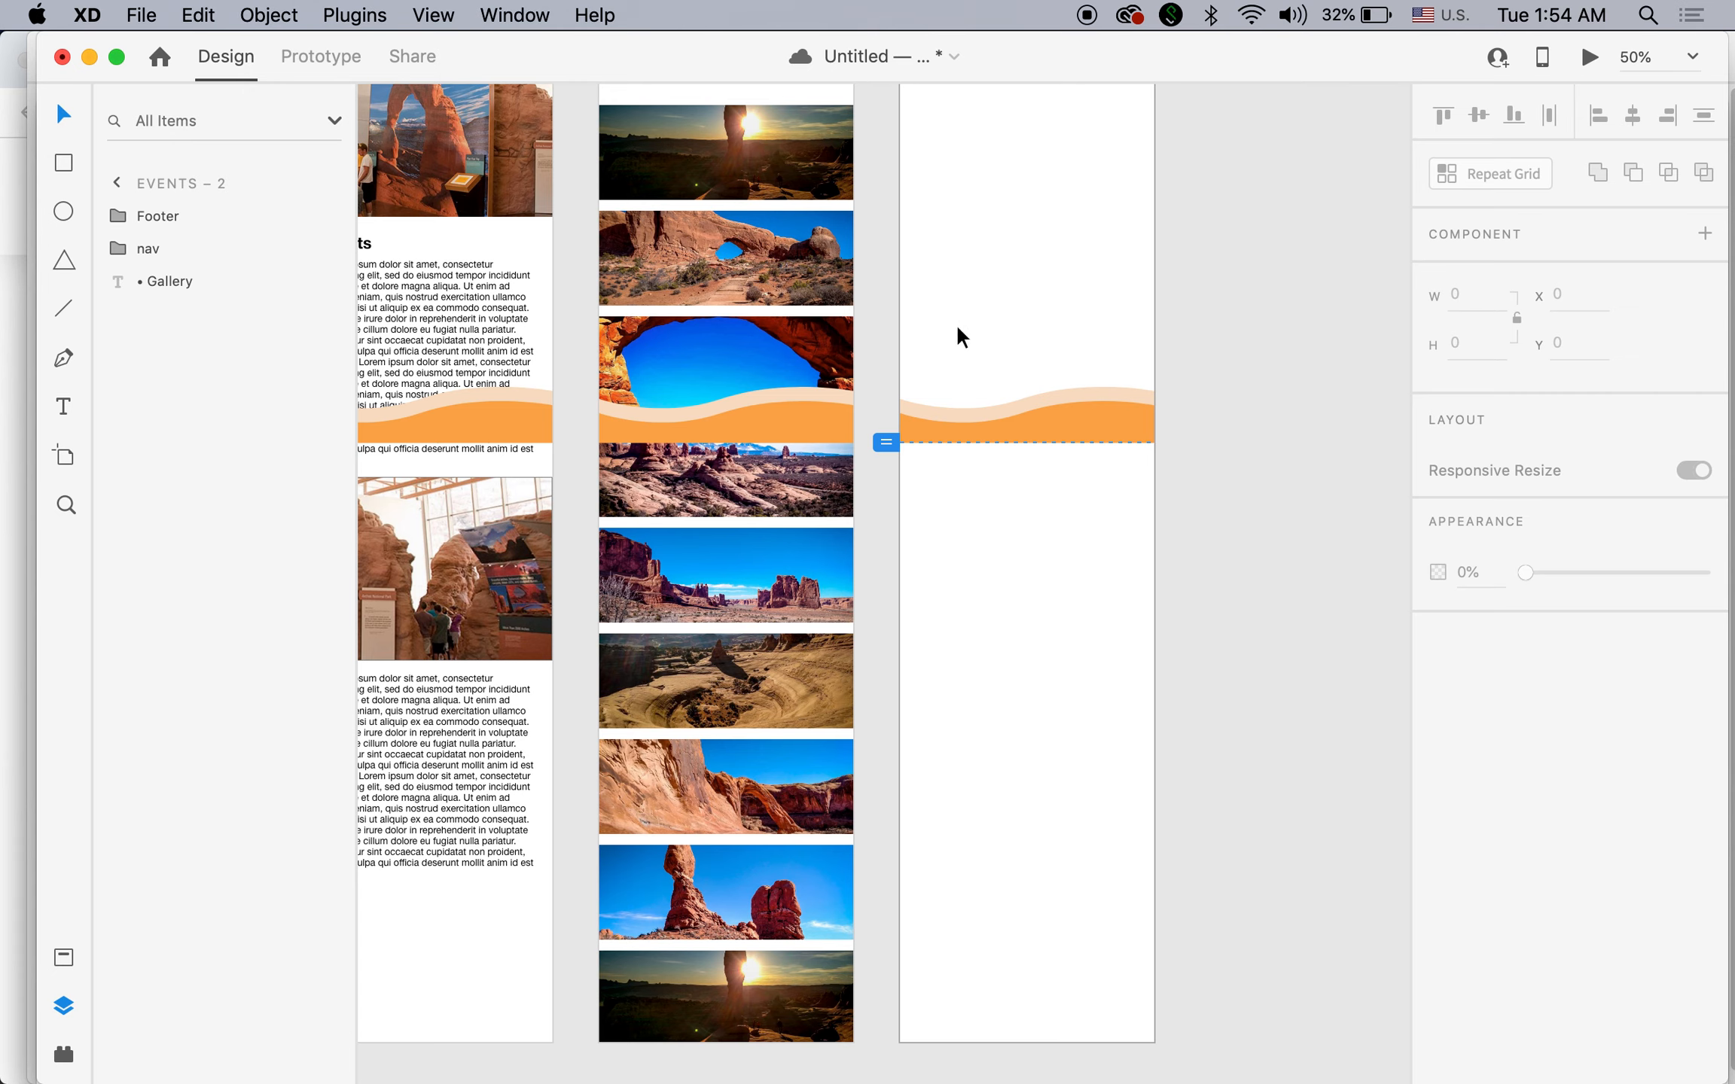
# Shorten the duplicated gallery artboard to a height of about 666, ending at the footer's lower edge.
pyautogui.scroll(5, 1034, 272)
pyautogui.click(950, 154)
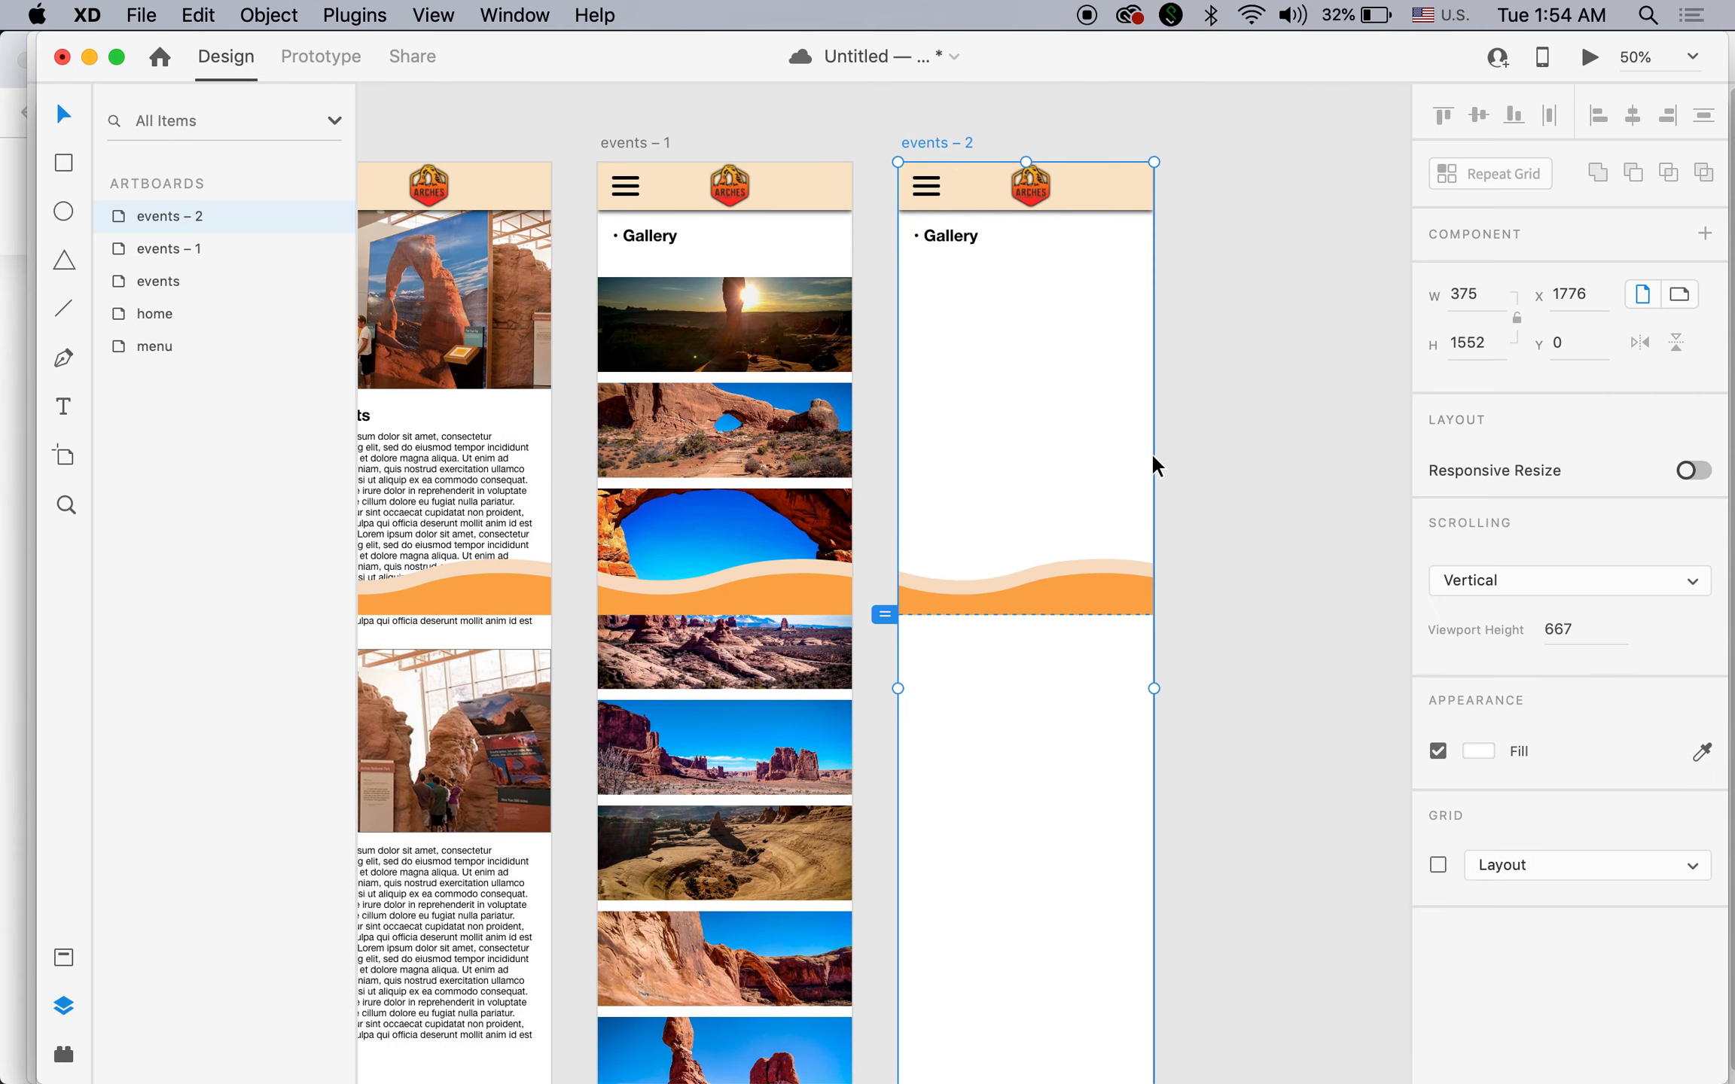
pyautogui.moveTo(1231, 561); pyautogui.dragTo(1213, 376)
pyautogui.moveTo(1000, 1022); pyautogui.dragTo(1003, 419)
pyautogui.moveTo(1043, 586); pyautogui.dragTo(1095, 801)
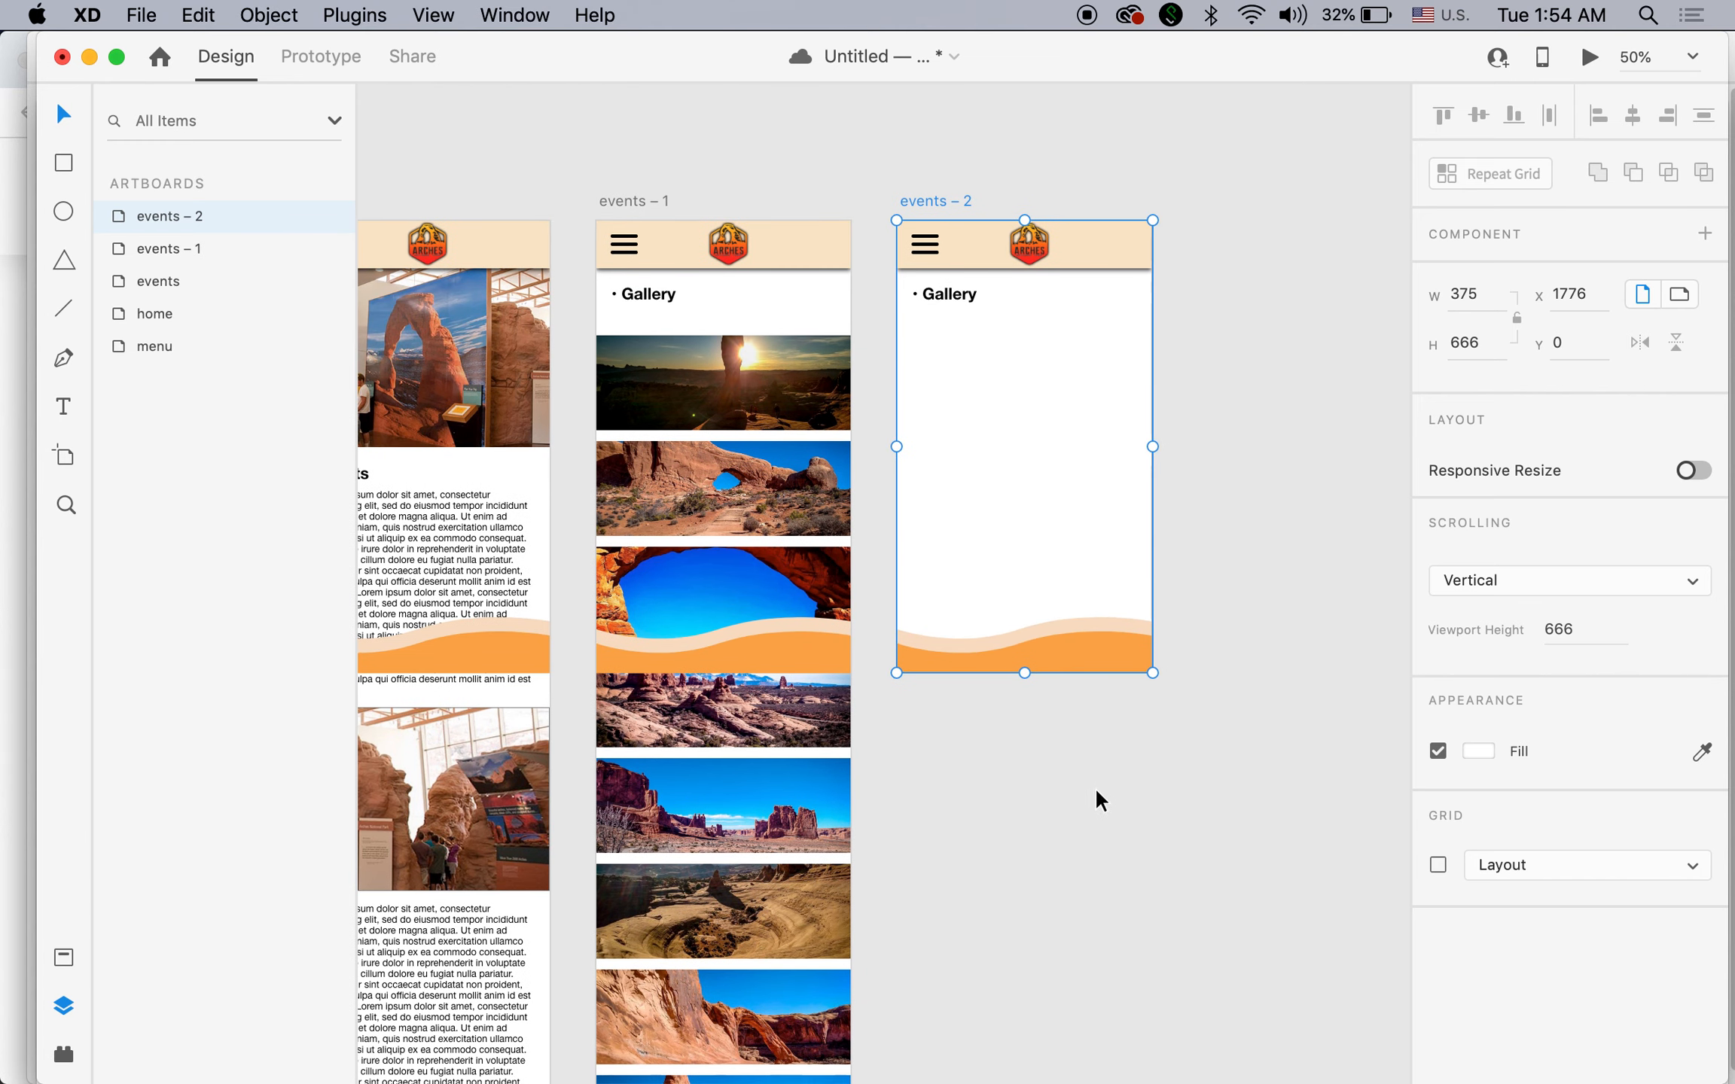
pyautogui.click(1186, 850)
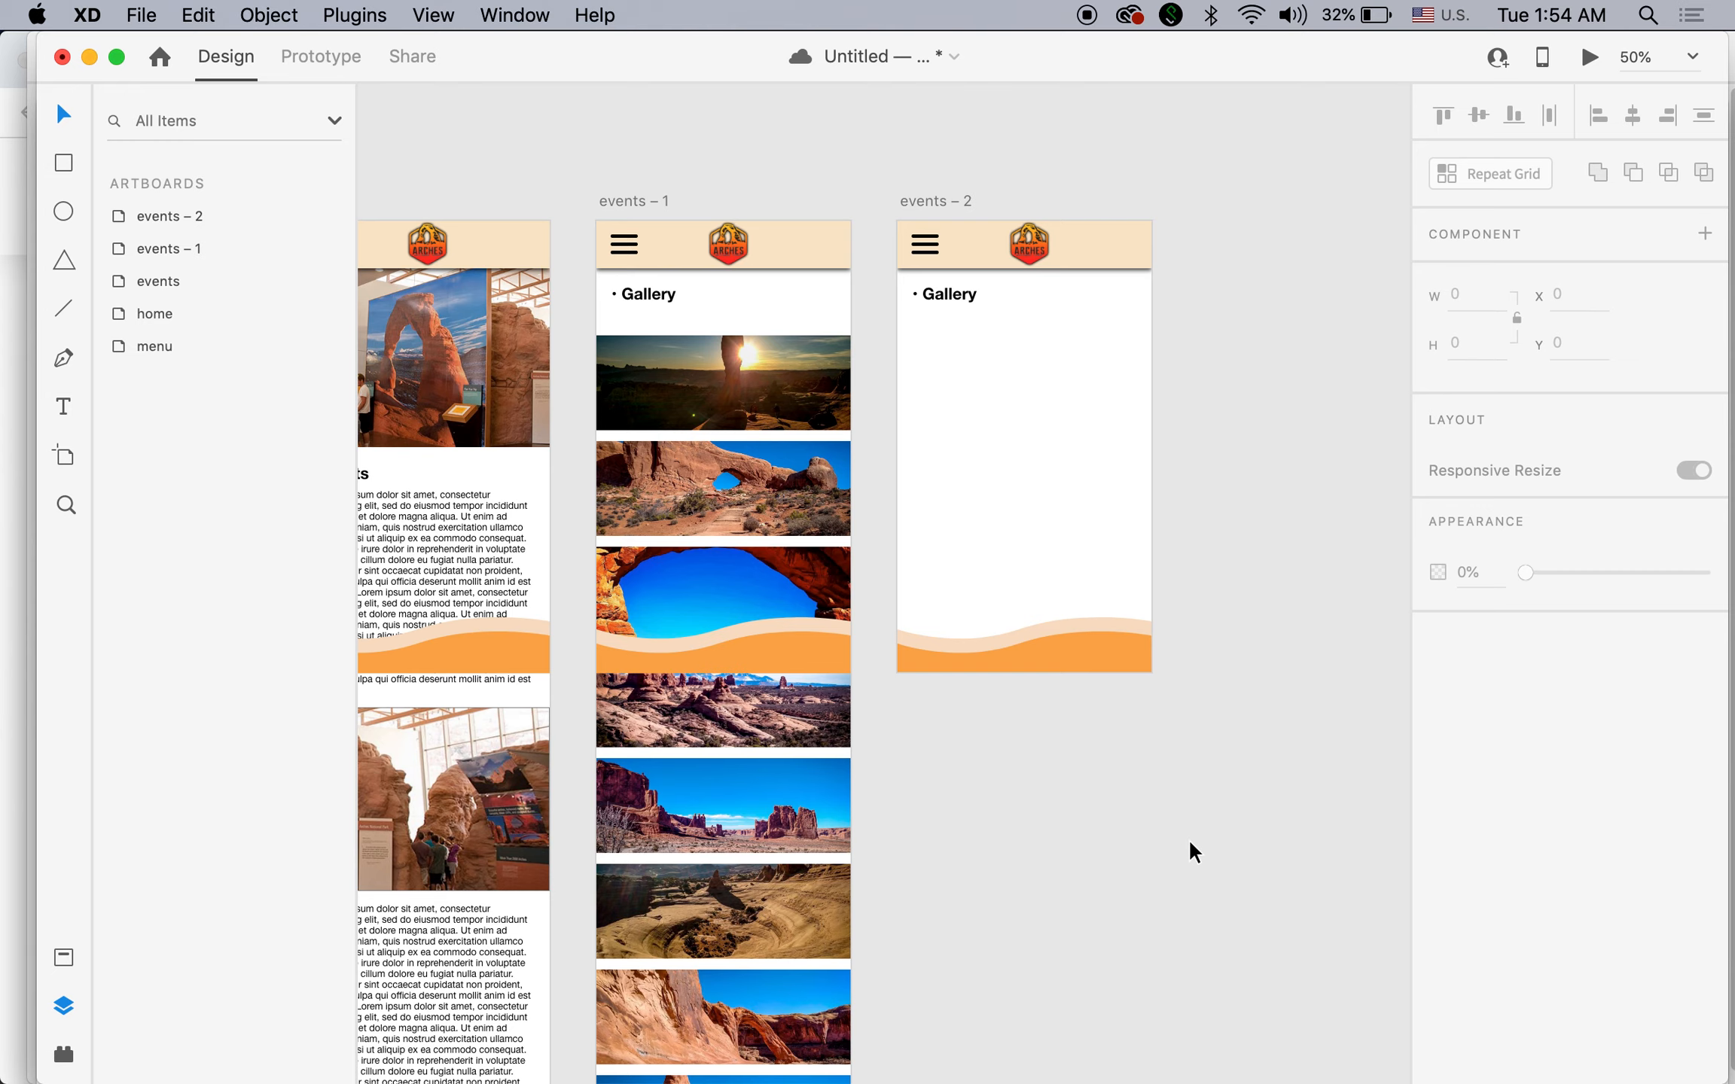
# Examine the finished artboards in the ArchesNP_app document for reference and return to the untitled app document.
pyautogui.click(515, 15)
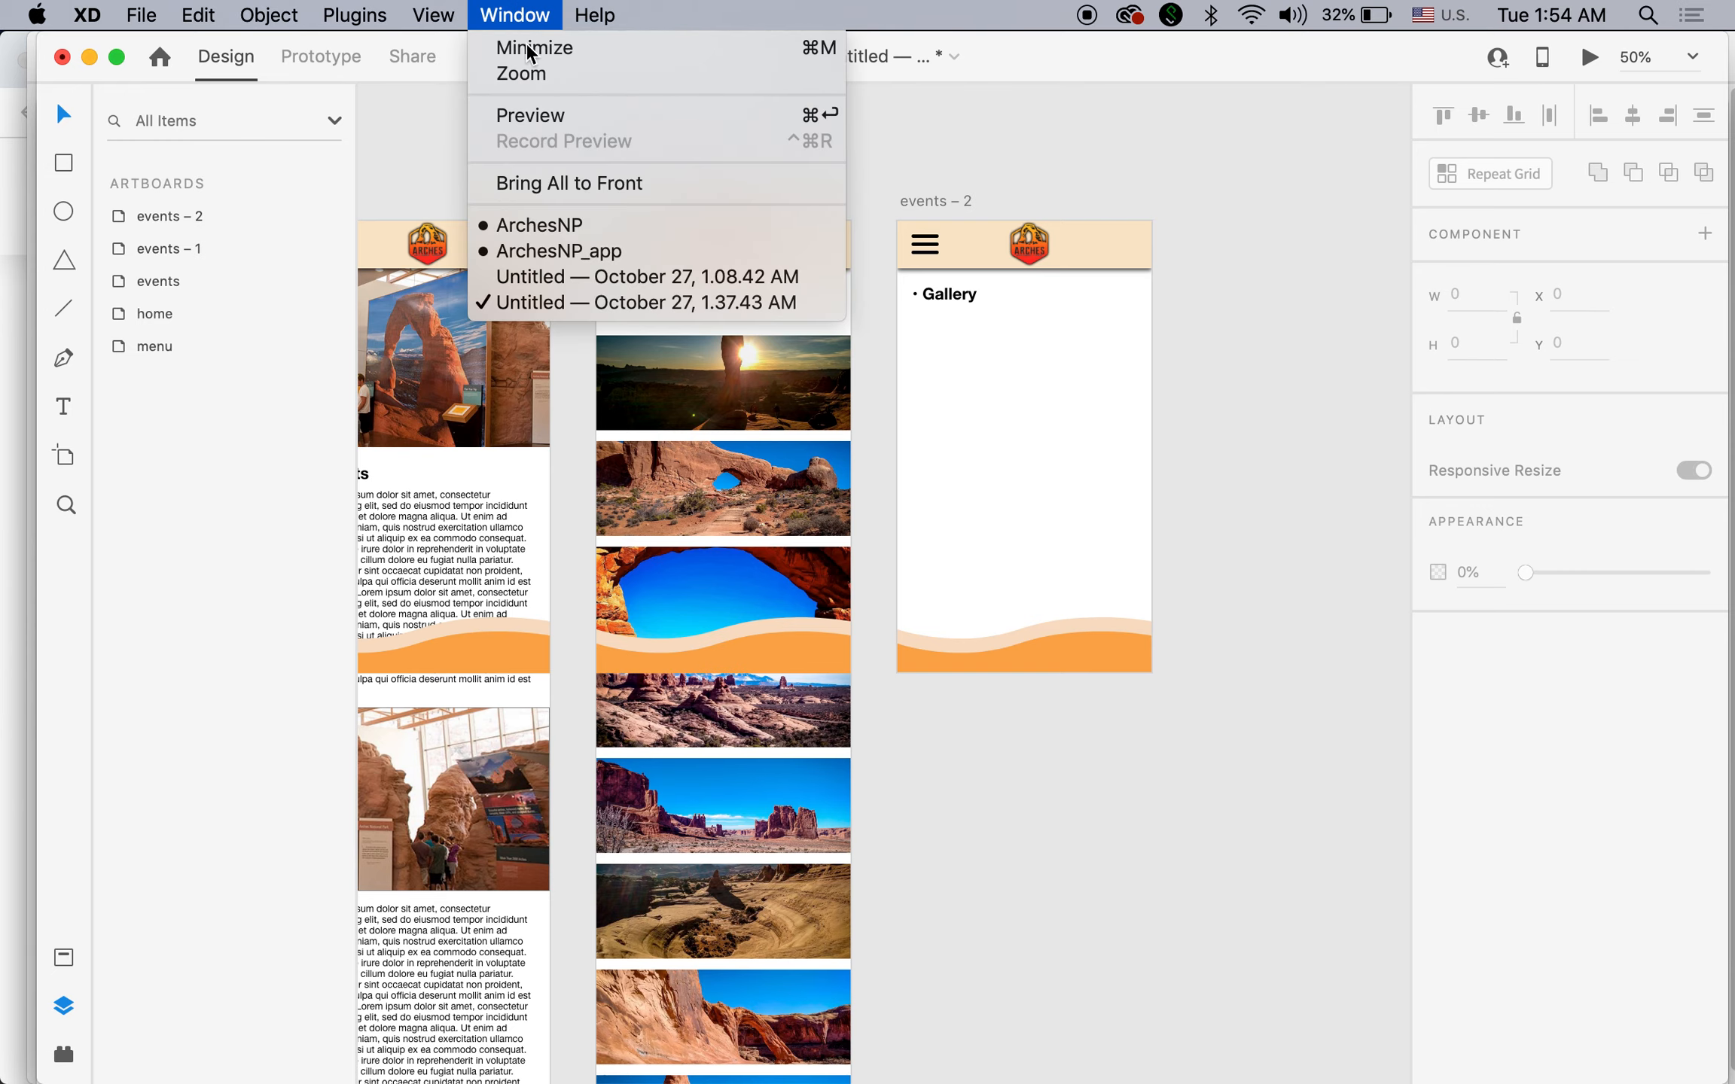
pyautogui.click(587, 251)
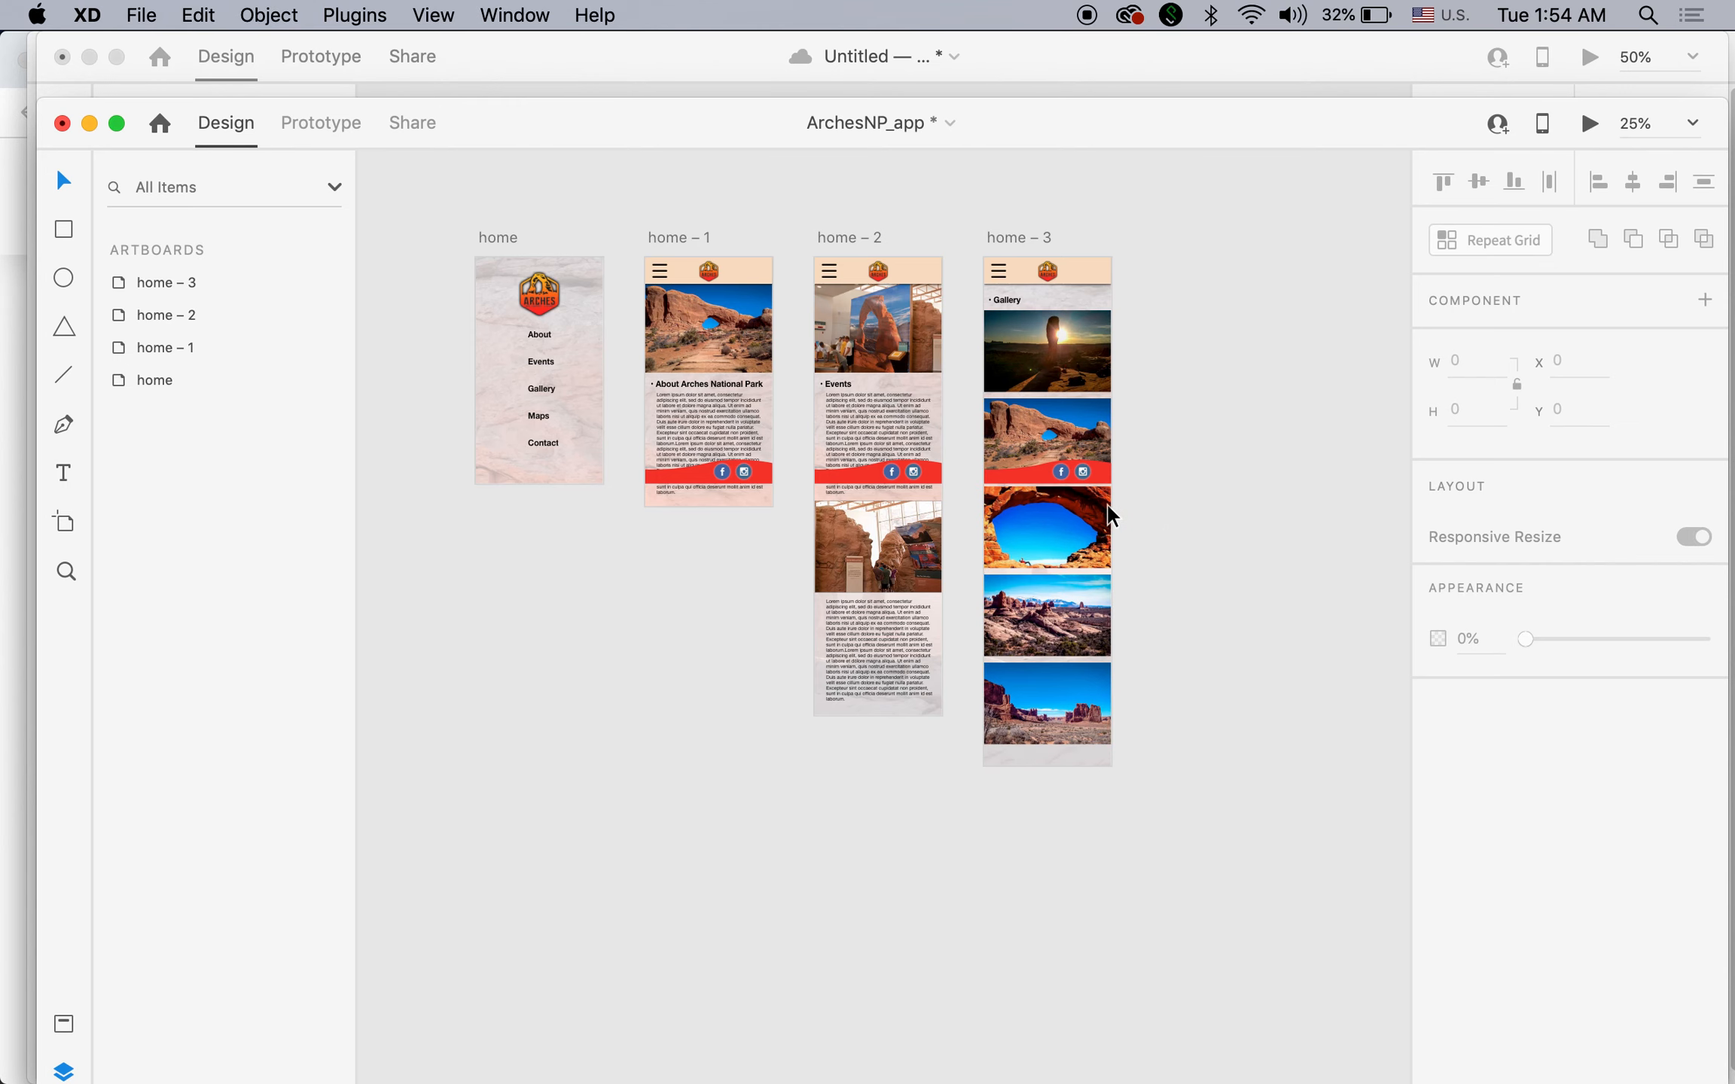
pyautogui.click(697, 62)
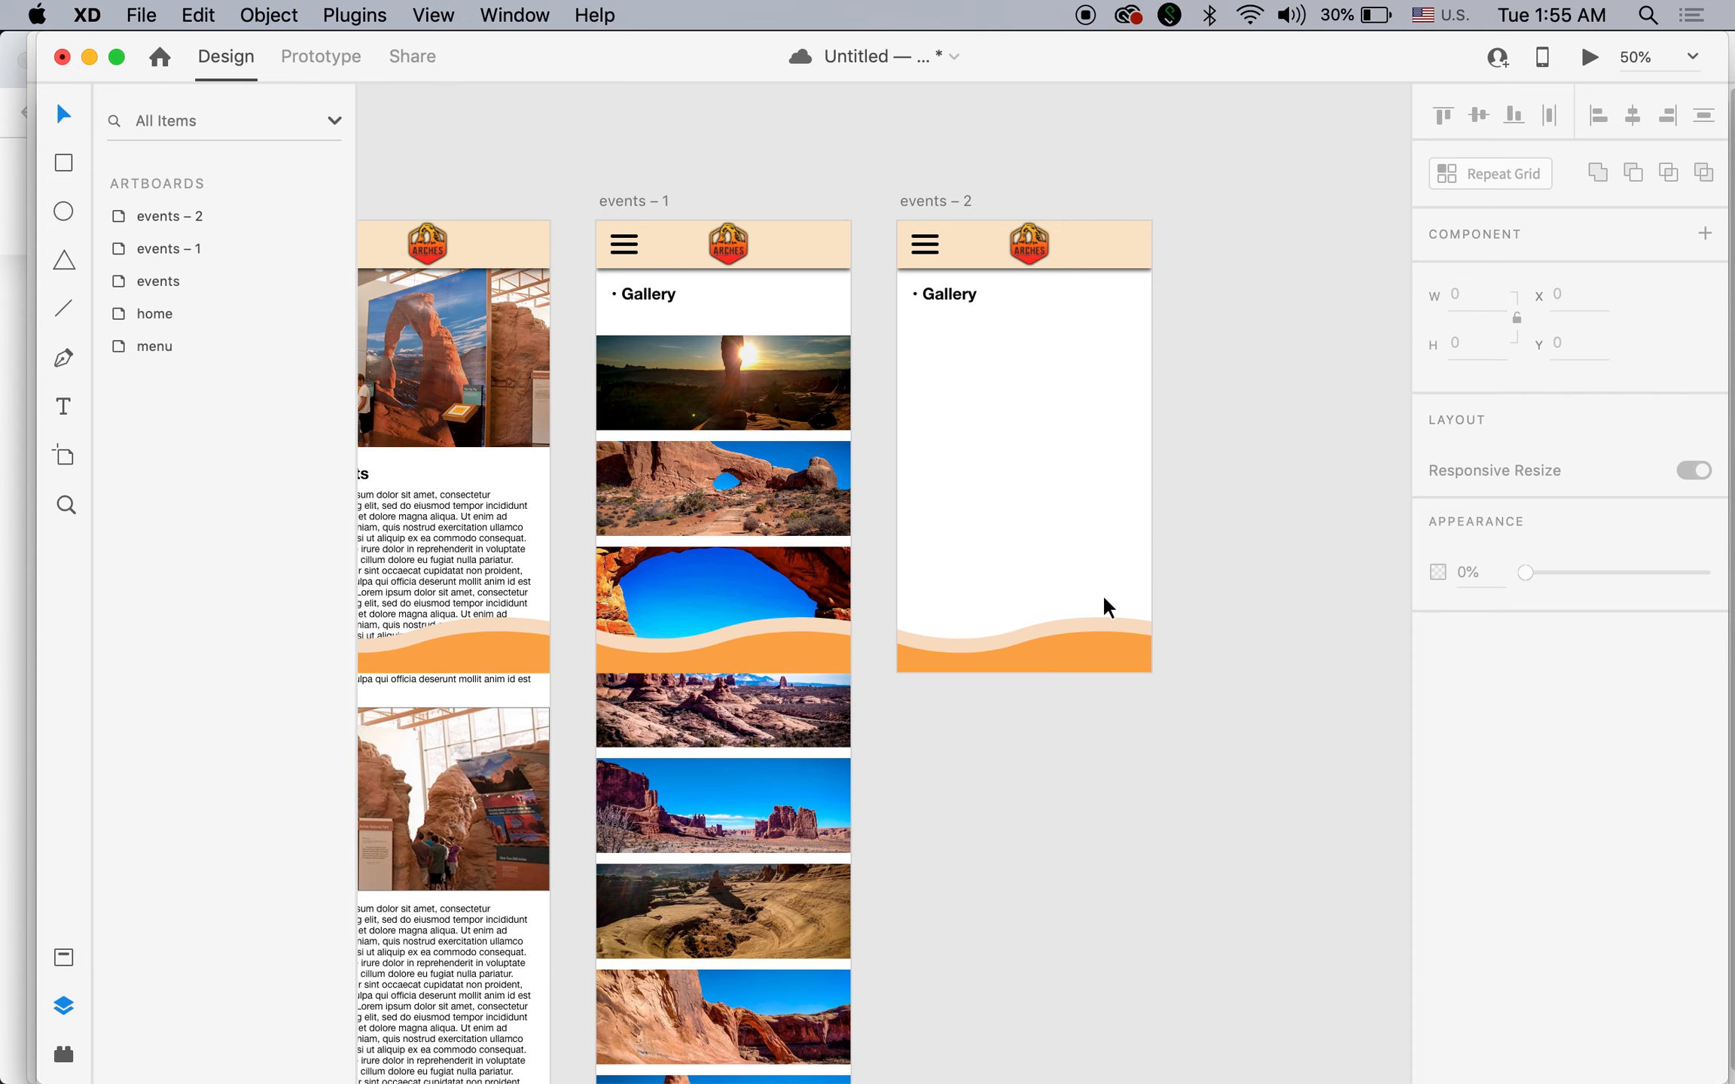
# Draw a borderless full-width rectangle of about 375 × 384 below the Gallery heading on the events – 2 artboard.
pyautogui.click(64, 163)
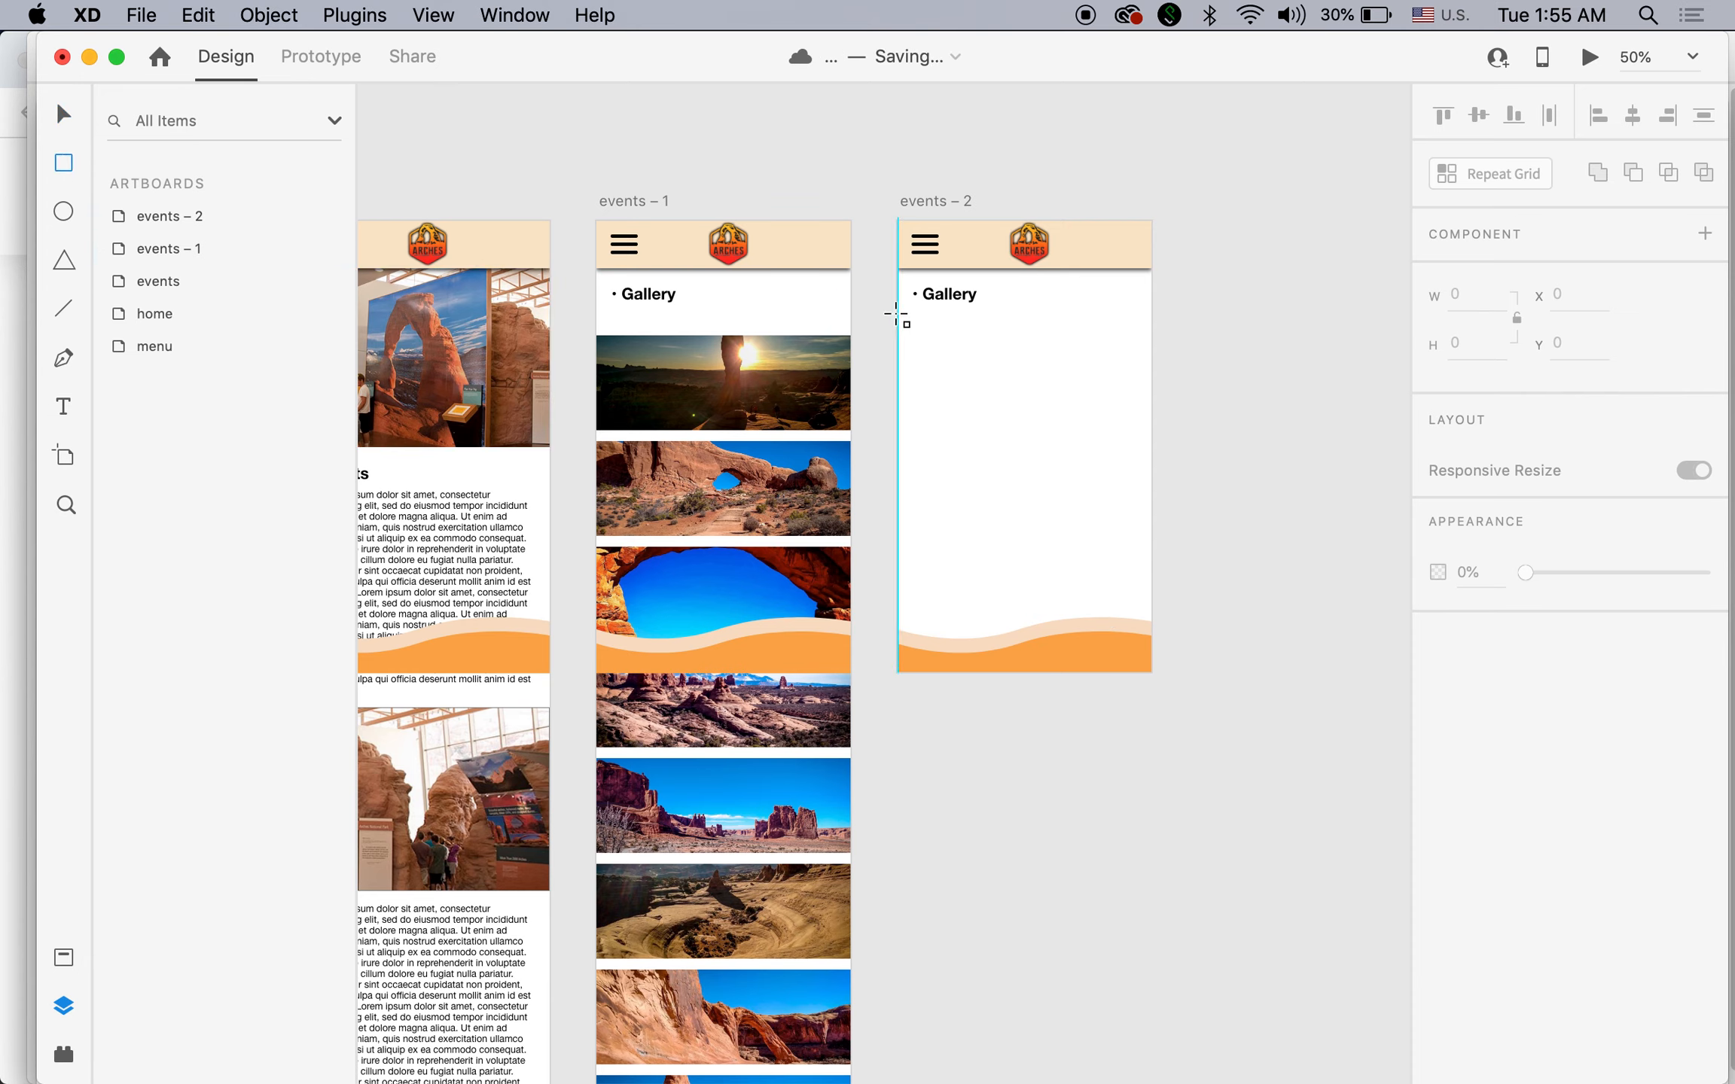
pyautogui.moveTo(896, 315); pyautogui.dragTo(1152, 574)
pyautogui.click(1438, 890)
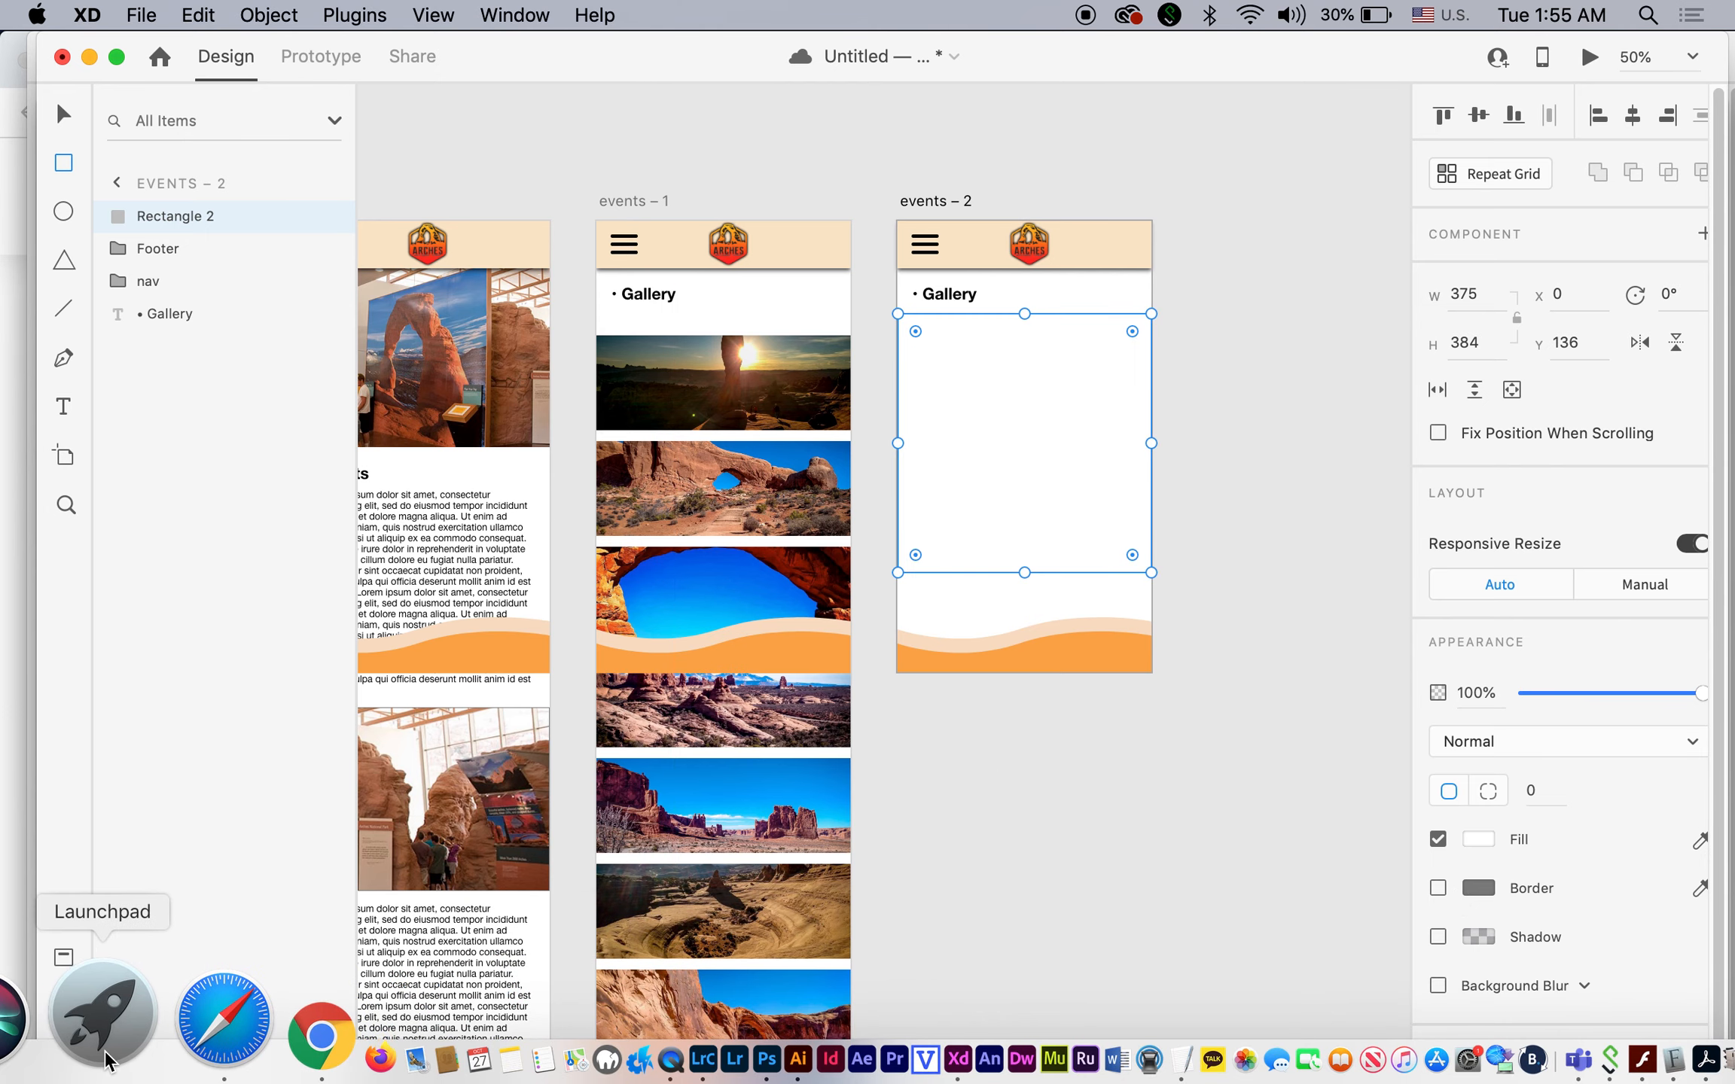
# Fill the new rectangle with the sunset photo 0__WT54r7jZ5W58Kj9.jpg from the images folder and deselect it.
pyautogui.click(46, 1005)
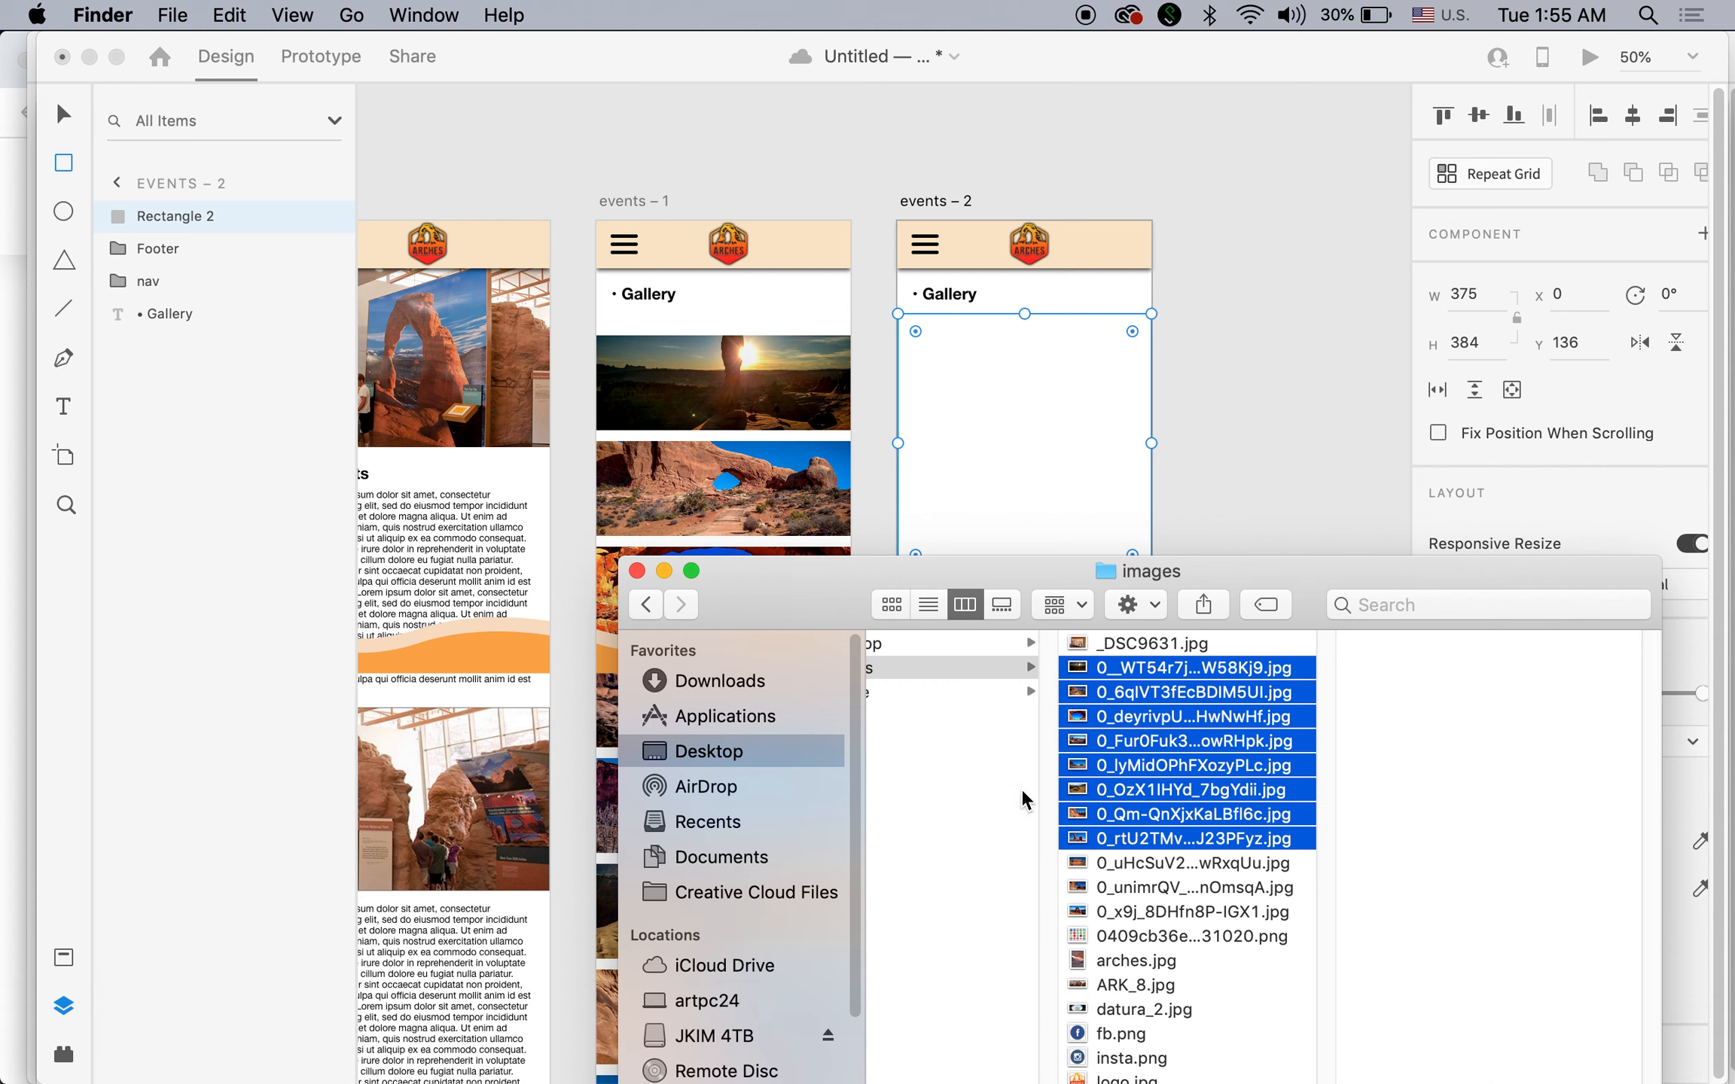
pyautogui.click(1219, 644)
pyautogui.click(1113, 667)
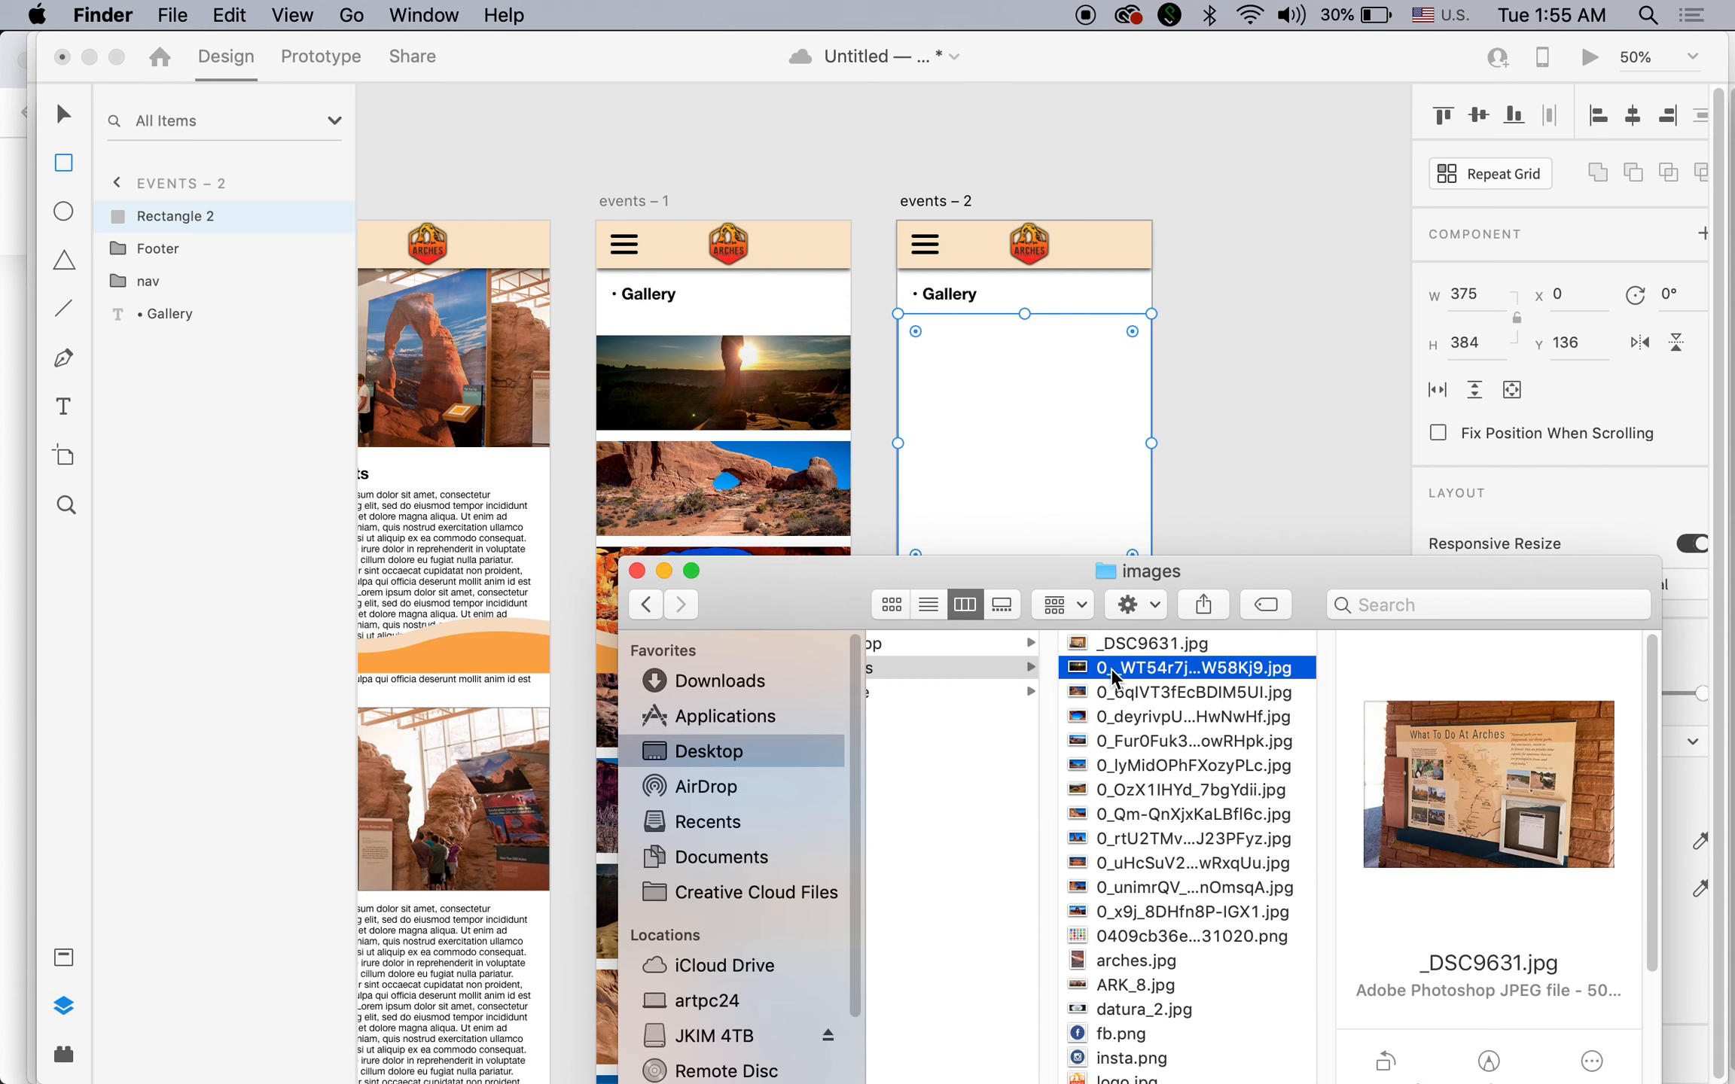
pyautogui.moveTo(1113, 668); pyautogui.dragTo(1022, 531)
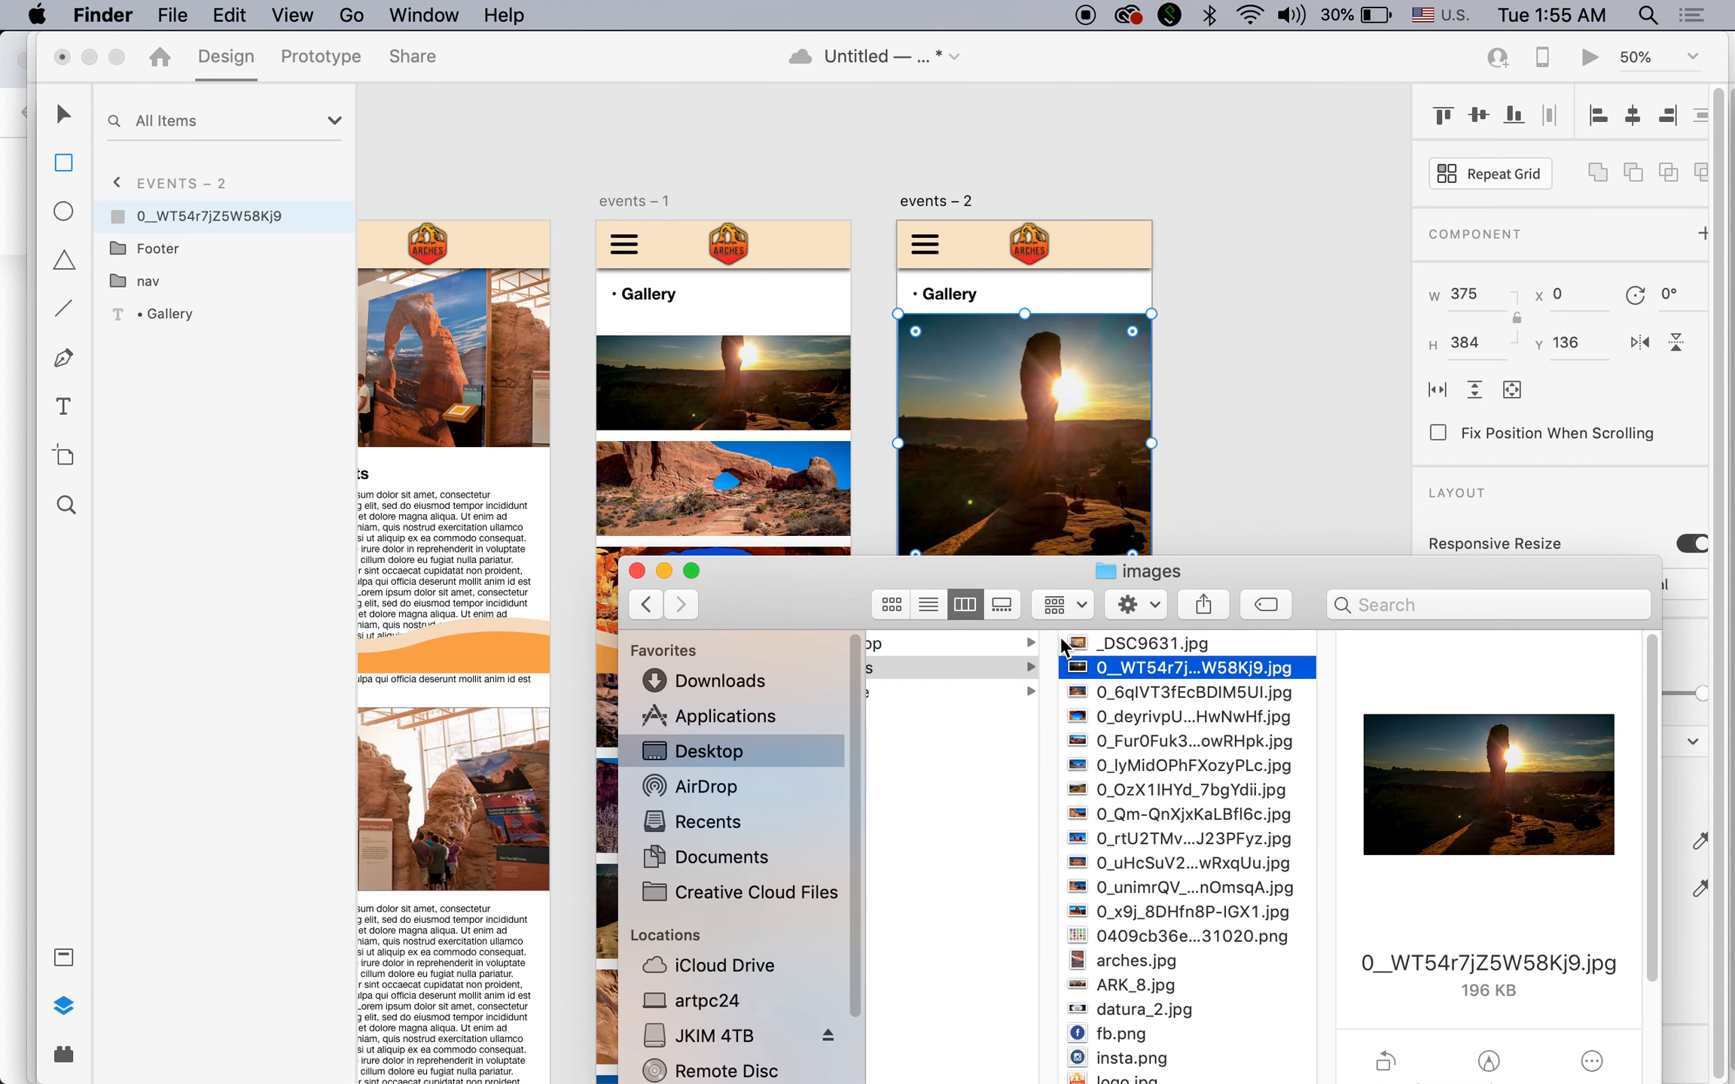
pyautogui.click(1262, 476)
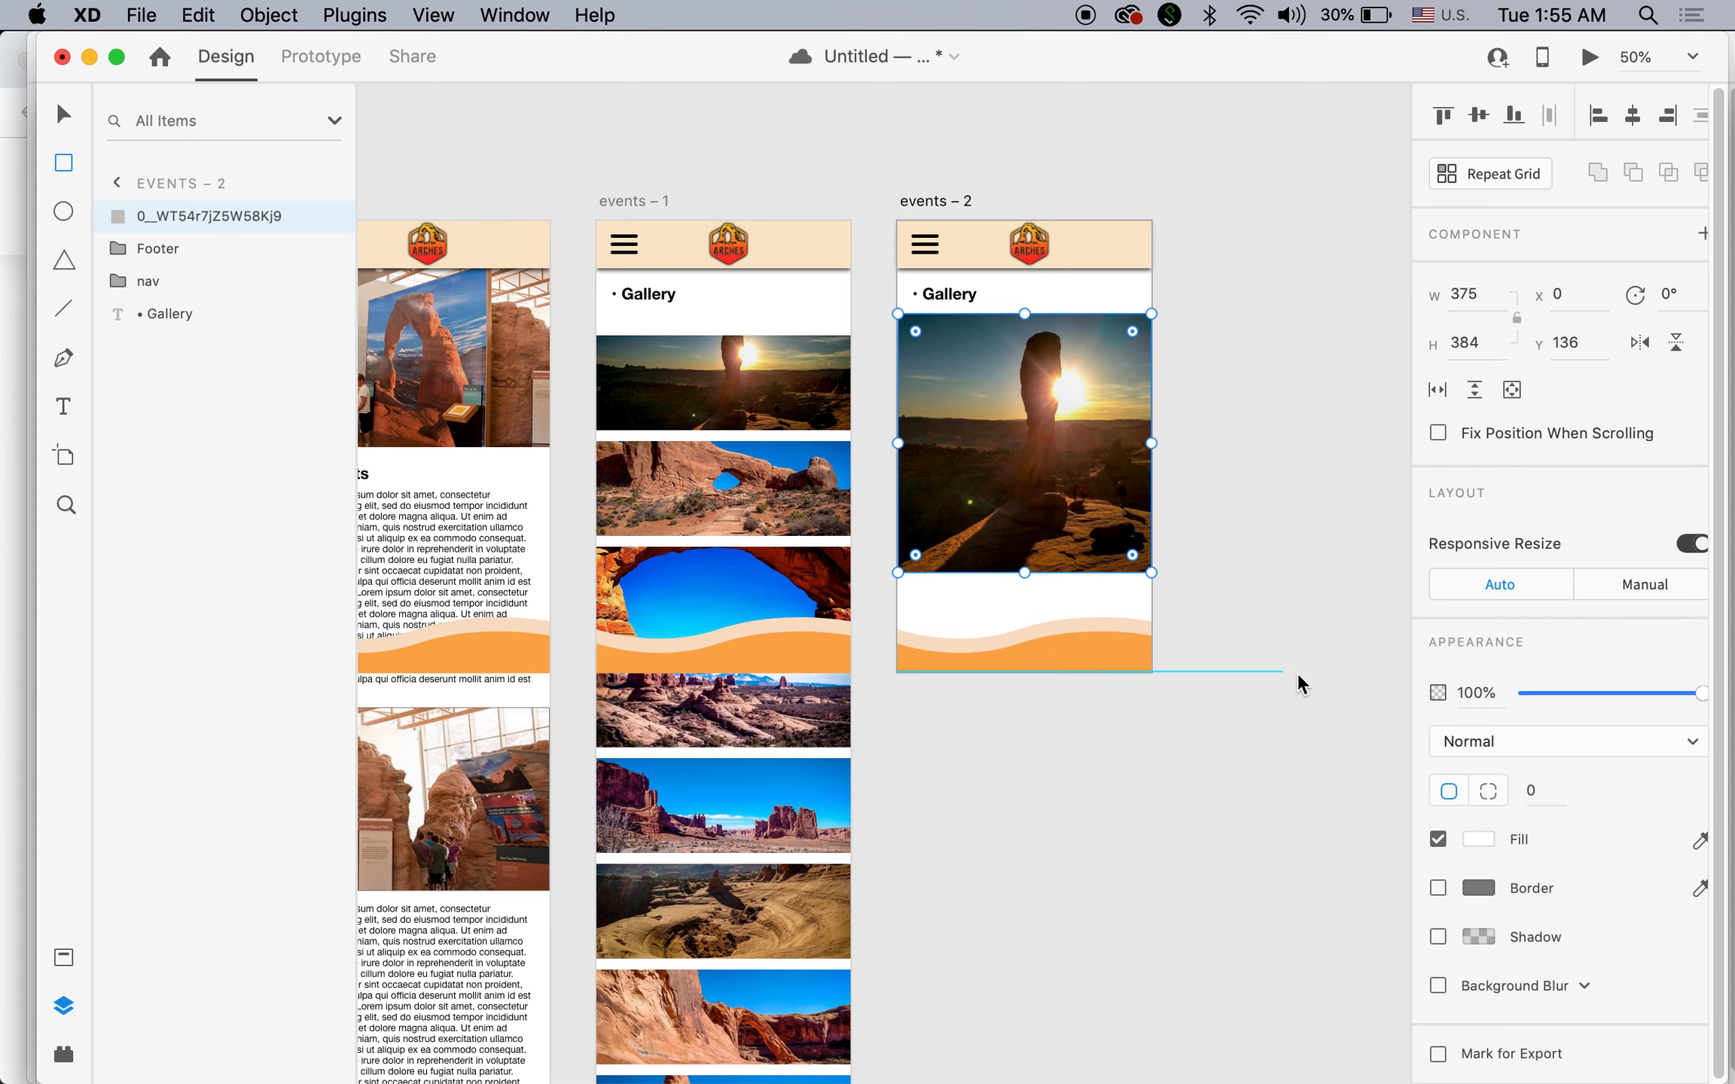
pyautogui.click(58, 112)
pyautogui.click(1132, 826)
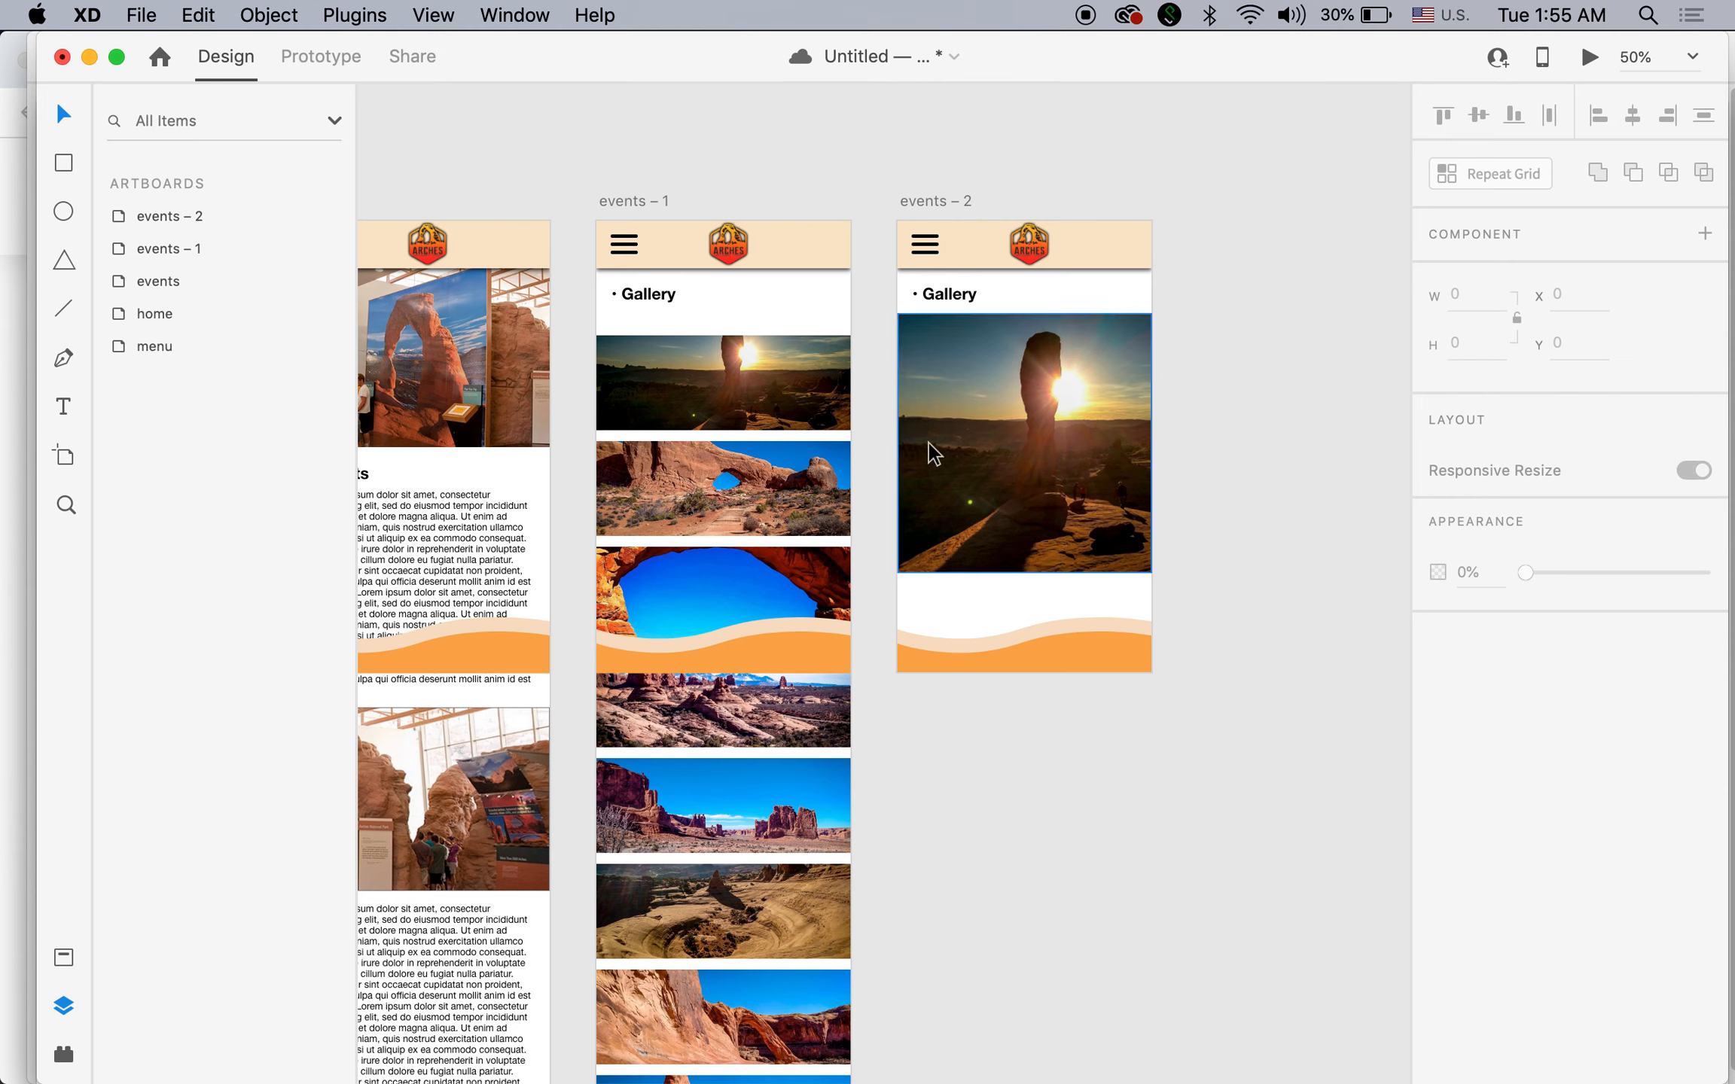
# Move the Footer and nav groups above the sunset photo in the events – 2 layer order.
pyautogui.click(986, 430)
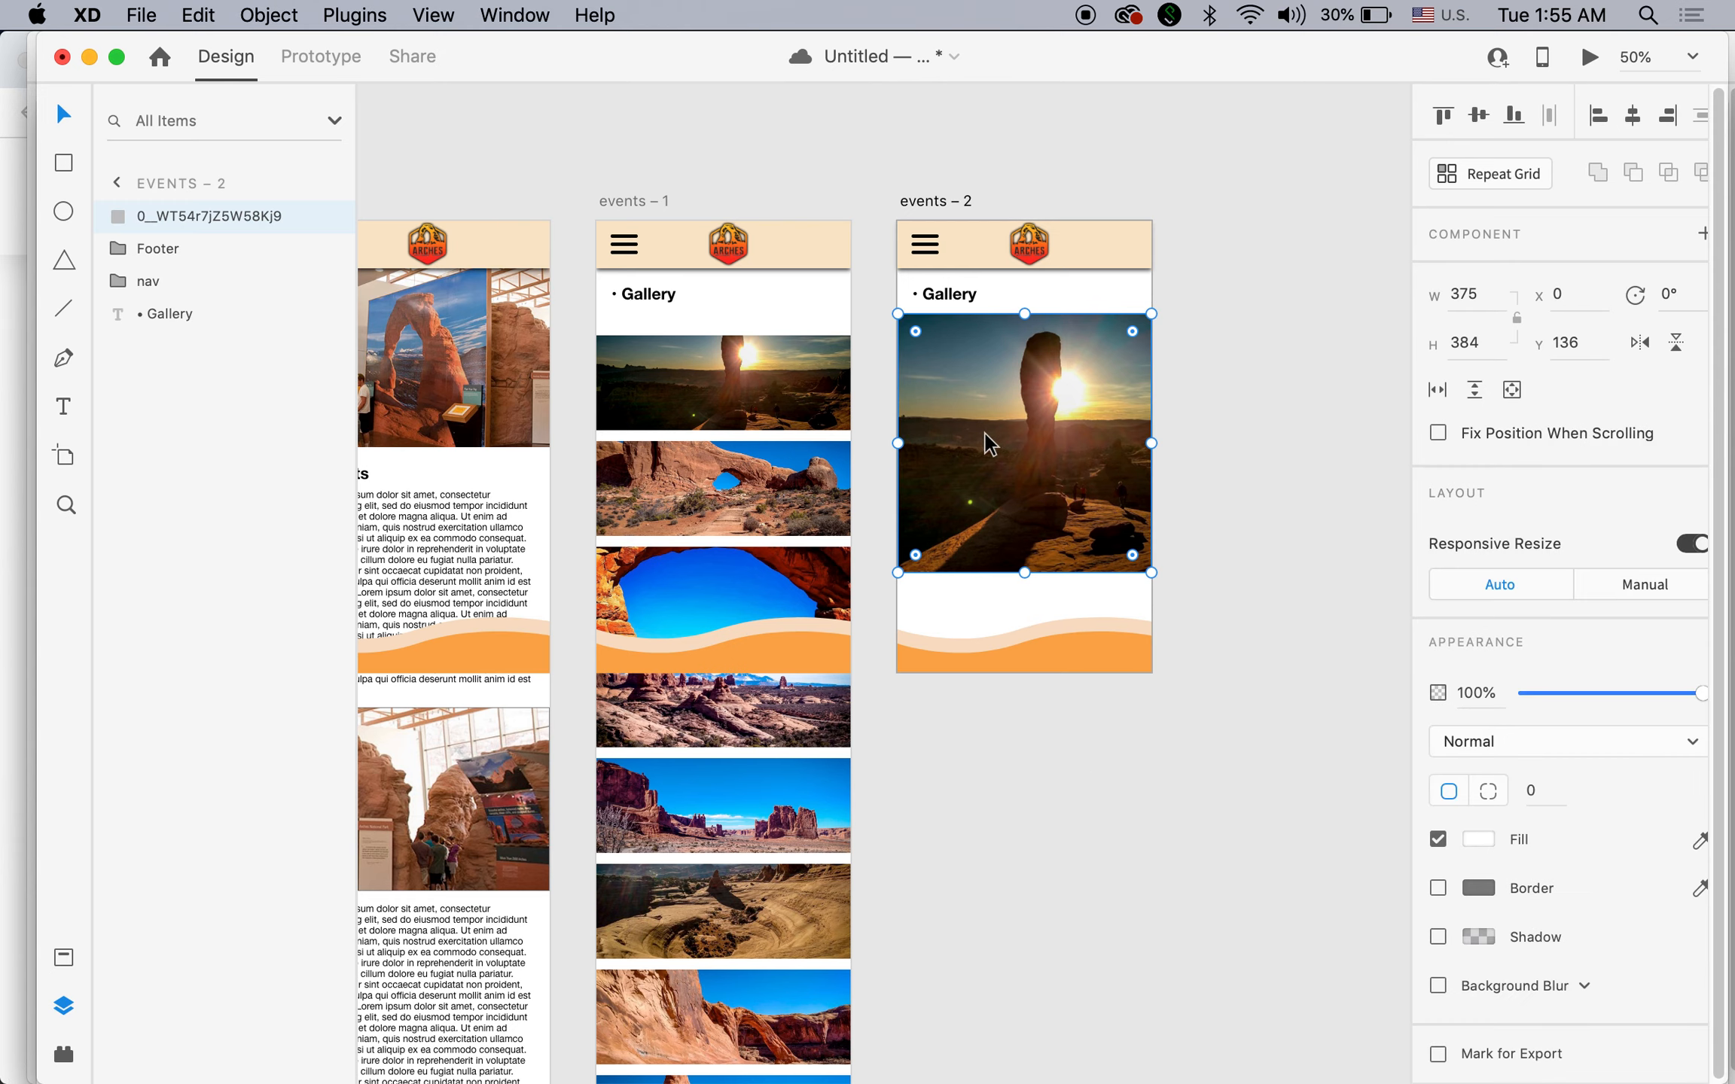
pyautogui.click(157, 280)
pyautogui.keyDown('shift'); pyautogui.click(159, 246); pyautogui.keyUp('shift')
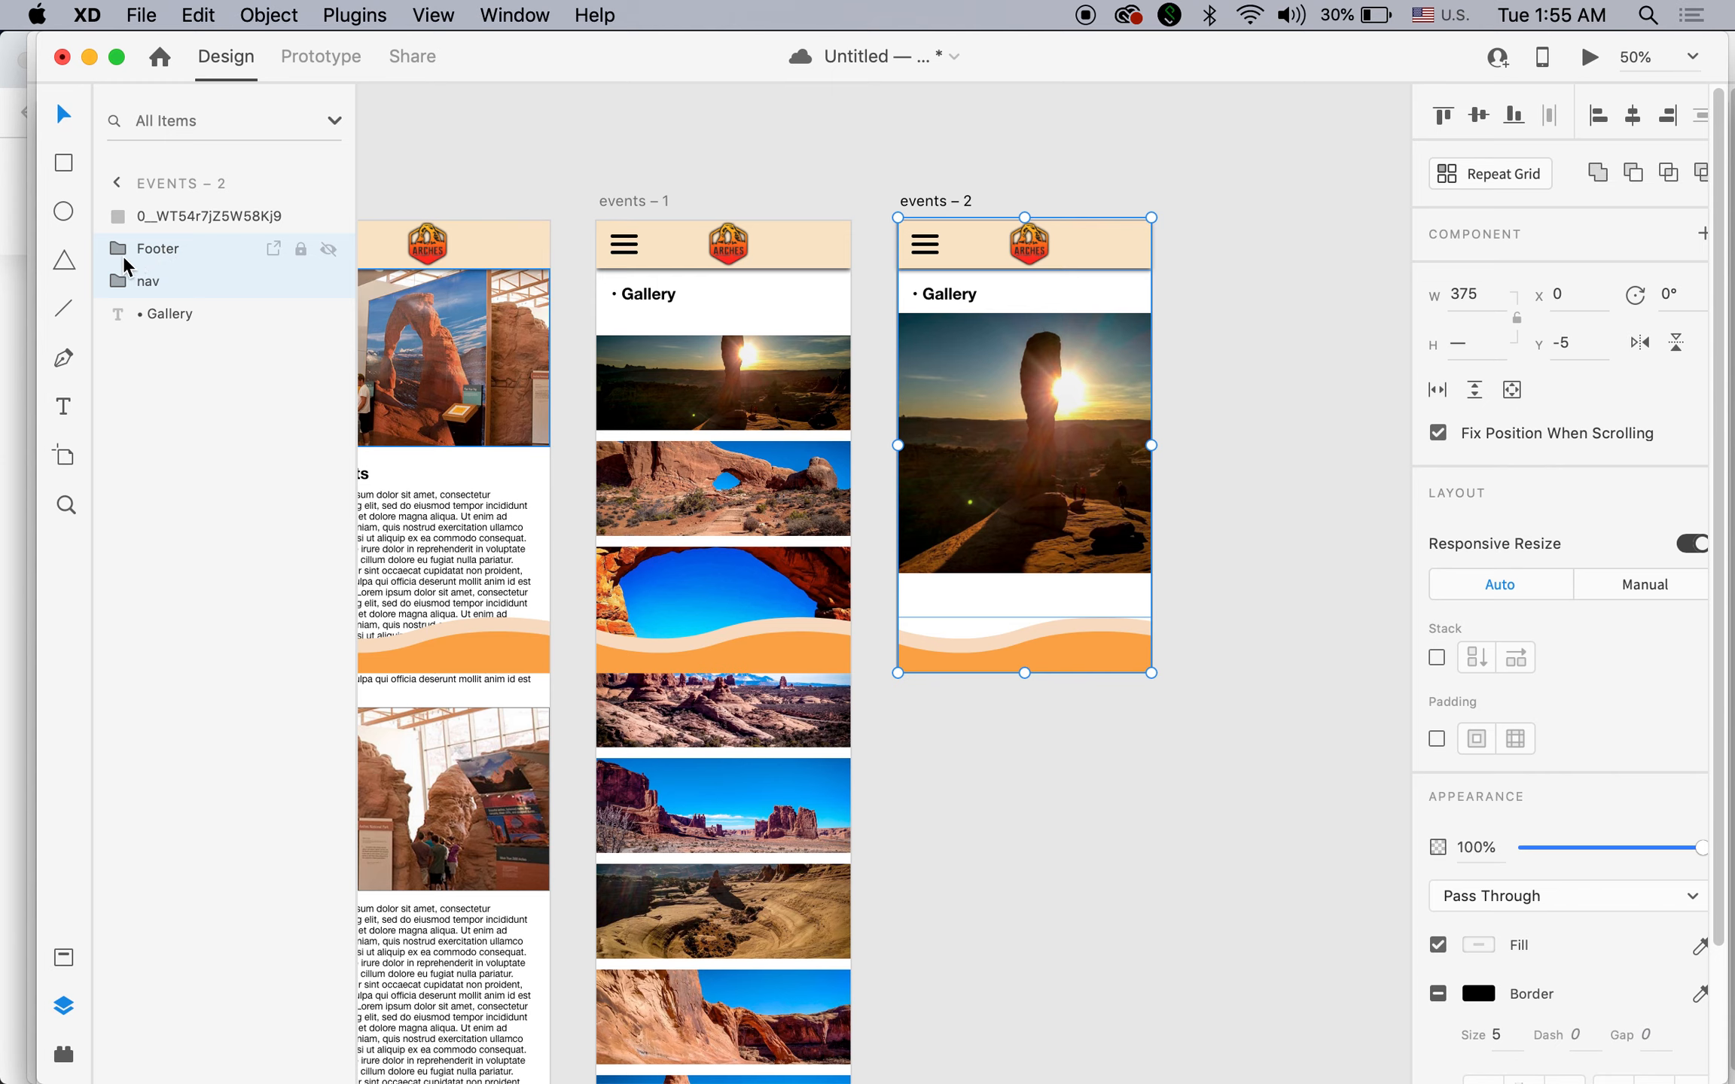
pyautogui.moveTo(120, 249); pyautogui.dragTo(125, 207)
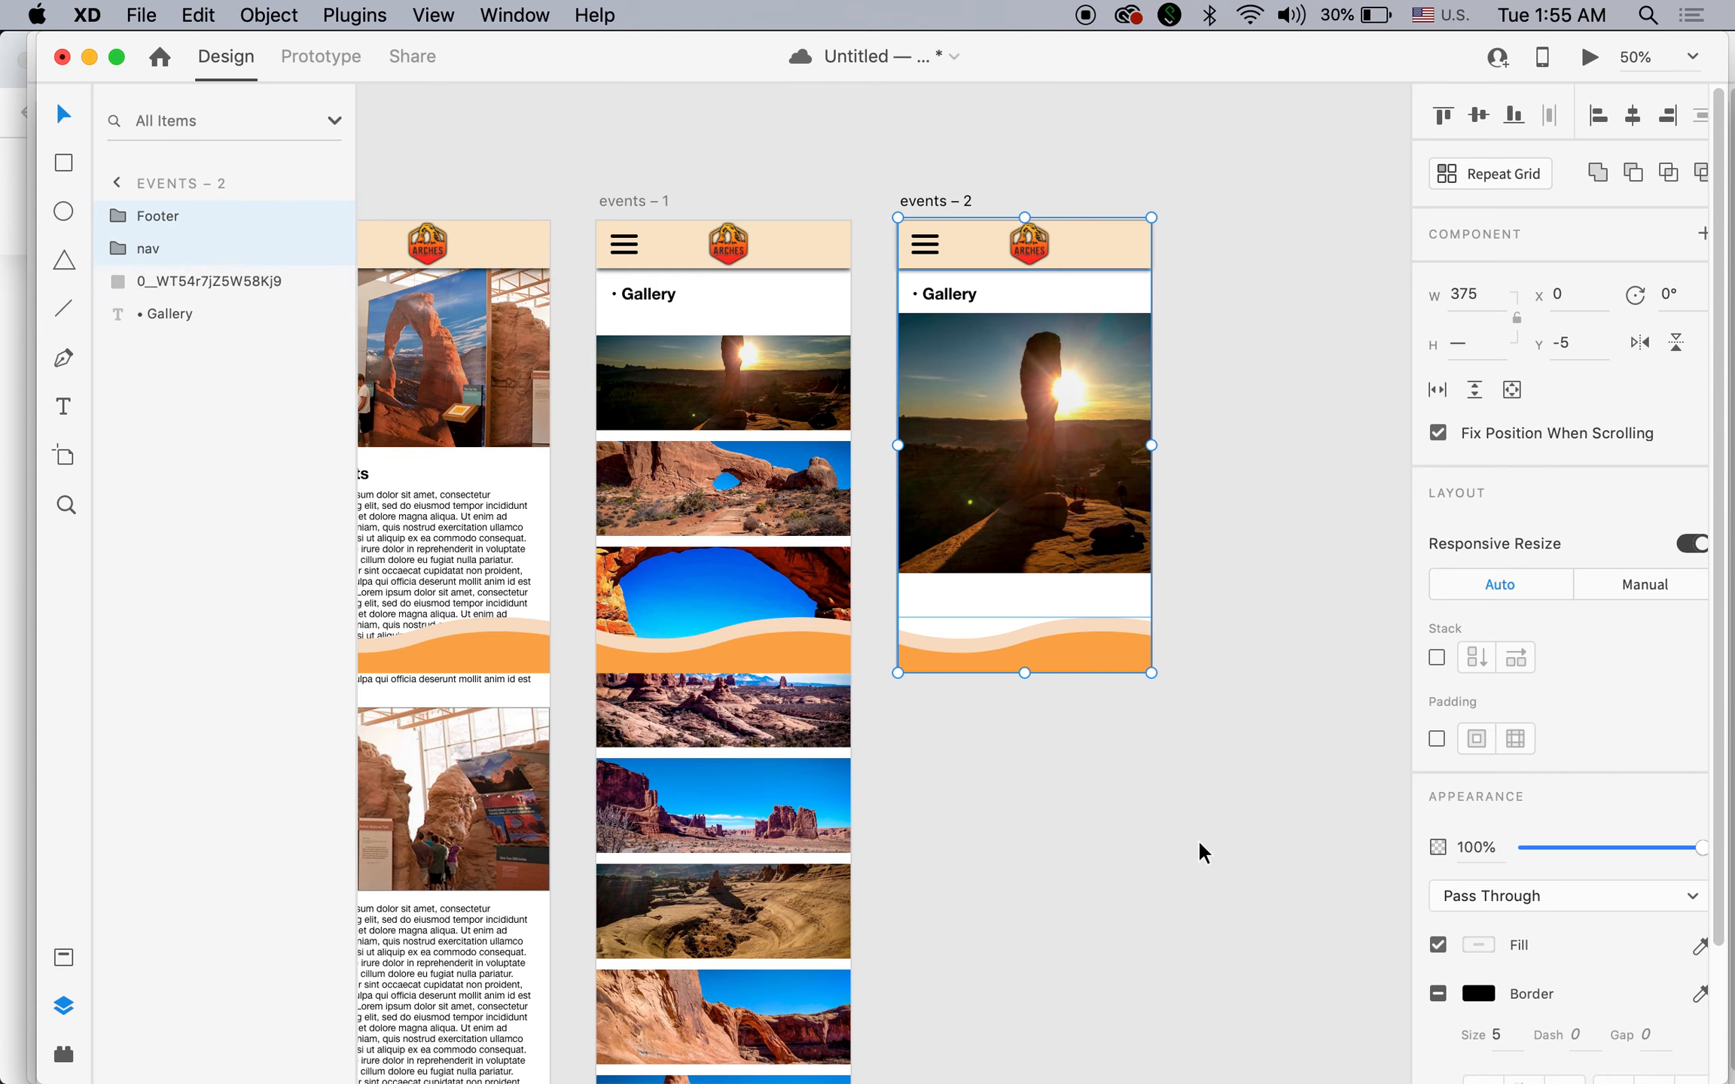
pyautogui.click(1244, 923)
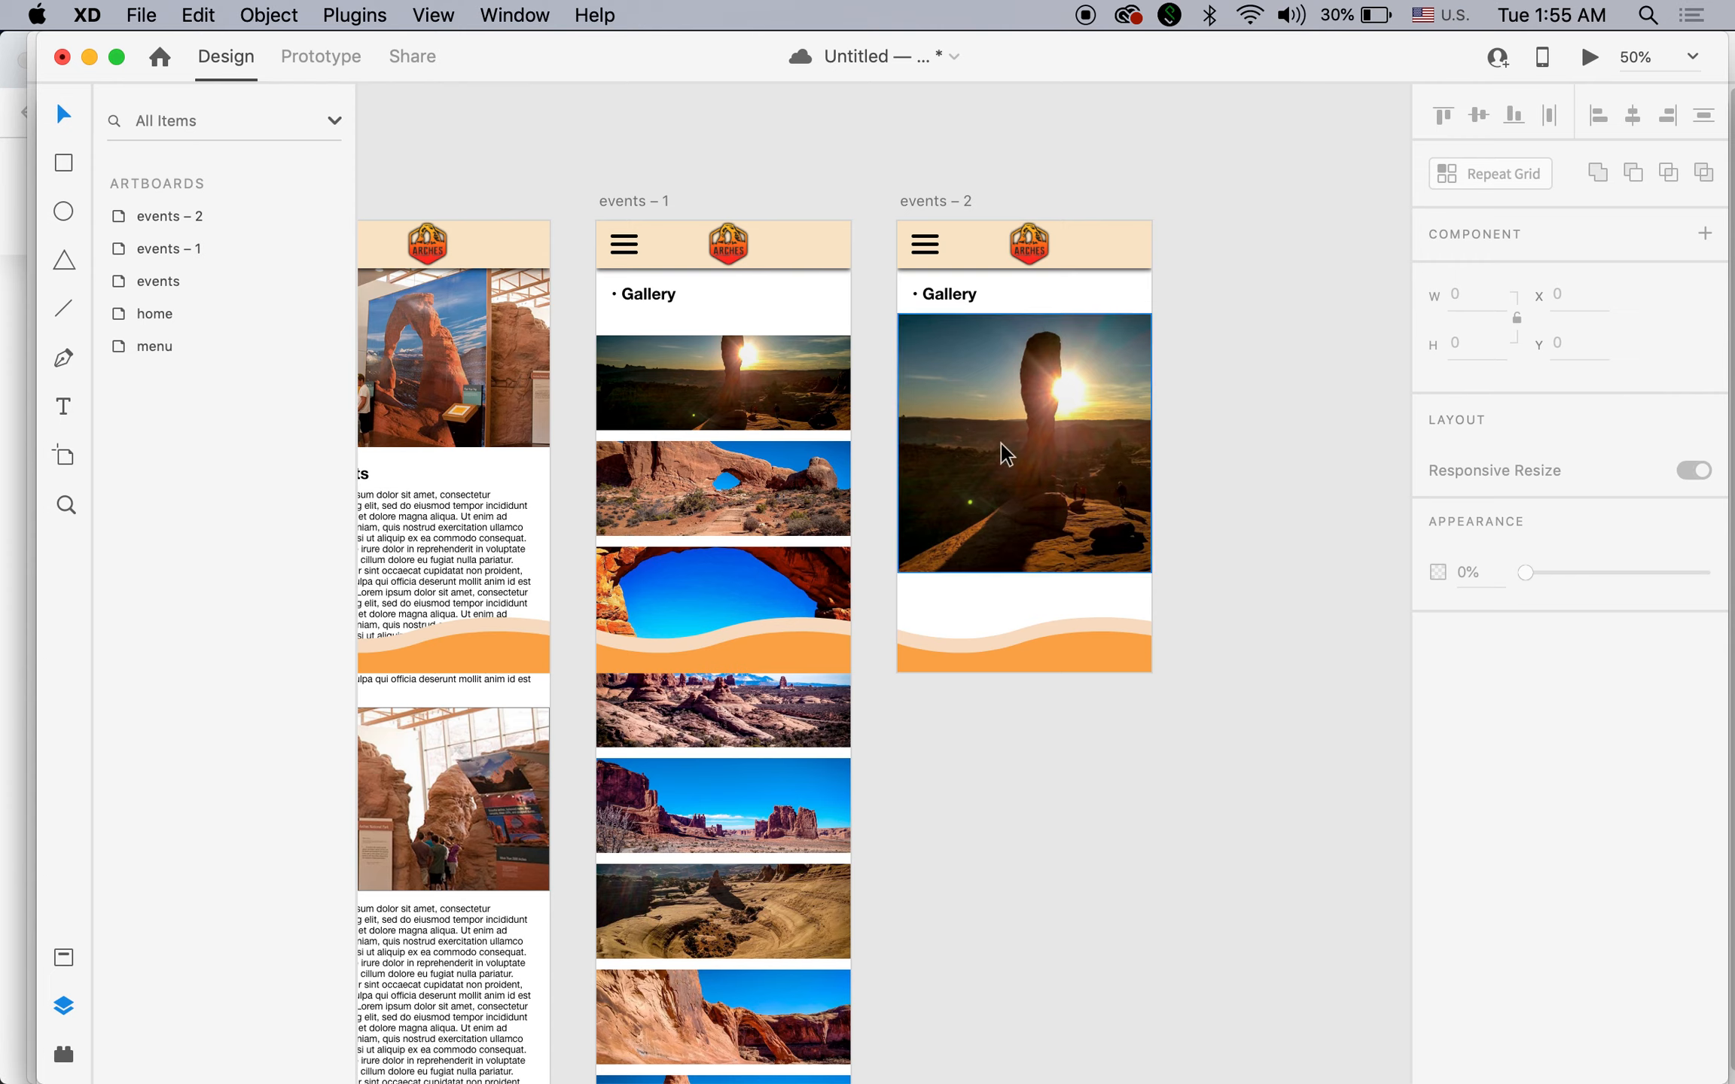
# Link the first sunset photo in the events – 1 gallery to the events – 2 artboard with a Tap-triggered Transition.
pyautogui.click(334, 62)
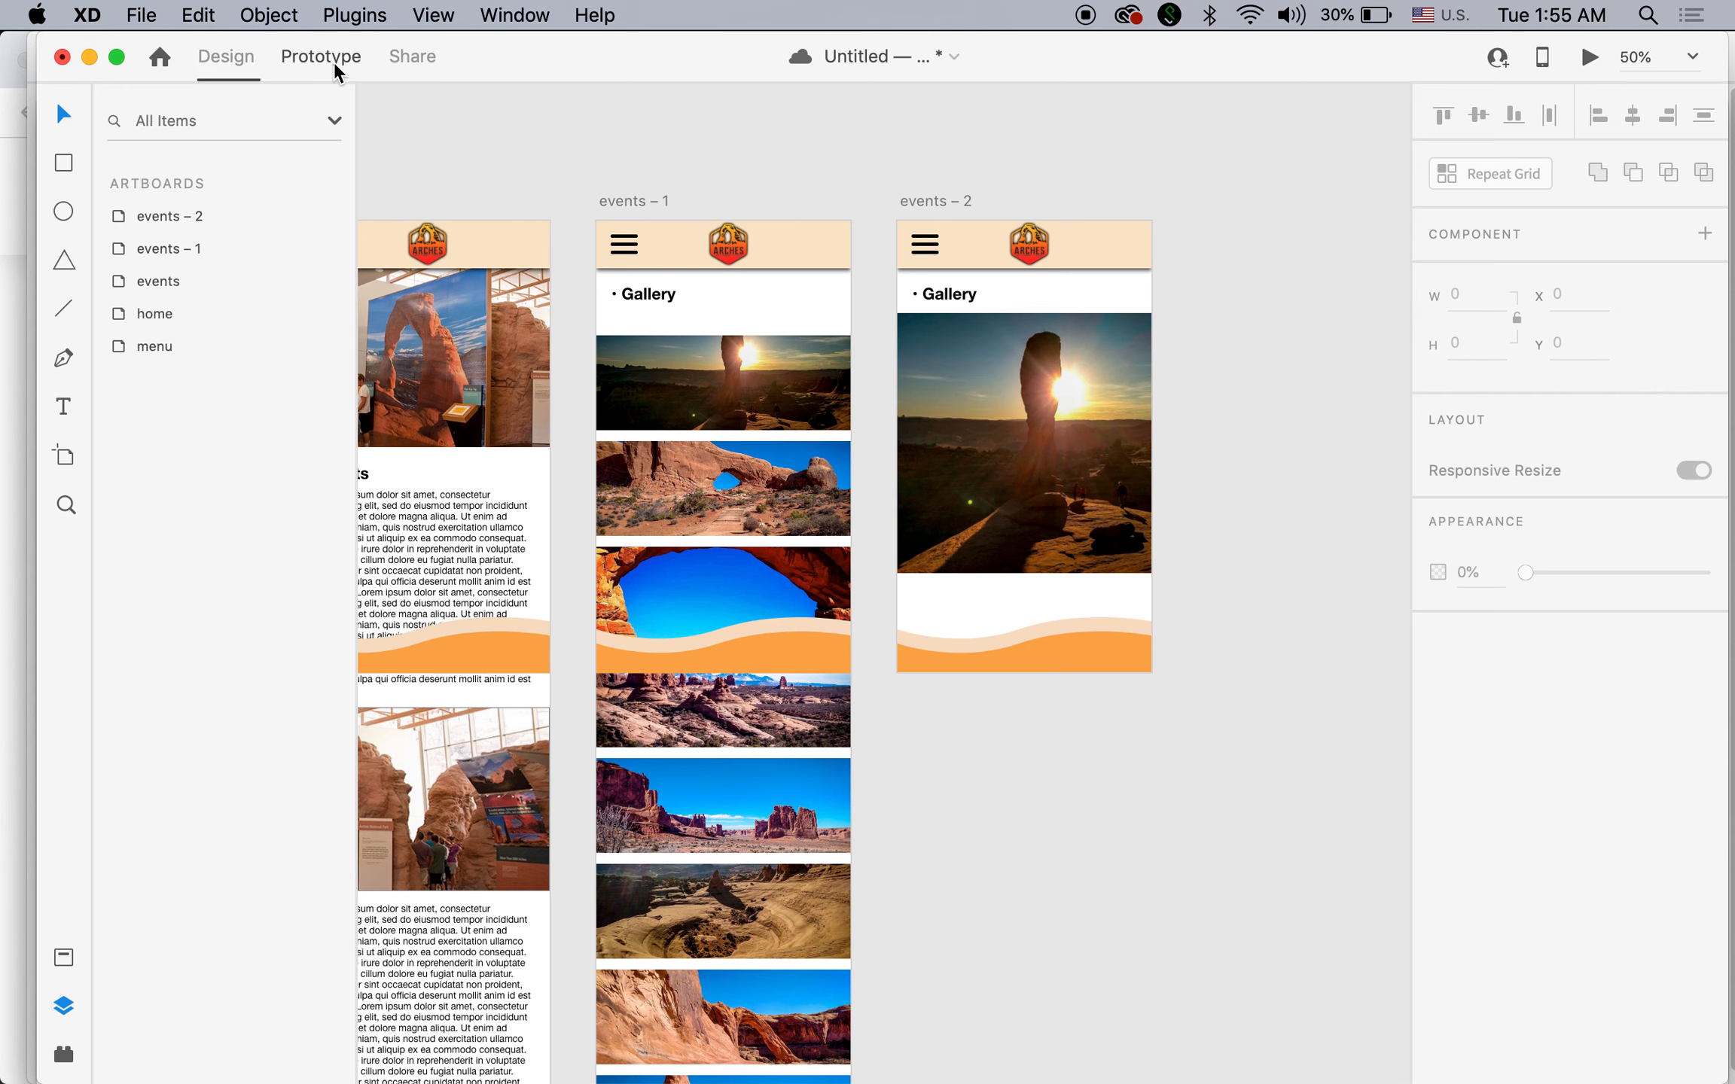
pyautogui.doubleClick(708, 367)
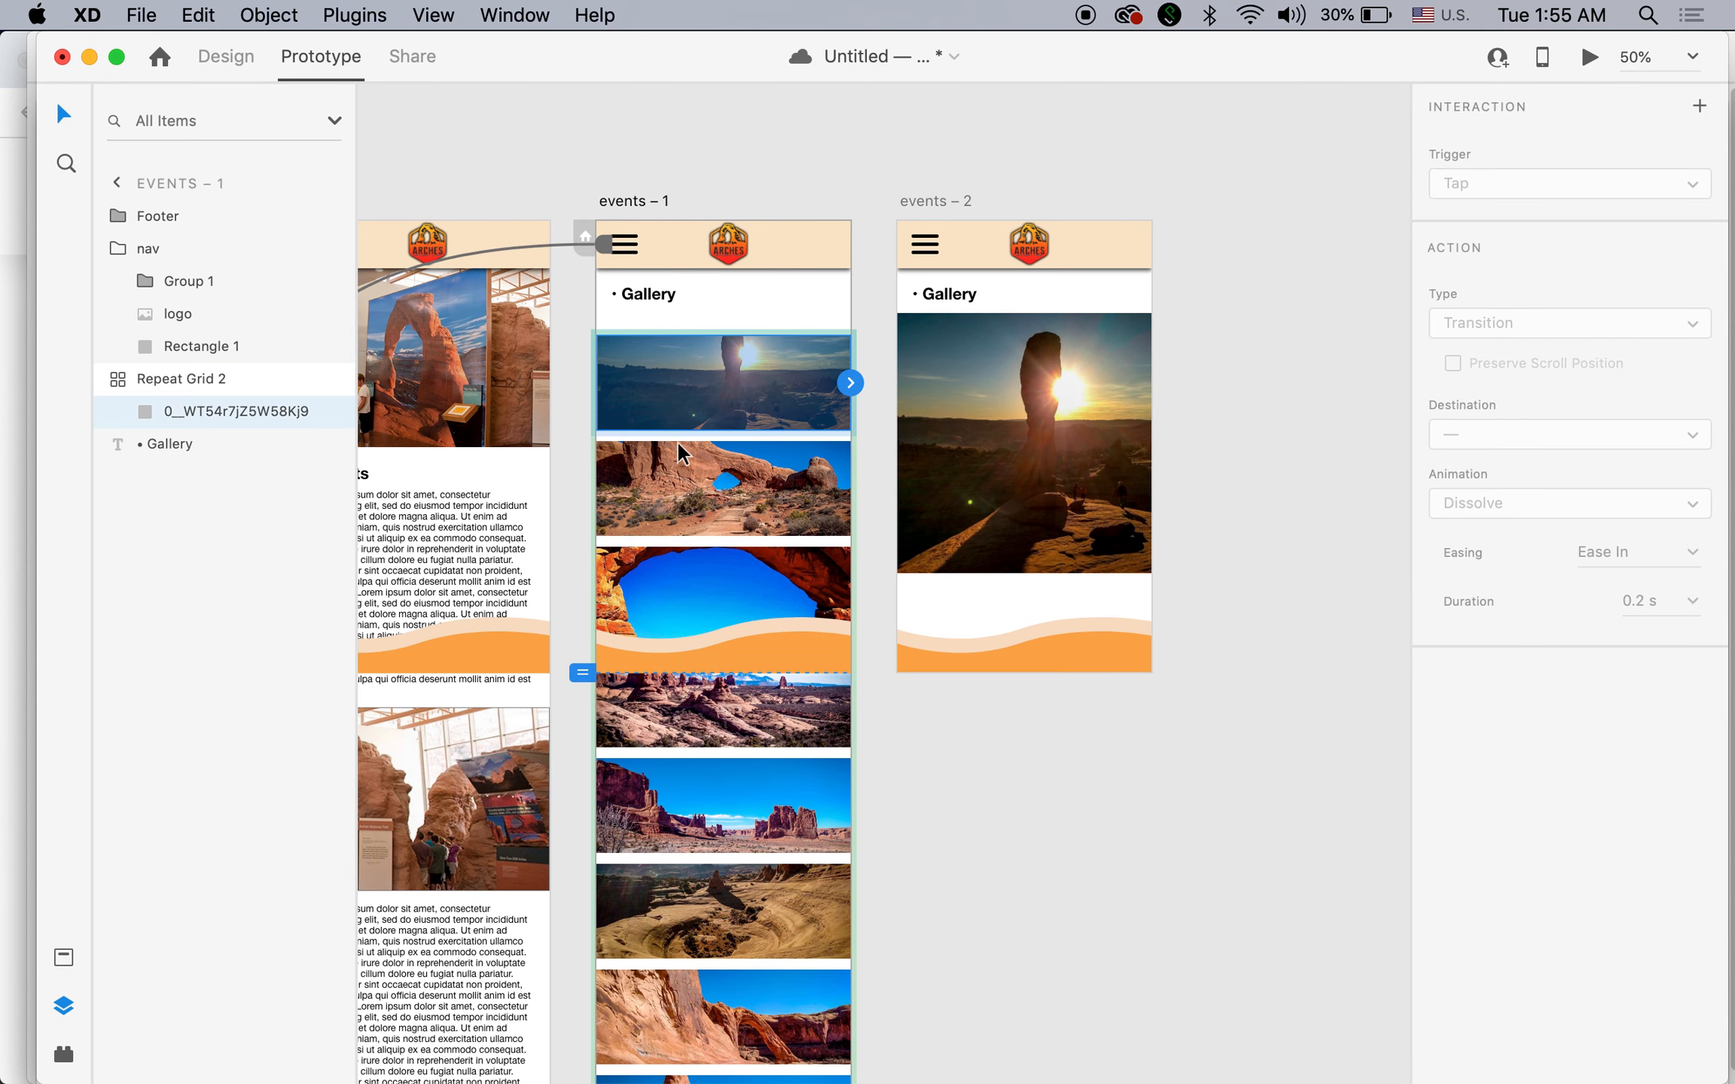
pyautogui.moveTo(848, 383); pyautogui.dragTo(1148, 665)
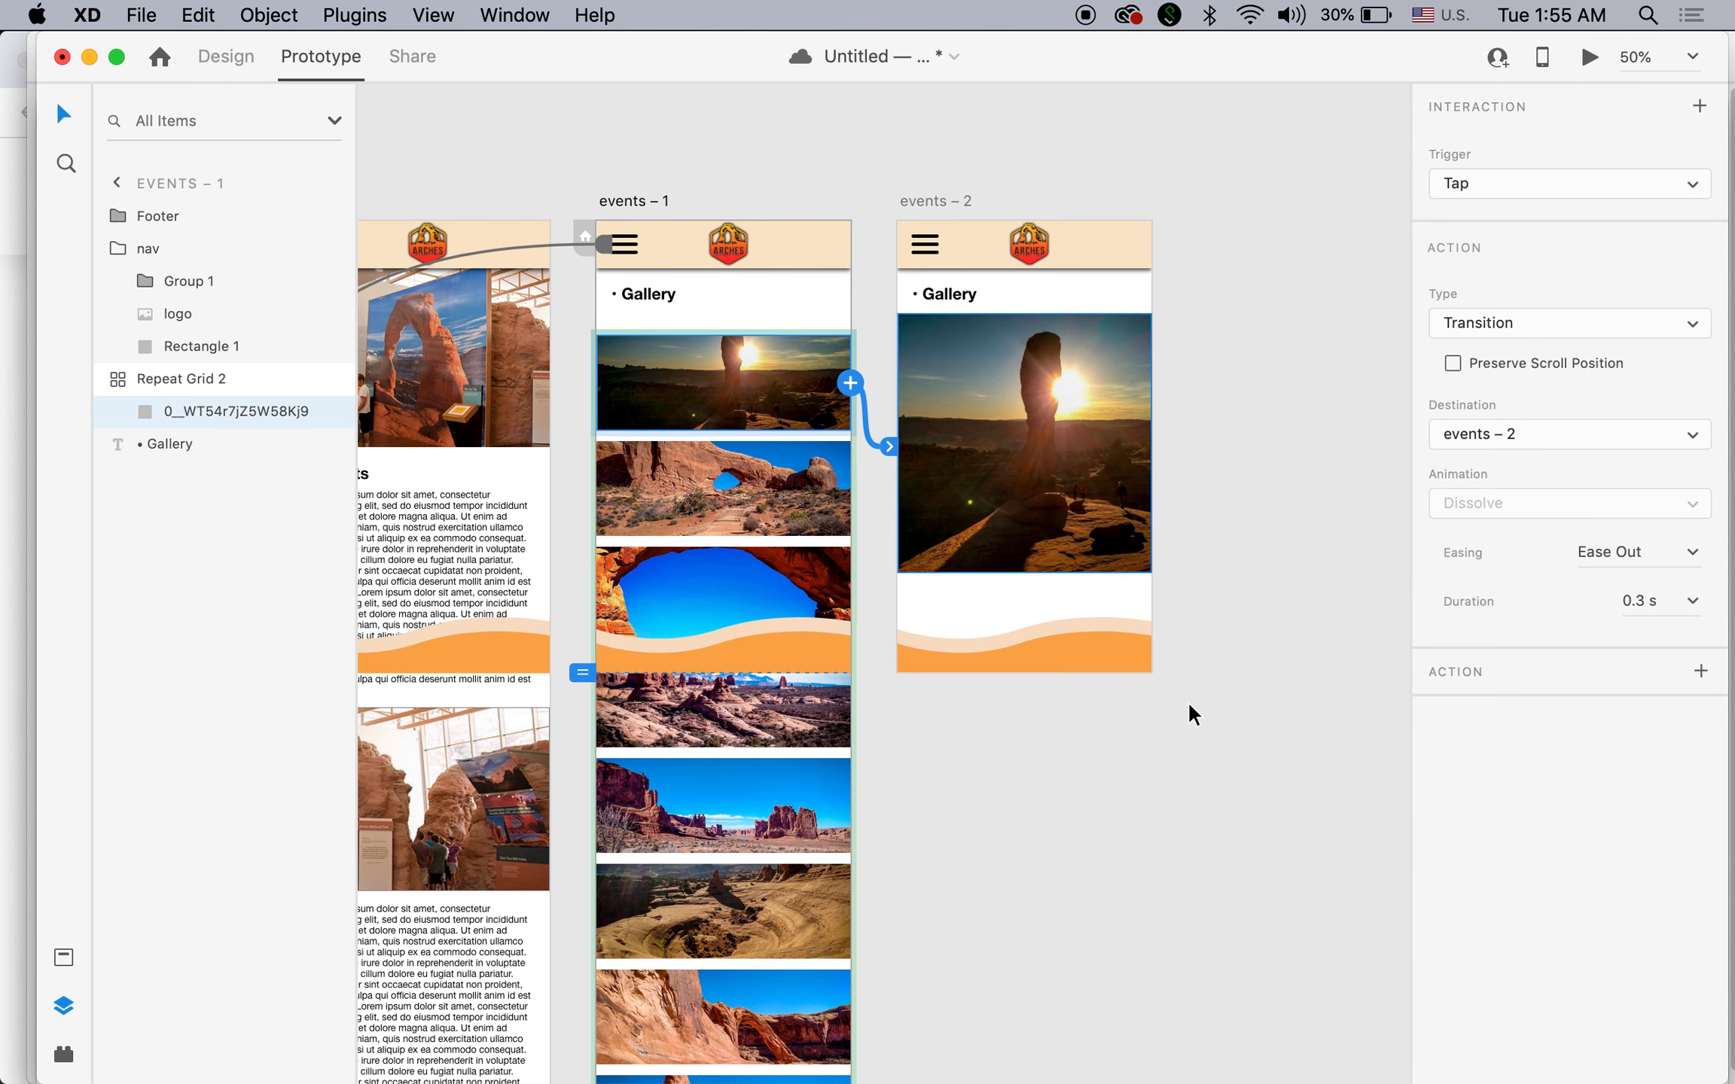
pyautogui.click(1281, 823)
# Add the text "<<back to gallery" below the sunset photo on events – 2 and place it near the artboard's left edge.
pyautogui.press('z')
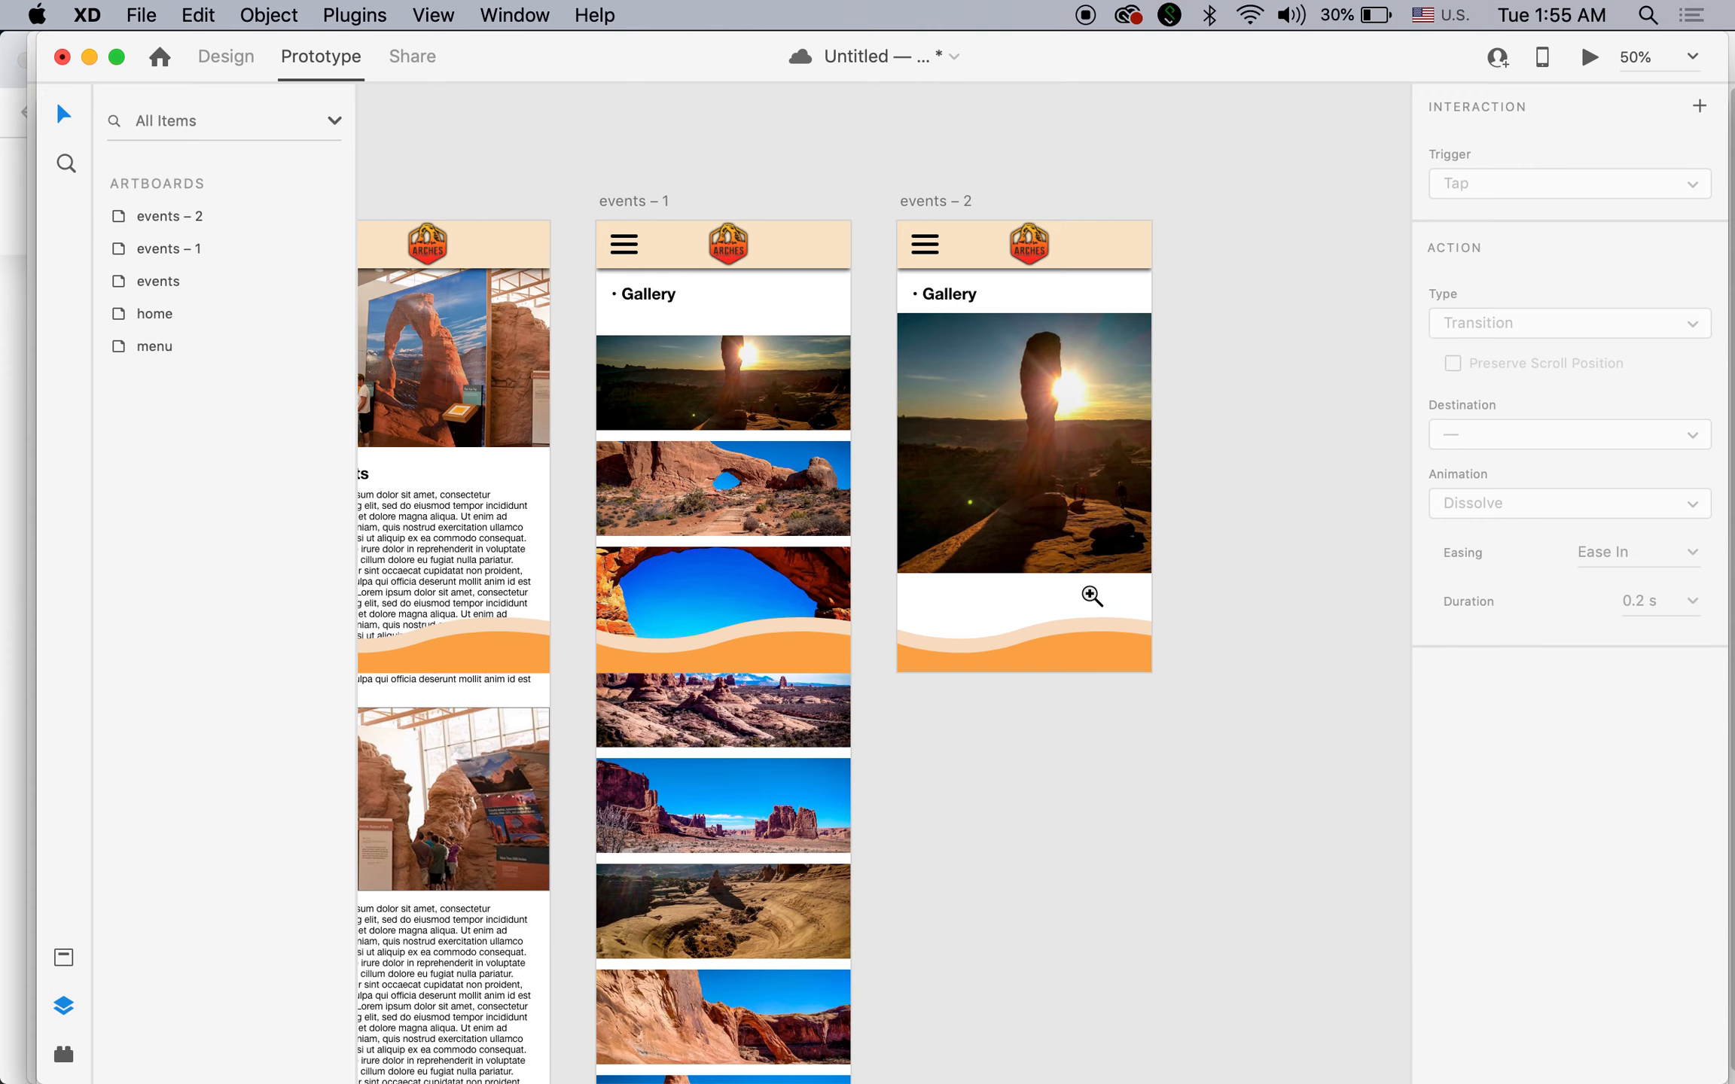
pyautogui.click(1095, 593)
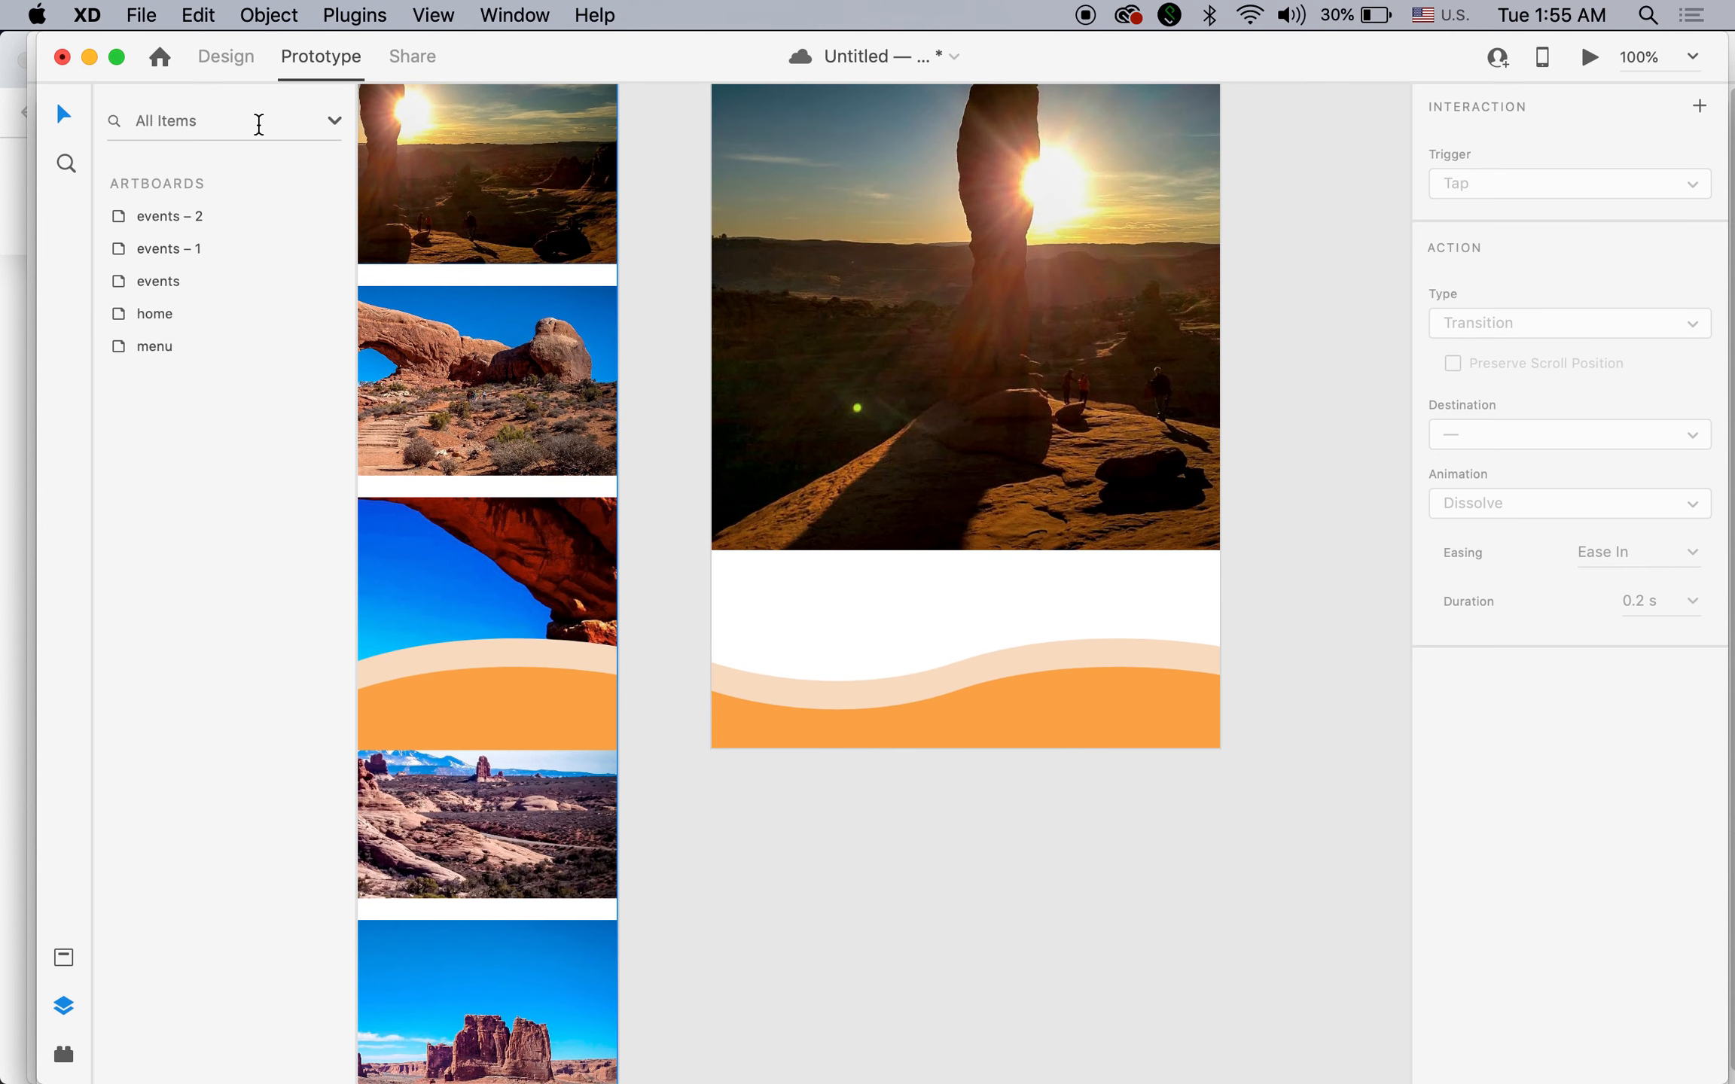
pyautogui.click(226, 57)
pyautogui.click(64, 408)
pyautogui.click(1046, 578)
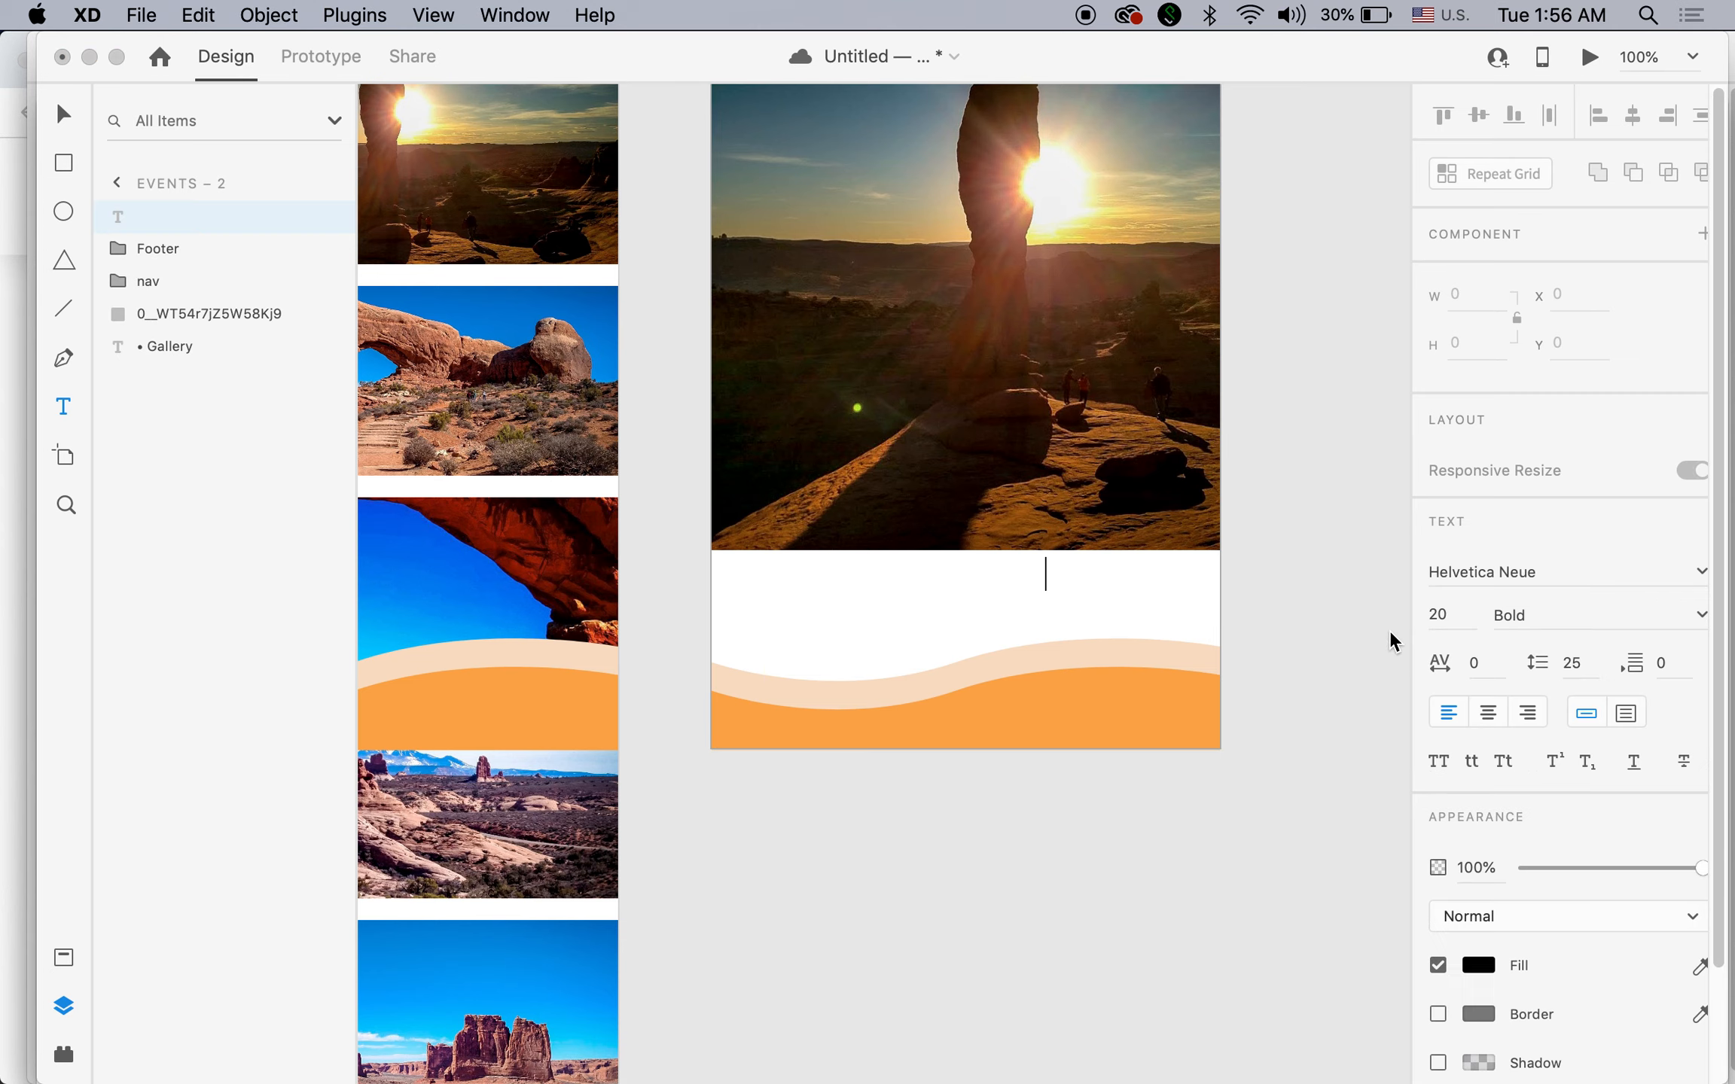
pyautogui.write('<<')
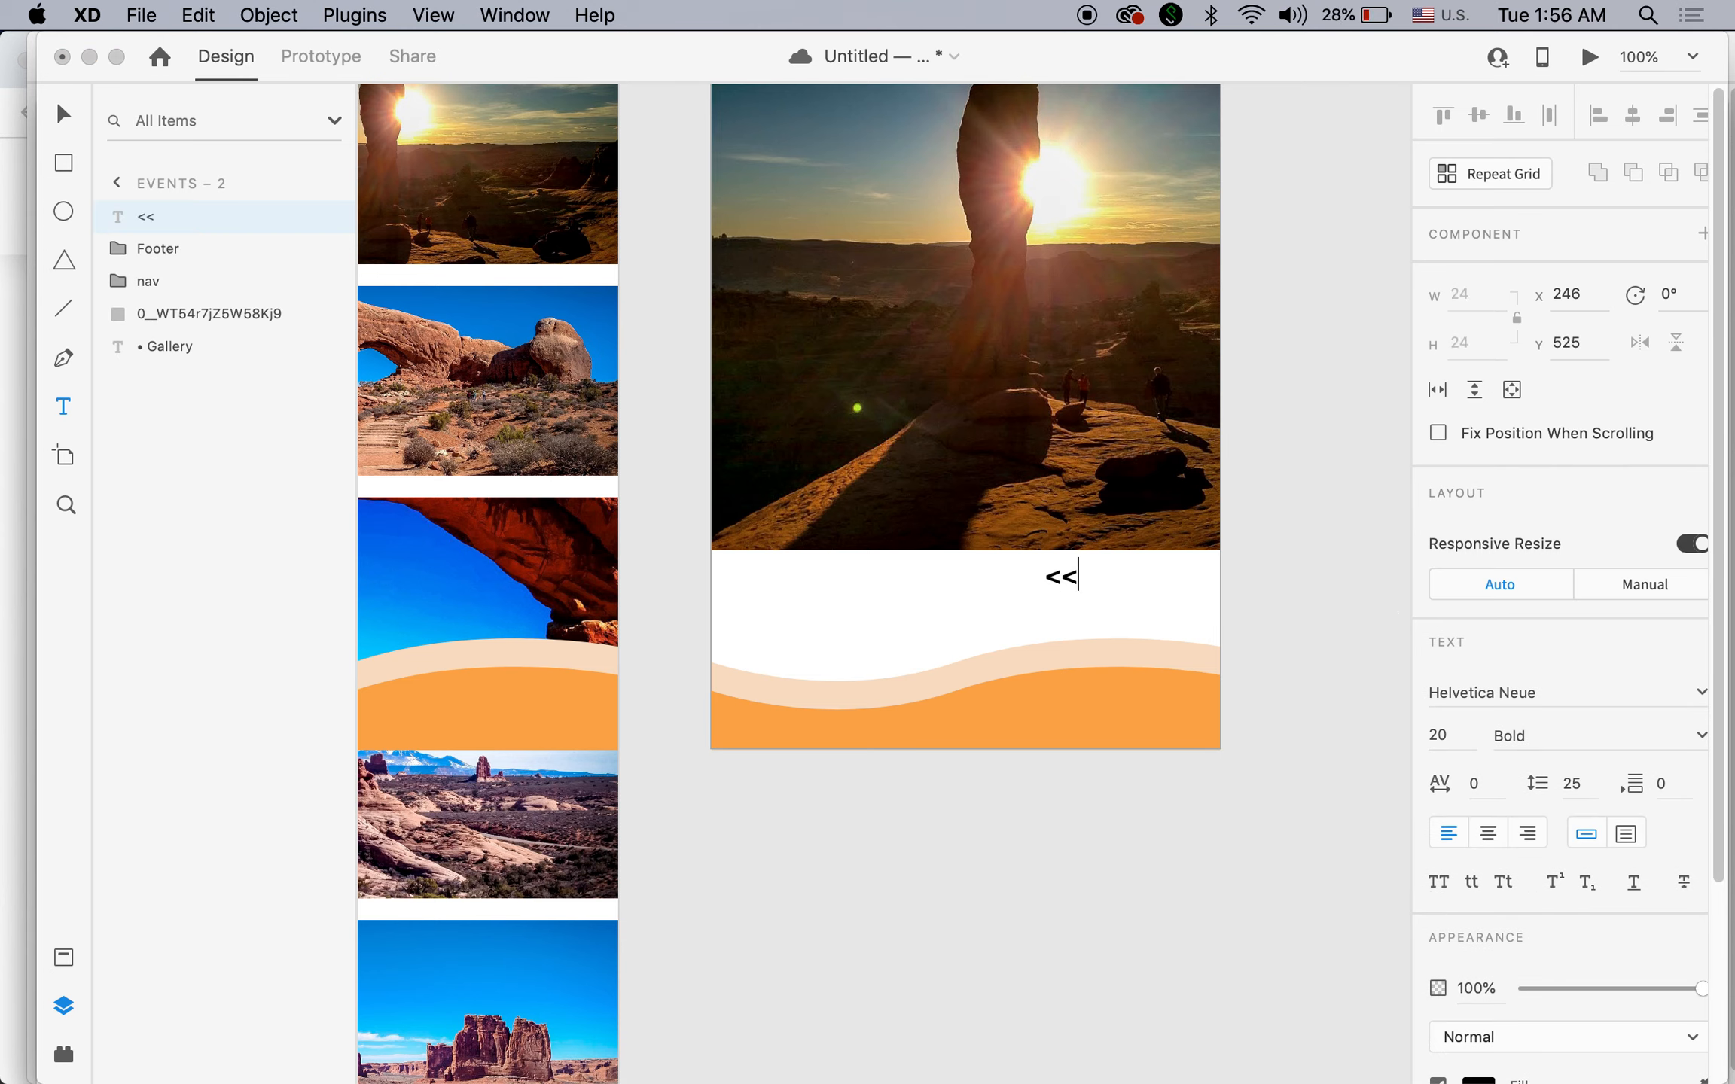
pyautogui.write('back to gallery')
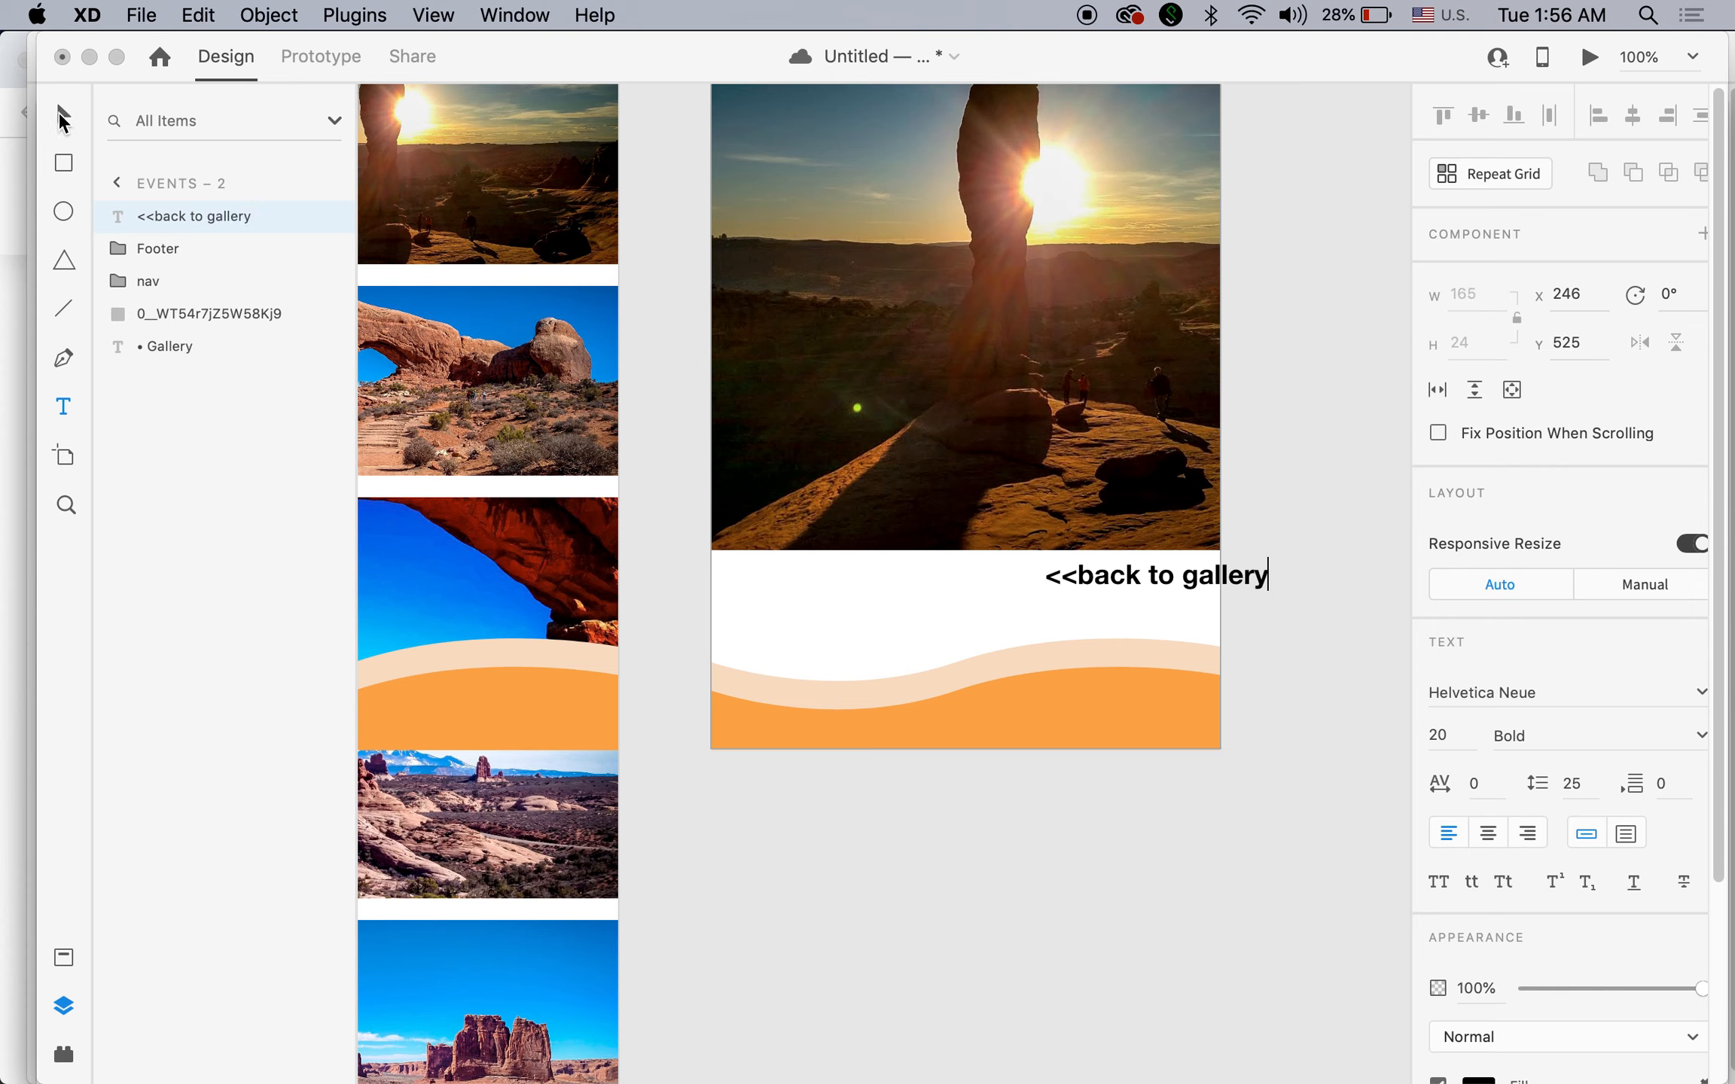
pyautogui.click(64, 113)
pyautogui.moveTo(1120, 592); pyautogui.dragTo(804, 598)
pyautogui.click(1359, 689)
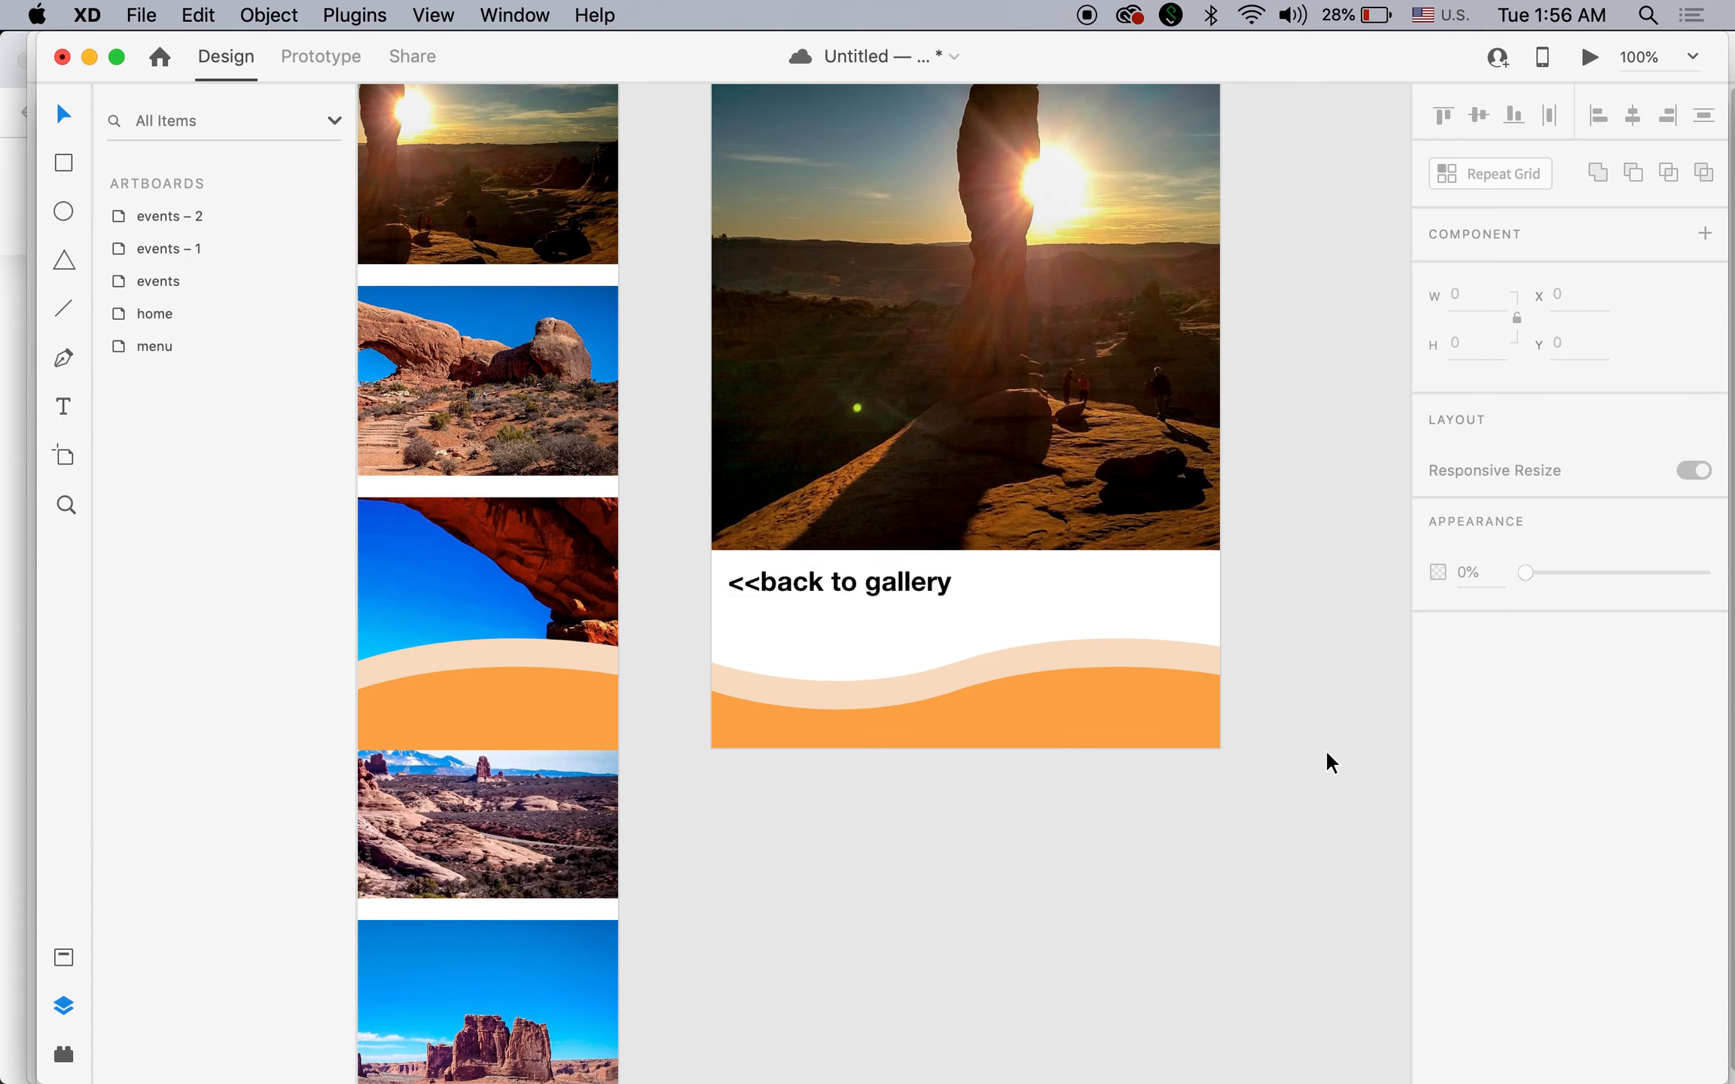
# Link the "<<back to gallery" text on events – 2 to the events – 1 artboard with a Tap-triggered Transition.
pyautogui.scroll(-3, 913, 593)
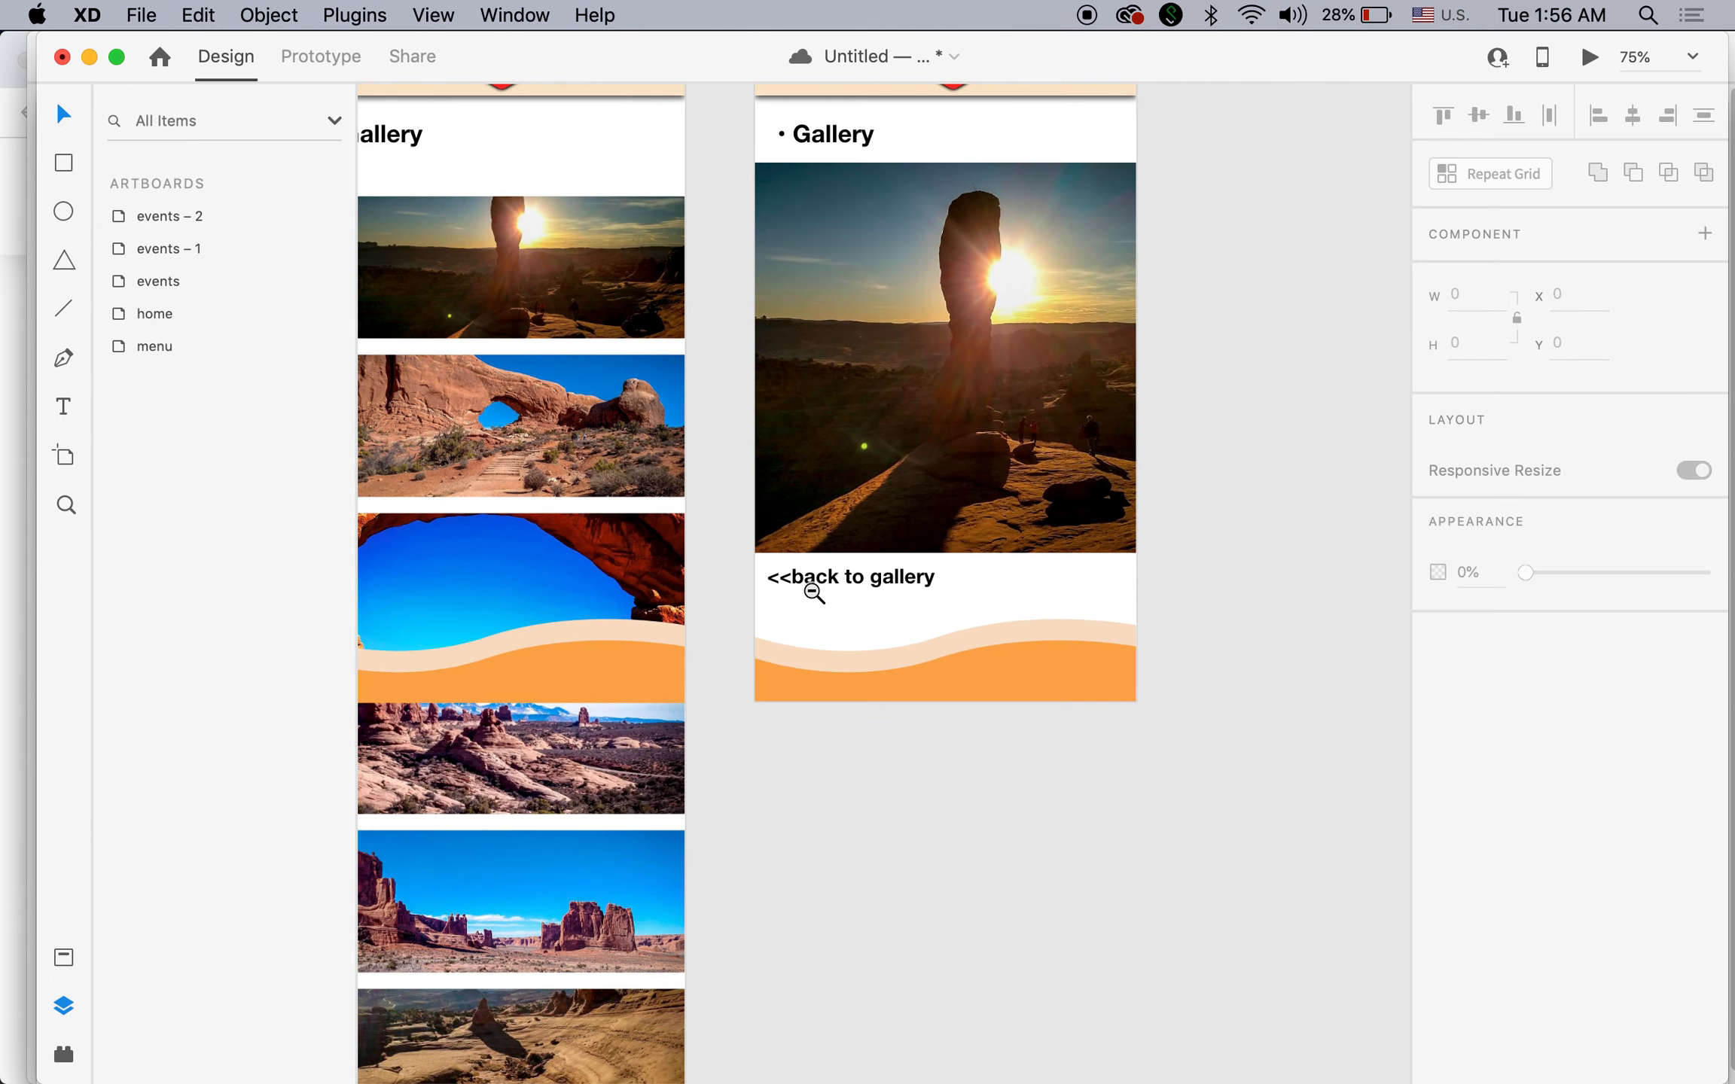
pyautogui.click(332, 59)
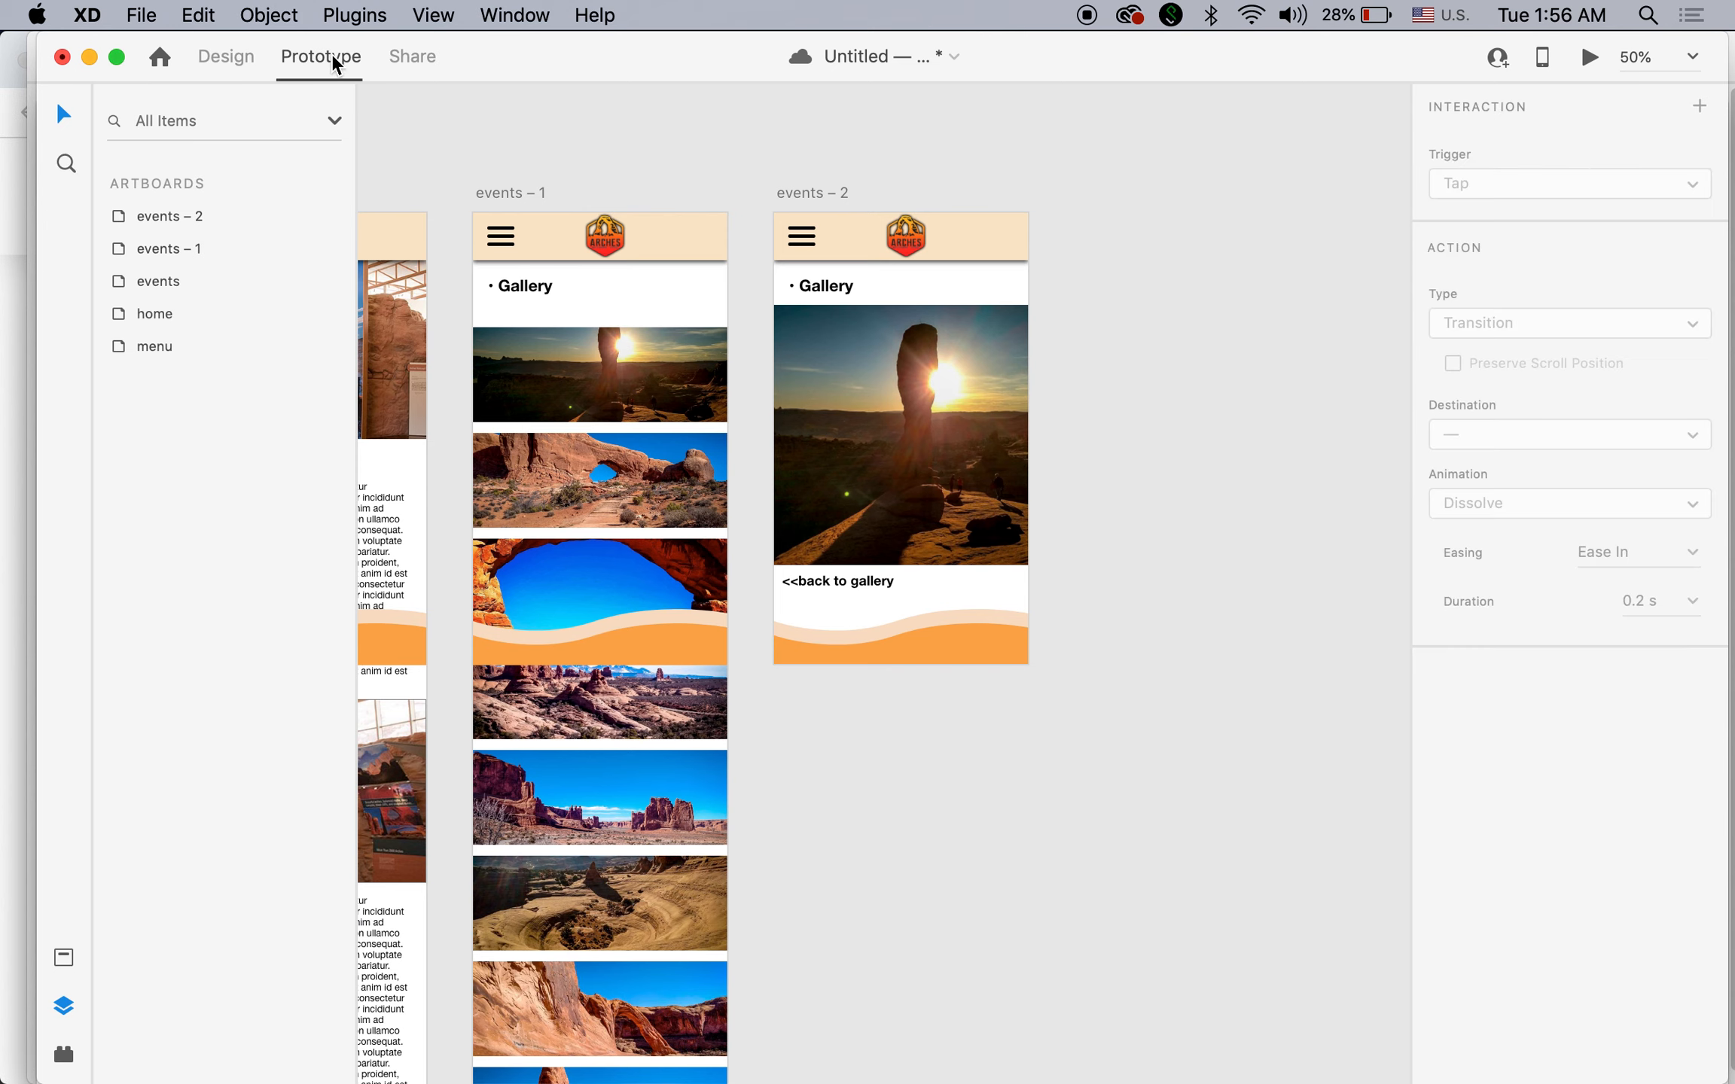
pyautogui.click(809, 580)
pyautogui.moveTo(894, 580); pyautogui.dragTo(693, 756)
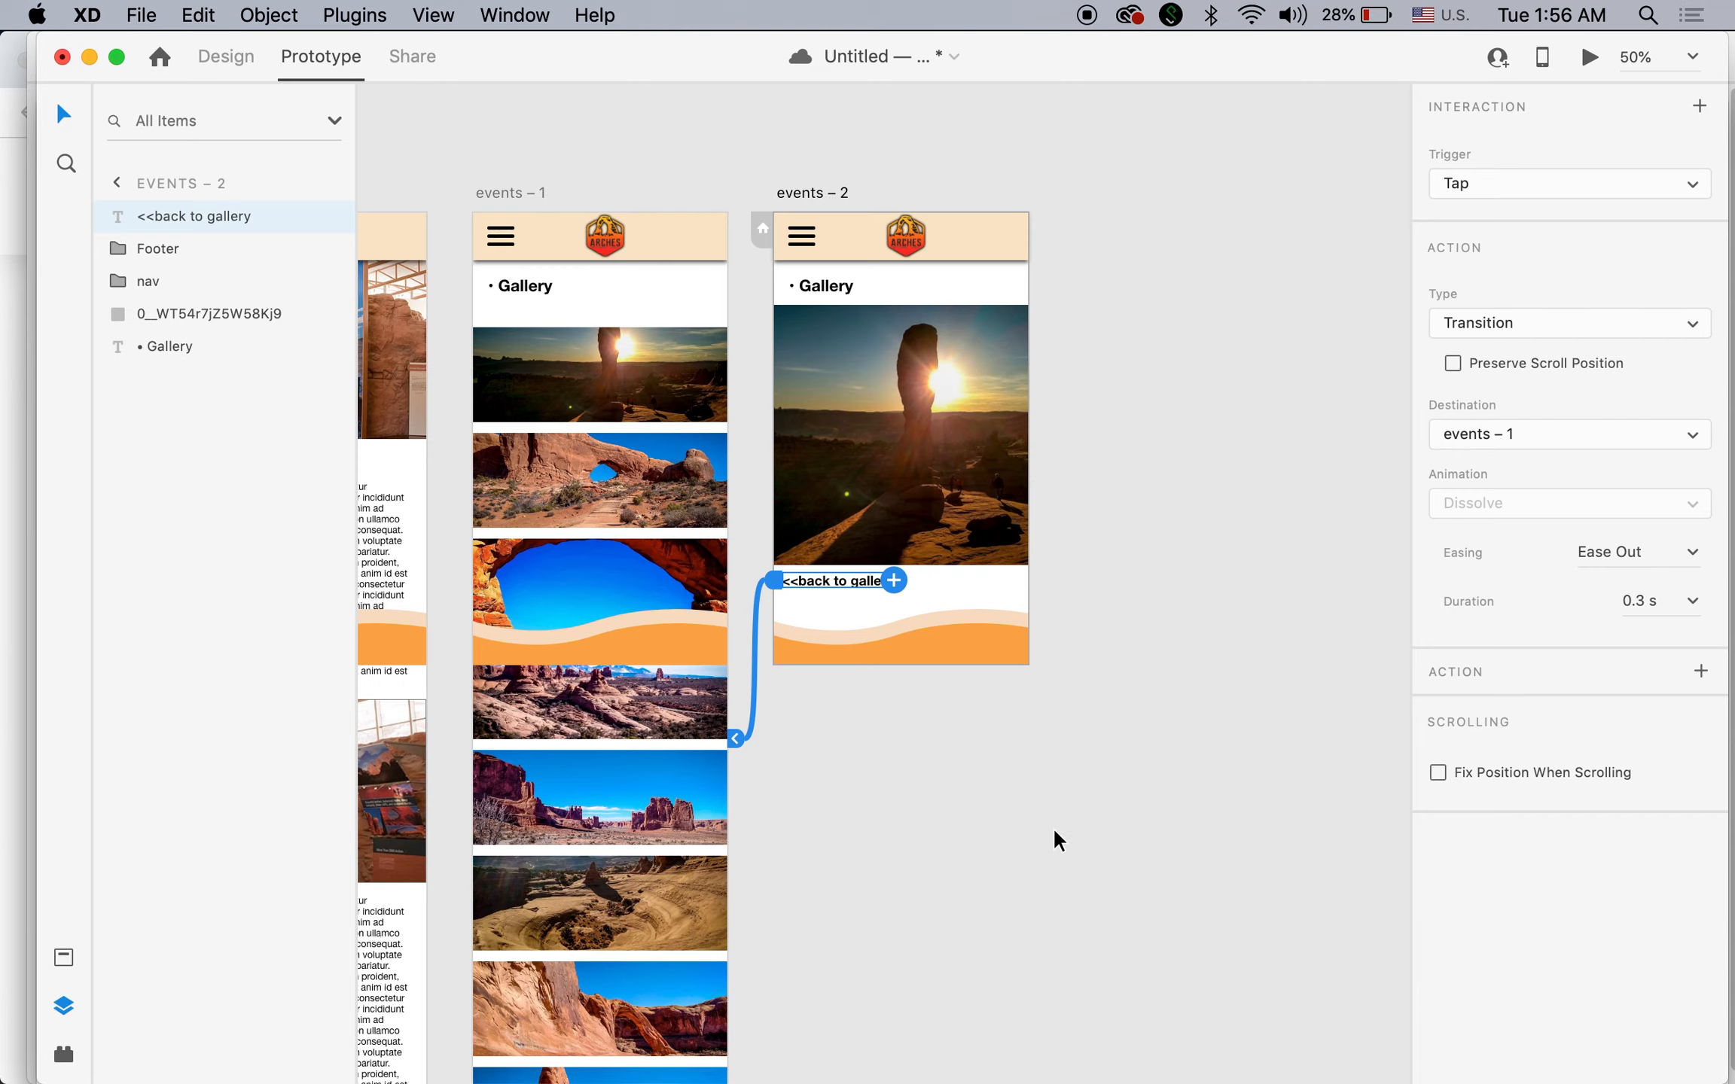
pyautogui.click(1115, 810)
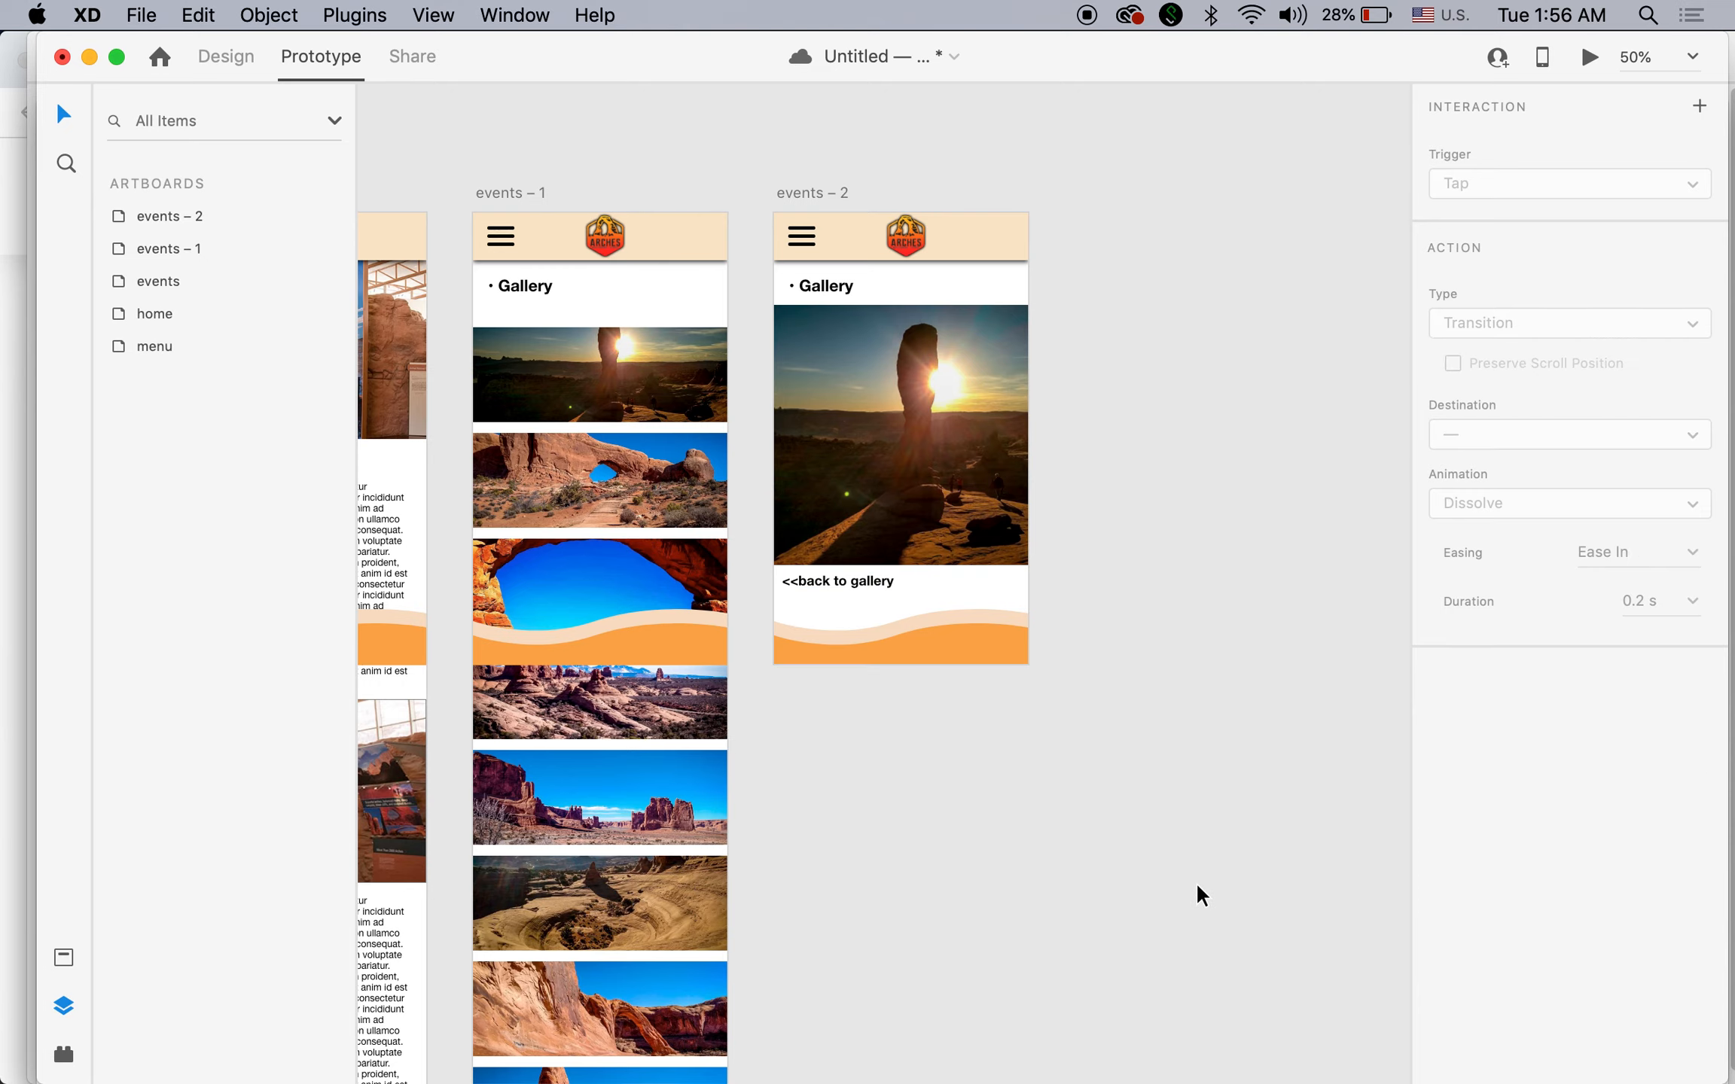
# Preview the prototype, testing the Gallery link, the sunset photo, the back to gallery link and the hamburger menu, and close the preview.
pyautogui.click(1587, 59)
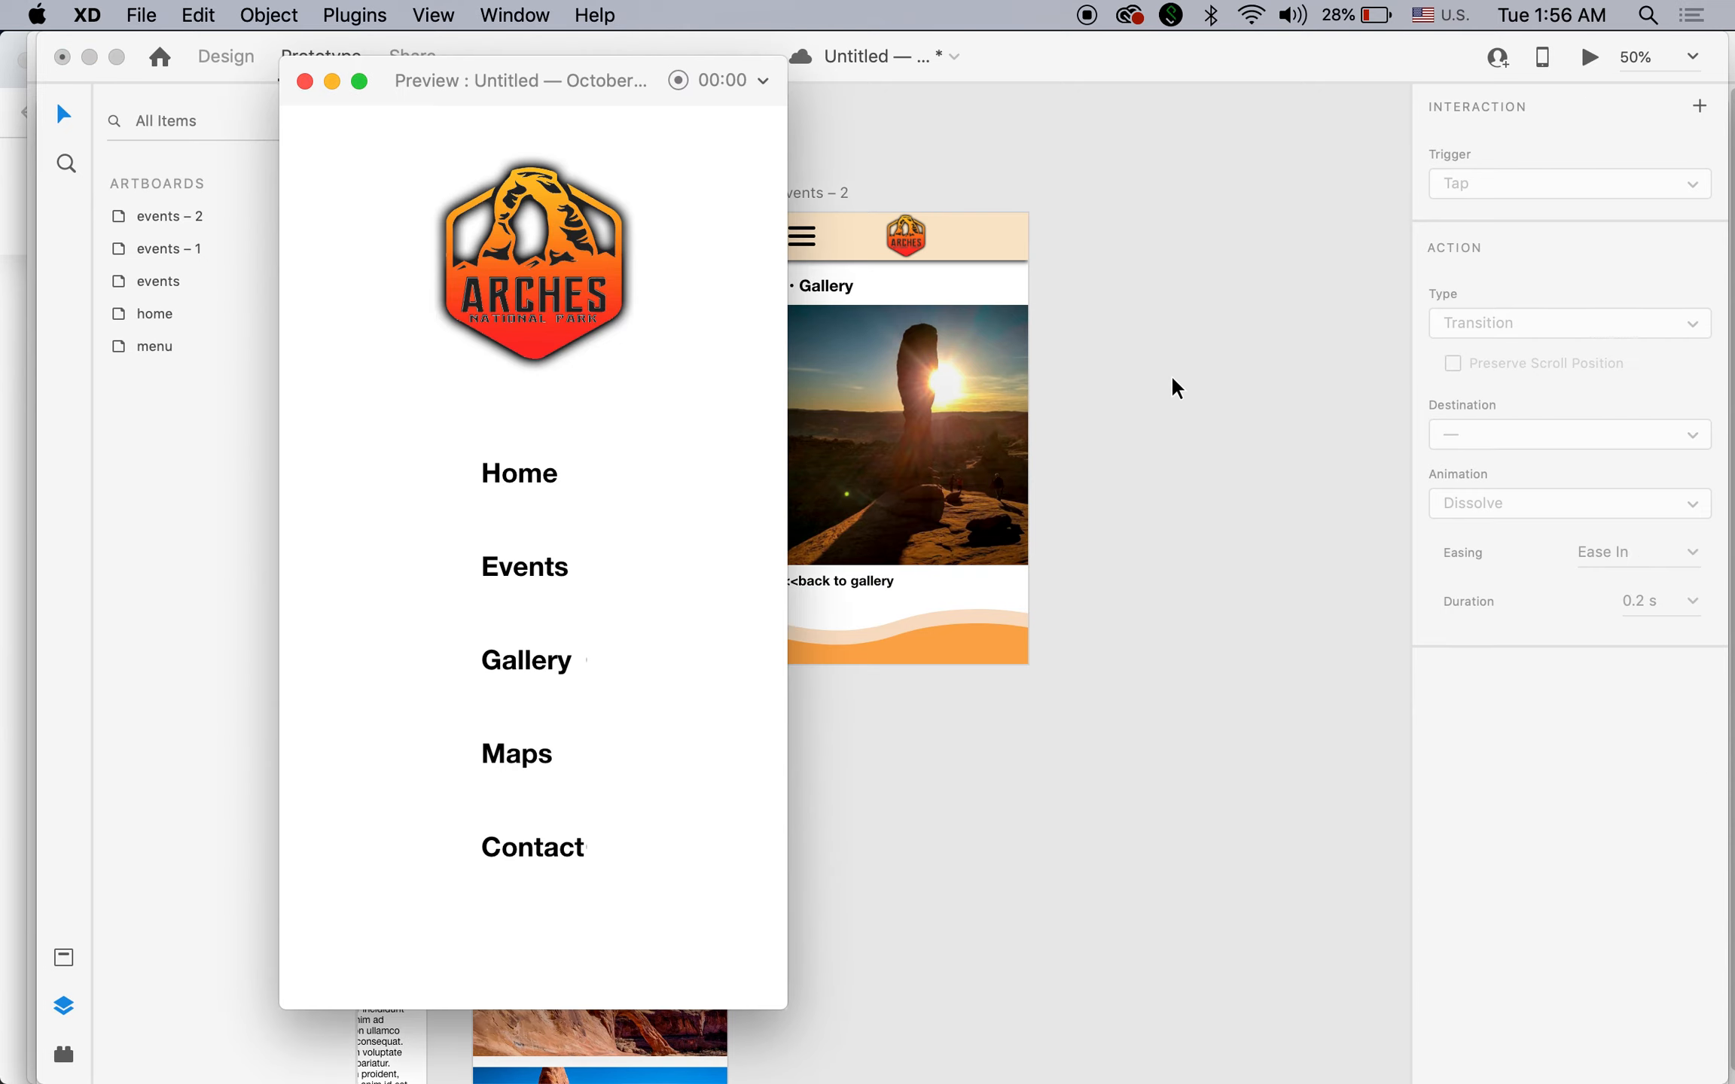
pyautogui.click(526, 660)
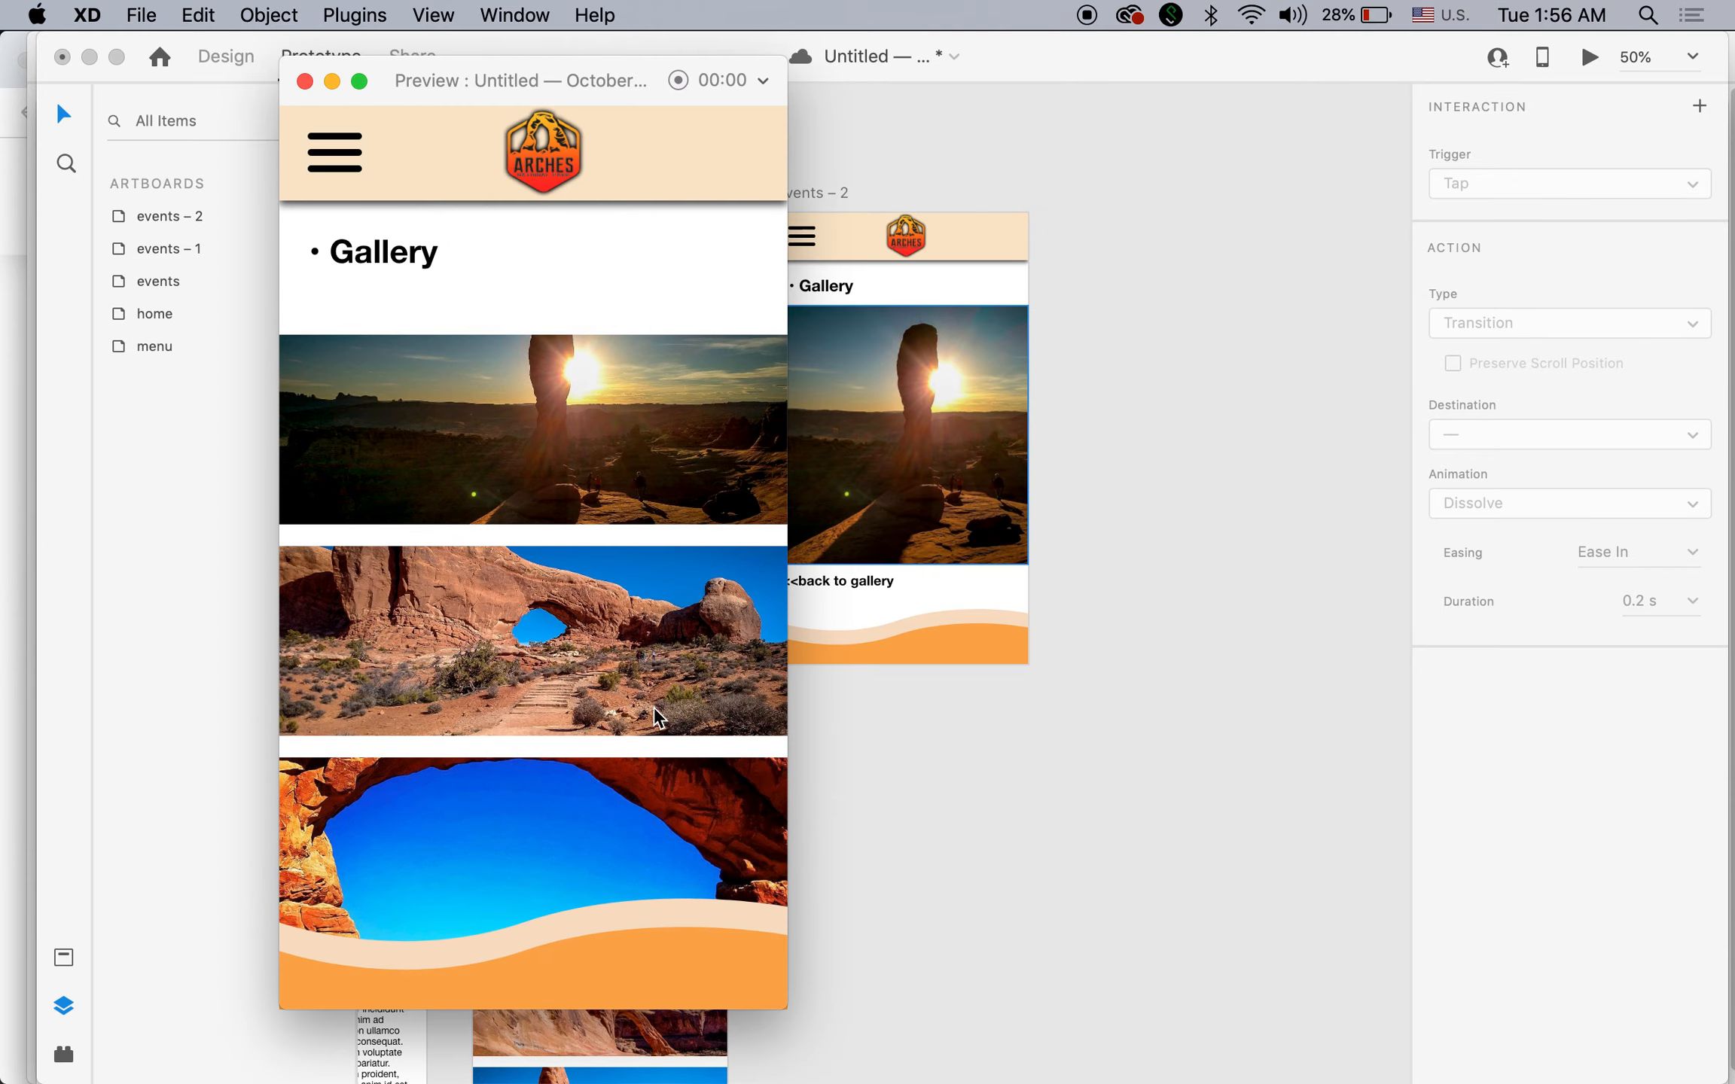
pyautogui.click(622, 416)
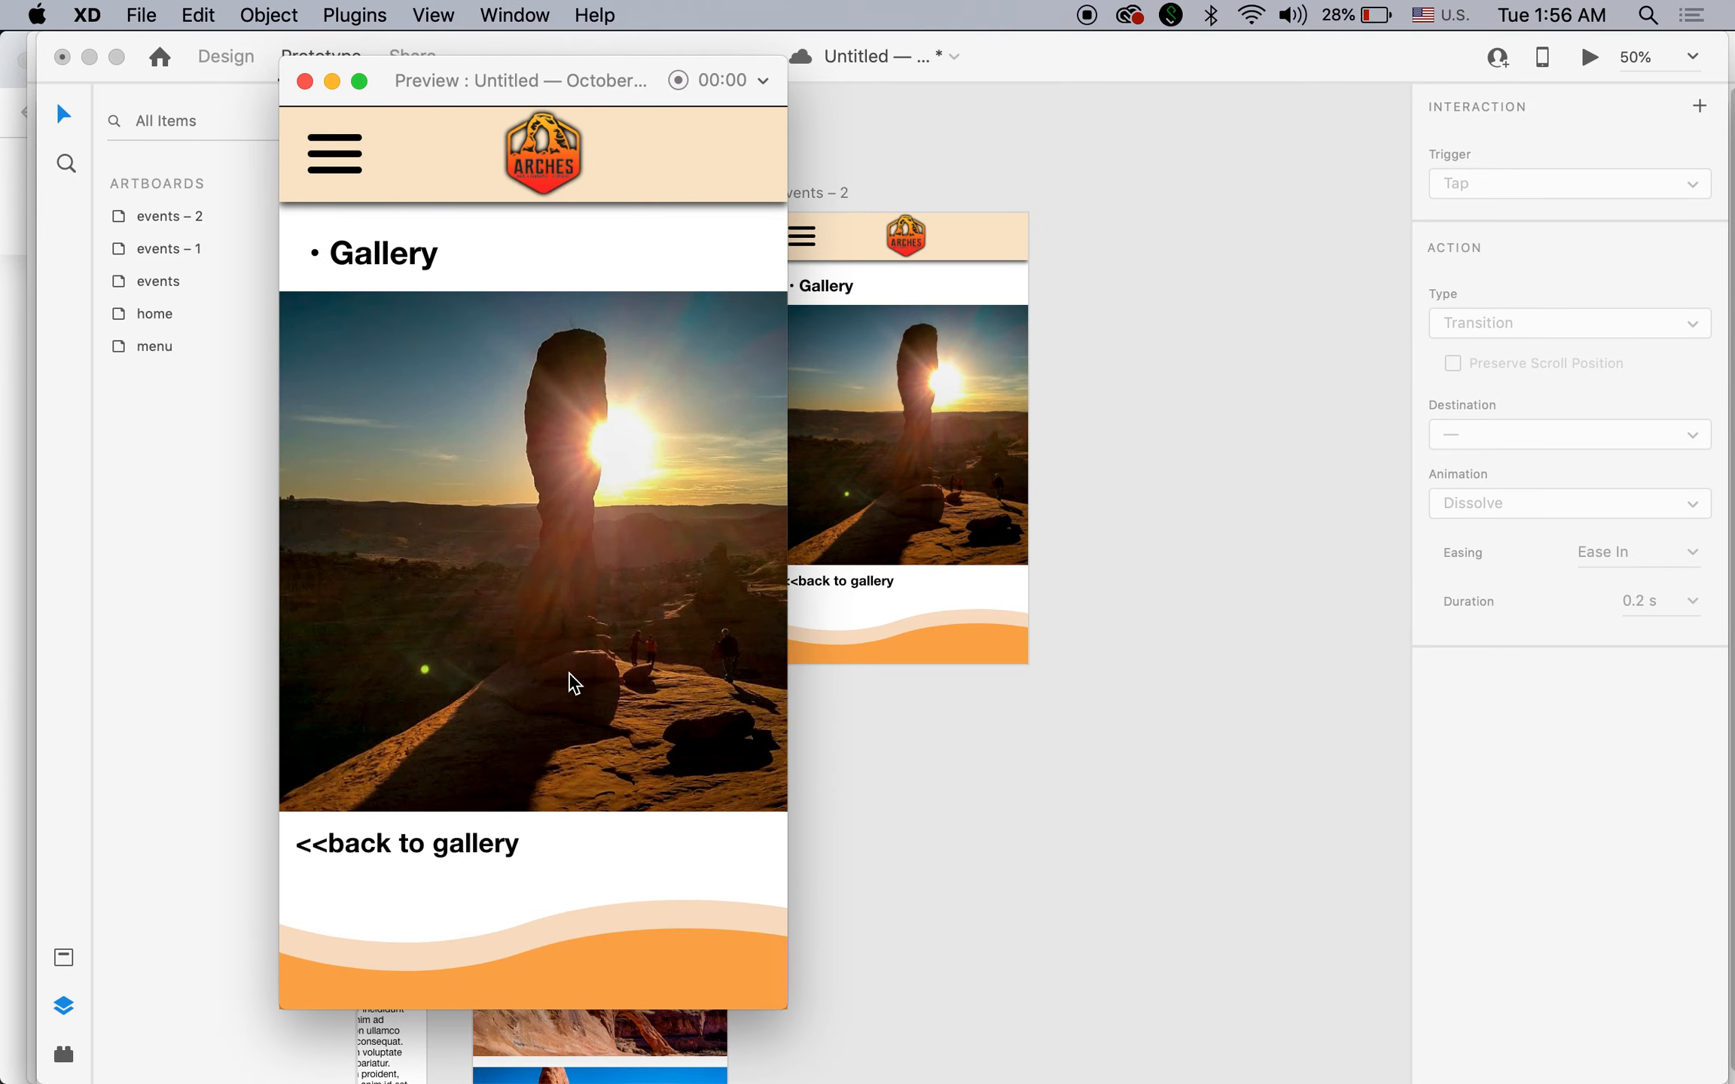
pyautogui.click(441, 857)
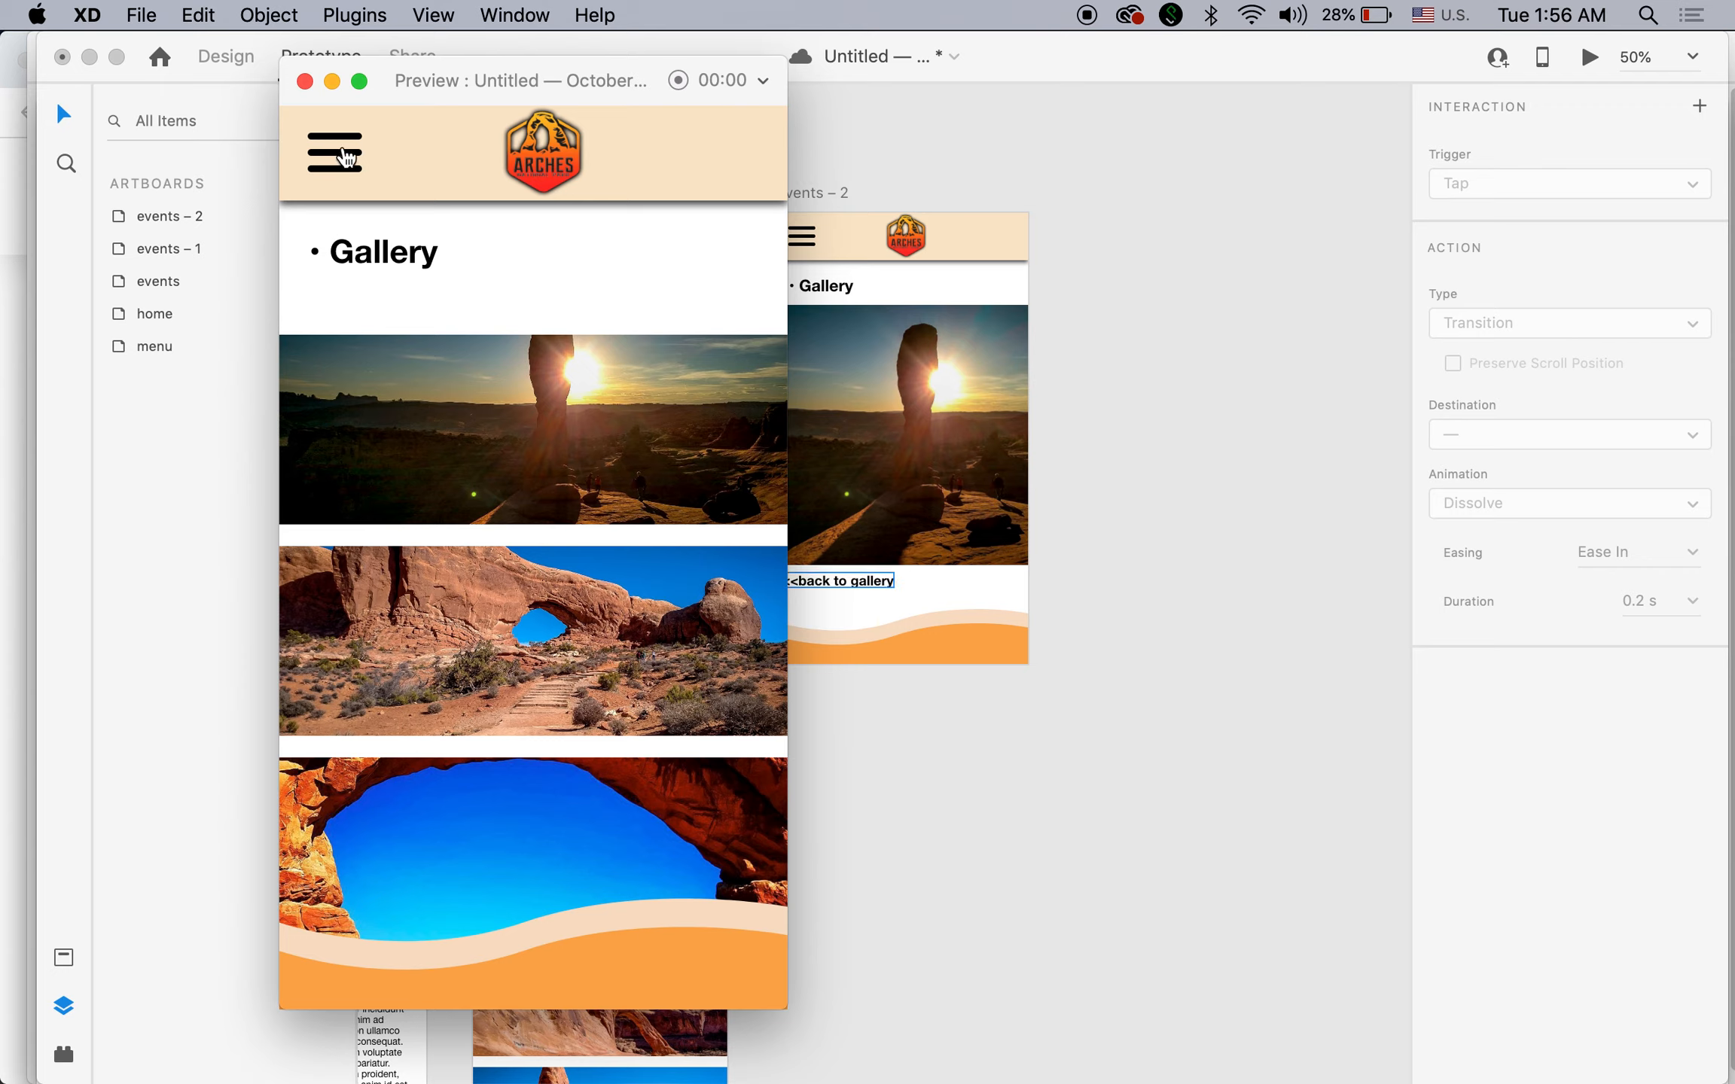
pyautogui.click(345, 157)
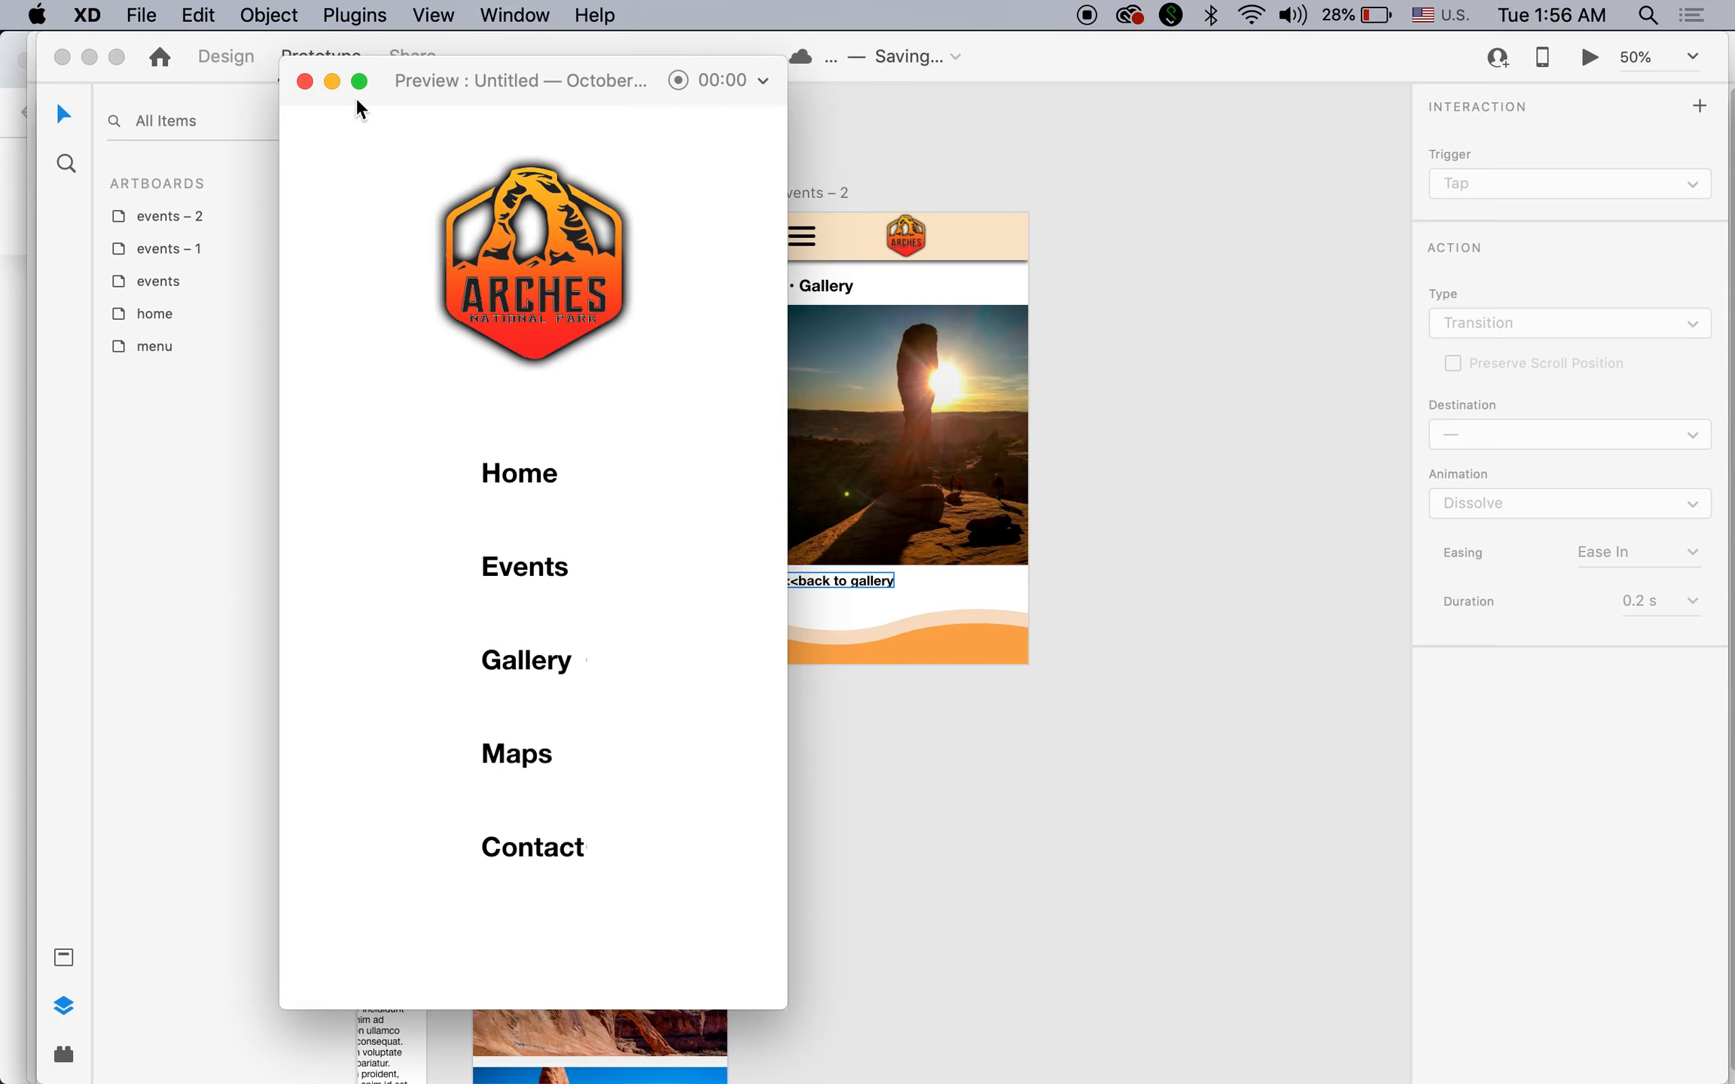
pyautogui.click(304, 80)
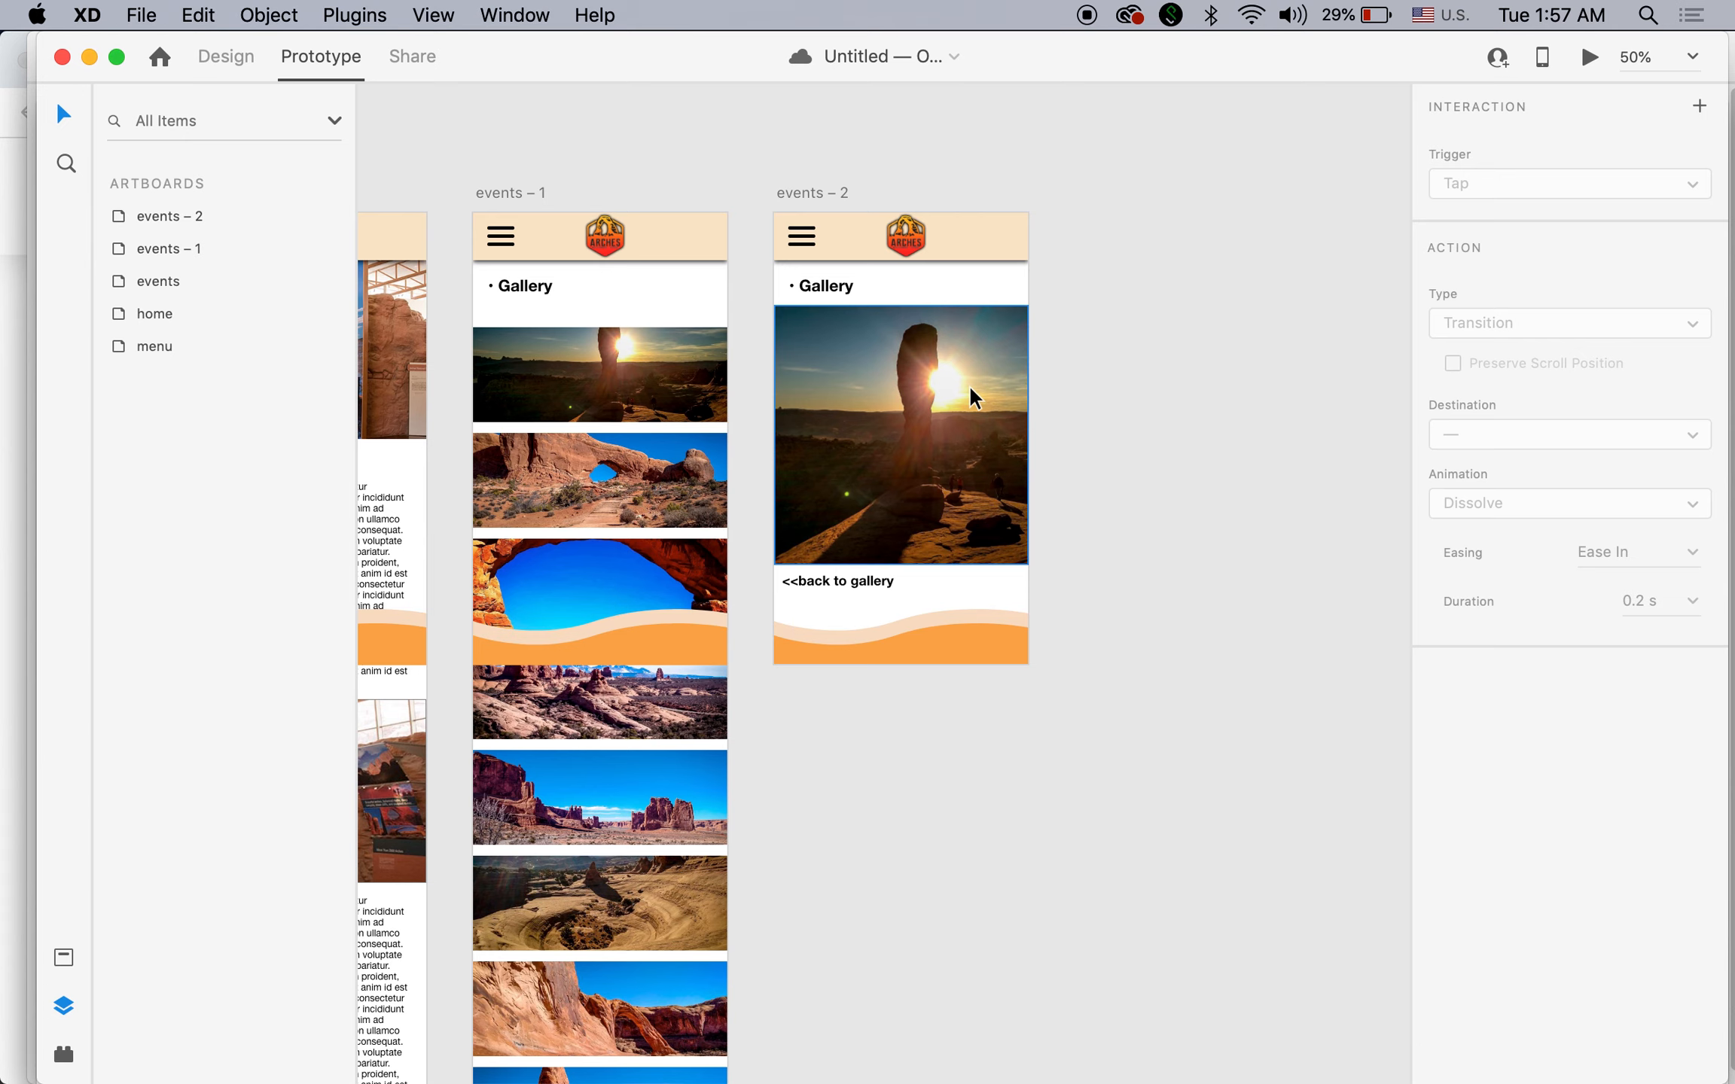
pyautogui.moveTo(743, 457); pyautogui.dragTo(1142, 424)
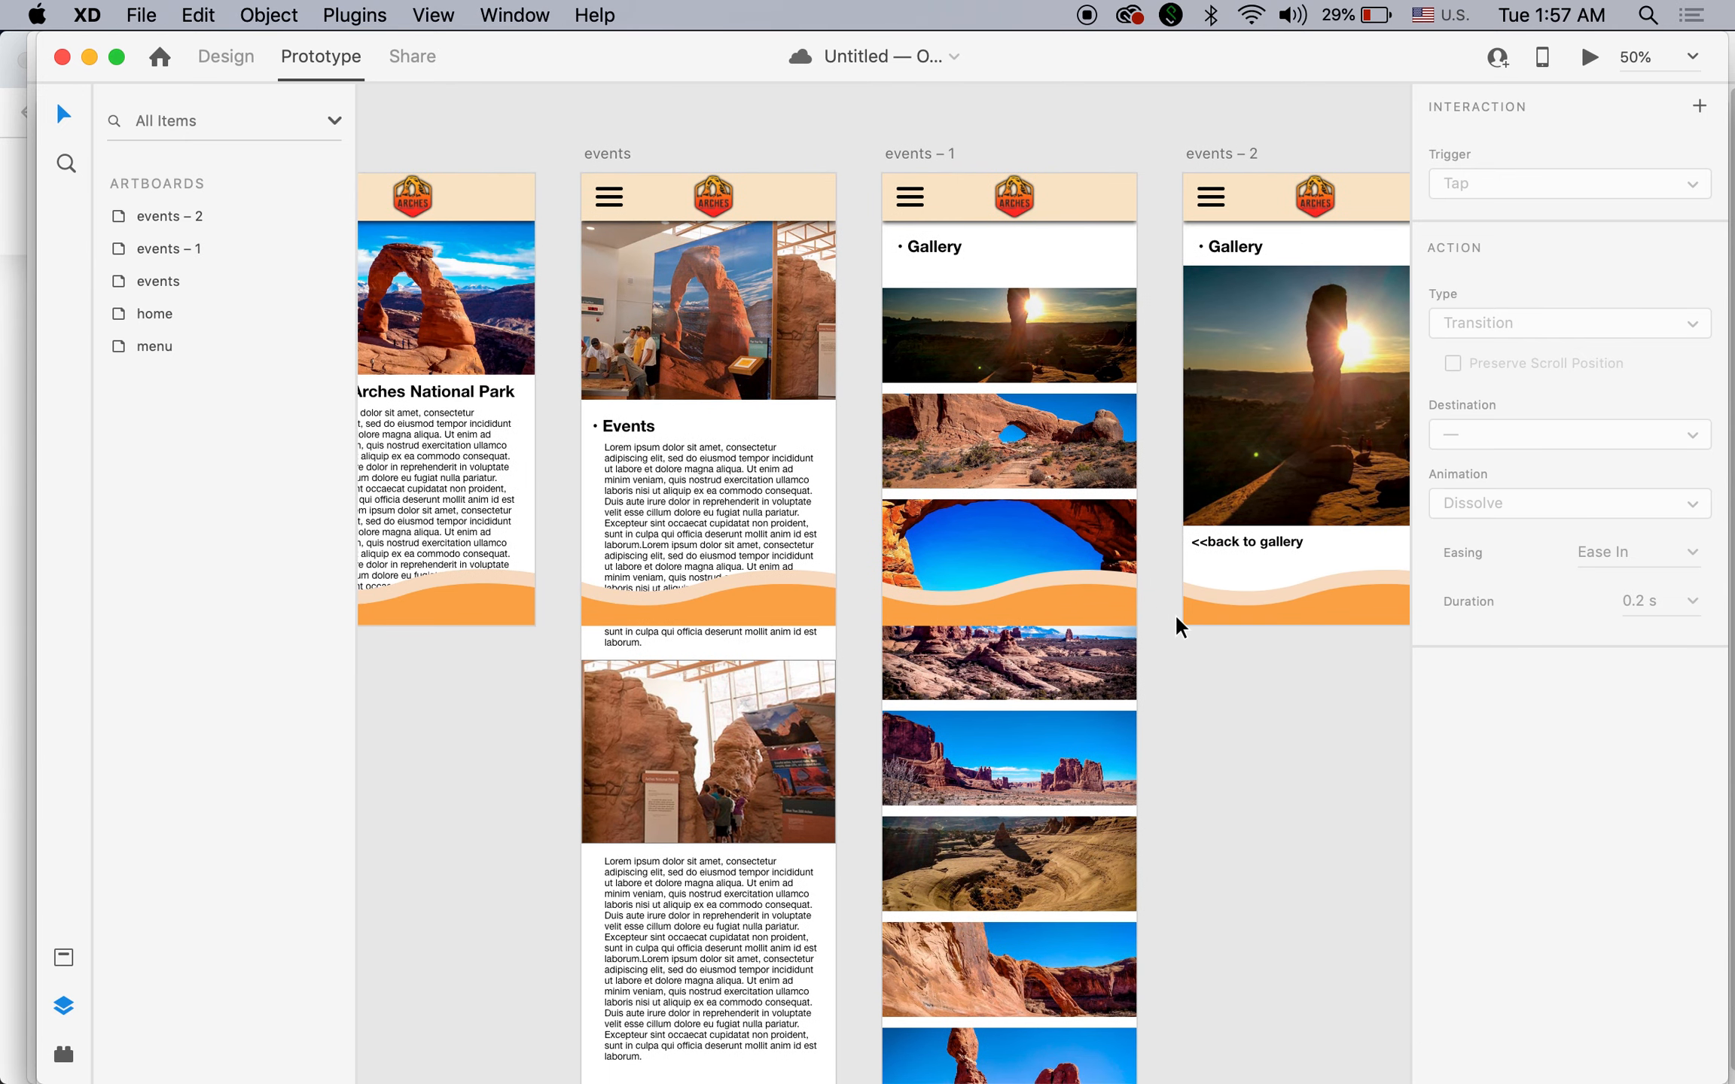